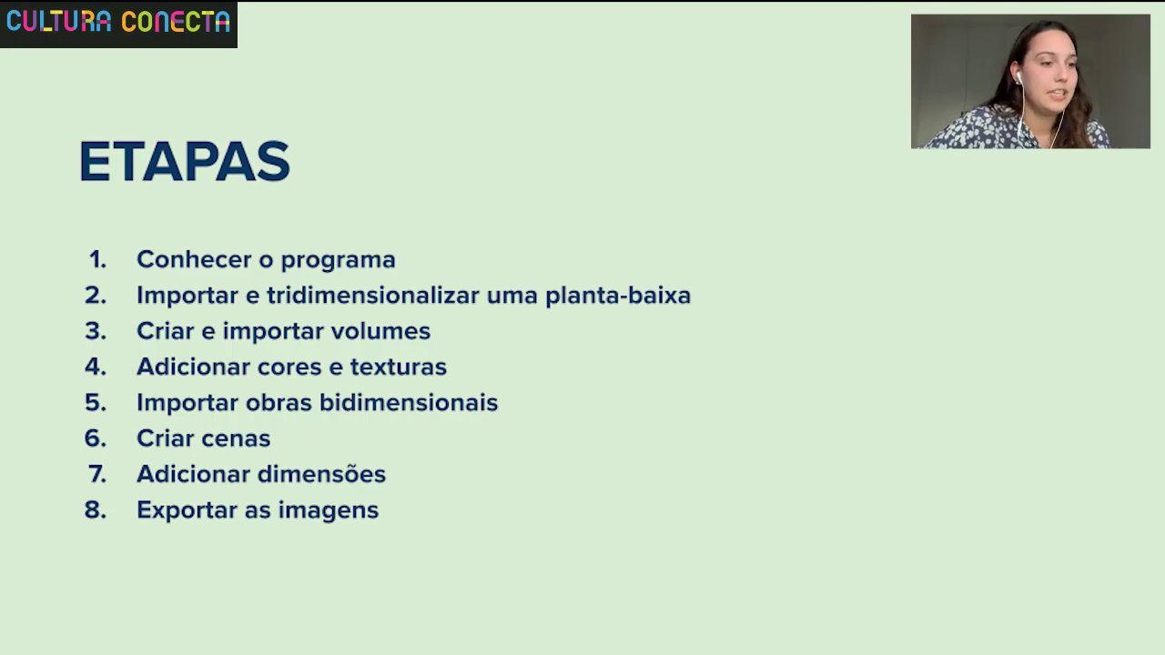
- Switch from the ETAPAS slideshow to the Chrome window showing Google
{"action": "key", "text": "alt+Tab"}
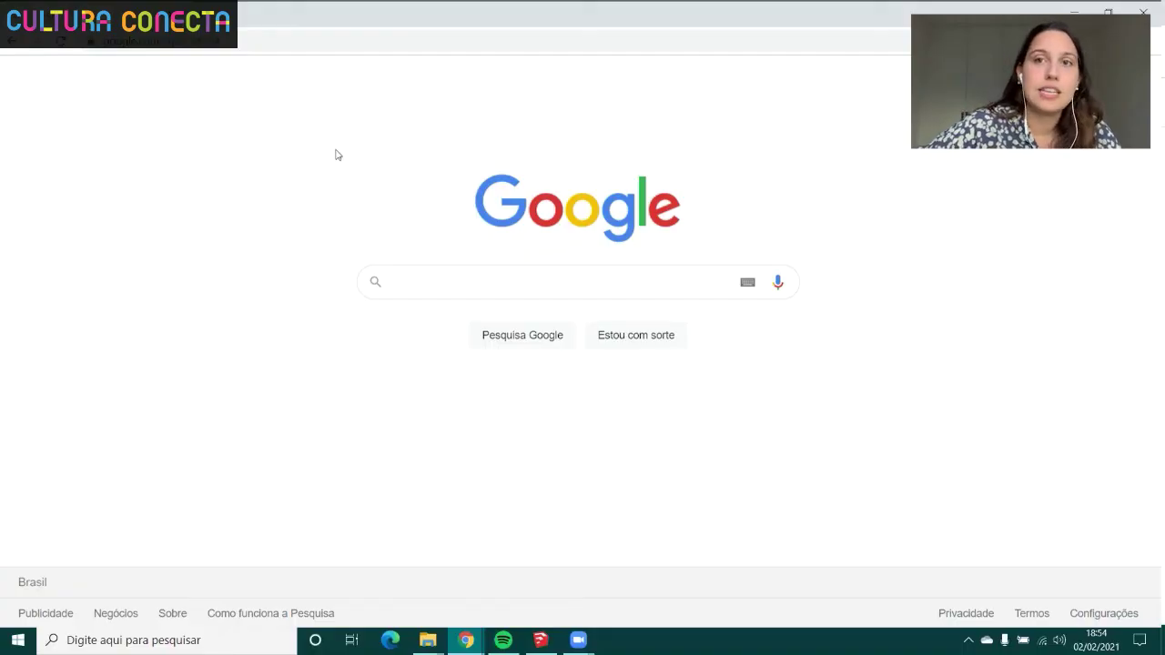
- Go to sketchup.com and scroll through the homepage
{"action": "left_click", "coordinate": [247, 48]}
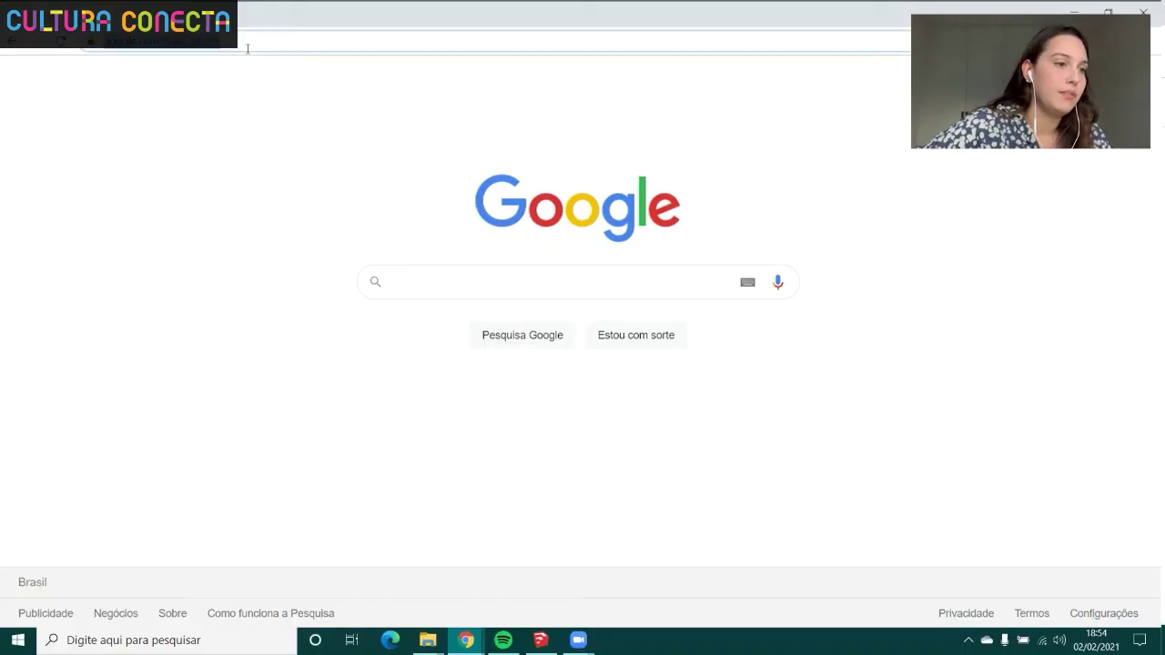
{"action": "type", "text": "sketchup"}
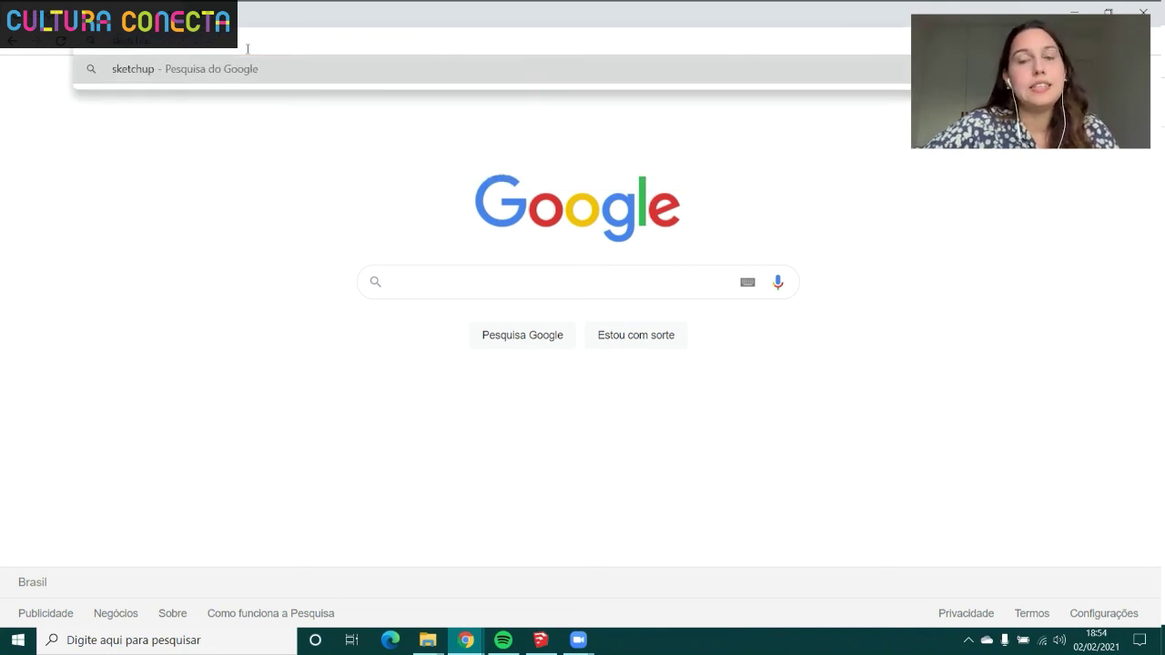
{"action": "type", "text": ".com"}
{"action": "key", "text": "Return"}
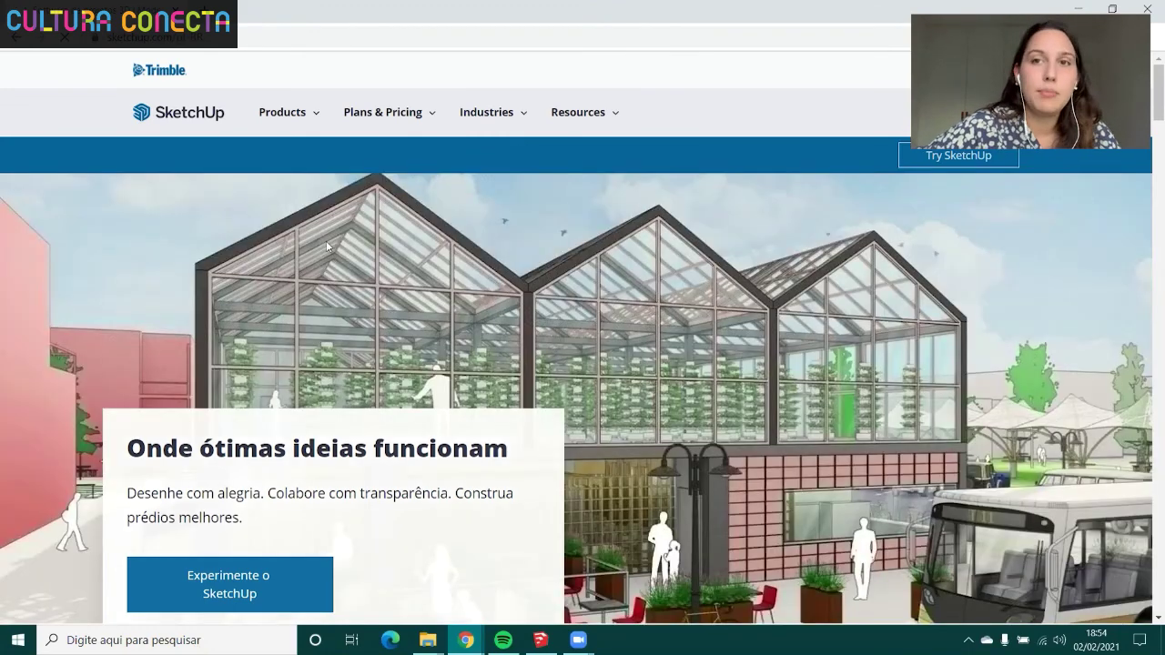
{"action": "scroll", "coordinate": [709, 264], "scroll_direction": "down", "scroll_amount": 2}
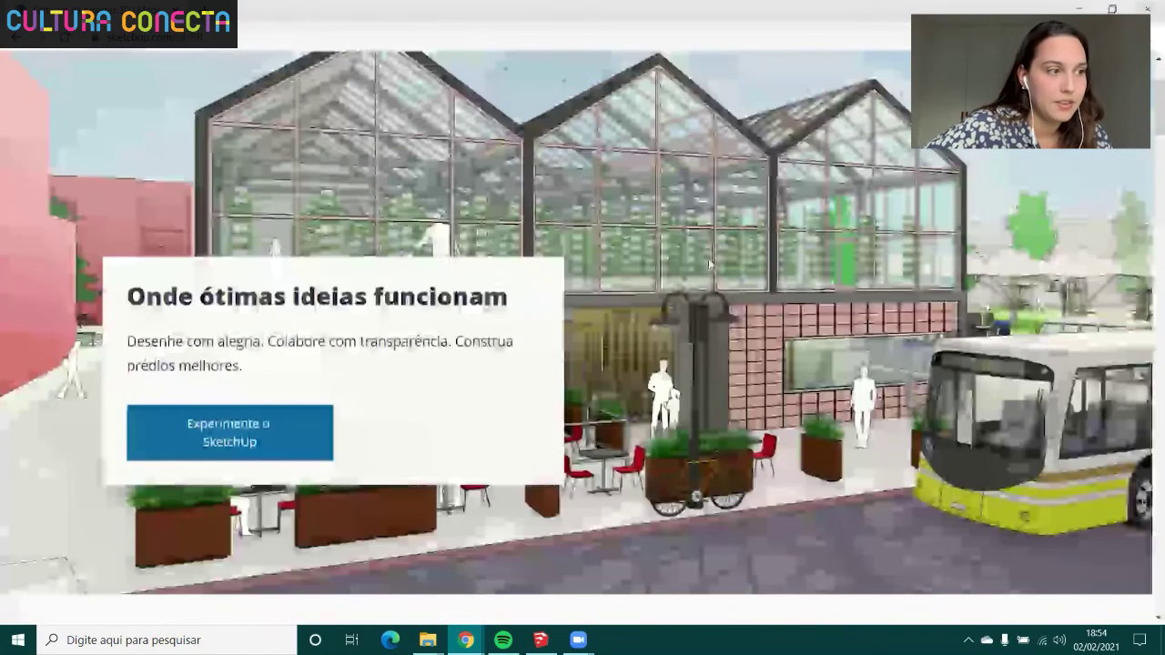
{"action": "scroll", "coordinate": [709, 264], "scroll_direction": "up", "scroll_amount": 1}
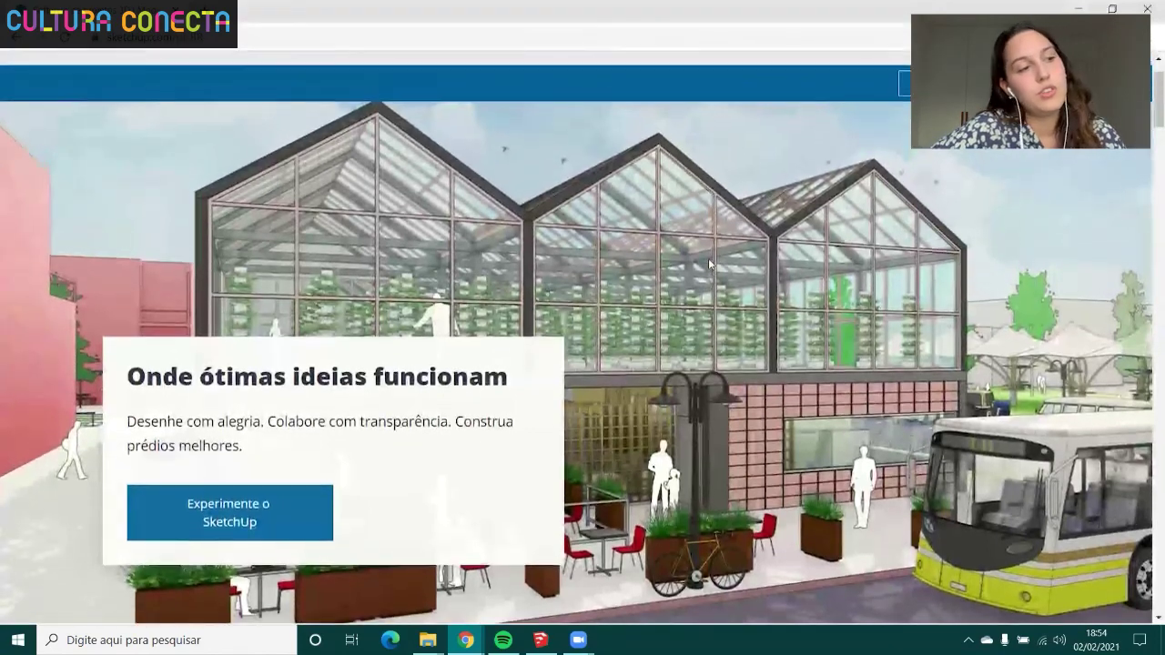
{"action": "scroll", "coordinate": [783, 209], "scroll_direction": "up", "scroll_amount": 1}
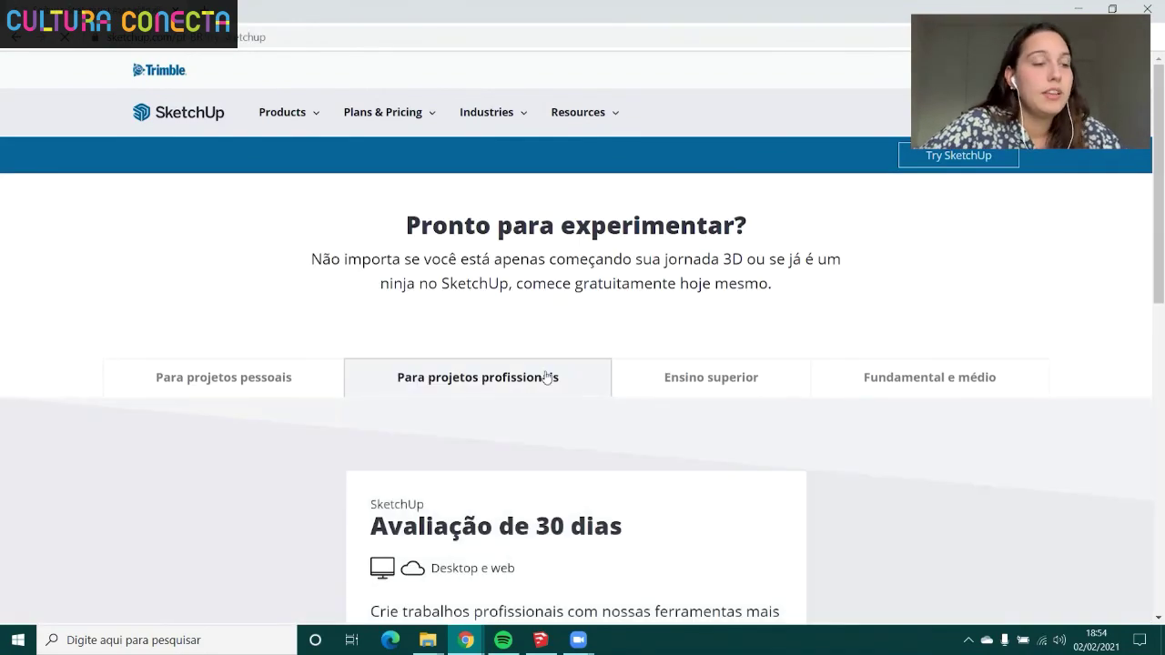
{"action": "scroll", "coordinate": [625, 311], "scroll_direction": "down", "scroll_amount": 2}
{"action": "scroll", "coordinate": [625, 310], "scroll_direction": "down", "scroll_amount": 1}
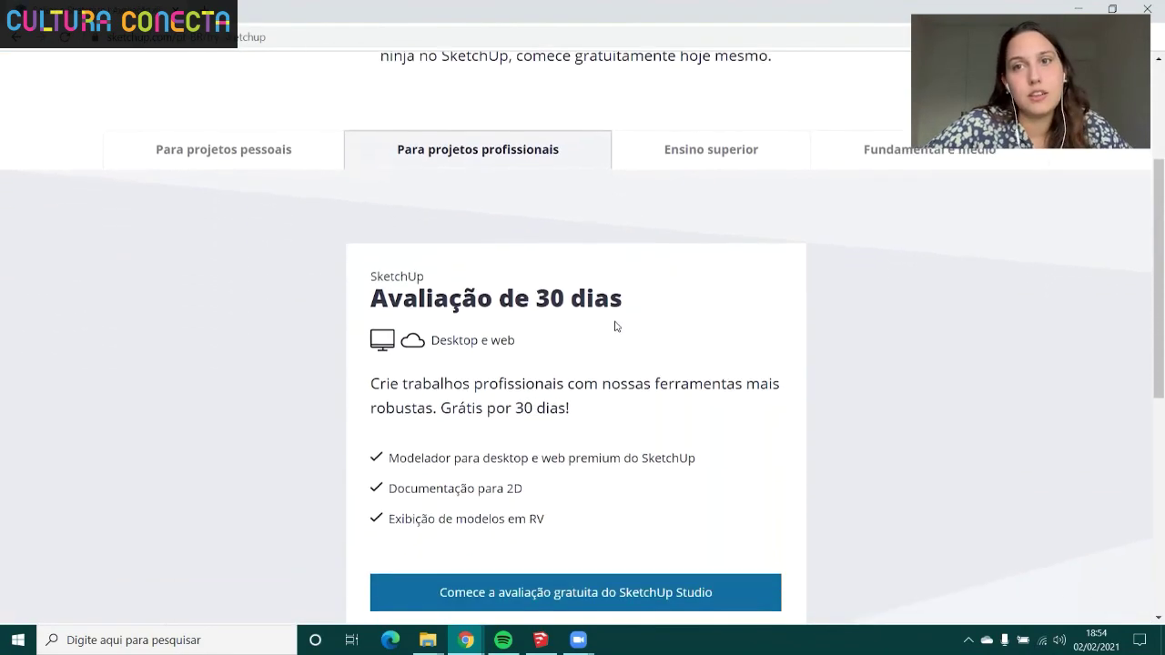
- Review the Para projetos pessoais plans, start the Studio trial, then close the browser
{"action": "left_click", "coordinate": [230, 151]}
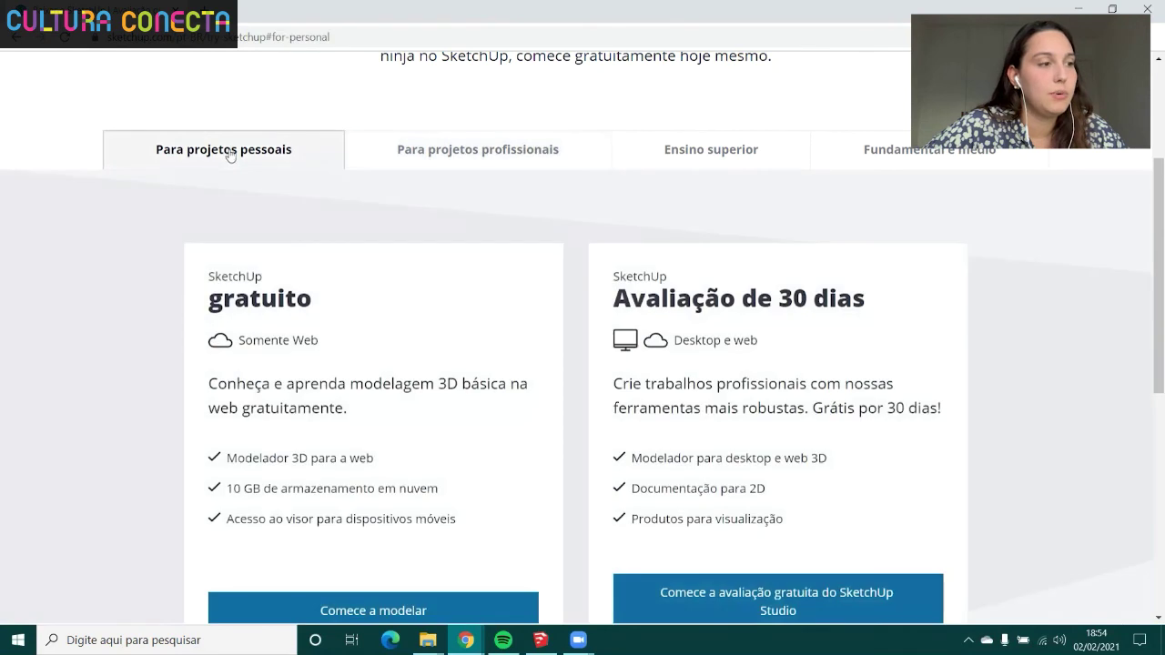
{"action": "scroll", "coordinate": [420, 292], "scroll_direction": "down", "scroll_amount": 1}
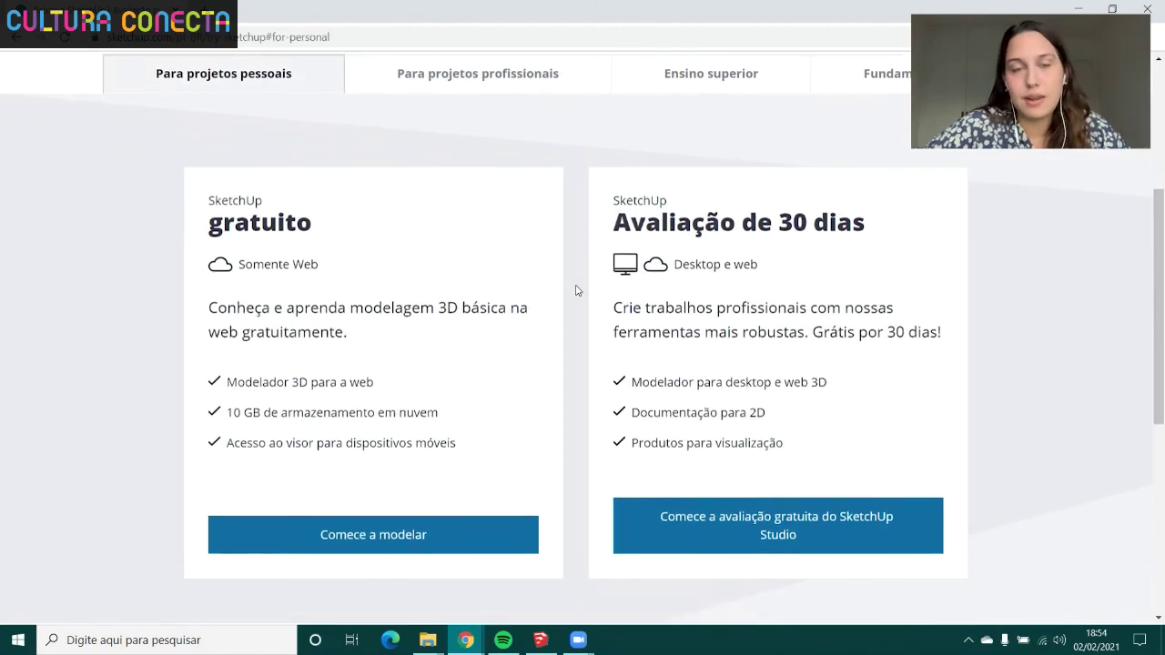
{"action": "left_click", "coordinate": [709, 528]}
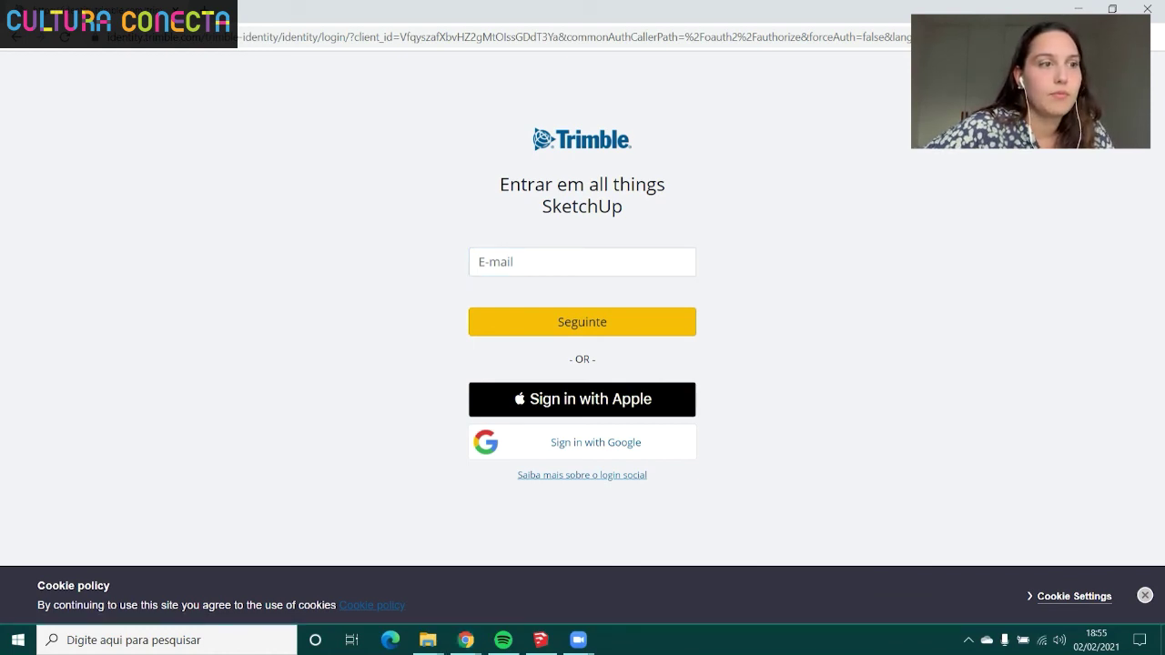
{"action": "key", "text": "super+d"}
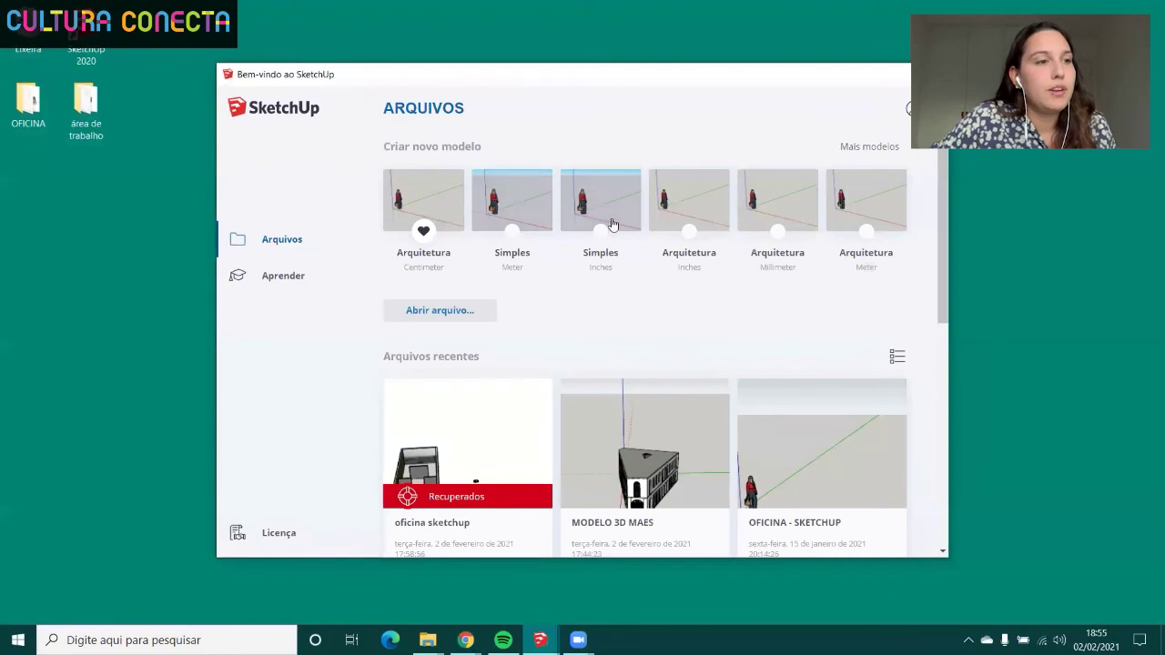
- Browse the full template gallery and create a model from Arquitetura Centimeter
{"action": "left_click", "coordinate": [865, 145]}
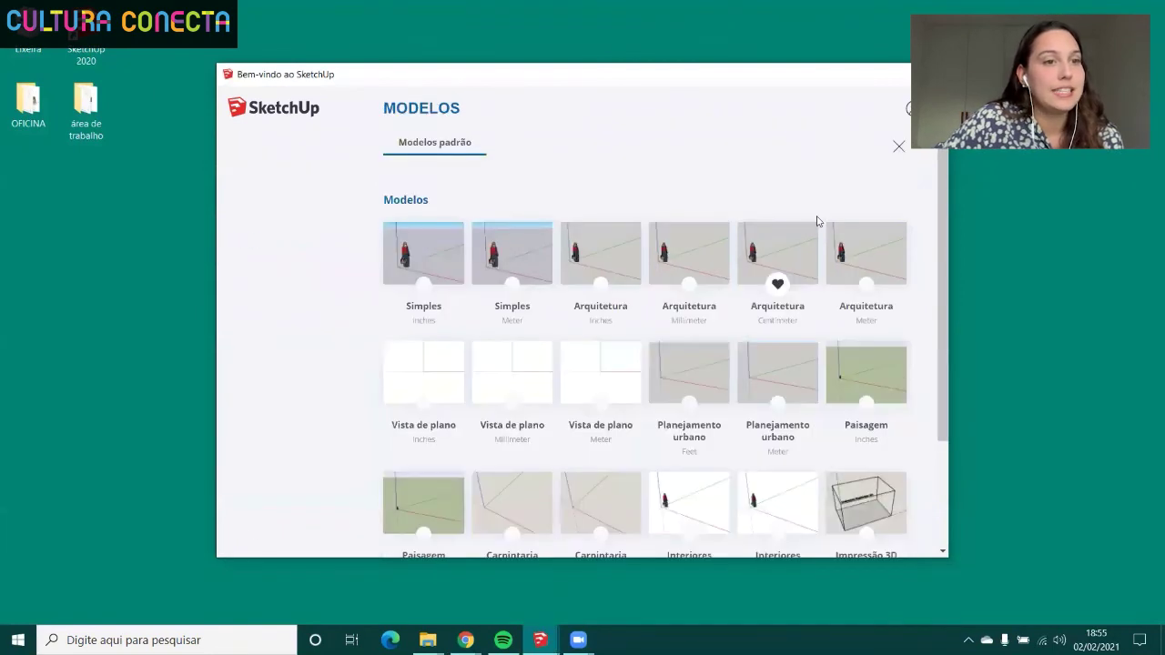
{"action": "scroll", "coordinate": [801, 236], "scroll_direction": "down", "scroll_amount": 1}
{"action": "scroll", "coordinate": [783, 255], "scroll_direction": "down", "scroll_amount": 1}
{"action": "scroll", "coordinate": [781, 254], "scroll_direction": "up", "scroll_amount": 3}
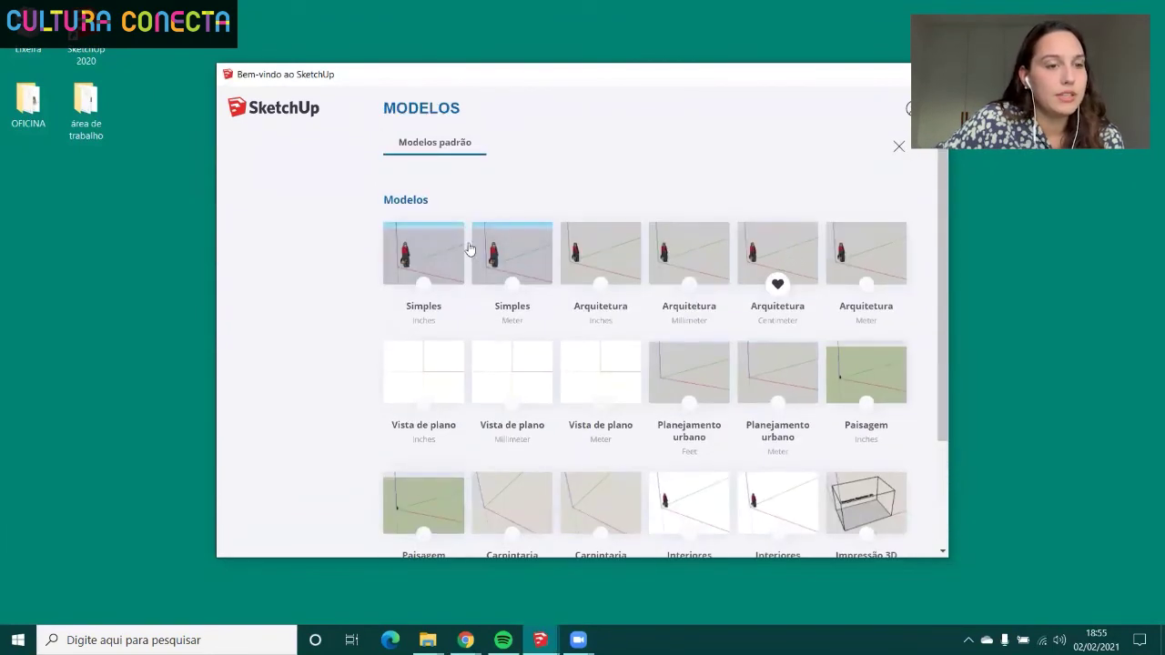
{"action": "scroll", "coordinate": [689, 271], "scroll_direction": "down", "scroll_amount": 1}
{"action": "scroll", "coordinate": [689, 271], "scroll_direction": "down", "scroll_amount": 1}
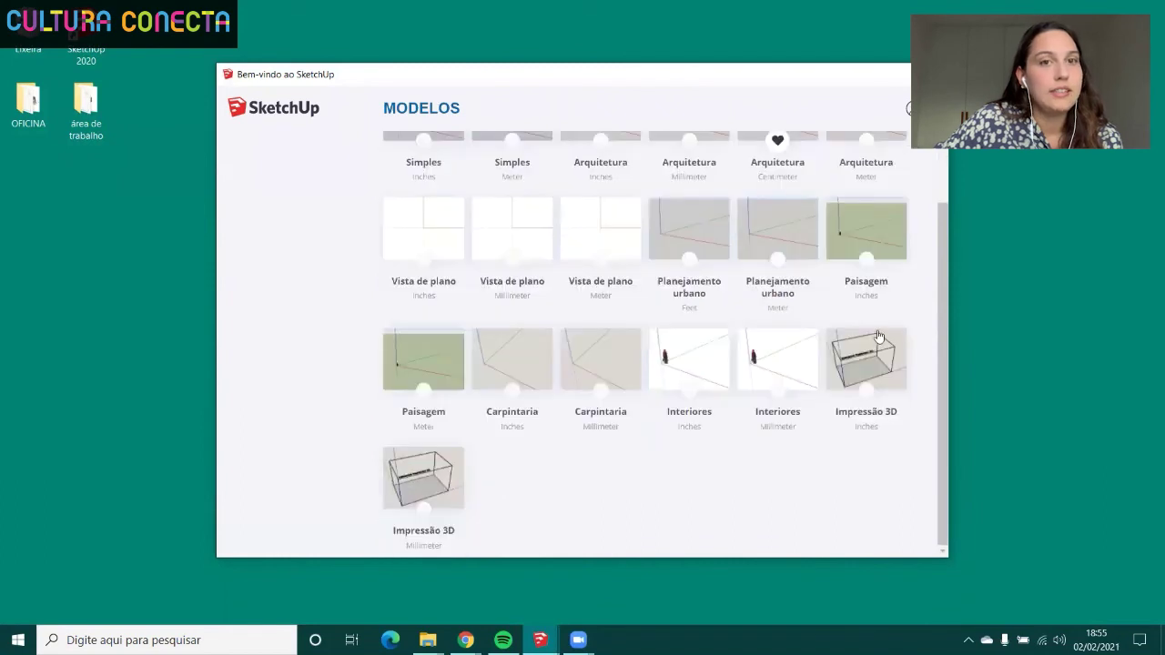
{"action": "scroll", "coordinate": [783, 274], "scroll_direction": "up", "scroll_amount": 2}
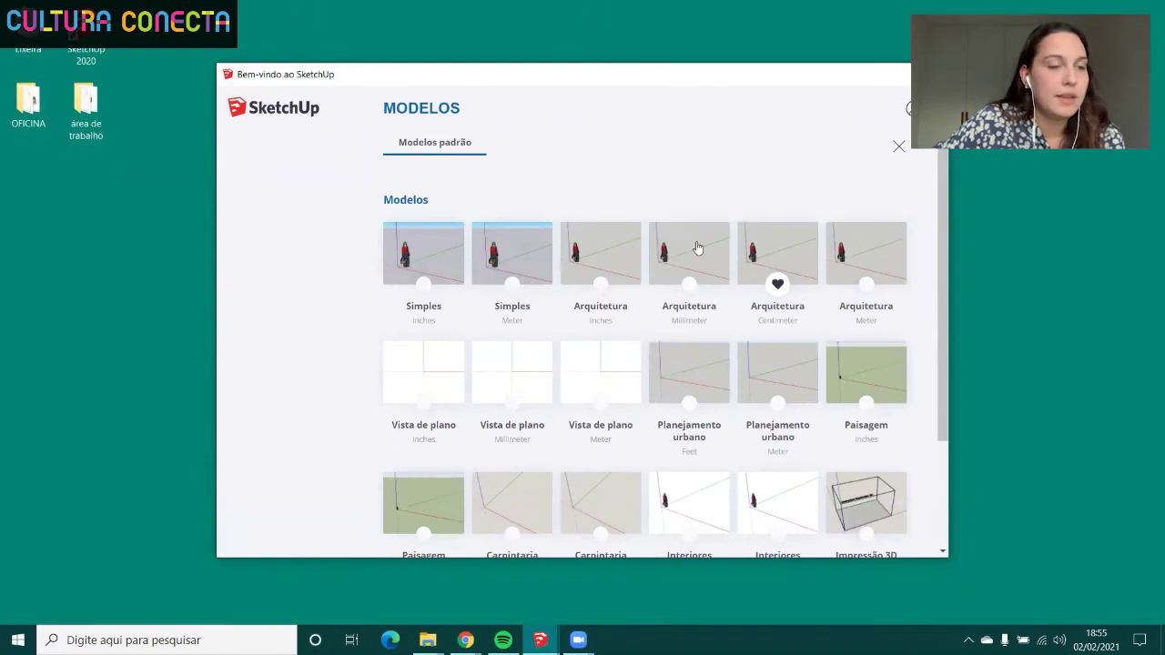
{"action": "scroll", "coordinate": [819, 299], "scroll_direction": "down", "scroll_amount": 2}
{"action": "scroll", "coordinate": [822, 299], "scroll_direction": "up", "scroll_amount": 2}
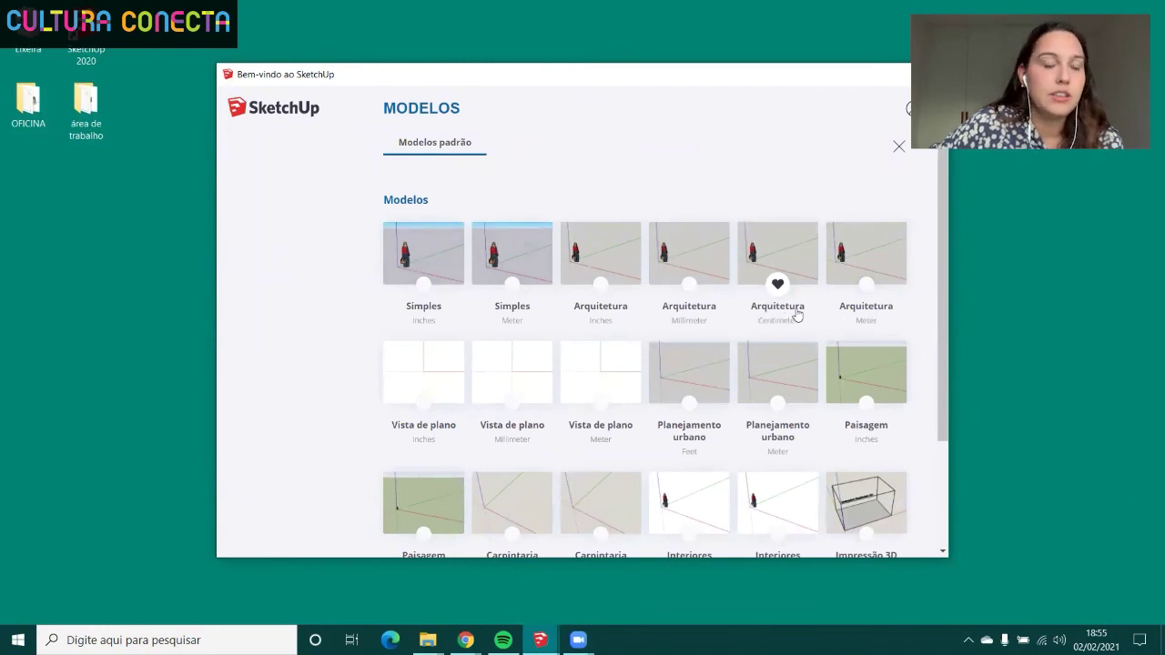
{"action": "scroll", "coordinate": [797, 304], "scroll_direction": "down", "scroll_amount": 2}
{"action": "scroll", "coordinate": [789, 264], "scroll_direction": "up", "scroll_amount": 2}
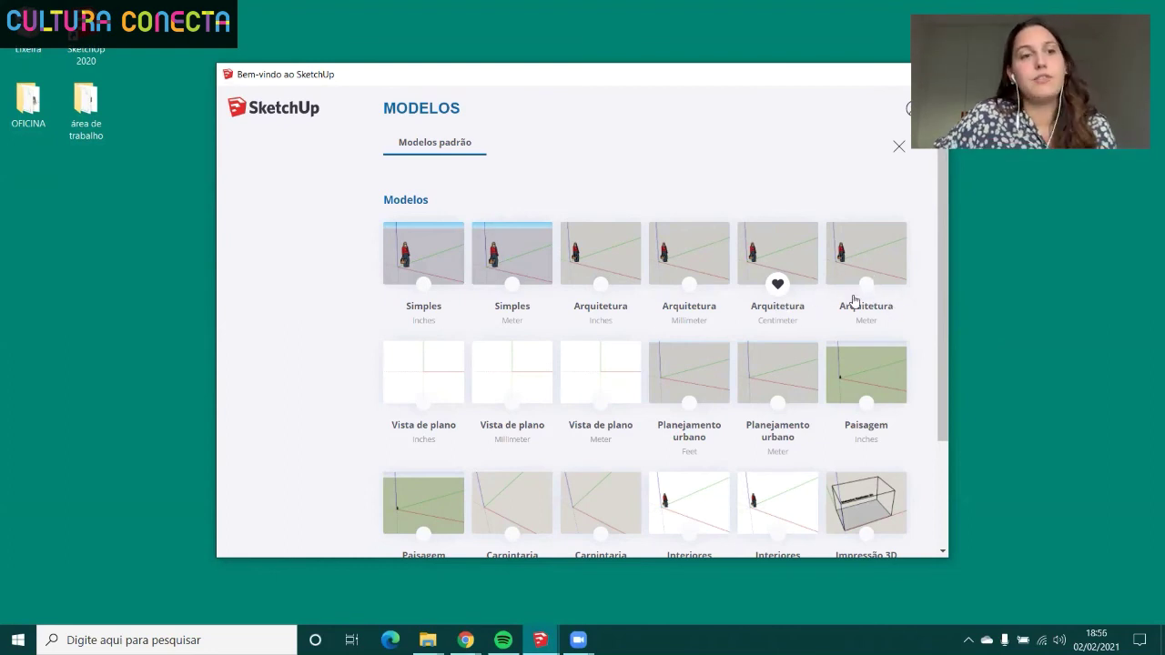
{"action": "mouse_move", "coordinate": [865, 253]}
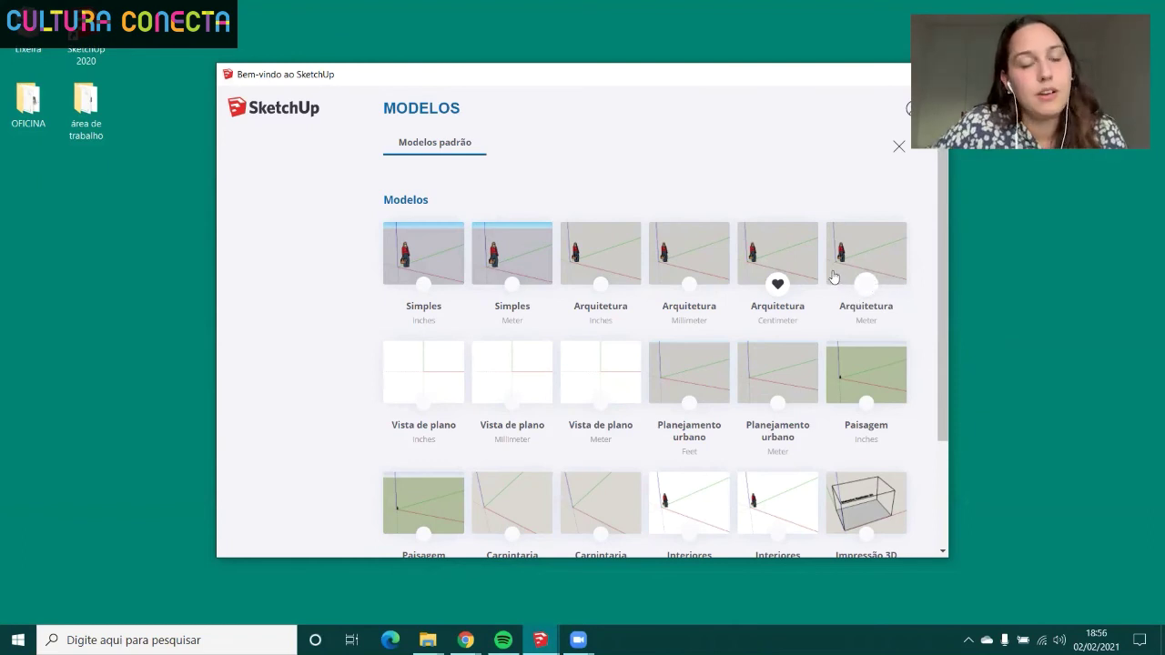
{"action": "left_click", "coordinate": [764, 250]}
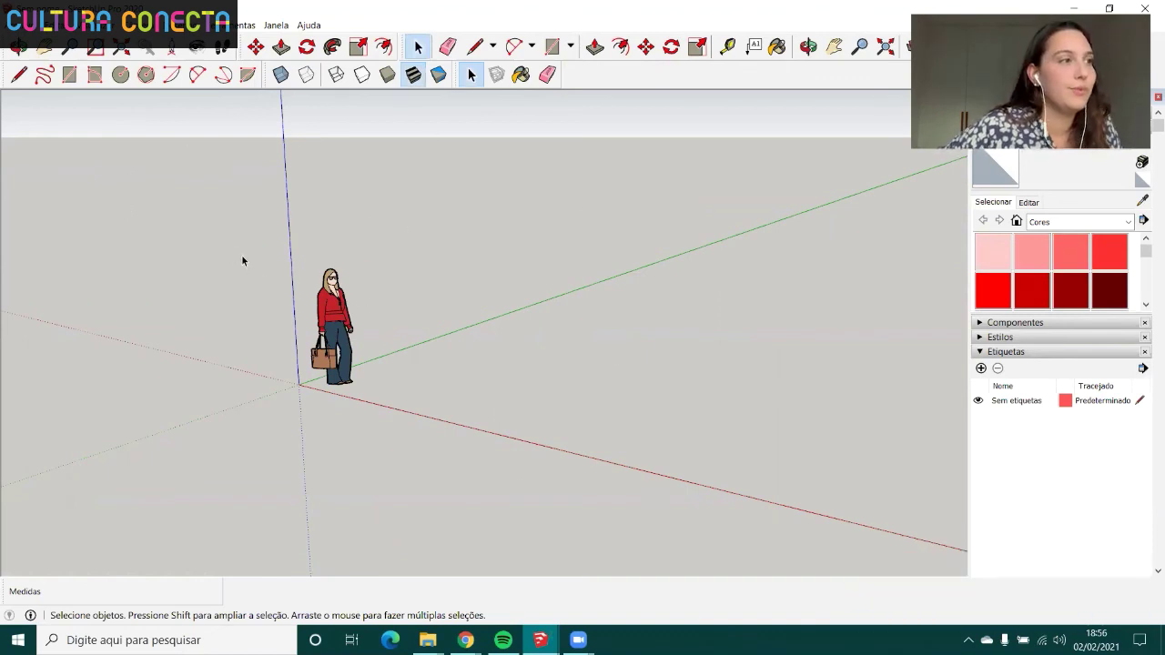
- Use Salvar como to store the model as 'oficina sketchup para artistas' in the desktop OFICINA folder
{"action": "left_click", "coordinate": [20, 25]}
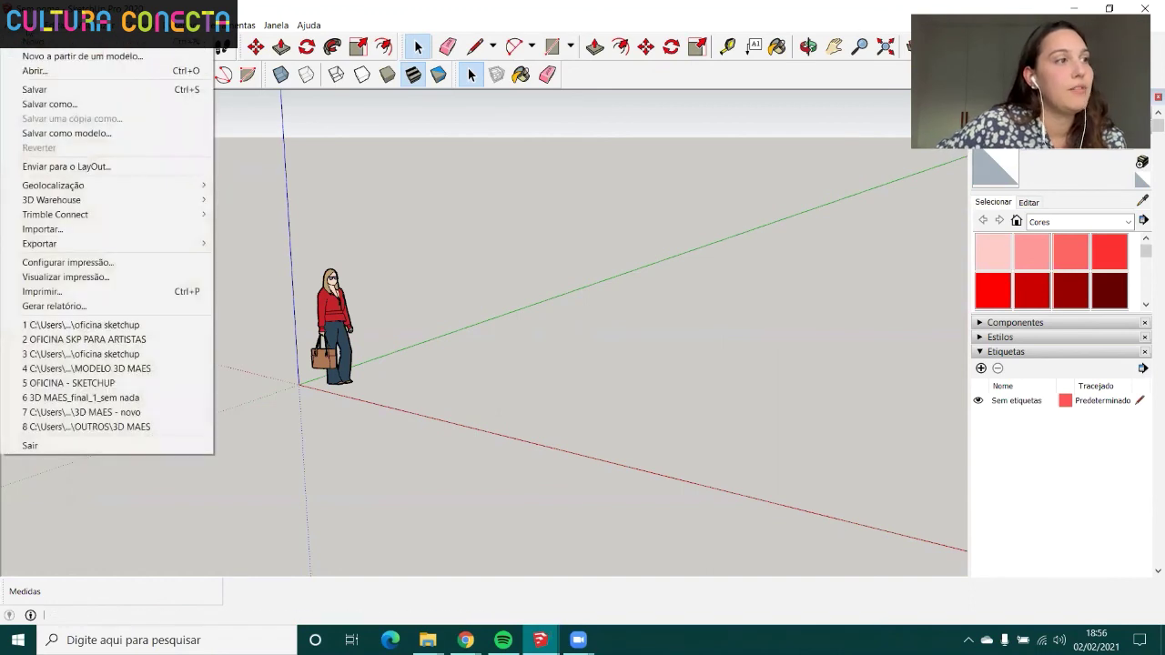
{"action": "left_click", "coordinate": [55, 106]}
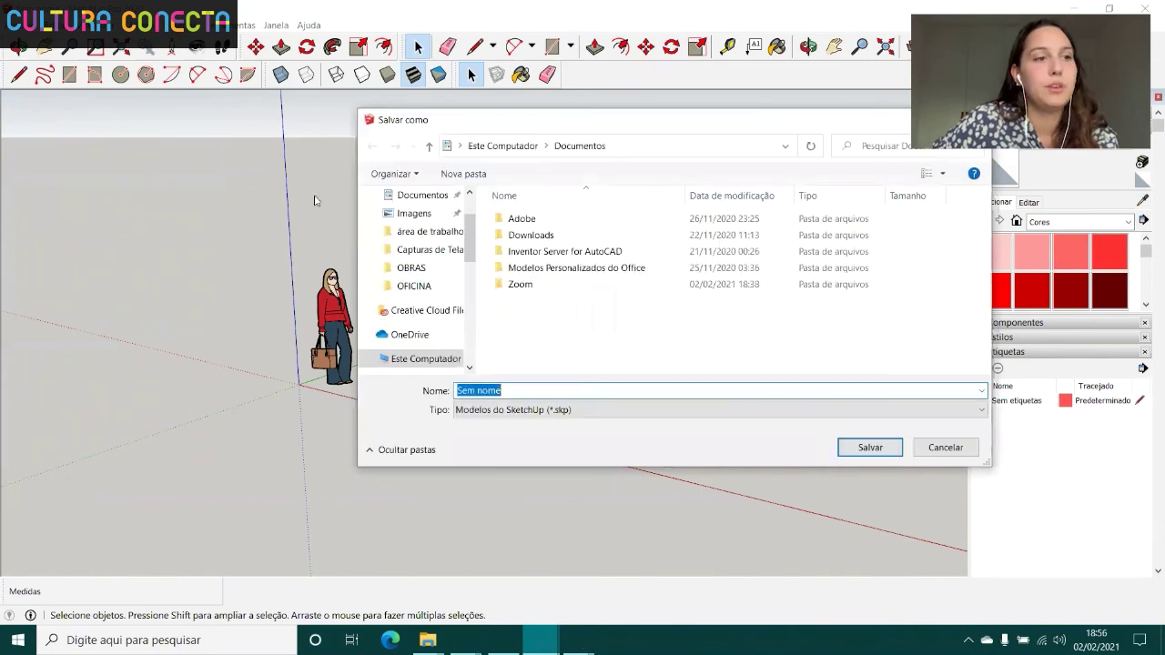
{"action": "left_click", "coordinate": [424, 286]}
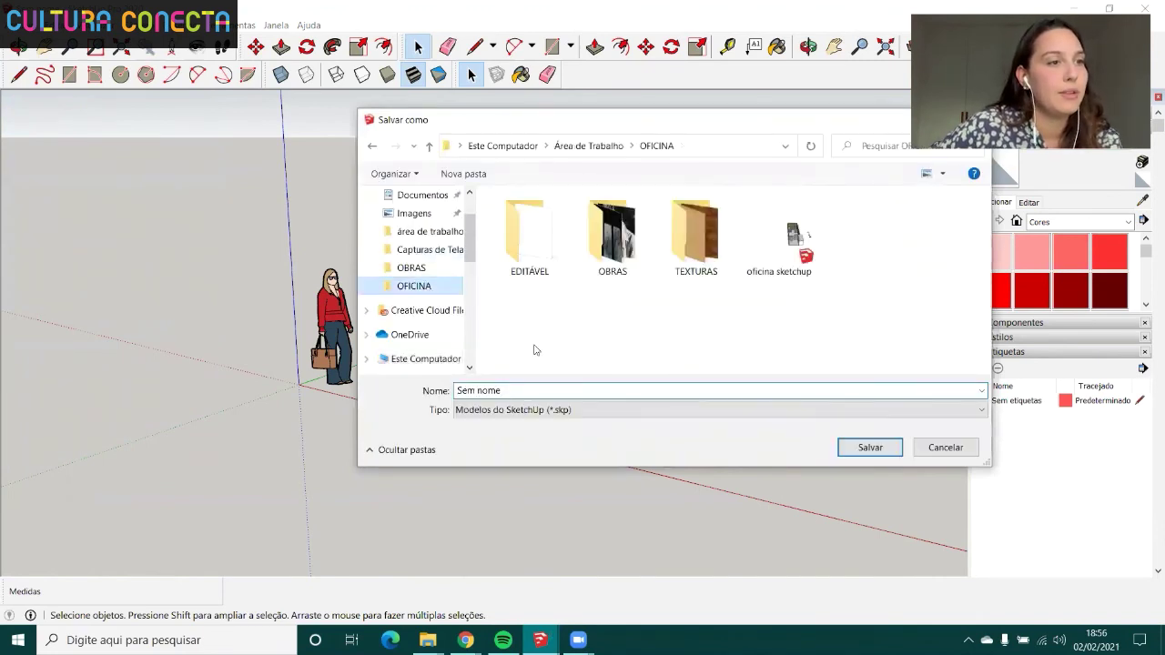
{"action": "left_click", "coordinate": [516, 390]}
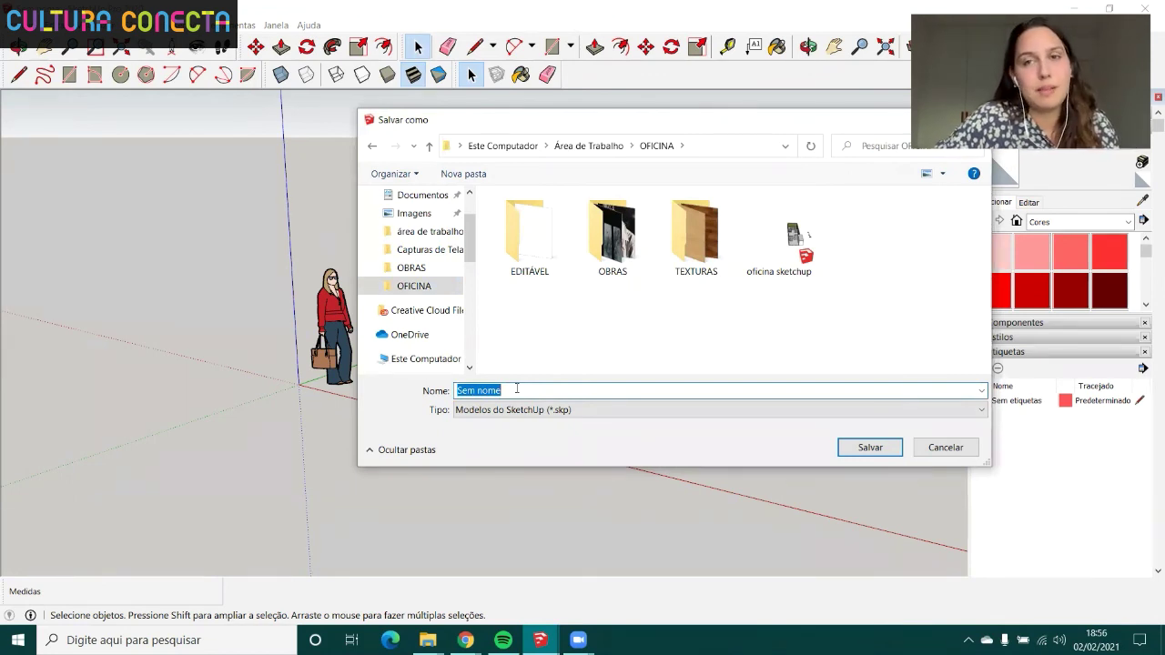
{"action": "type", "text": "oficina"}
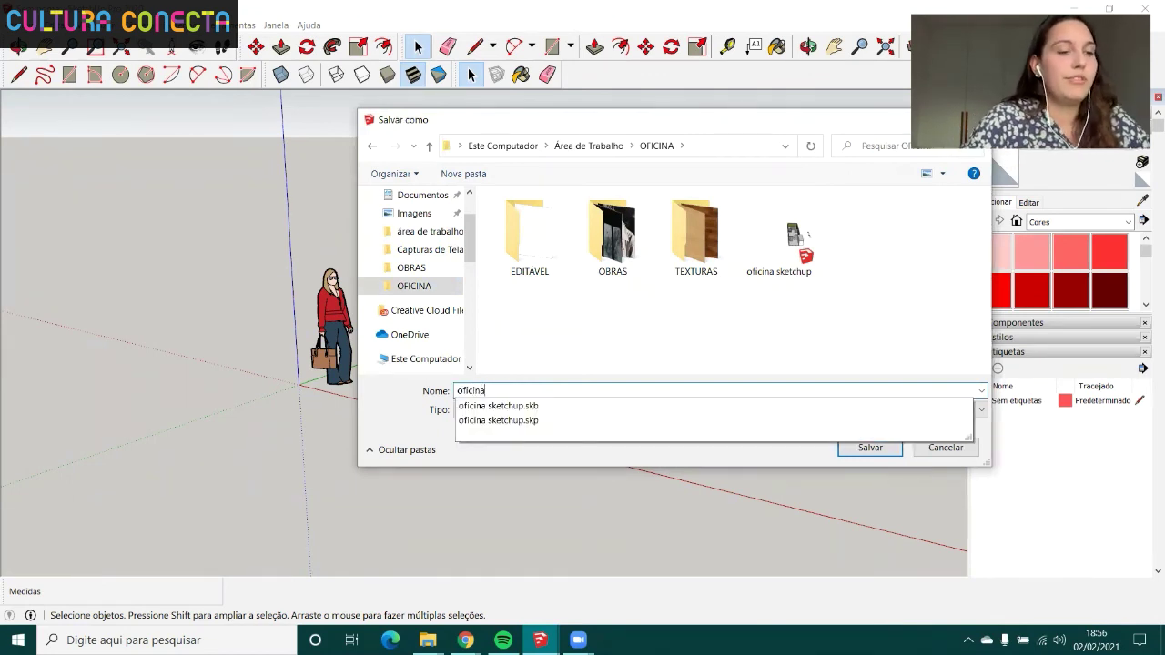
{"action": "type", "text": " sketchup p"}
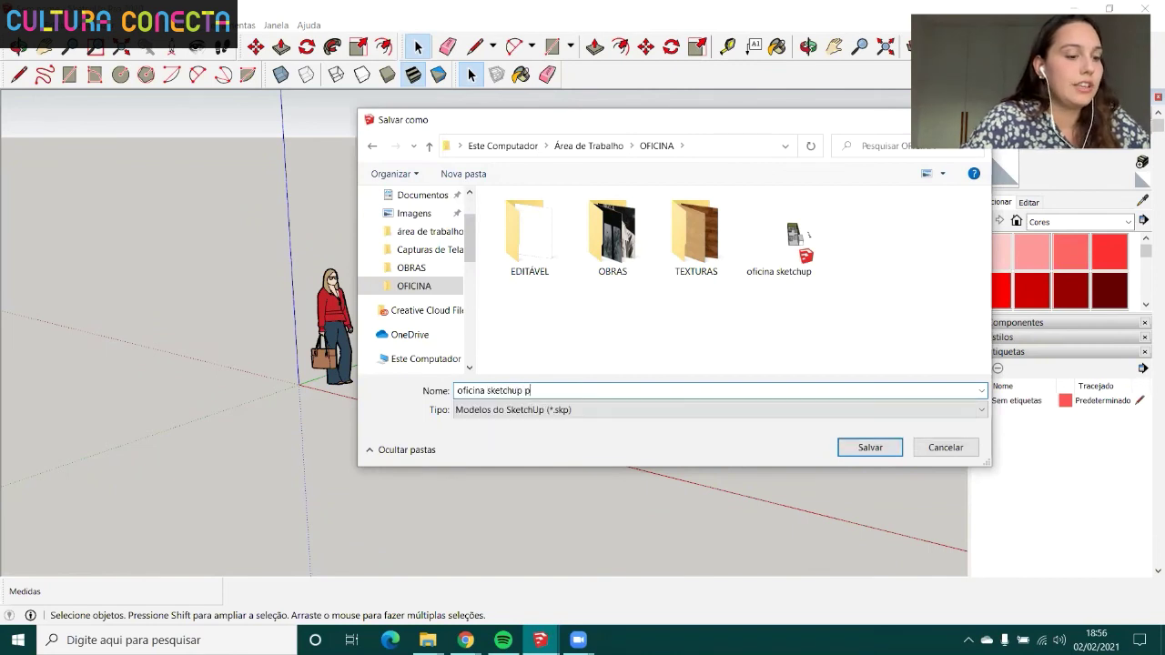
{"action": "type", "text": "ara artistas"}
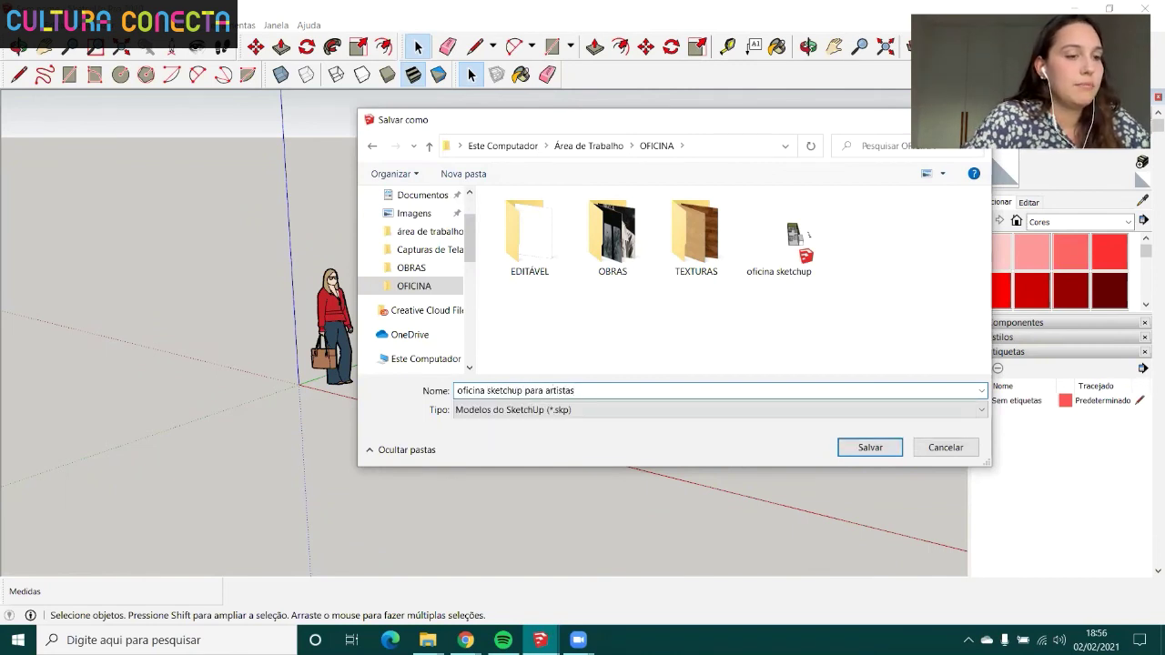
{"action": "left_click", "coordinate": [860, 447]}
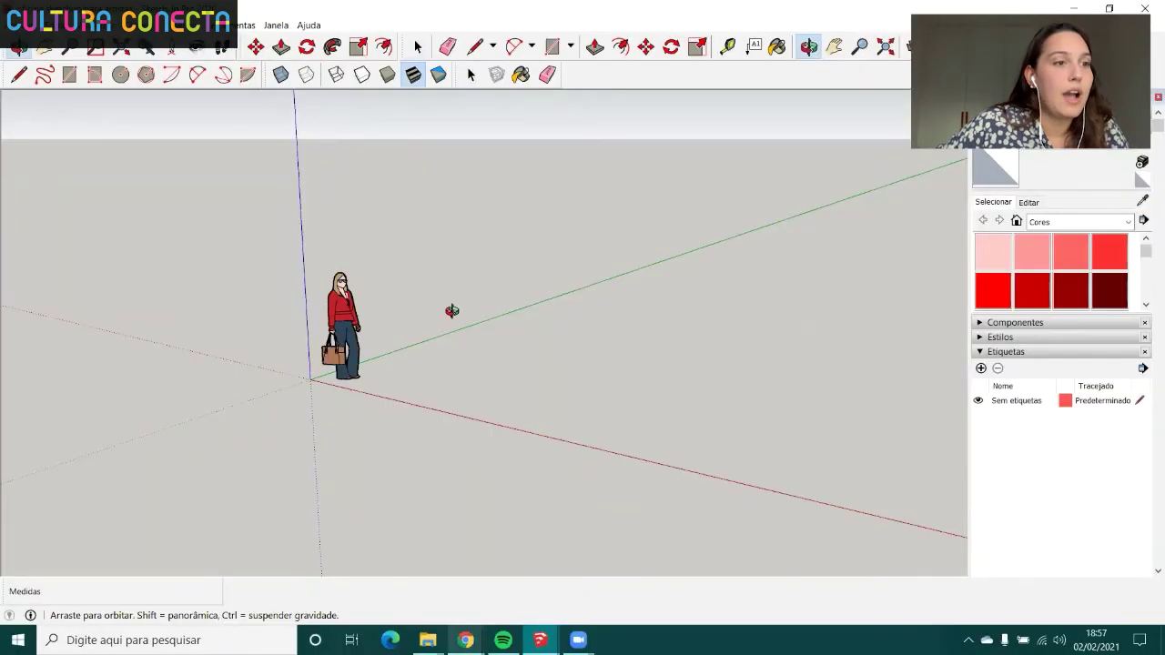
{"action": "mouse_move", "coordinate": [452, 310]}
{"action": "middle_mouse_down"}
{"action": "mouse_move", "coordinate": [679, 260]}
{"action": "mouse_move", "coordinate": [803, 261]}
{"action": "middle_mouse_up"}
{"action": "left_click_drag", "start_coordinate": [804, 260], "coordinate": [657, 275]}
{"action": "key", "text": "space"}
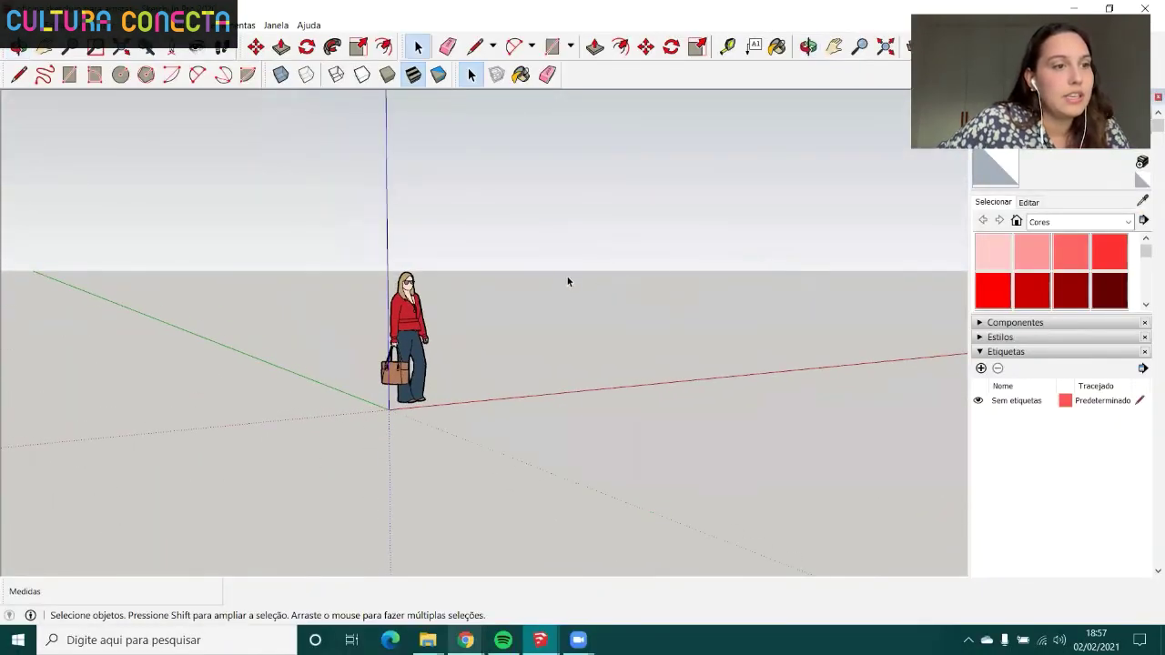
{"action": "mouse_move", "coordinate": [568, 281]}
{"action": "middle_mouse_down", "text": "shift"}
{"action": "mouse_move", "coordinate": [644, 264]}
{"action": "mouse_move", "coordinate": [523, 276]}
{"action": "mouse_move", "coordinate": [225, 270]}
{"action": "mouse_move", "coordinate": [577, 252]}
{"action": "mouse_move", "coordinate": [830, 315]}
{"action": "mouse_move", "coordinate": [969, 293]}
{"action": "mouse_move", "coordinate": [952, 227]}
{"action": "mouse_move", "coordinate": [512, 226]}
{"action": "mouse_move", "coordinate": [284, 254]}
{"action": "mouse_move", "coordinate": [24, 265]}
{"action": "mouse_move", "coordinate": [737, 283]}
{"action": "mouse_move", "coordinate": [383, 282]}
{"action": "mouse_move", "coordinate": [374, 313]}
{"action": "middle_mouse_up", "text": "shift"}
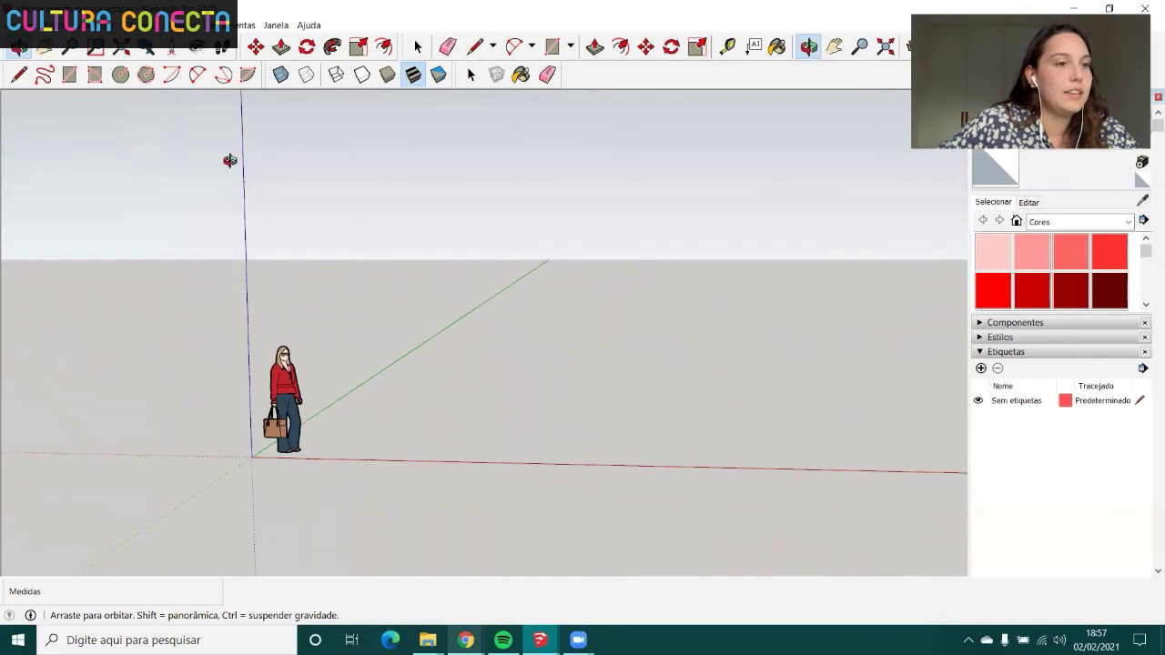
{"action": "mouse_move", "coordinate": [222, 267]}
{"action": "middle_mouse_down"}
{"action": "mouse_move", "coordinate": [598, 494]}
{"action": "mouse_move", "coordinate": [91, 455]}
{"action": "mouse_move", "coordinate": [432, 353]}
{"action": "mouse_move", "coordinate": [429, 457]}
{"action": "mouse_move", "coordinate": [180, 489]}
{"action": "mouse_move", "coordinate": [408, 418]}
{"action": "mouse_move", "coordinate": [189, 415]}
{"action": "middle_mouse_up"}
{"action": "mouse_move", "coordinate": [189, 415]}
{"action": "left_mouse_down"}
{"action": "mouse_move", "coordinate": [62, 385]}
{"action": "mouse_move", "coordinate": [577, 391]}
{"action": "mouse_move", "coordinate": [853, 377]}
{"action": "mouse_move", "coordinate": [445, 374]}
{"action": "mouse_move", "coordinate": [632, 367]}
{"action": "mouse_move", "coordinate": [607, 367]}
{"action": "mouse_move", "coordinate": [607, 379]}
{"action": "mouse_move", "coordinate": [383, 385]}
{"action": "mouse_move", "coordinate": [770, 379]}
{"action": "left_mouse_up"}
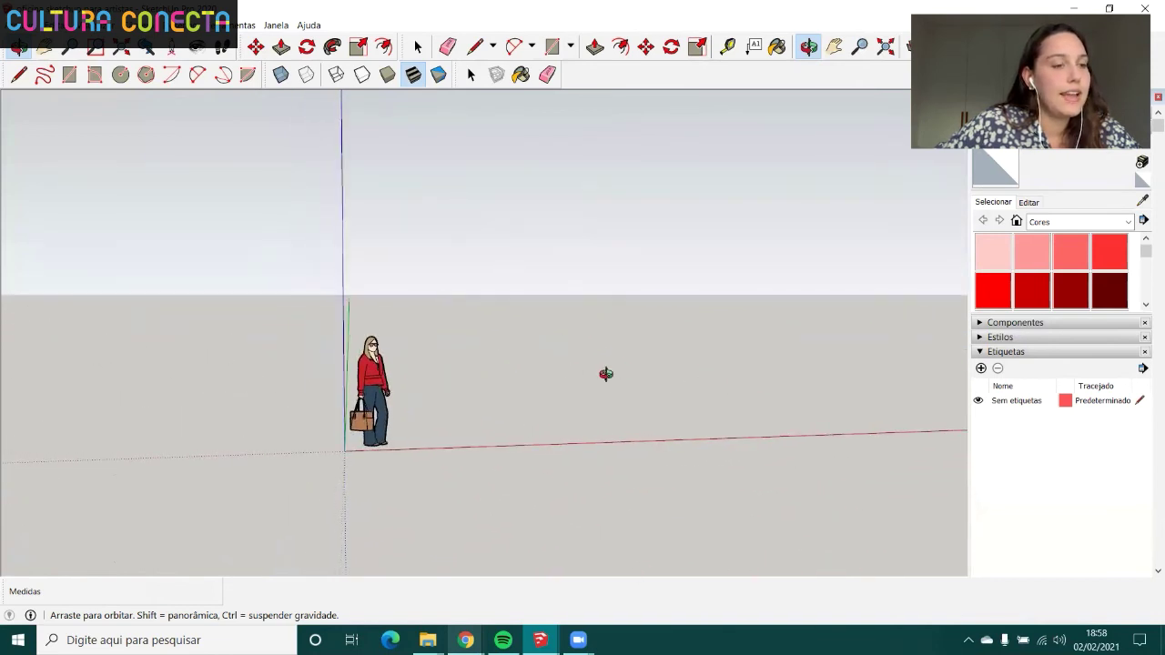
{"action": "mouse_move", "coordinate": [606, 373]}
{"action": "left_mouse_down"}
{"action": "mouse_move", "coordinate": [762, 352]}
{"action": "mouse_move", "coordinate": [585, 369]}
{"action": "mouse_move", "coordinate": [558, 346]}
{"action": "mouse_move", "coordinate": [182, 354]}
{"action": "mouse_move", "coordinate": [422, 333]}
{"action": "mouse_move", "coordinate": [712, 382]}
{"action": "mouse_move", "coordinate": [477, 383]}
{"action": "mouse_move", "coordinate": [331, 325]}
{"action": "mouse_move", "coordinate": [621, 364]}
{"action": "mouse_move", "coordinate": [460, 434]}
{"action": "mouse_move", "coordinate": [145, 362]}
{"action": "mouse_move", "coordinate": [177, 263]}
{"action": "mouse_move", "coordinate": [533, 359]}
{"action": "mouse_move", "coordinate": [814, 359]}
{"action": "mouse_move", "coordinate": [518, 390]}
{"action": "mouse_move", "coordinate": [542, 381]}
{"action": "left_mouse_up"}
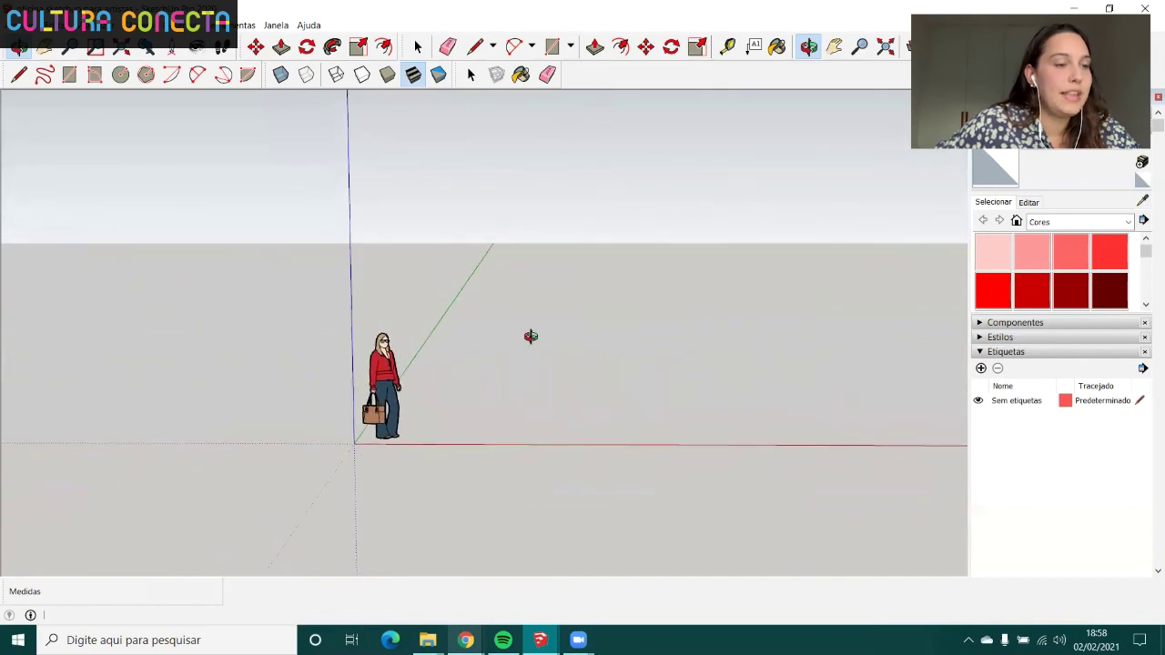
{"action": "key", "text": "space"}
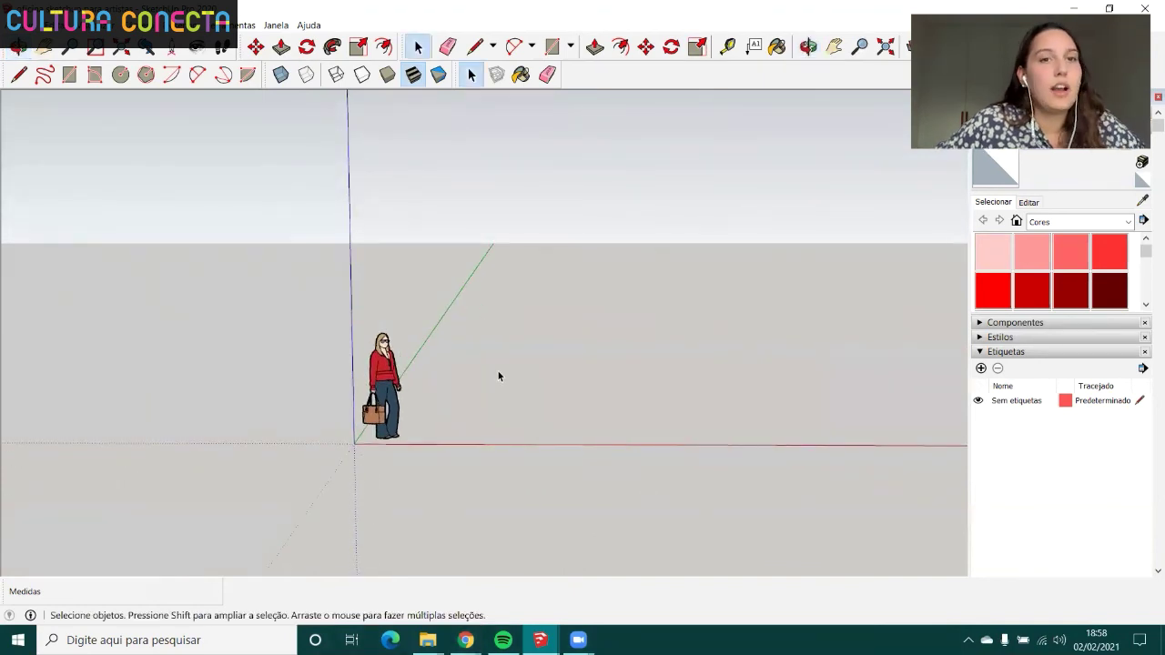
{"action": "scroll", "coordinate": [482, 364], "scroll_direction": "down", "scroll_amount": 1}
{"action": "scroll", "coordinate": [462, 358], "scroll_direction": "down", "scroll_amount": 3}
{"action": "scroll", "coordinate": [464, 359], "scroll_direction": "up", "scroll_amount": 3}
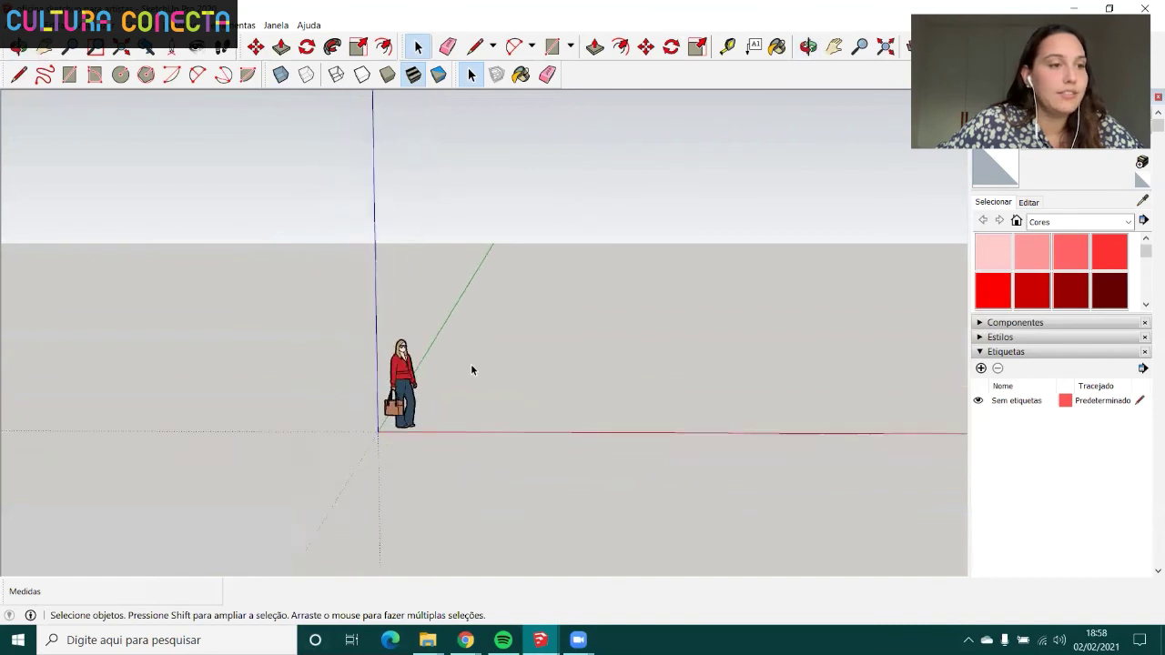
{"action": "scroll", "coordinate": [472, 369], "scroll_direction": "up", "scroll_amount": 2}
{"action": "scroll", "coordinate": [471, 382], "scroll_direction": "down", "scroll_amount": 4}
{"action": "scroll", "coordinate": [470, 384], "scroll_direction": "up", "scroll_amount": 3}
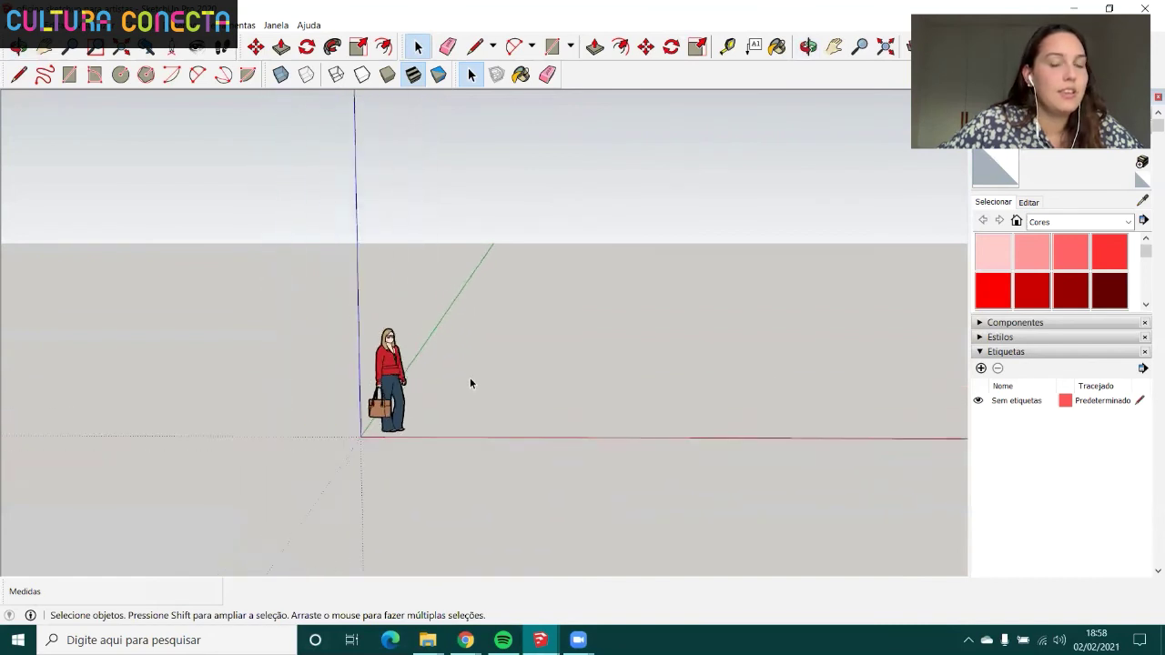
{"action": "scroll", "coordinate": [470, 383], "scroll_direction": "up", "scroll_amount": 2}
{"action": "scroll", "coordinate": [471, 383], "scroll_direction": "down", "scroll_amount": 1}
{"action": "scroll", "coordinate": [471, 383], "scroll_direction": "down", "scroll_amount": 2}
{"action": "scroll", "coordinate": [471, 384], "scroll_direction": "up", "scroll_amount": 1}
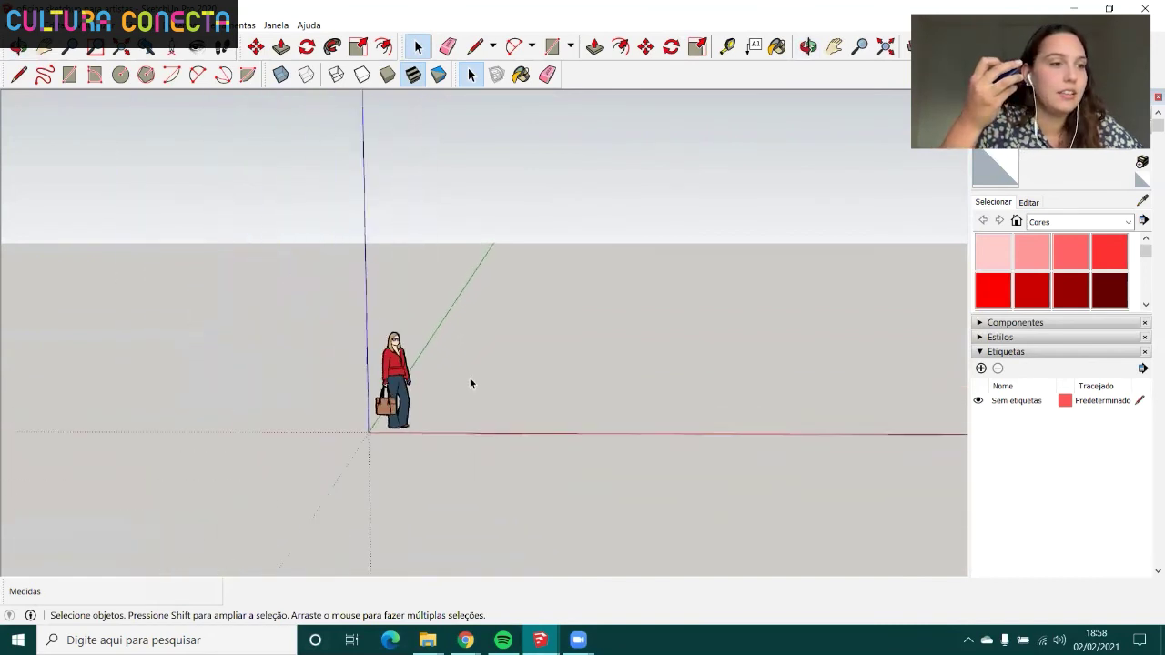
{"action": "scroll", "coordinate": [471, 383], "scroll_direction": "up", "scroll_amount": 2}
{"action": "scroll", "coordinate": [470, 383], "scroll_direction": "down", "scroll_amount": 2}
{"action": "scroll", "coordinate": [471, 384], "scroll_direction": "up", "scroll_amount": 3}
{"action": "scroll", "coordinate": [470, 384], "scroll_direction": "up", "scroll_amount": 2}
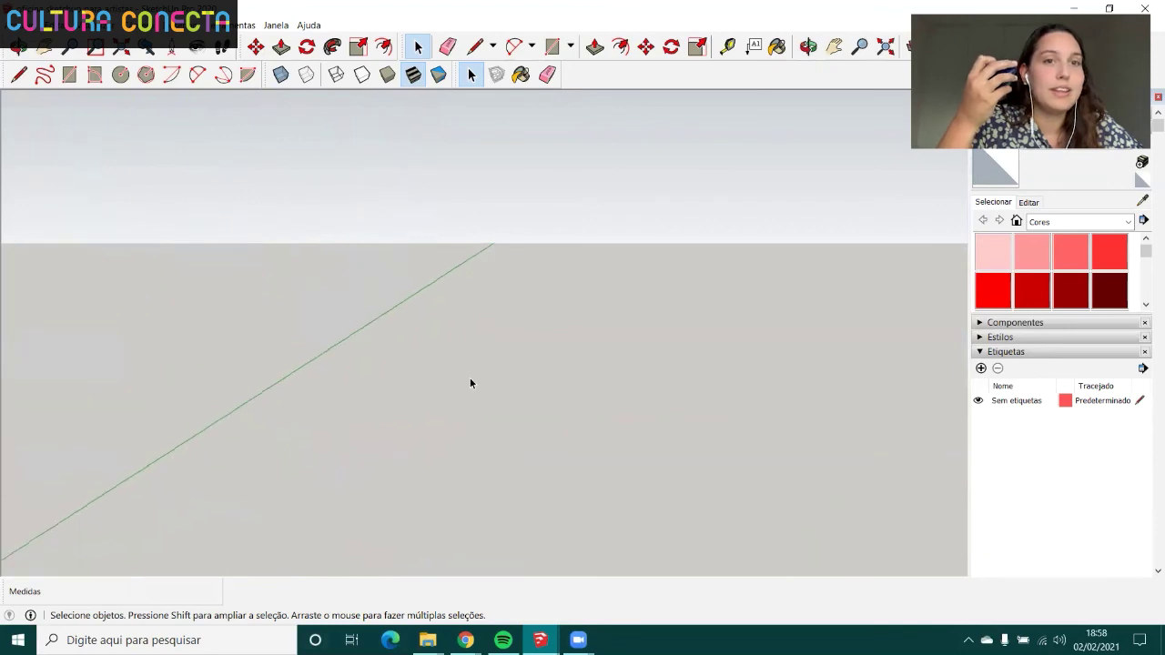
{"action": "scroll", "coordinate": [471, 384], "scroll_direction": "down", "scroll_amount": 3}
{"action": "scroll", "coordinate": [471, 384], "scroll_direction": "down", "scroll_amount": 1}
{"action": "scroll", "coordinate": [470, 383], "scroll_direction": "down", "scroll_amount": 1}
{"action": "scroll", "coordinate": [470, 384], "scroll_direction": "down", "scroll_amount": 1}
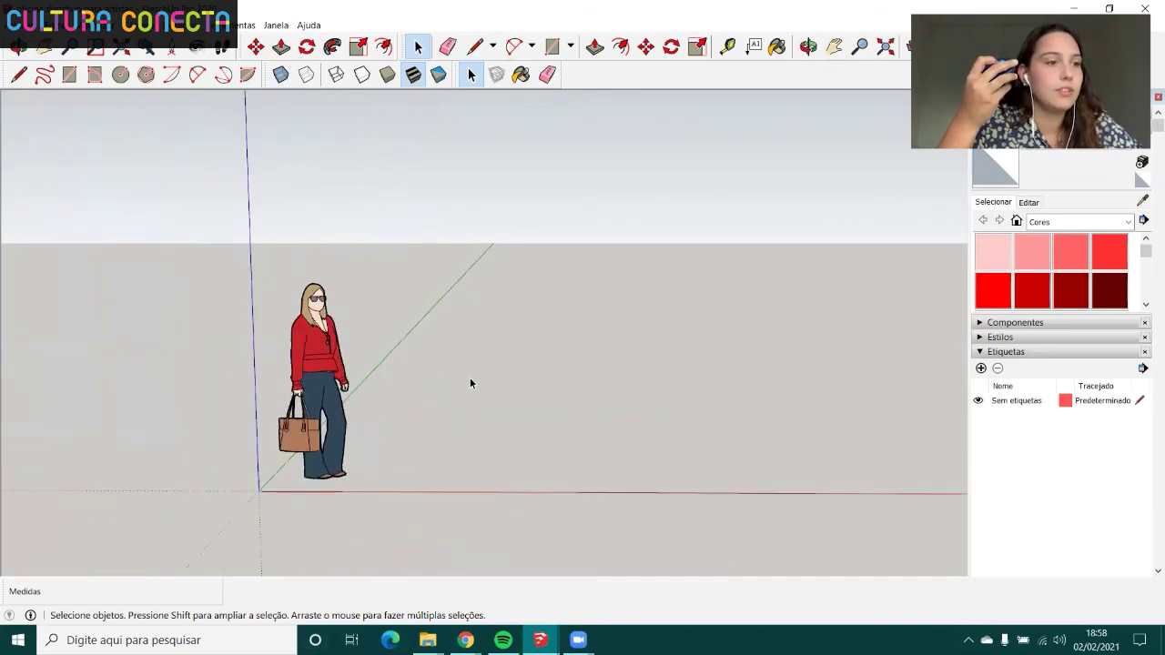
{"action": "scroll", "coordinate": [470, 383], "scroll_direction": "up", "scroll_amount": 2}
{"action": "scroll", "coordinate": [470, 383], "scroll_direction": "down", "scroll_amount": 3}
{"action": "scroll", "coordinate": [470, 383], "scroll_direction": "down", "scroll_amount": 3}
{"action": "scroll", "coordinate": [470, 383], "scroll_direction": "up", "scroll_amount": 3}
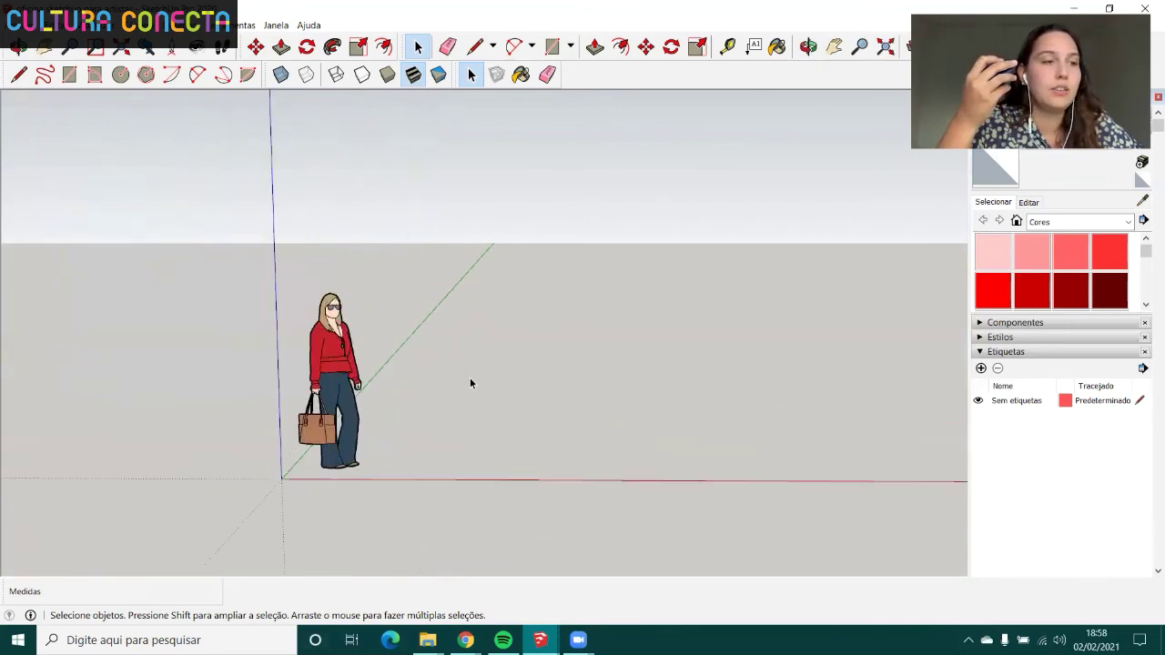
{"action": "scroll", "coordinate": [470, 383], "scroll_direction": "down", "scroll_amount": 3}
{"action": "scroll", "coordinate": [471, 383], "scroll_direction": "up", "scroll_amount": 3}
{"action": "scroll", "coordinate": [471, 383], "scroll_direction": "down", "scroll_amount": 2}
{"action": "scroll", "coordinate": [471, 383], "scroll_direction": "up", "scroll_amount": 2}
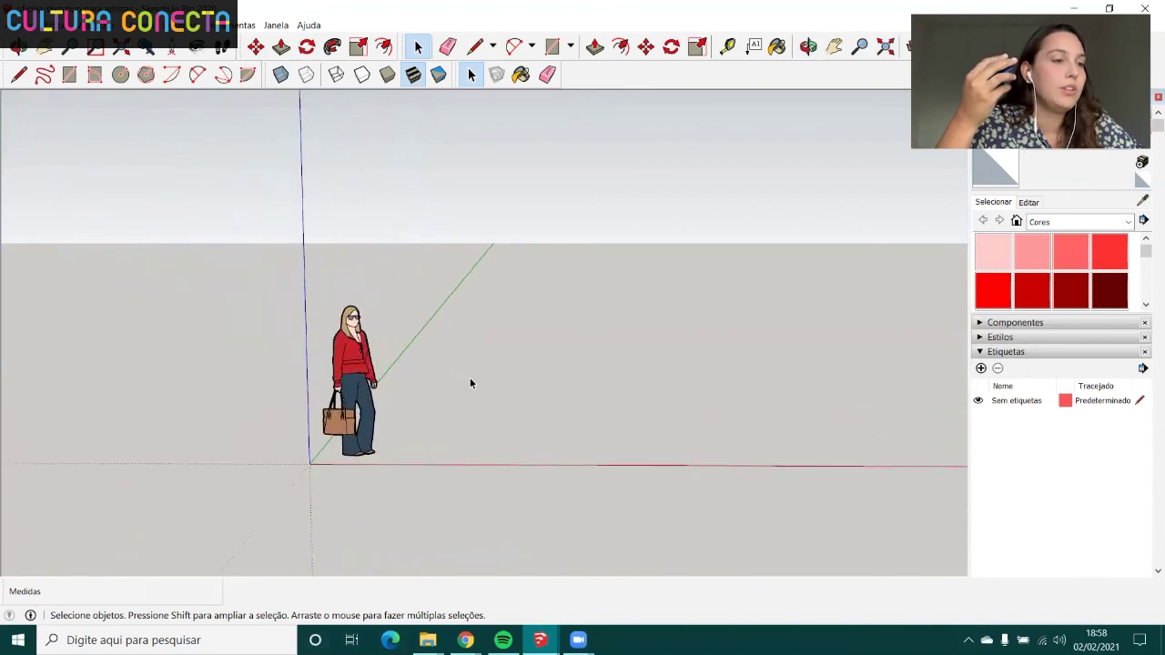
{"action": "scroll", "coordinate": [471, 383], "scroll_direction": "down", "scroll_amount": 2}
{"action": "scroll", "coordinate": [471, 383], "scroll_direction": "down", "scroll_amount": 2}
{"action": "scroll", "coordinate": [470, 384], "scroll_direction": "up", "scroll_amount": 2}
{"action": "scroll", "coordinate": [470, 383], "scroll_direction": "down", "scroll_amount": 1}
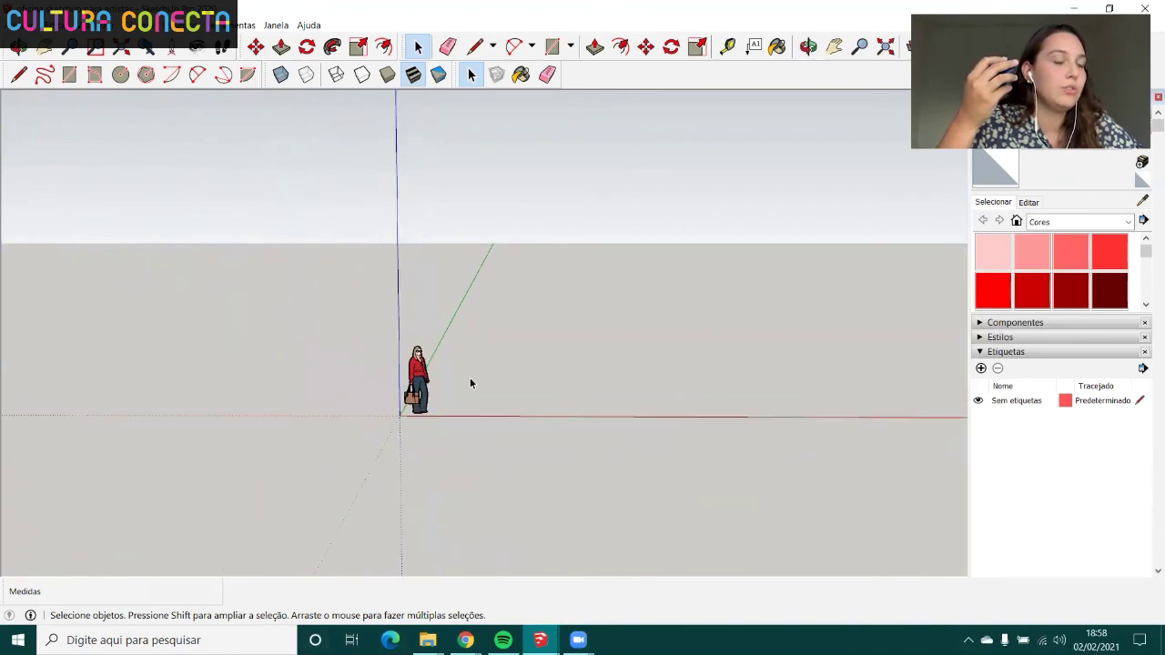
{"action": "mouse_move", "coordinate": [370, 416]}
{"action": "middle_mouse_down"}
{"action": "mouse_move", "coordinate": [504, 328]}
{"action": "mouse_move", "coordinate": [502, 371]}
{"action": "mouse_move", "coordinate": [476, 351]}
{"action": "middle_mouse_up"}
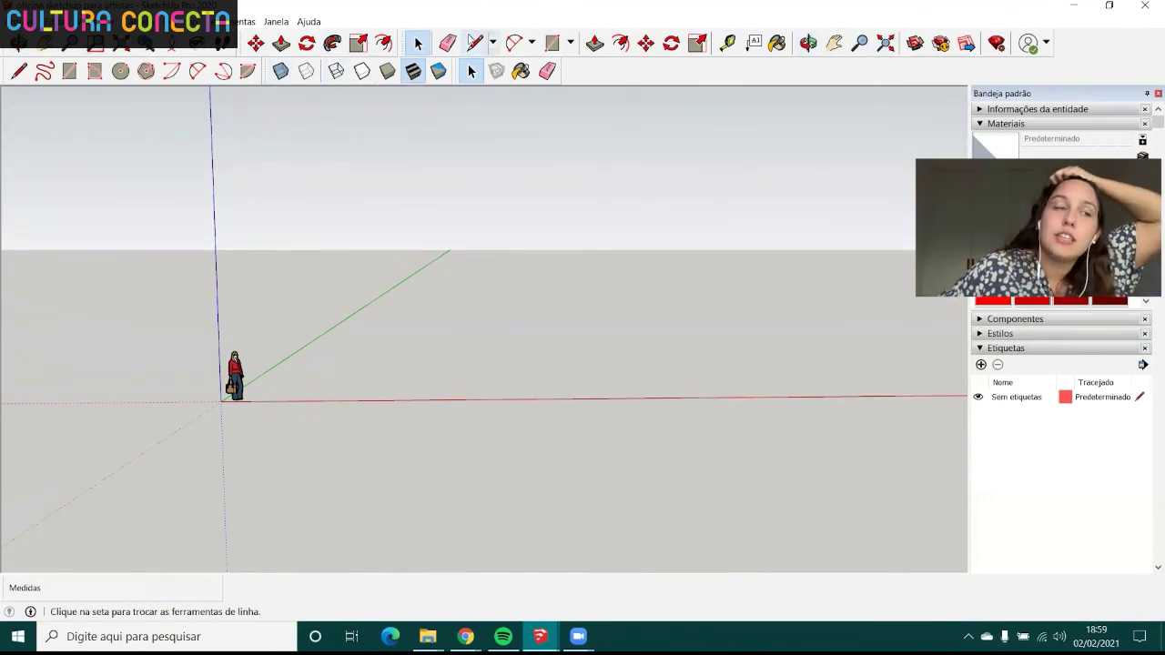
- Enable the Exibições (Views) toolbar and drag it into place
{"action": "right_click", "coordinate": [641, 77]}
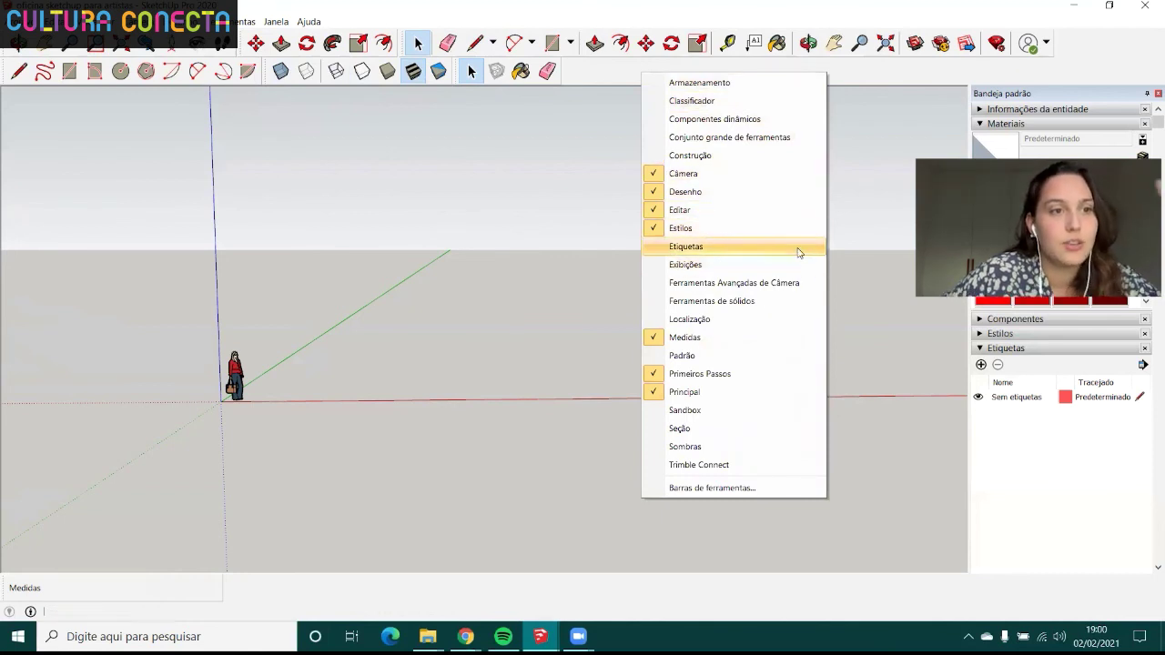
{"action": "left_click", "coordinate": [662, 267]}
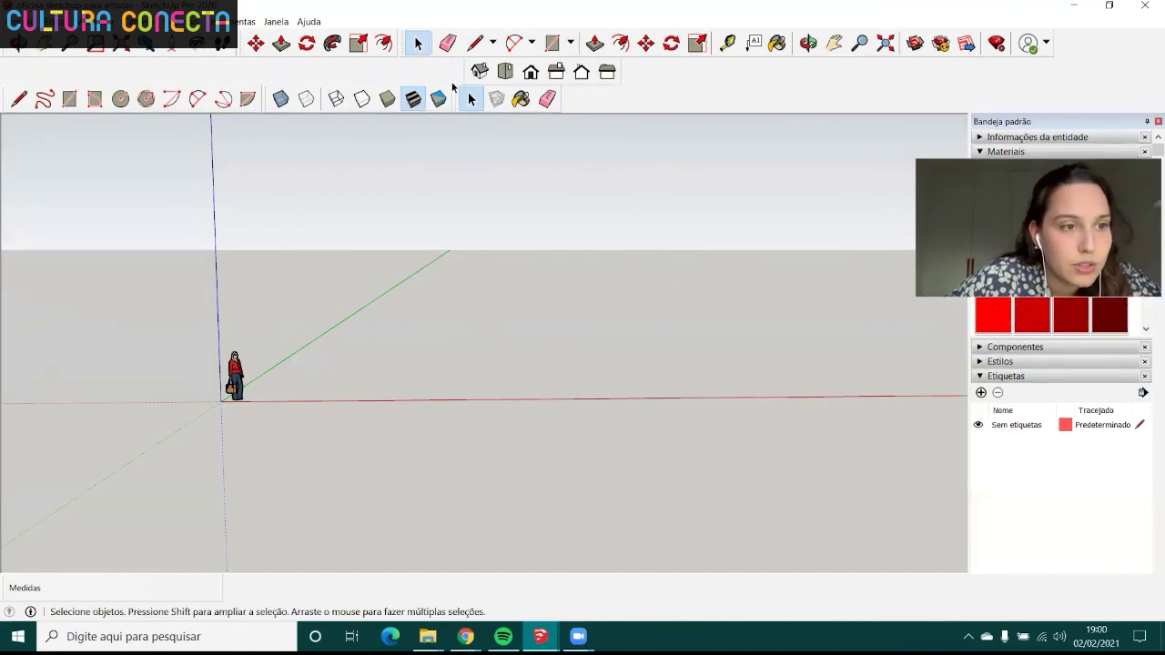
{"action": "mouse_move", "coordinate": [452, 86]}
{"action": "left_mouse_down"}
{"action": "mouse_move", "coordinate": [572, 95]}
{"action": "mouse_move", "coordinate": [570, 107]}
{"action": "left_mouse_up"}
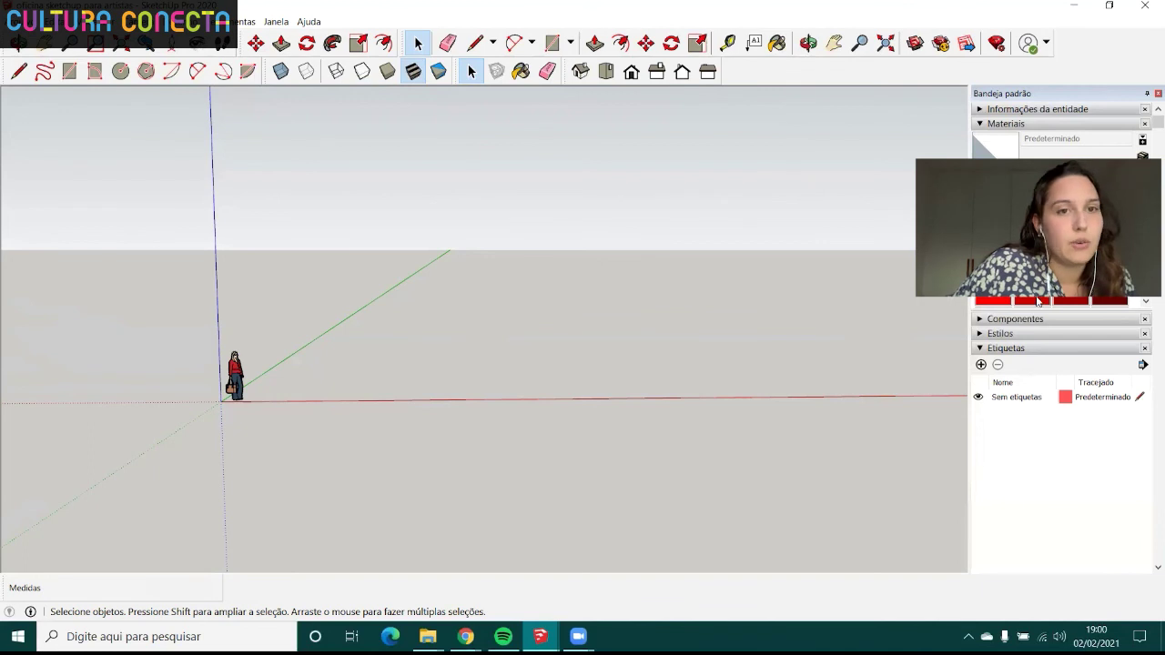
- Collapse the Materiais and Etiquetas tray panels
{"action": "left_click", "coordinate": [979, 124]}
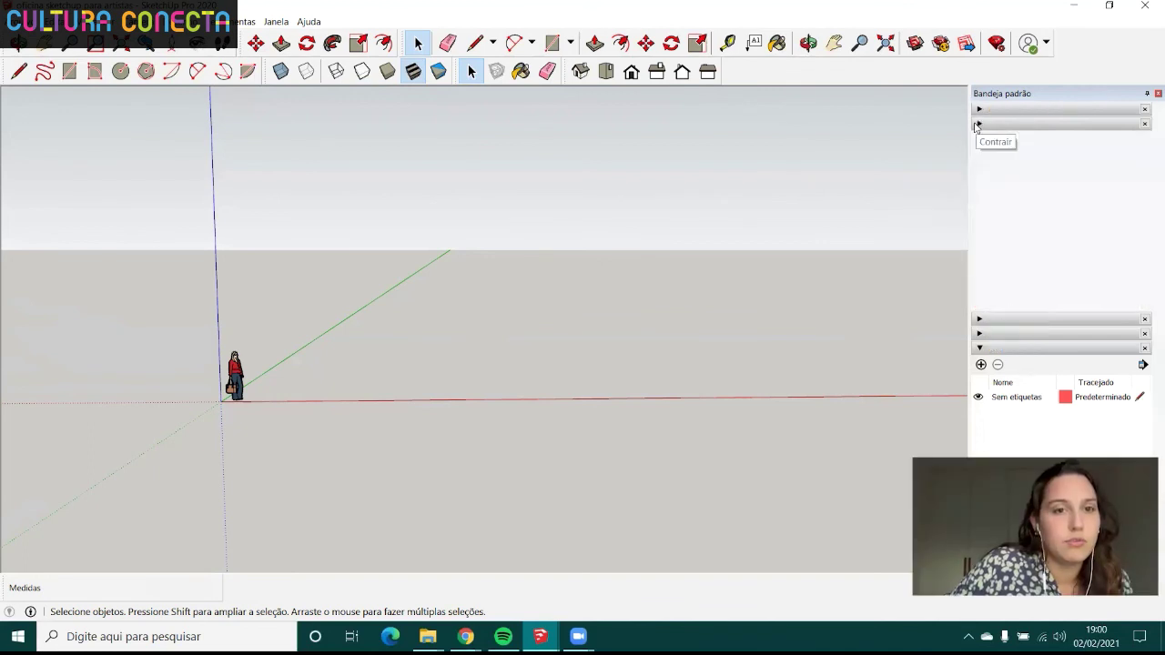
{"action": "left_click", "coordinate": [980, 168]}
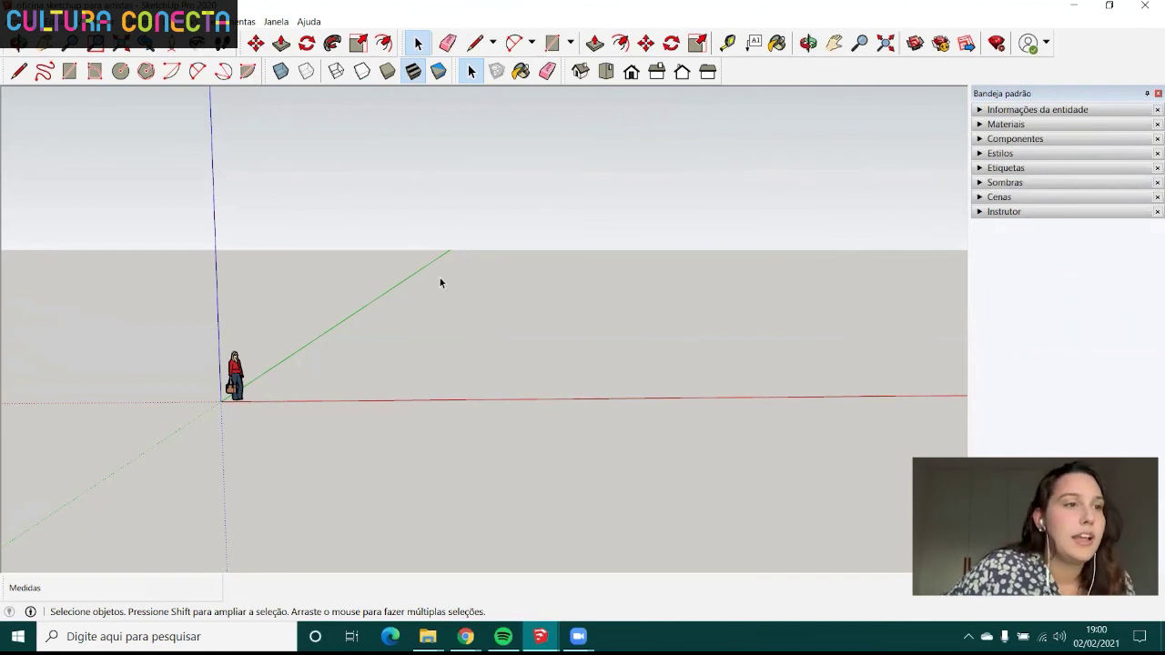
{"action": "mouse_move", "coordinate": [440, 283]}
{"action": "middle_mouse_down"}
{"action": "mouse_move", "coordinate": [401, 307]}
{"action": "mouse_move", "coordinate": [421, 279]}
{"action": "mouse_move", "coordinate": [442, 161]}
{"action": "middle_mouse_up"}
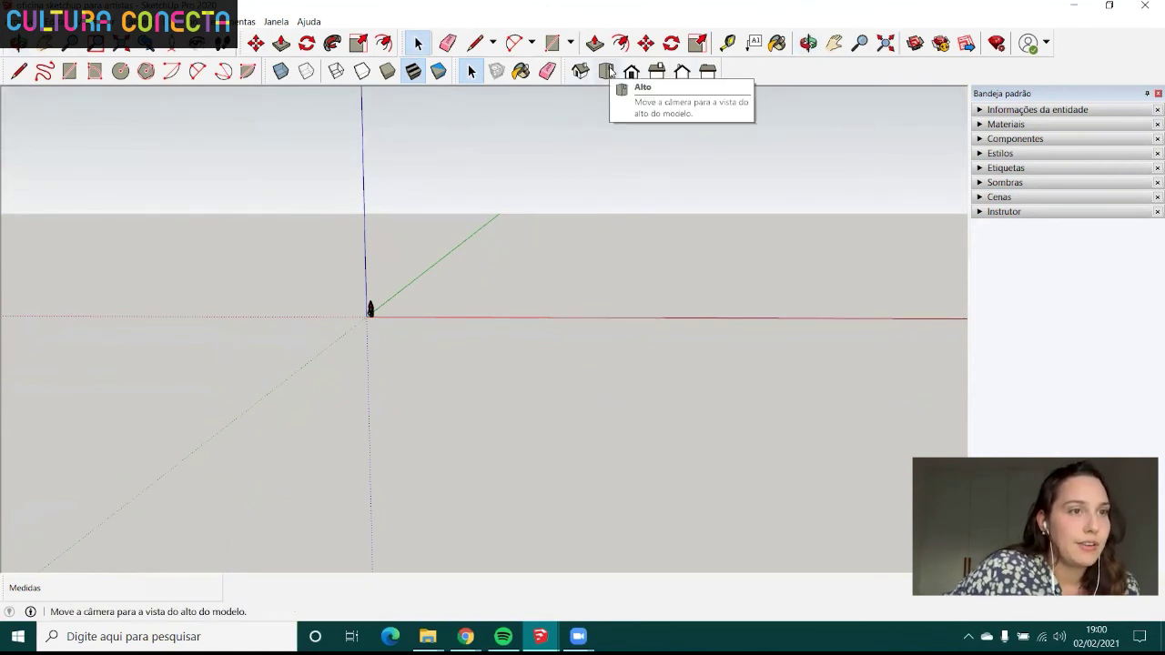
- Switch the camera to the Alto (Top) view
{"action": "left_click", "coordinate": [607, 71]}
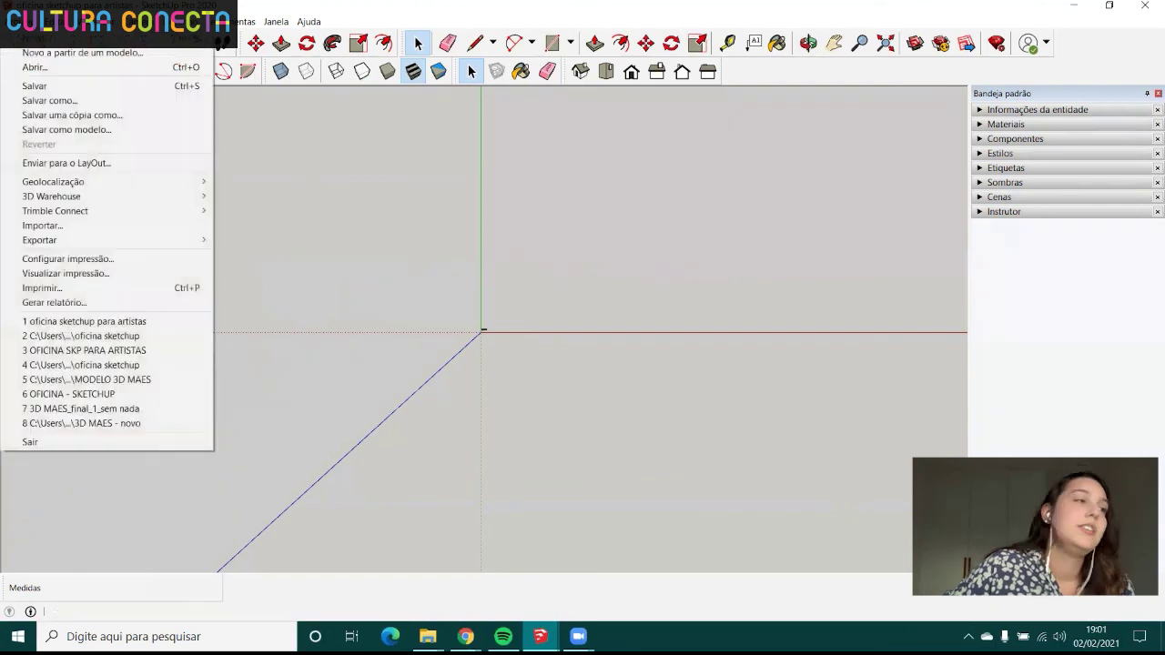
- Pick Anexo XII - PLANTA GHM png from OFICINA for import, using it as Imagem
{"action": "left_click", "coordinate": [18, 21]}
{"action": "left_click", "coordinate": [37, 228]}
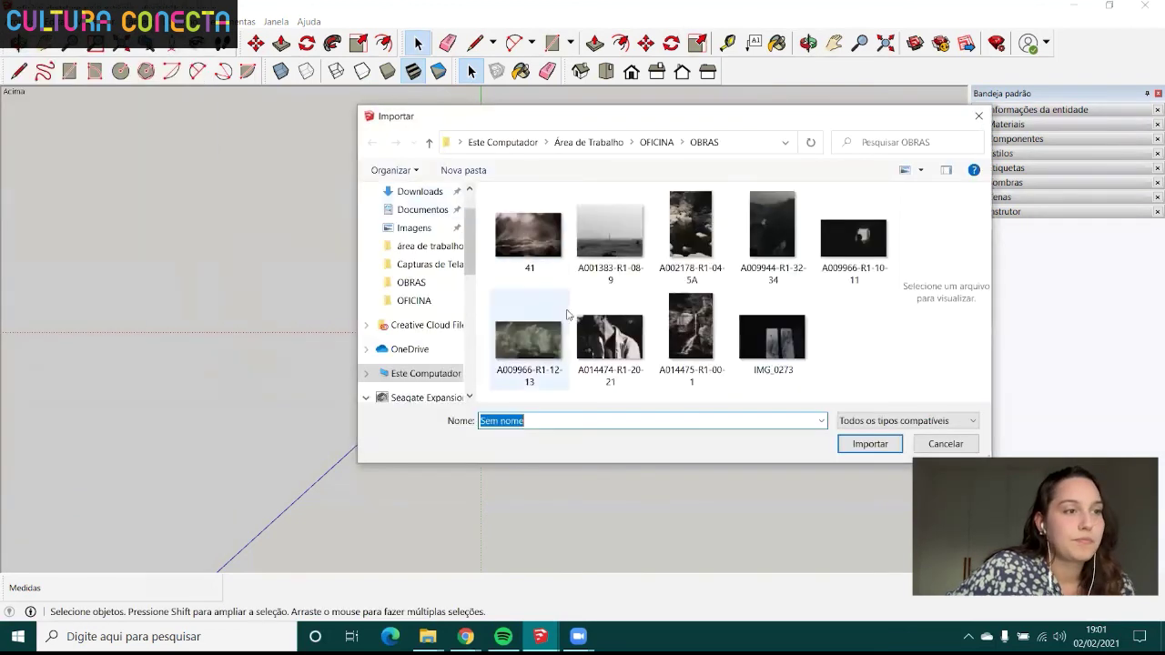
{"action": "left_click", "coordinate": [656, 142]}
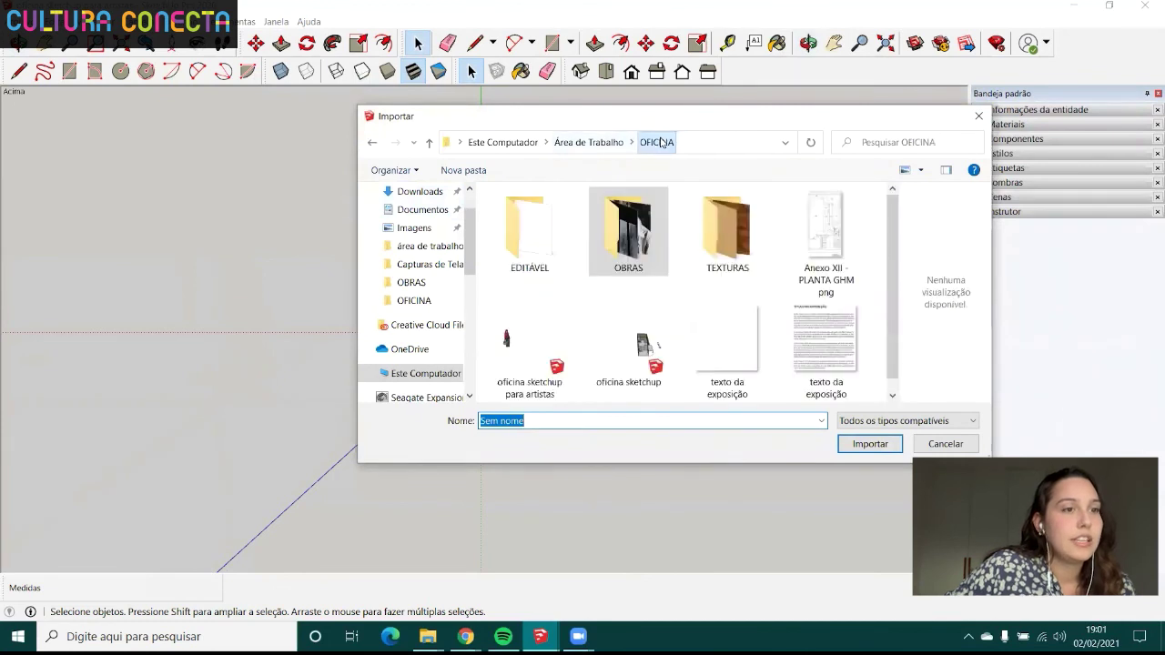
{"action": "scroll", "coordinate": [828, 252], "scroll_direction": "down", "scroll_amount": 1}
{"action": "left_click", "coordinate": [843, 251]}
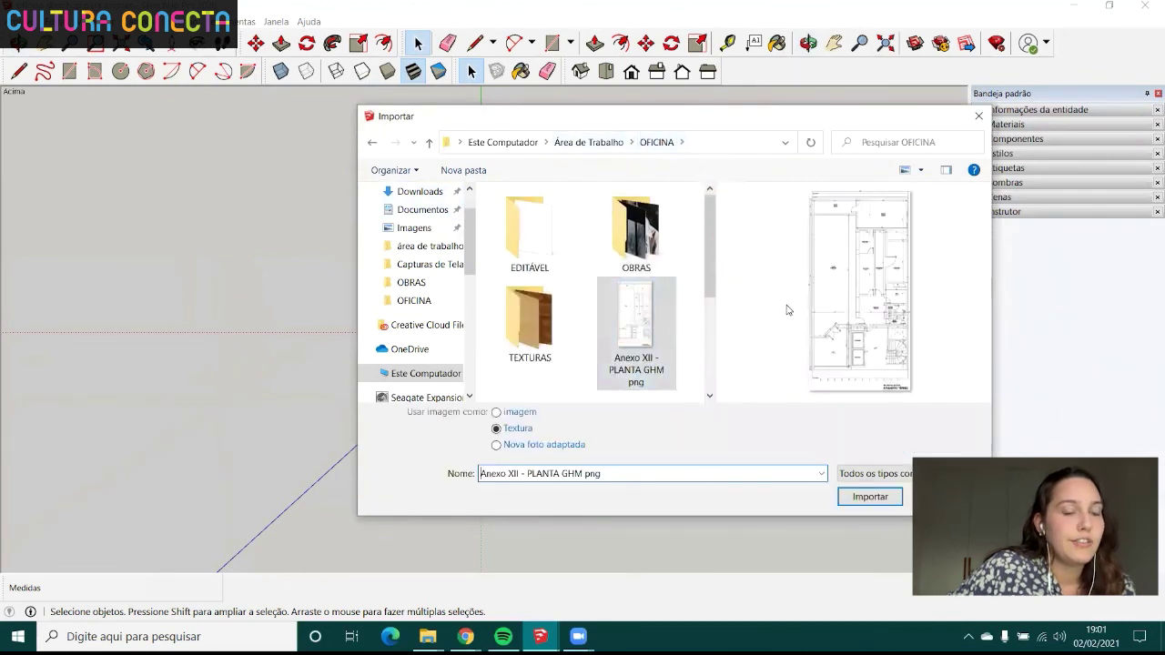
{"action": "scroll", "coordinate": [658, 327], "scroll_direction": "down", "scroll_amount": 1}
{"action": "scroll", "coordinate": [673, 353], "scroll_direction": "up", "scroll_amount": 1}
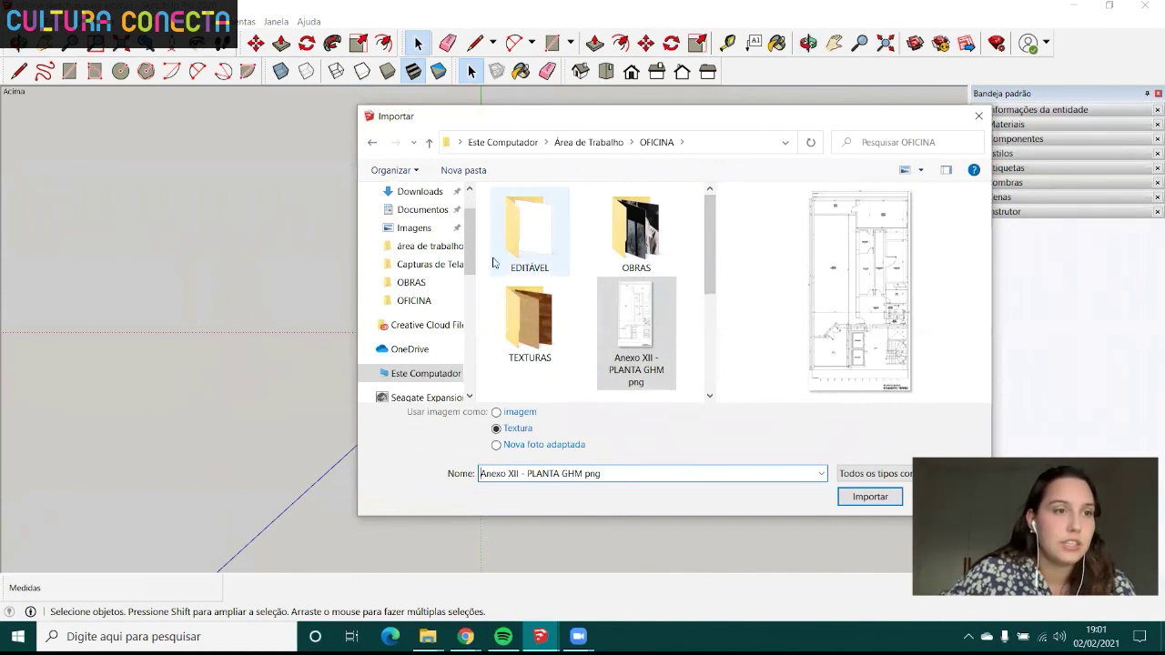
{"action": "scroll", "coordinate": [707, 258], "scroll_direction": "down", "scroll_amount": 3}
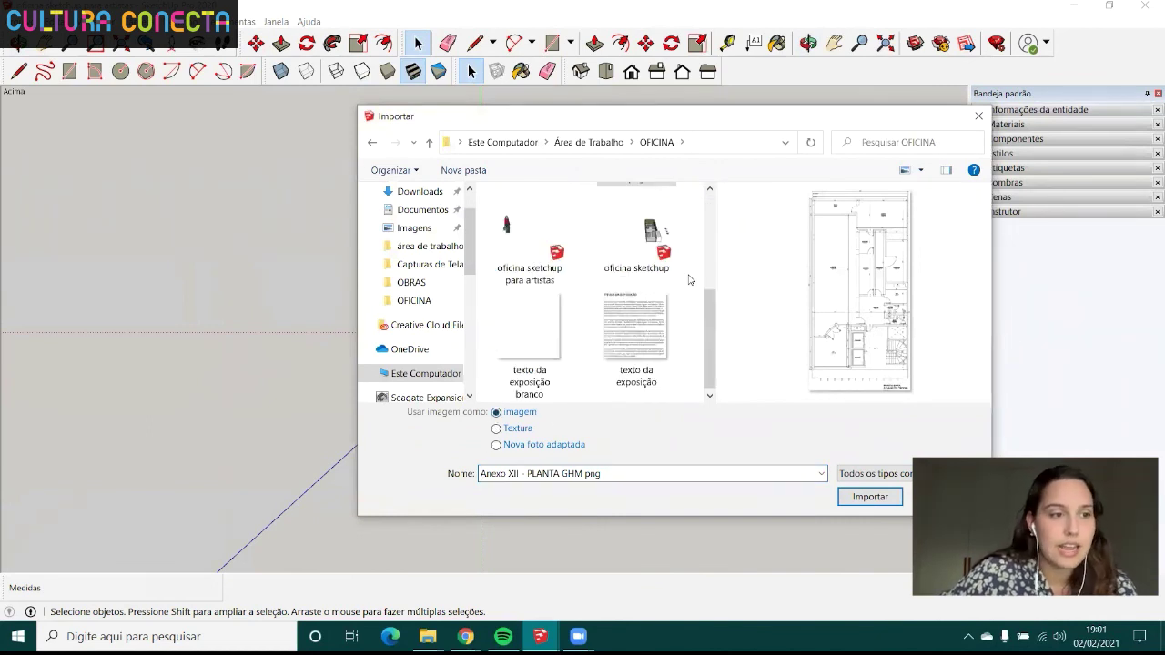
{"action": "scroll", "coordinate": [732, 319], "scroll_direction": "up", "scroll_amount": 3}
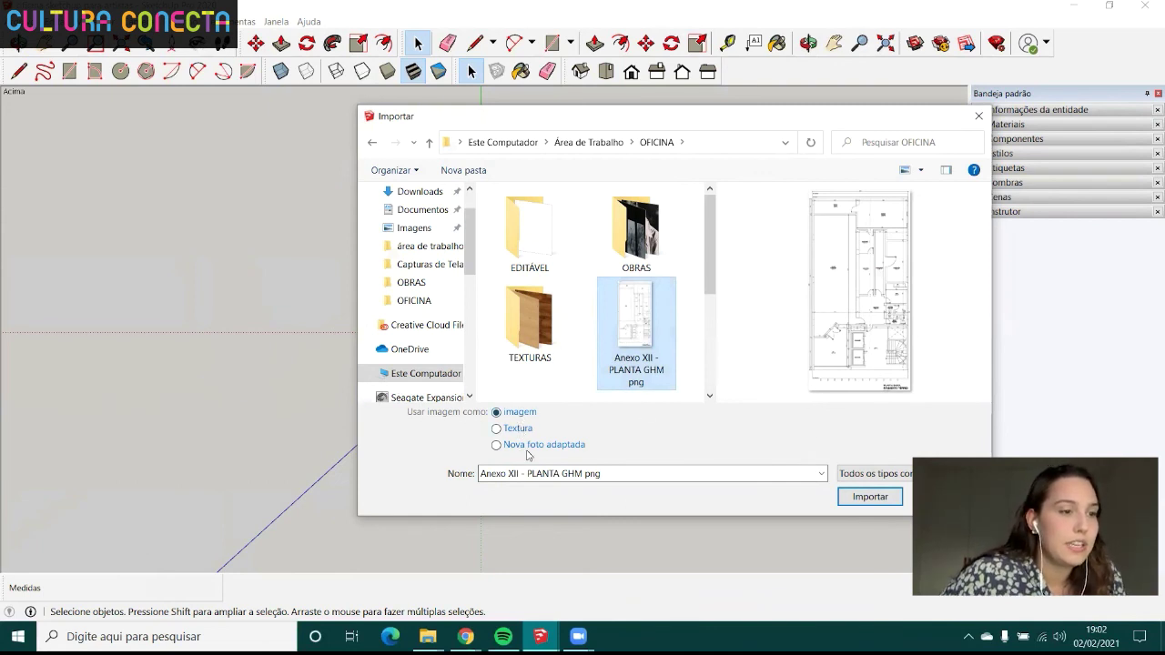
{"action": "left_click", "coordinate": [519, 415]}
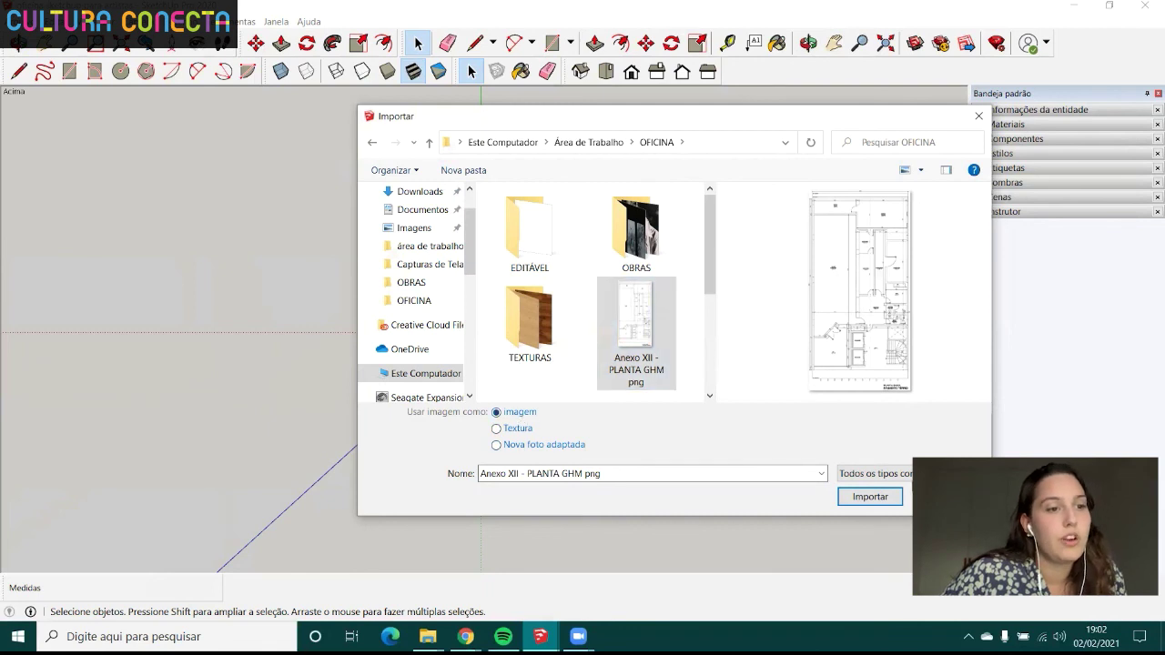
- Import the floor plan image, anchoring its corner at the origin and sizing it
{"action": "left_click", "coordinate": [872, 498]}
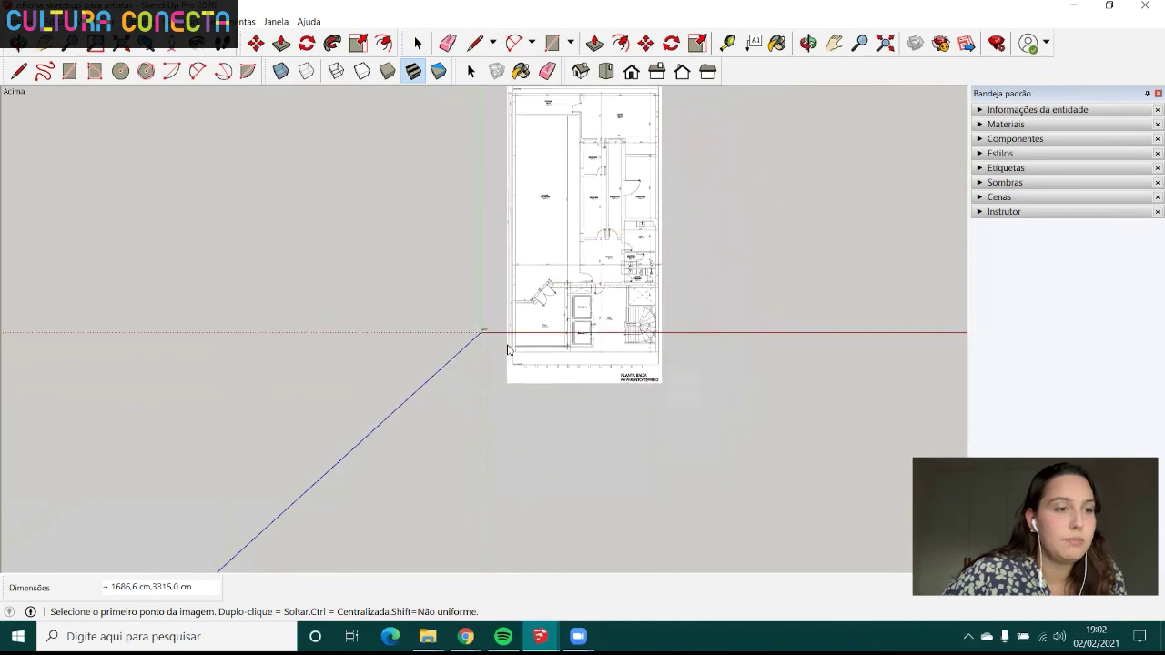
{"action": "left_click", "coordinate": [500, 337]}
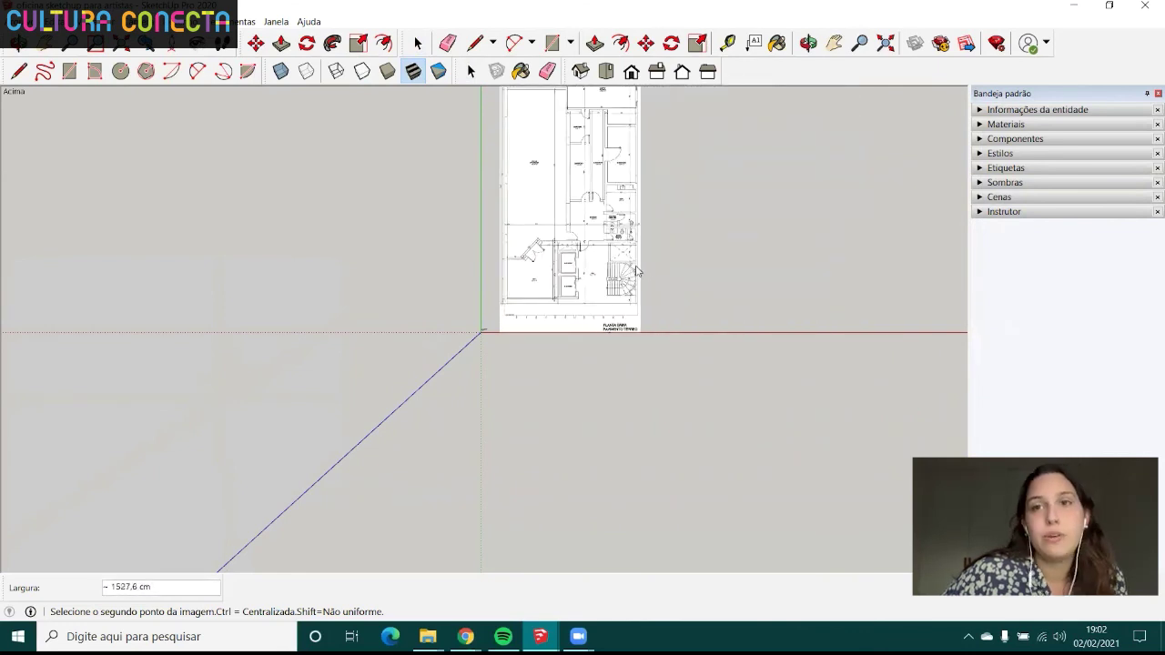
{"action": "left_click", "coordinate": [700, 226]}
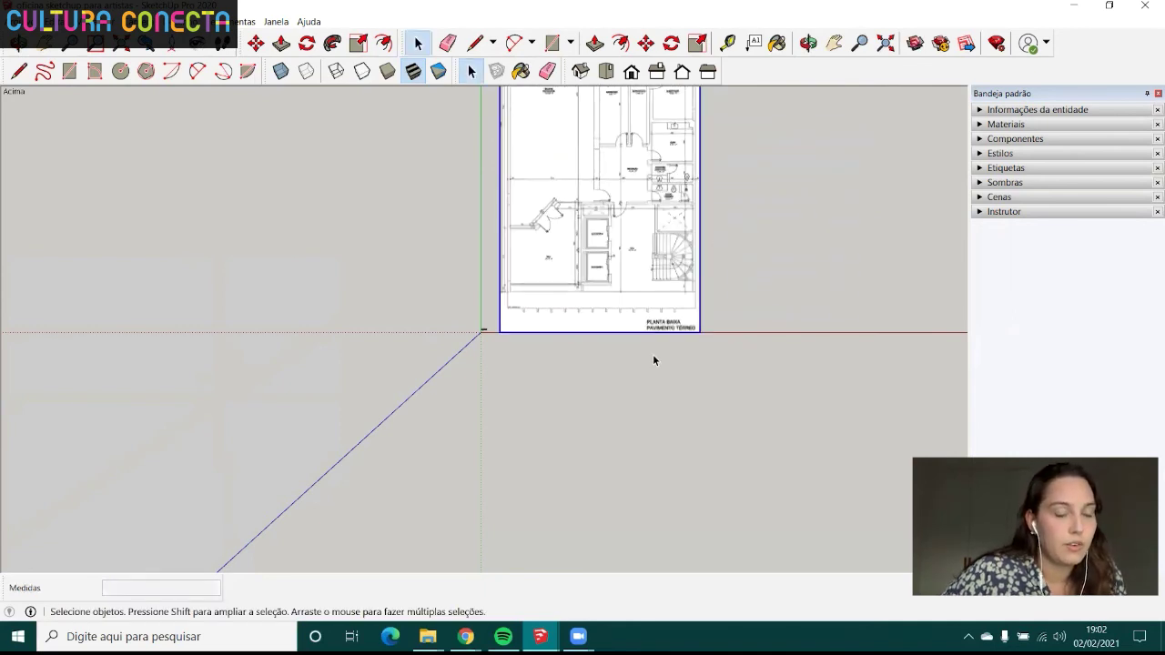
{"action": "left_click", "coordinate": [628, 338]}
- Orbit and zoom over the plan's halls and elevators, then bring up the OFICINA folder window
{"action": "middle_click_drag", "start_coordinate": [605, 322], "coordinate": [609, 215]}
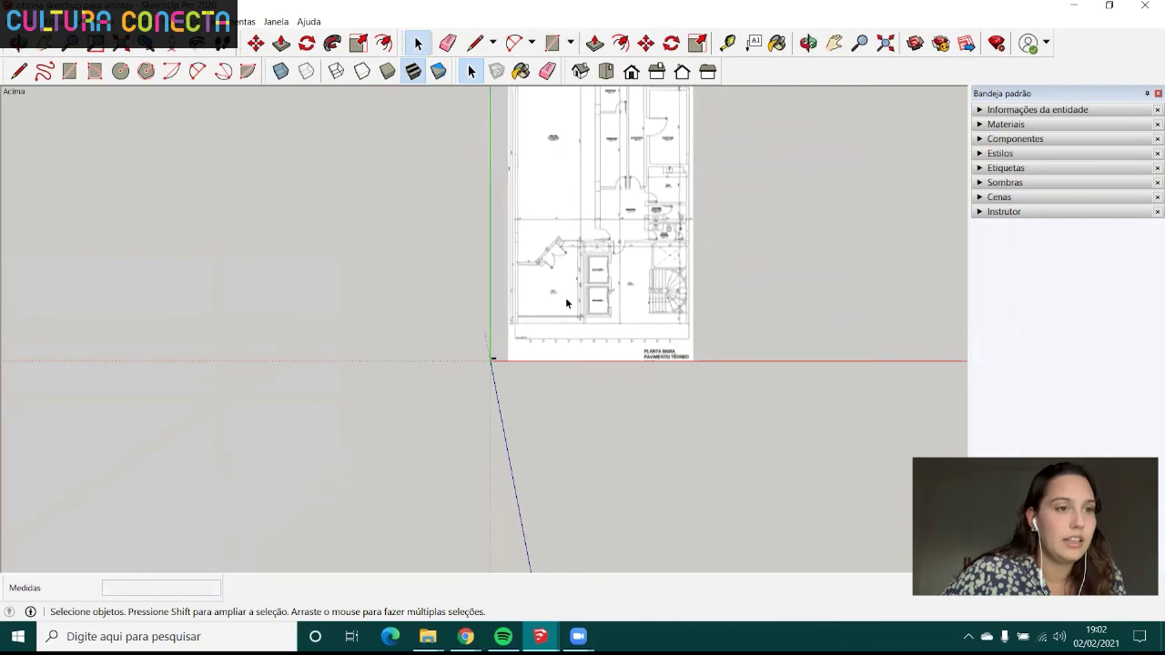
{"action": "scroll", "coordinate": [566, 305], "scroll_direction": "up", "scroll_amount": 3}
{"action": "mouse_move", "coordinate": [566, 345]}
{"action": "middle_mouse_down"}
{"action": "mouse_move", "coordinate": [572, 273]}
{"action": "mouse_move", "coordinate": [537, 271]}
{"action": "middle_mouse_up"}
{"action": "scroll", "coordinate": [569, 267], "scroll_direction": "up", "scroll_amount": 3}
{"action": "scroll", "coordinate": [559, 308], "scroll_direction": "down", "scroll_amount": 5}
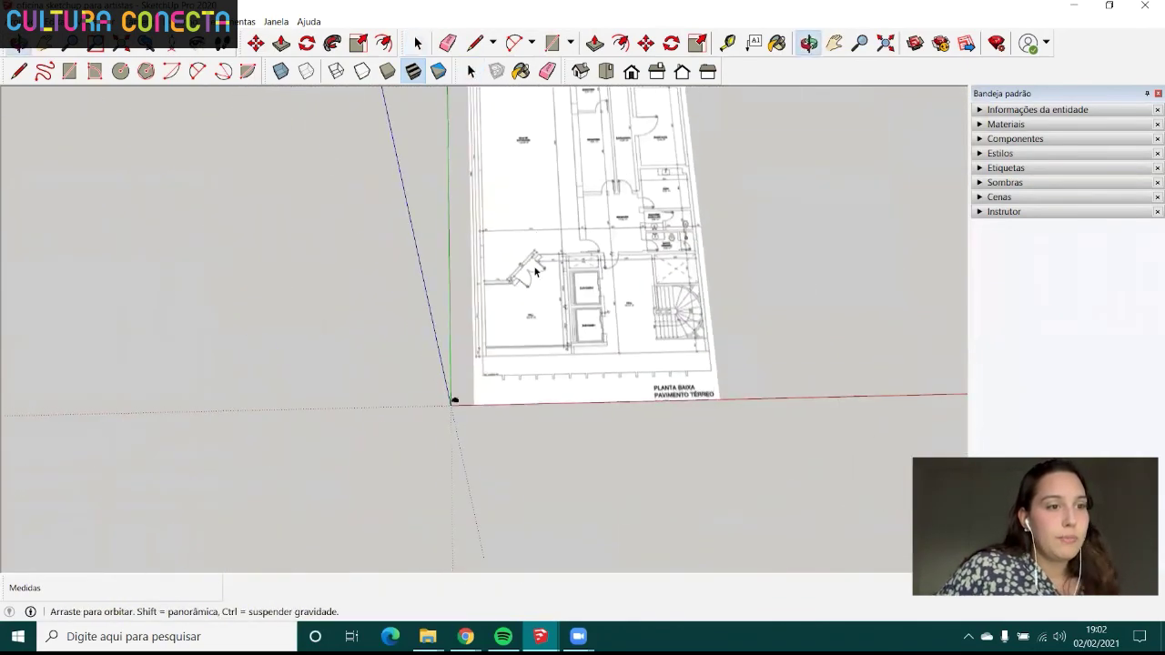
{"action": "scroll", "coordinate": [536, 270], "scroll_direction": "up", "scroll_amount": 5}
{"action": "scroll", "coordinate": [521, 307], "scroll_direction": "up", "scroll_amount": 5}
{"action": "scroll", "coordinate": [514, 309], "scroll_direction": "down", "scroll_amount": 3}
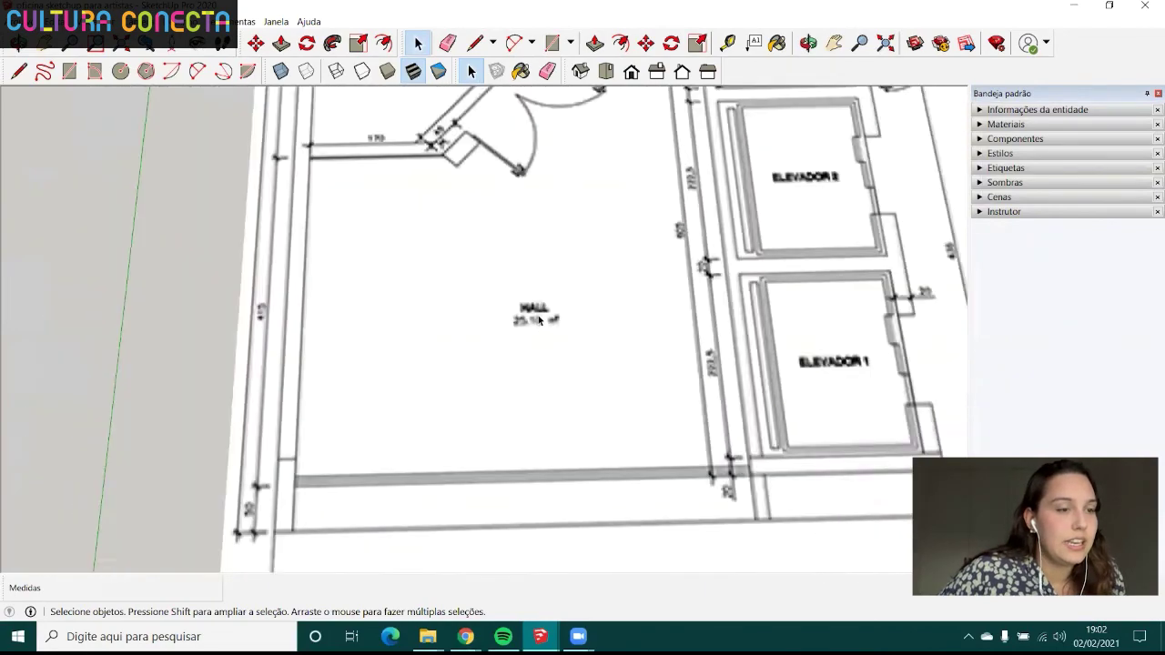
{"action": "scroll", "coordinate": [519, 311], "scroll_direction": "down", "scroll_amount": 2}
{"action": "middle_click_drag", "start_coordinate": [537, 314], "coordinate": [471, 263]}
{"action": "scroll", "coordinate": [505, 328], "scroll_direction": "up", "scroll_amount": 3}
{"action": "middle_click_drag", "start_coordinate": [505, 328], "coordinate": [511, 331]}
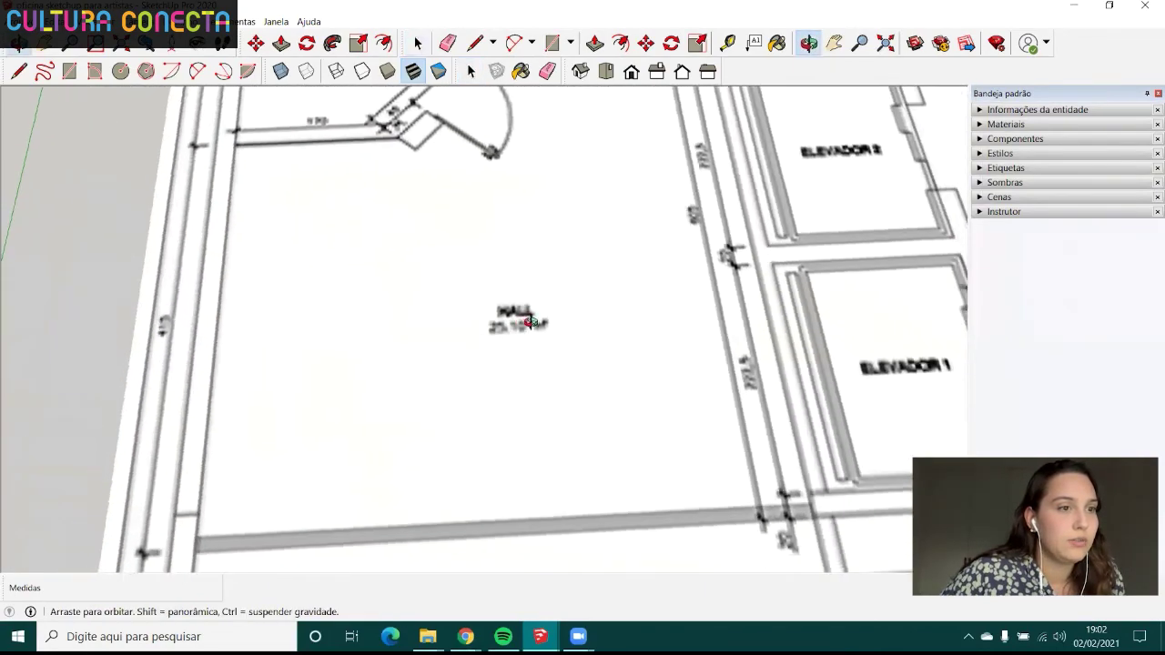
{"action": "scroll", "coordinate": [511, 331], "scroll_direction": "down", "scroll_amount": 1}
{"action": "scroll", "coordinate": [511, 332], "scroll_direction": "down", "scroll_amount": 3}
{"action": "scroll", "coordinate": [532, 300], "scroll_direction": "down", "scroll_amount": 2}
{"action": "scroll", "coordinate": [550, 217], "scroll_direction": "up", "scroll_amount": 3}
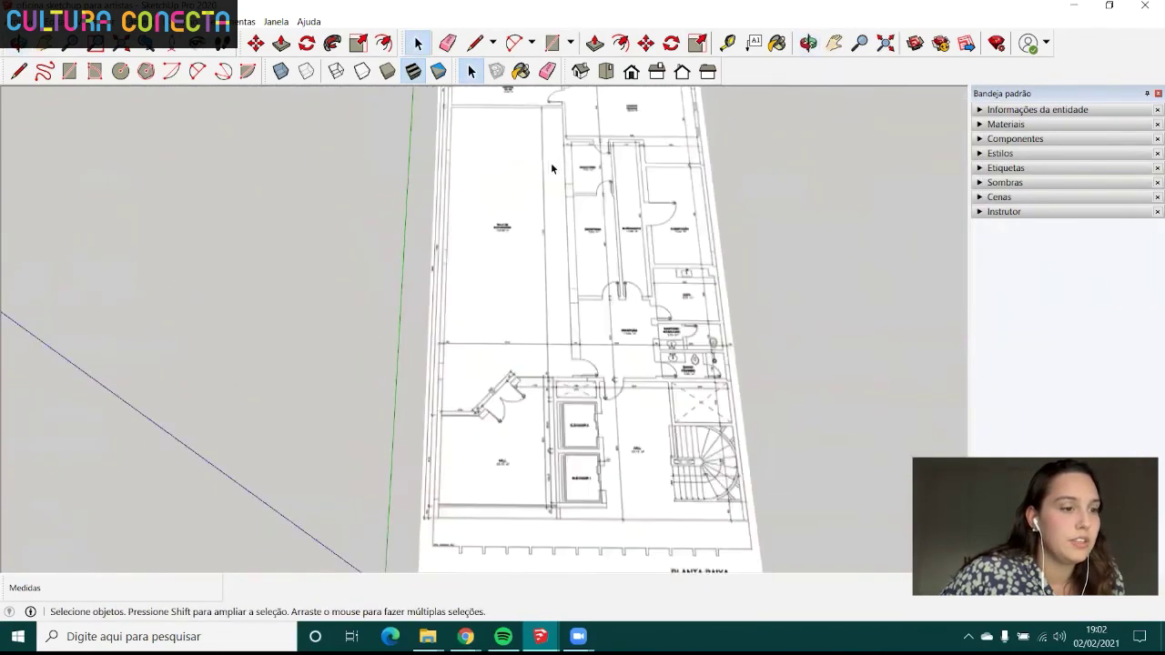
{"action": "scroll", "coordinate": [537, 246], "scroll_direction": "down", "scroll_amount": 4}
{"action": "scroll", "coordinate": [546, 291], "scroll_direction": "up", "scroll_amount": 2}
{"action": "scroll", "coordinate": [510, 364], "scroll_direction": "up", "scroll_amount": 2}
{"action": "scroll", "coordinate": [496, 398], "scroll_direction": "up", "scroll_amount": 2}
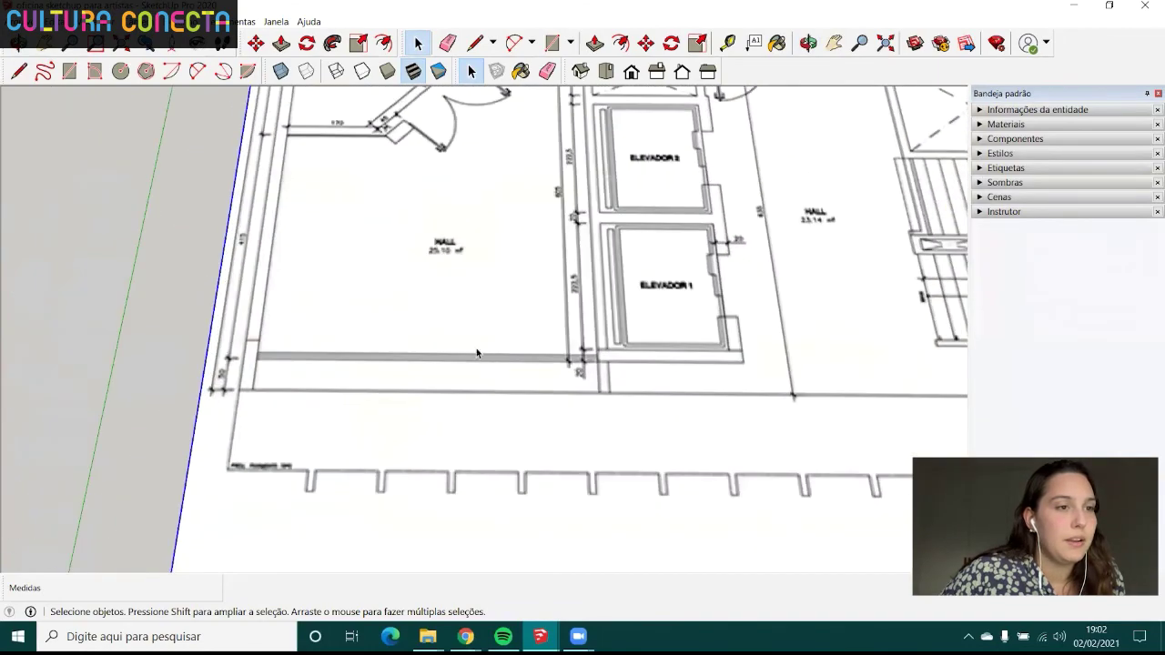
{"action": "scroll", "coordinate": [455, 333], "scroll_direction": "down", "scroll_amount": 2}
{"action": "scroll", "coordinate": [429, 416], "scroll_direction": "down", "scroll_amount": 2}
{"action": "scroll", "coordinate": [284, 394], "scroll_direction": "down", "scroll_amount": 1}
{"action": "scroll", "coordinate": [403, 419], "scroll_direction": "up", "scroll_amount": 2}
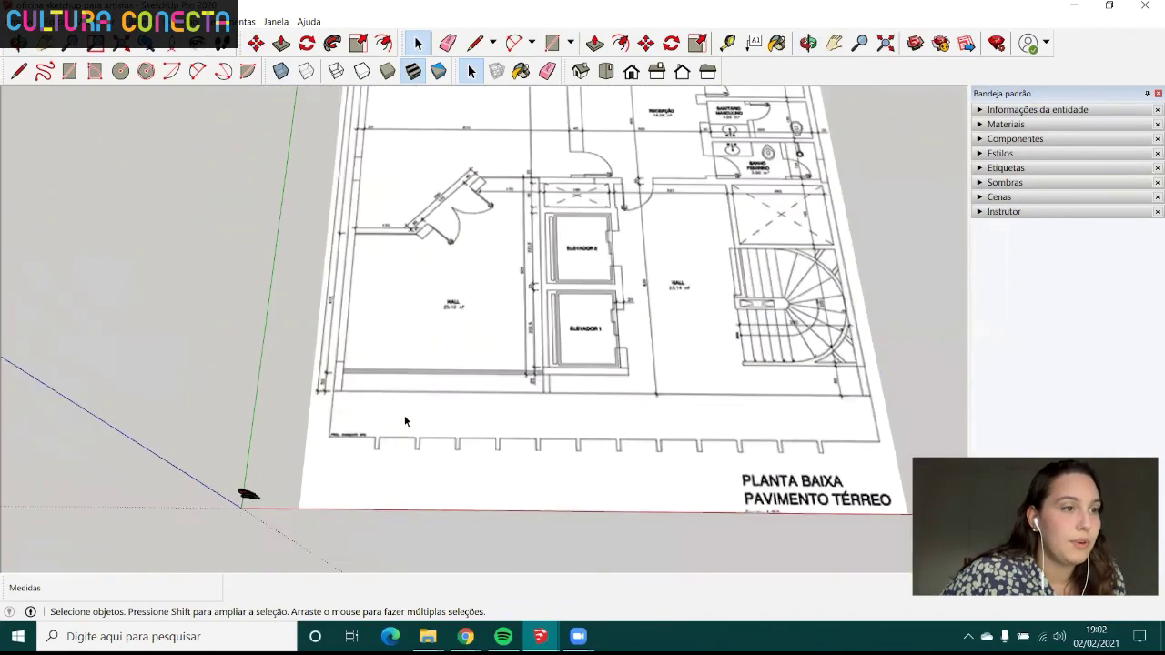
{"action": "scroll", "coordinate": [380, 387], "scroll_direction": "up", "scroll_amount": 1}
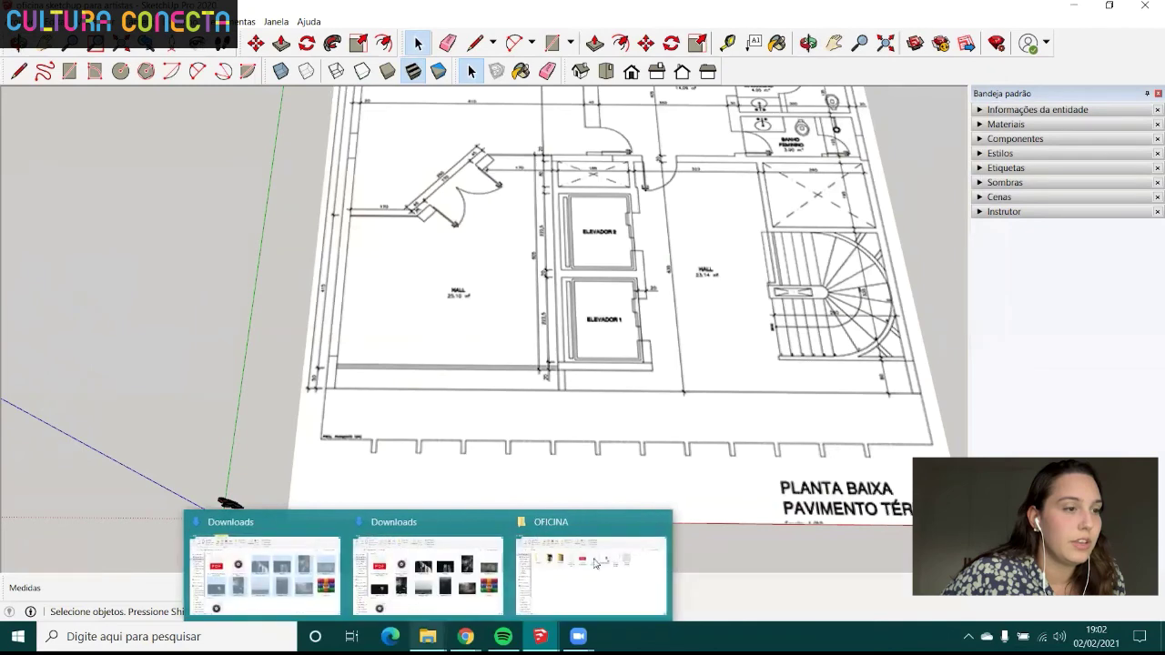
{"action": "left_click", "coordinate": [582, 555]}
- Open the PLANTA GHM PDF in Edge and zoom to the hall door's 170, 45, 260 dimensions
{"action": "left_click", "coordinate": [517, 231]}
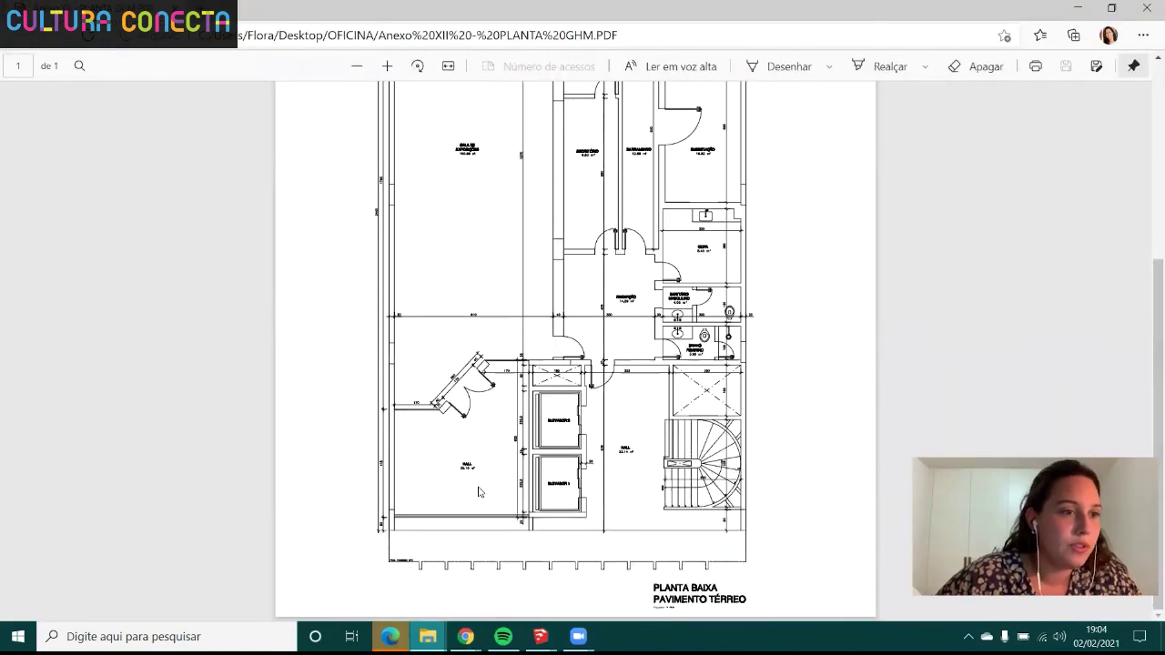
{"action": "scroll", "coordinate": [464, 491], "scroll_direction": "up", "scroll_amount": 2, "text": "ctrl"}
{"action": "scroll", "coordinate": [429, 484], "scroll_direction": "up", "scroll_amount": 2, "text": "ctrl"}
{"action": "scroll", "coordinate": [463, 462], "scroll_direction": "up", "scroll_amount": 2, "text": "ctrl"}
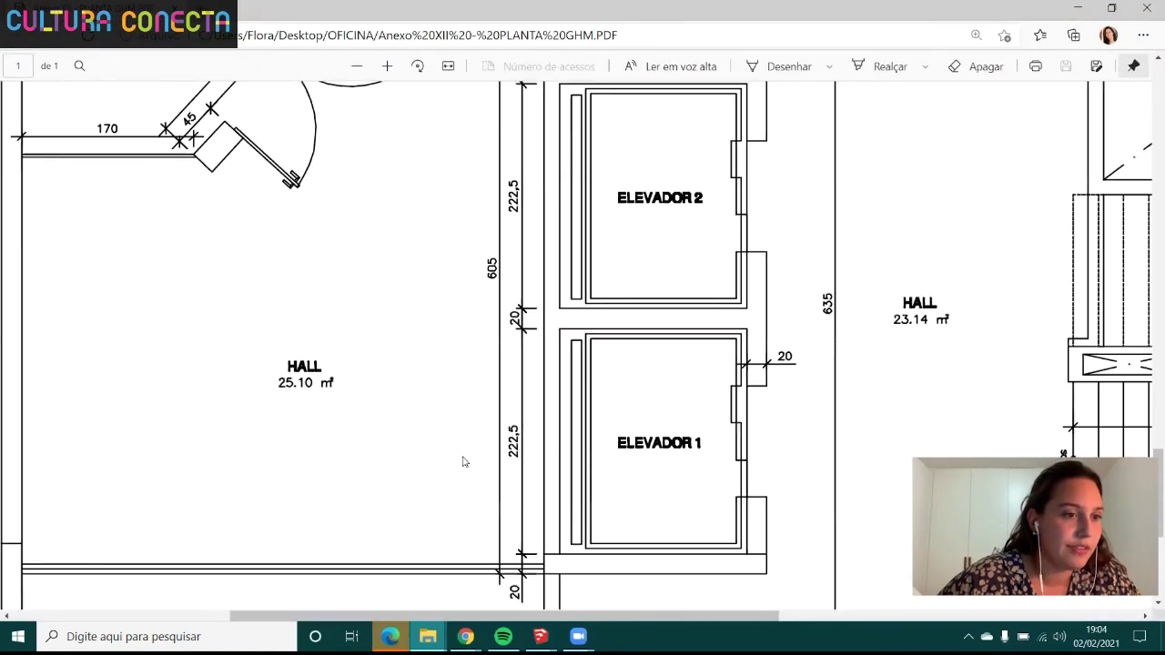
{"action": "scroll", "coordinate": [474, 406], "scroll_direction": "down", "scroll_amount": 1, "text": "ctrl"}
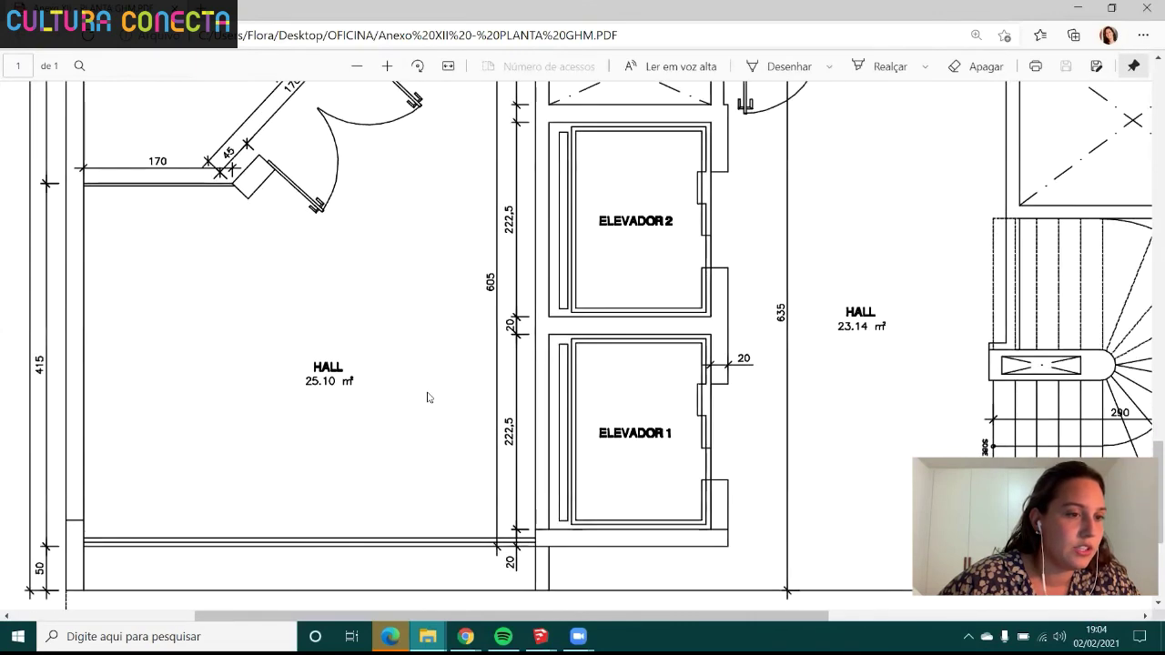
{"action": "scroll", "coordinate": [318, 344], "scroll_direction": "up", "scroll_amount": 2}
{"action": "scroll", "coordinate": [305, 352], "scroll_direction": "up", "scroll_amount": 1}
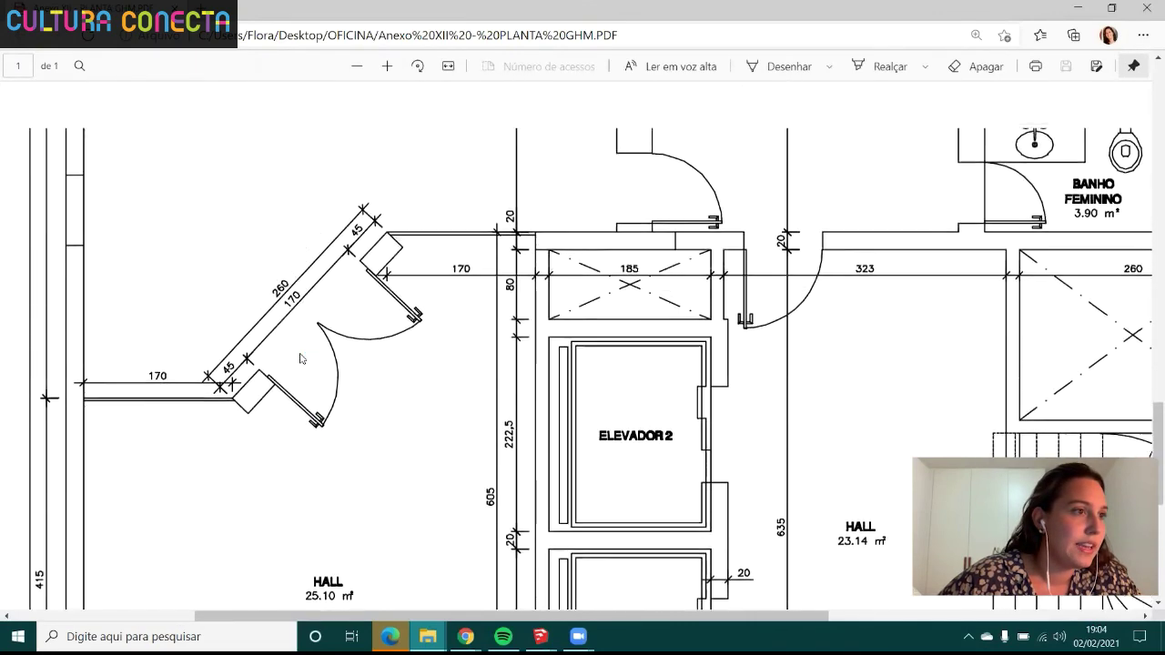
{"action": "scroll", "coordinate": [300, 359], "scroll_direction": "up", "scroll_amount": 1}
{"action": "scroll", "coordinate": [237, 473], "scroll_direction": "up", "scroll_amount": 1}
{"action": "scroll", "coordinate": [227, 492], "scroll_direction": "left", "scroll_amount": 3}
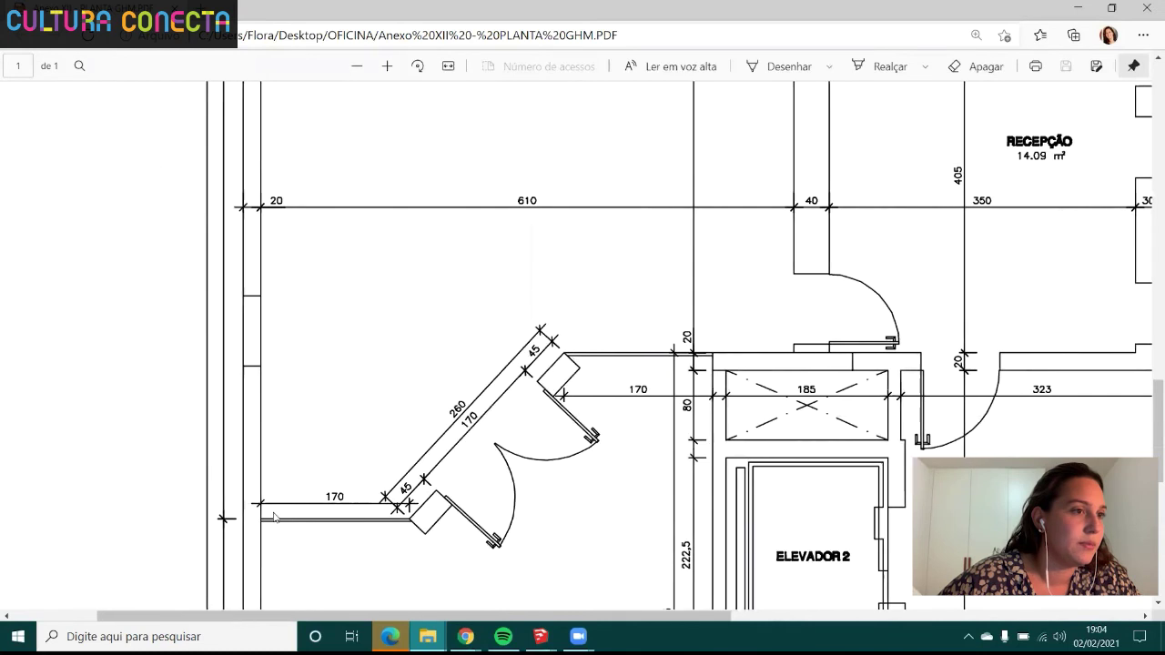
{"action": "scroll", "coordinate": [291, 328], "scroll_direction": "down", "scroll_amount": 3}
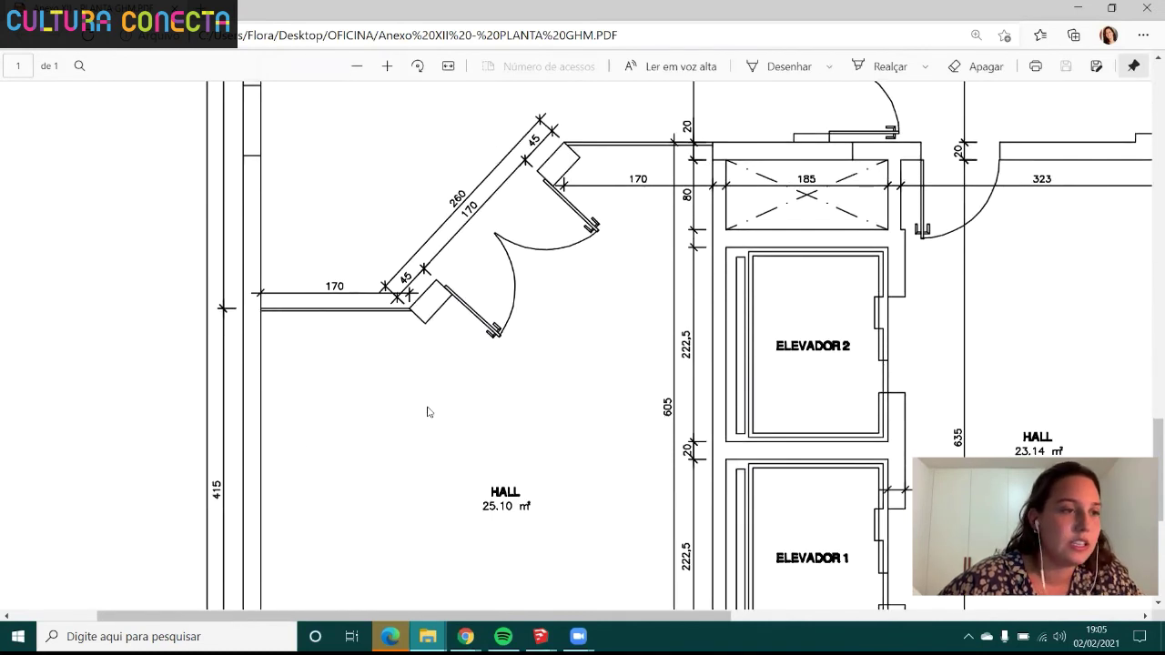
{"action": "mouse_move", "coordinate": [540, 637]}
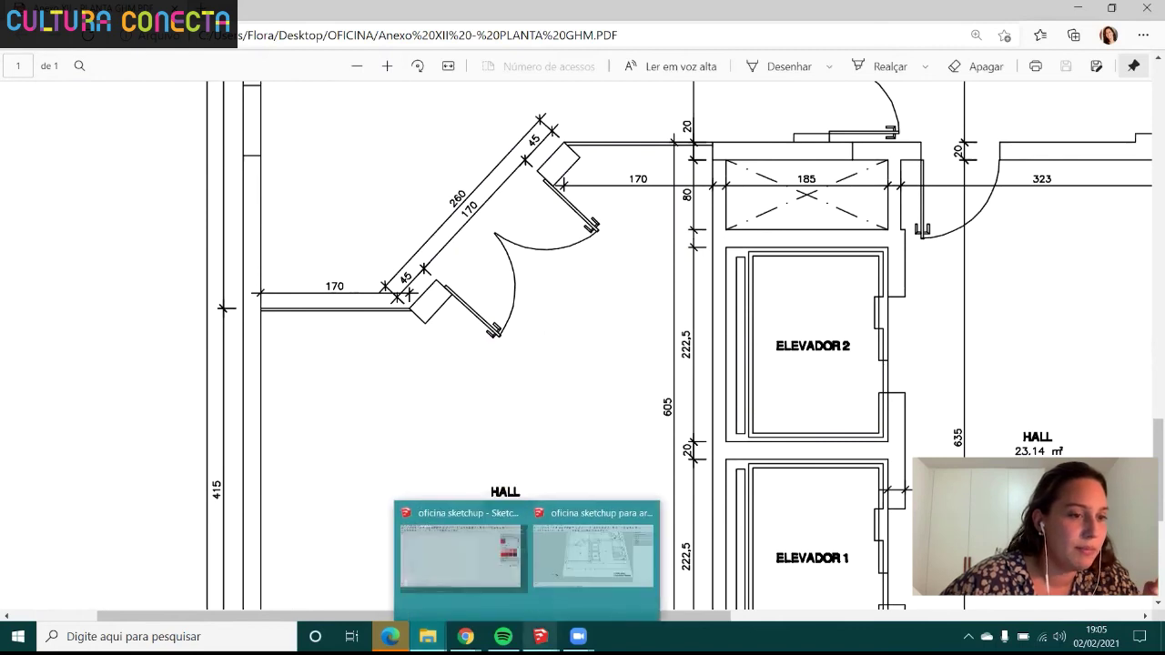
- Return to SketchUp, zoom in on the angled door by the hall, and start the Line tool
{"action": "left_click", "coordinate": [601, 559]}
{"action": "scroll", "coordinate": [491, 359], "scroll_direction": "down", "scroll_amount": 3}
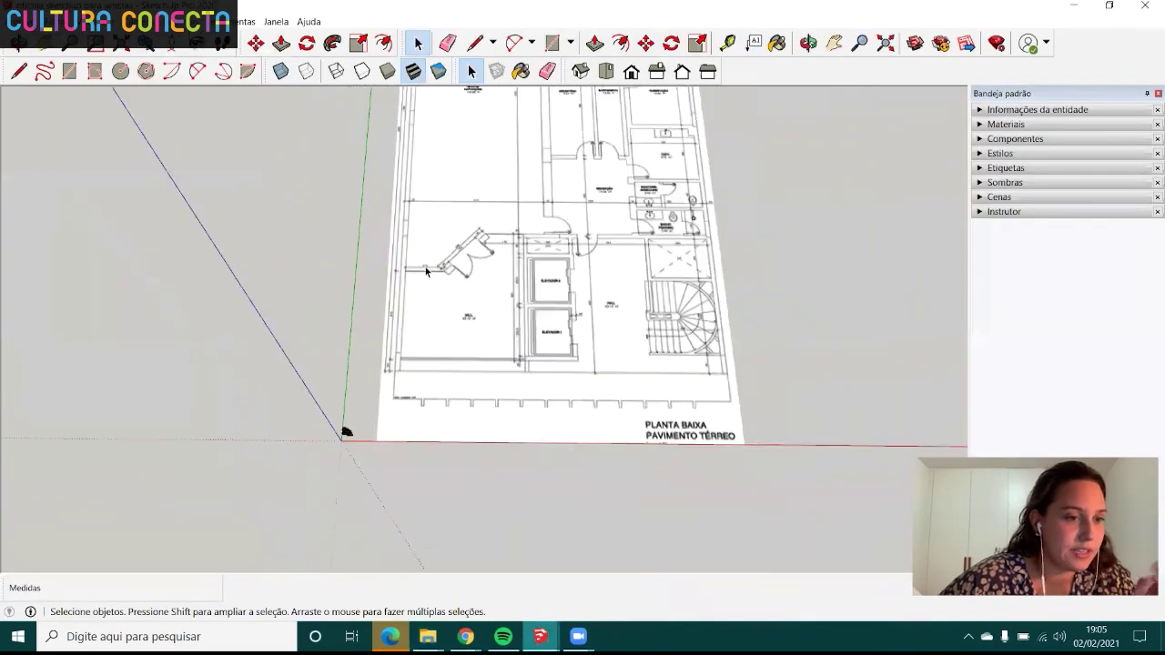
{"action": "scroll", "coordinate": [425, 267], "scroll_direction": "up", "scroll_amount": 5}
{"action": "scroll", "coordinate": [510, 309], "scroll_direction": "up", "scroll_amount": 3}
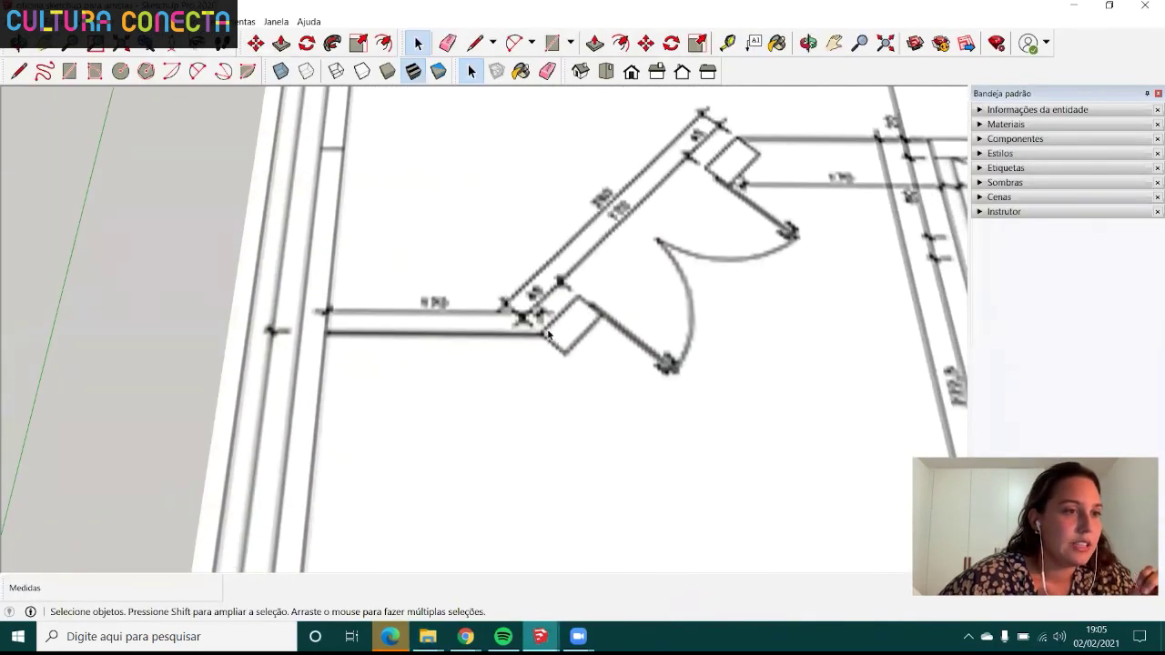
{"action": "scroll", "coordinate": [479, 357], "scroll_direction": "down", "scroll_amount": 2}
{"action": "scroll", "coordinate": [477, 365], "scroll_direction": "down", "scroll_amount": 2}
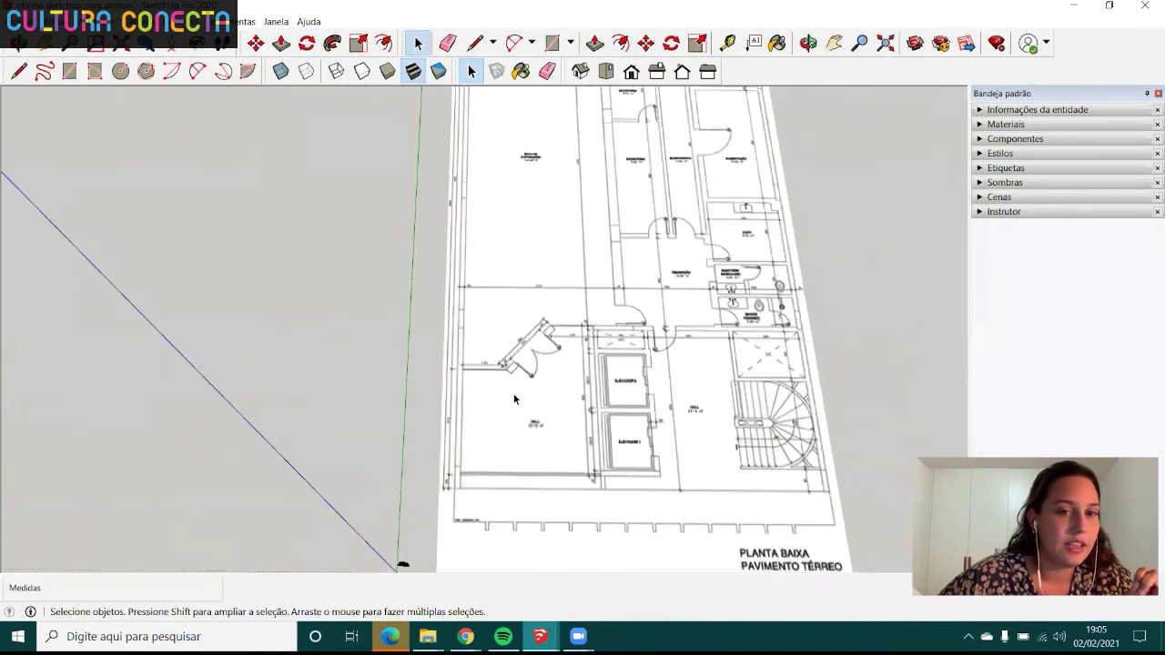
{"action": "scroll", "coordinate": [482, 391], "scroll_direction": "down", "scroll_amount": 1}
{"action": "scroll", "coordinate": [500, 346], "scroll_direction": "up", "scroll_amount": 4}
{"action": "scroll", "coordinate": [487, 369], "scroll_direction": "up", "scroll_amount": 2}
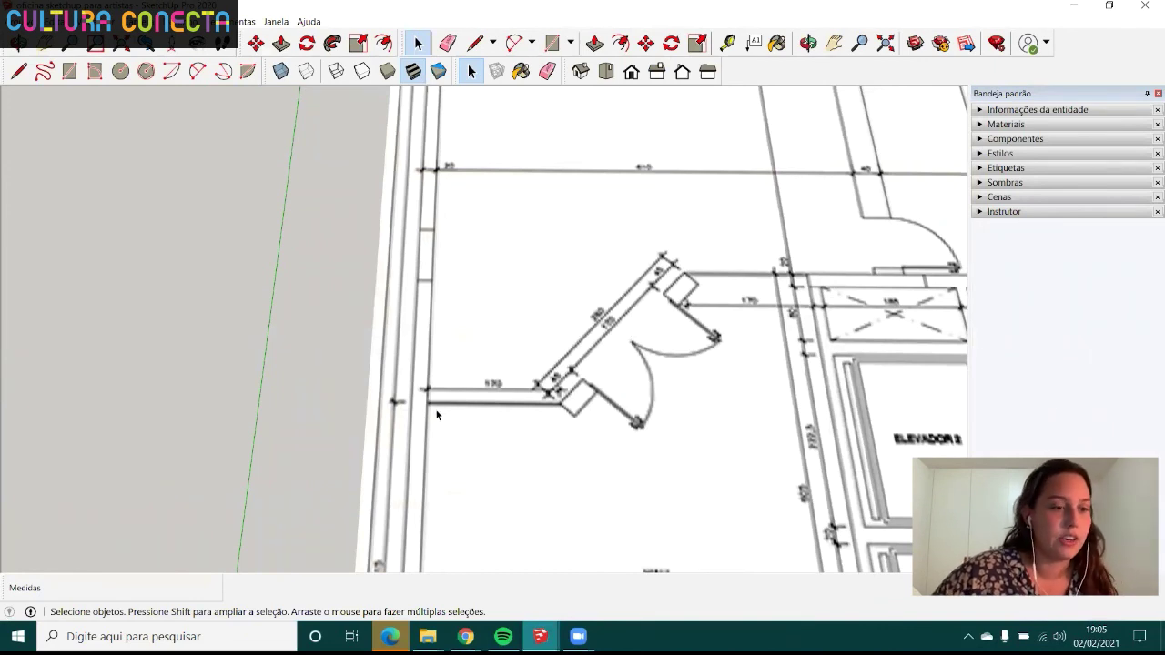
{"action": "key", "text": "l"}
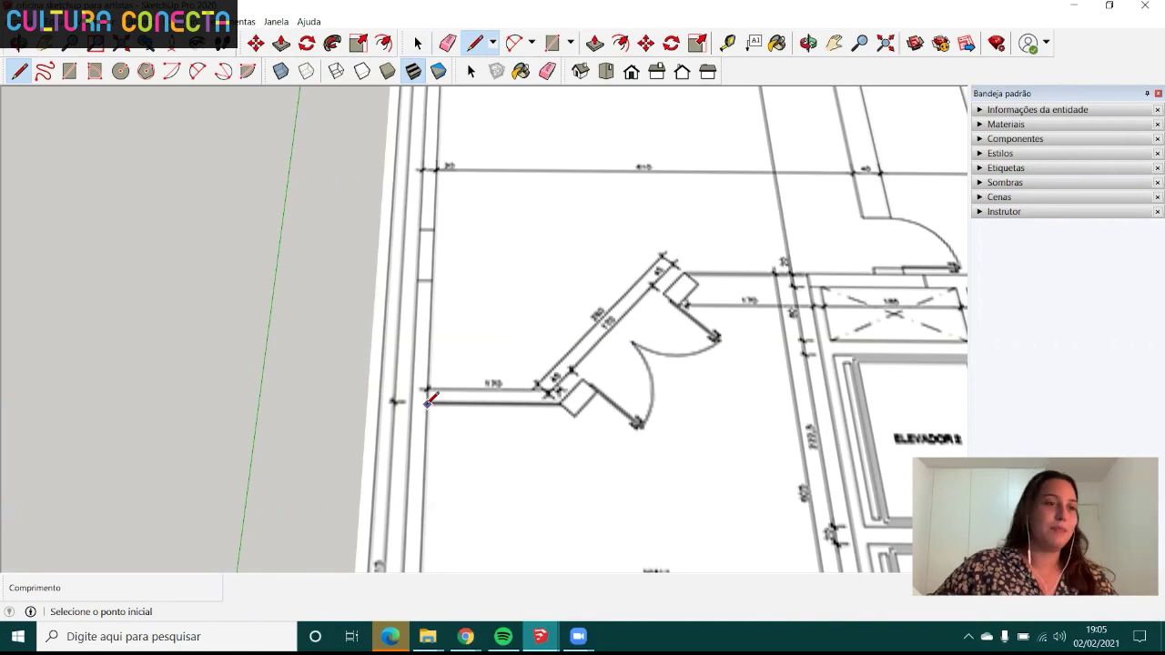
- Draw a 170 cm line from the wall corner left of the angled door along the lower wall edge
{"action": "left_click", "coordinate": [427, 404]}
{"action": "type", "text": "170"}
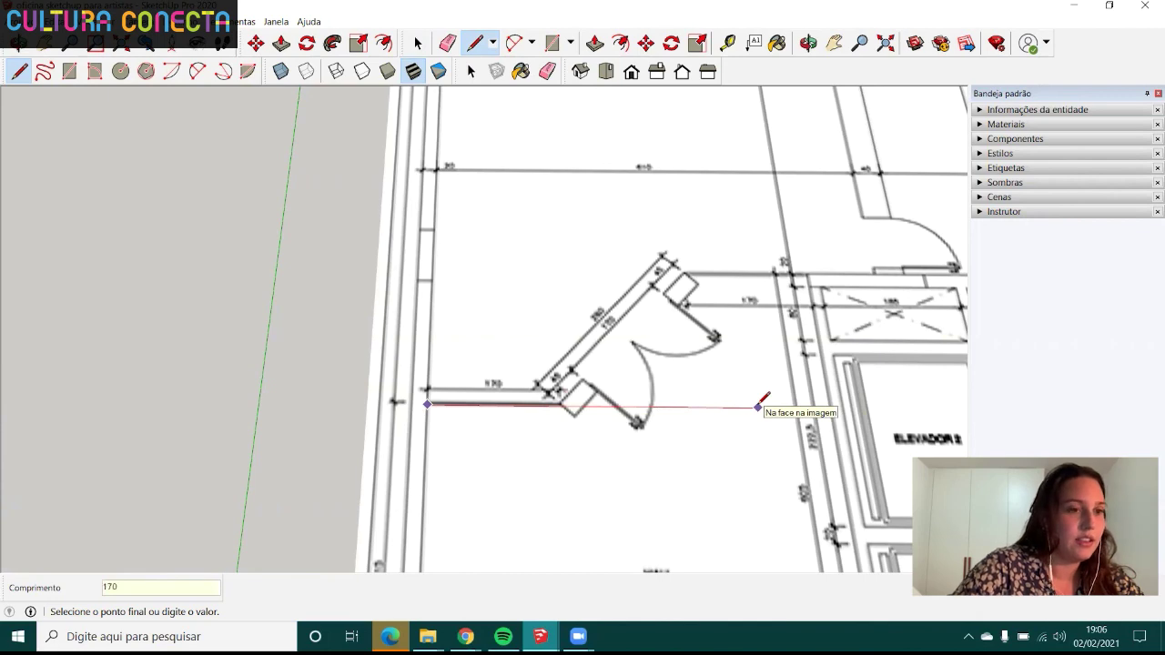
{"action": "key", "text": "Return"}
{"action": "key", "text": "space"}
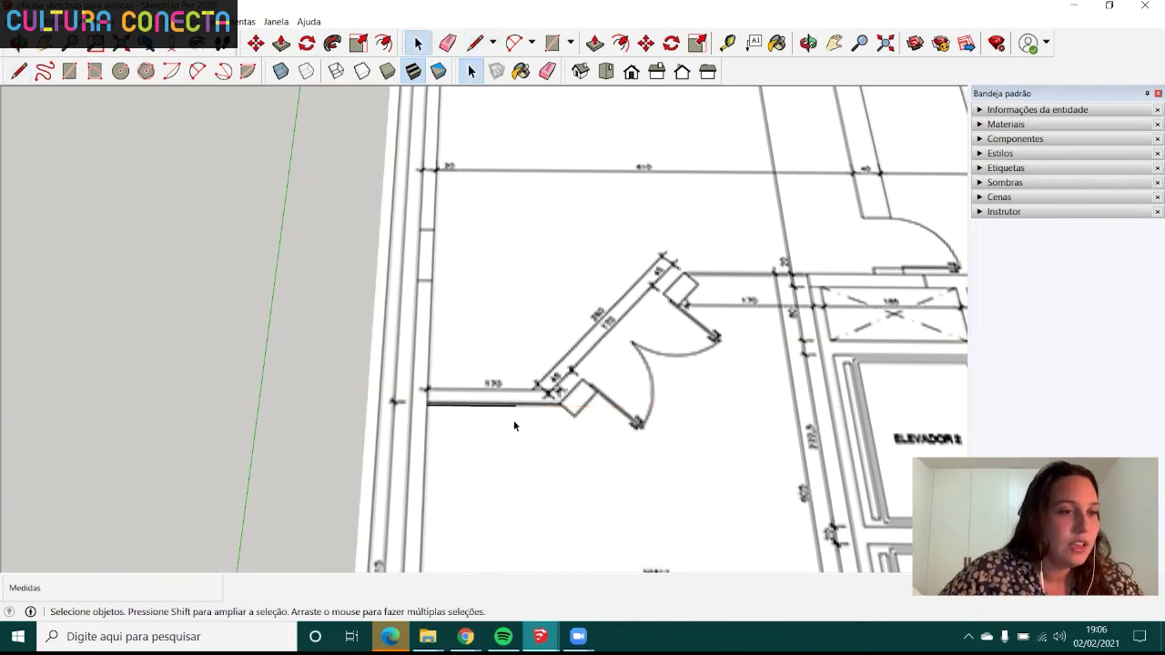
{"action": "scroll", "coordinate": [513, 420], "scroll_direction": "up", "scroll_amount": 3}
- Check the newly drawn 170 cm line against the plan, then deselect it
{"action": "scroll", "coordinate": [501, 400], "scroll_direction": "up", "scroll_amount": 2}
{"action": "left_click", "coordinate": [493, 388]}
{"action": "scroll", "coordinate": [499, 388], "scroll_direction": "down", "scroll_amount": 2}
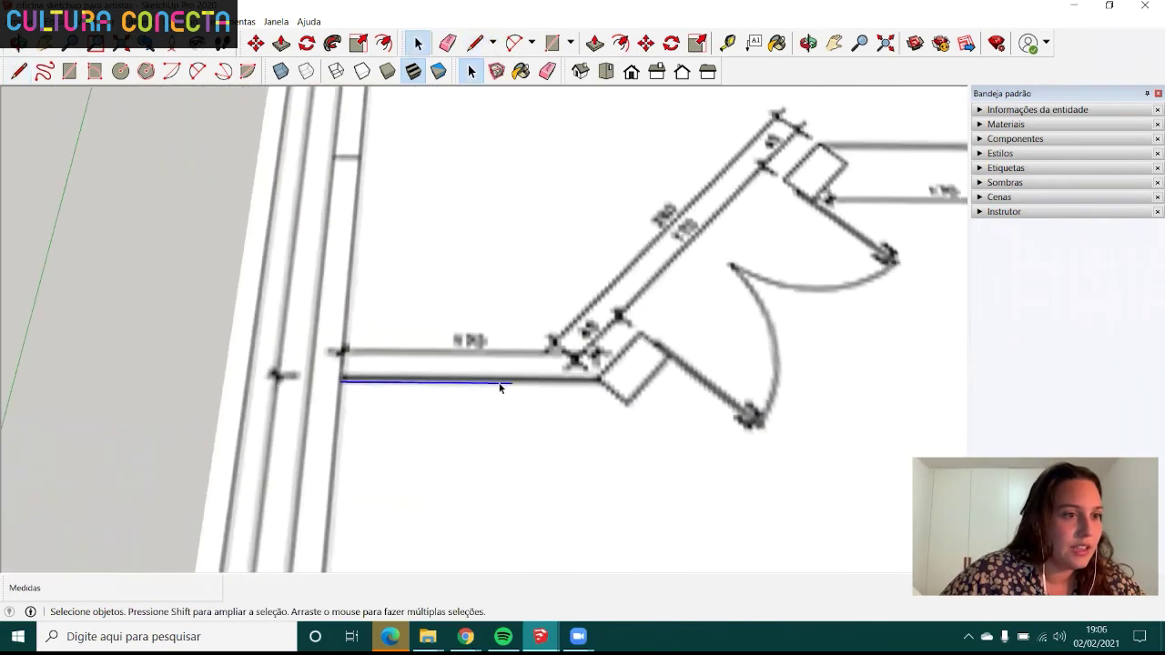
{"action": "left_click", "coordinate": [537, 400]}
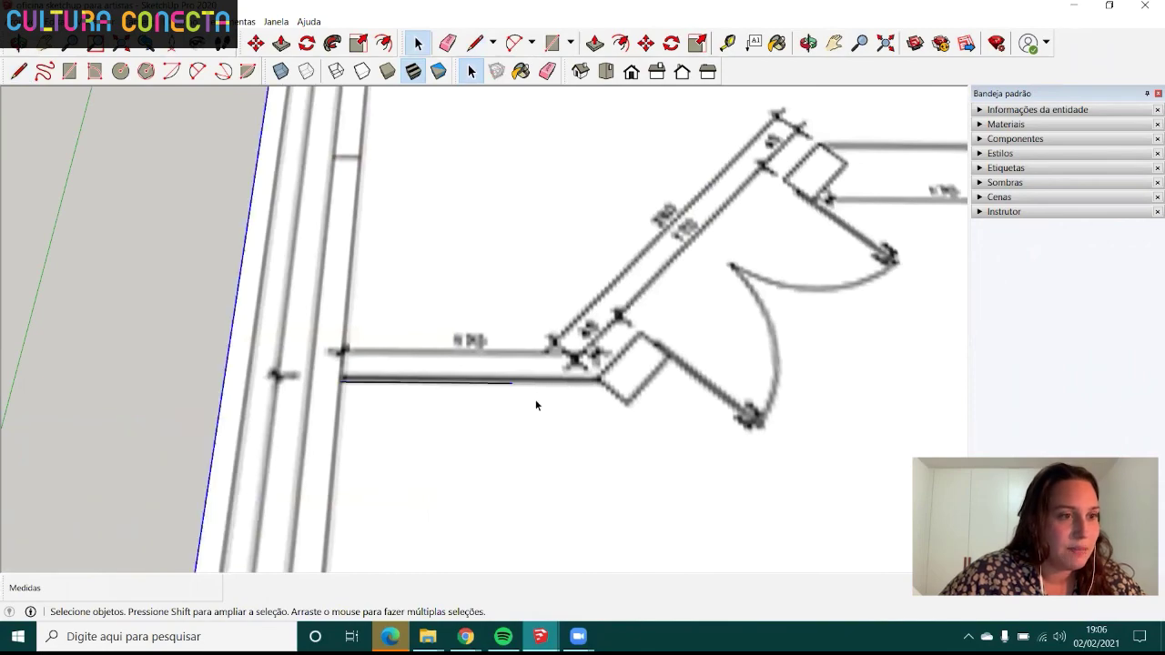
{"action": "scroll", "coordinate": [547, 396], "scroll_direction": "down", "scroll_amount": 3}
{"action": "scroll", "coordinate": [537, 396], "scroll_direction": "down", "scroll_amount": 3}
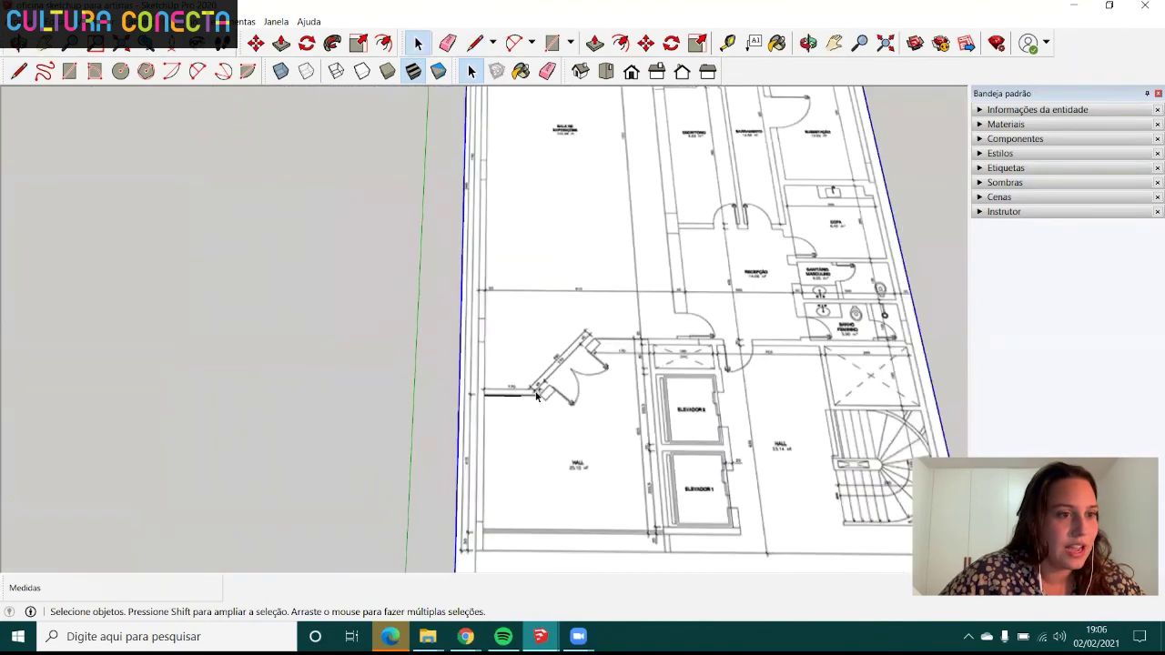
{"action": "scroll", "coordinate": [550, 382], "scroll_direction": "down", "scroll_amount": 3}
{"action": "scroll", "coordinate": [560, 369], "scroll_direction": "down", "scroll_amount": 1}
{"action": "scroll", "coordinate": [557, 350], "scroll_direction": "down", "scroll_amount": 2}
{"action": "scroll", "coordinate": [573, 346], "scroll_direction": "up", "scroll_amount": 2}
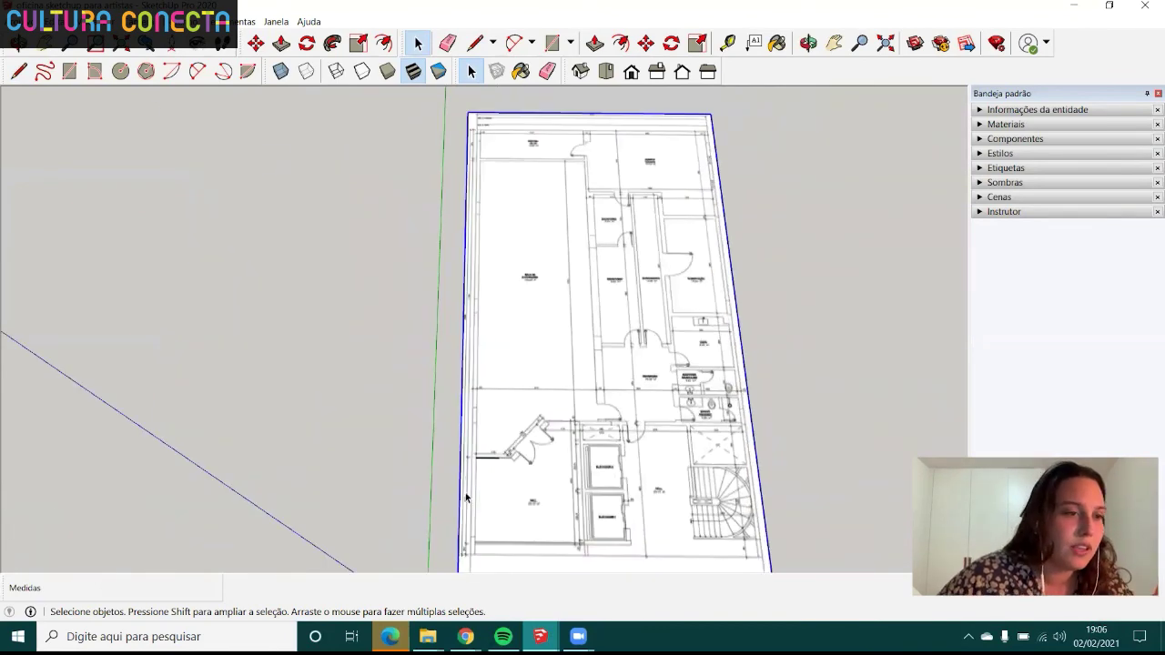
{"action": "scroll", "coordinate": [514, 446], "scroll_direction": "up", "scroll_amount": 3}
{"action": "scroll", "coordinate": [530, 426], "scroll_direction": "down", "scroll_amount": 1}
{"action": "scroll", "coordinate": [537, 409], "scroll_direction": "up", "scroll_amount": 1}
{"action": "scroll", "coordinate": [536, 406], "scroll_direction": "up", "scroll_amount": 2}
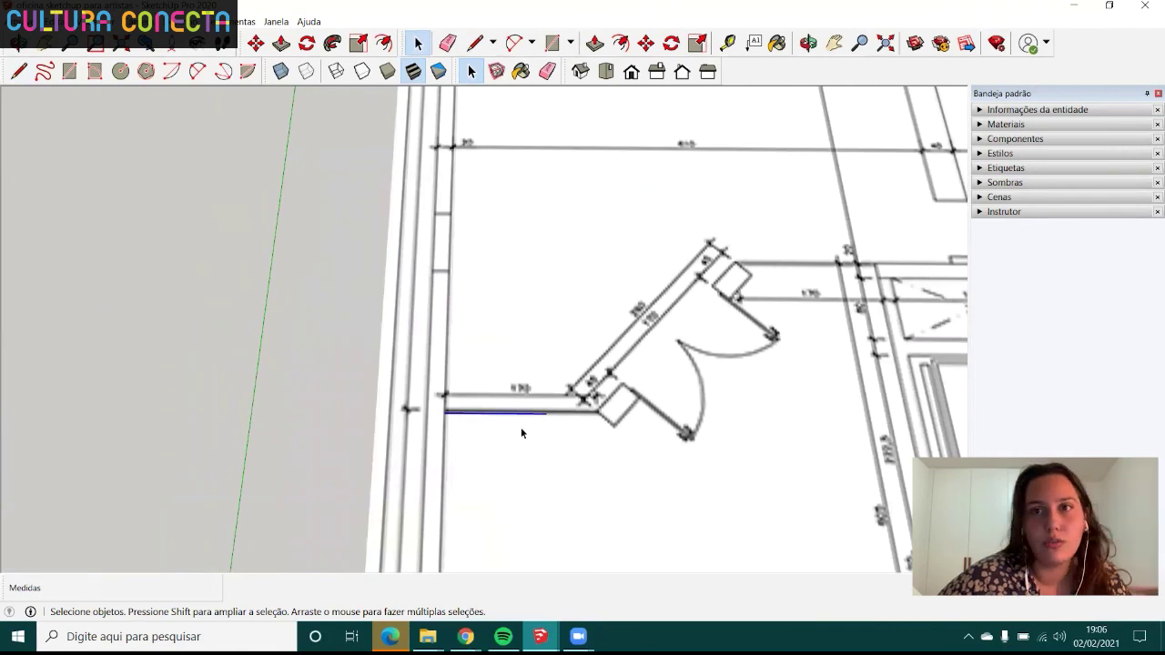
{"action": "scroll", "coordinate": [520, 433], "scroll_direction": "down", "scroll_amount": 1}
{"action": "scroll", "coordinate": [519, 435], "scroll_direction": "down", "scroll_amount": 2}
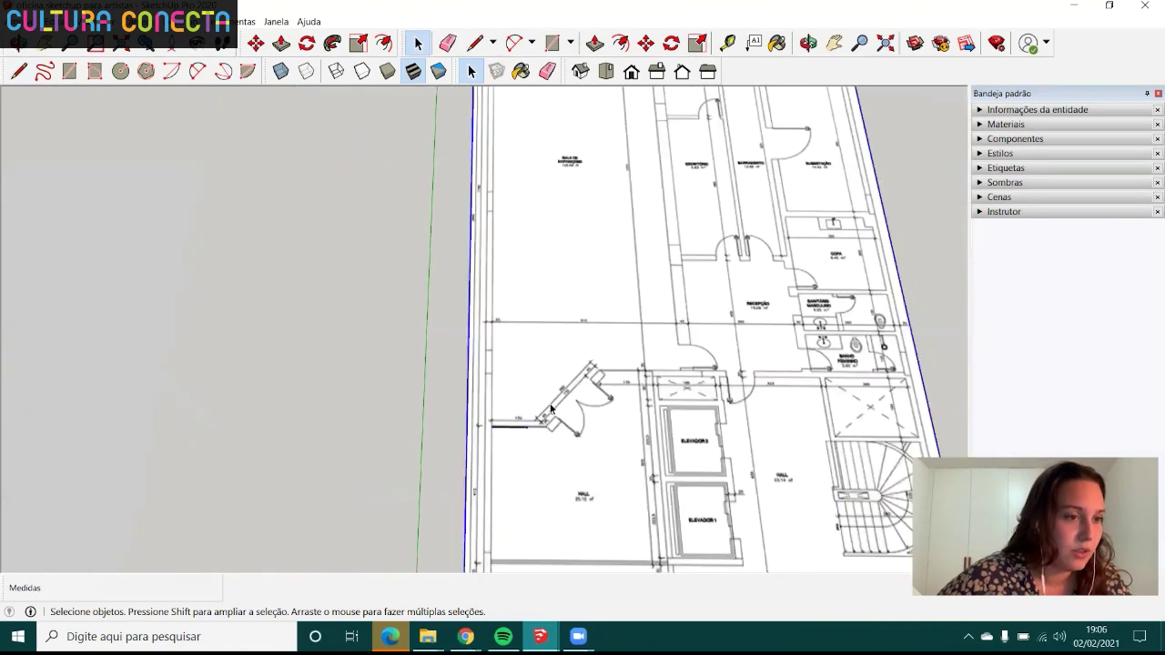
{"action": "scroll", "coordinate": [549, 410], "scroll_direction": "up", "scroll_amount": 3}
{"action": "scroll", "coordinate": [550, 410], "scroll_direction": "down", "scroll_amount": 3}
{"action": "scroll", "coordinate": [550, 410], "scroll_direction": "down", "scroll_amount": 2}
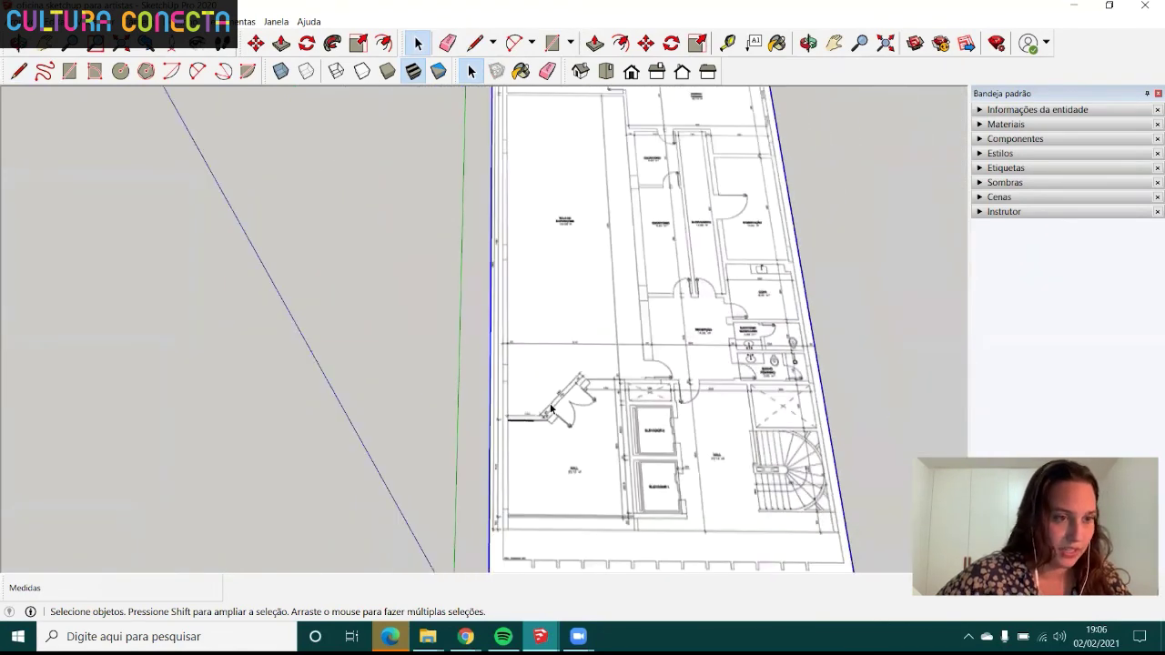
{"action": "scroll", "coordinate": [550, 410], "scroll_direction": "down", "scroll_amount": 1}
{"action": "scroll", "coordinate": [550, 410], "scroll_direction": "down", "scroll_amount": 1}
{"action": "scroll", "coordinate": [550, 410], "scroll_direction": "up", "scroll_amount": 2}
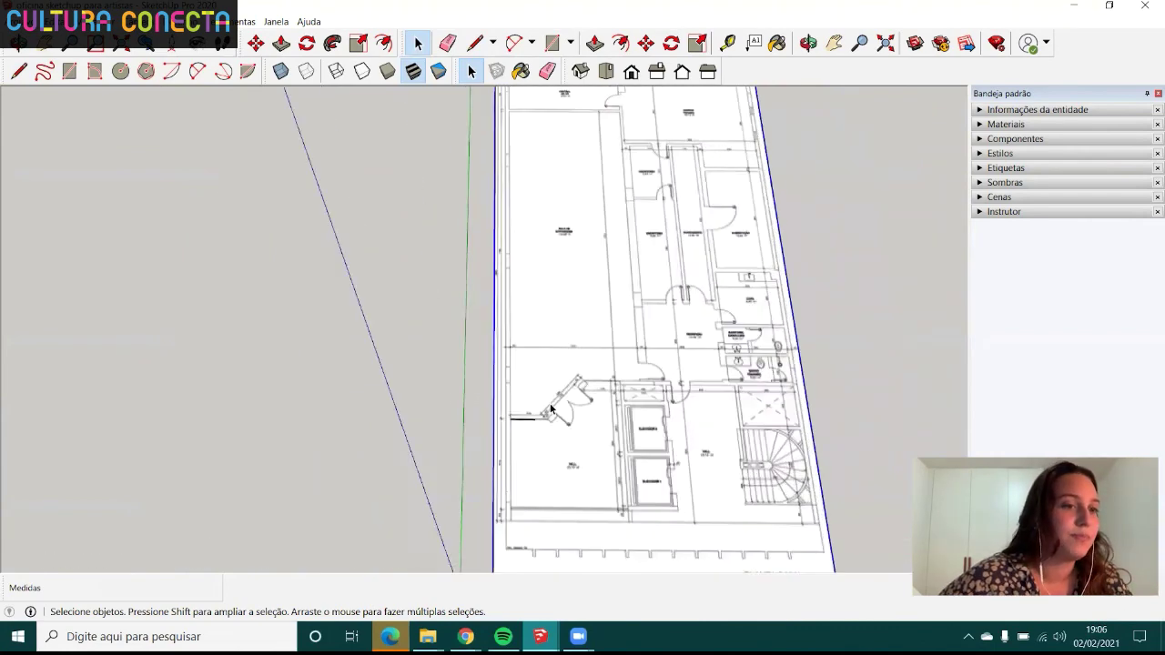
{"action": "scroll", "coordinate": [550, 410], "scroll_direction": "up", "scroll_amount": 2}
{"action": "scroll", "coordinate": [526, 435], "scroll_direction": "up", "scroll_amount": 2}
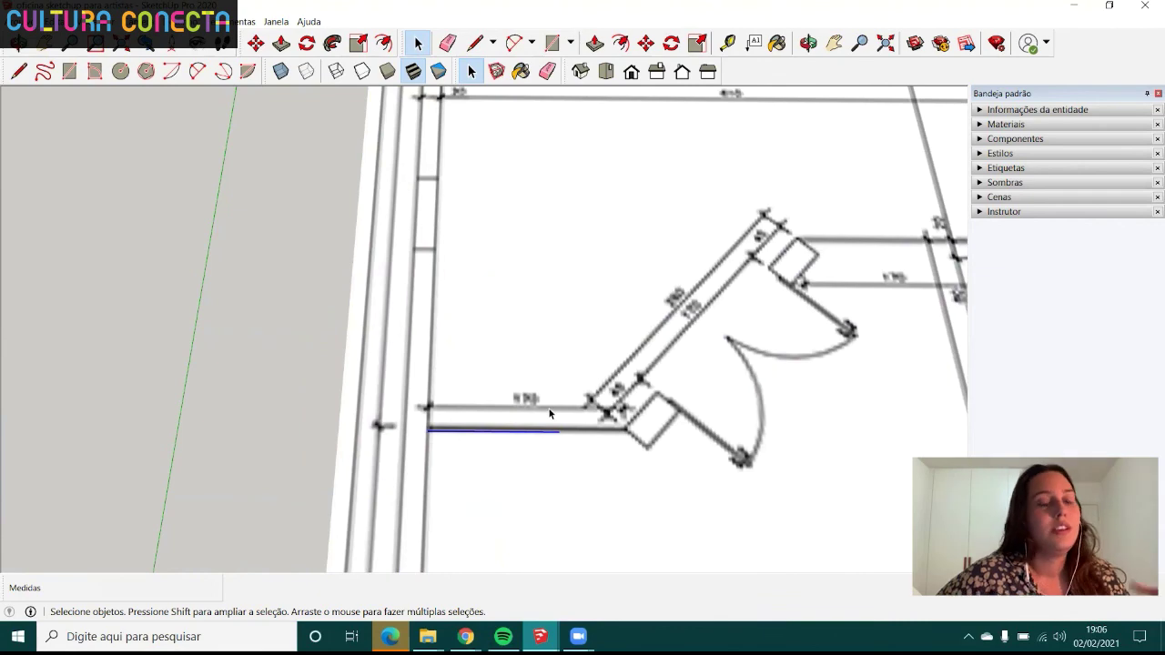
{"action": "scroll", "coordinate": [551, 410], "scroll_direction": "down", "scroll_amount": 1}
{"action": "scroll", "coordinate": [551, 411], "scroll_direction": "down", "scroll_amount": 1}
{"action": "scroll", "coordinate": [550, 414], "scroll_direction": "down", "scroll_amount": 1}
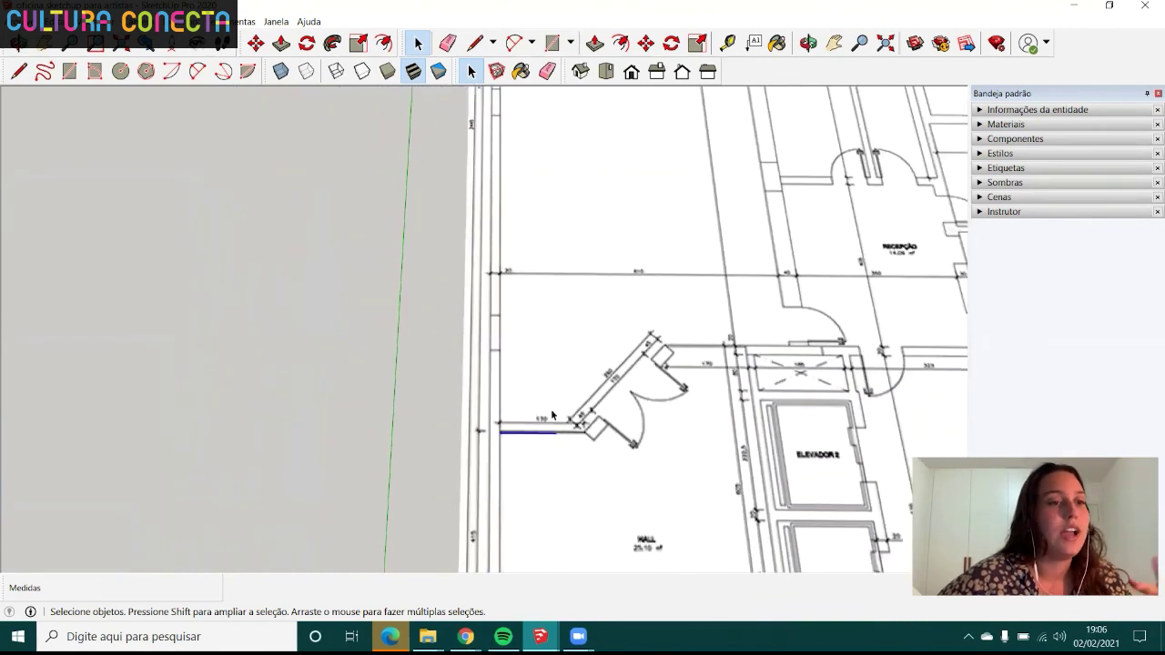
{"action": "scroll", "coordinate": [507, 392], "scroll_direction": "up", "scroll_amount": 1}
{"action": "scroll", "coordinate": [547, 410], "scroll_direction": "up", "scroll_amount": 1}
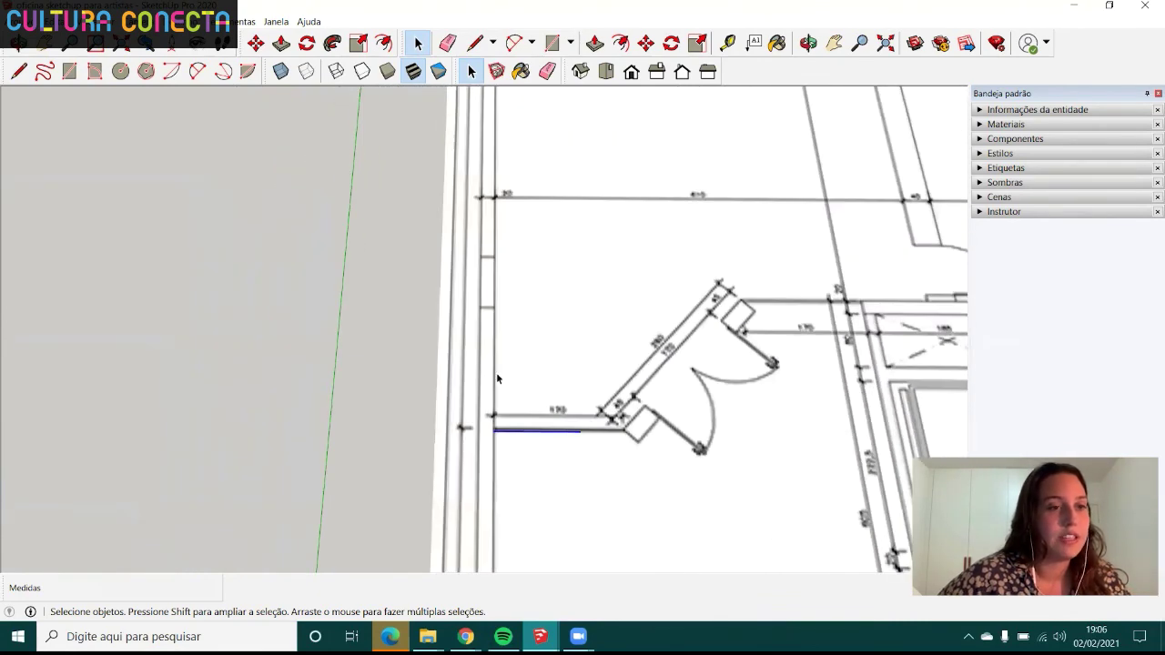
{"action": "scroll", "coordinate": [555, 467], "scroll_direction": "down", "scroll_amount": 1}
{"action": "scroll", "coordinate": [550, 468], "scroll_direction": "down", "scroll_amount": 1}
{"action": "scroll", "coordinate": [537, 468], "scroll_direction": "down", "scroll_amount": 1}
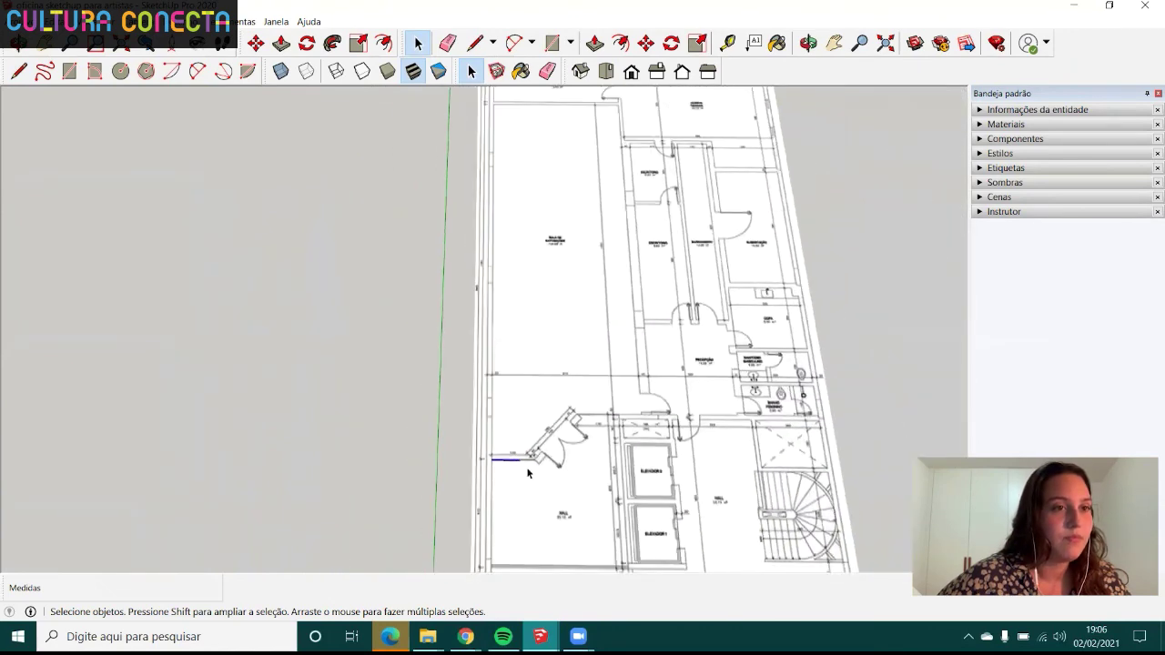
{"action": "scroll", "coordinate": [530, 471], "scroll_direction": "down", "scroll_amount": 1}
- Scale the floor-plan image down uniformly to 0.82 from its top-right corner grip
{"action": "left_click", "coordinate": [623, 305]}
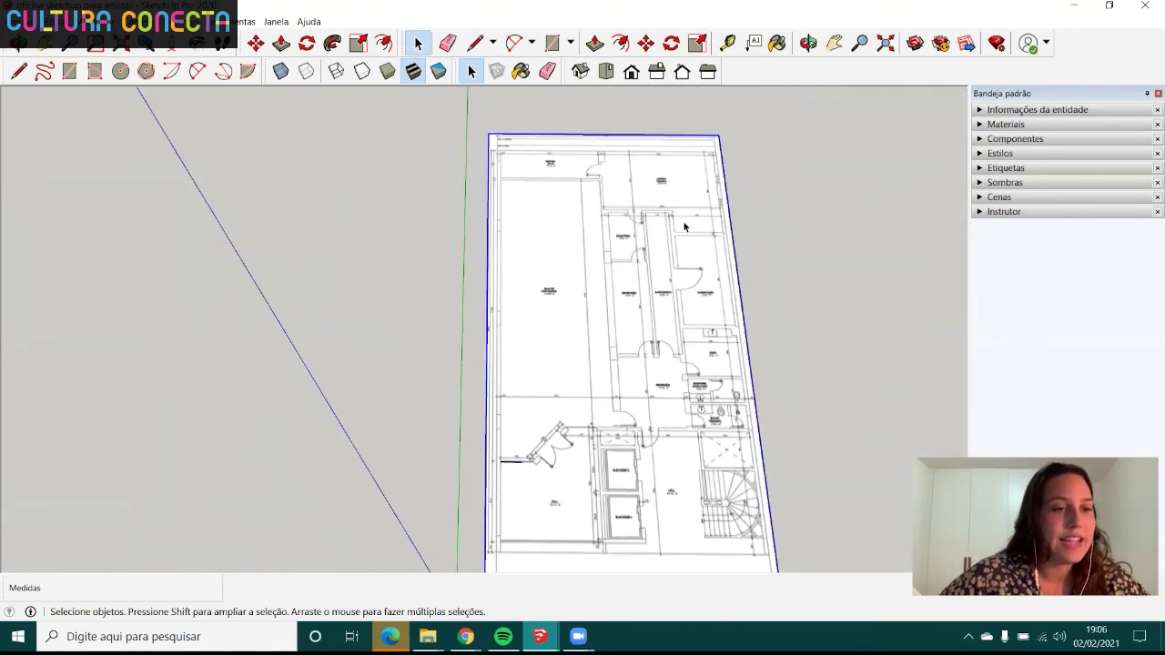
{"action": "key", "text": "s"}
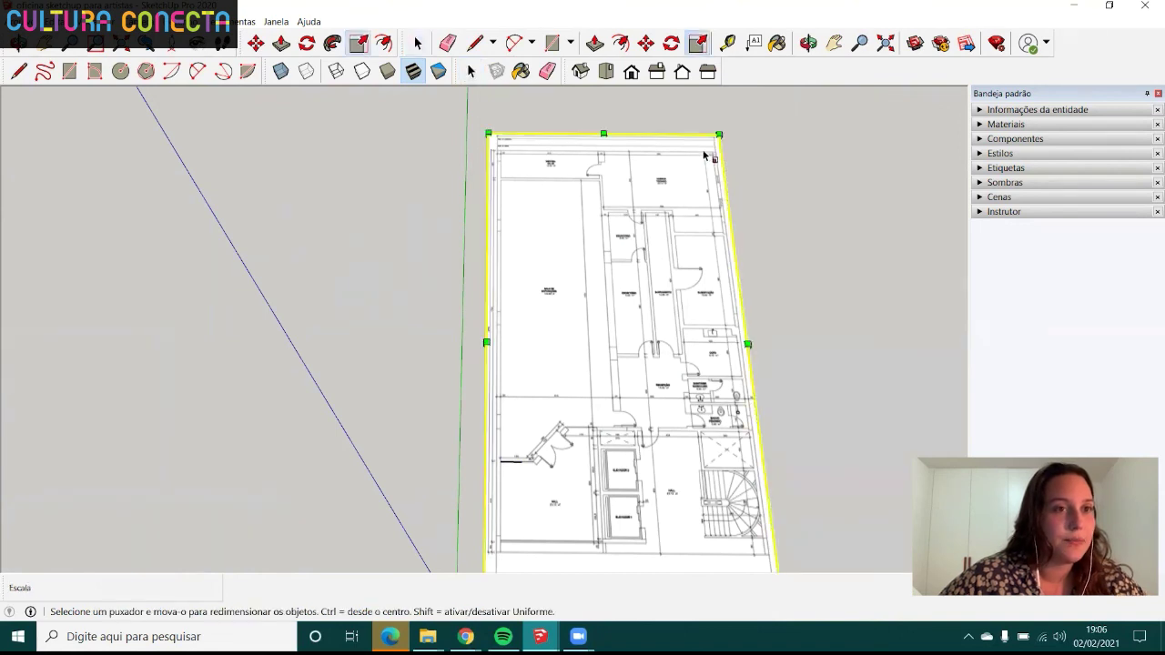
{"action": "scroll", "coordinate": [719, 137], "scroll_direction": "down", "scroll_amount": 1}
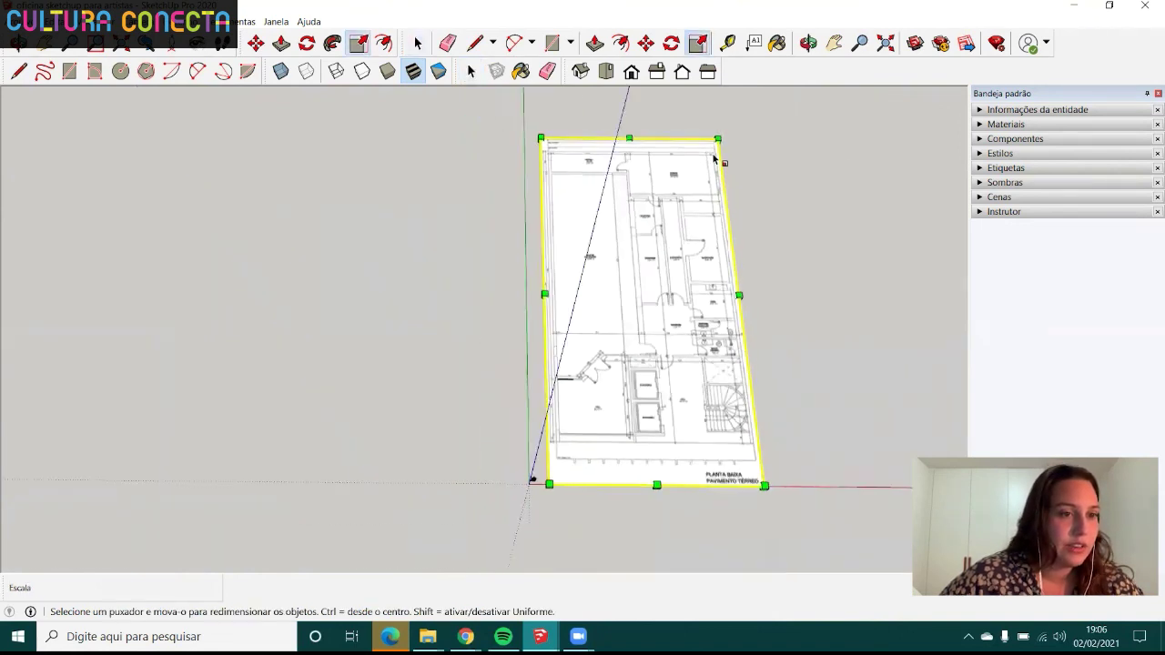
{"action": "scroll", "coordinate": [719, 138], "scroll_direction": "down", "scroll_amount": 1}
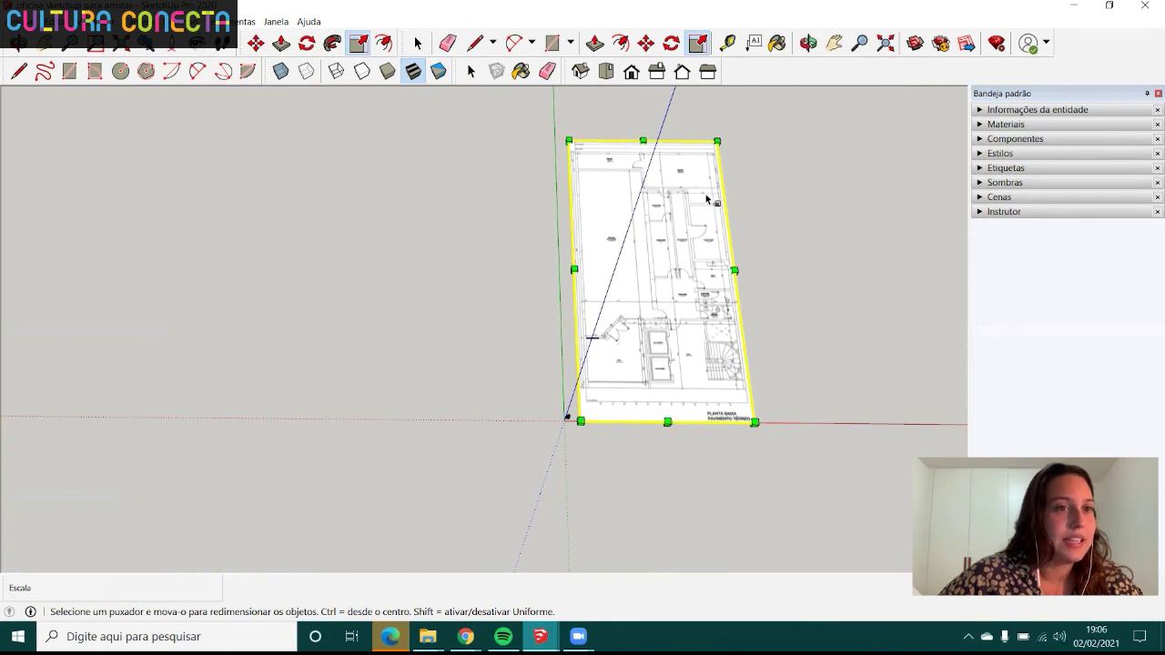
{"action": "scroll", "coordinate": [692, 247], "scroll_direction": "up", "scroll_amount": 3}
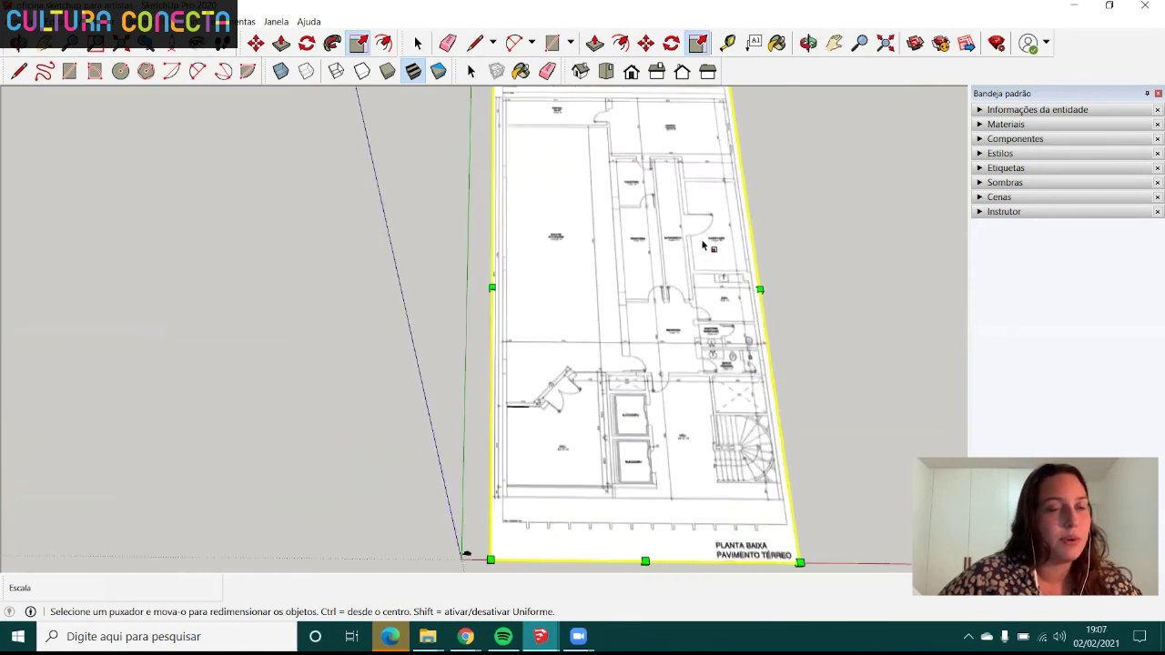
{"action": "scroll", "coordinate": [705, 238], "scroll_direction": "down", "scroll_amount": 2}
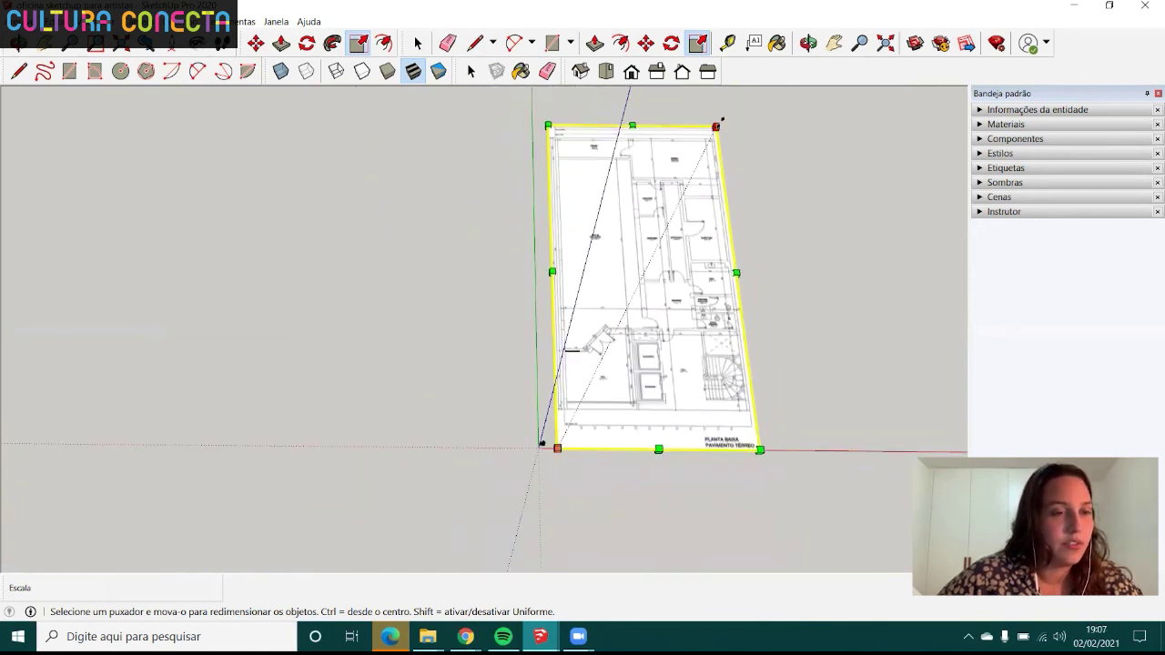
{"action": "left_click_drag", "start_coordinate": [722, 119], "coordinate": [686, 181]}
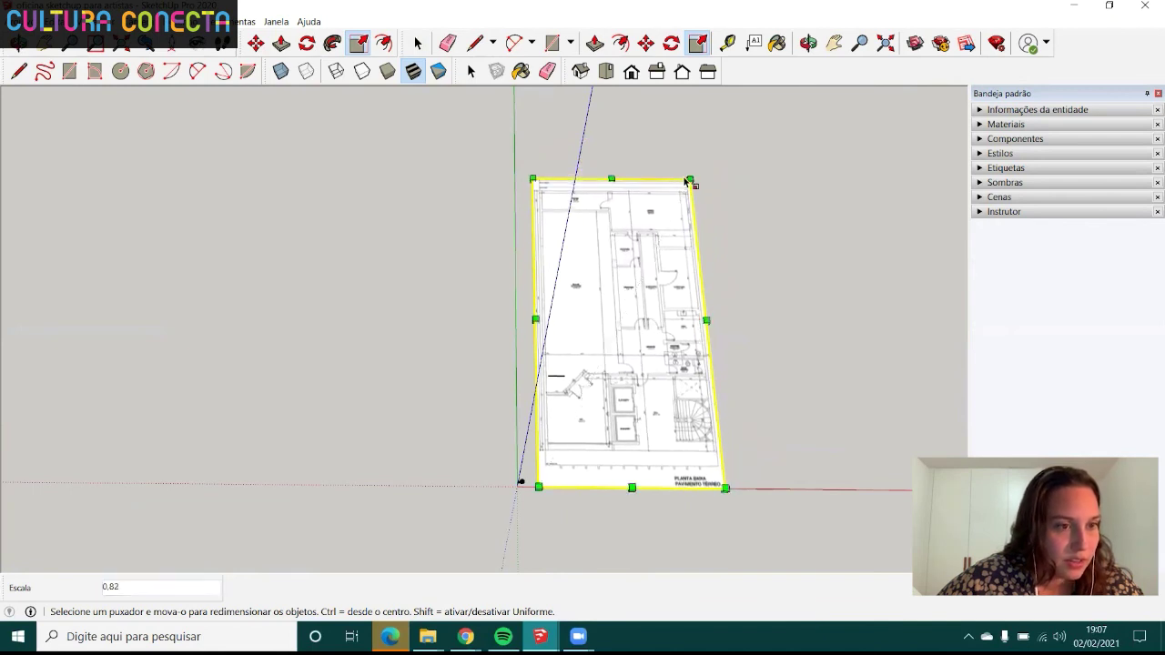
- Move the 170 cm reference line onto the lower edge of the wall beside the door
{"action": "left_click", "coordinate": [418, 43]}
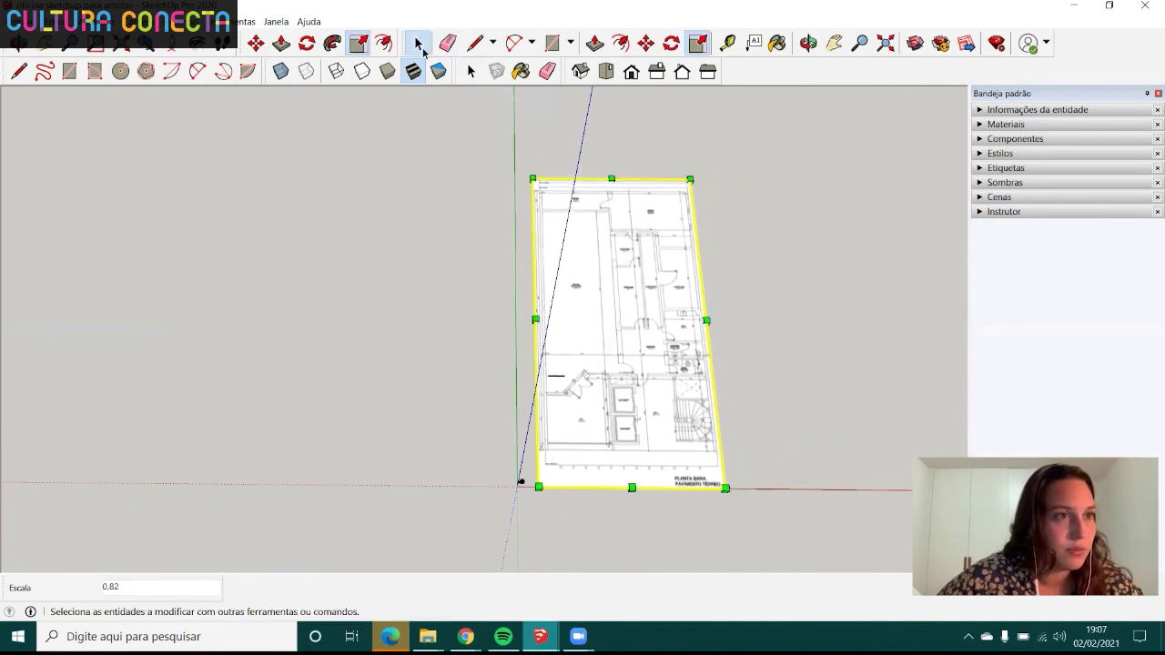
{"action": "left_click", "coordinate": [461, 377]}
{"action": "scroll", "coordinate": [589, 416], "scroll_direction": "up", "scroll_amount": 2}
{"action": "scroll", "coordinate": [544, 366], "scroll_direction": "up", "scroll_amount": 3}
{"action": "scroll", "coordinate": [509, 323], "scroll_direction": "up", "scroll_amount": 3}
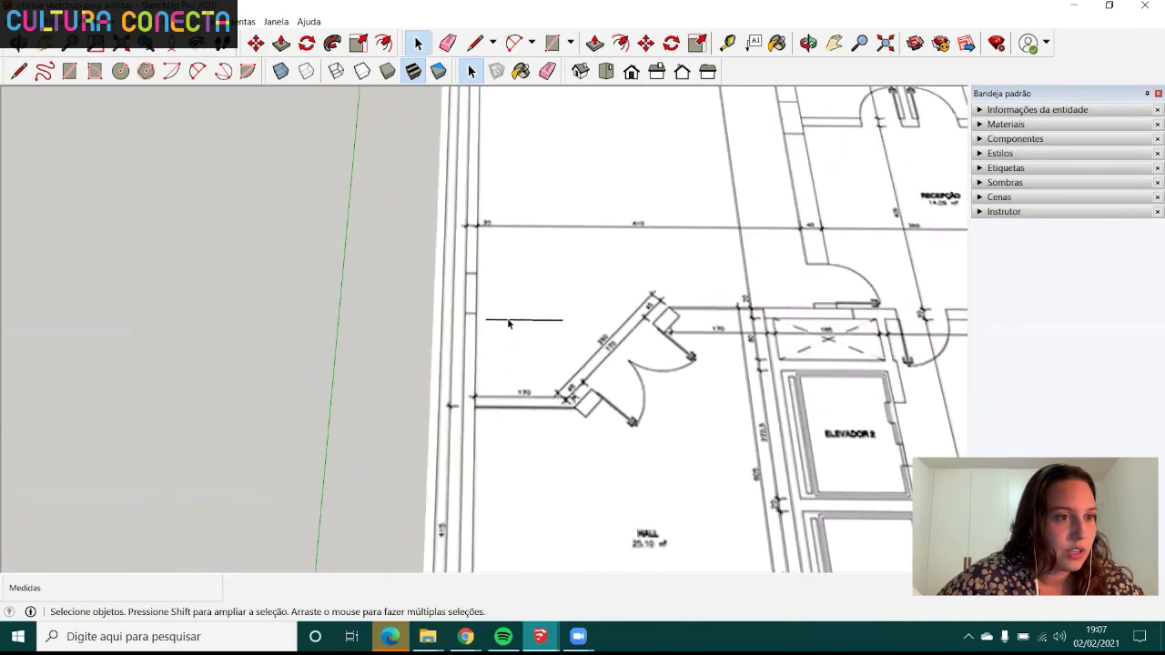
{"action": "scroll", "coordinate": [503, 326], "scroll_direction": "up", "scroll_amount": 2}
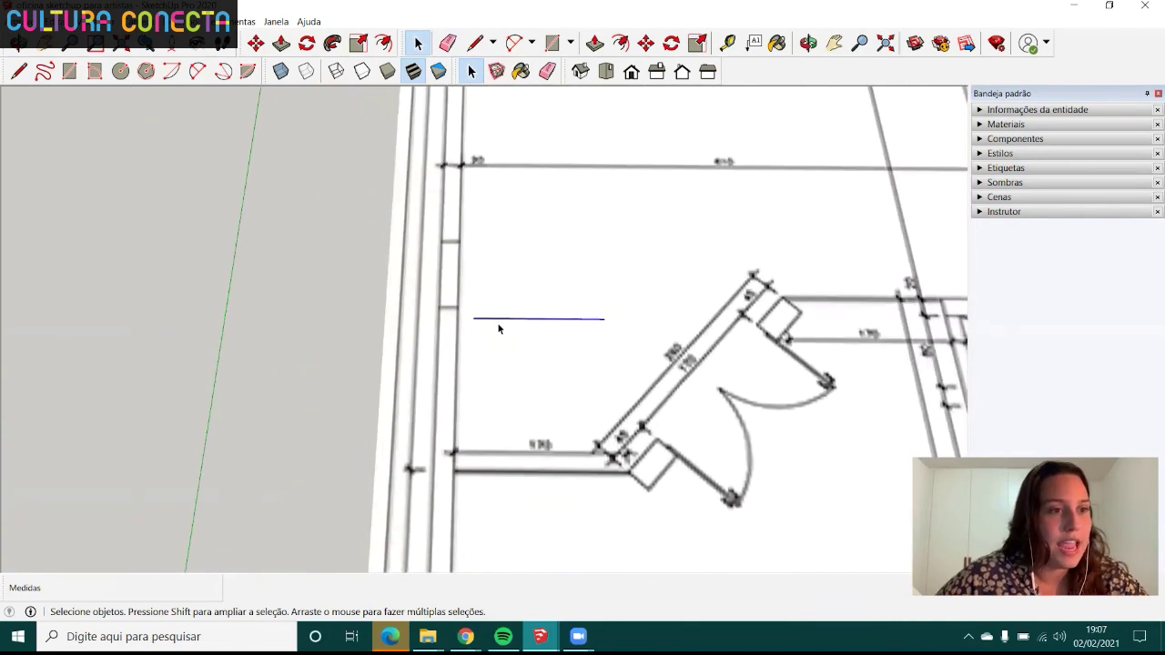
{"action": "key", "text": "m"}
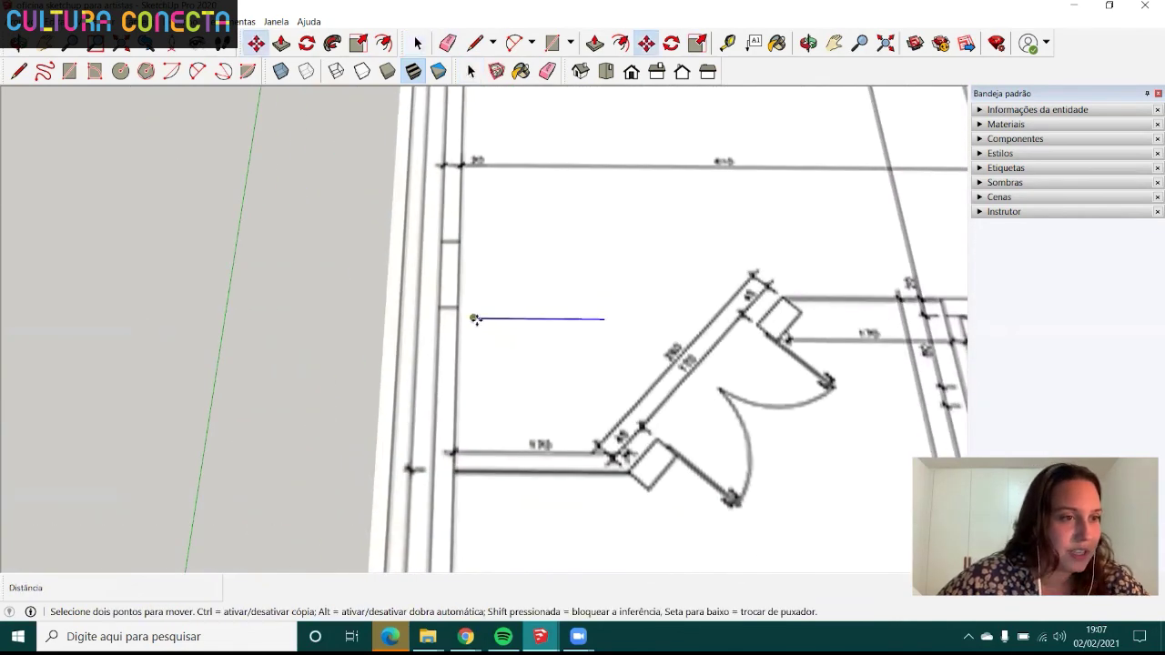
{"action": "left_click", "coordinate": [473, 319]}
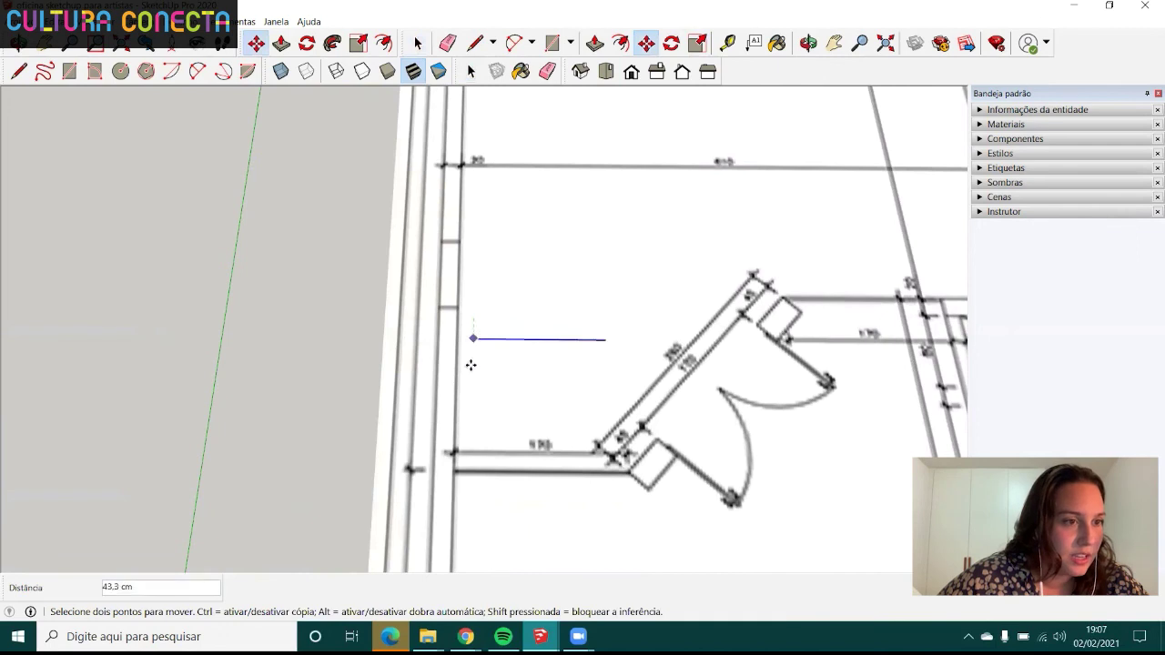
{"action": "left_click", "coordinate": [458, 472]}
{"action": "scroll", "coordinate": [541, 356], "scroll_direction": "down", "scroll_amount": 1}
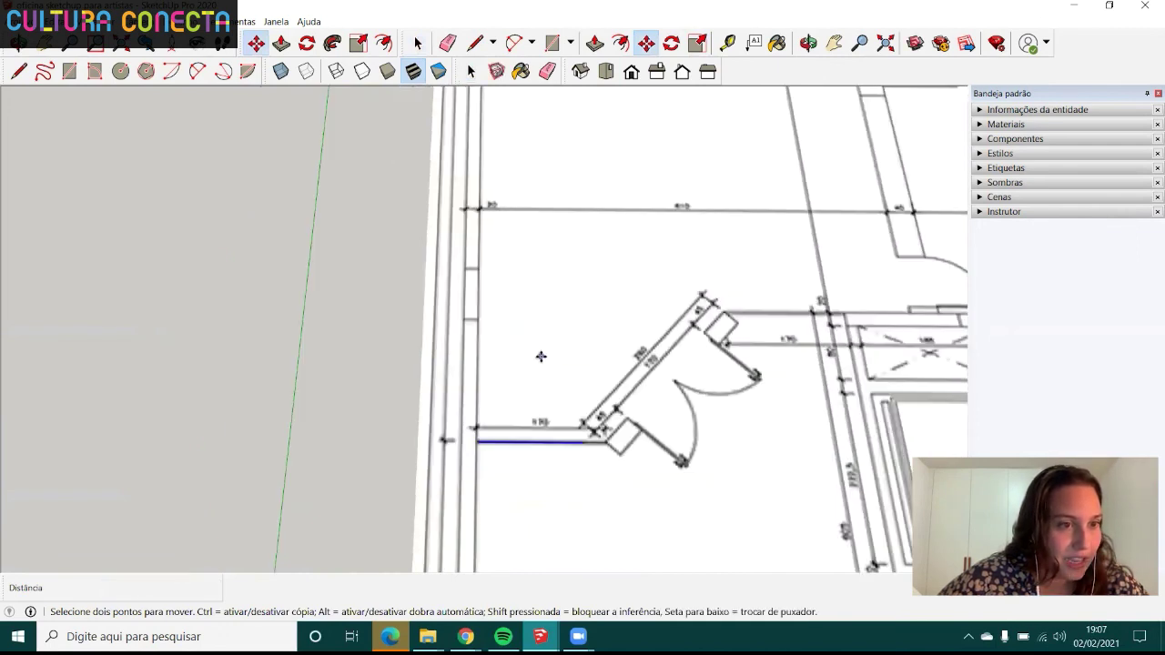
{"action": "key", "text": "space"}
{"action": "scroll", "coordinate": [601, 417], "scroll_direction": "down", "scroll_amount": 1}
{"action": "scroll", "coordinate": [592, 415], "scroll_direction": "up", "scroll_amount": 2}
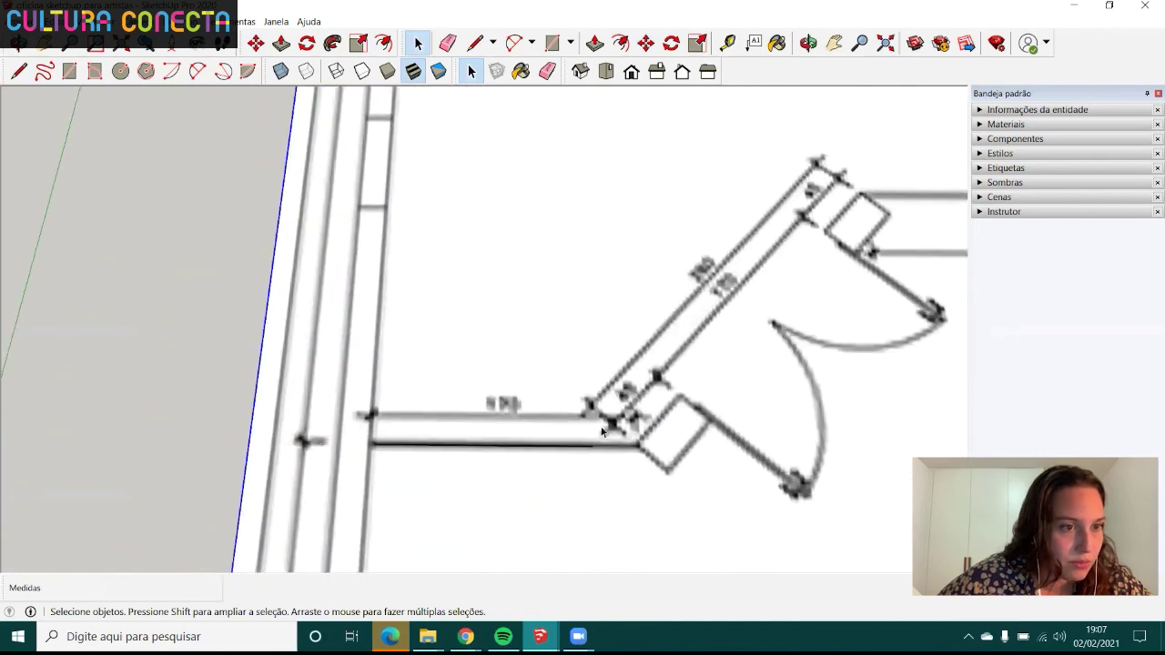
{"action": "scroll", "coordinate": [590, 414], "scroll_direction": "down", "scroll_amount": 2}
{"action": "scroll", "coordinate": [587, 414], "scroll_direction": "down", "scroll_amount": 2}
{"action": "scroll", "coordinate": [588, 414], "scroll_direction": "down", "scroll_amount": 3}
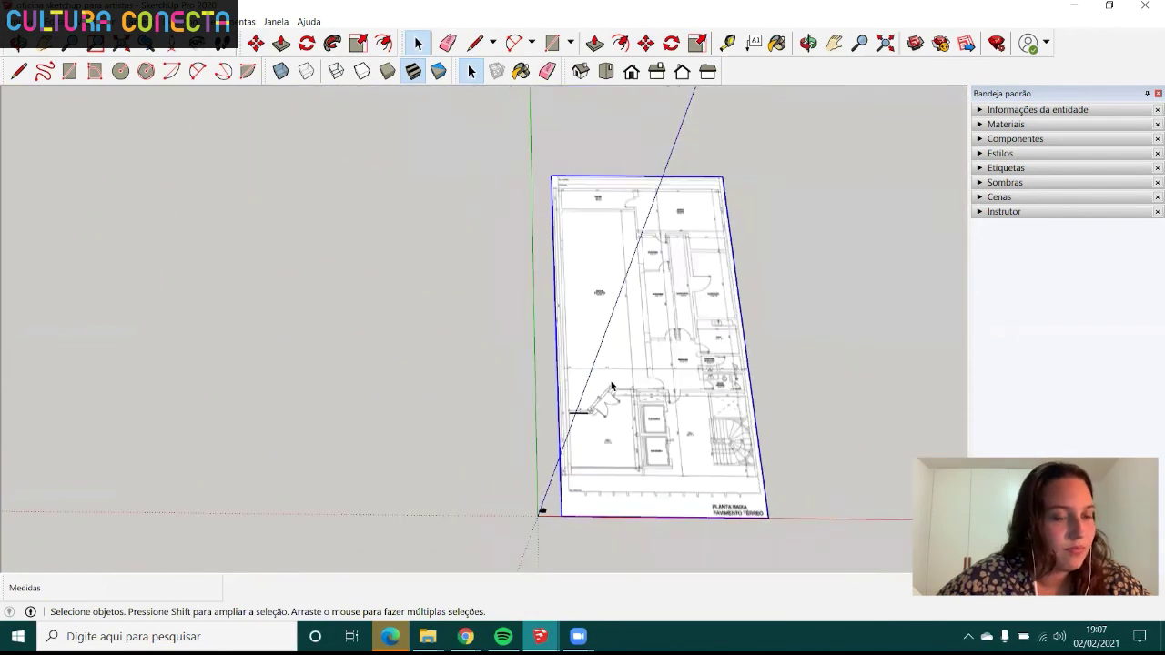
- Shrink the plan image slightly from its corner grip
{"action": "key", "text": "s"}
{"action": "left_click_drag", "start_coordinate": [723, 175], "coordinate": [715, 191]}
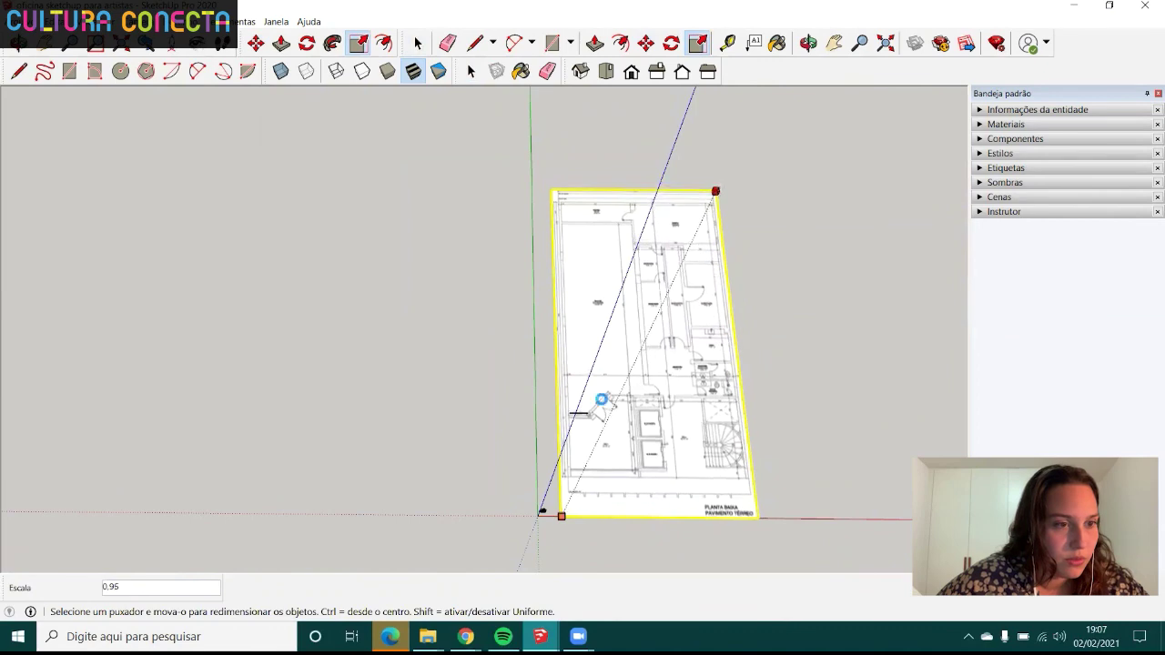
{"action": "scroll", "coordinate": [601, 402], "scroll_direction": "up", "scroll_amount": 3}
{"action": "scroll", "coordinate": [564, 397], "scroll_direction": "up", "scroll_amount": 2}
{"action": "key", "text": "space"}
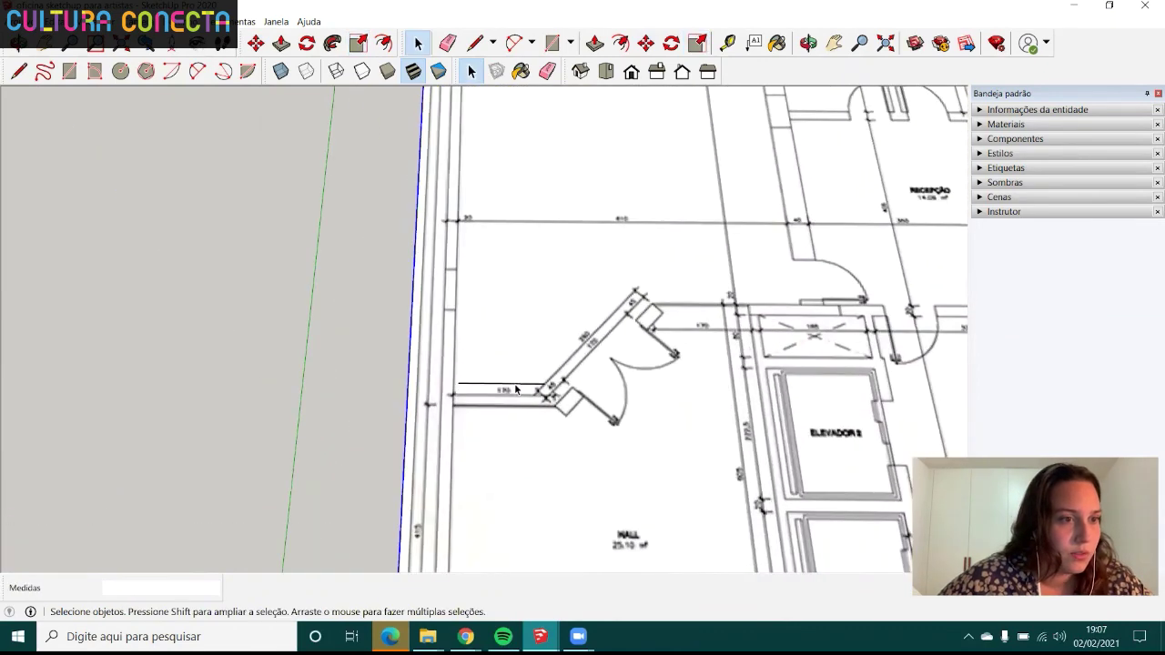
- Reposition the reference line by its left end along the wall's lower edge
{"action": "left_click", "coordinate": [515, 390]}
{"action": "scroll", "coordinate": [515, 389], "scroll_direction": "up", "scroll_amount": 3}
{"action": "key", "text": "m"}
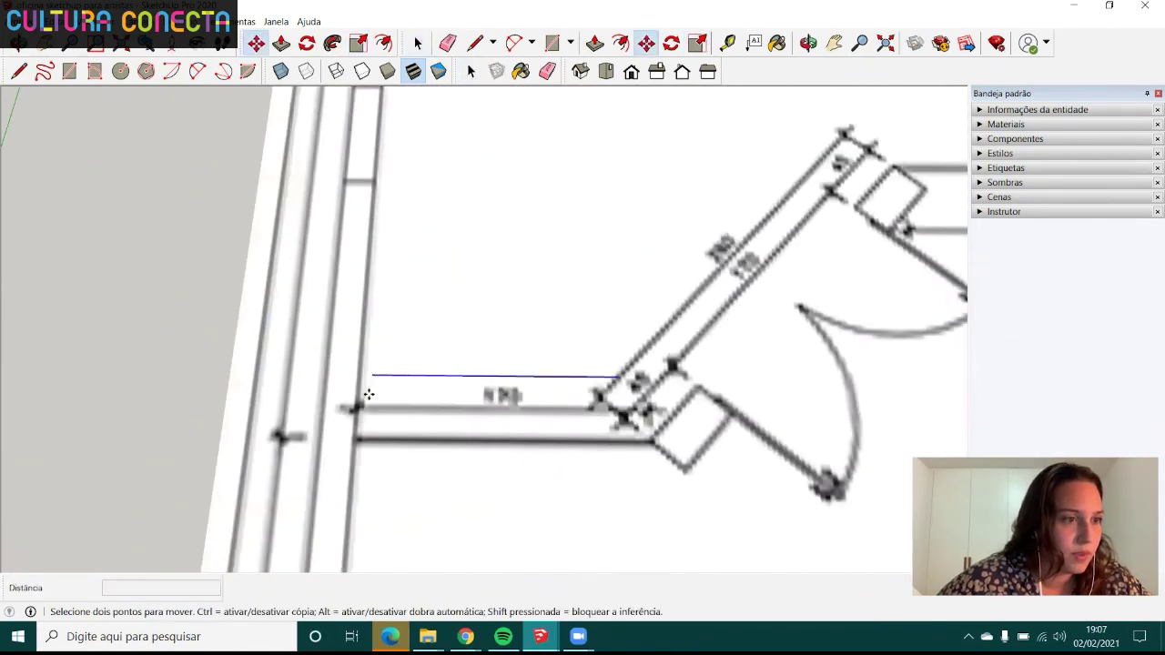
{"action": "left_click", "coordinate": [368, 393]}
{"action": "left_click", "coordinate": [351, 438]}
{"action": "scroll", "coordinate": [368, 388], "scroll_direction": "down", "scroll_amount": 1}
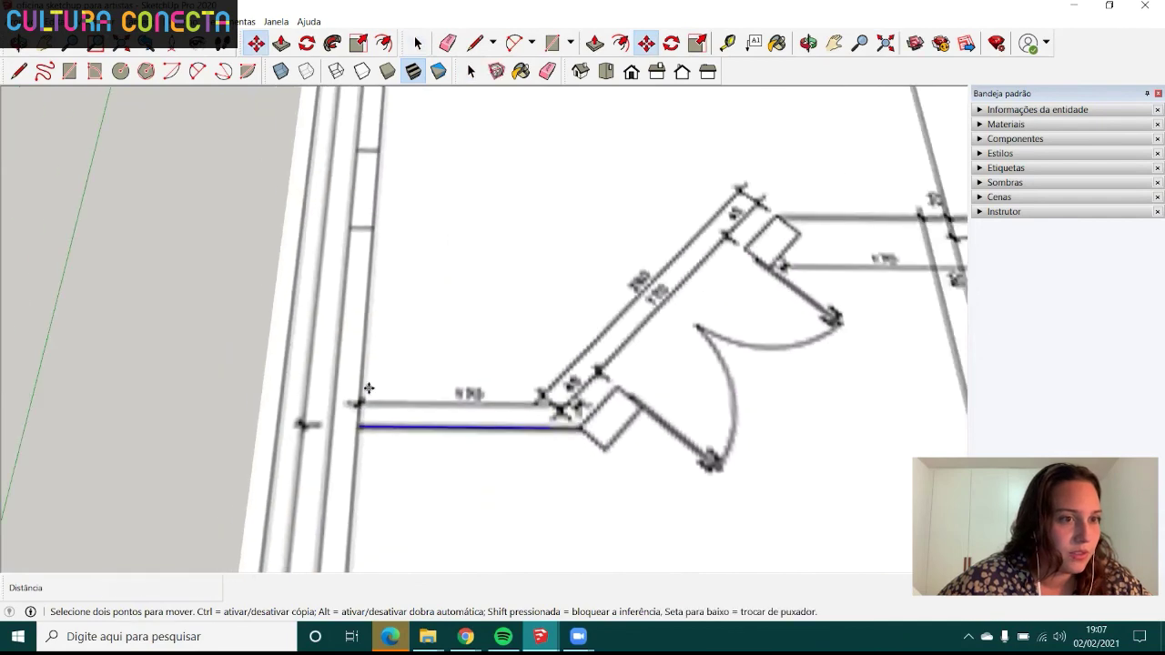
{"action": "scroll", "coordinate": [460, 364], "scroll_direction": "down", "scroll_amount": 2}
{"action": "scroll", "coordinate": [459, 382], "scroll_direction": "down", "scroll_amount": 3}
{"action": "scroll", "coordinate": [487, 345], "scroll_direction": "down", "scroll_amount": 3}
{"action": "key", "text": "space"}
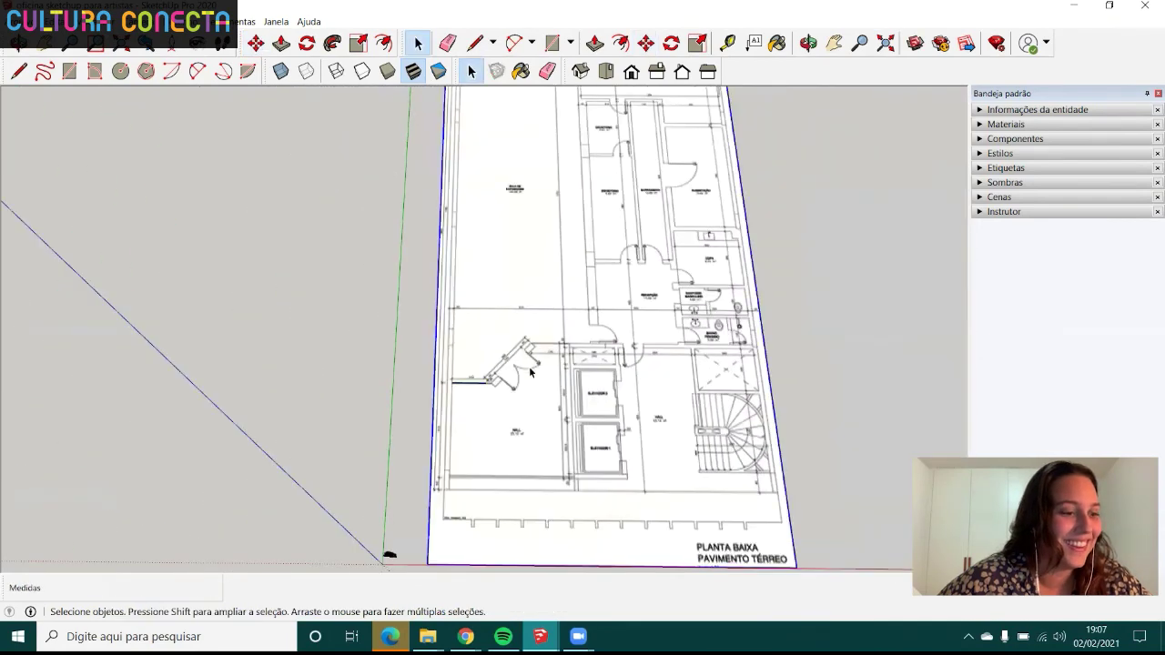
{"action": "scroll", "coordinate": [529, 366], "scroll_direction": "down", "scroll_amount": 3}
- Rescale the plan image down to about 0.90 from its corner
{"action": "key", "text": "s"}
{"action": "left_click_drag", "start_coordinate": [635, 167], "coordinate": [616, 196]}
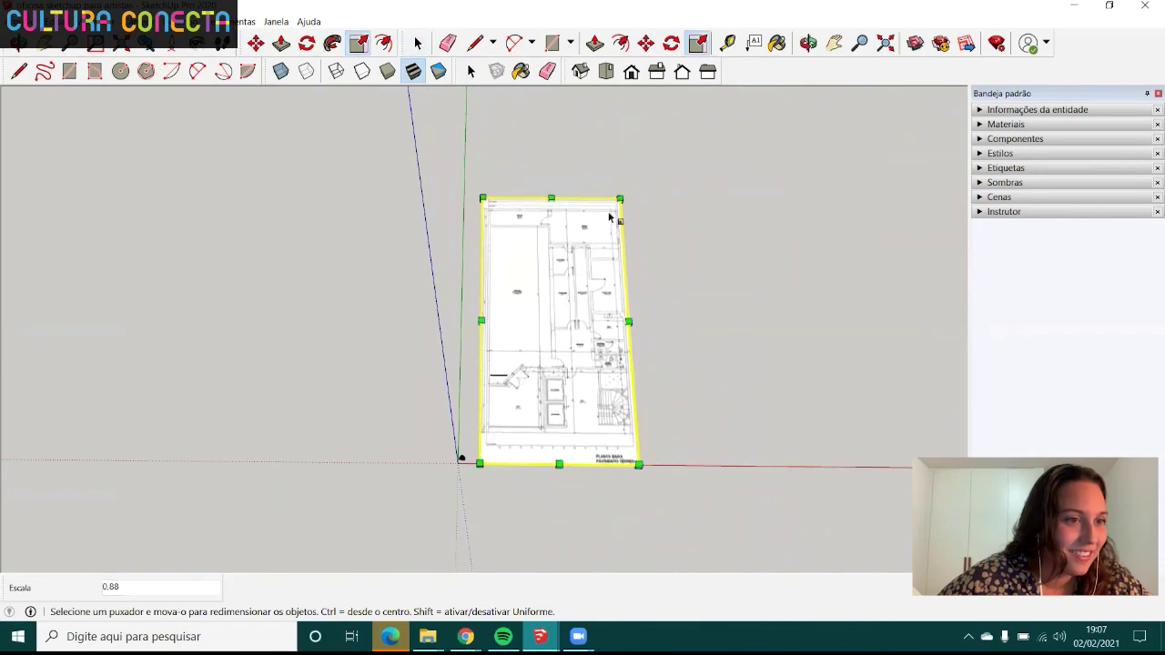
{"action": "scroll", "coordinate": [525, 358], "scroll_direction": "up", "scroll_amount": 3}
{"action": "scroll", "coordinate": [469, 363], "scroll_direction": "up", "scroll_amount": 3}
{"action": "key", "text": "space"}
- Place the reference line on the wall to confirm it matches the 170 dimension
{"action": "scroll", "coordinate": [465, 354], "scroll_direction": "up", "scroll_amount": 2}
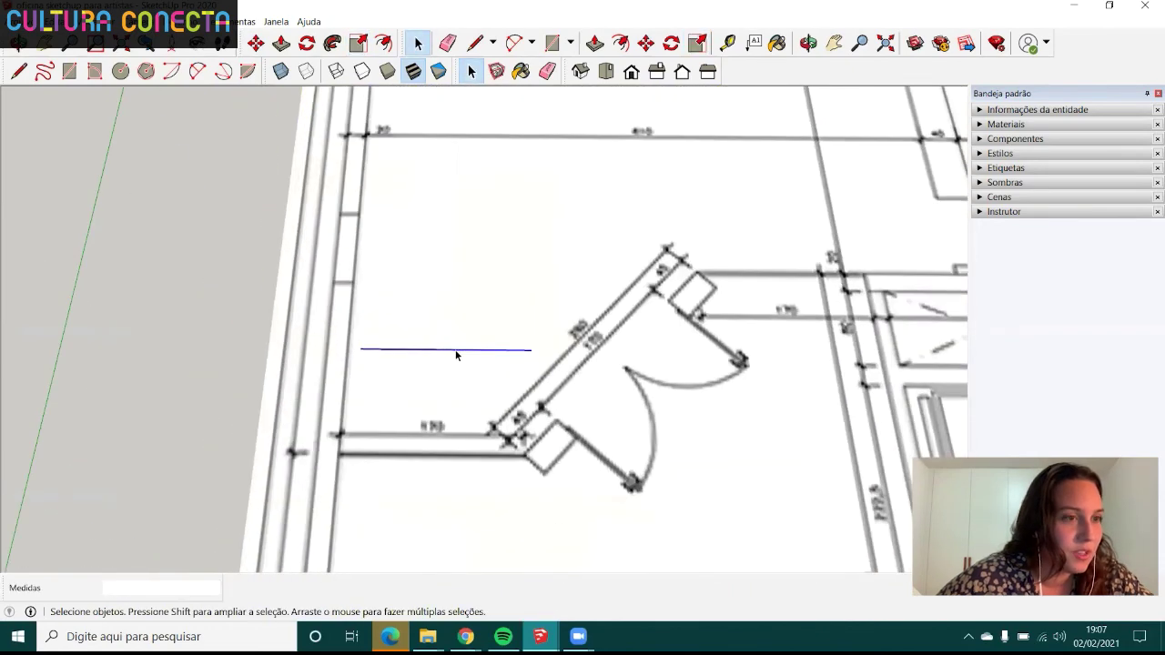
{"action": "key", "text": "m"}
{"action": "left_click", "coordinate": [359, 347]}
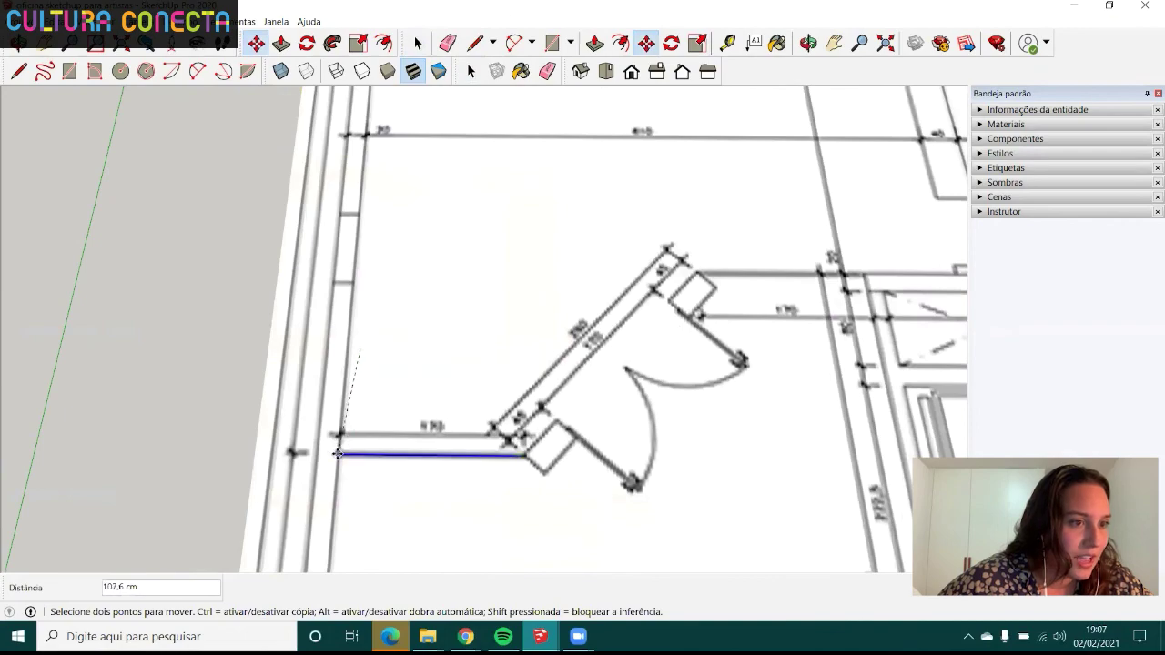
{"action": "left_click", "coordinate": [338, 453]}
{"action": "scroll", "coordinate": [521, 402], "scroll_direction": "down", "scroll_amount": 3}
{"action": "scroll", "coordinate": [508, 419], "scroll_direction": "up", "scroll_amount": 5}
{"action": "scroll", "coordinate": [554, 431], "scroll_direction": "down", "scroll_amount": 2}
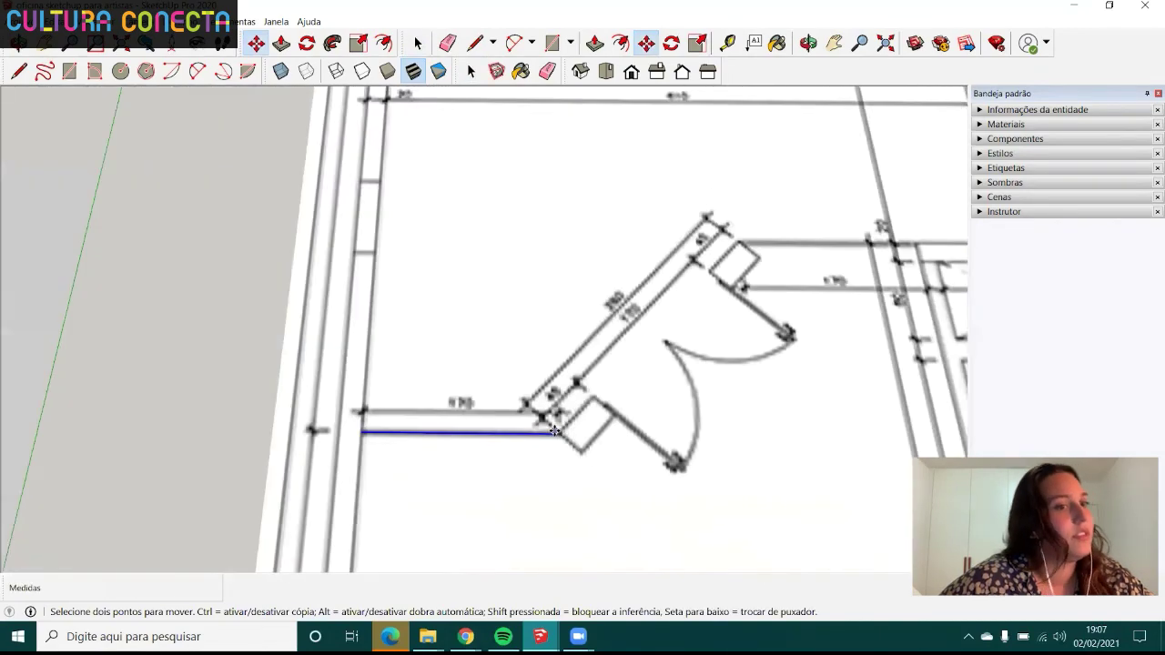
{"action": "scroll", "coordinate": [554, 431], "scroll_direction": "down", "scroll_amount": 2}
{"action": "scroll", "coordinate": [533, 429], "scroll_direction": "up", "scroll_amount": 3}
{"action": "scroll", "coordinate": [546, 403], "scroll_direction": "up", "scroll_amount": 1}
{"action": "scroll", "coordinate": [520, 406], "scroll_direction": "down", "scroll_amount": 2}
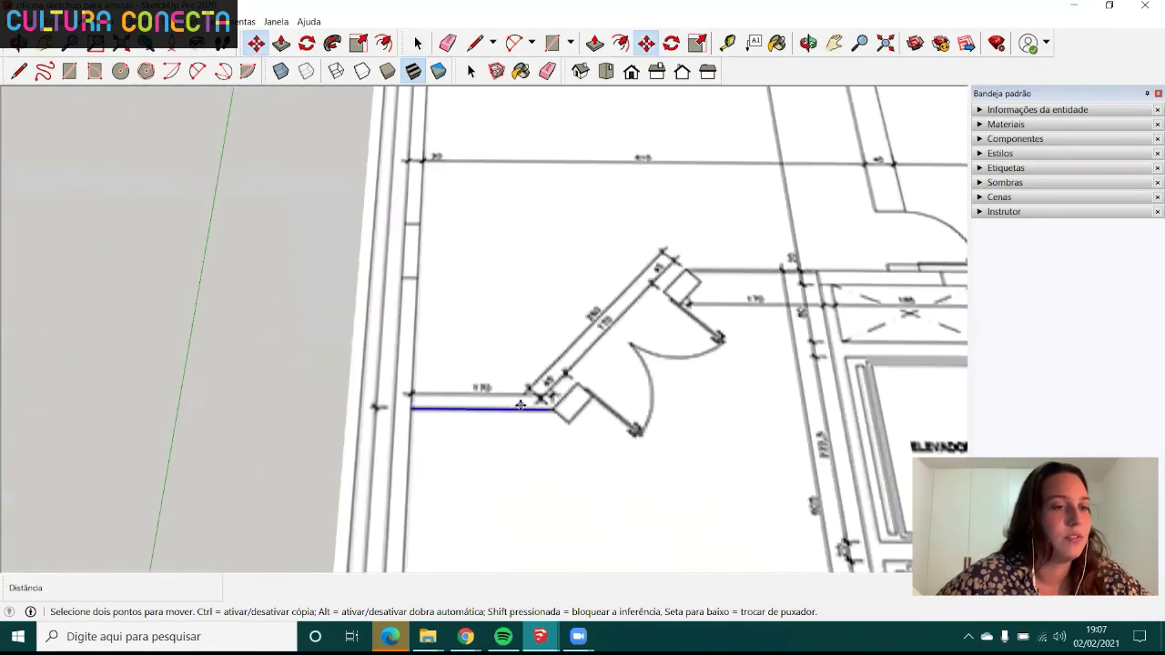
{"action": "key", "text": "space"}
{"action": "scroll", "coordinate": [410, 427], "scroll_direction": "up", "scroll_amount": 1}
{"action": "scroll", "coordinate": [342, 445], "scroll_direction": "up", "scroll_amount": 2}
{"action": "scroll", "coordinate": [388, 413], "scroll_direction": "down", "scroll_amount": 1}
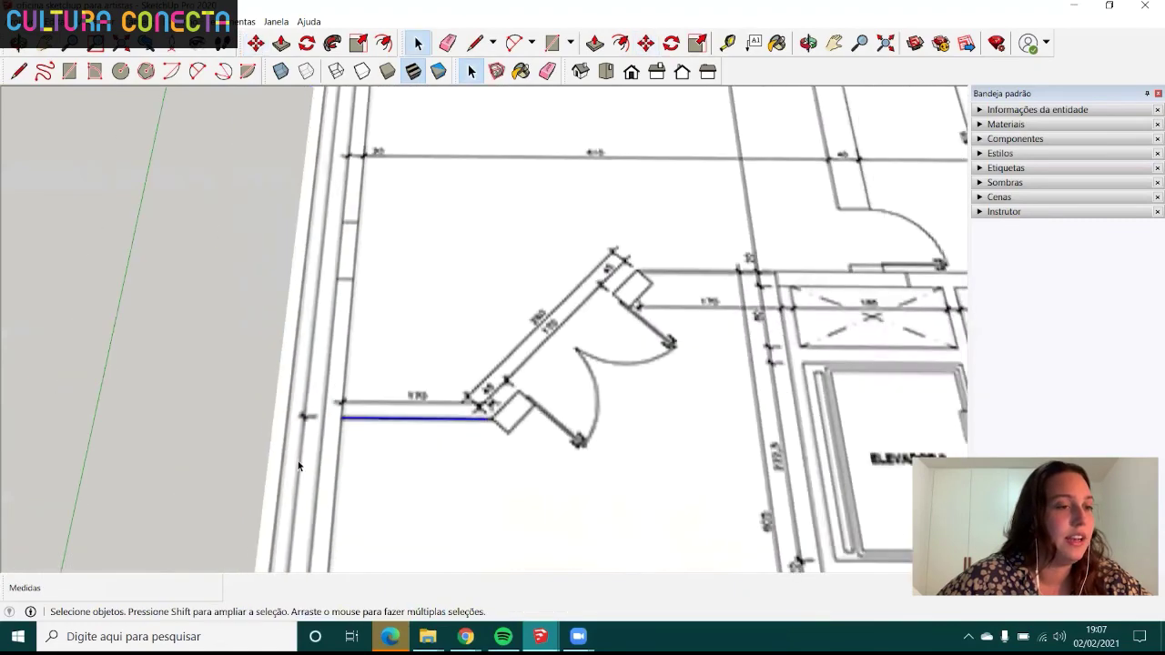
{"action": "scroll", "coordinate": [410, 432], "scroll_direction": "down", "scroll_amount": 1}
{"action": "scroll", "coordinate": [420, 446], "scroll_direction": "down", "scroll_amount": 2}
{"action": "scroll", "coordinate": [455, 446], "scroll_direction": "down", "scroll_amount": 1}
{"action": "scroll", "coordinate": [455, 441], "scroll_direction": "up", "scroll_amount": 1}
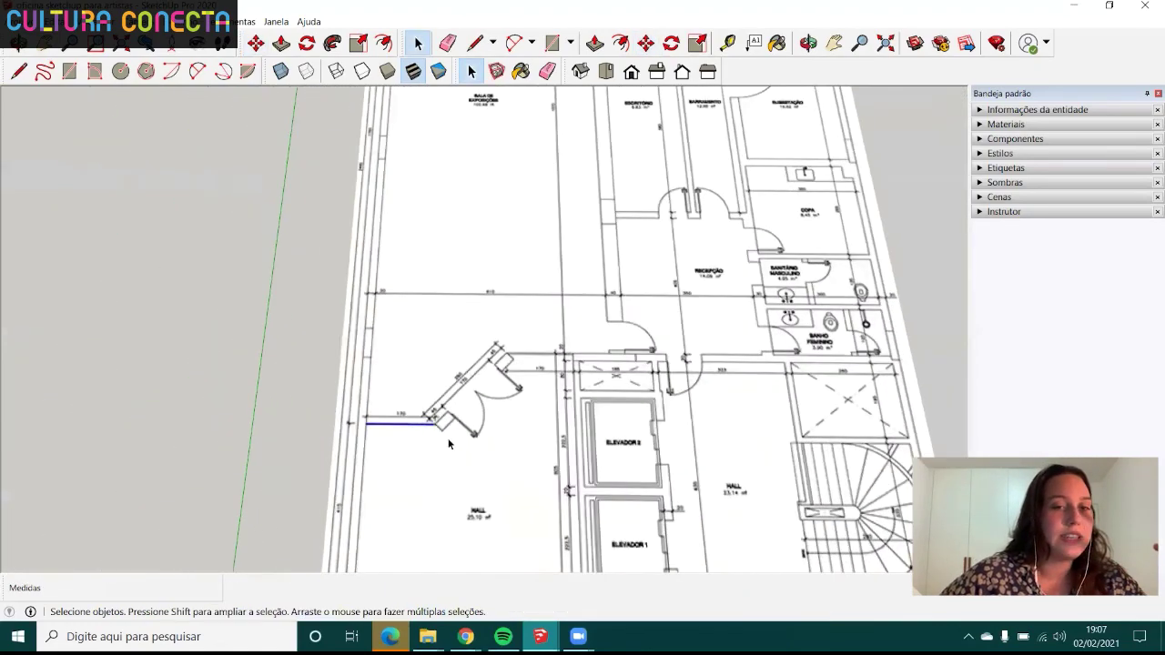
{"action": "scroll", "coordinate": [448, 438], "scroll_direction": "up", "scroll_amount": 2}
{"action": "scroll", "coordinate": [453, 432], "scroll_direction": "up", "scroll_amount": 1}
{"action": "scroll", "coordinate": [428, 444], "scroll_direction": "down", "scroll_amount": 2}
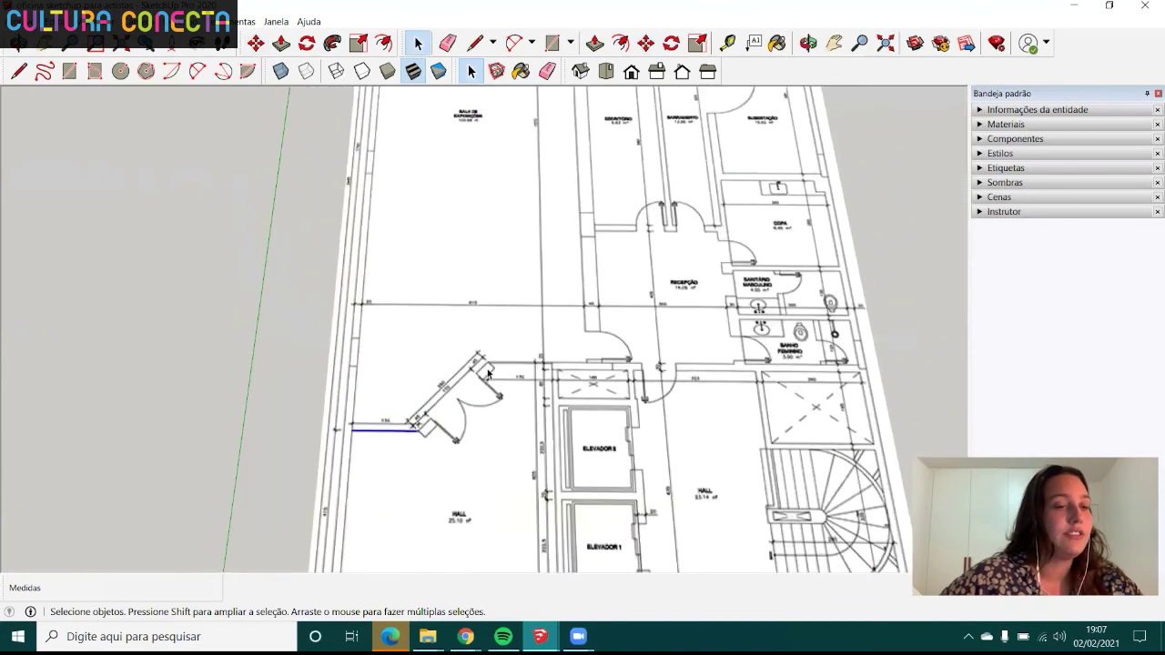
{"action": "scroll", "coordinate": [459, 428], "scroll_direction": "down", "scroll_amount": 1}
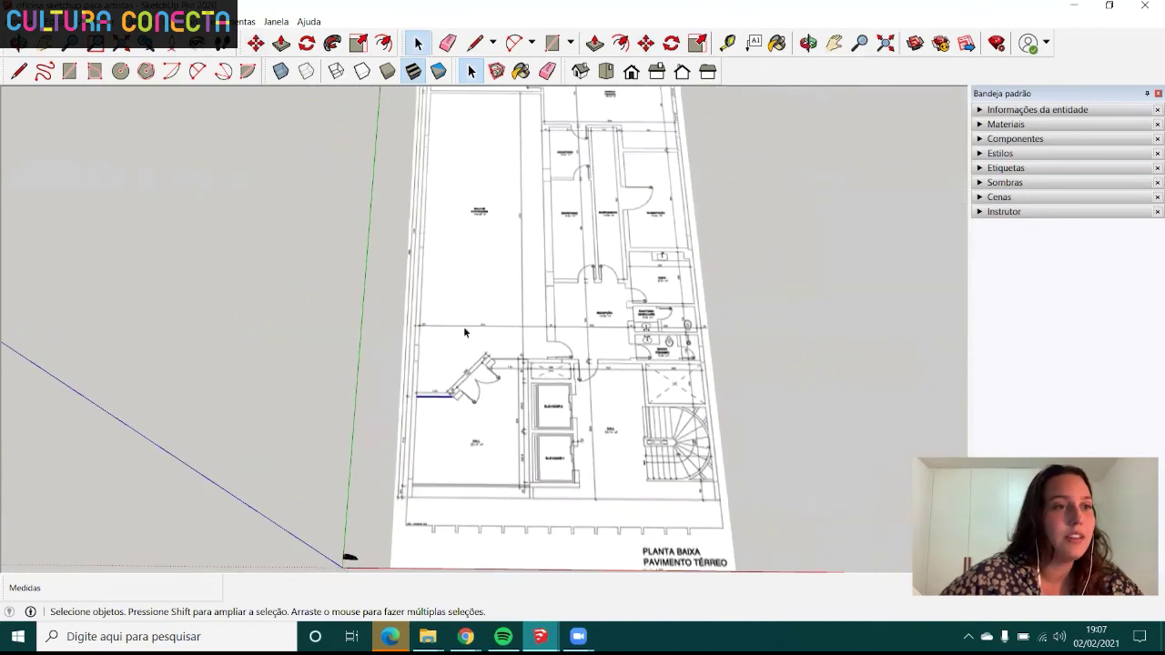
{"action": "scroll", "coordinate": [464, 333], "scroll_direction": "down", "scroll_amount": 1}
{"action": "scroll", "coordinate": [501, 209], "scroll_direction": "down", "scroll_amount": 2}
{"action": "scroll", "coordinate": [491, 400], "scroll_direction": "up", "scroll_amount": 1}
{"action": "scroll", "coordinate": [477, 436], "scroll_direction": "up", "scroll_amount": 3}
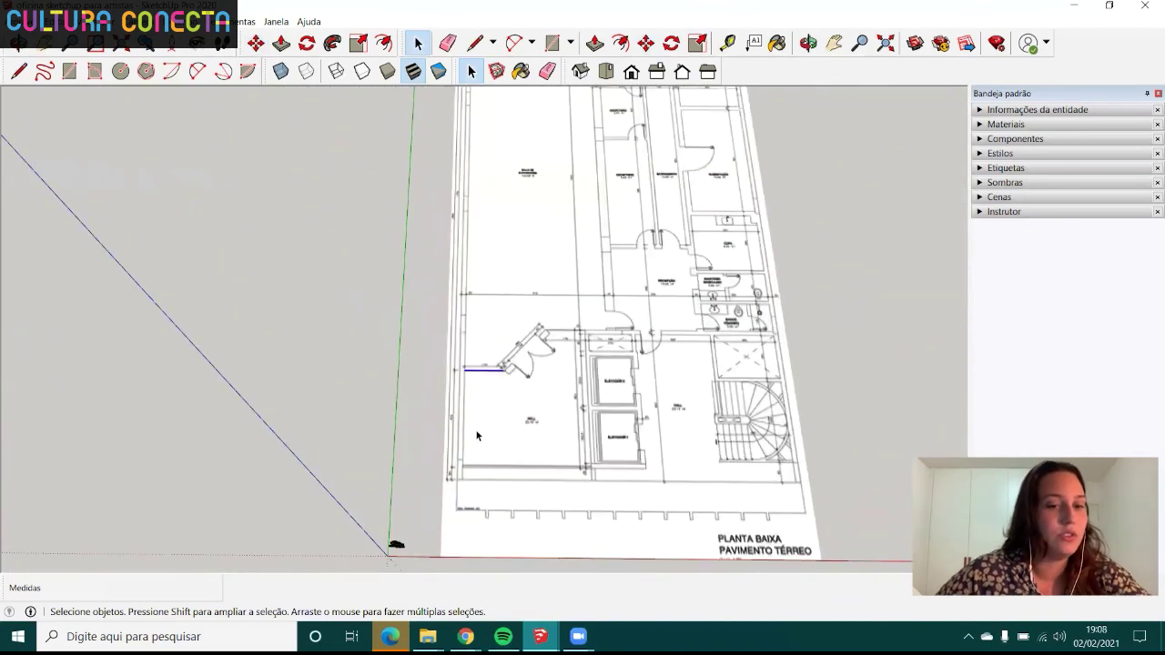
{"action": "scroll", "coordinate": [500, 374], "scroll_direction": "down", "scroll_amount": 2}
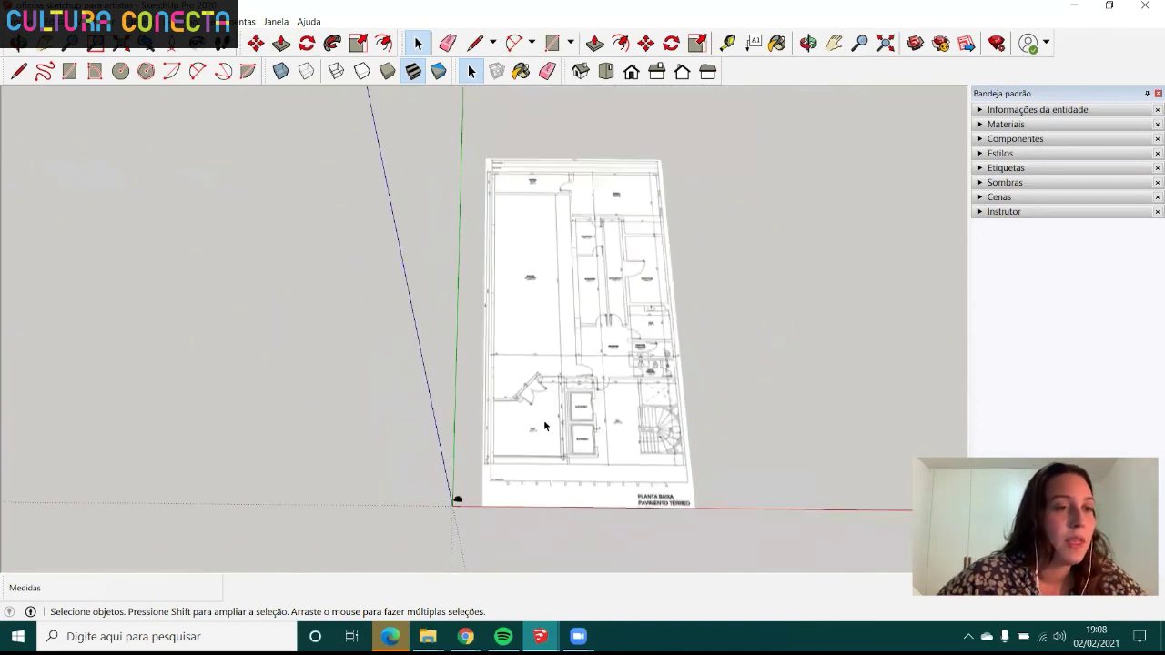
{"action": "scroll", "coordinate": [582, 375], "scroll_direction": "up", "scroll_amount": 1}
{"action": "scroll", "coordinate": [596, 377], "scroll_direction": "up", "scroll_amount": 2}
{"action": "scroll", "coordinate": [583, 377], "scroll_direction": "down", "scroll_amount": 1}
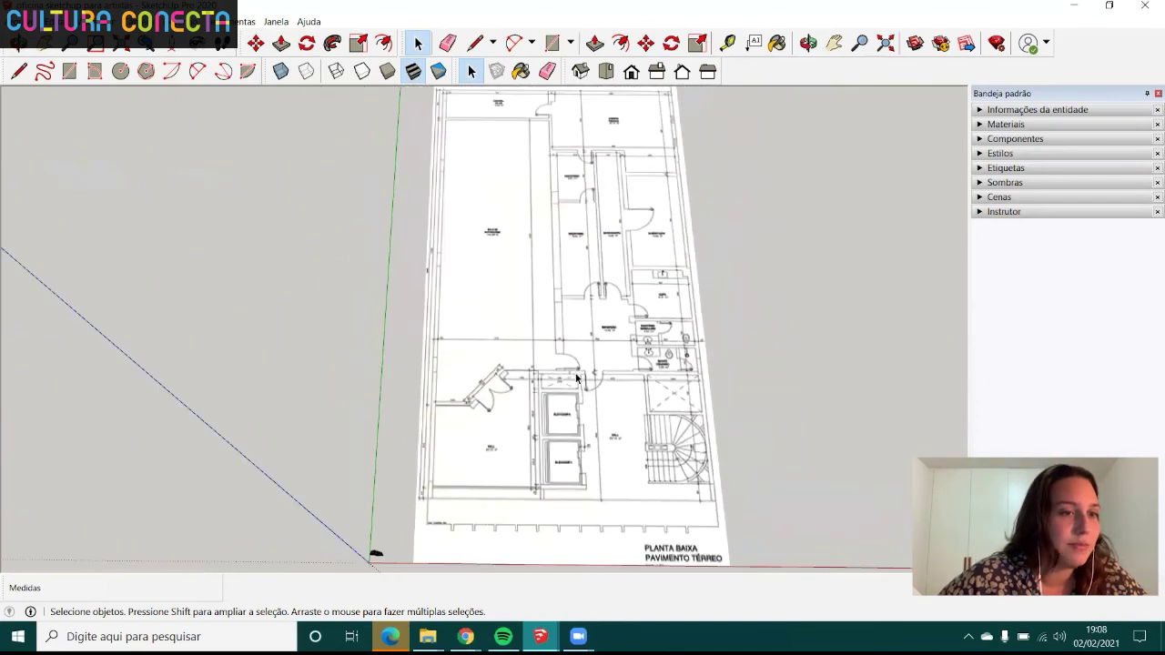
{"action": "scroll", "coordinate": [545, 218], "scroll_direction": "down", "scroll_amount": 1}
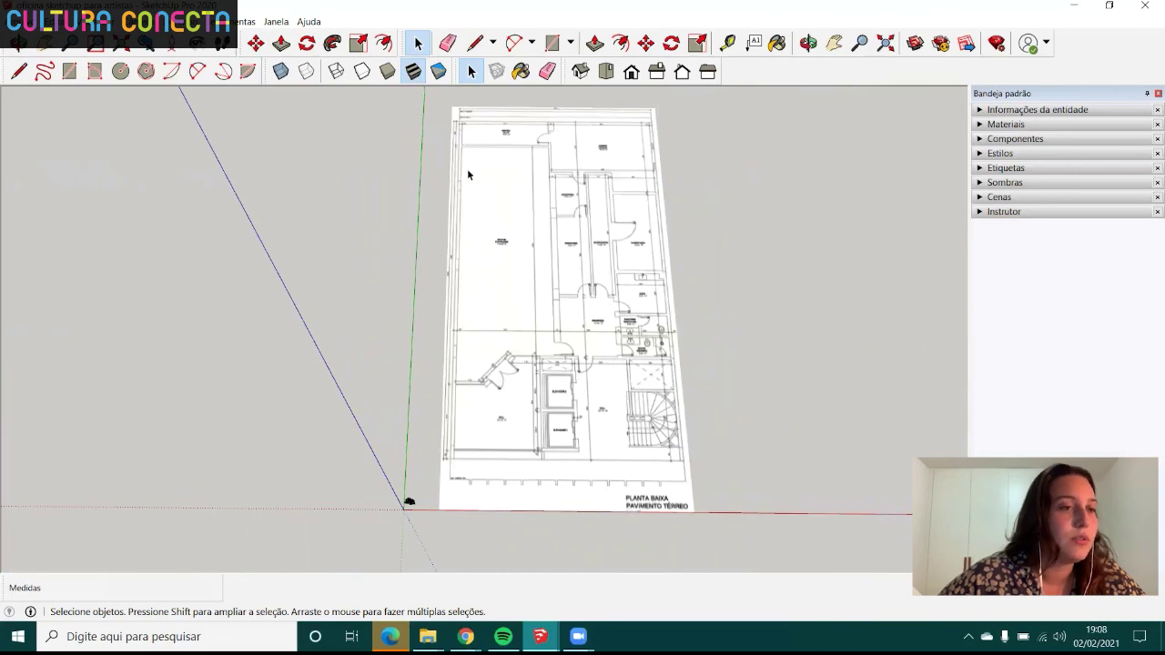
{"action": "scroll", "coordinate": [557, 458], "scroll_direction": "up", "scroll_amount": 3}
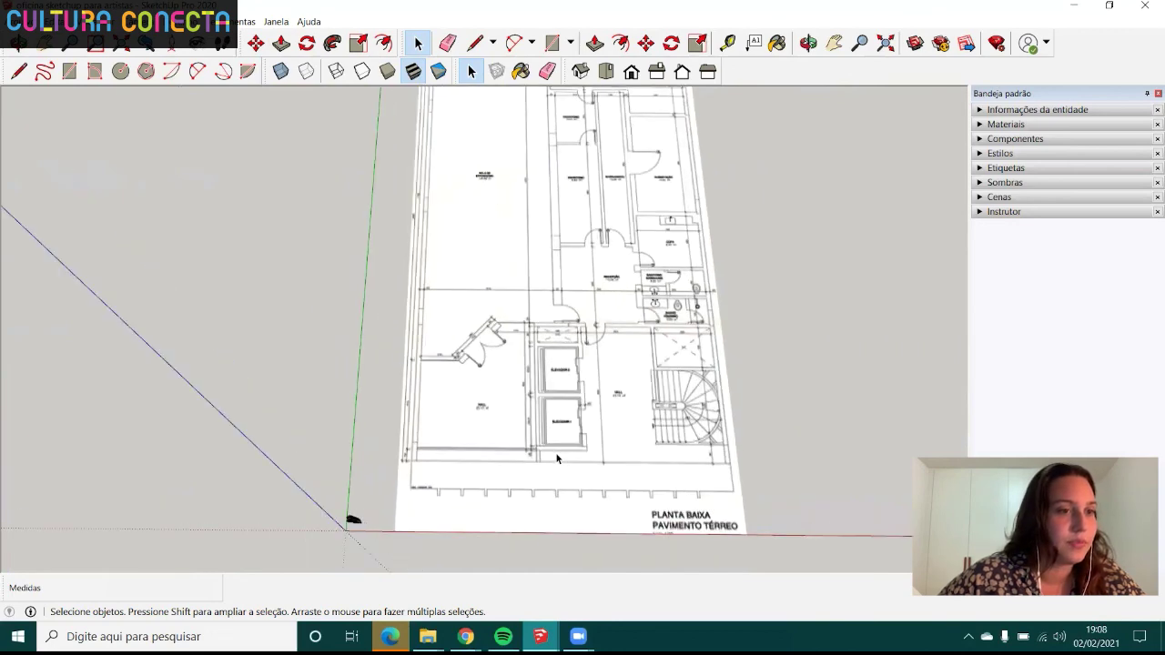
{"action": "scroll", "coordinate": [557, 409], "scroll_direction": "up", "scroll_amount": 2}
{"action": "scroll", "coordinate": [524, 382], "scroll_direction": "down", "scroll_amount": 1}
{"action": "scroll", "coordinate": [500, 362], "scroll_direction": "down", "scroll_amount": 1}
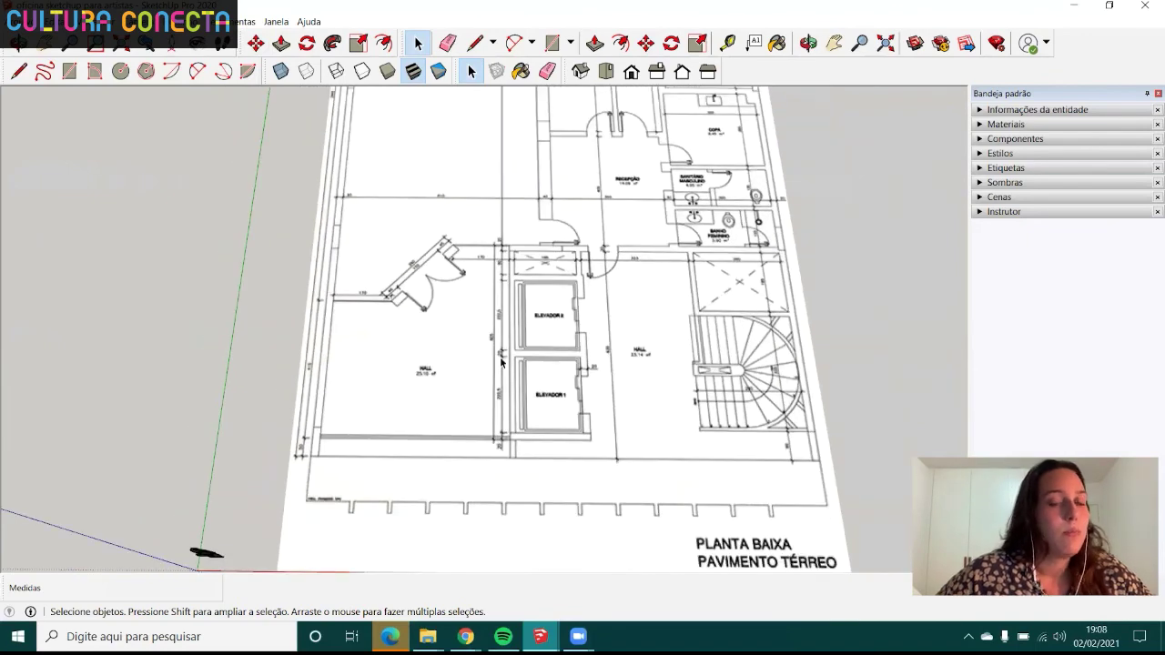
{"action": "scroll", "coordinate": [521, 315], "scroll_direction": "down", "scroll_amount": 2}
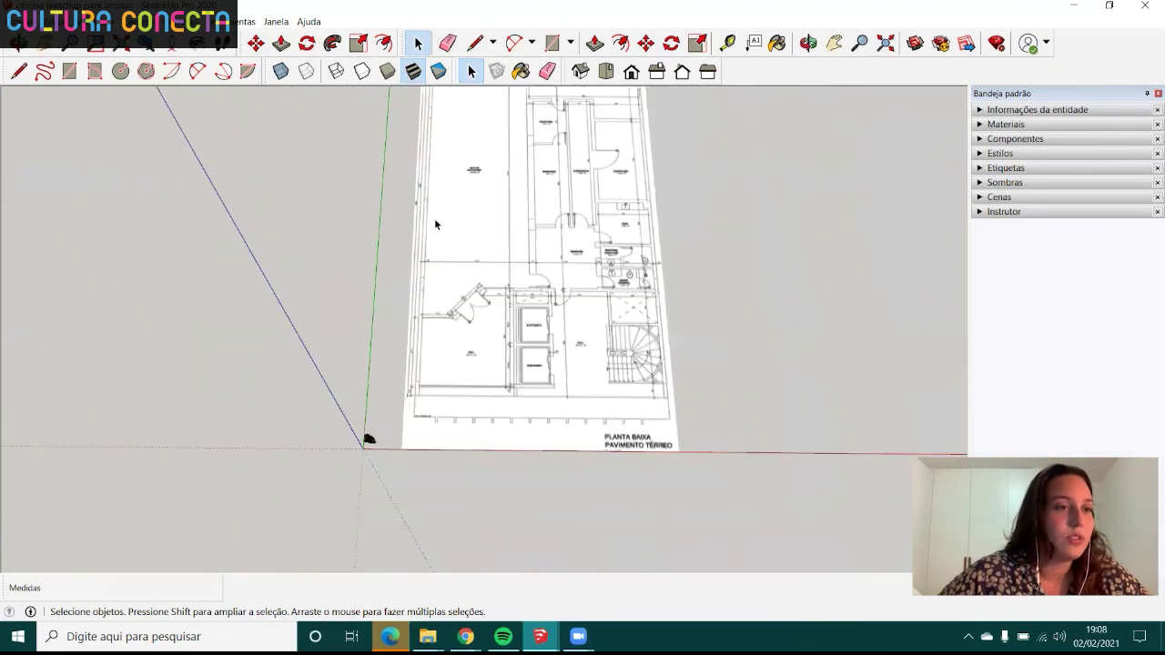
{"action": "scroll", "coordinate": [464, 248], "scroll_direction": "down", "scroll_amount": 2}
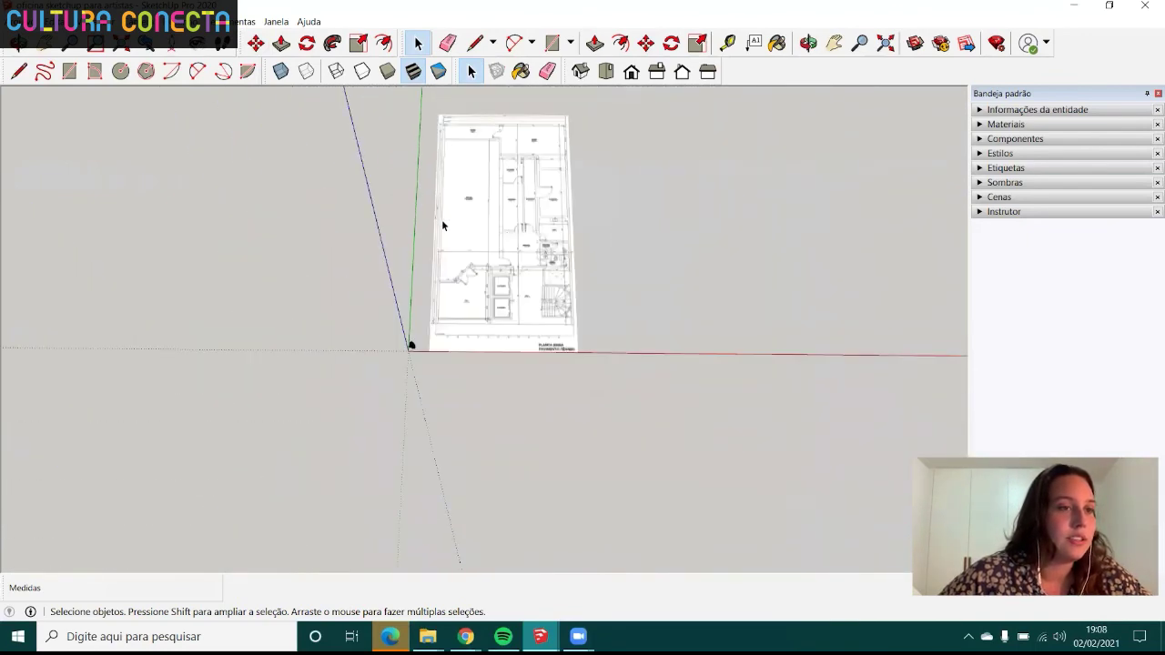
{"action": "scroll", "coordinate": [466, 248], "scroll_direction": "up", "scroll_amount": 1}
{"action": "scroll", "coordinate": [471, 249], "scroll_direction": "up", "scroll_amount": 2}
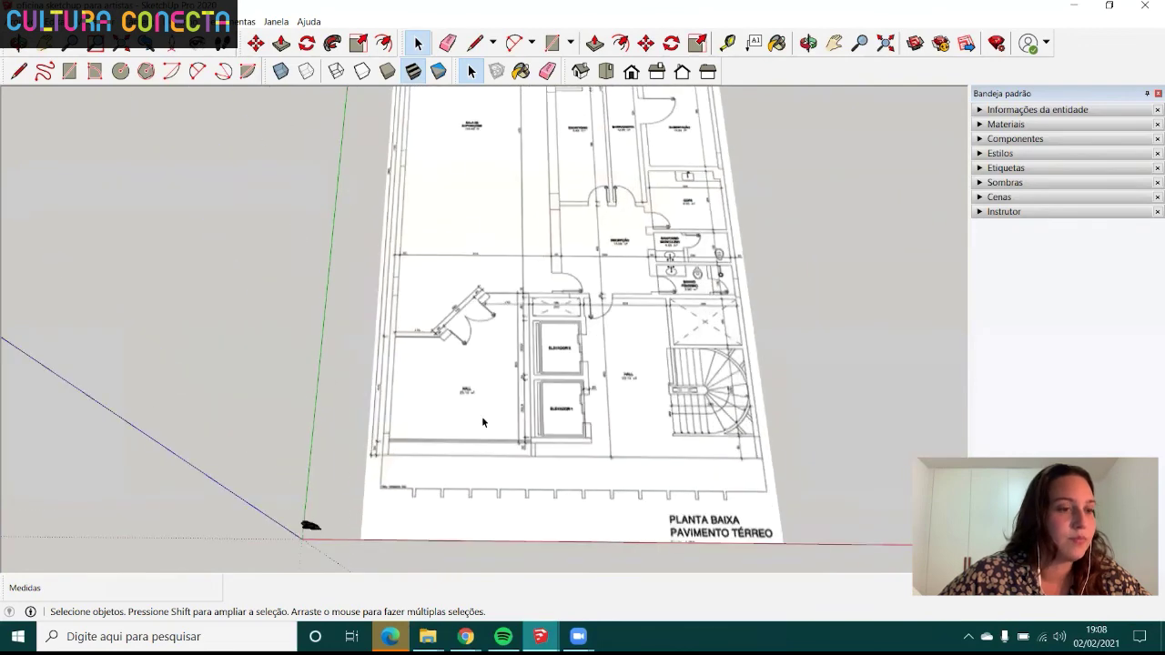
- Draw a rectangular face covering the elevator shaft
{"action": "key", "text": "r"}
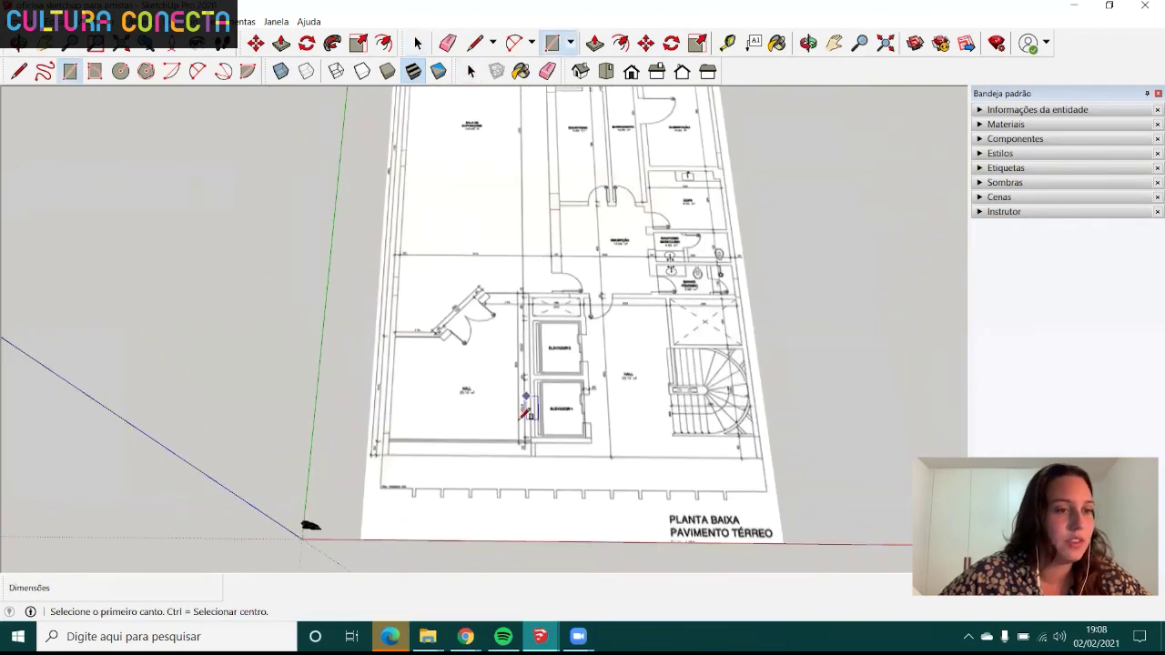
{"action": "scroll", "coordinate": [561, 363], "scroll_direction": "up", "scroll_amount": 2}
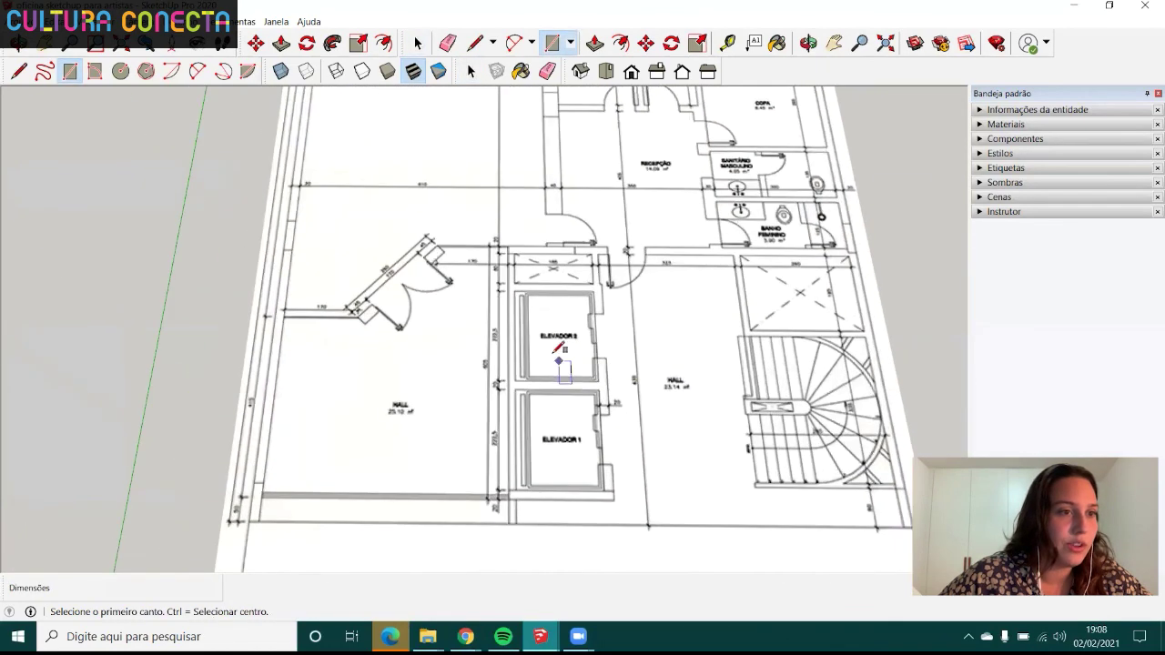
{"action": "scroll", "coordinate": [494, 238], "scroll_direction": "up", "scroll_amount": 1}
{"action": "left_click", "coordinate": [488, 225]}
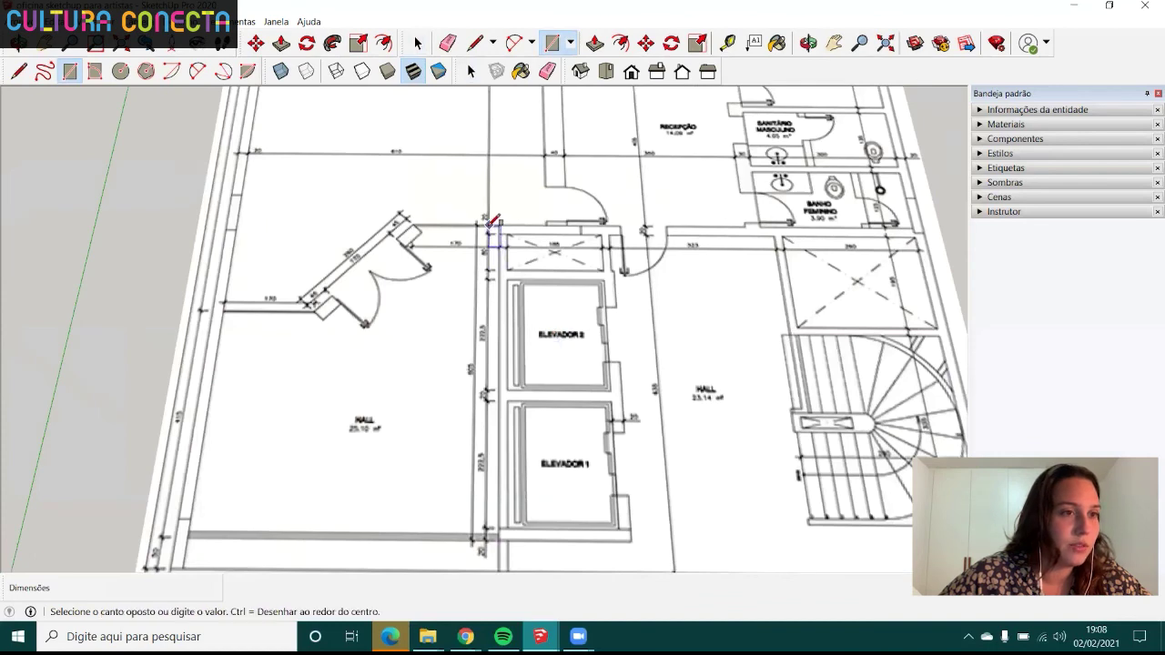
{"action": "left_click", "coordinate": [634, 538]}
{"action": "scroll", "coordinate": [601, 464], "scroll_direction": "down", "scroll_amount": 2}
{"action": "scroll", "coordinate": [585, 418], "scroll_direction": "down", "scroll_amount": 2}
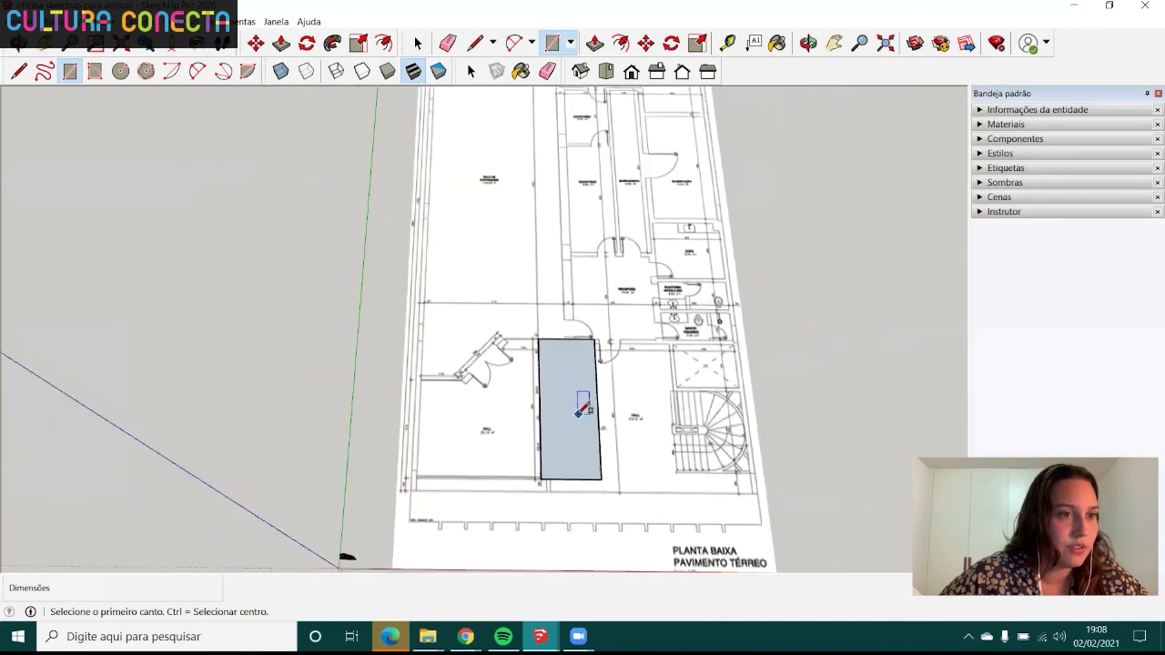
{"action": "scroll", "coordinate": [575, 382], "scroll_direction": "down", "scroll_amount": 2}
{"action": "scroll", "coordinate": [533, 203], "scroll_direction": "up", "scroll_amount": 3}
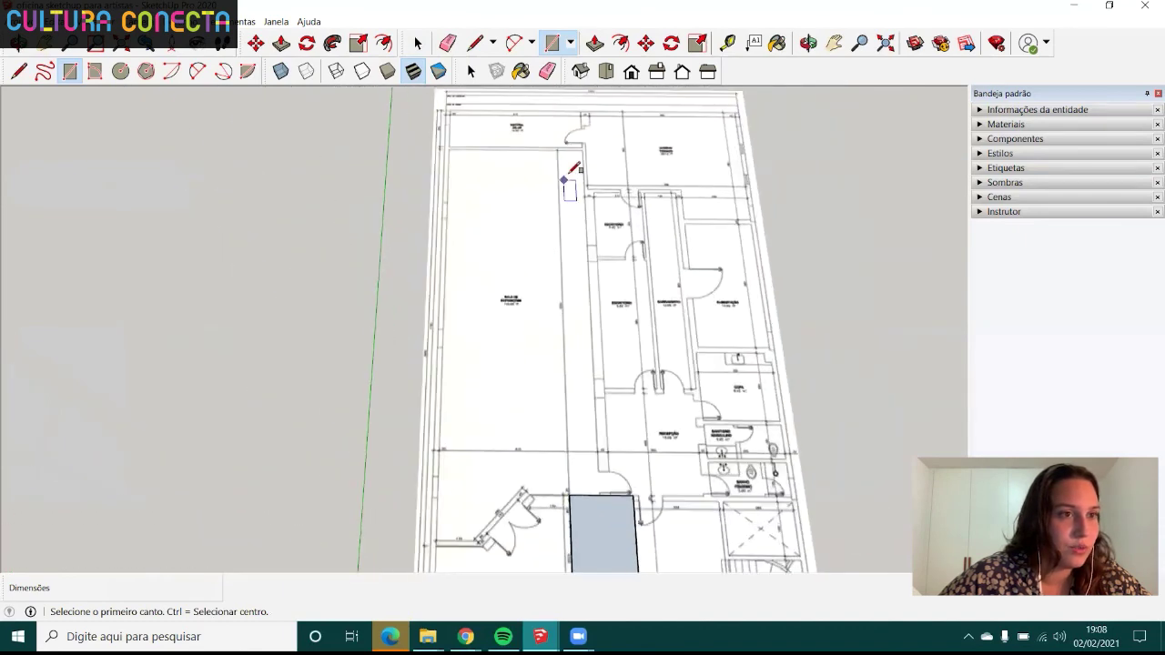
{"action": "scroll", "coordinate": [575, 172], "scroll_direction": "up", "scroll_amount": 2}
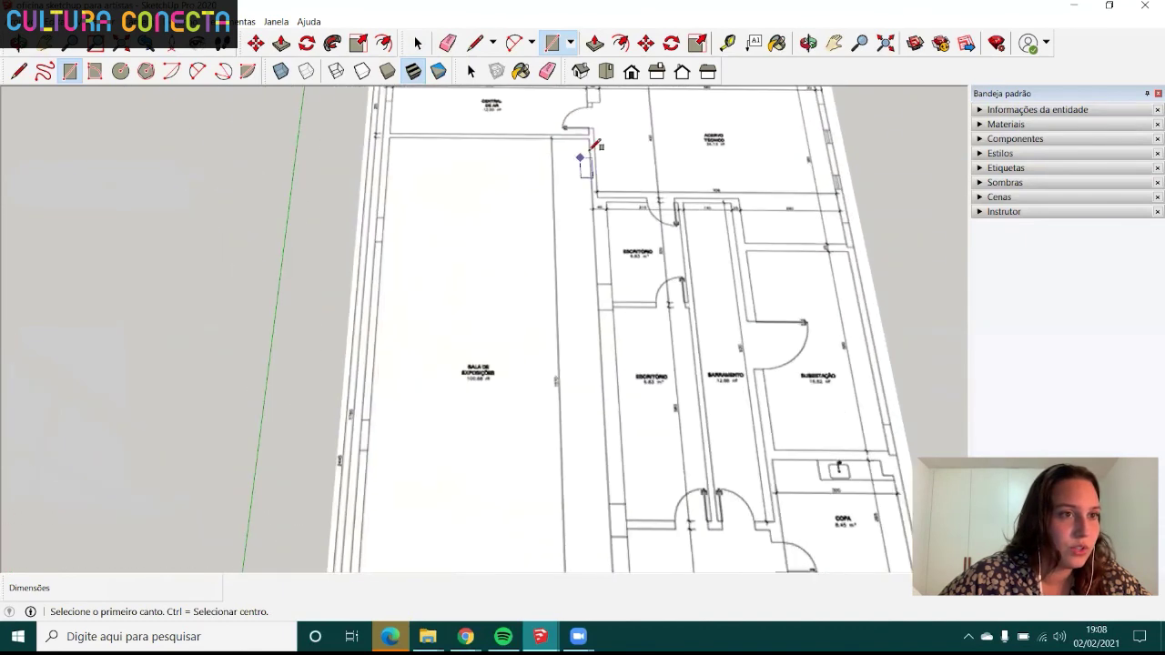
- Draw rectangular faces over the large left room and the lower-left hall
{"action": "left_click", "coordinate": [391, 137]}
{"action": "scroll", "coordinate": [482, 364], "scroll_direction": "down", "scroll_amount": 3}
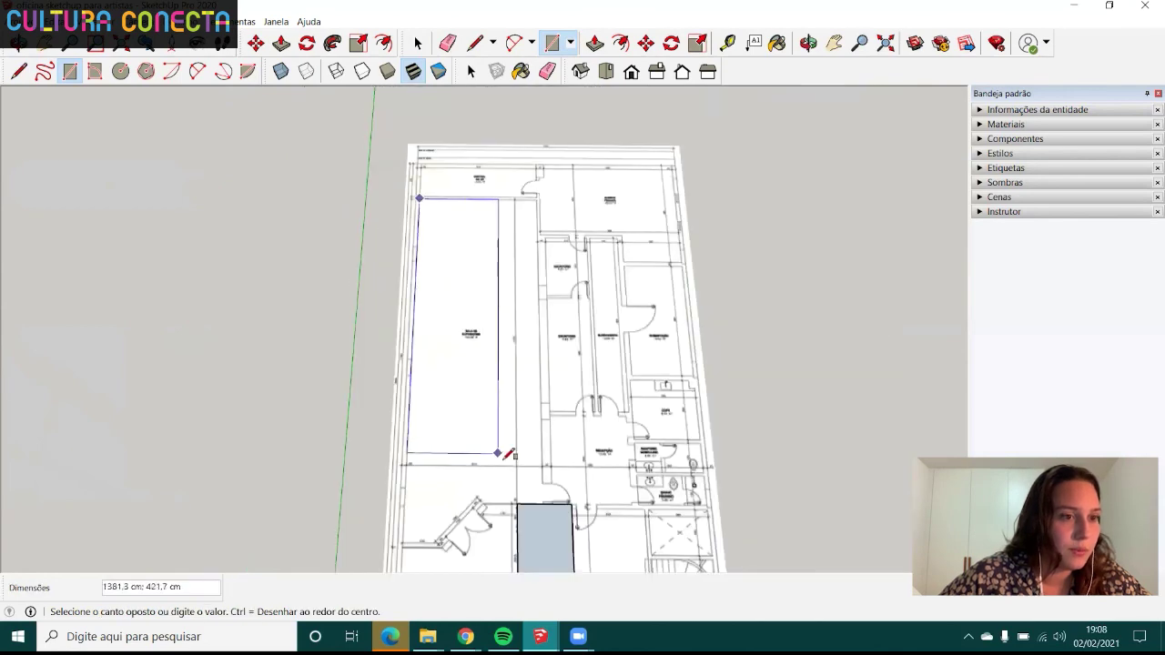
{"action": "scroll", "coordinate": [547, 482], "scroll_direction": "up", "scroll_amount": 3}
{"action": "scroll", "coordinate": [581, 515], "scroll_direction": "up", "scroll_amount": 2}
{"action": "scroll", "coordinate": [580, 515], "scroll_direction": "up", "scroll_amount": 2}
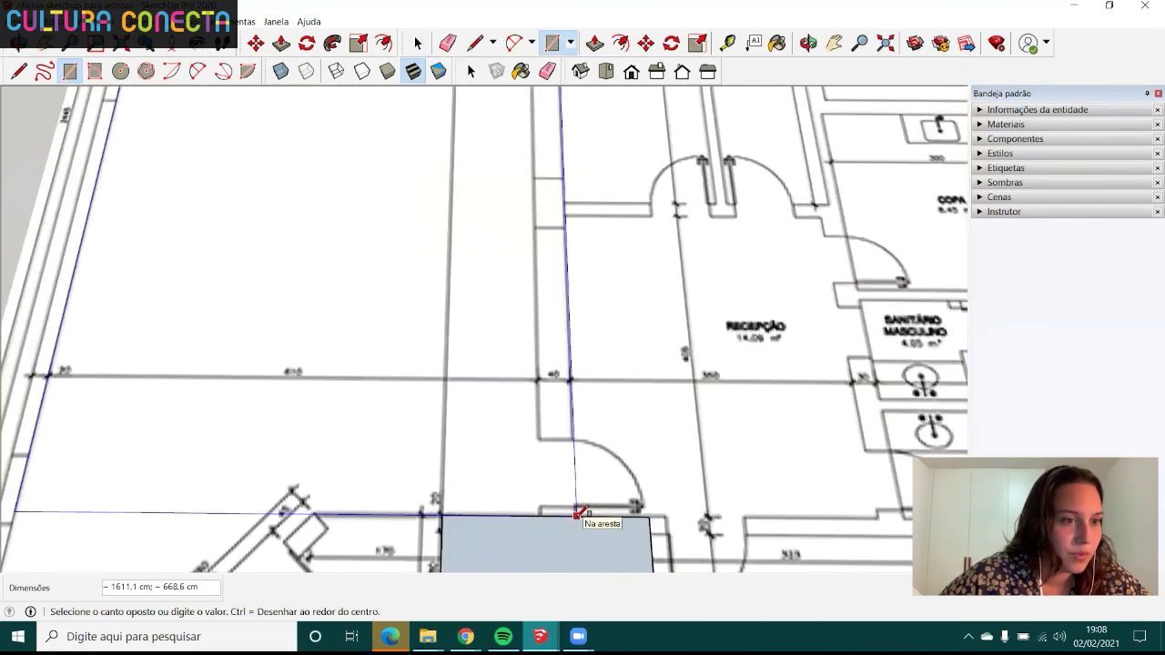
{"action": "left_click", "coordinate": [575, 515]}
{"action": "scroll", "coordinate": [519, 369], "scroll_direction": "down", "scroll_amount": 3}
{"action": "scroll", "coordinate": [512, 364], "scroll_direction": "up", "scroll_amount": 1}
{"action": "scroll", "coordinate": [400, 401], "scroll_direction": "up", "scroll_amount": 2}
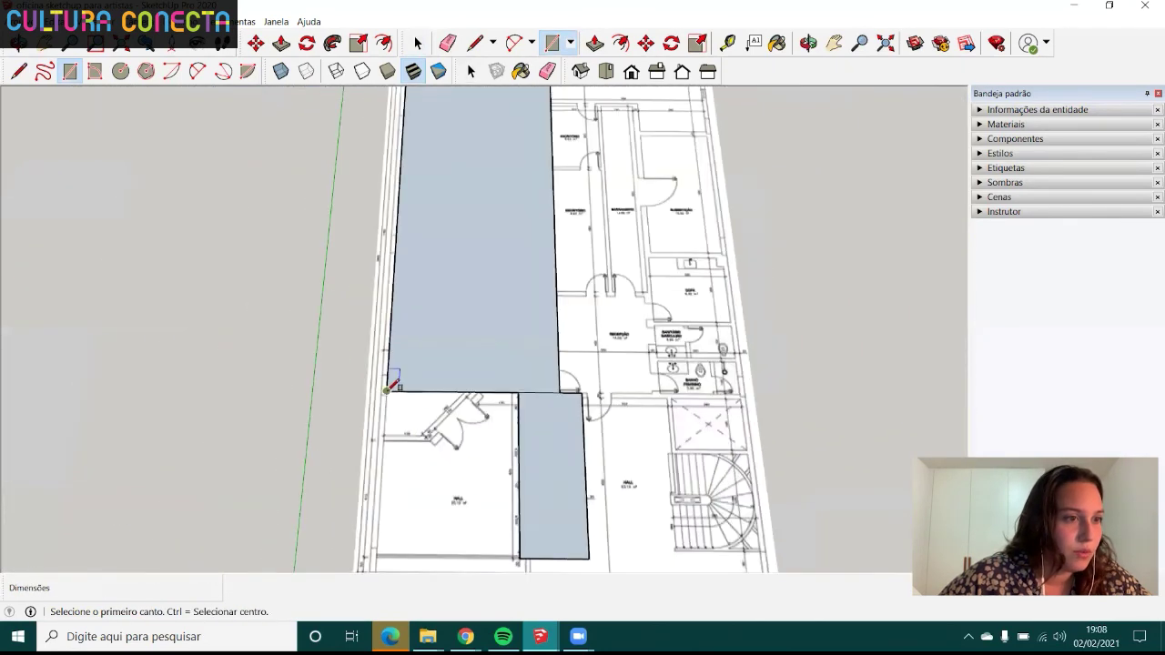
{"action": "left_click", "coordinate": [387, 390]}
{"action": "left_click", "coordinate": [519, 557]}
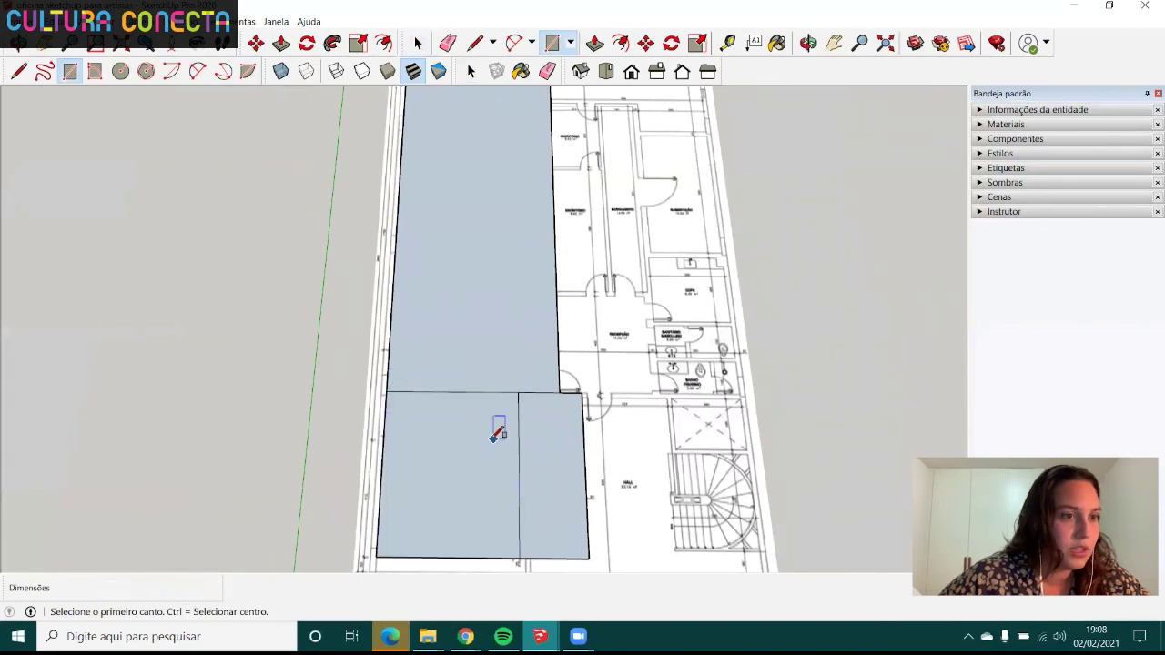
{"action": "scroll", "coordinate": [510, 441], "scroll_direction": "down", "scroll_amount": 3}
{"action": "scroll", "coordinate": [517, 435], "scroll_direction": "up", "scroll_amount": 2}
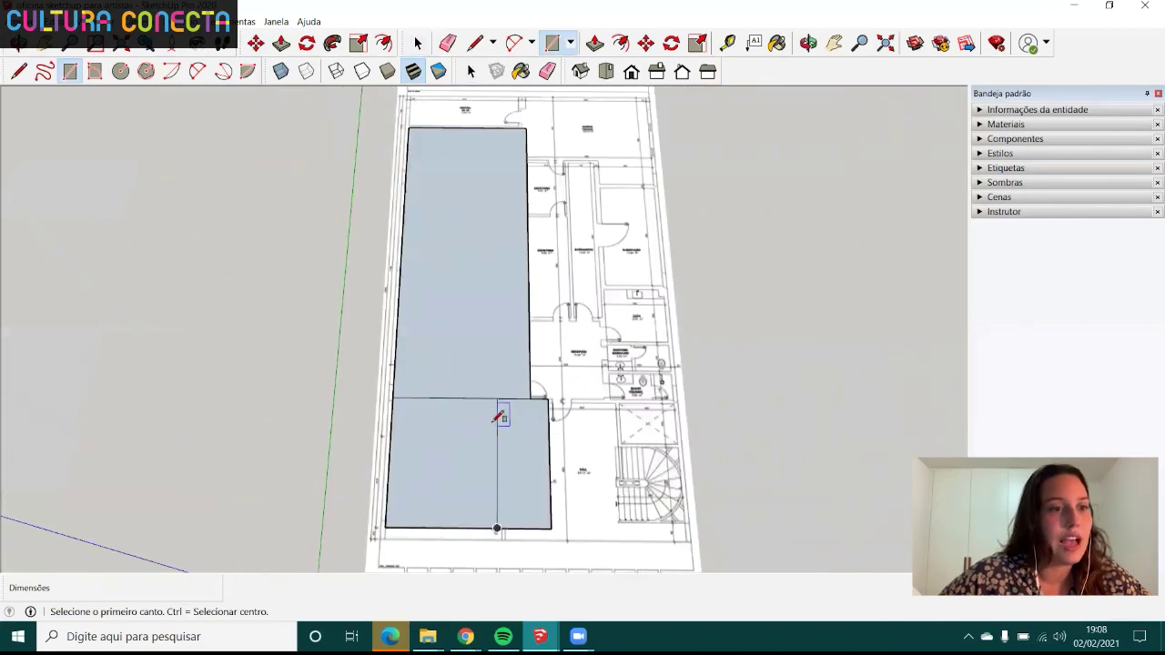
{"action": "key", "text": "e"}
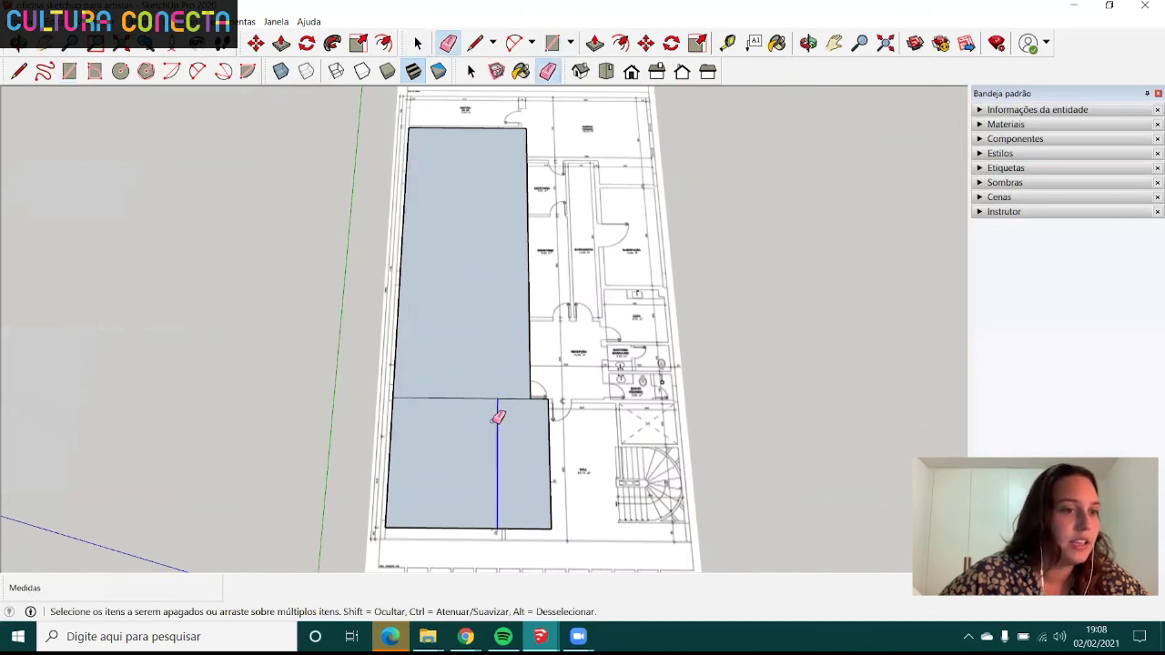
- Erase the two lines dividing the traced rectangles with the Eraser
{"action": "left_click", "coordinate": [497, 411]}
{"action": "left_click", "coordinate": [503, 398]}
{"action": "scroll", "coordinate": [468, 411], "scroll_direction": "down", "scroll_amount": 2}
- Select the merged L-shaped floor face, checking its right edge
{"action": "key", "text": "space"}
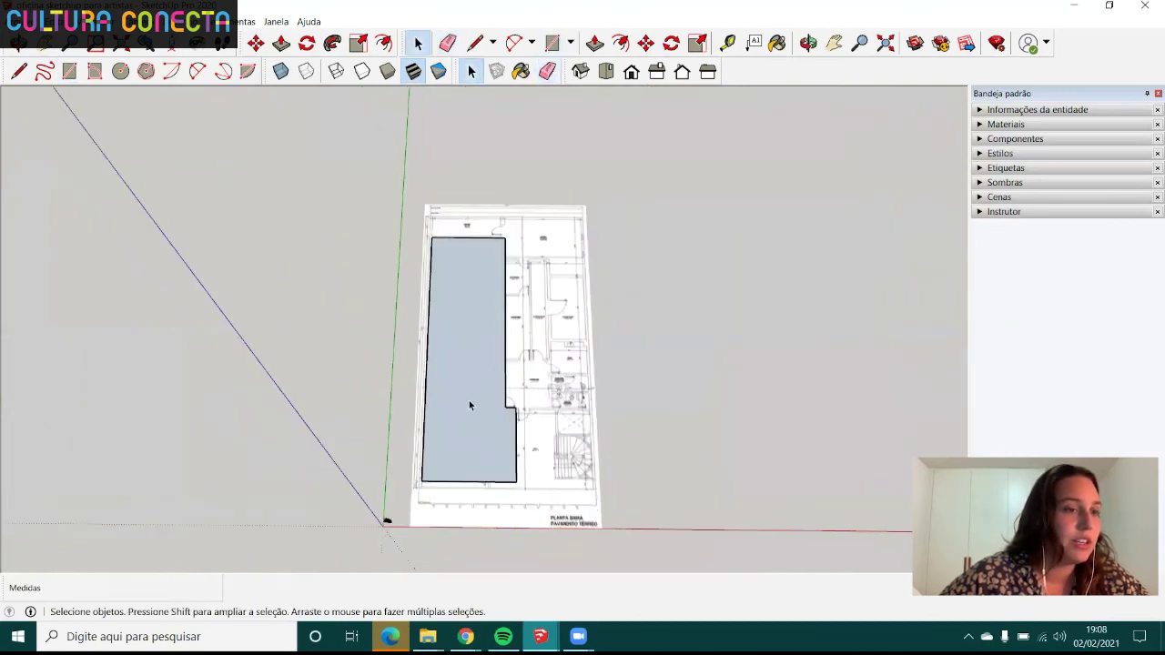
{"action": "scroll", "coordinate": [469, 402], "scroll_direction": "up", "scroll_amount": 2}
{"action": "scroll", "coordinate": [402, 351], "scroll_direction": "down", "scroll_amount": 2}
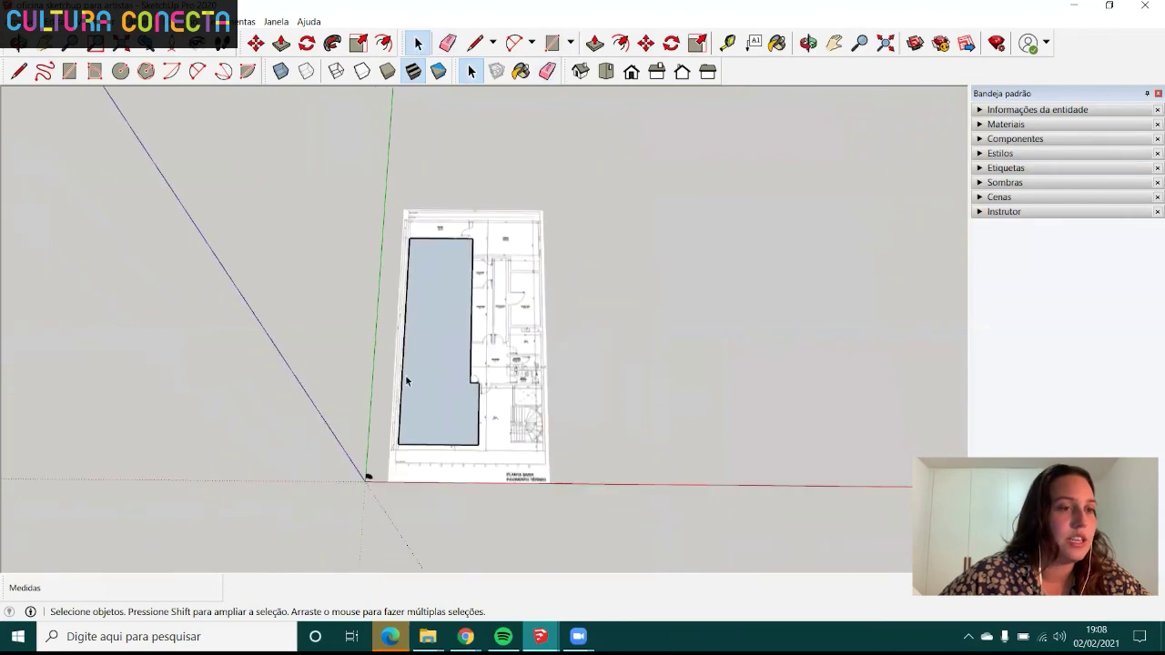
{"action": "scroll", "coordinate": [395, 327], "scroll_direction": "up", "scroll_amount": 1}
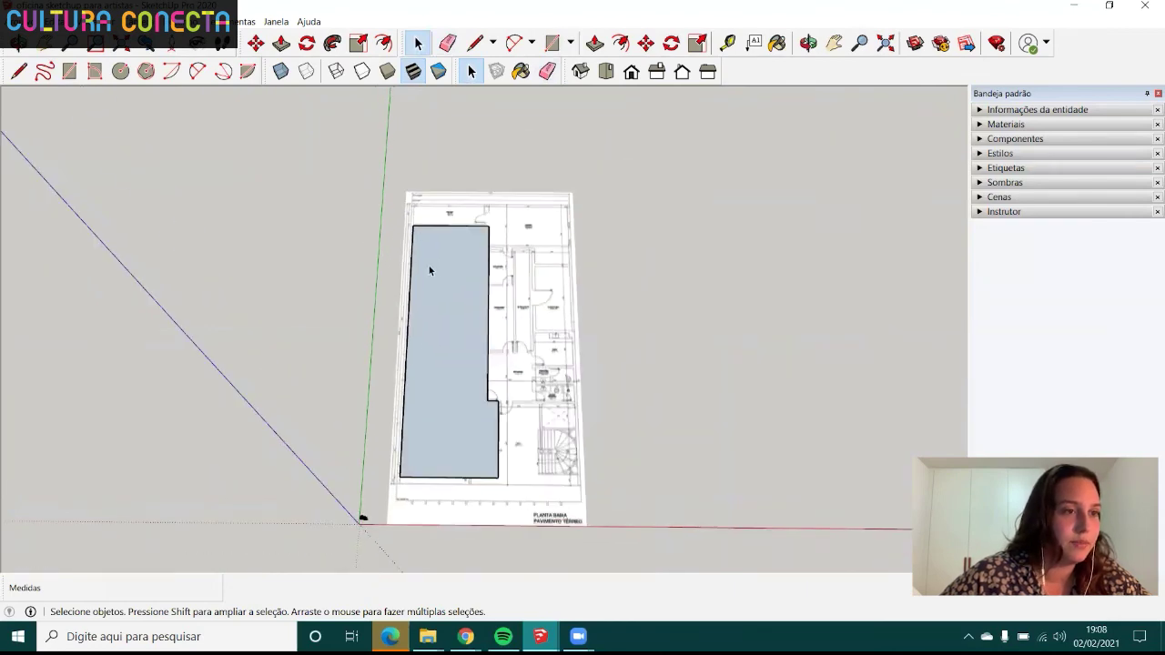
{"action": "scroll", "coordinate": [424, 354], "scroll_direction": "down", "scroll_amount": 2}
{"action": "left_click", "coordinate": [455, 395]}
{"action": "scroll", "coordinate": [474, 341], "scroll_direction": "up", "scroll_amount": 3}
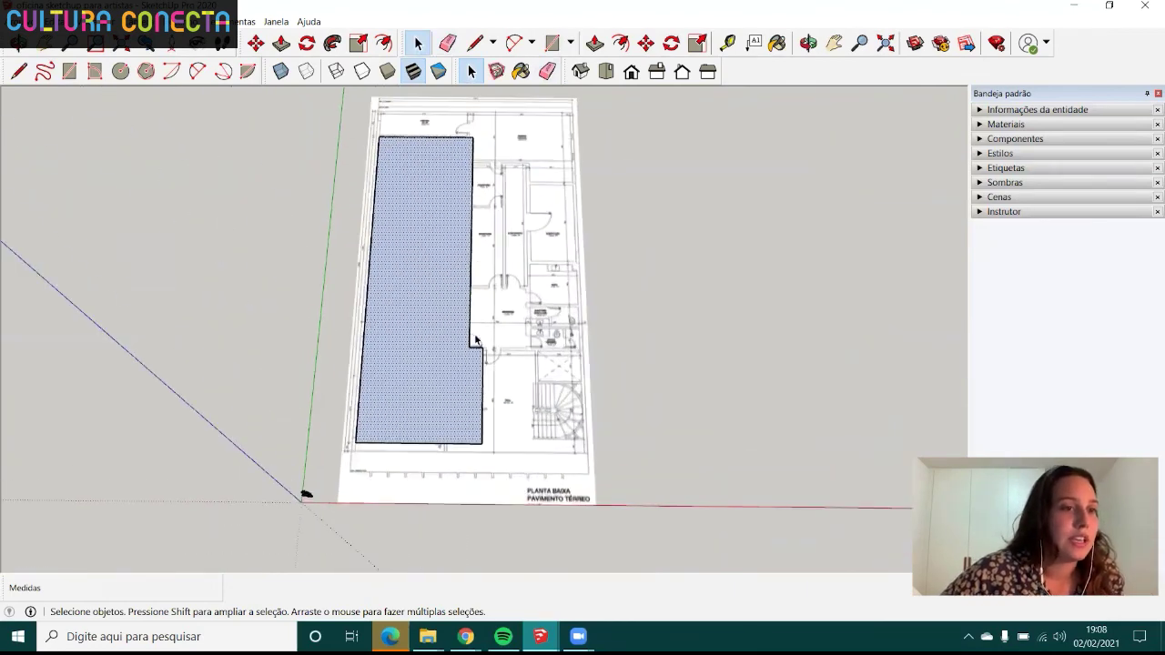
{"action": "left_click", "coordinate": [471, 327]}
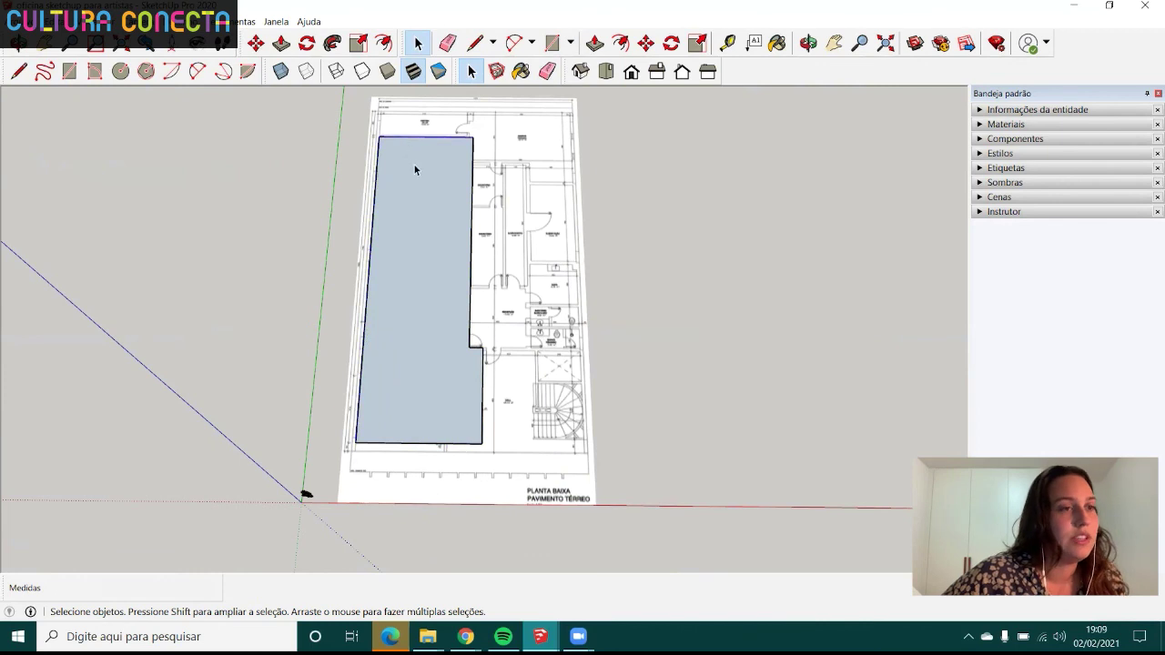
{"action": "left_click", "coordinate": [405, 289]}
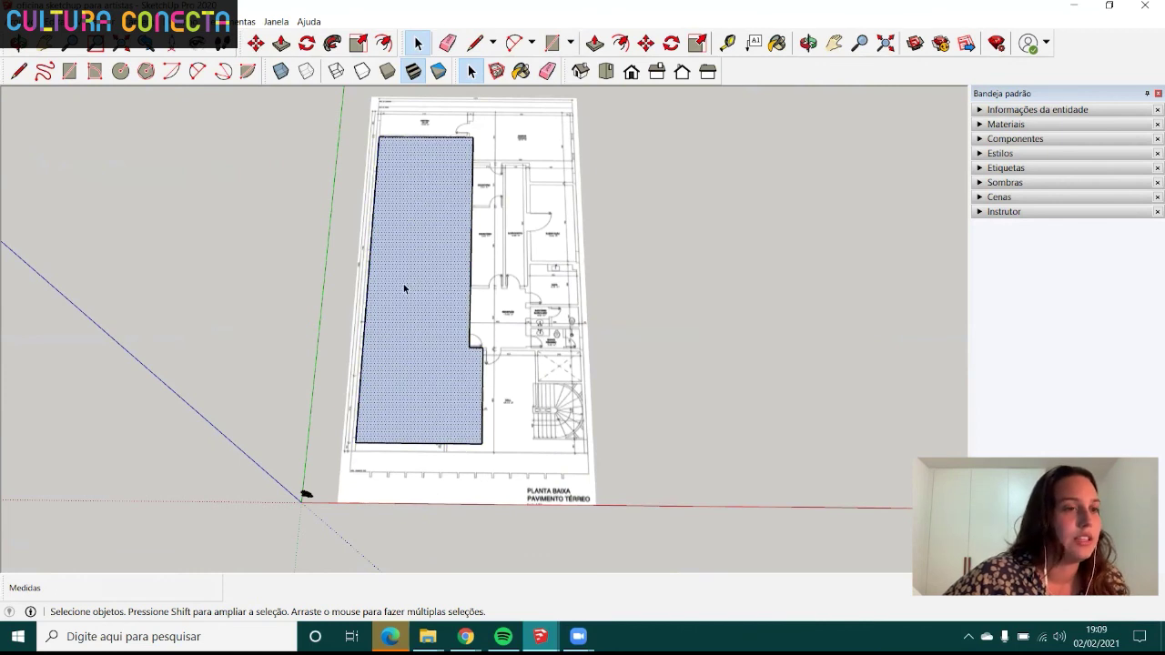
{"action": "scroll", "coordinate": [443, 265], "scroll_direction": "down", "scroll_amount": 3}
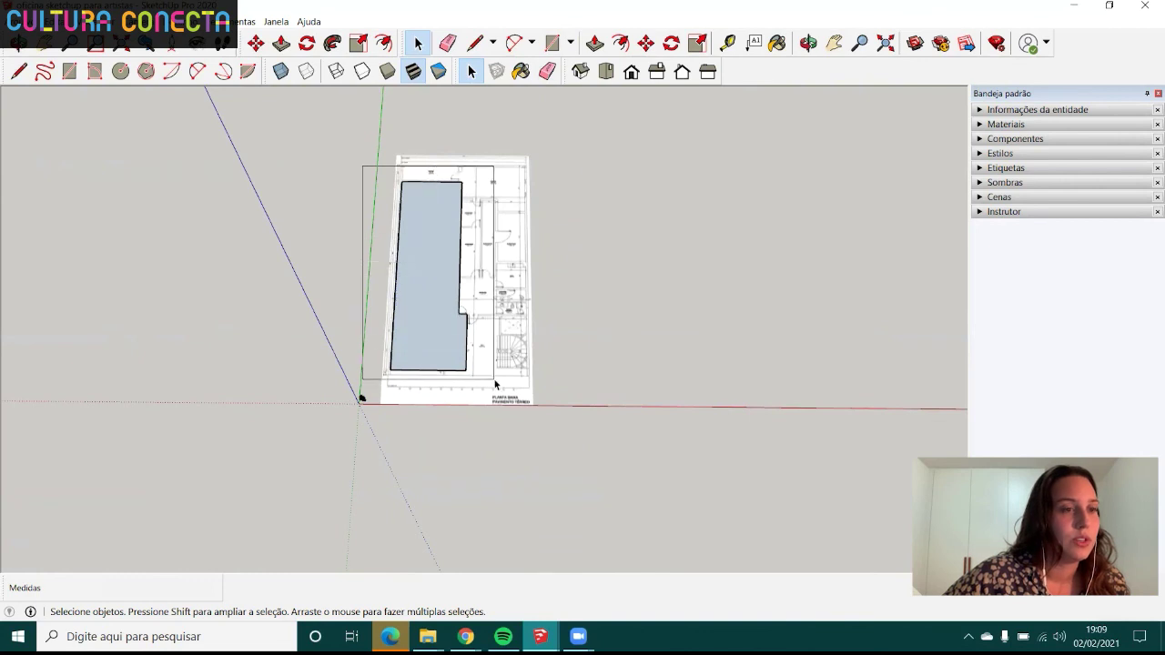
- Make the traced face and its edges into a group
{"action": "left_click_drag", "start_coordinate": [455, 313], "coordinate": [496, 384]}
{"action": "right_click", "coordinate": [442, 296]}
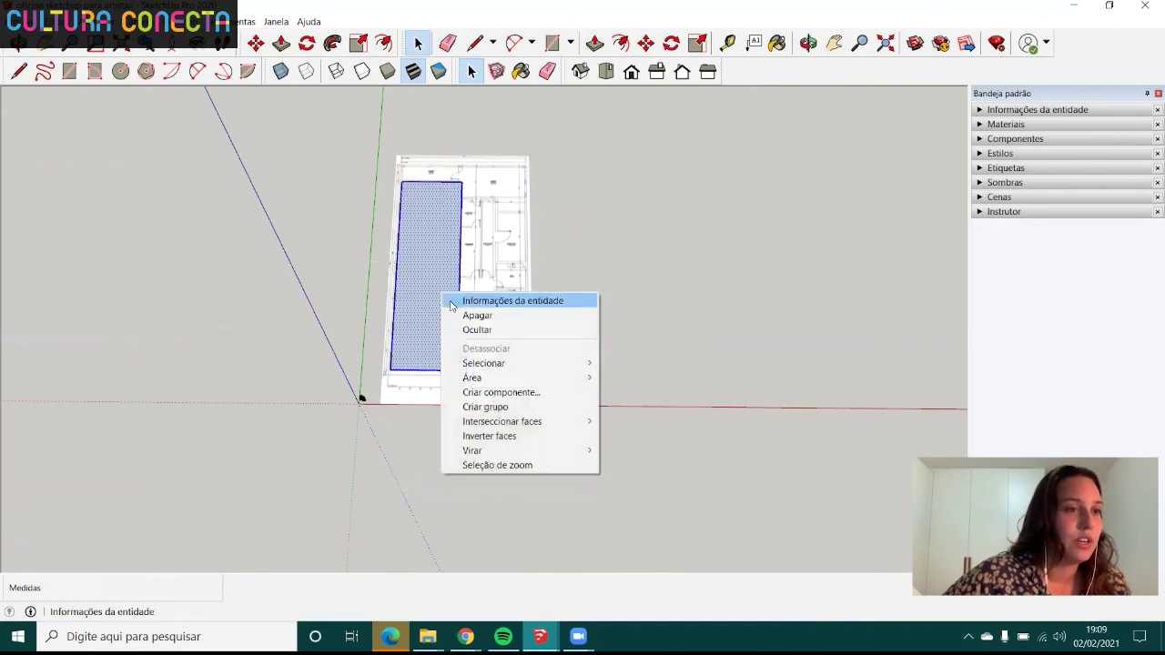
{"action": "left_click", "coordinate": [482, 408]}
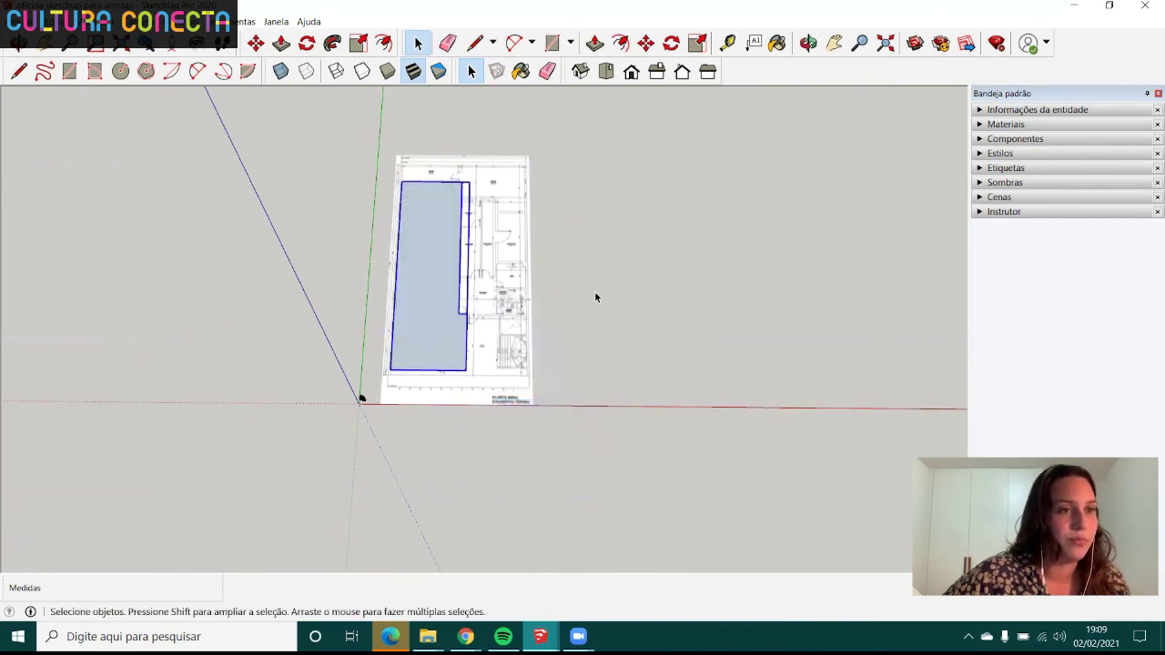
- Hide the traced blue group with Ocultar so the plan image shows
{"action": "scroll", "coordinate": [439, 339], "scroll_direction": "up", "scroll_amount": 2}
{"action": "scroll", "coordinate": [441, 339], "scroll_direction": "up", "scroll_amount": 1}
{"action": "scroll", "coordinate": [441, 337], "scroll_direction": "down", "scroll_amount": 3}
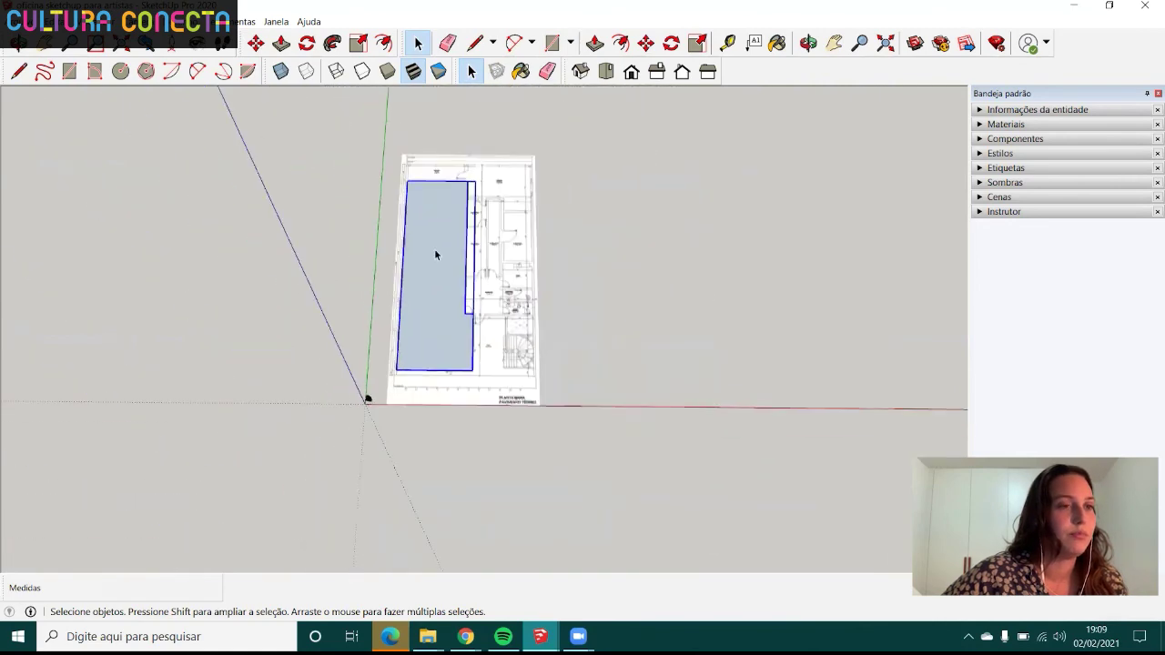
{"action": "scroll", "coordinate": [436, 255], "scroll_direction": "up", "scroll_amount": 3}
{"action": "scroll", "coordinate": [427, 188], "scroll_direction": "down", "scroll_amount": 1}
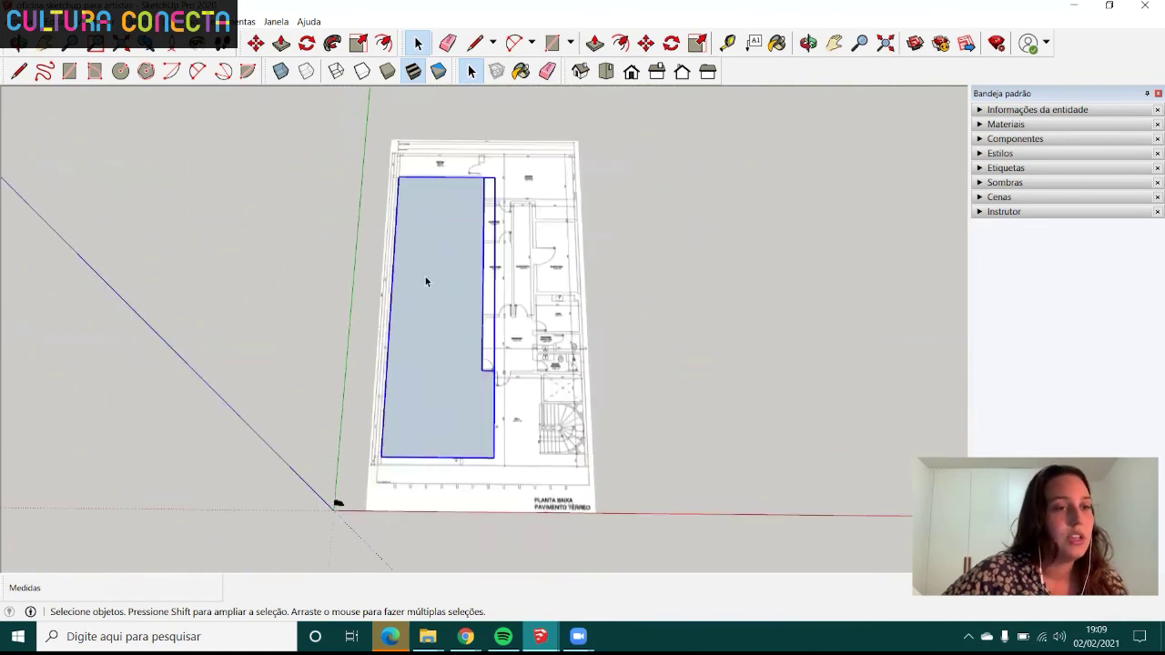
{"action": "scroll", "coordinate": [426, 273], "scroll_direction": "up", "scroll_amount": 2}
{"action": "scroll", "coordinate": [405, 246], "scroll_direction": "down", "scroll_amount": 2}
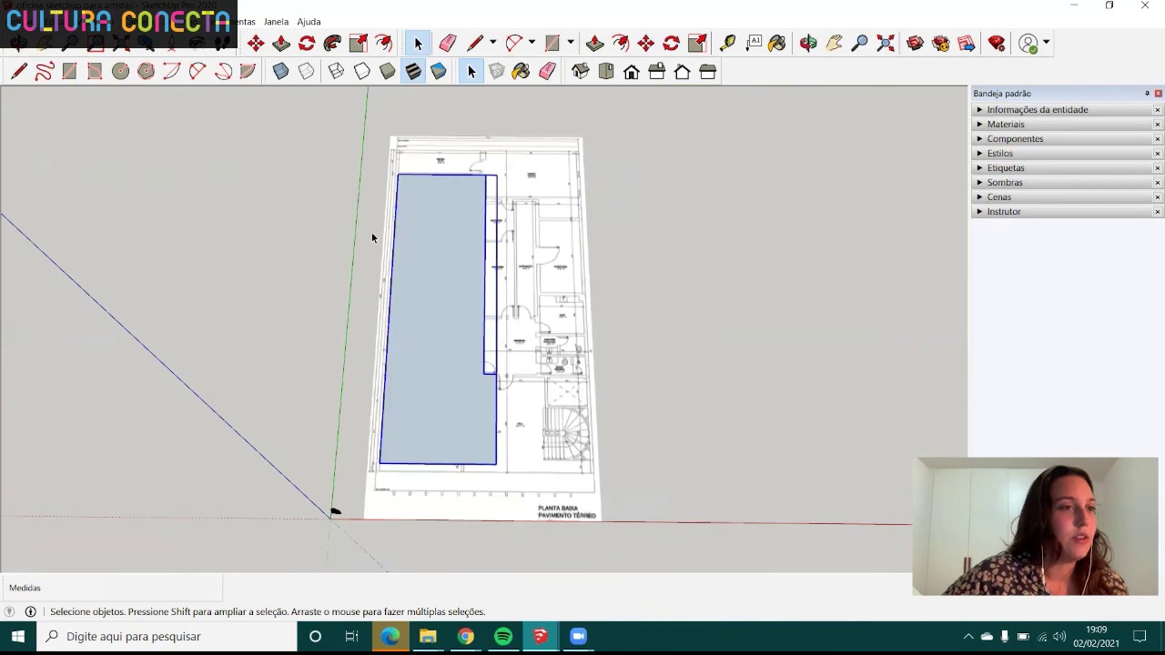
{"action": "right_click", "coordinate": [437, 248]}
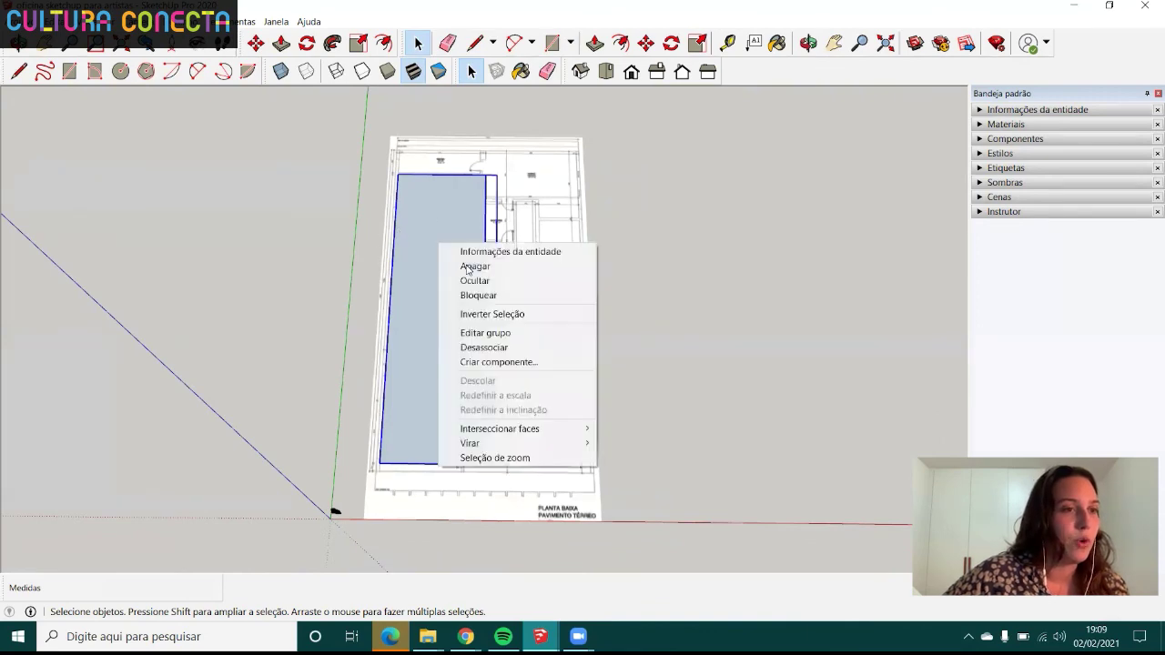
{"action": "left_click", "coordinate": [471, 280]}
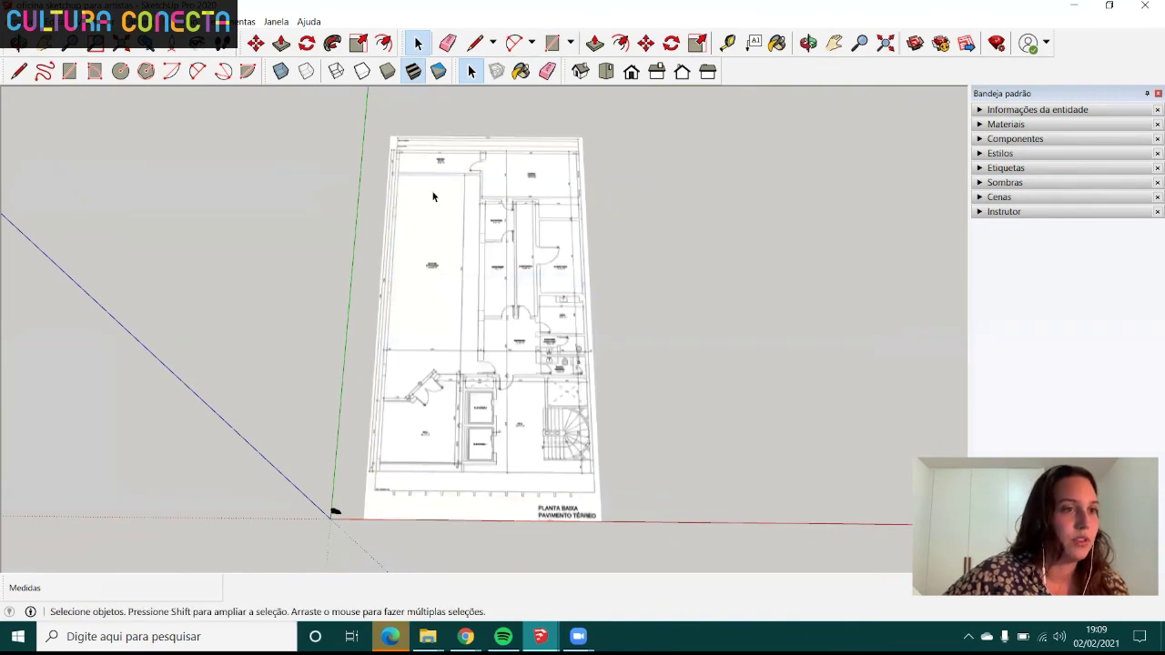
{"action": "scroll", "coordinate": [434, 197], "scroll_direction": "up", "scroll_amount": 3}
- Trace the exhibition hall's top wall as a thin rectangular face
{"action": "scroll", "coordinate": [447, 174], "scroll_direction": "up", "scroll_amount": 2}
{"action": "middle_click_drag", "start_coordinate": [428, 182], "coordinate": [381, 197]}
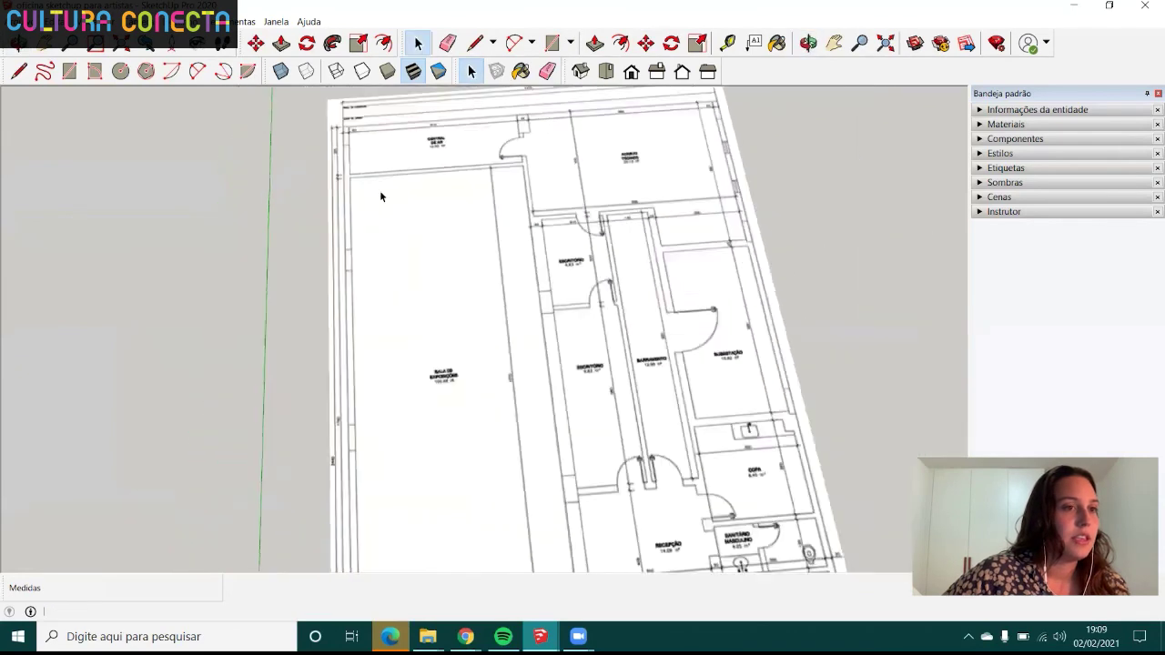
{"action": "scroll", "coordinate": [379, 191], "scroll_direction": "down", "scroll_amount": 3}
{"action": "middle_click_drag", "start_coordinate": [476, 301], "coordinate": [438, 318]}
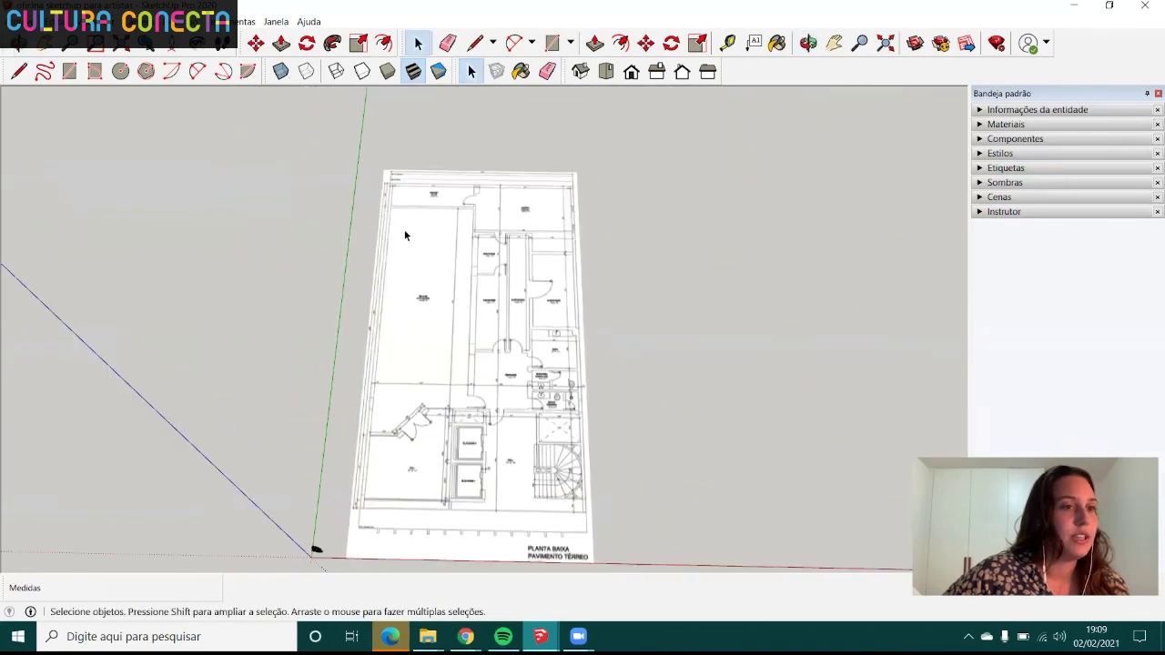
{"action": "scroll", "coordinate": [404, 229], "scroll_direction": "up", "scroll_amount": 2}
{"action": "scroll", "coordinate": [437, 272], "scroll_direction": "down", "scroll_amount": 3}
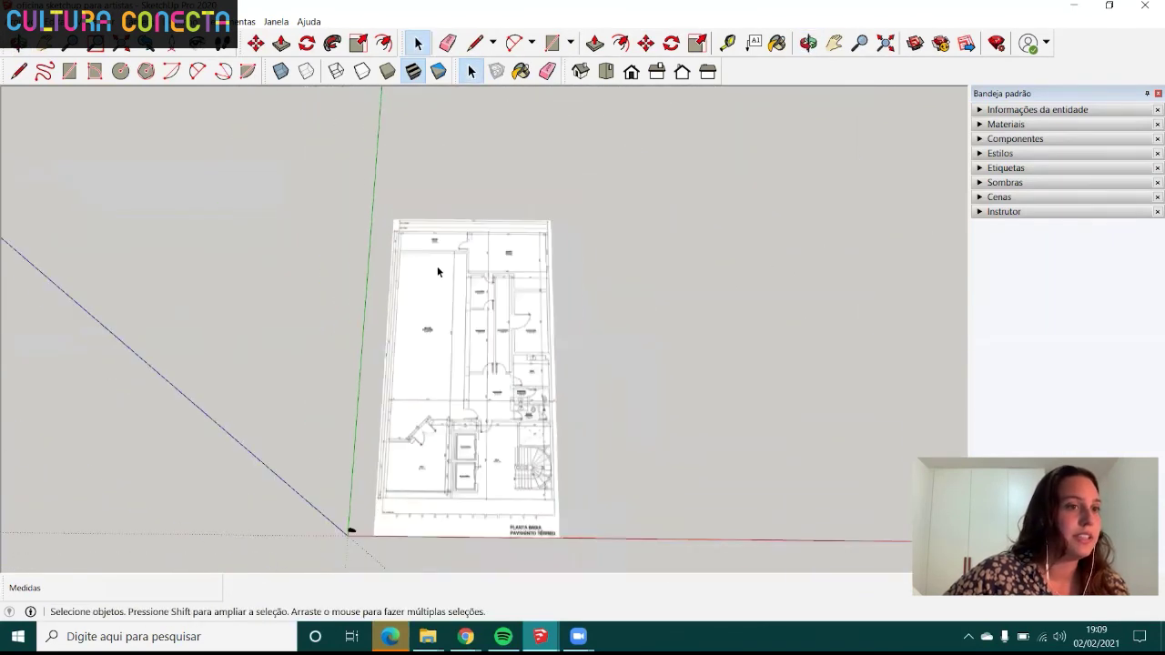
{"action": "middle_click_drag", "start_coordinate": [437, 271], "coordinate": [442, 326]}
{"action": "scroll", "coordinate": [425, 306], "scroll_direction": "up", "scroll_amount": 2}
{"action": "scroll", "coordinate": [424, 306], "scroll_direction": "down", "scroll_amount": 2}
{"action": "scroll", "coordinate": [431, 283], "scroll_direction": "down", "scroll_amount": 1}
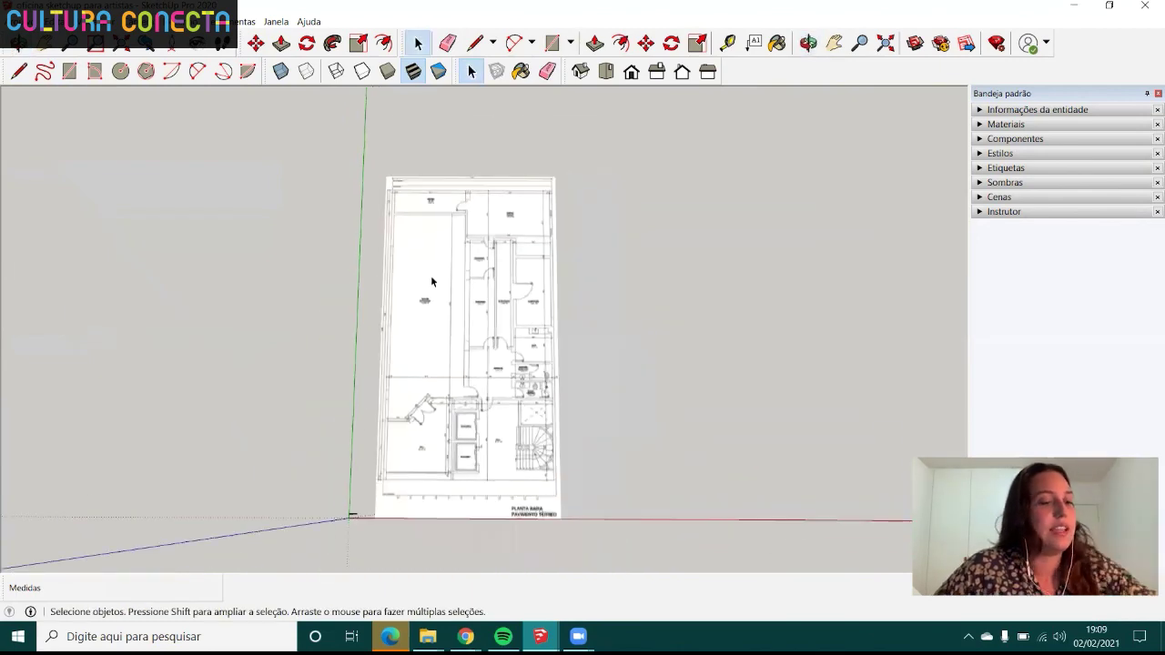
{"action": "key", "text": "r"}
{"action": "scroll", "coordinate": [416, 229], "scroll_direction": "up", "scroll_amount": 2}
{"action": "scroll", "coordinate": [333, 168], "scroll_direction": "up", "scroll_amount": 2}
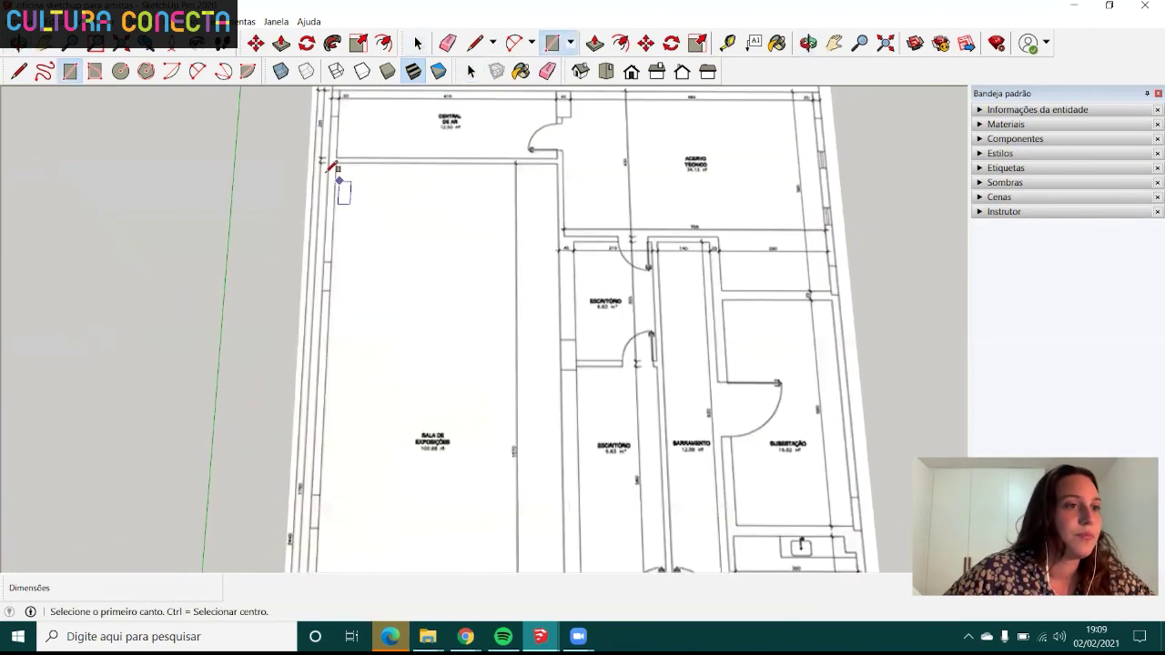
{"action": "scroll", "coordinate": [339, 180], "scroll_direction": "up", "scroll_amount": 2}
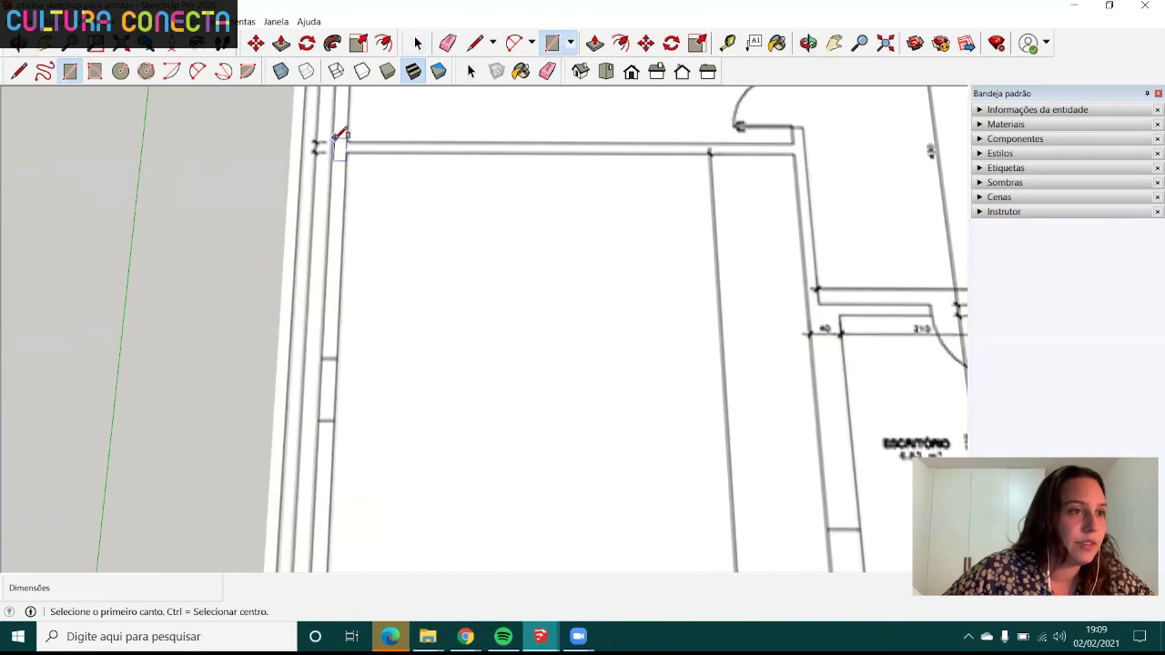
{"action": "left_click", "coordinate": [347, 142]}
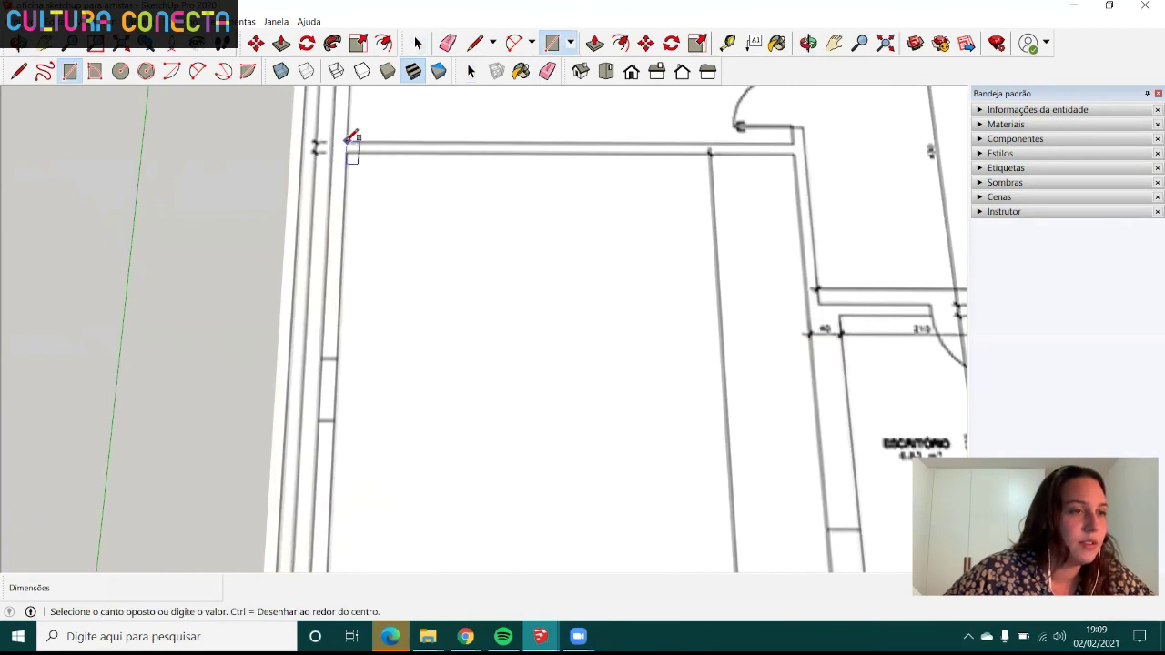
{"action": "left_click", "coordinate": [799, 151]}
- Trace the inner vertical wall from the top wall down to the door
{"action": "left_click", "coordinate": [801, 146]}
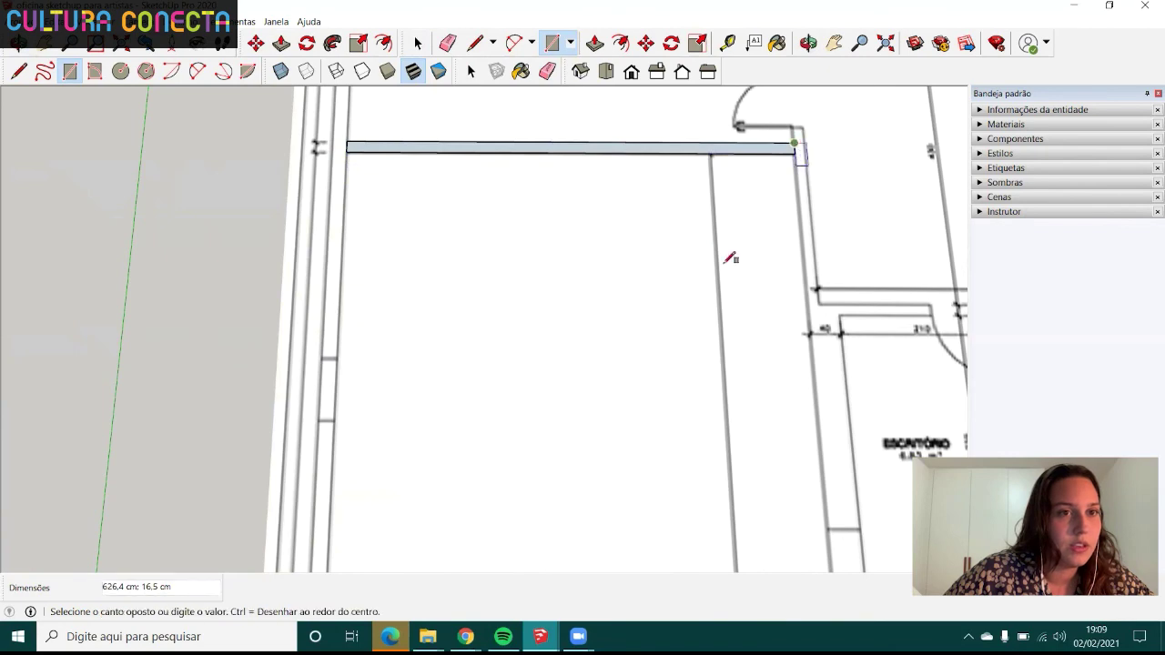
{"action": "scroll", "coordinate": [724, 238], "scroll_direction": "down", "scroll_amount": 3}
{"action": "scroll", "coordinate": [711, 224], "scroll_direction": "down", "scroll_amount": 2}
{"action": "scroll", "coordinate": [715, 222], "scroll_direction": "down", "scroll_amount": 1}
{"action": "scroll", "coordinate": [748, 428], "scroll_direction": "up", "scroll_amount": 2}
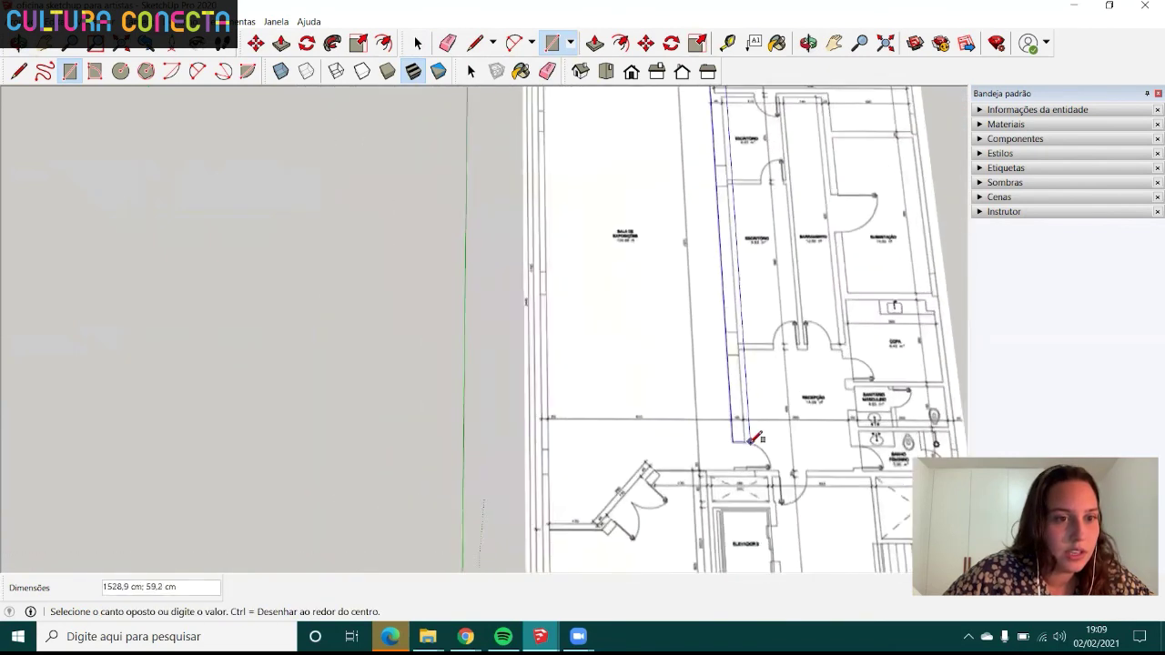
{"action": "scroll", "coordinate": [751, 437], "scroll_direction": "up", "scroll_amount": 2}
{"action": "scroll", "coordinate": [743, 442], "scroll_direction": "up", "scroll_amount": 2}
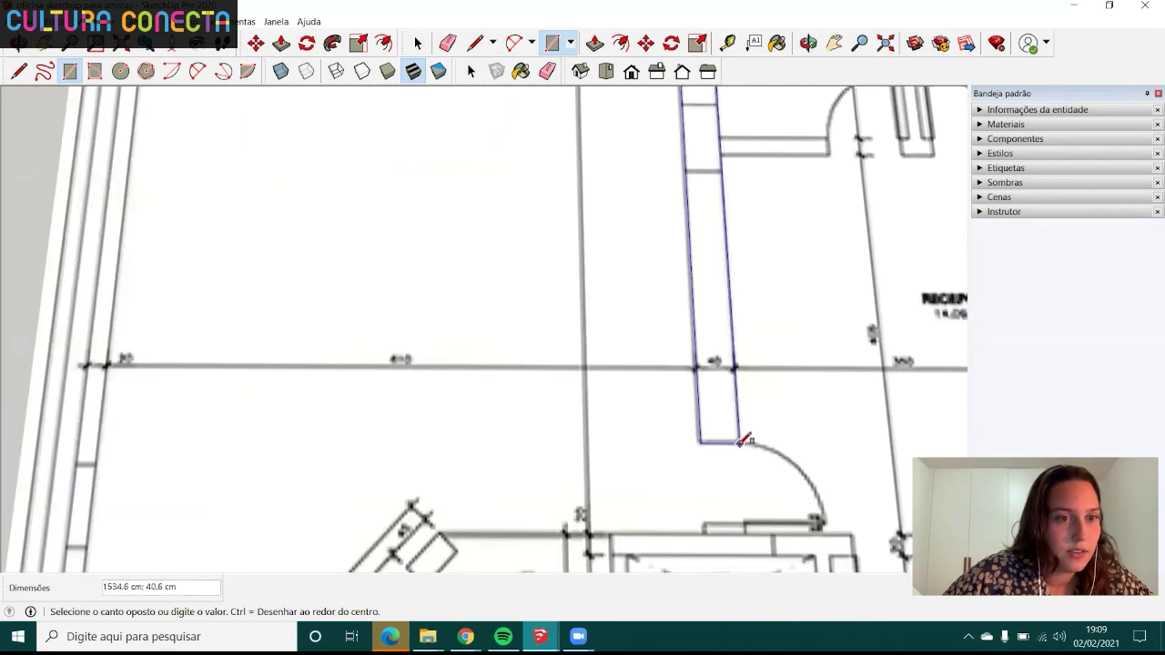
{"action": "left_click", "coordinate": [743, 440]}
{"action": "scroll", "coordinate": [592, 392], "scroll_direction": "down", "scroll_amount": 3}
{"action": "scroll", "coordinate": [632, 433], "scroll_direction": "up", "scroll_amount": 4}
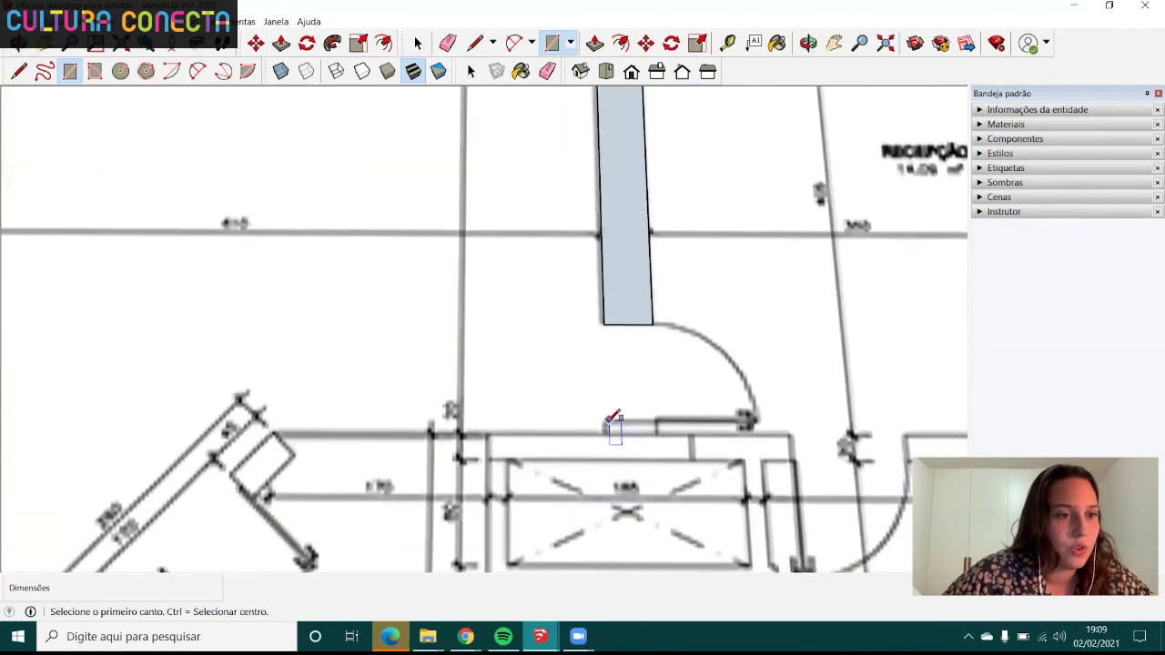
- Add a small rectangular face for the wall piece beside the door
{"action": "left_click", "coordinate": [605, 422]}
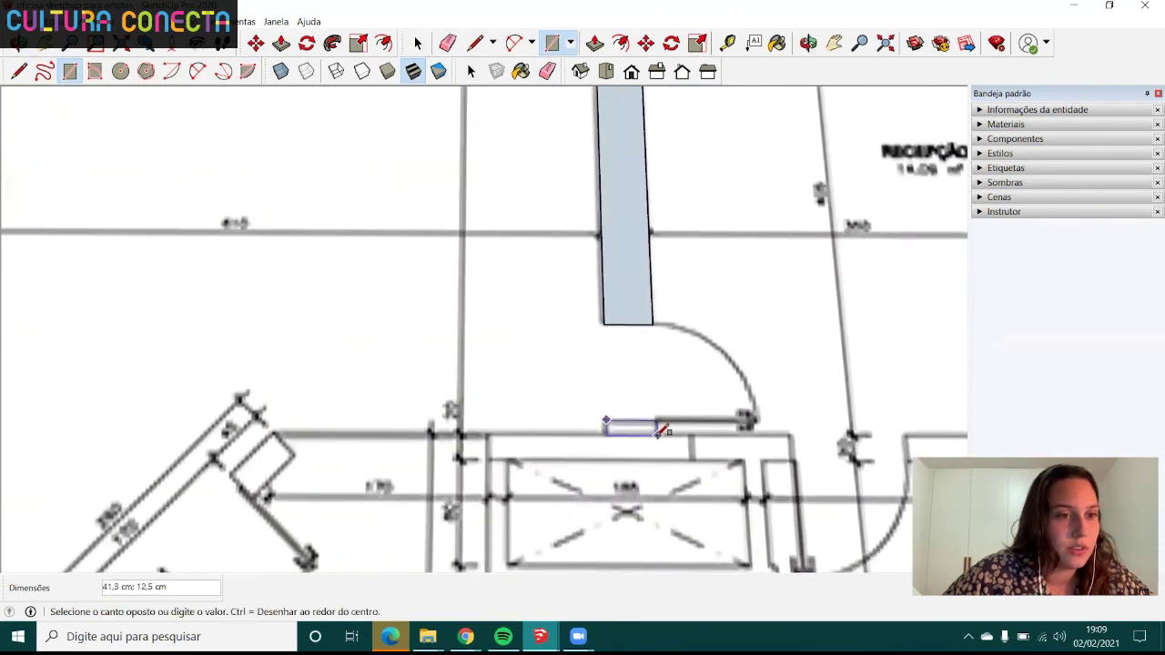
{"action": "left_click", "coordinate": [657, 434]}
{"action": "scroll", "coordinate": [692, 437], "scroll_direction": "down", "scroll_amount": 3}
{"action": "scroll", "coordinate": [701, 382], "scroll_direction": "down", "scroll_amount": 3}
- Trace the long left outer wall as a rectangle from the top-left corner down
{"action": "scroll", "coordinate": [674, 300], "scroll_direction": "down", "scroll_amount": 3}
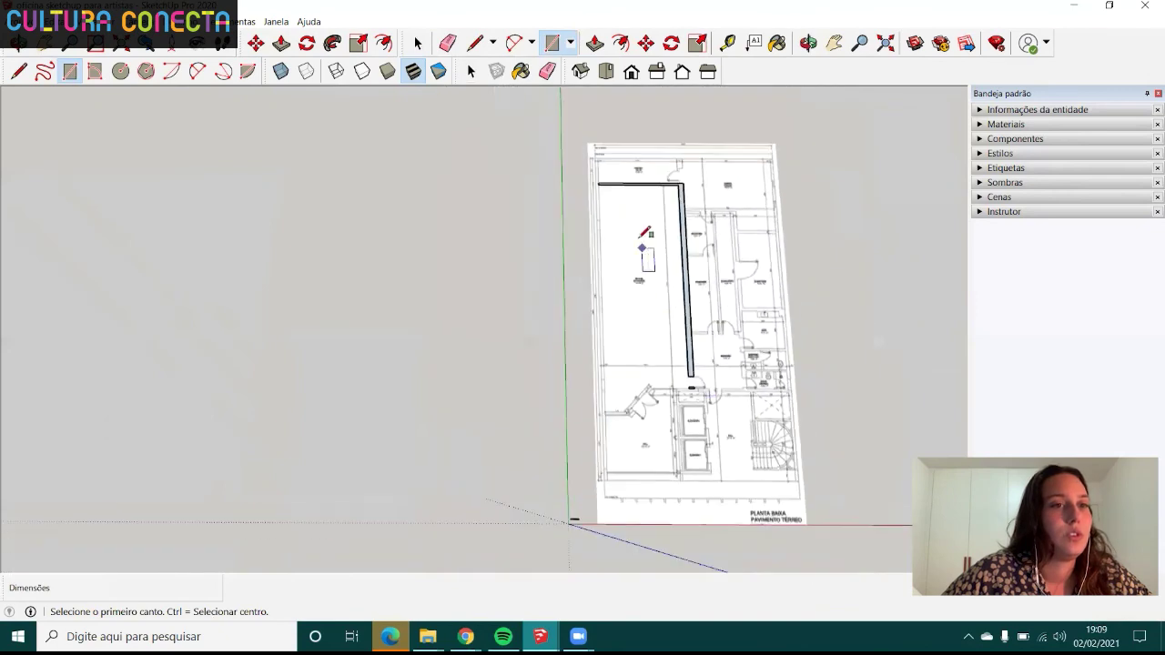
{"action": "scroll", "coordinate": [582, 140], "scroll_direction": "up", "scroll_amount": 3}
{"action": "scroll", "coordinate": [577, 130], "scroll_direction": "up", "scroll_amount": 3}
{"action": "scroll", "coordinate": [556, 127], "scroll_direction": "up", "scroll_amount": 2}
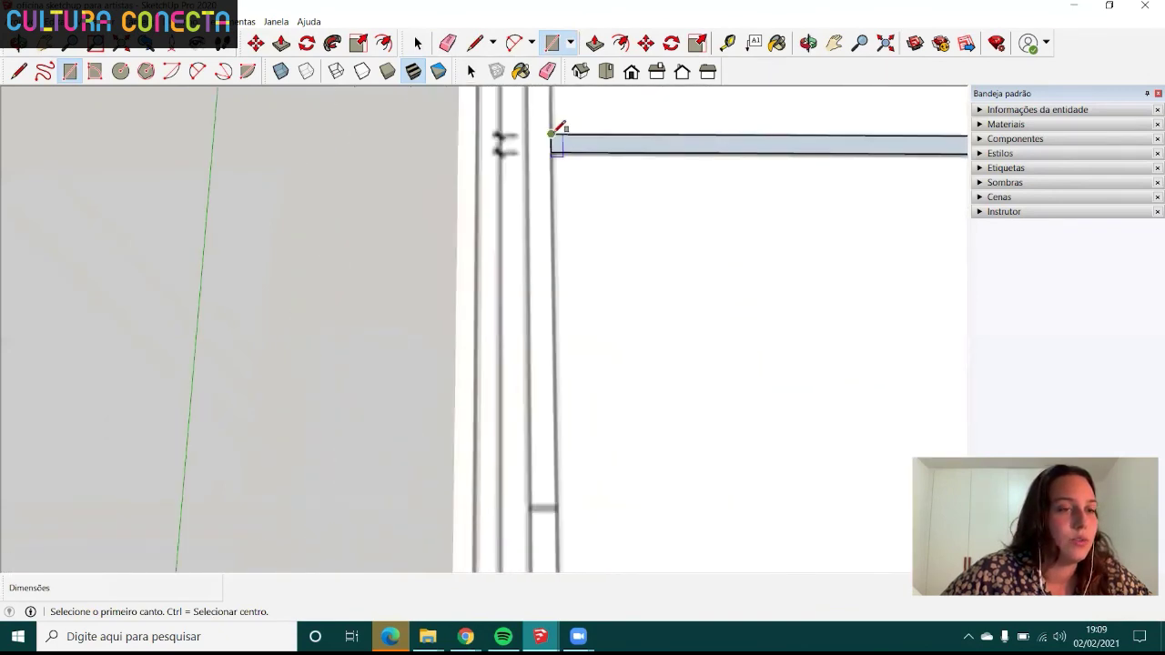
{"action": "left_click", "coordinate": [552, 133]}
{"action": "scroll", "coordinate": [546, 228], "scroll_direction": "down", "scroll_amount": 1}
{"action": "scroll", "coordinate": [548, 173], "scroll_direction": "up", "scroll_amount": 2}
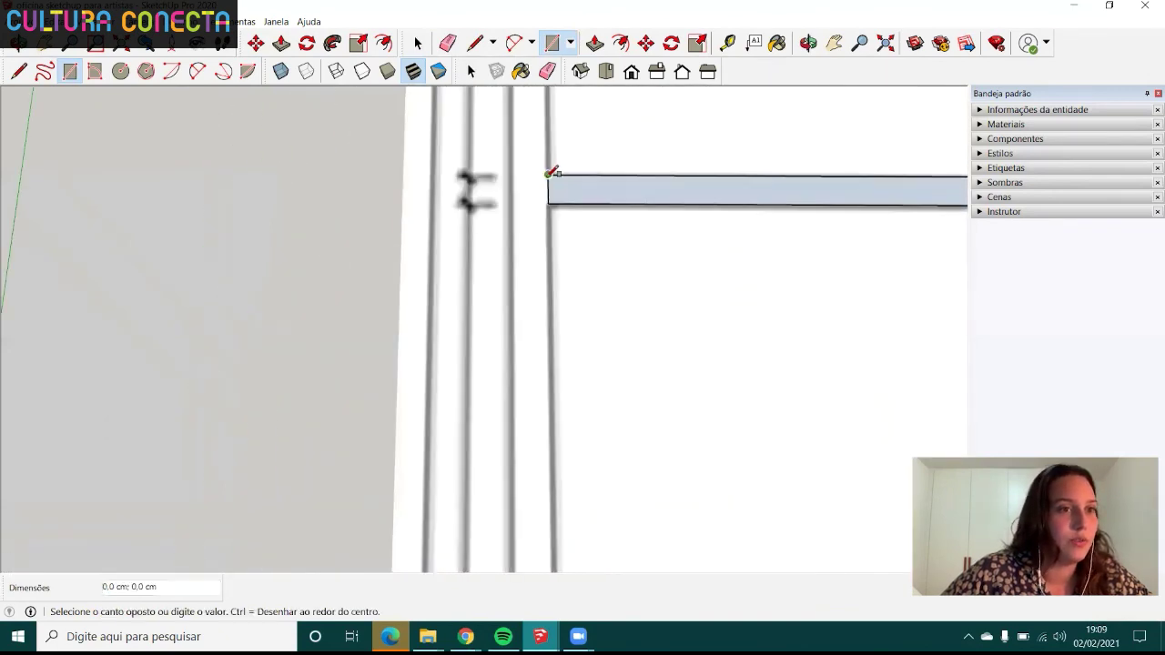
{"action": "scroll", "coordinate": [532, 328], "scroll_direction": "down", "scroll_amount": 2}
{"action": "scroll", "coordinate": [533, 301], "scroll_direction": "down", "scroll_amount": 2}
{"action": "scroll", "coordinate": [546, 365], "scroll_direction": "down", "scroll_amount": 1}
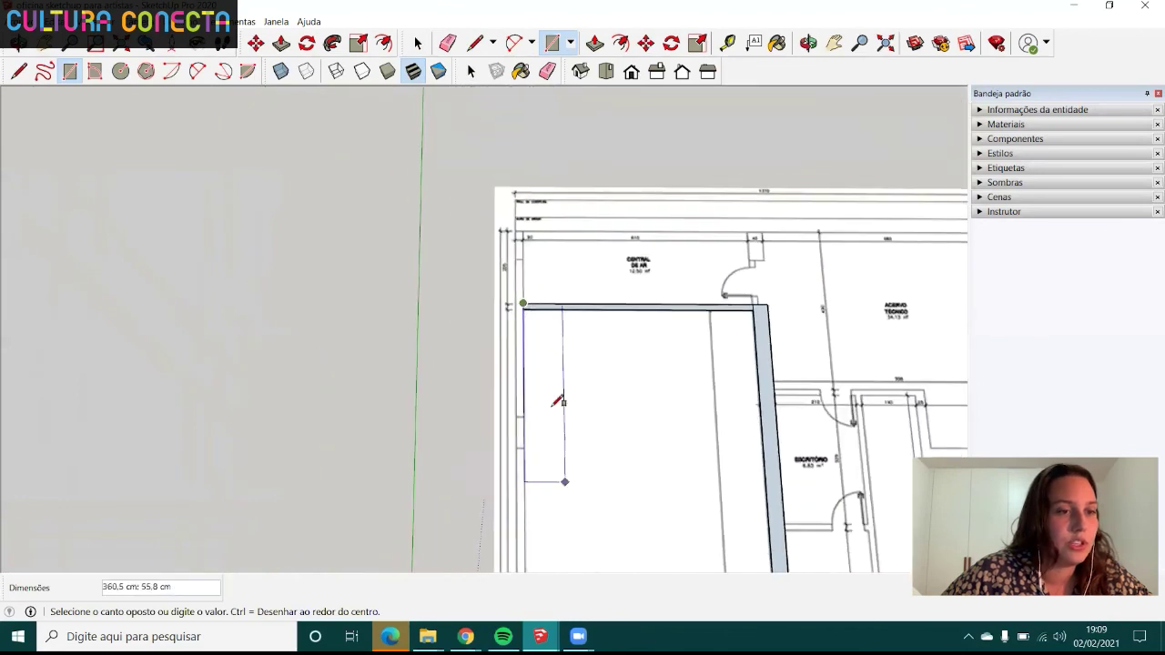
{"action": "scroll", "coordinate": [551, 364], "scroll_direction": "down", "scroll_amount": 2}
{"action": "scroll", "coordinate": [548, 437], "scroll_direction": "down", "scroll_amount": 2}
{"action": "scroll", "coordinate": [544, 469], "scroll_direction": "up", "scroll_amount": 2}
{"action": "scroll", "coordinate": [555, 492], "scroll_direction": "up", "scroll_amount": 2}
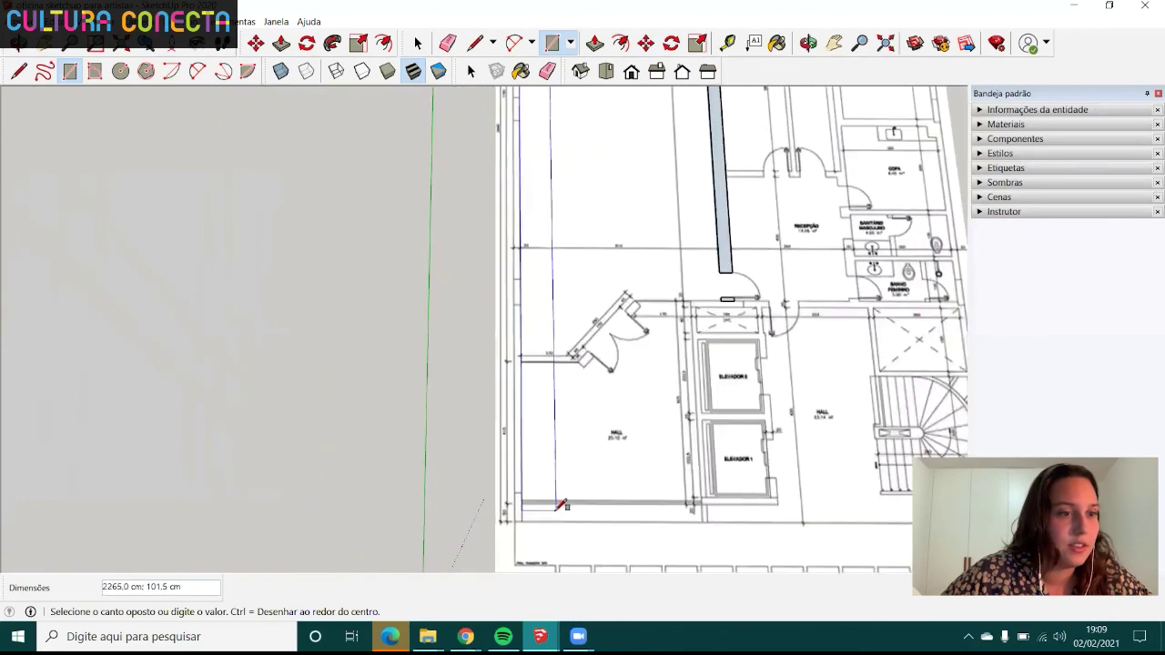
{"action": "scroll", "coordinate": [551, 509], "scroll_direction": "up", "scroll_amount": 2}
{"action": "scroll", "coordinate": [518, 520], "scroll_direction": "up", "scroll_amount": 2}
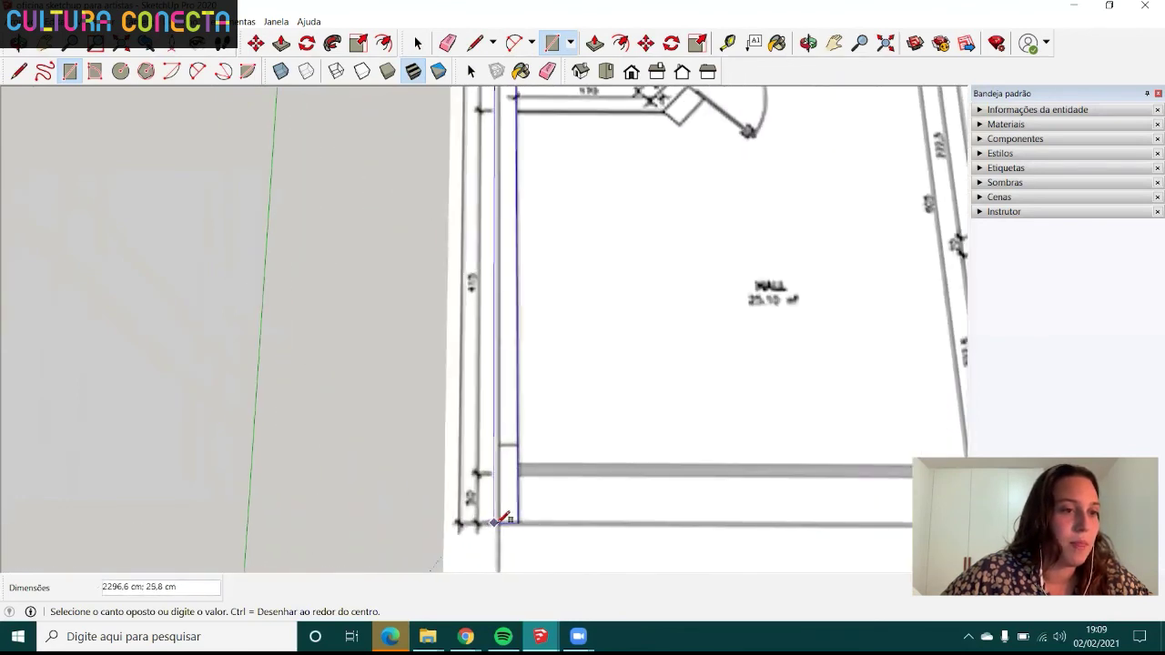
{"action": "left_click", "coordinate": [518, 521]}
- Draw a rectangle face covering the two-elevator block
{"action": "scroll", "coordinate": [522, 517], "scroll_direction": "down", "scroll_amount": 3}
{"action": "scroll", "coordinate": [669, 139], "scroll_direction": "down", "scroll_amount": 2}
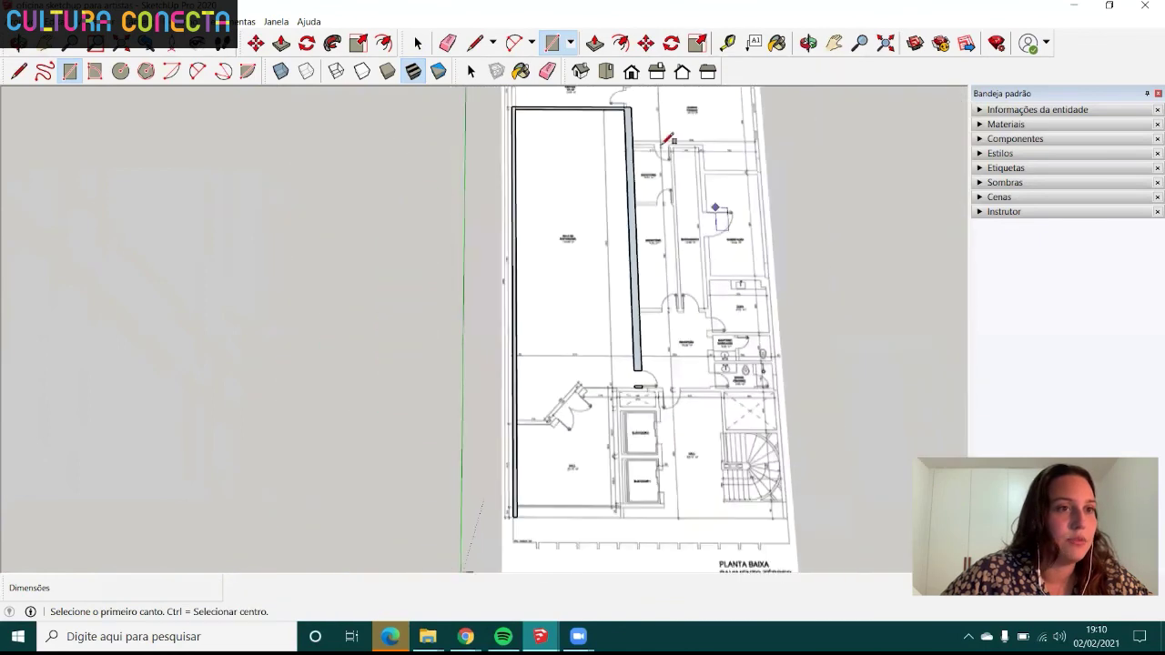
{"action": "scroll", "coordinate": [689, 119], "scroll_direction": "down", "scroll_amount": 2}
{"action": "scroll", "coordinate": [655, 127], "scroll_direction": "up", "scroll_amount": 1}
{"action": "scroll", "coordinate": [628, 132], "scroll_direction": "down", "scroll_amount": 2}
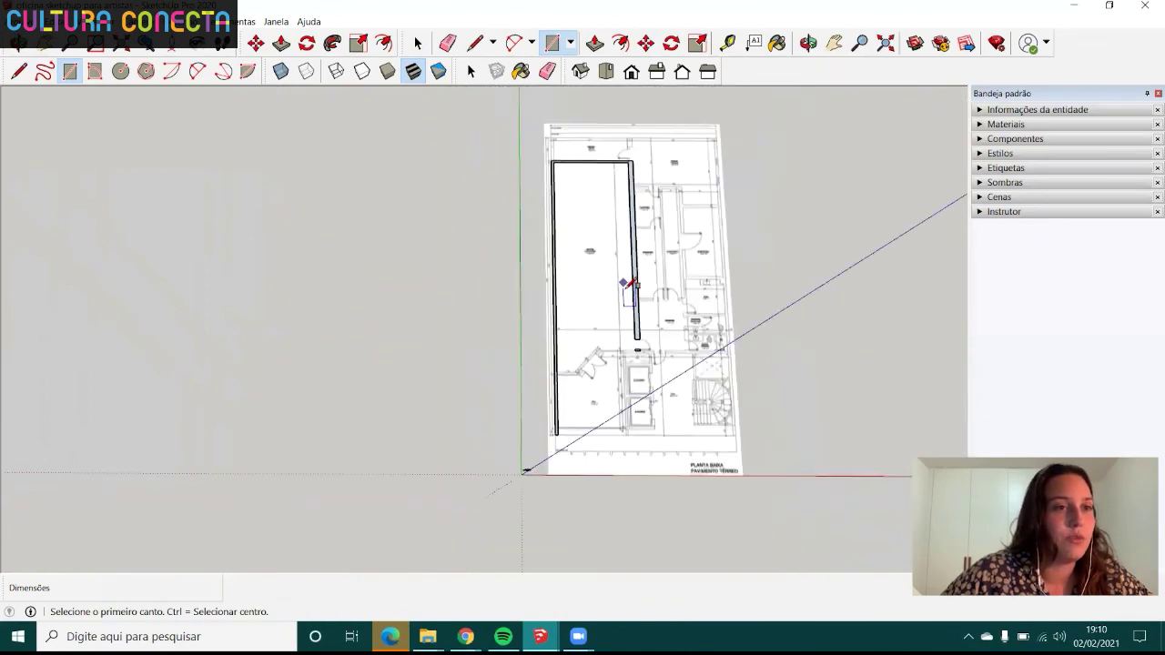
{"action": "scroll", "coordinate": [637, 155], "scroll_direction": "up", "scroll_amount": 3}
{"action": "scroll", "coordinate": [663, 185], "scroll_direction": "down", "scroll_amount": 1}
{"action": "scroll", "coordinate": [660, 209], "scroll_direction": "down", "scroll_amount": 2}
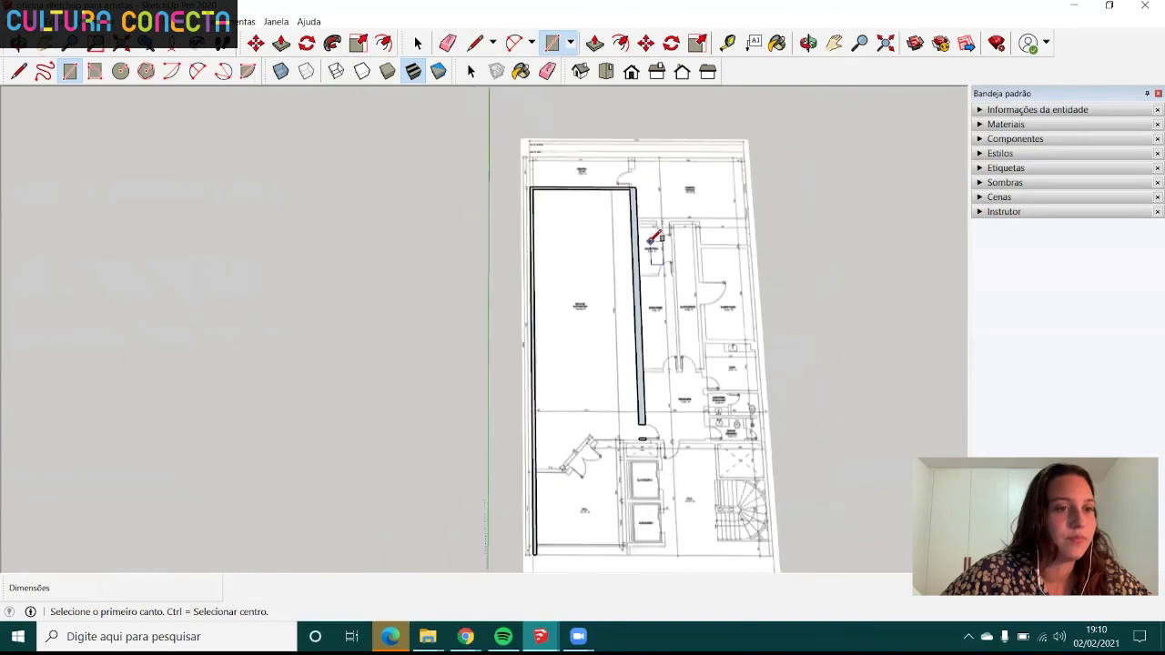
{"action": "scroll", "coordinate": [619, 219], "scroll_direction": "down", "scroll_amount": 1}
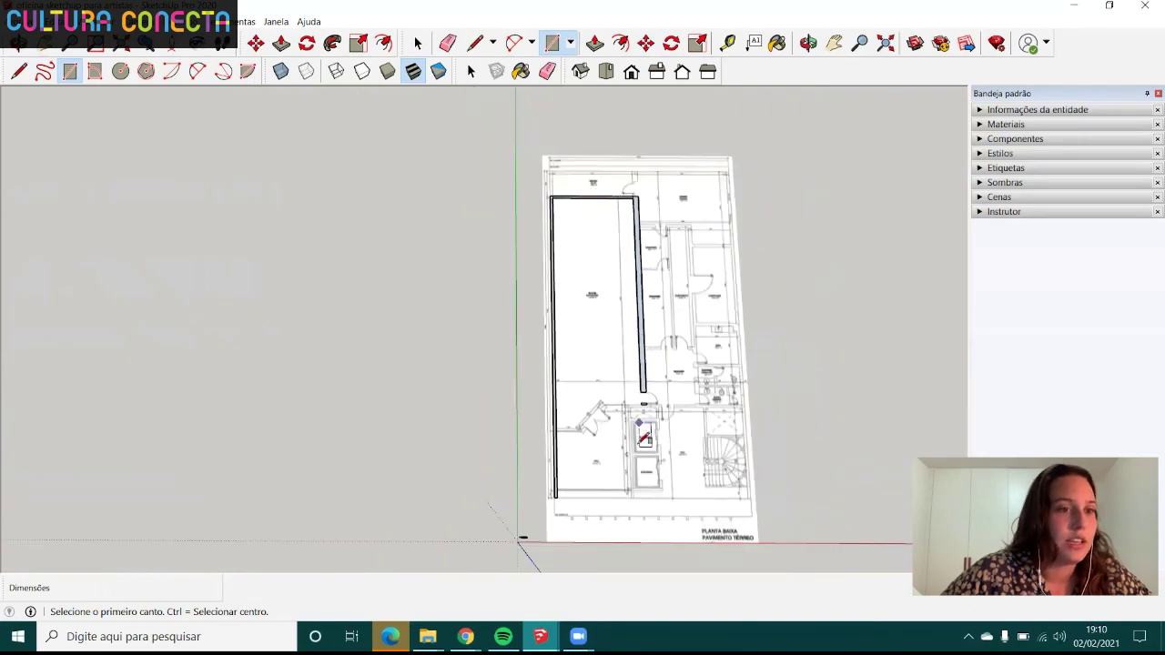
{"action": "scroll", "coordinate": [648, 491], "scroll_direction": "up", "scroll_amount": 3}
{"action": "scroll", "coordinate": [631, 486], "scroll_direction": "up", "scroll_amount": 2}
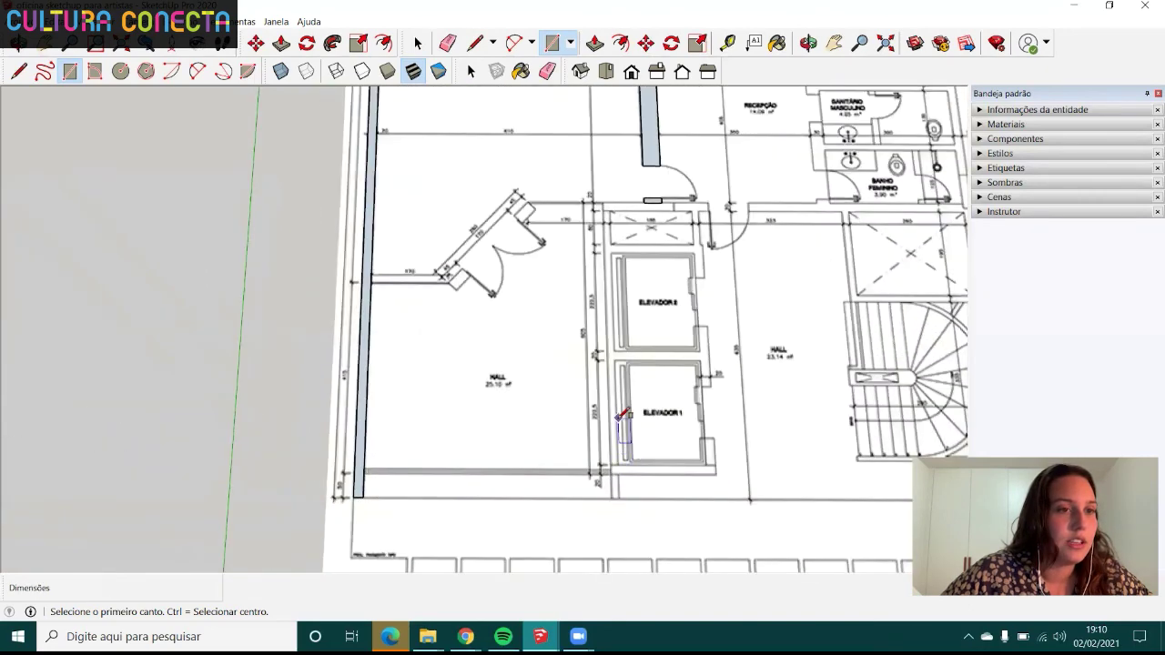
{"action": "scroll", "coordinate": [615, 336], "scroll_direction": "up", "scroll_amount": 1}
{"action": "scroll", "coordinate": [606, 254], "scroll_direction": "up", "scroll_amount": 1}
{"action": "scroll", "coordinate": [615, 260], "scroll_direction": "up", "scroll_amount": 1}
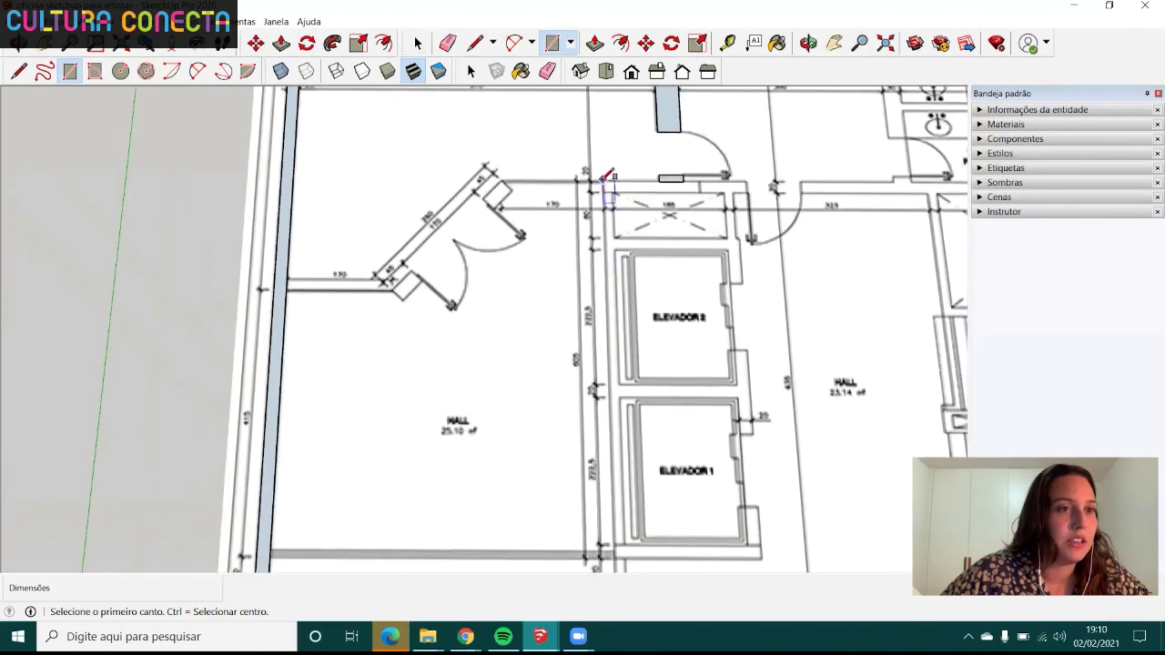
{"action": "left_click", "coordinate": [603, 179]}
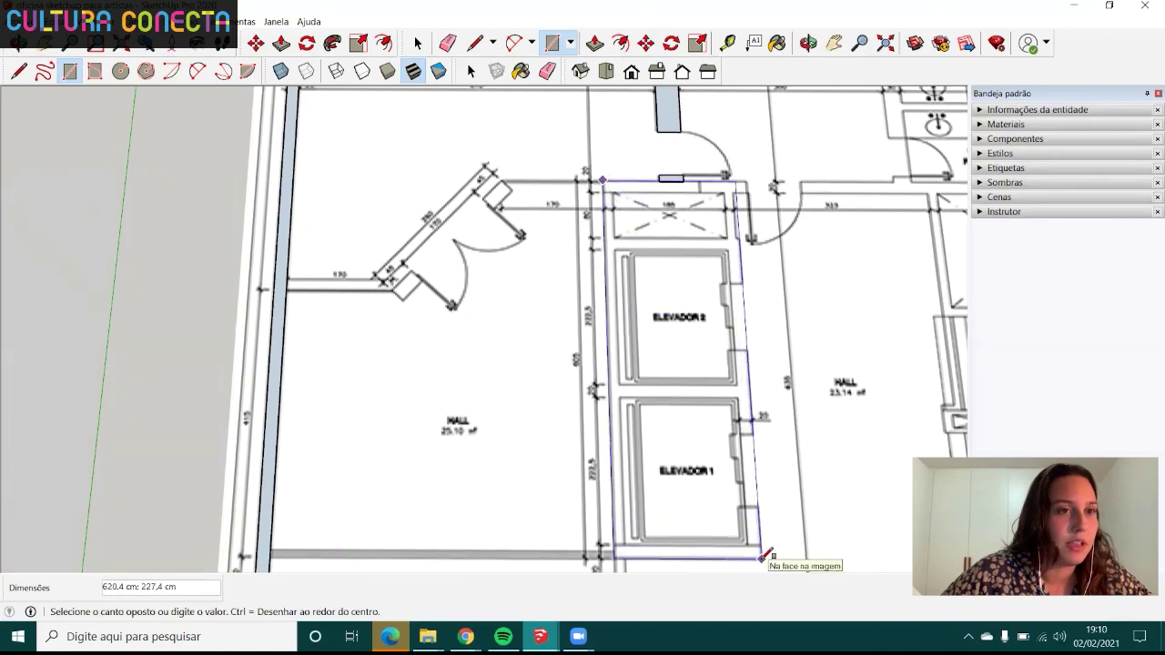
{"action": "left_click", "coordinate": [762, 557]}
{"action": "scroll", "coordinate": [657, 401], "scroll_direction": "down", "scroll_amount": 1}
{"action": "scroll", "coordinate": [672, 291], "scroll_direction": "down", "scroll_amount": 2}
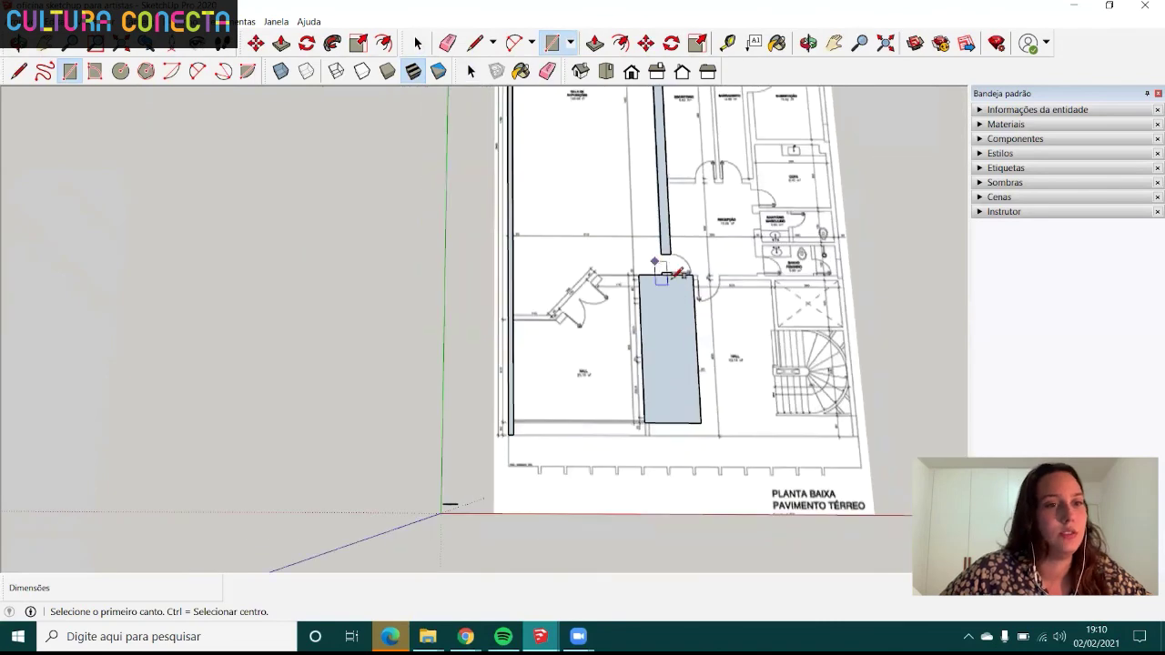
{"action": "scroll", "coordinate": [678, 273], "scroll_direction": "up", "scroll_amount": 3}
- Erase the notch edge so the elevator-block face is a clean rectangle
{"action": "scroll", "coordinate": [642, 255], "scroll_direction": "up", "scroll_amount": 3}
{"action": "key", "text": "e"}
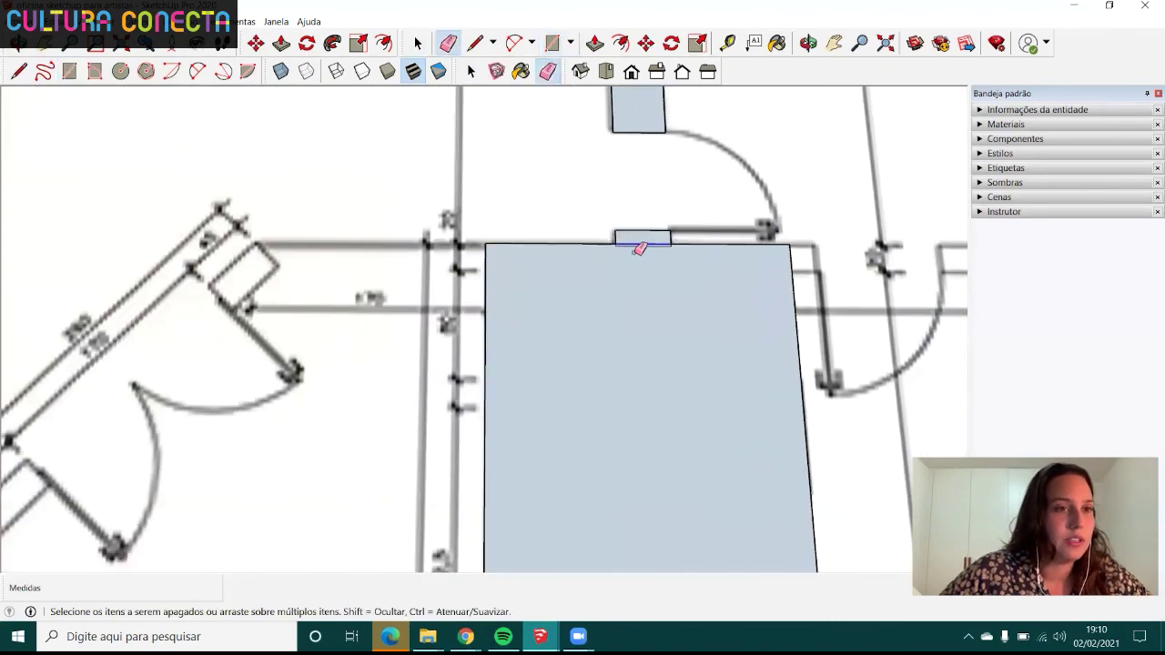
{"action": "left_click", "coordinate": [639, 246]}
- Zoom in on the angled door and pick the Line tool
{"action": "scroll", "coordinate": [663, 244], "scroll_direction": "up", "scroll_amount": 2}
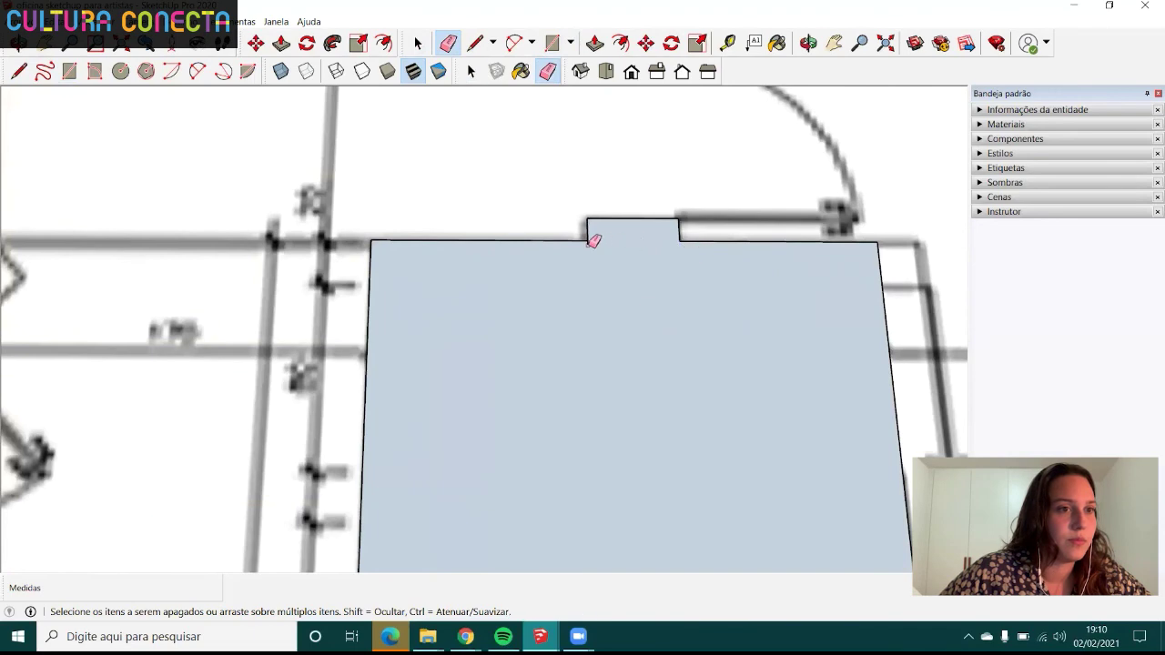
{"action": "scroll", "coordinate": [619, 245], "scroll_direction": "down", "scroll_amount": 1}
{"action": "scroll", "coordinate": [637, 259], "scroll_direction": "down", "scroll_amount": 2}
{"action": "scroll", "coordinate": [630, 266], "scroll_direction": "down", "scroll_amount": 3}
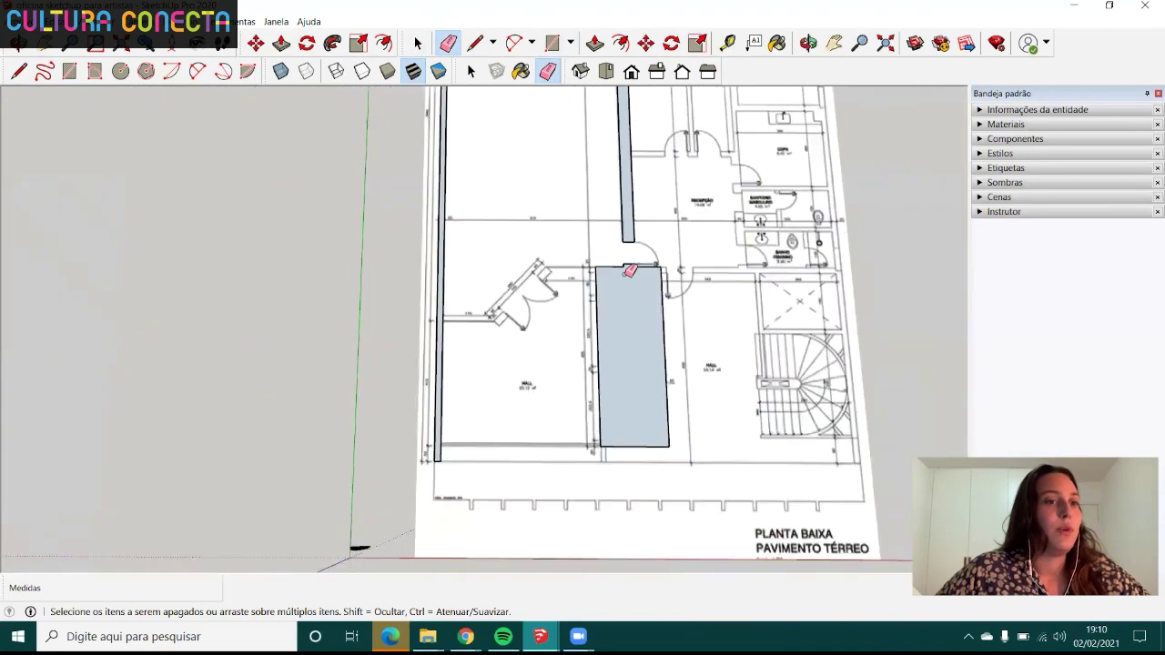
{"action": "scroll", "coordinate": [623, 292], "scroll_direction": "up", "scroll_amount": 3}
{"action": "scroll", "coordinate": [597, 273], "scroll_direction": "down", "scroll_amount": 3}
{"action": "scroll", "coordinate": [576, 163], "scroll_direction": "down", "scroll_amount": 3}
{"action": "scroll", "coordinate": [565, 219], "scroll_direction": "down", "scroll_amount": 2}
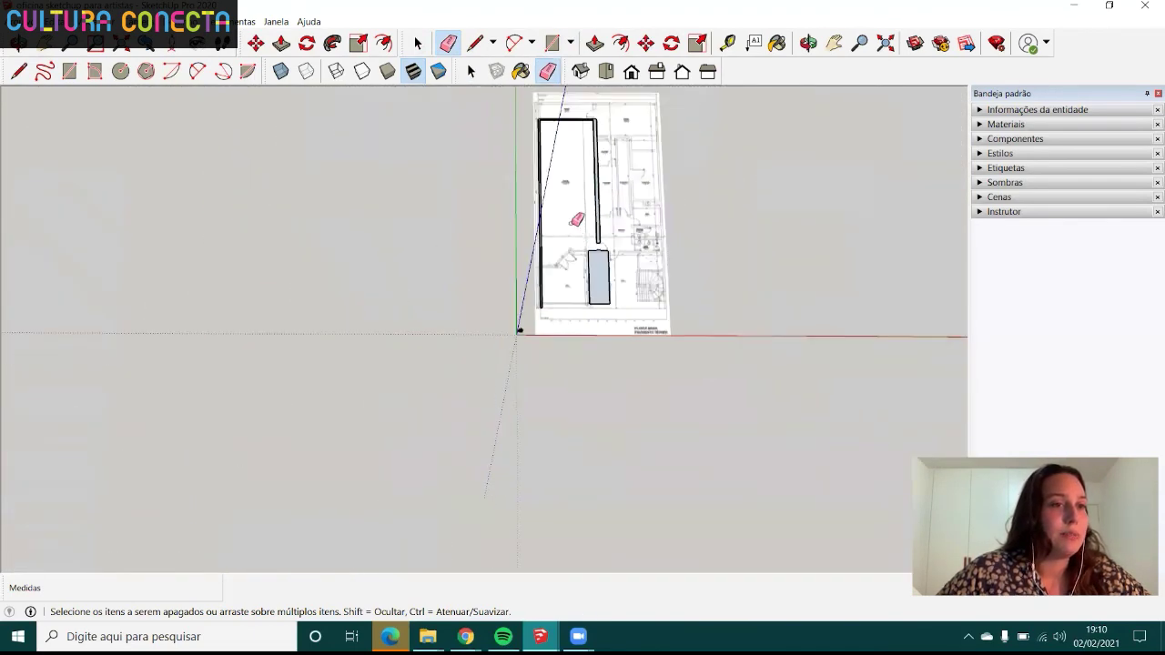
{"action": "scroll", "coordinate": [565, 228], "scroll_direction": "up", "scroll_amount": 5}
{"action": "scroll", "coordinate": [566, 310], "scroll_direction": "up", "scroll_amount": 3}
{"action": "scroll", "coordinate": [500, 337], "scroll_direction": "up", "scroll_amount": 3}
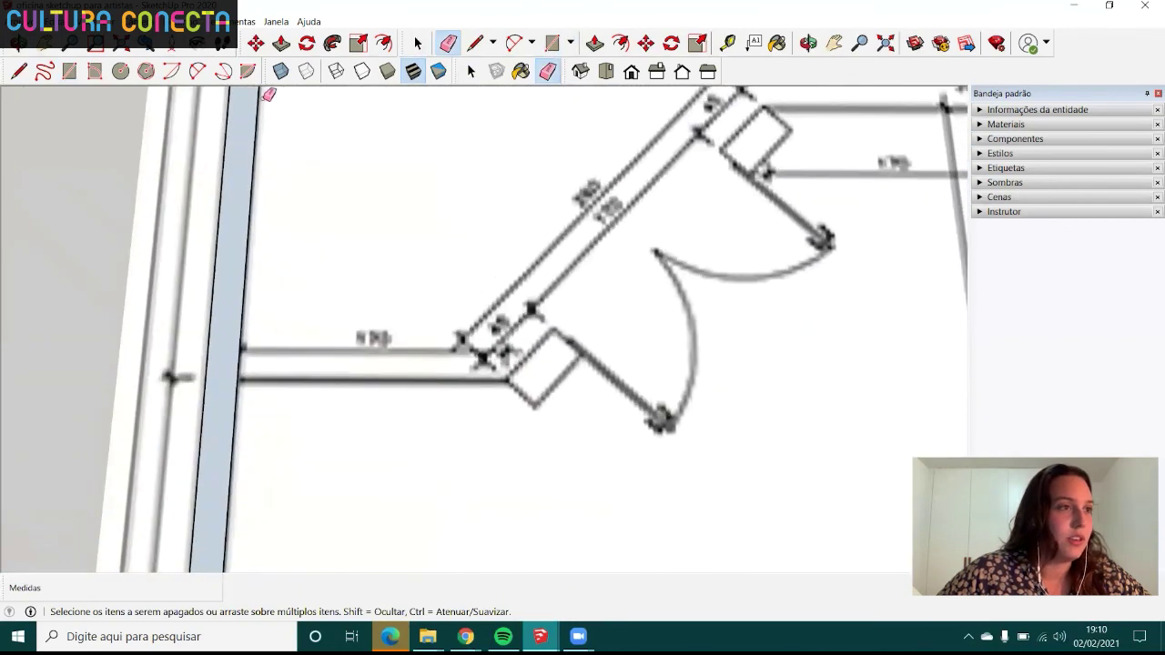
{"action": "left_click", "coordinate": [18, 71]}
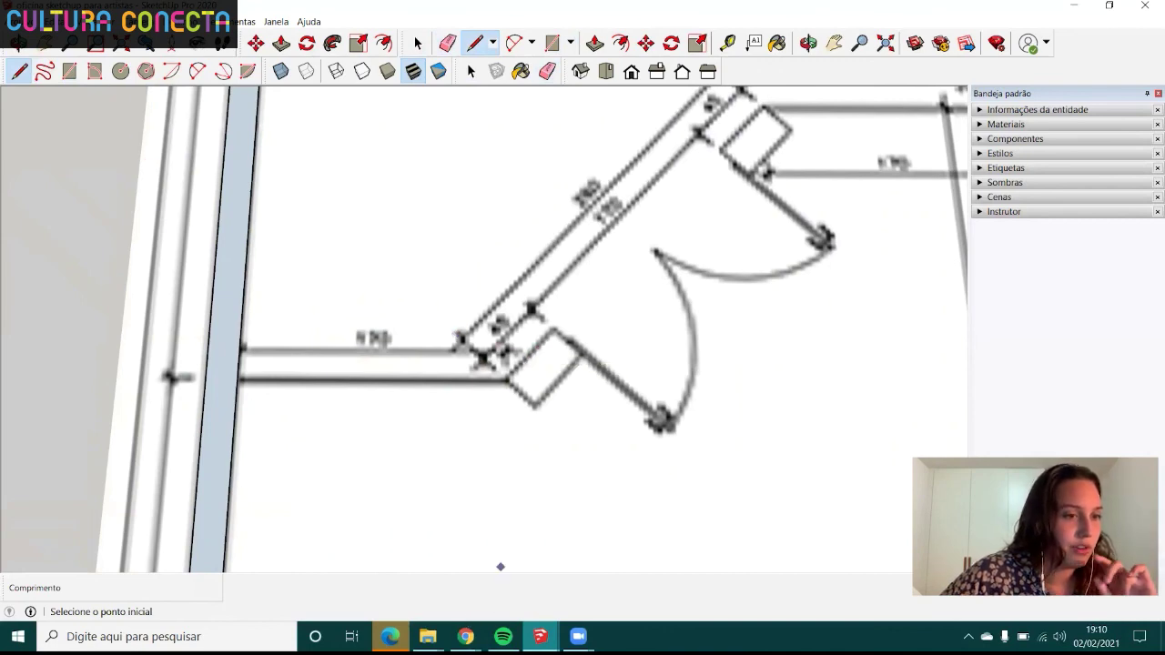
- Check the angled door's dimensions on the PDF in Edge, then return to the SketchUp model
{"action": "left_click", "coordinate": [389, 637]}
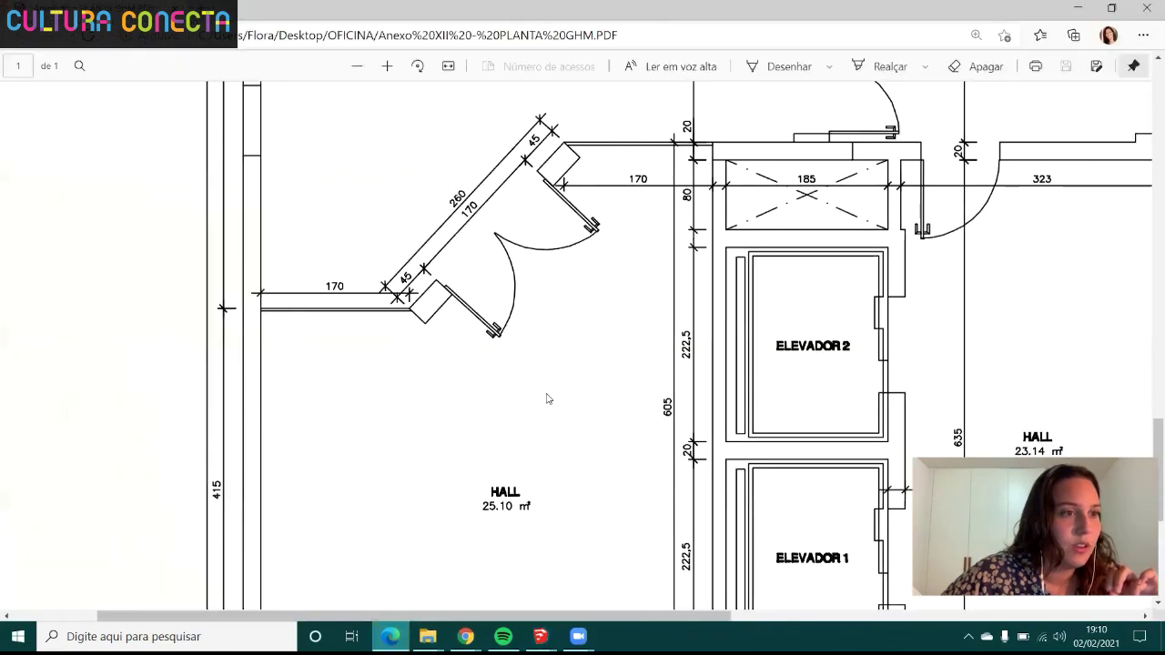
{"action": "scroll", "coordinate": [510, 346], "scroll_direction": "down", "scroll_amount": 2}
{"action": "scroll", "coordinate": [456, 401], "scroll_direction": "up", "scroll_amount": 3}
{"action": "scroll", "coordinate": [417, 478], "scroll_direction": "up", "scroll_amount": 1, "text": "ctrl"}
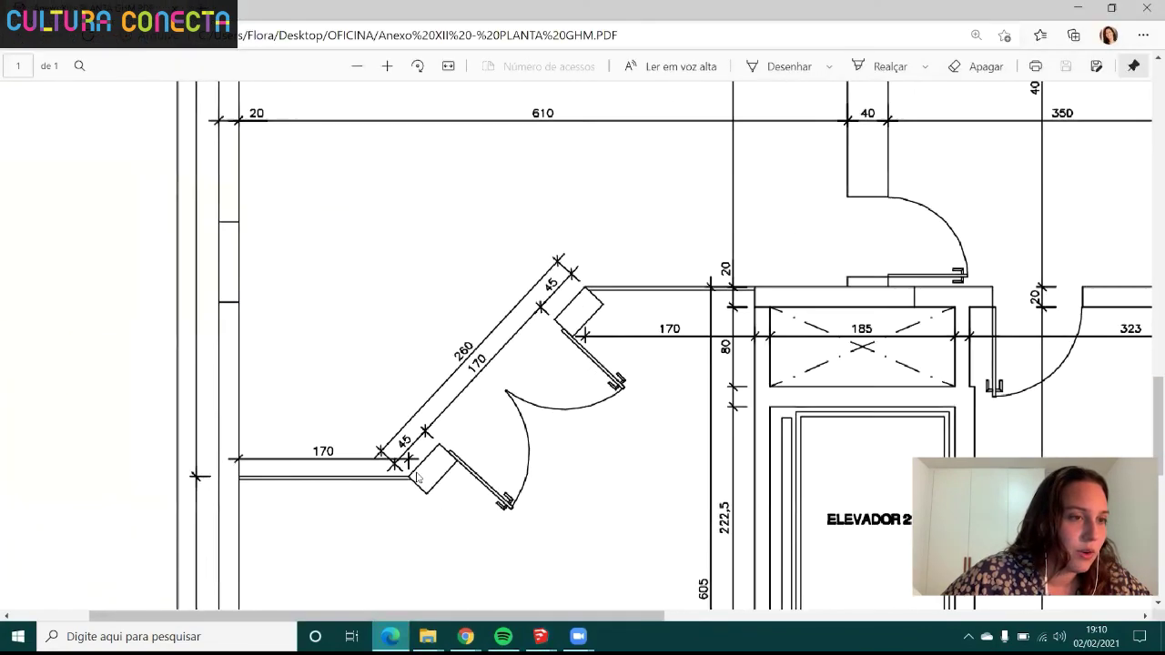
{"action": "scroll", "coordinate": [415, 478], "scroll_direction": "up", "scroll_amount": 1, "text": "ctrl"}
{"action": "scroll", "coordinate": [412, 480], "scroll_direction": "up", "scroll_amount": 1, "text": "ctrl"}
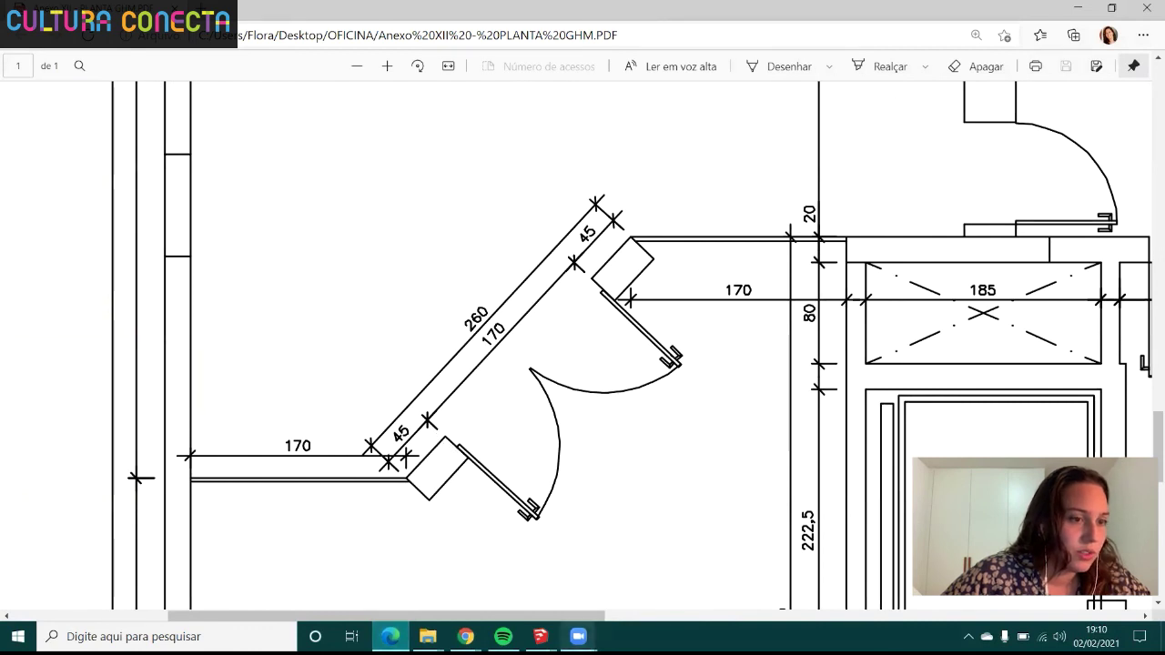
{"action": "left_click", "coordinate": [540, 637]}
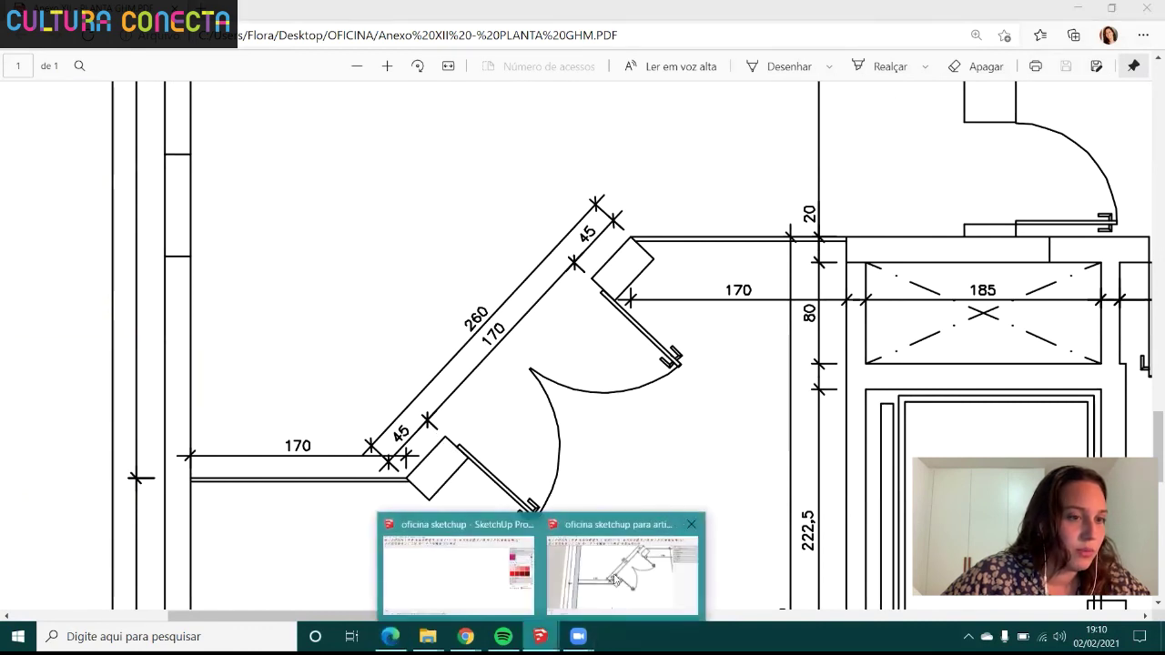
{"action": "left_click", "coordinate": [624, 570]}
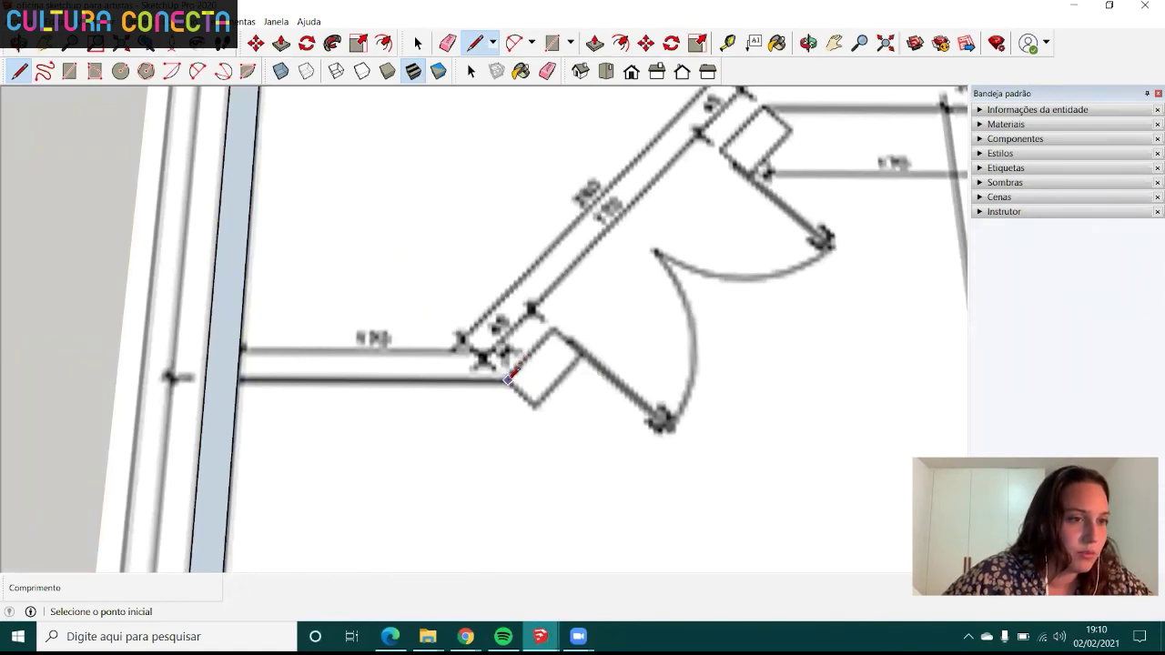
- Draw a short edge along the lower door jamb and a 45;30 rectangle below the angled door
{"action": "left_click", "coordinate": [506, 378]}
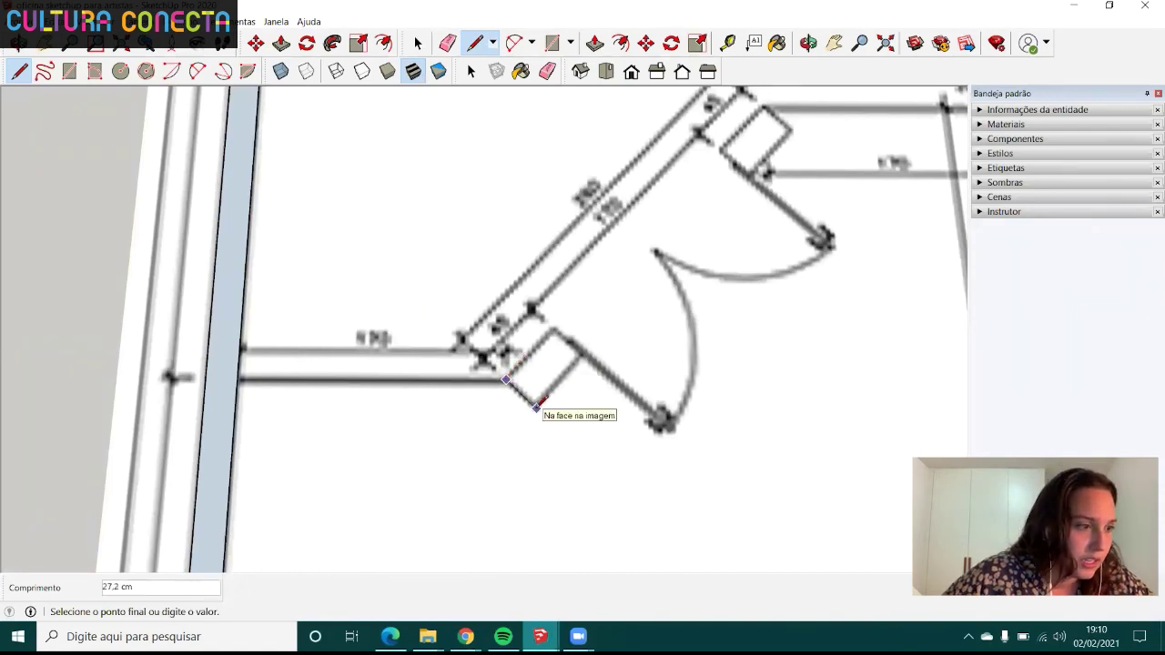
{"action": "left_click", "coordinate": [534, 406]}
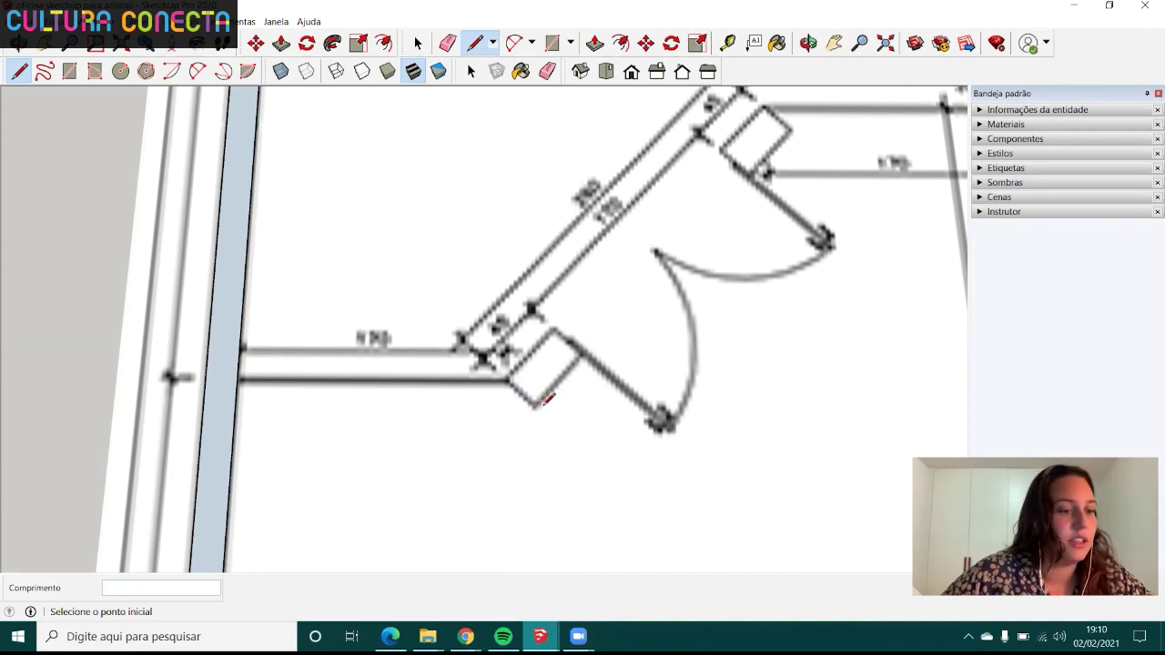
{"action": "key", "text": "r"}
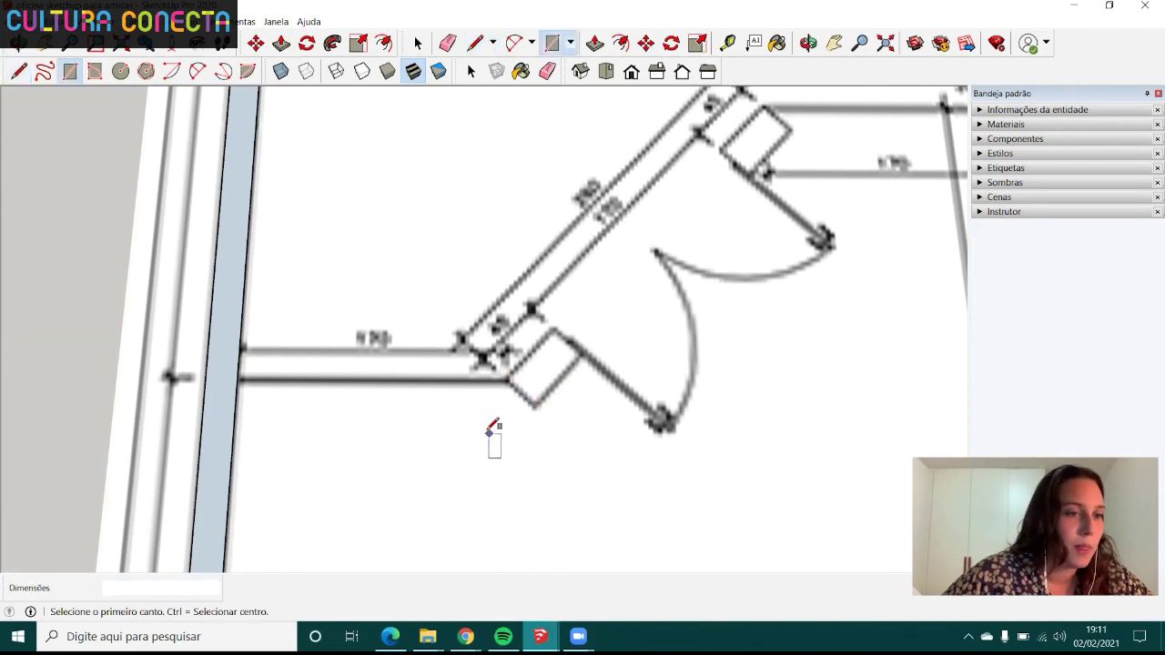
{"action": "left_click", "coordinate": [480, 423]}
{"action": "type", "text": "45;30"}
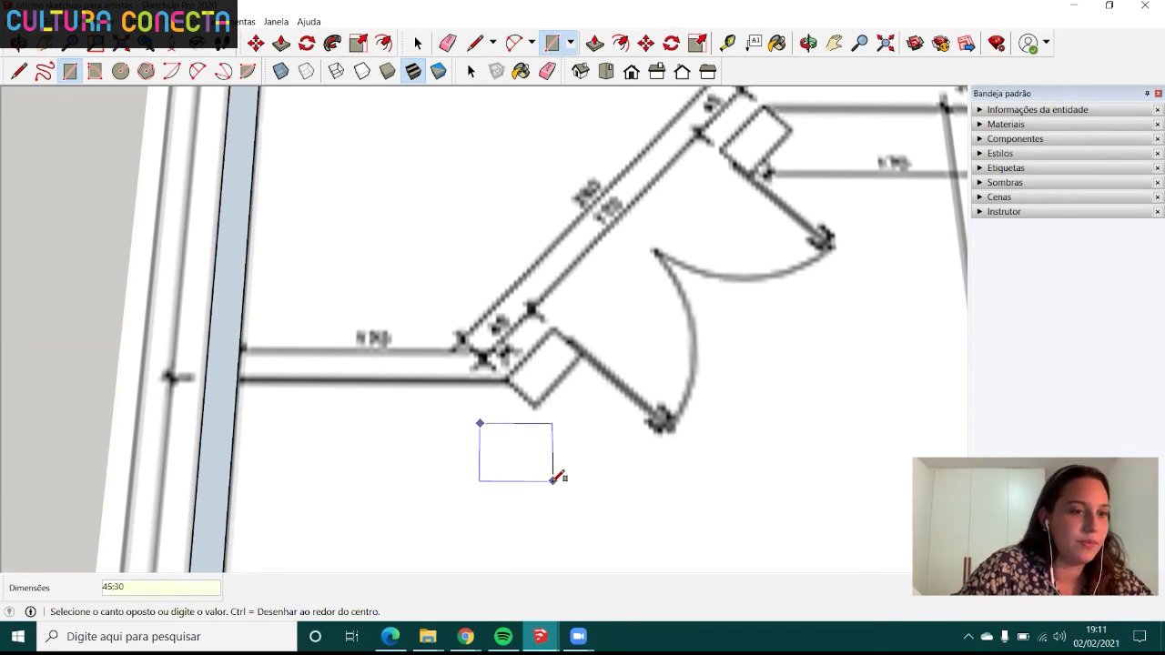
{"action": "key", "text": "Return"}
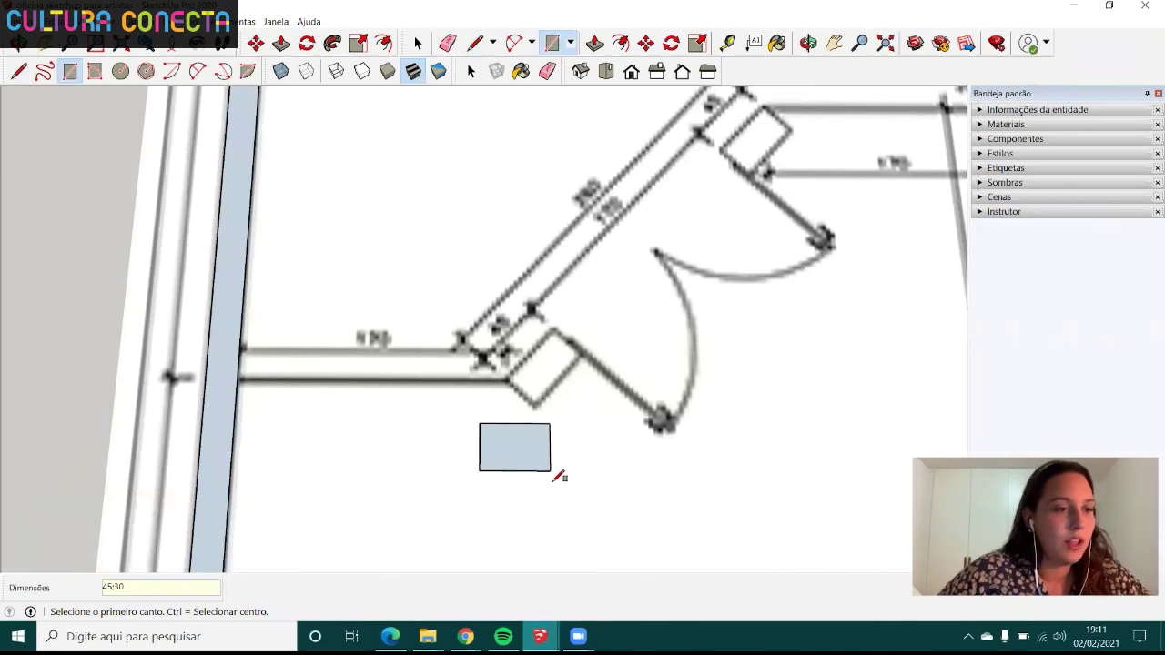
{"action": "key", "text": "space"}
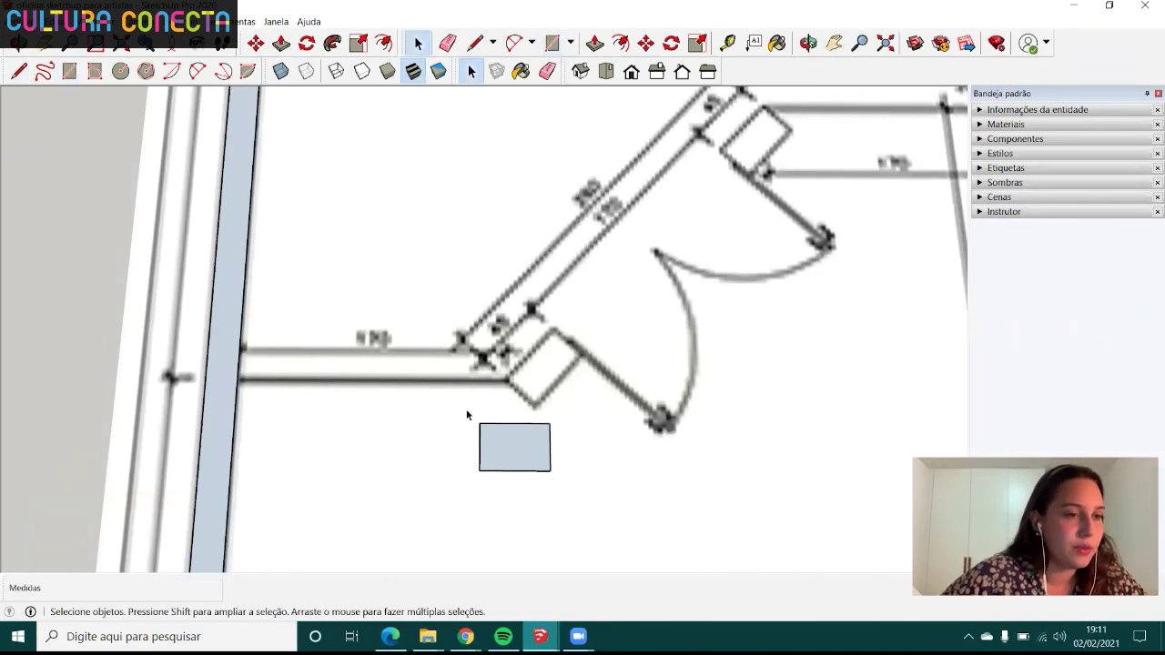
- Make the 45 × 30 rectangle a group with Criar grupo
{"action": "left_click_drag", "start_coordinate": [575, 492], "coordinate": [578, 499]}
{"action": "right_click", "coordinate": [524, 448]}
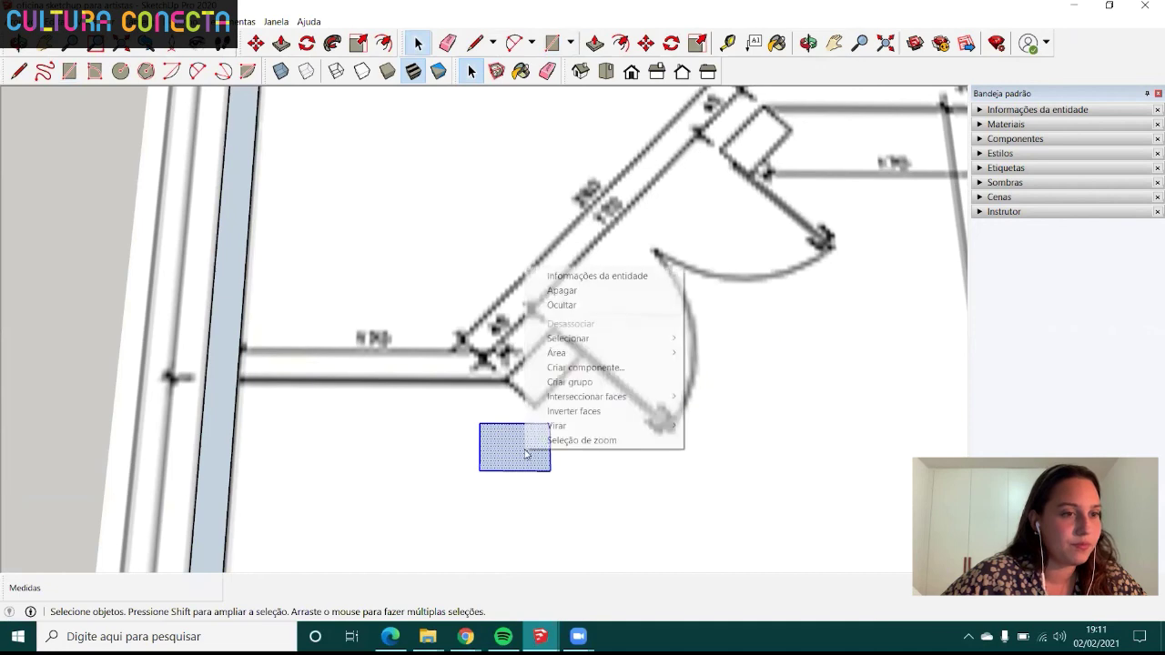
{"action": "left_click", "coordinate": [567, 383]}
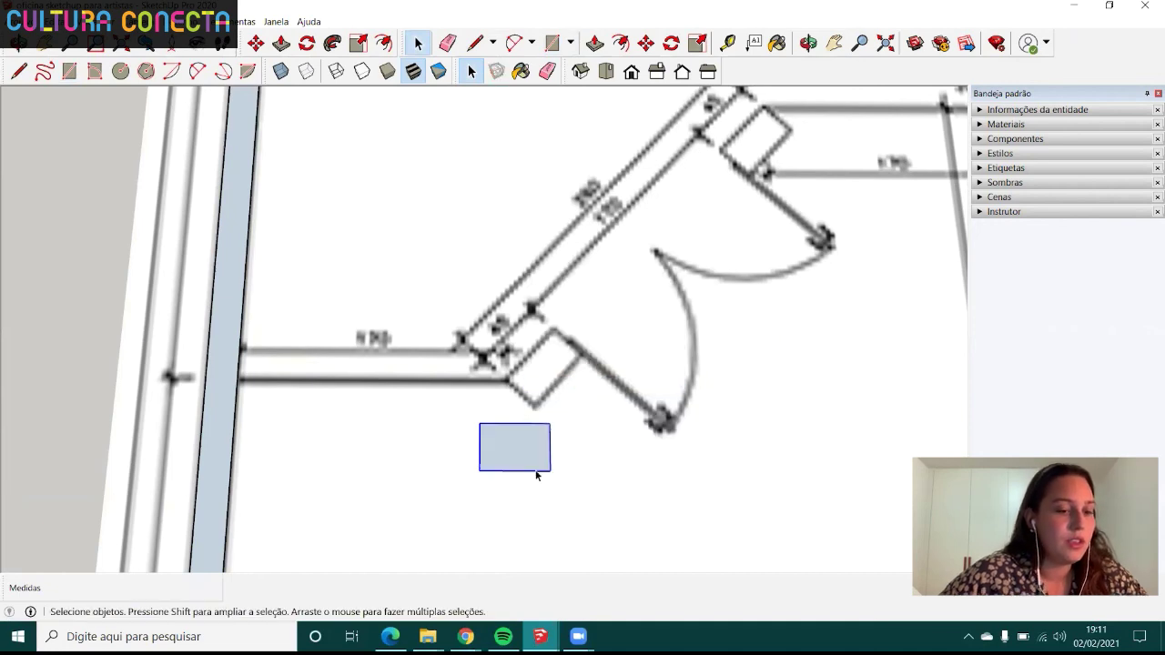
- Move the group by its corner onto the angled door's lower jamb
{"action": "key", "text": "m"}
{"action": "left_click", "coordinate": [477, 471]}
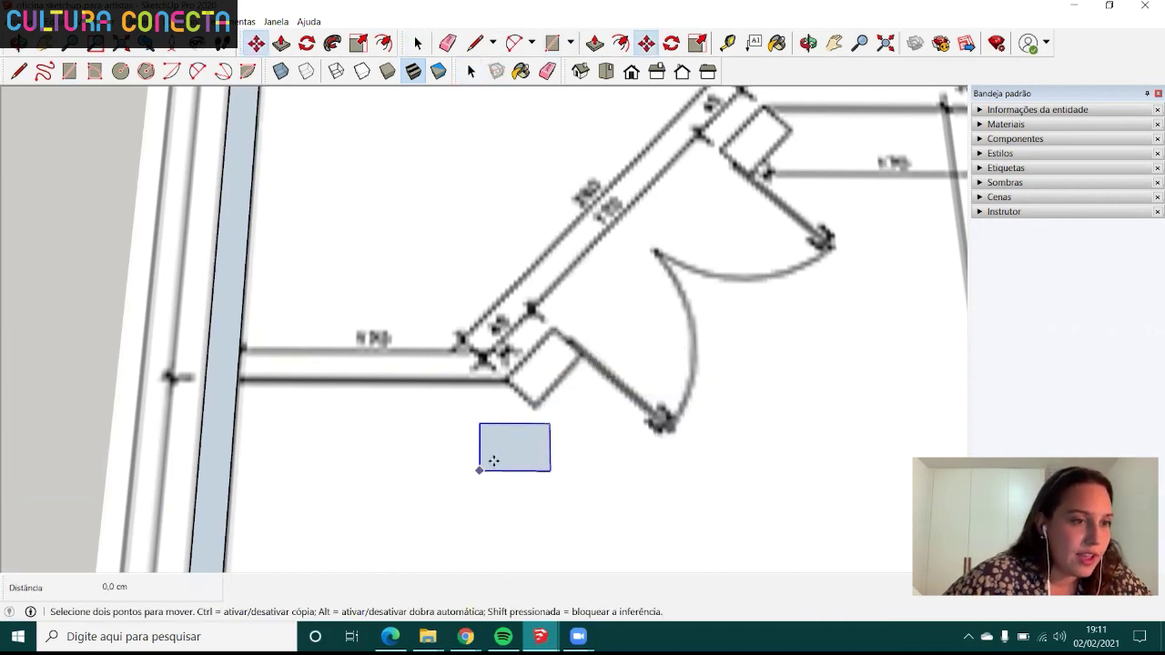
{"action": "left_click", "coordinate": [533, 404]}
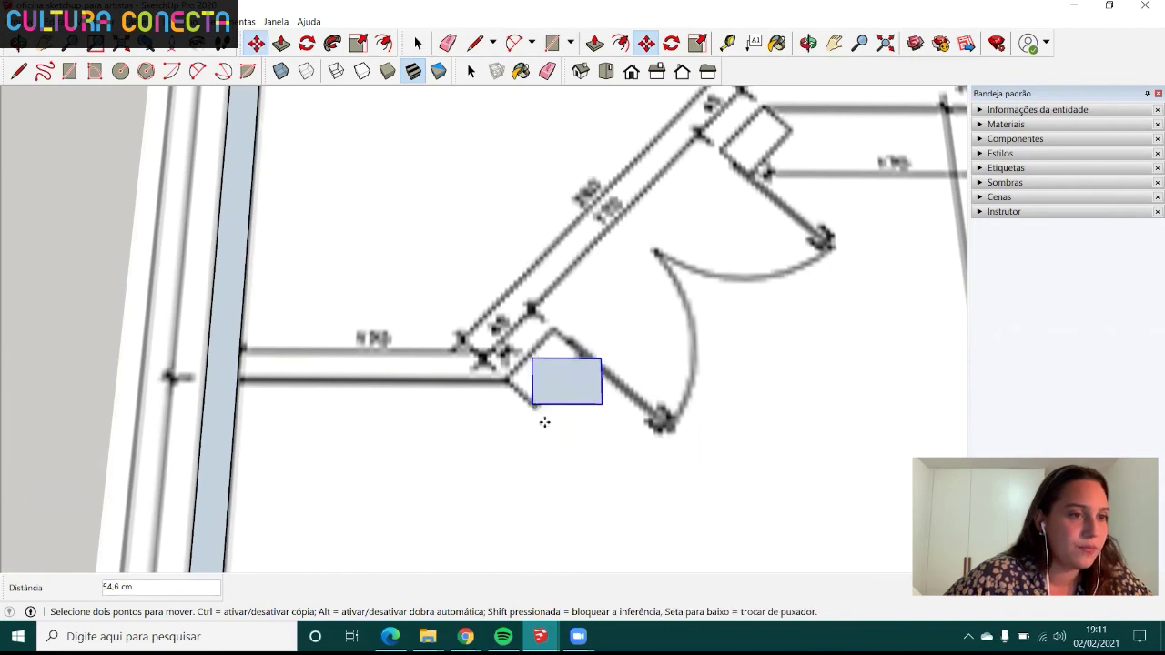
{"action": "scroll", "coordinate": [544, 401], "scroll_direction": "up", "scroll_amount": 1}
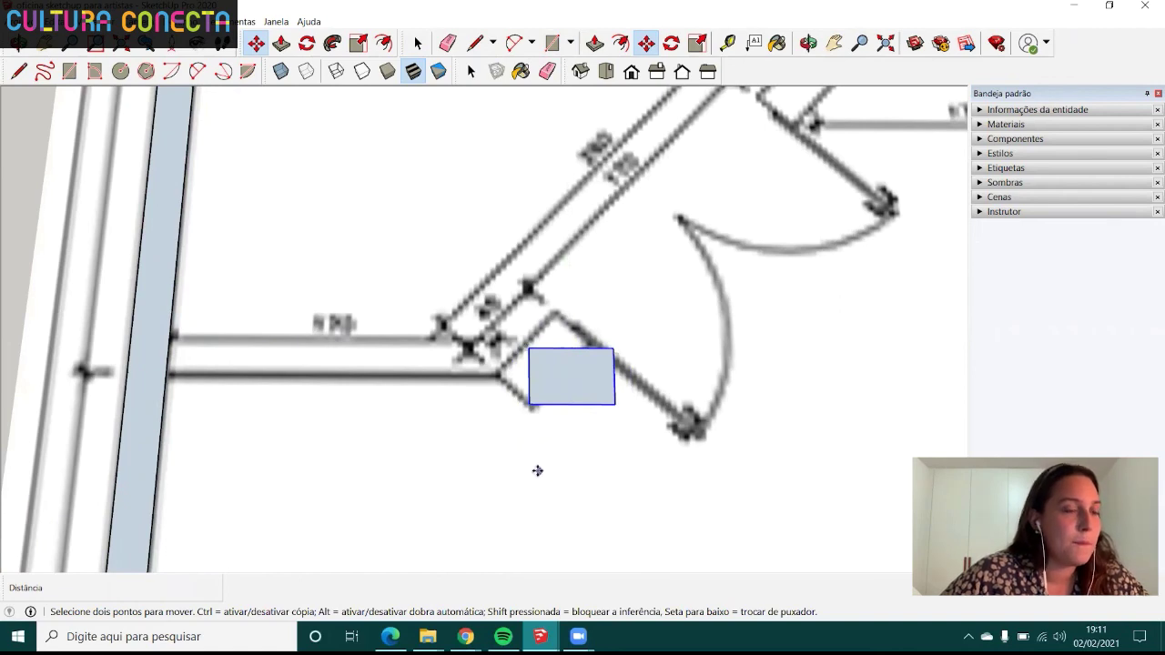
{"action": "key", "text": "q"}
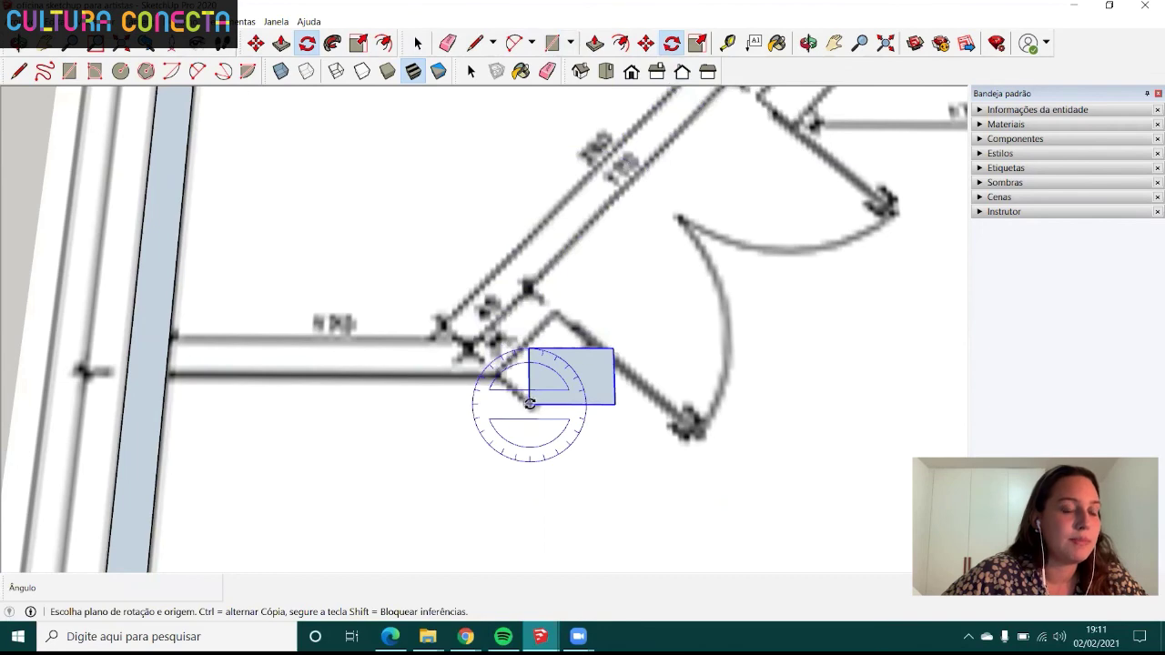
- Rotate the 45 × 30 cm group about 49° around its corner to match the angled lower jamb
{"action": "left_click", "coordinate": [529, 403]}
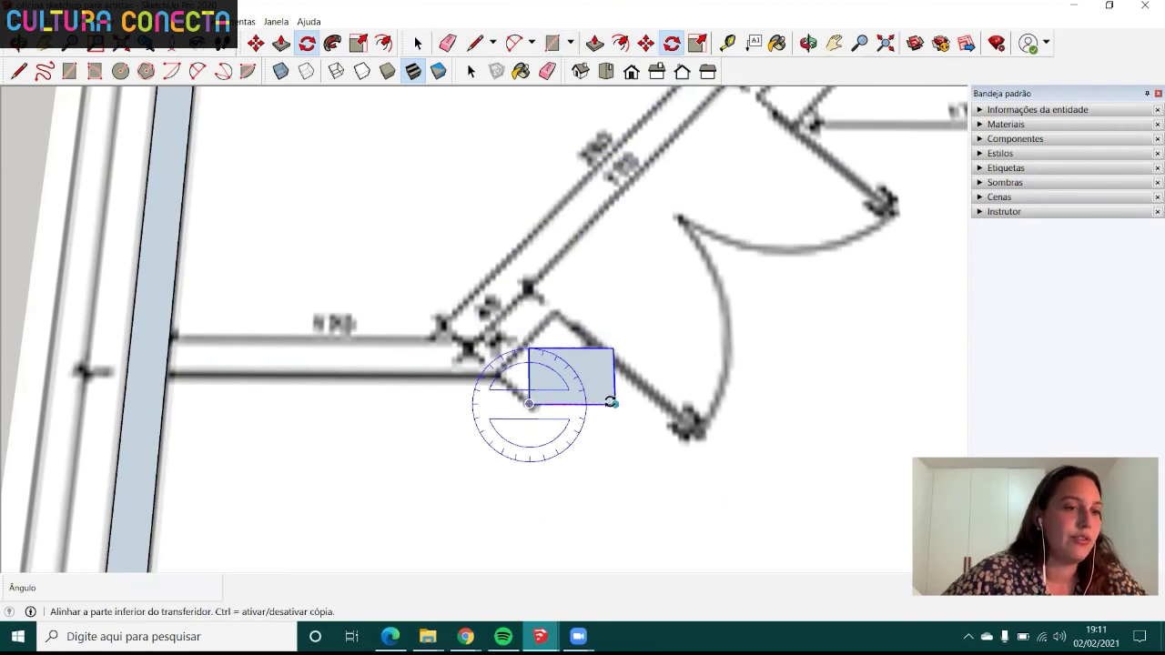
{"action": "left_click", "coordinate": [615, 404]}
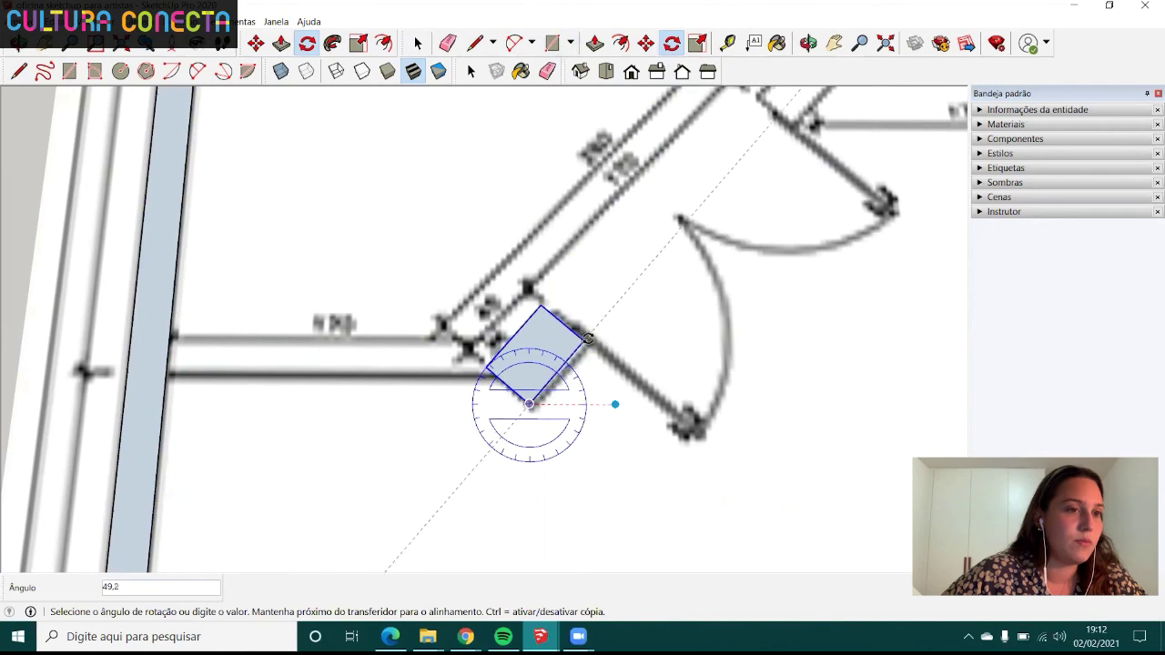
{"action": "left_click", "coordinate": [589, 339]}
{"action": "middle_click_drag", "start_coordinate": [528, 409], "coordinate": [525, 369]}
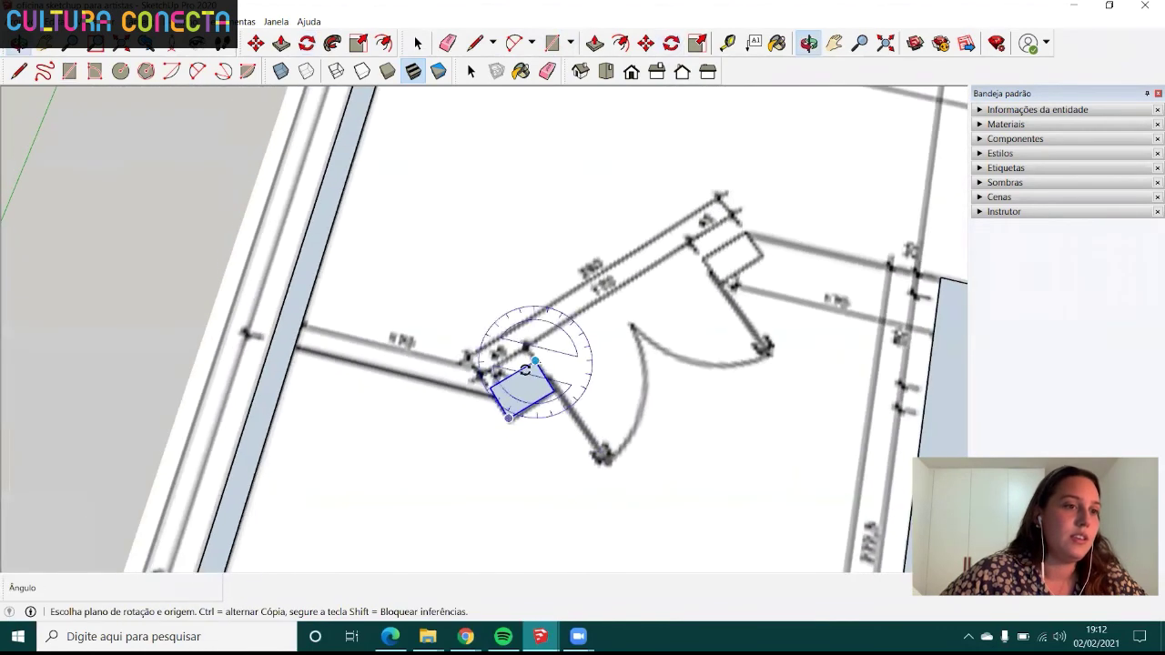
{"action": "scroll", "coordinate": [525, 369], "scroll_direction": "up", "scroll_amount": 3}
- Apply a small corrective rotation so the block aligns exactly with the lower door jamb
{"action": "left_click", "coordinate": [495, 432]}
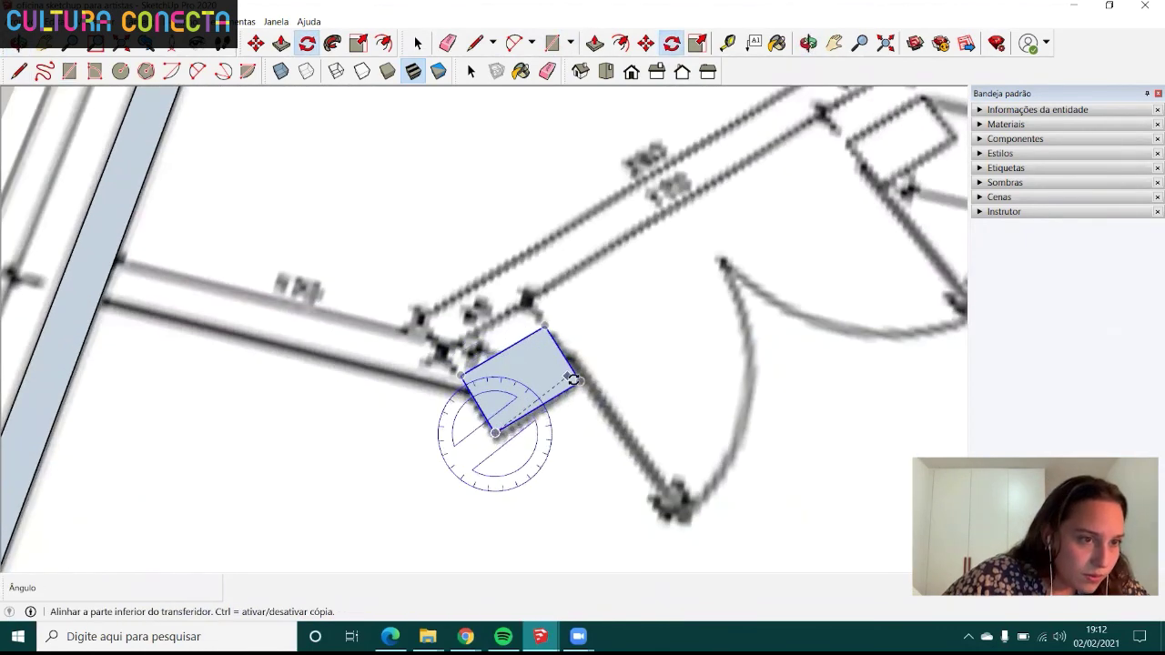
{"action": "left_click", "coordinate": [579, 381]}
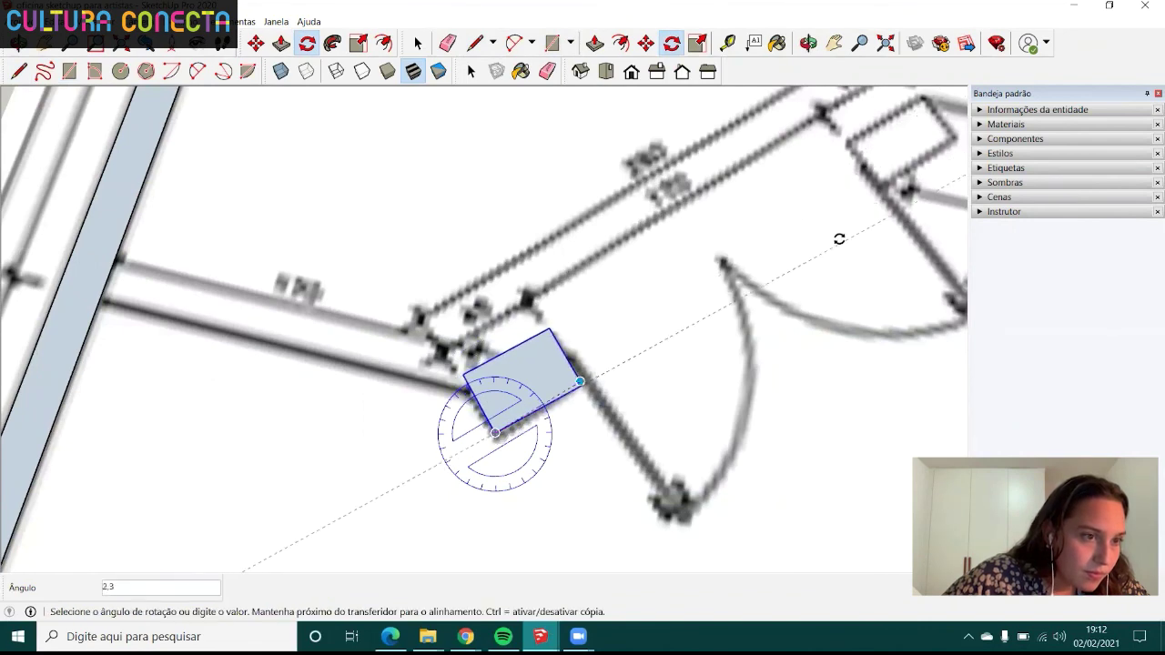
{"action": "left_click", "coordinate": [900, 162]}
{"action": "scroll", "coordinate": [728, 273], "scroll_direction": "down", "scroll_amount": 2}
{"action": "scroll", "coordinate": [673, 337], "scroll_direction": "down", "scroll_amount": 2}
{"action": "scroll", "coordinate": [773, 236], "scroll_direction": "down", "scroll_amount": 3}
{"action": "scroll", "coordinate": [716, 283], "scroll_direction": "up", "scroll_amount": 2}
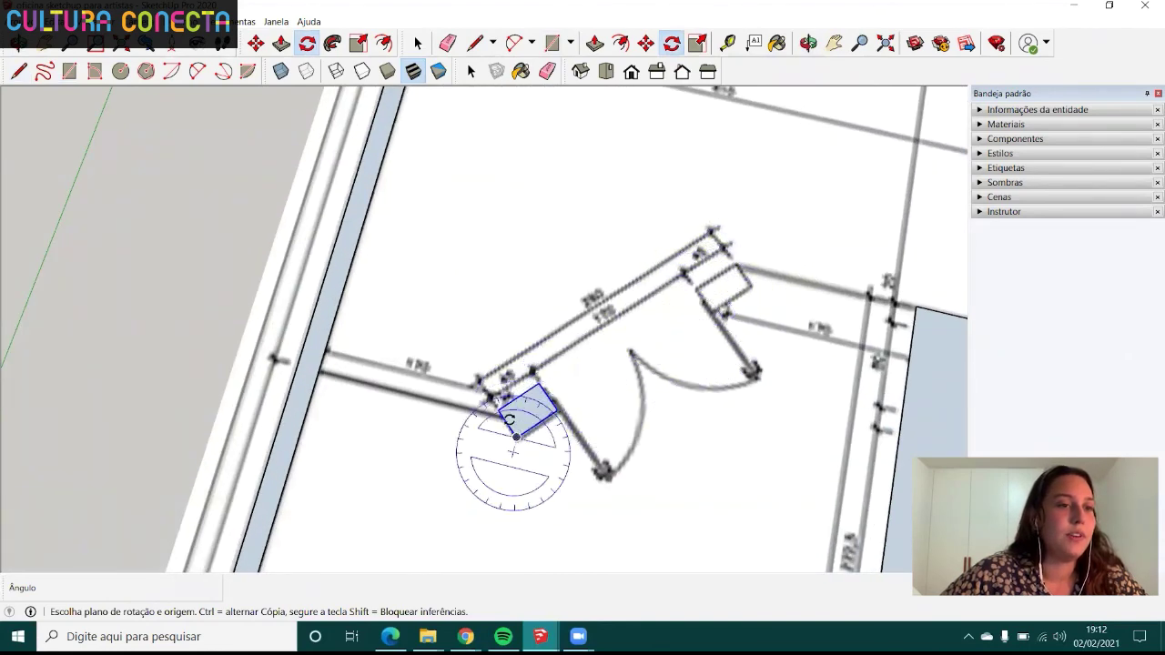
{"action": "scroll", "coordinate": [692, 319], "scroll_direction": "down", "scroll_amount": 1}
{"action": "scroll", "coordinate": [702, 262], "scroll_direction": "up", "scroll_amount": 2}
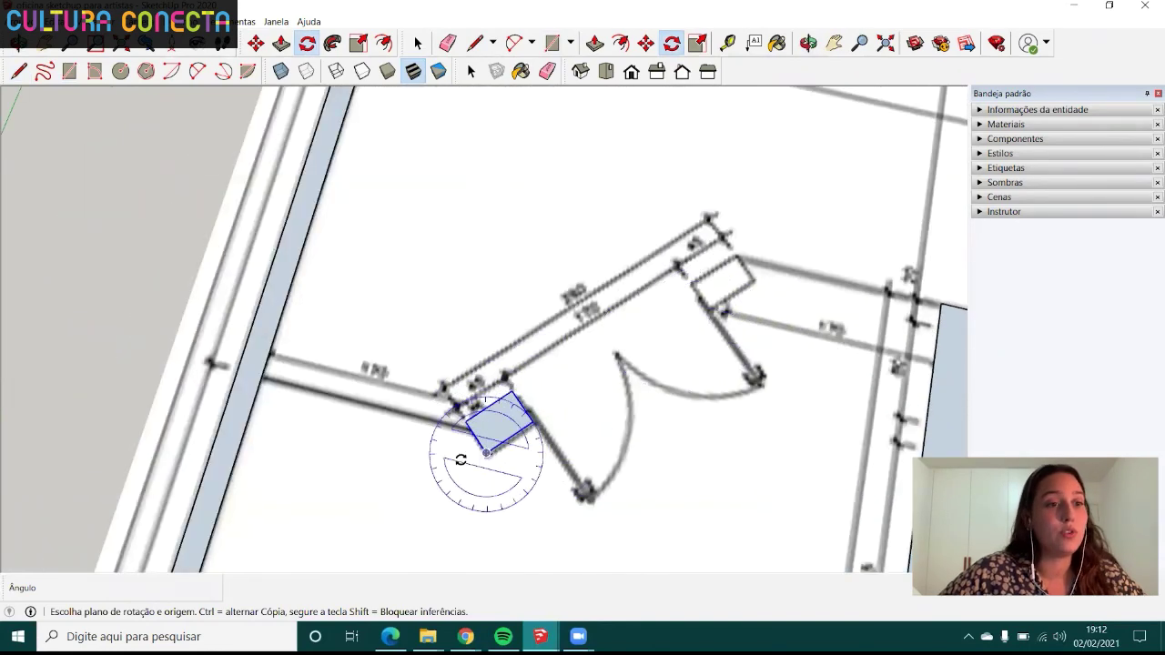
{"action": "middle_click_drag", "start_coordinate": [461, 460], "coordinate": [507, 409]}
{"action": "scroll", "coordinate": [534, 333], "scroll_direction": "up", "scroll_amount": 2}
{"action": "scroll", "coordinate": [542, 416], "scroll_direction": "up", "scroll_amount": 1}
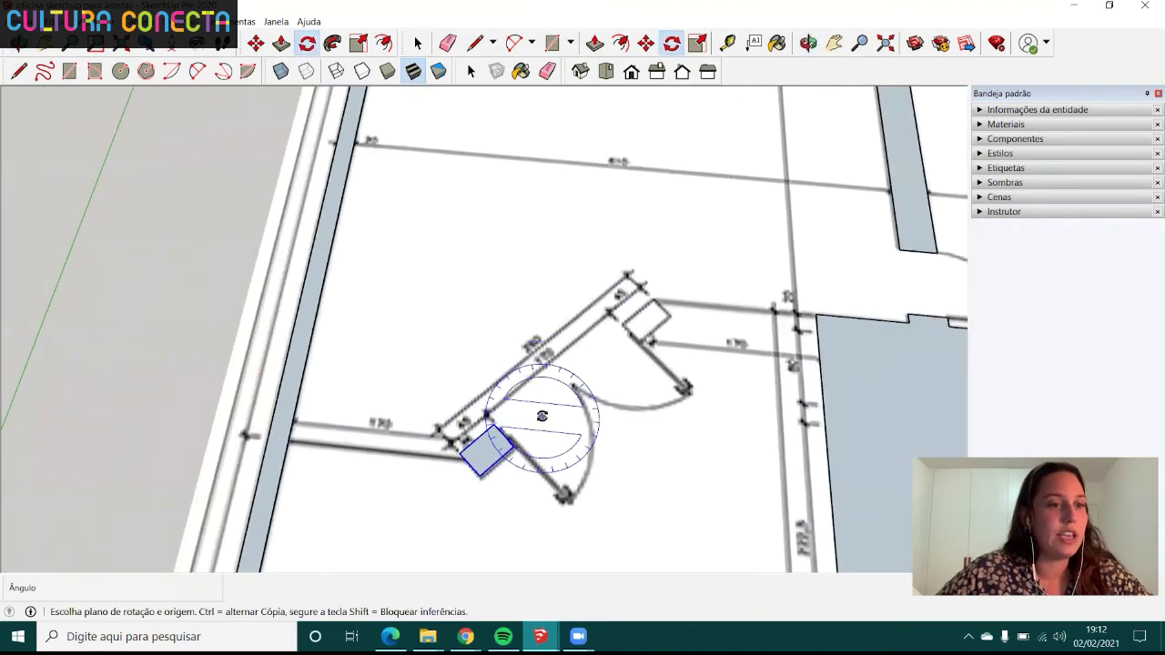
{"action": "key", "text": "m"}
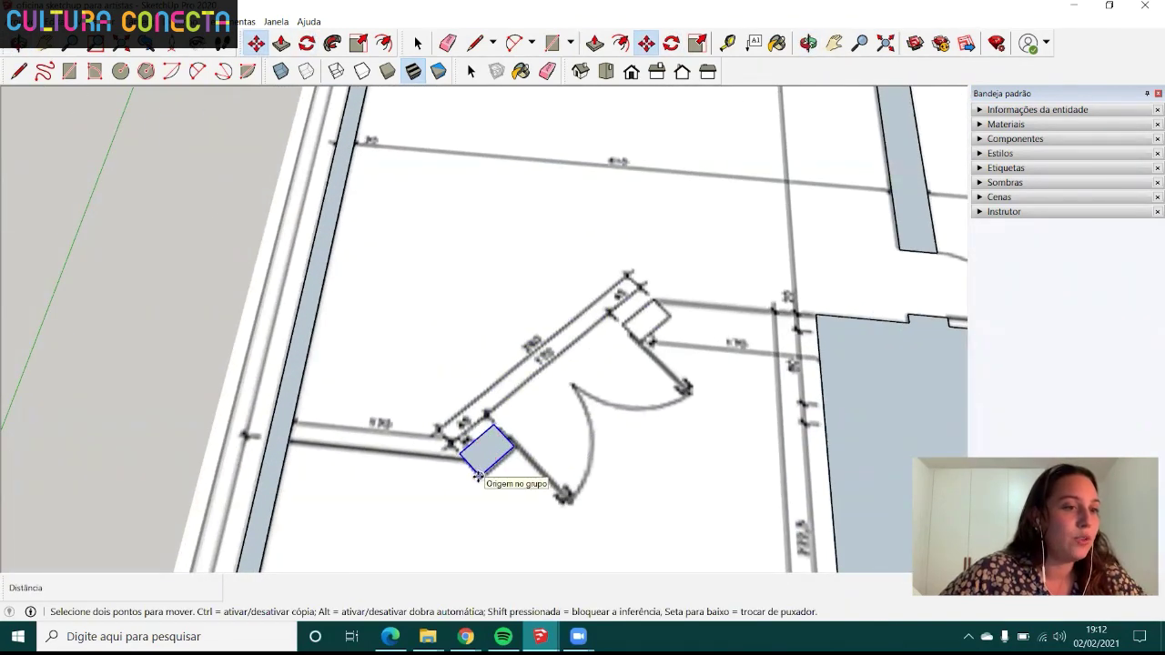
- Copy the rotated 45 × 30 cm jamb block to the angled door's upper jamb
{"action": "key", "text": "ctrl"}
{"action": "left_click", "coordinate": [478, 475]}
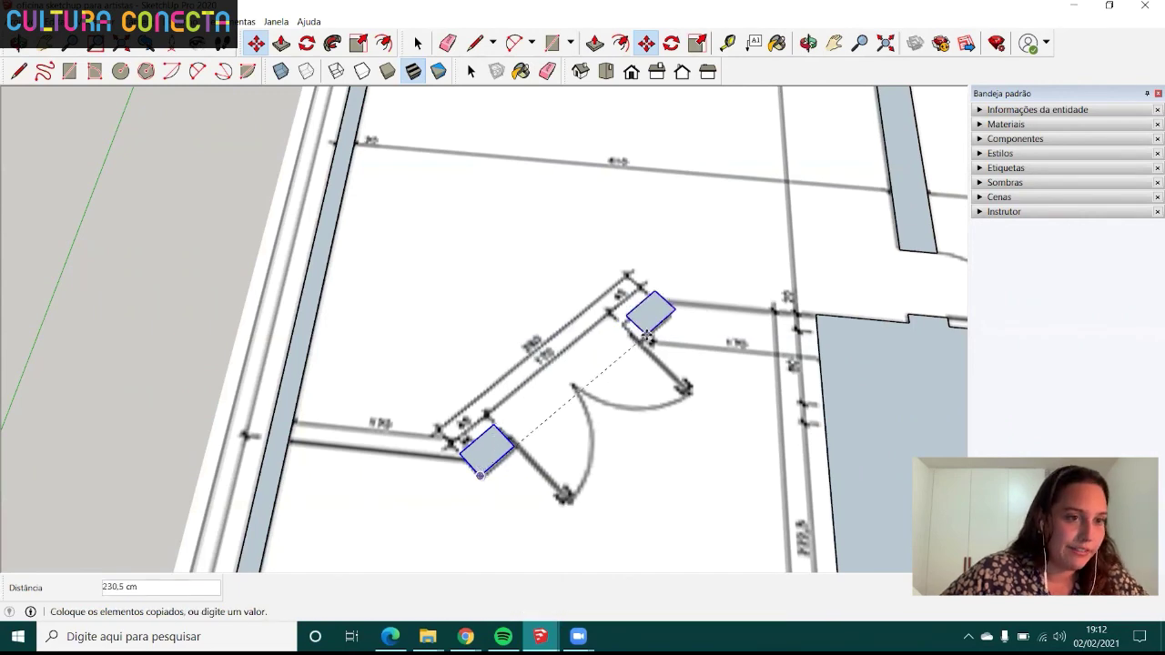
{"action": "scroll", "coordinate": [641, 339], "scroll_direction": "up", "scroll_amount": 1}
{"action": "scroll", "coordinate": [642, 339], "scroll_direction": "up", "scroll_amount": 1}
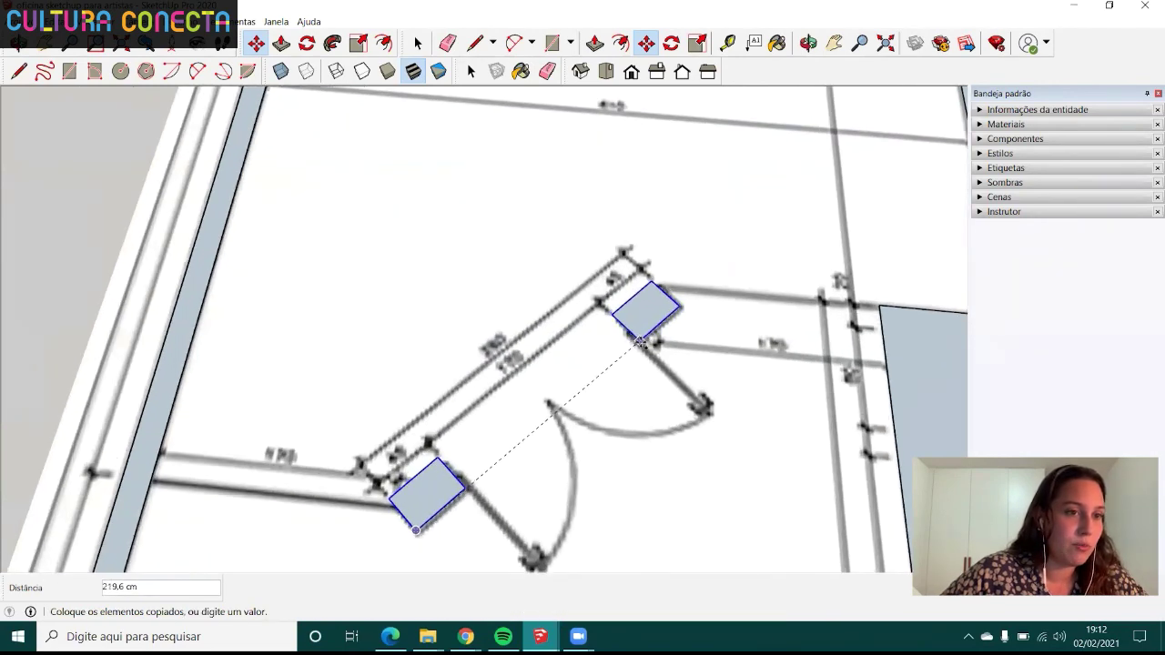
{"action": "left_click", "coordinate": [644, 339]}
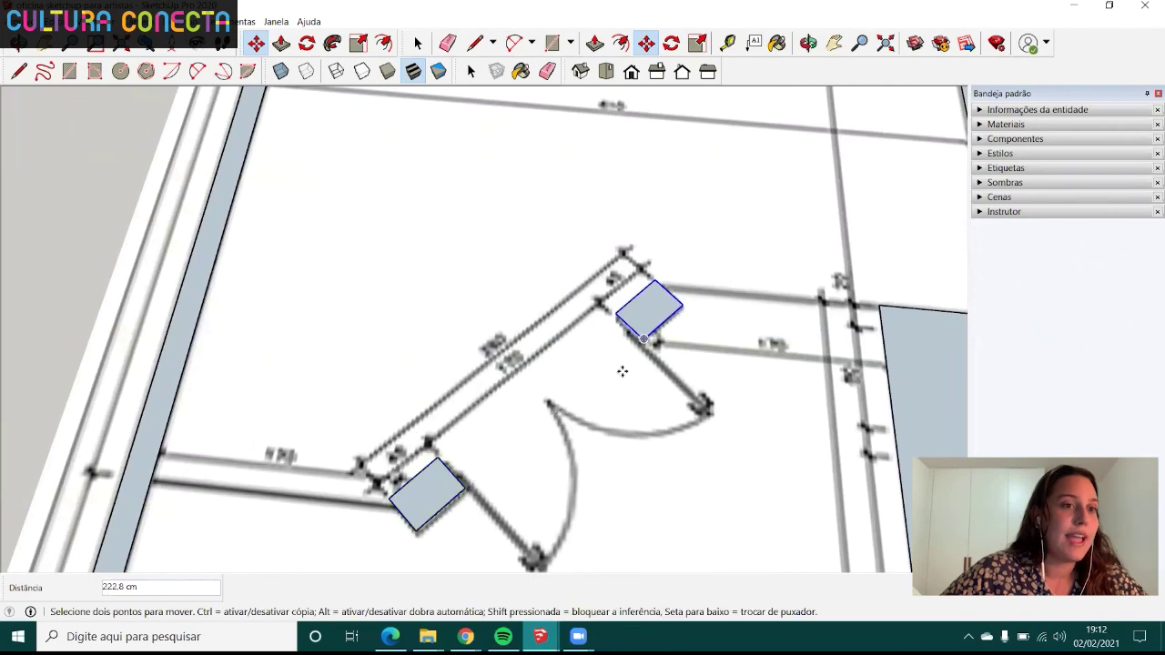
{"action": "scroll", "coordinate": [542, 445], "scroll_direction": "down", "scroll_amount": 1}
{"action": "scroll", "coordinate": [542, 445], "scroll_direction": "down", "scroll_amount": 1}
{"action": "scroll", "coordinate": [596, 471], "scroll_direction": "down", "scroll_amount": 1}
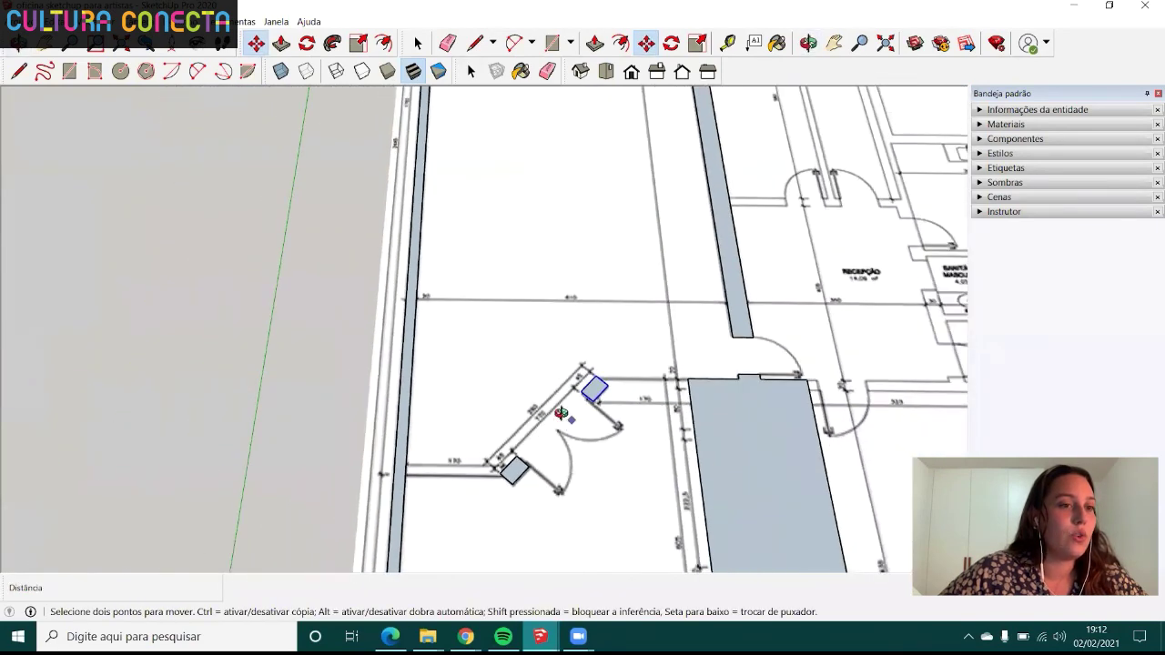
{"action": "scroll", "coordinate": [557, 404], "scroll_direction": "down", "scroll_amount": 1}
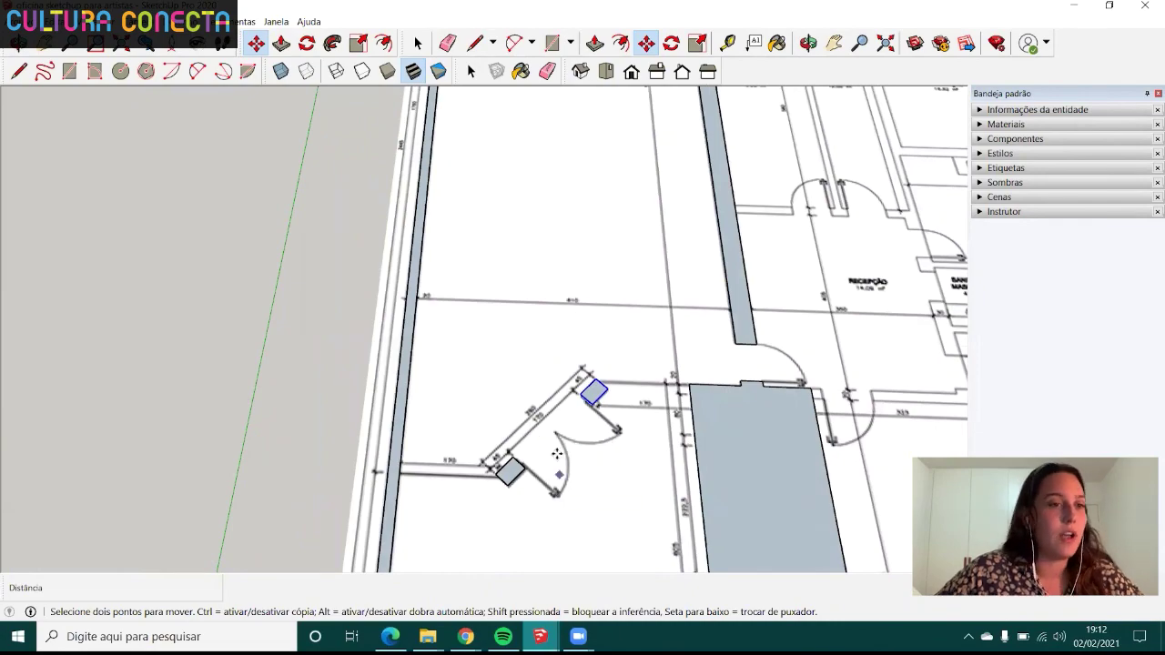
{"action": "key", "text": "space"}
- Orbit to an overhead view of the whole floor-plan sheet
{"action": "scroll", "coordinate": [559, 433], "scroll_direction": "down", "scroll_amount": 1}
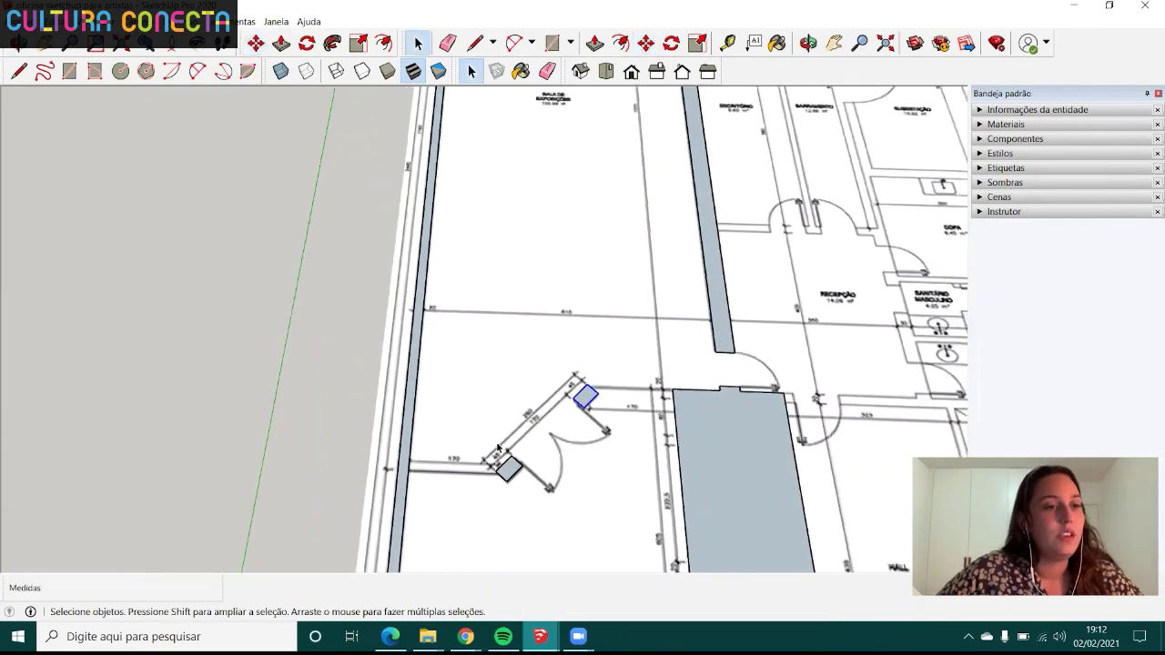
{"action": "scroll", "coordinate": [360, 432], "scroll_direction": "down", "scroll_amount": 2}
{"action": "scroll", "coordinate": [562, 463], "scroll_direction": "up", "scroll_amount": 2}
{"action": "scroll", "coordinate": [562, 462], "scroll_direction": "down", "scroll_amount": 1}
{"action": "scroll", "coordinate": [395, 495], "scroll_direction": "down", "scroll_amount": 2}
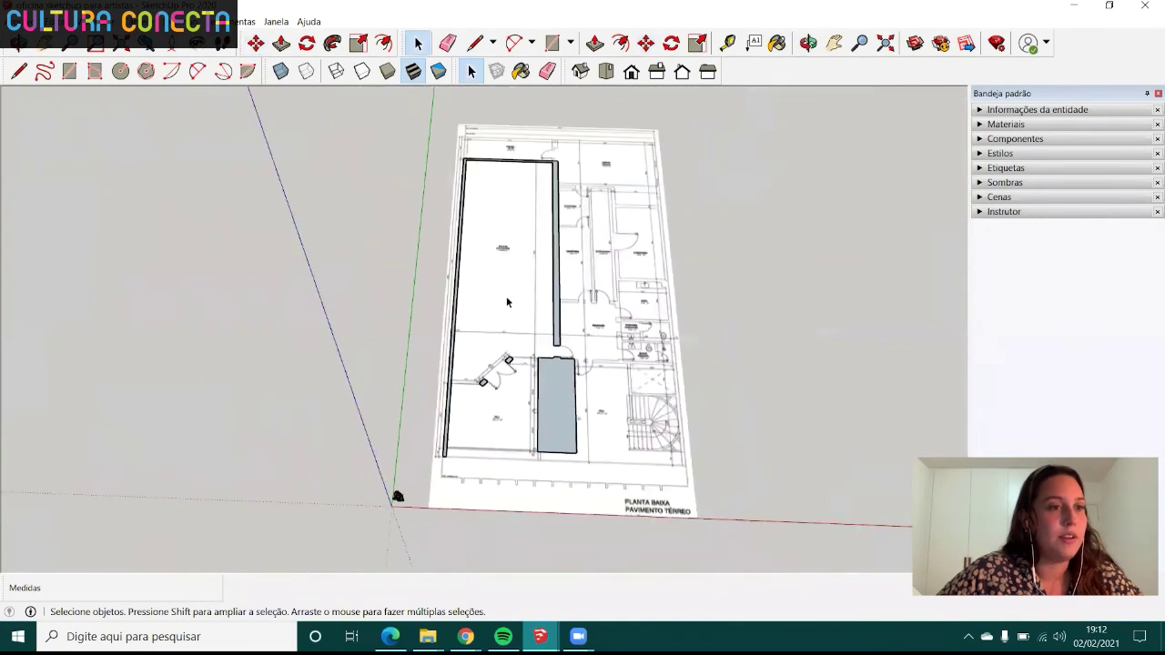
{"action": "scroll", "coordinate": [380, 538], "scroll_direction": "up", "scroll_amount": 1}
{"action": "scroll", "coordinate": [480, 431], "scroll_direction": "up", "scroll_amount": 2}
{"action": "scroll", "coordinate": [480, 431], "scroll_direction": "up", "scroll_amount": 2}
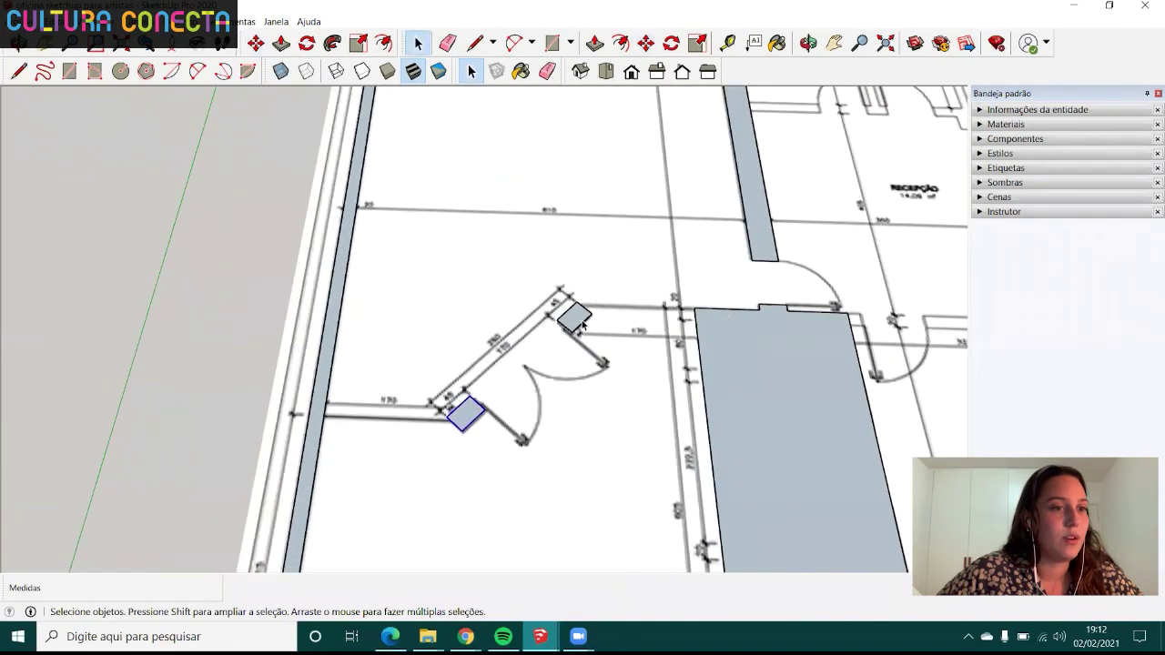
{"action": "scroll", "coordinate": [377, 471], "scroll_direction": "down", "scroll_amount": 2}
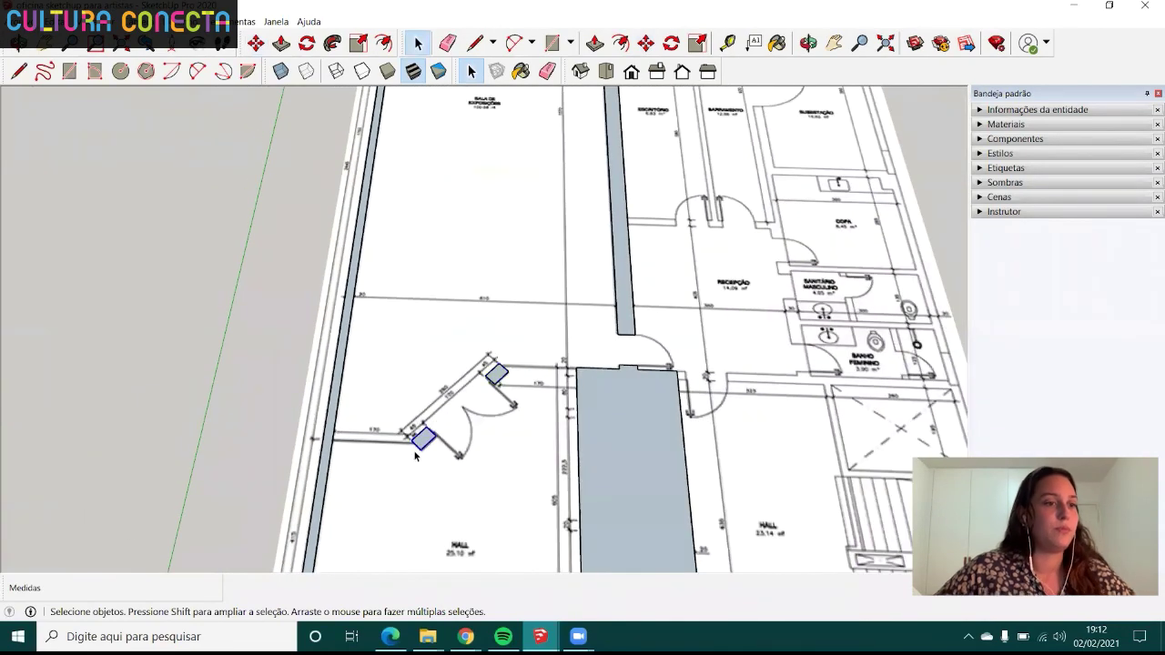
{"action": "left_click", "coordinate": [466, 488]}
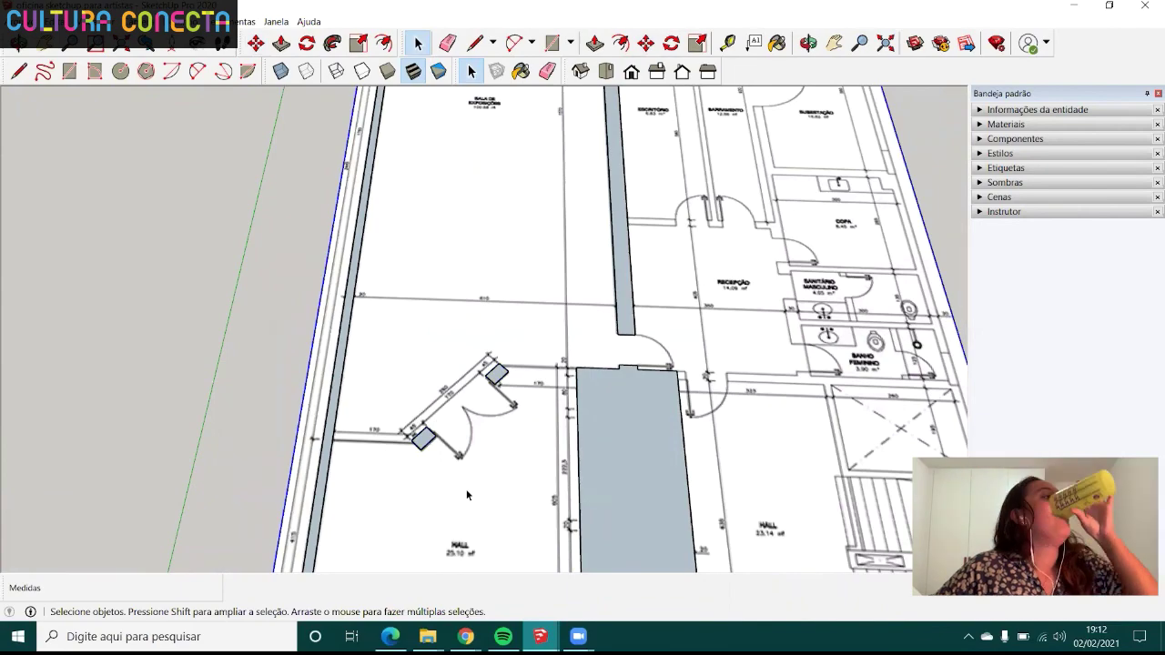
{"action": "scroll", "coordinate": [485, 407], "scroll_direction": "down", "scroll_amount": 3}
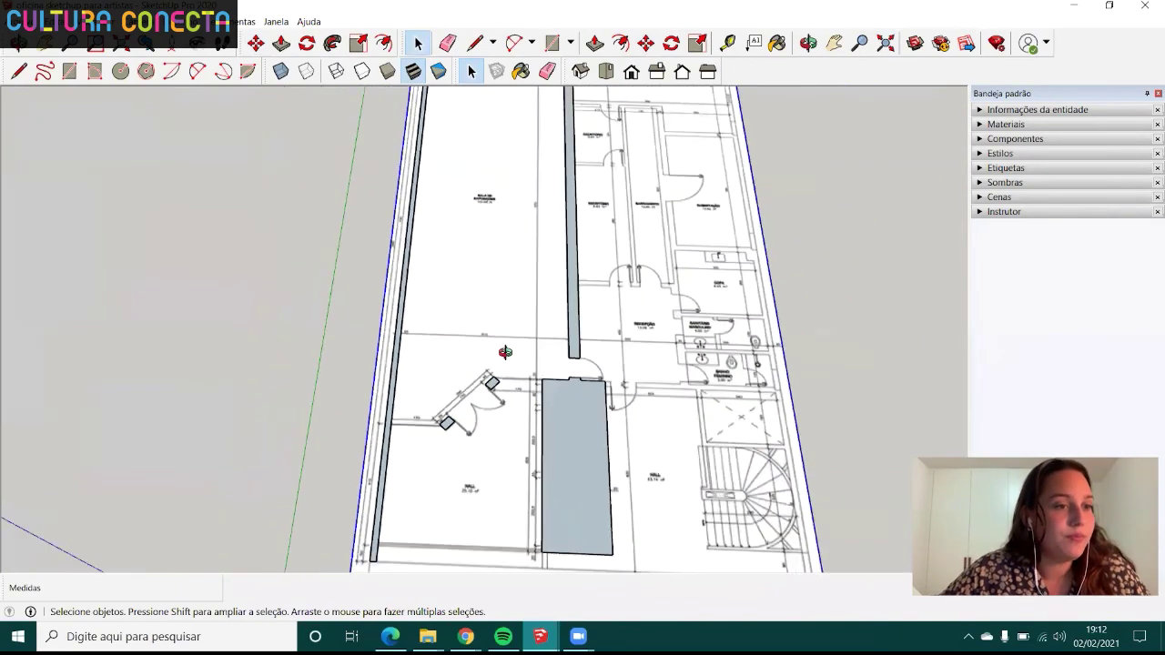
{"action": "middle_click_drag", "start_coordinate": [509, 346], "coordinate": [496, 178]}
{"action": "scroll", "coordinate": [496, 178], "scroll_direction": "up", "scroll_amount": 3}
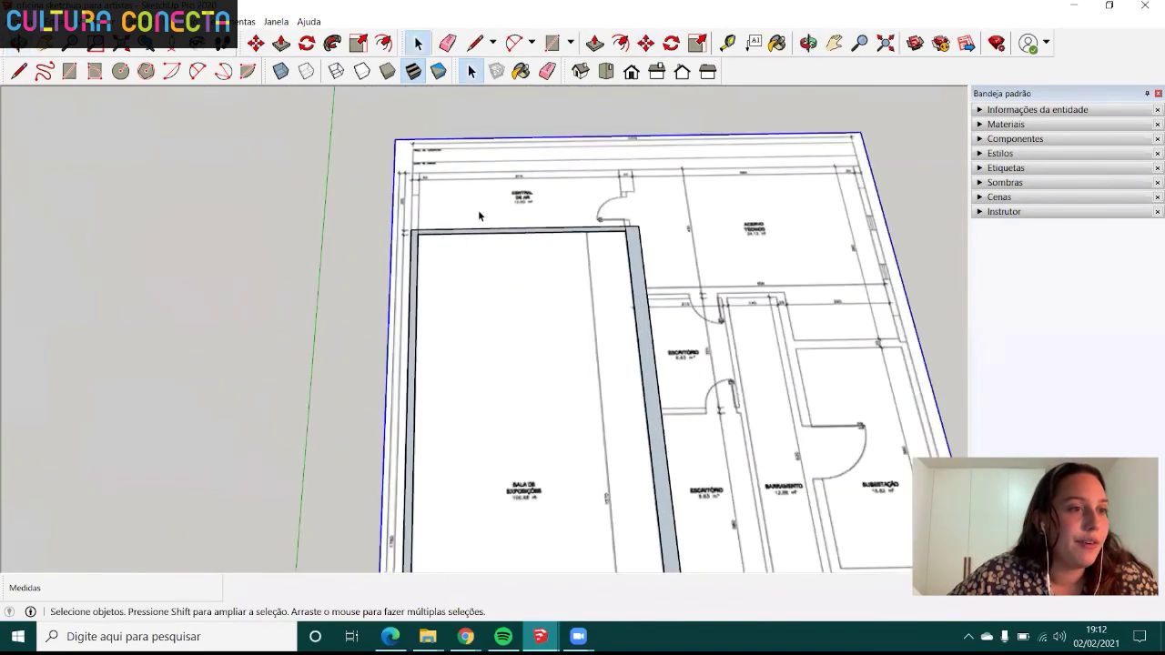
{"action": "scroll", "coordinate": [478, 209], "scroll_direction": "down", "scroll_amount": 3}
{"action": "scroll", "coordinate": [592, 359], "scroll_direction": "up", "scroll_amount": 4}
{"action": "scroll", "coordinate": [597, 364], "scroll_direction": "down", "scroll_amount": 3}
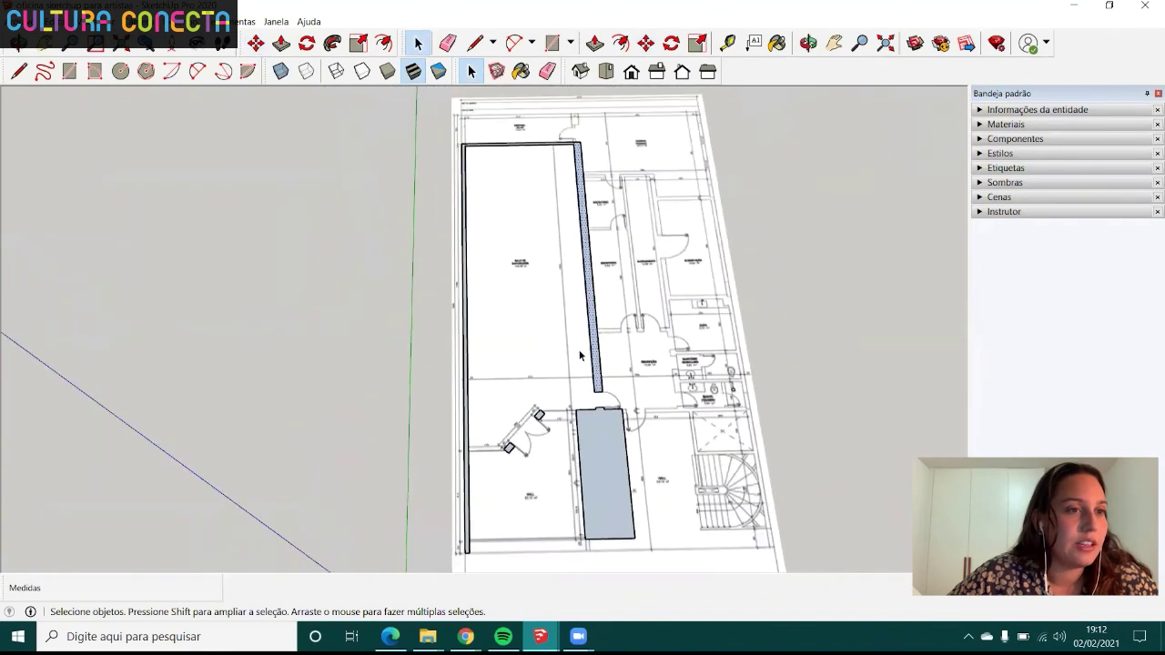
{"action": "middle_click_drag", "start_coordinate": [577, 356], "coordinate": [486, 216]}
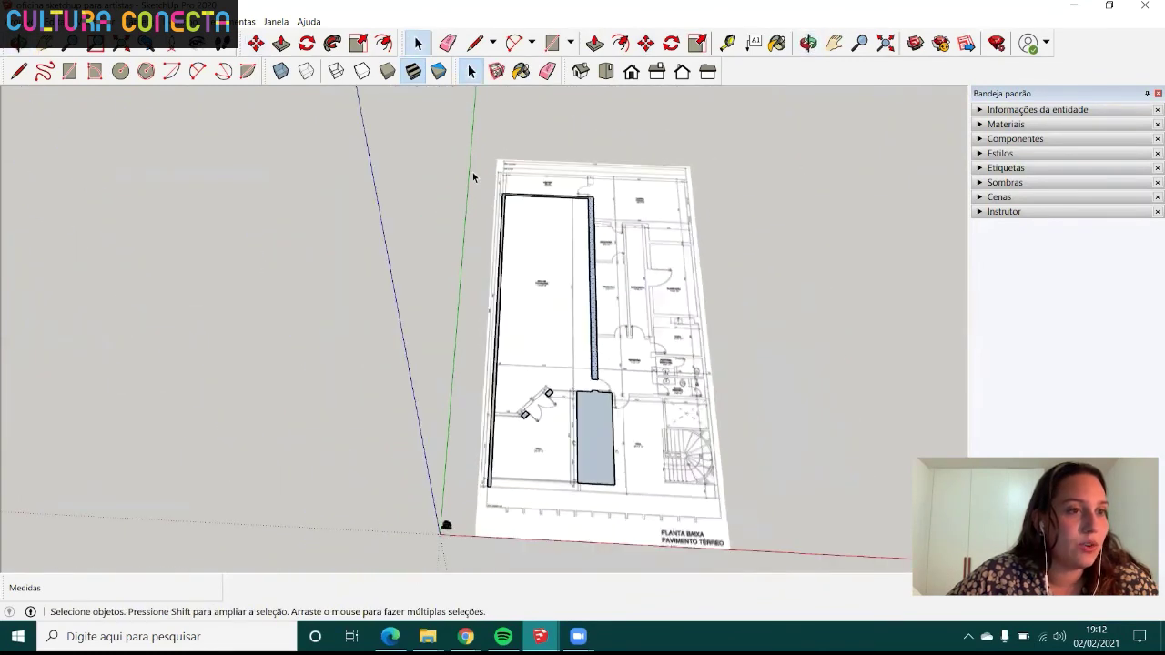
- Box-select the traced walls and grey block and make them a group with Criar grupo
{"action": "left_click_drag", "start_coordinate": [471, 173], "coordinate": [614, 518]}
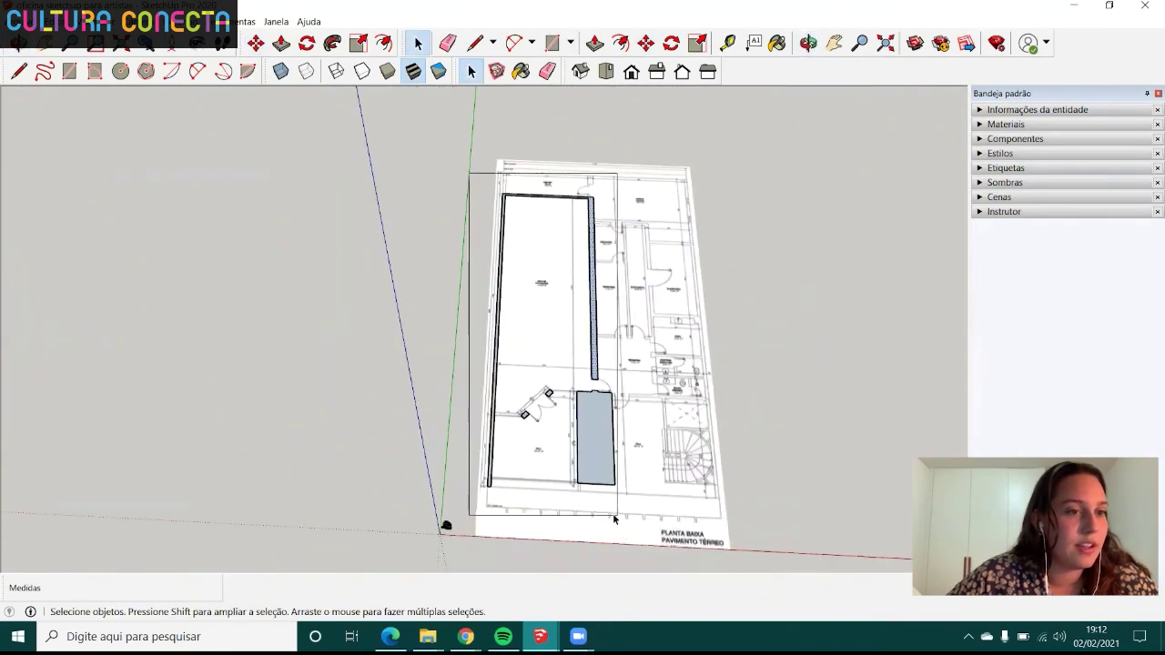
{"action": "left_click_drag", "start_coordinate": [615, 518], "coordinate": [608, 510]}
{"action": "scroll", "coordinate": [589, 441], "scroll_direction": "up", "scroll_amount": 3}
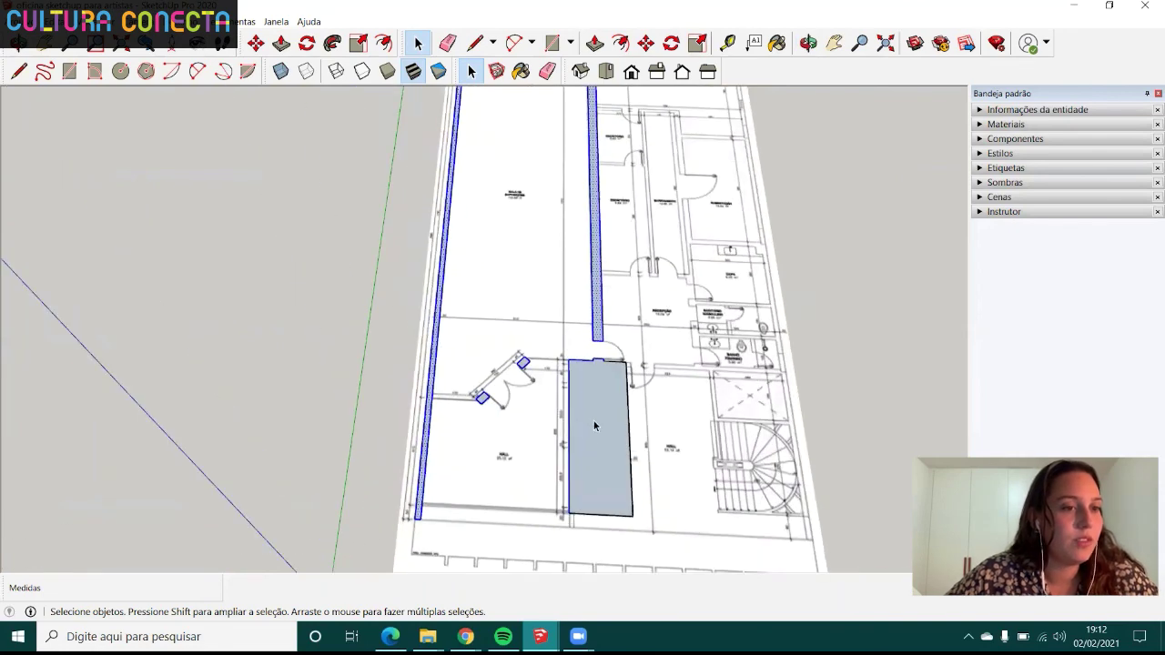
{"action": "scroll", "coordinate": [593, 426], "scroll_direction": "down", "scroll_amount": 3}
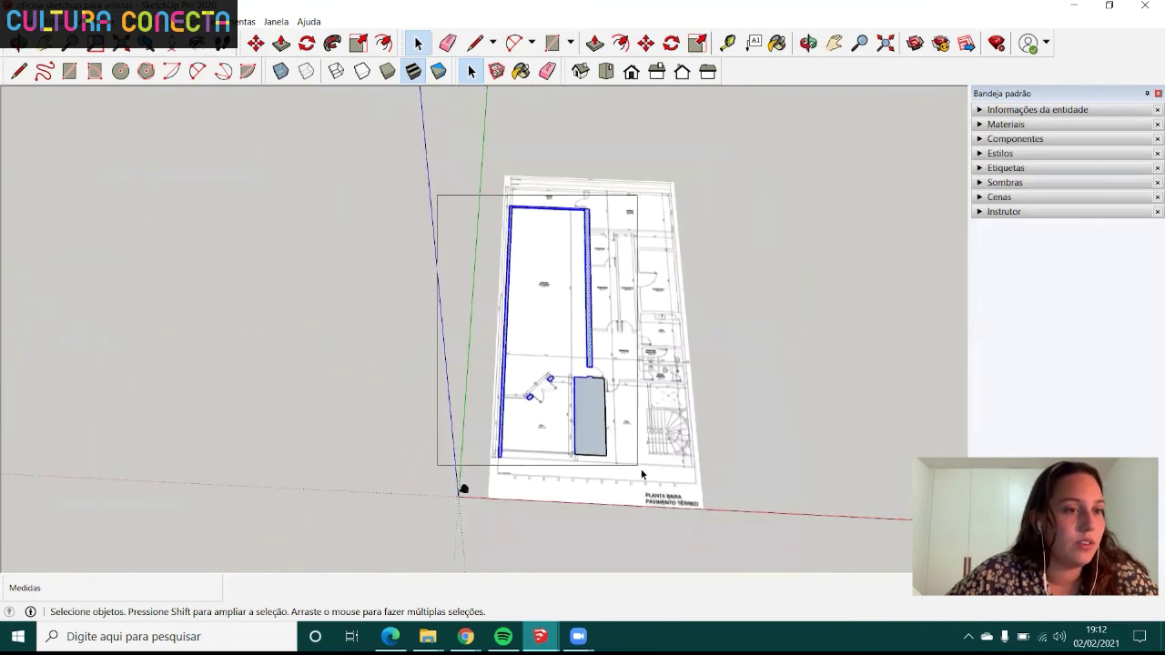
{"action": "left_click_drag", "start_coordinate": [594, 344], "coordinate": [623, 459]}
{"action": "scroll", "coordinate": [623, 458], "scroll_direction": "up", "scroll_amount": 4}
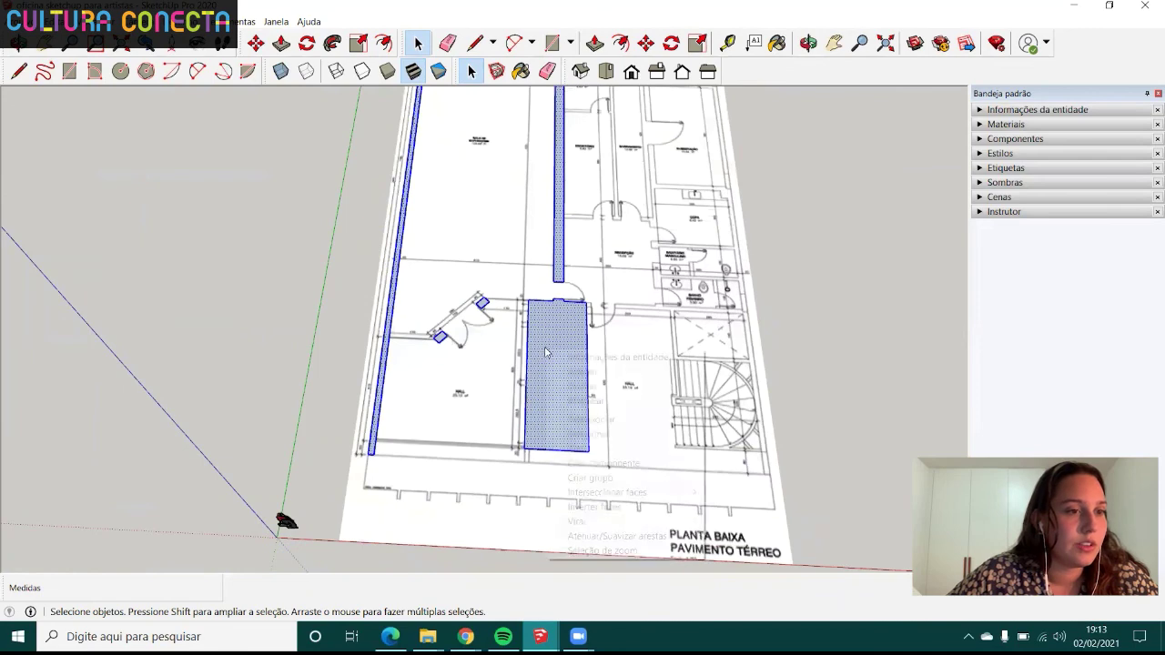
{"action": "right_click", "coordinate": [547, 351]}
{"action": "left_click", "coordinate": [598, 477]}
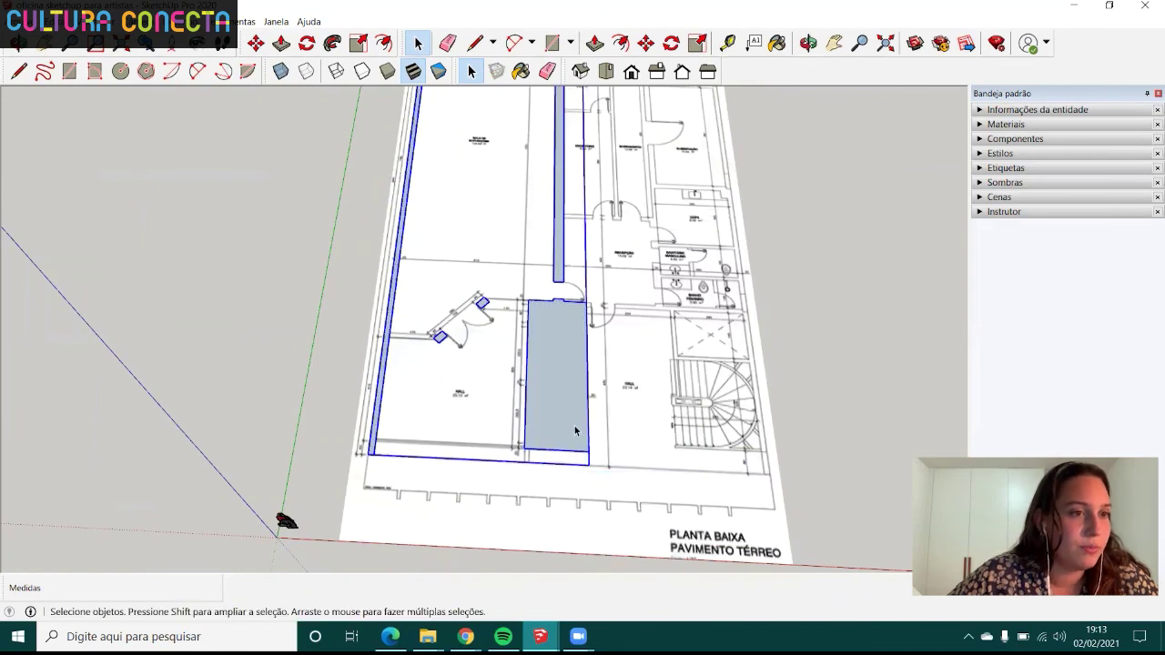
- Make the grey hall block face its own group
{"action": "scroll", "coordinate": [558, 381], "scroll_direction": "down", "scroll_amount": 2}
{"action": "scroll", "coordinate": [503, 347], "scroll_direction": "up", "scroll_amount": 1}
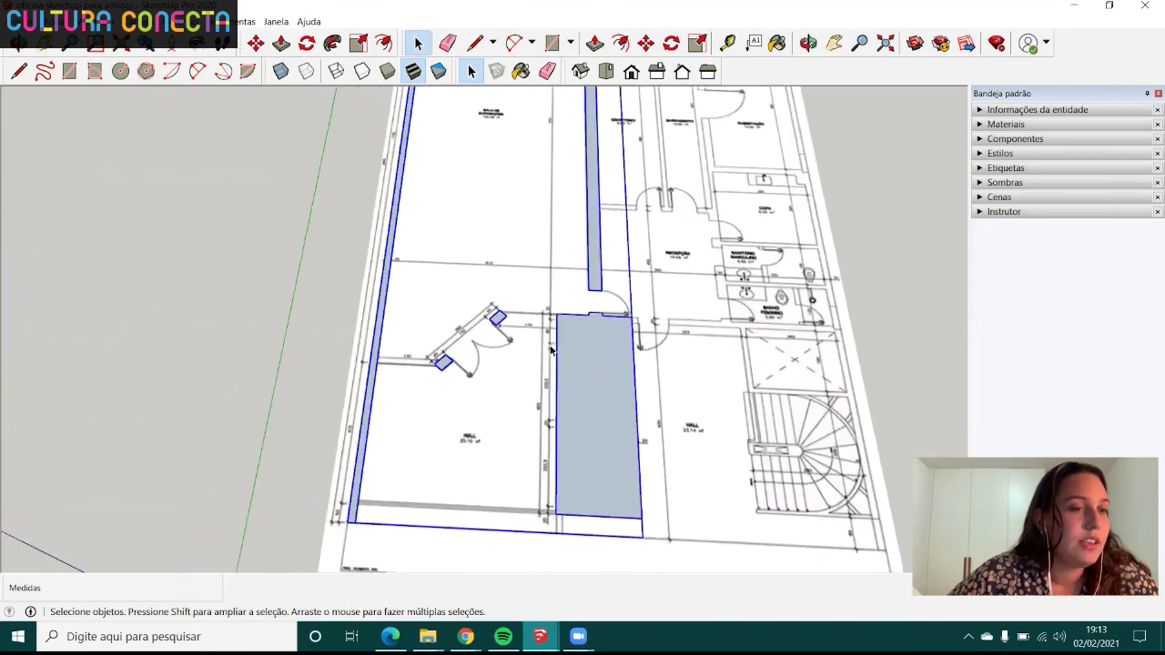
{"action": "scroll", "coordinate": [564, 364], "scroll_direction": "up", "scroll_amount": 2}
{"action": "scroll", "coordinate": [546, 311], "scroll_direction": "up", "scroll_amount": 1}
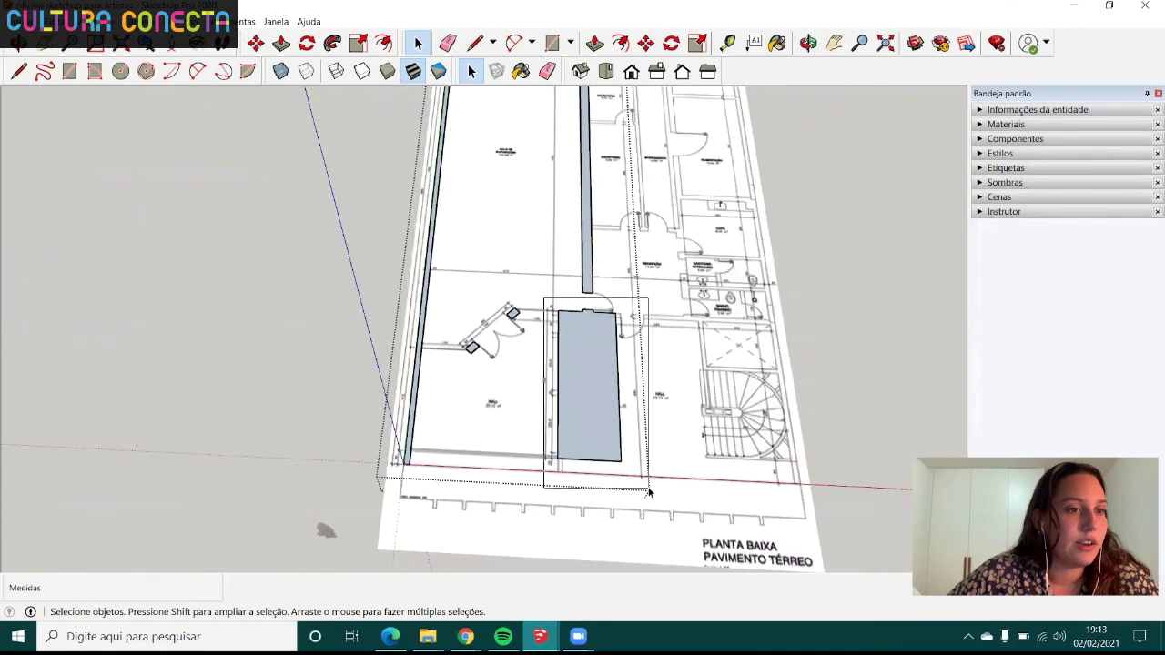
{"action": "left_click", "coordinate": [590, 398]}
{"action": "right_click", "coordinate": [588, 397]}
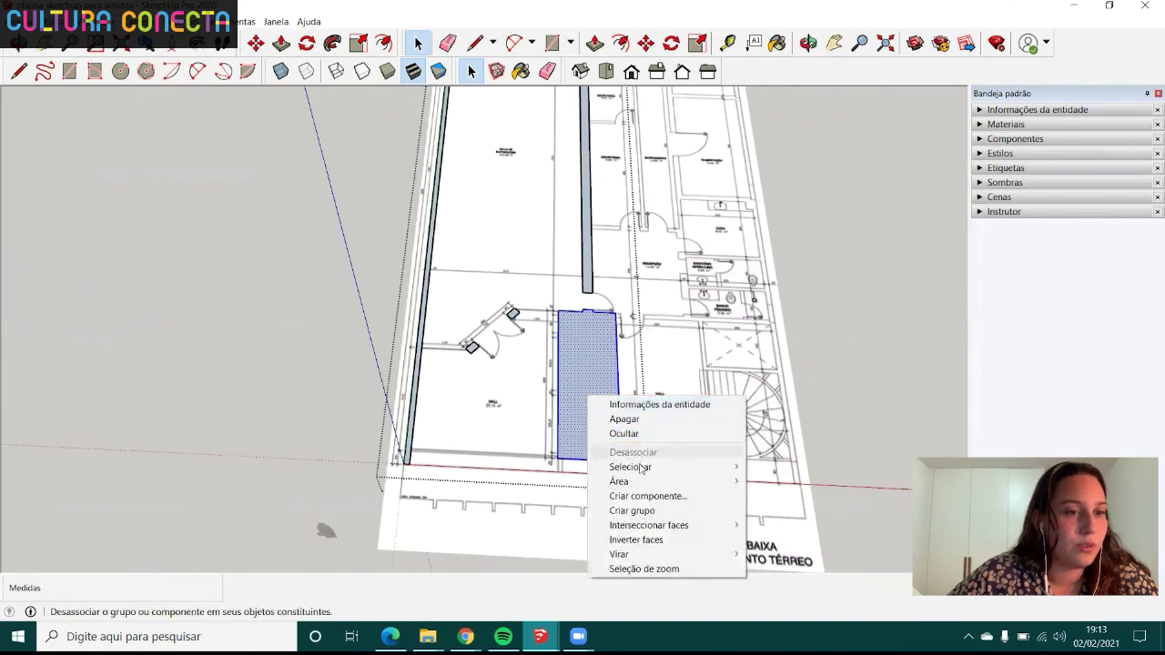
{"action": "left_click", "coordinate": [628, 510]}
- Group the top, right and left perimeter walls together into one group
{"action": "scroll", "coordinate": [573, 335], "scroll_direction": "down", "scroll_amount": 4}
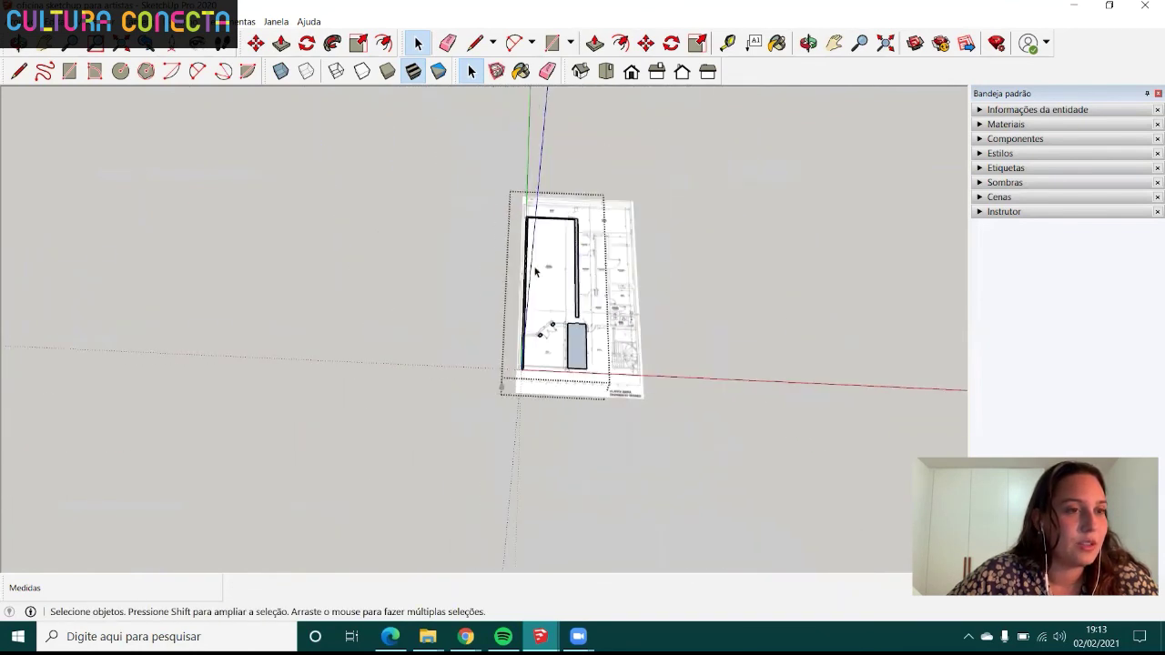
{"action": "scroll", "coordinate": [512, 215], "scroll_direction": "up", "scroll_amount": 1}
{"action": "left_click", "coordinate": [606, 300]}
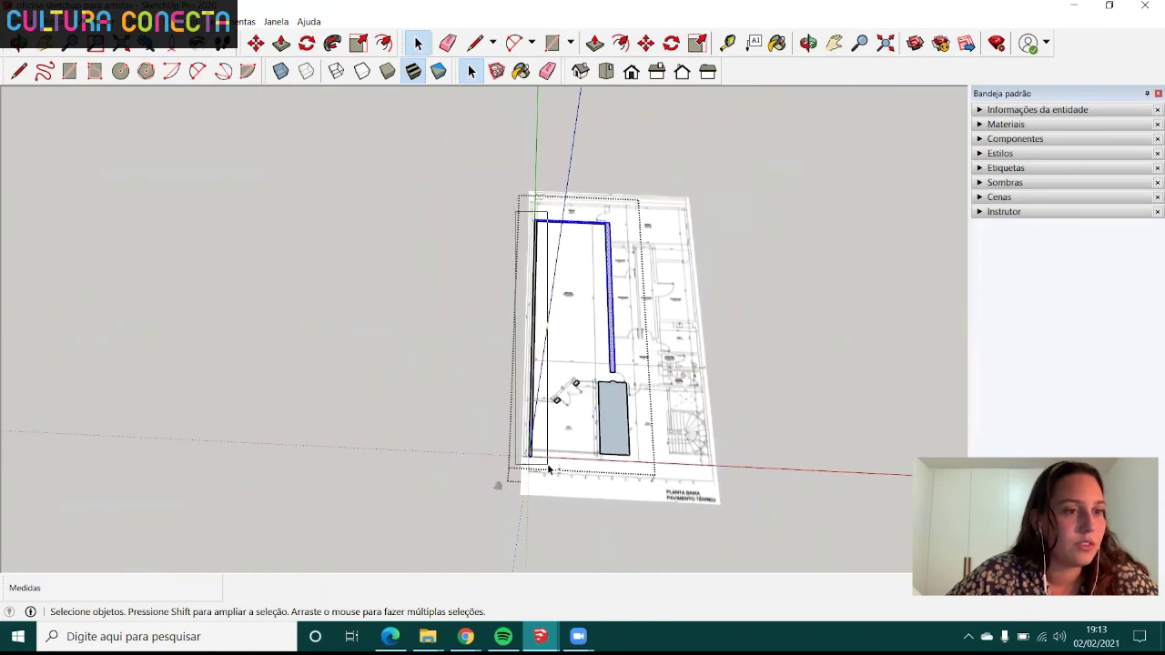
{"action": "left_click", "coordinate": [529, 434], "text": "shift"}
{"action": "right_click", "coordinate": [532, 433]}
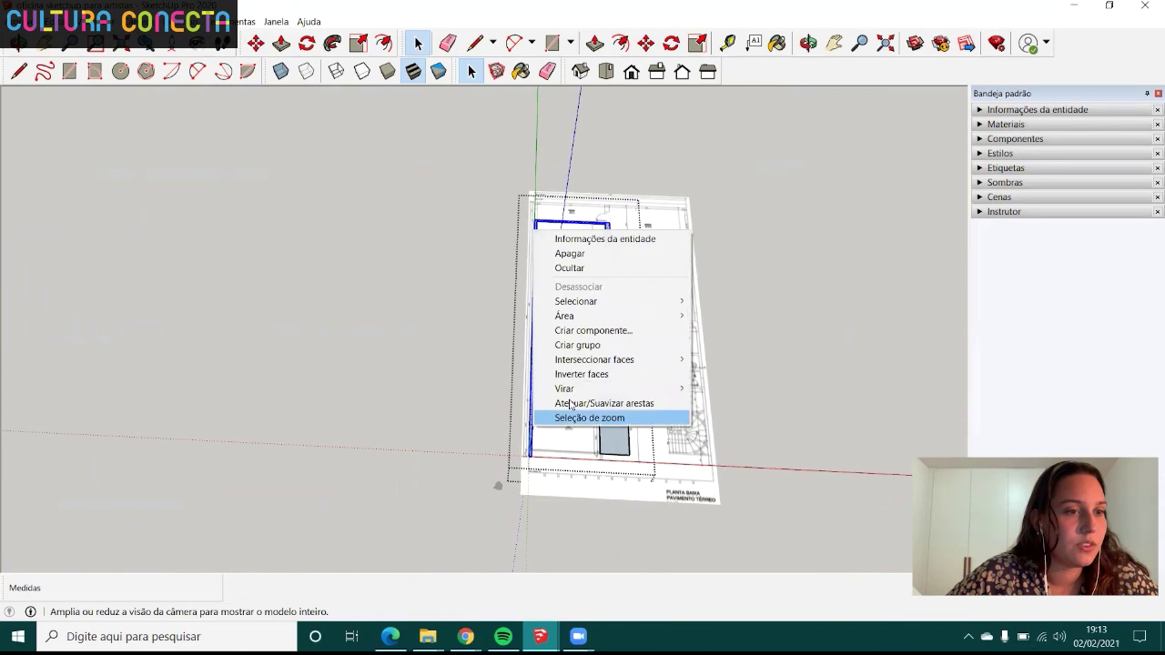
{"action": "left_click", "coordinate": [581, 347]}
- Deselect and orbit to a higher perspective showing more of the rooms
{"action": "left_click", "coordinate": [483, 401]}
{"action": "middle_click_drag", "start_coordinate": [483, 401], "coordinate": [546, 393]}
{"action": "scroll", "coordinate": [583, 391], "scroll_direction": "down", "scroll_amount": 3}
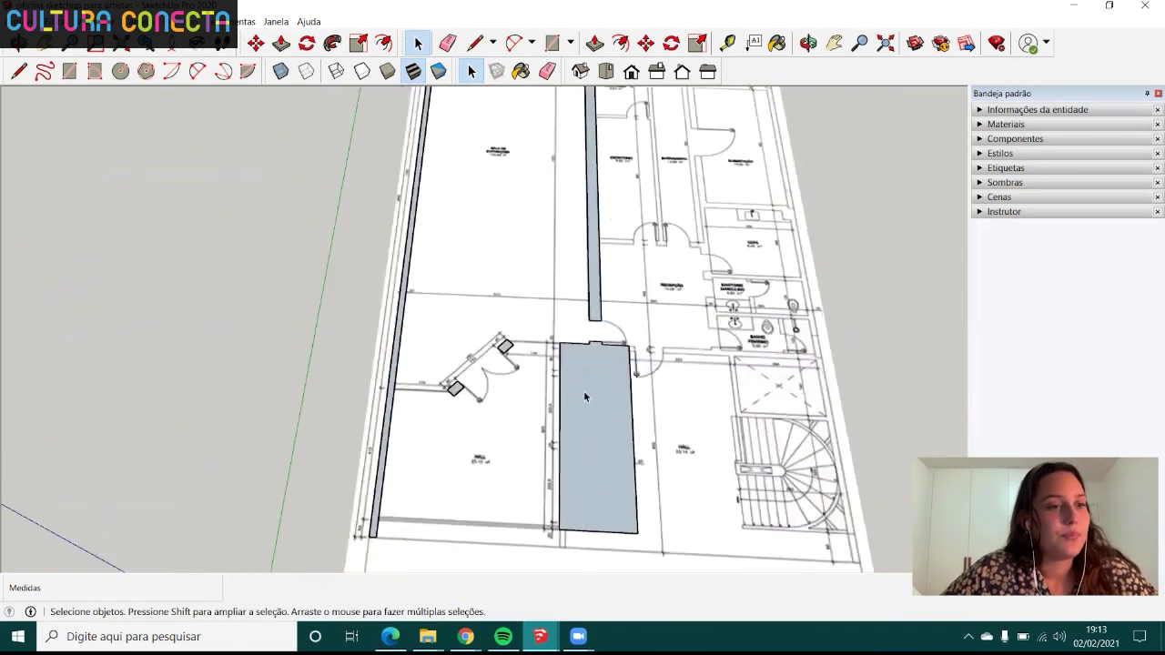
{"action": "scroll", "coordinate": [432, 367], "scroll_direction": "up", "scroll_amount": 2}
{"action": "scroll", "coordinate": [442, 357], "scroll_direction": "up", "scroll_amount": 3}
{"action": "scroll", "coordinate": [441, 357], "scroll_direction": "down", "scroll_amount": 3}
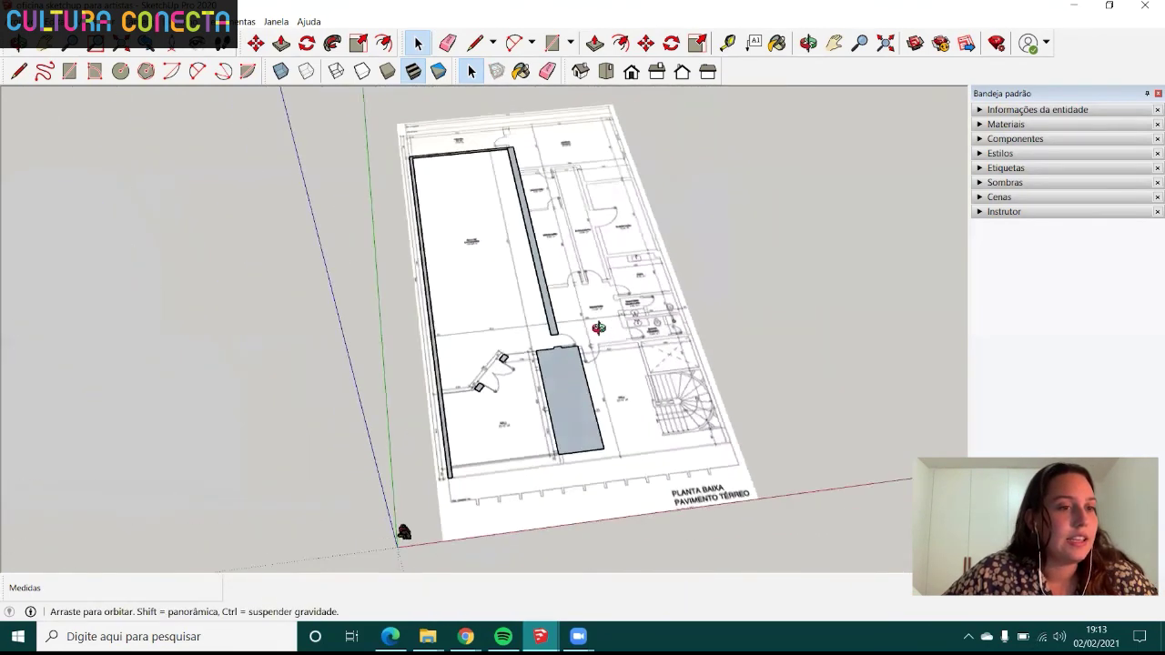
{"action": "middle_click_drag", "start_coordinate": [441, 357], "coordinate": [547, 338]}
{"action": "scroll", "coordinate": [510, 421], "scroll_direction": "up", "scroll_amount": 3}
{"action": "scroll", "coordinate": [511, 420], "scroll_direction": "up", "scroll_amount": 3}
{"action": "scroll", "coordinate": [492, 348], "scroll_direction": "up", "scroll_amount": 2}
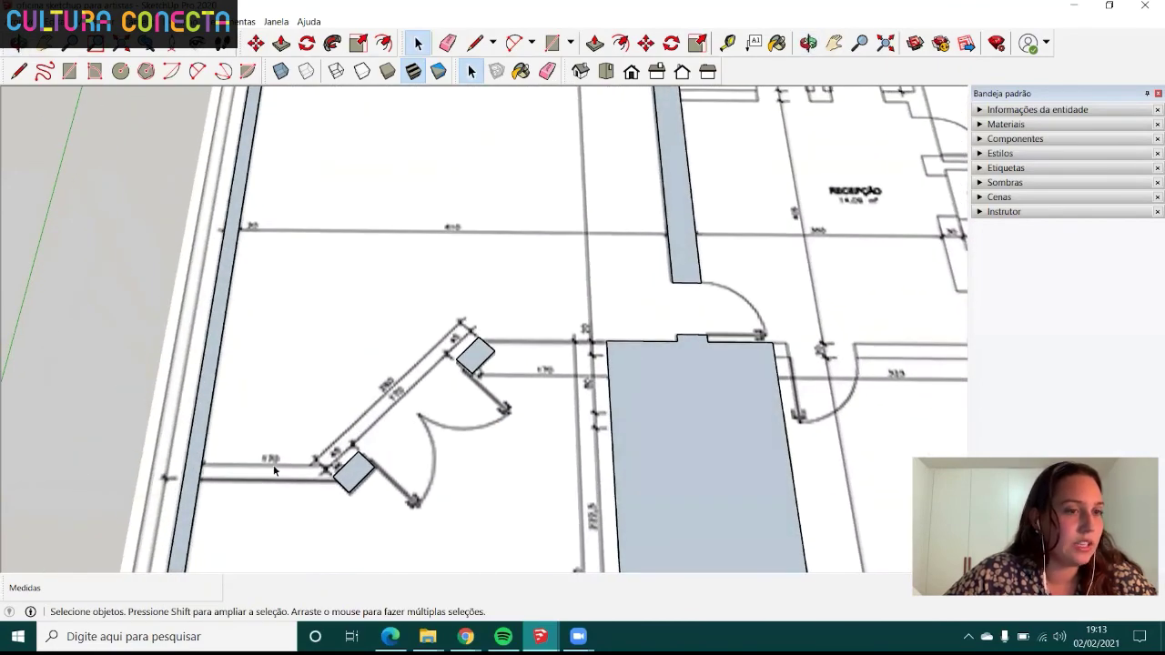
{"action": "scroll", "coordinate": [537, 339], "scroll_direction": "up", "scroll_amount": 2}
{"action": "scroll", "coordinate": [502, 346], "scroll_direction": "down", "scroll_amount": 3}
{"action": "scroll", "coordinate": [501, 346], "scroll_direction": "down", "scroll_amount": 2}
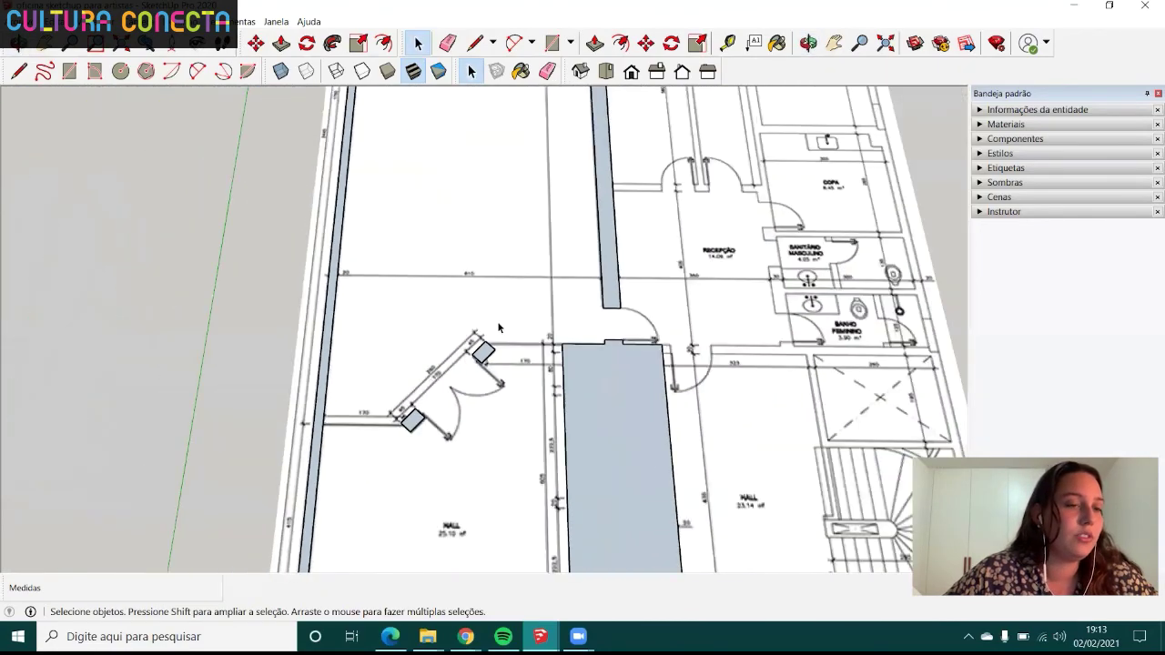
{"action": "scroll", "coordinate": [507, 354], "scroll_direction": "up", "scroll_amount": 4}
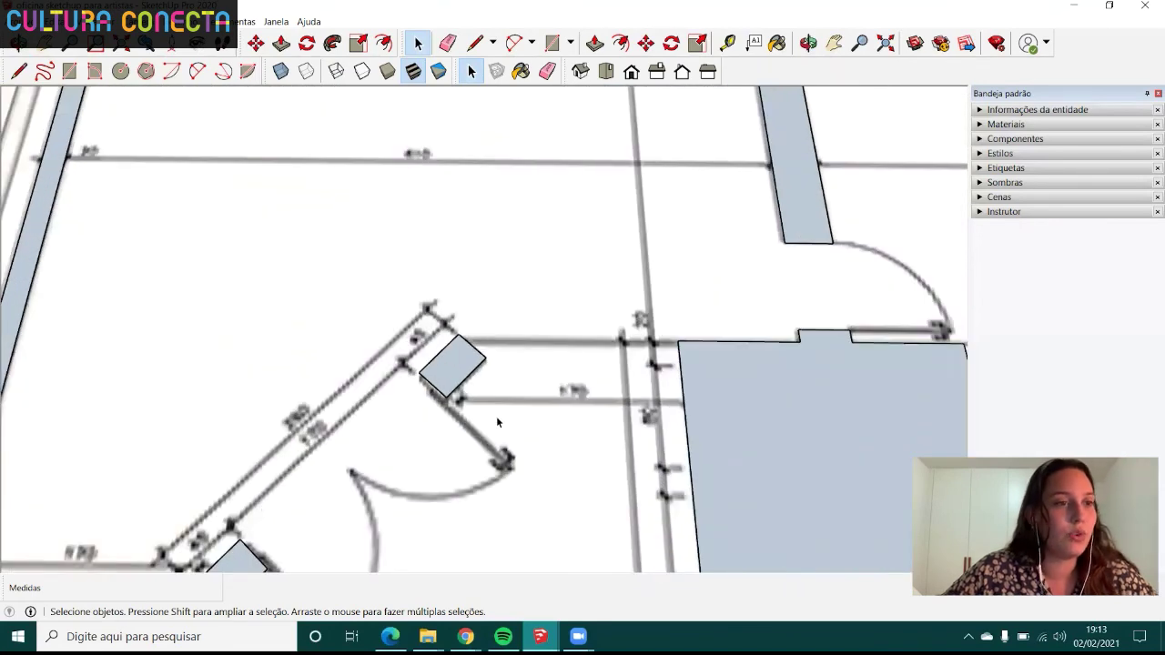
{"action": "scroll", "coordinate": [642, 414], "scroll_direction": "down", "scroll_amount": 2}
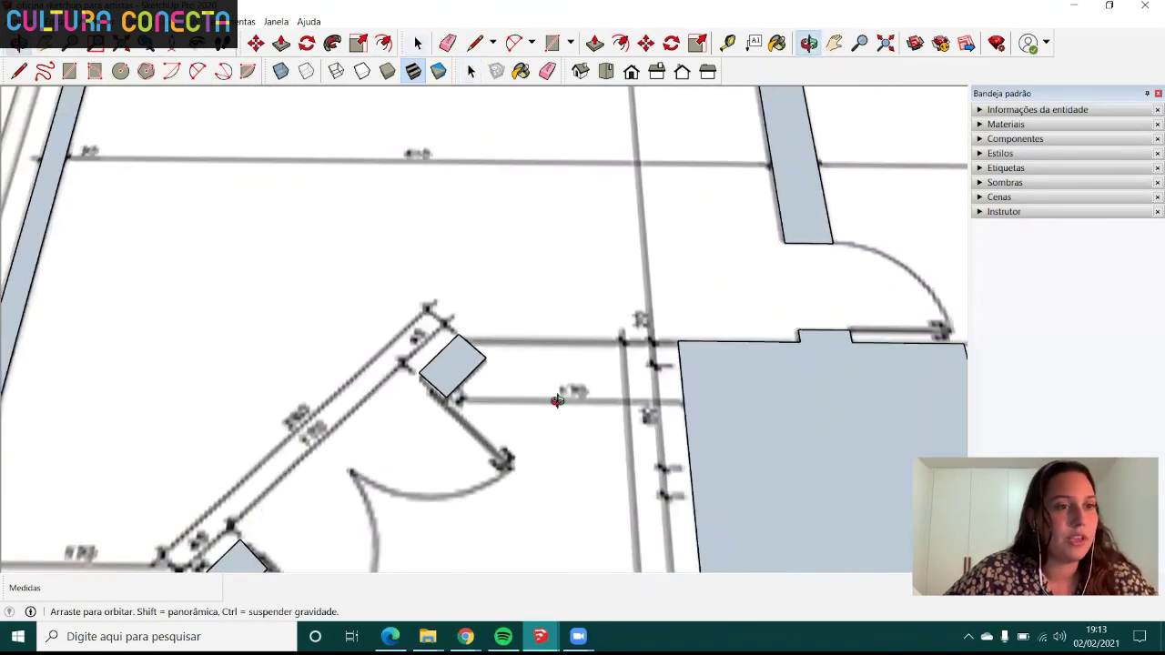
{"action": "scroll", "coordinate": [551, 410], "scroll_direction": "down", "scroll_amount": 3}
{"action": "middle_click_drag", "start_coordinate": [551, 409], "coordinate": [565, 393]}
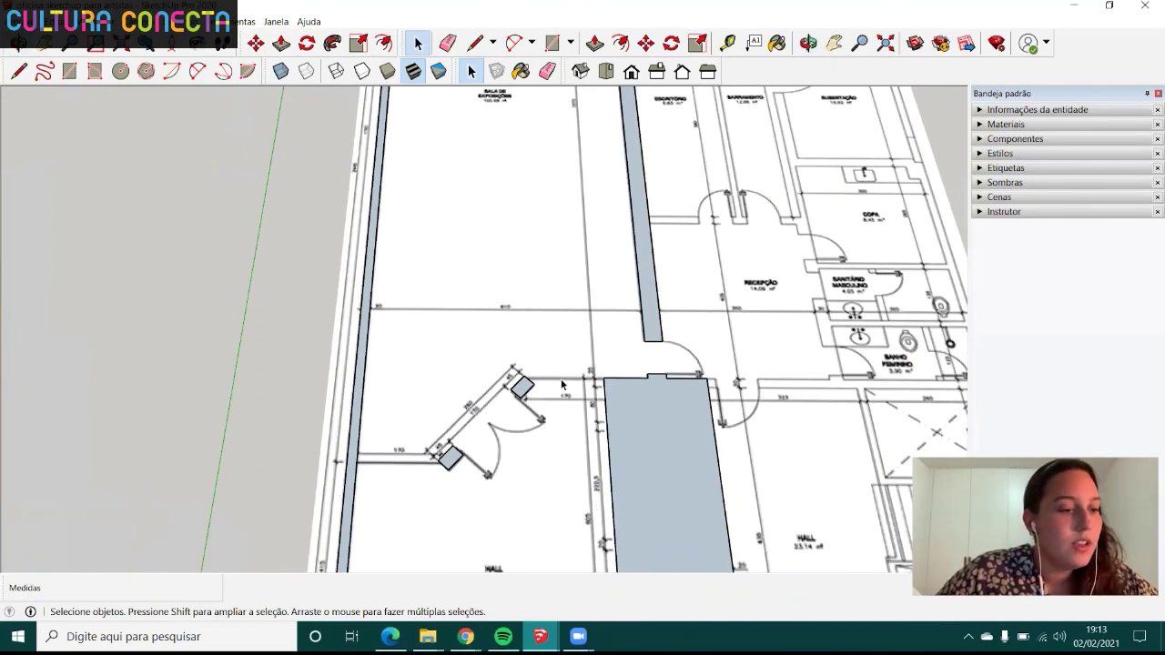
- Draw thin rectangles along the upper and lower short walls beside the angled door
{"action": "scroll", "coordinate": [558, 376], "scroll_direction": "up", "scroll_amount": 2}
{"action": "scroll", "coordinate": [555, 378], "scroll_direction": "up", "scroll_amount": 2}
{"action": "key", "text": "r"}
{"action": "scroll", "coordinate": [550, 379], "scroll_direction": "up", "scroll_amount": 2}
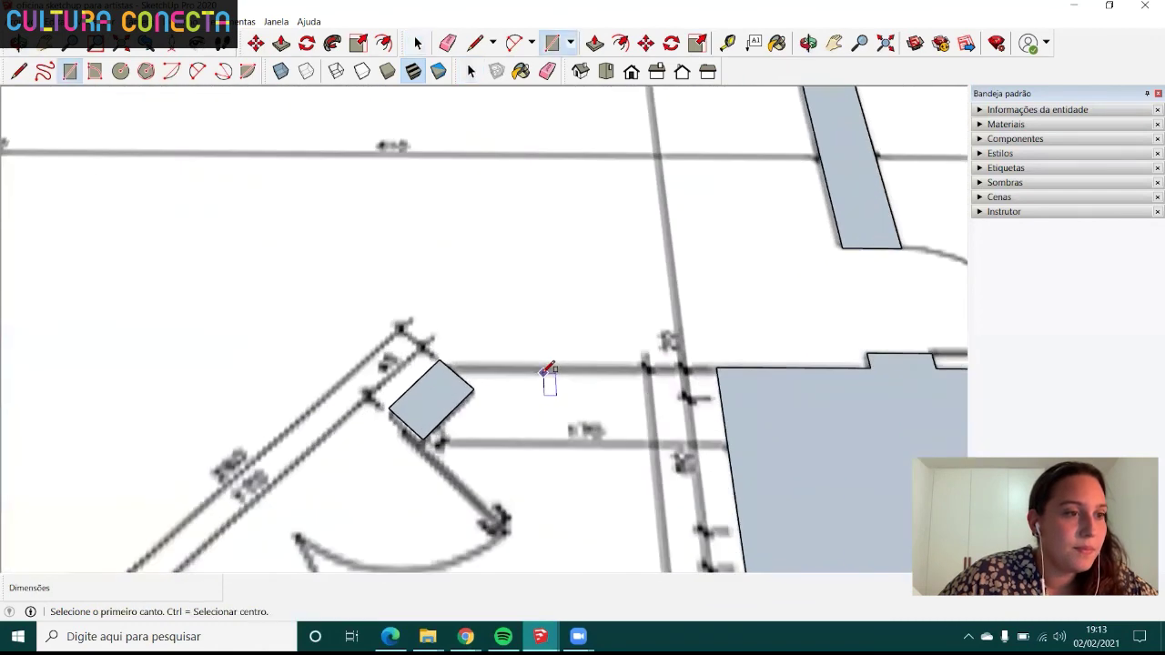
{"action": "scroll", "coordinate": [546, 381], "scroll_direction": "up", "scroll_amount": 2}
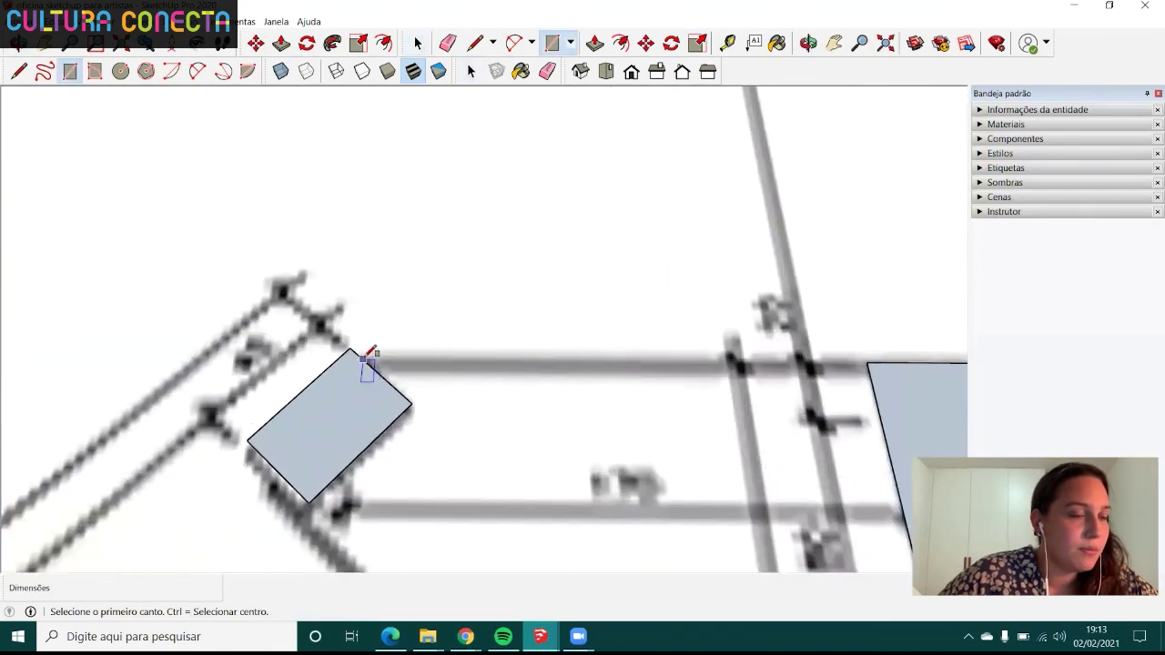
{"action": "left_click", "coordinate": [364, 358]}
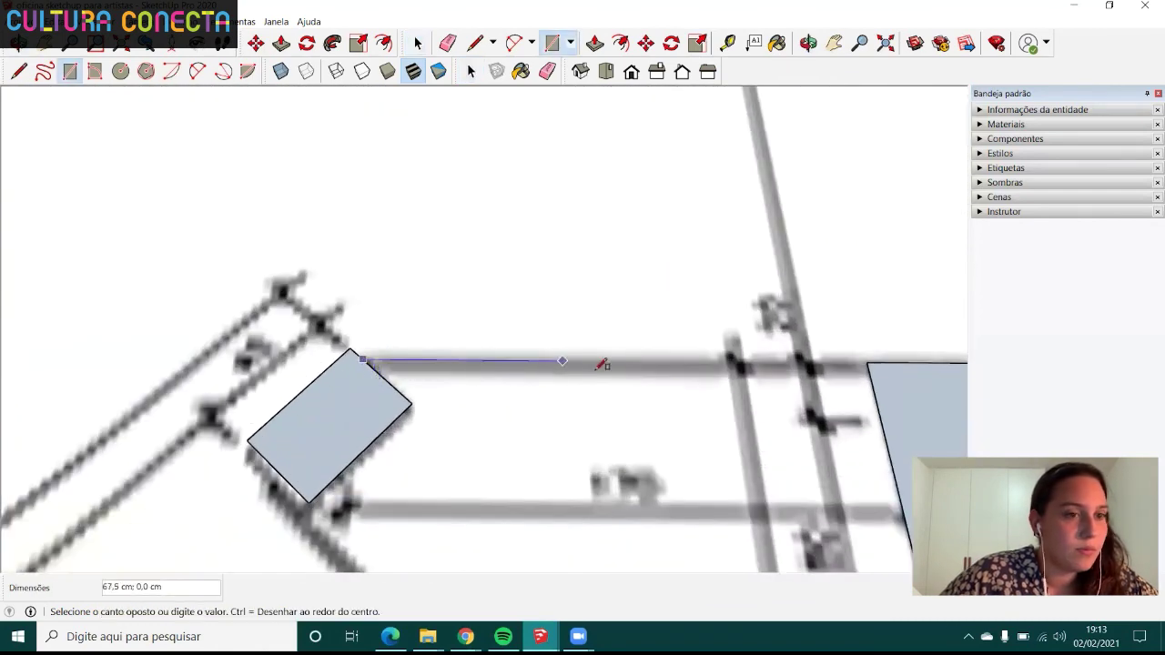
{"action": "left_click", "coordinate": [872, 375]}
{"action": "scroll", "coordinate": [820, 345], "scroll_direction": "down", "scroll_amount": 3}
{"action": "scroll", "coordinate": [792, 304], "scroll_direction": "down", "scroll_amount": 3}
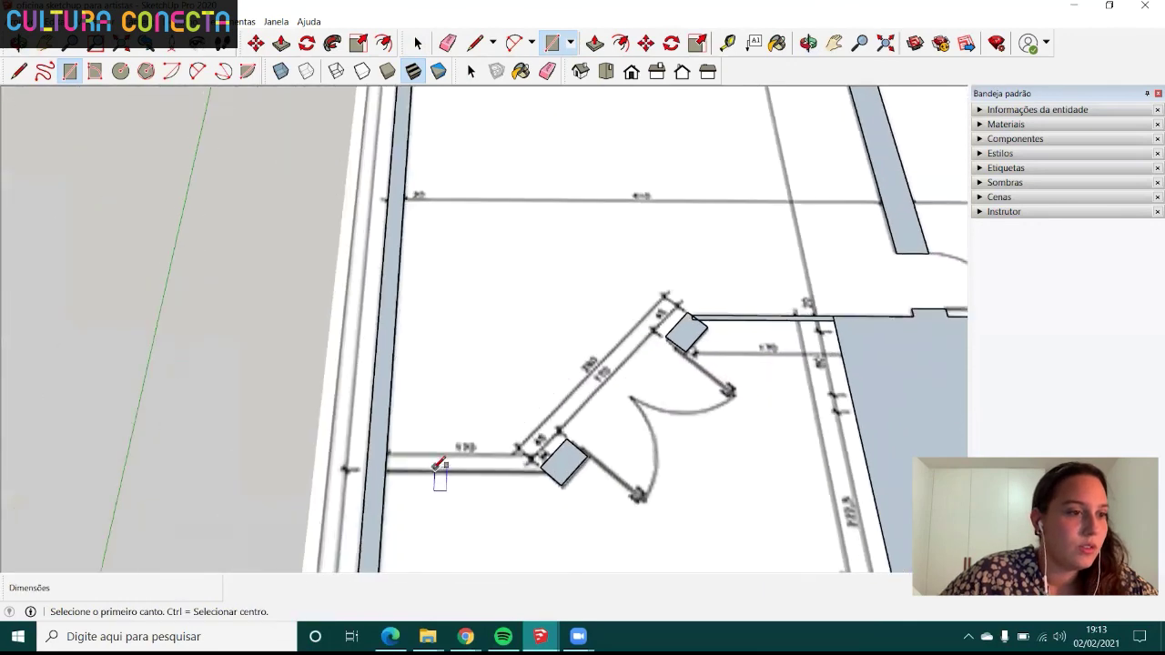
{"action": "scroll", "coordinate": [439, 466], "scroll_direction": "up", "scroll_amount": 3}
{"action": "scroll", "coordinate": [373, 474], "scroll_direction": "up", "scroll_amount": 3}
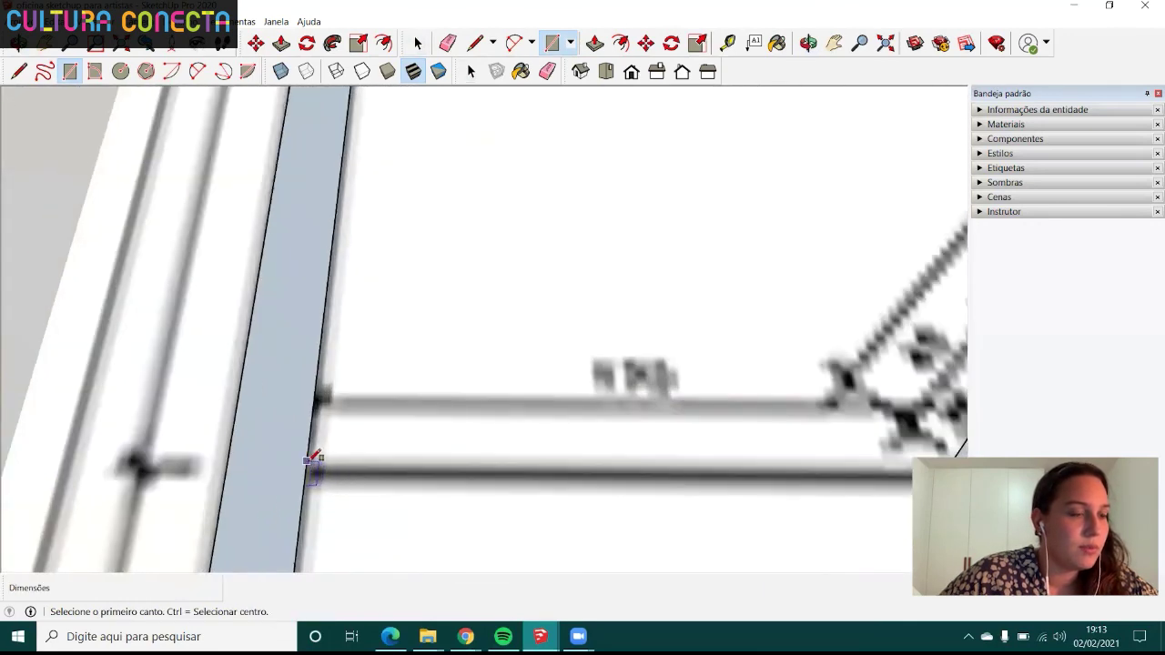
{"action": "left_click", "coordinate": [313, 460]}
{"action": "scroll", "coordinate": [383, 465], "scroll_direction": "down", "scroll_amount": 3}
{"action": "scroll", "coordinate": [547, 468], "scroll_direction": "down", "scroll_amount": 2}
{"action": "scroll", "coordinate": [728, 474], "scroll_direction": "up", "scroll_amount": 3}
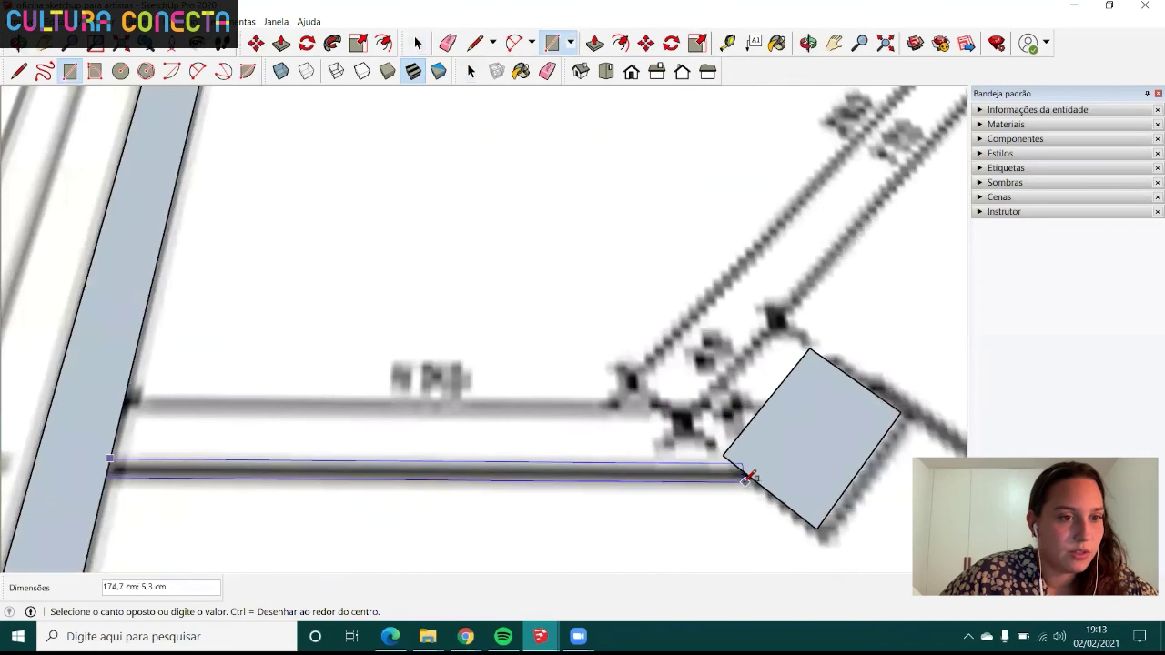
{"action": "left_click", "coordinate": [746, 475]}
{"action": "scroll", "coordinate": [537, 469], "scroll_direction": "down", "scroll_amount": 3}
{"action": "scroll", "coordinate": [529, 476], "scroll_direction": "down", "scroll_amount": 2}
- Turn the upper and lower thin wall rectangles each into their own group
{"action": "key", "text": "space"}
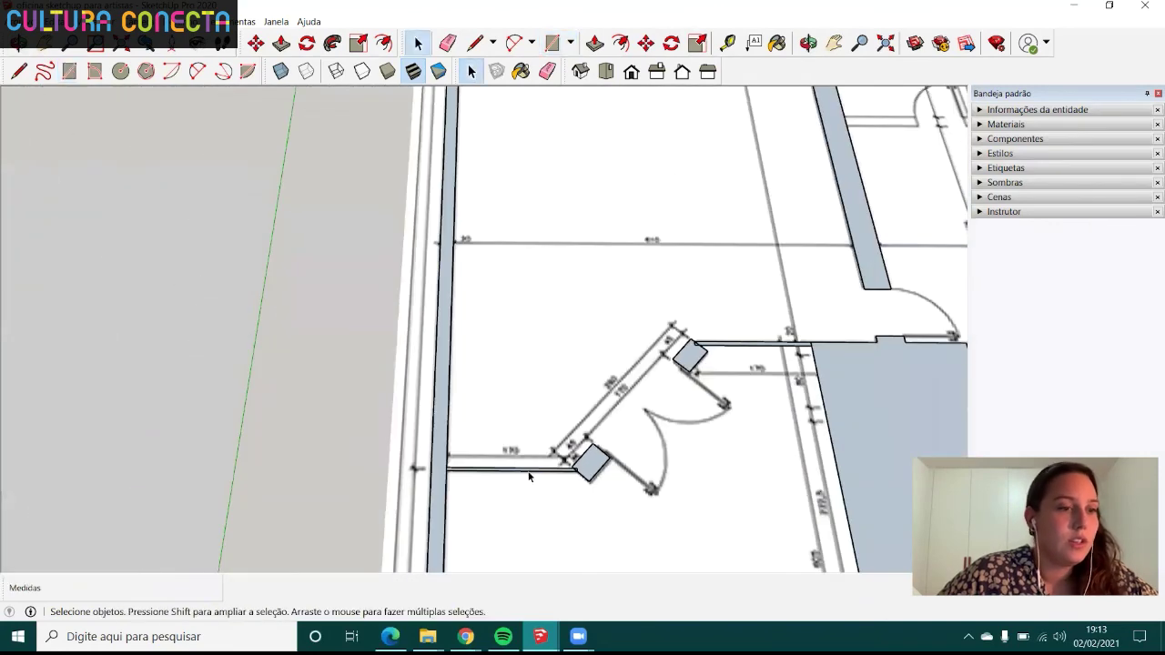
{"action": "scroll", "coordinate": [728, 364], "scroll_direction": "up", "scroll_amount": 2}
{"action": "left_click", "coordinate": [799, 333]}
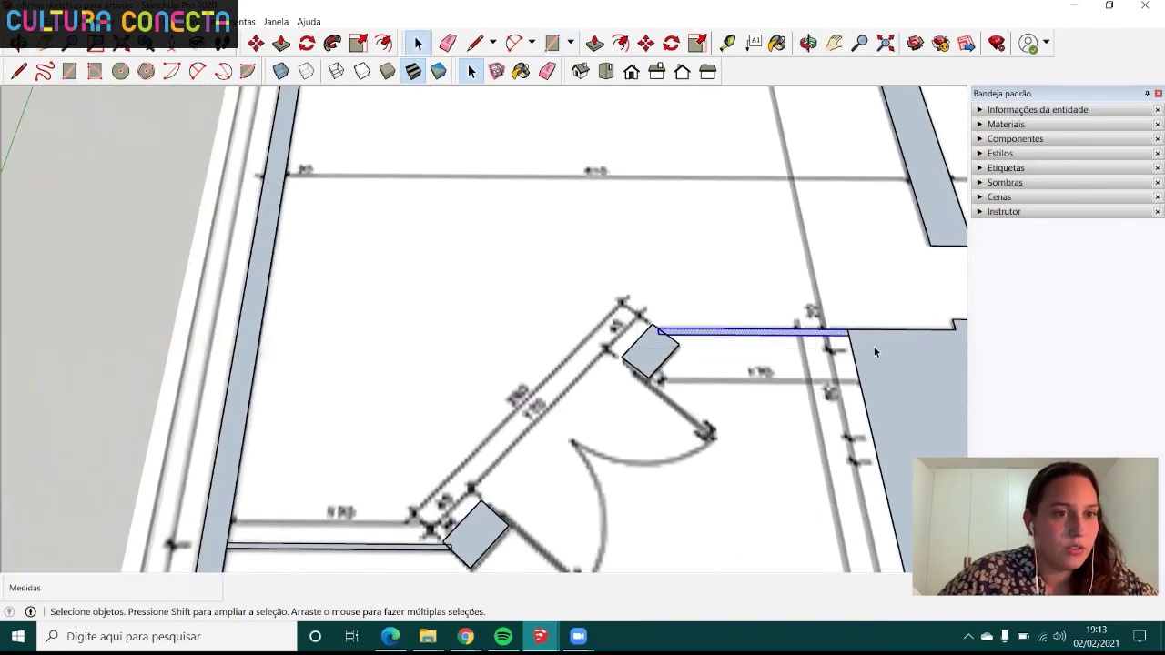
{"action": "right_click", "coordinate": [810, 335]}
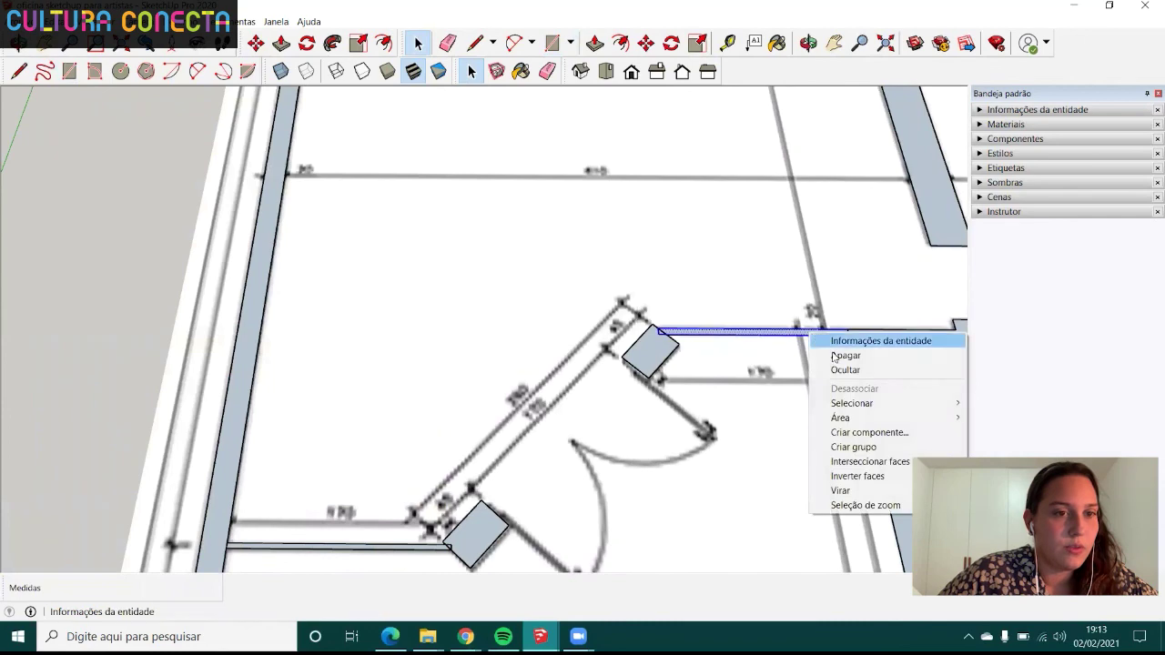
{"action": "left_click", "coordinate": [855, 447]}
{"action": "left_click", "coordinate": [428, 546]}
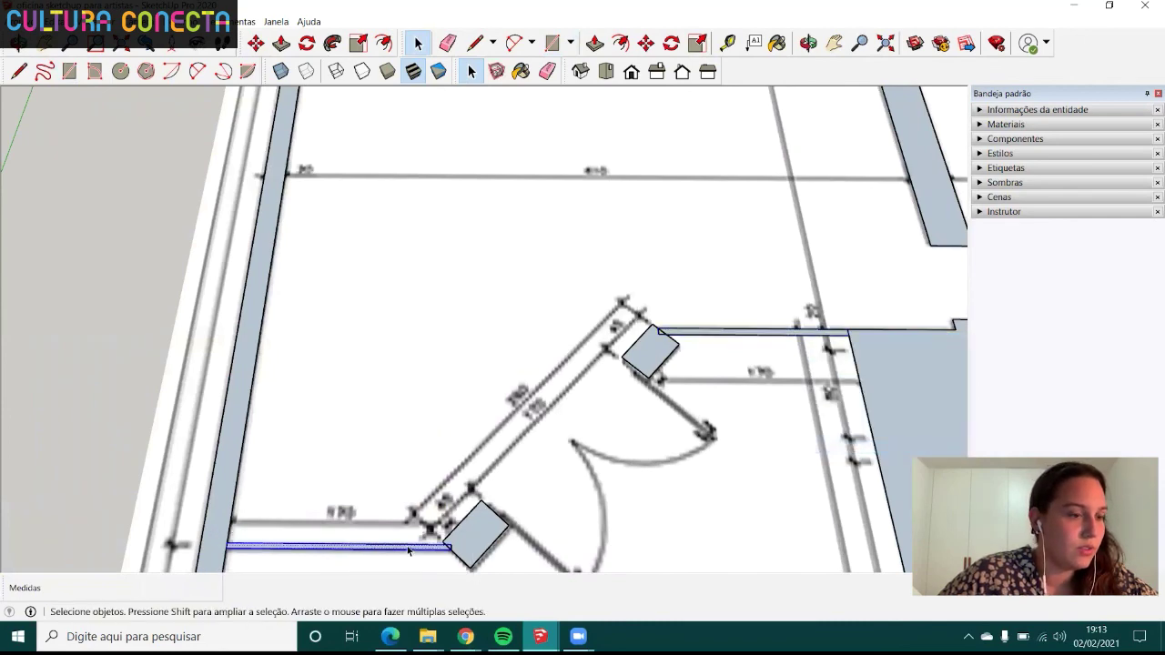
{"action": "right_click", "coordinate": [412, 548]}
{"action": "left_click", "coordinate": [455, 478]}
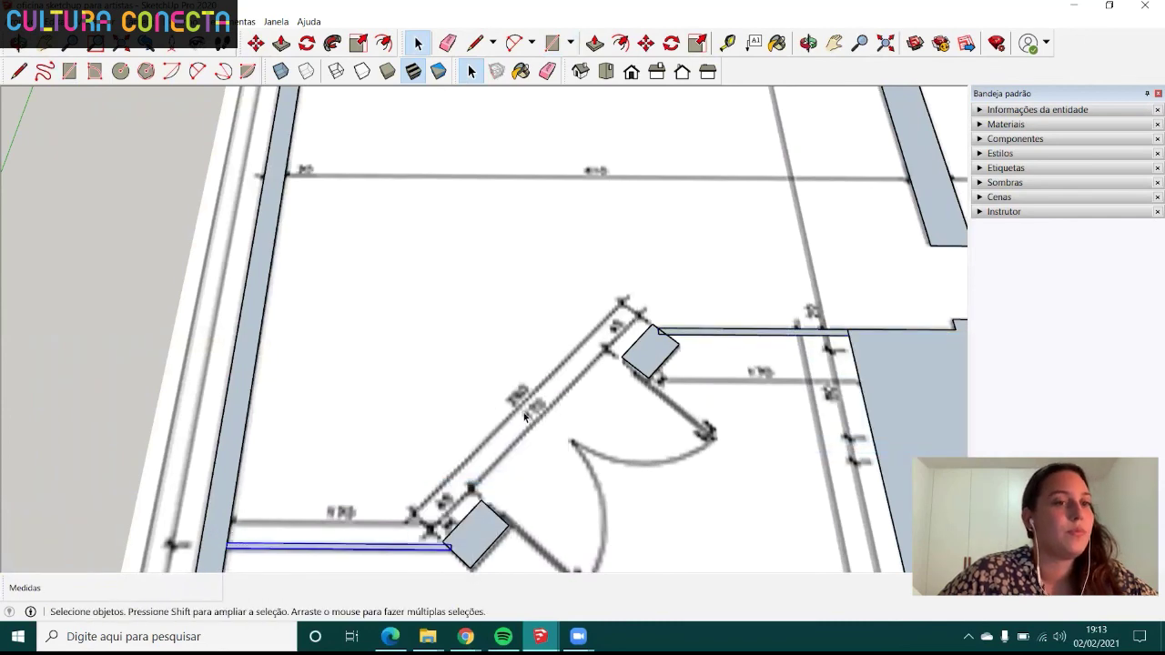
{"action": "scroll", "coordinate": [525, 417], "scroll_direction": "down", "scroll_amount": 3}
{"action": "scroll", "coordinate": [546, 364], "scroll_direction": "down", "scroll_amount": 3}
{"action": "scroll", "coordinate": [572, 312], "scroll_direction": "down", "scroll_amount": 3}
- Orbit to a near-top view of the traced floor plan
{"action": "scroll", "coordinate": [573, 312], "scroll_direction": "down", "scroll_amount": 4}
{"action": "key", "text": "space"}
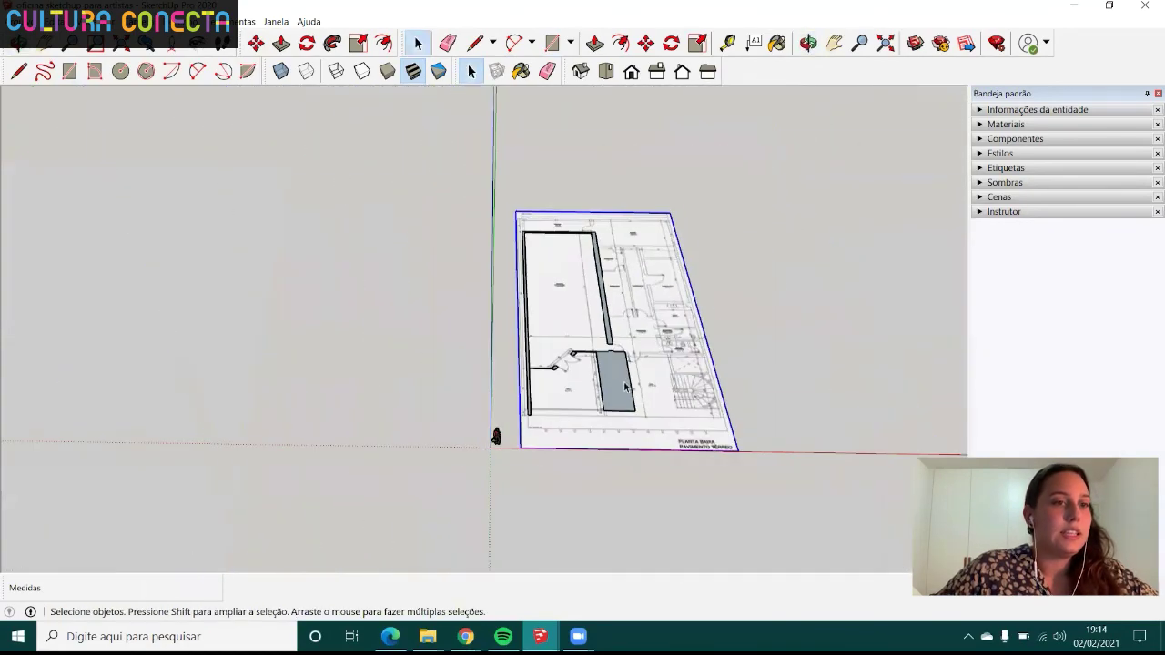
{"action": "left_click", "coordinate": [626, 404]}
{"action": "scroll", "coordinate": [626, 404], "scroll_direction": "up", "scroll_amount": 1}
{"action": "scroll", "coordinate": [626, 404], "scroll_direction": "up", "scroll_amount": 3}
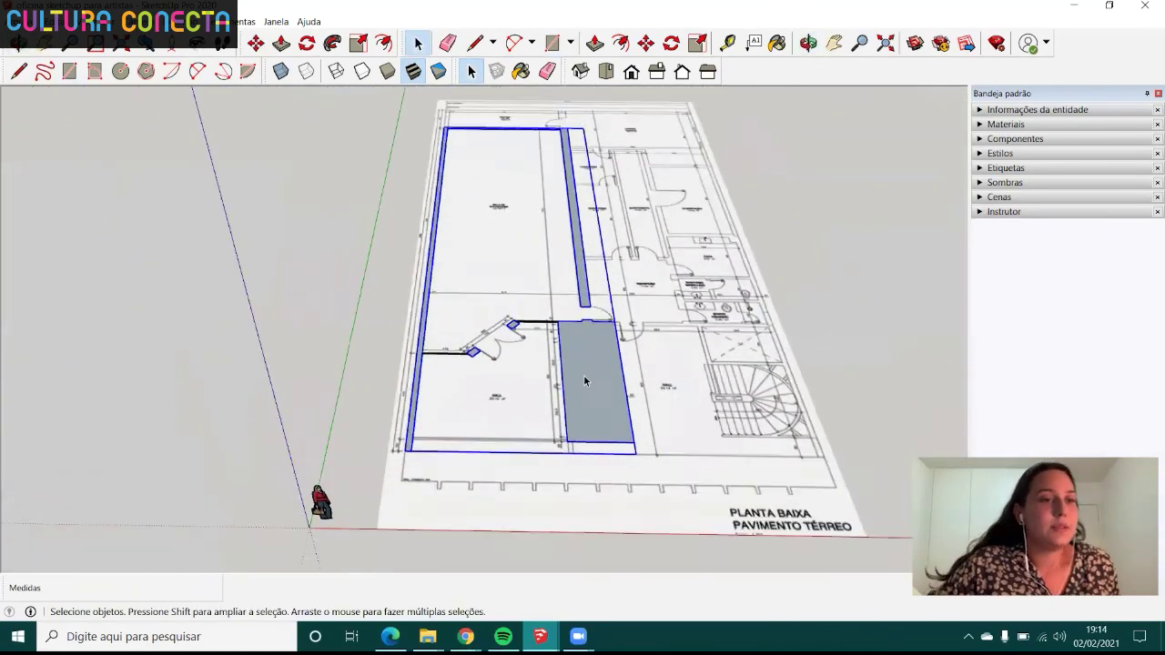
{"action": "mouse_move", "coordinate": [626, 405]}
{"action": "middle_mouse_down"}
{"action": "mouse_move", "coordinate": [573, 437]}
{"action": "mouse_move", "coordinate": [616, 333]}
{"action": "middle_mouse_up"}
{"action": "scroll", "coordinate": [574, 436], "scroll_direction": "down", "scroll_amount": 2}
{"action": "left_click", "coordinate": [563, 456]}
{"action": "scroll", "coordinate": [562, 448], "scroll_direction": "up", "scroll_amount": 3}
{"action": "scroll", "coordinate": [561, 449], "scroll_direction": "down", "scroll_amount": 3}
- Select the imported floor-plan image and hide it with Delete
{"action": "left_click", "coordinate": [740, 360]}
{"action": "scroll", "coordinate": [740, 360], "scroll_direction": "up", "scroll_amount": 3}
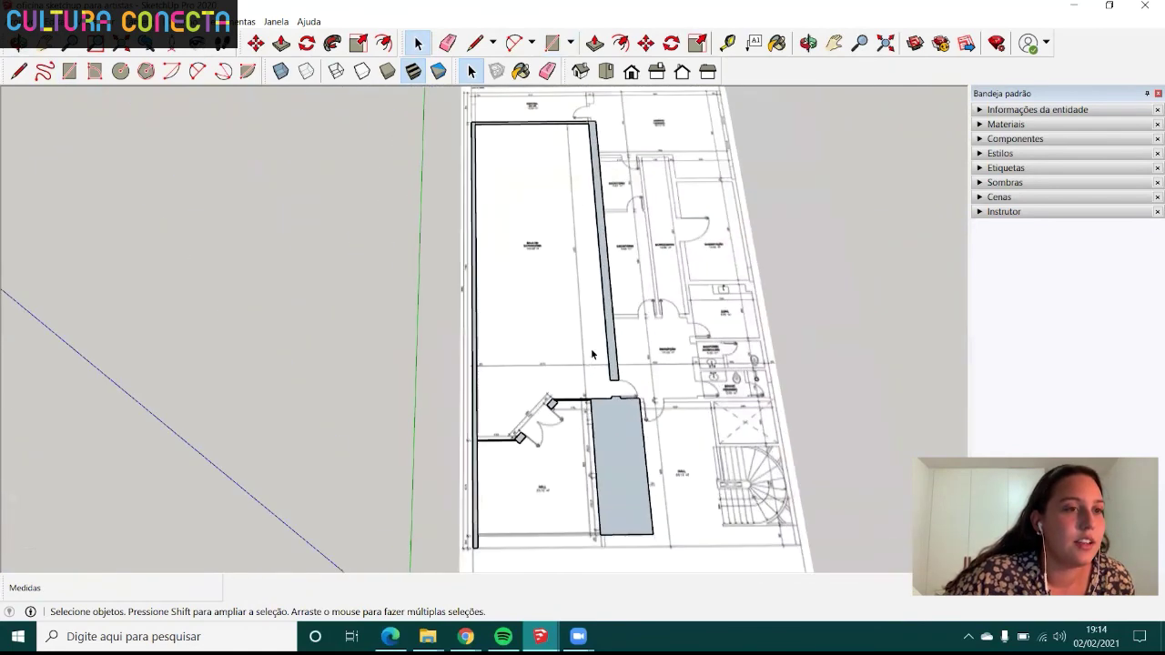
{"action": "middle_click_drag", "start_coordinate": [740, 360], "coordinate": [488, 343]}
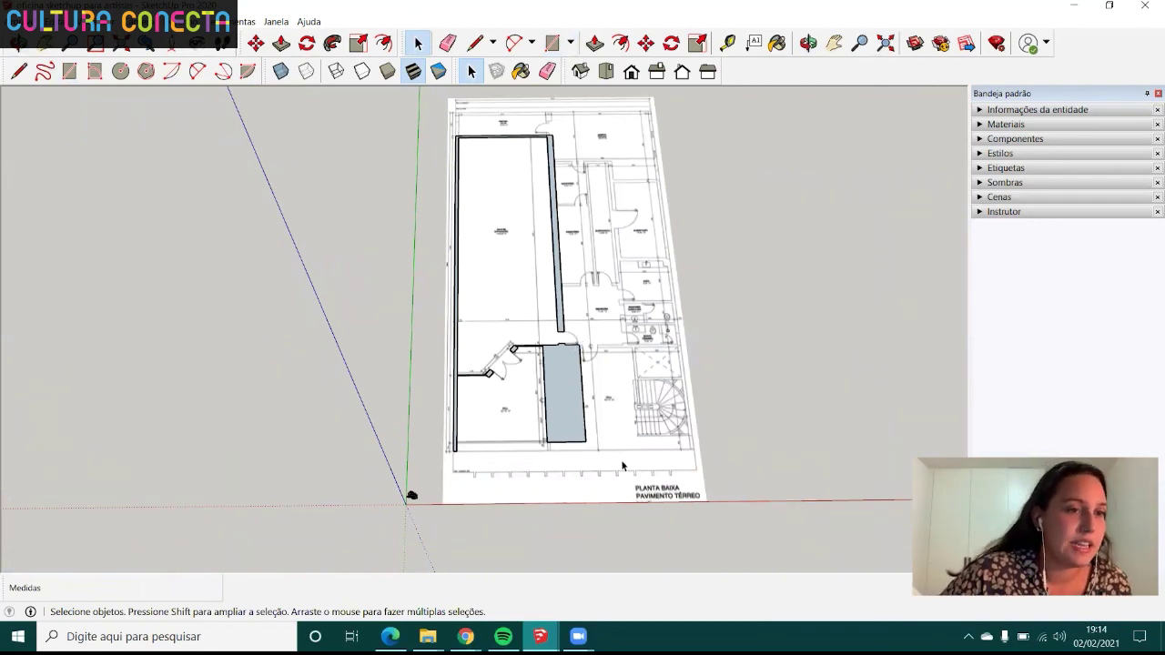
{"action": "middle_click_drag", "start_coordinate": [623, 467], "coordinate": [646, 428]}
{"action": "scroll", "coordinate": [646, 428], "scroll_direction": "up", "scroll_amount": 3}
{"action": "scroll", "coordinate": [654, 411], "scroll_direction": "down", "scroll_amount": 2}
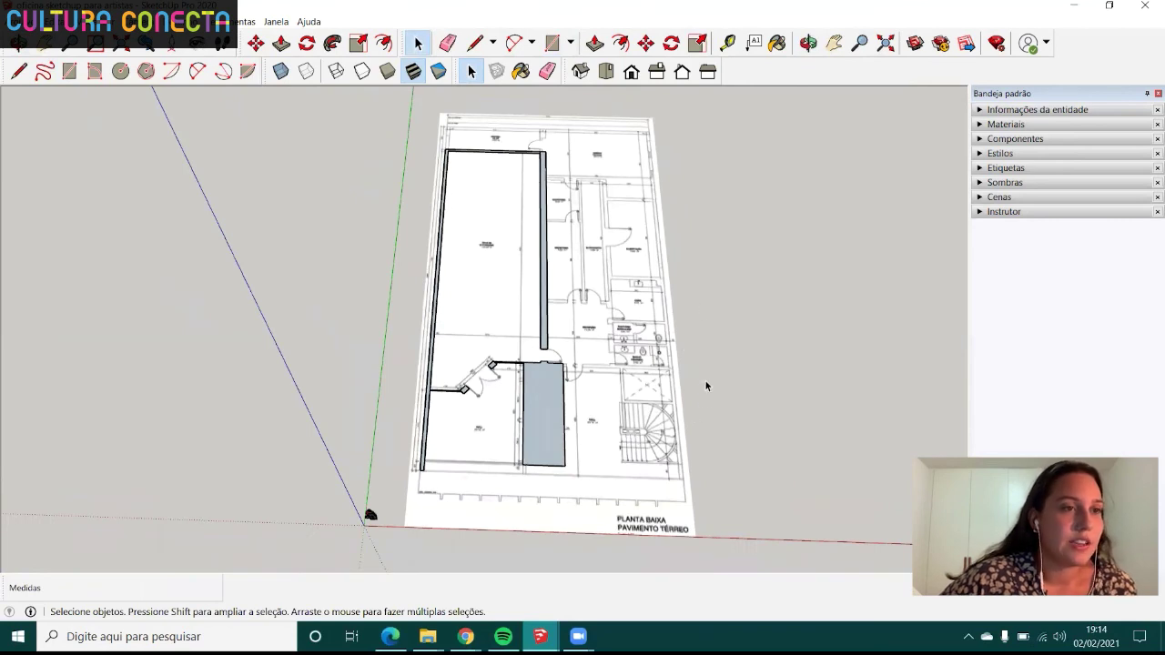
{"action": "left_click_drag", "start_coordinate": [643, 261], "coordinate": [673, 267]}
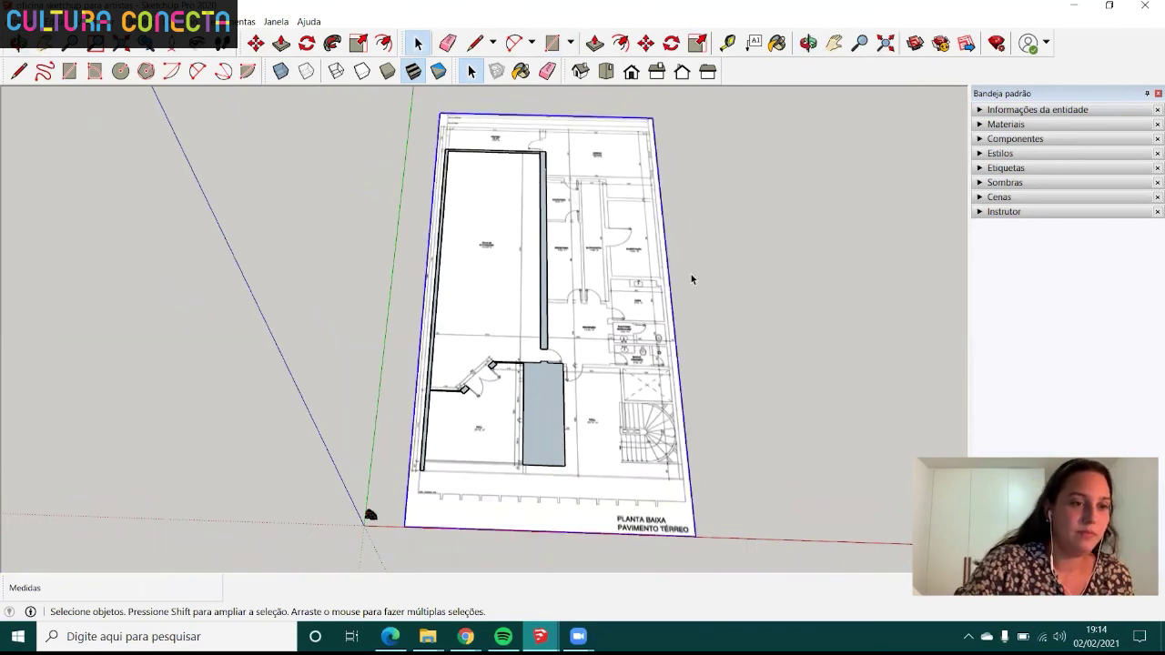
{"action": "key", "text": "Delete"}
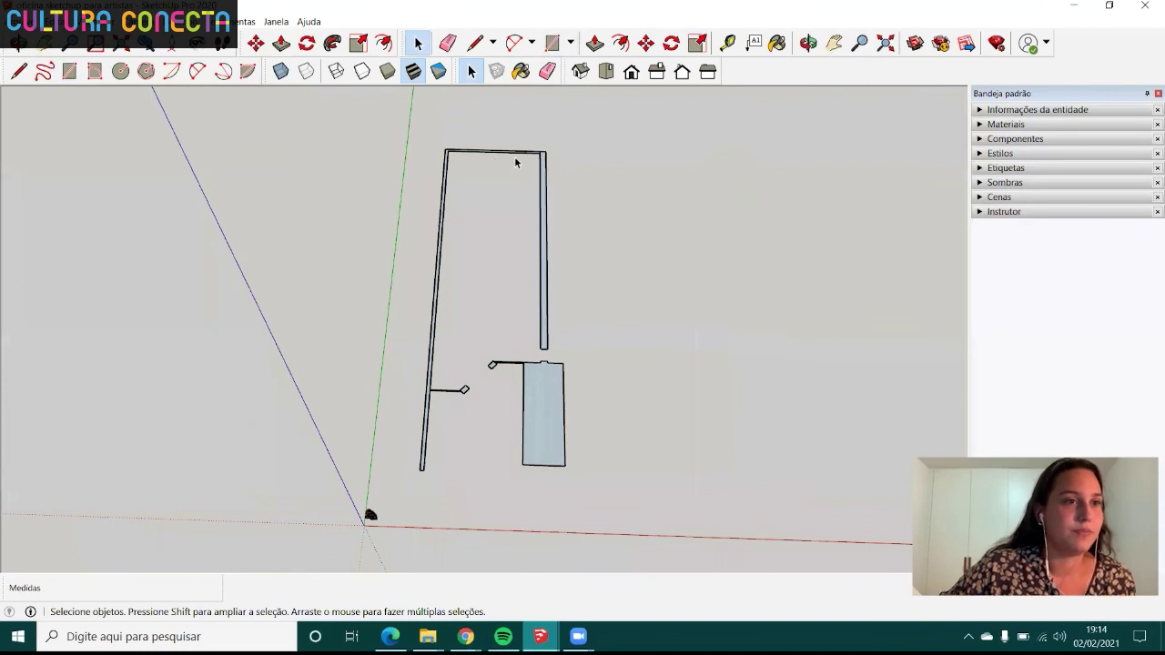
- Reorient the view and enter the traced wall group for editing
{"action": "scroll", "coordinate": [521, 169], "scroll_direction": "up", "scroll_amount": 2}
{"action": "scroll", "coordinate": [525, 536], "scroll_direction": "down", "scroll_amount": 2}
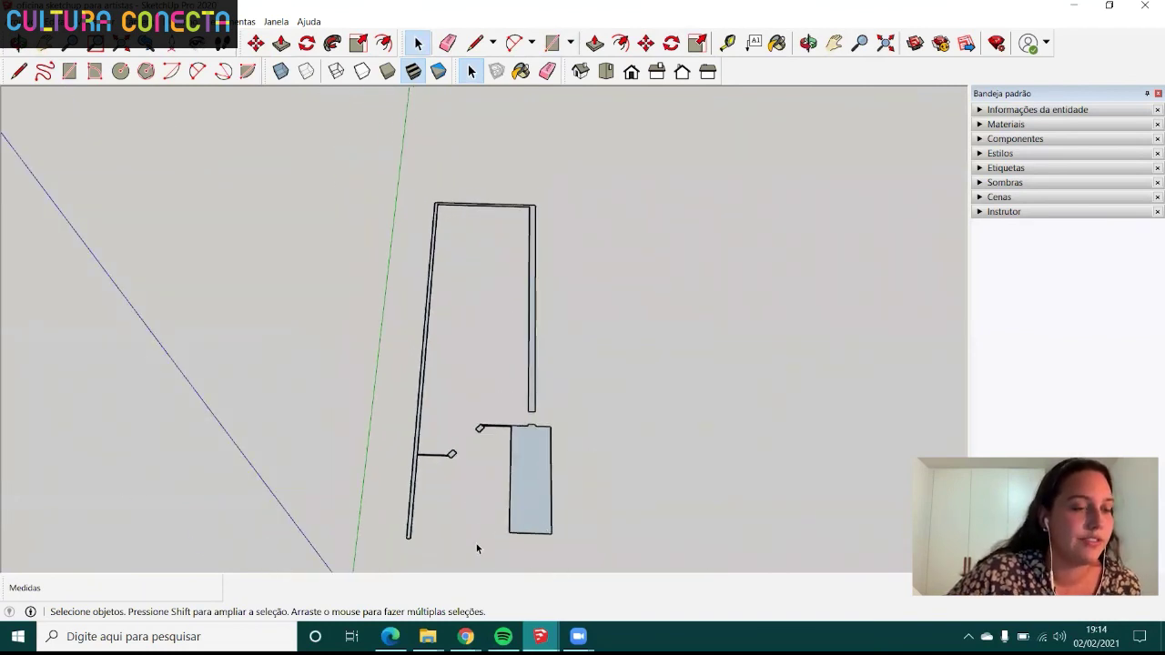
{"action": "mouse_move", "coordinate": [498, 551]}
{"action": "middle_mouse_down"}
{"action": "mouse_move", "coordinate": [537, 466]}
{"action": "mouse_move", "coordinate": [514, 315]}
{"action": "middle_mouse_up"}
{"action": "scroll", "coordinate": [514, 314], "scroll_direction": "down", "scroll_amount": 2}
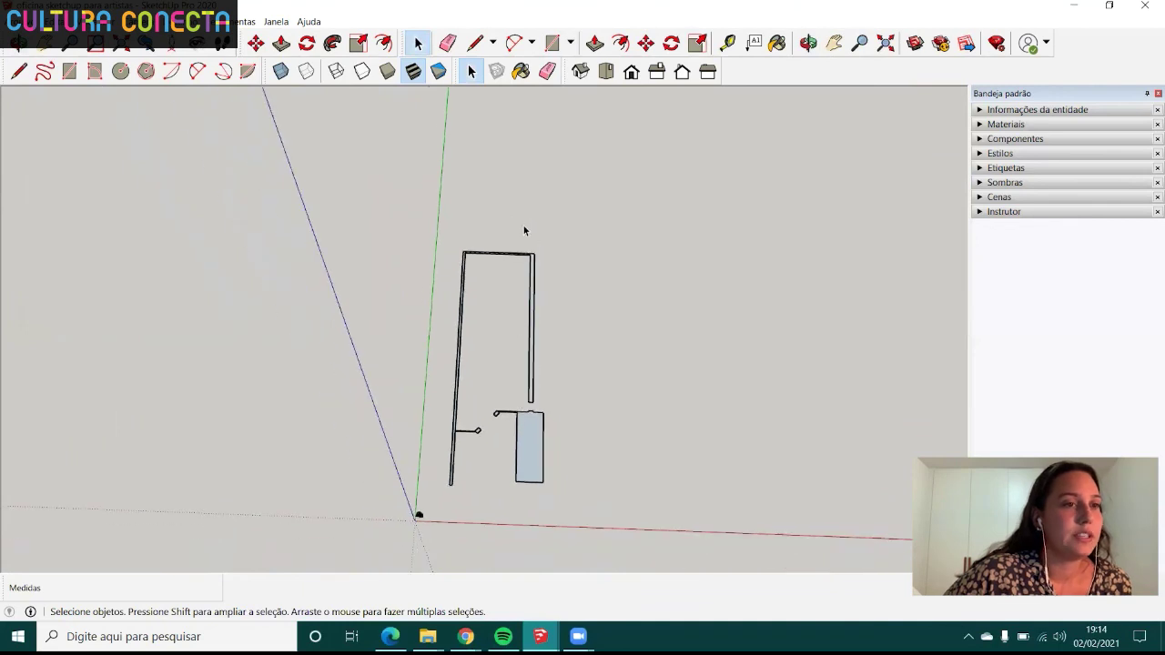
{"action": "scroll", "coordinate": [518, 238], "scroll_direction": "up", "scroll_amount": 3}
{"action": "scroll", "coordinate": [519, 243], "scroll_direction": "up", "scroll_amount": 1}
{"action": "scroll", "coordinate": [531, 265], "scroll_direction": "up", "scroll_amount": 2}
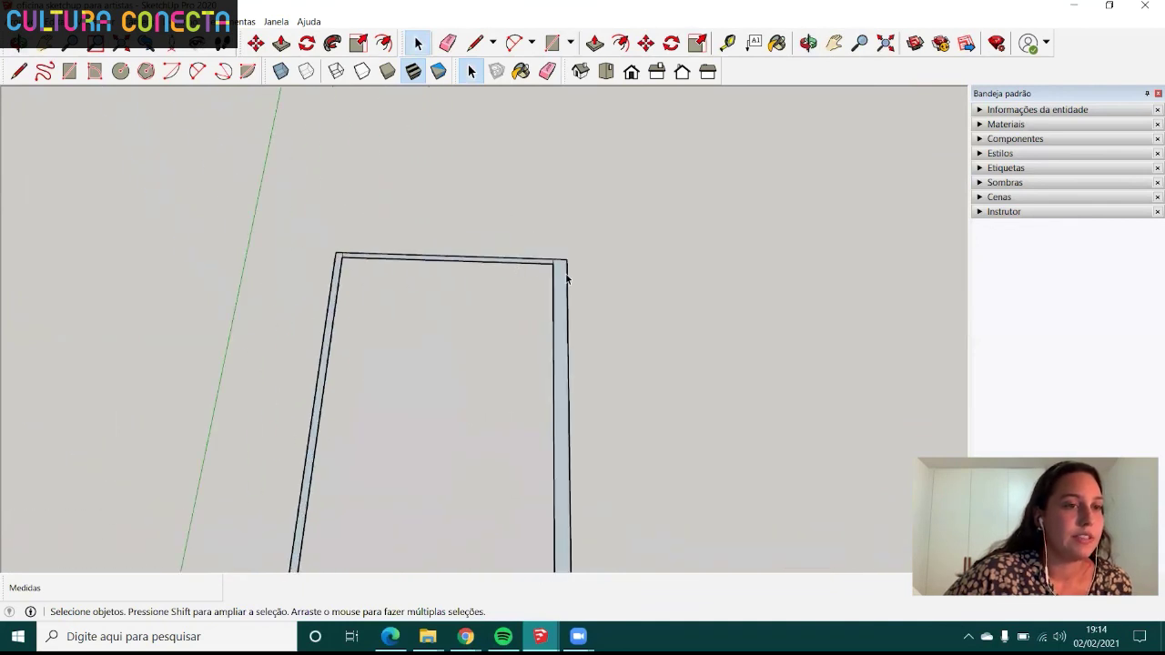
{"action": "scroll", "coordinate": [566, 279], "scroll_direction": "down", "scroll_amount": 2}
{"action": "scroll", "coordinate": [565, 304], "scroll_direction": "down", "scroll_amount": 2}
{"action": "double_click", "coordinate": [565, 357]}
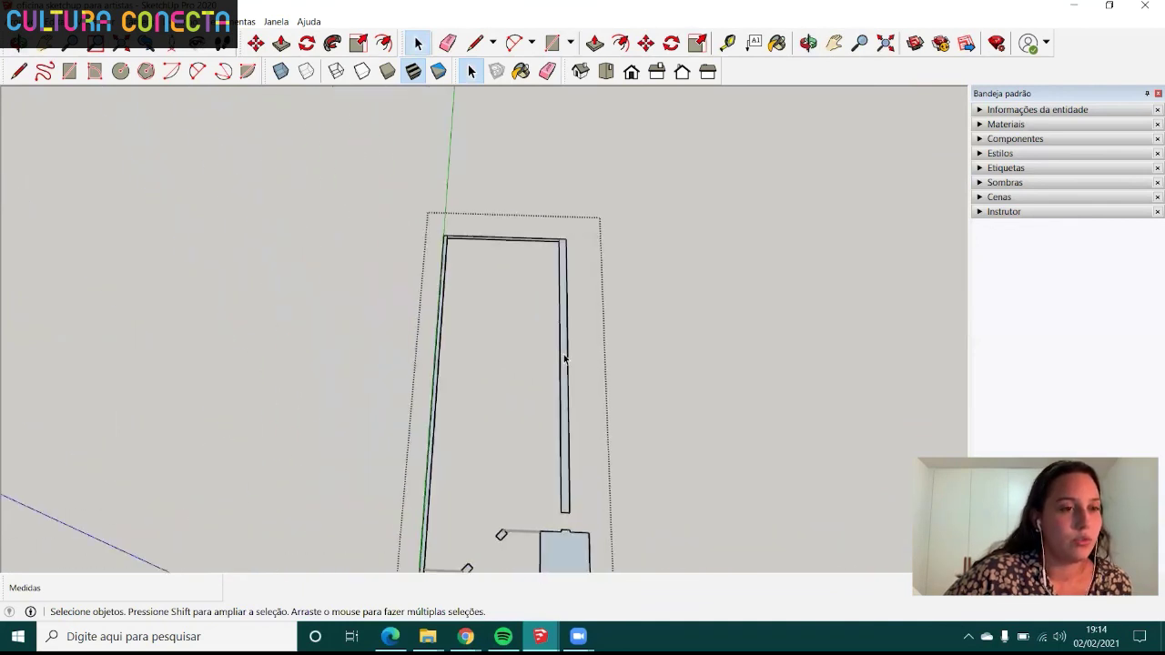
- Select the long wall strip's face, viewing along it to confirm the selection
{"action": "scroll", "coordinate": [563, 357], "scroll_direction": "up", "scroll_amount": 1}
{"action": "scroll", "coordinate": [549, 400], "scroll_direction": "down", "scroll_amount": 1}
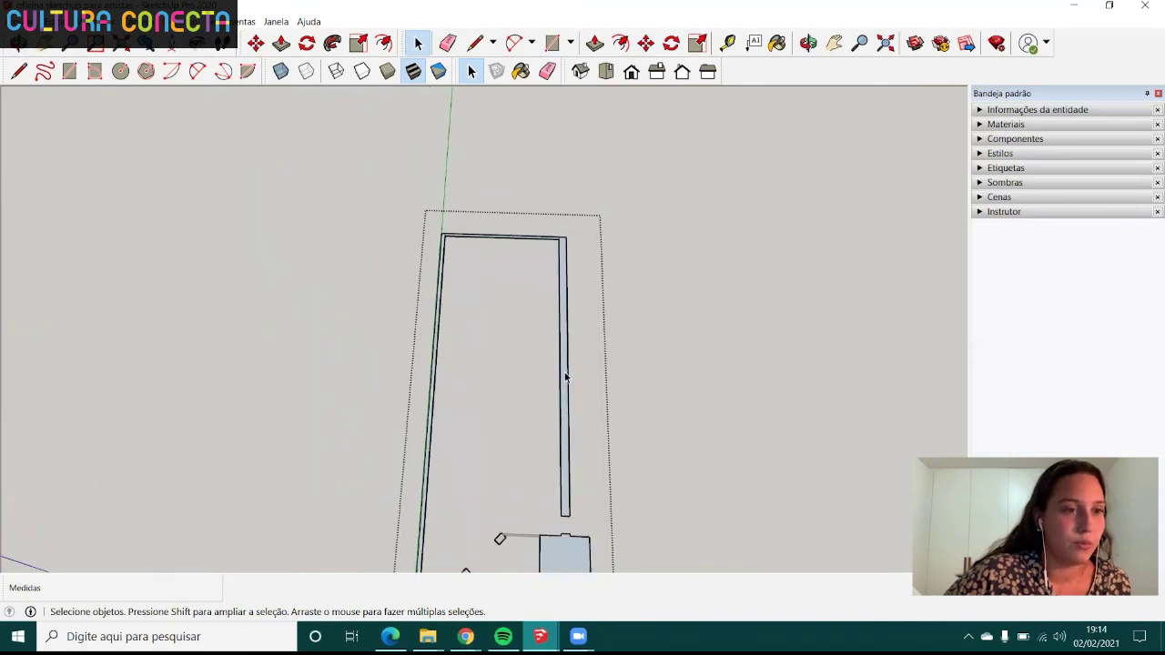
{"action": "scroll", "coordinate": [565, 377], "scroll_direction": "up", "scroll_amount": 1}
{"action": "scroll", "coordinate": [570, 406], "scroll_direction": "up", "scroll_amount": 1}
{"action": "scroll", "coordinate": [559, 372], "scroll_direction": "down", "scroll_amount": 2}
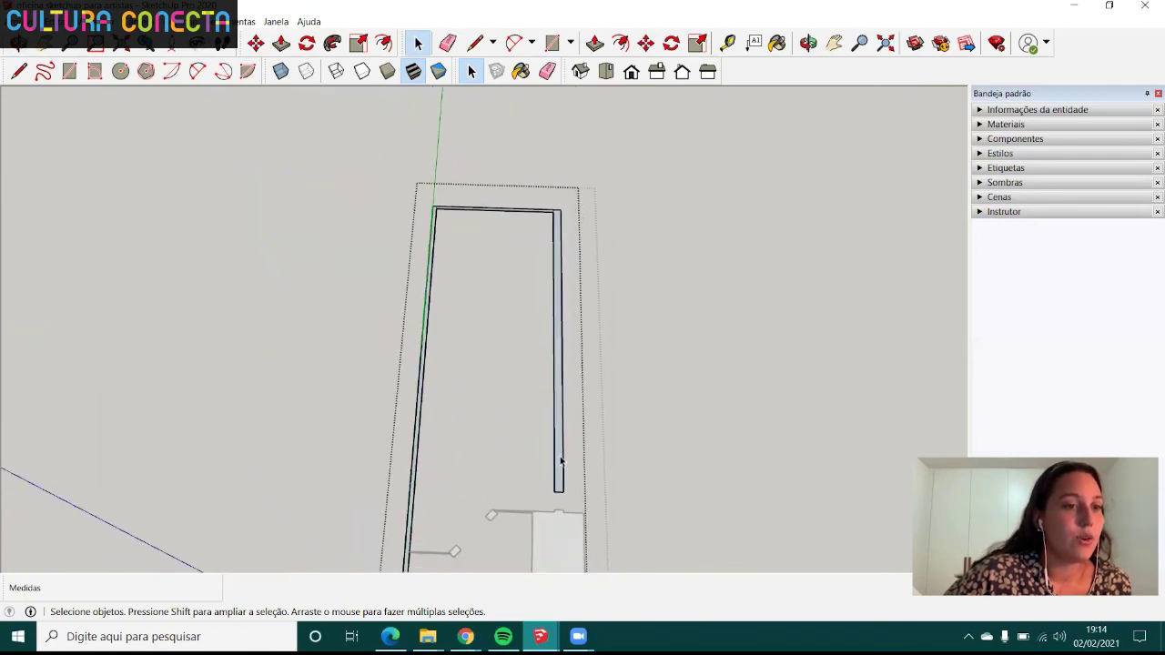
{"action": "scroll", "coordinate": [561, 461], "scroll_direction": "up", "scroll_amount": 2}
{"action": "scroll", "coordinate": [560, 474], "scroll_direction": "up", "scroll_amount": 1}
{"action": "left_click", "coordinate": [560, 496]}
{"action": "mouse_move", "coordinate": [560, 509]}
{"action": "middle_mouse_down"}
{"action": "mouse_move", "coordinate": [596, 453]}
{"action": "mouse_move", "coordinate": [624, 474]}
{"action": "mouse_move", "coordinate": [703, 460]}
{"action": "middle_mouse_up"}
{"action": "scroll", "coordinate": [625, 473], "scroll_direction": "up", "scroll_amount": 1}
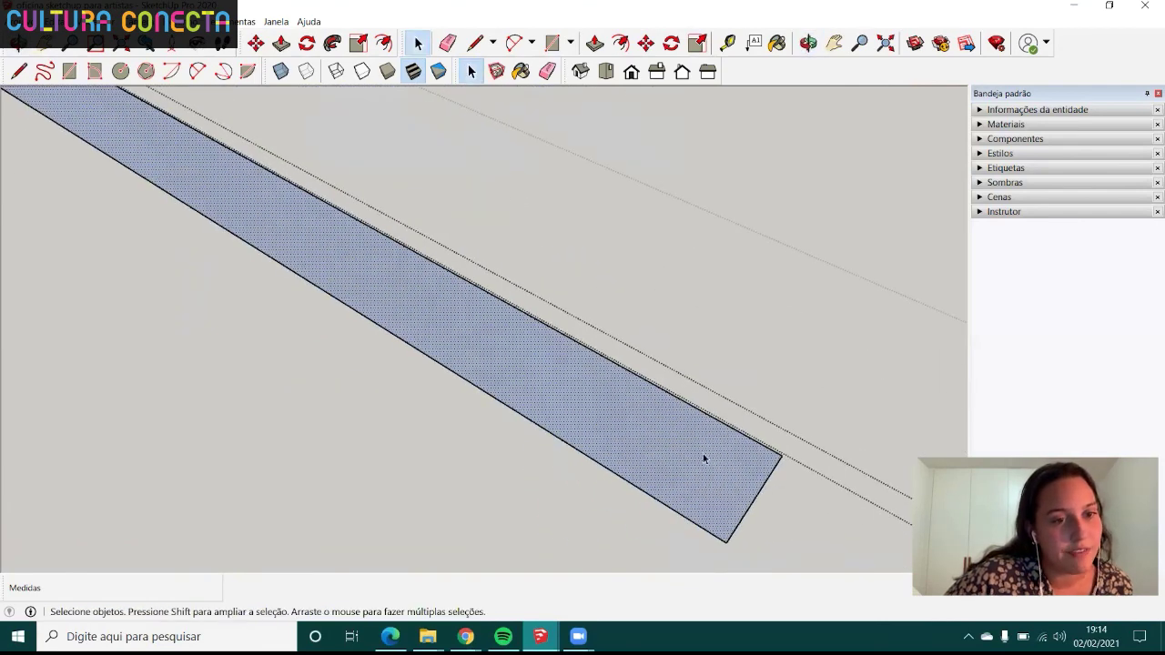
{"action": "left_click", "coordinate": [728, 475]}
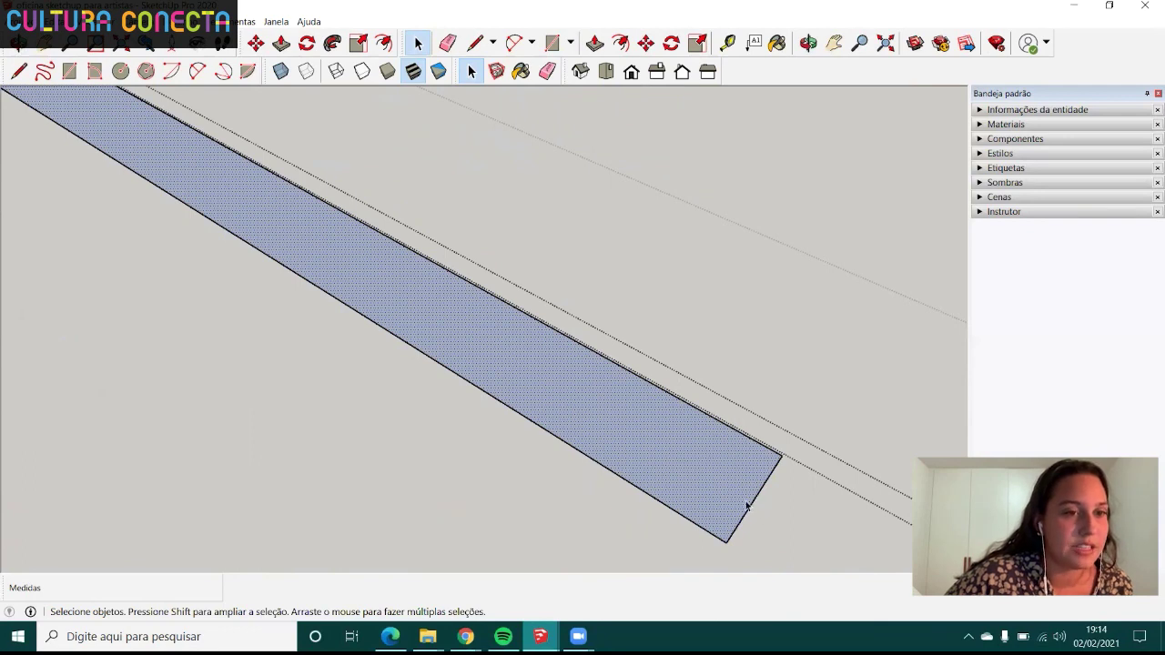
{"action": "scroll", "coordinate": [685, 469], "scroll_direction": "down", "scroll_amount": 2}
{"action": "scroll", "coordinate": [686, 469], "scroll_direction": "up", "scroll_amount": 1}
{"action": "scroll", "coordinate": [685, 470], "scroll_direction": "down", "scroll_amount": 1}
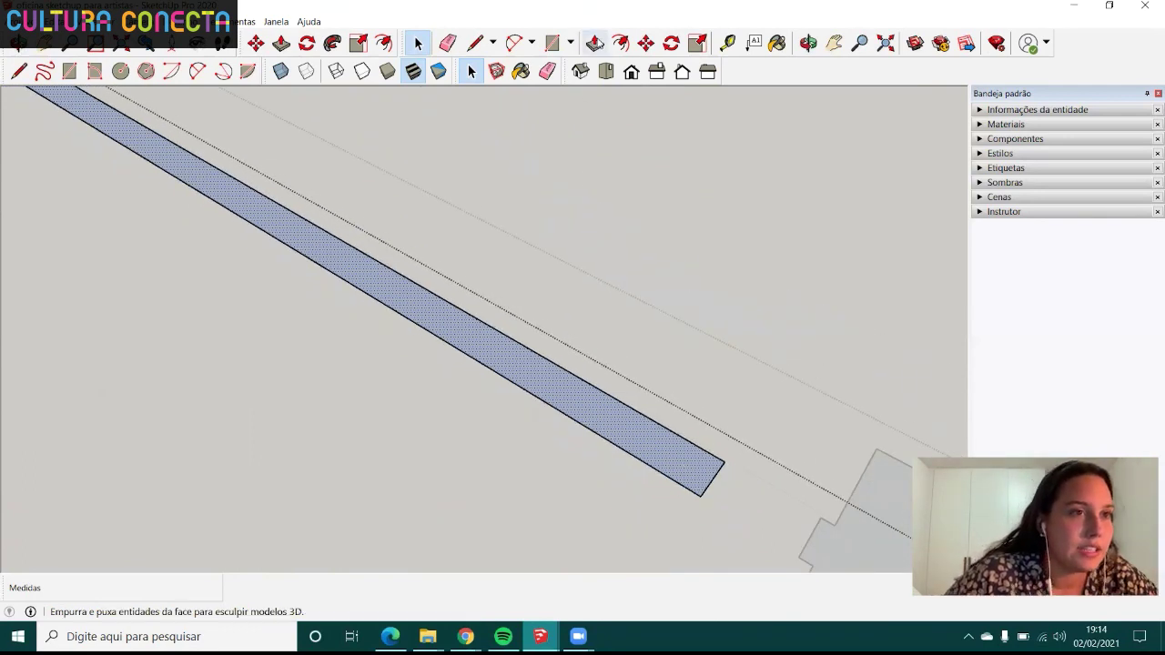
- Push/Pull the long wall face upward to roughly 482.7 cm tall
{"action": "left_click", "coordinate": [596, 44]}
{"action": "left_click", "coordinate": [596, 44]}
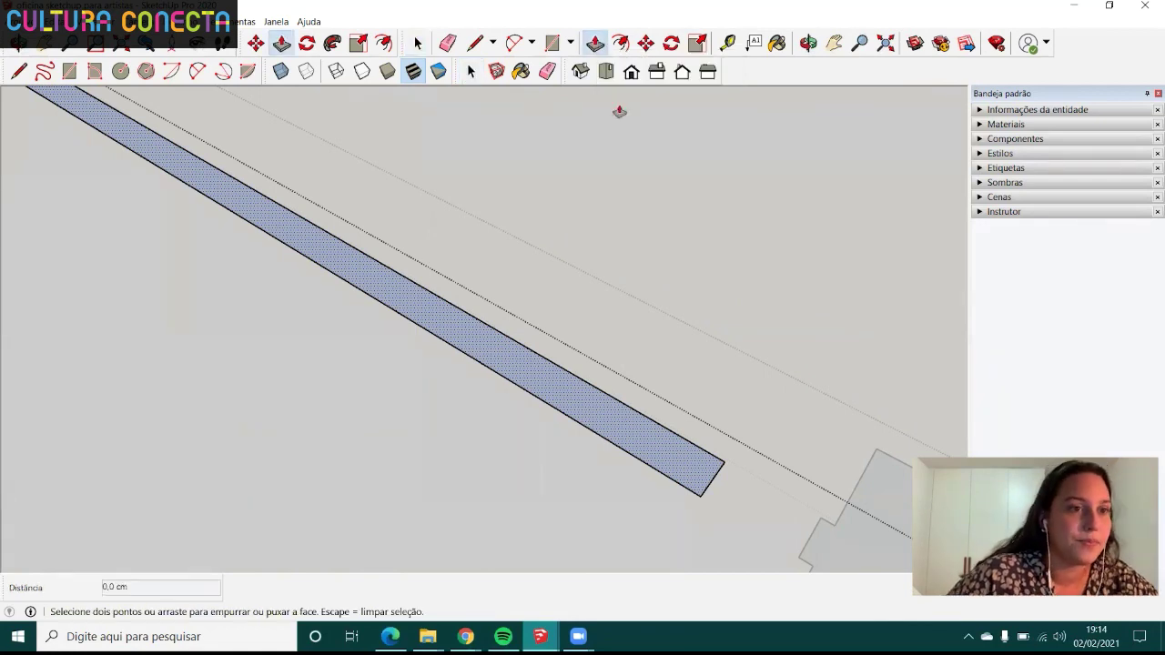
{"action": "scroll", "coordinate": [635, 385], "scroll_direction": "down", "scroll_amount": 2}
{"action": "scroll", "coordinate": [637, 410], "scroll_direction": "down", "scroll_amount": 1}
{"action": "left_click", "coordinate": [635, 414]}
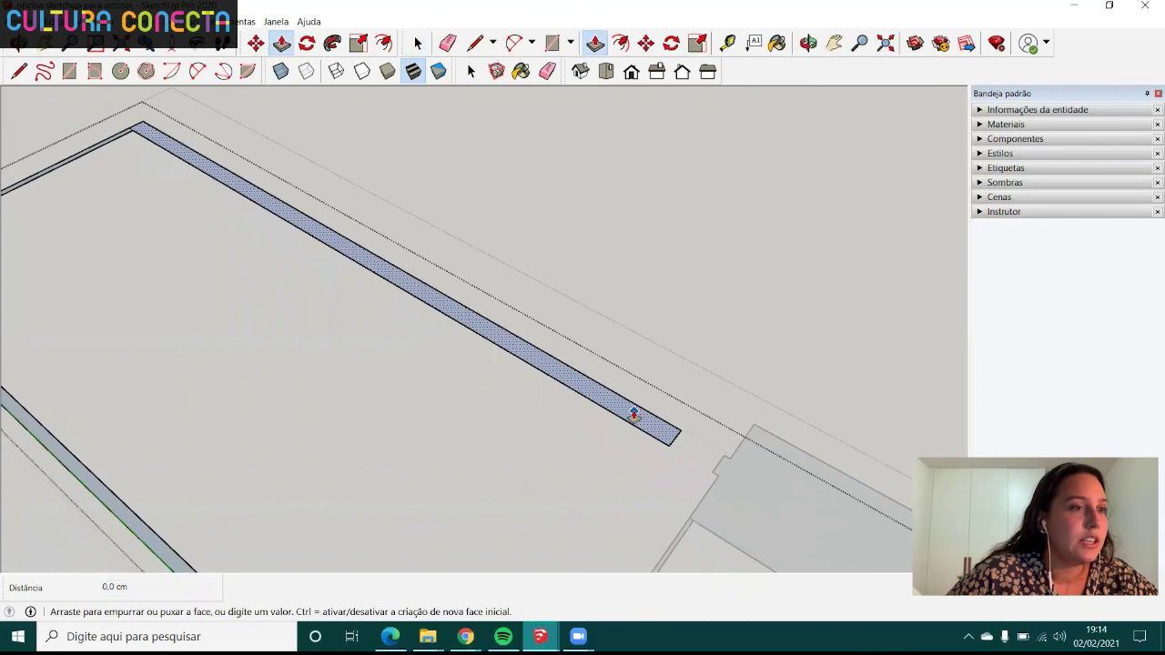
{"action": "scroll", "coordinate": [662, 355], "scroll_direction": "down", "scroll_amount": 3}
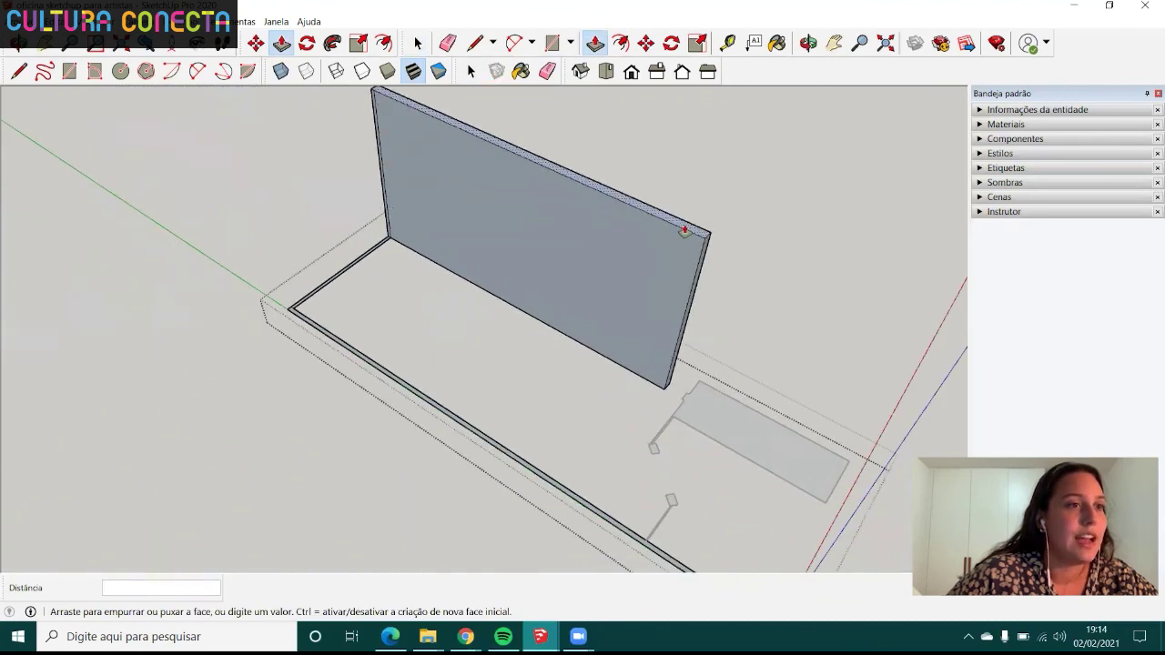
{"action": "scroll", "coordinate": [677, 294], "scroll_direction": "up", "scroll_amount": 3}
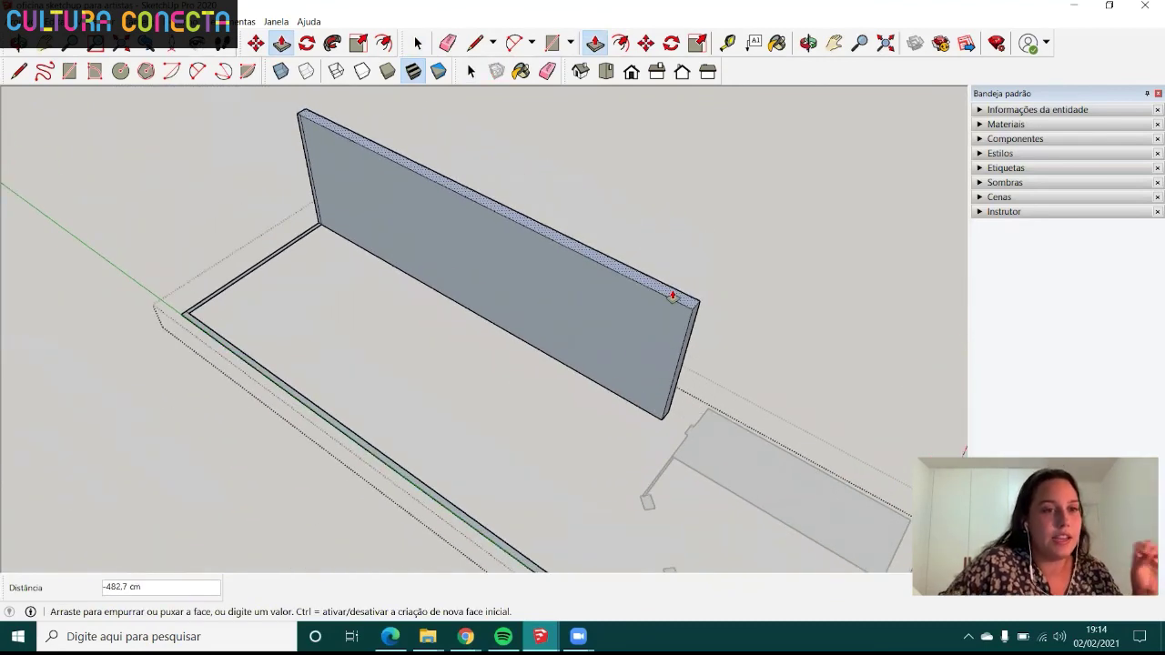
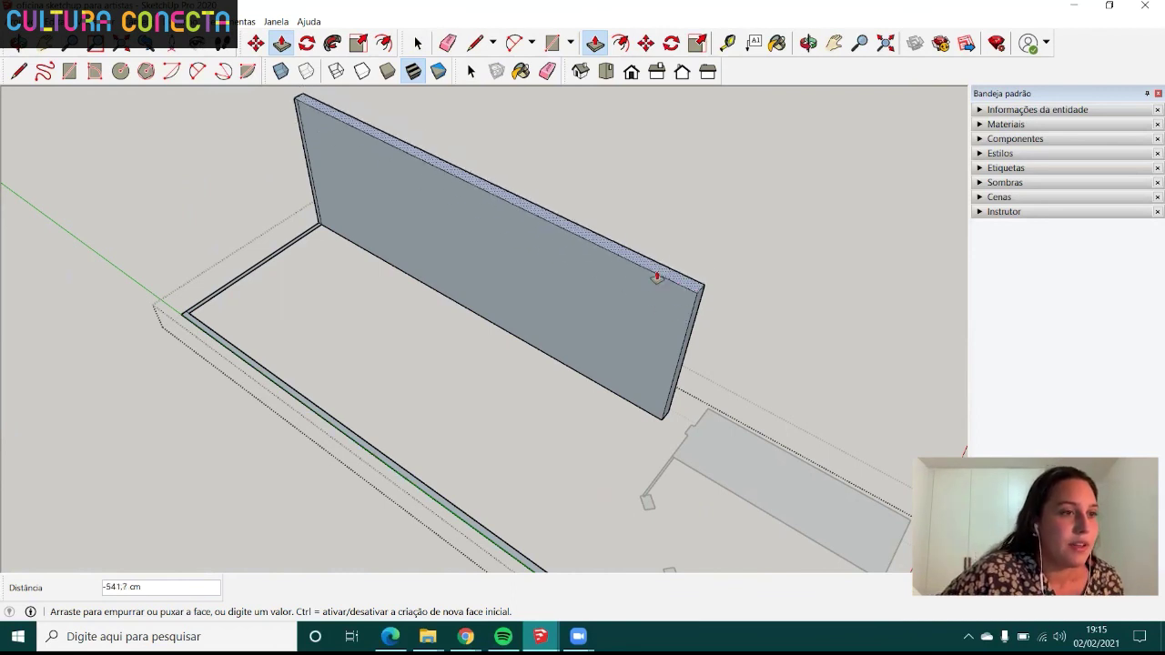
- Push/pull the back wall up to 400 cm
{"action": "scroll", "coordinate": [671, 261], "scroll_direction": "down", "scroll_amount": 2}
{"action": "scroll", "coordinate": [634, 263], "scroll_direction": "up", "scroll_amount": 3}
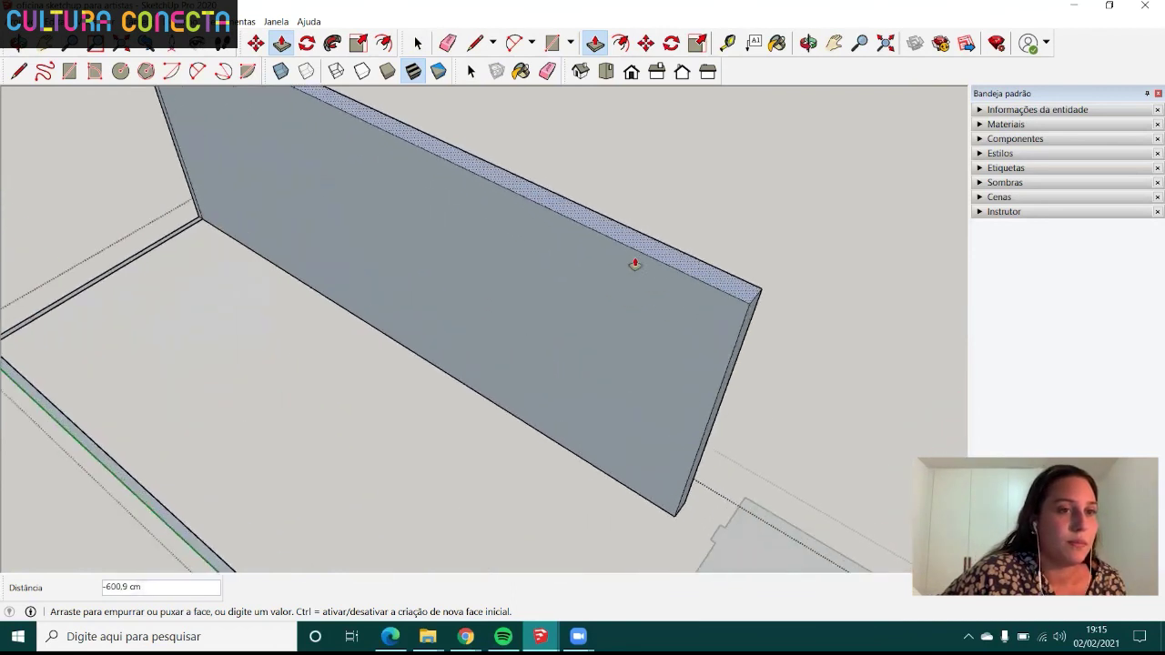
{"action": "scroll", "coordinate": [634, 282], "scroll_direction": "down", "scroll_amount": 1}
{"action": "type", "text": "400"}
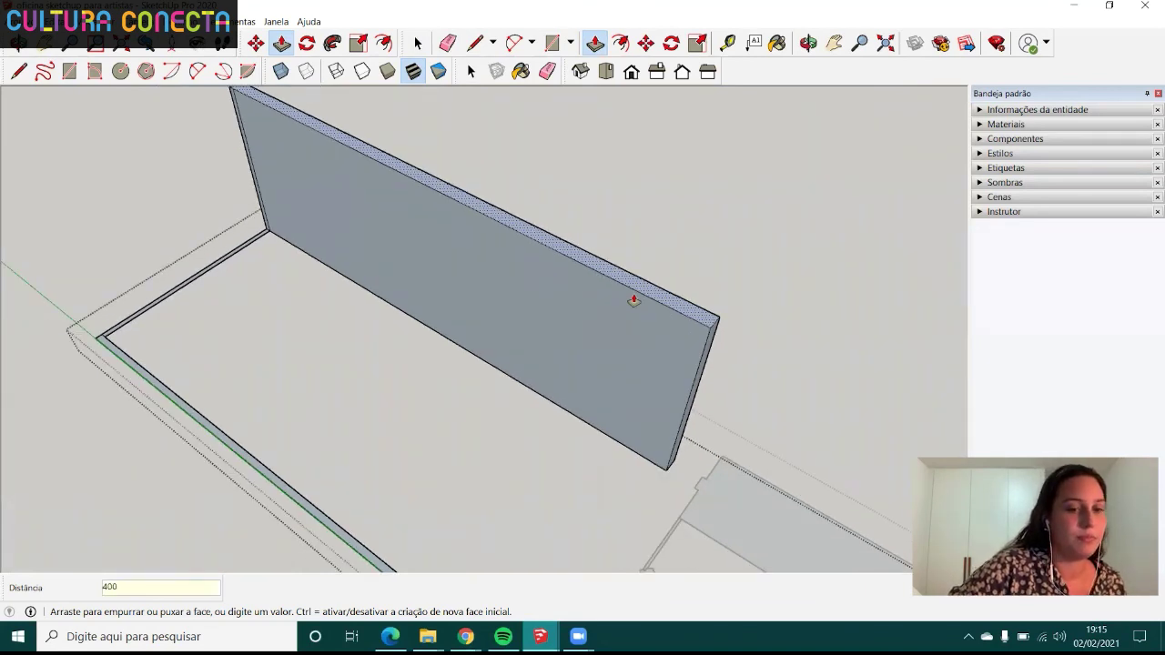
{"action": "key", "text": "Return"}
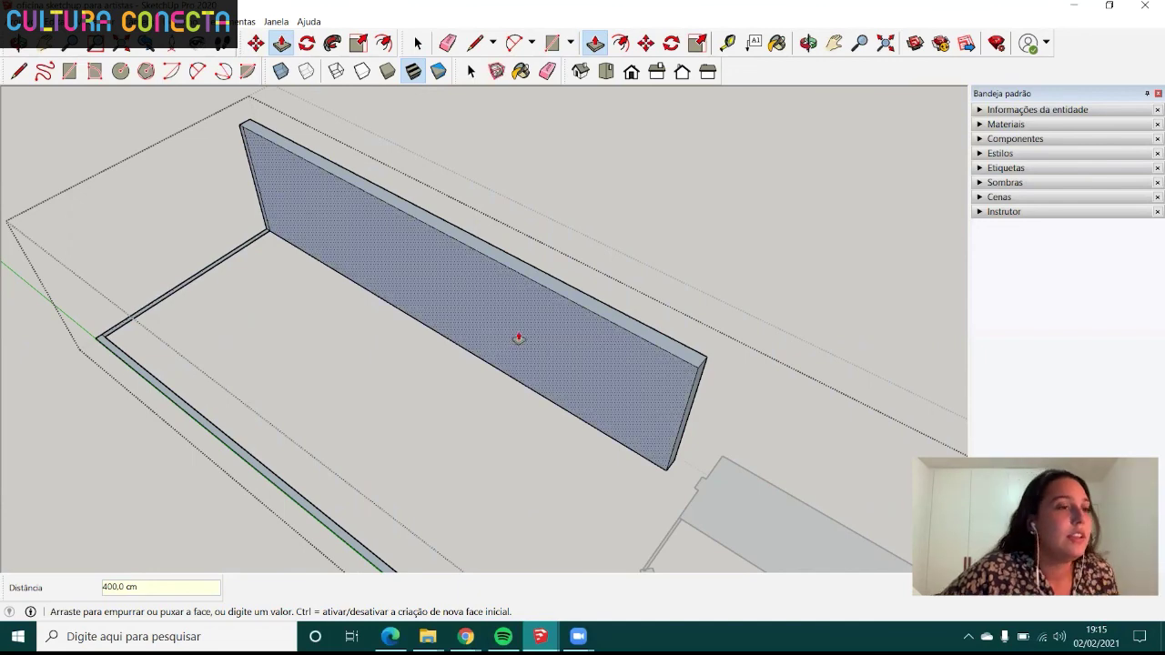
- Extrude the left side strip and the front strip to the same full wall height
{"action": "scroll", "coordinate": [395, 260], "scroll_direction": "down", "scroll_amount": 3}
{"action": "scroll", "coordinate": [333, 286], "scroll_direction": "up", "scroll_amount": 5}
{"action": "middle_click_drag", "start_coordinate": [333, 286], "coordinate": [439, 317]}
{"action": "scroll", "coordinate": [438, 316], "scroll_direction": "down", "scroll_amount": 3}
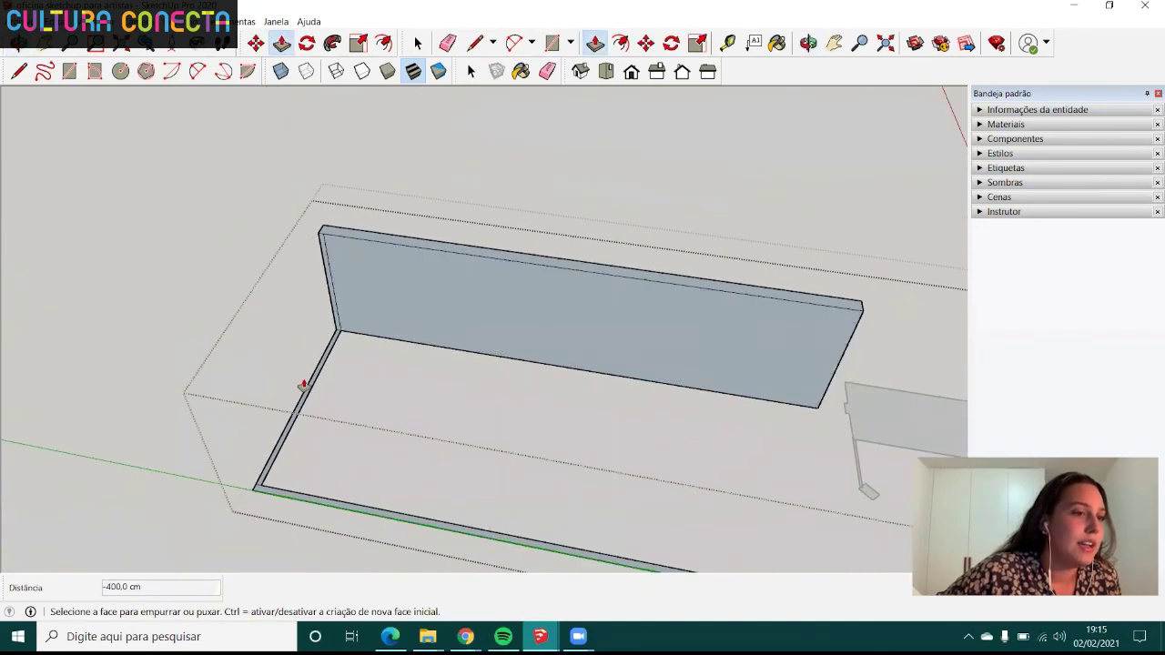
{"action": "scroll", "coordinate": [335, 367], "scroll_direction": "up", "scroll_amount": 3}
{"action": "left_click", "coordinate": [328, 367]}
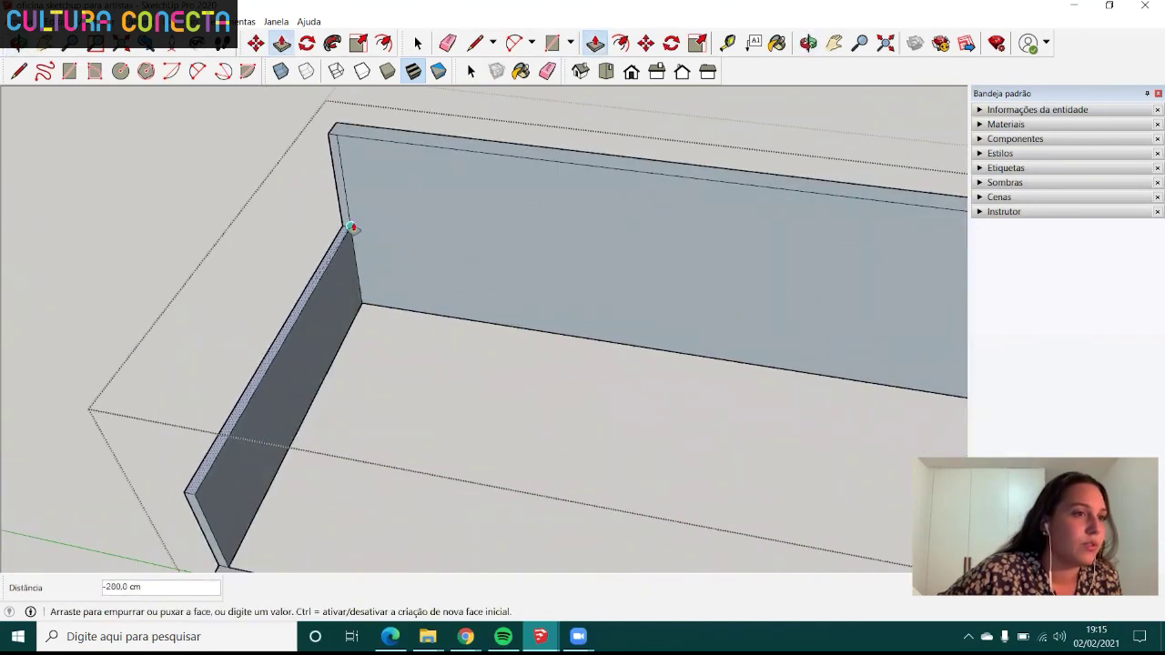
{"action": "left_click", "coordinate": [339, 144]}
{"action": "scroll", "coordinate": [391, 178], "scroll_direction": "down", "scroll_amount": 3}
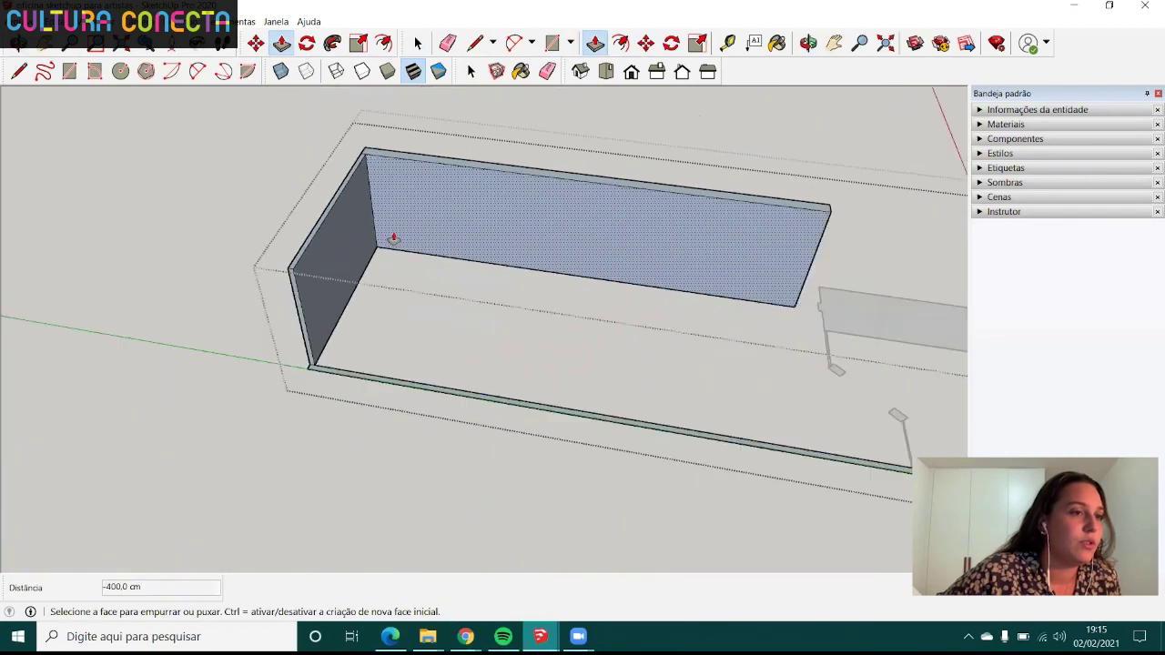
{"action": "scroll", "coordinate": [365, 380], "scroll_direction": "up", "scroll_amount": 2}
{"action": "double_click", "coordinate": [353, 382]}
{"action": "scroll", "coordinate": [373, 382], "scroll_direction": "down", "scroll_amount": 2}
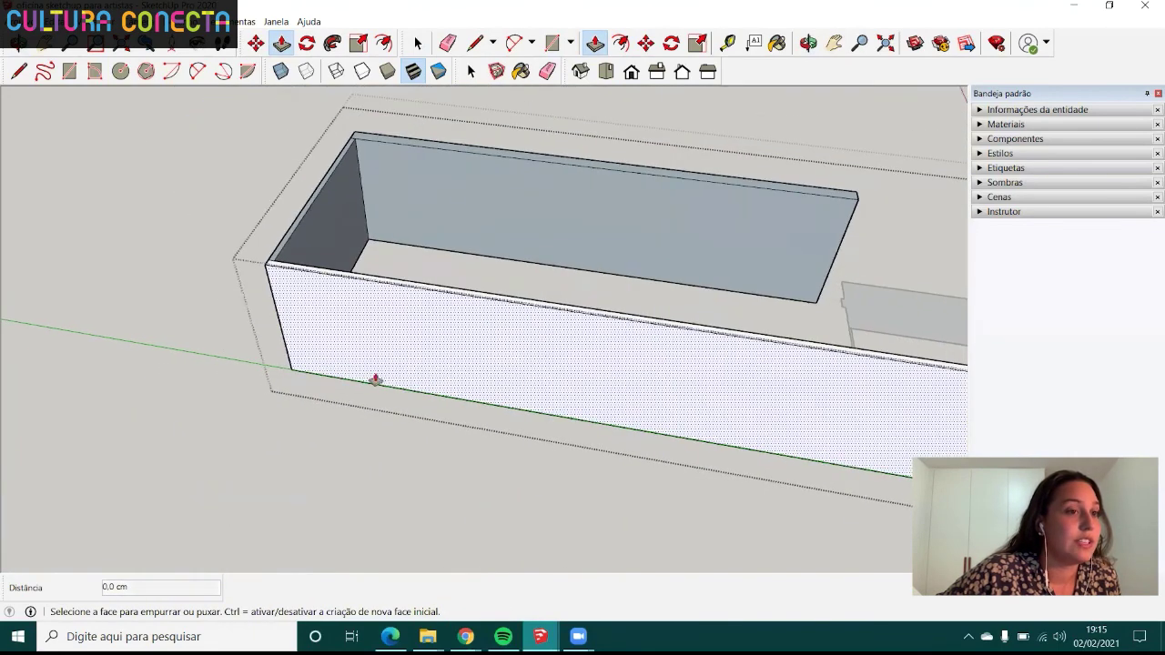
{"action": "mouse_move", "coordinate": [377, 383]}
{"action": "middle_mouse_down"}
{"action": "mouse_move", "coordinate": [10, 377]}
{"action": "mouse_move", "coordinate": [476, 390]}
{"action": "mouse_move", "coordinate": [255, 392]}
{"action": "mouse_move", "coordinate": [440, 392]}
{"action": "mouse_move", "coordinate": [594, 442]}
{"action": "middle_mouse_up"}
{"action": "scroll", "coordinate": [440, 391], "scroll_direction": "up", "scroll_amount": 2}
{"action": "scroll", "coordinate": [492, 330], "scroll_direction": "down", "scroll_amount": 2}
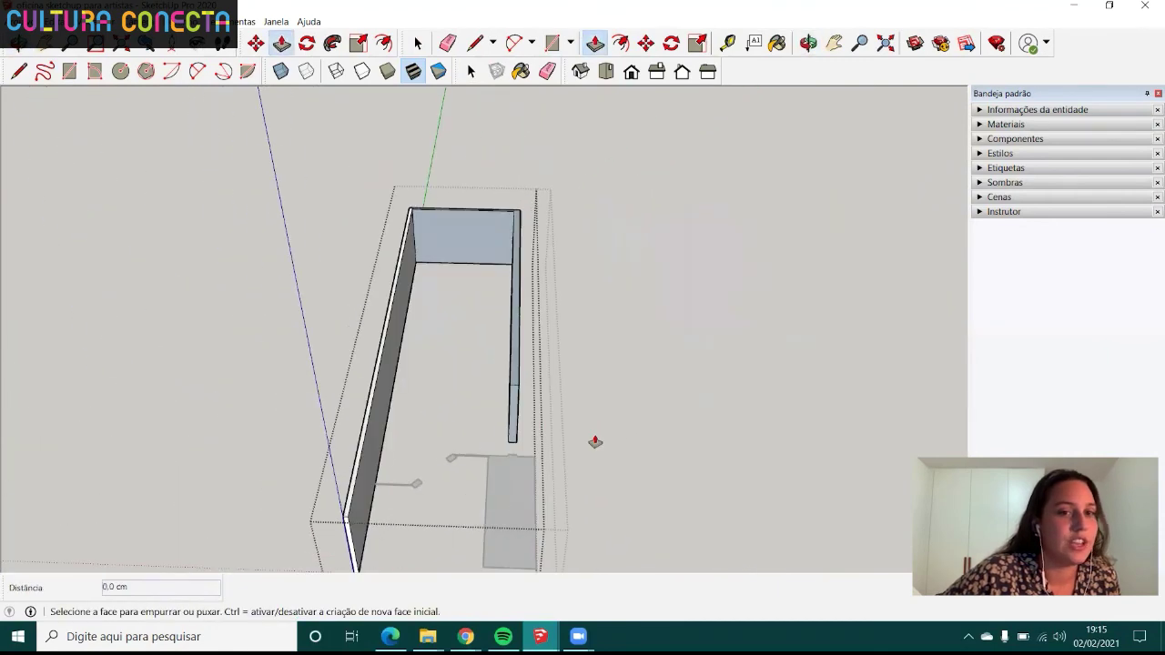
{"action": "mouse_move", "coordinate": [515, 377]}
{"action": "middle_mouse_down"}
{"action": "mouse_move", "coordinate": [390, 234]}
{"action": "mouse_move", "coordinate": [509, 268]}
{"action": "mouse_move", "coordinate": [458, 314]}
{"action": "middle_mouse_up"}
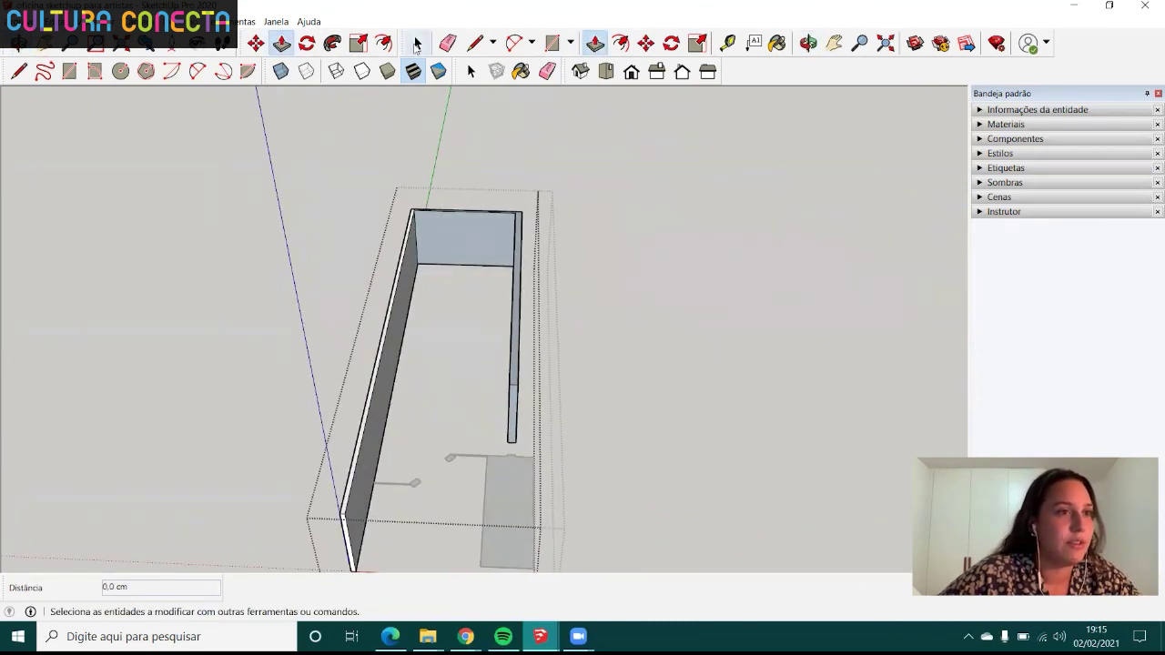
- Enter the room group and then the floor panel group for editing
{"action": "left_click", "coordinate": [416, 43]}
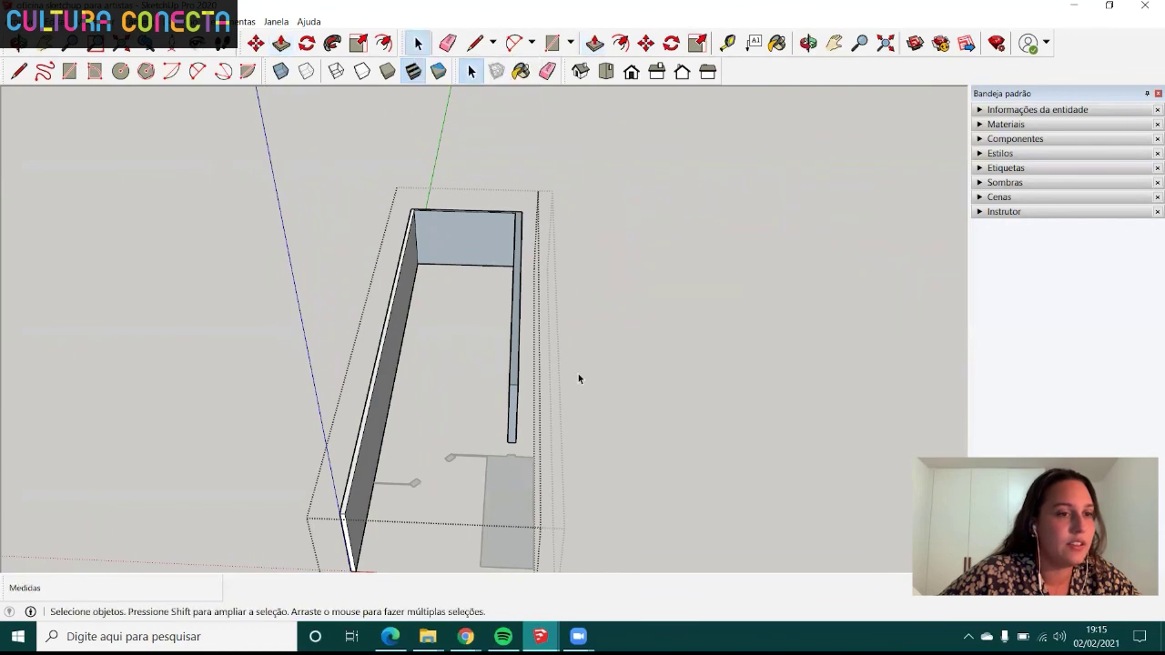
{"action": "mouse_move", "coordinate": [578, 378]}
{"action": "middle_mouse_down"}
{"action": "mouse_move", "coordinate": [336, 262]}
{"action": "mouse_move", "coordinate": [519, 410]}
{"action": "middle_mouse_up"}
{"action": "scroll", "coordinate": [527, 421], "scroll_direction": "up", "scroll_amount": 5}
{"action": "left_click", "coordinate": [527, 421]}
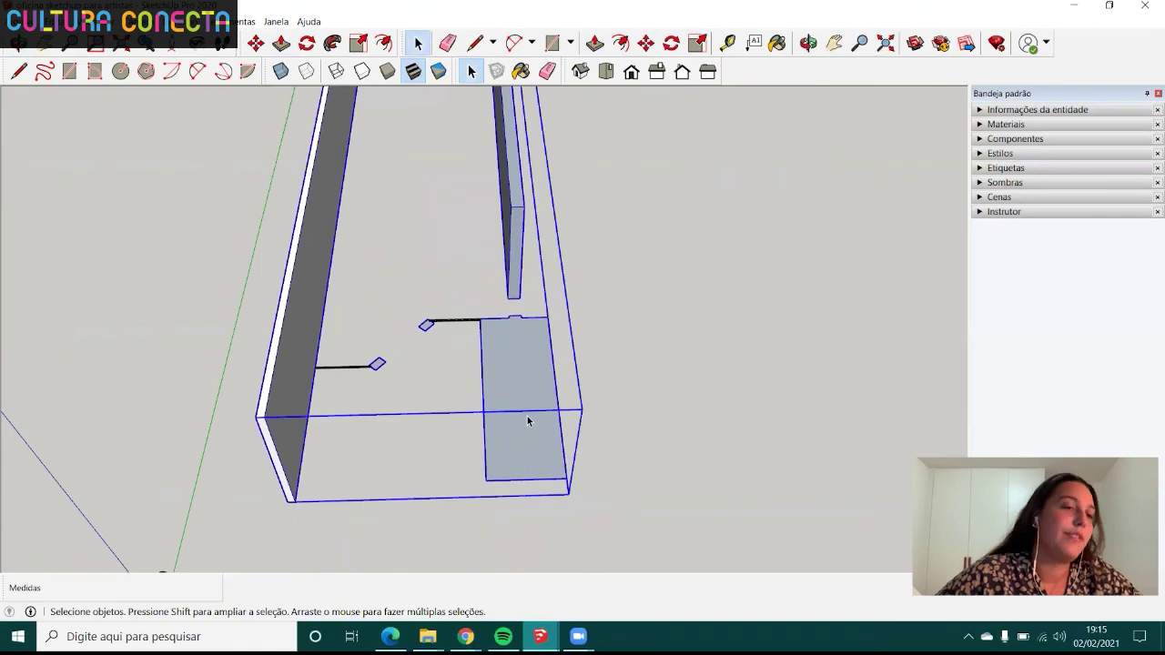
{"action": "double_click", "coordinate": [510, 368]}
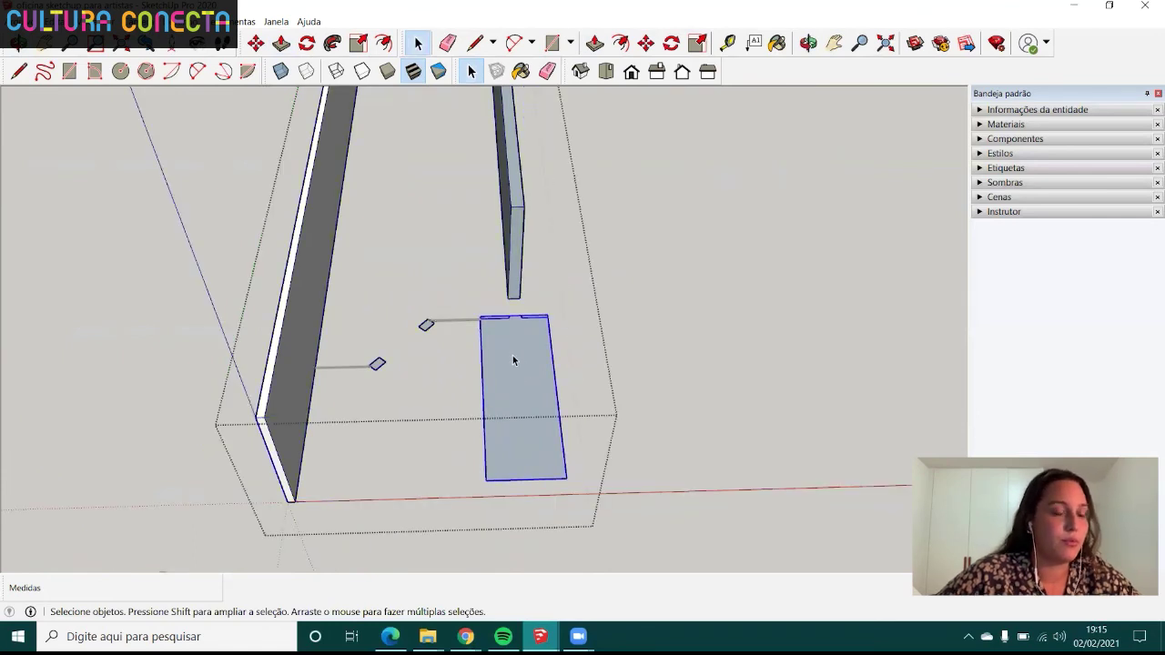
{"action": "double_click", "coordinate": [521, 371]}
- Push/pull the floor panel face up into a tall block and return to the whole model
{"action": "key", "text": "p"}
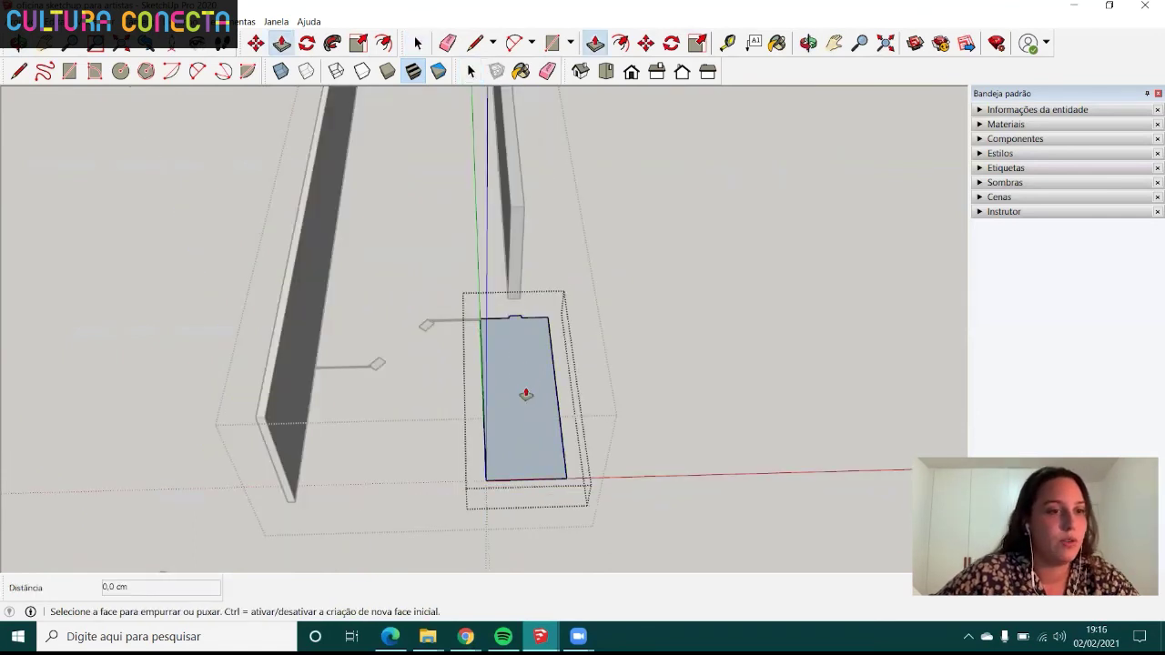
{"action": "left_click", "coordinate": [521, 401]}
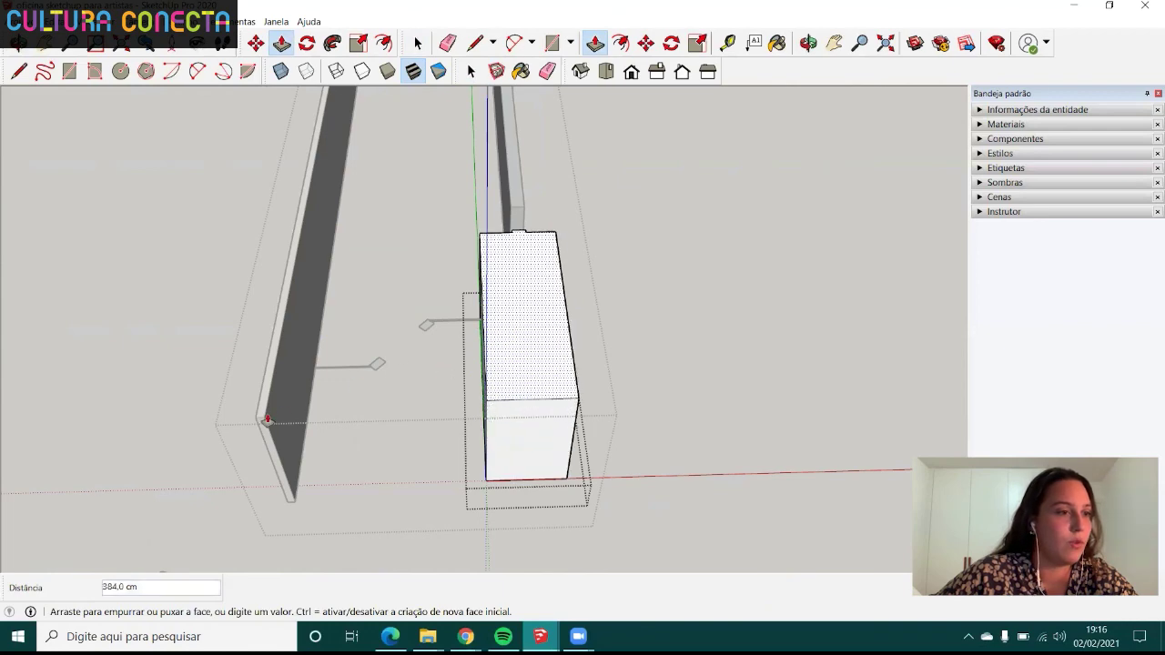
{"action": "left_click", "coordinate": [341, 391]}
{"action": "mouse_move", "coordinate": [502, 380]}
{"action": "middle_mouse_down"}
{"action": "mouse_move", "coordinate": [671, 388]}
{"action": "mouse_move", "coordinate": [541, 403]}
{"action": "middle_mouse_up"}
{"action": "key", "text": "space"}
{"action": "left_click", "coordinate": [715, 367]}
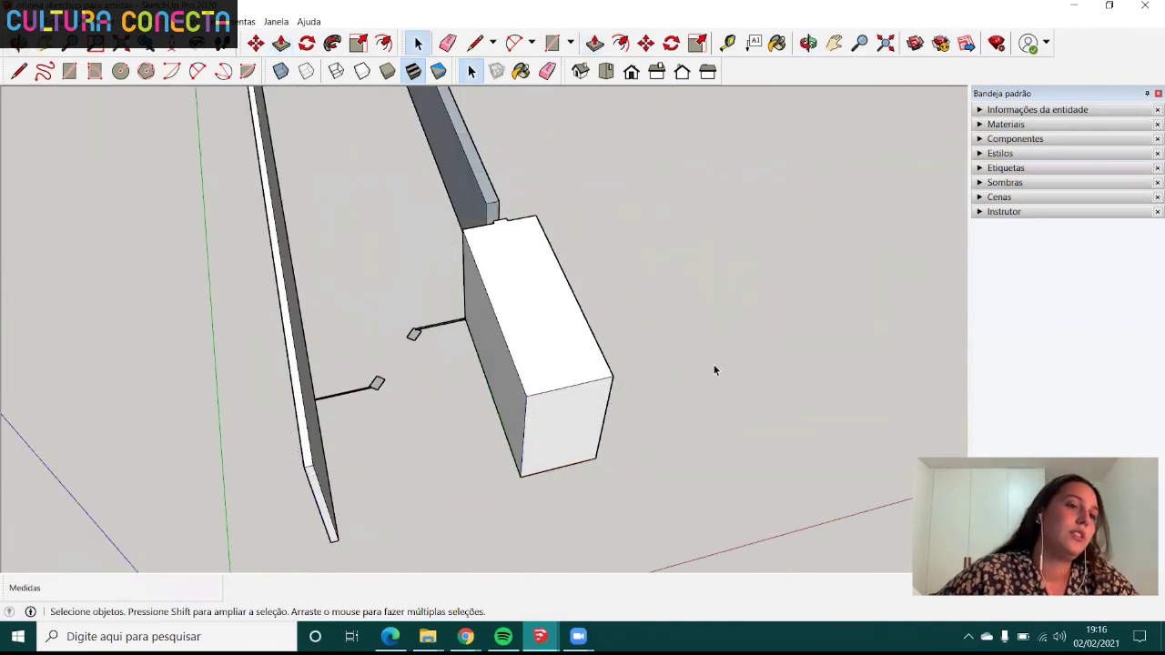
{"action": "mouse_move", "coordinate": [344, 393]}
{"action": "middle_mouse_down"}
{"action": "mouse_move", "coordinate": [559, 401]}
{"action": "mouse_move", "coordinate": [536, 391]}
{"action": "mouse_move", "coordinate": [559, 416]}
{"action": "mouse_move", "coordinate": [487, 391]}
{"action": "middle_mouse_up"}
- Raise the first small floor pad into a 400 cm column
{"action": "scroll", "coordinate": [488, 389], "scroll_direction": "up", "scroll_amount": 3}
{"action": "double_click", "coordinate": [488, 449]}
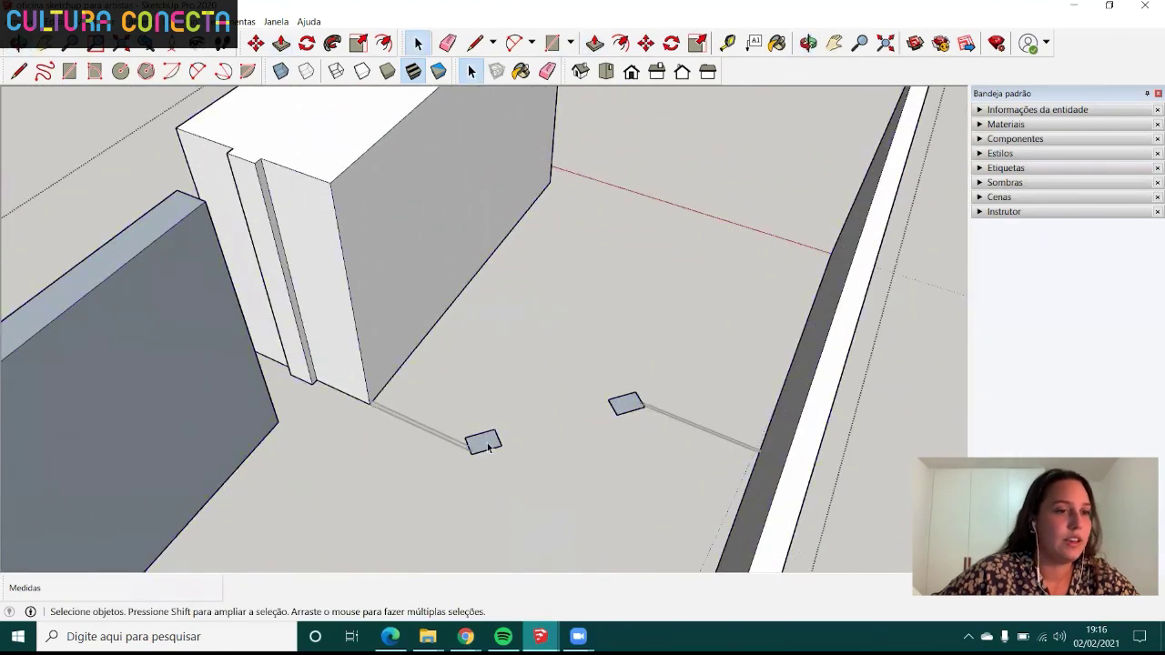
{"action": "double_click", "coordinate": [492, 445]}
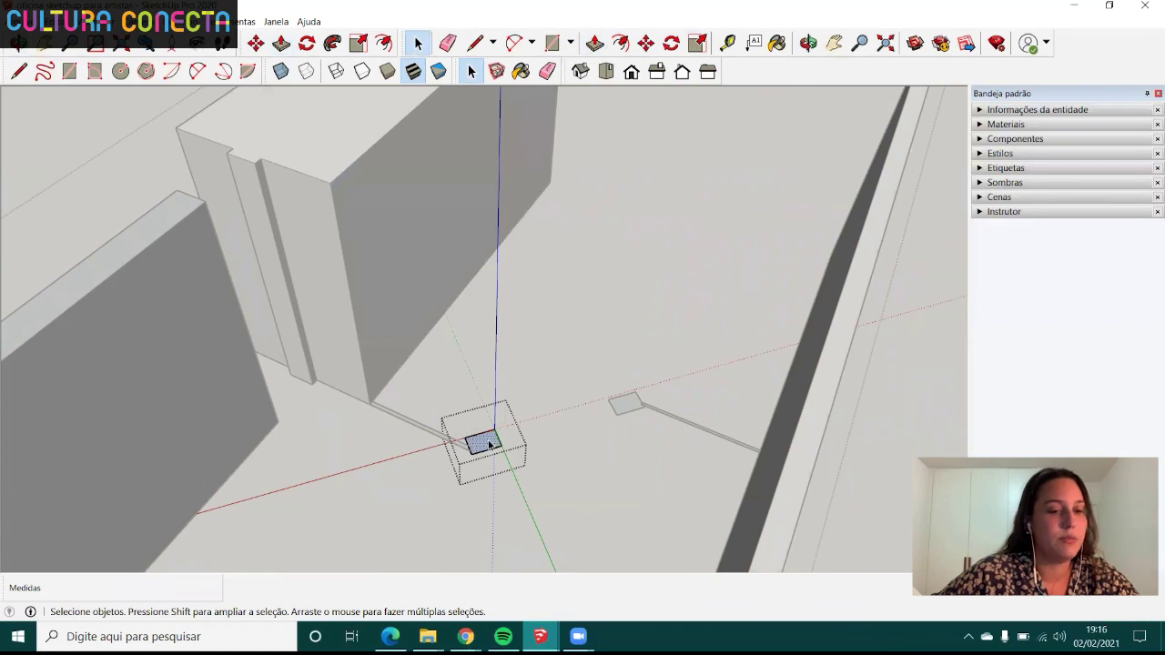
{"action": "key", "text": "p"}
{"action": "left_click", "coordinate": [487, 443]}
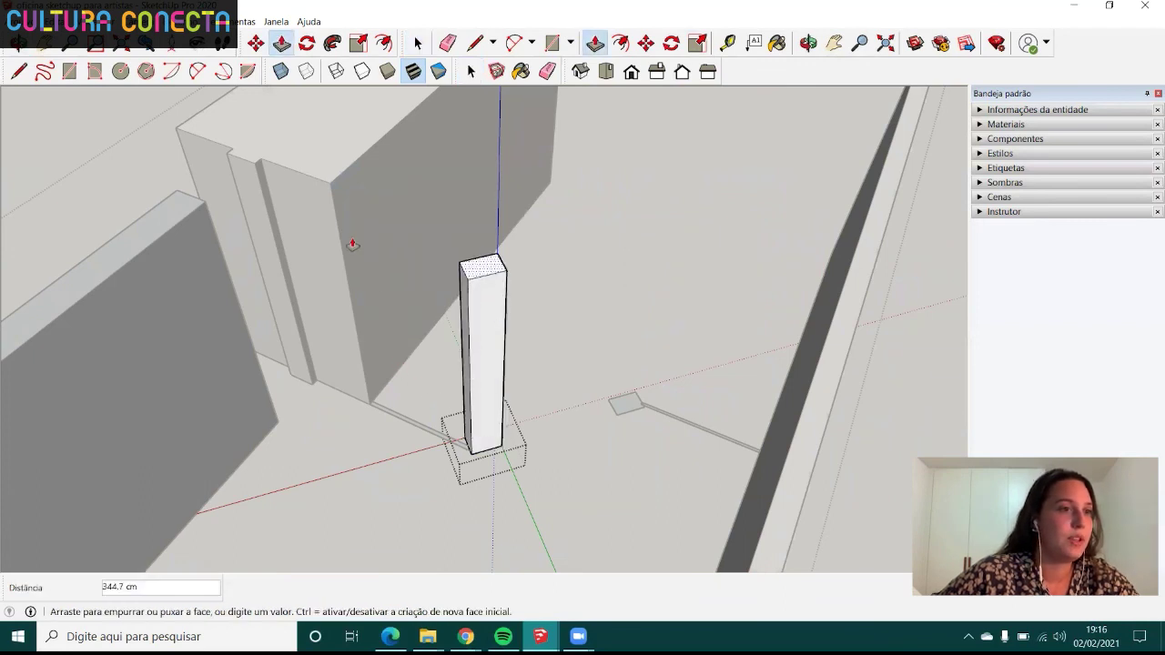
{"action": "left_click", "coordinate": [372, 219]}
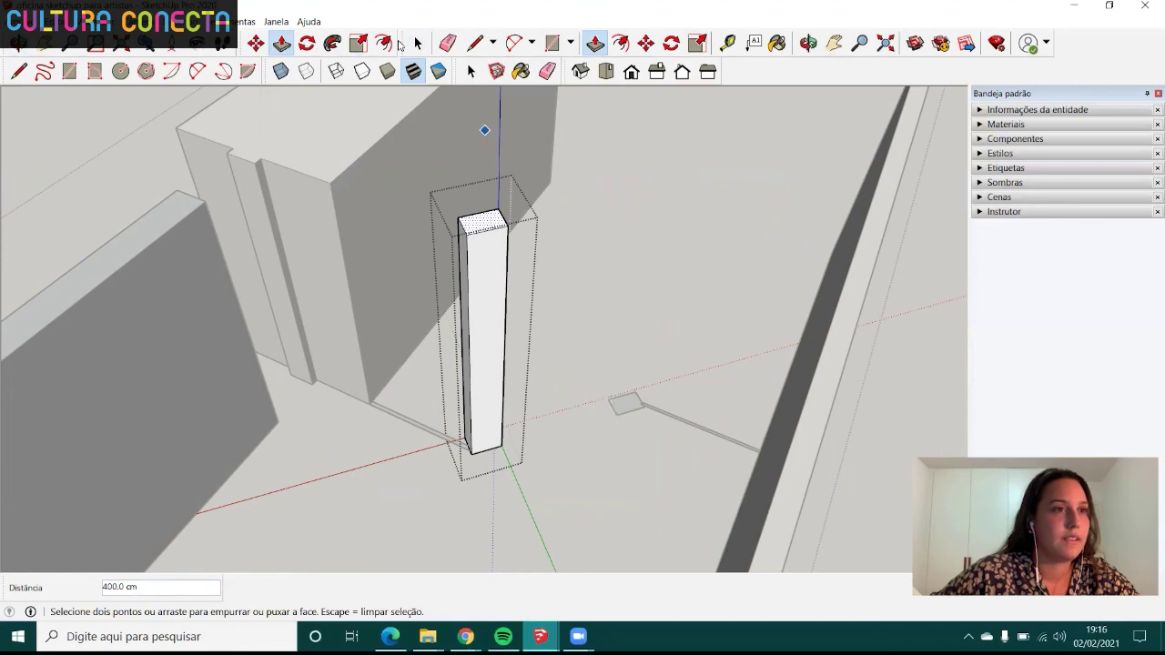
{"action": "left_click", "coordinate": [418, 43]}
{"action": "left_click", "coordinate": [646, 303]}
- Raise the second pad into a matching 400 cm column
{"action": "double_click", "coordinate": [622, 409]}
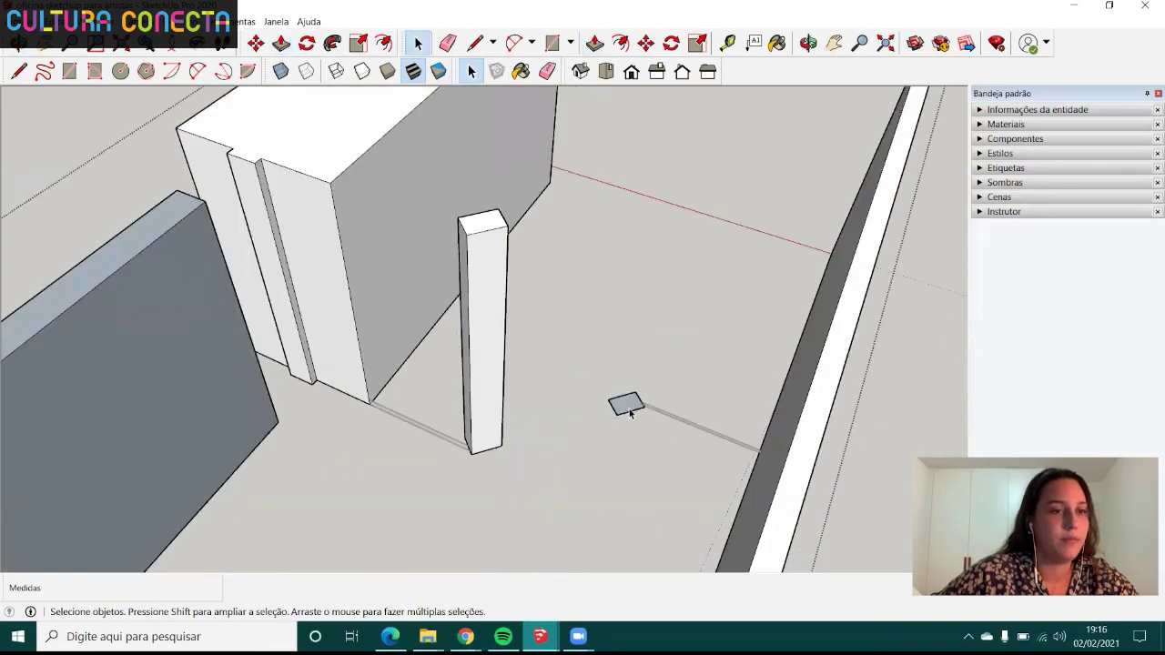
{"action": "double_click", "coordinate": [625, 408]}
{"action": "key", "text": "p"}
{"action": "left_click", "coordinate": [625, 409]}
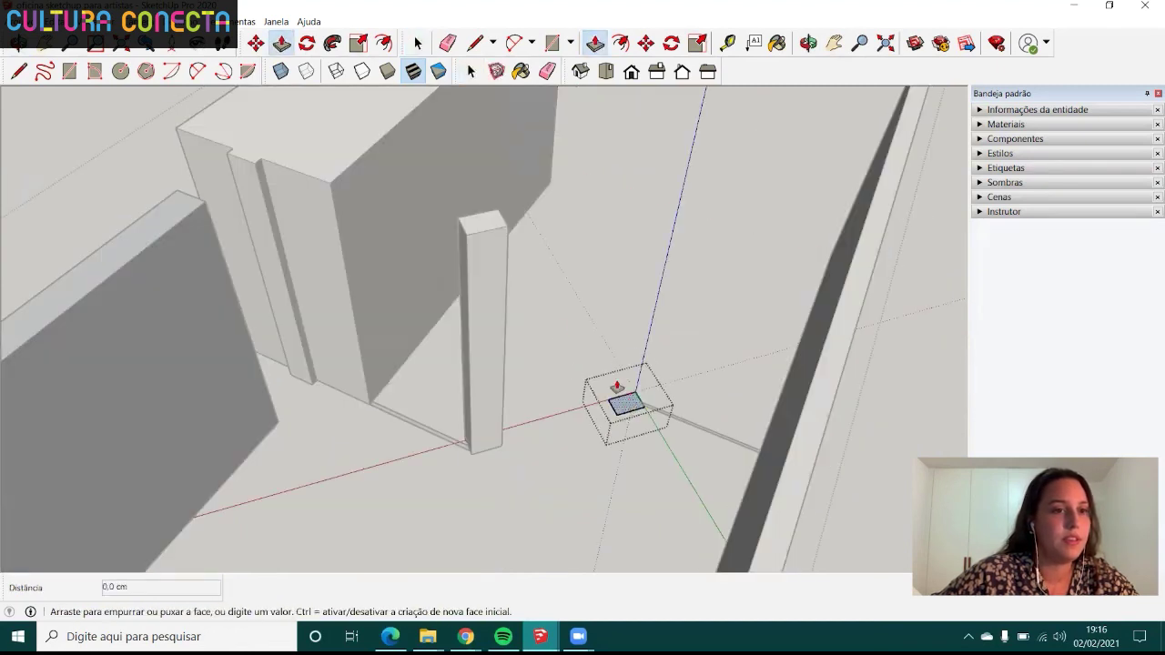
{"action": "left_click", "coordinate": [503, 234]}
{"action": "type", "text": "400"}
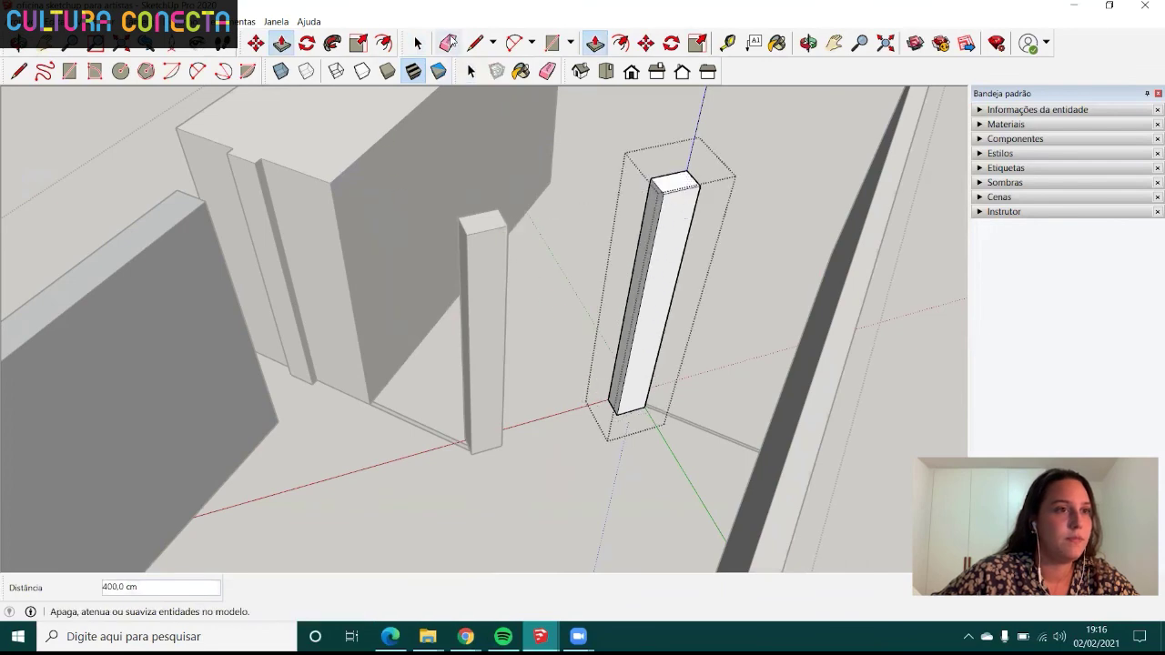
{"action": "left_click", "coordinate": [419, 46]}
{"action": "mouse_move", "coordinate": [577, 310]}
{"action": "middle_mouse_down"}
{"action": "mouse_move", "coordinate": [703, 396]}
{"action": "mouse_move", "coordinate": [300, 407]}
{"action": "mouse_move", "coordinate": [517, 423]}
{"action": "mouse_move", "coordinate": [208, 416]}
{"action": "mouse_move", "coordinate": [515, 312]}
{"action": "middle_mouse_up"}
- Raise the baseboard strip at the wall corner into a 400 cm partition panel
{"action": "scroll", "coordinate": [515, 306], "scroll_direction": "up", "scroll_amount": 5}
{"action": "mouse_move", "coordinate": [477, 346]}
{"action": "middle_mouse_down"}
{"action": "mouse_move", "coordinate": [583, 398]}
{"action": "mouse_move", "coordinate": [531, 369]}
{"action": "middle_mouse_up"}
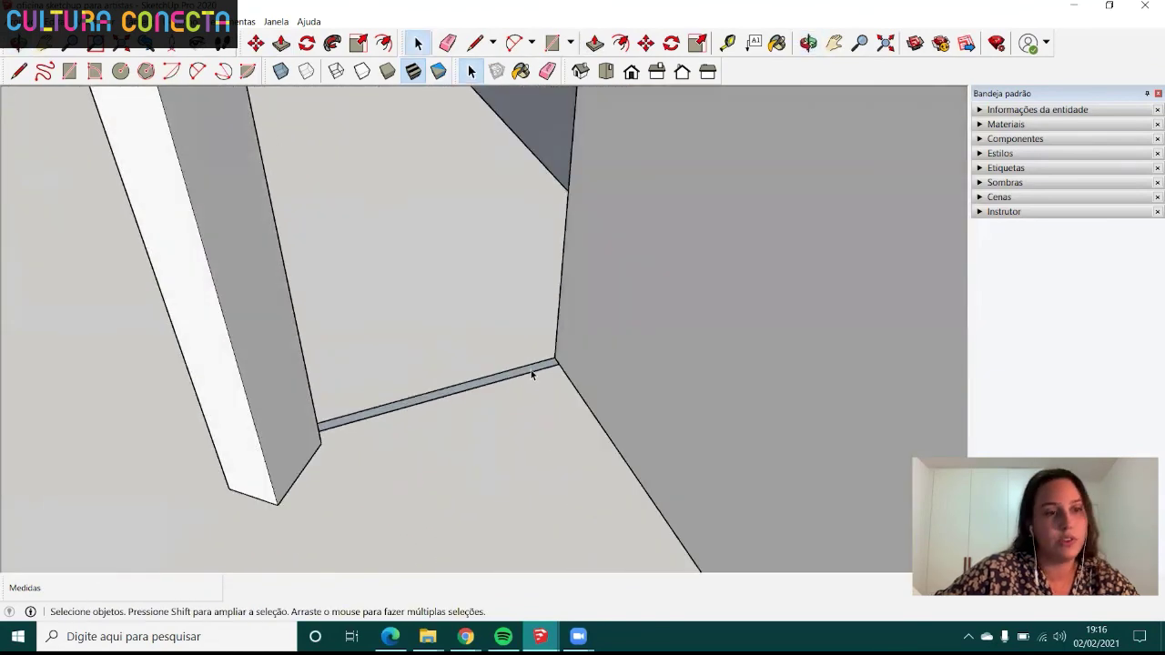
{"action": "double_click", "coordinate": [530, 370]}
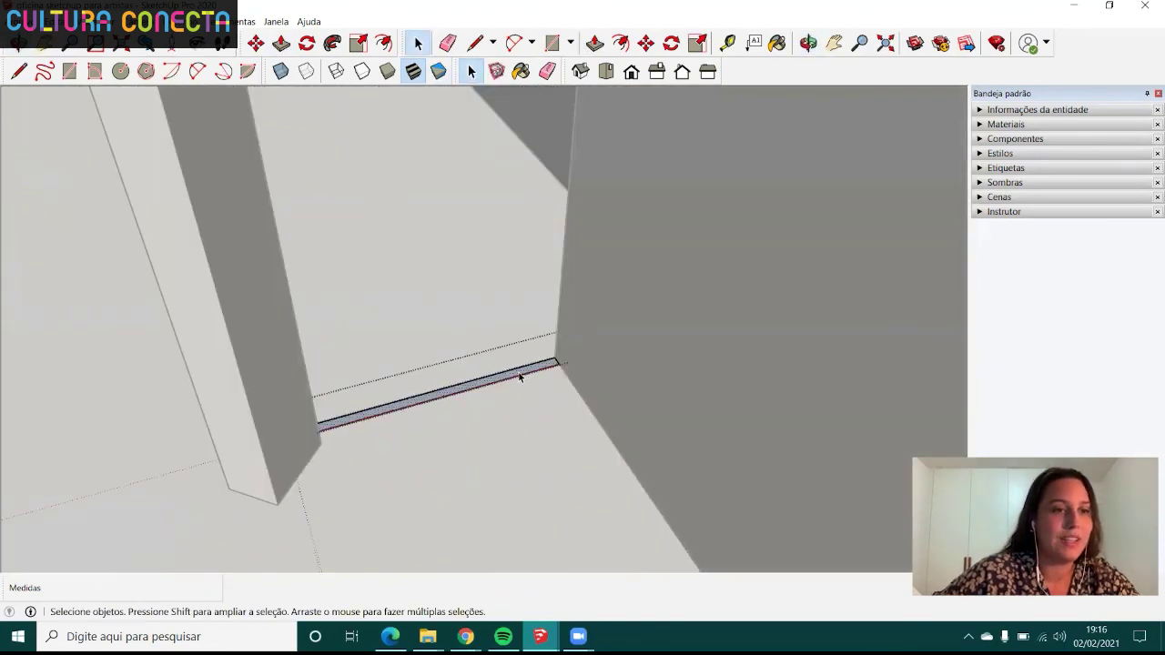
{"action": "key", "text": "p"}
{"action": "left_click", "coordinate": [525, 375]}
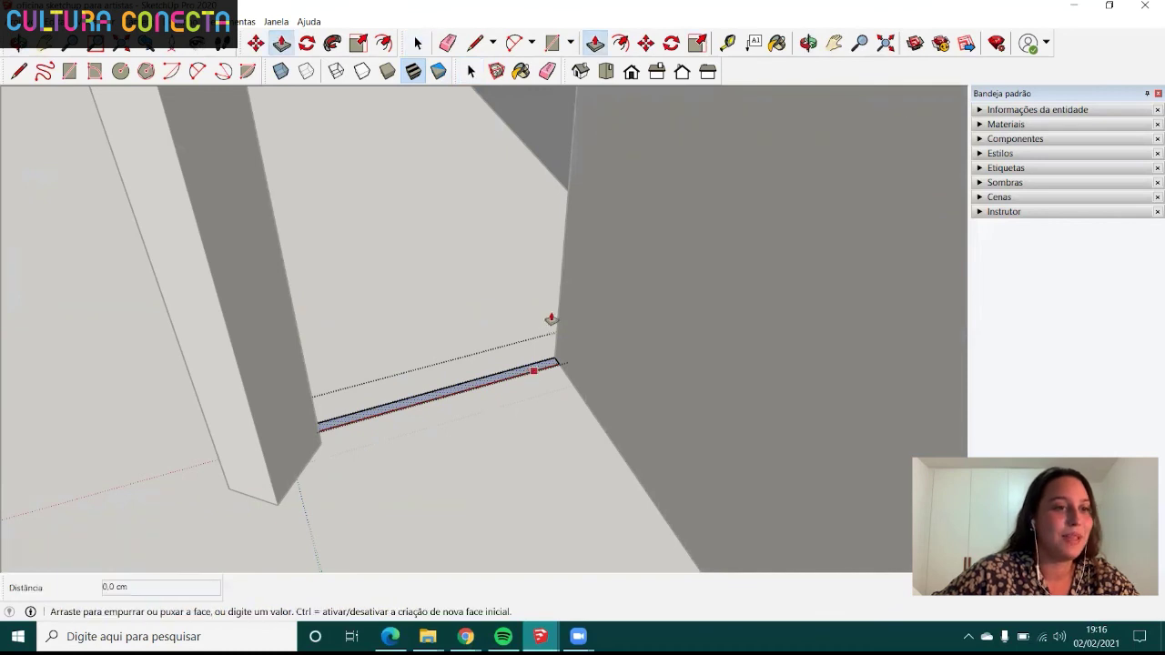
{"action": "mouse_move", "coordinate": [552, 317]}
{"action": "middle_mouse_down"}
{"action": "mouse_move", "coordinate": [507, 243]}
{"action": "mouse_move", "coordinate": [385, 194]}
{"action": "middle_mouse_up"}
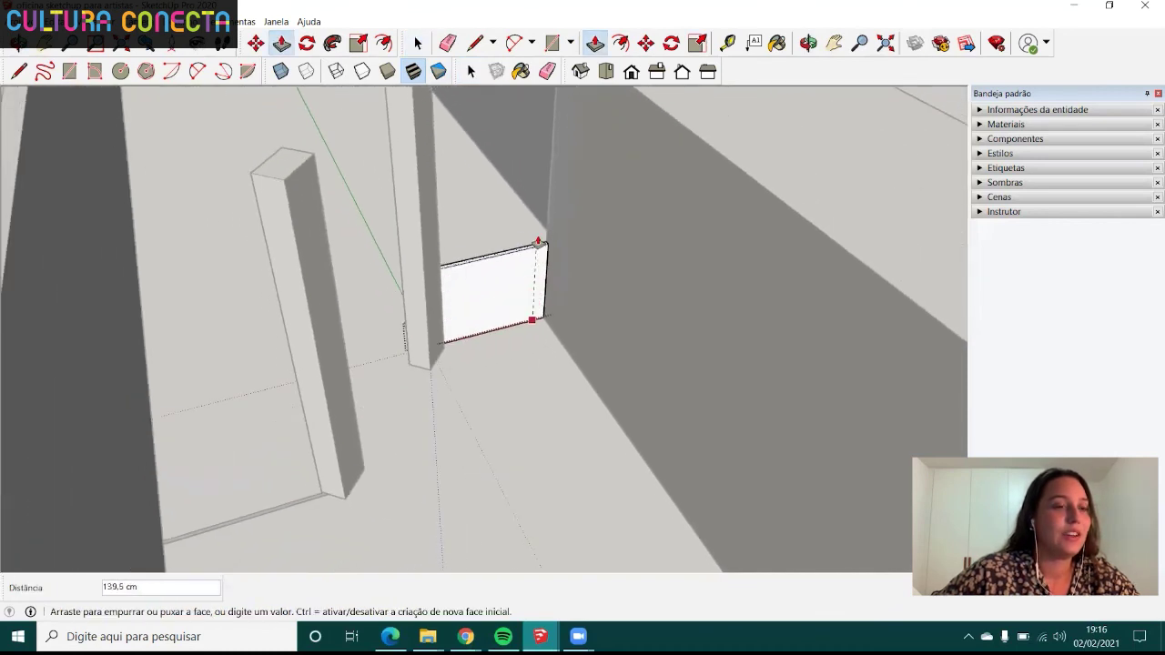
{"action": "left_click", "coordinate": [349, 174]}
{"action": "scroll", "coordinate": [435, 304], "scroll_direction": "down", "scroll_amount": 3}
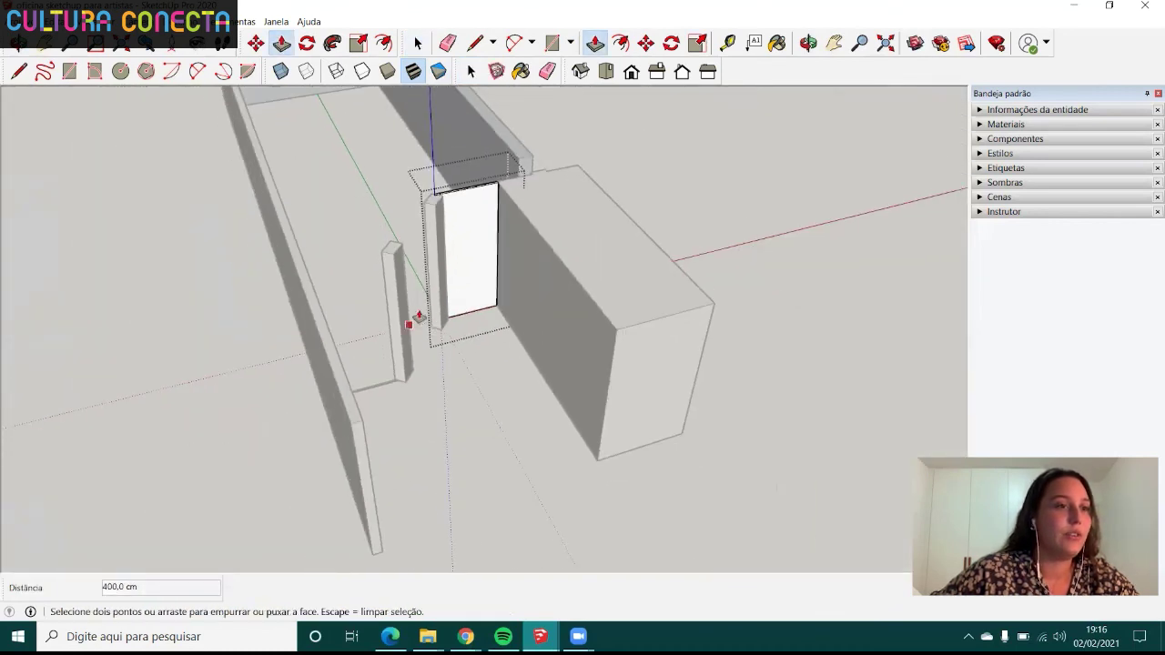
{"action": "scroll", "coordinate": [455, 203], "scroll_direction": "up", "scroll_amount": 1}
{"action": "scroll", "coordinate": [476, 234], "scroll_direction": "up", "scroll_amount": 2}
{"action": "key", "text": "space"}
{"action": "mouse_move", "coordinate": [473, 241]}
{"action": "middle_mouse_down"}
{"action": "mouse_move", "coordinate": [475, 355]}
{"action": "mouse_move", "coordinate": [365, 446]}
{"action": "mouse_move", "coordinate": [424, 427]}
{"action": "middle_mouse_up"}
- Raise the other base strip into a second 400 cm panel, leaving a doorway between
{"action": "left_click", "coordinate": [423, 427]}
{"action": "scroll", "coordinate": [428, 423], "scroll_direction": "up", "scroll_amount": 2}
{"action": "scroll", "coordinate": [444, 416], "scroll_direction": "up", "scroll_amount": 2}
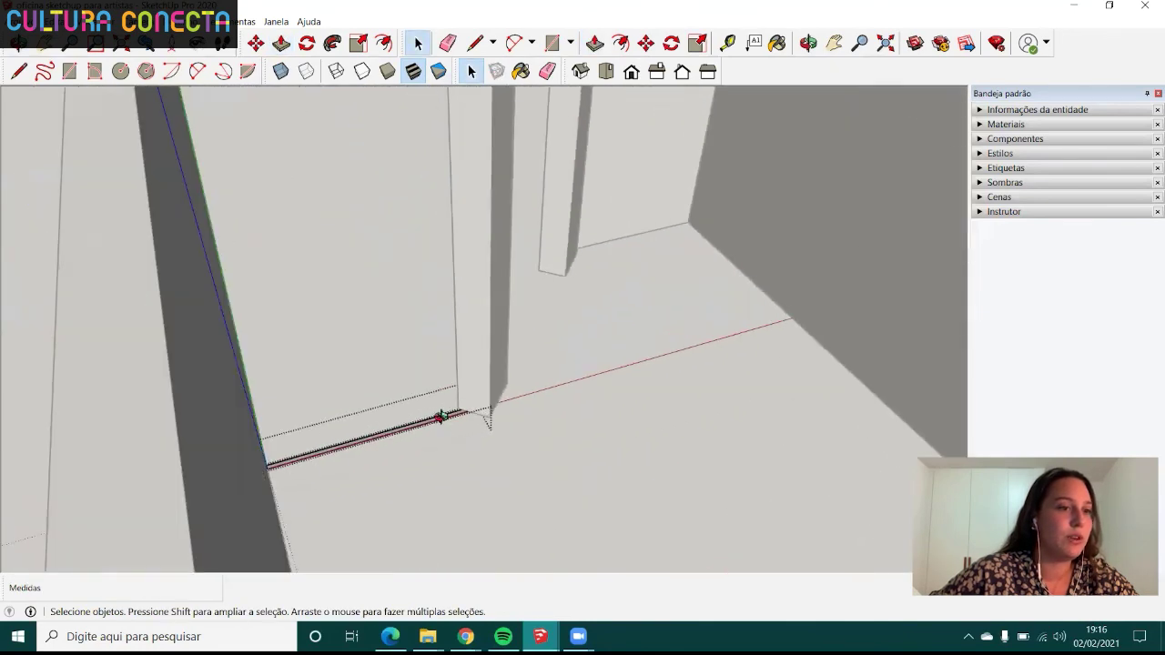
{"action": "scroll", "coordinate": [418, 417], "scroll_direction": "up", "scroll_amount": 2}
{"action": "scroll", "coordinate": [404, 419], "scroll_direction": "up", "scroll_amount": 2}
{"action": "double_click", "coordinate": [415, 414]}
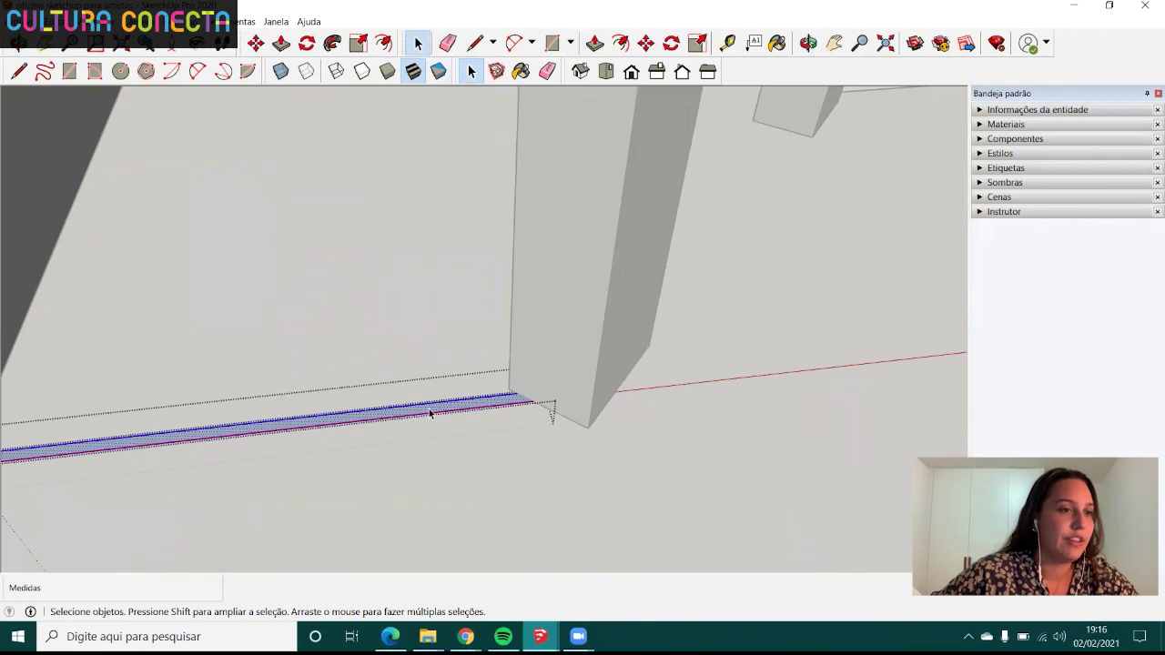
{"action": "key", "text": "p"}
{"action": "scroll", "coordinate": [434, 412], "scroll_direction": "down", "scroll_amount": 3}
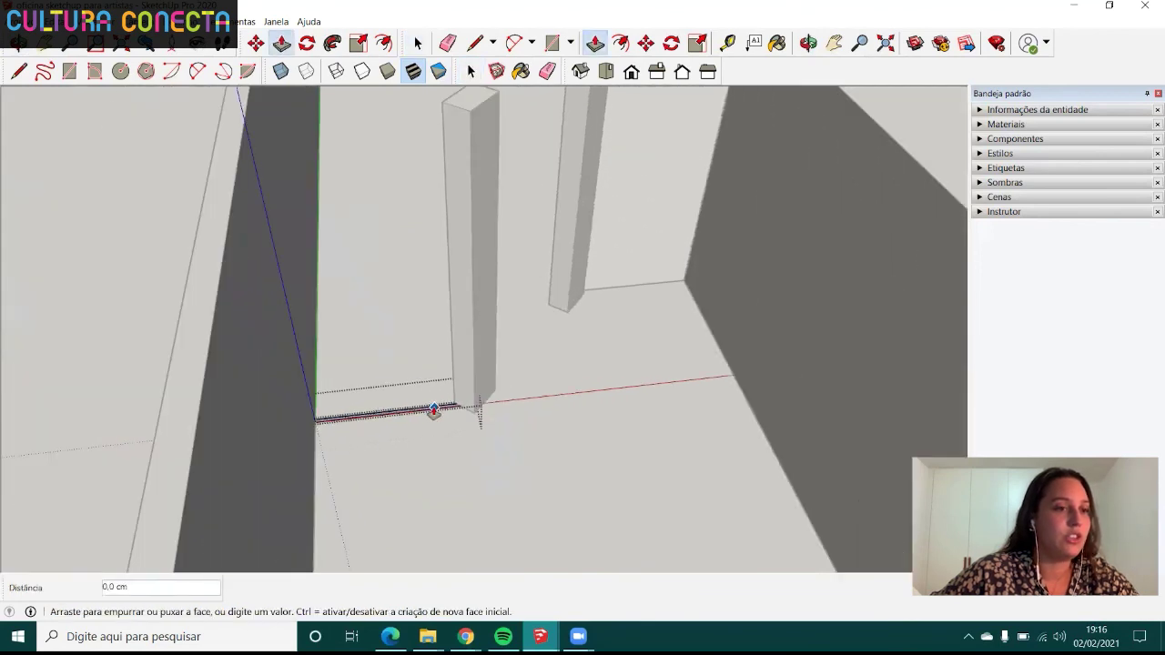
{"action": "scroll", "coordinate": [433, 409], "scroll_direction": "down", "scroll_amount": 3}
{"action": "left_click", "coordinate": [433, 407]}
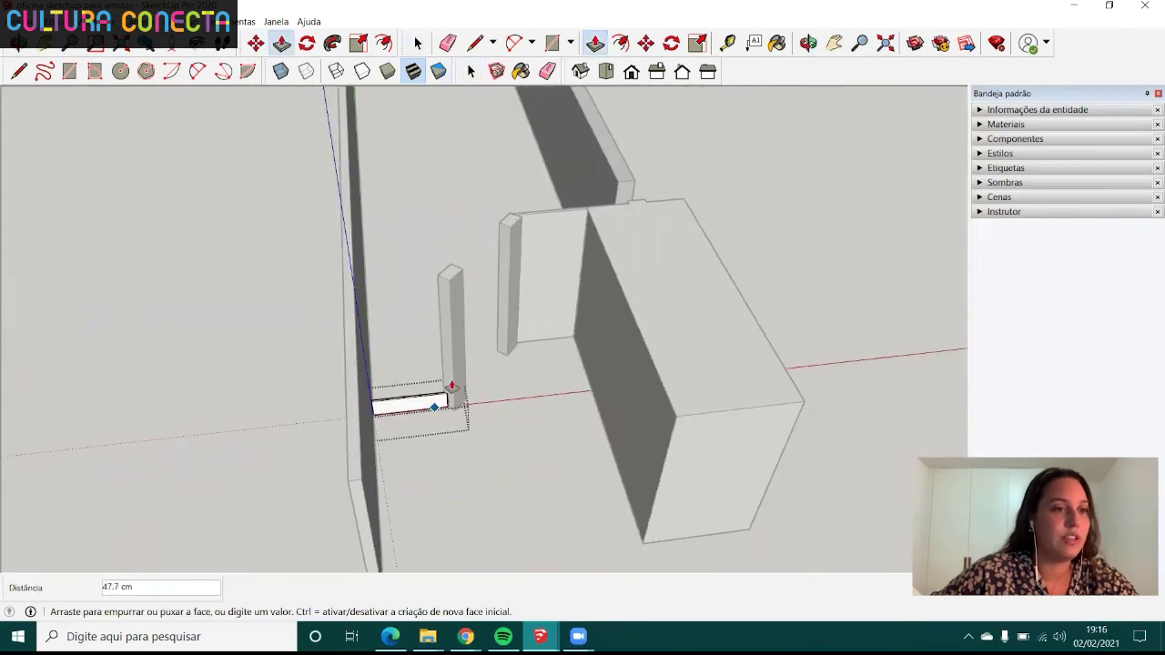
{"action": "left_click", "coordinate": [674, 418]}
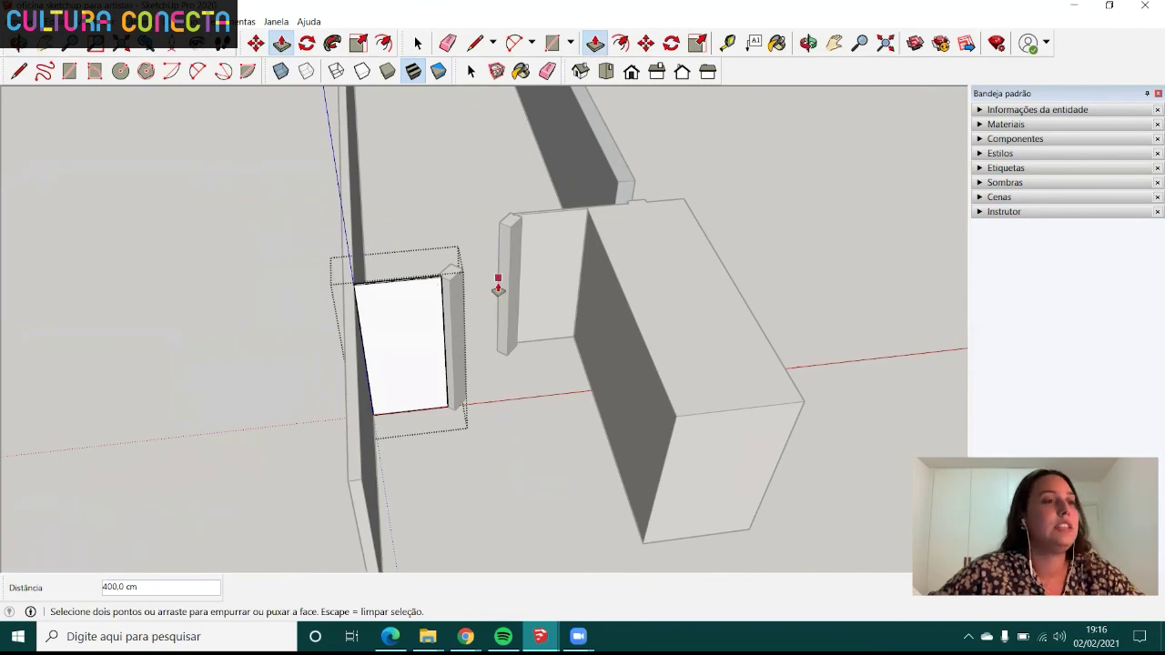
{"action": "left_click", "coordinate": [417, 42]}
{"action": "mouse_move", "coordinate": [363, 133]}
{"action": "middle_mouse_down"}
{"action": "mouse_move", "coordinate": [272, 329]}
{"action": "mouse_move", "coordinate": [50, 564]}
{"action": "middle_mouse_up"}
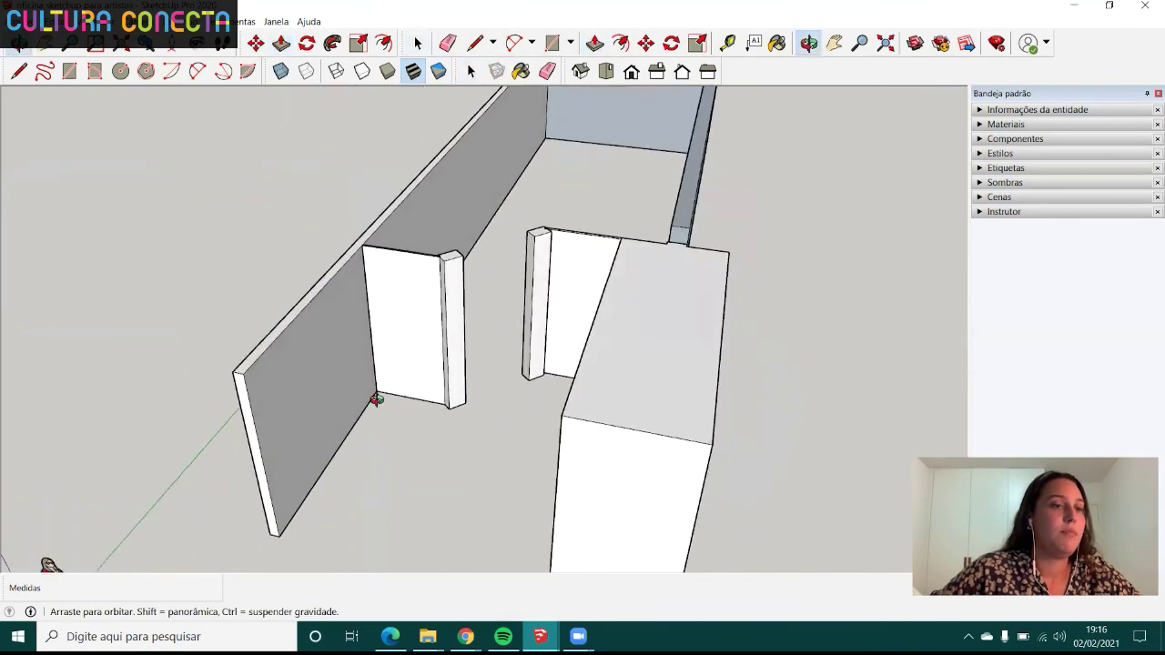
- Unhide the floor slab with Editar > Reexibir > Último
{"action": "scroll", "coordinate": [376, 401], "scroll_direction": "down", "scroll_amount": 5}
{"action": "mouse_move", "coordinate": [410, 403]}
{"action": "middle_mouse_down"}
{"action": "mouse_move", "coordinate": [523, 226]}
{"action": "mouse_move", "coordinate": [531, 410]}
{"action": "mouse_move", "coordinate": [515, 326]}
{"action": "mouse_move", "coordinate": [770, 376]}
{"action": "mouse_move", "coordinate": [486, 364]}
{"action": "mouse_move", "coordinate": [450, 346]}
{"action": "mouse_move", "coordinate": [458, 357]}
{"action": "middle_mouse_up"}
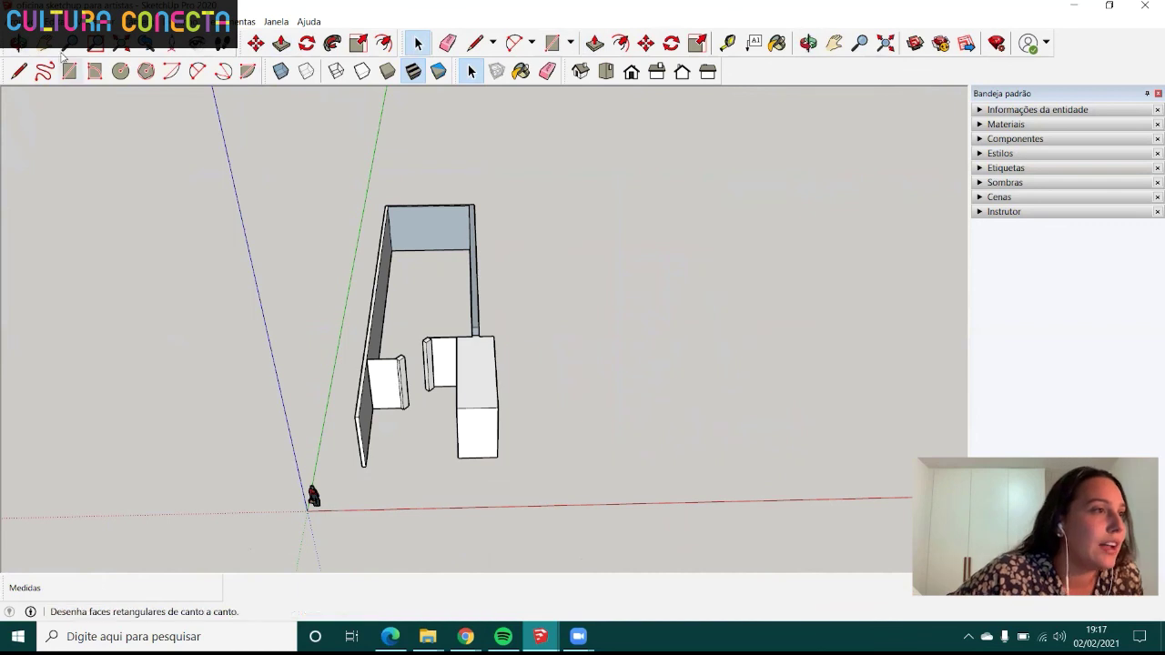
{"action": "left_click", "coordinate": [61, 21]}
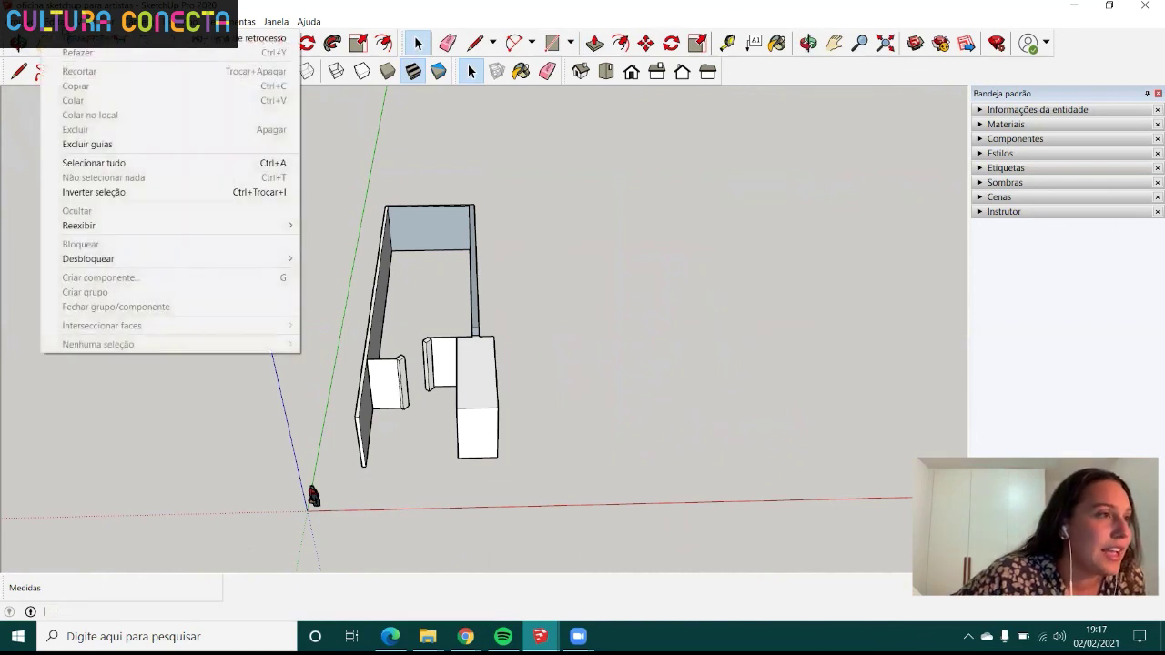
{"action": "mouse_move", "coordinate": [79, 225]}
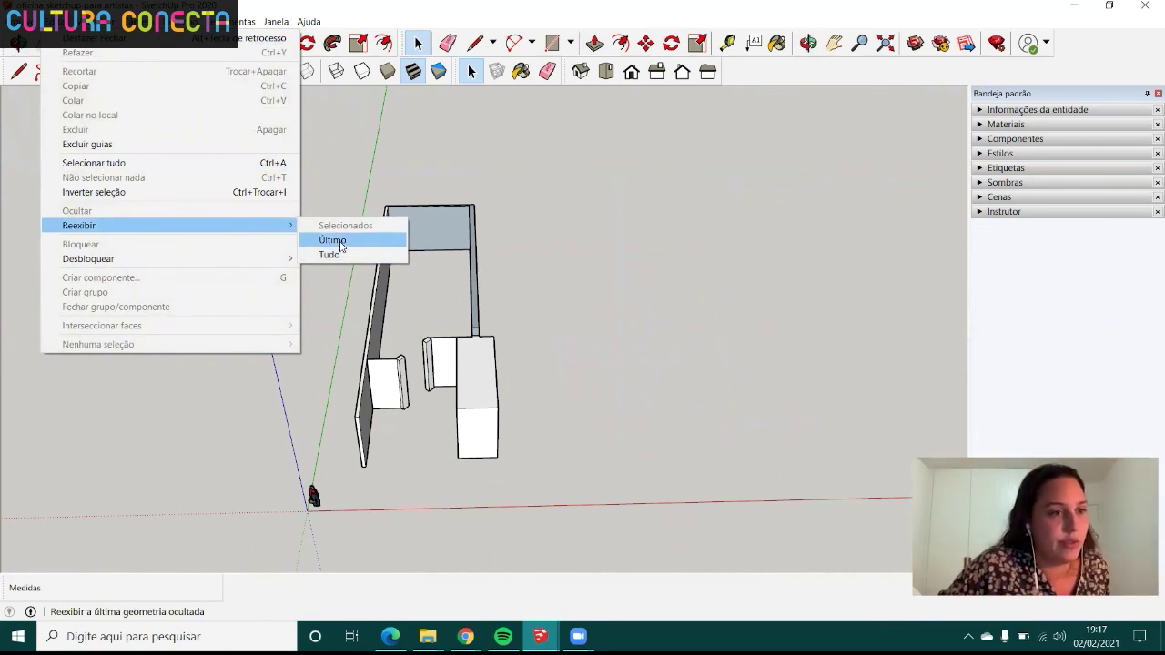
{"action": "left_click", "coordinate": [339, 242]}
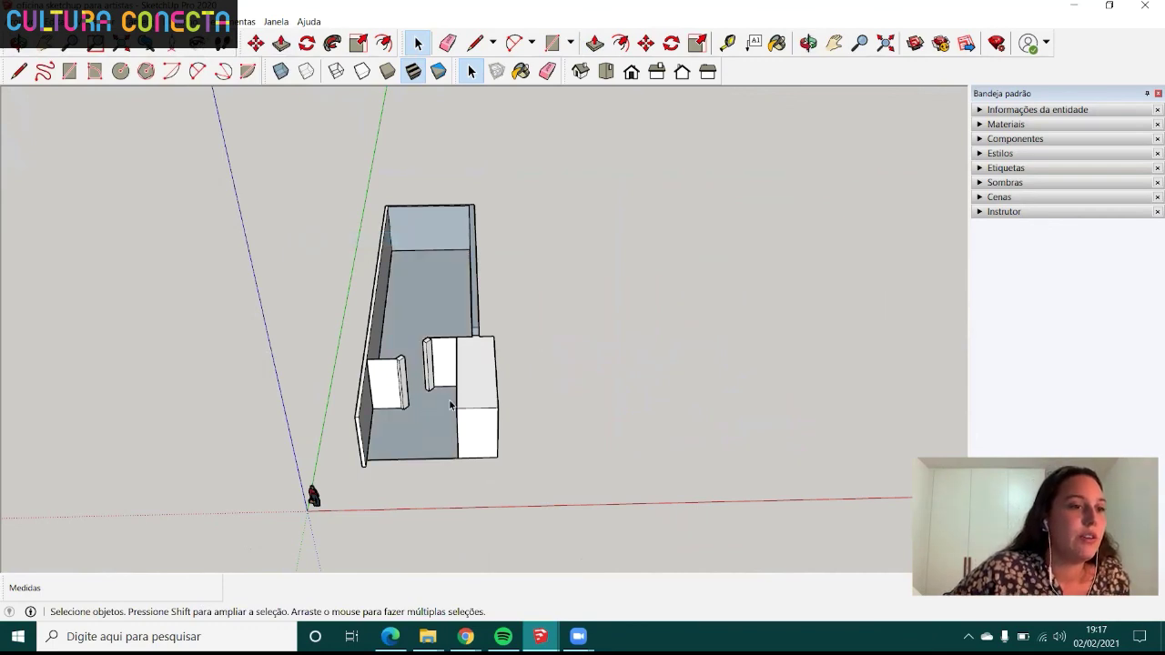
- Orbit around the room model down to a low angle on the floor edge
{"action": "scroll", "coordinate": [451, 405], "scroll_direction": "up", "scroll_amount": 5}
{"action": "middle_click_drag", "start_coordinate": [457, 292], "coordinate": [392, 228]}
{"action": "left_click", "coordinate": [403, 204]}
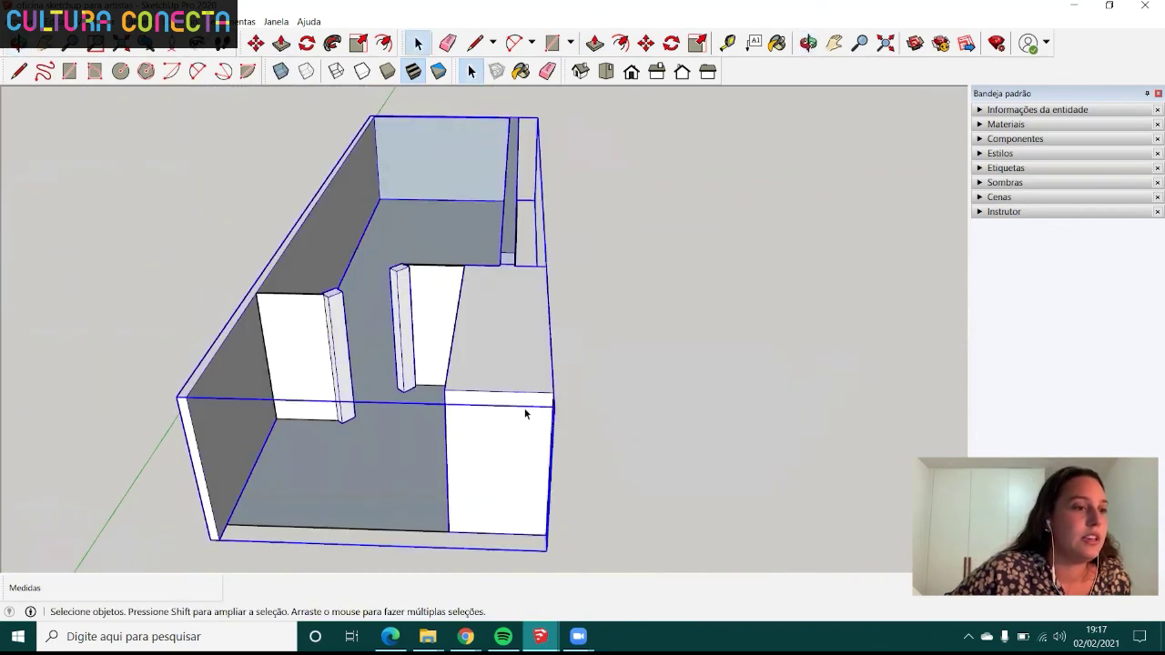
{"action": "middle_click_drag", "start_coordinate": [321, 432], "coordinate": [401, 324]}
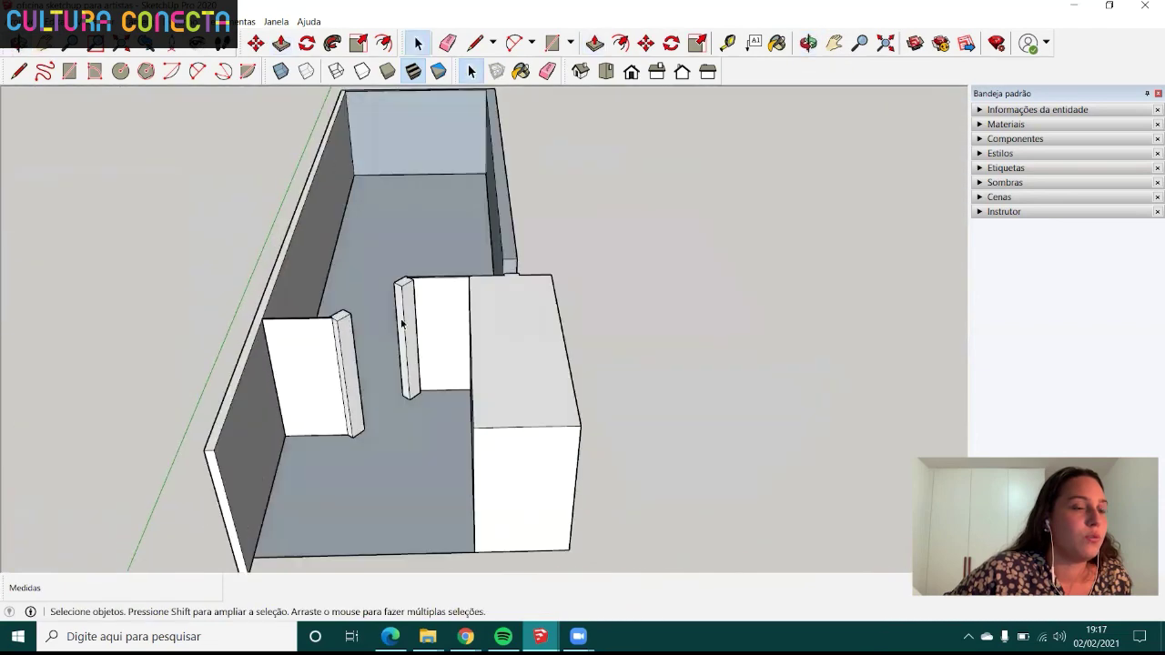
{"action": "scroll", "coordinate": [401, 324], "scroll_direction": "down", "scroll_amount": 3}
{"action": "scroll", "coordinate": [411, 424], "scroll_direction": "up", "scroll_amount": 3}
{"action": "mouse_move", "coordinate": [416, 377]}
{"action": "middle_mouse_down"}
{"action": "mouse_move", "coordinate": [486, 162]}
{"action": "mouse_move", "coordinate": [471, 282]}
{"action": "mouse_move", "coordinate": [409, 390]}
{"action": "mouse_move", "coordinate": [364, 357]}
{"action": "mouse_move", "coordinate": [447, 323]}
{"action": "mouse_move", "coordinate": [404, 406]}
{"action": "middle_mouse_up"}
{"action": "scroll", "coordinate": [365, 355], "scroll_direction": "up", "scroll_amount": 3}
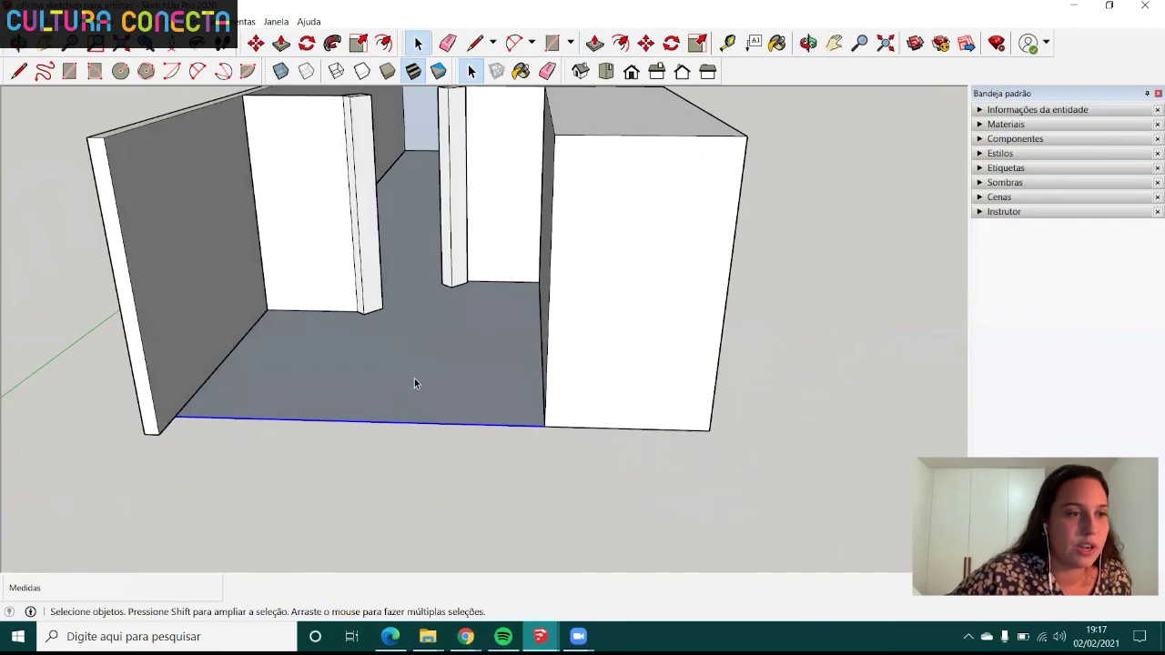
{"action": "scroll", "coordinate": [414, 379], "scroll_direction": "down", "scroll_amount": 2}
{"action": "scroll", "coordinate": [408, 369], "scroll_direction": "down", "scroll_amount": 2}
{"action": "middle_click_drag", "start_coordinate": [409, 365], "coordinate": [379, 436]}
- Push/pull the floor face down 10 cm to form the slab
{"action": "left_click", "coordinate": [390, 385]}
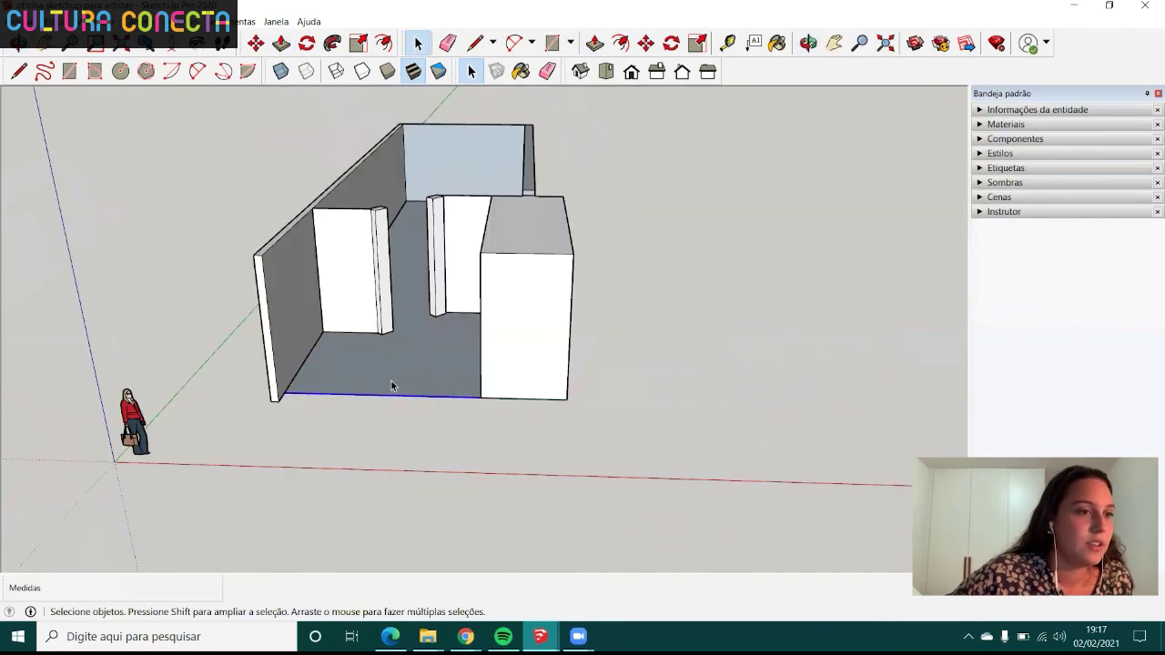
{"action": "scroll", "coordinate": [399, 370], "scroll_direction": "up", "scroll_amount": 3}
{"action": "double_click", "coordinate": [368, 386]}
{"action": "left_click", "coordinate": [333, 387]}
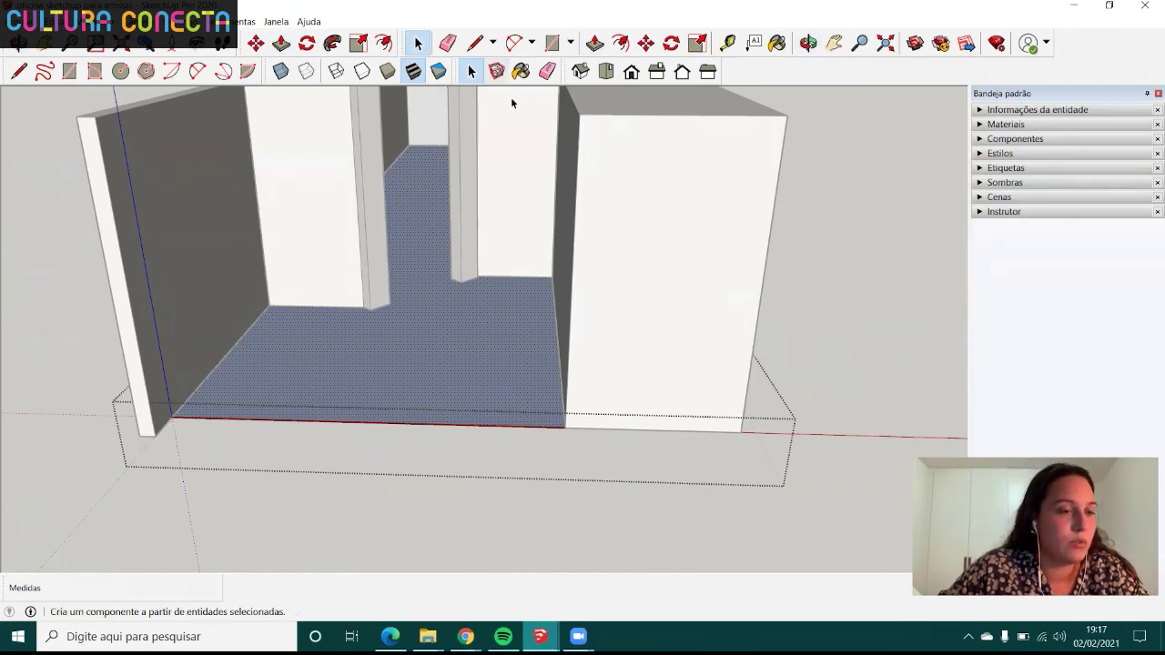
{"action": "key", "text": "p"}
{"action": "left_click", "coordinate": [366, 387]}
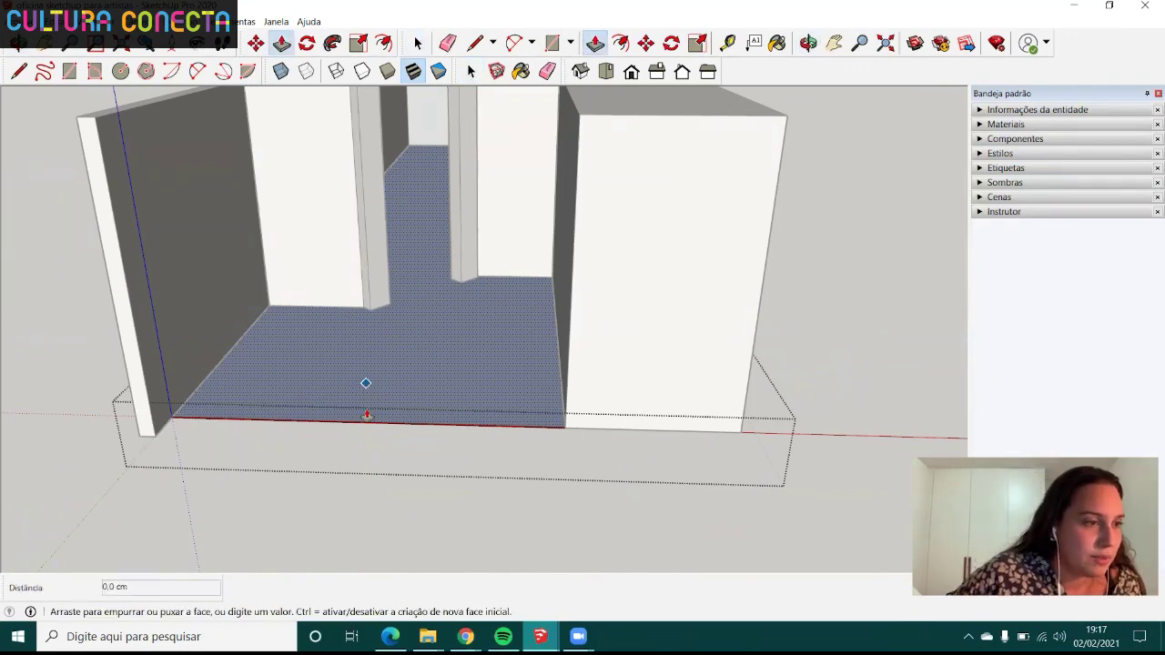
{"action": "type", "text": "10"}
{"action": "key", "text": "Return"}
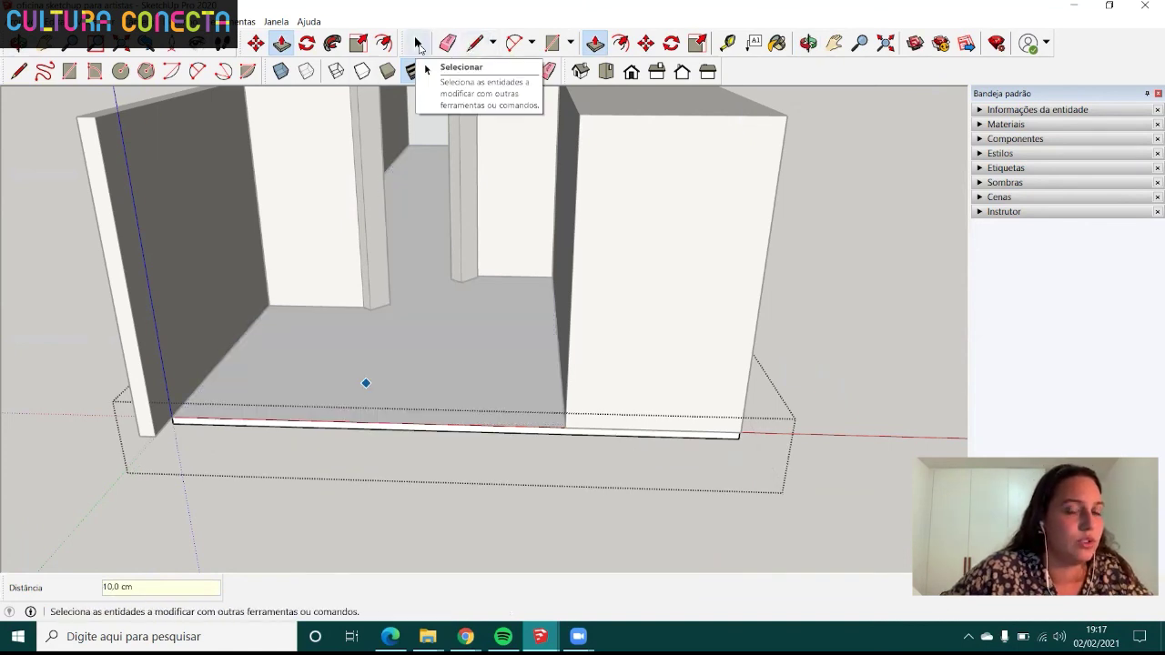
{"action": "left_click", "coordinate": [417, 42]}
{"action": "left_click", "coordinate": [462, 478]}
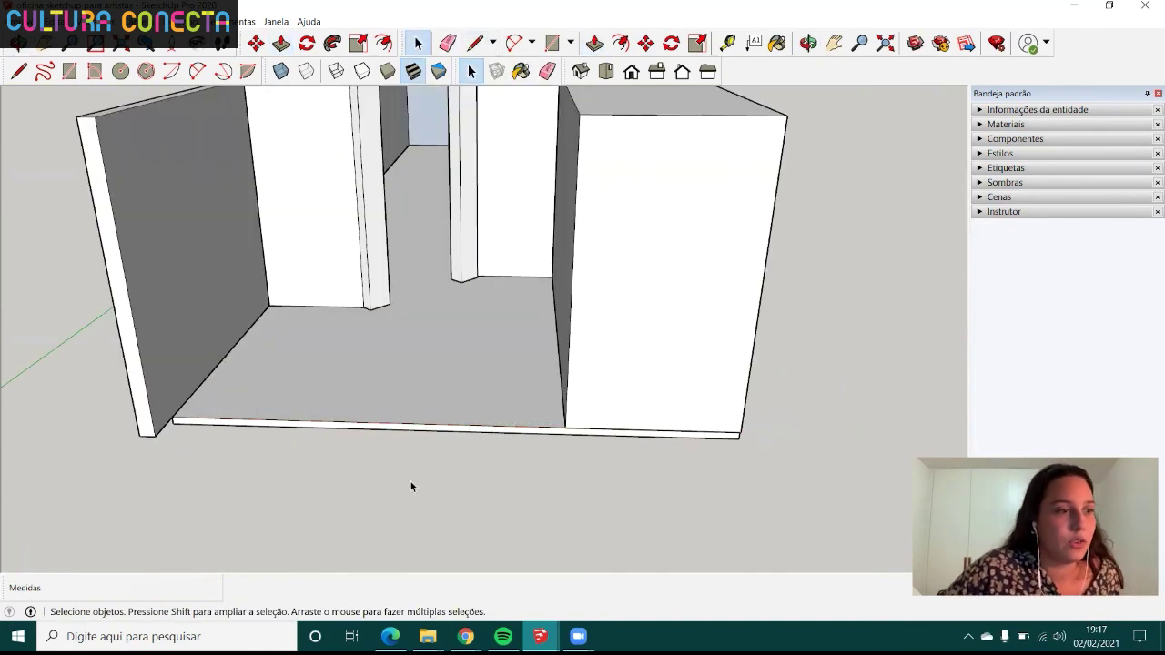
- Extend the left wall down to meet the underside of the slab
{"action": "mouse_move", "coordinate": [411, 481]}
{"action": "middle_mouse_down"}
{"action": "mouse_move", "coordinate": [299, 429]}
{"action": "mouse_move", "coordinate": [474, 424]}
{"action": "mouse_move", "coordinate": [428, 500]}
{"action": "mouse_move", "coordinate": [359, 409]}
{"action": "mouse_move", "coordinate": [258, 401]}
{"action": "middle_mouse_up"}
{"action": "double_click", "coordinate": [185, 453]}
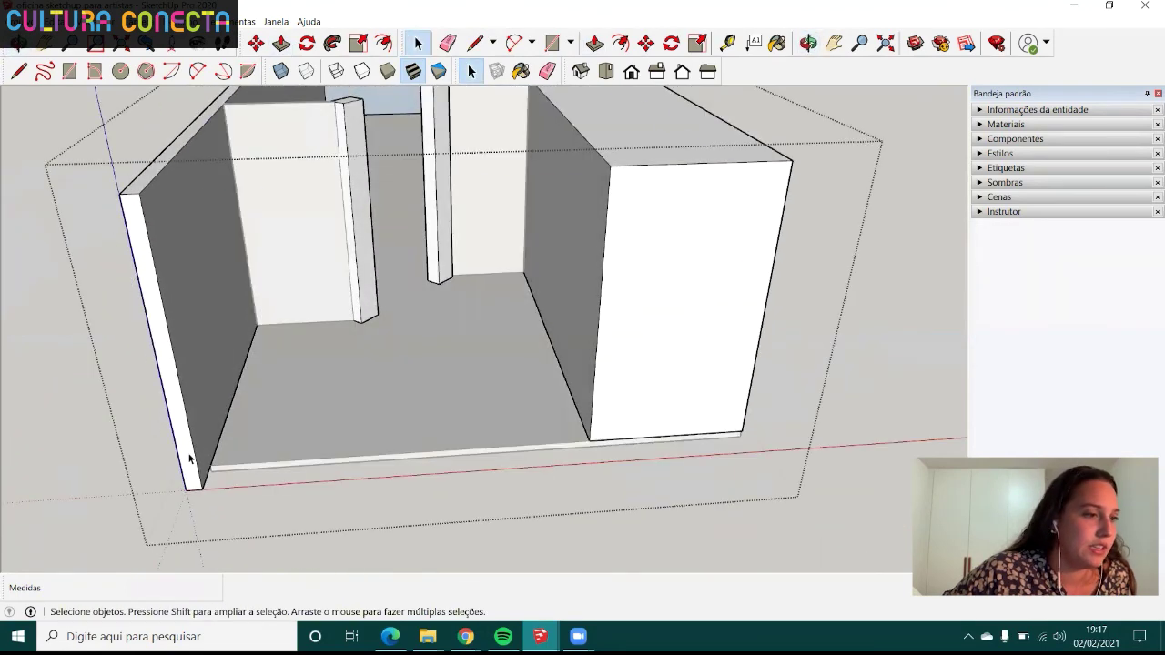
{"action": "left_click", "coordinate": [187, 462]}
{"action": "double_click", "coordinate": [189, 471]}
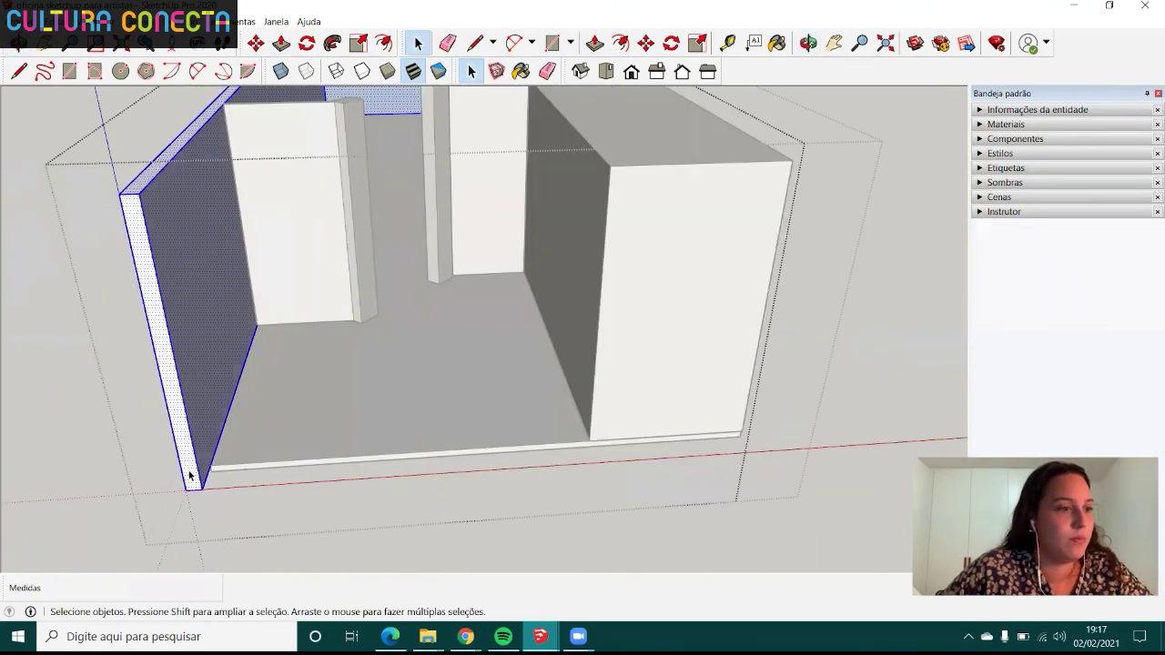
{"action": "key", "text": "p"}
{"action": "left_click_drag", "start_coordinate": [189, 475], "coordinate": [275, 468]}
{"action": "key", "text": "Escape"}
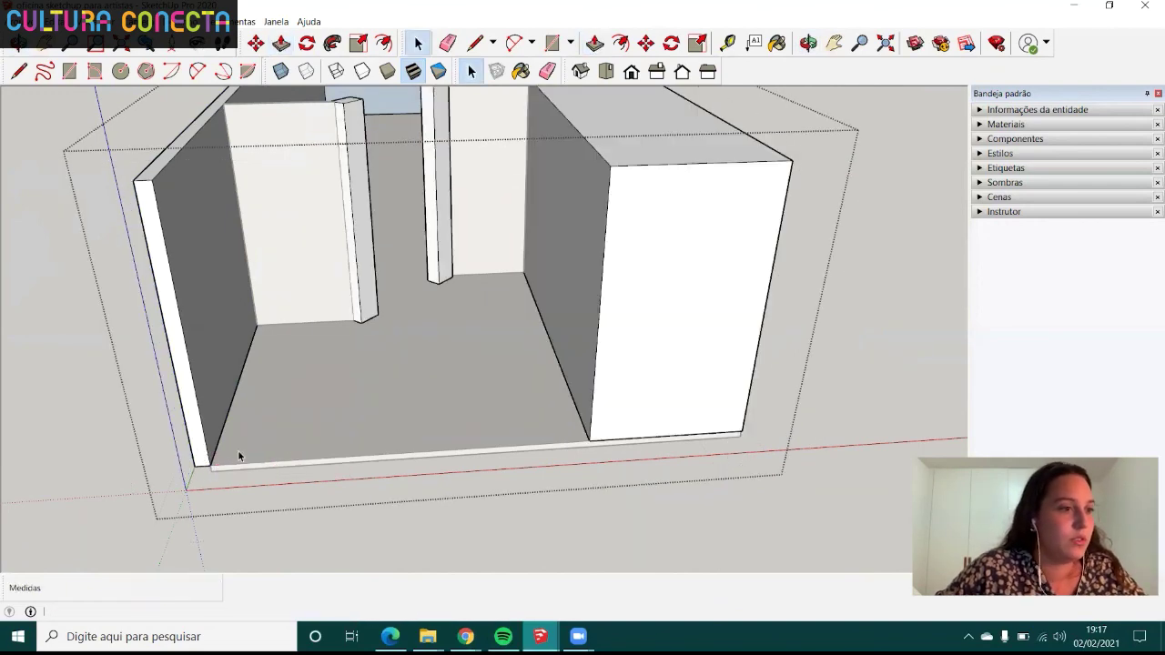
{"action": "key", "text": "space"}
{"action": "mouse_move", "coordinate": [238, 450]}
{"action": "middle_mouse_down"}
{"action": "mouse_move", "coordinate": [306, 377]}
{"action": "mouse_move", "coordinate": [354, 401]}
{"action": "middle_mouse_up"}
- Extend the slab's small corner face to close the remaining gap
{"action": "scroll", "coordinate": [353, 401], "scroll_direction": "up", "scroll_amount": 5}
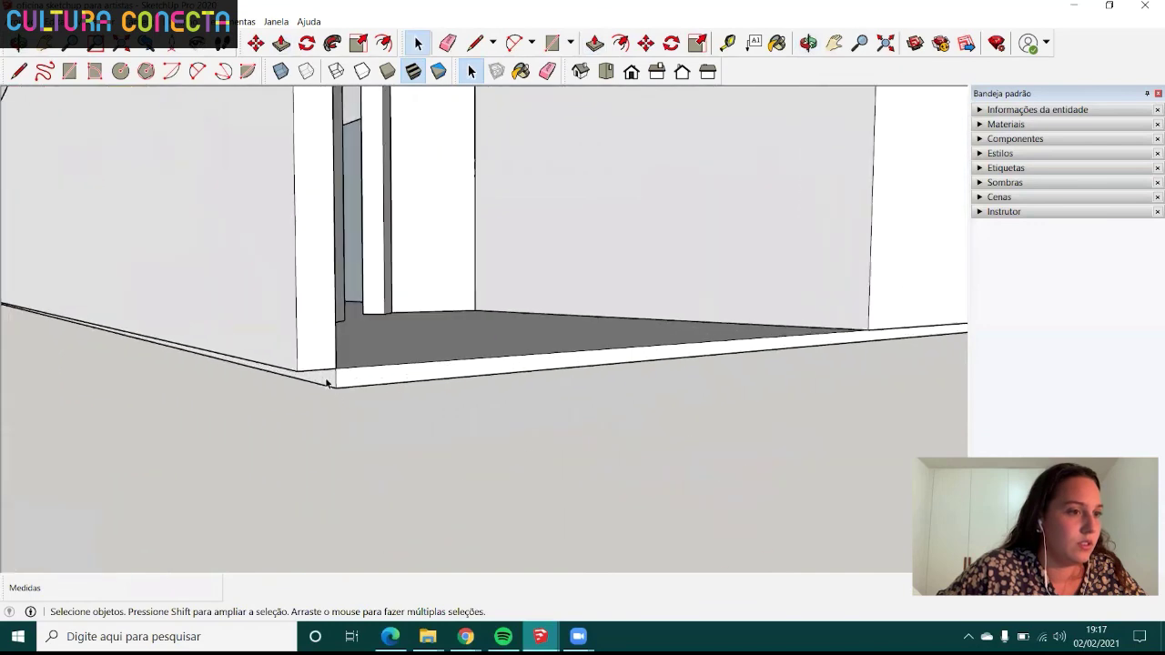
{"action": "double_click", "coordinate": [324, 382]}
{"action": "left_click", "coordinate": [324, 384]}
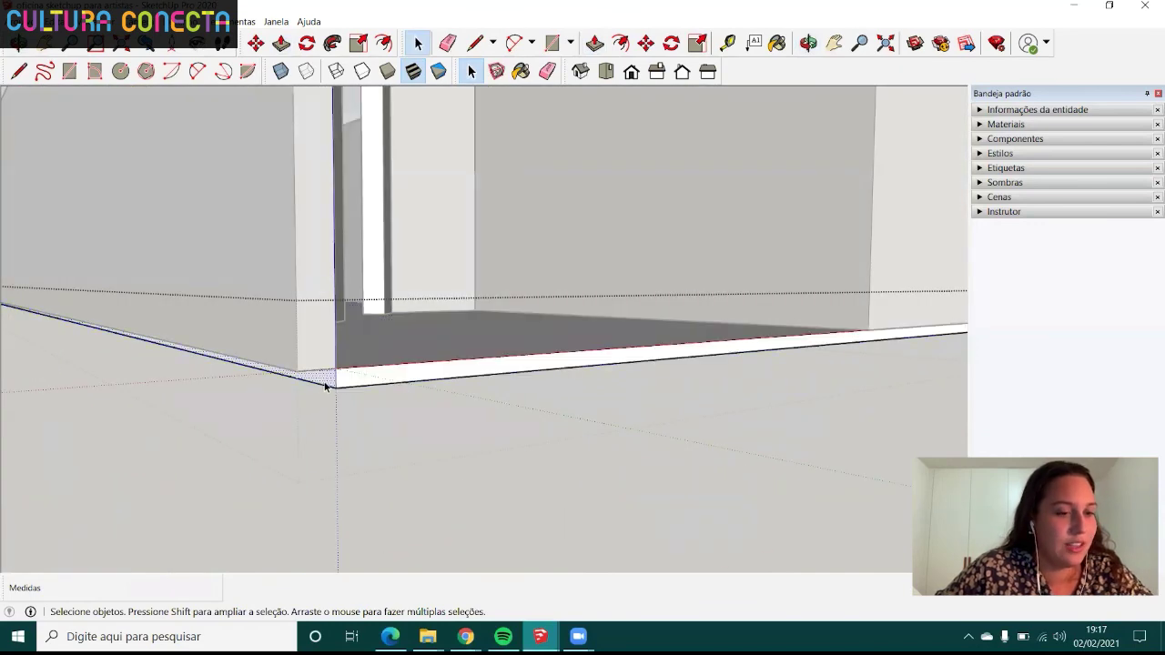
{"action": "key", "text": "p"}
{"action": "left_click", "coordinate": [326, 386]}
{"action": "left_click", "coordinate": [300, 380]}
{"action": "key", "text": "space"}
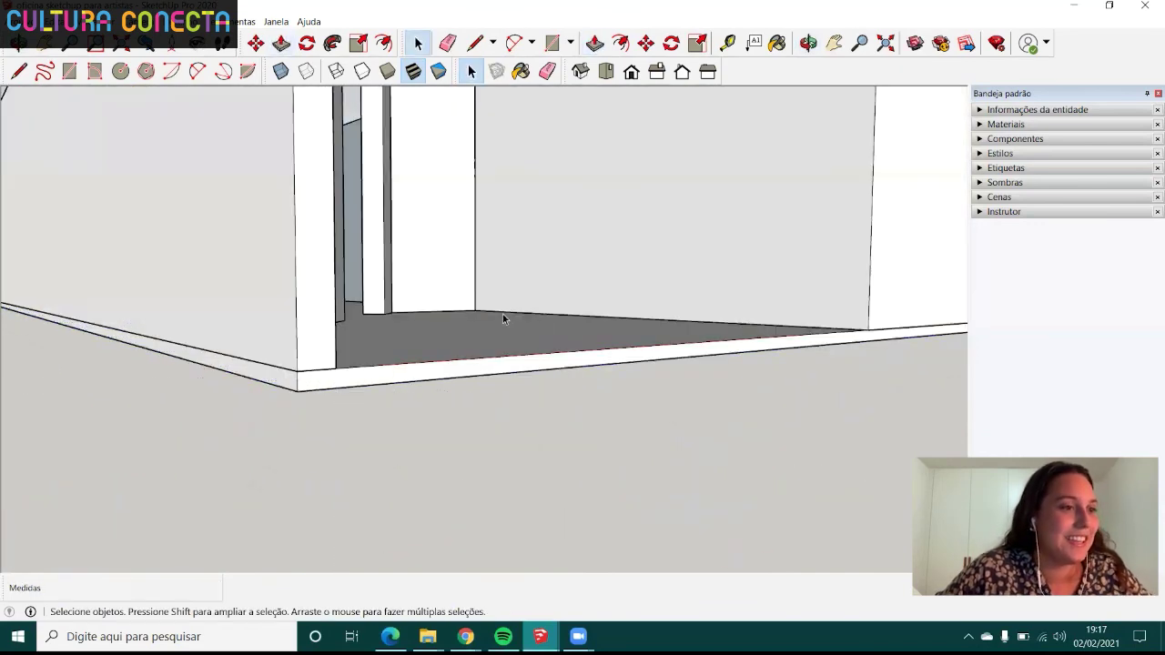
{"action": "mouse_move", "coordinate": [502, 314]}
{"action": "middle_mouse_down"}
{"action": "mouse_move", "coordinate": [392, 379]}
{"action": "mouse_move", "coordinate": [445, 365]}
{"action": "mouse_move", "coordinate": [457, 239]}
{"action": "mouse_move", "coordinate": [442, 312]}
{"action": "middle_mouse_up"}
{"action": "scroll", "coordinate": [447, 364], "scroll_direction": "down", "scroll_amount": 5}
- Orbit to a near top-down view with open ground beside the room, then pick Rectangle
{"action": "scroll", "coordinate": [530, 303], "scroll_direction": "up", "scroll_amount": 4}
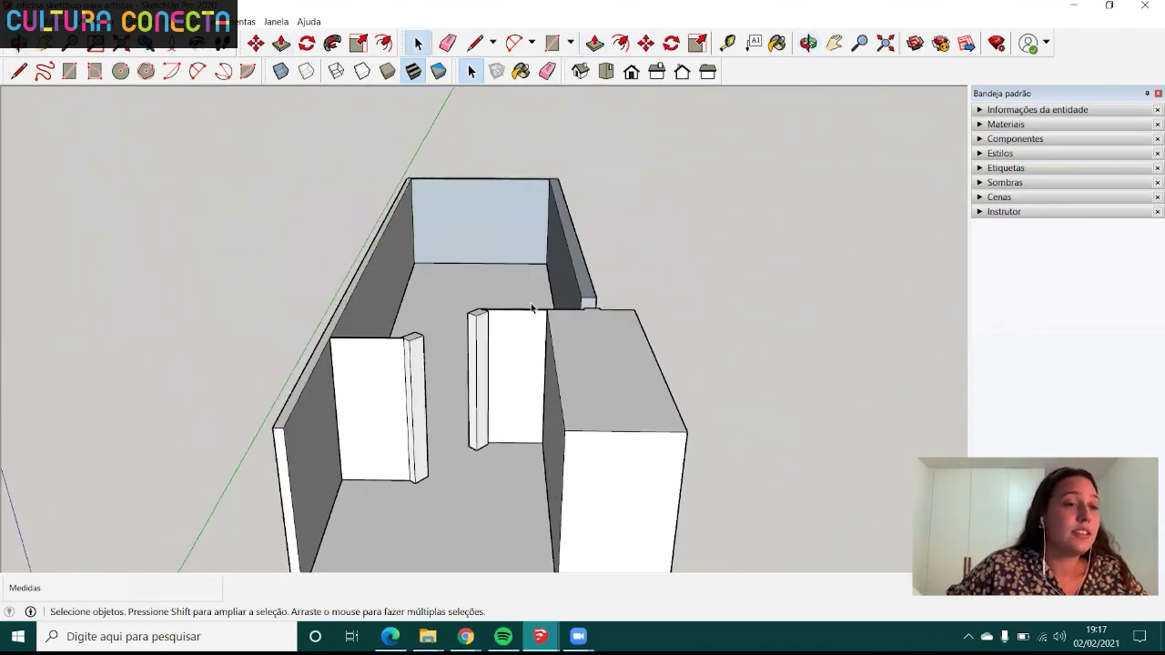
{"action": "scroll", "coordinate": [531, 303], "scroll_direction": "down", "scroll_amount": 4}
{"action": "mouse_move", "coordinate": [549, 325]}
{"action": "middle_mouse_down"}
{"action": "mouse_move", "coordinate": [489, 346]}
{"action": "mouse_move", "coordinate": [497, 357]}
{"action": "middle_mouse_up"}
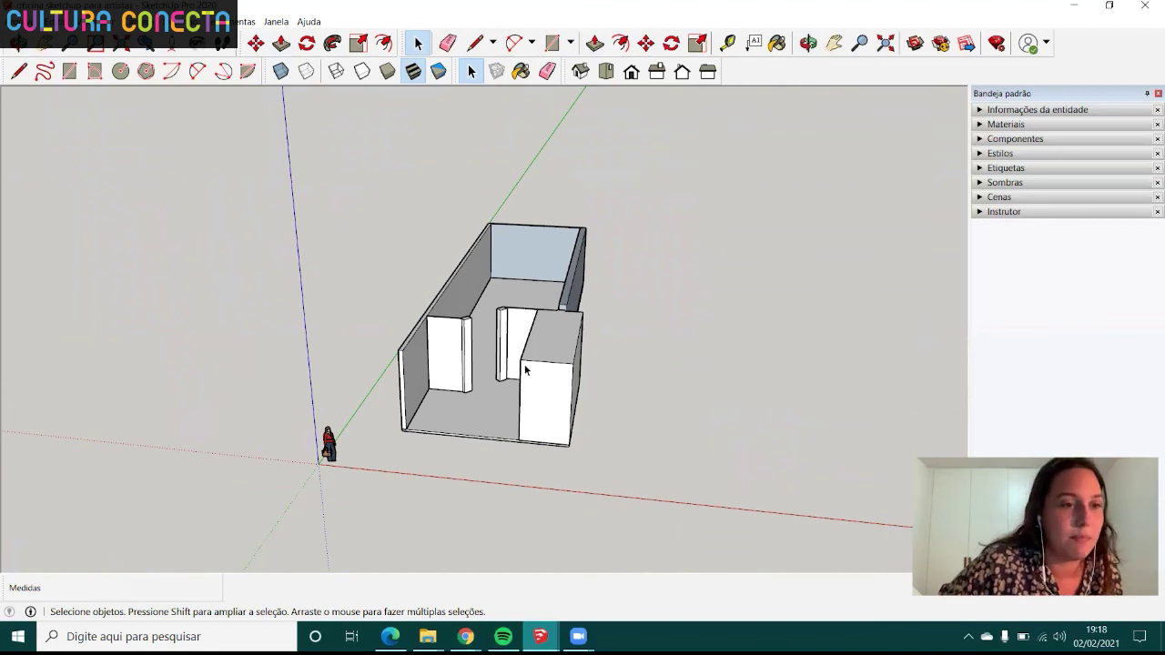
{"action": "scroll", "coordinate": [524, 369], "scroll_direction": "down", "scroll_amount": 2}
{"action": "middle_click_drag", "start_coordinate": [524, 368], "coordinate": [510, 391]}
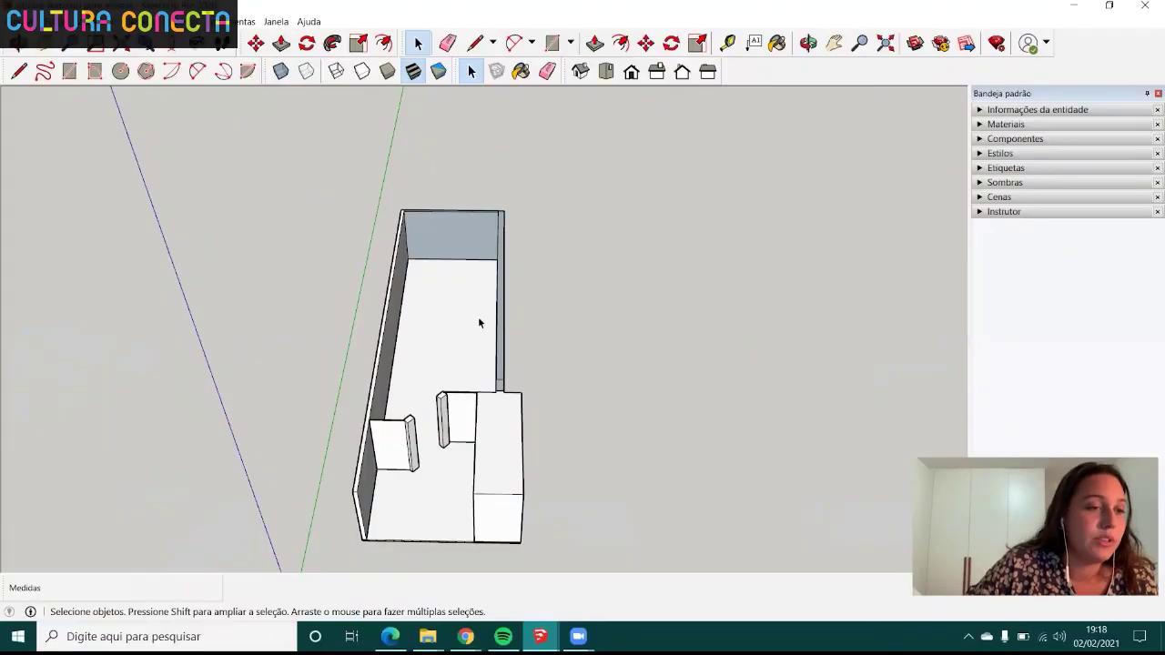
{"action": "mouse_move", "coordinate": [479, 322]}
{"action": "middle_mouse_down"}
{"action": "mouse_move", "coordinate": [442, 249]}
{"action": "mouse_move", "coordinate": [473, 242]}
{"action": "middle_mouse_up"}
{"action": "scroll", "coordinate": [471, 241], "scroll_direction": "up", "scroll_amount": 3}
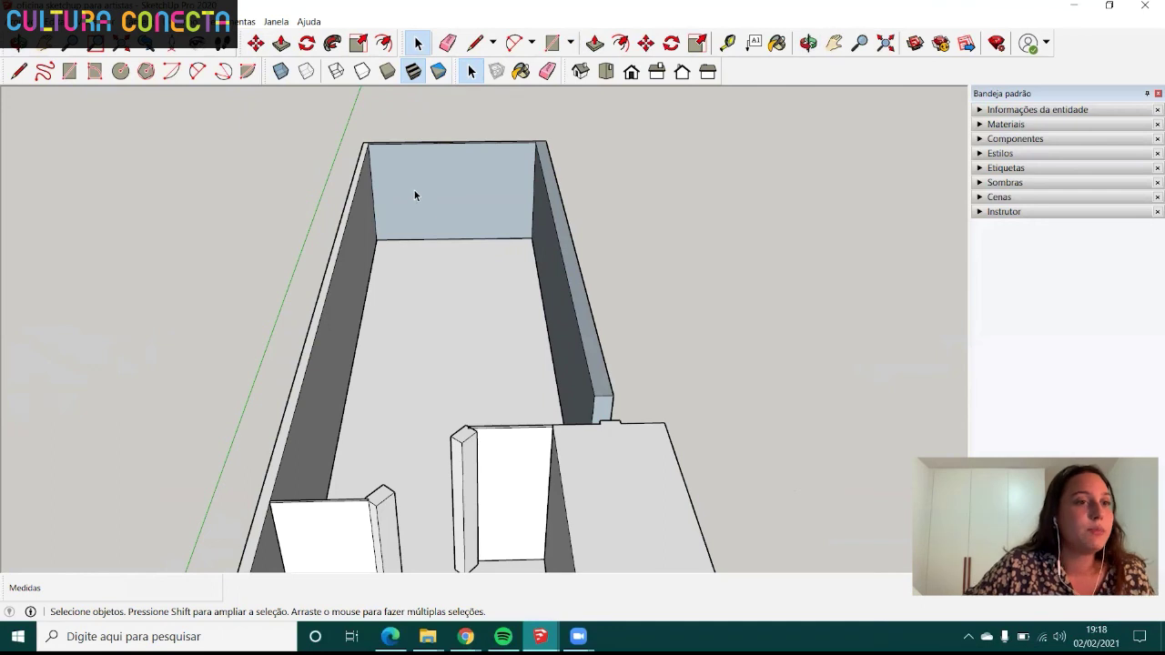
{"action": "mouse_move", "coordinate": [406, 270]}
{"action": "middle_mouse_down"}
{"action": "mouse_move", "coordinate": [463, 246]}
{"action": "mouse_move", "coordinate": [434, 198]}
{"action": "mouse_move", "coordinate": [453, 249]}
{"action": "mouse_move", "coordinate": [403, 282]}
{"action": "middle_mouse_up"}
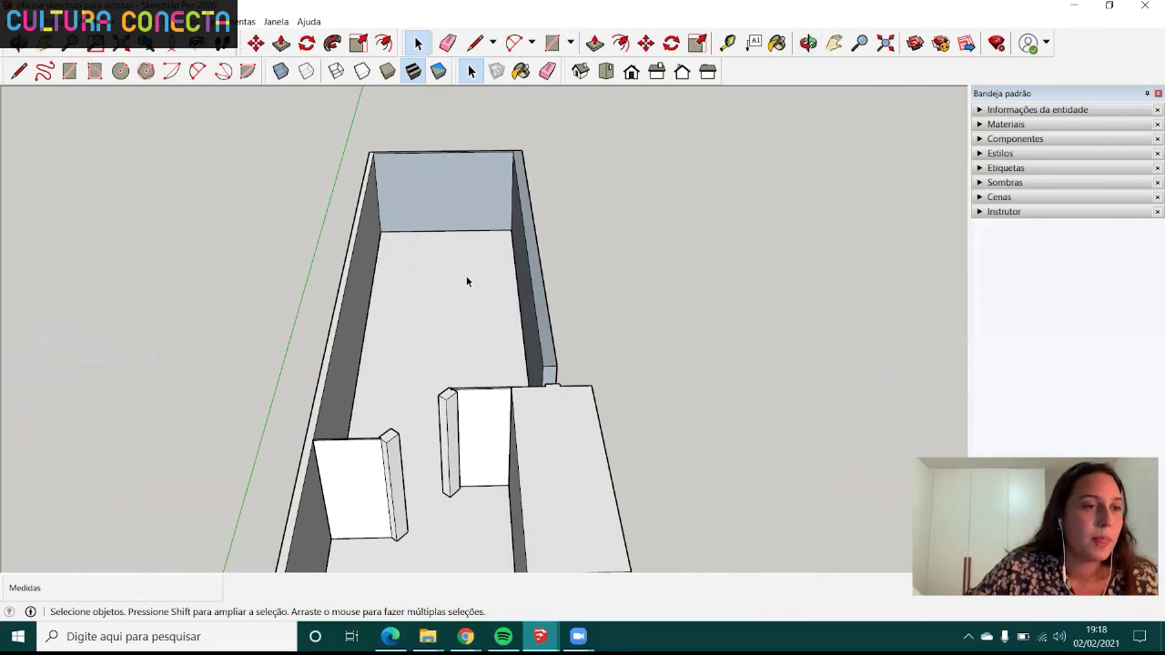
{"action": "scroll", "coordinate": [457, 300], "scroll_direction": "down", "scroll_amount": 3}
{"action": "scroll", "coordinate": [437, 289], "scroll_direction": "down", "scroll_amount": 2}
{"action": "middle_click_drag", "start_coordinate": [455, 307], "coordinate": [467, 303]}
{"action": "mouse_move", "coordinate": [569, 328]}
{"action": "middle_mouse_down"}
{"action": "mouse_move", "coordinate": [542, 383]}
{"action": "mouse_move", "coordinate": [598, 362]}
{"action": "mouse_move", "coordinate": [502, 372]}
{"action": "middle_mouse_up"}
{"action": "scroll", "coordinate": [583, 356], "scroll_direction": "up", "scroll_amount": 3}
{"action": "scroll", "coordinate": [518, 336], "scroll_direction": "up", "scroll_amount": 3}
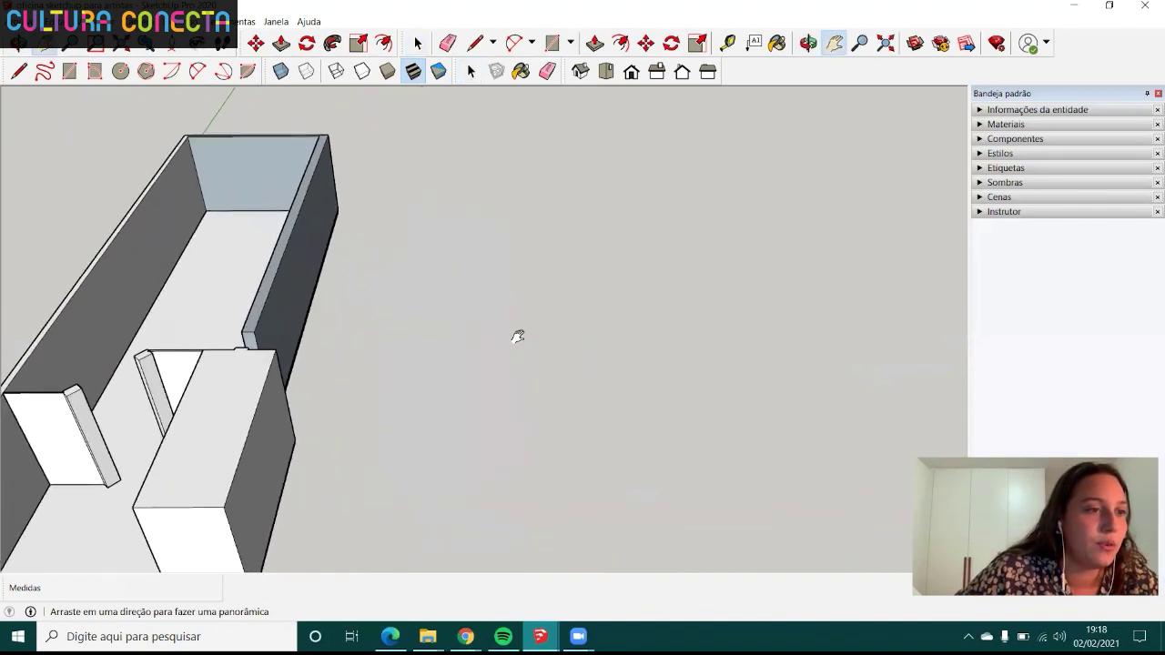
{"action": "middle_click_drag", "start_coordinate": [619, 324], "coordinate": [637, 325], "text": "shift"}
{"action": "key", "text": "r"}
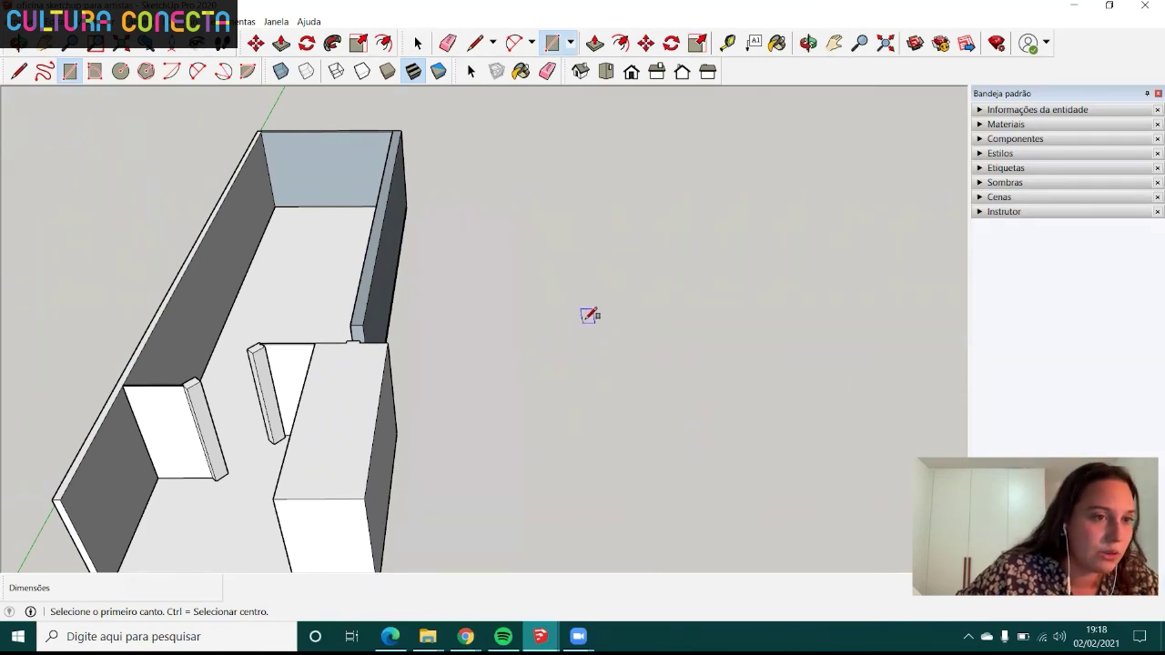
- Draw a 300;30 rectangle on the empty ground next to the room, apart from the walls
{"action": "middle_click_drag", "start_coordinate": [624, 292], "coordinate": [615, 365]}
{"action": "scroll", "coordinate": [601, 327], "scroll_direction": "down", "scroll_amount": 3}
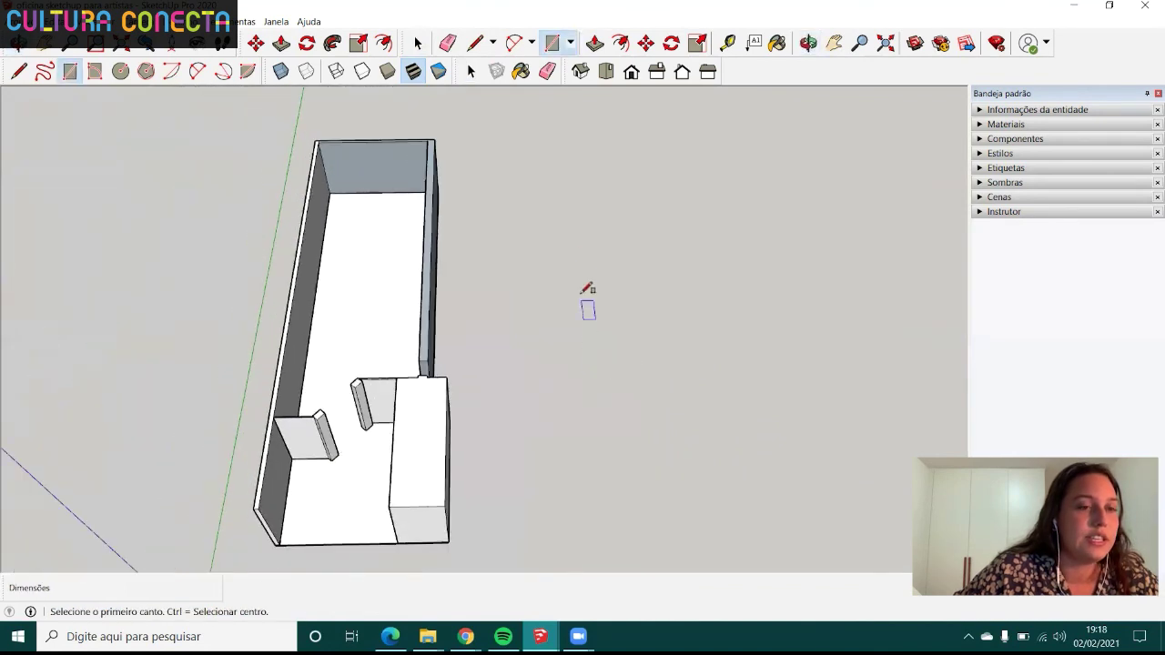
{"action": "scroll", "coordinate": [567, 242], "scroll_direction": "up", "scroll_amount": 2}
{"action": "left_click", "coordinate": [563, 251]}
{"action": "type", "text": "300;30"}
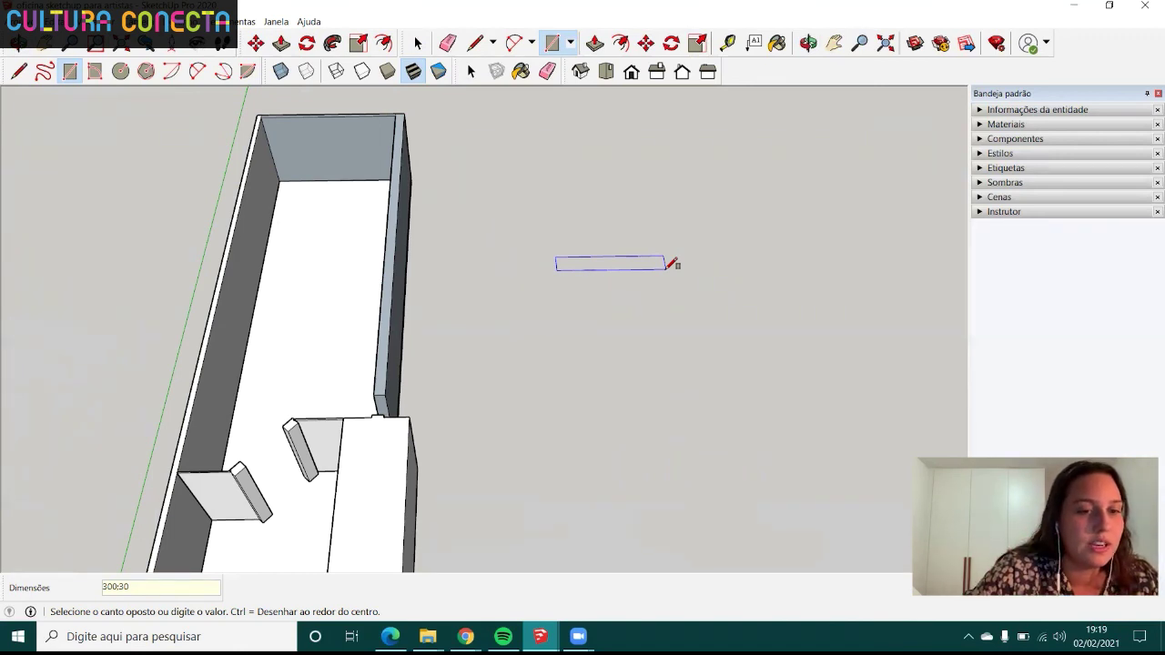
{"action": "key", "text": "Return"}
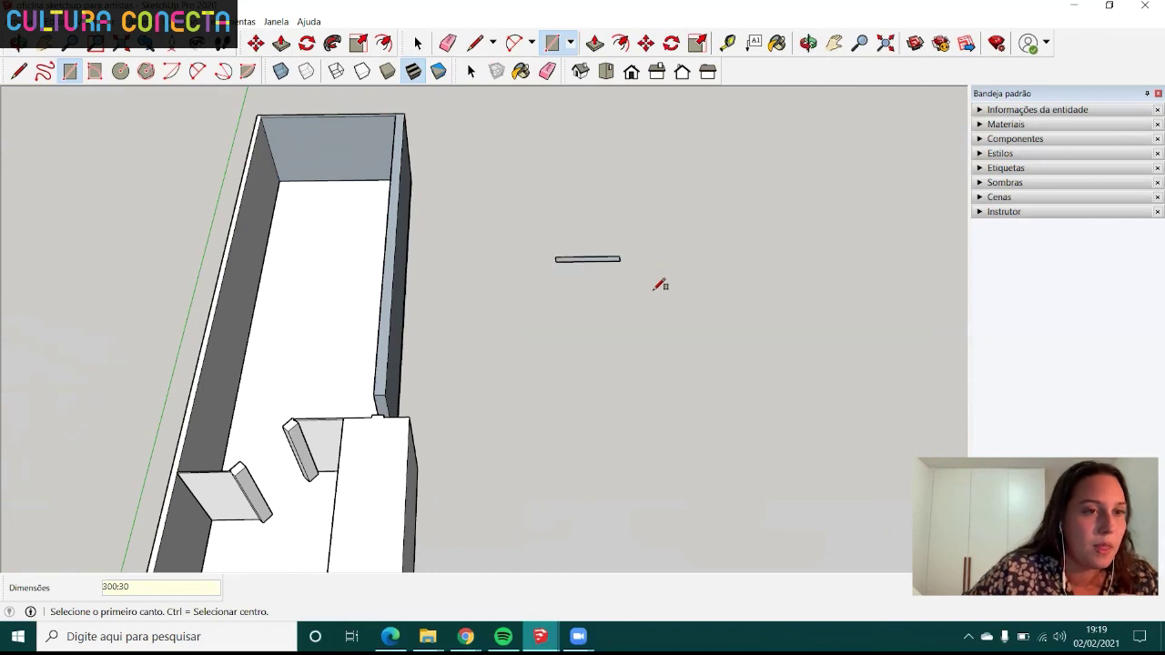
{"action": "scroll", "coordinate": [619, 228], "scroll_direction": "up", "scroll_amount": 2}
{"action": "scroll", "coordinate": [612, 246], "scroll_direction": "up", "scroll_amount": 2}
{"action": "mouse_move", "coordinate": [609, 261]}
{"action": "middle_mouse_down"}
{"action": "mouse_move", "coordinate": [629, 294]}
{"action": "mouse_move", "coordinate": [533, 252]}
{"action": "middle_mouse_up"}
{"action": "scroll", "coordinate": [538, 294], "scroll_direction": "down", "scroll_amount": 2}
{"action": "mouse_move", "coordinate": [538, 294]}
{"action": "middle_mouse_down"}
{"action": "mouse_move", "coordinate": [551, 306]}
{"action": "mouse_move", "coordinate": [457, 275]}
{"action": "mouse_move", "coordinate": [707, 122]}
{"action": "mouse_move", "coordinate": [488, 270]}
{"action": "mouse_move", "coordinate": [460, 311]}
{"action": "mouse_move", "coordinate": [534, 301]}
{"action": "middle_mouse_up"}
{"action": "key", "text": "space"}
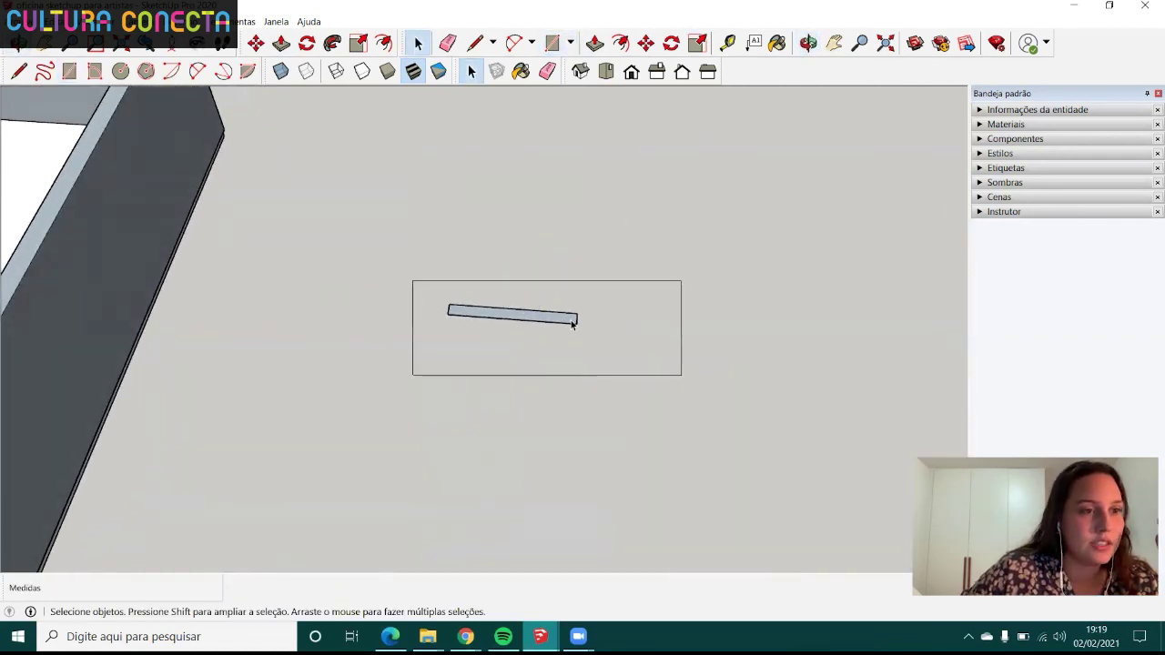
- Group the 300 × 30 rectangle and push/pull it up 240 cm into a solid panel
{"action": "left_click_drag", "start_coordinate": [412, 283], "coordinate": [682, 375]}
{"action": "right_click", "coordinate": [562, 320]}
{"action": "left_click", "coordinate": [612, 432]}
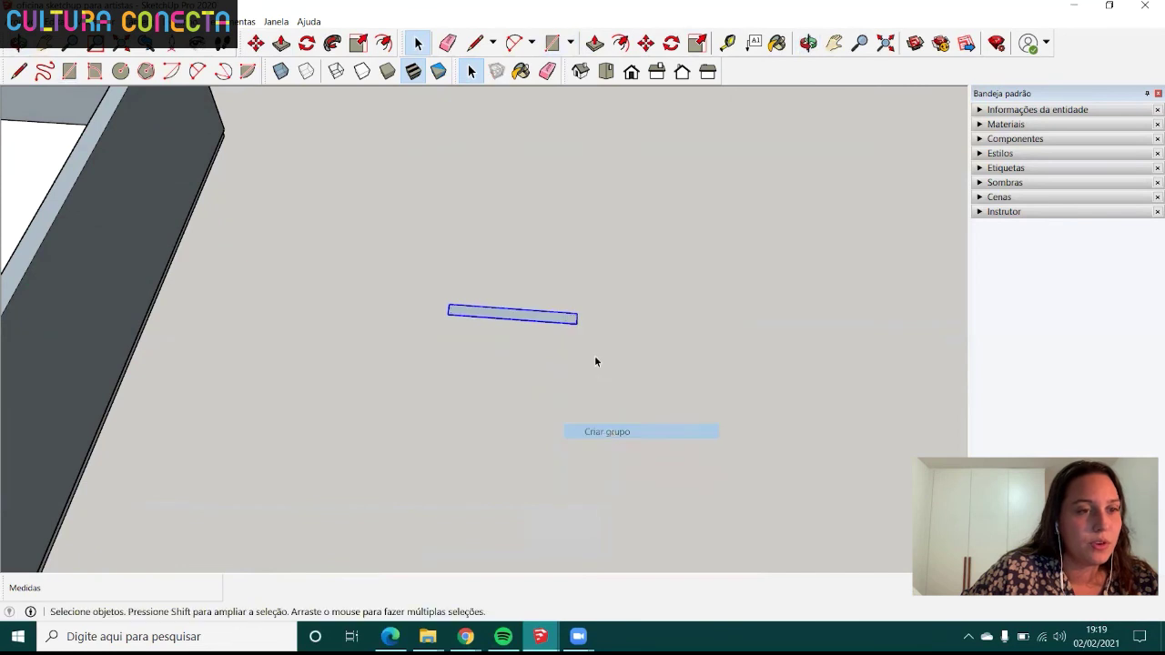
{"action": "scroll", "coordinate": [559, 319], "scroll_direction": "up", "scroll_amount": 2}
{"action": "double_click", "coordinate": [559, 319]}
{"action": "key", "text": "p"}
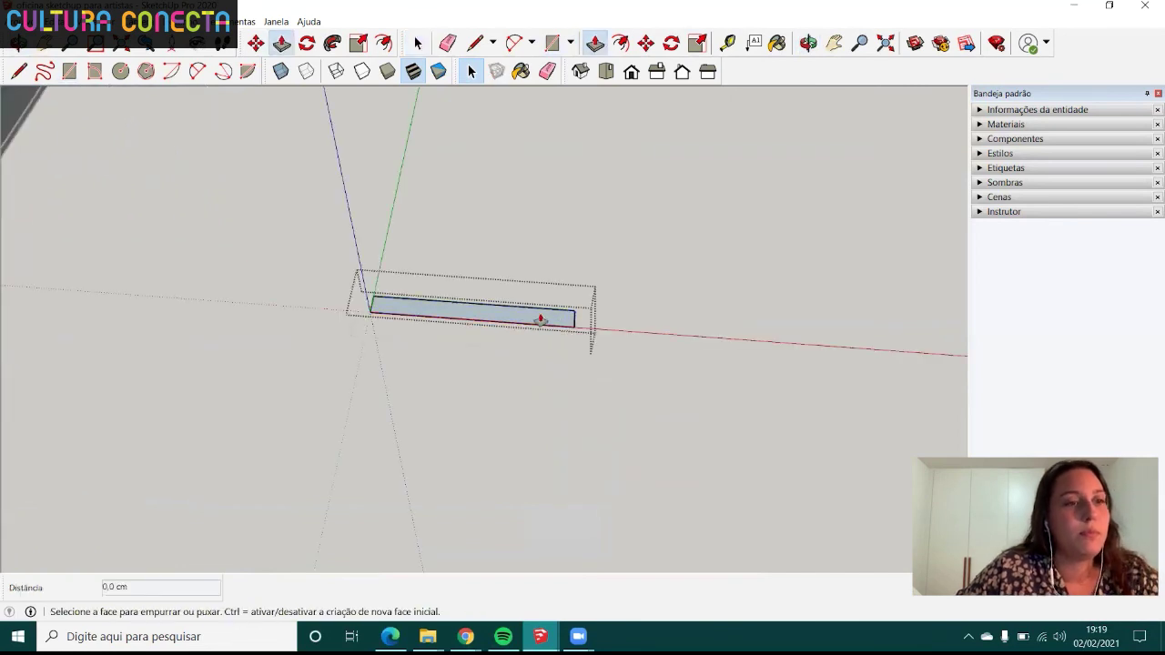
{"action": "left_click", "coordinate": [556, 317]}
{"action": "type", "text": "240"}
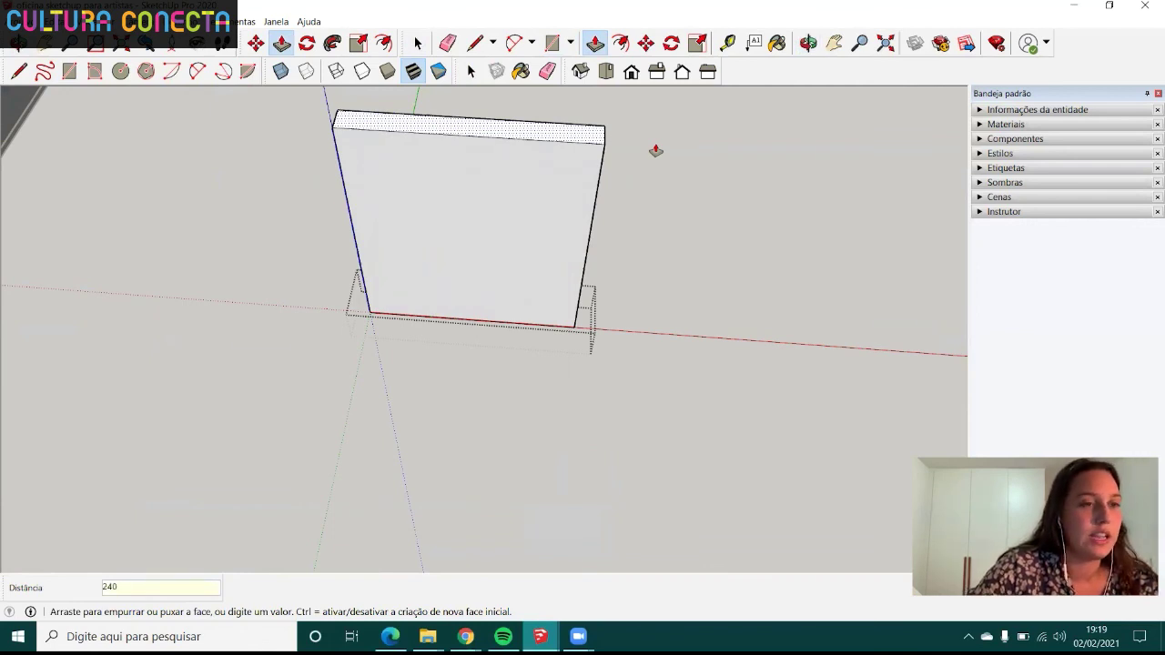
{"action": "key", "text": "Return"}
{"action": "key", "text": "space"}
{"action": "key", "text": "Escape"}
- Start a second rectangle by placing its first corner beside the first panel
{"action": "scroll", "coordinate": [368, 318], "scroll_direction": "down", "scroll_amount": 1}
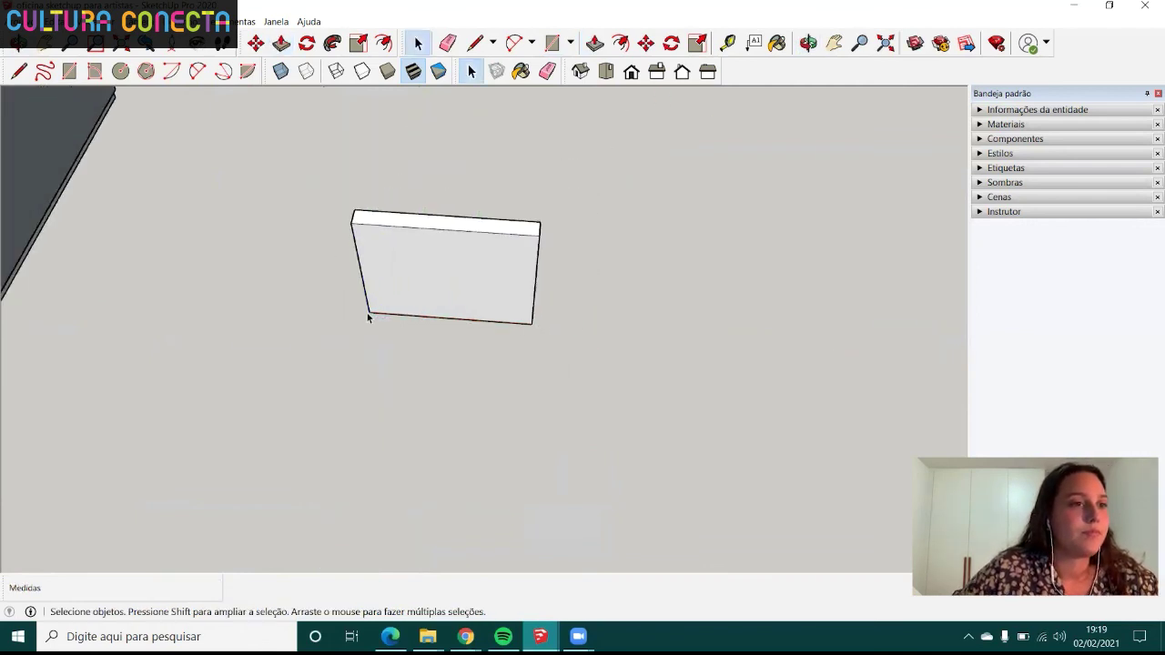
{"action": "scroll", "coordinate": [368, 318], "scroll_direction": "down", "scroll_amount": 3}
{"action": "scroll", "coordinate": [419, 221], "scroll_direction": "down", "scroll_amount": 2}
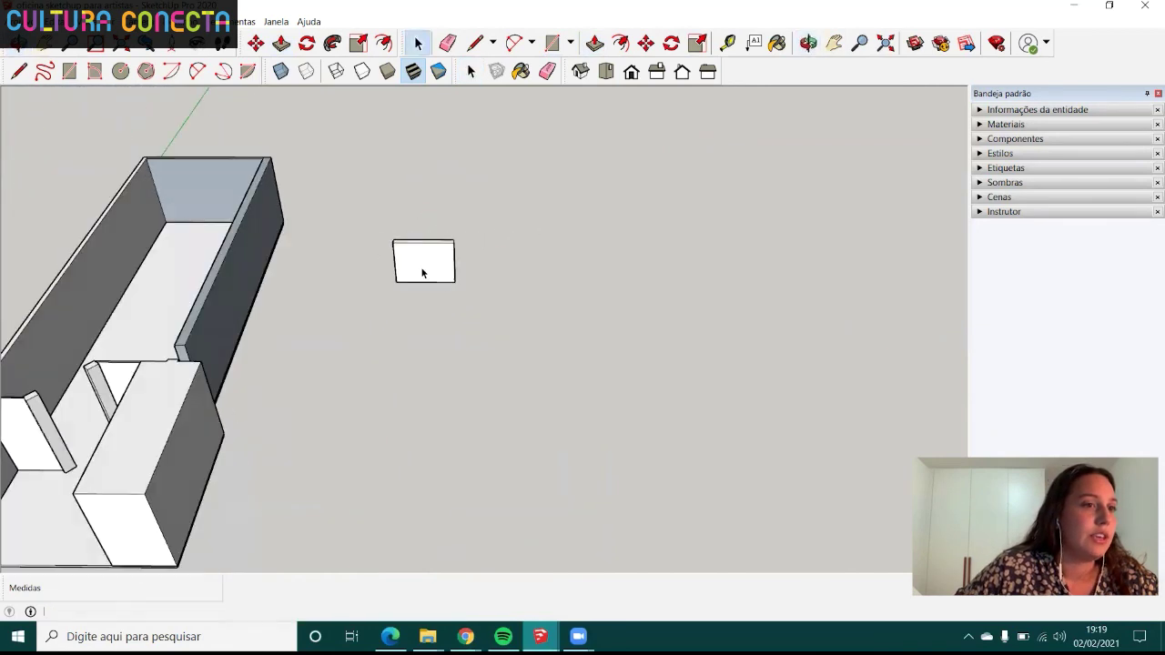
{"action": "scroll", "coordinate": [422, 273], "scroll_direction": "up", "scroll_amount": 2}
{"action": "scroll", "coordinate": [411, 294], "scroll_direction": "down", "scroll_amount": 1}
{"action": "scroll", "coordinate": [448, 299], "scroll_direction": "up", "scroll_amount": 3}
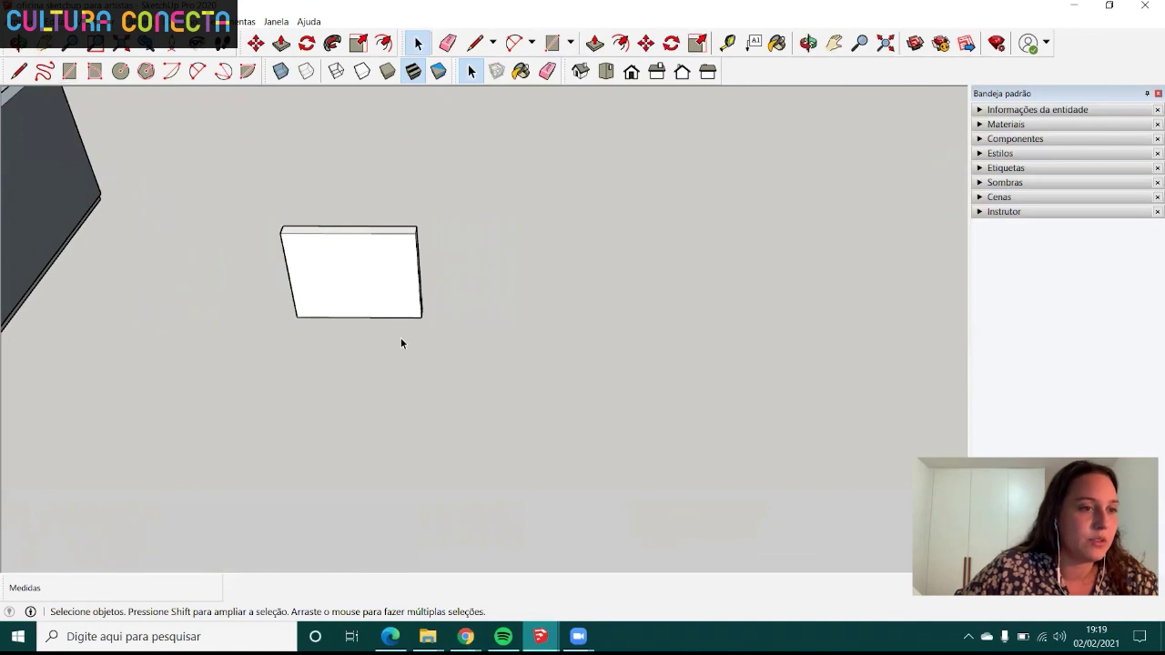
{"action": "middle_click_drag", "start_coordinate": [521, 378], "coordinate": [536, 410]}
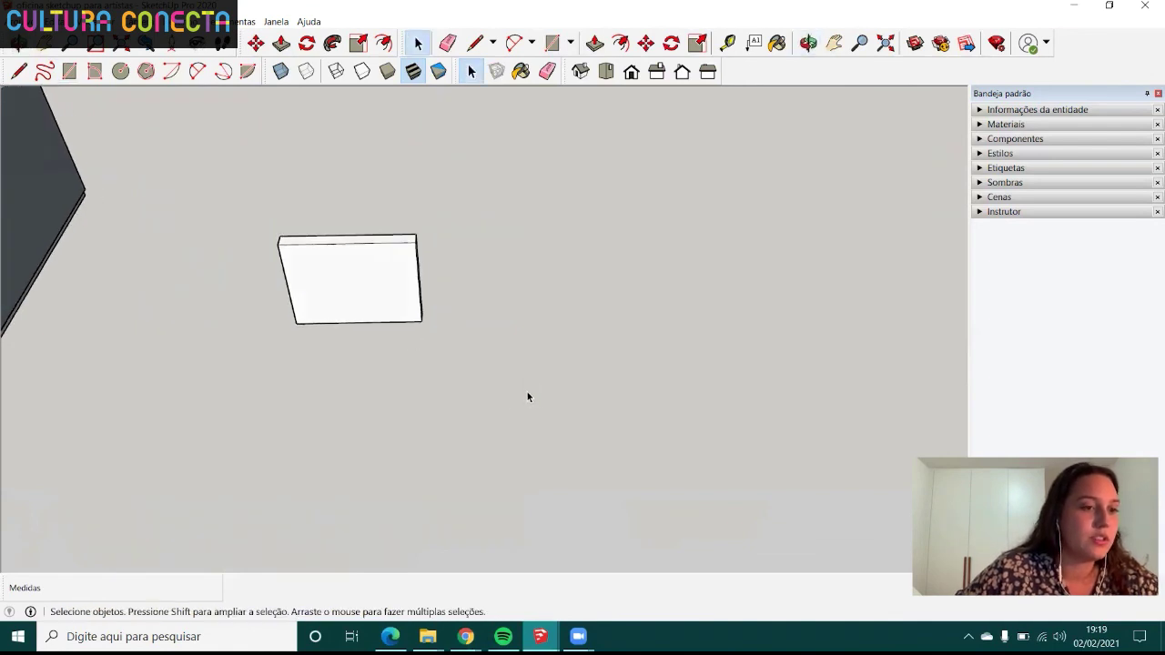
{"action": "key", "text": "r"}
{"action": "left_click", "coordinate": [513, 344]}
{"action": "type", "text": "200;30"}
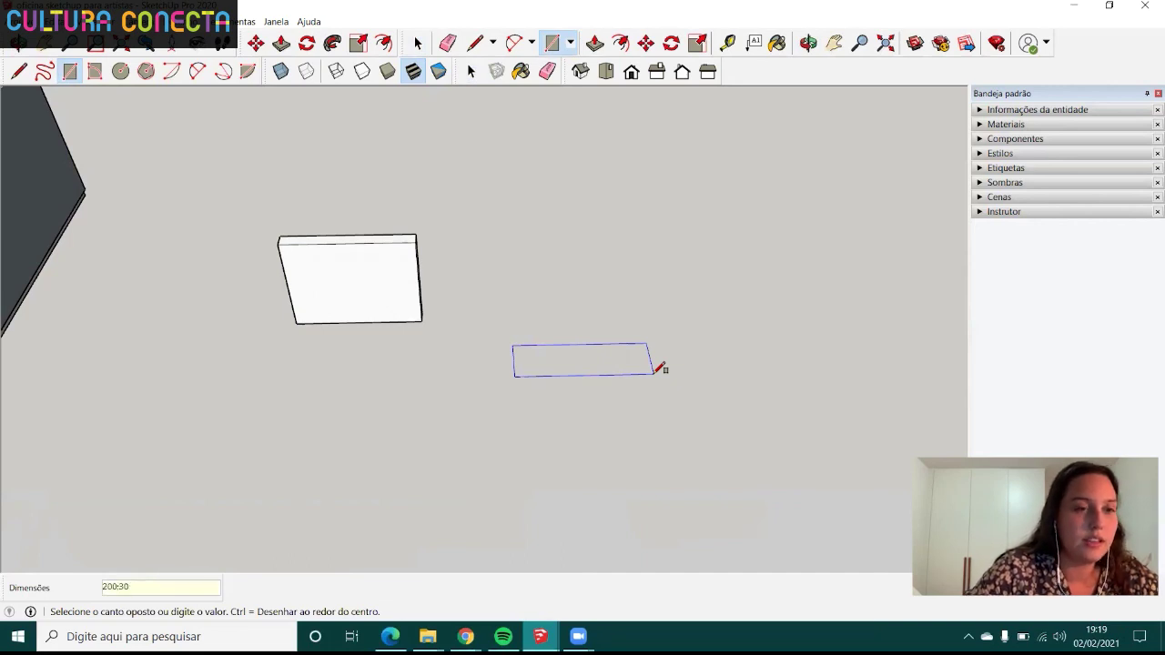
- Size the second rectangle 200 × 30 and push/pull it up 240 cm
{"action": "key", "text": "Return"}
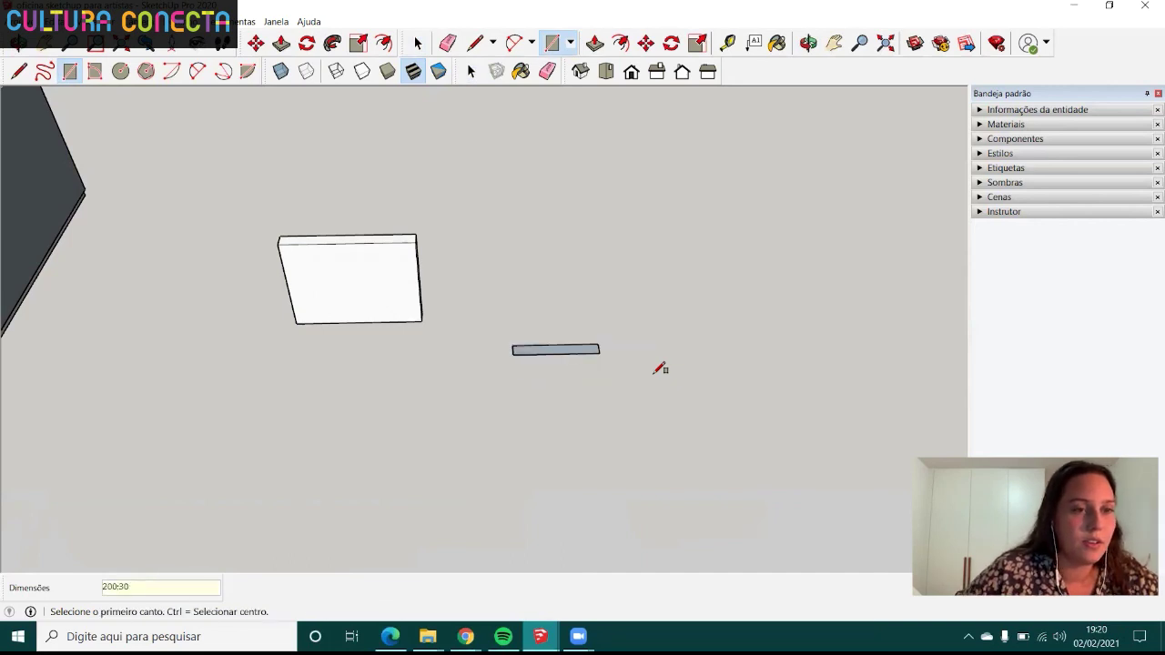
{"action": "key", "text": "p"}
{"action": "scroll", "coordinate": [582, 340], "scroll_direction": "up", "scroll_amount": 3}
{"action": "left_click", "coordinate": [595, 361]}
{"action": "type", "text": "240"}
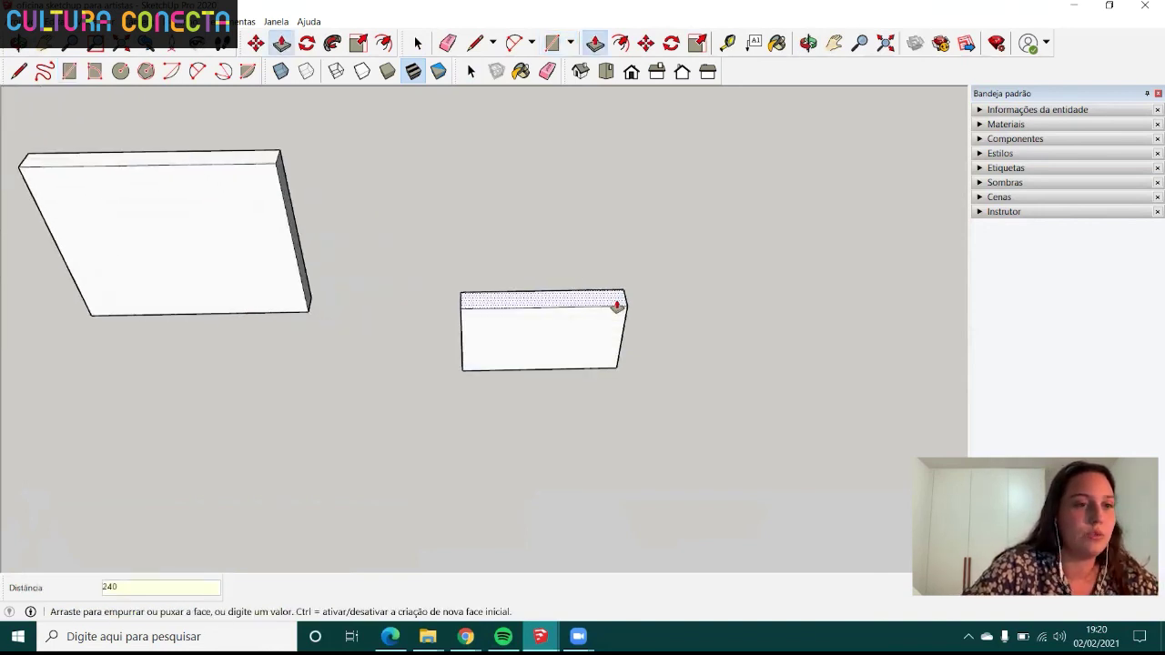
{"action": "key", "text": "Return"}
{"action": "key", "text": "space"}
- Make the new 240 cm box its own group and select it
{"action": "left_click_drag", "start_coordinate": [424, 168], "coordinate": [679, 378]}
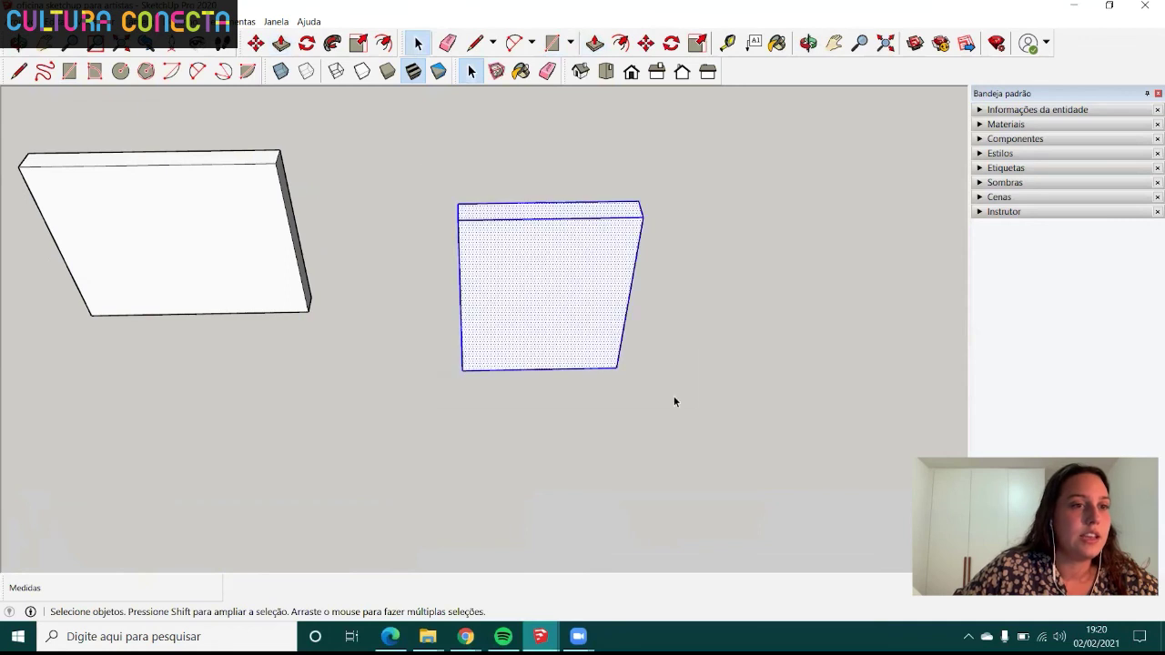
{"action": "right_click", "coordinate": [604, 323]}
{"action": "left_click", "coordinate": [677, 439]}
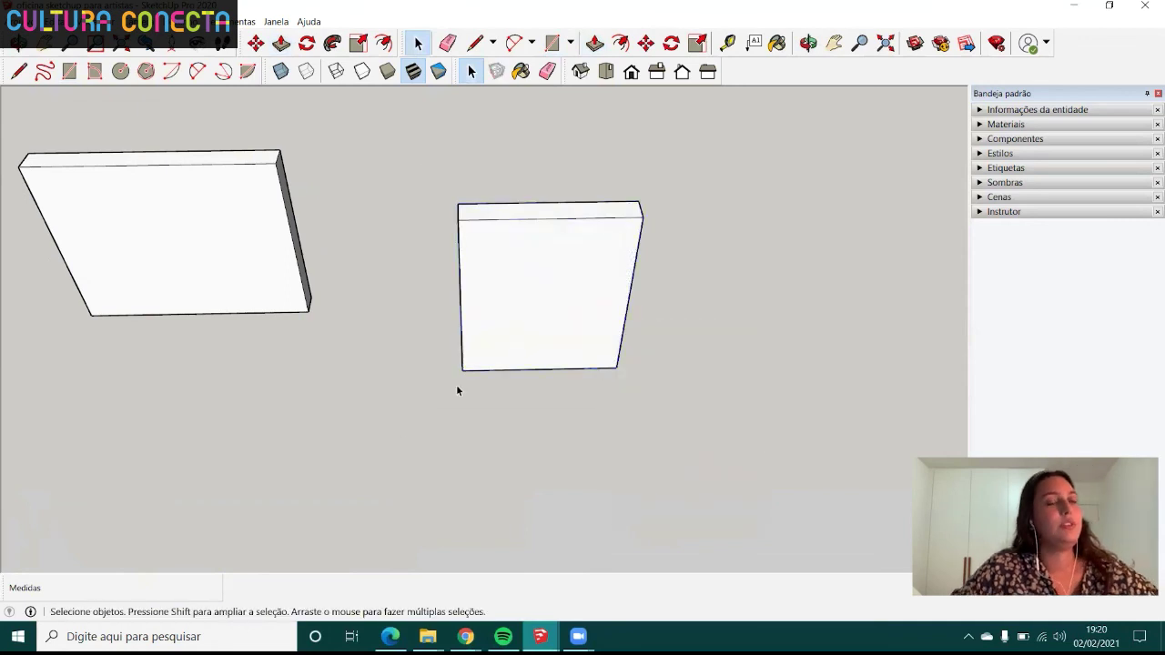
{"action": "scroll", "coordinate": [457, 390], "scroll_direction": "down", "scroll_amount": 3}
{"action": "middle_click_drag", "start_coordinate": [434, 390], "coordinate": [480, 357]}
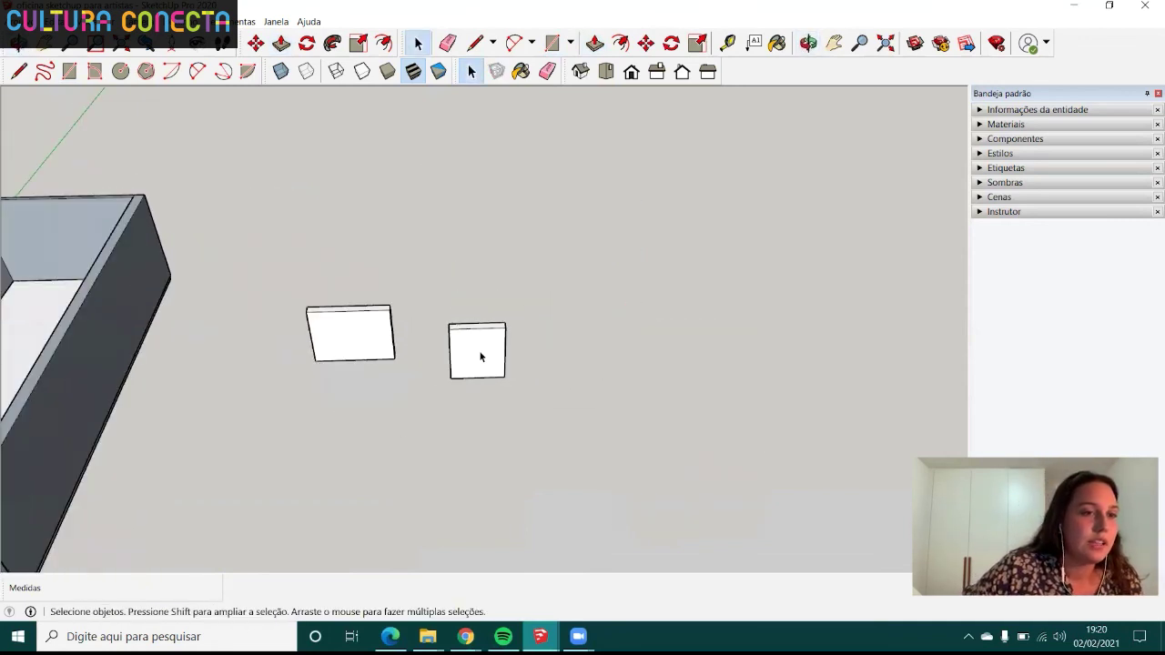
{"action": "left_click", "coordinate": [481, 357]}
{"action": "scroll", "coordinate": [484, 379], "scroll_direction": "up", "scroll_amount": 4}
{"action": "scroll", "coordinate": [487, 344], "scroll_direction": "down", "scroll_amount": 2}
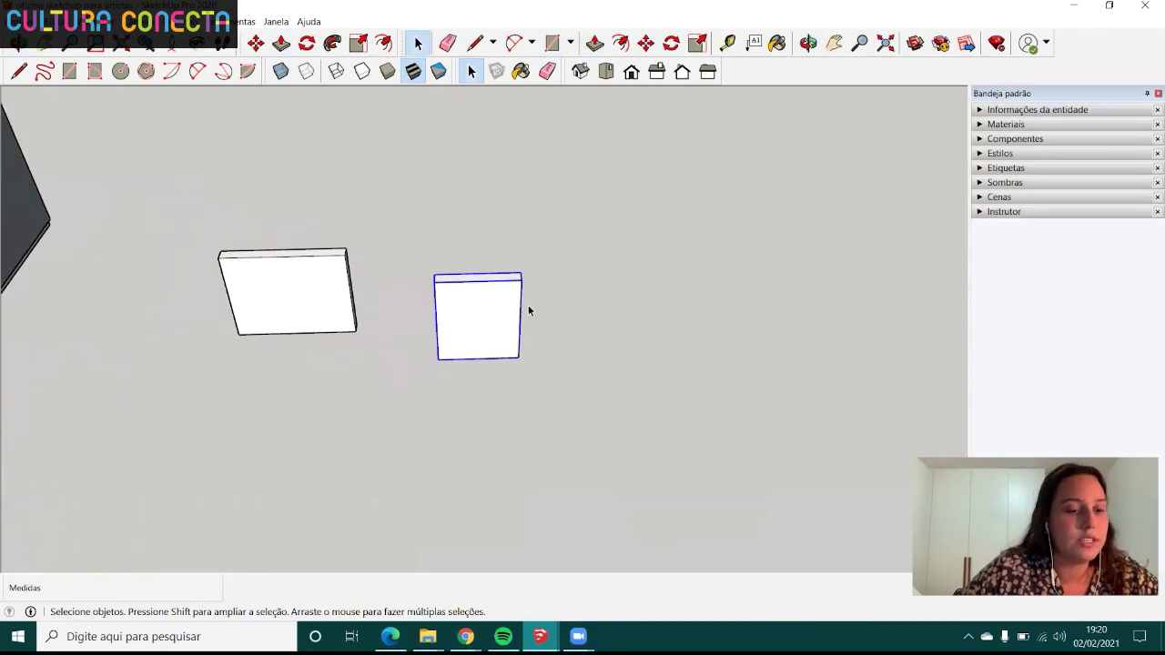
- Copy the selected panel with Move and place the copy to its right
{"action": "key", "text": "m"}
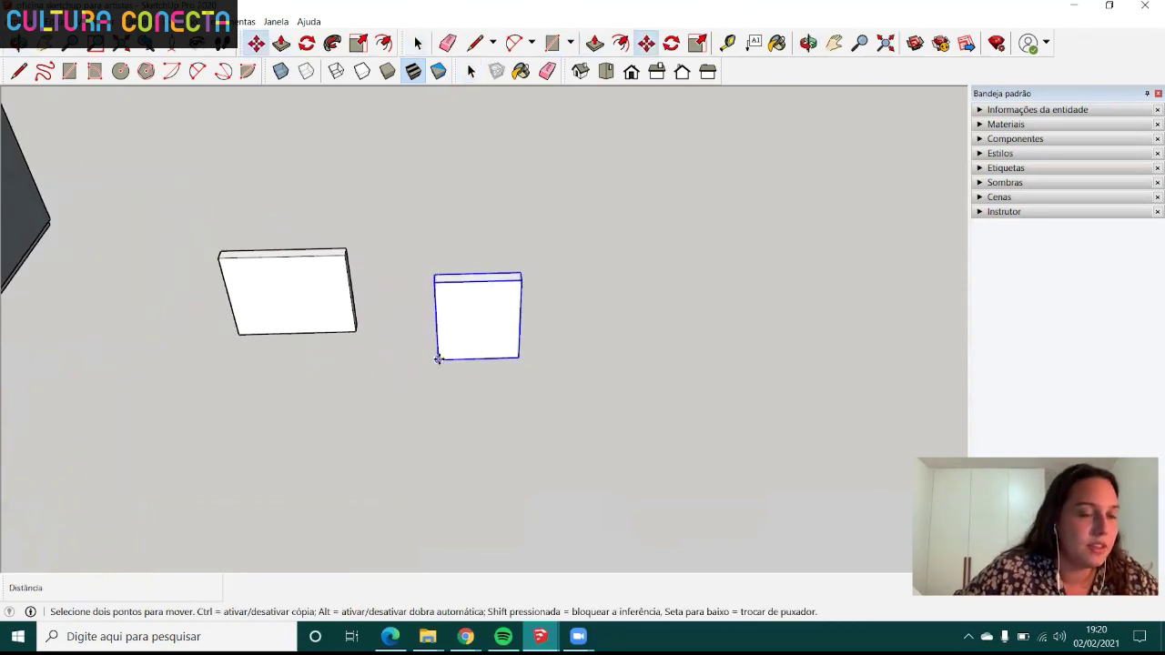
{"action": "left_click", "coordinate": [438, 361], "text": "ctrl"}
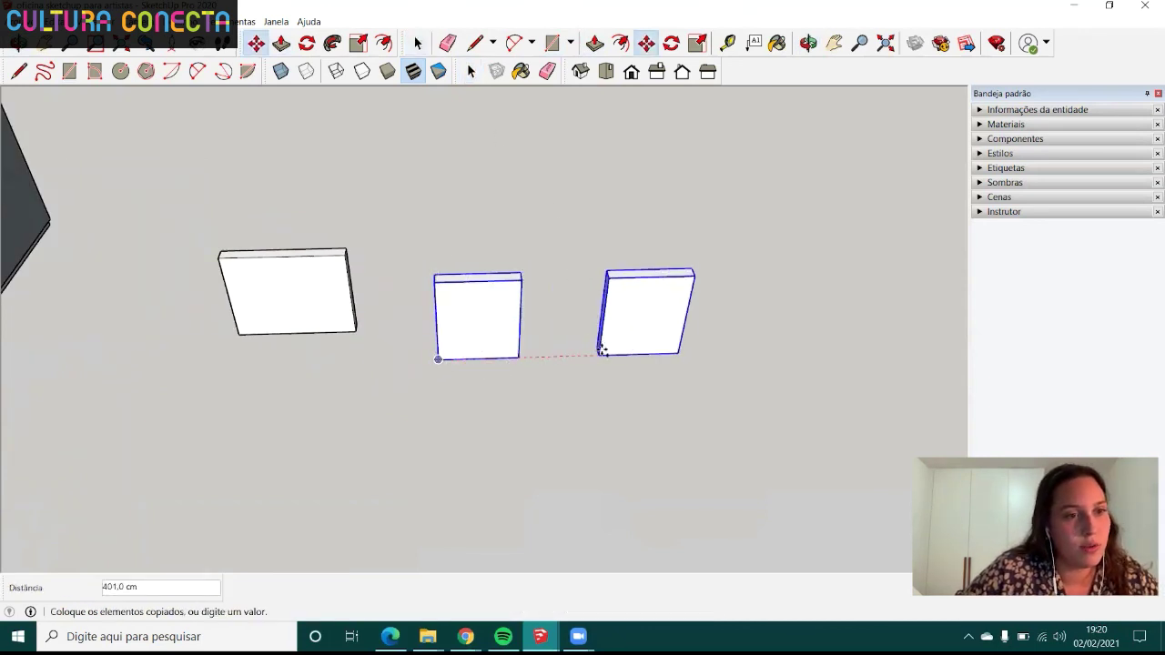
{"action": "left_click", "coordinate": [599, 355]}
{"action": "key", "text": "space"}
{"action": "left_click", "coordinate": [549, 414]}
{"action": "mouse_move", "coordinate": [549, 414]}
{"action": "middle_mouse_down"}
{"action": "mouse_move", "coordinate": [774, 276]}
{"action": "mouse_move", "coordinate": [454, 317]}
{"action": "middle_mouse_up"}
{"action": "scroll", "coordinate": [606, 375], "scroll_direction": "down", "scroll_amount": 3}
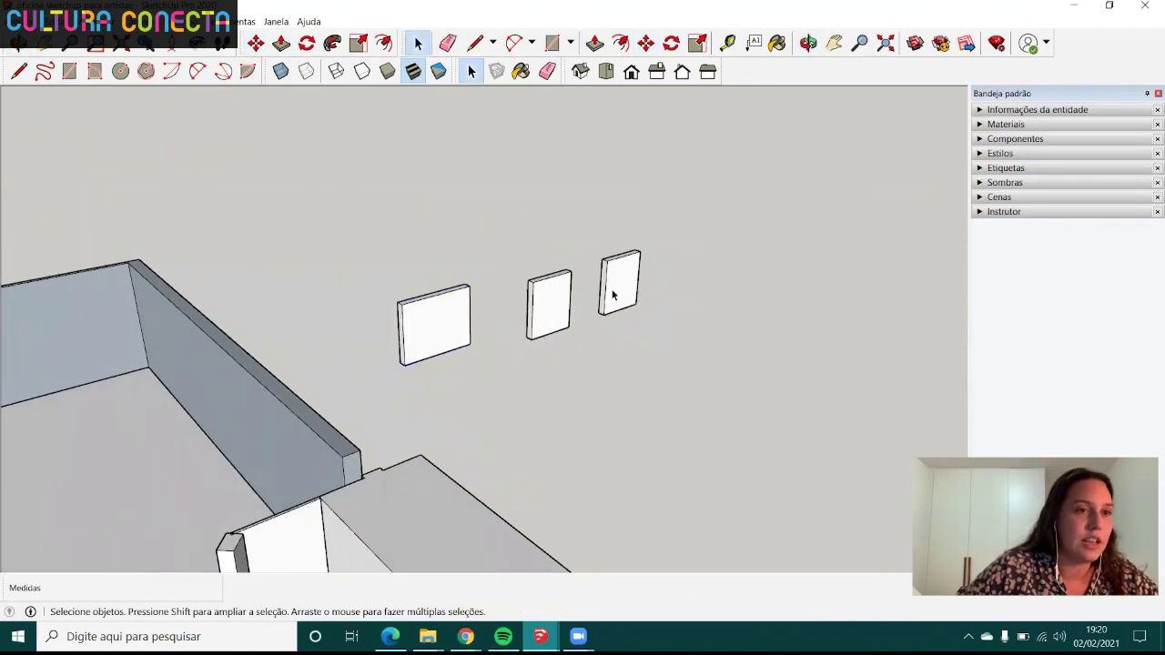
- Select the front panel and switch to Move to reposition it
{"action": "left_click", "coordinate": [457, 317]}
{"action": "left_click", "coordinate": [600, 387]}
{"action": "mouse_move", "coordinate": [601, 387]}
{"action": "middle_mouse_down"}
{"action": "mouse_move", "coordinate": [707, 361]}
{"action": "mouse_move", "coordinate": [593, 410]}
{"action": "middle_mouse_up"}
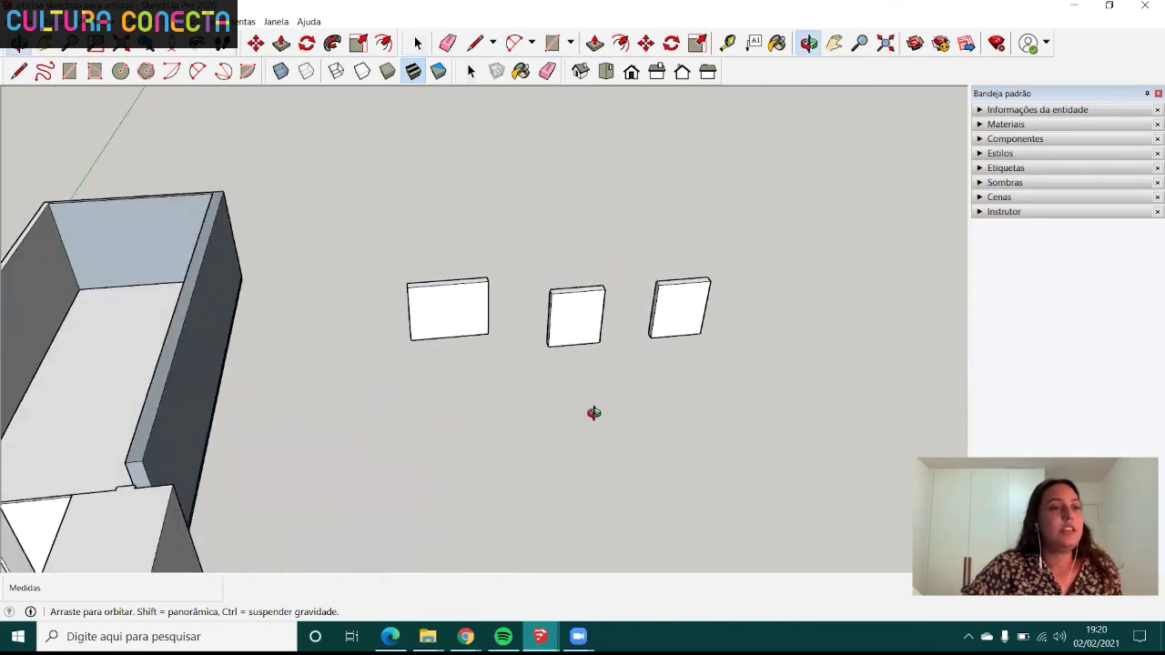
{"action": "mouse_move", "coordinate": [726, 409]}
{"action": "middle_mouse_down"}
{"action": "mouse_move", "coordinate": [599, 387]}
{"action": "mouse_move", "coordinate": [577, 398]}
{"action": "mouse_move", "coordinate": [518, 389]}
{"action": "mouse_move", "coordinate": [429, 424]}
{"action": "mouse_move", "coordinate": [484, 345]}
{"action": "mouse_move", "coordinate": [840, 375]}
{"action": "mouse_move", "coordinate": [500, 372]}
{"action": "mouse_move", "coordinate": [646, 322]}
{"action": "middle_mouse_up"}
{"action": "scroll", "coordinate": [577, 398], "scroll_direction": "up", "scroll_amount": 3}
{"action": "scroll", "coordinate": [428, 364], "scroll_direction": "up", "scroll_amount": 3}
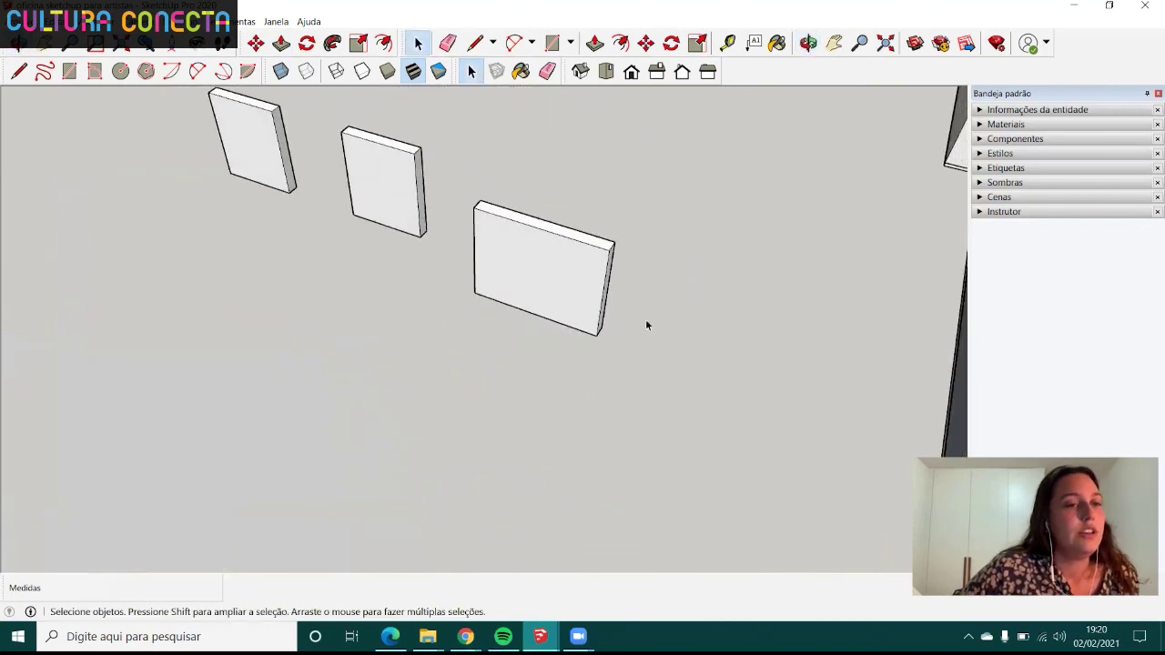
{"action": "scroll", "coordinate": [645, 318], "scroll_direction": "down", "scroll_amount": 3}
{"action": "left_click", "coordinate": [588, 291]}
{"action": "middle_click_drag", "start_coordinate": [549, 305], "coordinate": [551, 313]}
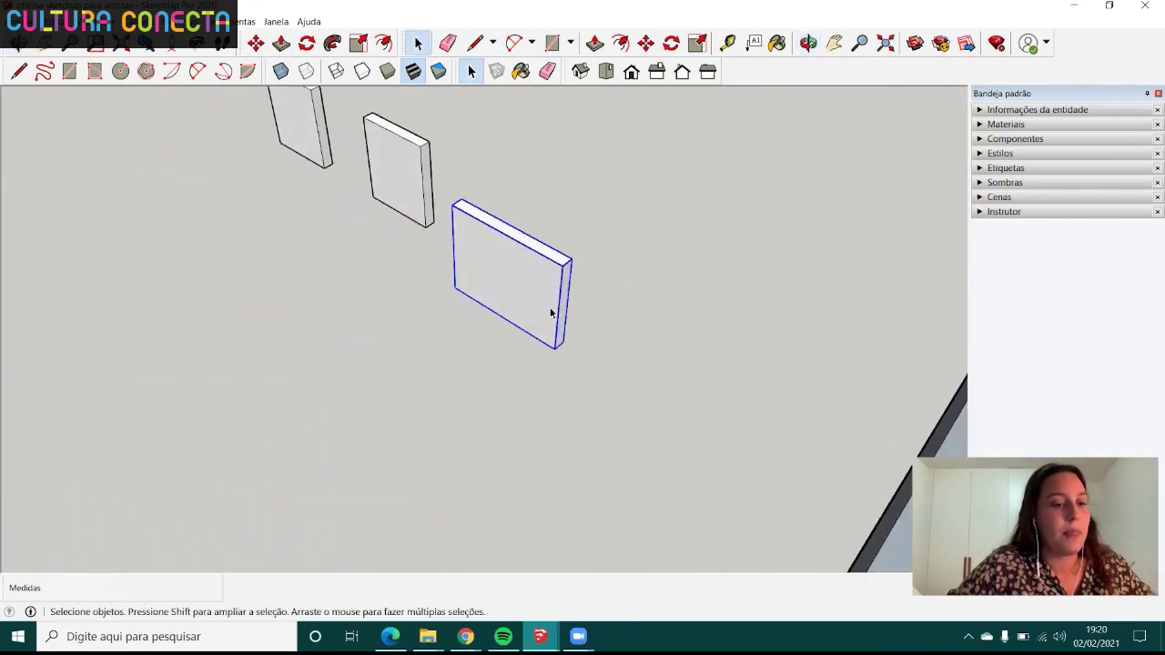
{"action": "key", "text": "m"}
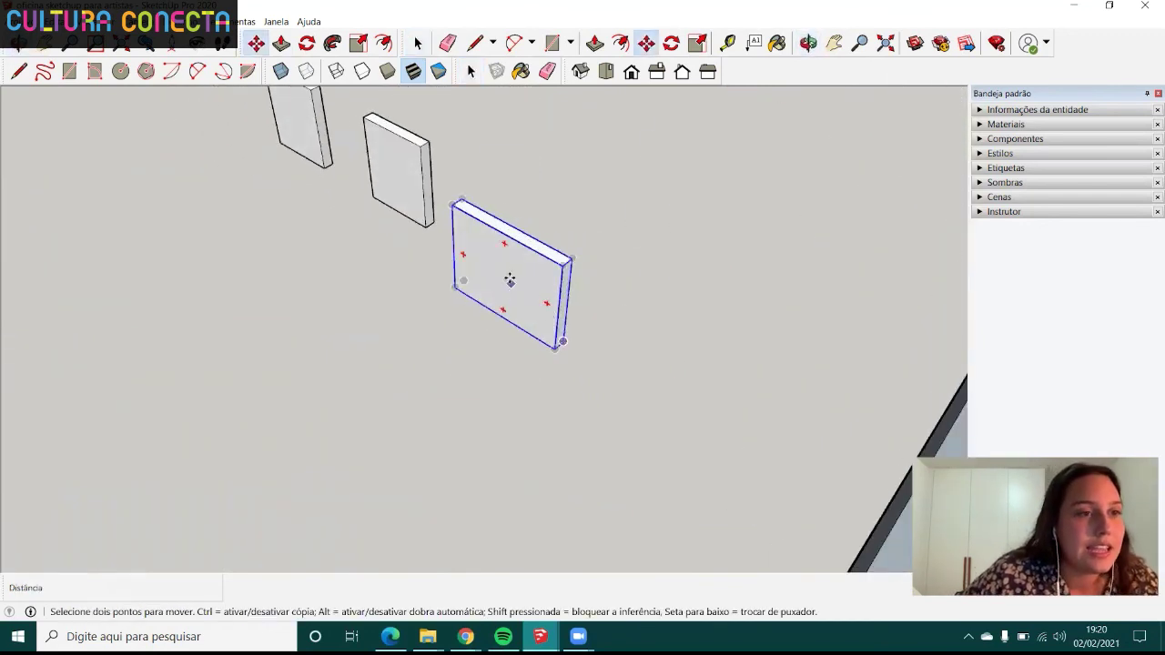
{"action": "scroll", "coordinate": [527, 228], "scroll_direction": "up", "scroll_amount": 3}
{"action": "scroll", "coordinate": [532, 237], "scroll_direction": "up", "scroll_amount": 2}
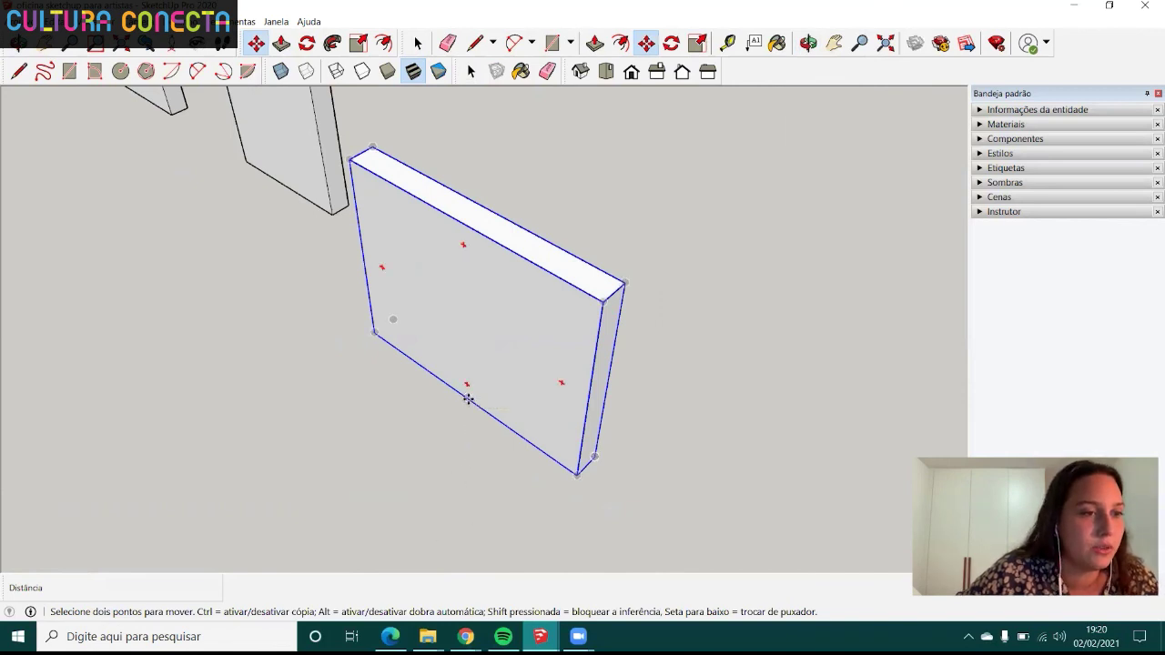
{"action": "scroll", "coordinate": [460, 393], "scroll_direction": "down", "scroll_amount": 2}
{"action": "scroll", "coordinate": [460, 395], "scroll_direction": "down", "scroll_amount": 3}
- Move the panel to the midpoint of the room's end wall
{"action": "scroll", "coordinate": [465, 382], "scroll_direction": "down", "scroll_amount": 2}
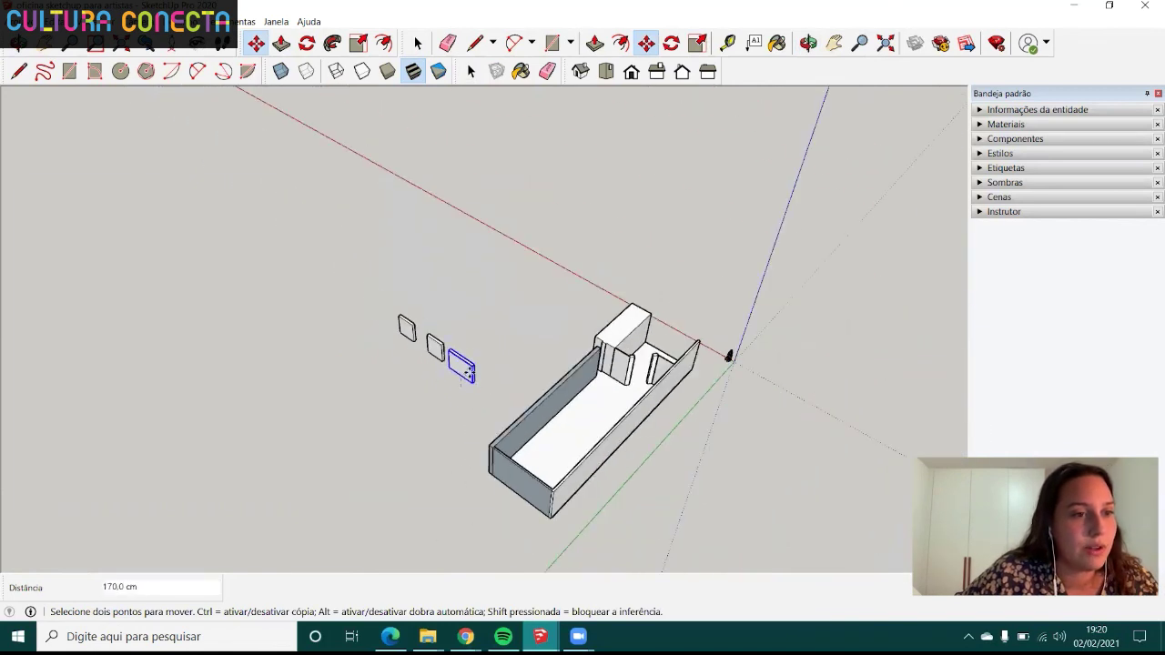
{"action": "mouse_move", "coordinate": [587, 435]}
{"action": "middle_mouse_down"}
{"action": "mouse_move", "coordinate": [484, 458]}
{"action": "mouse_move", "coordinate": [252, 476]}
{"action": "middle_mouse_up"}
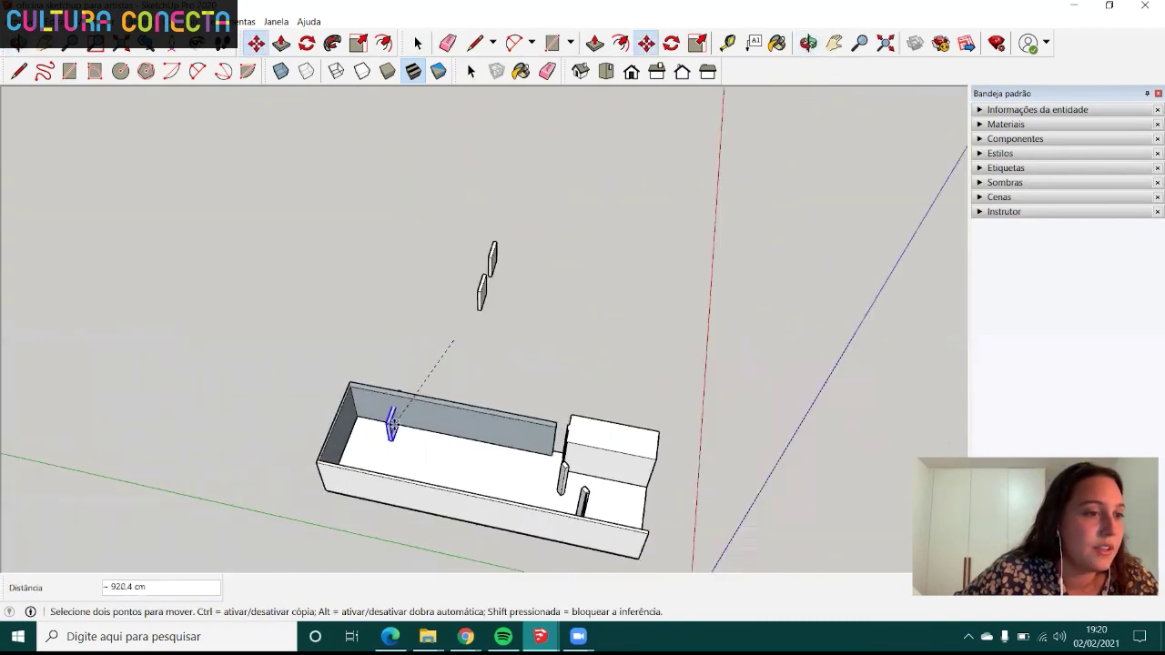
{"action": "scroll", "coordinate": [391, 425], "scroll_direction": "up", "scroll_amount": 5}
{"action": "middle_click_drag", "start_coordinate": [391, 425], "coordinate": [364, 428]}
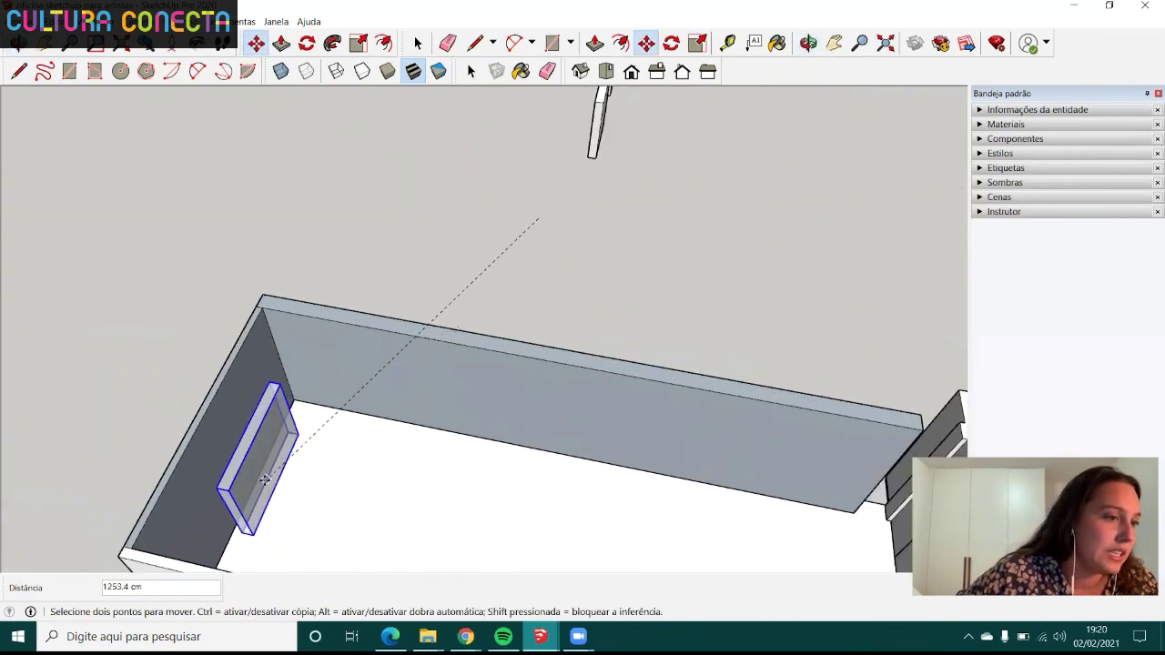
{"action": "scroll", "coordinate": [264, 481], "scroll_direction": "down", "scroll_amount": 2}
{"action": "scroll", "coordinate": [264, 480], "scroll_direction": "down", "scroll_amount": 1}
{"action": "scroll", "coordinate": [268, 481], "scroll_direction": "up", "scroll_amount": 3}
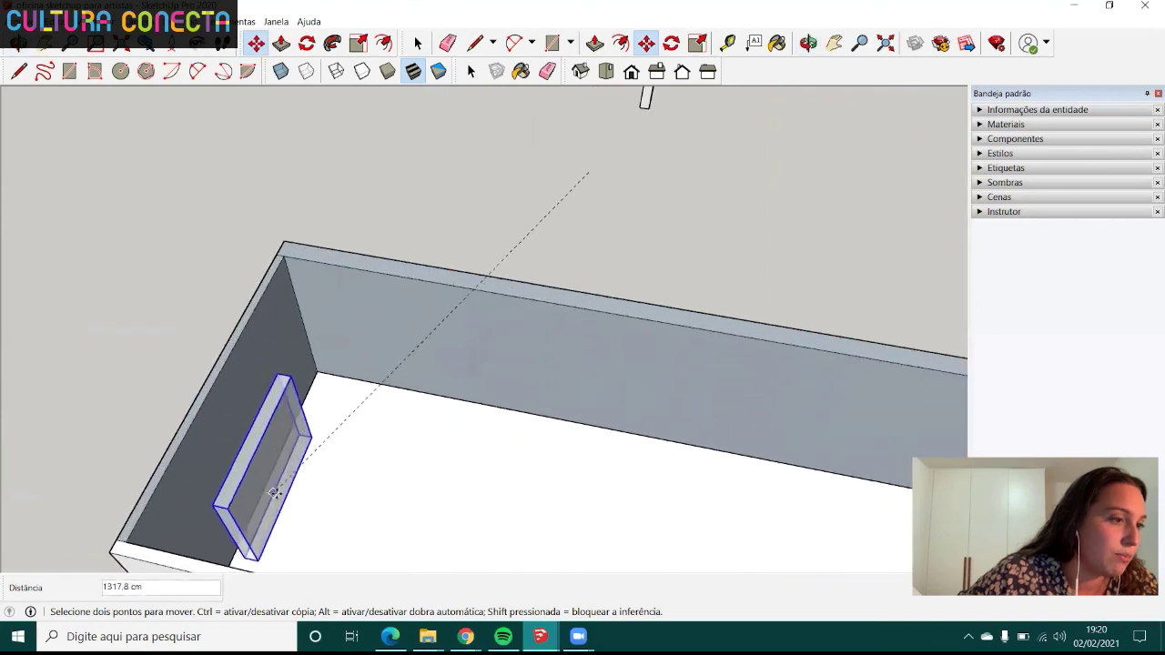
{"action": "scroll", "coordinate": [276, 482], "scroll_direction": "up", "scroll_amount": 2}
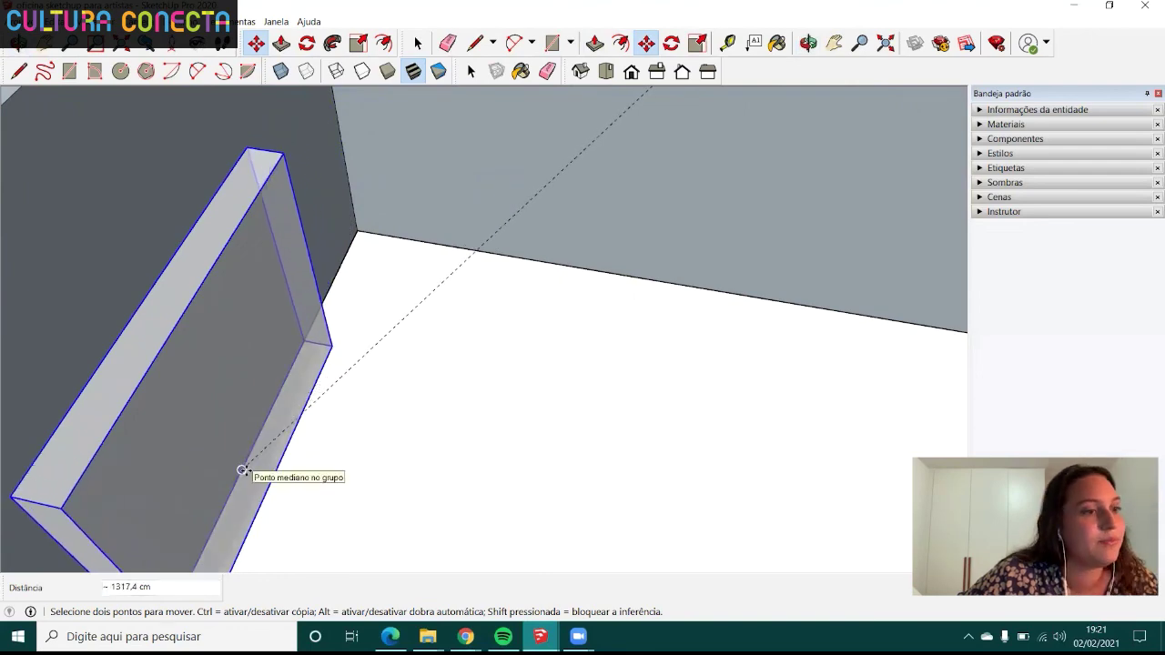
{"action": "left_click", "coordinate": [241, 470]}
{"action": "mouse_move", "coordinate": [335, 393]}
{"action": "middle_mouse_down"}
{"action": "mouse_move", "coordinate": [382, 325]}
{"action": "mouse_move", "coordinate": [248, 376]}
{"action": "middle_mouse_up"}
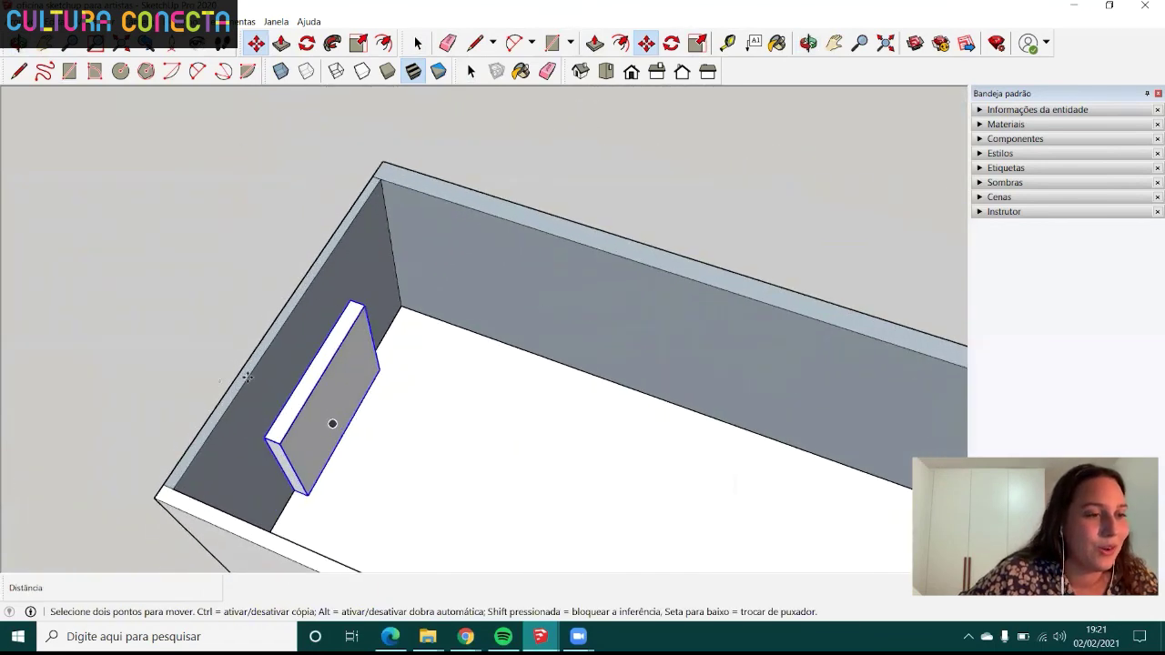
{"action": "scroll", "coordinate": [247, 376], "scroll_direction": "up", "scroll_amount": 2}
{"action": "scroll", "coordinate": [298, 318], "scroll_direction": "down", "scroll_amount": 3}
{"action": "mouse_move", "coordinate": [473, 398]}
{"action": "middle_mouse_down"}
{"action": "mouse_move", "coordinate": [613, 411]}
{"action": "mouse_move", "coordinate": [459, 385]}
{"action": "middle_mouse_up"}
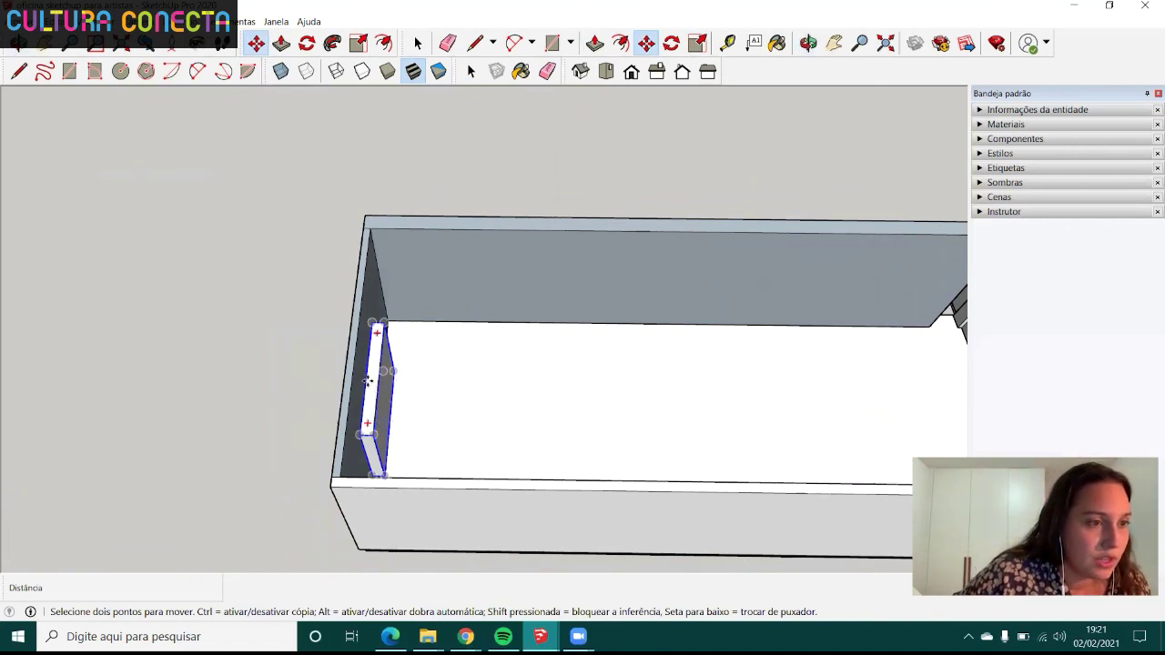
- Slide the panel 500 cm along the green axis into the room
{"action": "left_click", "coordinate": [369, 380]}
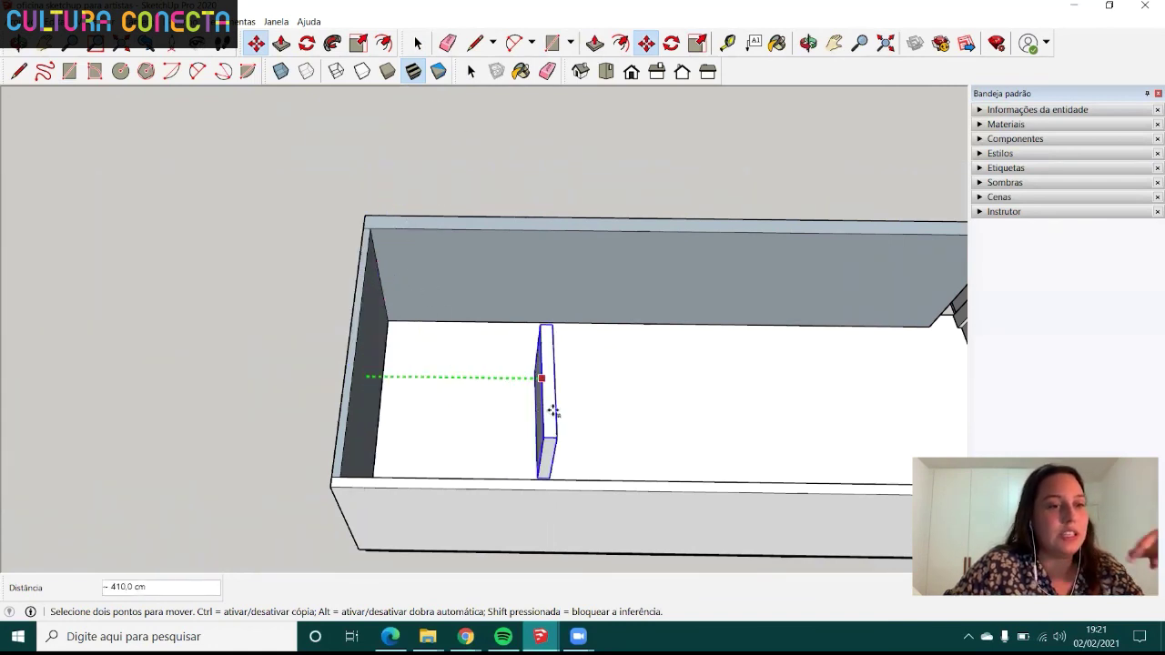
{"action": "scroll", "coordinate": [528, 386], "scroll_direction": "down", "scroll_amount": 2}
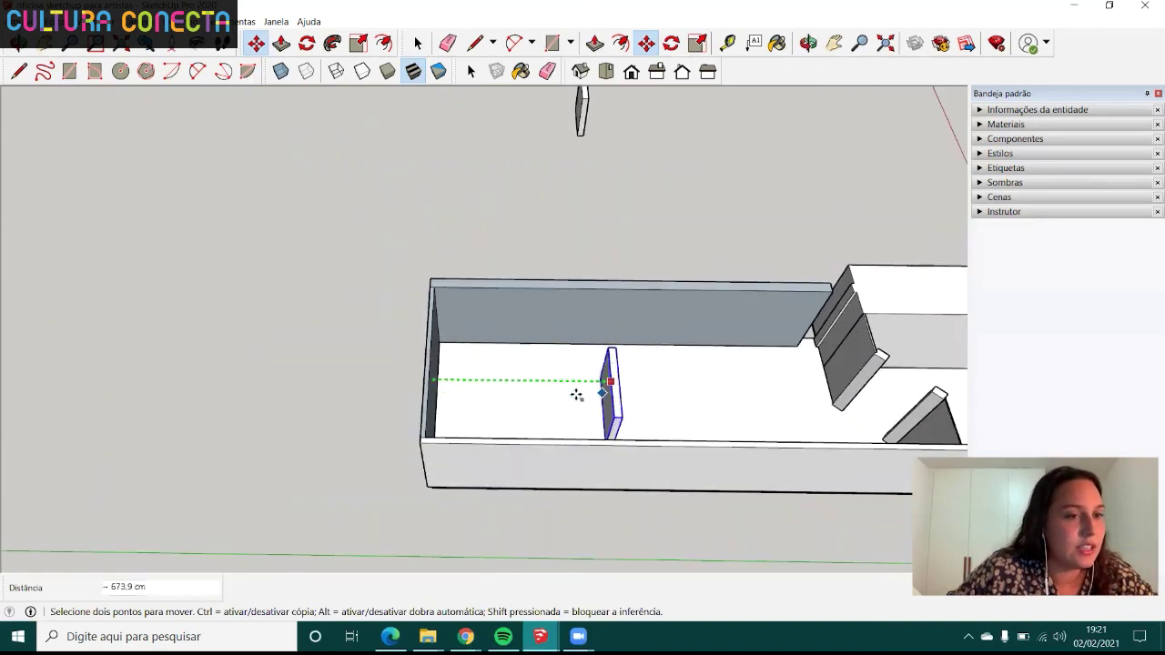
{"action": "scroll", "coordinate": [577, 394], "scroll_direction": "up", "scroll_amount": 2}
{"action": "scroll", "coordinate": [574, 391], "scroll_direction": "up", "scroll_amount": 1}
{"action": "type", "text": "500"}
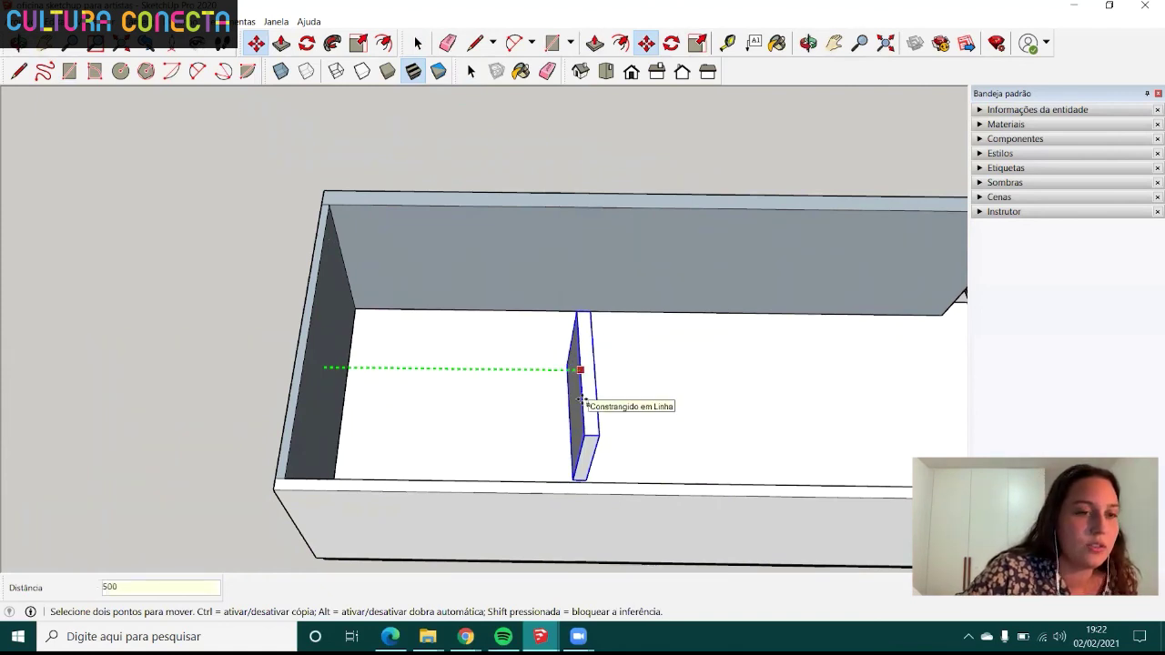
{"action": "key", "text": "Return"}
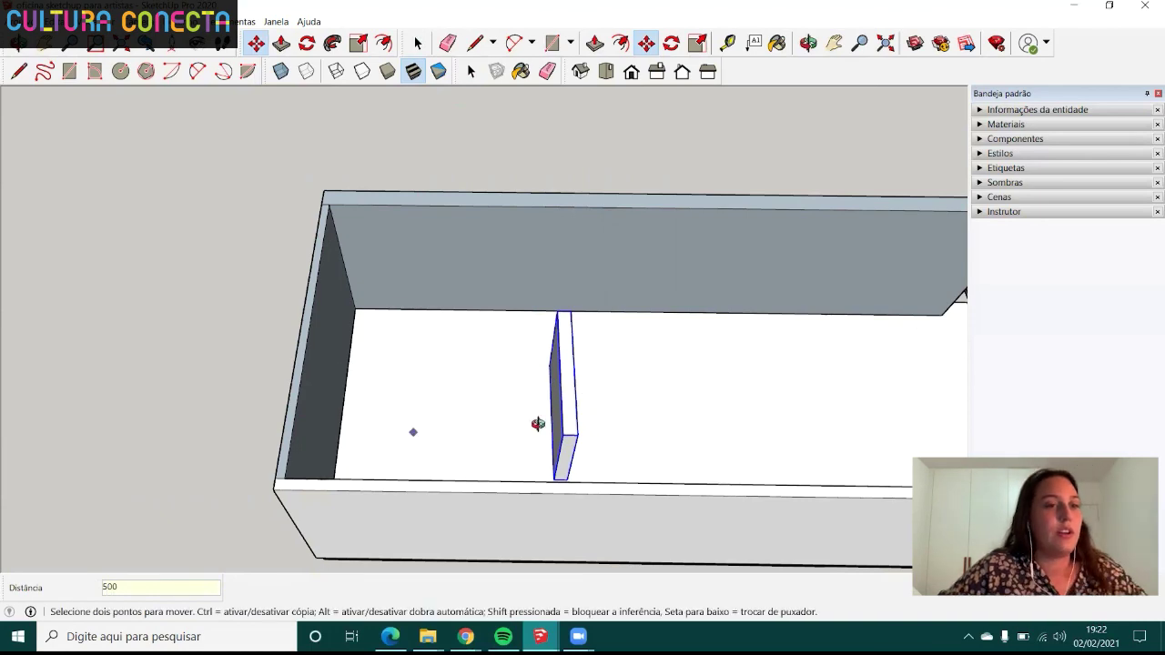
{"action": "mouse_move", "coordinate": [474, 414]}
{"action": "middle_mouse_down"}
{"action": "mouse_move", "coordinate": [352, 390]}
{"action": "mouse_move", "coordinate": [312, 346]}
{"action": "mouse_move", "coordinate": [166, 384]}
{"action": "mouse_move", "coordinate": [366, 375]}
{"action": "mouse_move", "coordinate": [352, 304]}
{"action": "mouse_move", "coordinate": [455, 431]}
{"action": "mouse_move", "coordinate": [536, 484]}
{"action": "middle_mouse_up"}
{"action": "scroll", "coordinate": [384, 340], "scroll_direction": "down", "scroll_amount": 3}
{"action": "scroll", "coordinate": [569, 409], "scroll_direction": "up", "scroll_amount": 3}
- Select the left floating panel and move it inside the room
{"action": "key", "text": "space"}
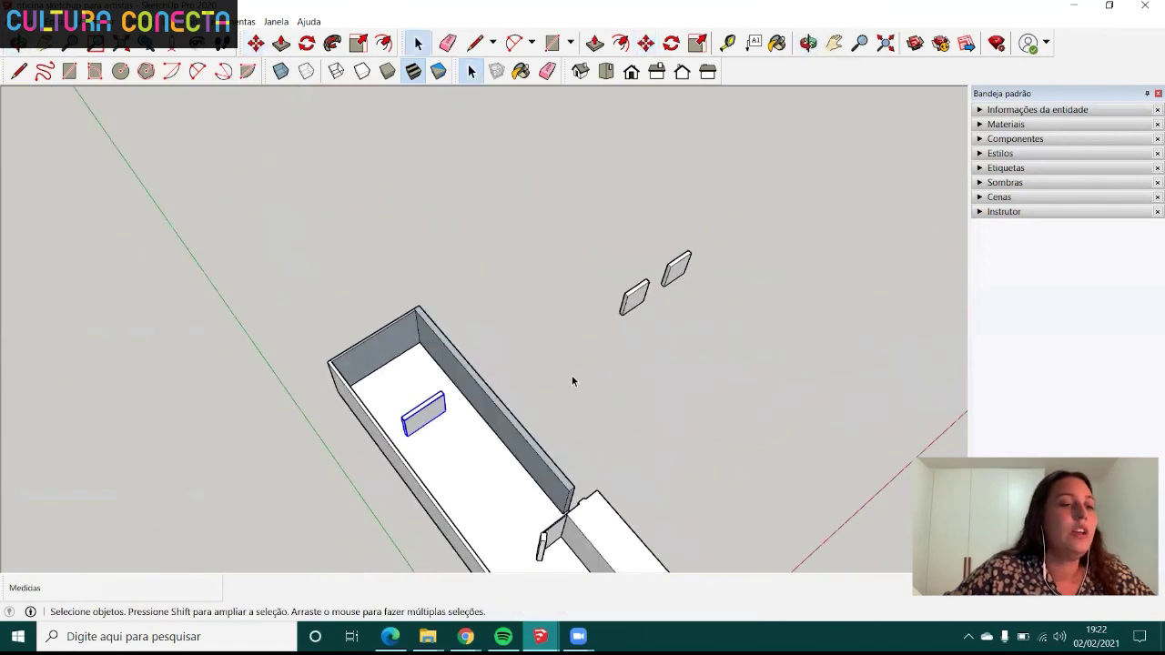
{"action": "left_click", "coordinate": [572, 375]}
{"action": "mouse_move", "coordinate": [572, 375]}
{"action": "middle_mouse_down"}
{"action": "mouse_move", "coordinate": [403, 313]}
{"action": "mouse_move", "coordinate": [623, 389]}
{"action": "mouse_move", "coordinate": [473, 393]}
{"action": "mouse_move", "coordinate": [473, 345]}
{"action": "mouse_move", "coordinate": [506, 367]}
{"action": "middle_mouse_up"}
{"action": "scroll", "coordinate": [707, 353], "scroll_direction": "up", "scroll_amount": 3}
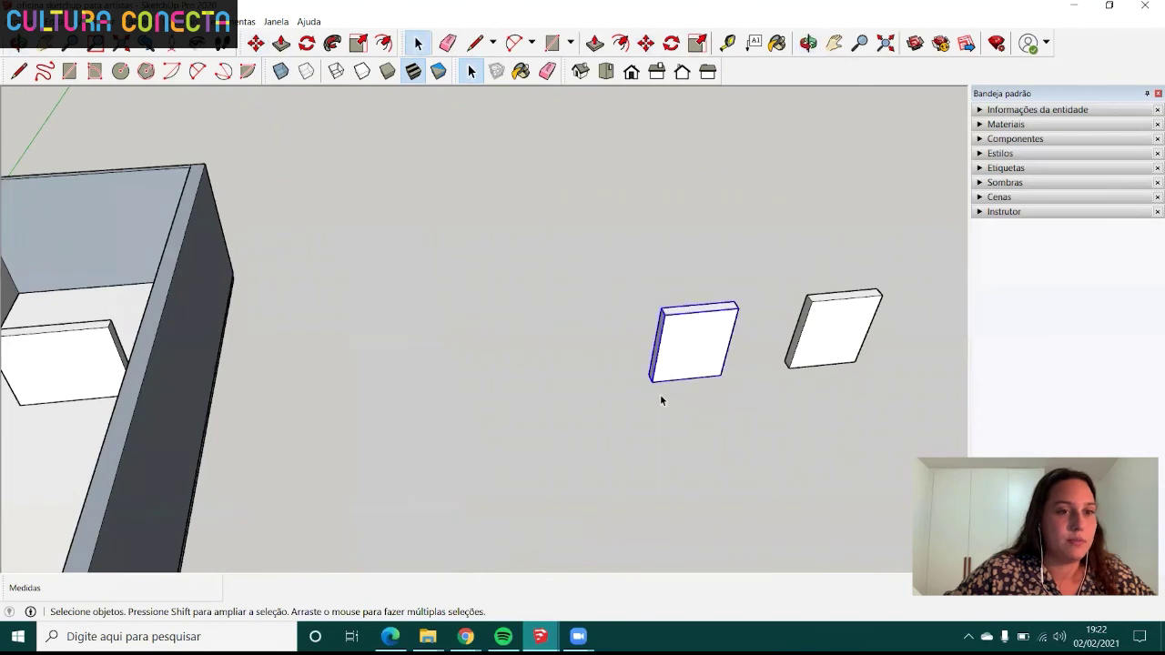
{"action": "mouse_move", "coordinate": [661, 400]}
{"action": "middle_mouse_down"}
{"action": "mouse_move", "coordinate": [538, 395]}
{"action": "mouse_move", "coordinate": [406, 336]}
{"action": "mouse_move", "coordinate": [690, 406]}
{"action": "middle_mouse_up"}
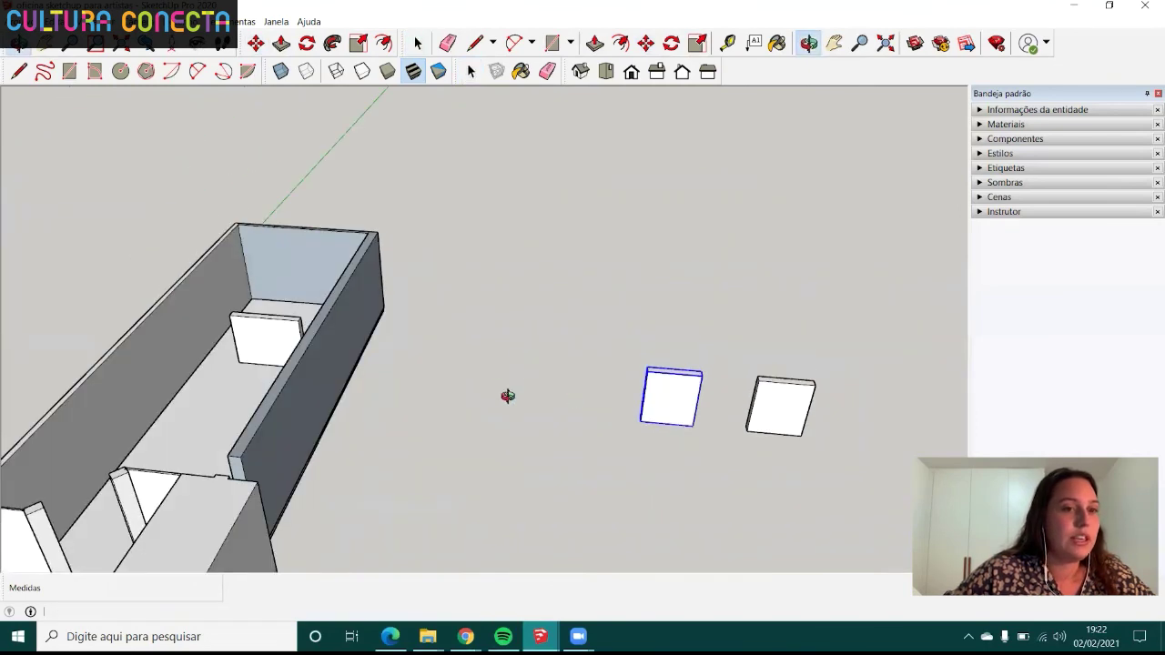
{"action": "left_click_drag", "start_coordinate": [547, 411], "coordinate": [649, 424]}
{"action": "left_click", "coordinate": [665, 410]}
{"action": "mouse_move", "coordinate": [665, 410]}
{"action": "middle_mouse_down"}
{"action": "mouse_move", "coordinate": [731, 437]}
{"action": "mouse_move", "coordinate": [647, 322]}
{"action": "mouse_move", "coordinate": [382, 426]}
{"action": "middle_mouse_up"}
{"action": "key", "text": "m"}
{"action": "scroll", "coordinate": [605, 322], "scroll_direction": "down", "scroll_amount": 3}
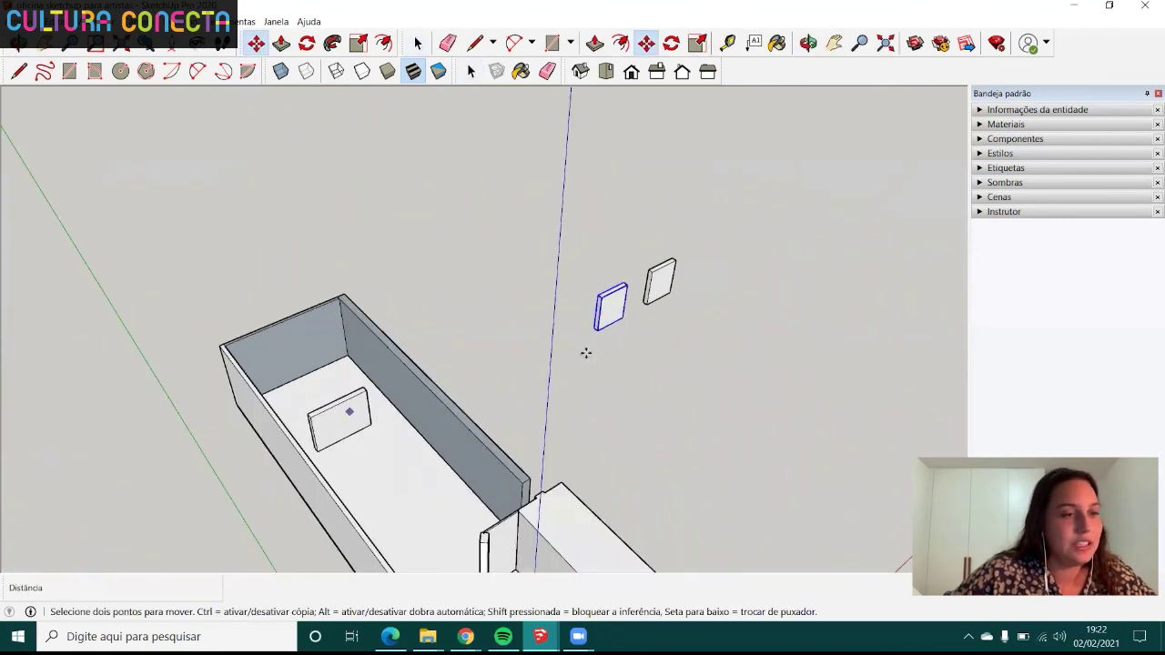
{"action": "scroll", "coordinate": [600, 341], "scroll_direction": "up", "scroll_amount": 2}
{"action": "scroll", "coordinate": [614, 323], "scroll_direction": "up", "scroll_amount": 1}
{"action": "scroll", "coordinate": [623, 273], "scroll_direction": "up", "scroll_amount": 2}
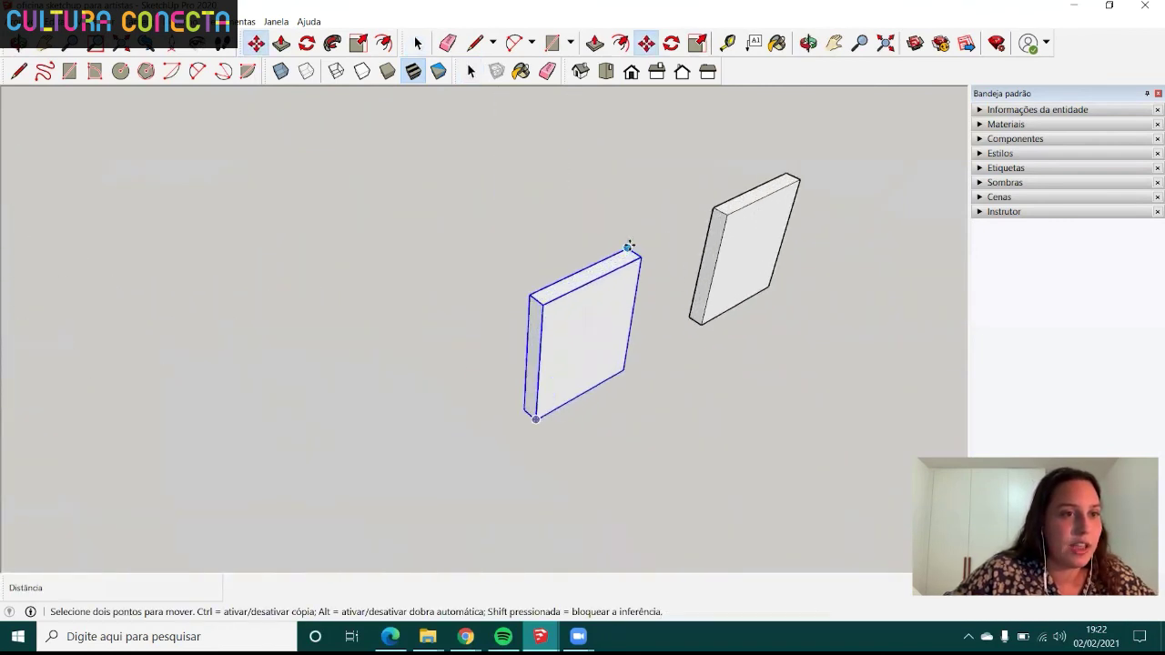
{"action": "left_click", "coordinate": [629, 247]}
{"action": "scroll", "coordinate": [633, 255], "scroll_direction": "down", "scroll_amount": 2}
{"action": "scroll", "coordinate": [637, 292], "scroll_direction": "down", "scroll_amount": 3}
{"action": "scroll", "coordinate": [510, 355], "scroll_direction": "up", "scroll_amount": 3}
{"action": "scroll", "coordinate": [494, 330], "scroll_direction": "up", "scroll_amount": 2}
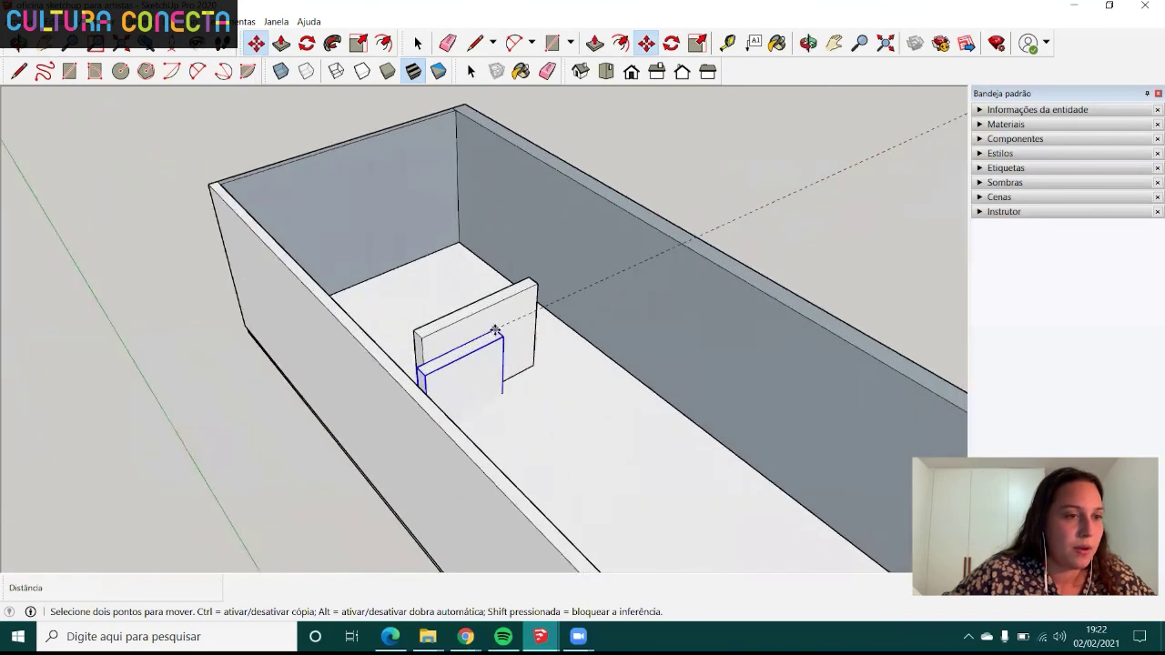
{"action": "scroll", "coordinate": [494, 331], "scroll_direction": "up", "scroll_amount": 3}
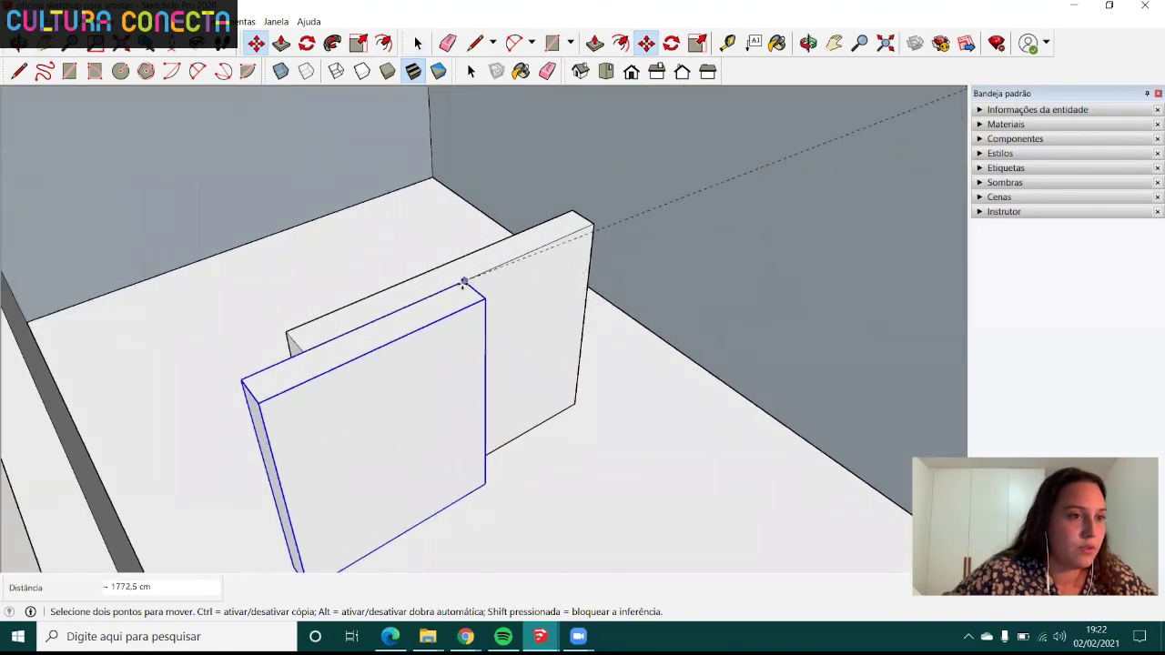
{"action": "left_click", "coordinate": [463, 283]}
- Slide that panel 300 cm along the wall near the left side
{"action": "scroll", "coordinate": [509, 296], "scroll_direction": "down", "scroll_amount": 3}
{"action": "middle_click_drag", "start_coordinate": [546, 307], "coordinate": [408, 346]}
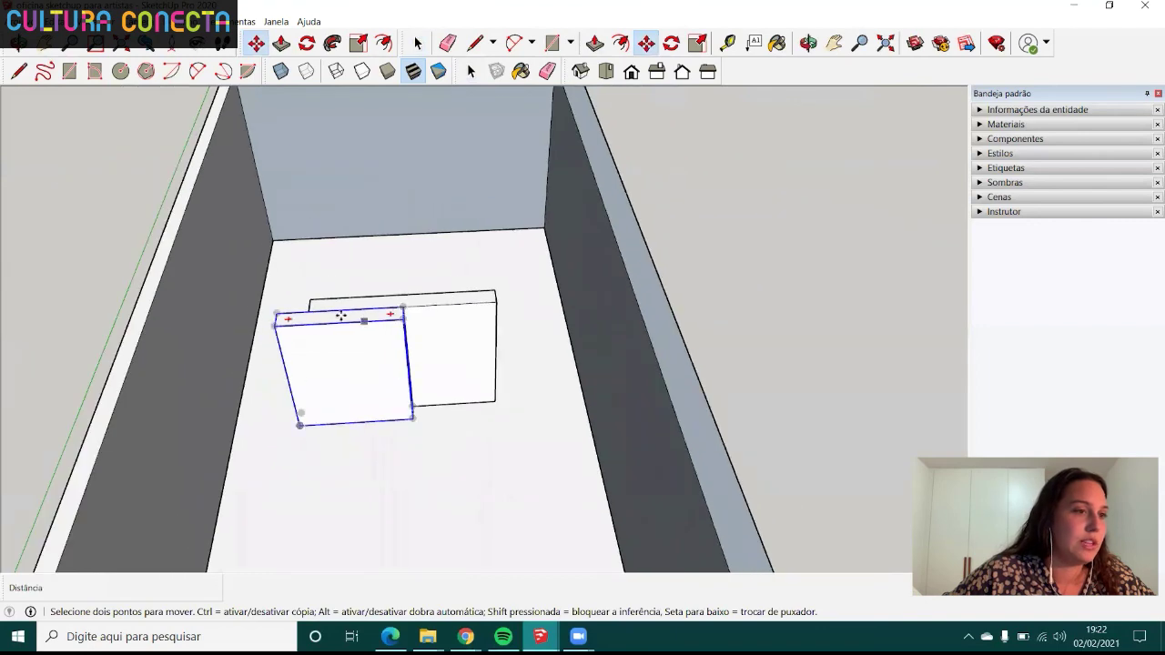
{"action": "scroll", "coordinate": [324, 332], "scroll_direction": "down", "scroll_amount": 2}
{"action": "scroll", "coordinate": [300, 329], "scroll_direction": "up", "scroll_amount": 1}
{"action": "scroll", "coordinate": [382, 300], "scroll_direction": "up", "scroll_amount": 3}
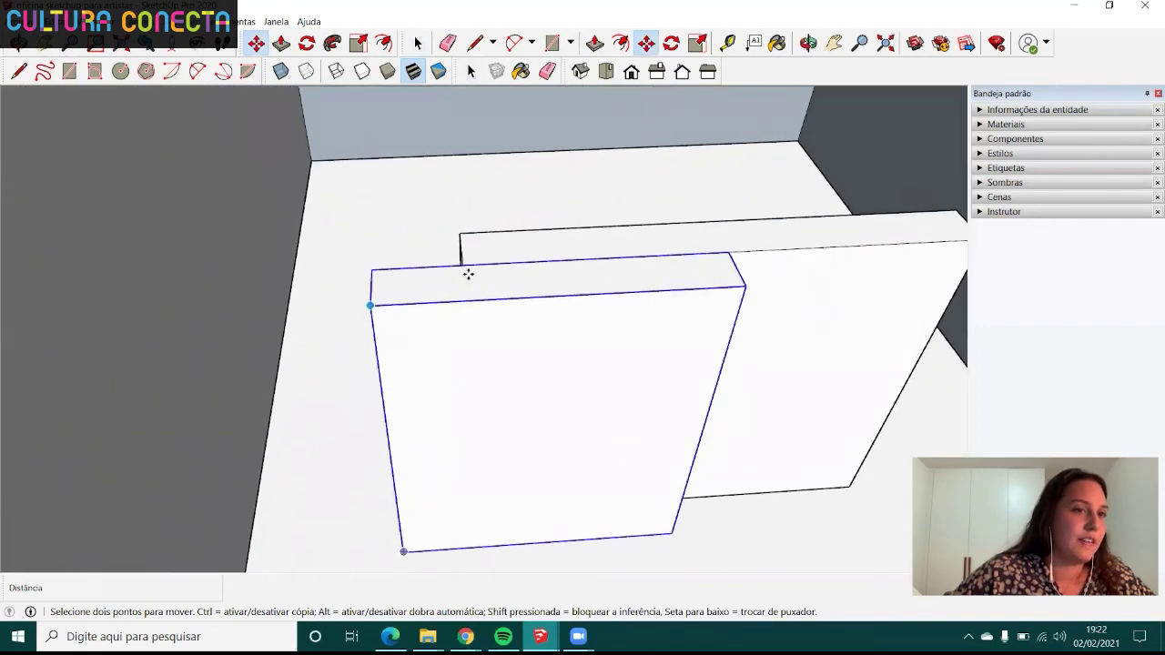
{"action": "mouse_move", "coordinate": [468, 274]}
{"action": "middle_mouse_down"}
{"action": "mouse_move", "coordinate": [416, 312]}
{"action": "mouse_move", "coordinate": [374, 269]}
{"action": "middle_mouse_up"}
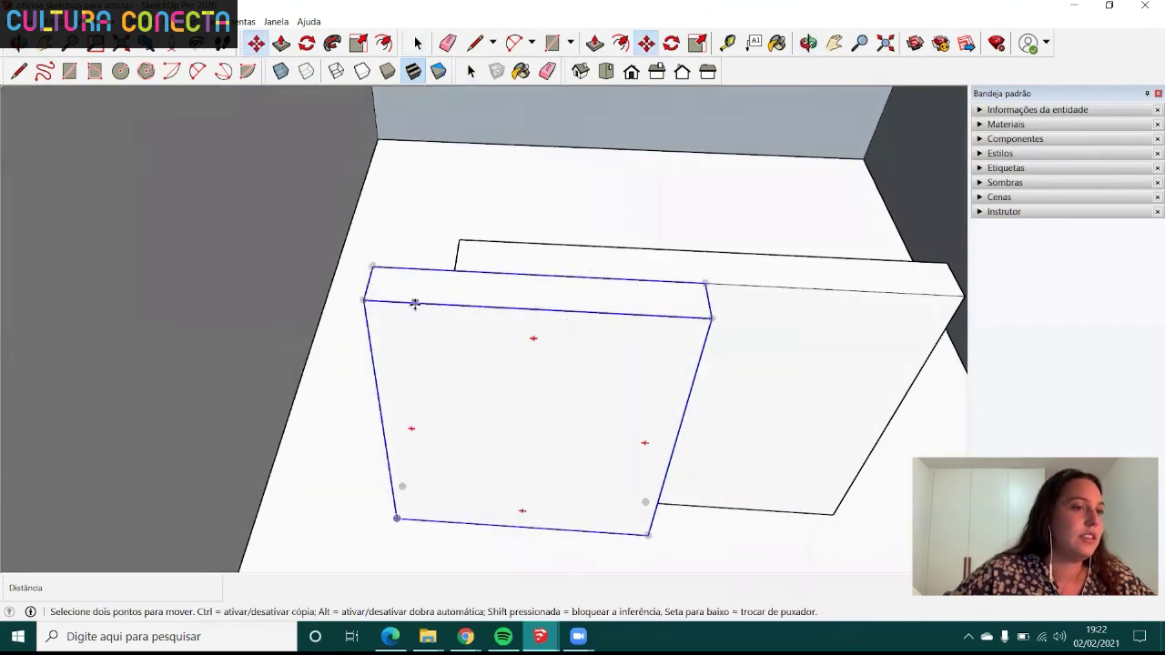
{"action": "scroll", "coordinate": [392, 287], "scroll_direction": "down", "scroll_amount": 3}
{"action": "scroll", "coordinate": [382, 278], "scroll_direction": "up", "scroll_amount": 2}
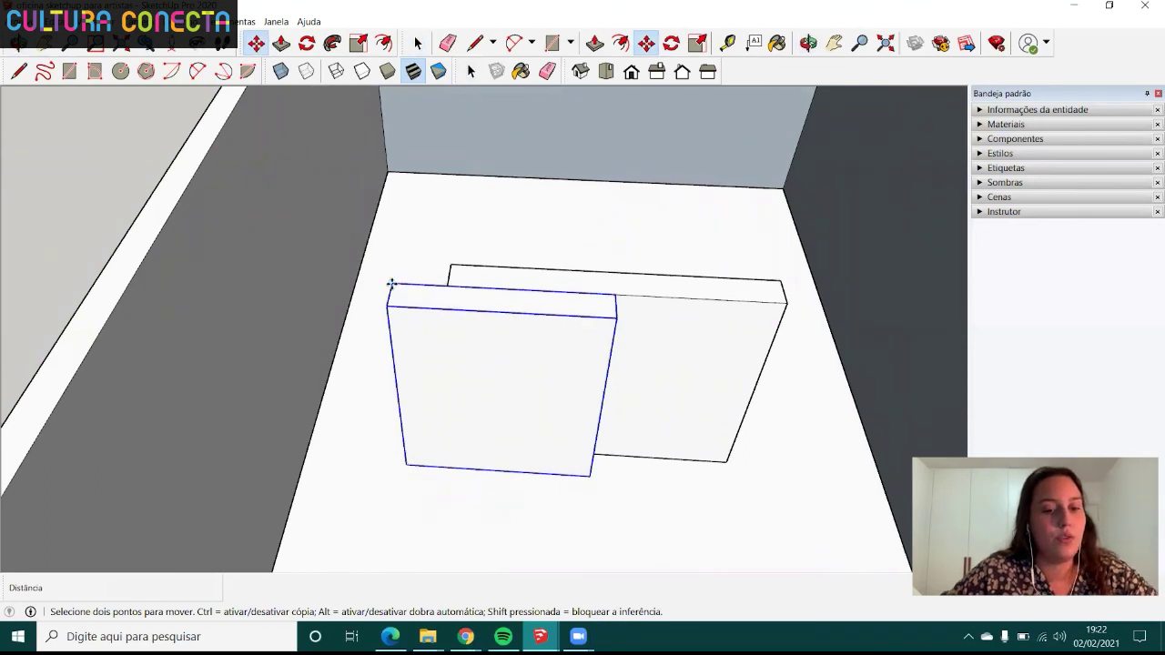
{"action": "left_click", "coordinate": [392, 284]}
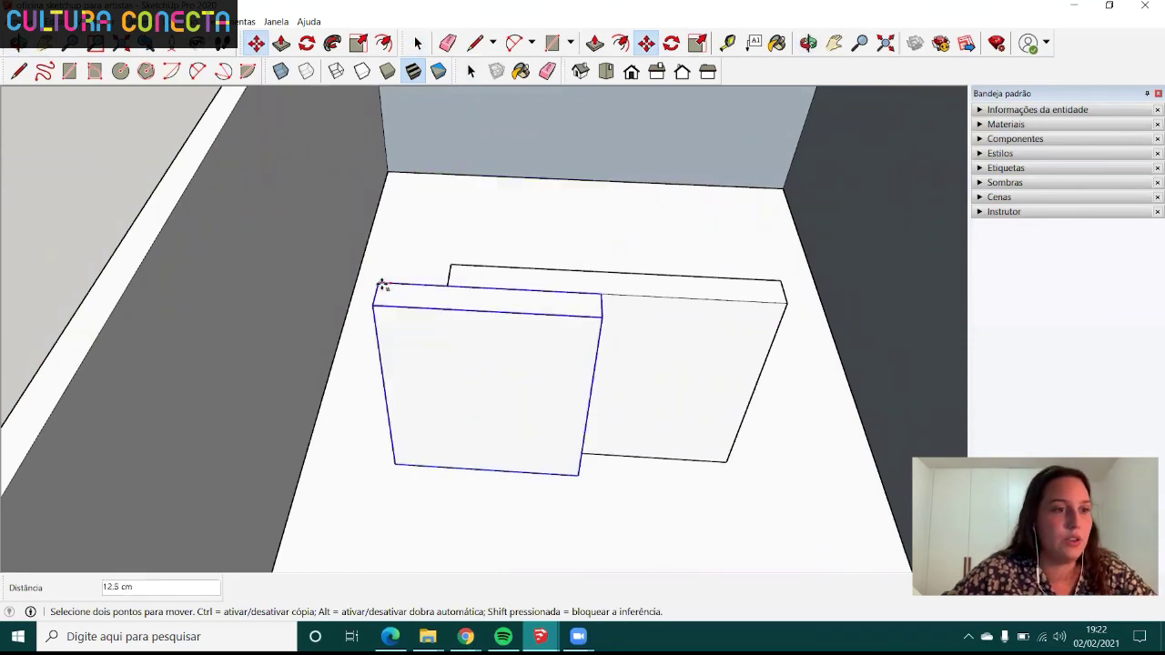
{"action": "scroll", "coordinate": [375, 269], "scroll_direction": "down", "scroll_amount": 3}
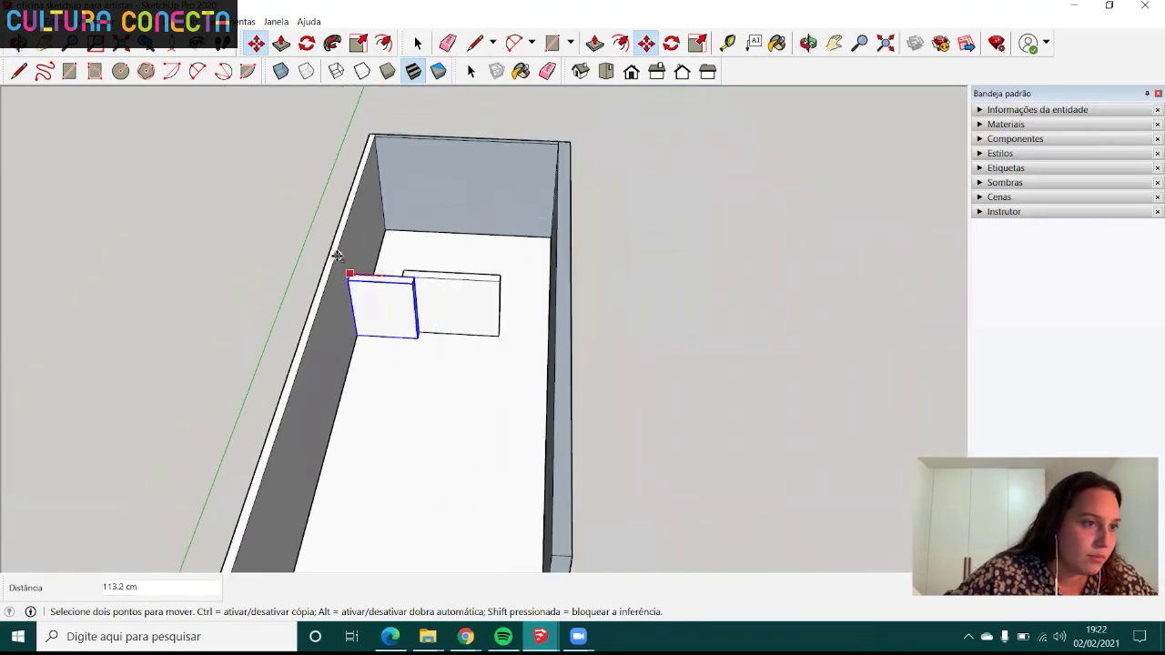
{"action": "middle_click_drag", "start_coordinate": [412, 315], "coordinate": [240, 449]}
{"action": "mouse_move", "coordinate": [422, 222]}
{"action": "middle_mouse_down"}
{"action": "mouse_move", "coordinate": [339, 290]}
{"action": "mouse_move", "coordinate": [440, 227]}
{"action": "middle_mouse_up"}
{"action": "scroll", "coordinate": [430, 254], "scroll_direction": "up", "scroll_amount": 2}
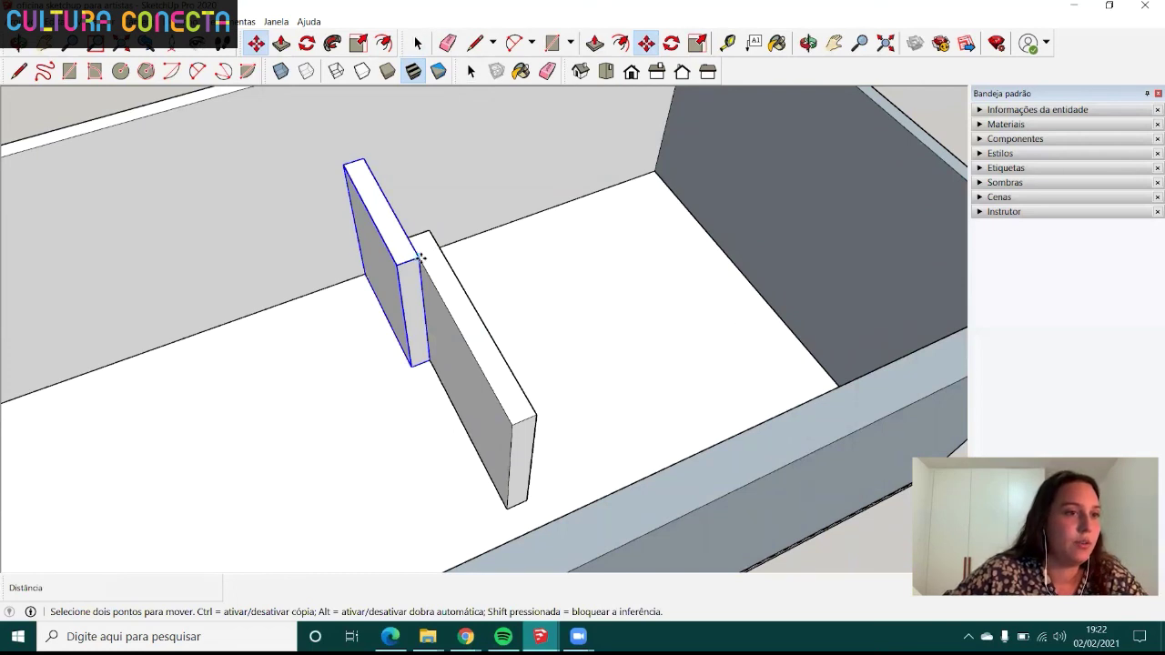
{"action": "left_click", "coordinate": [421, 259]}
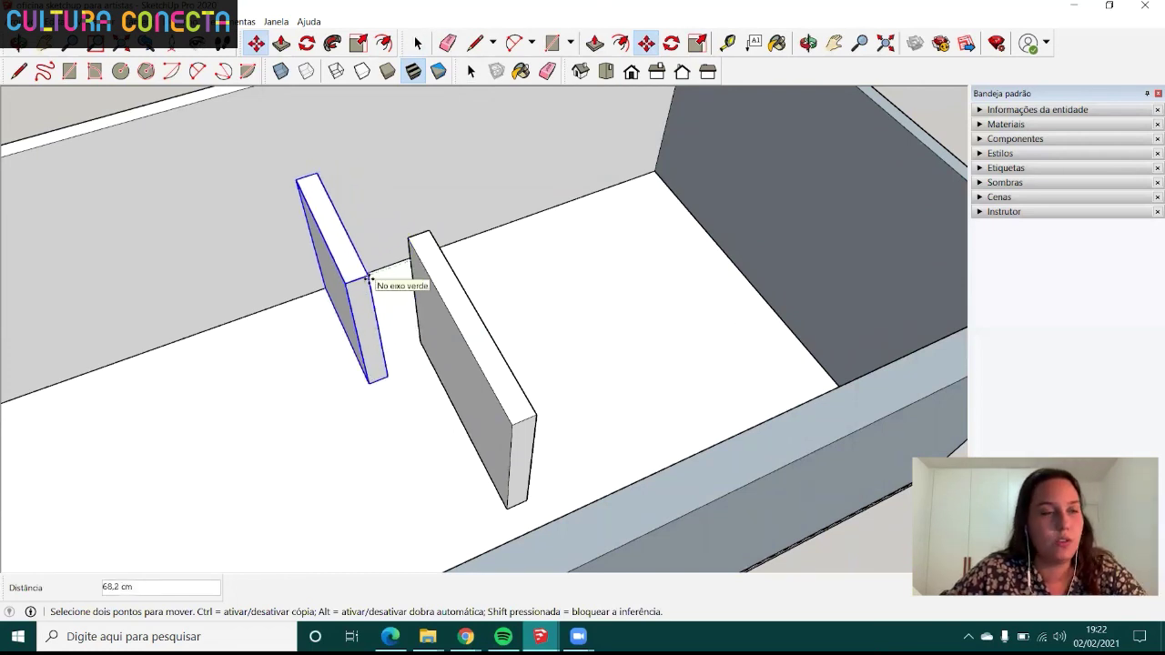
{"action": "key", "text": "Return"}
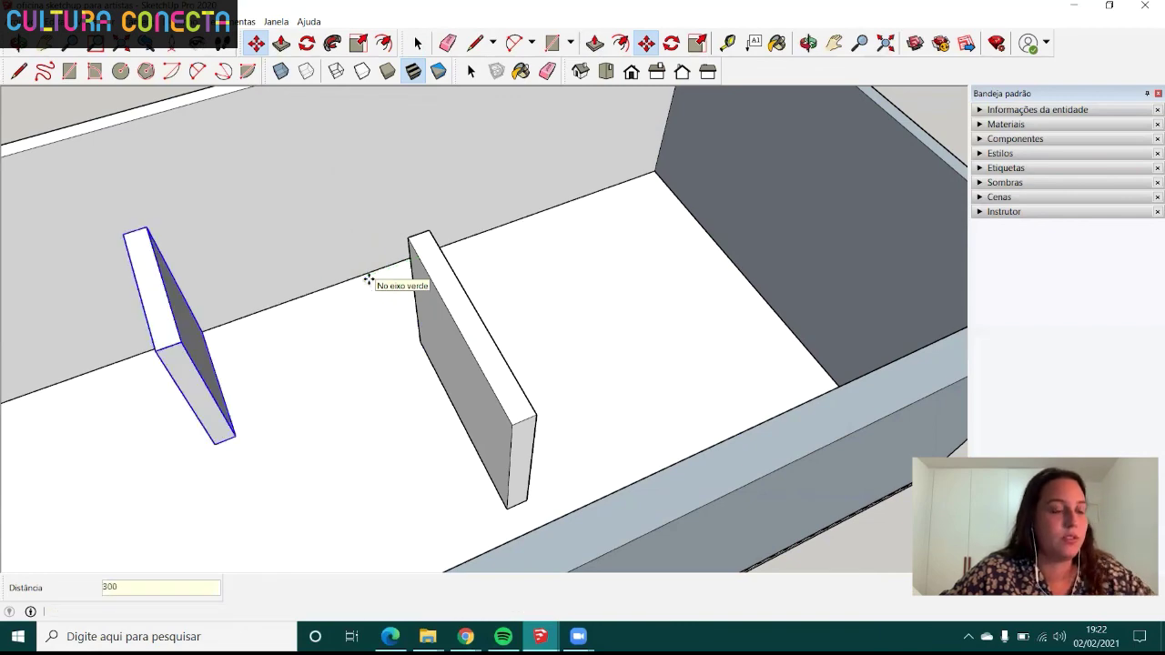
- Move the remaining small floating panel into the room beside the left board
{"action": "mouse_move", "coordinate": [443, 325]}
{"action": "middle_mouse_down"}
{"action": "mouse_move", "coordinate": [397, 382]}
{"action": "mouse_move", "coordinate": [614, 352]}
{"action": "middle_mouse_up"}
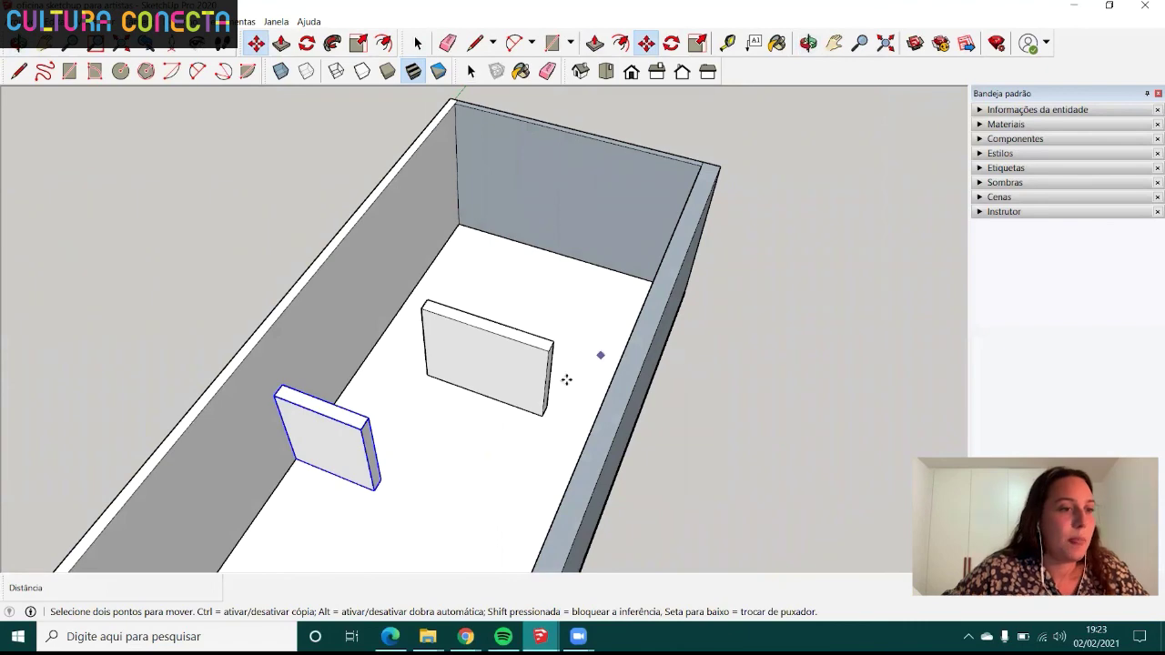
{"action": "mouse_move", "coordinate": [480, 424]}
{"action": "middle_mouse_down"}
{"action": "mouse_move", "coordinate": [541, 400]}
{"action": "mouse_move", "coordinate": [447, 457]}
{"action": "mouse_move", "coordinate": [481, 453]}
{"action": "mouse_move", "coordinate": [501, 310]}
{"action": "mouse_move", "coordinate": [642, 330]}
{"action": "mouse_move", "coordinate": [481, 437]}
{"action": "mouse_move", "coordinate": [463, 359]}
{"action": "mouse_move", "coordinate": [774, 369]}
{"action": "middle_mouse_up"}
{"action": "key", "text": "space"}
{"action": "scroll", "coordinate": [476, 359], "scroll_direction": "down", "scroll_amount": 5}
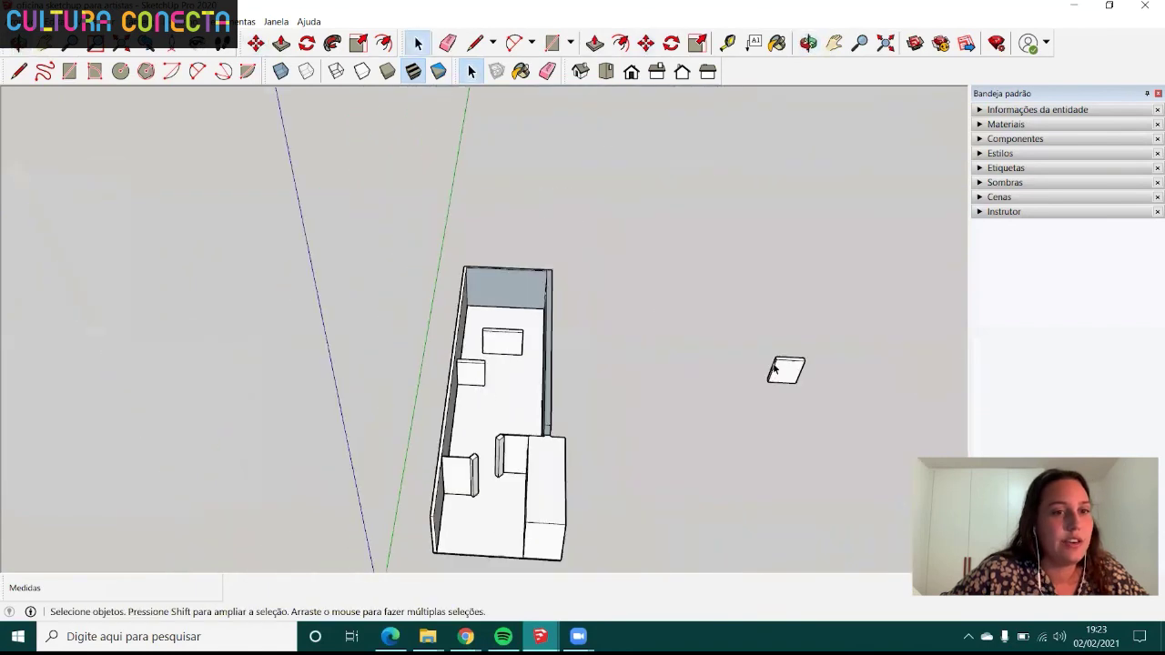
{"action": "scroll", "coordinate": [783, 380], "scroll_direction": "up", "scroll_amount": 3}
{"action": "key", "text": "m"}
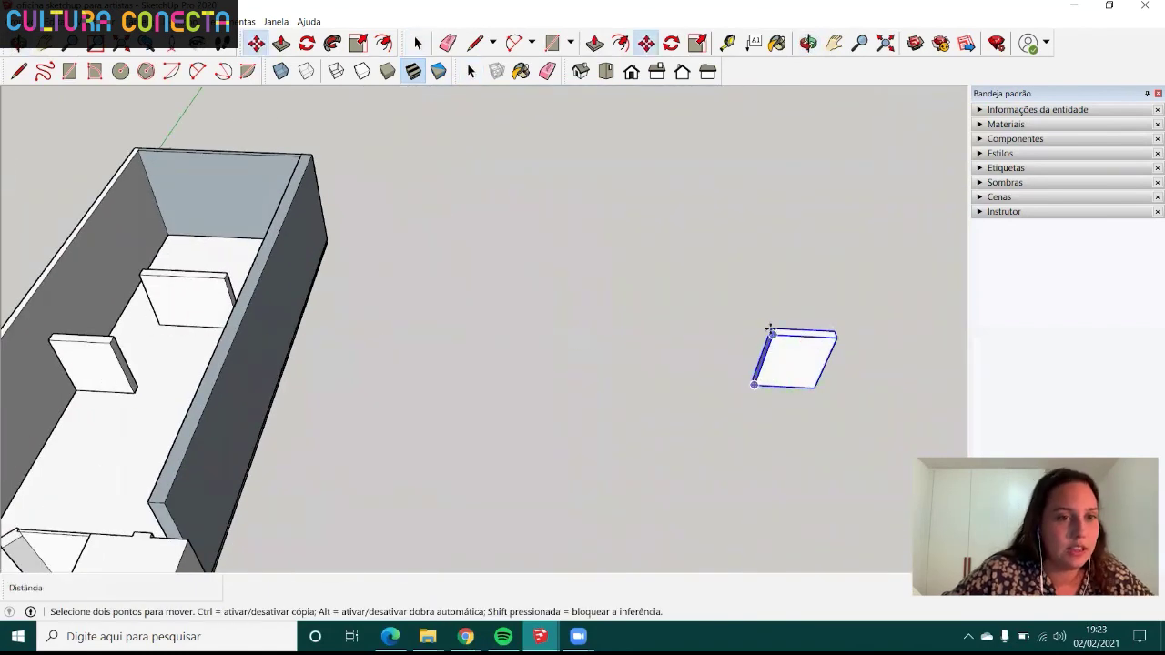
{"action": "left_click", "coordinate": [772, 335]}
{"action": "scroll", "coordinate": [328, 367], "scroll_direction": "down", "scroll_amount": 3}
{"action": "scroll", "coordinate": [494, 390], "scroll_direction": "up", "scroll_amount": 6}
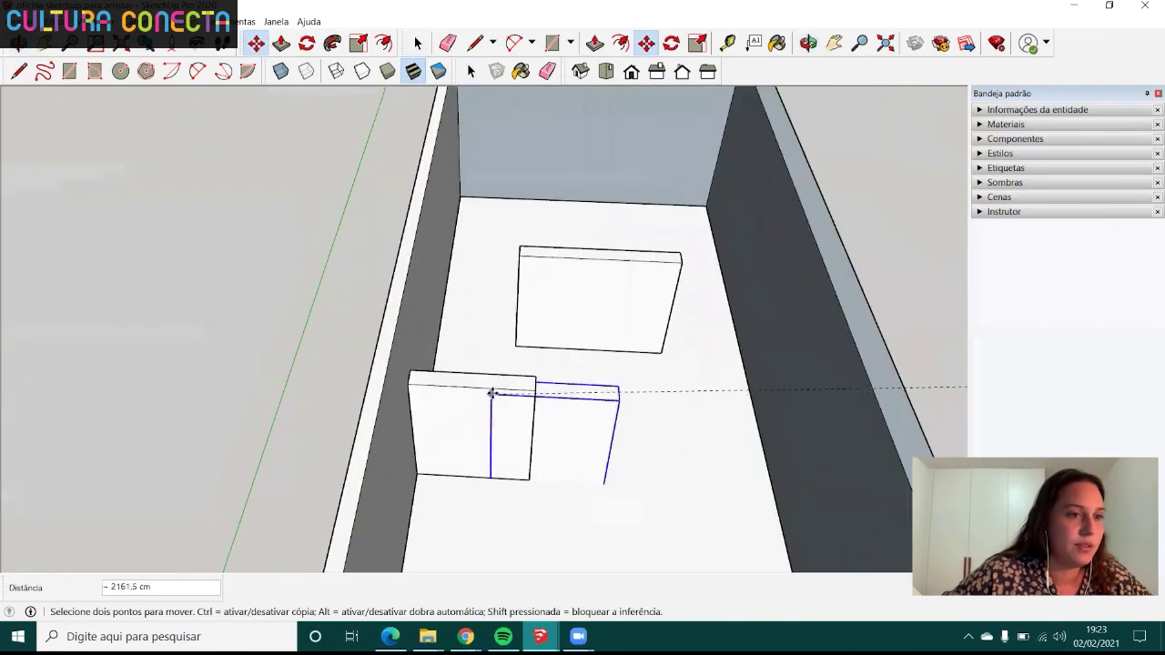
{"action": "left_click", "coordinate": [576, 390]}
- Shift that board across so it stands near the right wall
{"action": "scroll", "coordinate": [494, 395], "scroll_direction": "down", "scroll_amount": 3}
{"action": "scroll", "coordinate": [675, 401], "scroll_direction": "down", "scroll_amount": 2}
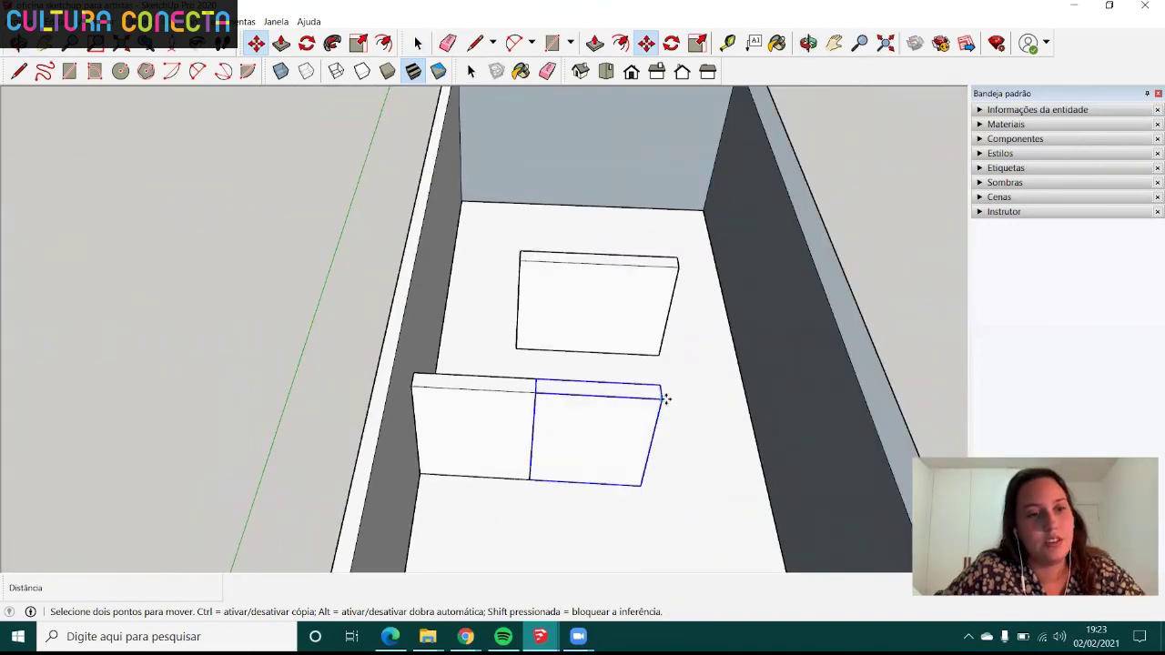
{"action": "left_click", "coordinate": [665, 399]}
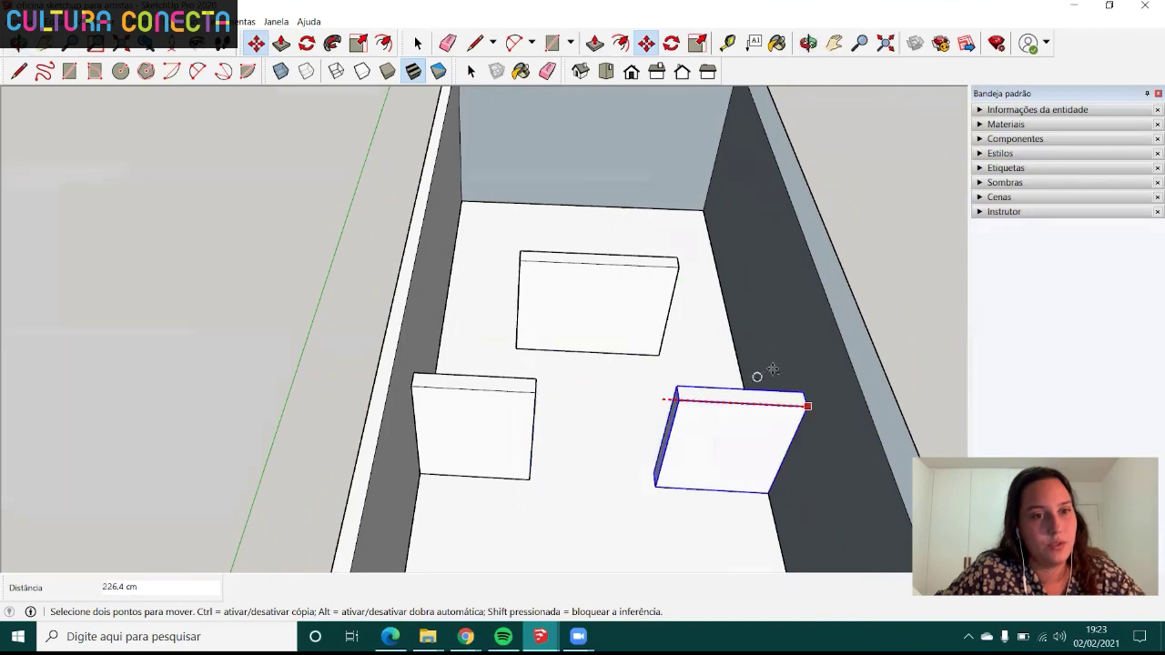
{"action": "left_click", "coordinate": [552, 413]}
{"action": "key", "text": "space"}
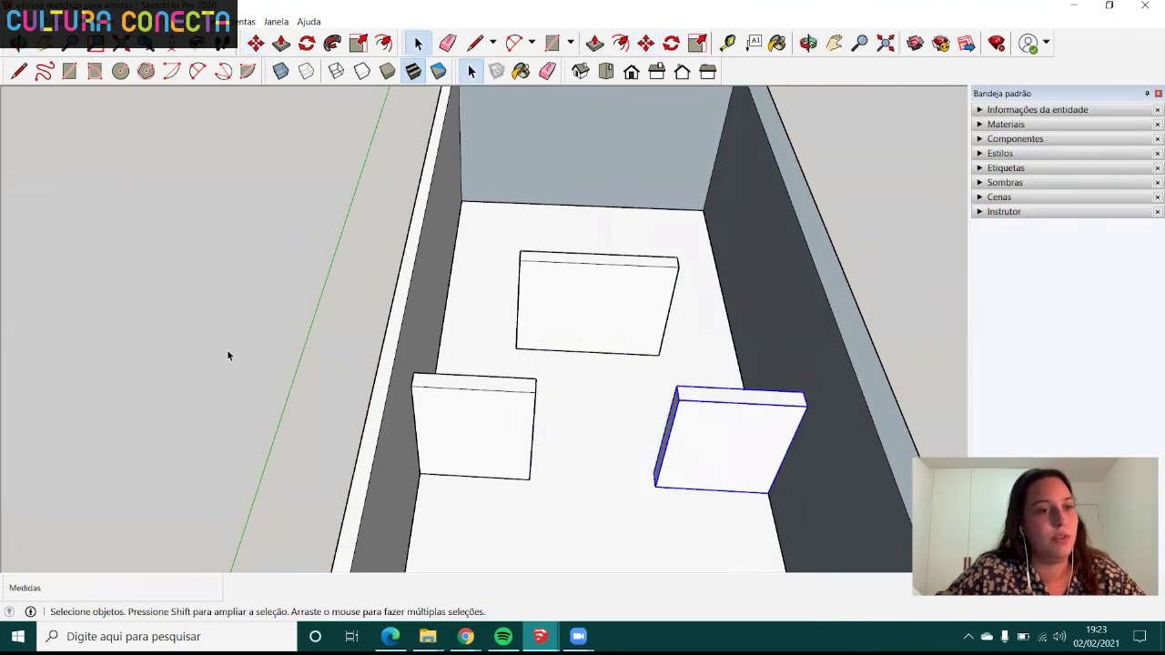
{"action": "left_click", "coordinate": [227, 349]}
{"action": "scroll", "coordinate": [488, 398], "scroll_direction": "down", "scroll_amount": 3}
- Orbit, pan and zoom to review the room's walls and partitions from oblique and top-down angles
{"action": "mouse_move", "coordinate": [489, 397]}
{"action": "middle_mouse_down"}
{"action": "mouse_move", "coordinate": [661, 400]}
{"action": "mouse_move", "coordinate": [462, 355]}
{"action": "middle_mouse_up"}
{"action": "scroll", "coordinate": [661, 400], "scroll_direction": "down", "scroll_amount": 2}
{"action": "scroll", "coordinate": [687, 406], "scroll_direction": "up", "scroll_amount": 3}
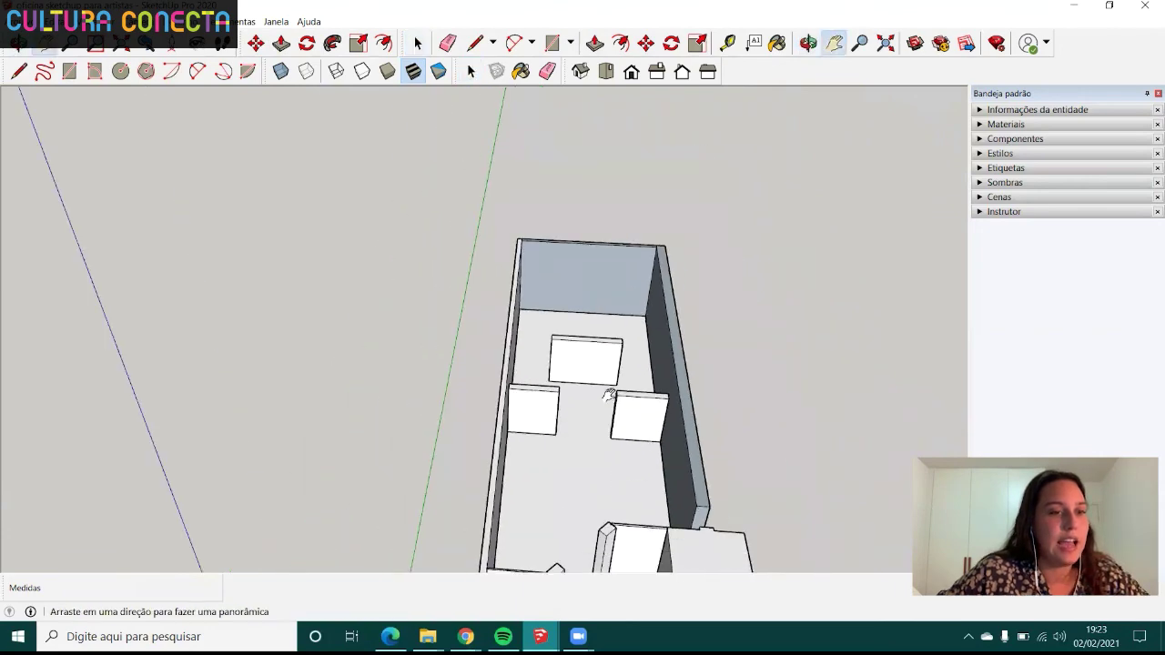
{"action": "mouse_move", "coordinate": [601, 389]}
{"action": "middle_mouse_down"}
{"action": "mouse_move", "coordinate": [456, 352]}
{"action": "mouse_move", "coordinate": [440, 323]}
{"action": "middle_mouse_up"}
{"action": "scroll", "coordinate": [440, 323], "scroll_direction": "down", "scroll_amount": 3}
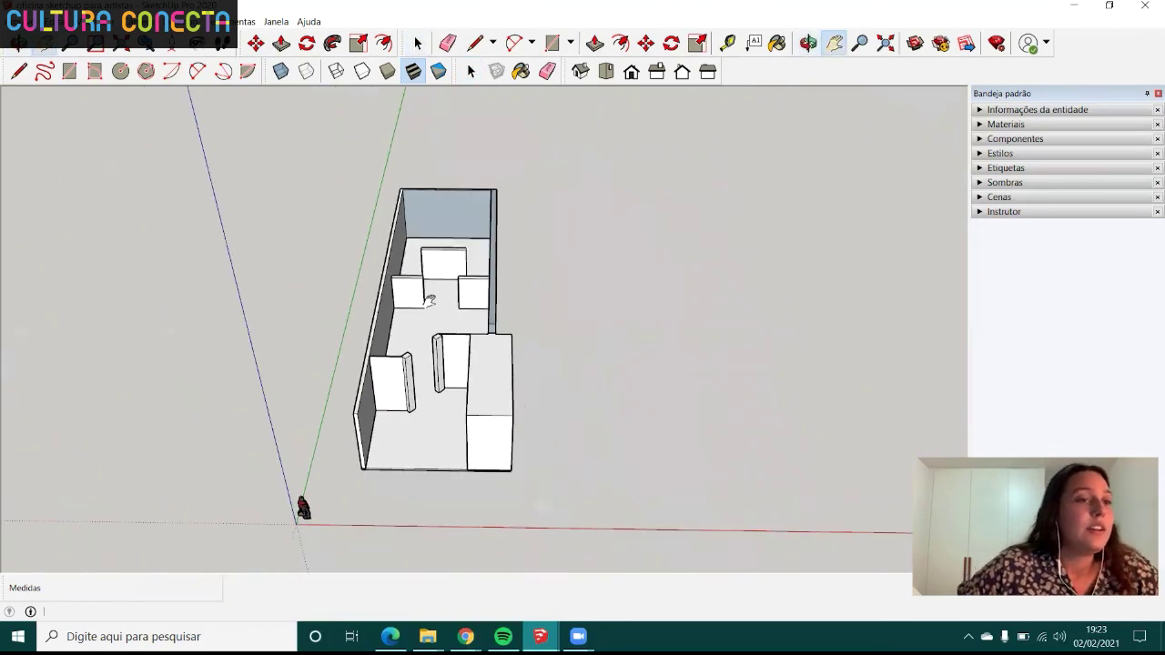
{"action": "mouse_move", "coordinate": [398, 265]}
{"action": "middle_mouse_down"}
{"action": "mouse_move", "coordinate": [502, 338]}
{"action": "mouse_move", "coordinate": [587, 371]}
{"action": "mouse_move", "coordinate": [354, 382]}
{"action": "mouse_move", "coordinate": [403, 379]}
{"action": "mouse_move", "coordinate": [271, 343]}
{"action": "middle_mouse_up"}
{"action": "scroll", "coordinate": [531, 359], "scroll_direction": "up", "scroll_amount": 4}
{"action": "scroll", "coordinate": [373, 325], "scroll_direction": "up", "scroll_amount": 3}
{"action": "mouse_move", "coordinate": [372, 325]}
{"action": "middle_mouse_down"}
{"action": "mouse_move", "coordinate": [494, 299]}
{"action": "mouse_move", "coordinate": [489, 318]}
{"action": "mouse_move", "coordinate": [472, 266]}
{"action": "middle_mouse_up"}
{"action": "scroll", "coordinate": [482, 300], "scroll_direction": "up", "scroll_amount": 2}
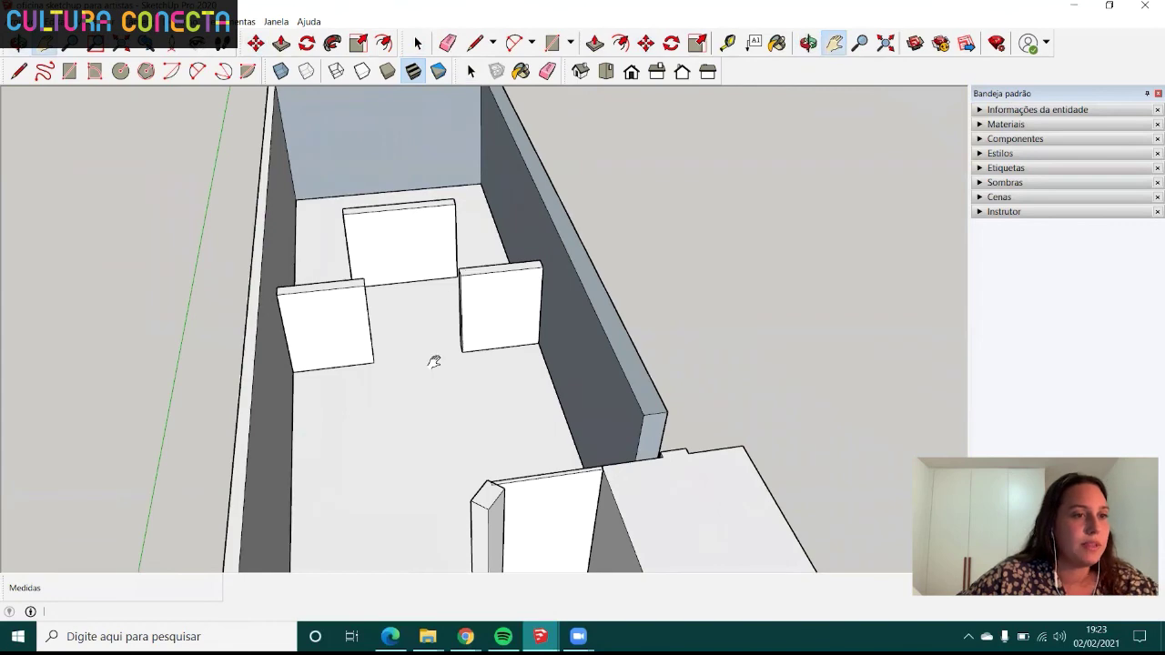
{"action": "mouse_move", "coordinate": [472, 371]}
{"action": "middle_mouse_down"}
{"action": "mouse_move", "coordinate": [400, 341]}
{"action": "mouse_move", "coordinate": [443, 310]}
{"action": "mouse_move", "coordinate": [426, 288]}
{"action": "mouse_move", "coordinate": [473, 260]}
{"action": "mouse_move", "coordinate": [531, 356]}
{"action": "mouse_move", "coordinate": [345, 244]}
{"action": "mouse_move", "coordinate": [549, 354]}
{"action": "mouse_move", "coordinate": [555, 299]}
{"action": "mouse_move", "coordinate": [434, 307]}
{"action": "middle_mouse_up"}
- Reframe the view top-down over the outer wall and pick the Rectangle tool
{"action": "scroll", "coordinate": [413, 343], "scroll_direction": "down", "scroll_amount": 2}
{"action": "scroll", "coordinate": [494, 346], "scroll_direction": "down", "scroll_amount": 2}
{"action": "mouse_move", "coordinate": [616, 324]}
{"action": "middle_mouse_down", "text": "shift"}
{"action": "mouse_move", "coordinate": [434, 318]}
{"action": "mouse_move", "coordinate": [490, 341]}
{"action": "middle_mouse_up", "text": "shift"}
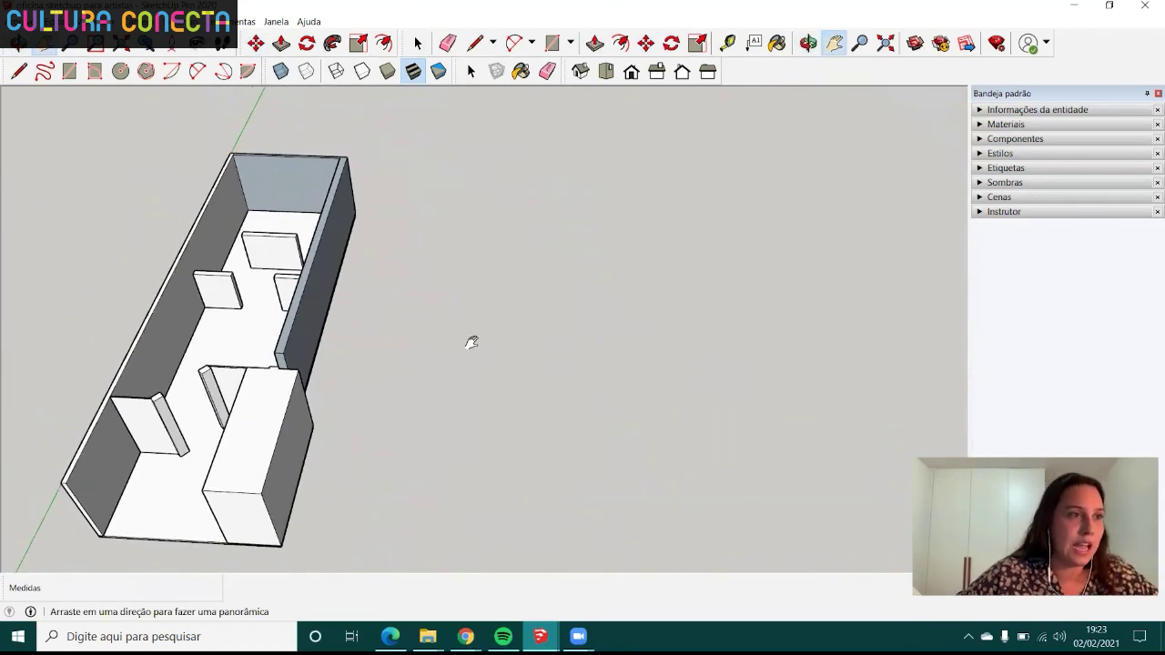
{"action": "middle_click_drag", "start_coordinate": [497, 382], "coordinate": [593, 364]}
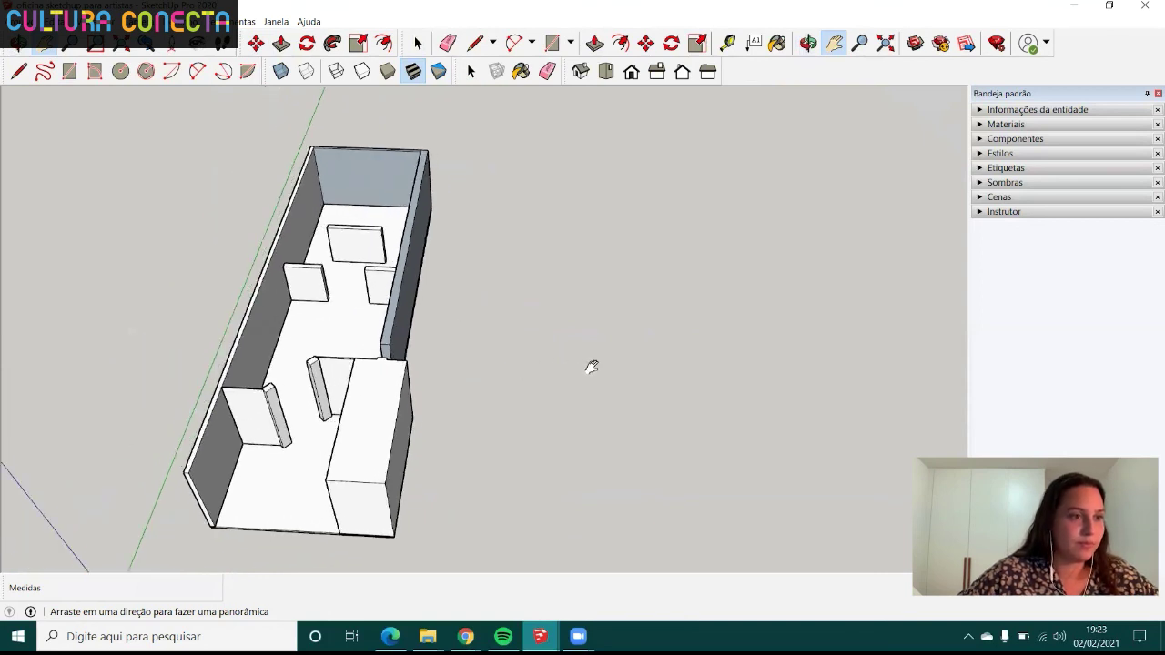
{"action": "scroll", "coordinate": [304, 319], "scroll_direction": "up", "scroll_amount": 1}
{"action": "scroll", "coordinate": [454, 317], "scroll_direction": "up", "scroll_amount": 3}
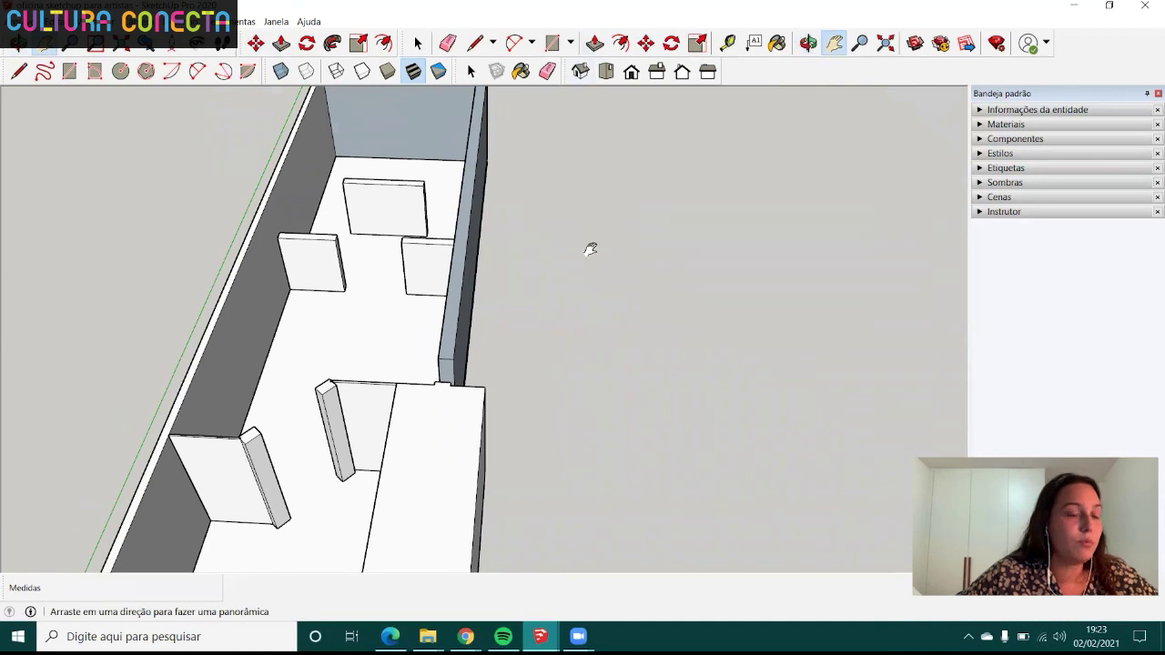
{"action": "left_click_drag", "start_coordinate": [622, 395], "coordinate": [436, 351]}
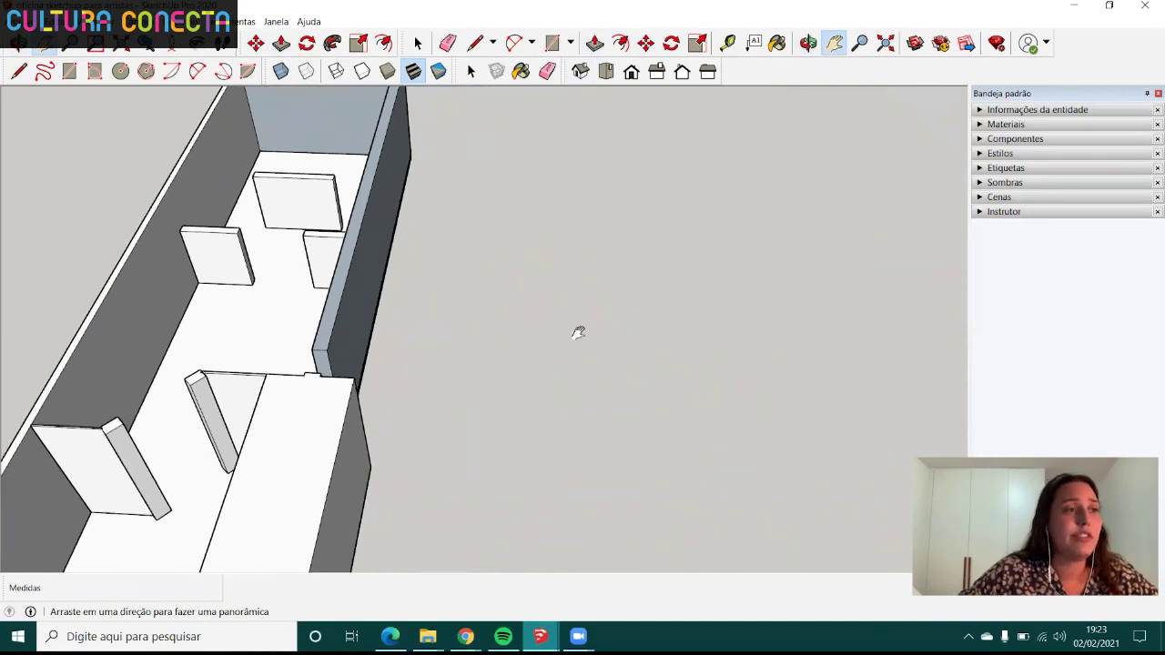
{"action": "middle_click_drag", "start_coordinate": [652, 315], "coordinate": [668, 356]}
{"action": "scroll", "coordinate": [649, 327], "scroll_direction": "up", "scroll_amount": 3}
{"action": "scroll", "coordinate": [622, 356], "scroll_direction": "up", "scroll_amount": 2}
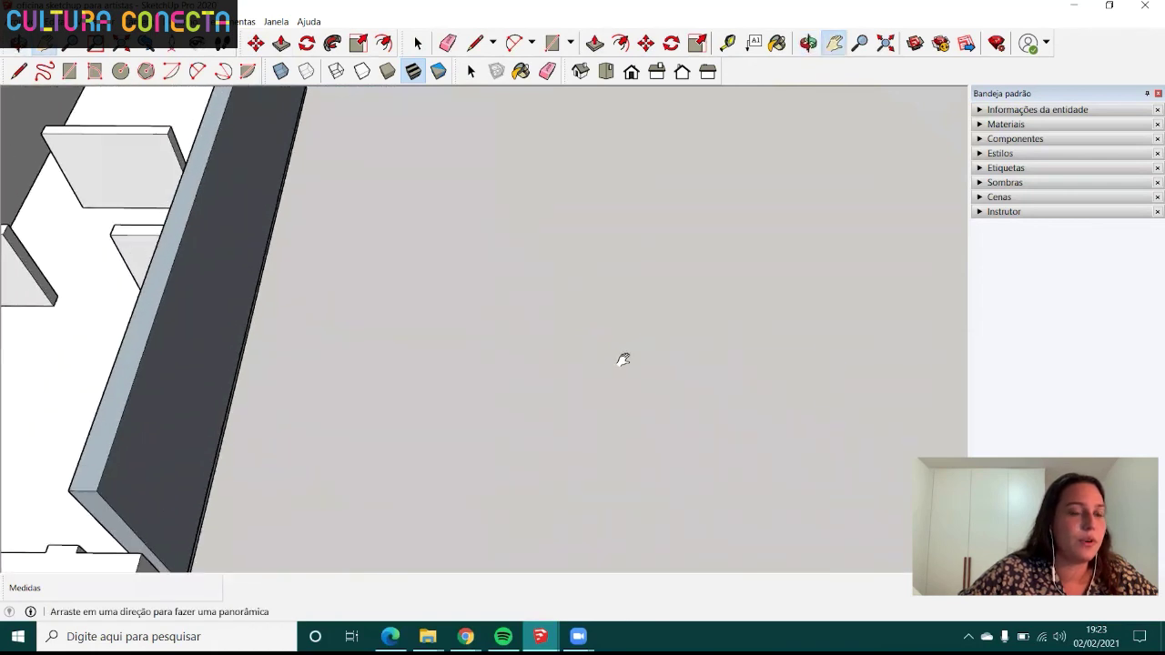
{"action": "left_click", "coordinate": [69, 71]}
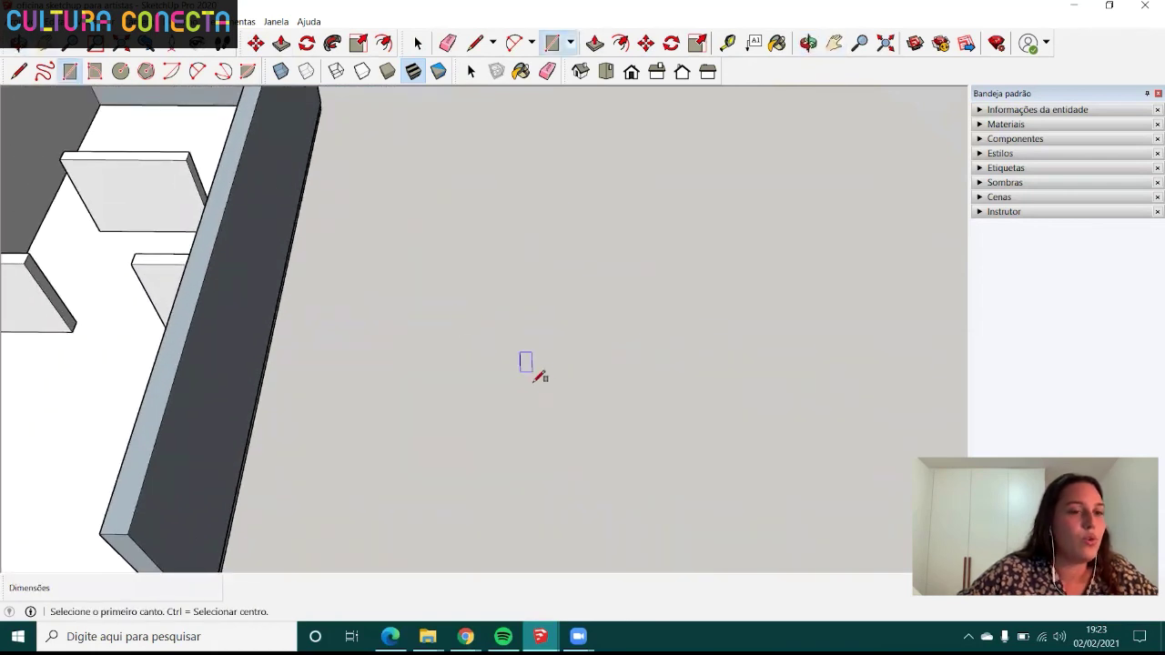
- Draw a 40 × 40 cm square on the ground beside the room
{"action": "scroll", "coordinate": [519, 355], "scroll_direction": "down", "scroll_amount": 3}
{"action": "scroll", "coordinate": [494, 298], "scroll_direction": "up", "scroll_amount": 2}
{"action": "scroll", "coordinate": [500, 310], "scroll_direction": "up", "scroll_amount": 2}
{"action": "scroll", "coordinate": [511, 329], "scroll_direction": "up", "scroll_amount": 2}
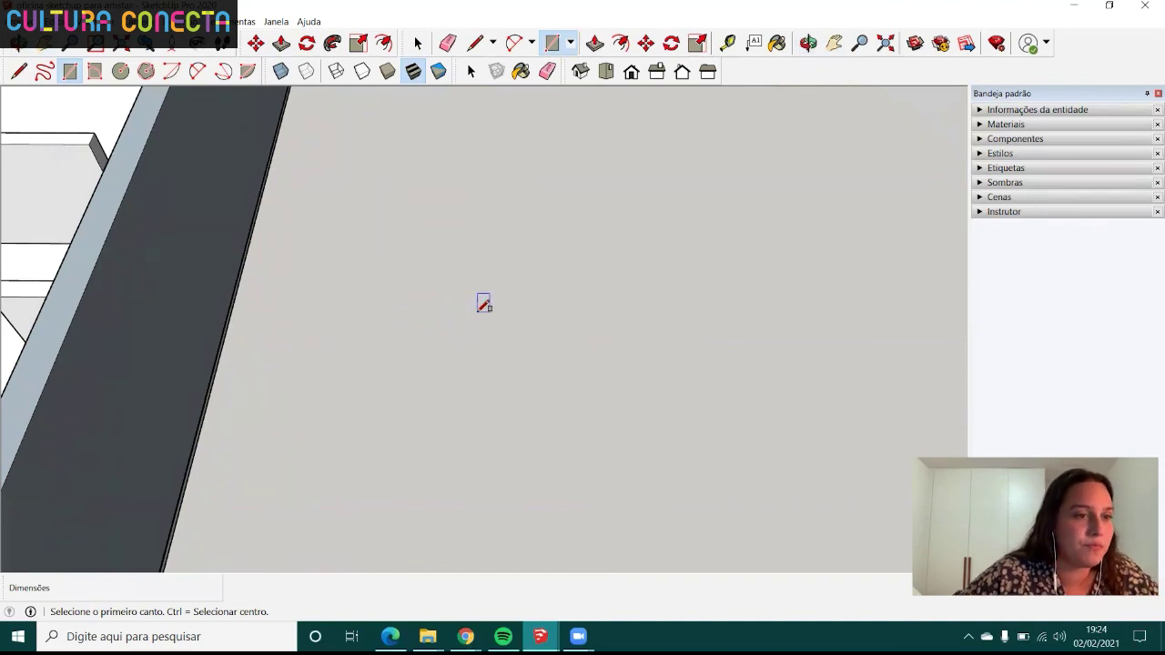
{"action": "left_click", "coordinate": [467, 302]}
{"action": "type", "text": "40;40"}
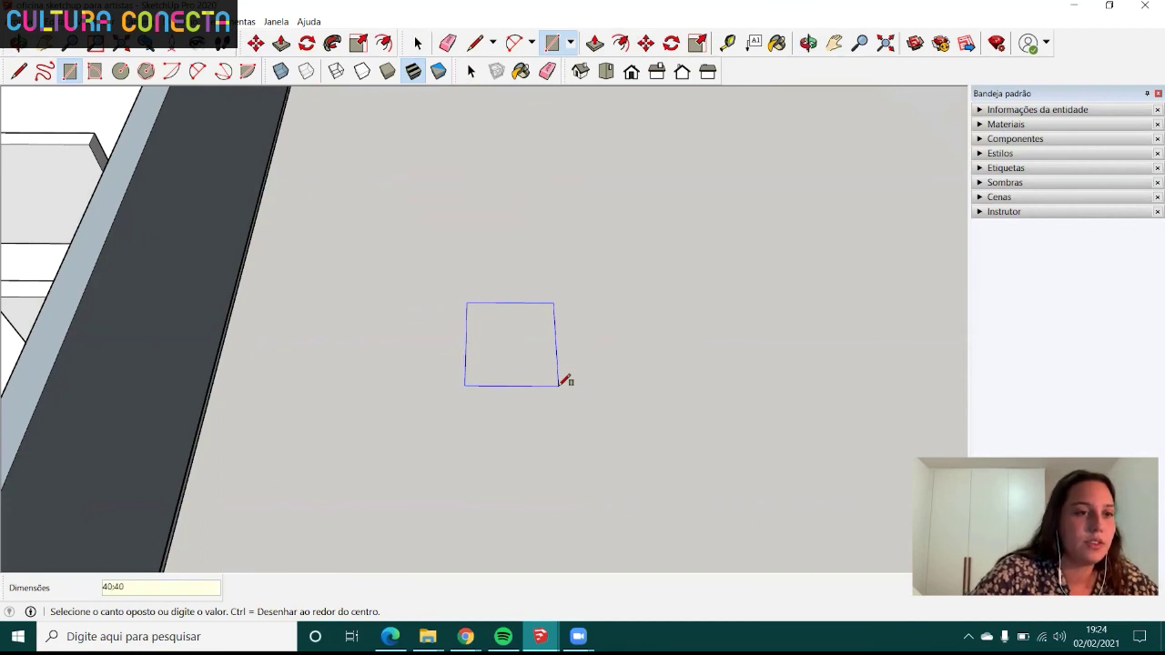
{"action": "key", "text": "Return"}
{"action": "scroll", "coordinate": [436, 352], "scroll_direction": "up", "scroll_amount": 2}
{"action": "scroll", "coordinate": [483, 301], "scroll_direction": "up", "scroll_amount": 3}
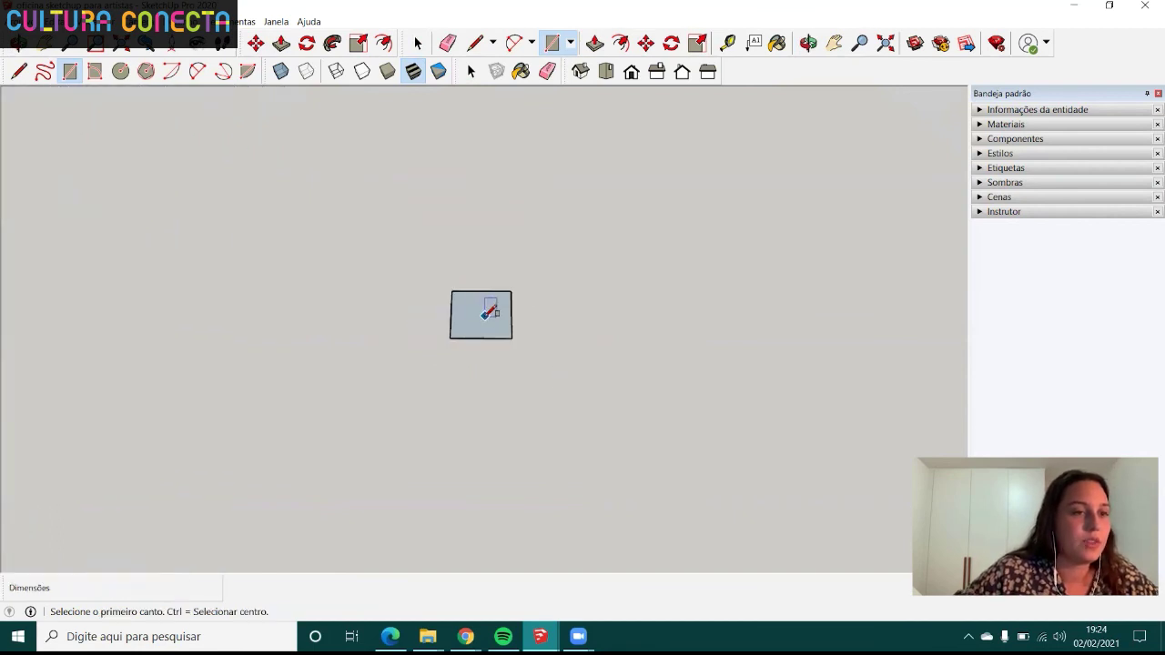
{"action": "scroll", "coordinate": [489, 312], "scroll_direction": "up", "scroll_amount": 3}
- Push/Pull the square up 40 cm into a cube and orbit to see its front and side
{"action": "key", "text": "space"}
{"action": "key", "text": "p"}
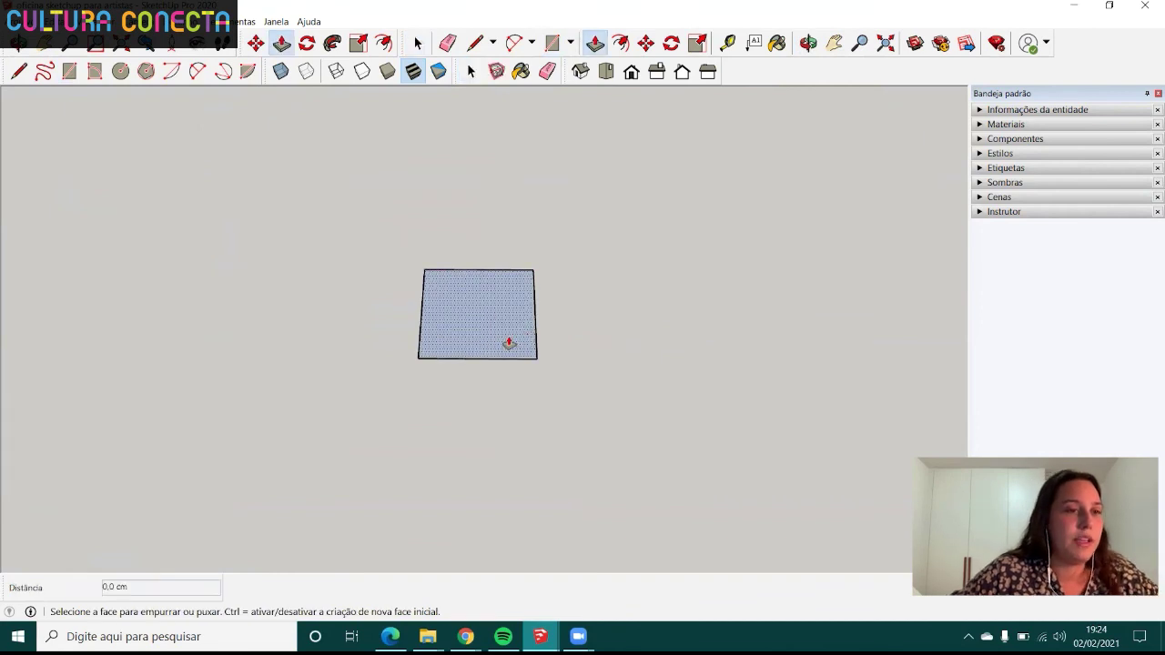
{"action": "left_click", "coordinate": [509, 339]}
{"action": "type", "text": "40"}
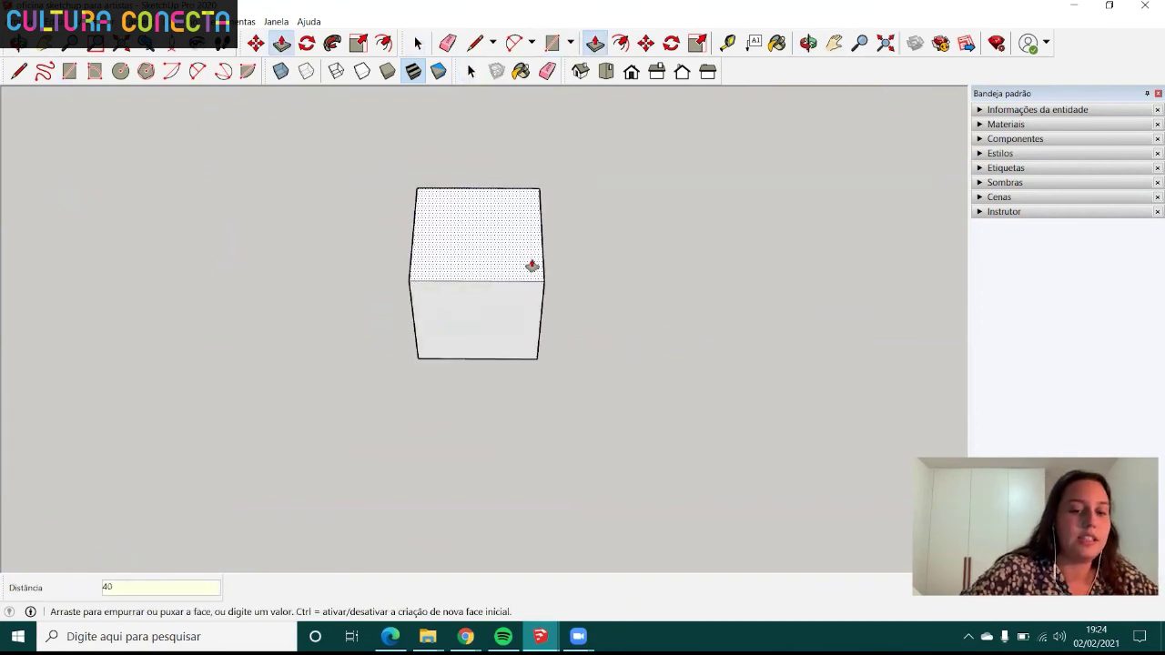
{"action": "key", "text": "Return"}
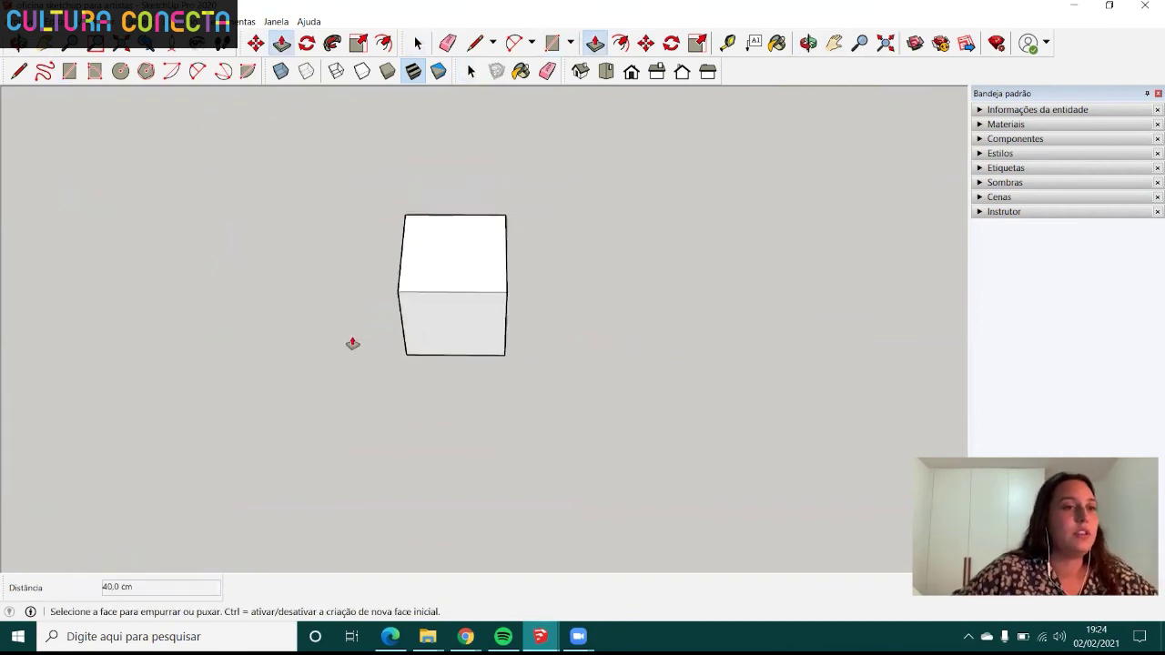
{"action": "mouse_move", "coordinate": [351, 343]}
{"action": "middle_mouse_down"}
{"action": "mouse_move", "coordinate": [434, 242]}
{"action": "mouse_move", "coordinate": [523, 199]}
{"action": "mouse_move", "coordinate": [429, 93]}
{"action": "mouse_move", "coordinate": [465, 213]}
{"action": "mouse_move", "coordinate": [483, 190]}
{"action": "mouse_move", "coordinate": [426, 207]}
{"action": "mouse_move", "coordinate": [501, 234]}
{"action": "mouse_move", "coordinate": [477, 327]}
{"action": "mouse_move", "coordinate": [309, 307]}
{"action": "mouse_move", "coordinate": [529, 301]}
{"action": "mouse_move", "coordinate": [486, 273]}
{"action": "mouse_move", "coordinate": [411, 302]}
{"action": "middle_mouse_up"}
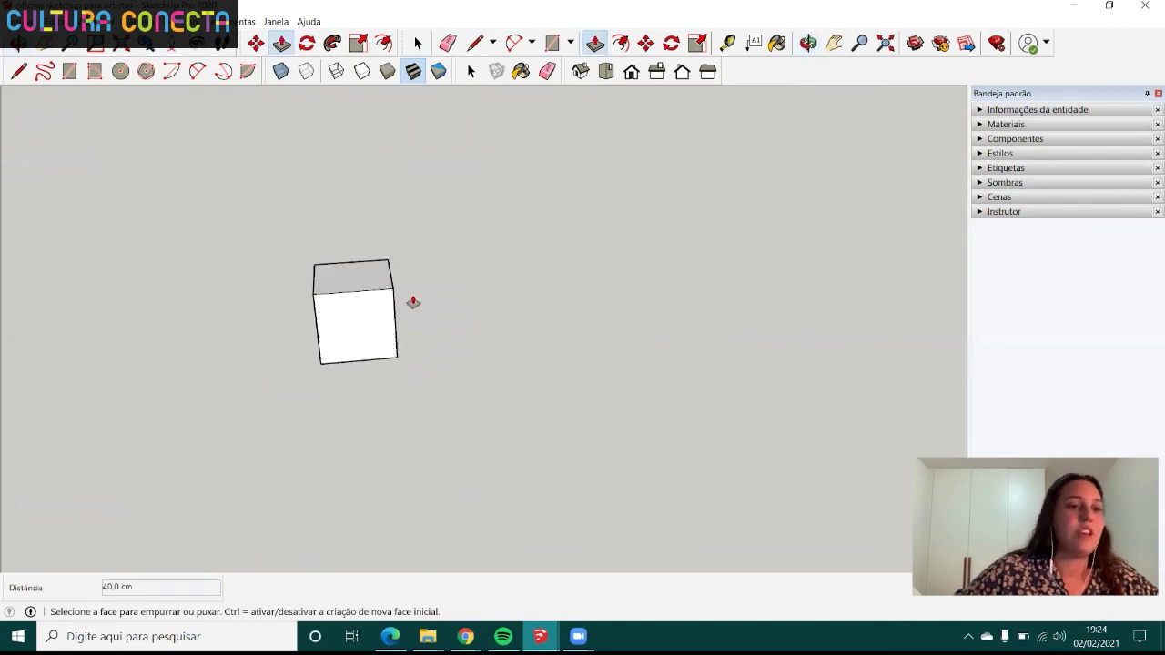
{"action": "mouse_move", "coordinate": [327, 312]}
{"action": "middle_mouse_down"}
{"action": "mouse_move", "coordinate": [399, 346]}
{"action": "mouse_move", "coordinate": [364, 338]}
{"action": "mouse_move", "coordinate": [336, 304]}
{"action": "mouse_move", "coordinate": [409, 203]}
{"action": "mouse_move", "coordinate": [506, 226]}
{"action": "mouse_move", "coordinate": [382, 278]}
{"action": "middle_mouse_up"}
{"action": "scroll", "coordinate": [319, 268], "scroll_direction": "down", "scroll_amount": 2}
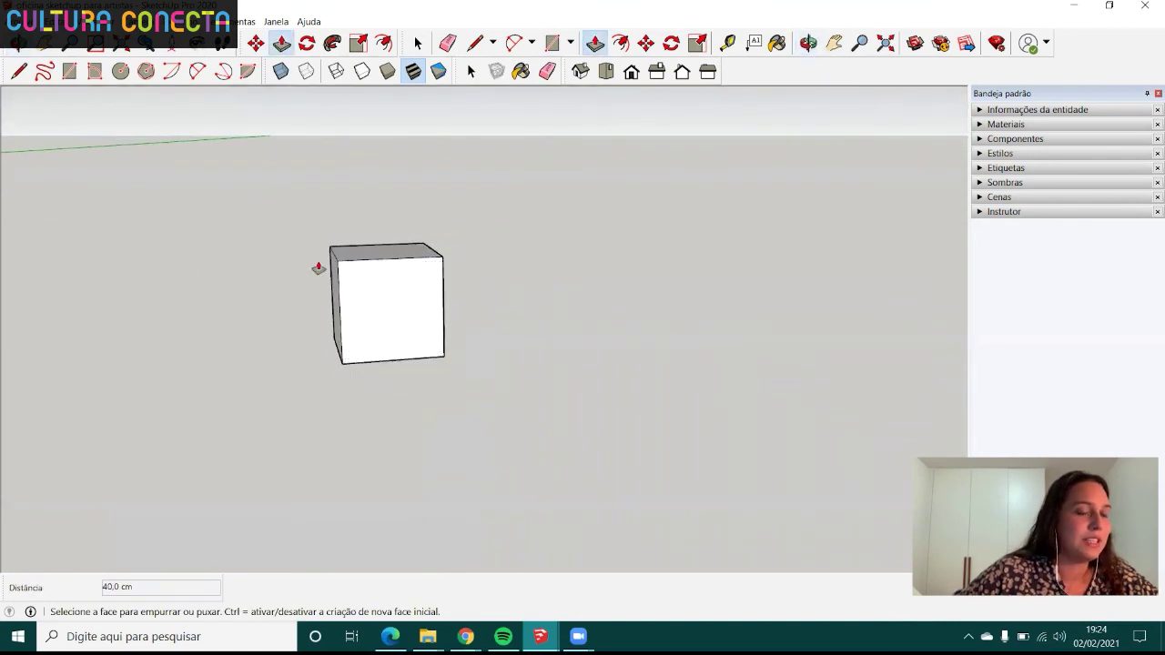
{"action": "scroll", "coordinate": [410, 252], "scroll_direction": "up", "scroll_amount": 3}
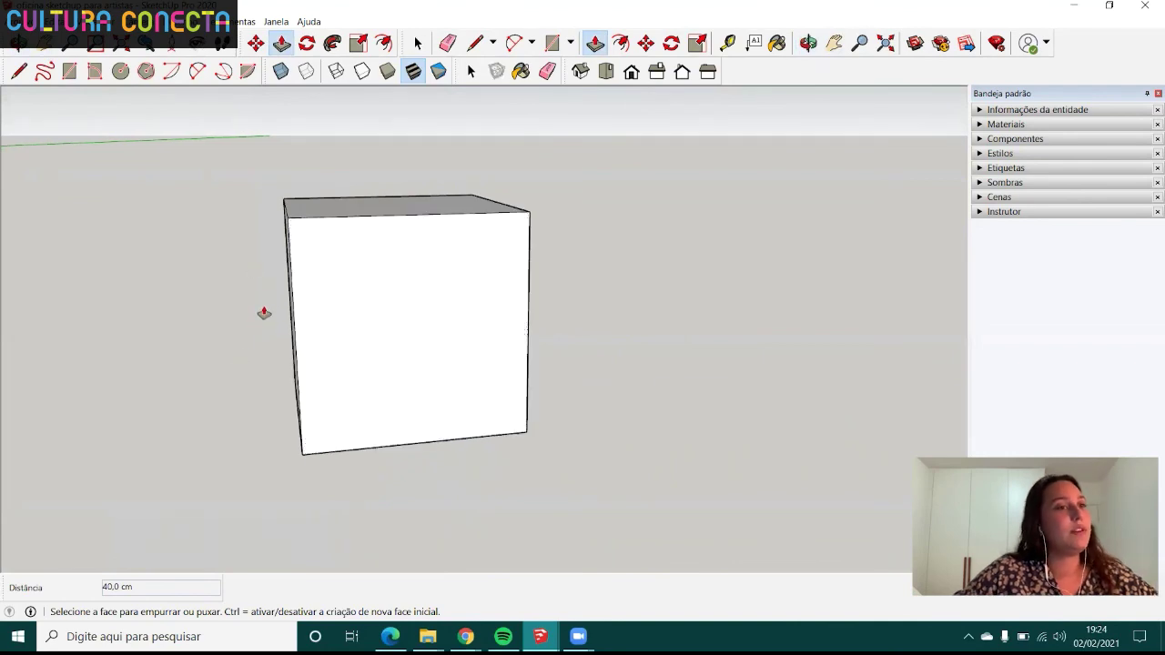
{"action": "mouse_move", "coordinate": [264, 313]}
{"action": "middle_mouse_down"}
{"action": "mouse_move", "coordinate": [494, 291]}
{"action": "mouse_move", "coordinate": [437, 293]}
{"action": "middle_mouse_up"}
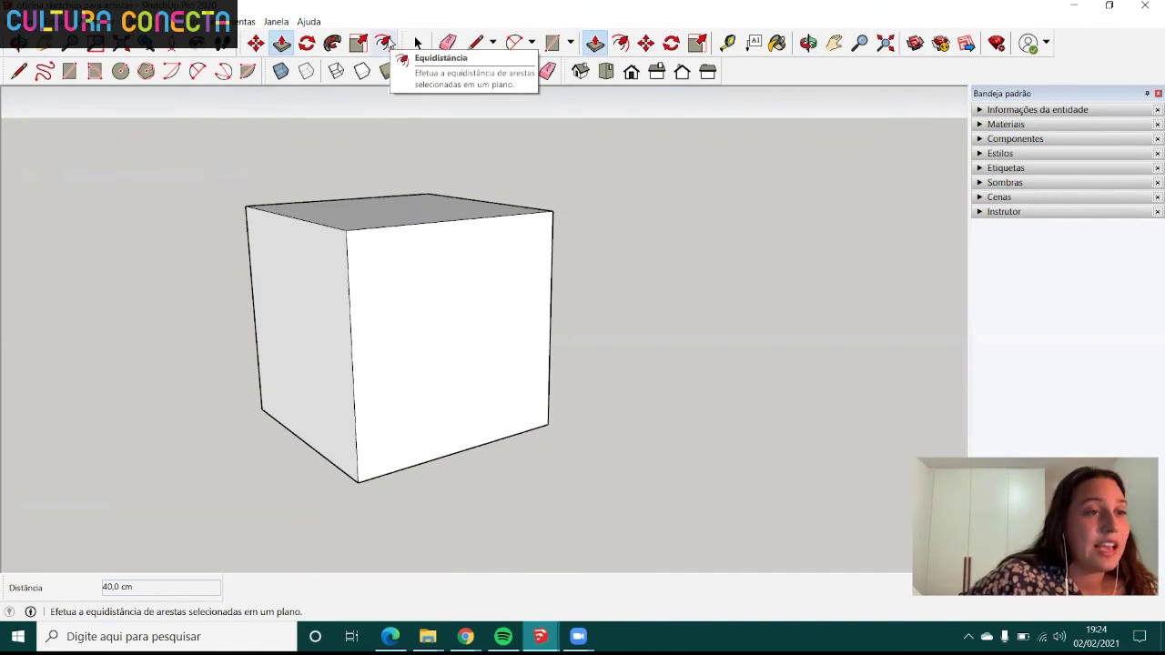
- Offset the cube's front face edges inward by 5 cm
{"action": "left_click", "coordinate": [385, 44]}
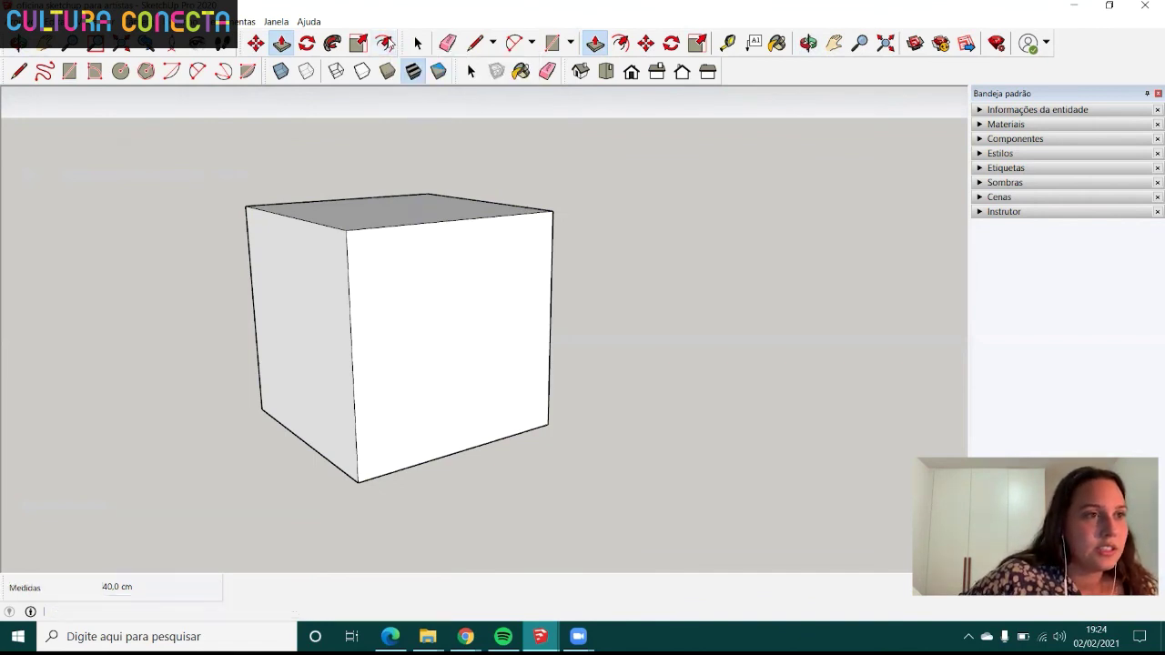
{"action": "left_click", "coordinate": [384, 245]}
{"action": "type", "text": "5"}
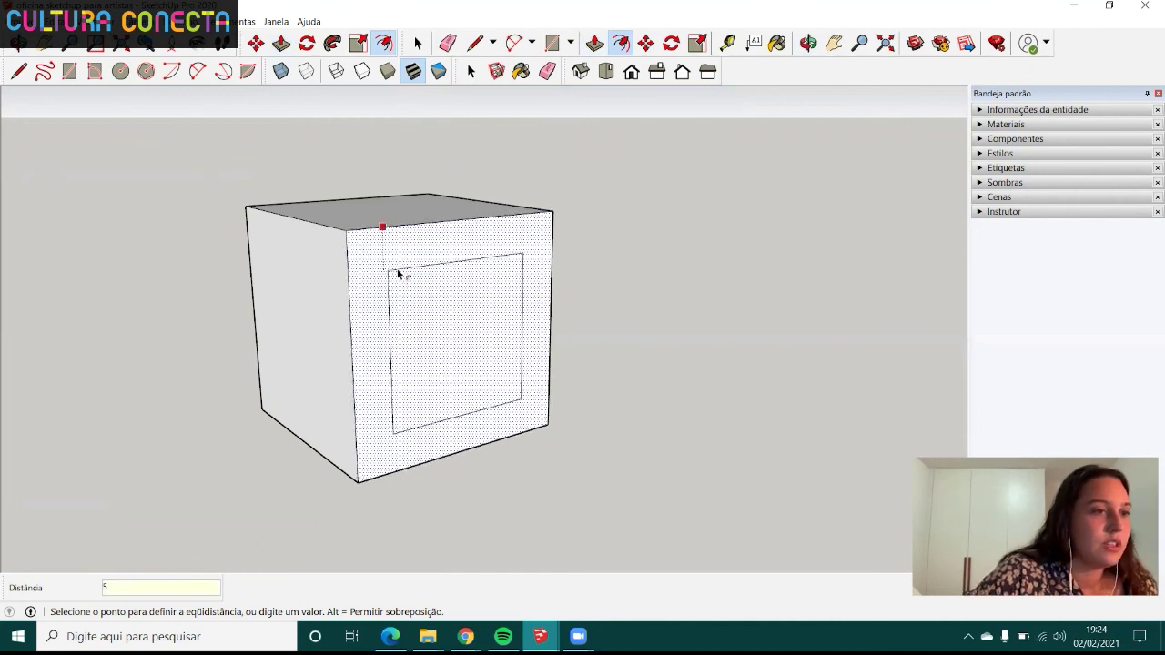
{"action": "key", "text": "Return"}
{"action": "key", "text": "space"}
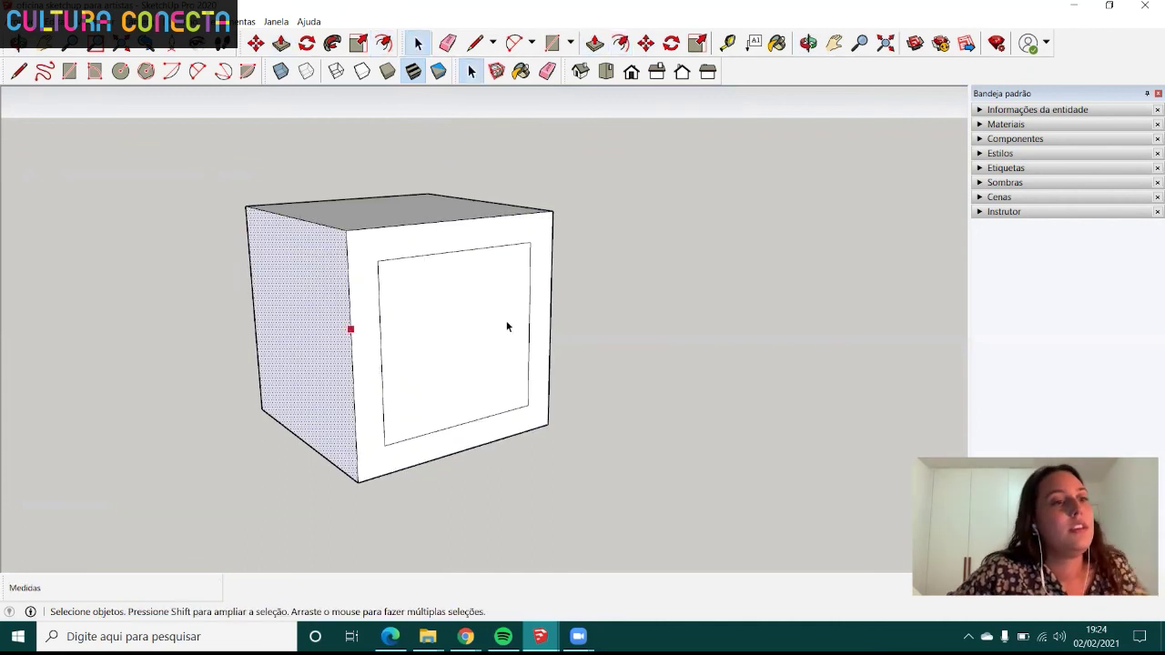
- Push the inner square 40 cm back through the cube to open the niche
{"action": "scroll", "coordinate": [506, 326], "scroll_direction": "down", "scroll_amount": 2}
{"action": "middle_click_drag", "start_coordinate": [484, 335], "coordinate": [499, 303]}
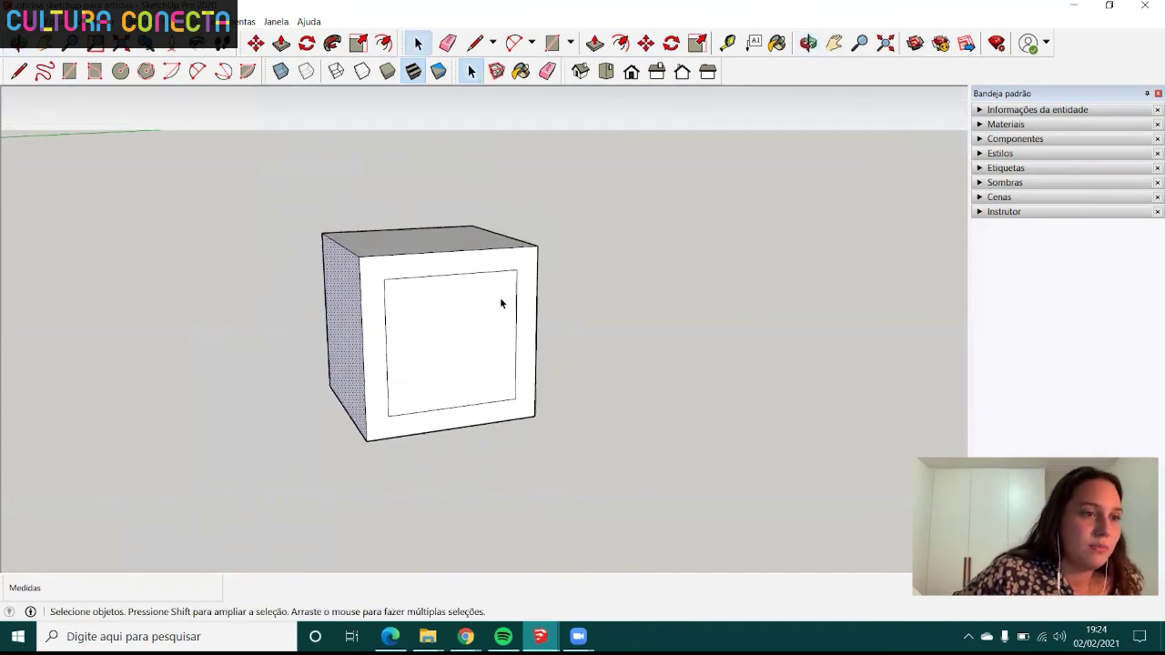
{"action": "scroll", "coordinate": [500, 296], "scroll_direction": "up", "scroll_amount": 2}
{"action": "left_click", "coordinate": [497, 305]}
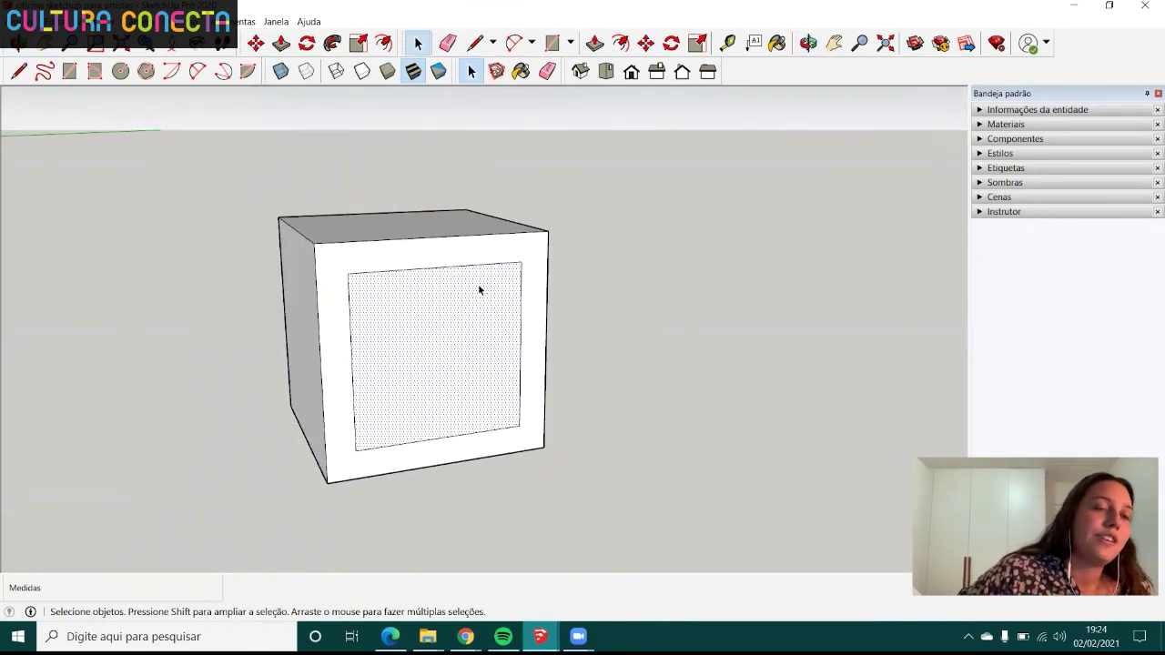
{"action": "left_click", "coordinate": [594, 43]}
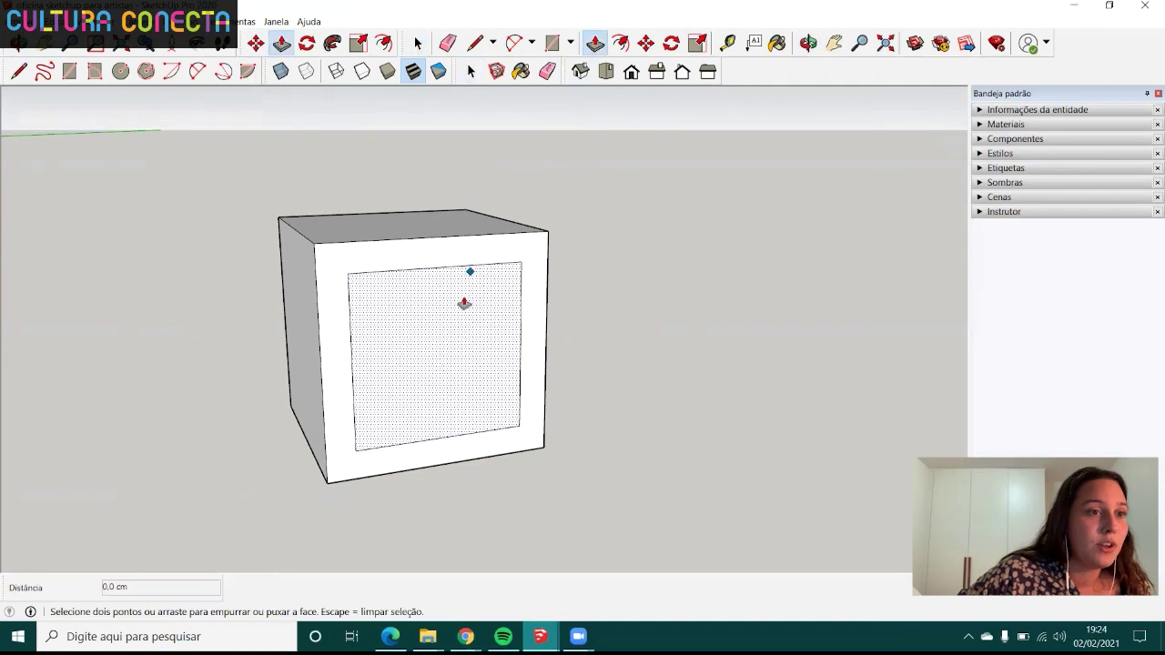
{"action": "left_click", "coordinate": [466, 312]}
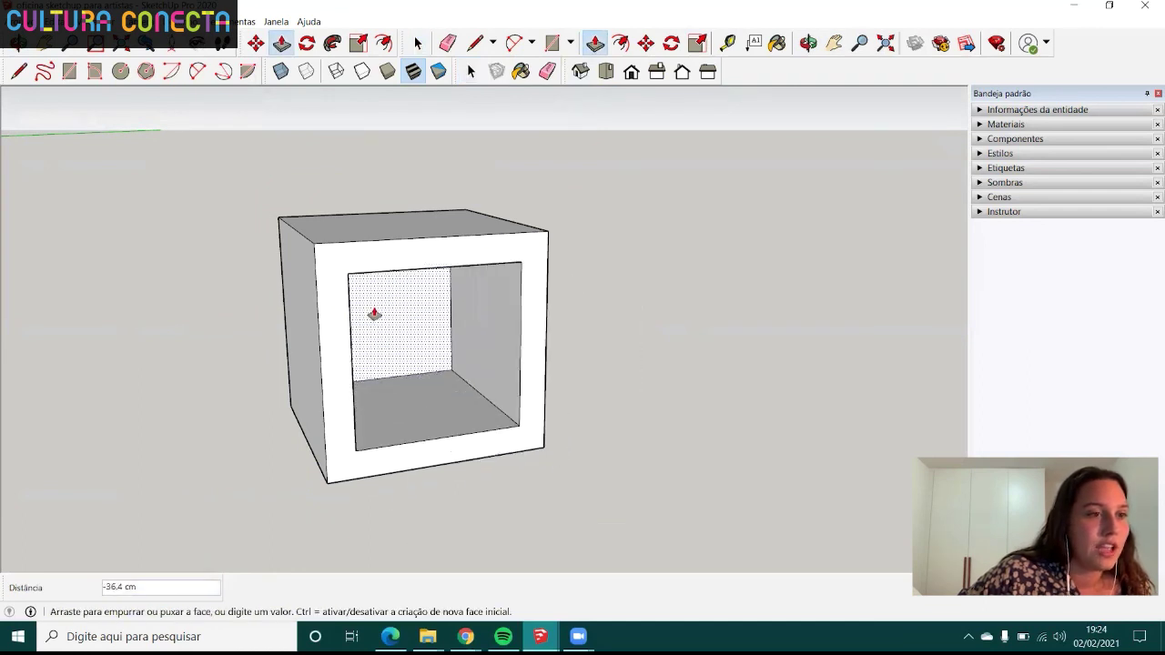
{"action": "left_click", "coordinate": [377, 301]}
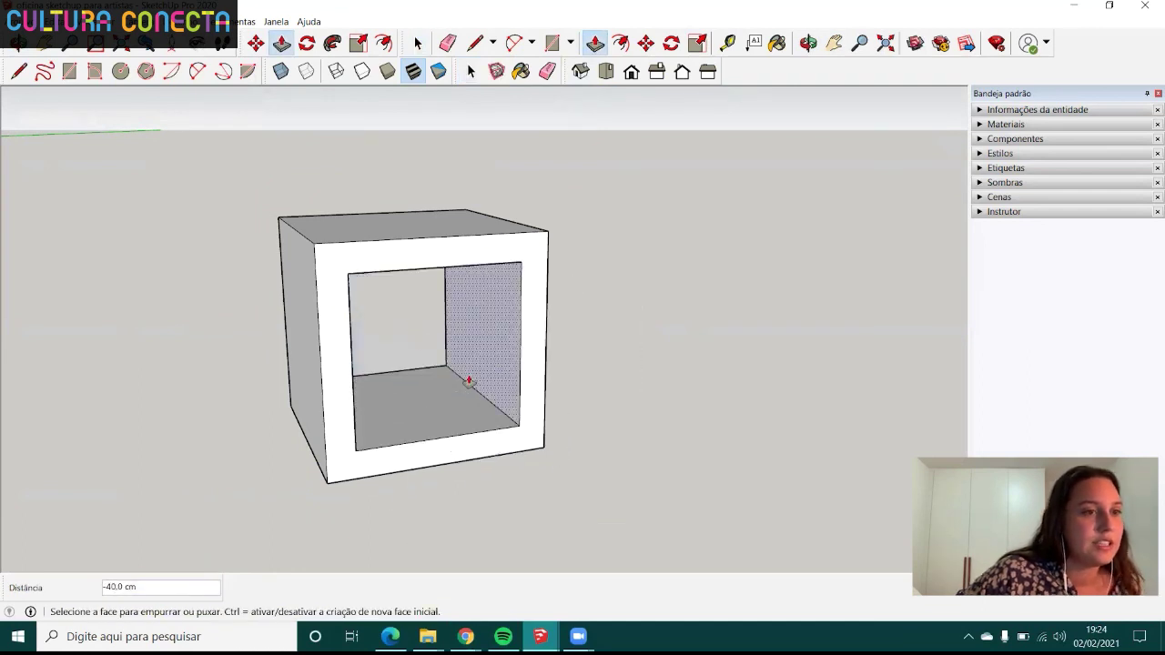
{"action": "mouse_move", "coordinate": [468, 383]}
{"action": "middle_mouse_down"}
{"action": "mouse_move", "coordinate": [350, 285]}
{"action": "mouse_move", "coordinate": [247, 306]}
{"action": "mouse_move", "coordinate": [464, 322]}
{"action": "mouse_move", "coordinate": [377, 354]}
{"action": "mouse_move", "coordinate": [465, 387]}
{"action": "middle_mouse_up"}
{"action": "key", "text": "space"}
{"action": "scroll", "coordinate": [465, 385], "scroll_direction": "down", "scroll_amount": 3}
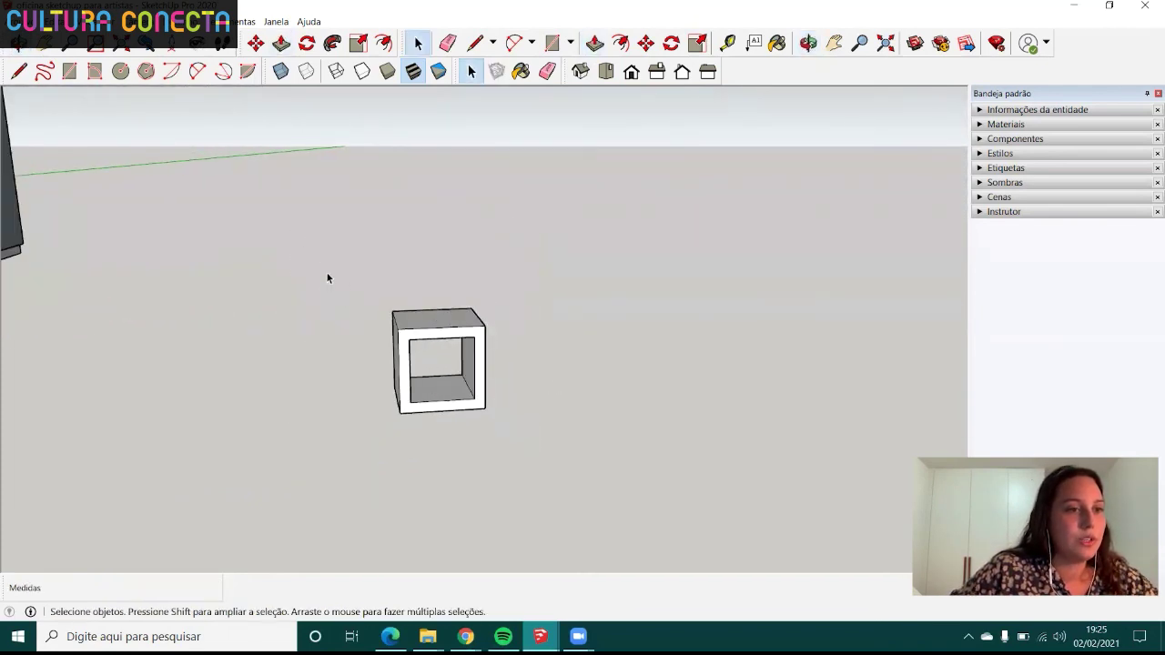
- Make the open niche box a group with Criar grupo
{"action": "left_click_drag", "start_coordinate": [328, 278], "coordinate": [552, 456]}
{"action": "right_click", "coordinate": [481, 361]}
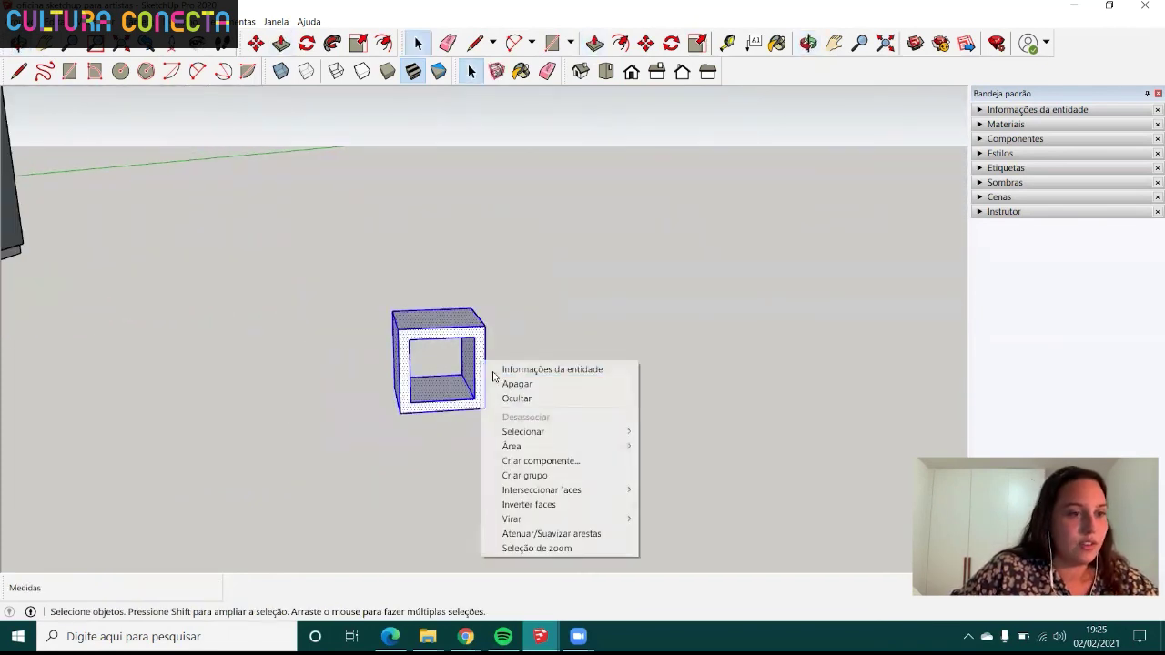
{"action": "left_click", "coordinate": [535, 475]}
{"action": "mouse_move", "coordinate": [461, 389]}
{"action": "middle_mouse_down"}
{"action": "mouse_move", "coordinate": [382, 385]}
{"action": "mouse_move", "coordinate": [434, 393]}
{"action": "middle_mouse_up"}
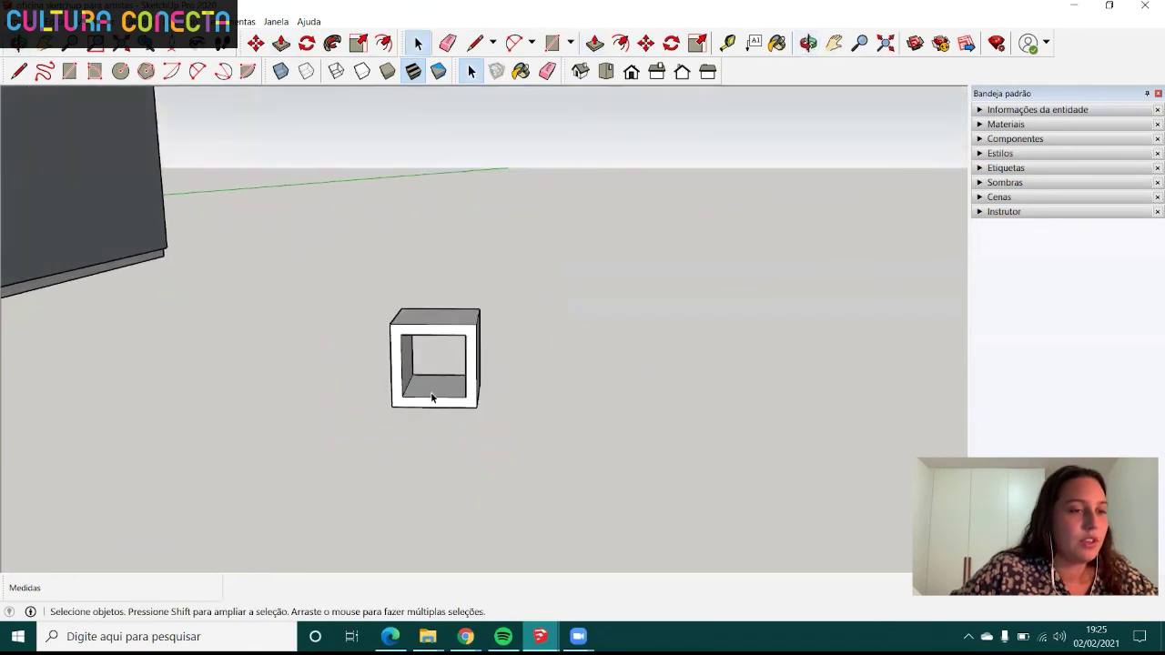
{"action": "left_click", "coordinate": [436, 389]}
- Copy the grouped box twice to the right with Move and Ctrl
{"action": "key", "text": "m"}
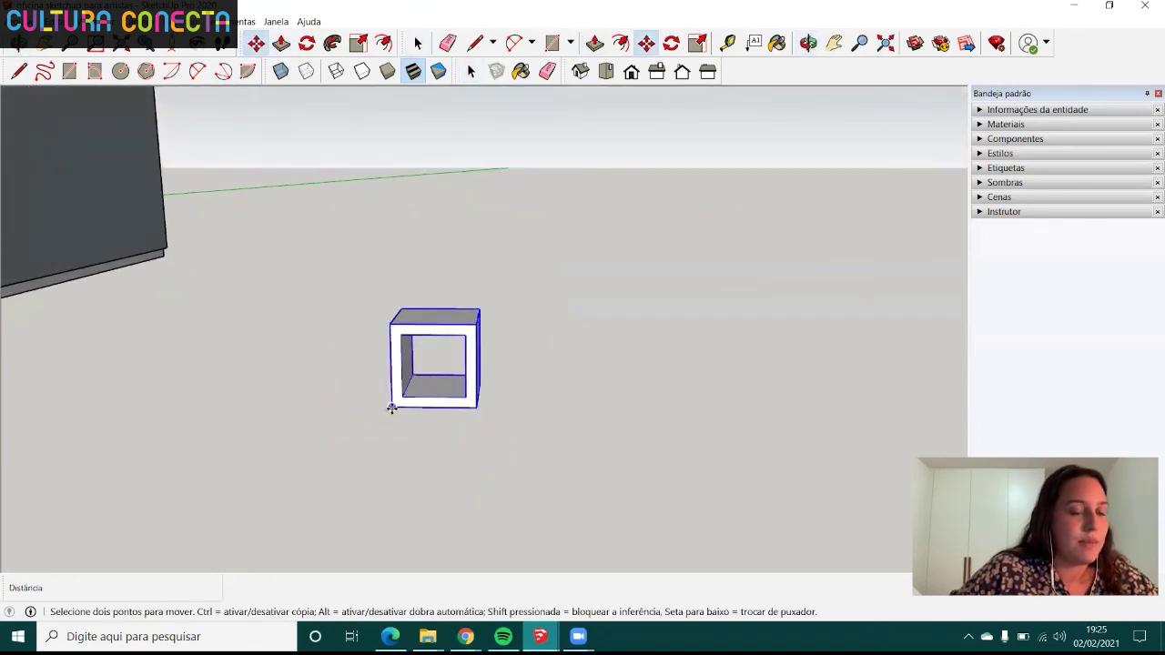
{"action": "left_click", "coordinate": [391, 408]}
{"action": "key", "text": "ctrl"}
{"action": "left_click", "coordinate": [502, 409]}
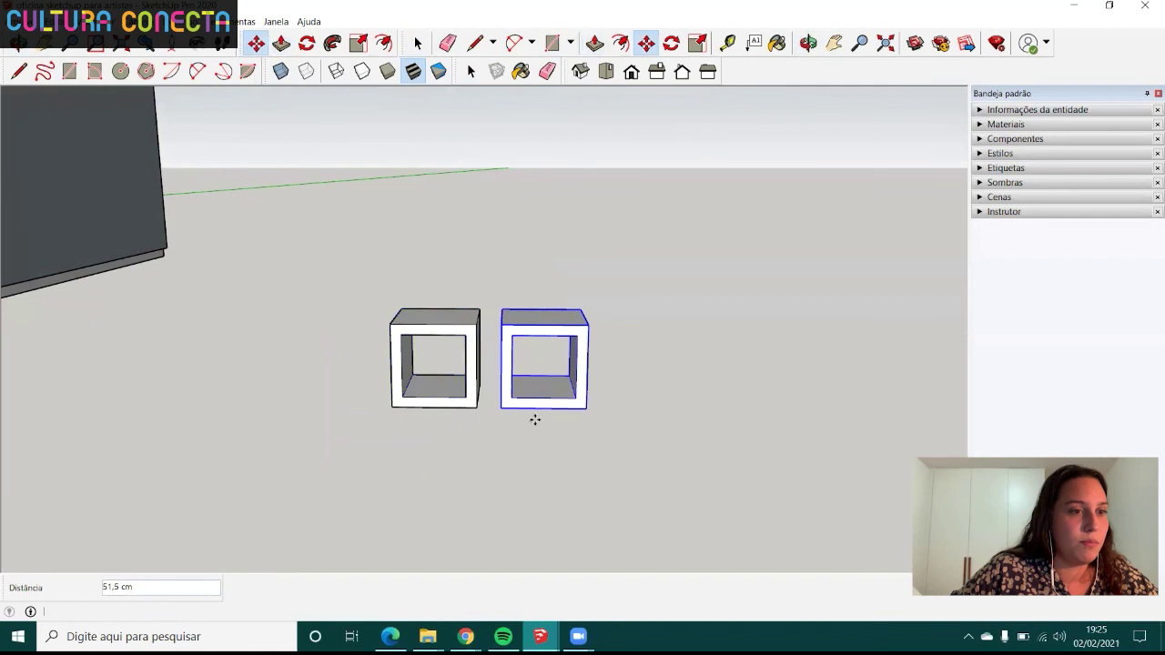
{"action": "left_click", "coordinate": [477, 410]}
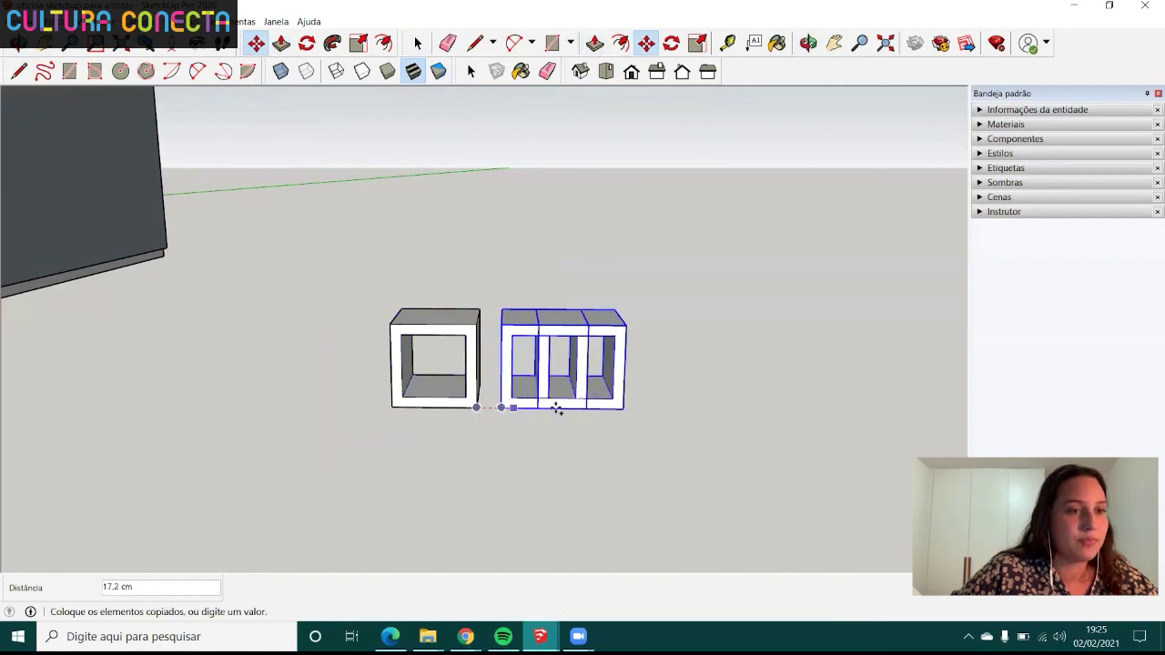
{"action": "left_click", "coordinate": [587, 409]}
{"action": "key", "text": "space"}
{"action": "left_click", "coordinate": [529, 414]}
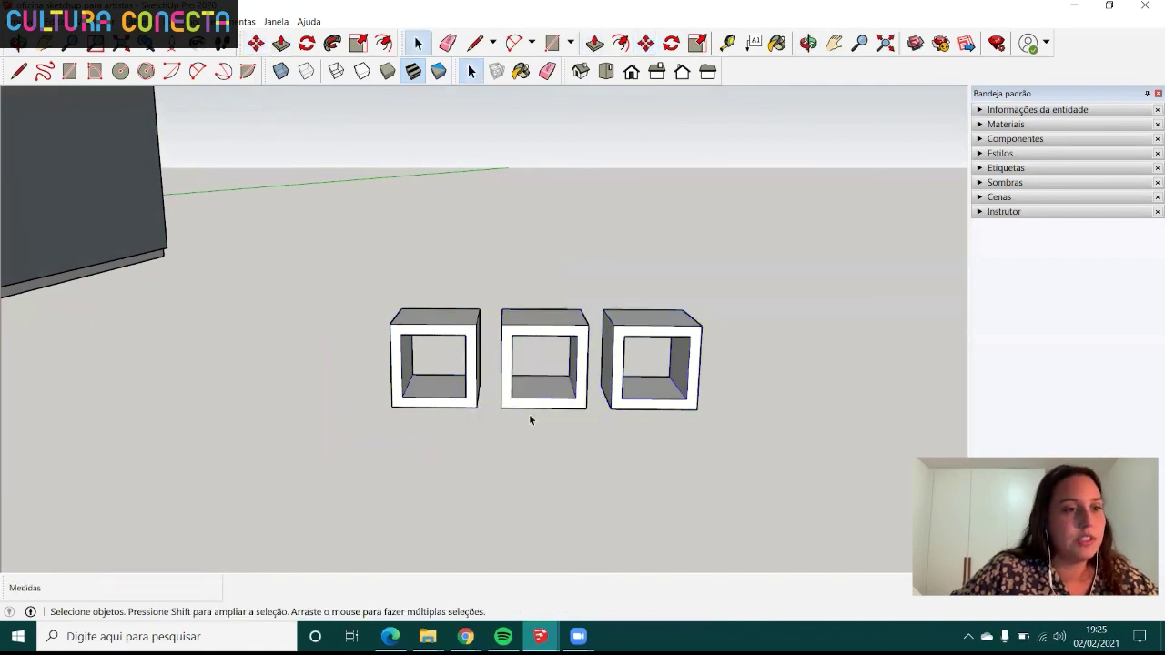
- Orbit over the row of boxes and select all three
{"action": "mouse_move", "coordinate": [528, 414]}
{"action": "middle_mouse_down"}
{"action": "mouse_move", "coordinate": [596, 468]}
{"action": "mouse_move", "coordinate": [594, 446]}
{"action": "mouse_move", "coordinate": [619, 500]}
{"action": "middle_mouse_up"}
{"action": "scroll", "coordinate": [594, 446], "scroll_direction": "down", "scroll_amount": 3}
{"action": "scroll", "coordinate": [619, 500], "scroll_direction": "up", "scroll_amount": 3}
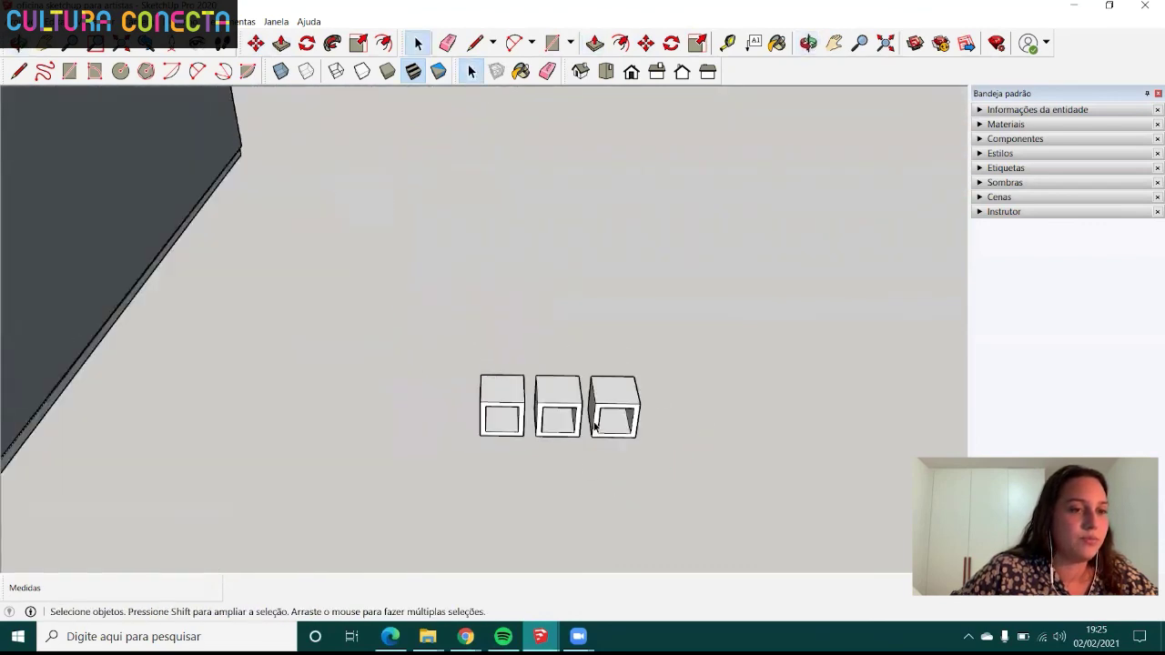
{"action": "scroll", "coordinate": [619, 500], "scroll_direction": "up", "scroll_amount": 2}
{"action": "middle_click_drag", "start_coordinate": [546, 428], "coordinate": [474, 353]}
{"action": "left_click_drag", "start_coordinate": [420, 317], "coordinate": [695, 442]}
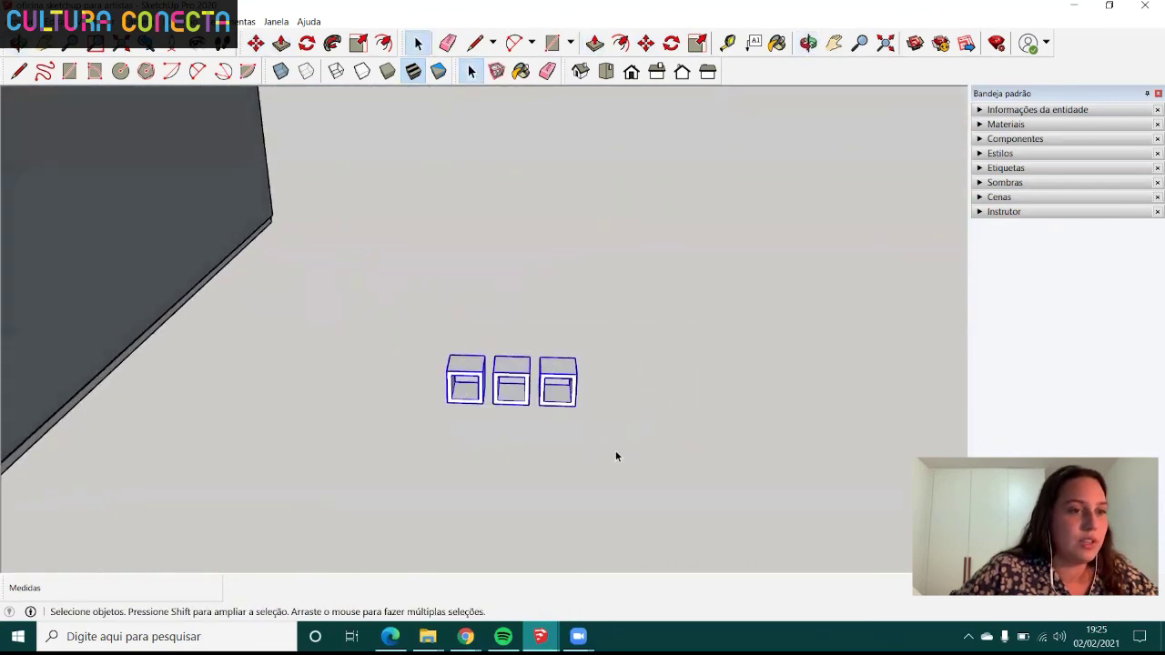
- Move the three niche cubes into the room against the long wall
{"action": "key", "text": "m"}
{"action": "left_click", "coordinate": [447, 403]}
{"action": "scroll", "coordinate": [494, 406], "scroll_direction": "down", "scroll_amount": 3}
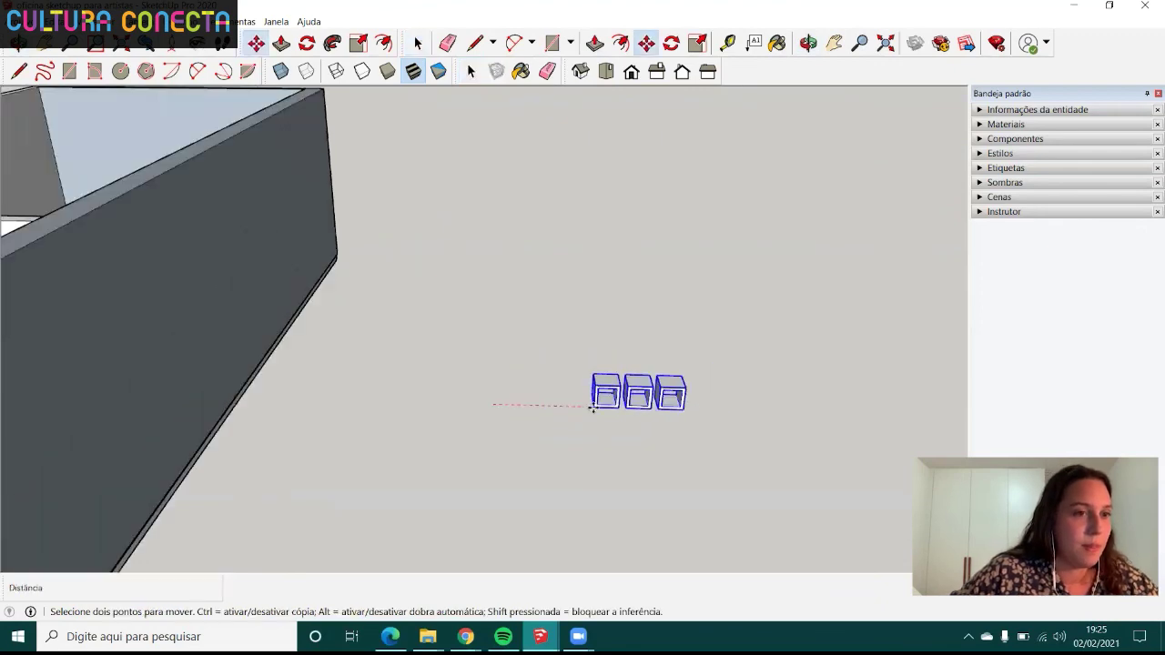
{"action": "scroll", "coordinate": [593, 406], "scroll_direction": "down", "scroll_amount": 2}
{"action": "mouse_move", "coordinate": [592, 406]}
{"action": "middle_mouse_down"}
{"action": "mouse_move", "coordinate": [221, 379]}
{"action": "mouse_move", "coordinate": [294, 349]}
{"action": "middle_mouse_up"}
{"action": "scroll", "coordinate": [467, 325], "scroll_direction": "up", "scroll_amount": 5}
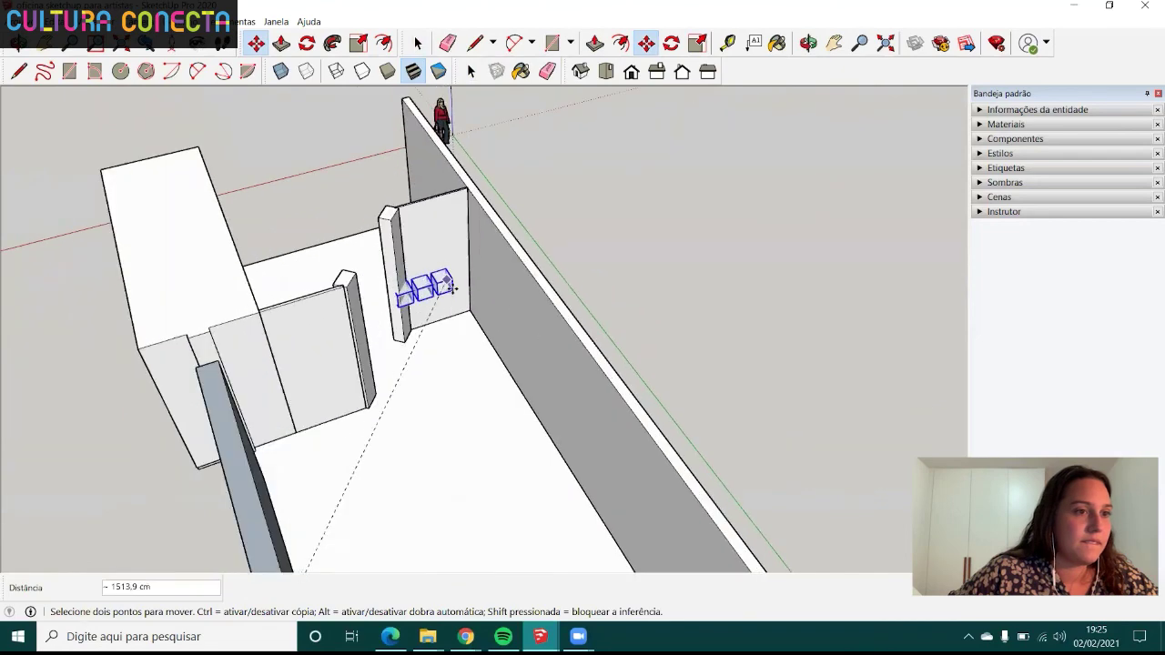
{"action": "left_click", "coordinate": [467, 325]}
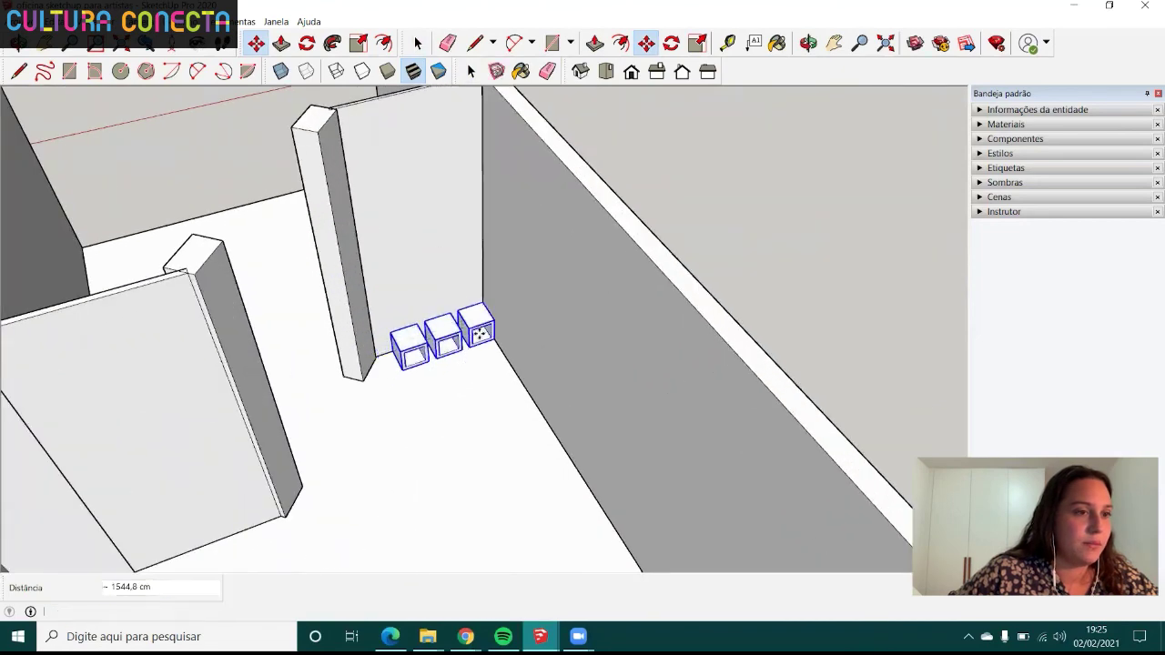
{"action": "scroll", "coordinate": [453, 339], "scroll_direction": "up", "scroll_amount": 4}
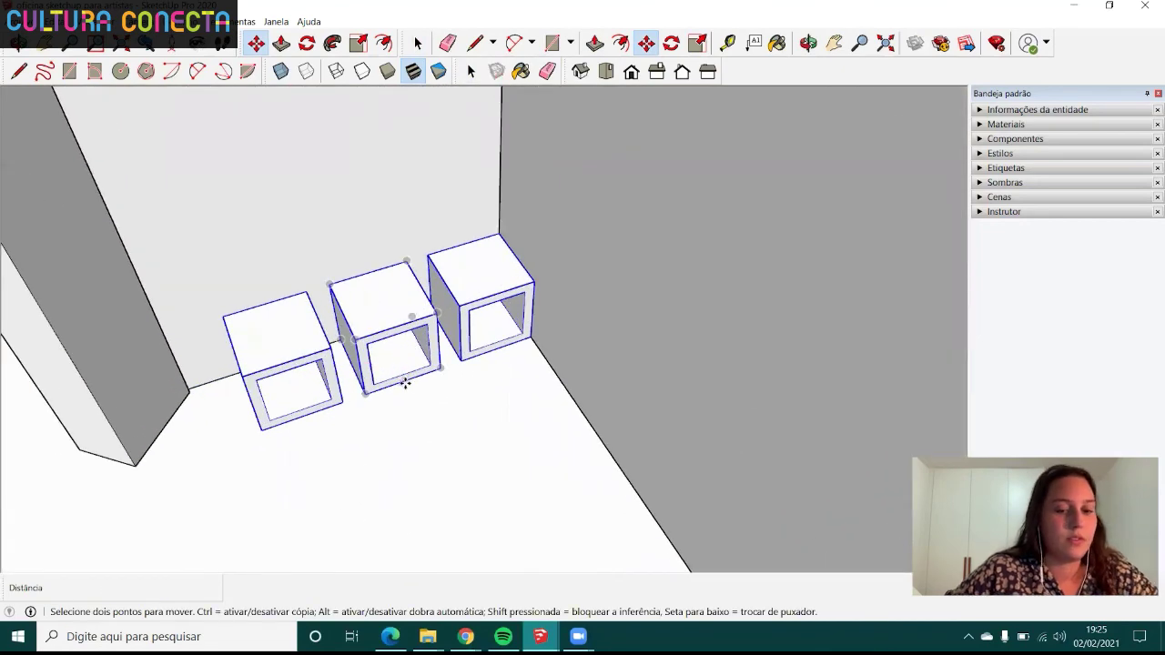
- Cancel a further nudge of the cubes and orbit to an oblique view of the whole room
{"action": "left_click", "coordinate": [391, 382]}
{"action": "scroll", "coordinate": [387, 387], "scroll_direction": "down", "scroll_amount": 3}
{"action": "middle_click_drag", "start_coordinate": [364, 395], "coordinate": [340, 209]}
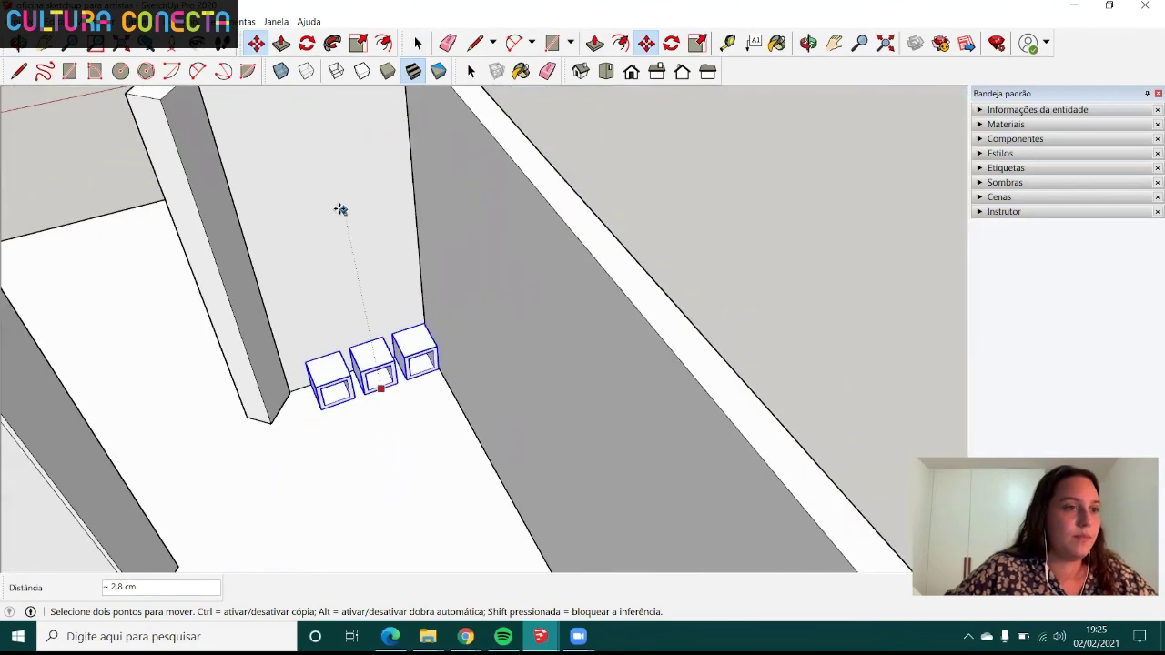
{"action": "scroll", "coordinate": [336, 205], "scroll_direction": "down", "scroll_amount": 3}
{"action": "key", "text": "Escape"}
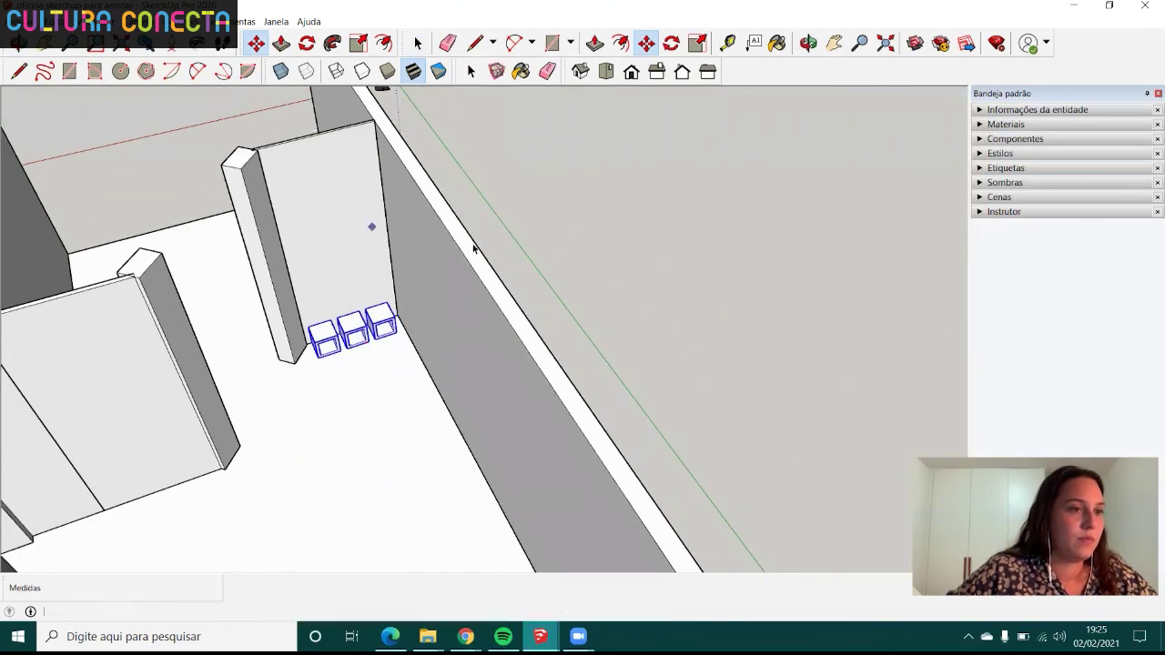
{"action": "key", "text": "space"}
{"action": "mouse_move", "coordinate": [340, 385]}
{"action": "middle_mouse_down"}
{"action": "mouse_move", "coordinate": [510, 385]}
{"action": "mouse_move", "coordinate": [397, 437]}
{"action": "mouse_move", "coordinate": [535, 464]}
{"action": "mouse_move", "coordinate": [853, 410]}
{"action": "mouse_move", "coordinate": [889, 348]}
{"action": "middle_mouse_up"}
{"action": "scroll", "coordinate": [656, 357], "scroll_direction": "down", "scroll_amount": 2}
{"action": "mouse_move", "coordinate": [651, 364]}
{"action": "middle_mouse_down", "text": "shift"}
{"action": "mouse_move", "coordinate": [301, 511]}
{"action": "mouse_move", "coordinate": [522, 409]}
{"action": "mouse_move", "coordinate": [470, 289]}
{"action": "mouse_move", "coordinate": [437, 452]}
{"action": "mouse_move", "coordinate": [355, 333]}
{"action": "mouse_move", "coordinate": [338, 333]}
{"action": "middle_mouse_up", "text": "shift"}
- Orbit and pan around the long room to view it from the front with open ground visible
{"action": "scroll", "coordinate": [338, 334], "scroll_direction": "up", "scroll_amount": 3}
{"action": "scroll", "coordinate": [381, 174], "scroll_direction": "up", "scroll_amount": 3}
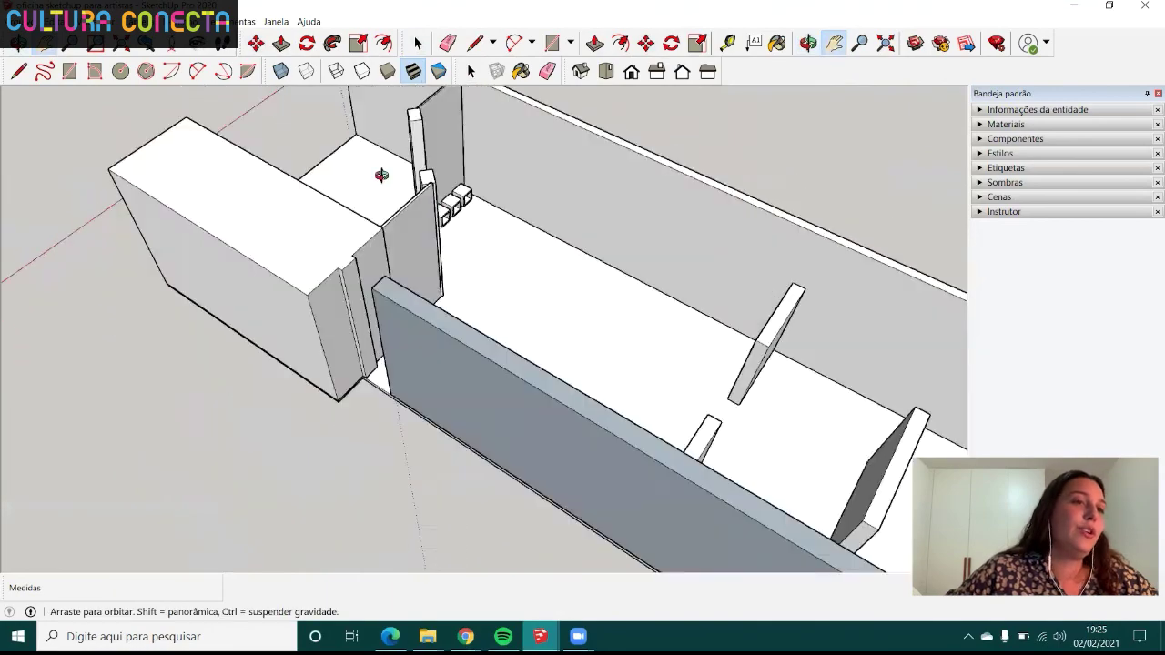
{"action": "scroll", "coordinate": [585, 286], "scroll_direction": "down", "scroll_amount": 3}
{"action": "middle_click_drag", "start_coordinate": [585, 286], "coordinate": [409, 333], "text": "shift"}
{"action": "scroll", "coordinate": [424, 292], "scroll_direction": "up", "scroll_amount": 3}
{"action": "scroll", "coordinate": [361, 312], "scroll_direction": "up", "scroll_amount": 2}
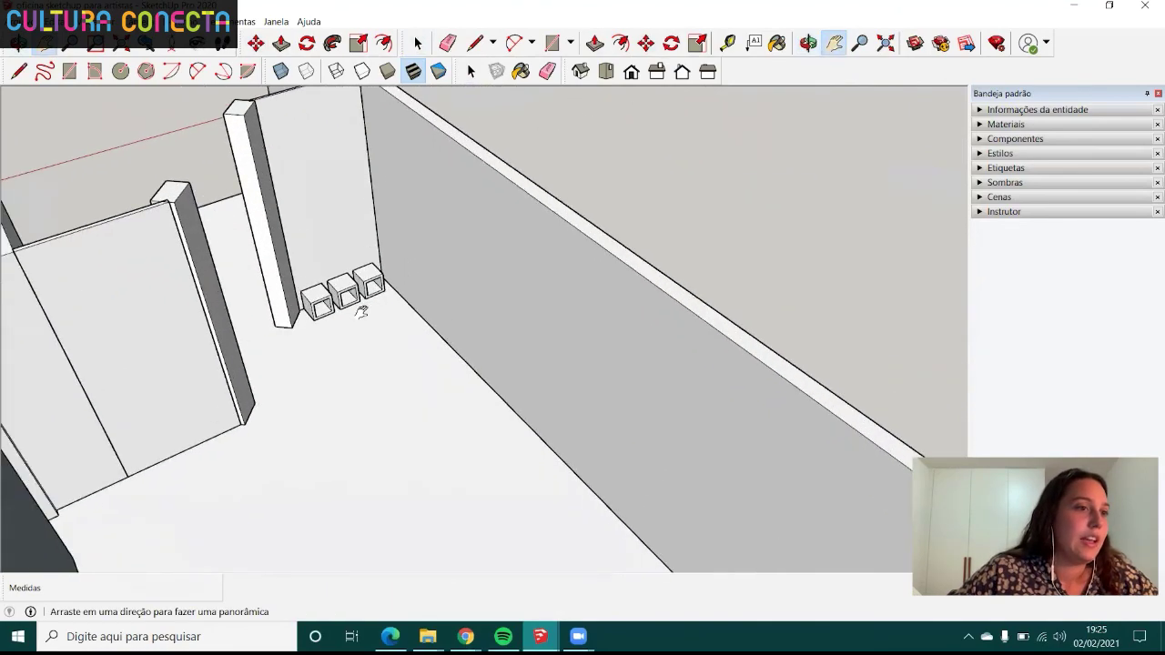
{"action": "scroll", "coordinate": [362, 312], "scroll_direction": "up", "scroll_amount": 2}
{"action": "scroll", "coordinate": [369, 369], "scroll_direction": "down", "scroll_amount": 2}
{"action": "mouse_move", "coordinate": [370, 370]}
{"action": "middle_mouse_down"}
{"action": "mouse_move", "coordinate": [619, 389]}
{"action": "mouse_move", "coordinate": [268, 346]}
{"action": "mouse_move", "coordinate": [330, 359]}
{"action": "middle_mouse_up"}
{"action": "scroll", "coordinate": [647, 368], "scroll_direction": "down", "scroll_amount": 3}
{"action": "scroll", "coordinate": [330, 358], "scroll_direction": "up", "scroll_amount": 1}
{"action": "left_click_drag", "start_coordinate": [330, 358], "coordinate": [526, 317]}
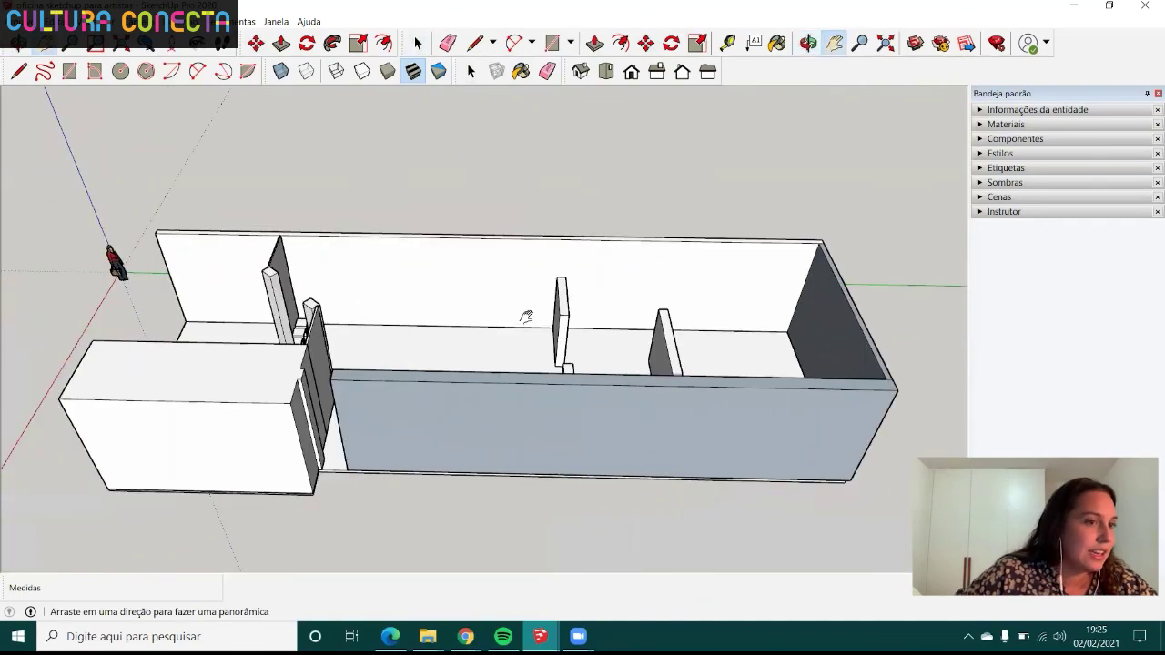
{"action": "mouse_move", "coordinate": [527, 317]}
{"action": "middle_mouse_down"}
{"action": "mouse_move", "coordinate": [323, 307]}
{"action": "mouse_move", "coordinate": [117, 223]}
{"action": "middle_mouse_up"}
{"action": "scroll", "coordinate": [421, 314], "scroll_direction": "up", "scroll_amount": 3}
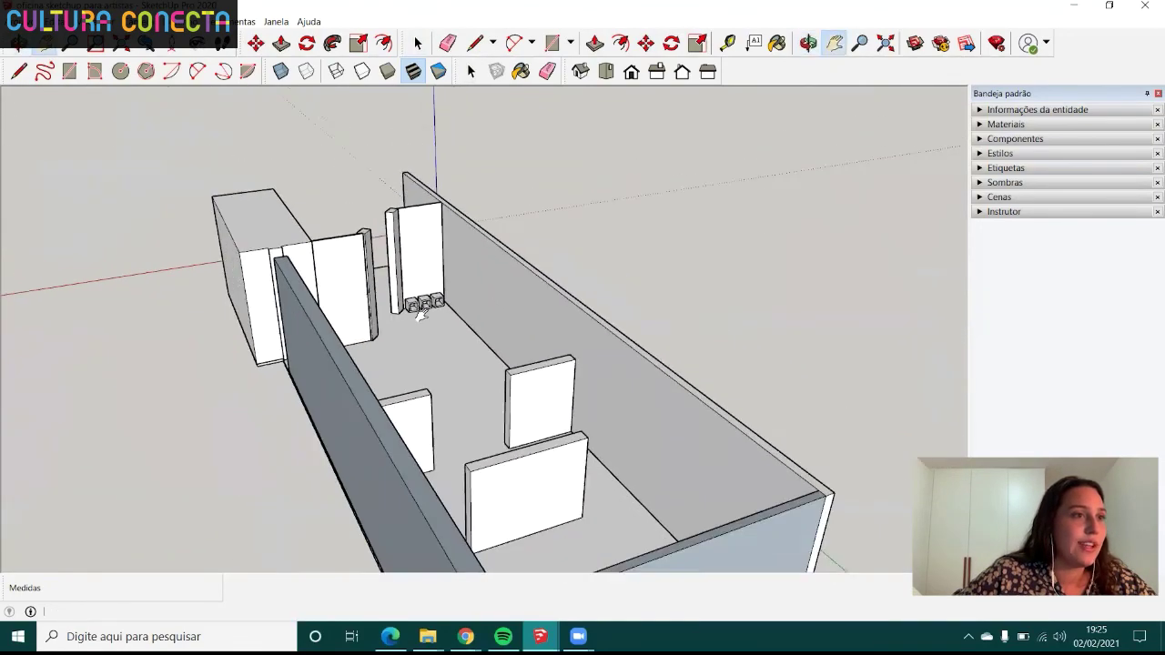
{"action": "scroll", "coordinate": [421, 314], "scroll_direction": "down", "scroll_amount": 3}
{"action": "middle_click_drag", "start_coordinate": [736, 260], "coordinate": [613, 185], "text": "shift"}
{"action": "left_click_drag", "start_coordinate": [633, 203], "coordinate": [442, 268]}
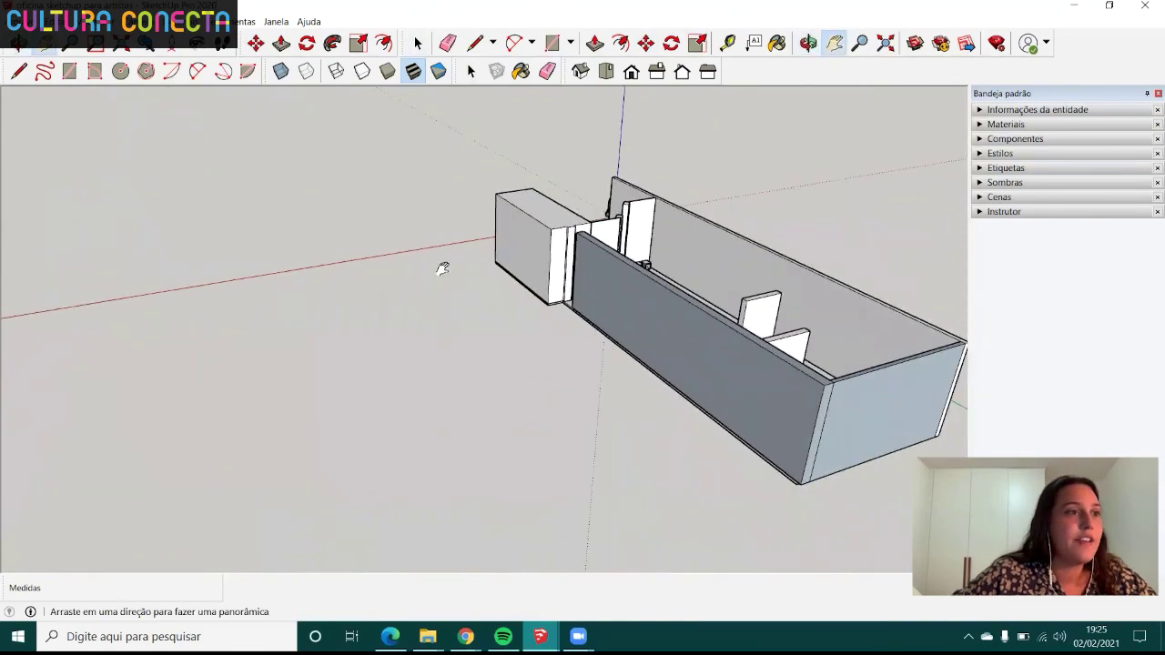
{"action": "mouse_move", "coordinate": [335, 233]}
{"action": "middle_mouse_down"}
{"action": "mouse_move", "coordinate": [503, 312]}
{"action": "mouse_move", "coordinate": [479, 351]}
{"action": "mouse_move", "coordinate": [776, 408]}
{"action": "mouse_move", "coordinate": [575, 289]}
{"action": "middle_mouse_up"}
{"action": "left_click_drag", "start_coordinate": [574, 290], "coordinate": [534, 275]}
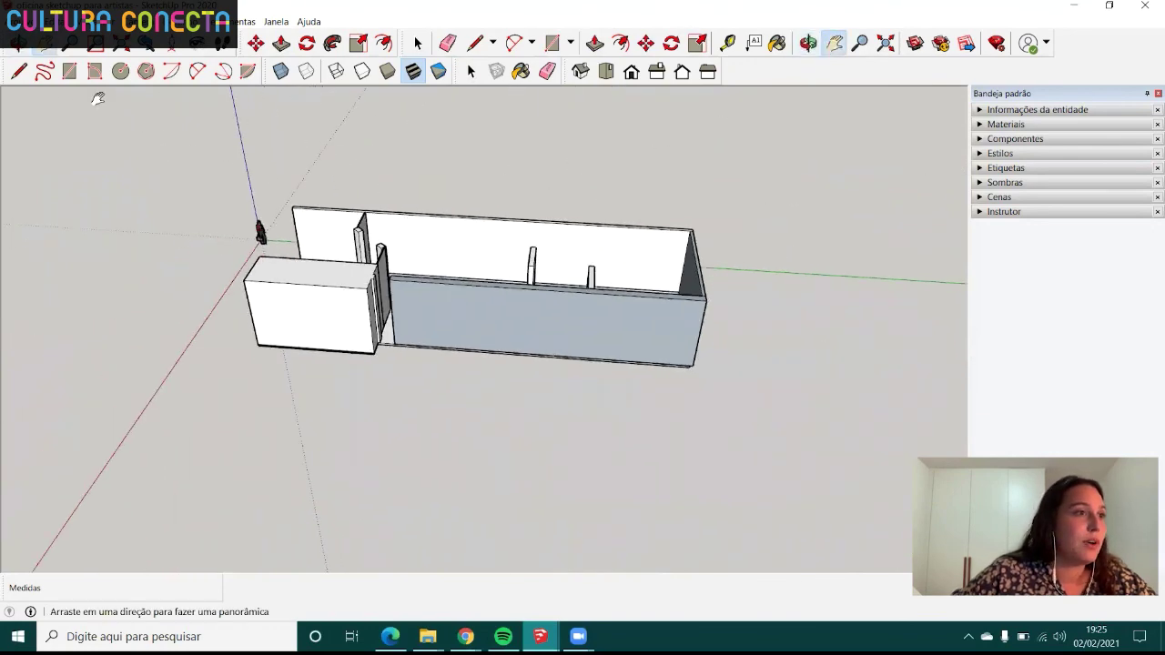
- Draw a circle on the open ground beside the room
{"action": "left_click", "coordinate": [121, 71]}
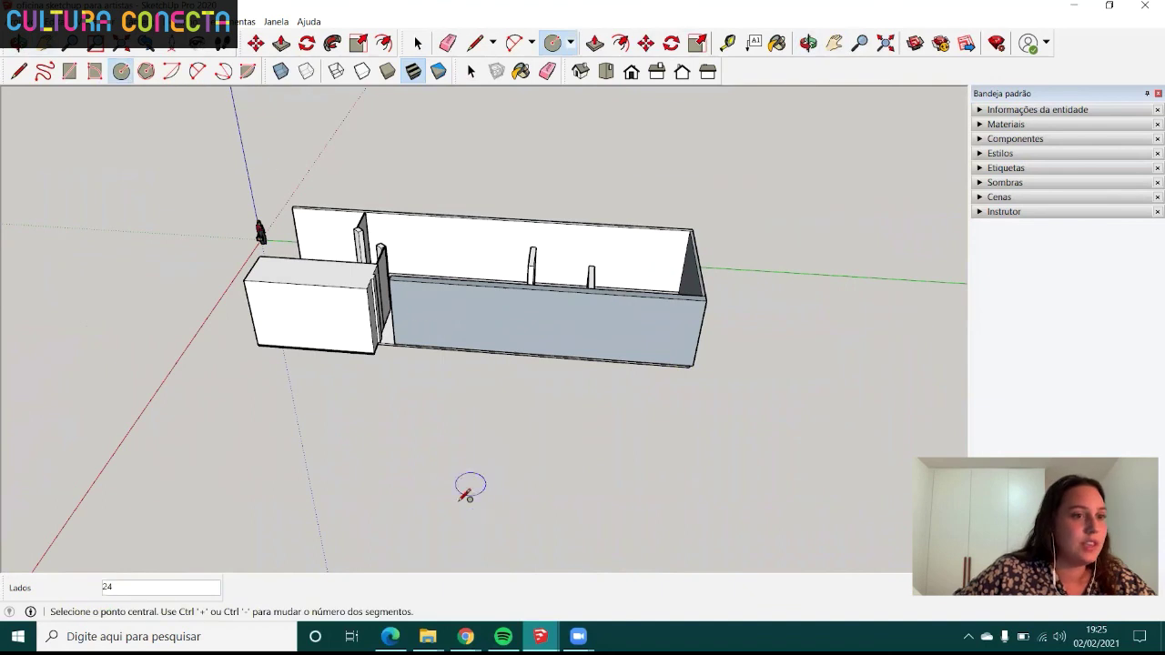
{"action": "left_click", "coordinate": [446, 502]}
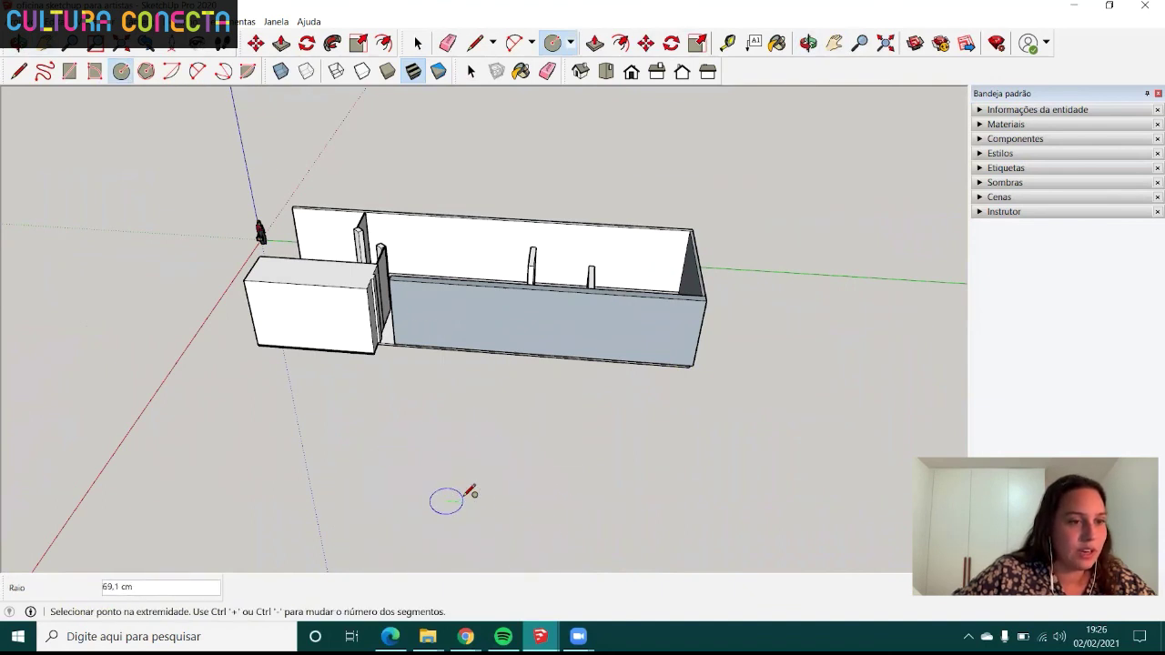
{"action": "left_click", "coordinate": [462, 487]}
{"action": "scroll", "coordinate": [450, 491], "scroll_direction": "up", "scroll_amount": 3}
{"action": "scroll", "coordinate": [450, 482], "scroll_direction": "up", "scroll_amount": 3}
- Pull the circle up into a cylinder, then select and delete it
{"action": "key", "text": "p"}
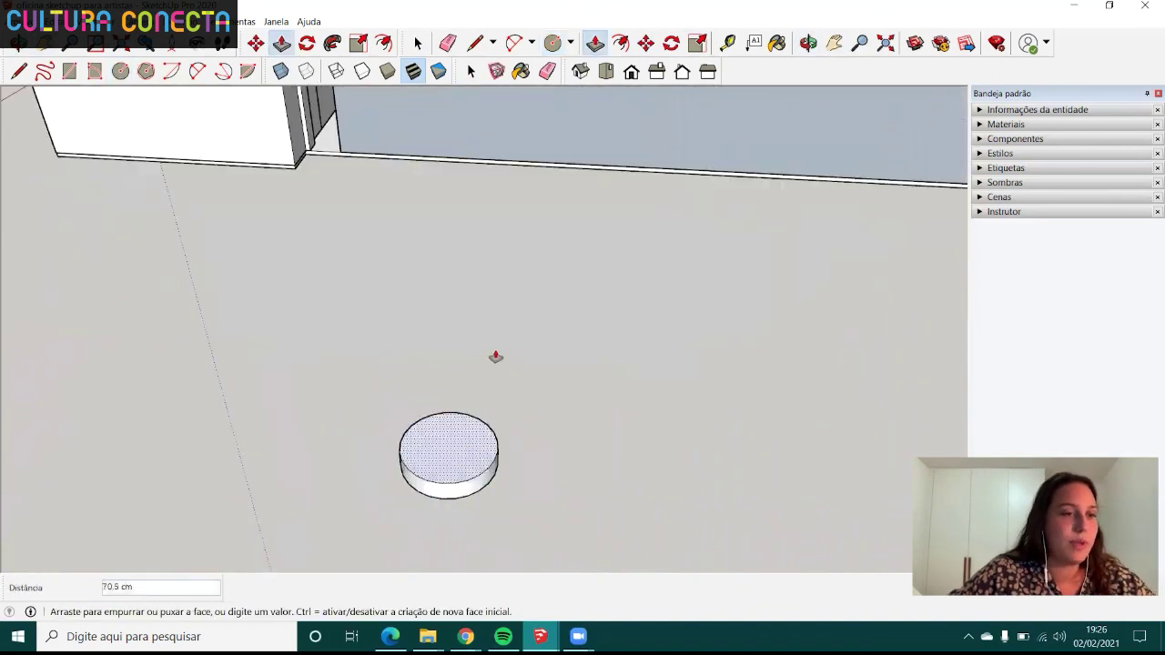
{"action": "left_click_drag", "start_coordinate": [464, 461], "coordinate": [479, 379]}
{"action": "key", "text": "space"}
{"action": "mouse_move", "coordinate": [374, 277]}
{"action": "left_mouse_down"}
{"action": "mouse_move", "coordinate": [586, 528]}
{"action": "mouse_move", "coordinate": [532, 491]}
{"action": "left_mouse_up"}
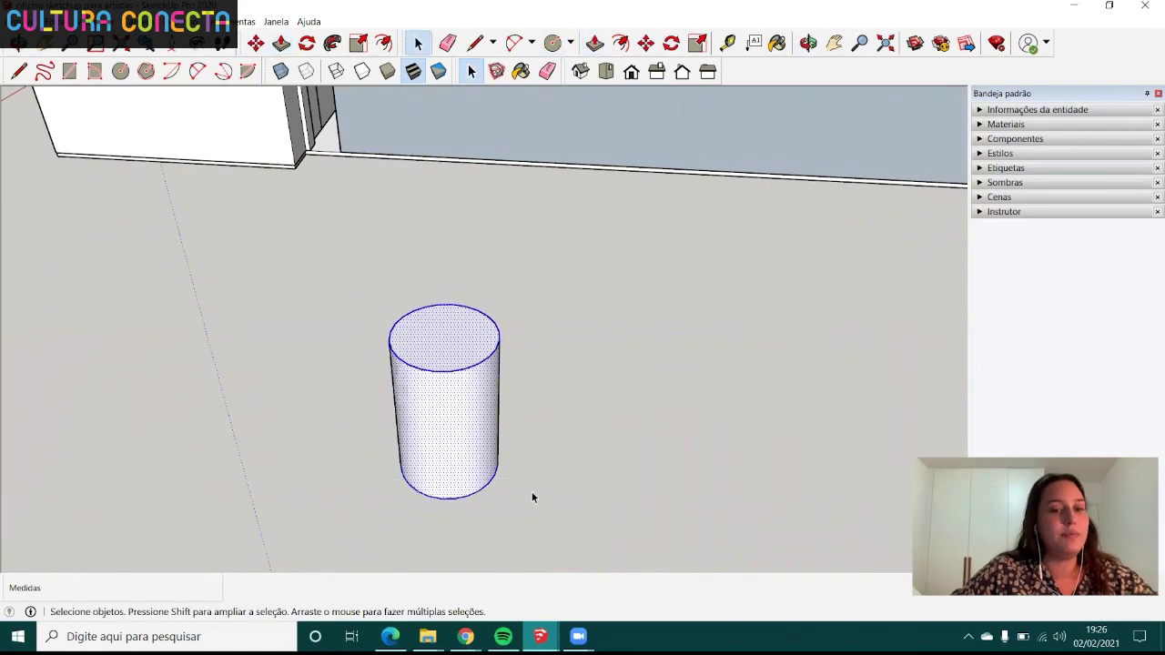
{"action": "key", "text": "Delete"}
- Orbit and zoom to look down into the room with its niche cubes and panels
{"action": "scroll", "coordinate": [390, 436], "scroll_direction": "down", "scroll_amount": 3}
{"action": "scroll", "coordinate": [365, 314], "scroll_direction": "down", "scroll_amount": 3}
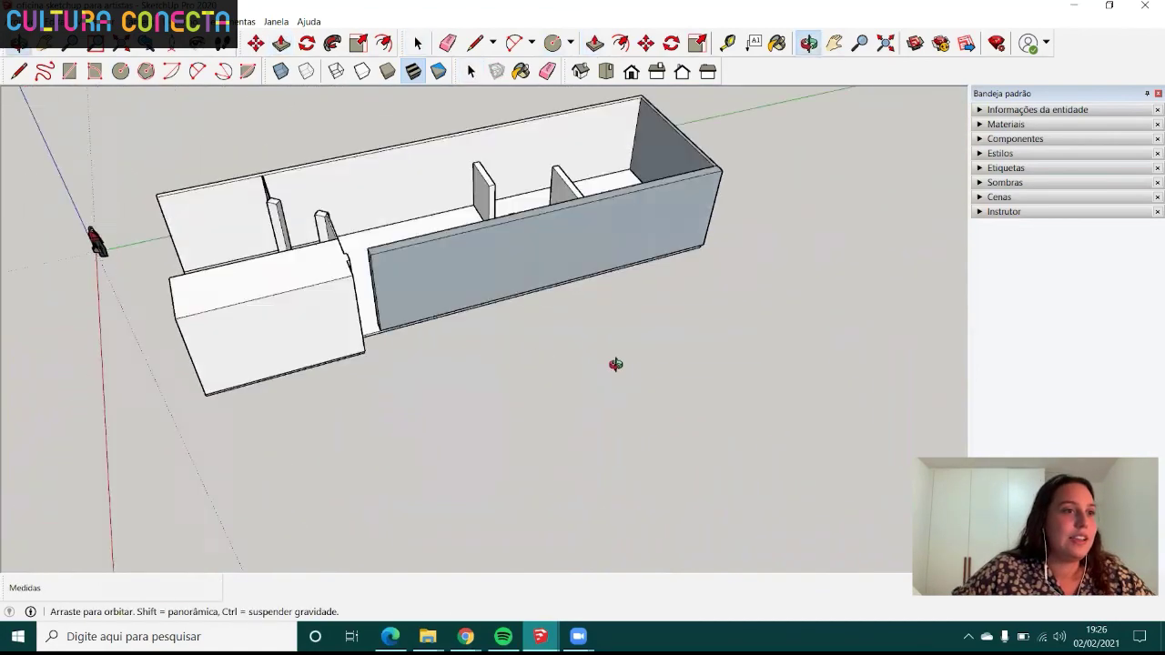
{"action": "mouse_move", "coordinate": [366, 314]}
{"action": "middle_mouse_down"}
{"action": "mouse_move", "coordinate": [502, 333]}
{"action": "mouse_move", "coordinate": [619, 377]}
{"action": "mouse_move", "coordinate": [474, 364]}
{"action": "mouse_move", "coordinate": [577, 364]}
{"action": "mouse_move", "coordinate": [660, 326]}
{"action": "middle_mouse_up"}
{"action": "scroll", "coordinate": [659, 320], "scroll_direction": "down", "scroll_amount": 3}
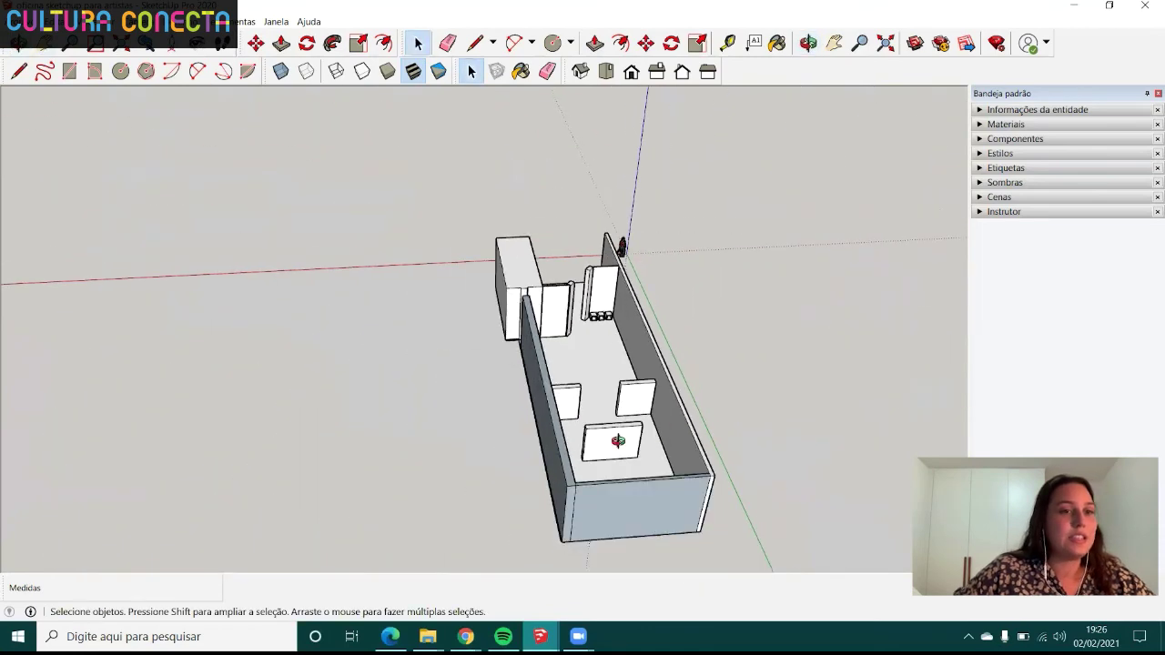
{"action": "middle_click_drag", "start_coordinate": [616, 442], "coordinate": [601, 337]}
{"action": "scroll", "coordinate": [601, 337], "scroll_direction": "up", "scroll_amount": 2}
{"action": "scroll", "coordinate": [577, 307], "scroll_direction": "up", "scroll_amount": 2}
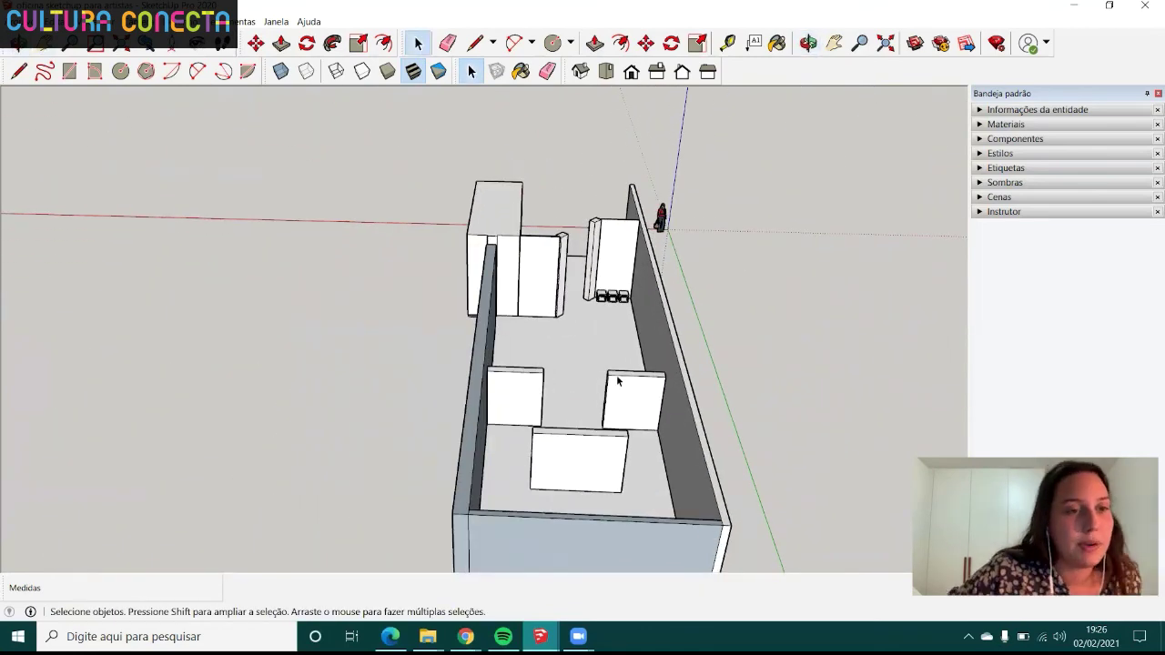
{"action": "scroll", "coordinate": [605, 363], "scroll_direction": "up", "scroll_amount": 1}
{"action": "scroll", "coordinate": [607, 353], "scroll_direction": "down", "scroll_amount": 1}
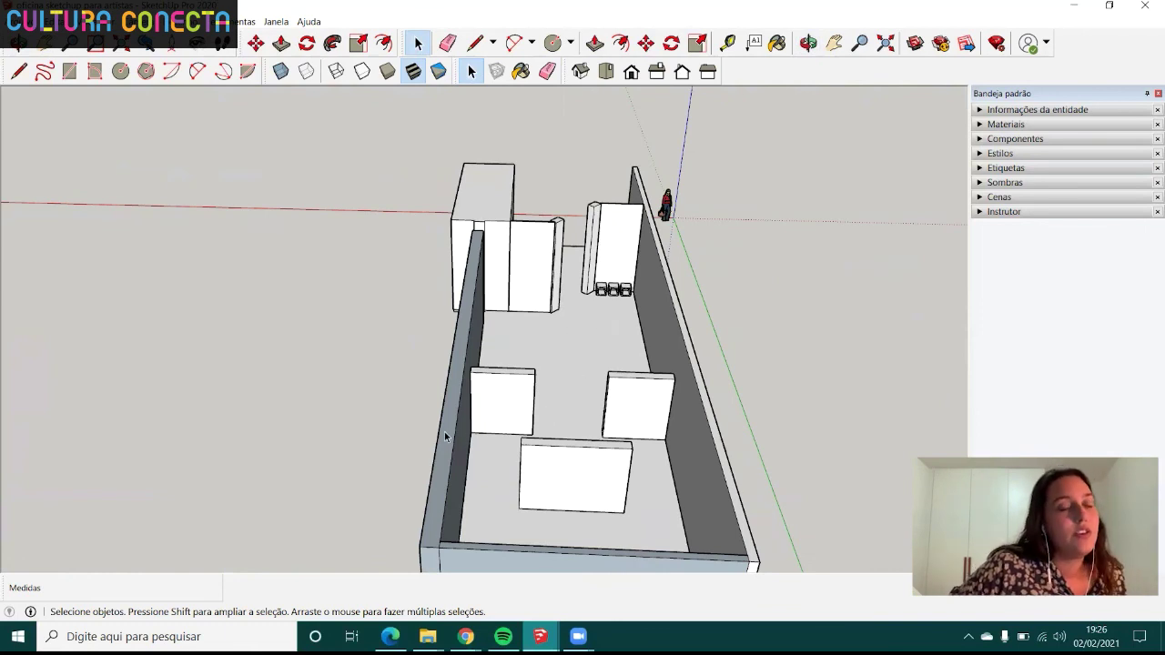
{"action": "middle_click_drag", "start_coordinate": [525, 439], "coordinate": [482, 365]}
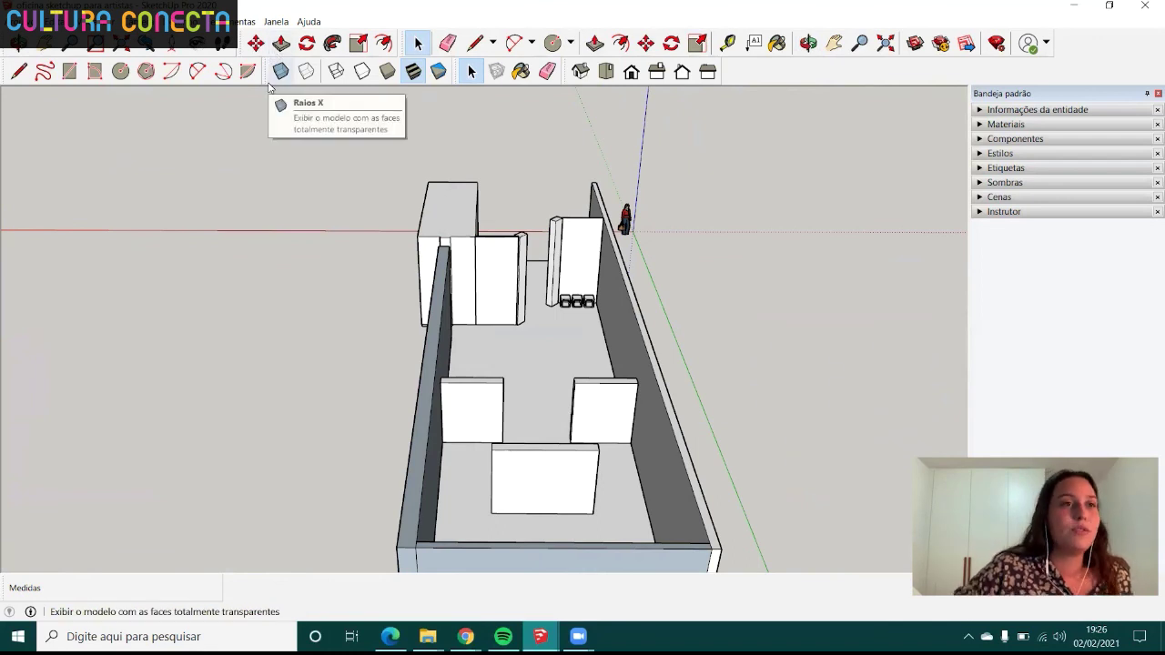
- Open 3D Warehouse from the Janela menu and search for 'tv 42 polegadas'
{"action": "left_click", "coordinate": [276, 20]}
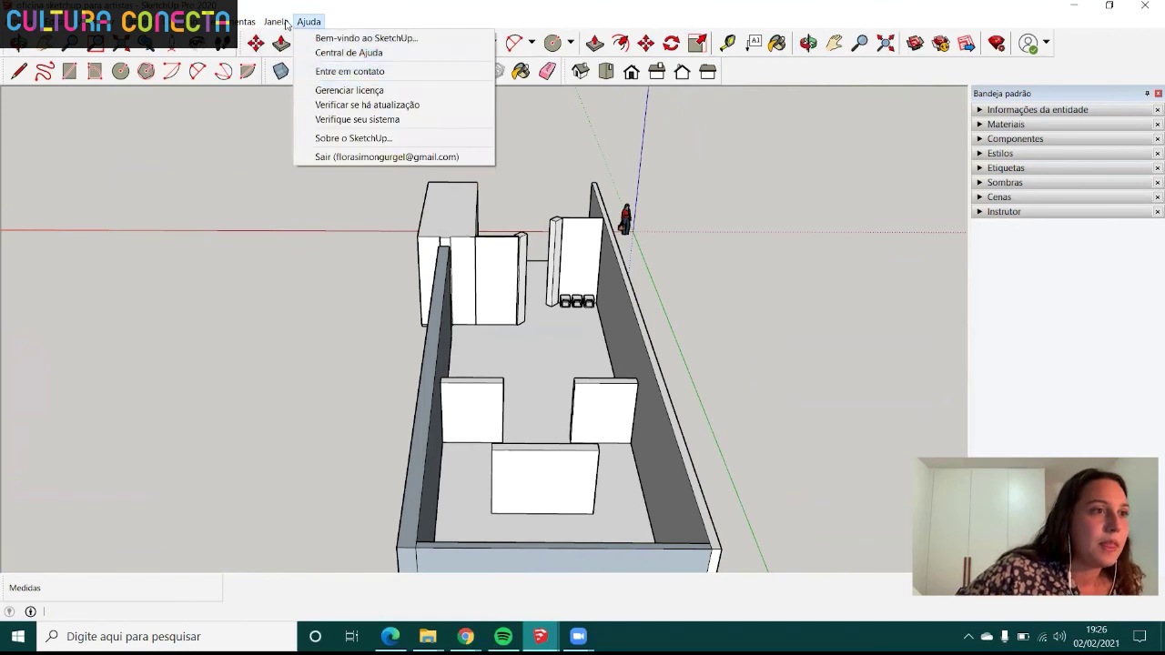
{"action": "left_click", "coordinate": [339, 129]}
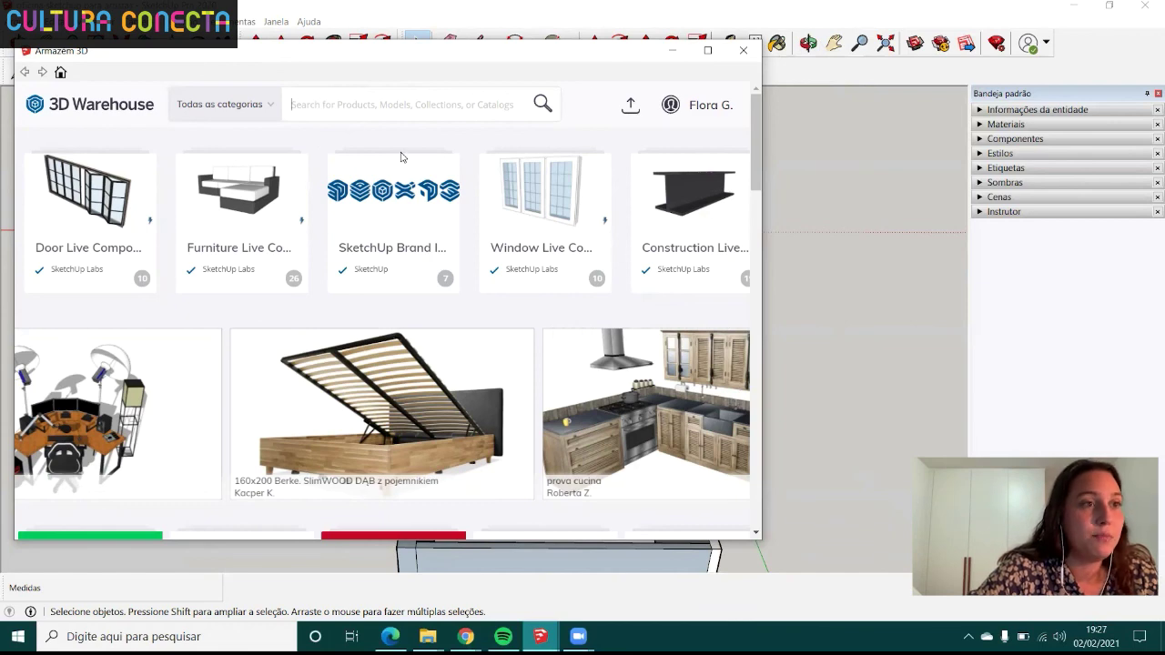
{"action": "type", "text": "tv"}
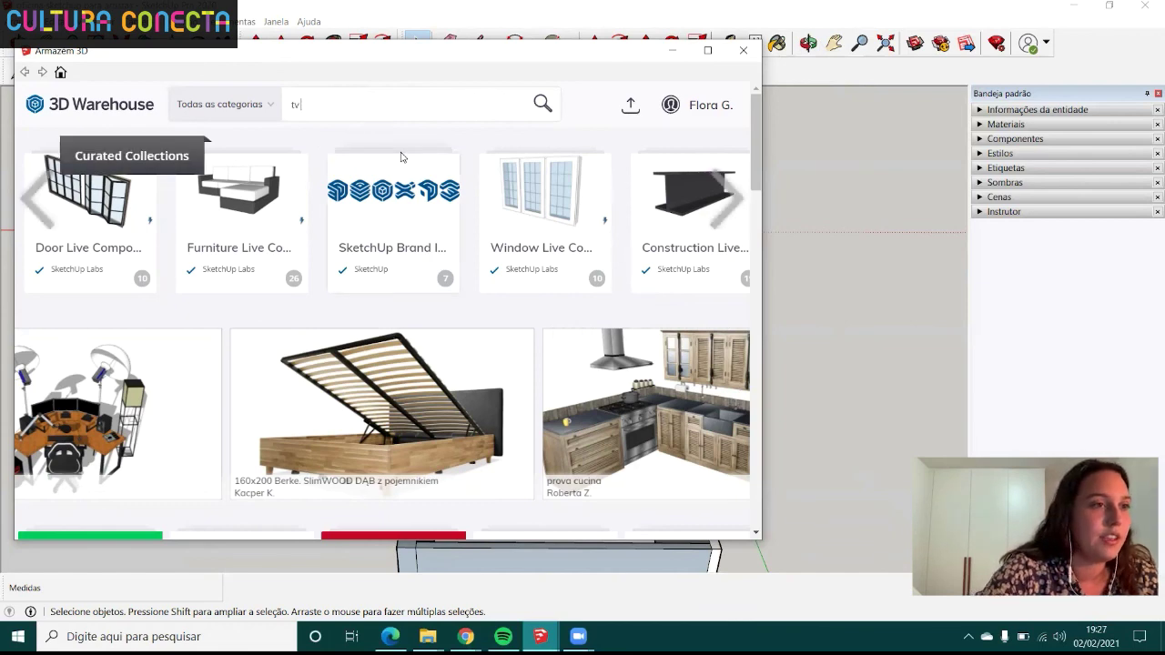
{"action": "type", "text": " 42 polegadas"}
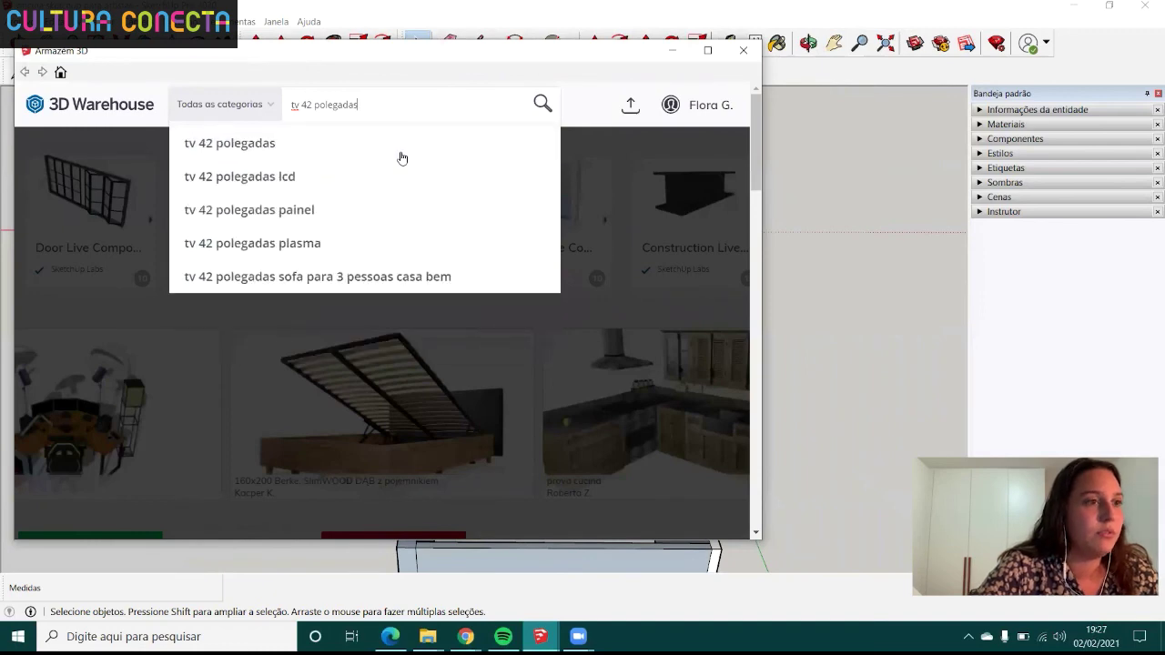
{"action": "left_click", "coordinate": [402, 159]}
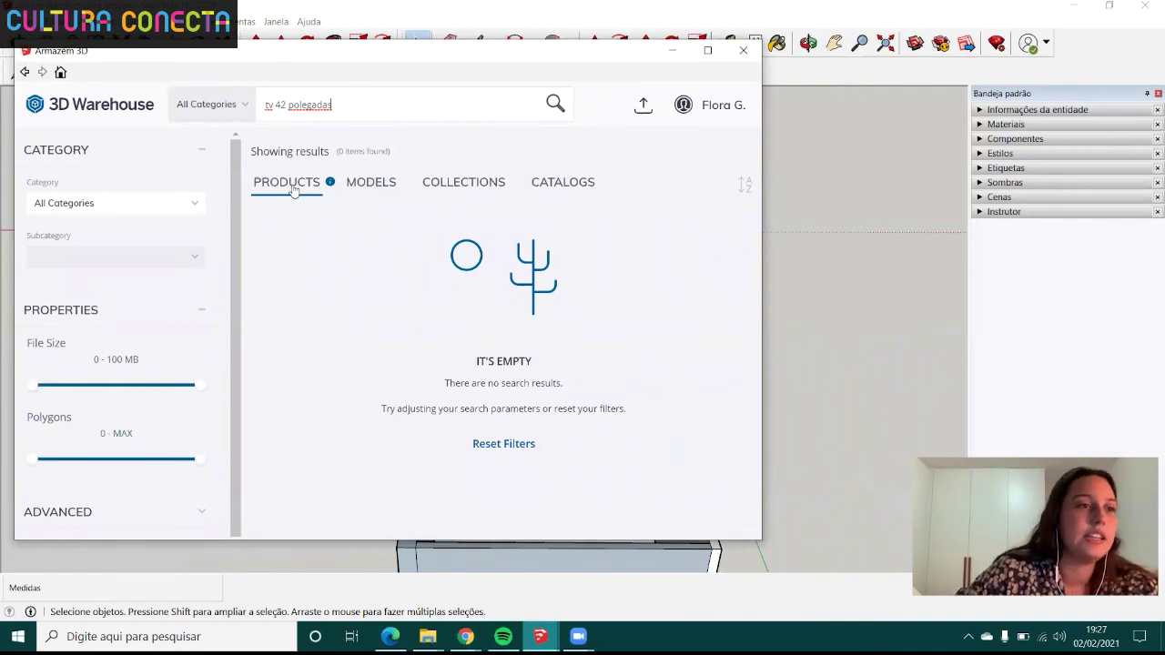
- Switch the 3D Warehouse results to Models and browse the list for a TV
{"action": "left_click", "coordinate": [379, 187]}
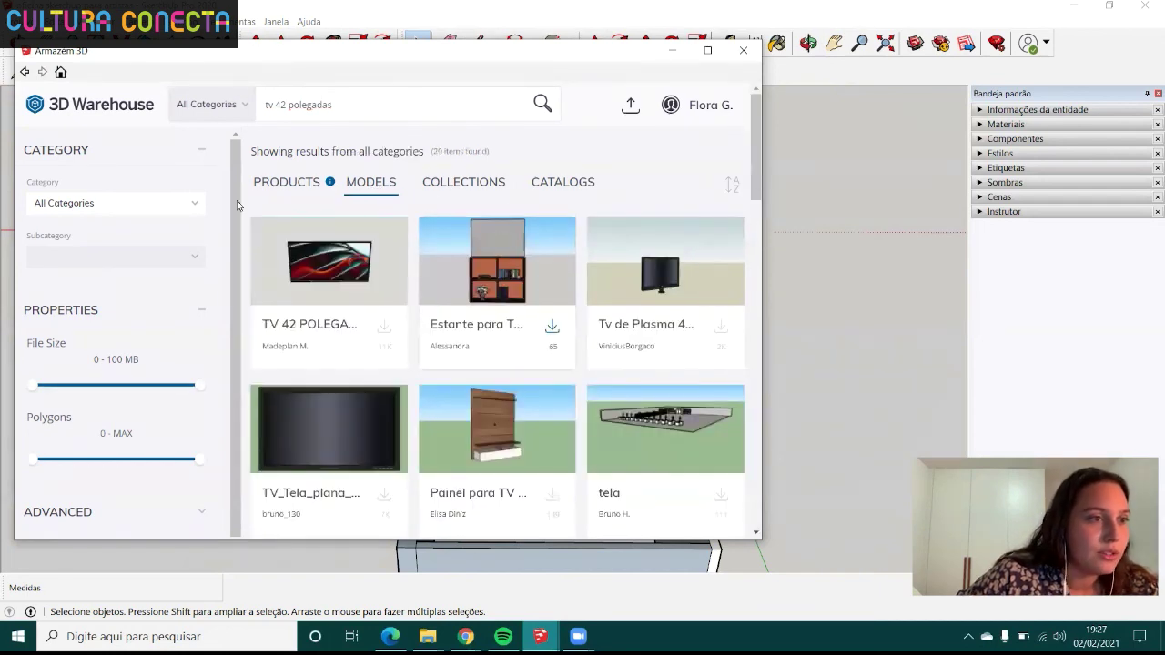
{"action": "scroll", "coordinate": [546, 267], "scroll_direction": "down", "scroll_amount": 1}
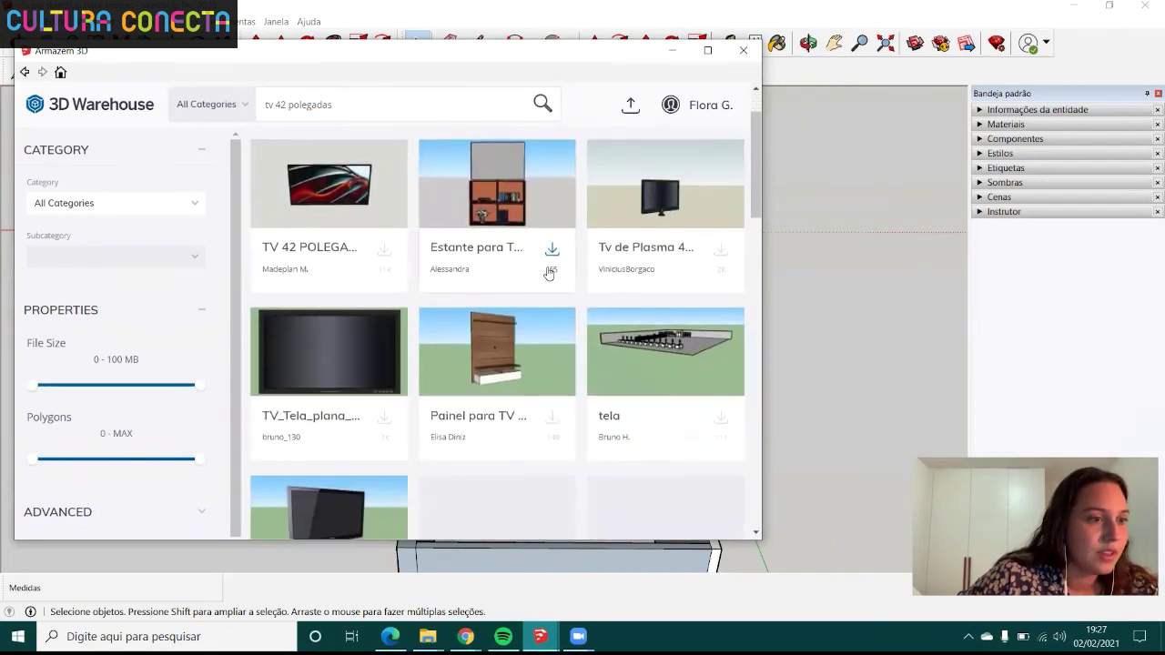
{"action": "scroll", "coordinate": [546, 268], "scroll_direction": "down", "scroll_amount": 3}
{"action": "scroll", "coordinate": [548, 274], "scroll_direction": "down", "scroll_amount": 1}
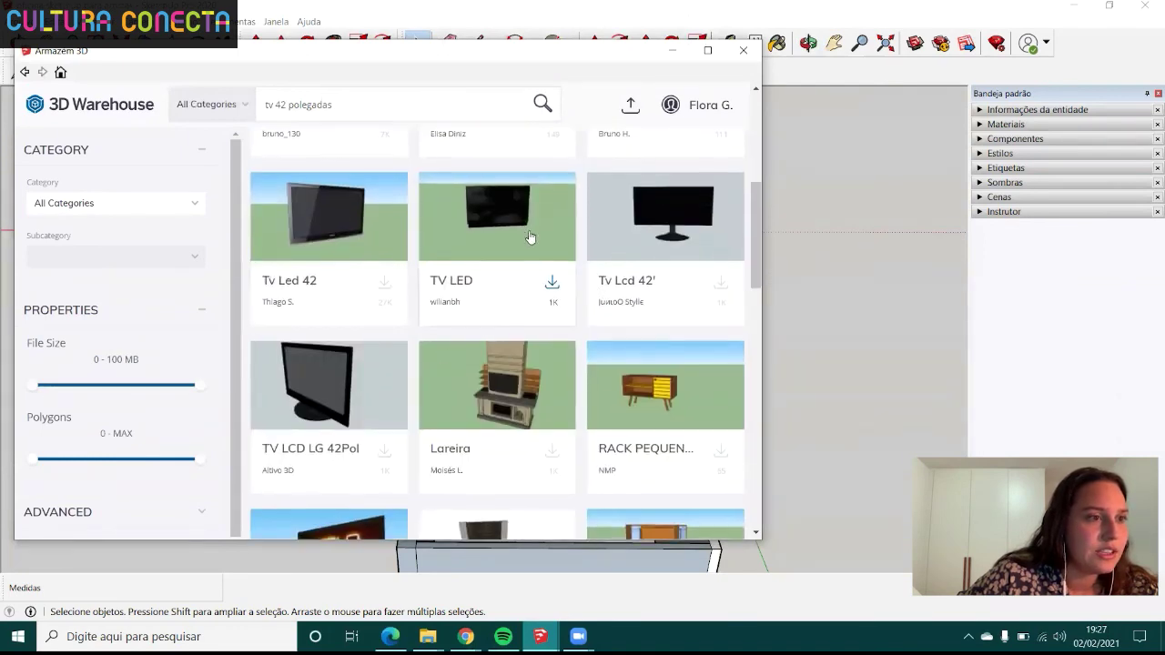
{"action": "scroll", "coordinate": [530, 237], "scroll_direction": "down", "scroll_amount": 2}
{"action": "scroll", "coordinate": [530, 237], "scroll_direction": "down", "scroll_amount": 1}
{"action": "scroll", "coordinate": [530, 237], "scroll_direction": "down", "scroll_amount": 2}
{"action": "scroll", "coordinate": [530, 237], "scroll_direction": "down", "scroll_amount": 2}
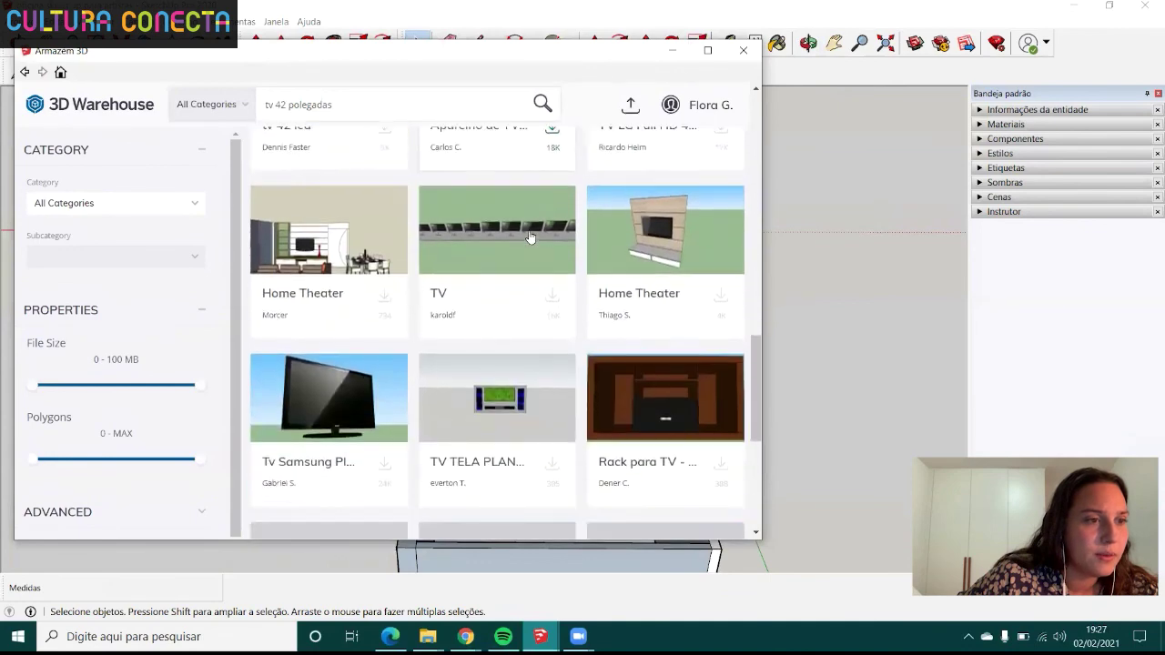
{"action": "scroll", "coordinate": [530, 236], "scroll_direction": "down", "scroll_amount": 1}
{"action": "scroll", "coordinate": [530, 237], "scroll_direction": "down", "scroll_amount": 2}
{"action": "scroll", "coordinate": [530, 236], "scroll_direction": "down", "scroll_amount": 1}
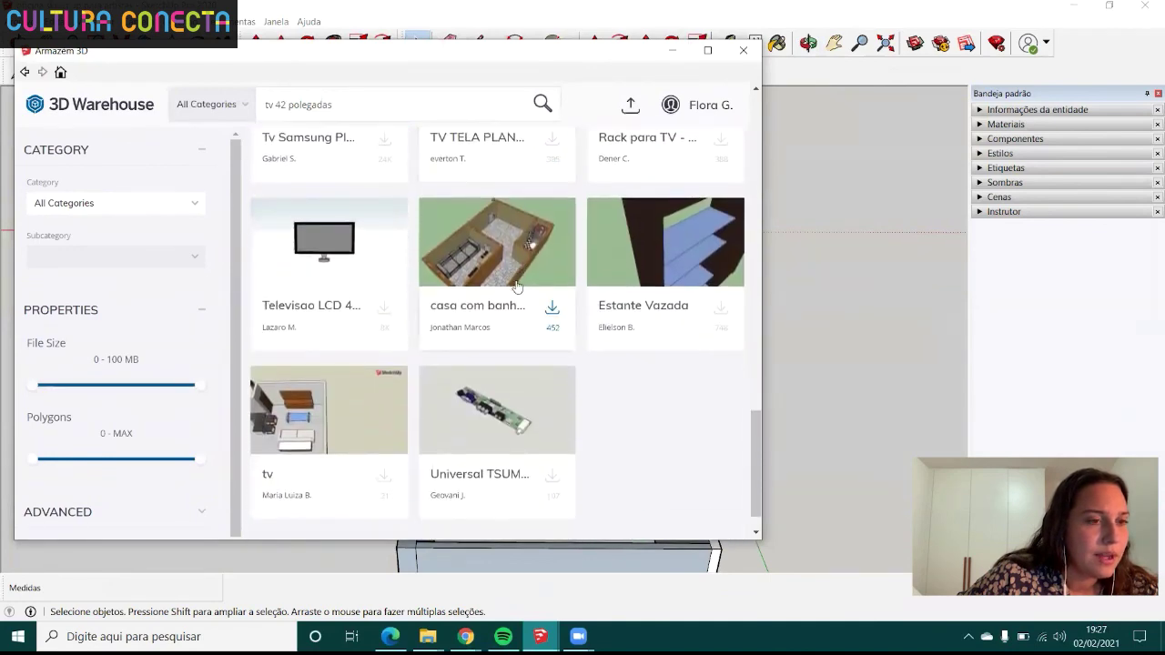
{"action": "scroll", "coordinate": [515, 286], "scroll_direction": "up", "scroll_amount": 3}
{"action": "scroll", "coordinate": [516, 286], "scroll_direction": "up", "scroll_amount": 1}
{"action": "scroll", "coordinate": [516, 286], "scroll_direction": "up", "scroll_amount": 1}
{"action": "scroll", "coordinate": [515, 286], "scroll_direction": "up", "scroll_amount": 1}
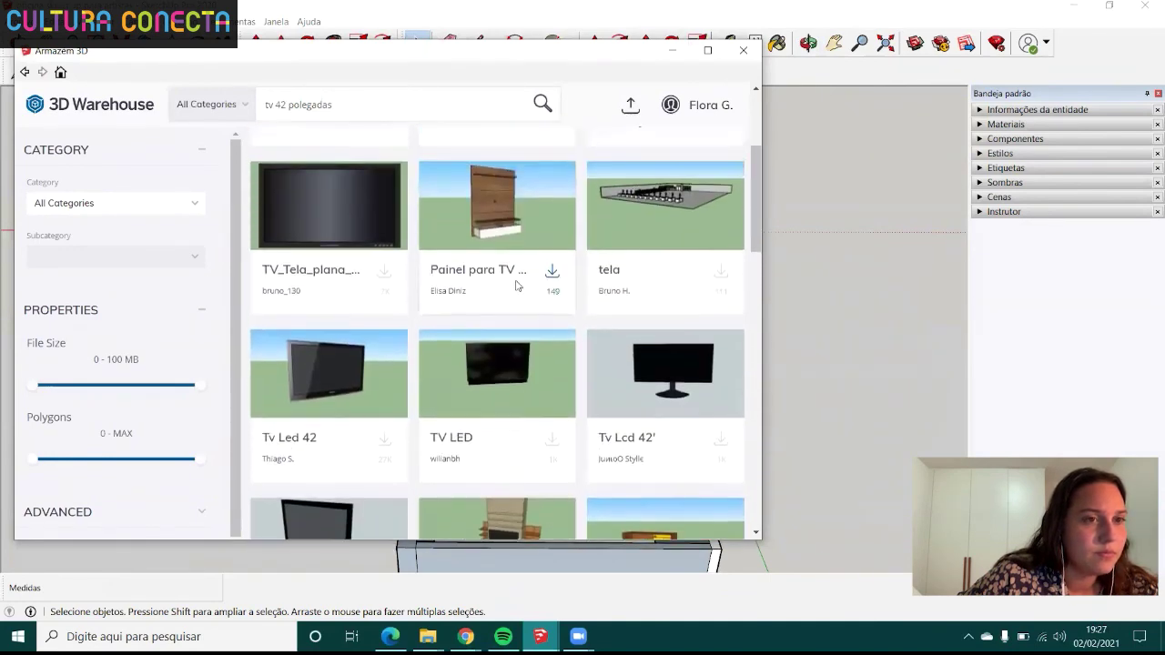
{"action": "scroll", "coordinate": [516, 286], "scroll_direction": "up", "scroll_amount": 1}
{"action": "scroll", "coordinate": [515, 286], "scroll_direction": "up", "scroll_amount": 2}
{"action": "scroll", "coordinate": [455, 355], "scroll_direction": "down", "scroll_amount": 1}
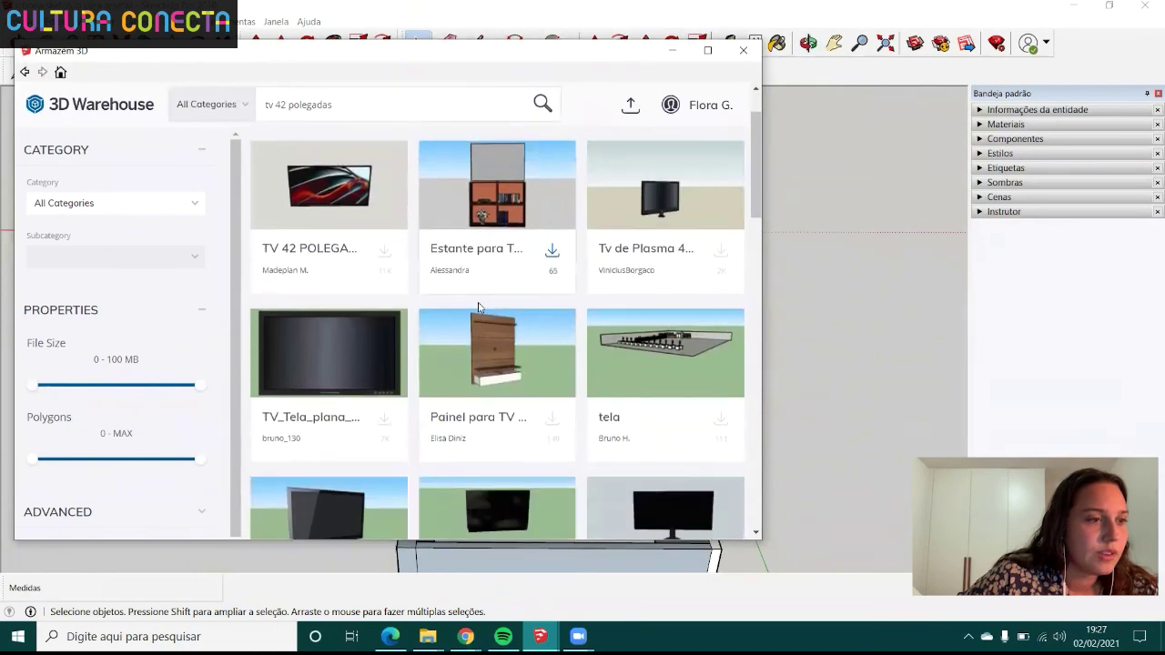
{"action": "scroll", "coordinate": [416, 404], "scroll_direction": "down", "scroll_amount": 2}
{"action": "scroll", "coordinate": [366, 443], "scroll_direction": "down", "scroll_amount": 1}
{"action": "scroll", "coordinate": [401, 404], "scroll_direction": "down", "scroll_amount": 1}
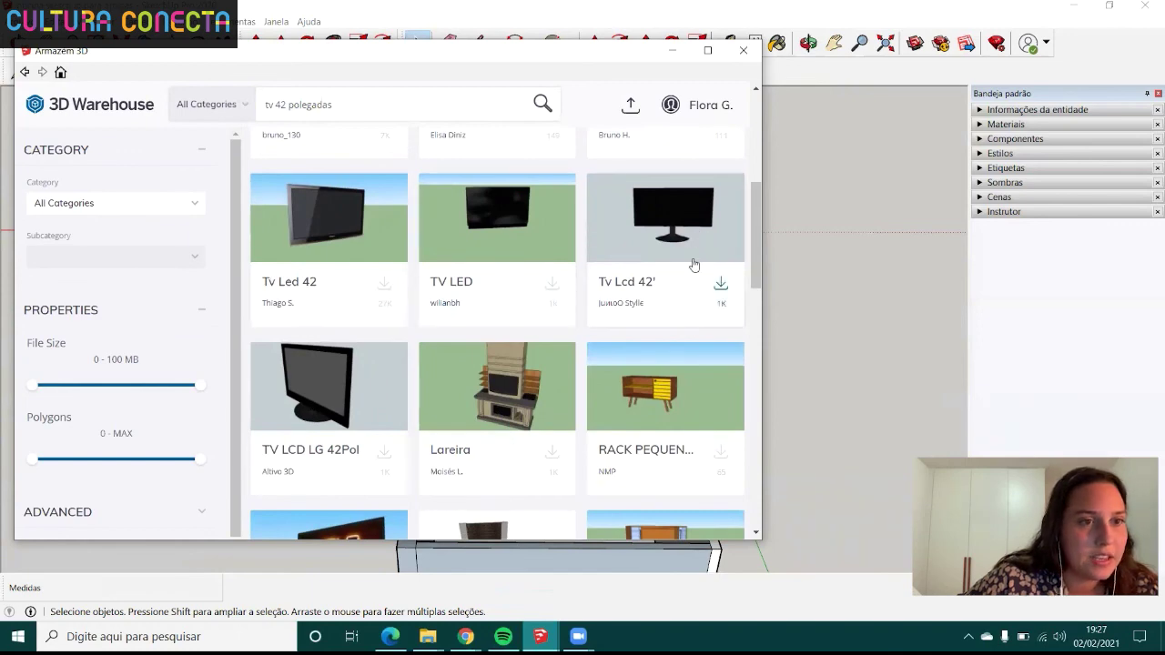
- Download the Tv Lcd 42' model and load it directly into the SketchUp model
{"action": "left_click", "coordinate": [684, 234]}
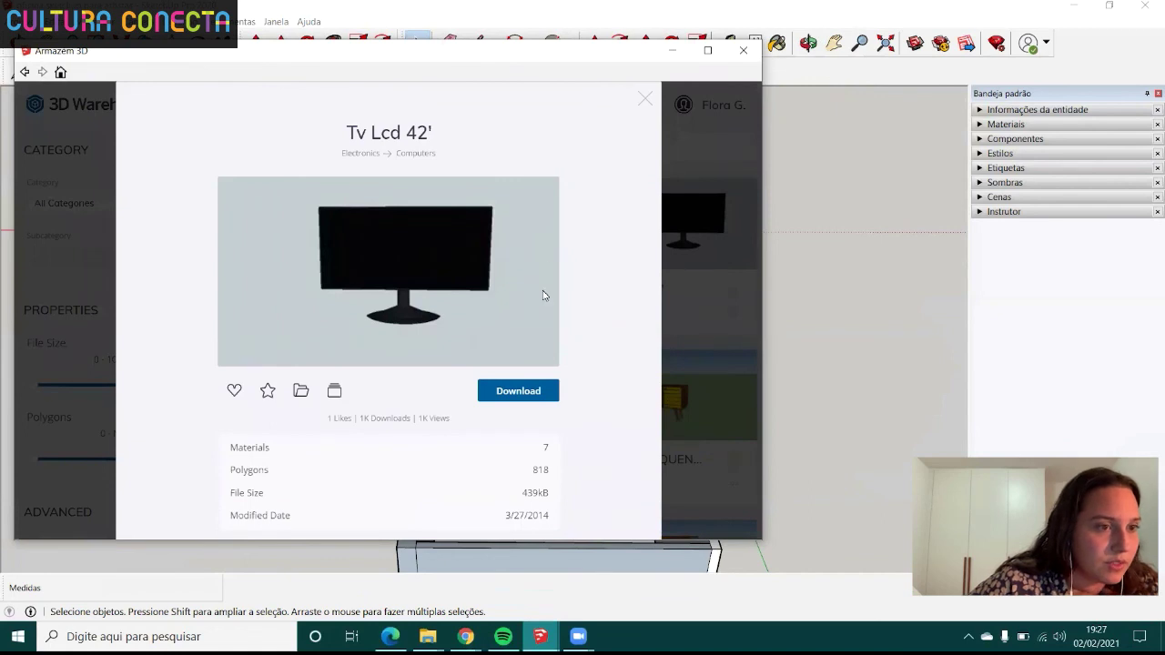
{"action": "left_click", "coordinate": [514, 390]}
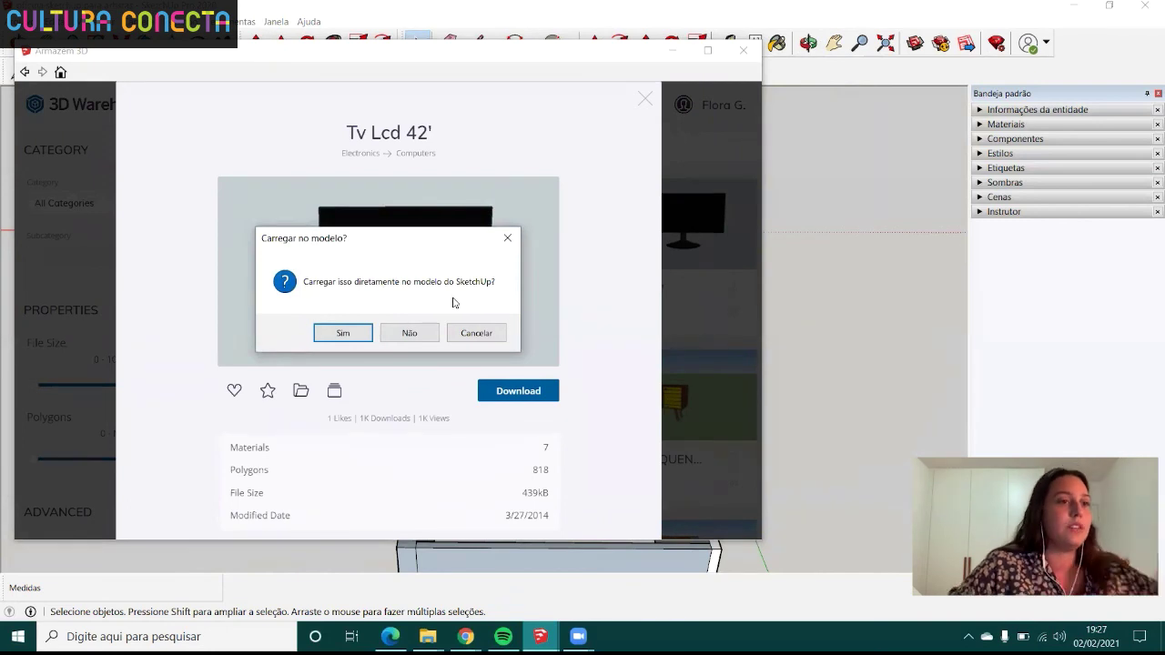
{"action": "left_click", "coordinate": [346, 336]}
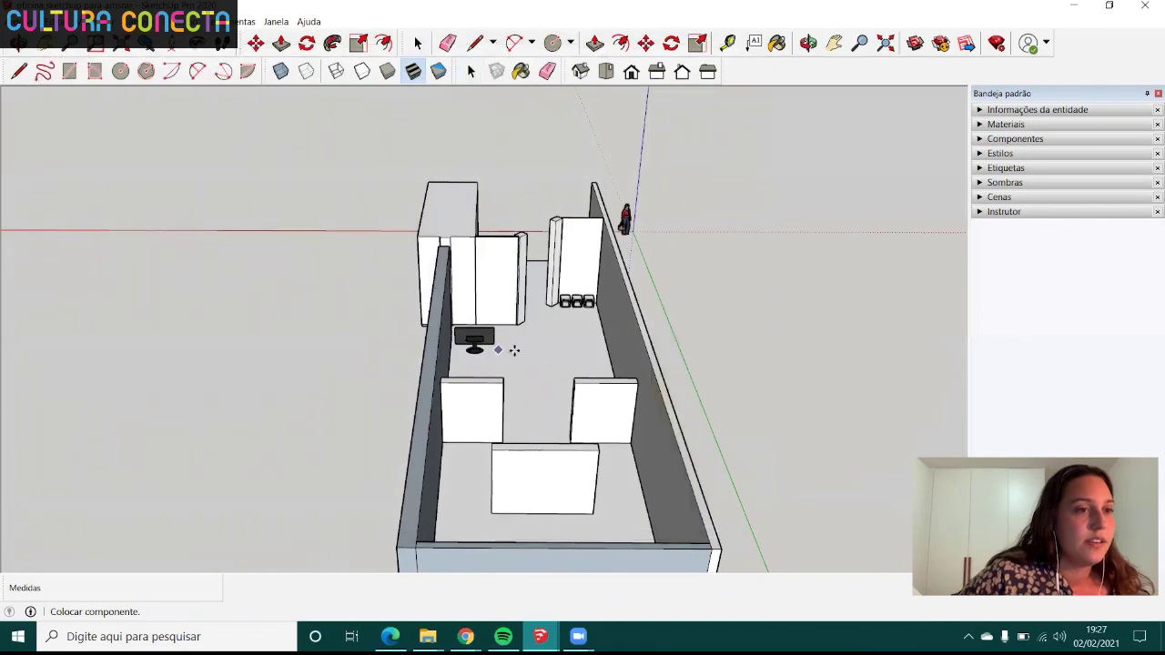
- Place the downloaded monitor in the room and orbit in close around it
{"action": "scroll", "coordinate": [528, 331], "scroll_direction": "down", "scroll_amount": 2}
{"action": "scroll", "coordinate": [671, 337], "scroll_direction": "down", "scroll_amount": 2}
{"action": "scroll", "coordinate": [692, 328], "scroll_direction": "up", "scroll_amount": 3}
{"action": "scroll", "coordinate": [694, 330], "scroll_direction": "up", "scroll_amount": 3}
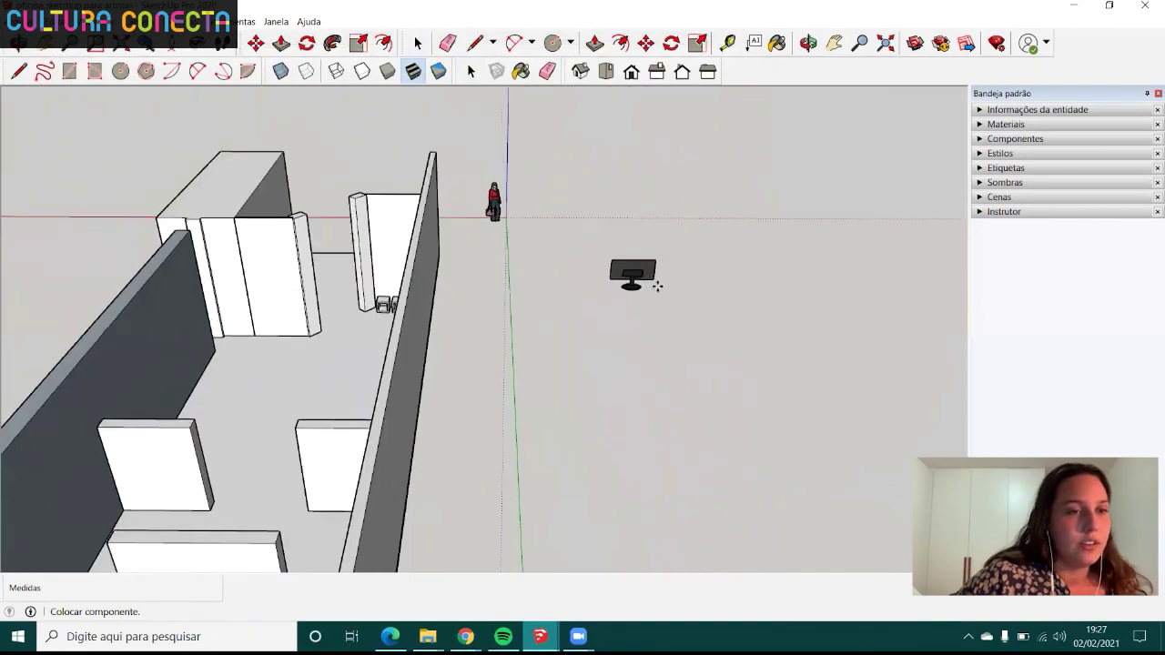
{"action": "scroll", "coordinate": [652, 283], "scroll_direction": "up", "scroll_amount": 2}
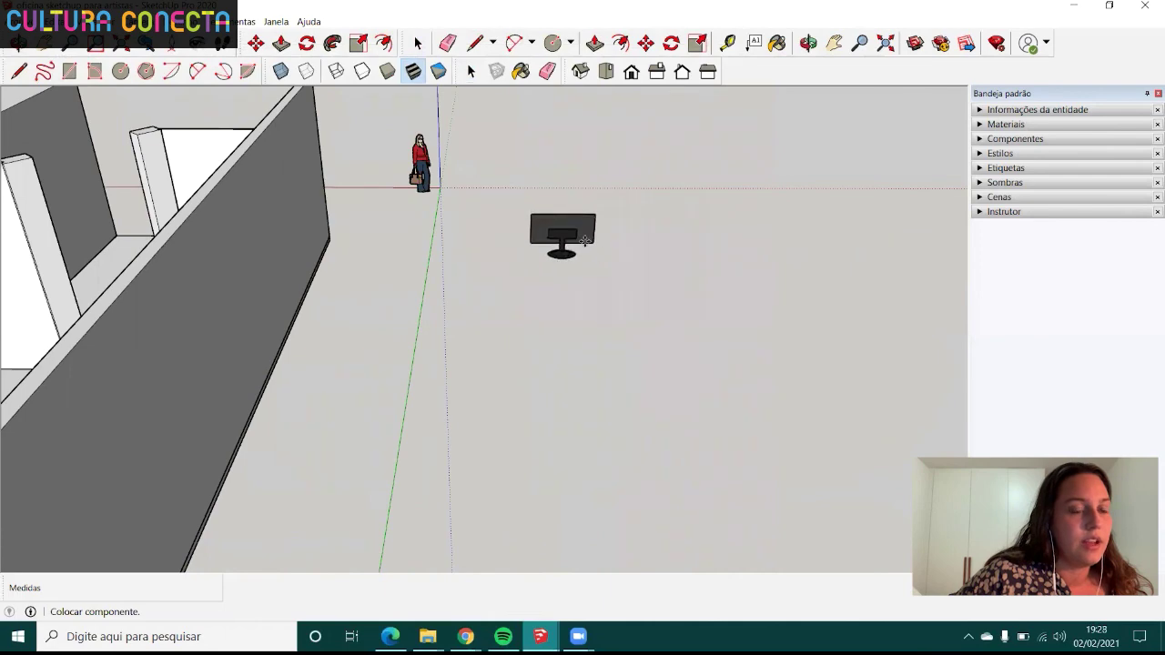
{"action": "left_click", "coordinate": [503, 294]}
{"action": "key", "text": "m"}
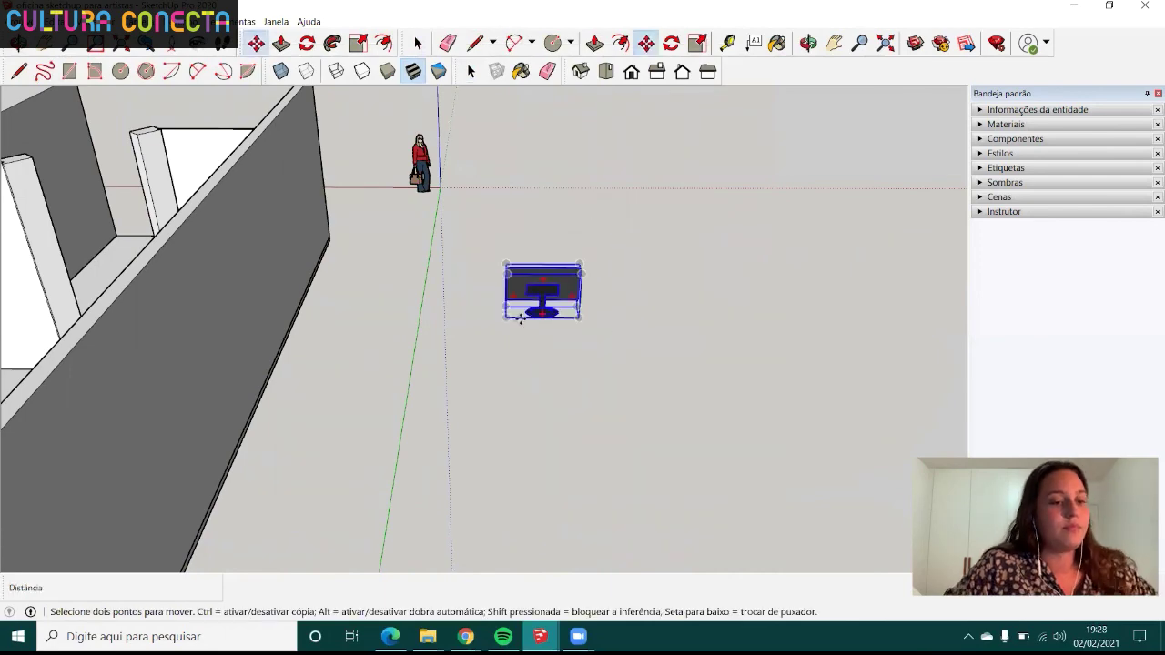
{"action": "key", "text": "space"}
{"action": "key", "text": "o"}
{"action": "mouse_move", "coordinate": [501, 333]}
{"action": "left_mouse_down"}
{"action": "mouse_move", "coordinate": [488, 263]}
{"action": "mouse_move", "coordinate": [904, 286]}
{"action": "mouse_move", "coordinate": [465, 245]}
{"action": "left_mouse_up"}
{"action": "scroll", "coordinate": [291, 383], "scroll_direction": "up", "scroll_amount": 3}
{"action": "scroll", "coordinate": [424, 233], "scroll_direction": "up", "scroll_amount": 2}
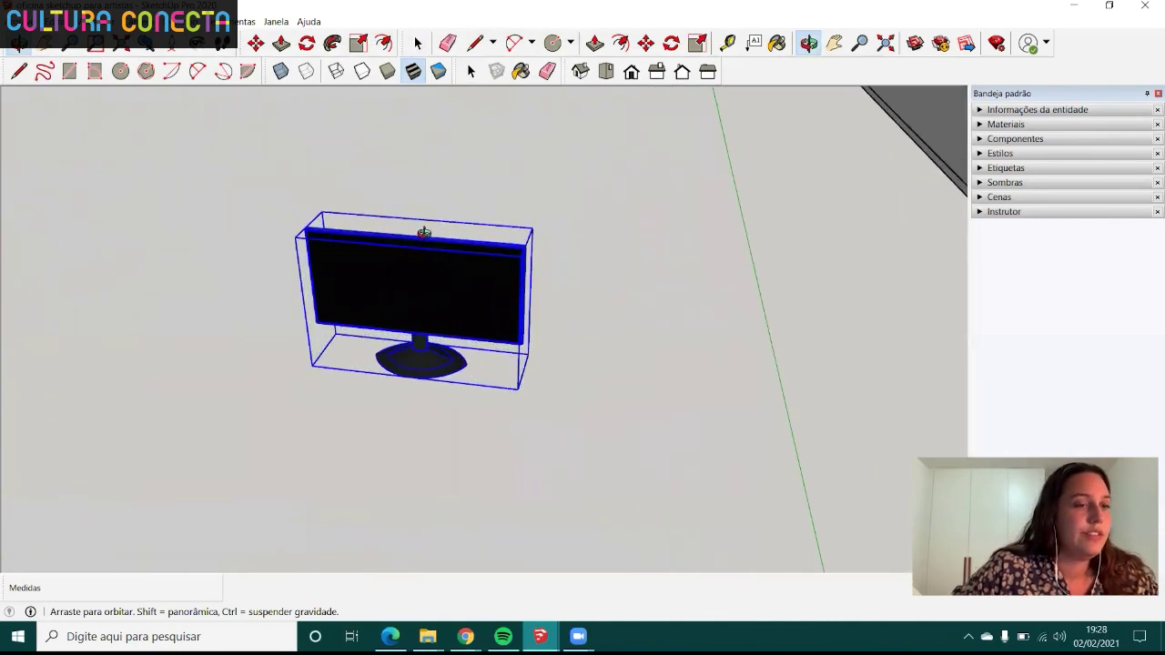
{"action": "scroll", "coordinate": [424, 233], "scroll_direction": "up", "scroll_amount": 2}
{"action": "left_click_drag", "start_coordinate": [410, 273], "coordinate": [385, 359]}
{"action": "key", "text": "space"}
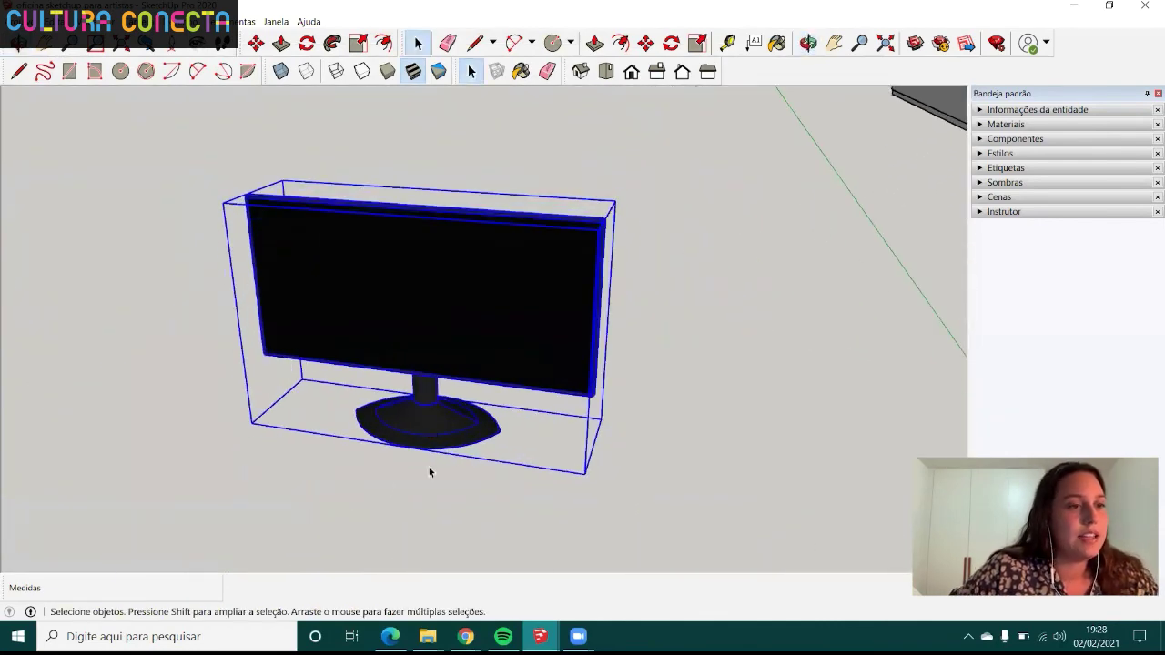
{"action": "left_click", "coordinate": [428, 471]}
- Edit the monitor's nested groups and delete its stand, leaving only the flat screen
{"action": "double_click", "coordinate": [426, 436]}
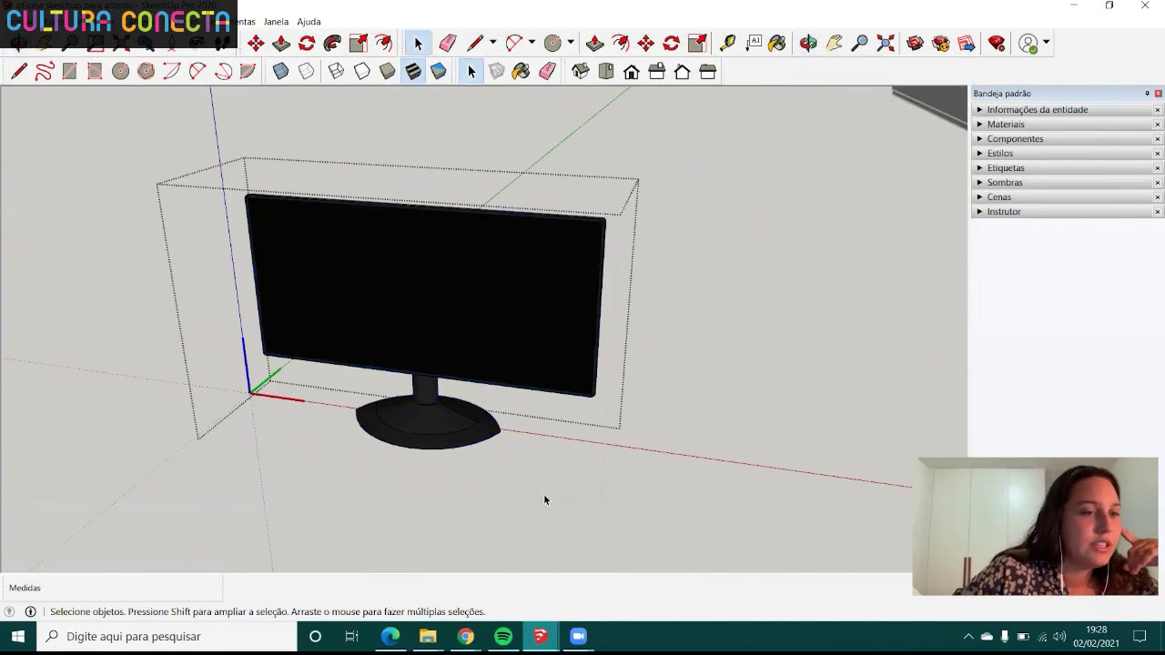
{"action": "left_click_drag", "start_coordinate": [319, 409], "coordinate": [318, 414]}
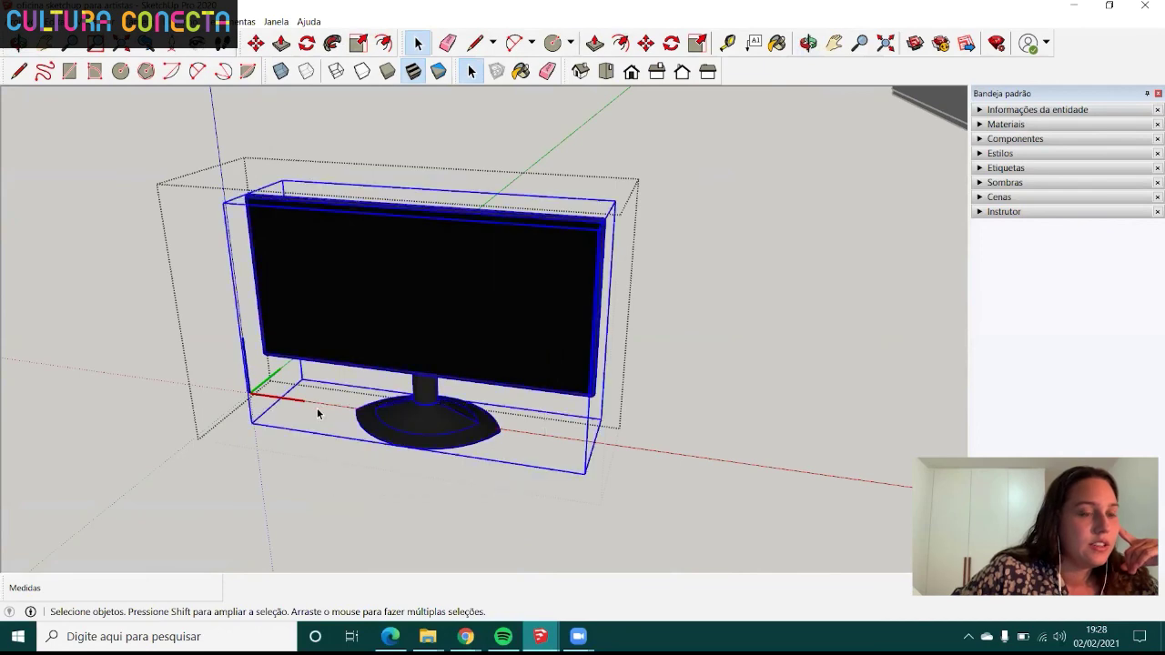
{"action": "left_click", "coordinate": [410, 429]}
{"action": "left_click", "coordinate": [435, 429]}
{"action": "double_click", "coordinate": [412, 430]}
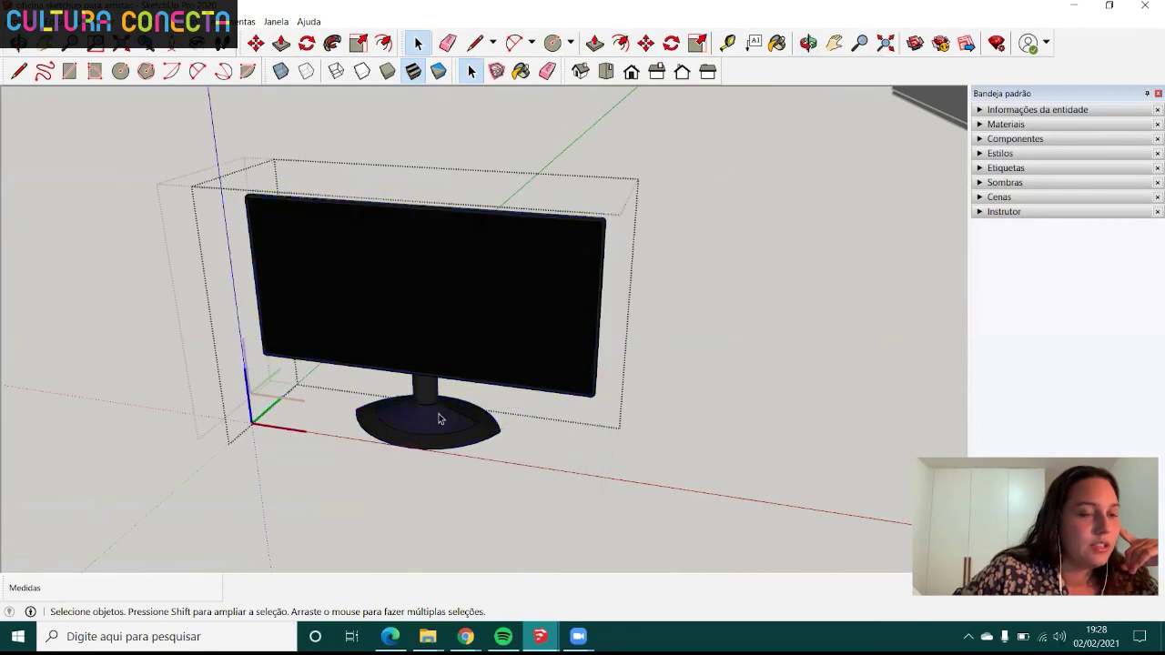
{"action": "middle_click_drag", "start_coordinate": [407, 442], "coordinate": [520, 379]}
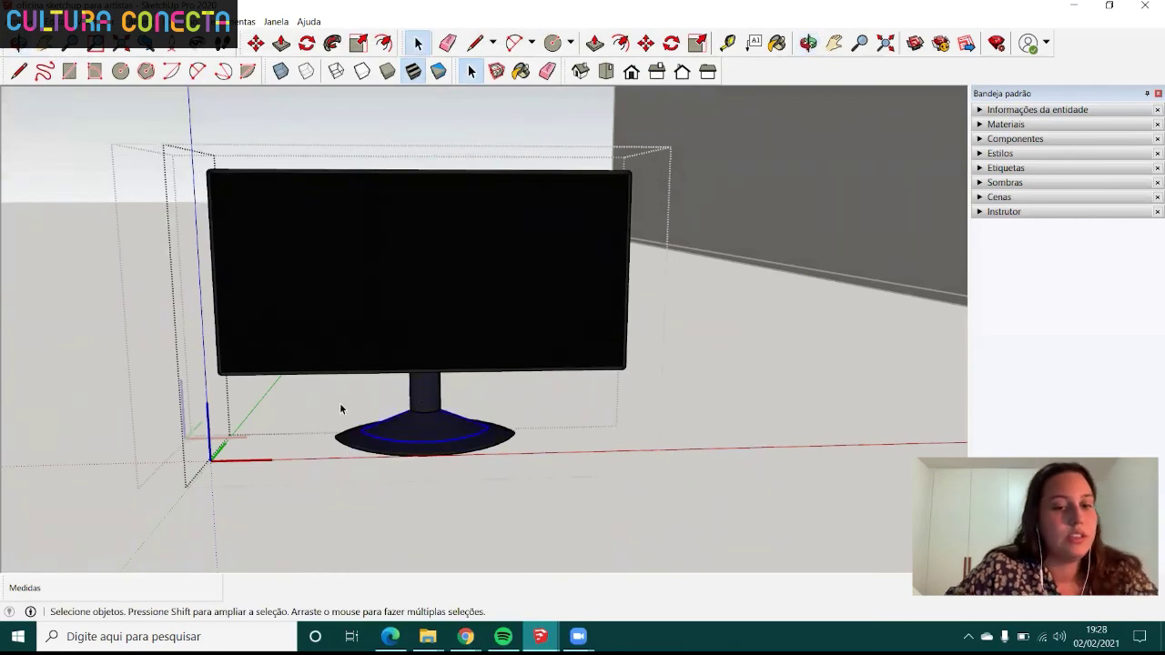
{"action": "key", "text": "Delete"}
{"action": "mouse_move", "coordinate": [434, 351]}
{"action": "middle_mouse_down"}
{"action": "mouse_move", "coordinate": [507, 328]}
{"action": "mouse_move", "coordinate": [270, 356]}
{"action": "mouse_move", "coordinate": [821, 338]}
{"action": "mouse_move", "coordinate": [703, 319]}
{"action": "middle_mouse_up"}
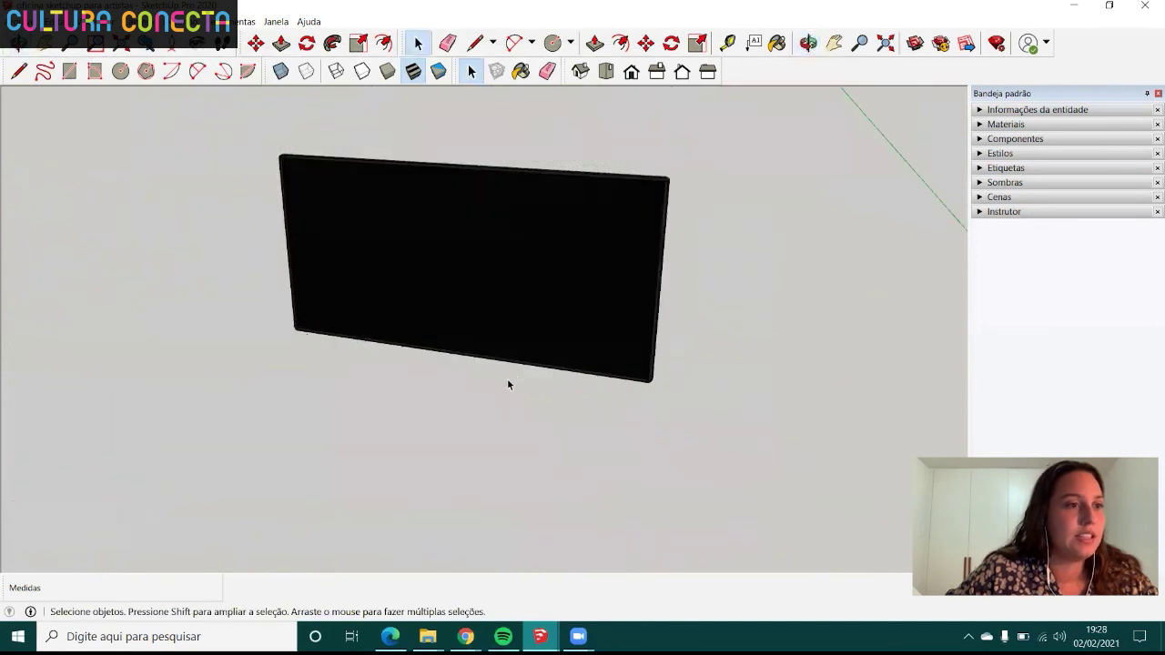
- Select the flat screen and raise it 150 cm with the Move tool
{"action": "mouse_move", "coordinate": [507, 384]}
{"action": "middle_mouse_down"}
{"action": "mouse_move", "coordinate": [463, 358]}
{"action": "mouse_move", "coordinate": [618, 364]}
{"action": "mouse_move", "coordinate": [590, 379]}
{"action": "middle_mouse_up"}
{"action": "scroll", "coordinate": [590, 379], "scroll_direction": "up", "scroll_amount": 3}
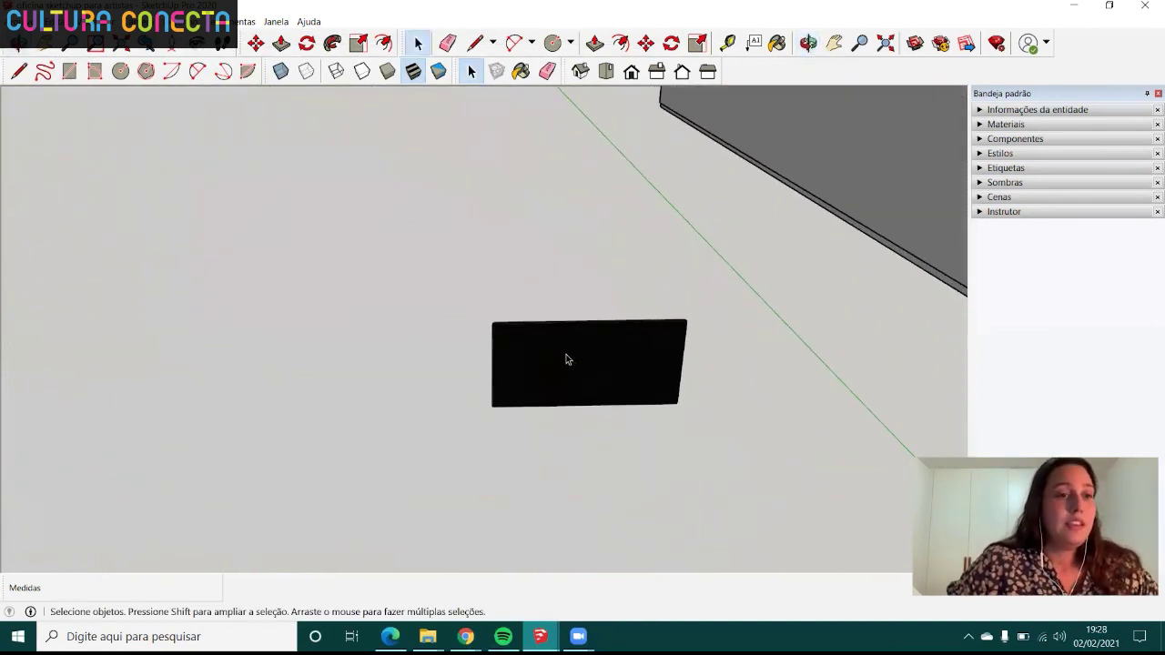
{"action": "left_click", "coordinate": [565, 359]}
{"action": "key", "text": "m"}
{"action": "scroll", "coordinate": [473, 341], "scroll_direction": "up", "scroll_amount": 3}
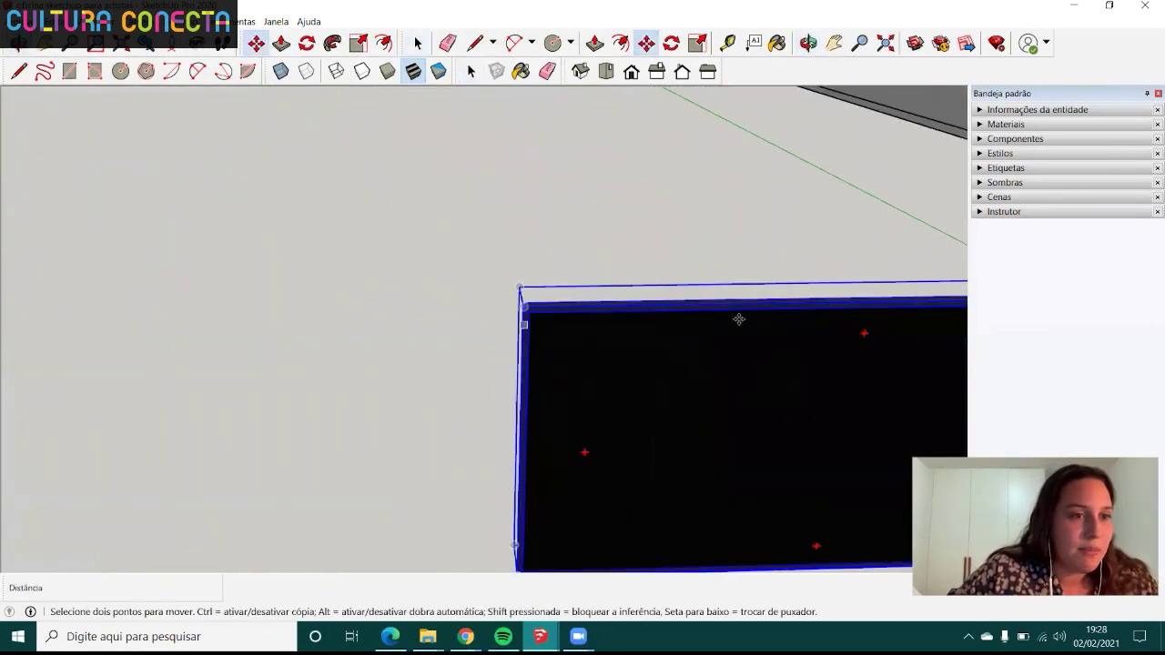
{"action": "scroll", "coordinate": [554, 405], "scroll_direction": "down", "scroll_amount": 2}
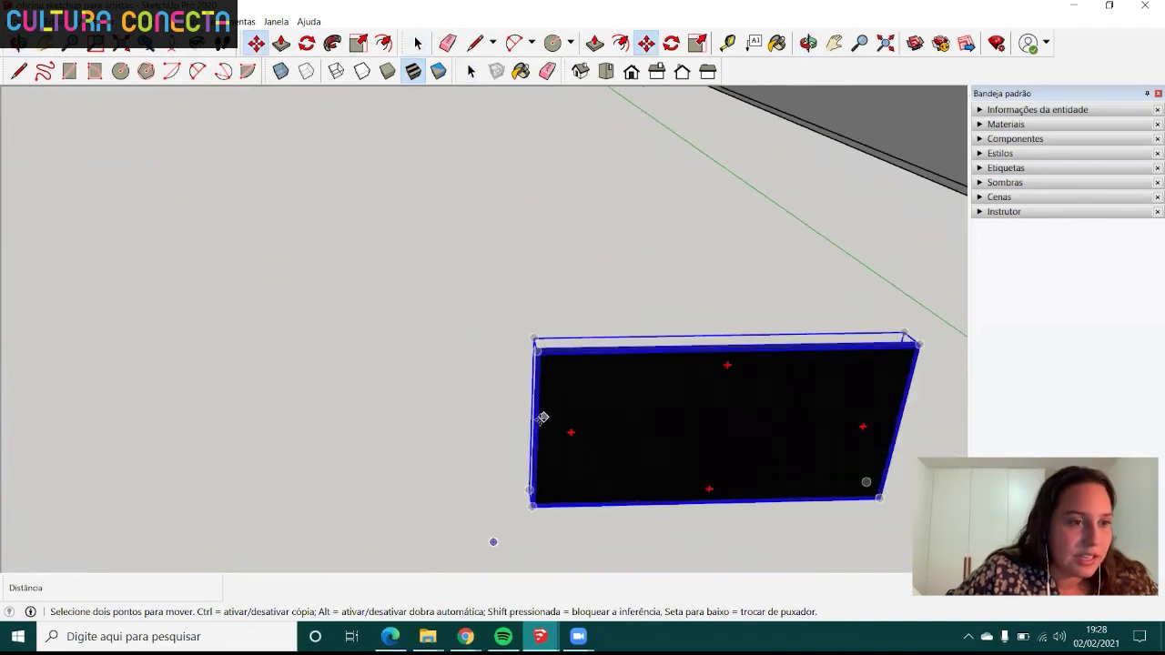
{"action": "left_click", "coordinate": [537, 432]}
{"action": "scroll", "coordinate": [537, 433], "scroll_direction": "down", "scroll_amount": 2}
{"action": "scroll", "coordinate": [537, 432], "scroll_direction": "down", "scroll_amount": 3}
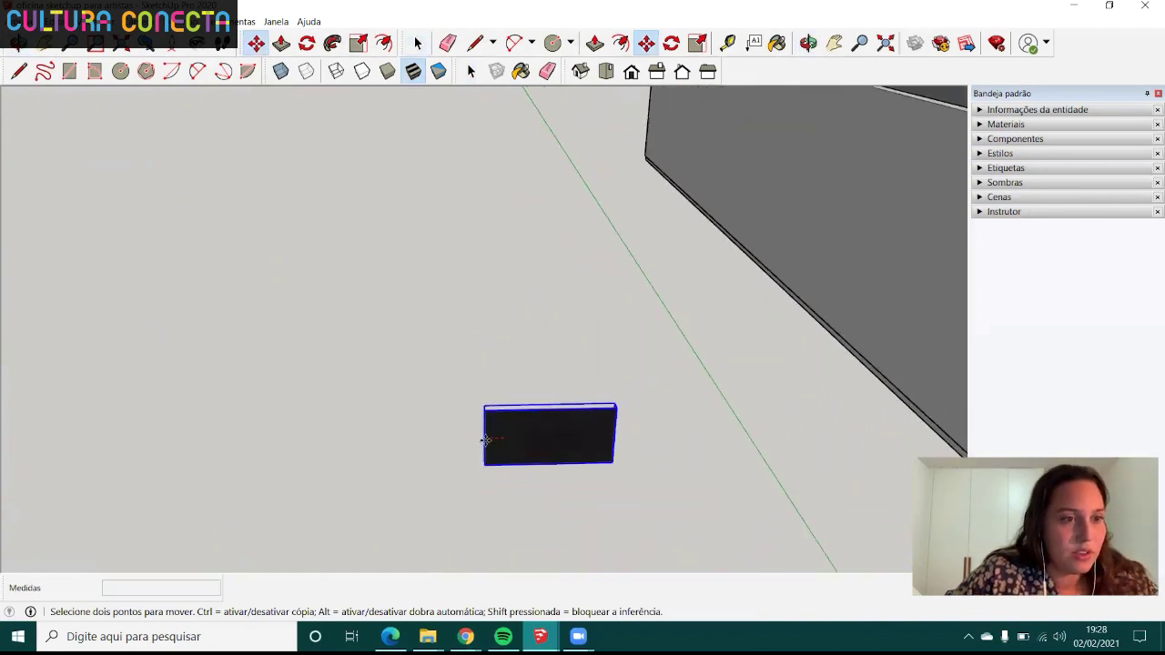
{"action": "middle_click_drag", "start_coordinate": [537, 432], "coordinate": [637, 364]}
{"action": "scroll", "coordinate": [716, 301], "scroll_direction": "up", "scroll_amount": 1}
{"action": "scroll", "coordinate": [716, 301], "scroll_direction": "up", "scroll_amount": 3}
{"action": "mouse_move", "coordinate": [755, 313]}
{"action": "middle_mouse_down"}
{"action": "mouse_move", "coordinate": [774, 330]}
{"action": "mouse_move", "coordinate": [736, 364]}
{"action": "middle_mouse_up"}
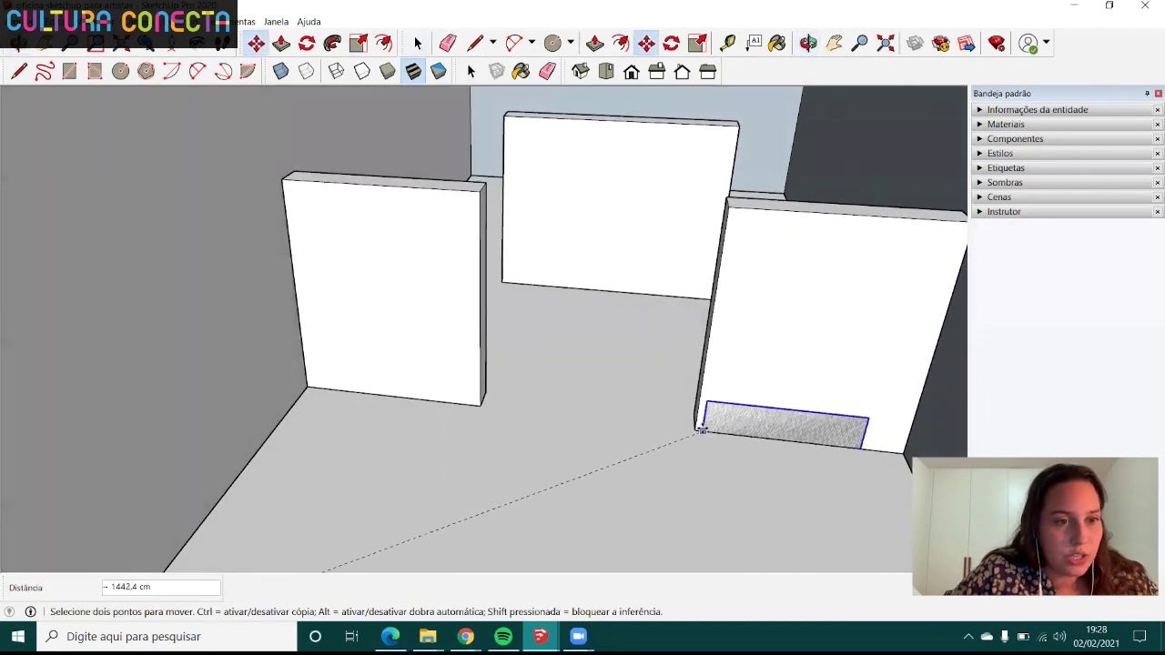
{"action": "scroll", "coordinate": [709, 428], "scroll_direction": "up", "scroll_amount": 2}
{"action": "scroll", "coordinate": [637, 426], "scroll_direction": "up", "scroll_amount": 2}
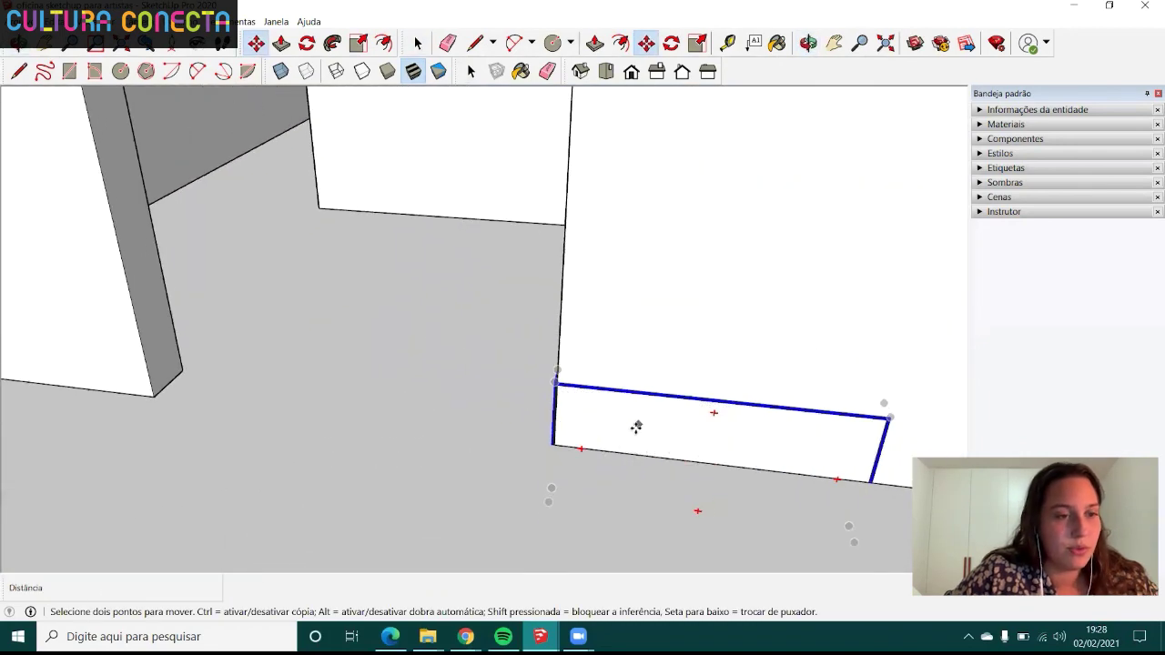
{"action": "left_click", "coordinate": [553, 445]}
{"action": "type", "text": "150"}
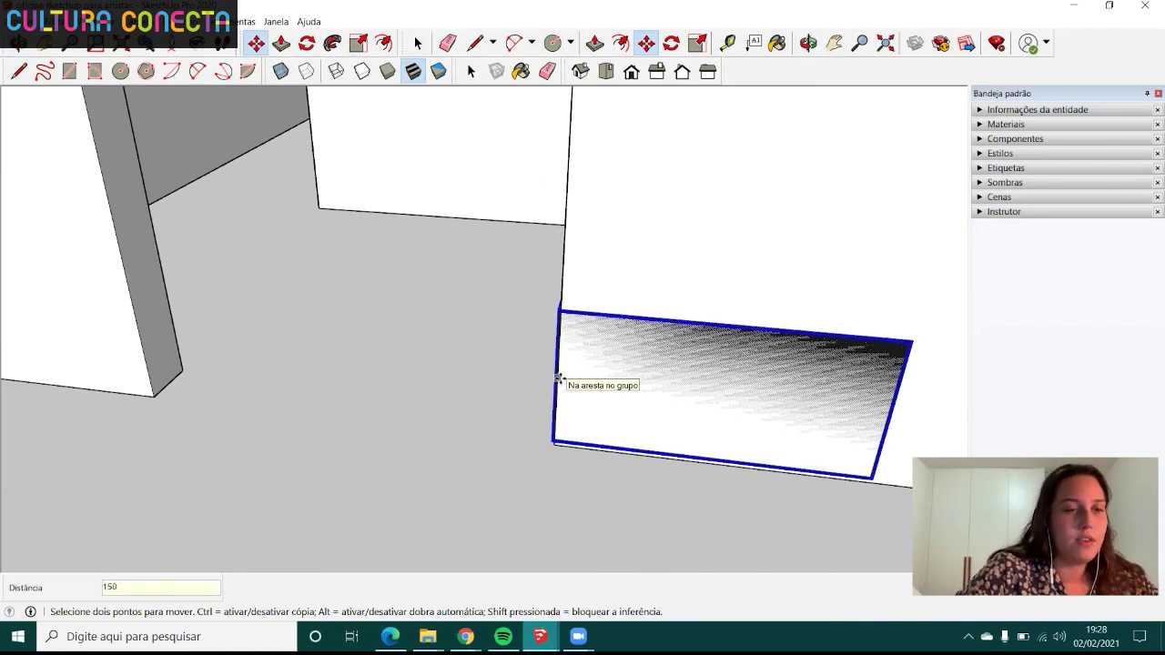
{"action": "key", "text": "Return"}
- Reposition the screen further along the wall and check it from the side
{"action": "scroll", "coordinate": [552, 381], "scroll_direction": "down", "scroll_amount": 3}
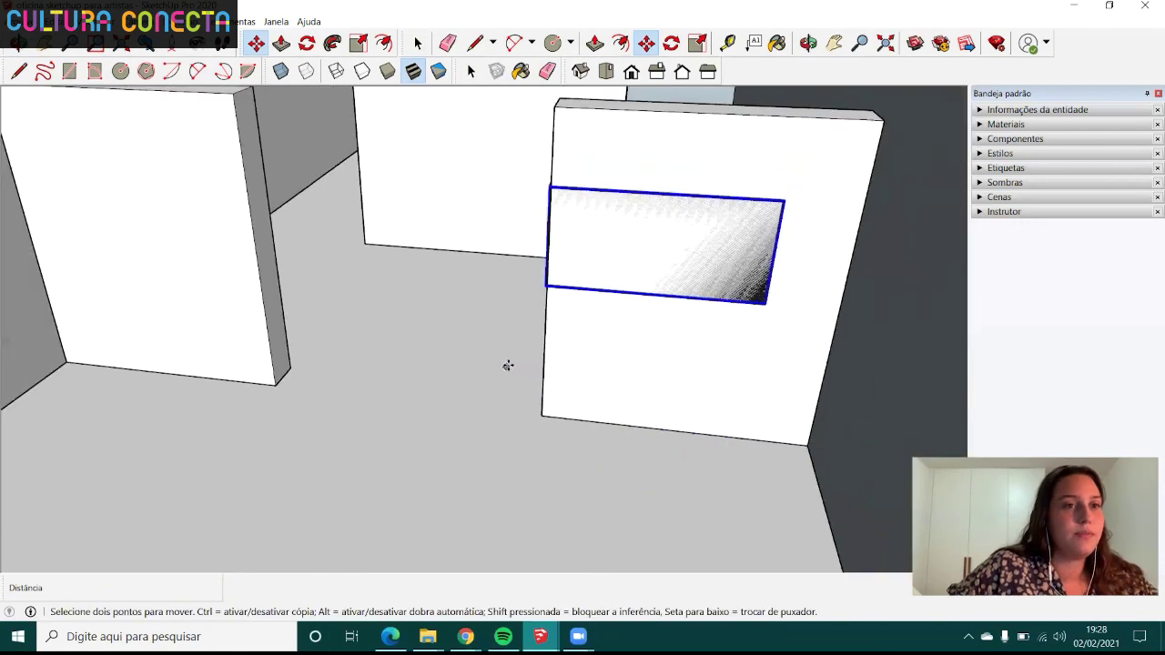
{"action": "scroll", "coordinate": [507, 364], "scroll_direction": "down", "scroll_amount": 1}
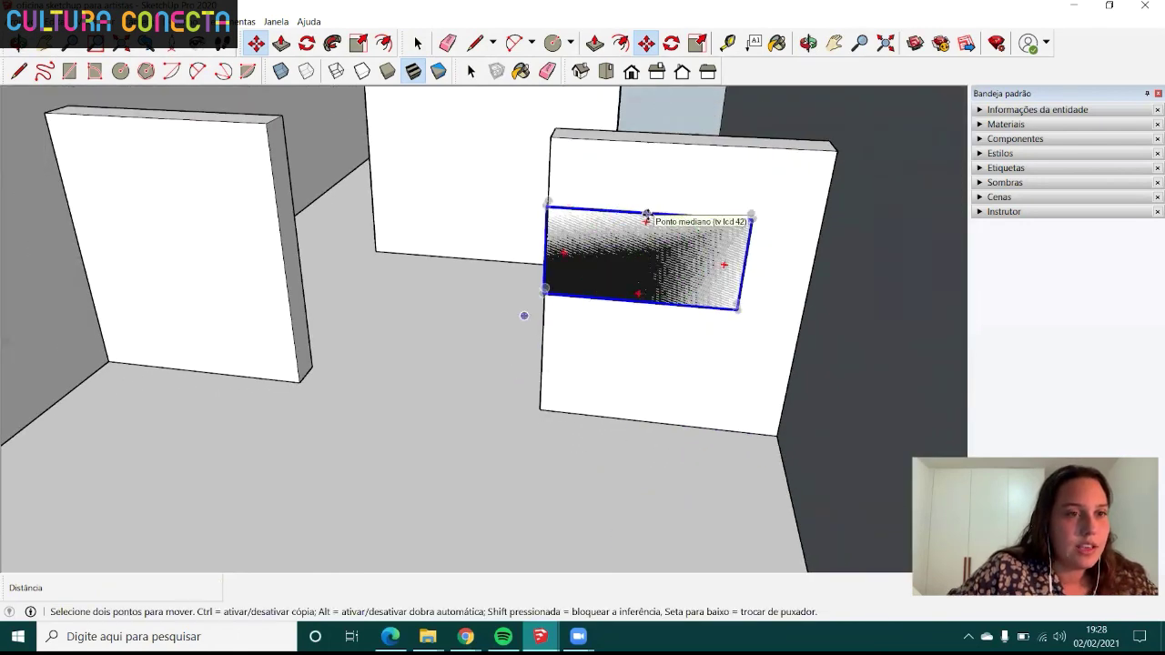
{"action": "left_click", "coordinate": [646, 216]}
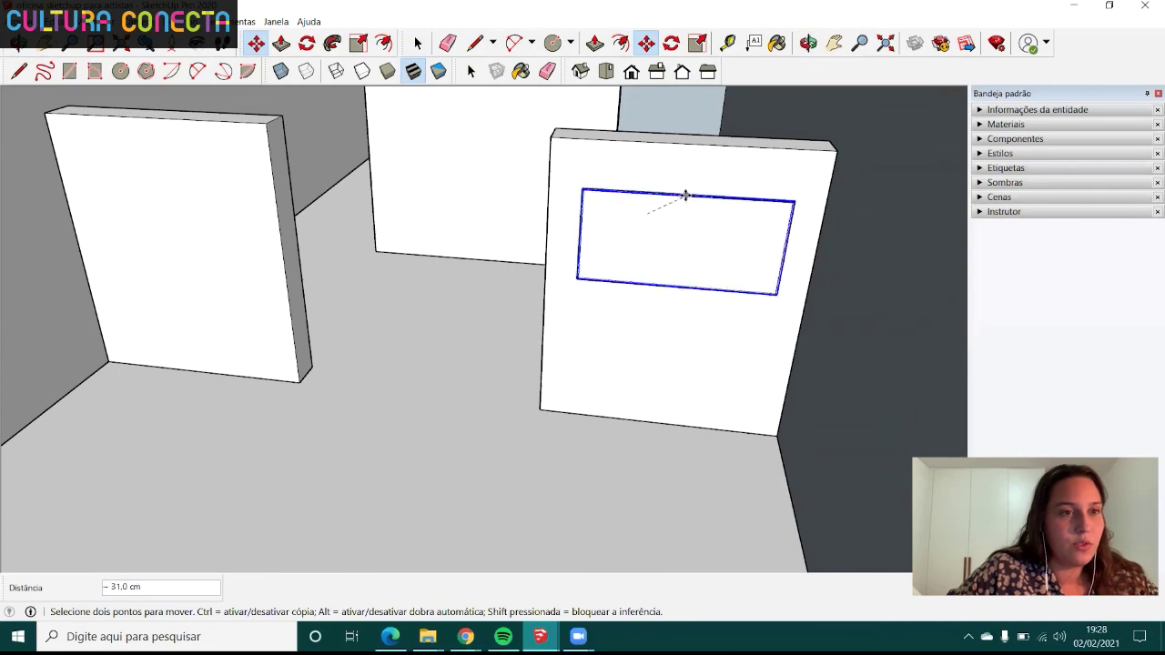
{"action": "key", "text": "Escape"}
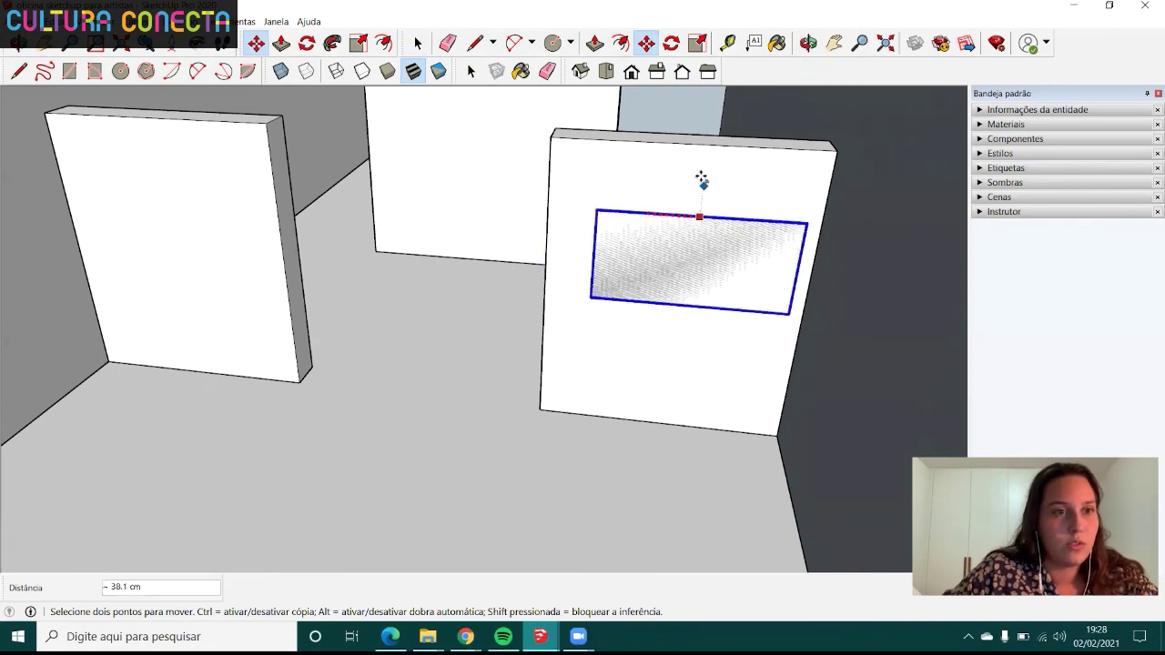
{"action": "left_click", "coordinate": [692, 142]}
{"action": "mouse_move", "coordinate": [643, 271]}
{"action": "middle_mouse_down"}
{"action": "mouse_move", "coordinate": [746, 291]}
{"action": "mouse_move", "coordinate": [837, 228]}
{"action": "middle_mouse_up"}
{"action": "scroll", "coordinate": [624, 188], "scroll_direction": "up", "scroll_amount": 3}
{"action": "scroll", "coordinate": [465, 273], "scroll_direction": "up", "scroll_amount": 3}
{"action": "mouse_move", "coordinate": [466, 274]}
{"action": "middle_mouse_down"}
{"action": "mouse_move", "coordinate": [634, 245]}
{"action": "mouse_move", "coordinate": [592, 286]}
{"action": "middle_mouse_up"}
{"action": "scroll", "coordinate": [540, 375], "scroll_direction": "down", "scroll_amount": 3}
{"action": "scroll", "coordinate": [583, 238], "scroll_direction": "up", "scroll_amount": 3}
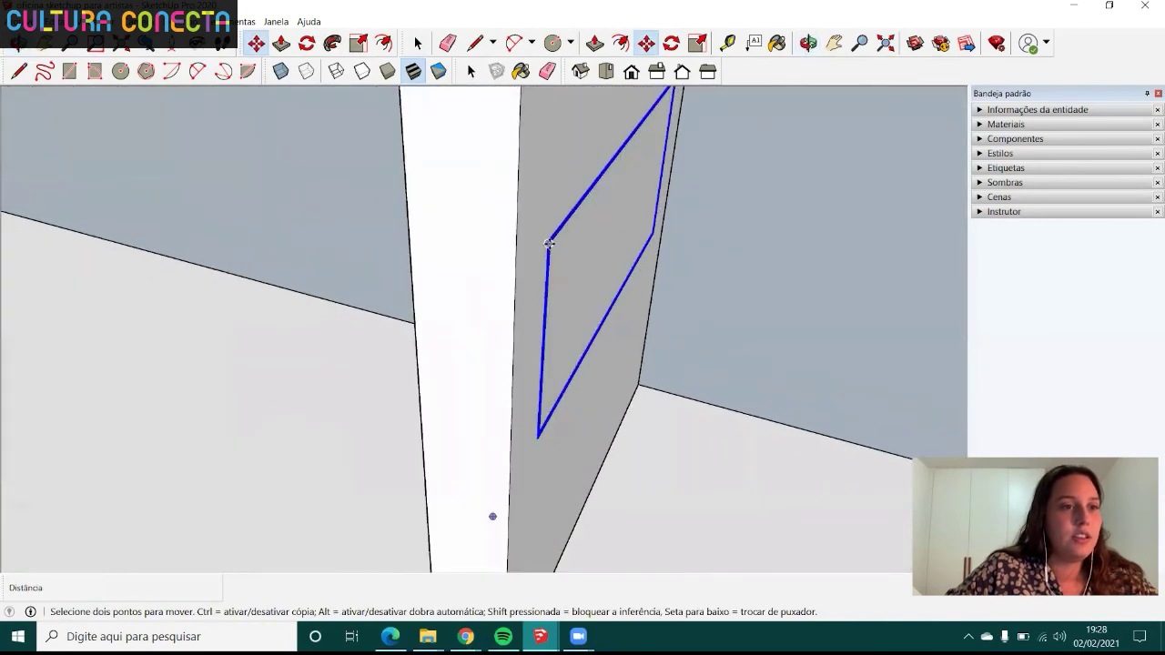
- Move the screen by its corner so it sits flush against the partition wall
{"action": "left_click", "coordinate": [549, 243]}
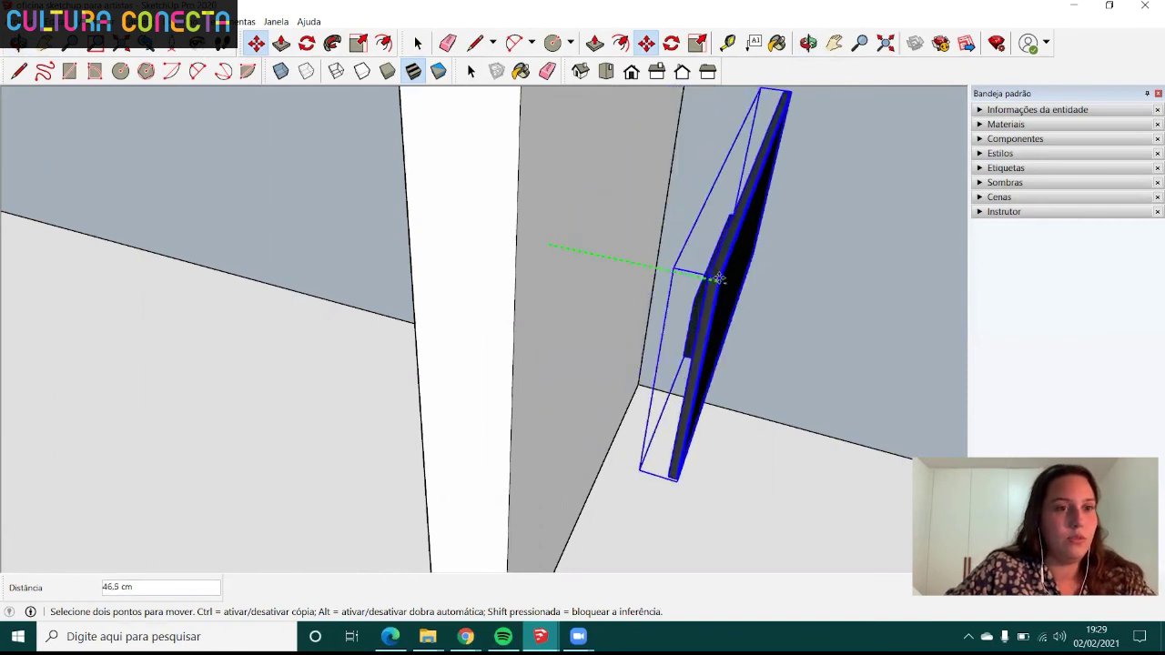
{"action": "left_click", "coordinate": [703, 273]}
{"action": "mouse_move", "coordinate": [702, 274]}
{"action": "middle_mouse_down"}
{"action": "mouse_move", "coordinate": [762, 278]}
{"action": "mouse_move", "coordinate": [689, 268]}
{"action": "middle_mouse_up"}
{"action": "left_click", "coordinate": [678, 275]}
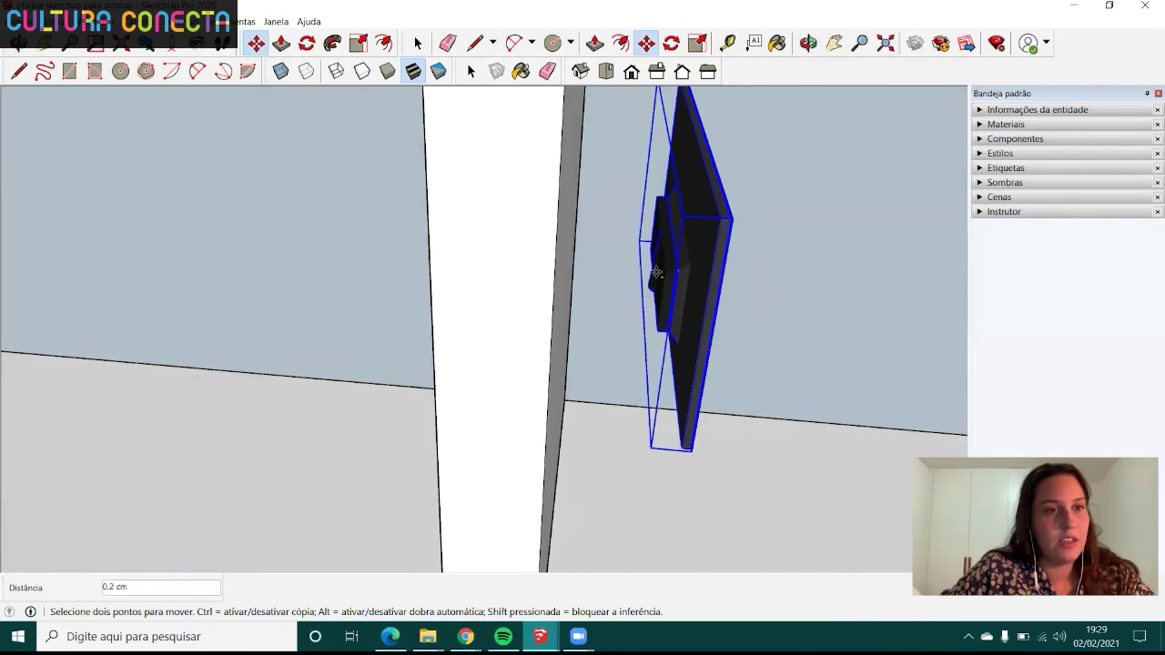
{"action": "key", "text": "Escape"}
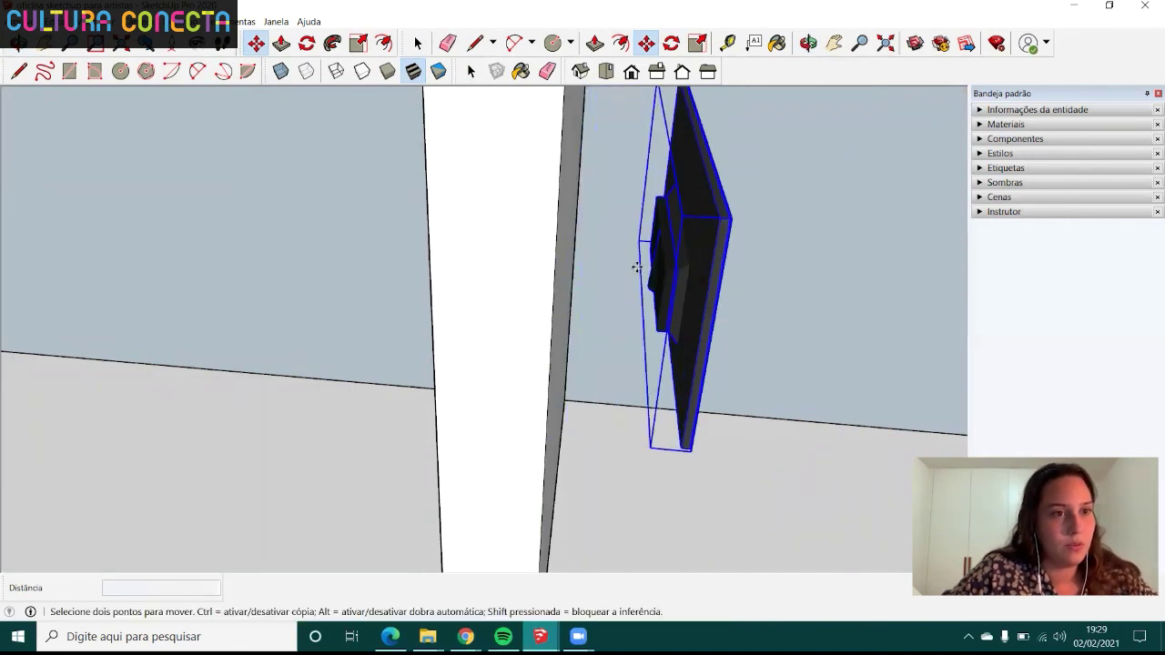
{"action": "left_click", "coordinate": [647, 285]}
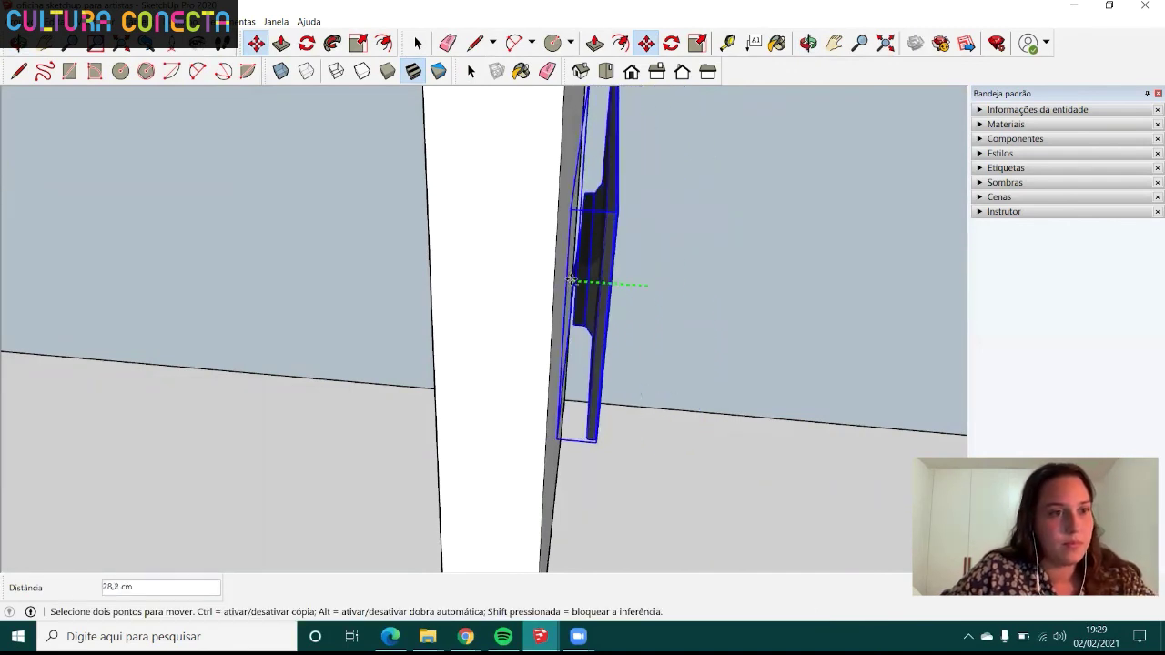
{"action": "left_click", "coordinate": [553, 295]}
- Orbit, pan and zoom around the whole room to inspect the mounted TV and partitions
{"action": "middle_click_drag", "start_coordinate": [553, 296], "coordinate": [442, 359]}
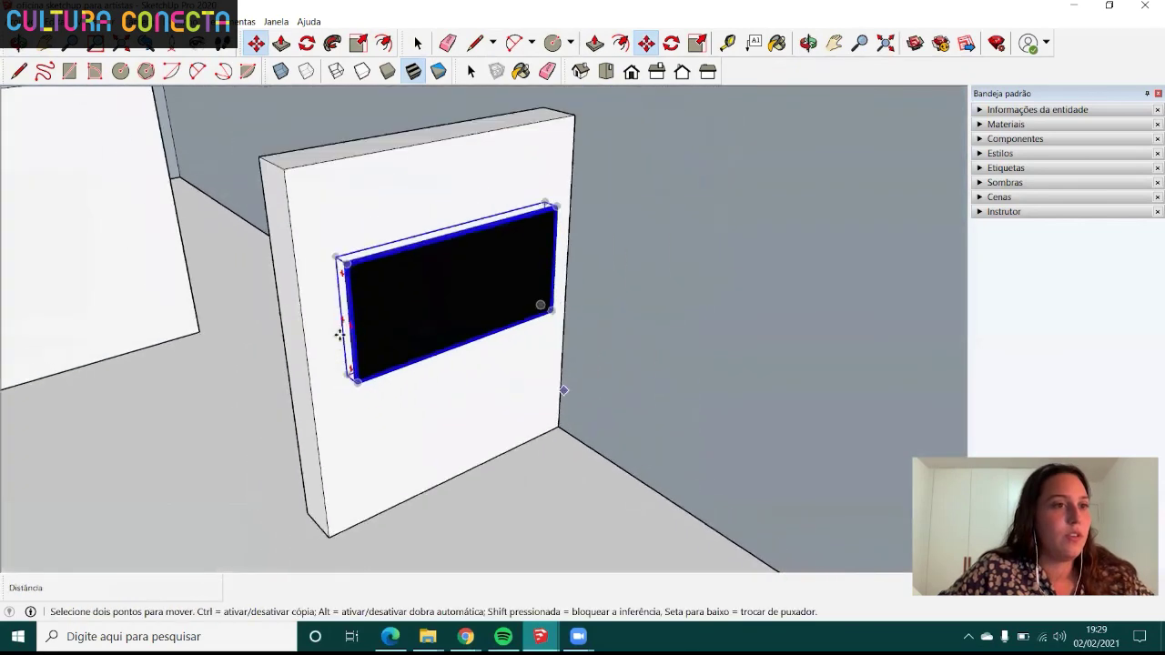
{"action": "key", "text": "space"}
{"action": "scroll", "coordinate": [442, 360], "scroll_direction": "down", "scroll_amount": 5}
{"action": "mouse_move", "coordinate": [586, 262]}
{"action": "middle_mouse_down"}
{"action": "mouse_move", "coordinate": [503, 376]}
{"action": "mouse_move", "coordinate": [425, 364]}
{"action": "mouse_move", "coordinate": [756, 408]}
{"action": "mouse_move", "coordinate": [665, 383]}
{"action": "mouse_move", "coordinate": [748, 209]}
{"action": "mouse_move", "coordinate": [282, 278]}
{"action": "mouse_move", "coordinate": [143, 227]}
{"action": "middle_mouse_up"}
{"action": "scroll", "coordinate": [424, 364], "scroll_direction": "down", "scroll_amount": 3}
{"action": "scroll", "coordinate": [392, 346], "scroll_direction": "up", "scroll_amount": 3}
{"action": "scroll", "coordinate": [409, 346], "scroll_direction": "up", "scroll_amount": 3}
{"action": "scroll", "coordinate": [409, 341], "scroll_direction": "down", "scroll_amount": 4}
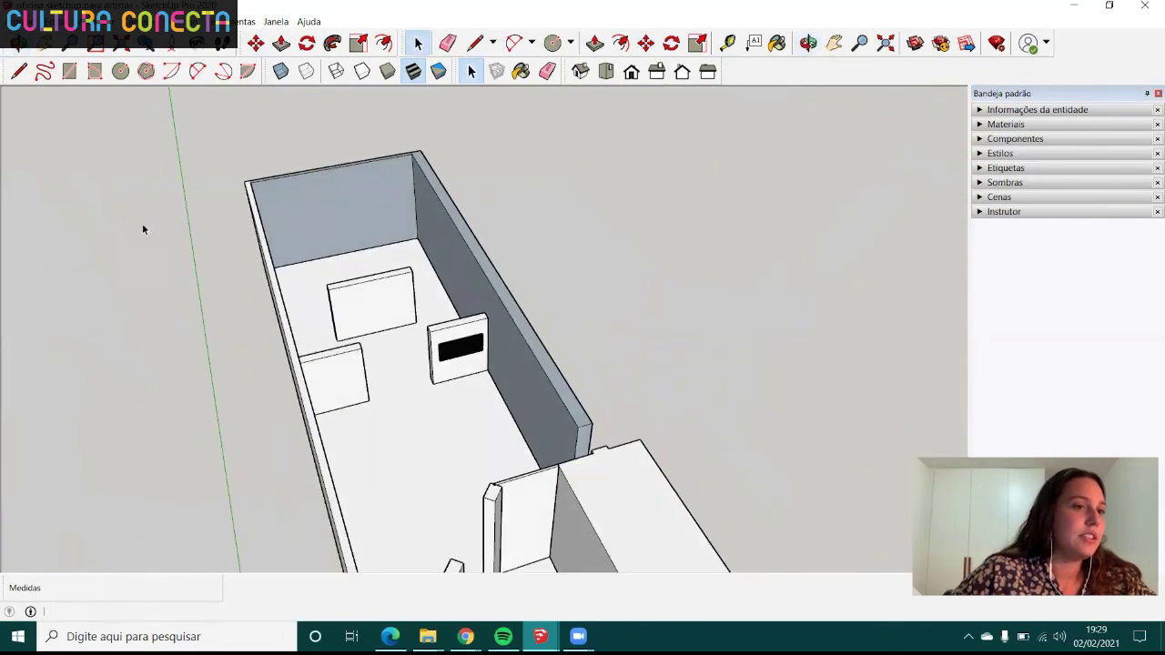
{"action": "scroll", "coordinate": [310, 339], "scroll_direction": "up", "scroll_amount": 3}
{"action": "scroll", "coordinate": [309, 338], "scroll_direction": "up", "scroll_amount": 3}
{"action": "mouse_move", "coordinate": [312, 345]}
{"action": "middle_mouse_down"}
{"action": "mouse_move", "coordinate": [138, 397]}
{"action": "mouse_move", "coordinate": [174, 281]}
{"action": "mouse_move", "coordinate": [210, 272]}
{"action": "mouse_move", "coordinate": [424, 416]}
{"action": "mouse_move", "coordinate": [407, 307]}
{"action": "mouse_move", "coordinate": [306, 411]}
{"action": "mouse_move", "coordinate": [370, 434]}
{"action": "mouse_move", "coordinate": [172, 322]}
{"action": "mouse_move", "coordinate": [764, 382]}
{"action": "mouse_move", "coordinate": [460, 352]}
{"action": "mouse_move", "coordinate": [263, 398]}
{"action": "mouse_move", "coordinate": [640, 410]}
{"action": "mouse_move", "coordinate": [513, 440]}
{"action": "mouse_move", "coordinate": [634, 406]}
{"action": "mouse_move", "coordinate": [291, 437]}
{"action": "mouse_move", "coordinate": [136, 336]}
{"action": "mouse_move", "coordinate": [391, 371]}
{"action": "mouse_move", "coordinate": [356, 408]}
{"action": "mouse_move", "coordinate": [400, 345]}
{"action": "mouse_move", "coordinate": [461, 332]}
{"action": "middle_mouse_up"}
{"action": "scroll", "coordinate": [637, 364], "scroll_direction": "down", "scroll_amount": 3}
{"action": "scroll", "coordinate": [514, 440], "scroll_direction": "up", "scroll_amount": 3}
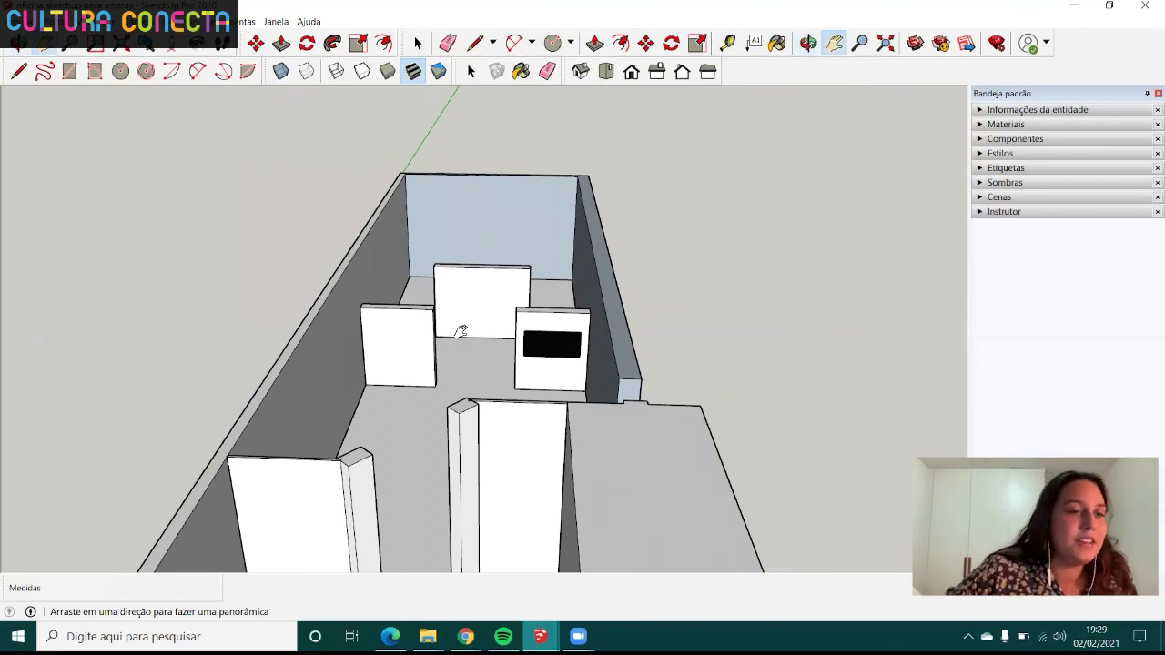
{"action": "mouse_move", "coordinate": [459, 315]}
{"action": "middle_mouse_down"}
{"action": "mouse_move", "coordinate": [494, 383]}
{"action": "mouse_move", "coordinate": [499, 306]}
{"action": "mouse_move", "coordinate": [494, 396]}
{"action": "middle_mouse_up"}
{"action": "mouse_move", "coordinate": [494, 396]}
{"action": "left_mouse_down"}
{"action": "mouse_move", "coordinate": [561, 355]}
{"action": "mouse_move", "coordinate": [804, 346]}
{"action": "left_mouse_up"}
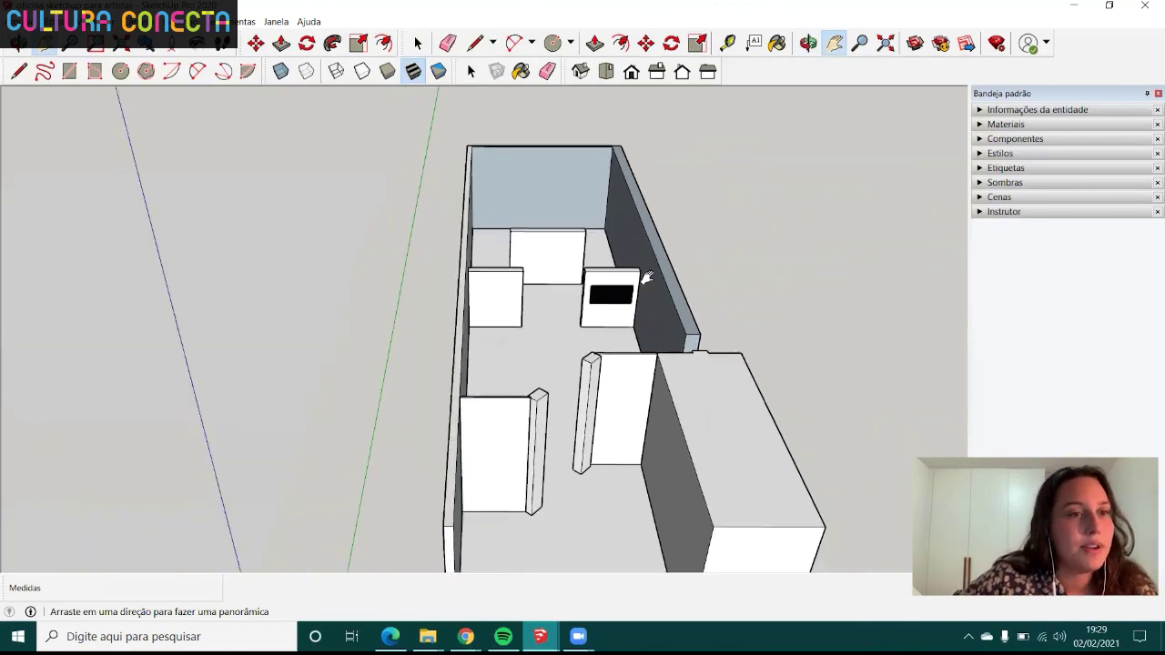
{"action": "middle_click_drag", "start_coordinate": [549, 355], "coordinate": [544, 267]}
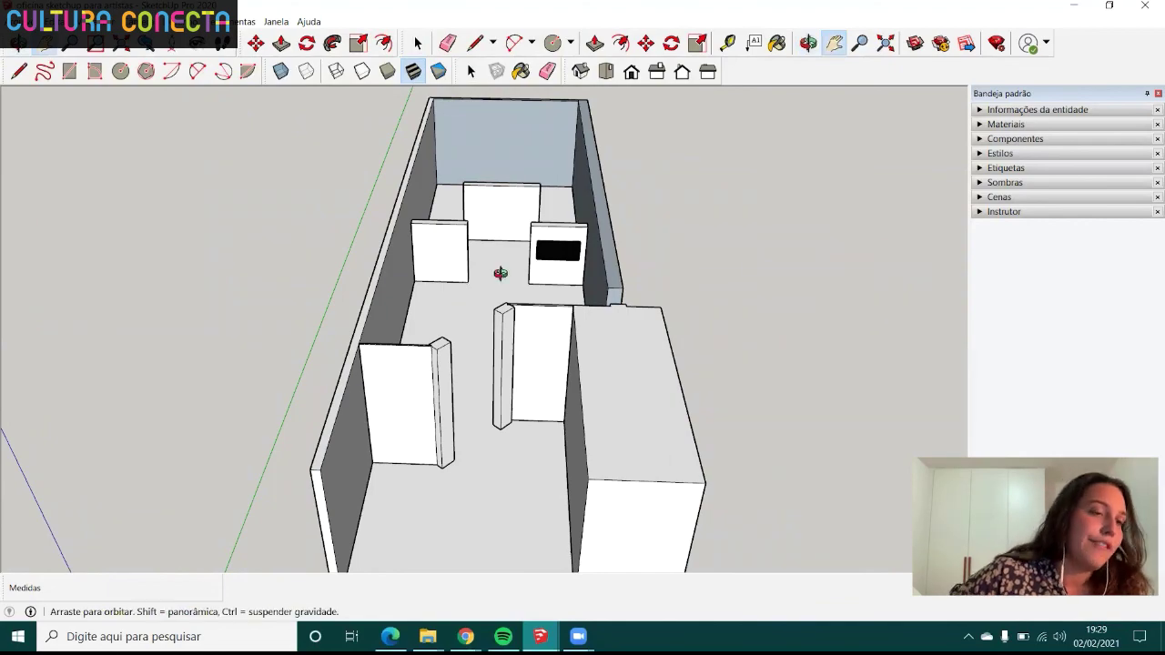
{"action": "mouse_move", "coordinate": [502, 270]}
{"action": "middle_mouse_down"}
{"action": "mouse_move", "coordinate": [525, 291]}
{"action": "mouse_move", "coordinate": [671, 298]}
{"action": "mouse_move", "coordinate": [801, 510]}
{"action": "mouse_move", "coordinate": [806, 262]}
{"action": "mouse_move", "coordinate": [458, 275]}
{"action": "mouse_move", "coordinate": [467, 282]}
{"action": "middle_mouse_up"}
{"action": "scroll", "coordinate": [467, 282], "scroll_direction": "up", "scroll_amount": 3}
{"action": "scroll", "coordinate": [486, 286], "scroll_direction": "up", "scroll_amount": 2}
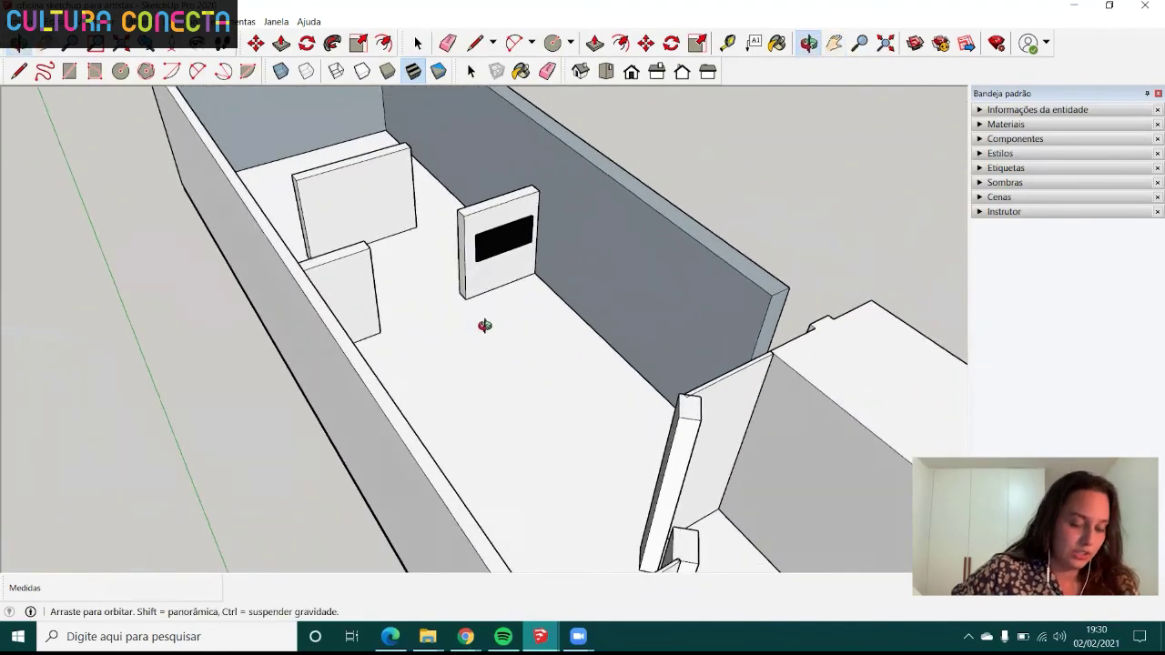
{"action": "scroll", "coordinate": [481, 325], "scroll_direction": "up", "scroll_amount": 2}
{"action": "scroll", "coordinate": [471, 325], "scroll_direction": "down", "scroll_amount": 3}
{"action": "scroll", "coordinate": [472, 325], "scroll_direction": "down", "scroll_amount": 3}
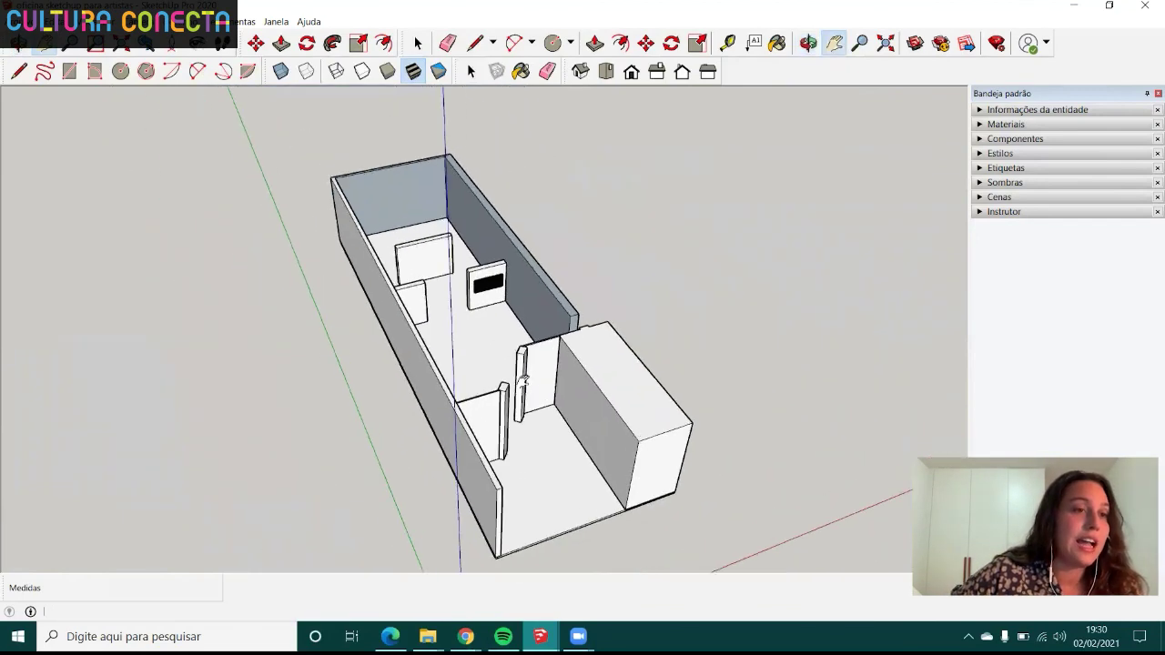
{"action": "mouse_move", "coordinate": [471, 325]}
{"action": "middle_mouse_down"}
{"action": "mouse_move", "coordinate": [403, 371]}
{"action": "mouse_move", "coordinate": [481, 263]}
{"action": "mouse_move", "coordinate": [260, 338]}
{"action": "mouse_move", "coordinate": [301, 302]}
{"action": "mouse_move", "coordinate": [507, 271]}
{"action": "middle_mouse_up"}
{"action": "scroll", "coordinate": [507, 270], "scroll_direction": "up", "scroll_amount": 4}
{"action": "scroll", "coordinate": [330, 268], "scroll_direction": "down", "scroll_amount": 5}
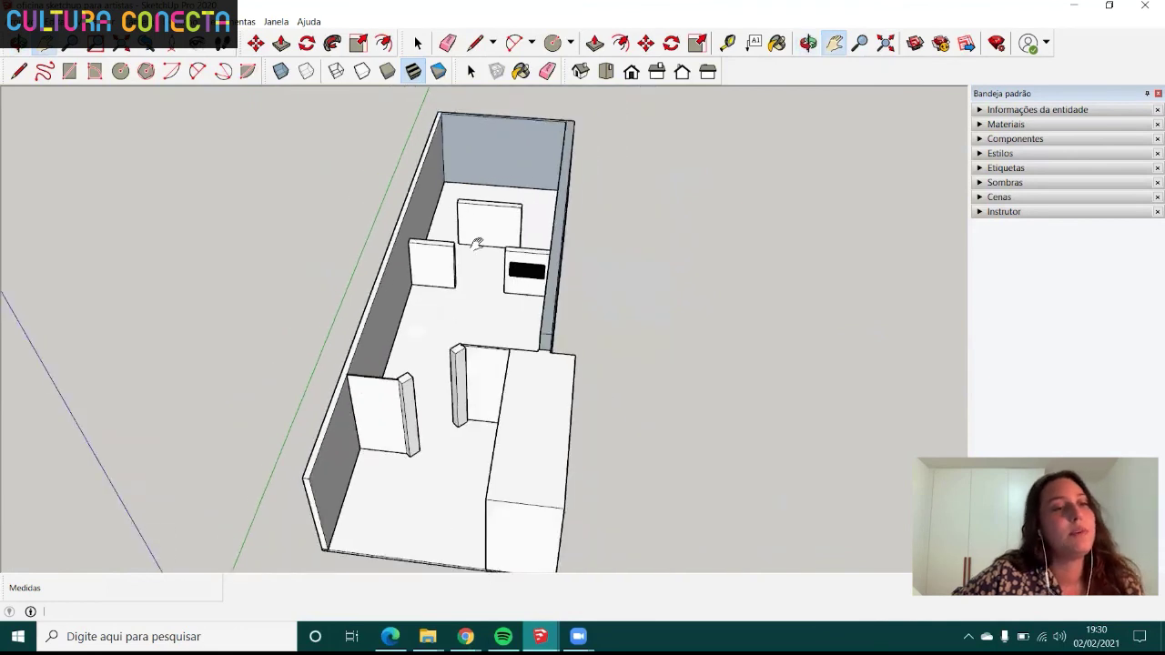
{"action": "middle_click_drag", "start_coordinate": [330, 269], "coordinate": [496, 277]}
{"action": "scroll", "coordinate": [559, 304], "scroll_direction": "up", "scroll_amount": 2}
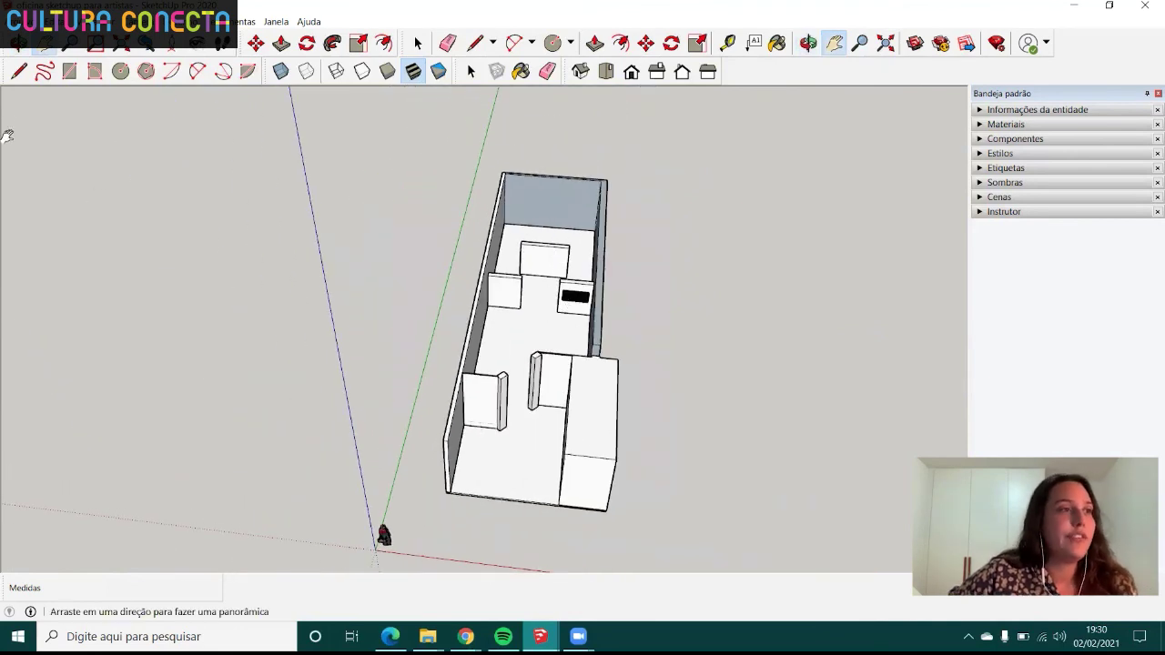
- Select the room group, open it for editing, and orbit closer to the partition panels
{"action": "left_click", "coordinate": [470, 71]}
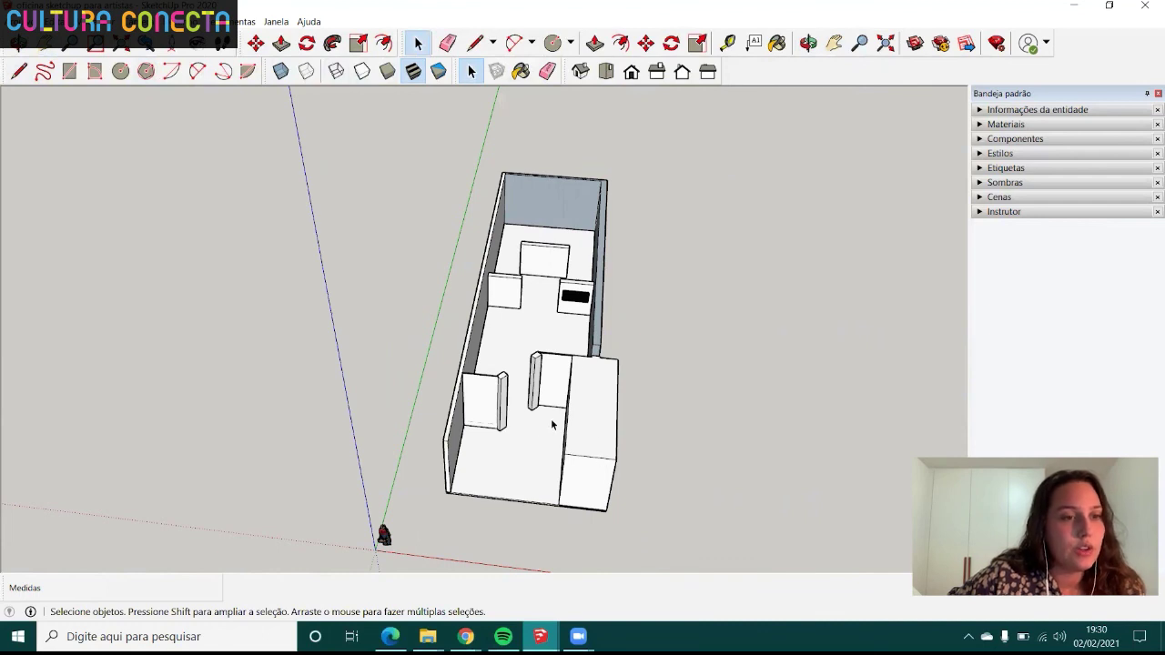
{"action": "left_click", "coordinate": [528, 440]}
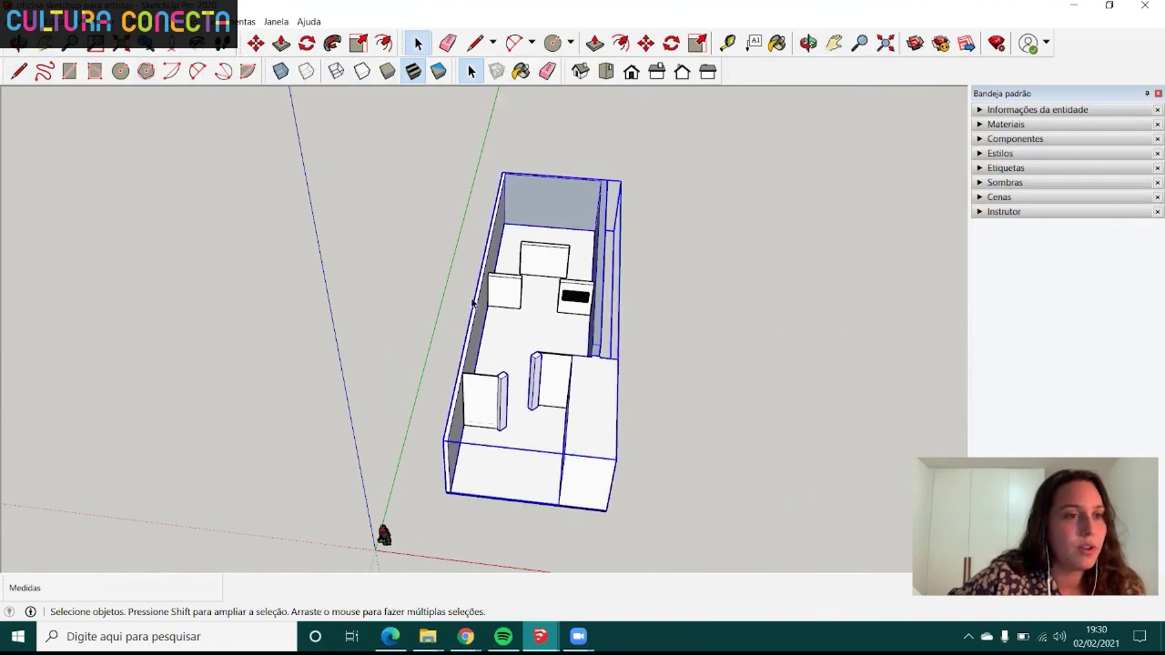
{"action": "double_click", "coordinate": [491, 433]}
{"action": "left_click", "coordinate": [592, 412]}
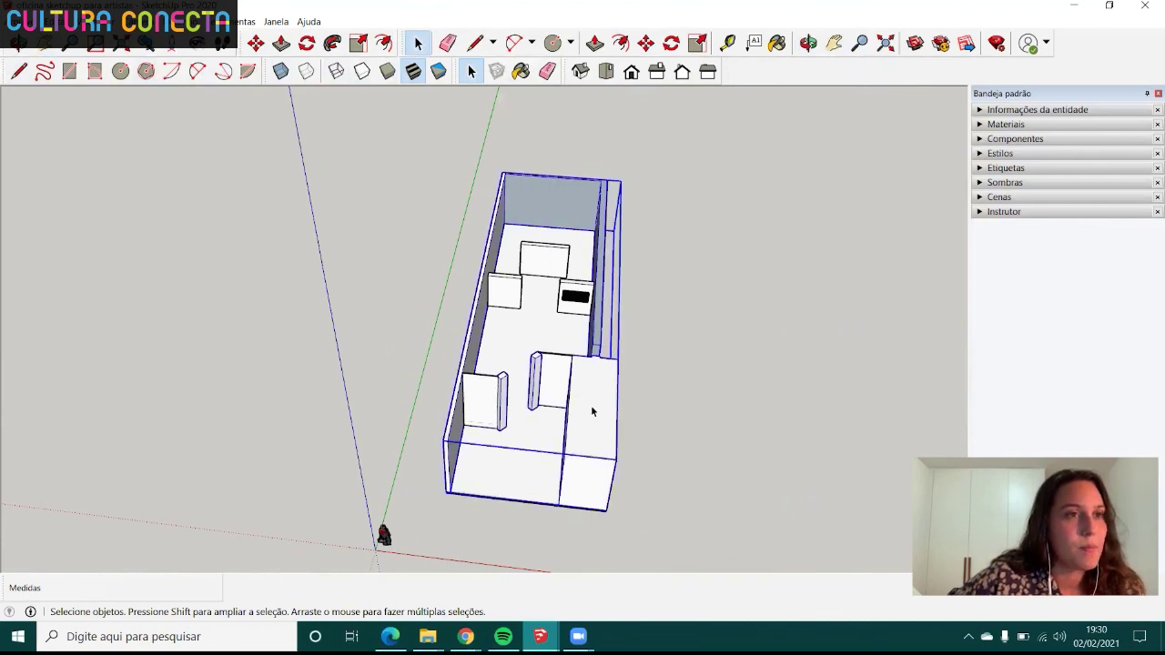
{"action": "mouse_move", "coordinate": [576, 308]}
{"action": "middle_mouse_down"}
{"action": "mouse_move", "coordinate": [572, 366]}
{"action": "mouse_move", "coordinate": [464, 392]}
{"action": "middle_mouse_up"}
{"action": "scroll", "coordinate": [569, 362], "scroll_direction": "up", "scroll_amount": 3}
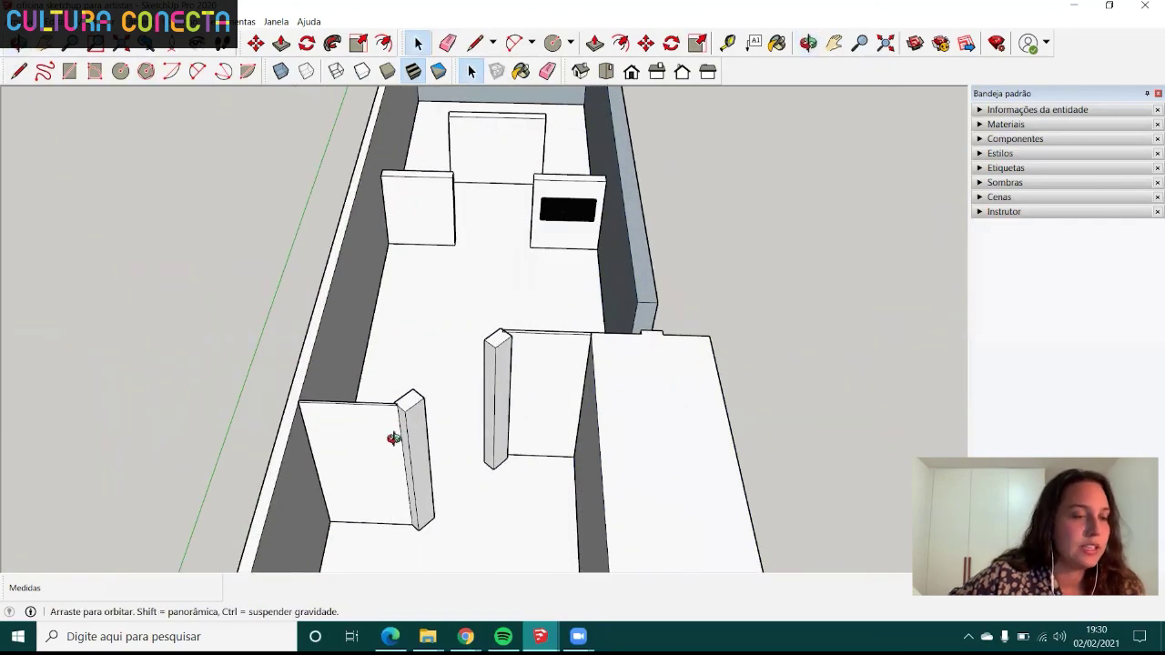
{"action": "scroll", "coordinate": [437, 349], "scroll_direction": "down", "scroll_amount": 2}
{"action": "scroll", "coordinate": [437, 335], "scroll_direction": "down", "scroll_amount": 3}
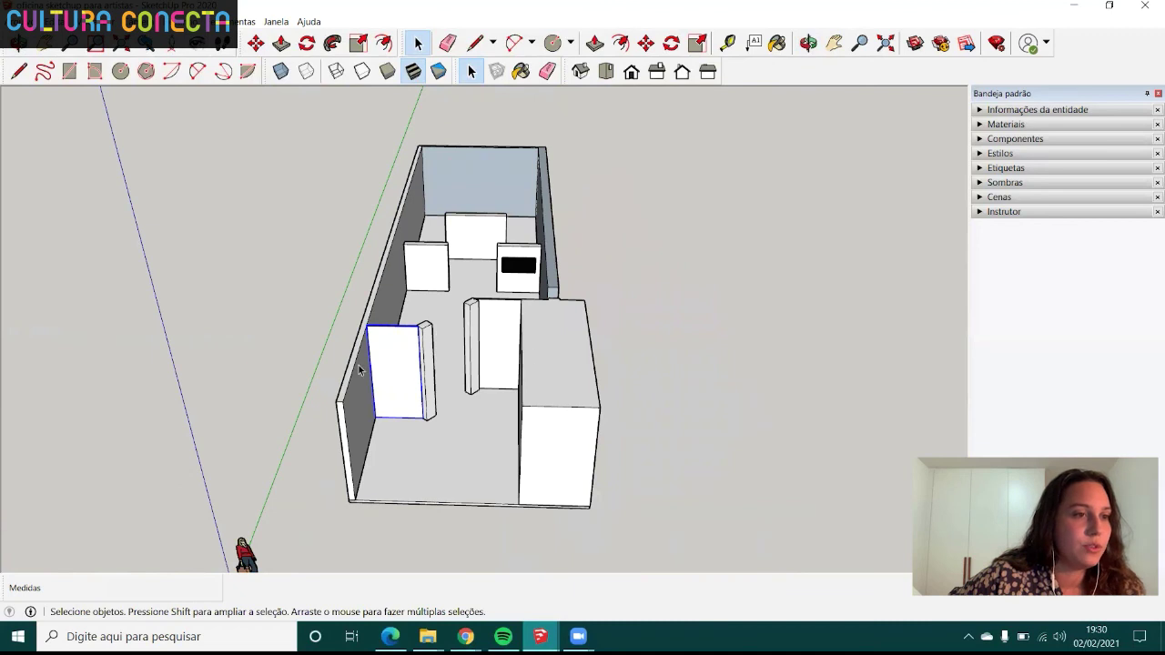
{"action": "scroll", "coordinate": [360, 368], "scroll_direction": "up", "scroll_amount": 3}
- Paint the front-left panel with Vidro translúcido cinza from the Vidros e espelhos materials
{"action": "left_click", "coordinate": [416, 343]}
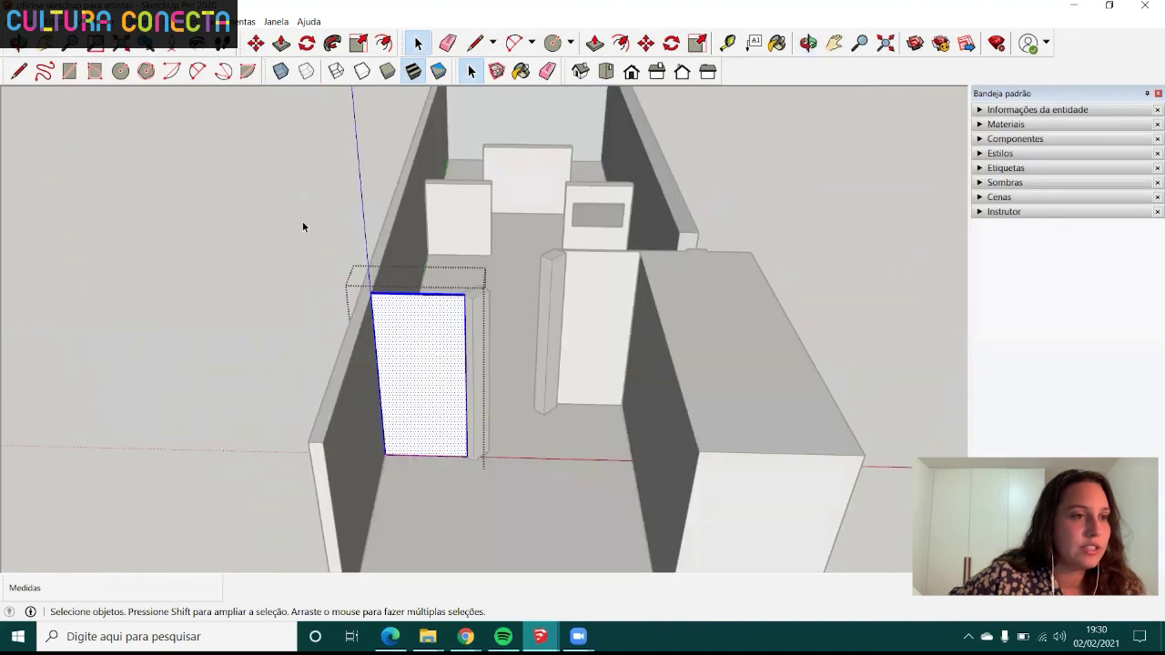
{"action": "left_click_drag", "start_coordinate": [497, 484], "coordinate": [509, 499]}
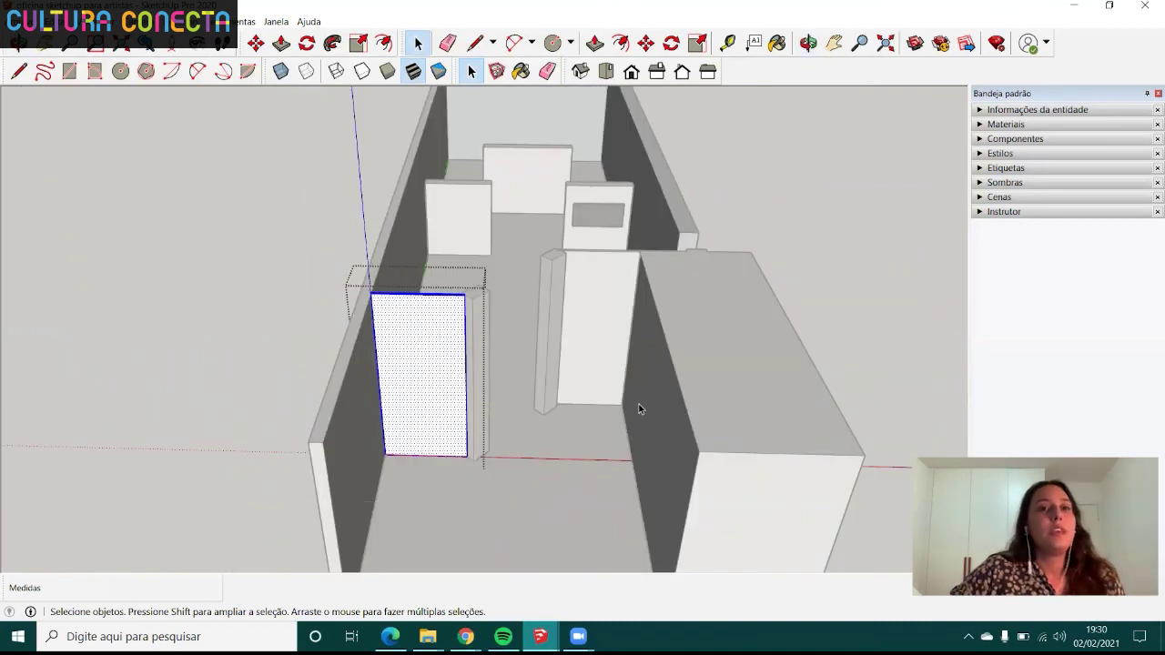
{"action": "left_click", "coordinate": [977, 124]}
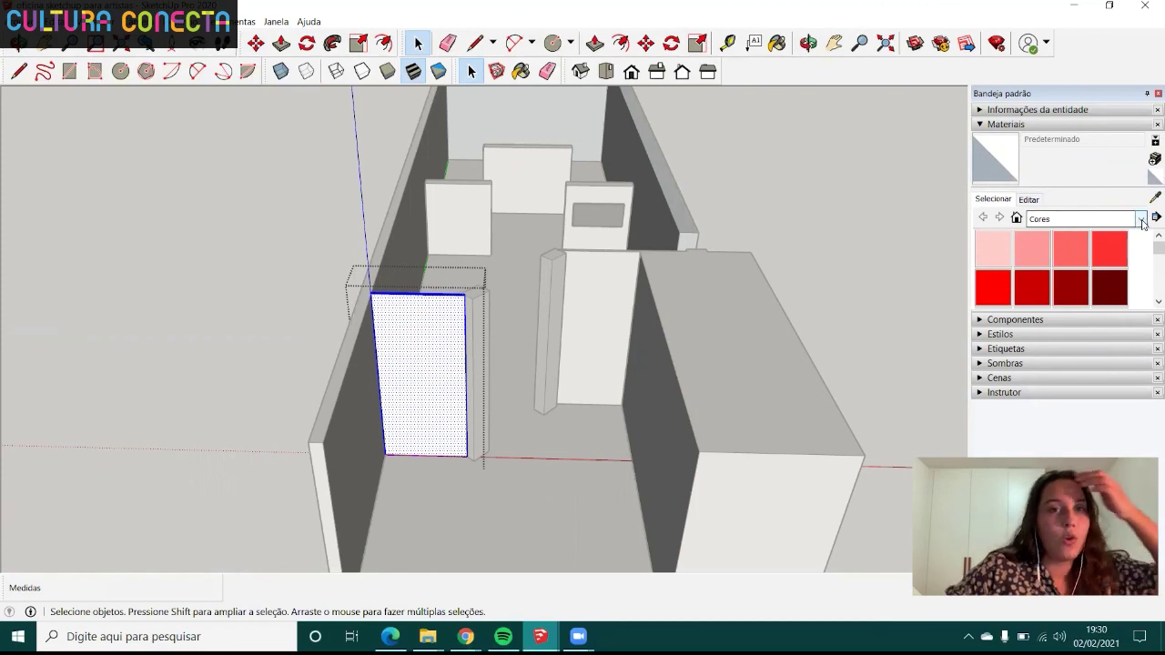
{"action": "left_click", "coordinate": [1141, 220]}
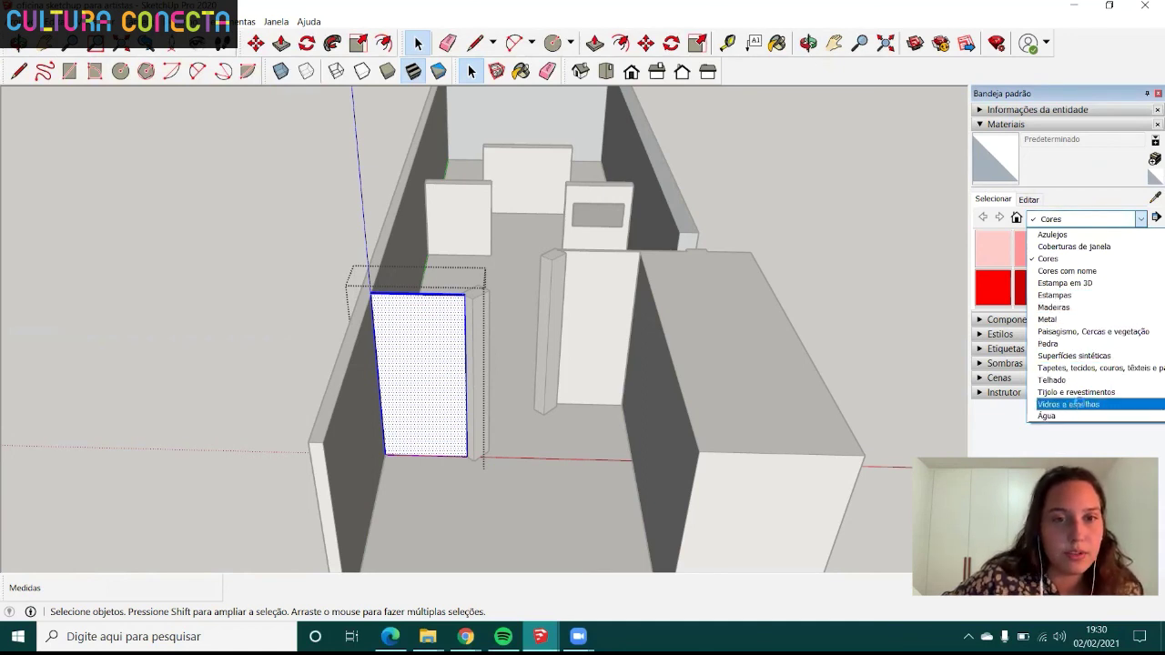
{"action": "left_click", "coordinate": [1077, 403]}
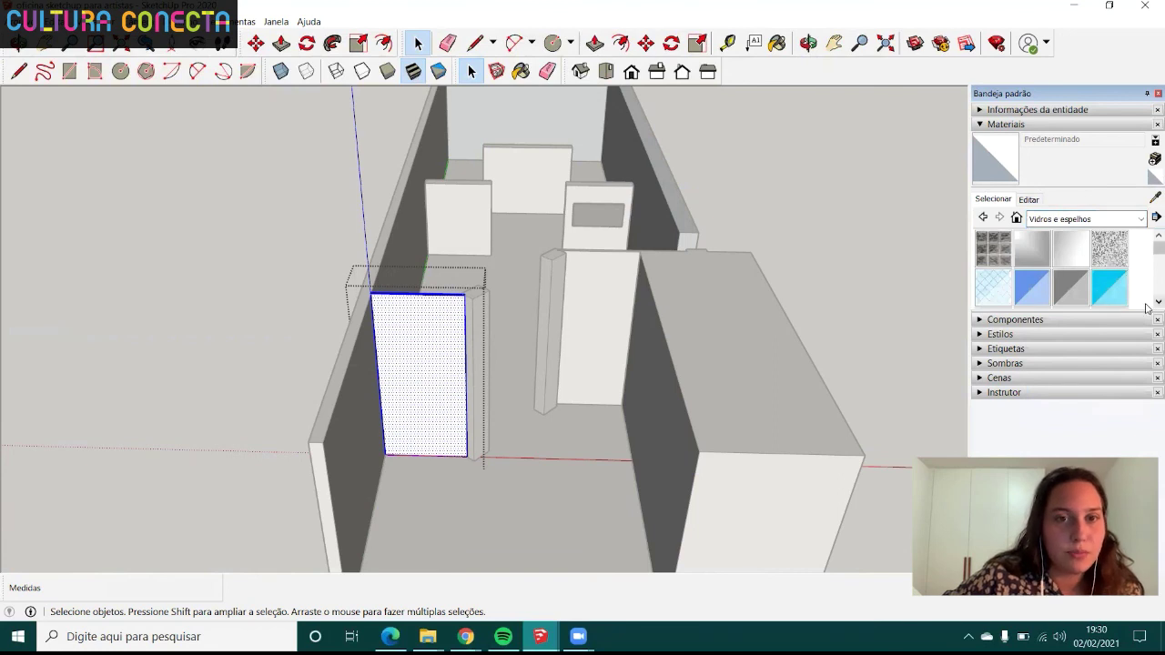
{"action": "scroll", "coordinate": [1146, 305], "scroll_direction": "down", "scroll_amount": 2}
{"action": "left_click_drag", "start_coordinate": [1146, 277], "coordinate": [1146, 248]}
{"action": "left_click", "coordinate": [1081, 286]}
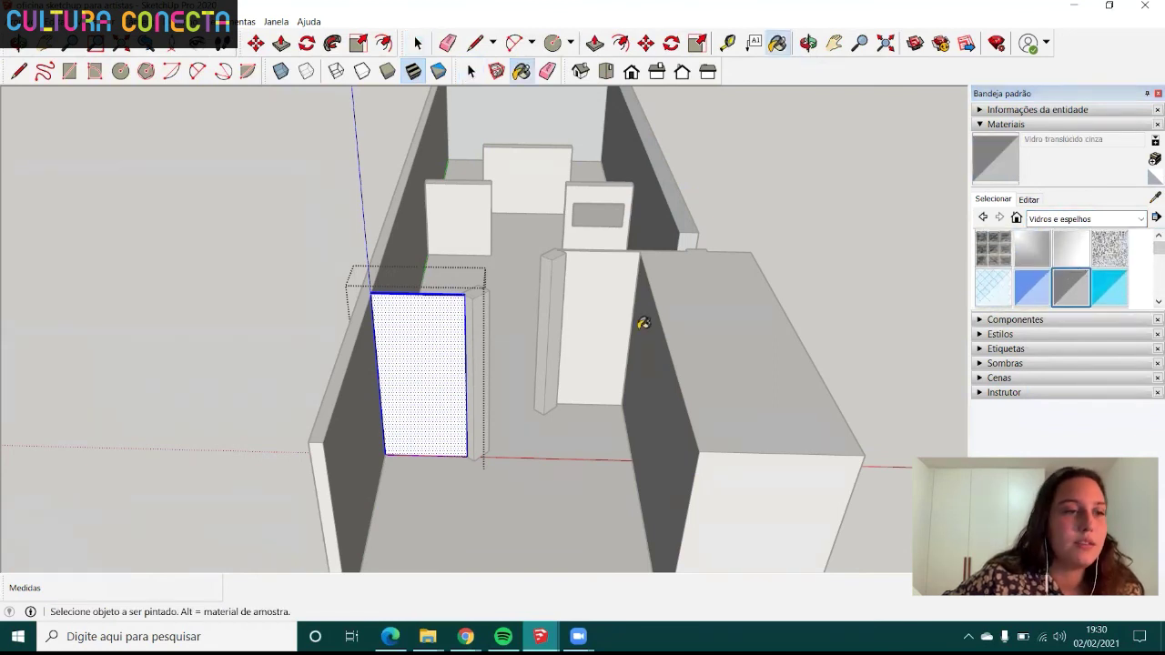
{"action": "left_click", "coordinate": [432, 324]}
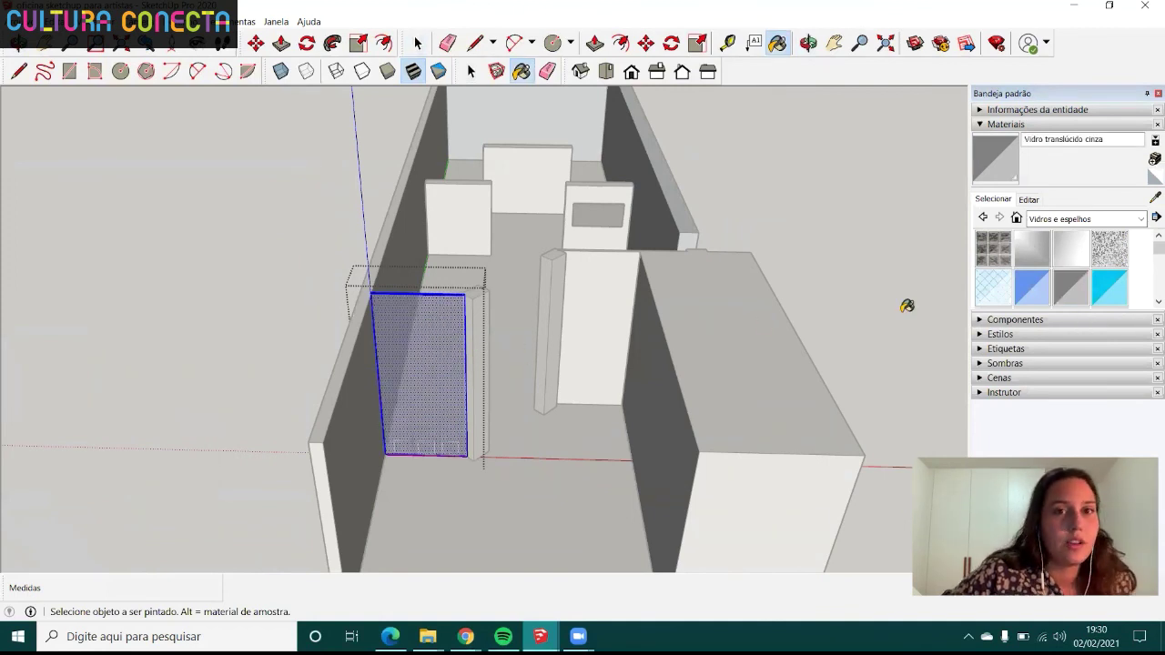
- Leave the room group and orbit to view the new glass panel
{"action": "left_click", "coordinate": [416, 43]}
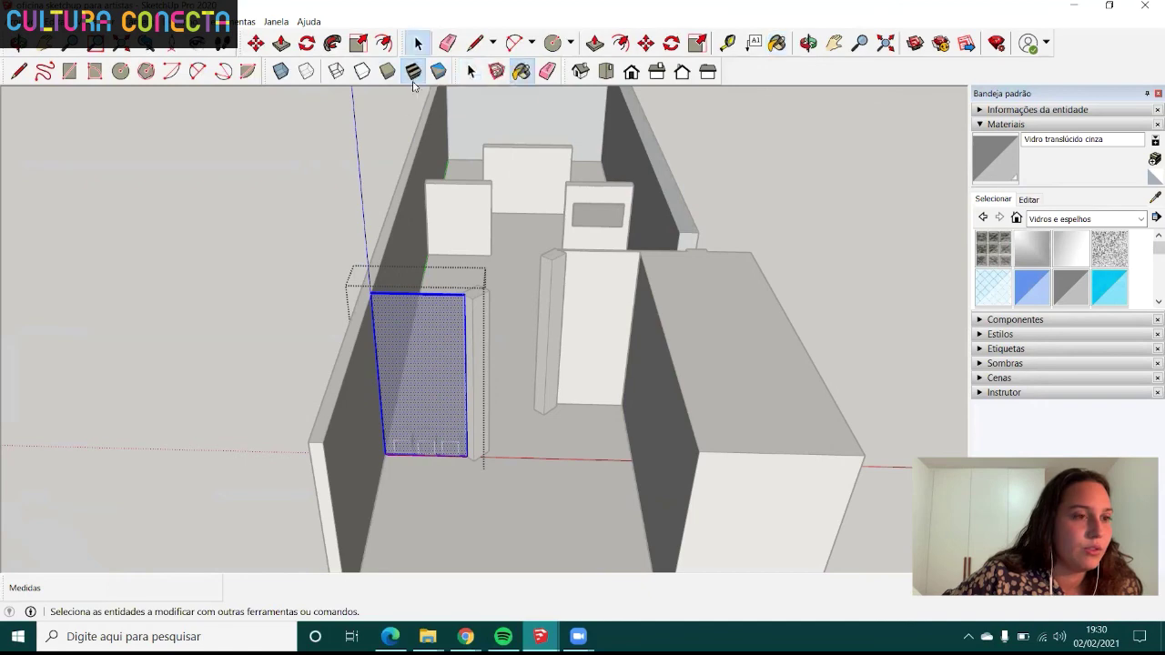
{"action": "left_click", "coordinate": [269, 301]}
{"action": "key", "text": "o"}
{"action": "mouse_move", "coordinate": [477, 448]}
{"action": "left_mouse_down"}
{"action": "mouse_move", "coordinate": [466, 400]}
{"action": "mouse_move", "coordinate": [471, 437]}
{"action": "mouse_move", "coordinate": [598, 293]}
{"action": "left_mouse_up"}
- Paint the central partition panel with Vidro translúcido cinza, then exit the room group
{"action": "key", "text": "space"}
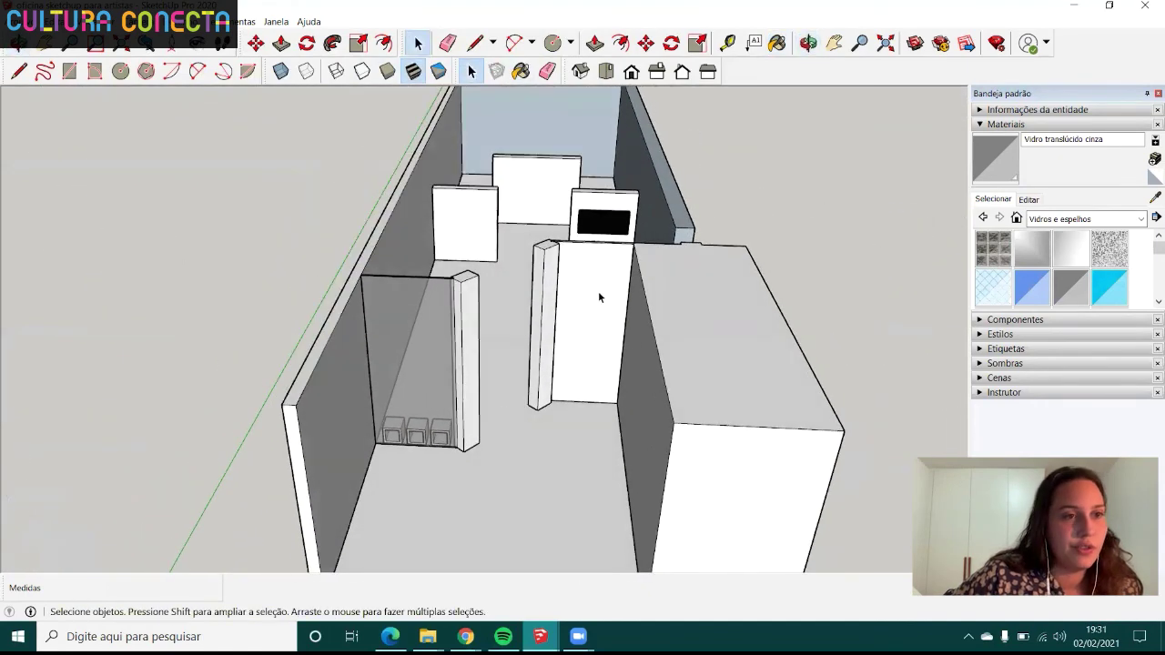
{"action": "left_click", "coordinate": [597, 297]}
{"action": "left_click", "coordinate": [586, 284]}
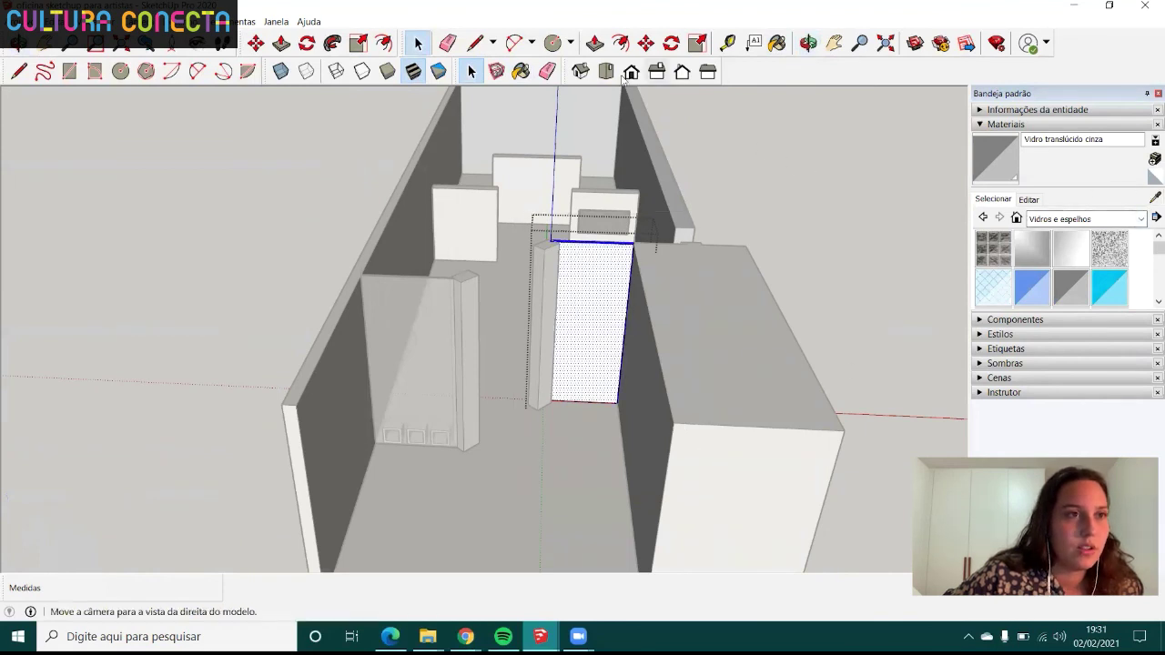
{"action": "left_click", "coordinate": [778, 44]}
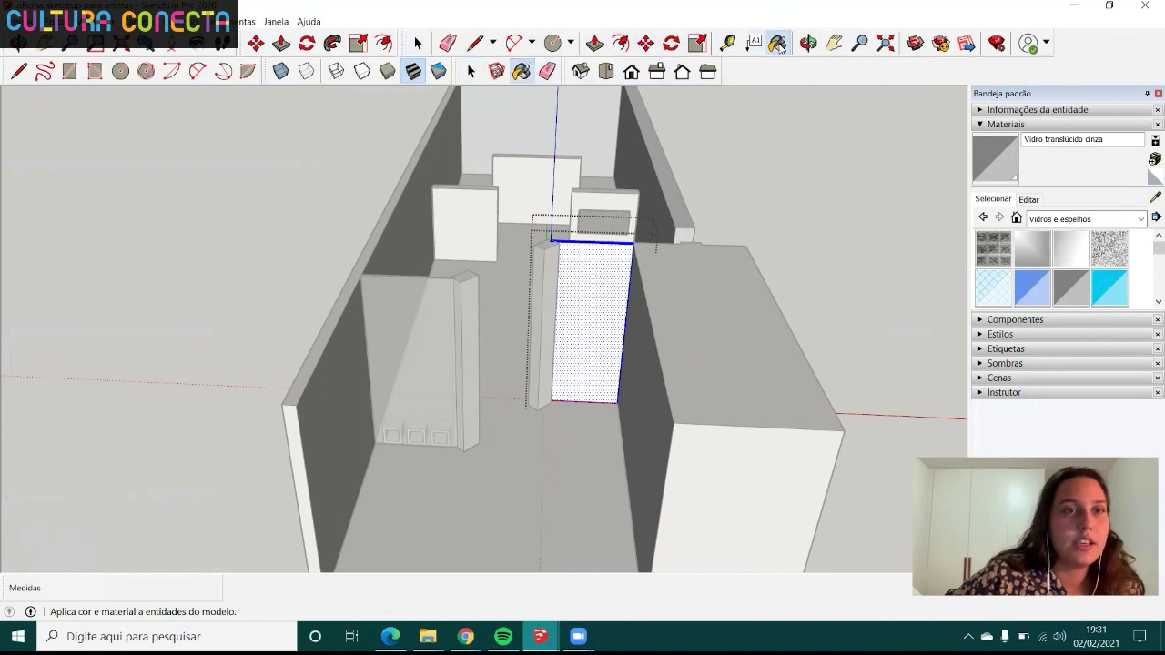
{"action": "left_click", "coordinate": [595, 281]}
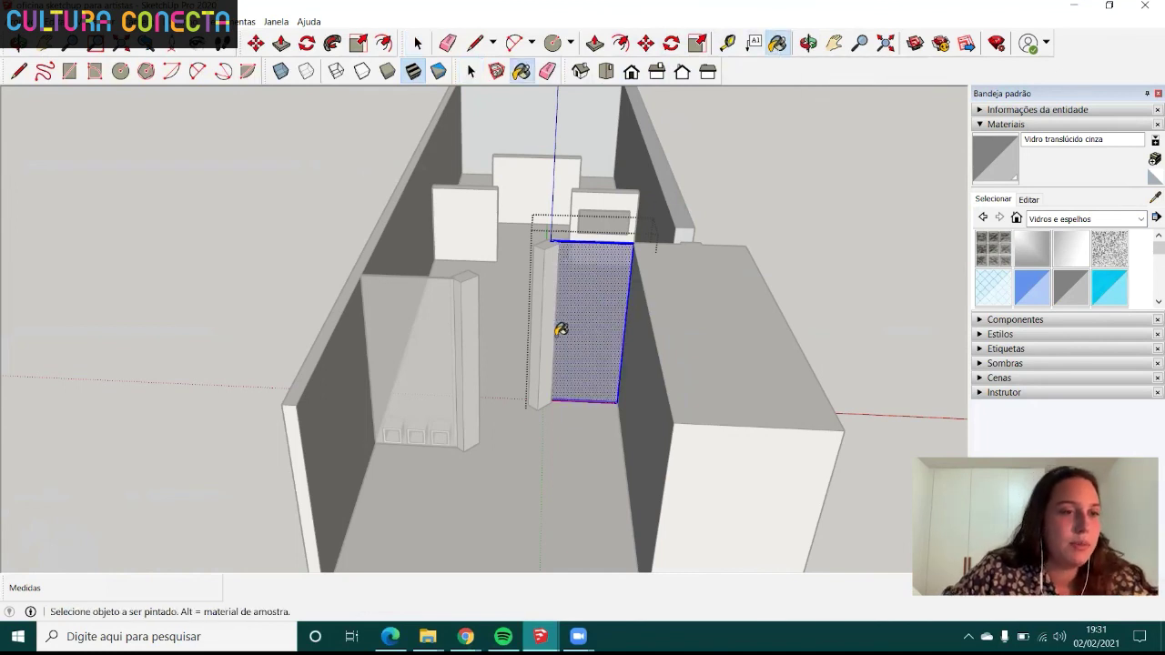
{"action": "key", "text": "space"}
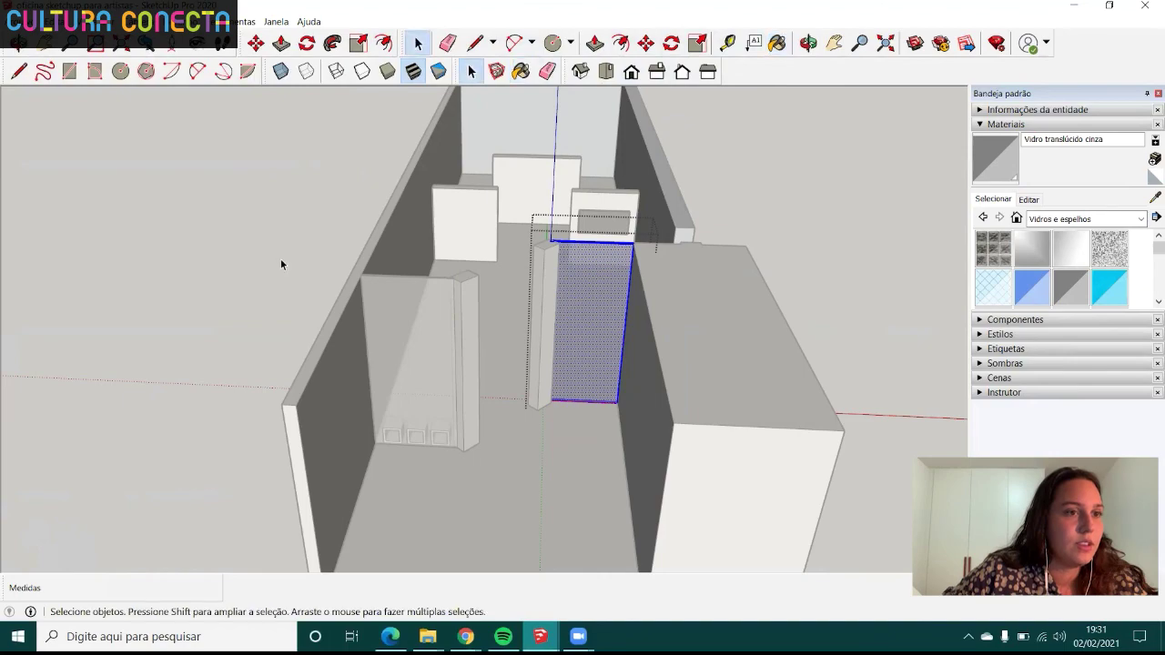
{"action": "left_click", "coordinate": [280, 258]}
{"action": "mouse_move", "coordinate": [494, 324]}
{"action": "middle_mouse_down"}
{"action": "mouse_move", "coordinate": [256, 372]}
{"action": "mouse_move", "coordinate": [522, 307]}
{"action": "mouse_move", "coordinate": [522, 434]}
{"action": "mouse_move", "coordinate": [553, 403]}
{"action": "mouse_move", "coordinate": [161, 426]}
{"action": "mouse_move", "coordinate": [170, 364]}
{"action": "mouse_move", "coordinate": [455, 262]}
{"action": "mouse_move", "coordinate": [244, 277]}
{"action": "mouse_move", "coordinate": [359, 284]}
{"action": "mouse_move", "coordinate": [416, 338]}
{"action": "mouse_move", "coordinate": [376, 308]}
{"action": "mouse_move", "coordinate": [437, 337]}
{"action": "mouse_move", "coordinate": [400, 350]}
{"action": "middle_mouse_up"}
- Zoom in on the niche cubes, then open and select the whole first cube
{"action": "scroll", "coordinate": [456, 261], "scroll_direction": "up", "scroll_amount": 5}
{"action": "scroll", "coordinate": [359, 285], "scroll_direction": "up", "scroll_amount": 2}
{"action": "scroll", "coordinate": [377, 307], "scroll_direction": "up", "scroll_amount": 2}
{"action": "scroll", "coordinate": [377, 307], "scroll_direction": "up", "scroll_amount": 2}
{"action": "scroll", "coordinate": [476, 361], "scroll_direction": "up", "scroll_amount": 2}
{"action": "scroll", "coordinate": [373, 355], "scroll_direction": "up", "scroll_amount": 2}
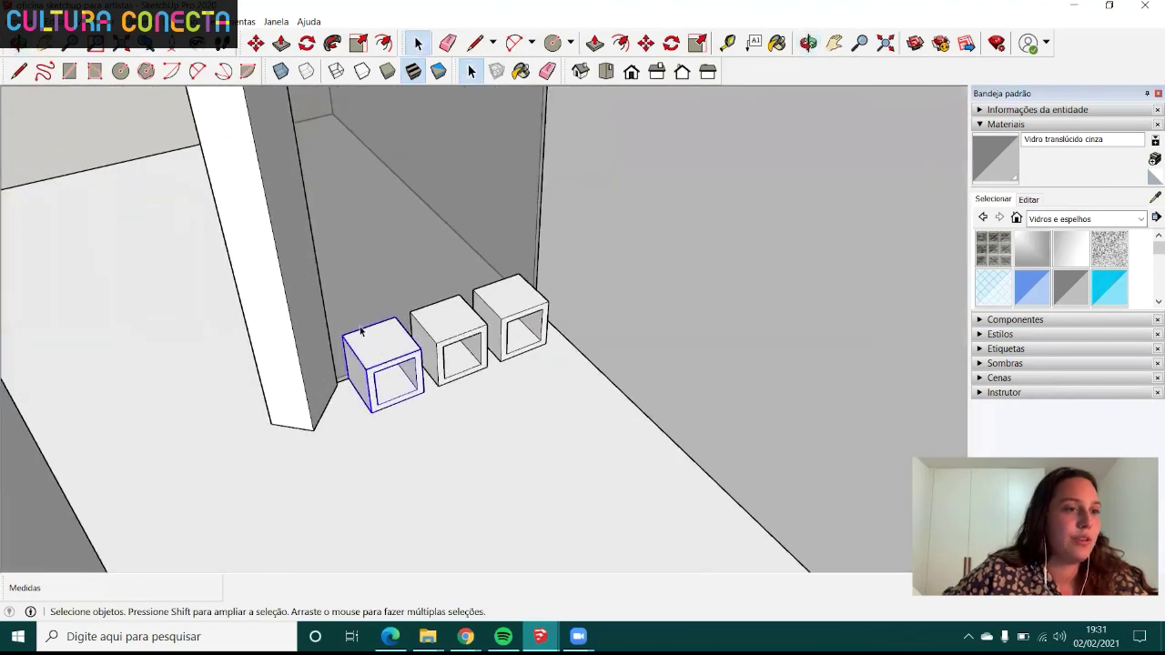
{"action": "double_click", "coordinate": [362, 330]}
{"action": "mouse_move", "coordinate": [293, 275]}
{"action": "left_mouse_down"}
{"action": "mouse_move", "coordinate": [489, 463]}
{"action": "mouse_move", "coordinate": [476, 455]}
{"action": "left_mouse_up"}
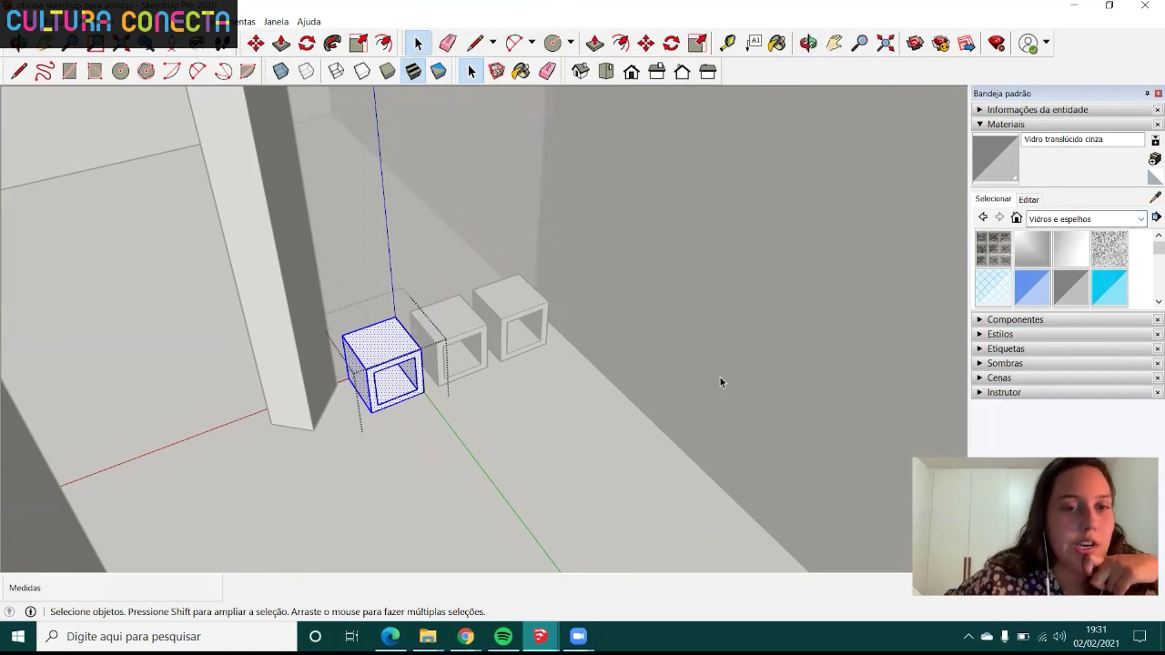
- Switch the materials library to the Madeiras category and expand it to show all wood swatches
{"action": "left_click", "coordinate": [1142, 220]}
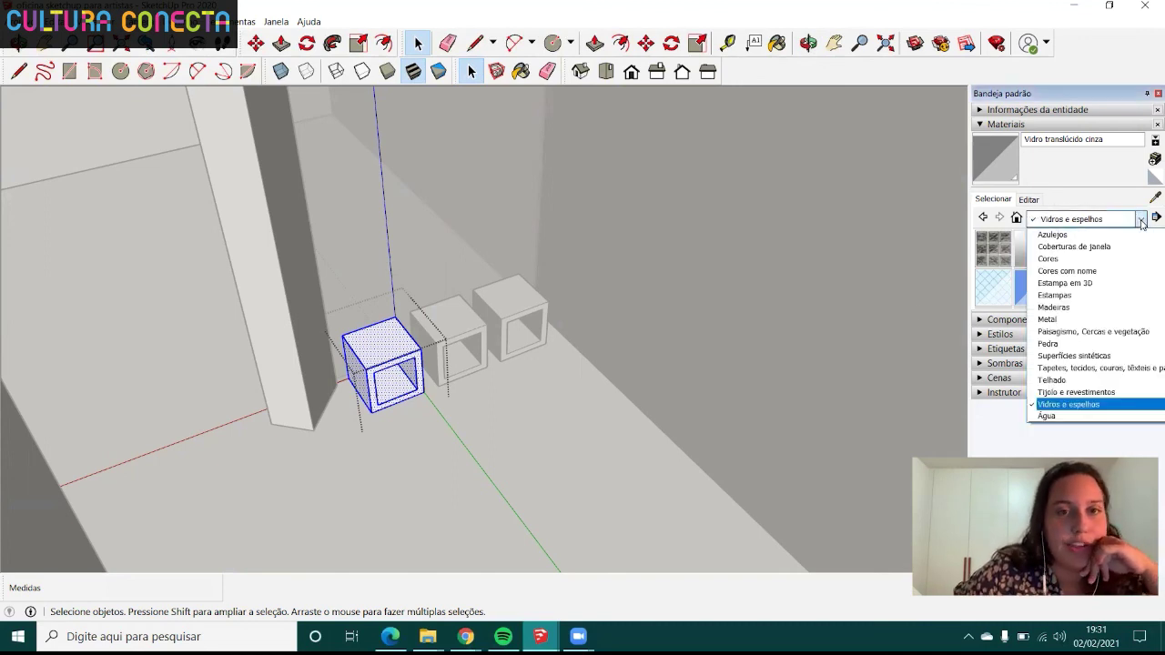
{"action": "left_click", "coordinate": [1086, 312]}
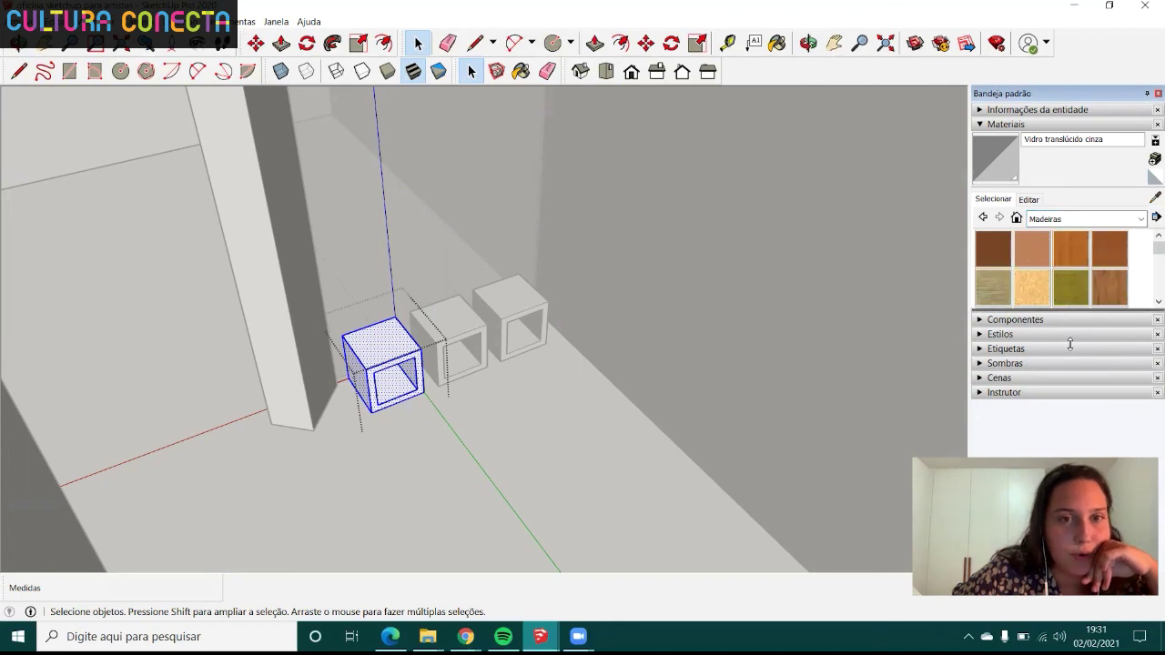
{"action": "left_click_drag", "start_coordinate": [1069, 386], "coordinate": [1069, 391]}
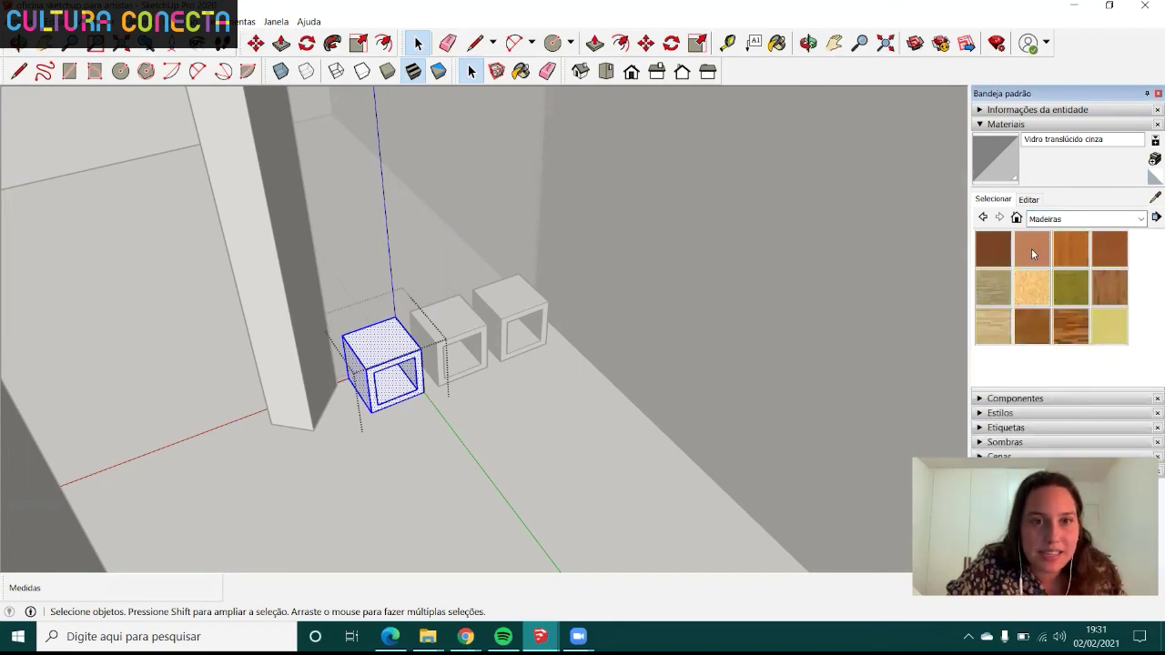
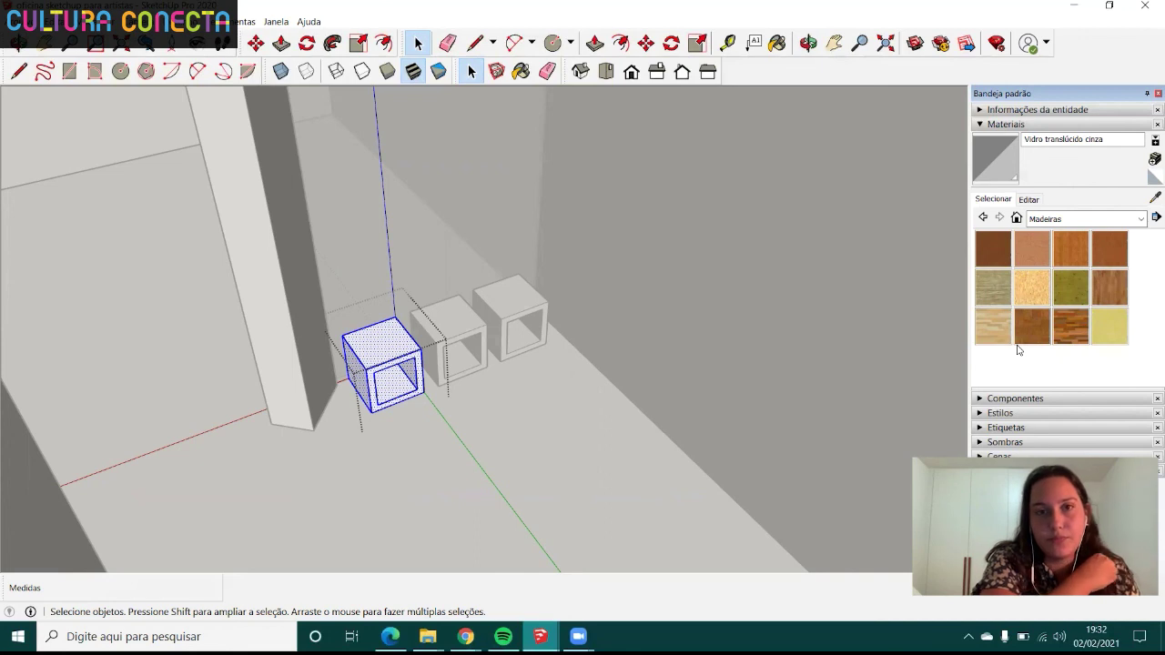
- Create a new material textured with pinus1.jpg from the OFICINA > TEXTURAS folder
{"action": "left_click", "coordinate": [1149, 161]}
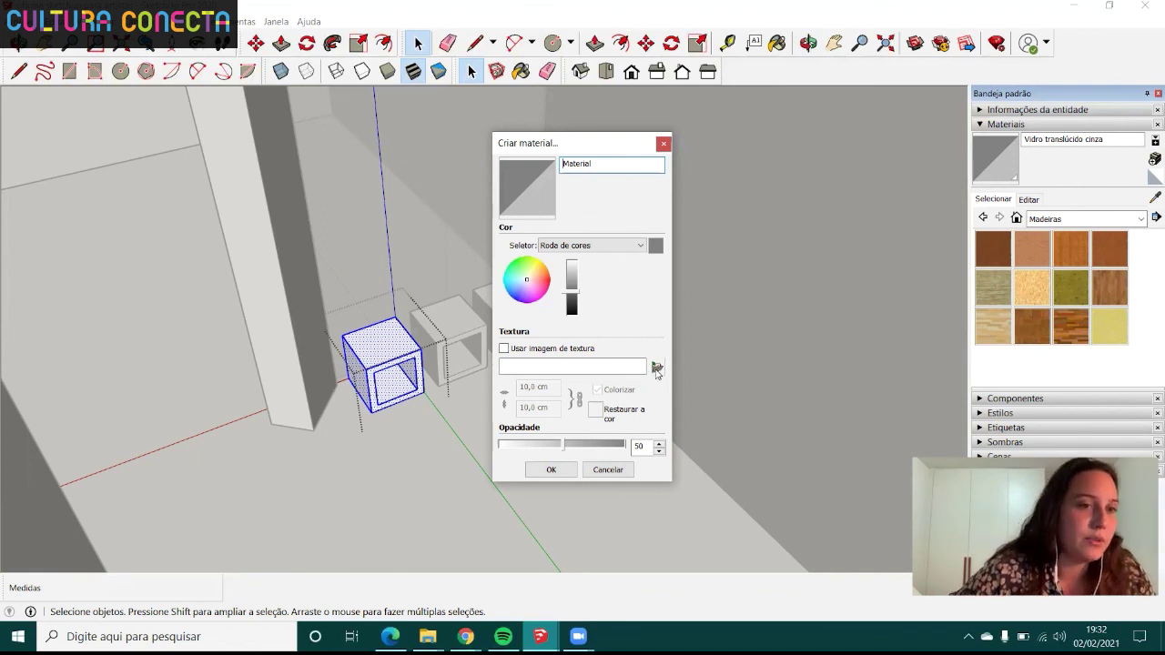
{"action": "left_click", "coordinate": [657, 368]}
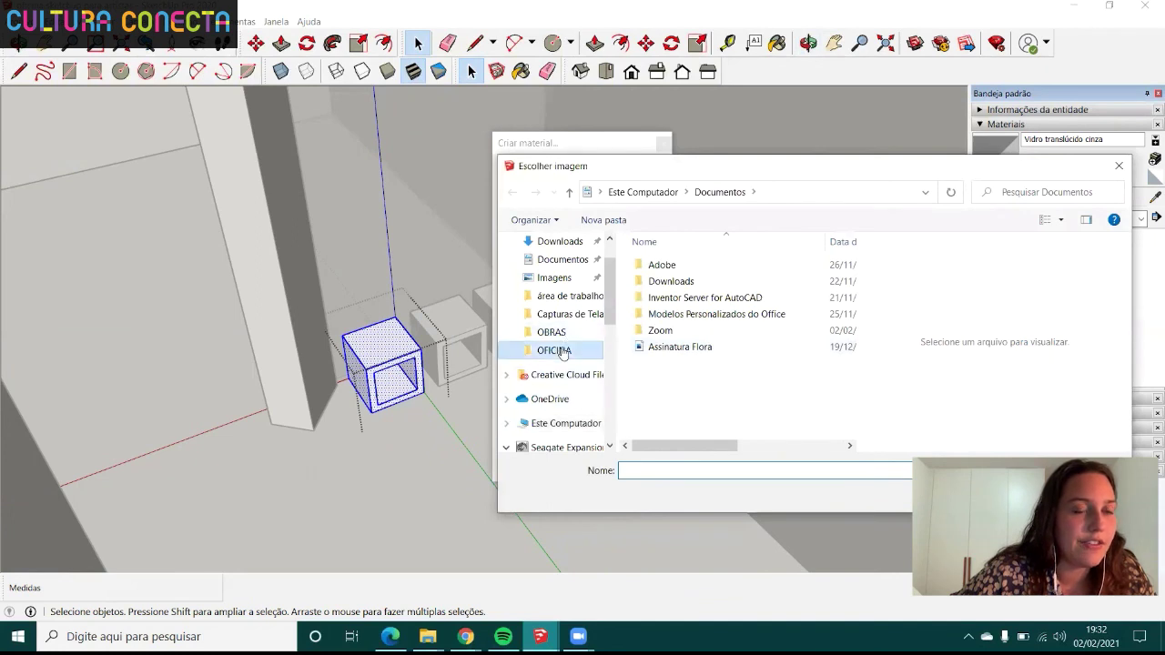
{"action": "left_click", "coordinate": [550, 350]}
{"action": "left_click_drag", "start_coordinate": [851, 320], "coordinate": [851, 335]}
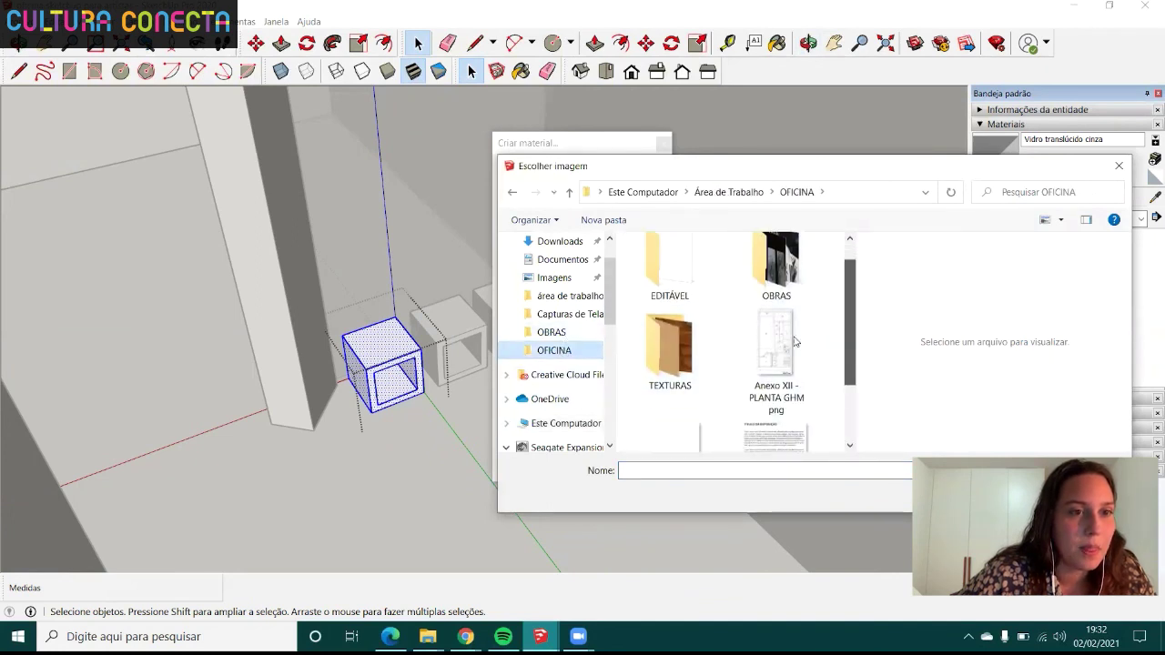
{"action": "left_click", "coordinate": [675, 371]}
{"action": "double_click", "coordinate": [675, 372]}
{"action": "left_click", "coordinate": [796, 293]}
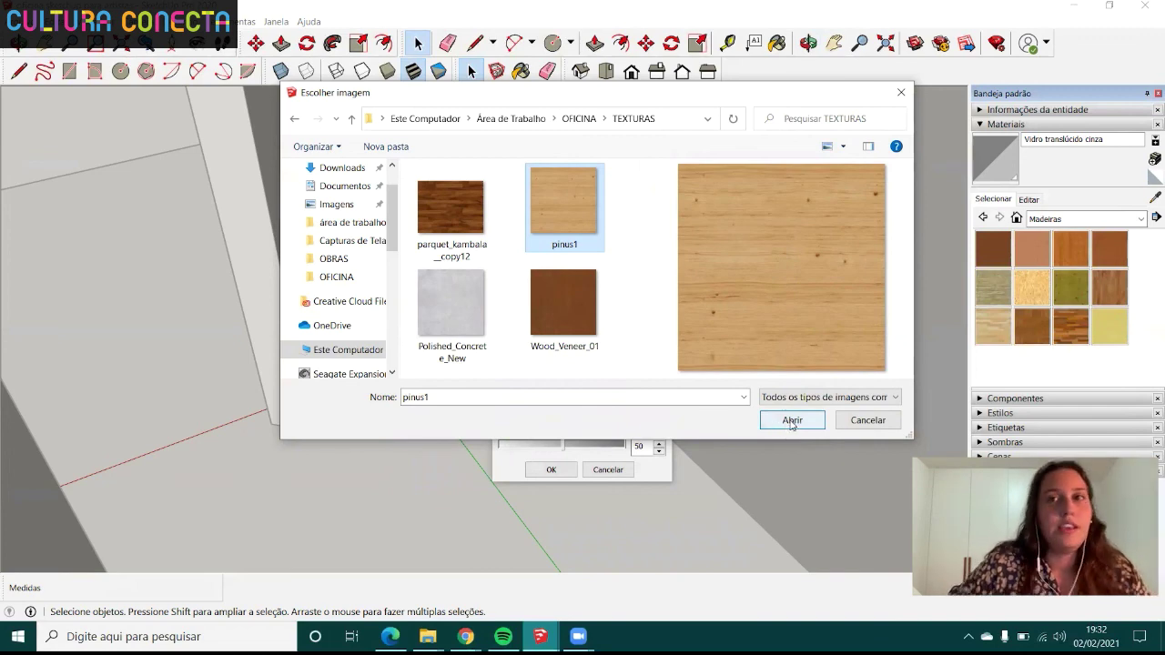
{"action": "left_click", "coordinate": [807, 414]}
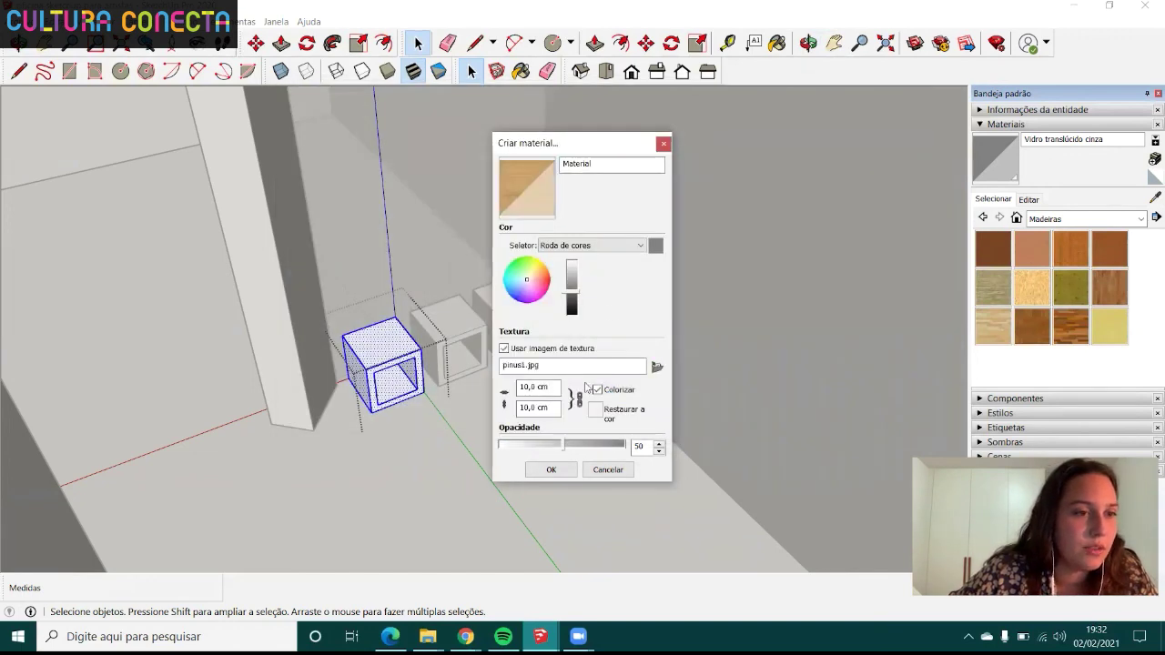
- Finish the pinus1 material, paint the first cube, and set its opacity to 100
{"action": "left_click", "coordinate": [552, 470]}
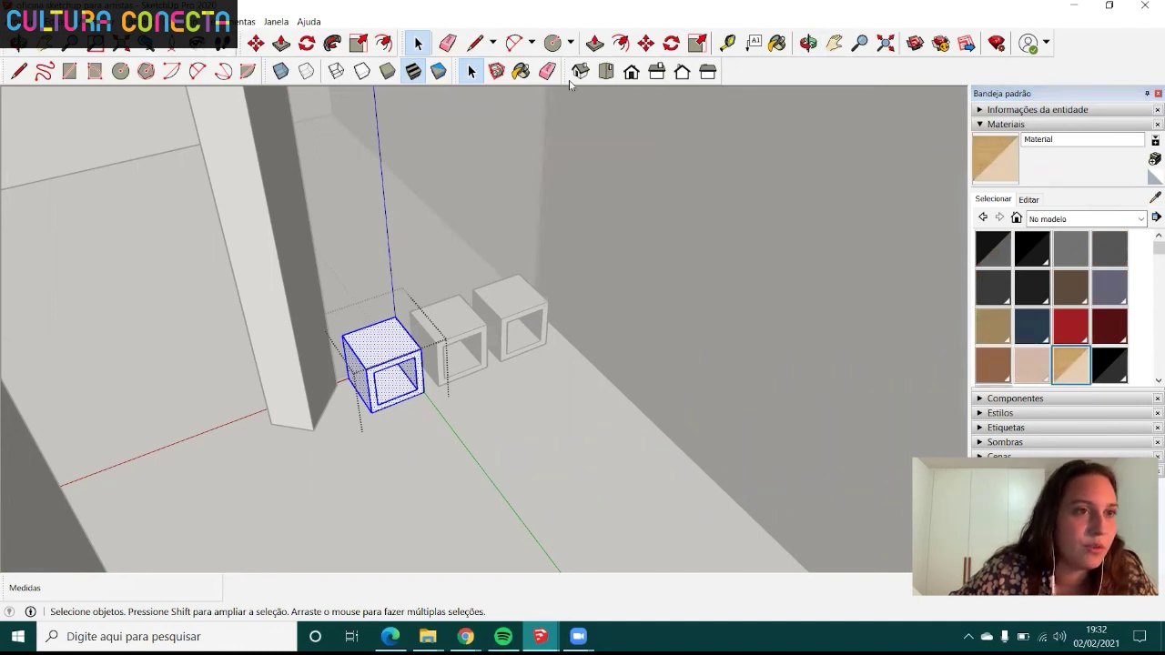
{"action": "left_click", "coordinate": [776, 42]}
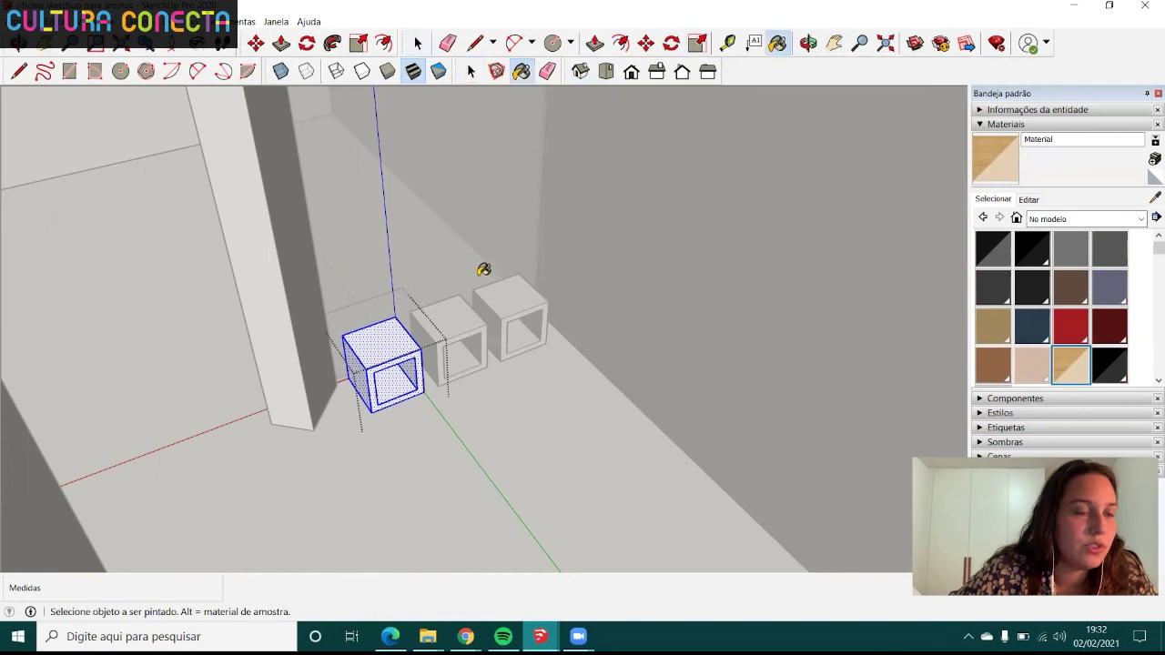
{"action": "left_click", "coordinate": [384, 340]}
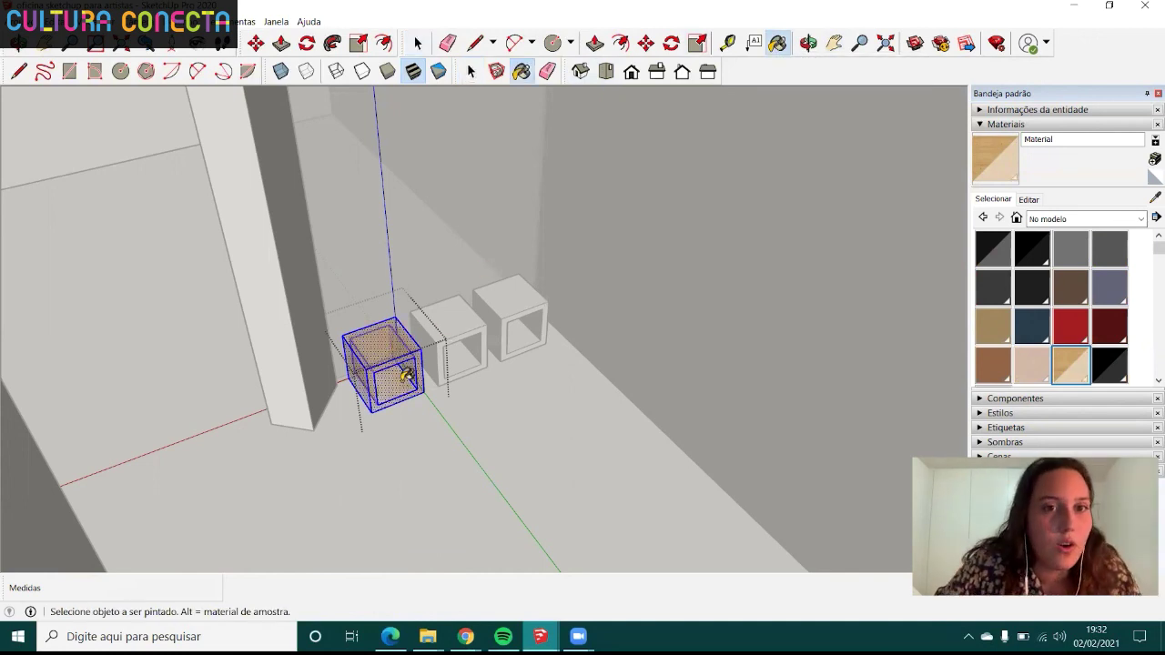
{"action": "mouse_move", "coordinate": [428, 373]}
{"action": "middle_mouse_down"}
{"action": "mouse_move", "coordinate": [327, 327]}
{"action": "mouse_move", "coordinate": [416, 301]}
{"action": "mouse_move", "coordinate": [376, 318]}
{"action": "mouse_move", "coordinate": [409, 292]}
{"action": "middle_mouse_up"}
{"action": "scroll", "coordinate": [403, 292], "scroll_direction": "up", "scroll_amount": 2}
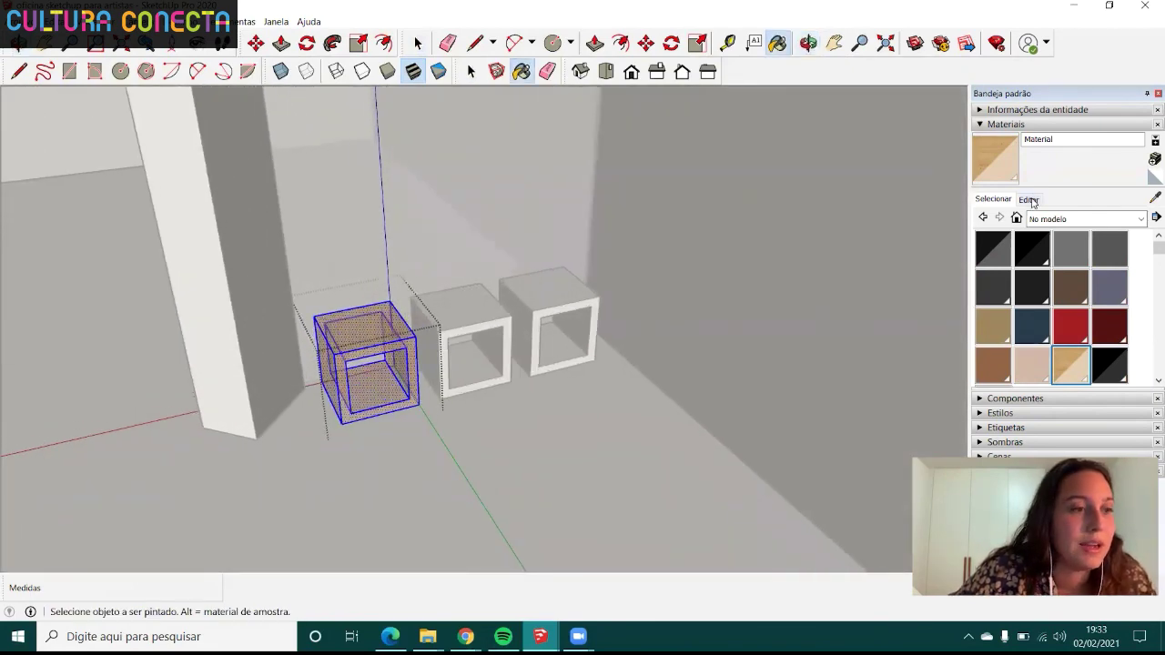
{"action": "scroll", "coordinate": [1045, 281], "scroll_direction": "down", "scroll_amount": 2}
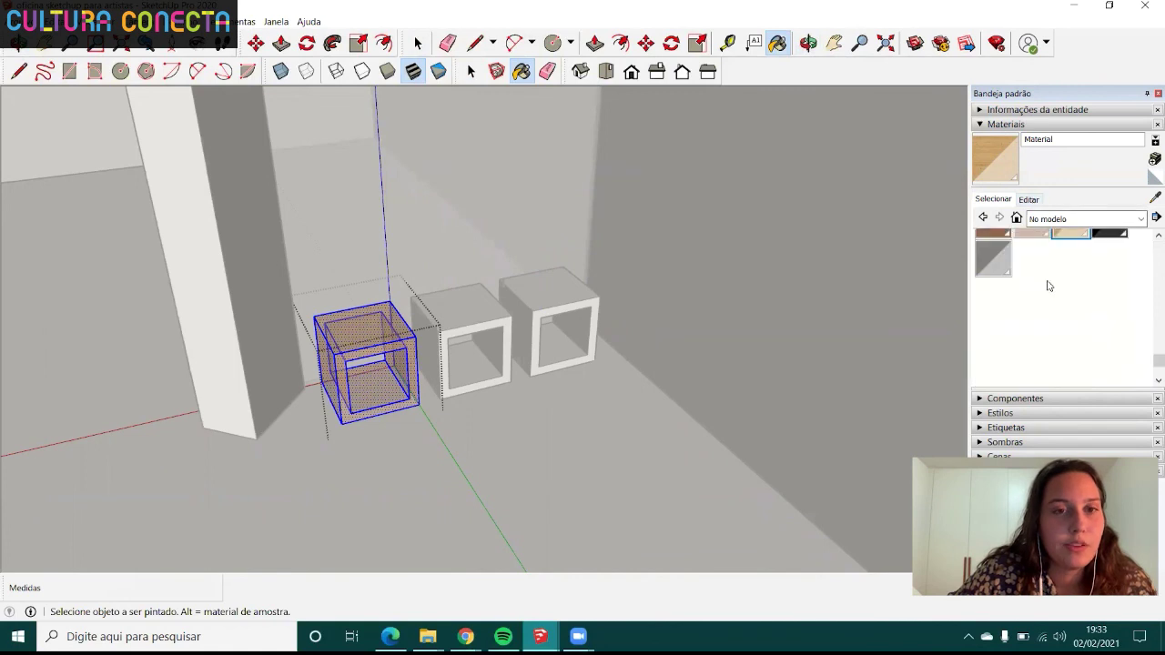
{"action": "scroll", "coordinate": [1028, 301], "scroll_direction": "up", "scroll_amount": 2}
{"action": "scroll", "coordinate": [1018, 317], "scroll_direction": "down", "scroll_amount": 2}
{"action": "scroll", "coordinate": [1002, 262], "scroll_direction": "up", "scroll_amount": 2}
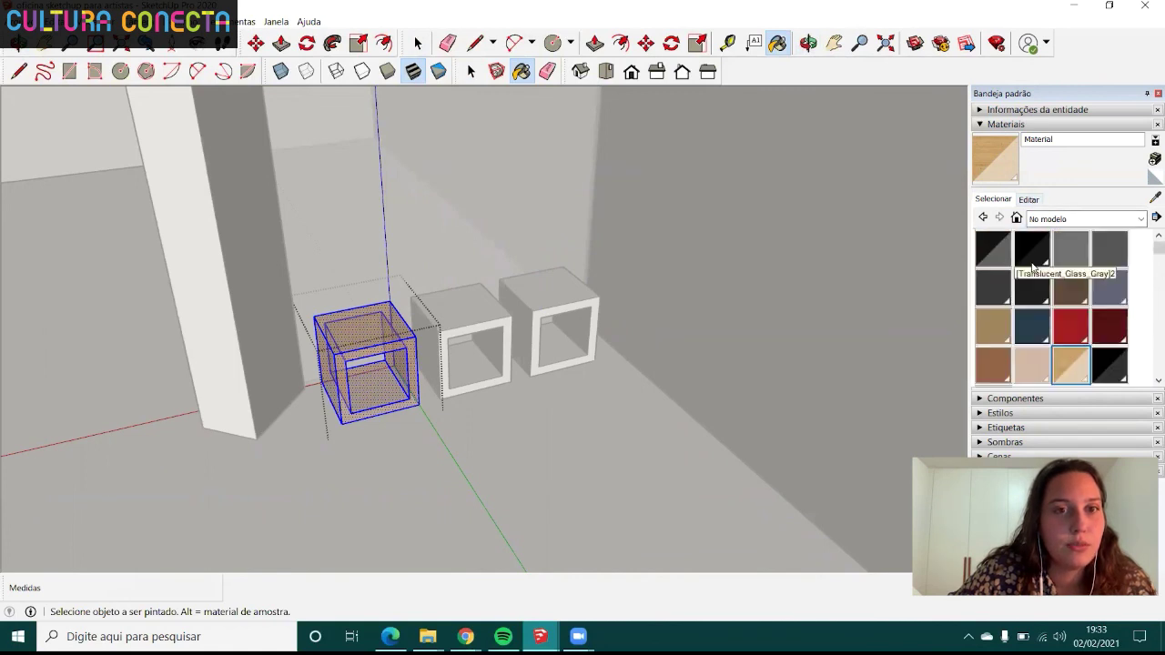
{"action": "left_click", "coordinate": [1030, 199]}
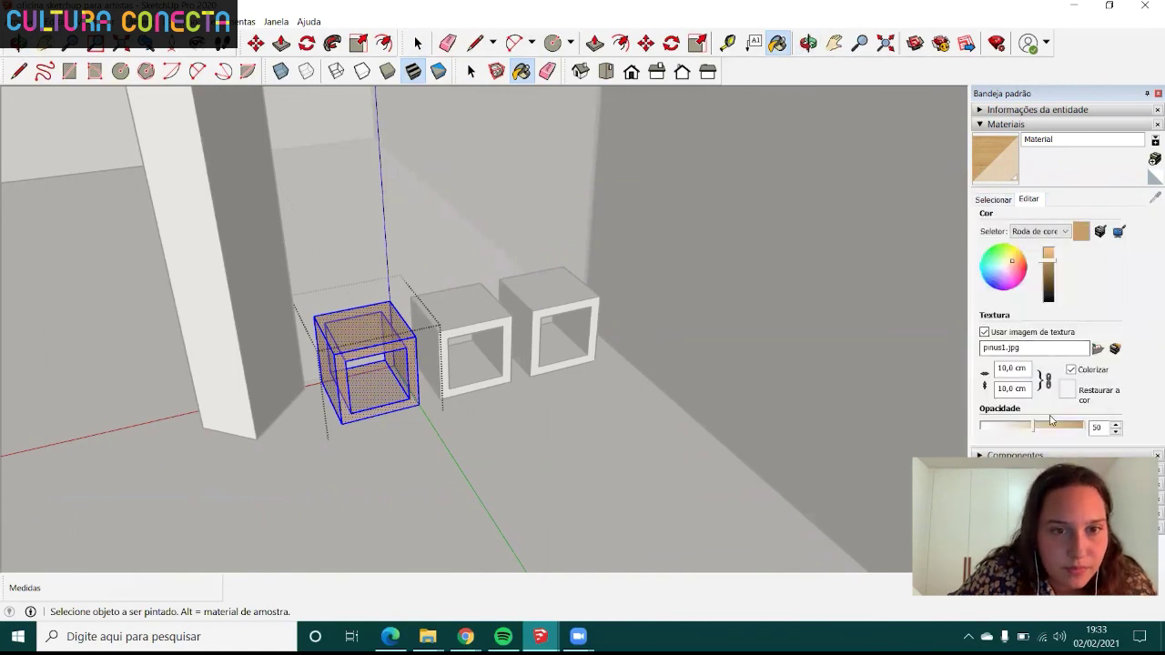
{"action": "left_click_drag", "start_coordinate": [1033, 428], "coordinate": [1146, 429]}
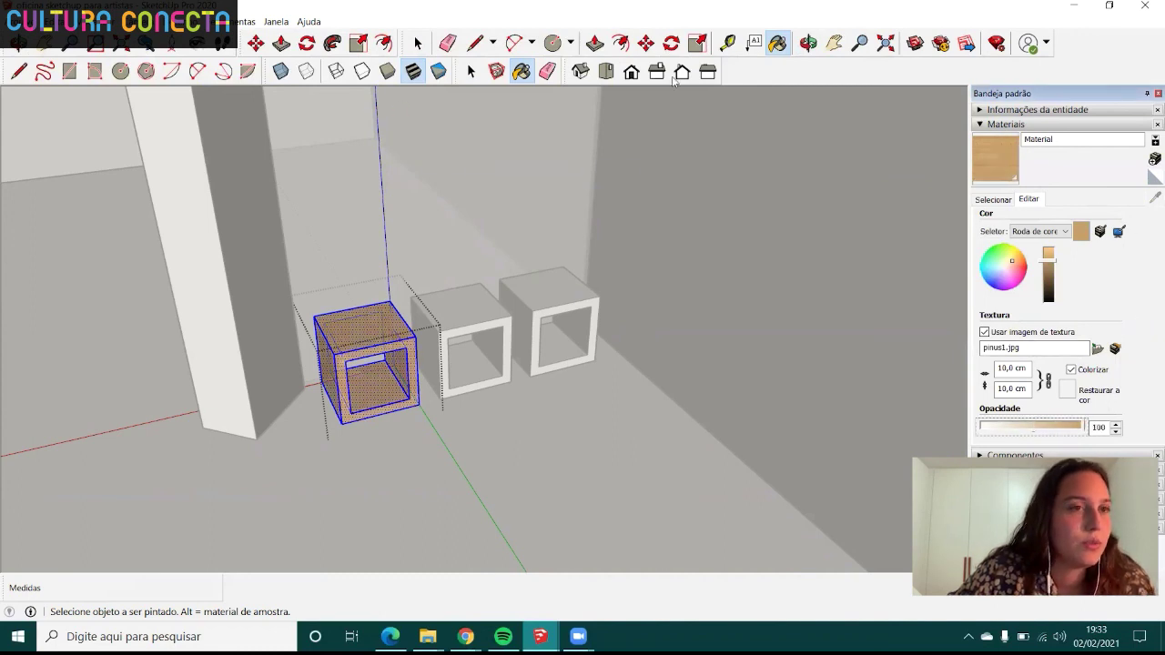
- Paint the middle cube's faces with pinus1 wood inside its group
{"action": "left_click", "coordinate": [418, 43]}
{"action": "mouse_move", "coordinate": [108, 159]}
{"action": "middle_mouse_down"}
{"action": "mouse_move", "coordinate": [544, 439]}
{"action": "mouse_move", "coordinate": [494, 398]}
{"action": "mouse_move", "coordinate": [492, 361]}
{"action": "middle_mouse_up"}
{"action": "double_click", "coordinate": [495, 398]}
{"action": "left_click_drag", "start_coordinate": [391, 297], "coordinate": [602, 453]}
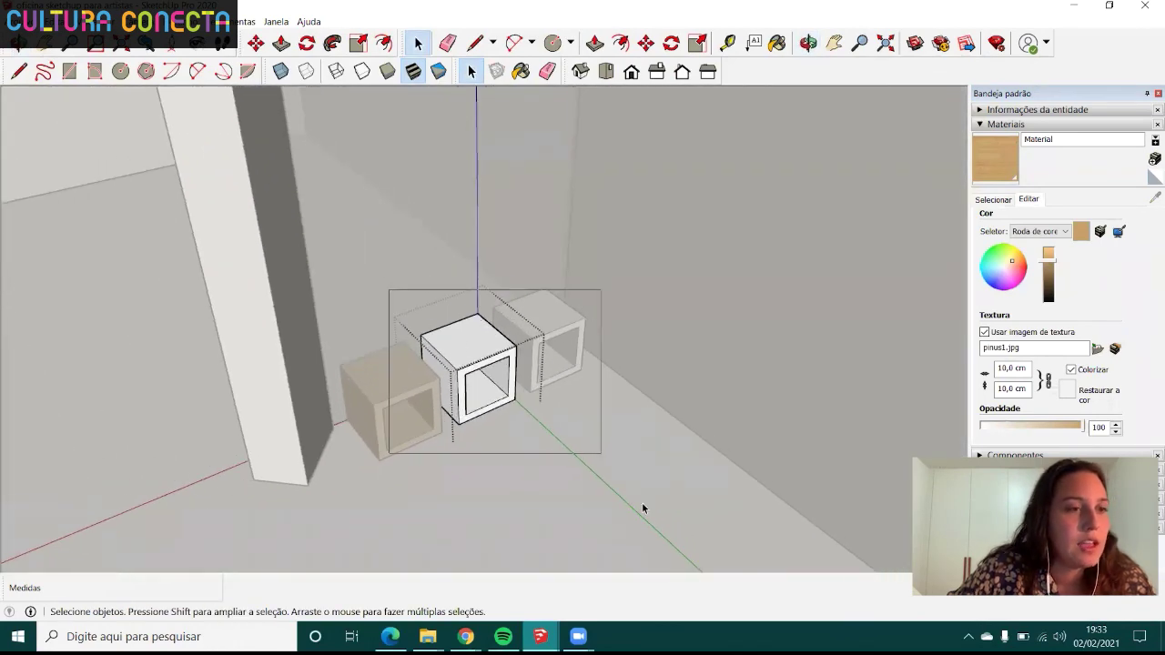
{"action": "left_click", "coordinate": [777, 43]}
{"action": "left_click", "coordinate": [481, 328]}
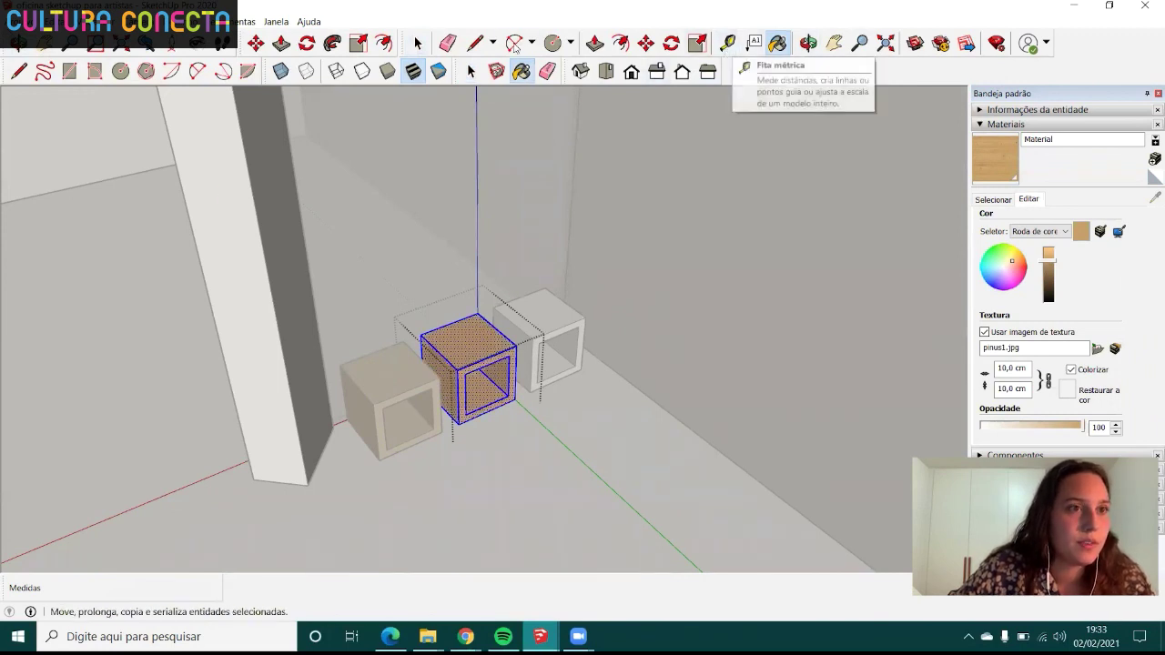
- Paint all faces of the right cube with pinus1 wood, then exit the group
{"action": "left_click", "coordinate": [418, 43]}
{"action": "double_click", "coordinate": [549, 312]}
{"action": "left_click", "coordinate": [543, 309]}
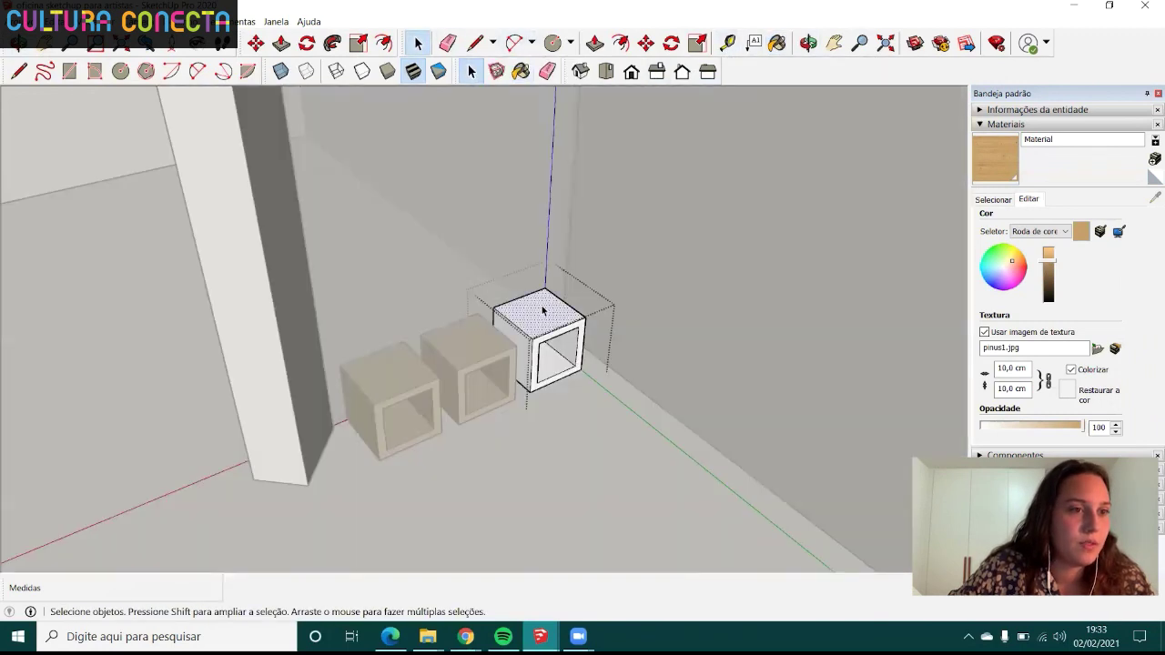
{"action": "key", "text": "ctrl+a"}
{"action": "left_click", "coordinate": [776, 42]}
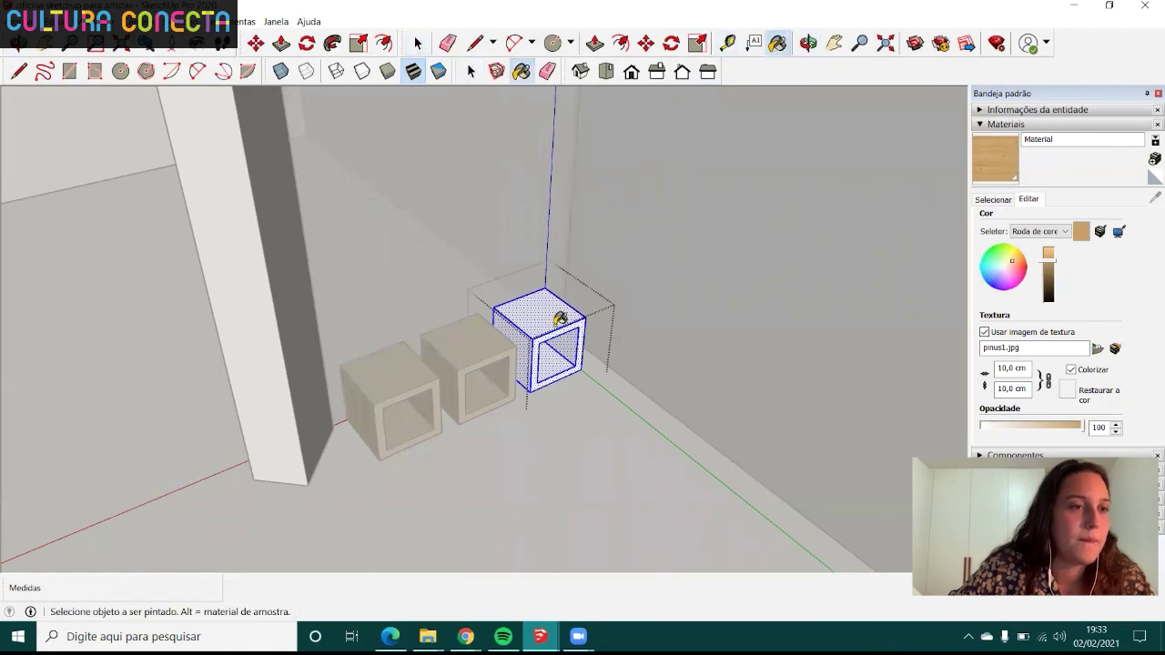
{"action": "left_click", "coordinate": [559, 319]}
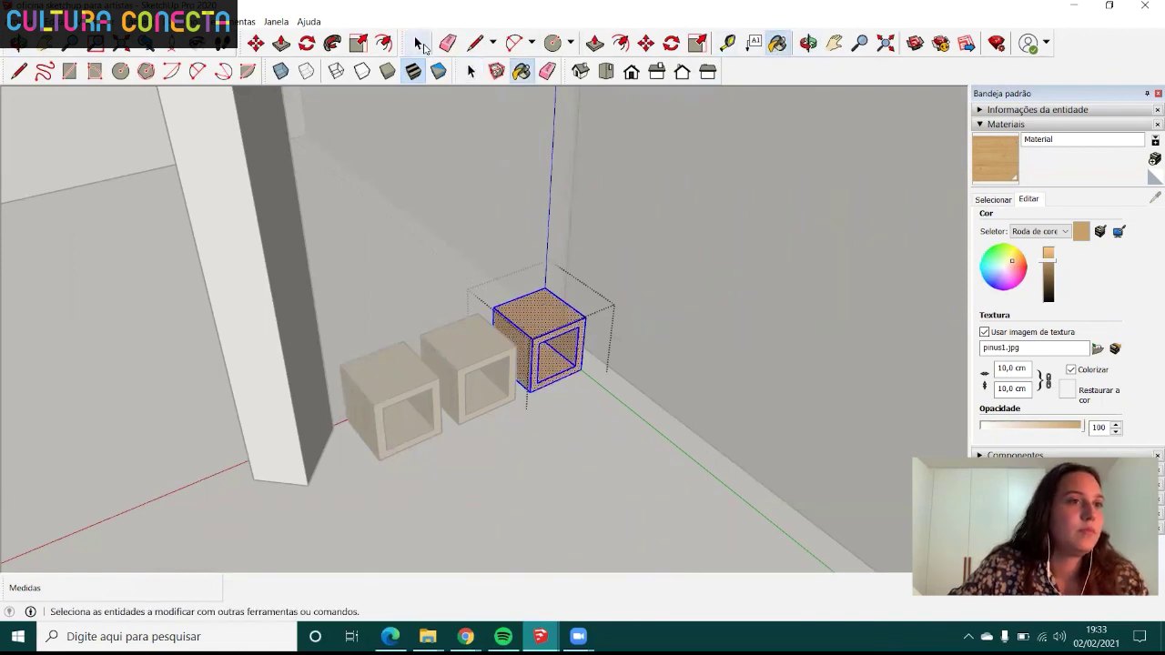
{"action": "left_click", "coordinate": [417, 43]}
{"action": "left_click", "coordinate": [81, 140]}
- Select the room's wall group and pick the Paint Bucket with B
{"action": "middle_click_drag", "start_coordinate": [588, 458], "coordinate": [544, 452]}
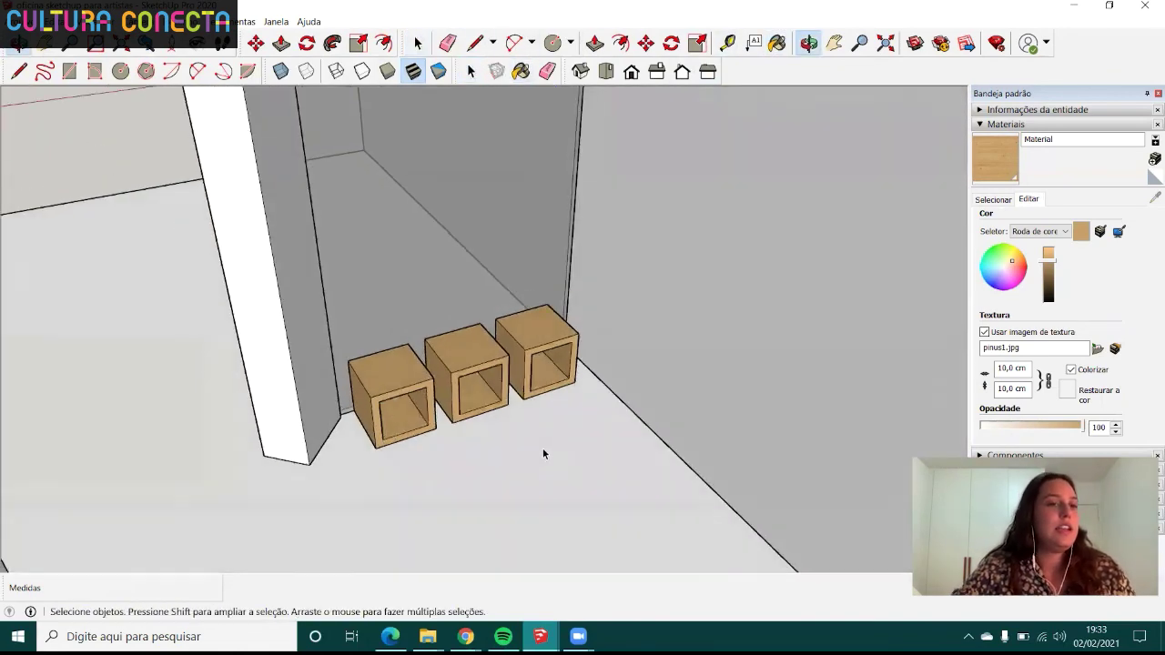
{"action": "scroll", "coordinate": [517, 403], "scroll_direction": "down", "scroll_amount": 5}
{"action": "mouse_move", "coordinate": [517, 404]}
{"action": "middle_mouse_down"}
{"action": "mouse_move", "coordinate": [468, 353]}
{"action": "mouse_move", "coordinate": [673, 432]}
{"action": "middle_mouse_up"}
{"action": "scroll", "coordinate": [546, 364], "scroll_direction": "down", "scroll_amount": 5}
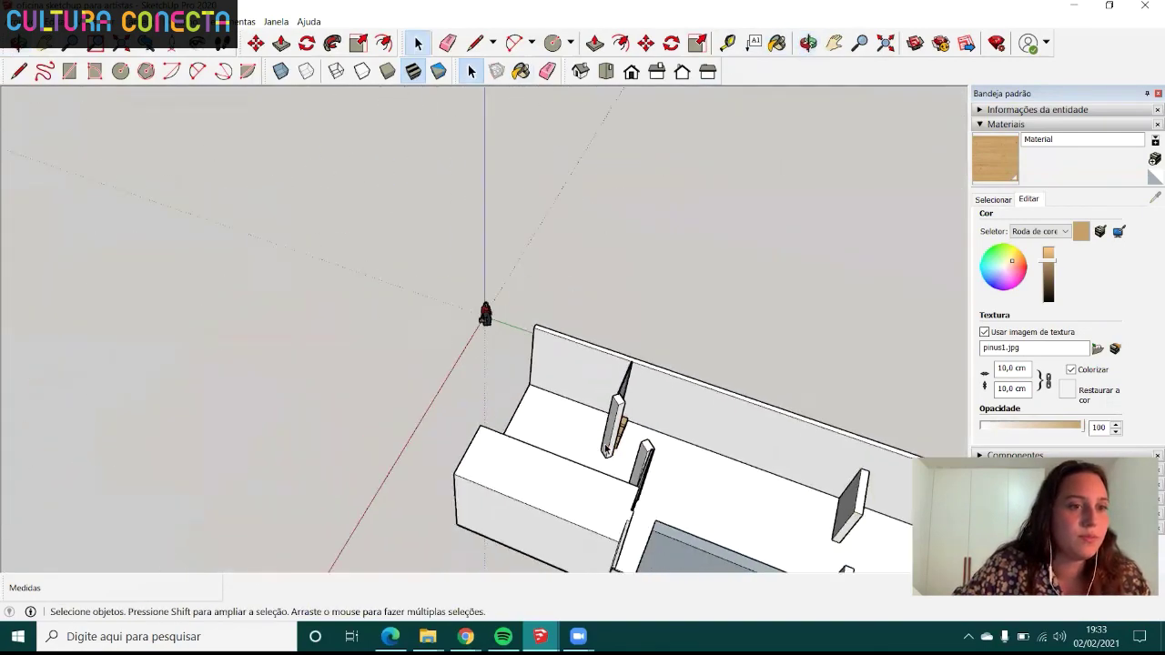
{"action": "mouse_move", "coordinate": [546, 365]}
{"action": "middle_mouse_down"}
{"action": "mouse_move", "coordinate": [590, 358]}
{"action": "mouse_move", "coordinate": [544, 389]}
{"action": "mouse_move", "coordinate": [577, 515]}
{"action": "mouse_move", "coordinate": [735, 380]}
{"action": "mouse_move", "coordinate": [961, 384]}
{"action": "mouse_move", "coordinate": [567, 325]}
{"action": "mouse_move", "coordinate": [962, 312]}
{"action": "mouse_move", "coordinate": [691, 326]}
{"action": "middle_mouse_up"}
{"action": "scroll", "coordinate": [567, 325], "scroll_direction": "up", "scroll_amount": 5}
{"action": "scroll", "coordinate": [691, 326], "scroll_direction": "down", "scroll_amount": 4}
{"action": "mouse_move", "coordinate": [629, 301]}
{"action": "middle_mouse_down"}
{"action": "mouse_move", "coordinate": [665, 276]}
{"action": "mouse_move", "coordinate": [498, 326]}
{"action": "mouse_move", "coordinate": [634, 336]}
{"action": "middle_mouse_up"}
{"action": "scroll", "coordinate": [665, 276], "scroll_direction": "down", "scroll_amount": 2}
{"action": "scroll", "coordinate": [635, 336], "scroll_direction": "up", "scroll_amount": 4}
{"action": "scroll", "coordinate": [749, 358], "scroll_direction": "down", "scroll_amount": 2}
{"action": "middle_click_drag", "start_coordinate": [750, 359], "coordinate": [671, 361]}
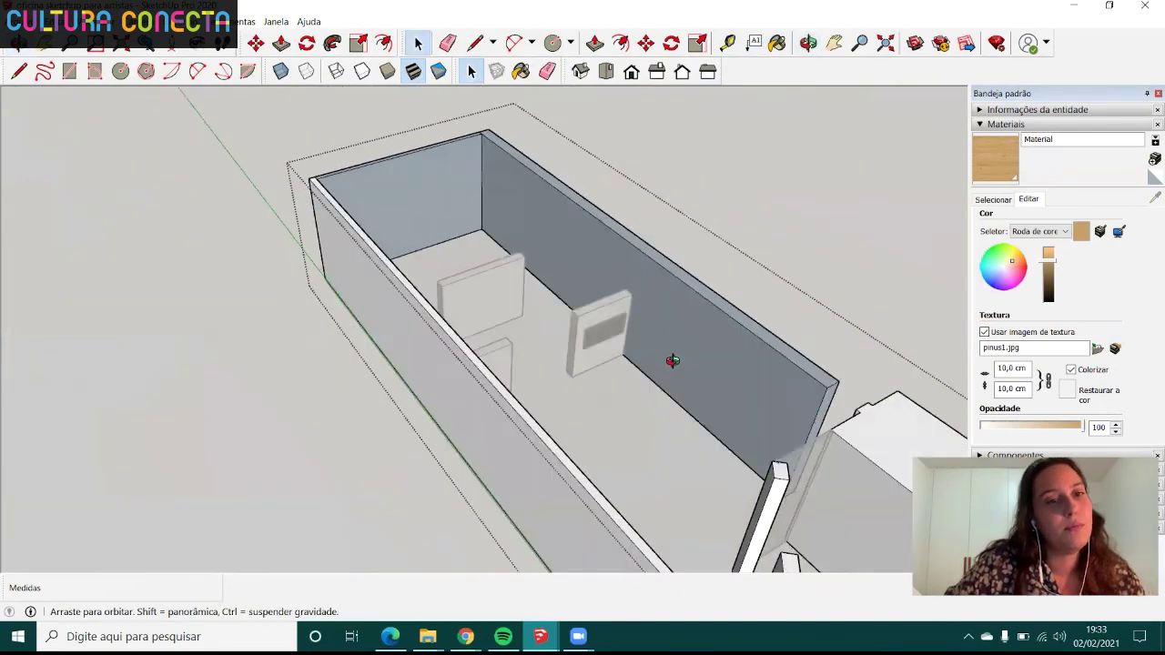
{"action": "scroll", "coordinate": [709, 365], "scroll_direction": "up", "scroll_amount": 2}
{"action": "left_click", "coordinate": [709, 365]}
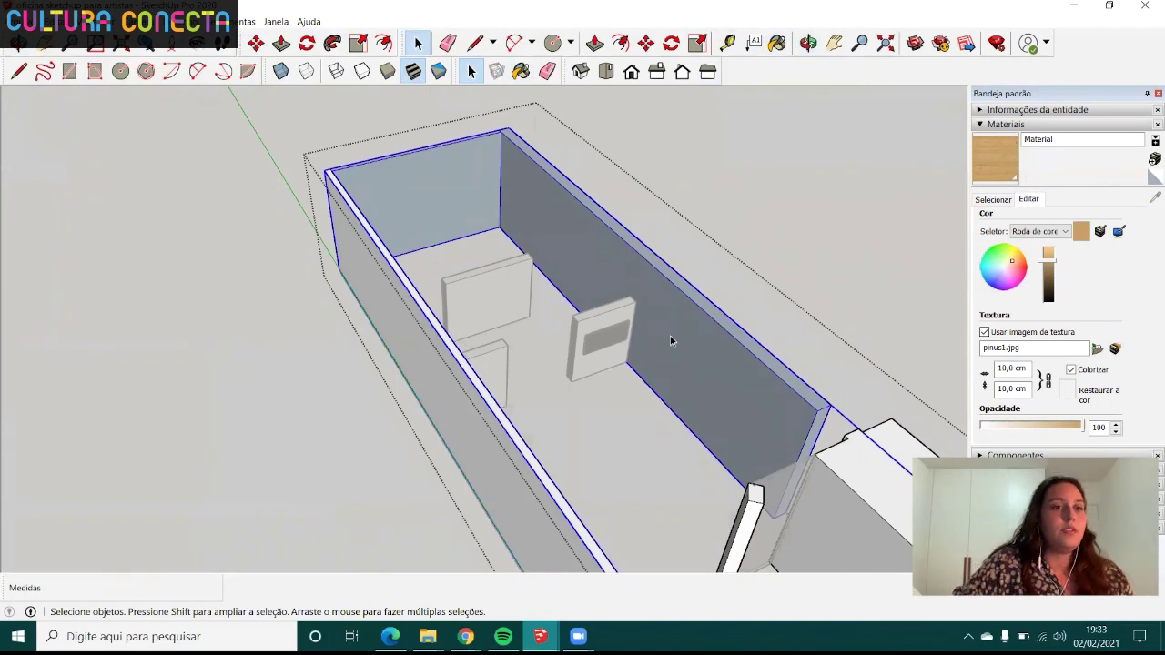
{"action": "key", "text": "b"}
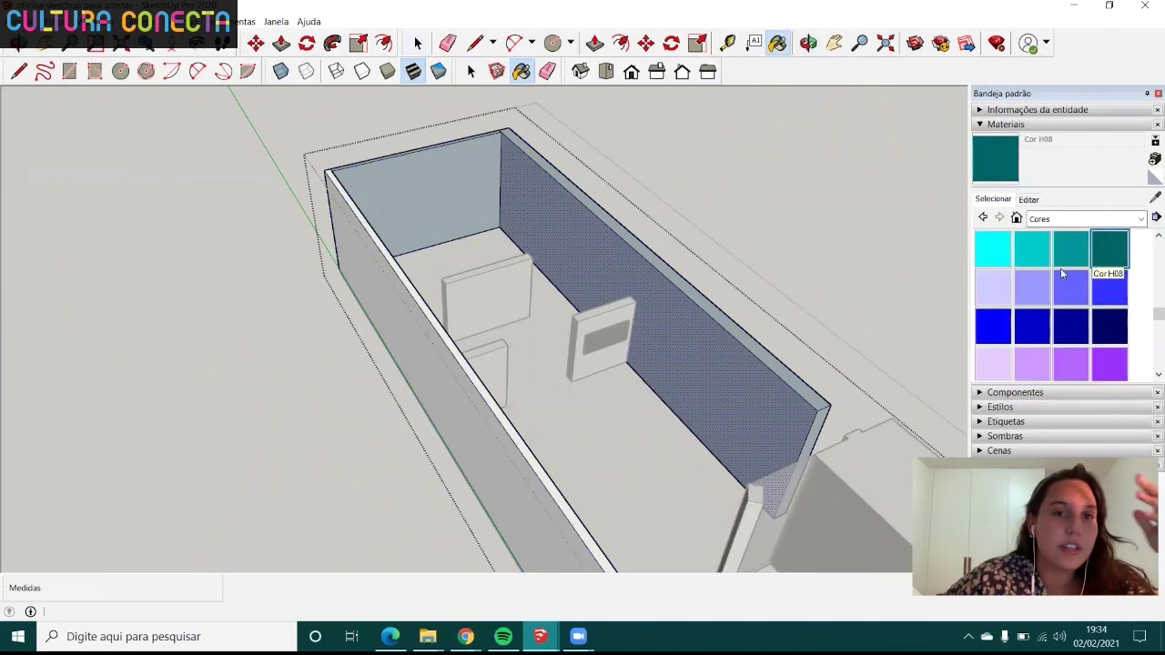
- Switch the Materials library to Cores com nome and browse to the teal Cor H08 swatch
{"action": "scroll", "coordinate": [1061, 268], "scroll_direction": "down", "scroll_amount": 3}
{"action": "scroll", "coordinate": [1065, 273], "scroll_direction": "up", "scroll_amount": 1}
{"action": "scroll", "coordinate": [1067, 286], "scroll_direction": "up", "scroll_amount": 3}
{"action": "scroll", "coordinate": [1074, 286], "scroll_direction": "up", "scroll_amount": 3}
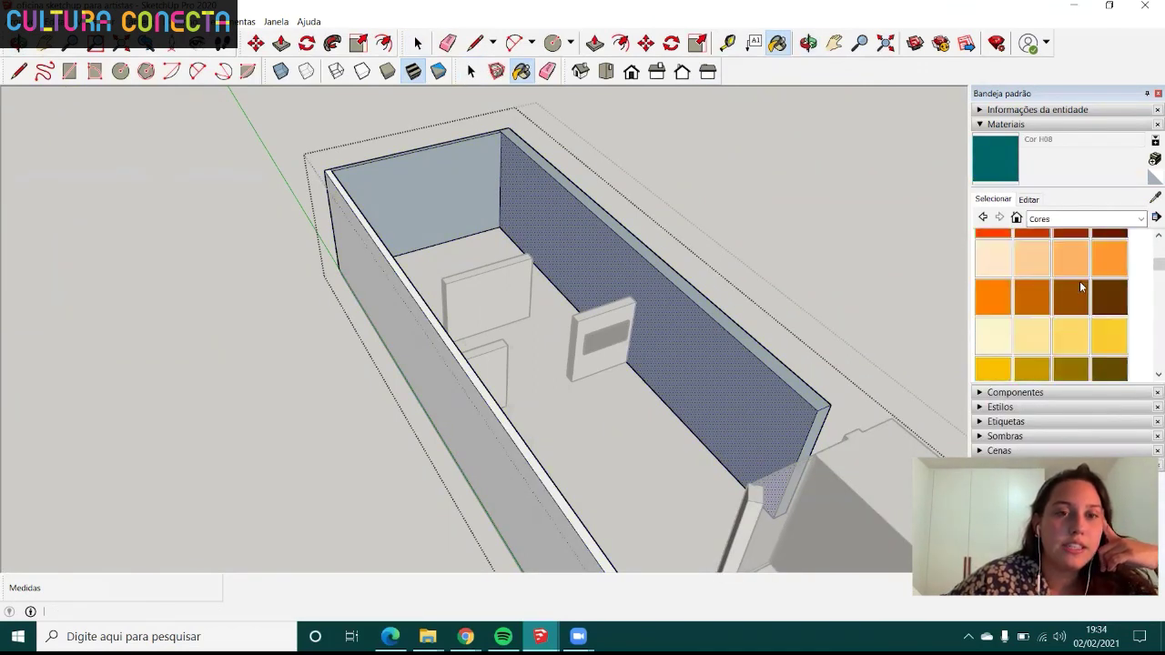
{"action": "scroll", "coordinate": [1079, 281], "scroll_direction": "down", "scroll_amount": 3}
{"action": "scroll", "coordinate": [1079, 281], "scroll_direction": "down", "scroll_amount": 3}
{"action": "scroll", "coordinate": [1080, 281], "scroll_direction": "down", "scroll_amount": 3}
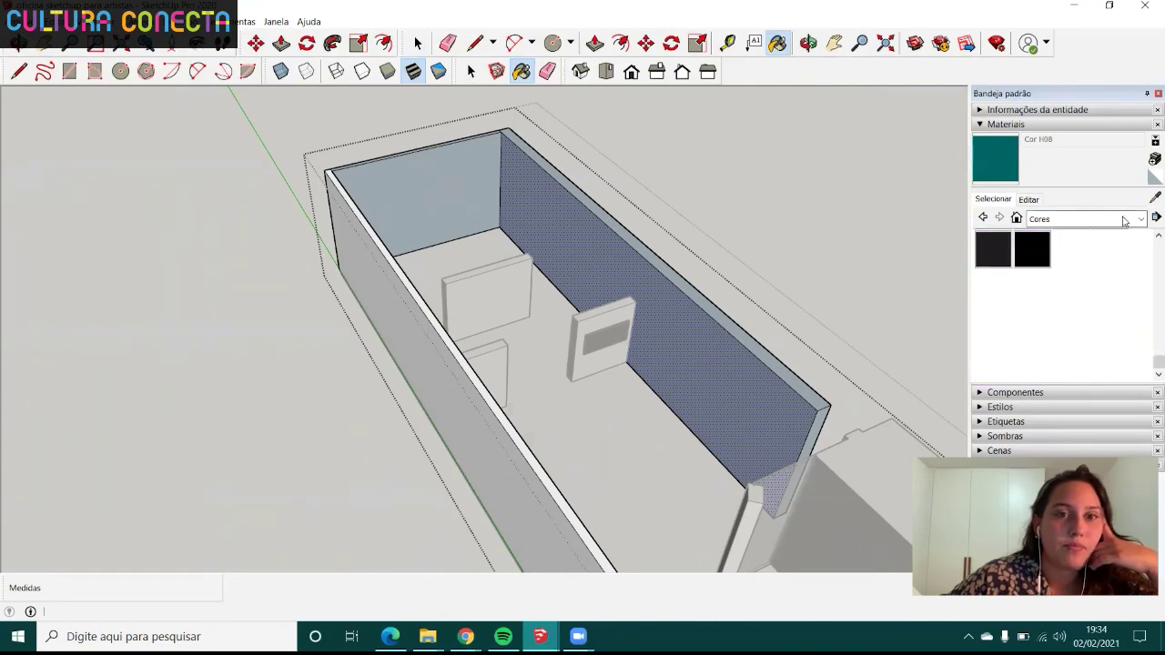
{"action": "left_click", "coordinate": [1124, 219]}
{"action": "left_click", "coordinate": [1083, 267]}
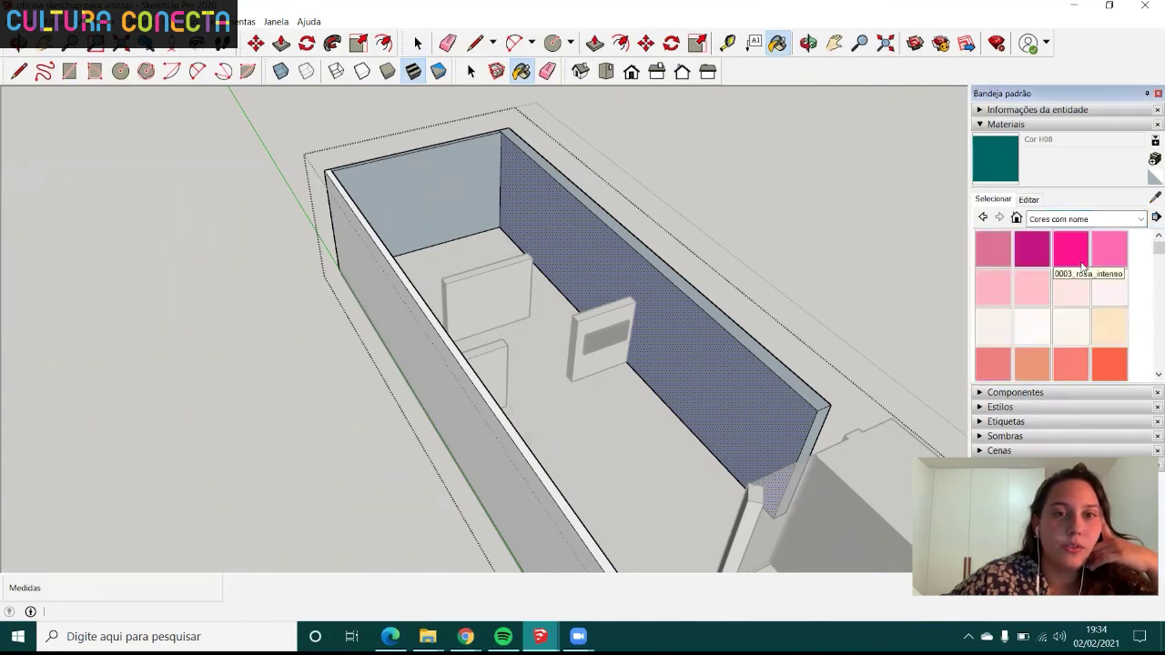
{"action": "scroll", "coordinate": [1082, 268], "scroll_direction": "down", "scroll_amount": 1}
{"action": "scroll", "coordinate": [1083, 273], "scroll_direction": "down", "scroll_amount": 2}
{"action": "scroll", "coordinate": [1087, 294], "scroll_direction": "down", "scroll_amount": 1}
{"action": "scroll", "coordinate": [1079, 305], "scroll_direction": "down", "scroll_amount": 1}
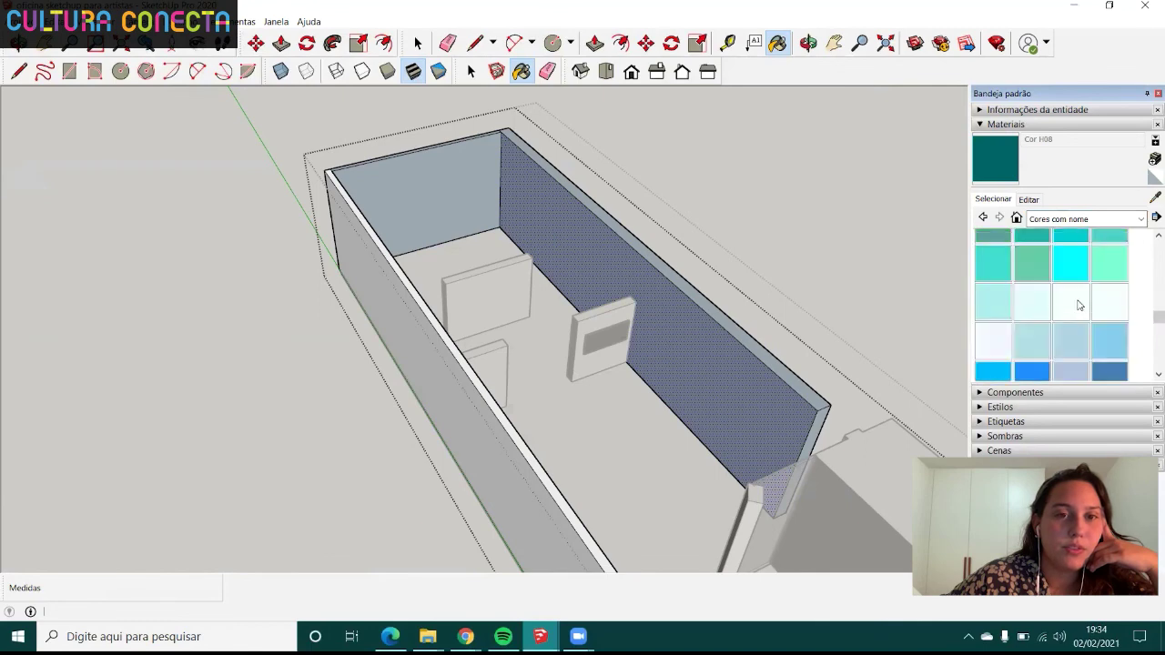
{"action": "scroll", "coordinate": [1078, 302], "scroll_direction": "down", "scroll_amount": 2}
{"action": "scroll", "coordinate": [1077, 298], "scroll_direction": "up", "scroll_amount": 2}
{"action": "scroll", "coordinate": [1077, 298], "scroll_direction": "up", "scroll_amount": 2}
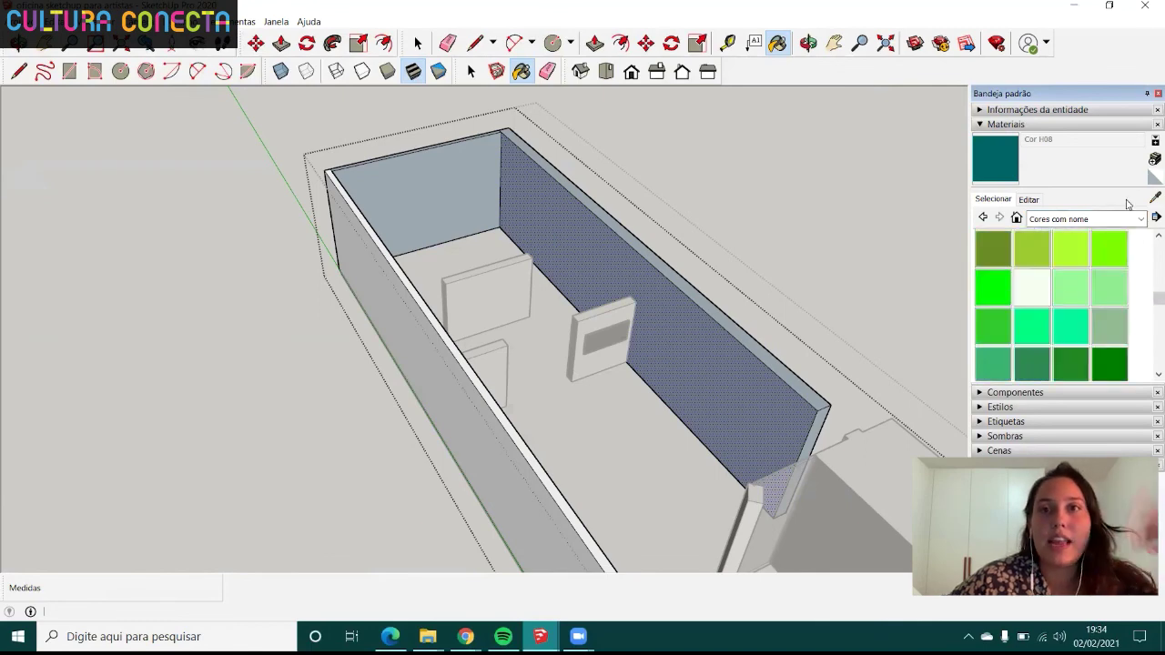
- Try RGB values in a new material's colour picker, then cancel without creating it
{"action": "left_click", "coordinate": [1149, 160]}
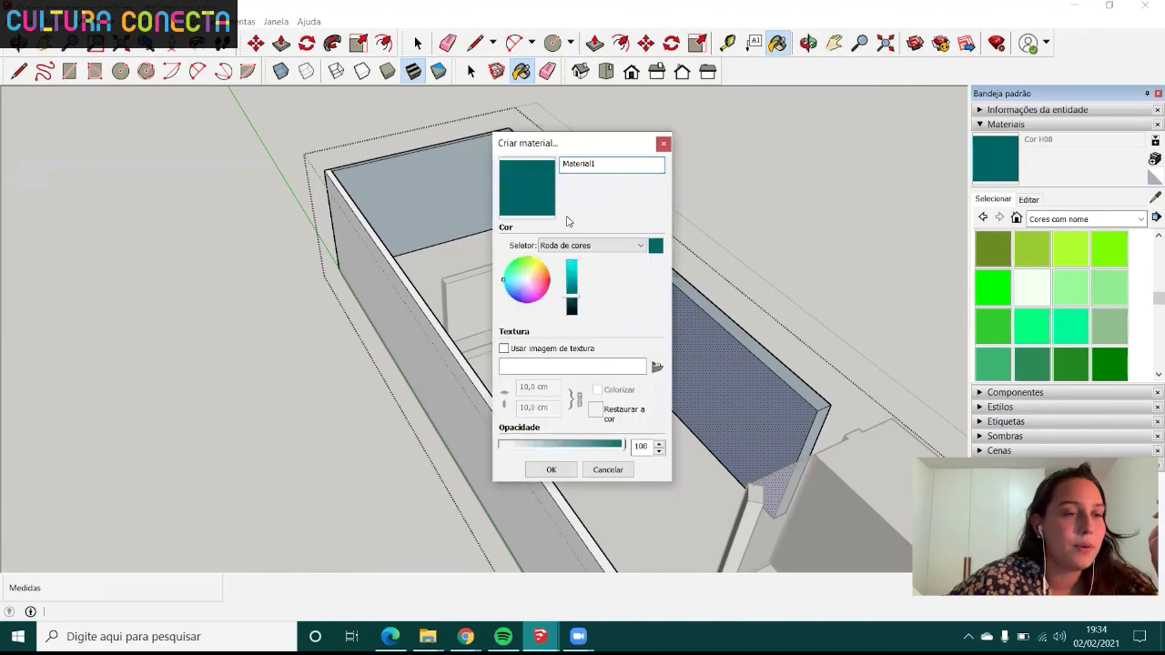
{"action": "left_click", "coordinate": [587, 248]}
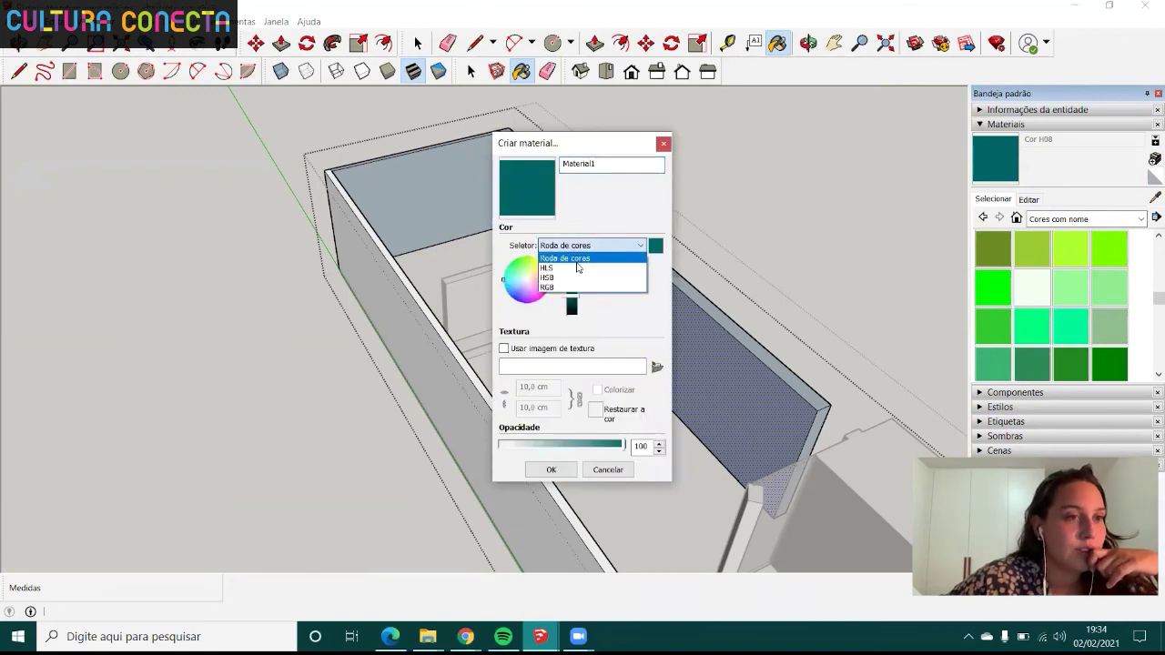
{"action": "left_click", "coordinate": [590, 282]}
{"action": "double_click", "coordinate": [590, 264]}
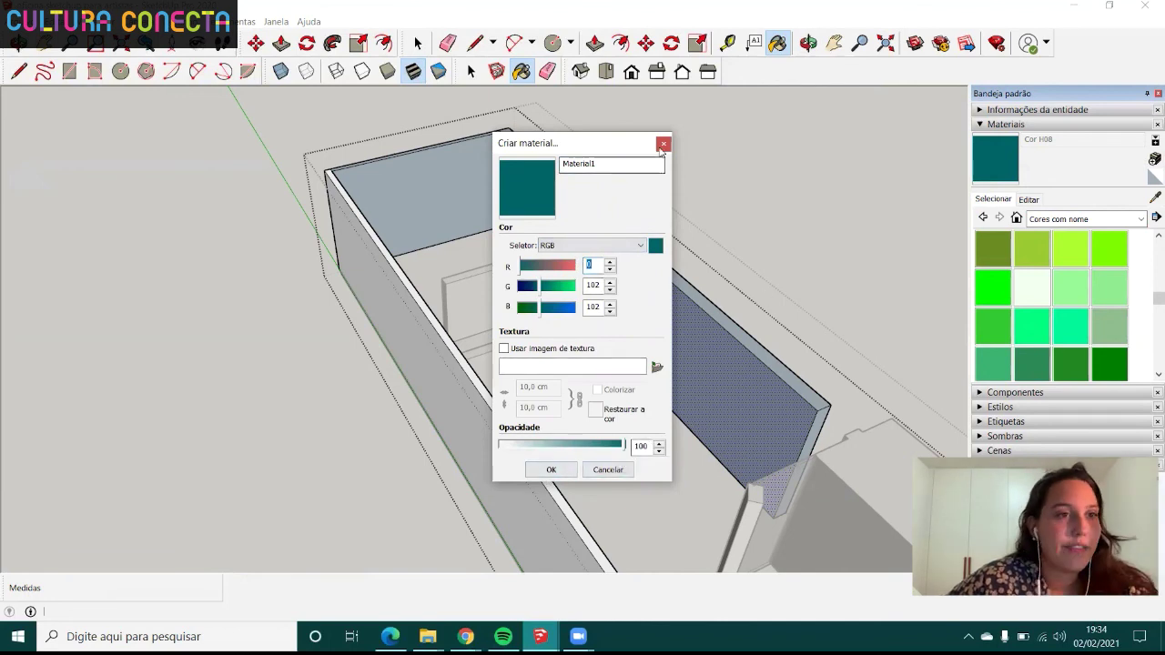
{"action": "key", "text": "Escape"}
- Choose the Cor H08 swatch from the Cores colour collection
{"action": "scroll", "coordinate": [1107, 297], "scroll_direction": "down", "scroll_amount": 2}
{"action": "scroll", "coordinate": [1108, 298], "scroll_direction": "down", "scroll_amount": 2}
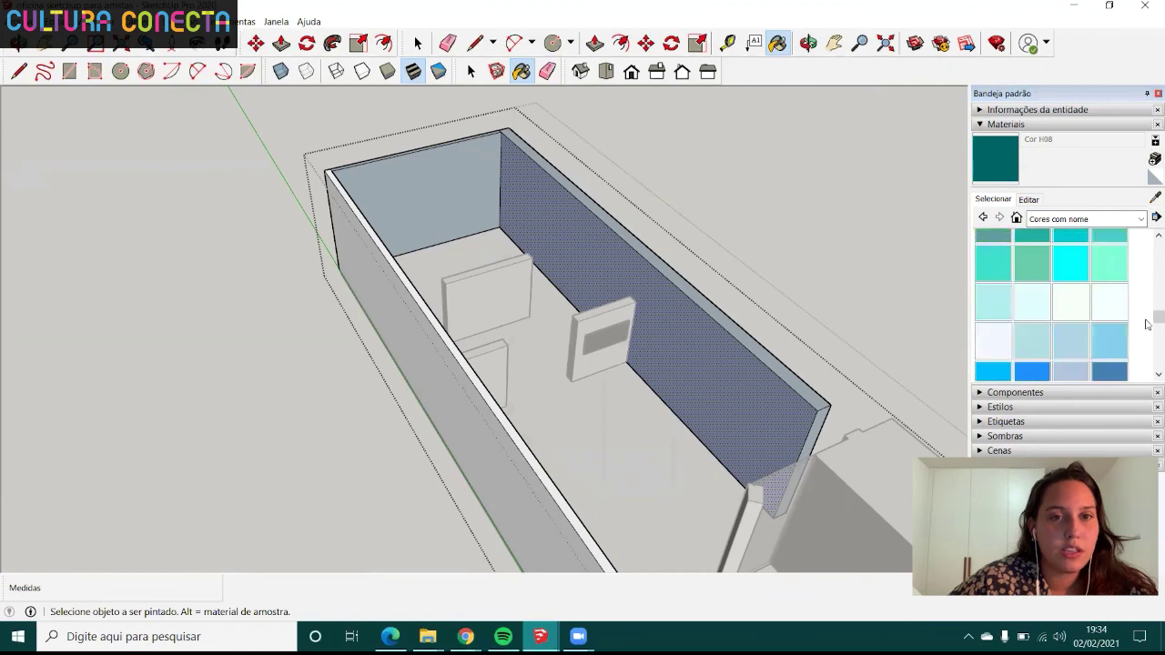
{"action": "scroll", "coordinate": [1145, 325], "scroll_direction": "down", "scroll_amount": 2}
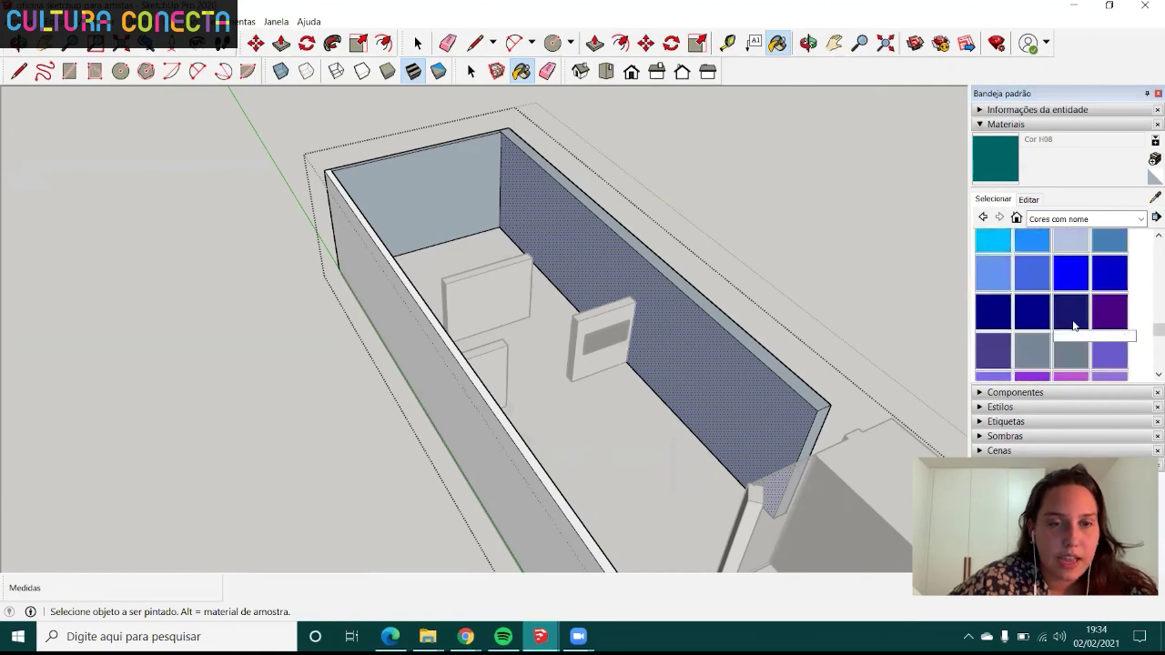
{"action": "scroll", "coordinate": [1080, 339], "scroll_direction": "down", "scroll_amount": 3}
{"action": "scroll", "coordinate": [1080, 341], "scroll_direction": "down", "scroll_amount": 1}
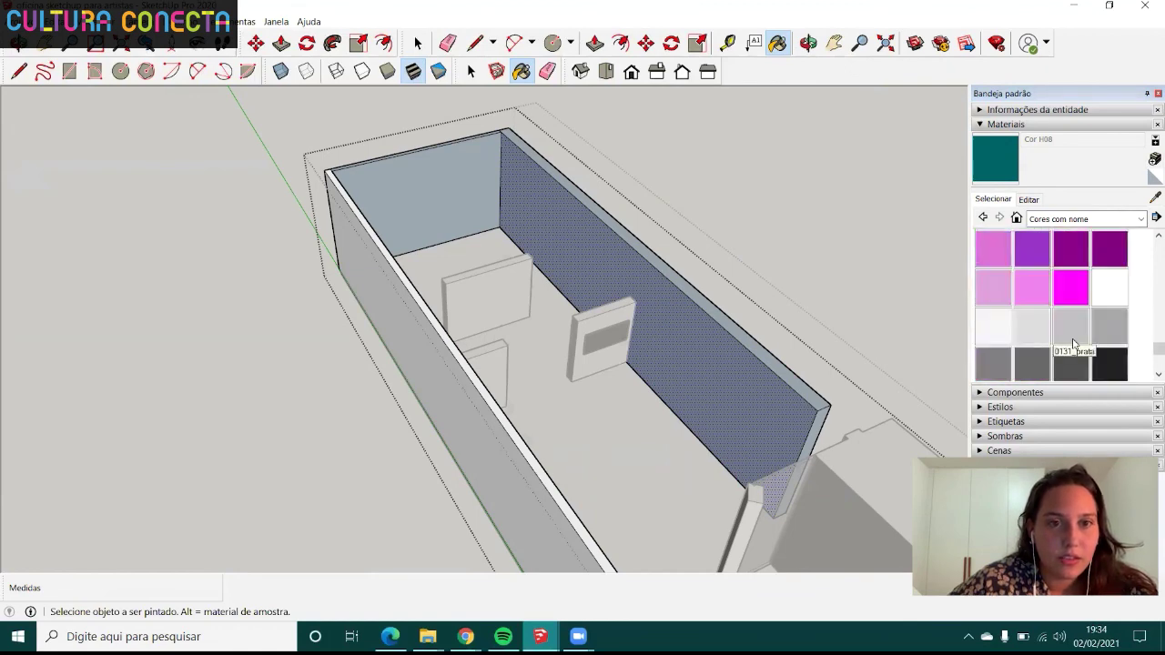
{"action": "scroll", "coordinate": [1081, 342], "scroll_direction": "down", "scroll_amount": 2}
{"action": "scroll", "coordinate": [1080, 274], "scroll_direction": "up", "scroll_amount": 3}
{"action": "left_click", "coordinate": [1083, 218]}
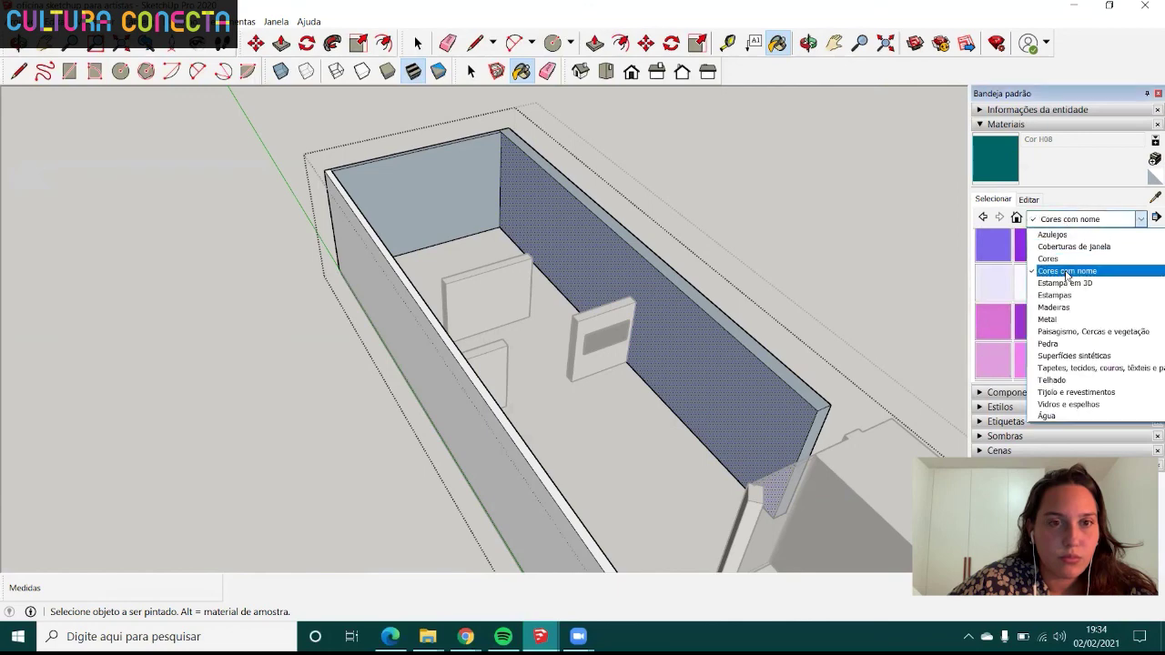
{"action": "left_click", "coordinate": [1092, 274]}
{"action": "scroll", "coordinate": [1115, 293], "scroll_direction": "down", "scroll_amount": 3}
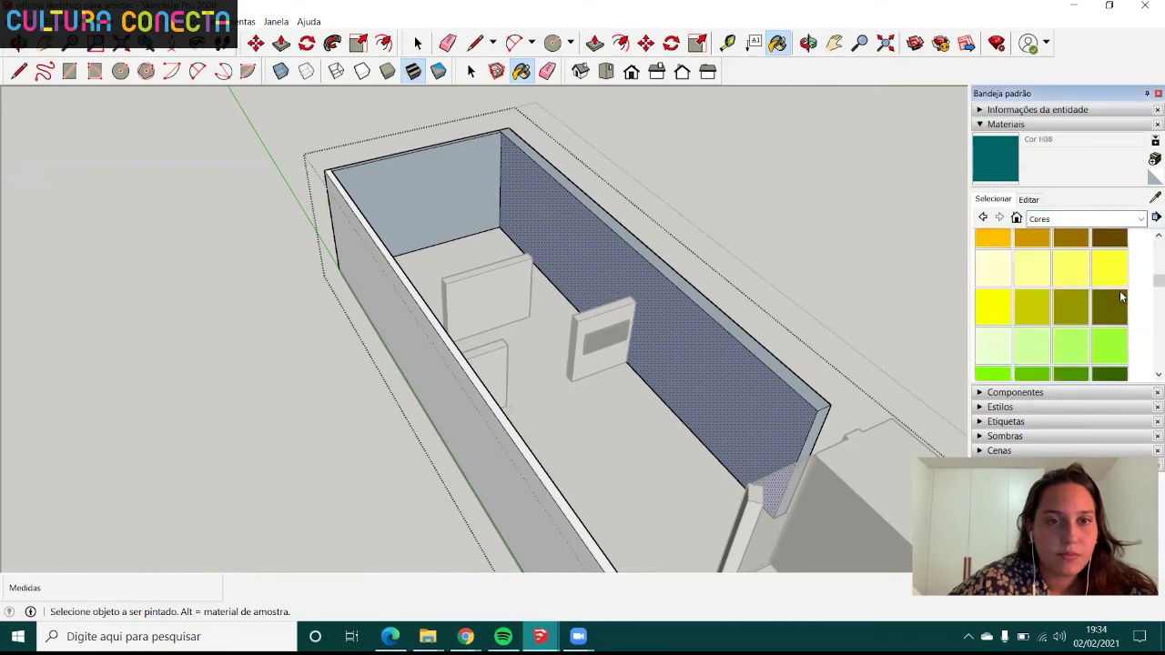
{"action": "scroll", "coordinate": [1118, 294], "scroll_direction": "down", "scroll_amount": 3}
{"action": "scroll", "coordinate": [1120, 294], "scroll_direction": "down", "scroll_amount": 3}
{"action": "scroll", "coordinate": [1120, 291], "scroll_direction": "down", "scroll_amount": 3}
{"action": "scroll", "coordinate": [1120, 291], "scroll_direction": "down", "scroll_amount": 2}
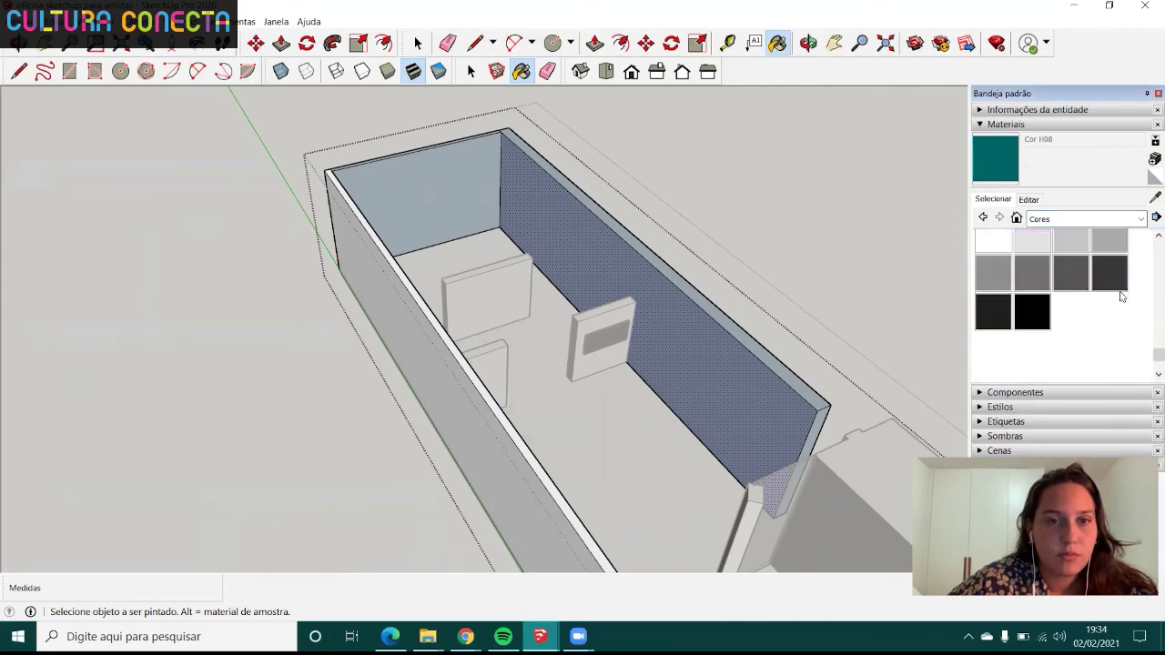
{"action": "scroll", "coordinate": [1120, 290], "scroll_direction": "up", "scroll_amount": 3}
{"action": "scroll", "coordinate": [1120, 290], "scroll_direction": "up", "scroll_amount": 2}
{"action": "scroll", "coordinate": [1120, 290], "scroll_direction": "up", "scroll_amount": 3}
{"action": "scroll", "coordinate": [1120, 290], "scroll_direction": "up", "scroll_amount": 2}
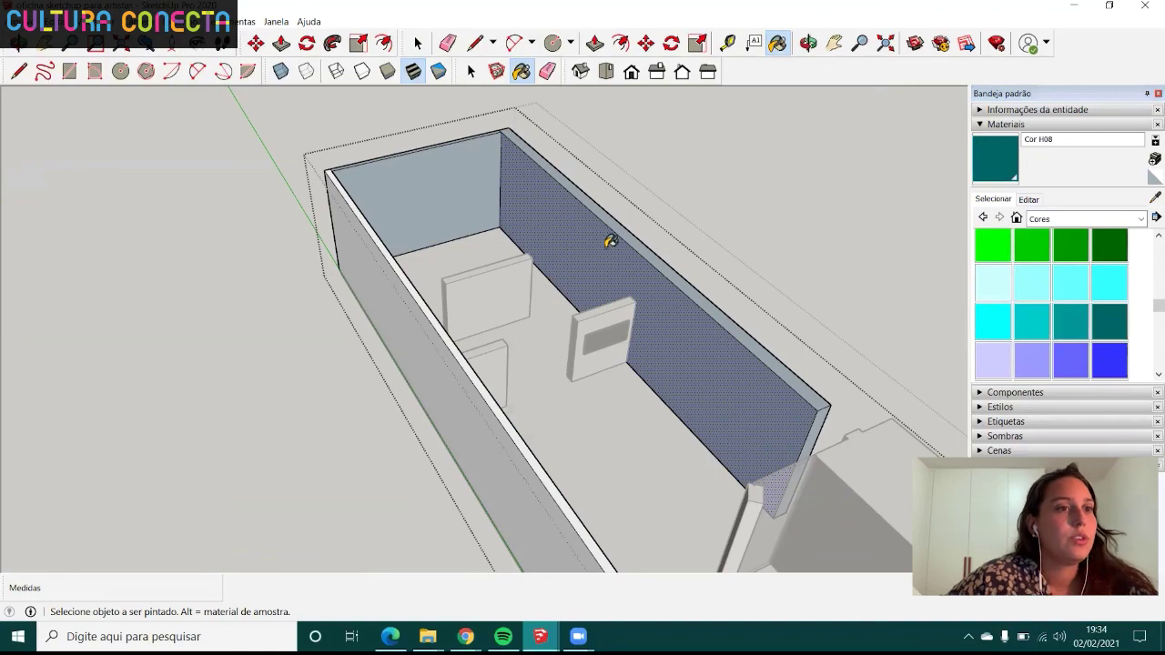
- Paint both long side walls and the back wall dark teal Cor H08
{"action": "left_click", "coordinate": [583, 225]}
{"action": "mouse_move", "coordinate": [624, 333]}
{"action": "middle_mouse_down"}
{"action": "mouse_move", "coordinate": [479, 173]}
{"action": "mouse_move", "coordinate": [343, 190]}
{"action": "mouse_move", "coordinate": [623, 231]}
{"action": "mouse_move", "coordinate": [468, 234]}
{"action": "mouse_move", "coordinate": [638, 263]}
{"action": "mouse_move", "coordinate": [520, 294]}
{"action": "mouse_move", "coordinate": [592, 291]}
{"action": "middle_mouse_up"}
{"action": "left_click", "coordinate": [479, 173]}
{"action": "left_click", "coordinate": [501, 231]}
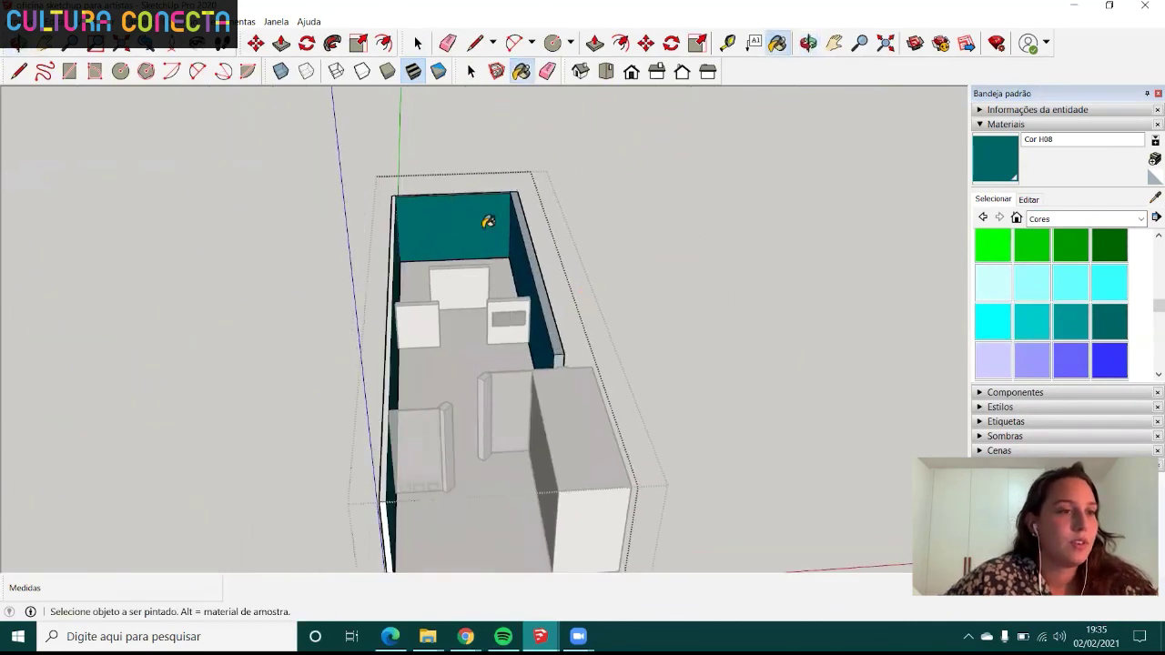
{"action": "middle_click_drag", "start_coordinate": [486, 224], "coordinate": [302, 235]}
{"action": "scroll", "coordinate": [494, 255], "scroll_direction": "up", "scroll_amount": 2}
{"action": "scroll", "coordinate": [509, 257], "scroll_direction": "up", "scroll_amount": 3}
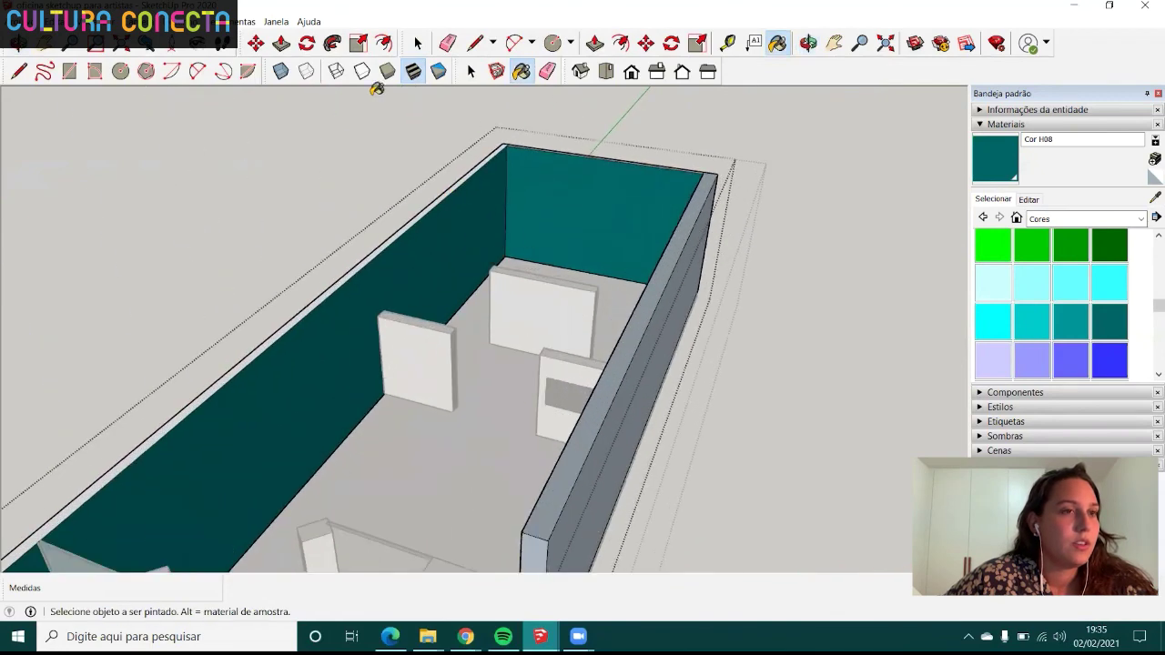
{"action": "left_click", "coordinate": [418, 43]}
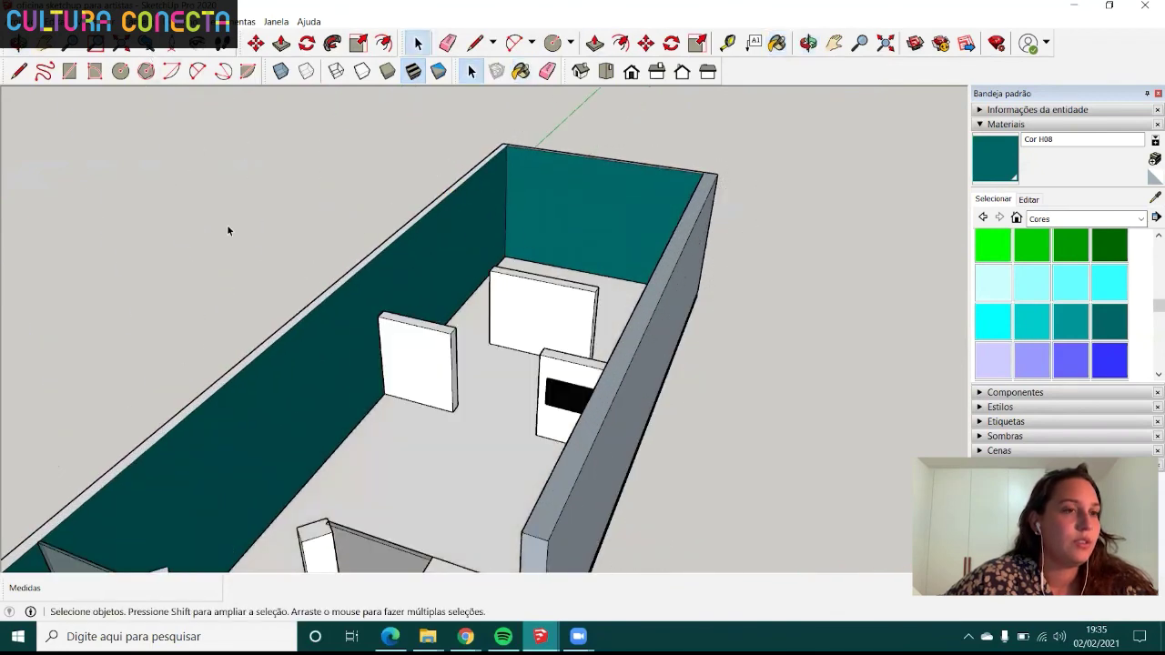
{"action": "mouse_move", "coordinate": [228, 230]}
{"action": "middle_mouse_down"}
{"action": "mouse_move", "coordinate": [614, 278]}
{"action": "mouse_move", "coordinate": [720, 249]}
{"action": "mouse_move", "coordinate": [632, 299]}
{"action": "mouse_move", "coordinate": [628, 389]}
{"action": "mouse_move", "coordinate": [151, 484]}
{"action": "middle_mouse_up"}
{"action": "scroll", "coordinate": [373, 398], "scroll_direction": "up", "scroll_amount": 3}
{"action": "mouse_move", "coordinate": [372, 398]}
{"action": "middle_mouse_down"}
{"action": "mouse_move", "coordinate": [416, 322]}
{"action": "mouse_move", "coordinate": [361, 386]}
{"action": "middle_mouse_up"}
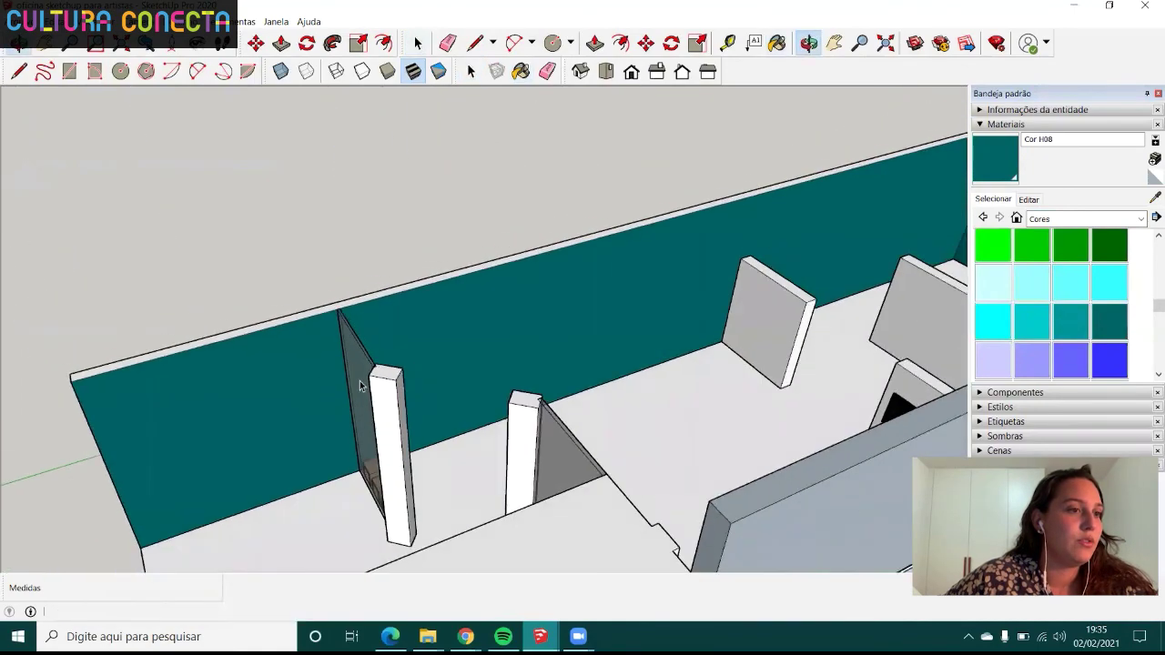
{"action": "scroll", "coordinate": [360, 386], "scroll_direction": "down", "scroll_amount": 5}
{"action": "scroll", "coordinate": [429, 370], "scroll_direction": "up", "scroll_amount": 5}
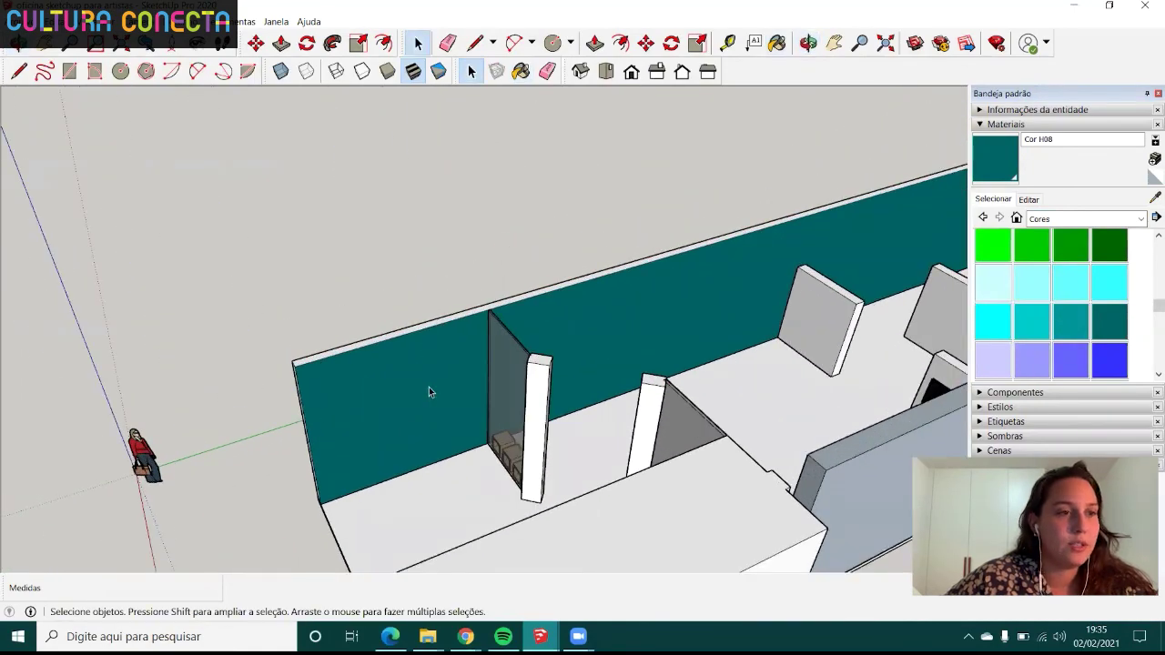
- Turn on X-ray view and open the teal wall group for editing
{"action": "scroll", "coordinate": [636, 318], "scroll_direction": "down", "scroll_amount": 5}
{"action": "mouse_move", "coordinate": [635, 318]}
{"action": "middle_mouse_down"}
{"action": "mouse_move", "coordinate": [760, 292]}
{"action": "mouse_move", "coordinate": [564, 533]}
{"action": "mouse_move", "coordinate": [523, 380]}
{"action": "middle_mouse_up"}
{"action": "scroll", "coordinate": [535, 359], "scroll_direction": "up", "scroll_amount": 3}
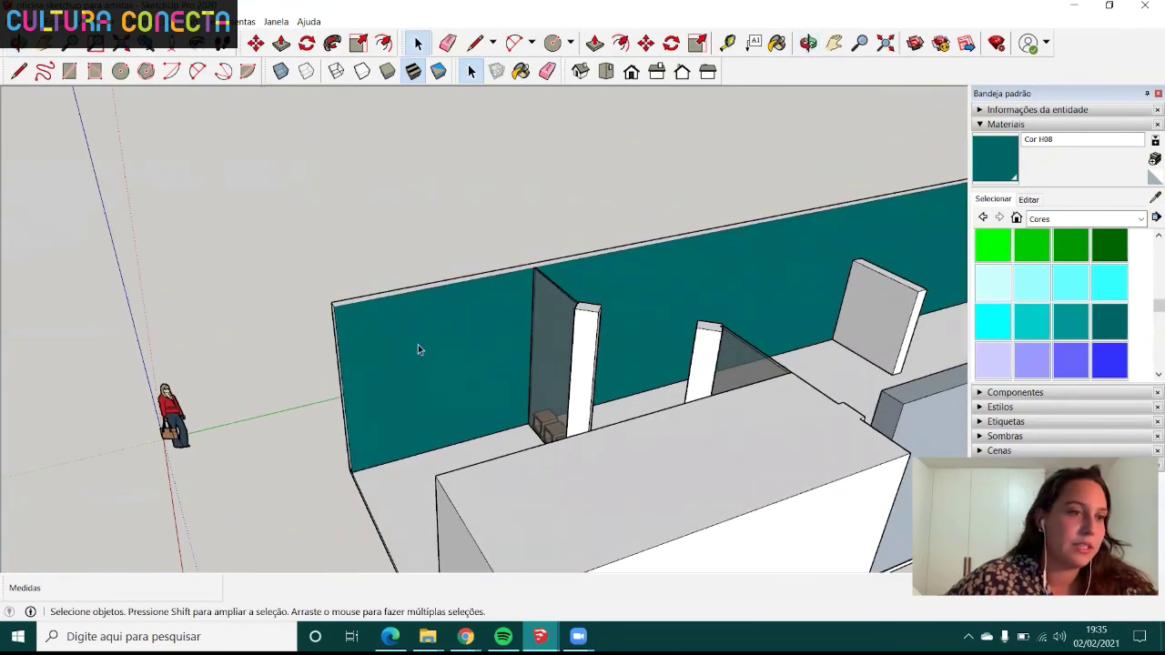
{"action": "key", "text": "alt+r"}
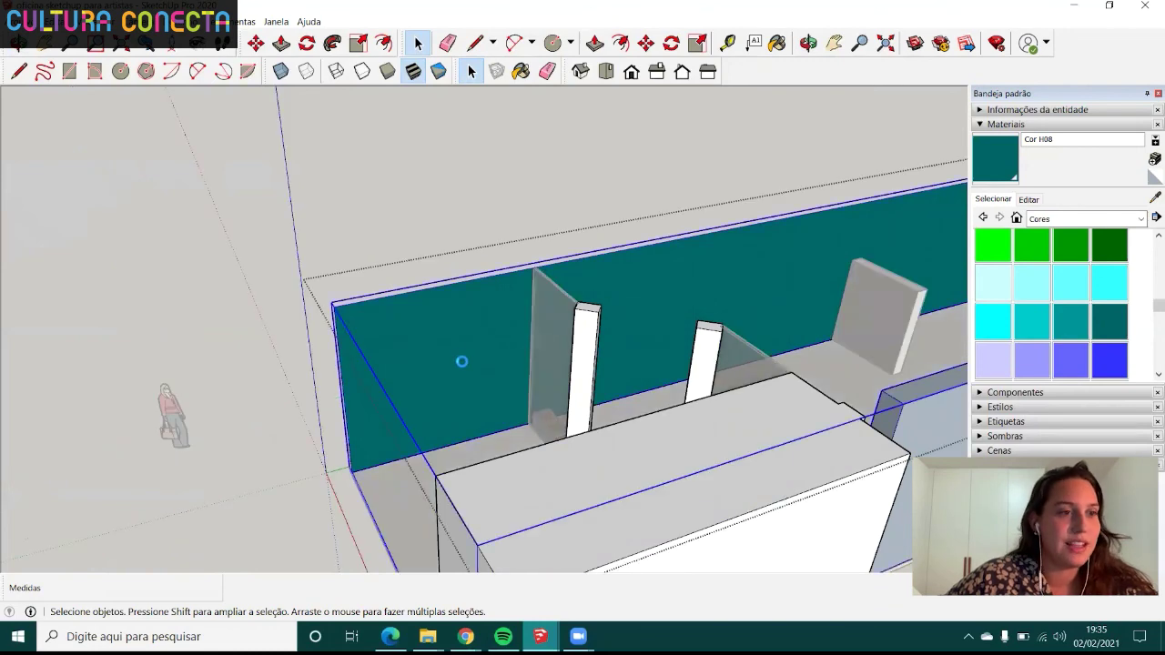
{"action": "double_click", "coordinate": [462, 361]}
- Draw a vertical line up the wall at the partition to split its face
{"action": "mouse_move", "coordinate": [520, 330]}
{"action": "middle_mouse_down"}
{"action": "mouse_move", "coordinate": [502, 361]}
{"action": "mouse_move", "coordinate": [528, 367]}
{"action": "mouse_move", "coordinate": [519, 400]}
{"action": "middle_mouse_up"}
{"action": "scroll", "coordinate": [520, 399], "scroll_direction": "up", "scroll_amount": 3}
{"action": "key", "text": "l"}
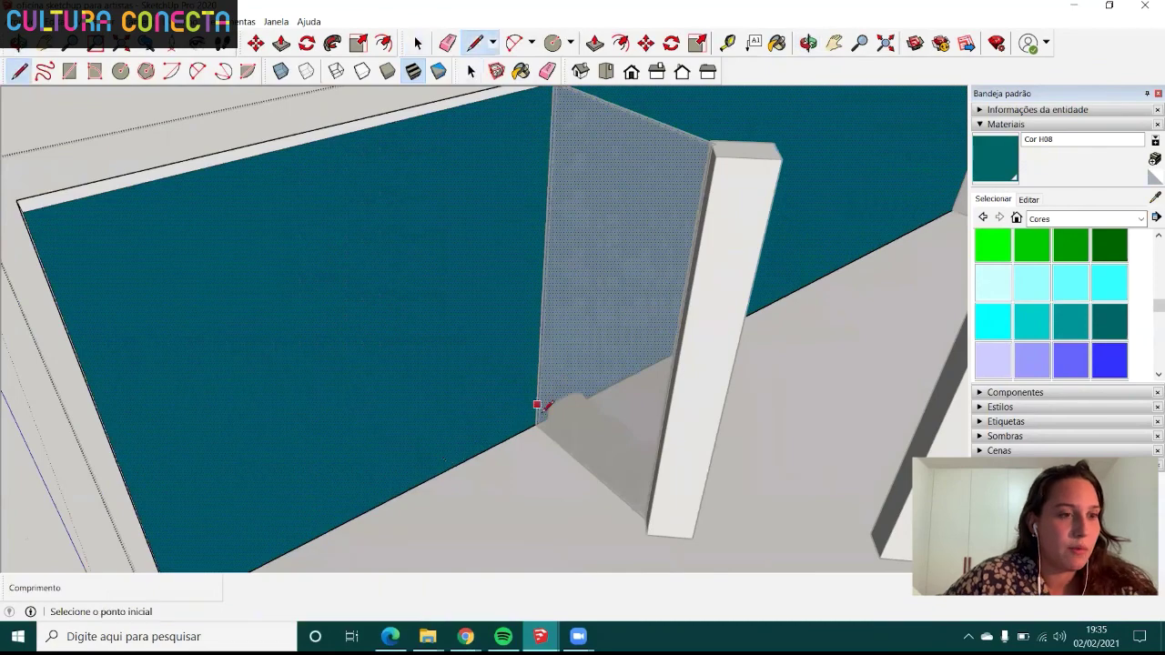
{"action": "scroll", "coordinate": [535, 409], "scroll_direction": "up", "scroll_amount": 3}
{"action": "left_click", "coordinate": [529, 437]}
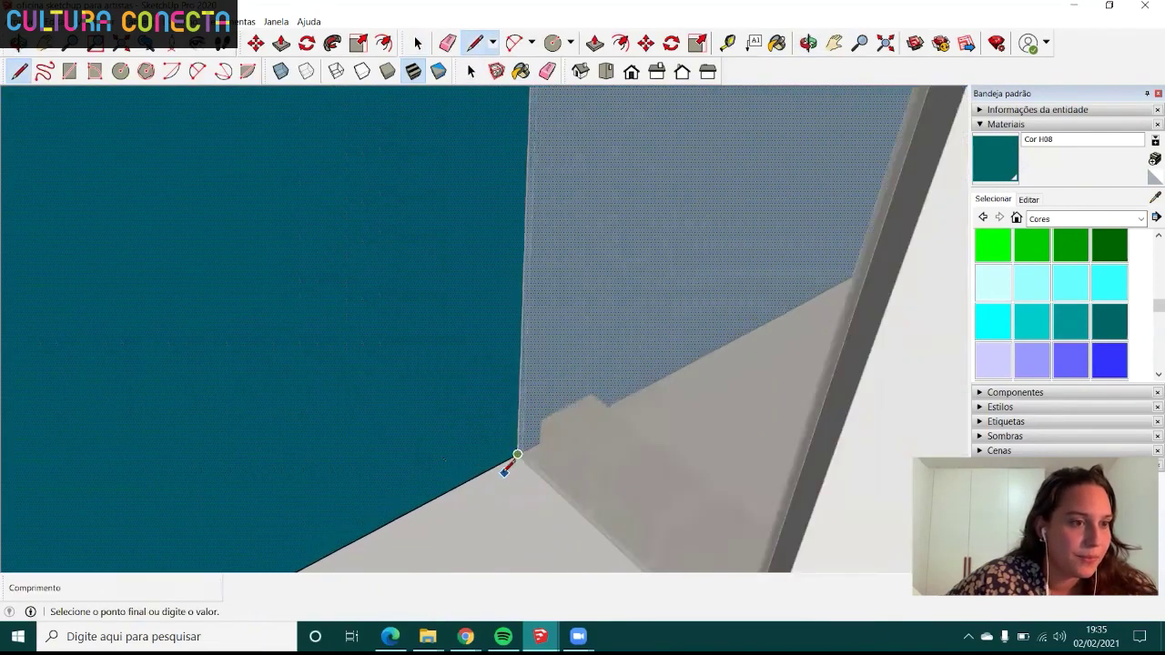
{"action": "scroll", "coordinate": [513, 365], "scroll_direction": "down", "scroll_amount": 3}
{"action": "scroll", "coordinate": [512, 294], "scroll_direction": "up", "scroll_amount": 3}
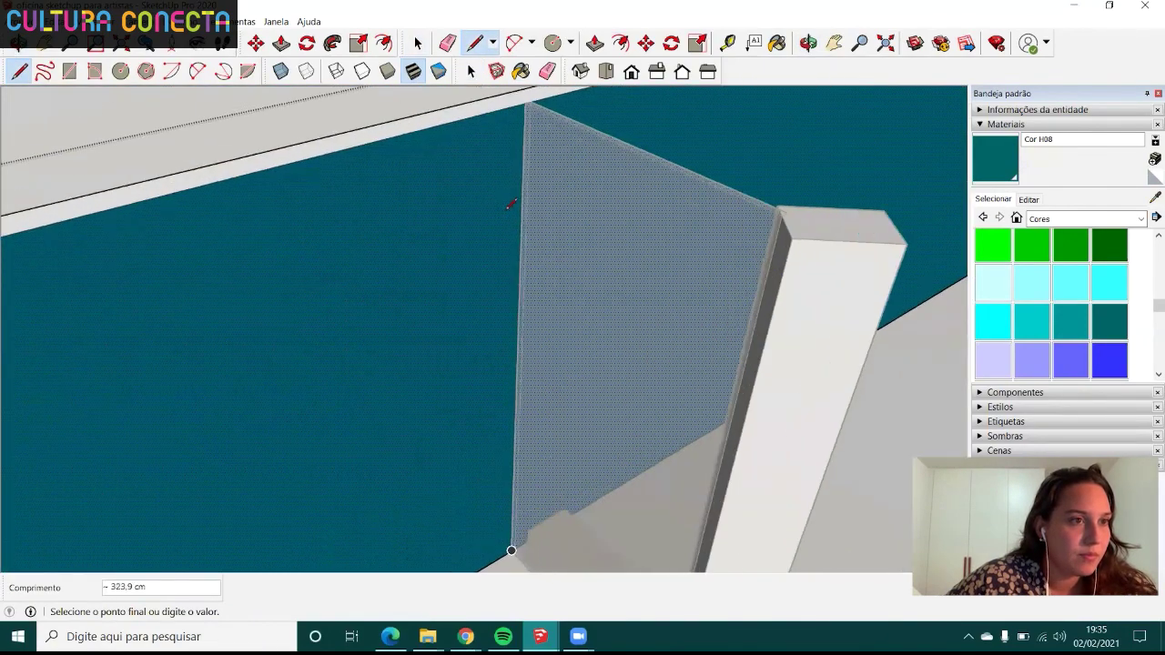
{"action": "left_click", "coordinate": [525, 102]}
- Sample the default material from the floor and paint the wall section beyond the partition
{"action": "scroll", "coordinate": [546, 210], "scroll_direction": "down", "scroll_amount": 3}
{"action": "scroll", "coordinate": [541, 273], "scroll_direction": "down", "scroll_amount": 2}
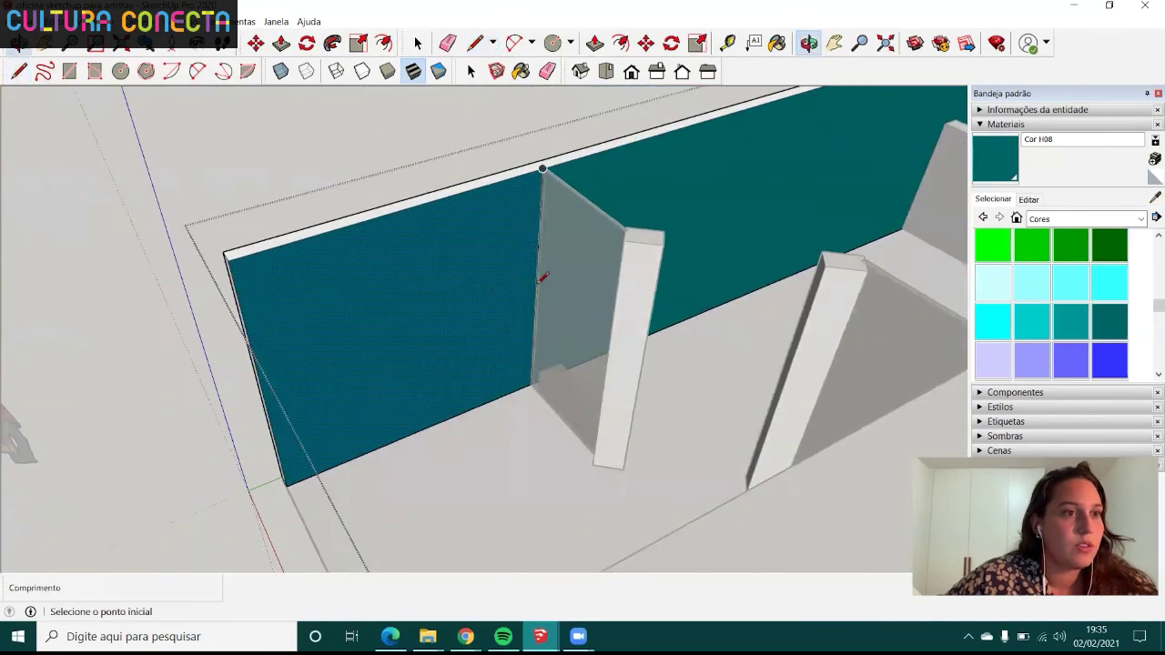
{"action": "scroll", "coordinate": [541, 273], "scroll_direction": "down", "scroll_amount": 1}
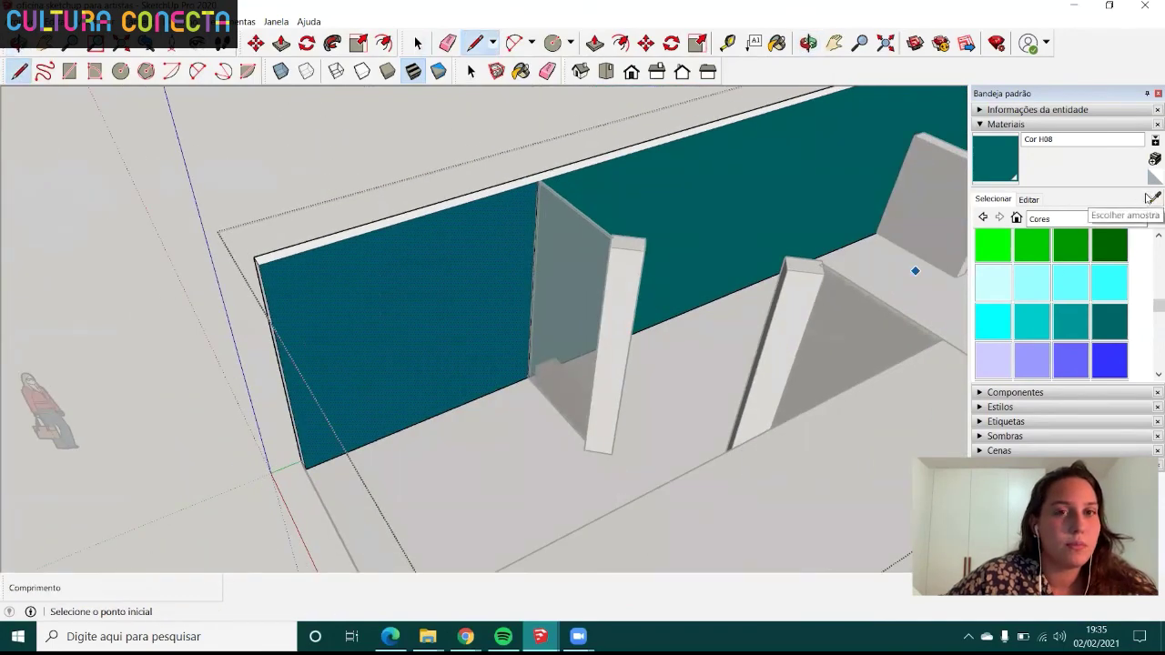
{"action": "left_click", "coordinate": [1149, 200]}
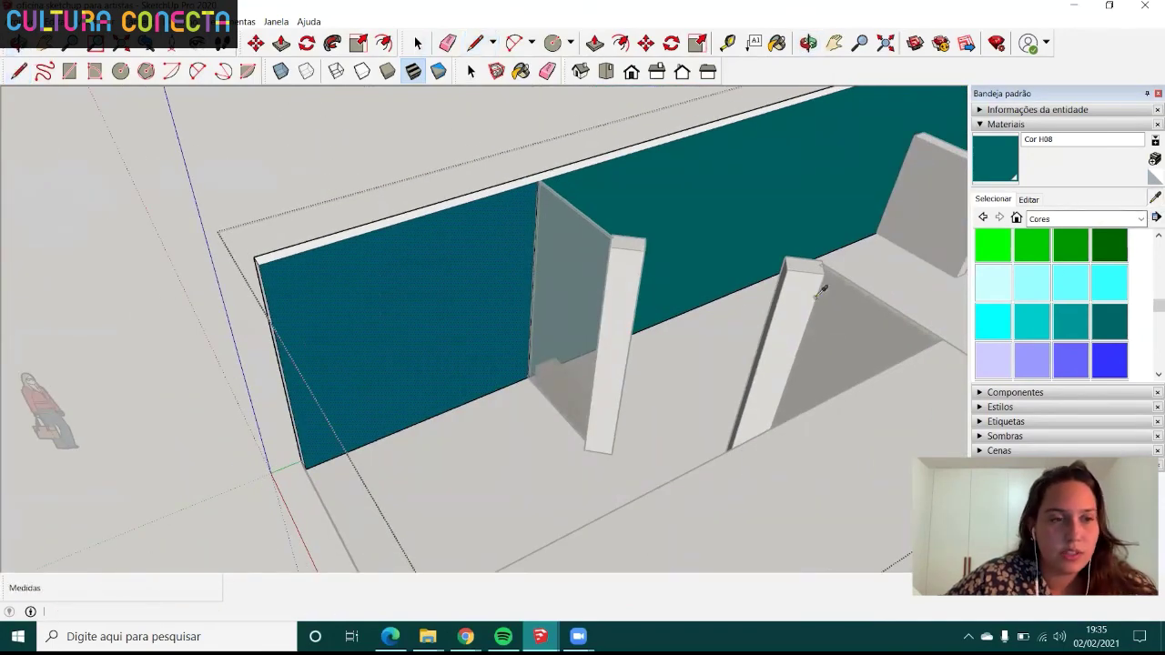
{"action": "left_click", "coordinate": [544, 446]}
{"action": "left_click", "coordinate": [453, 319]}
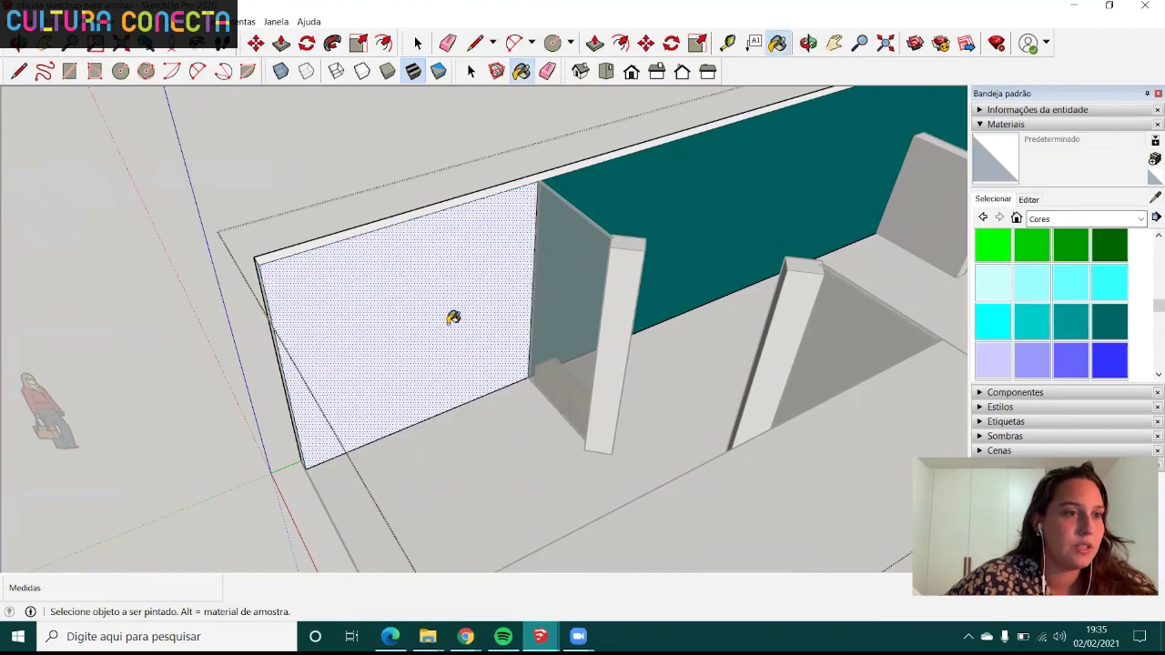
{"action": "left_click", "coordinate": [417, 43]}
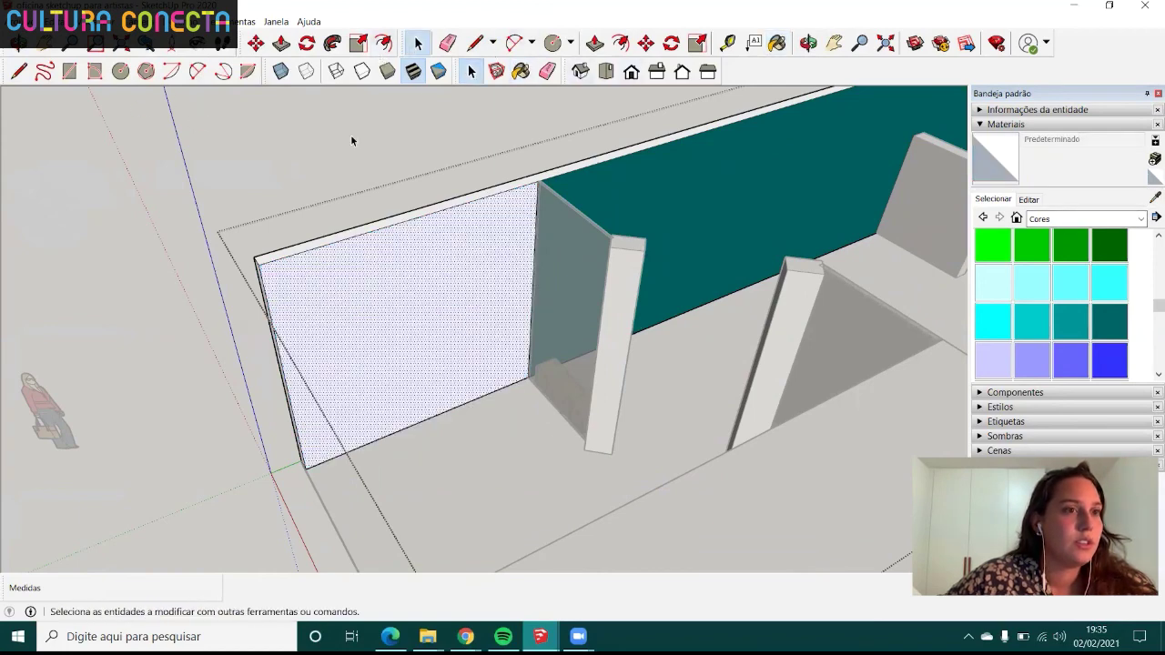
{"action": "left_click", "coordinate": [301, 240]}
{"action": "mouse_move", "coordinate": [301, 239]}
{"action": "middle_mouse_down"}
{"action": "mouse_move", "coordinate": [437, 350]}
{"action": "mouse_move", "coordinate": [599, 227]}
{"action": "mouse_move", "coordinate": [478, 385]}
{"action": "mouse_move", "coordinate": [478, 346]}
{"action": "mouse_move", "coordinate": [551, 400]}
{"action": "mouse_move", "coordinate": [637, 300]}
{"action": "mouse_move", "coordinate": [619, 336]}
{"action": "mouse_move", "coordinate": [576, 313]}
{"action": "mouse_move", "coordinate": [715, 263]}
{"action": "mouse_move", "coordinate": [801, 317]}
{"action": "mouse_move", "coordinate": [564, 307]}
{"action": "mouse_move", "coordinate": [592, 402]}
{"action": "mouse_move", "coordinate": [351, 370]}
{"action": "middle_mouse_up"}
{"action": "scroll", "coordinate": [436, 349], "scroll_direction": "down", "scroll_amount": 3}
{"action": "scroll", "coordinate": [479, 325], "scroll_direction": "up", "scroll_amount": 3}
{"action": "scroll", "coordinate": [591, 346], "scroll_direction": "down", "scroll_amount": 3}
{"action": "scroll", "coordinate": [649, 286], "scroll_direction": "up", "scroll_amount": 4}
{"action": "scroll", "coordinate": [649, 286], "scroll_direction": "down", "scroll_amount": 2}
{"action": "scroll", "coordinate": [660, 291], "scroll_direction": "down", "scroll_amount": 3}
{"action": "scroll", "coordinate": [619, 336], "scroll_direction": "up", "scroll_amount": 3}
{"action": "scroll", "coordinate": [591, 402], "scroll_direction": "down", "scroll_amount": 3}
{"action": "scroll", "coordinate": [182, 476], "scroll_direction": "down", "scroll_amount": 2}
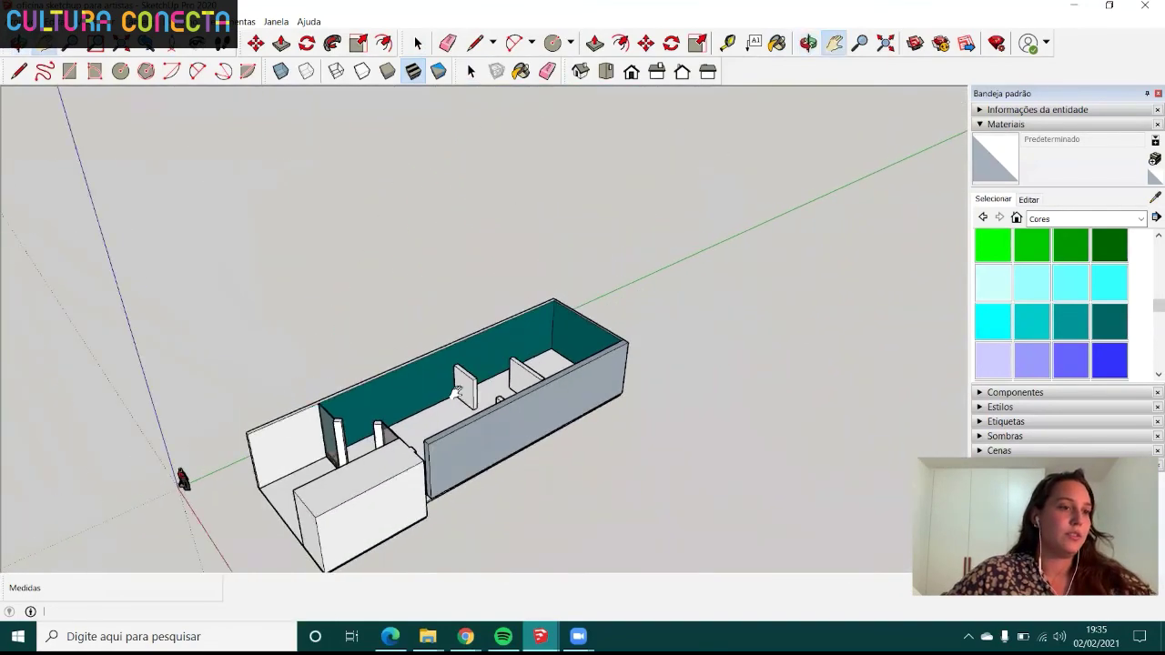
{"action": "middle_click_drag", "start_coordinate": [182, 476], "coordinate": [216, 471], "text": "shift"}
{"action": "scroll", "coordinate": [579, 367], "scroll_direction": "up", "scroll_amount": 3}
{"action": "scroll", "coordinate": [601, 364], "scroll_direction": "up", "scroll_amount": 3}
{"action": "mouse_move", "coordinate": [614, 362]}
{"action": "middle_mouse_down"}
{"action": "mouse_move", "coordinate": [261, 403]}
{"action": "mouse_move", "coordinate": [130, 330]}
{"action": "mouse_move", "coordinate": [395, 385]}
{"action": "mouse_move", "coordinate": [702, 395]}
{"action": "mouse_move", "coordinate": [801, 369]}
{"action": "mouse_move", "coordinate": [715, 396]}
{"action": "mouse_move", "coordinate": [682, 273]}
{"action": "mouse_move", "coordinate": [689, 291]}
{"action": "middle_mouse_up"}
{"action": "scroll", "coordinate": [662, 333], "scroll_direction": "up", "scroll_amount": 2}
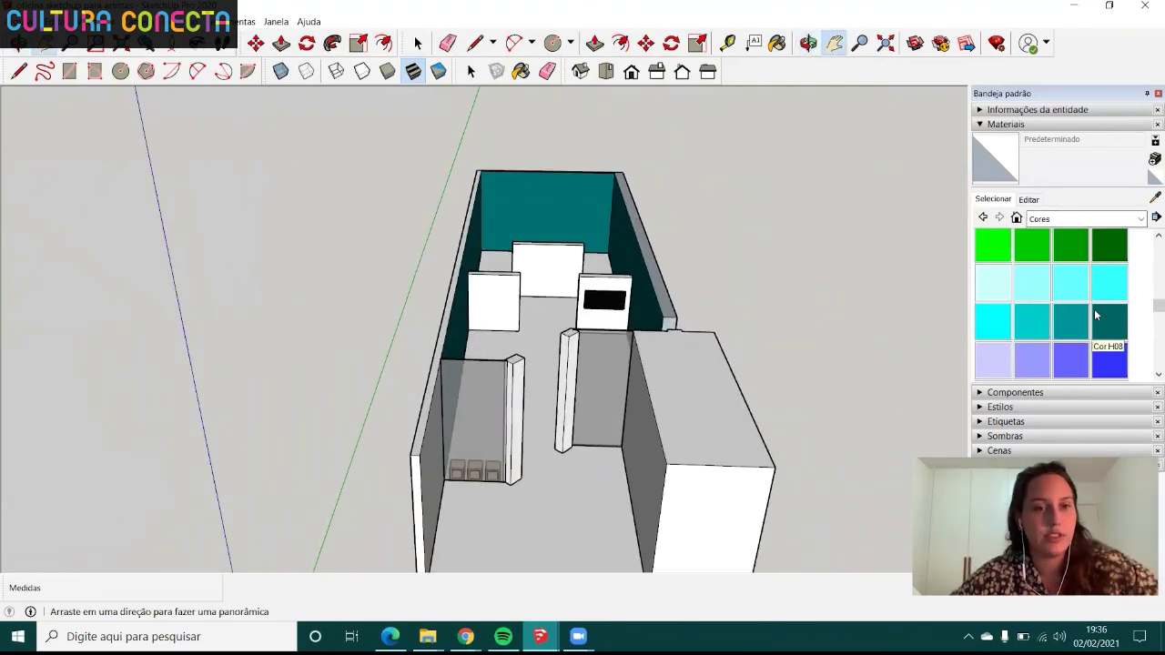
{"action": "scroll", "coordinate": [466, 385], "scroll_direction": "down", "scroll_amount": 2}
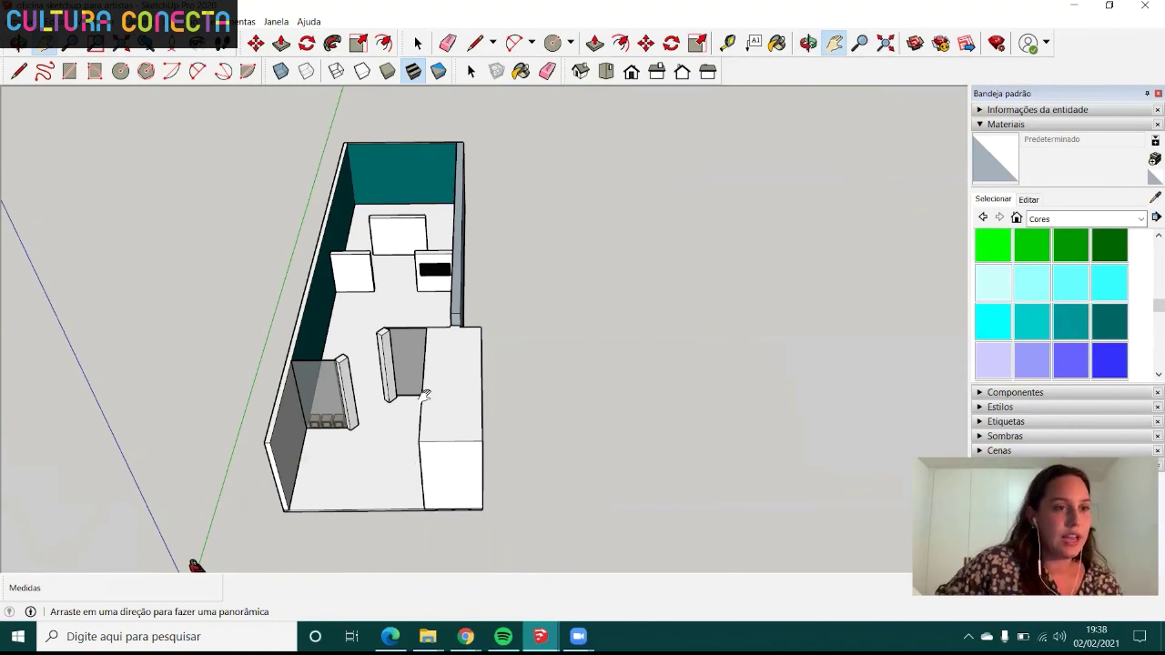
{"action": "scroll", "coordinate": [360, 398], "scroll_direction": "up", "scroll_amount": 1}
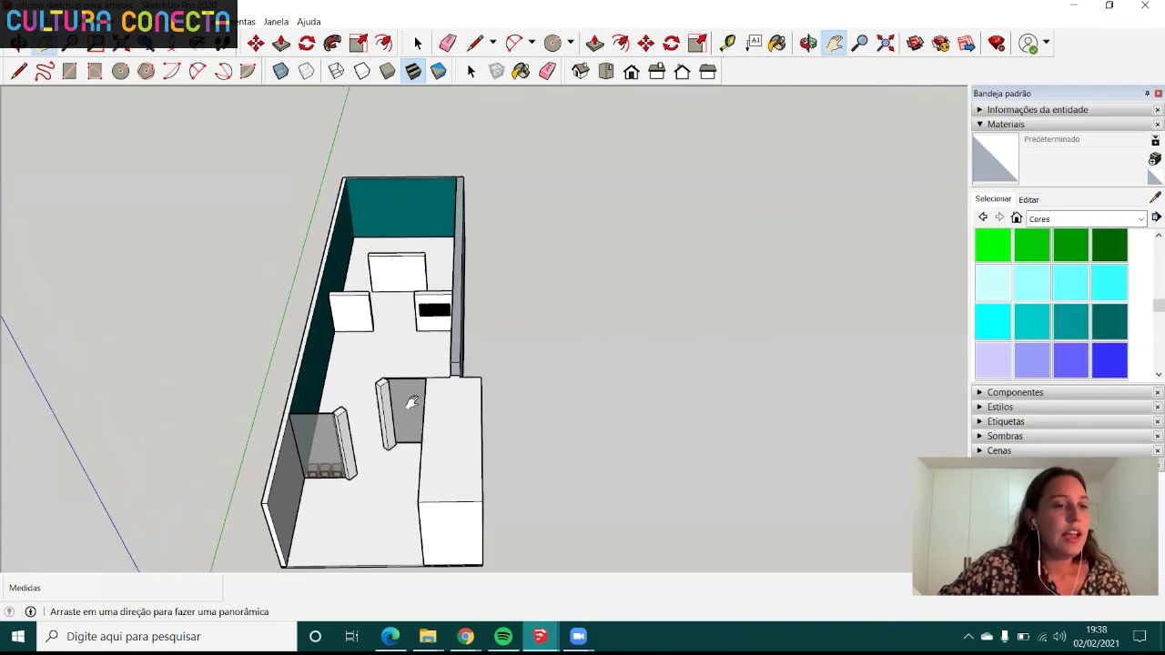
{"action": "scroll", "coordinate": [388, 409], "scroll_direction": "up", "scroll_amount": 2}
{"action": "scroll", "coordinate": [412, 414], "scroll_direction": "up", "scroll_amount": 2}
{"action": "left_click_drag", "start_coordinate": [412, 414], "coordinate": [429, 364]}
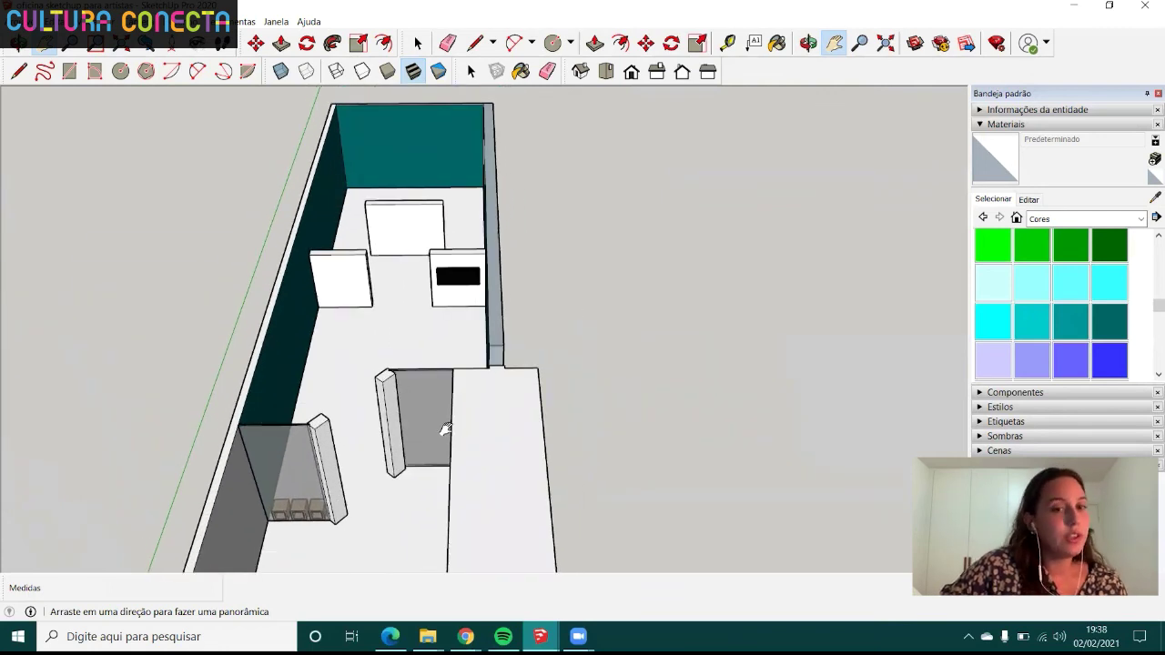
{"action": "left_click_drag", "start_coordinate": [440, 438], "coordinate": [451, 399]}
{"action": "scroll", "coordinate": [361, 455], "scroll_direction": "down", "scroll_amount": 1}
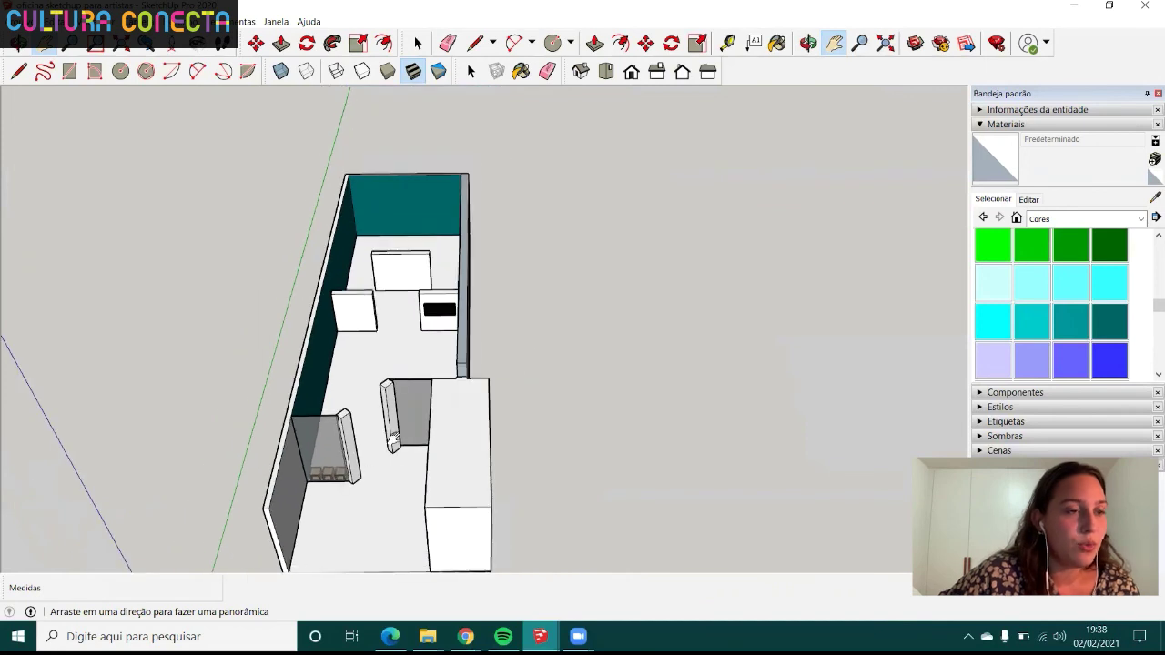
{"action": "scroll", "coordinate": [338, 407], "scroll_direction": "down", "scroll_amount": 1}
{"action": "scroll", "coordinate": [338, 407], "scroll_direction": "down", "scroll_amount": 1}
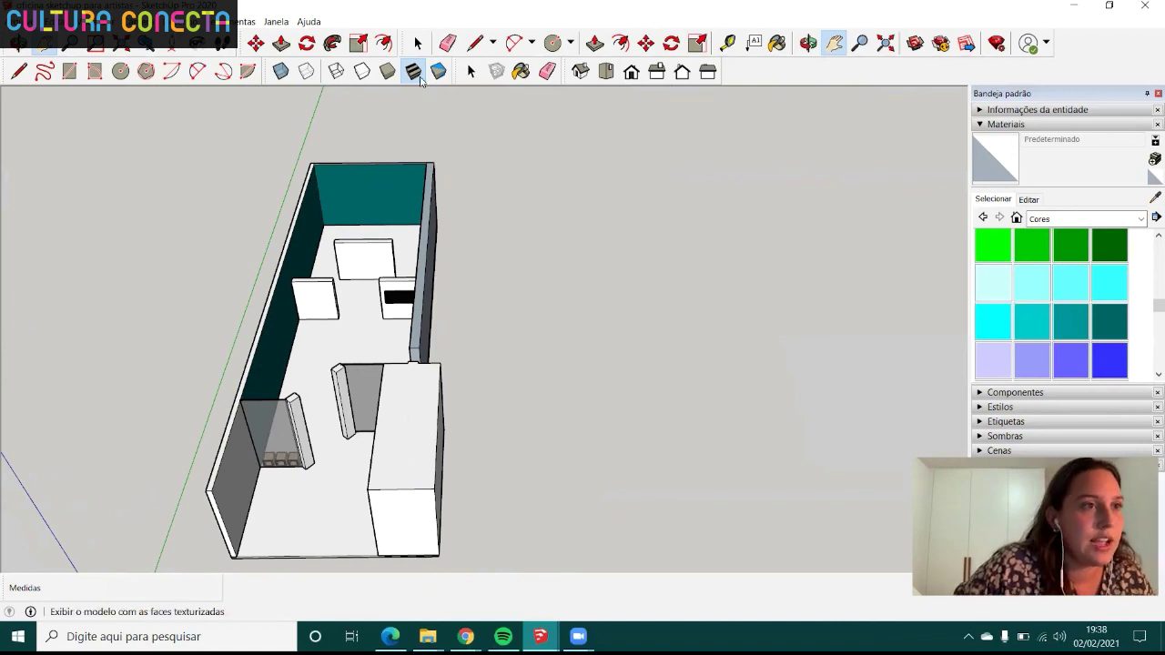
{"action": "left_click", "coordinate": [418, 43]}
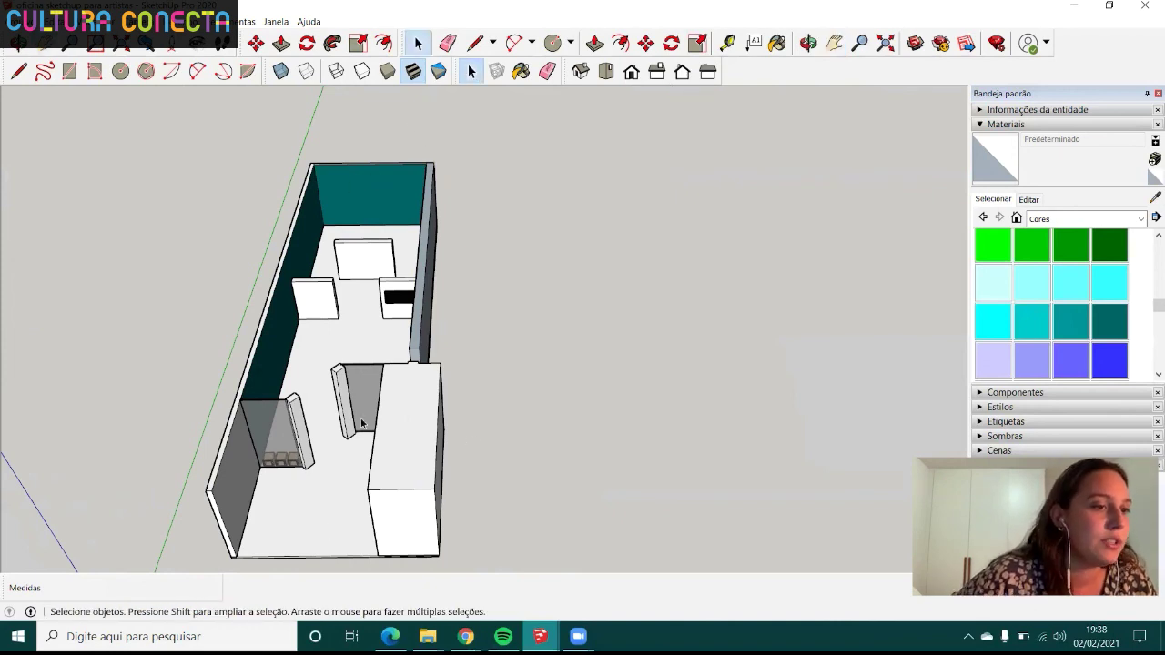
{"action": "scroll", "coordinate": [581, 392], "scroll_direction": "down", "scroll_amount": 2}
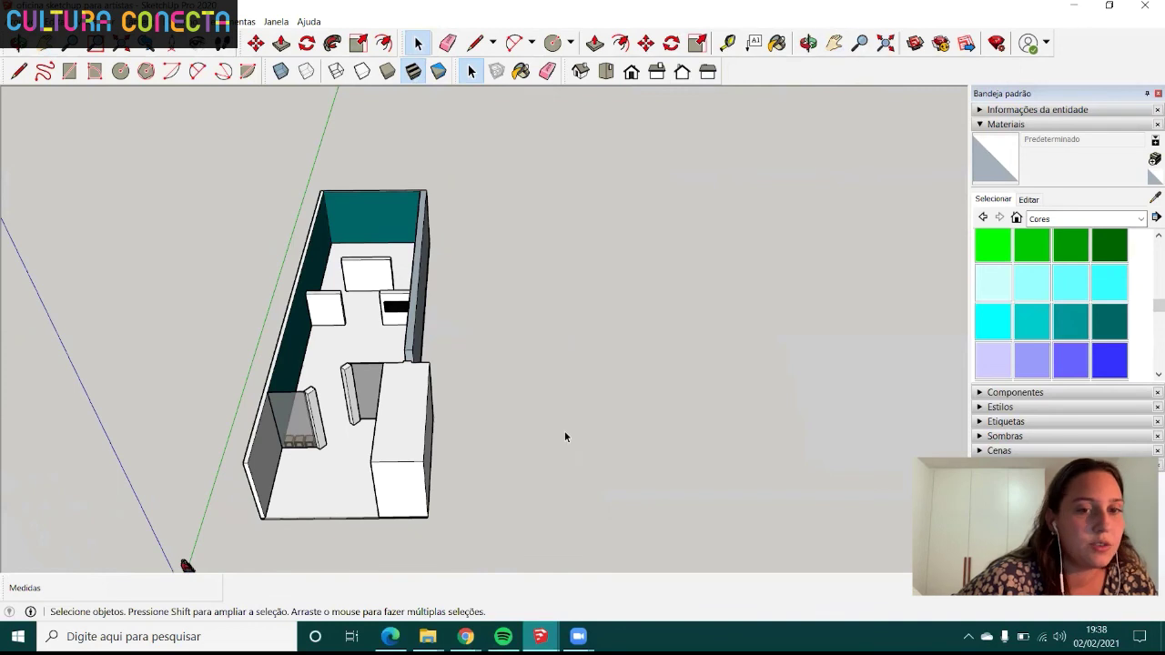
{"action": "scroll", "coordinate": [587, 443], "scroll_direction": "up", "scroll_amount": 1}
{"action": "scroll", "coordinate": [586, 443], "scroll_direction": "up", "scroll_amount": 2}
{"action": "scroll", "coordinate": [546, 300], "scroll_direction": "up", "scroll_amount": 2}
{"action": "scroll", "coordinate": [532, 259], "scroll_direction": "up", "scroll_amount": 2}
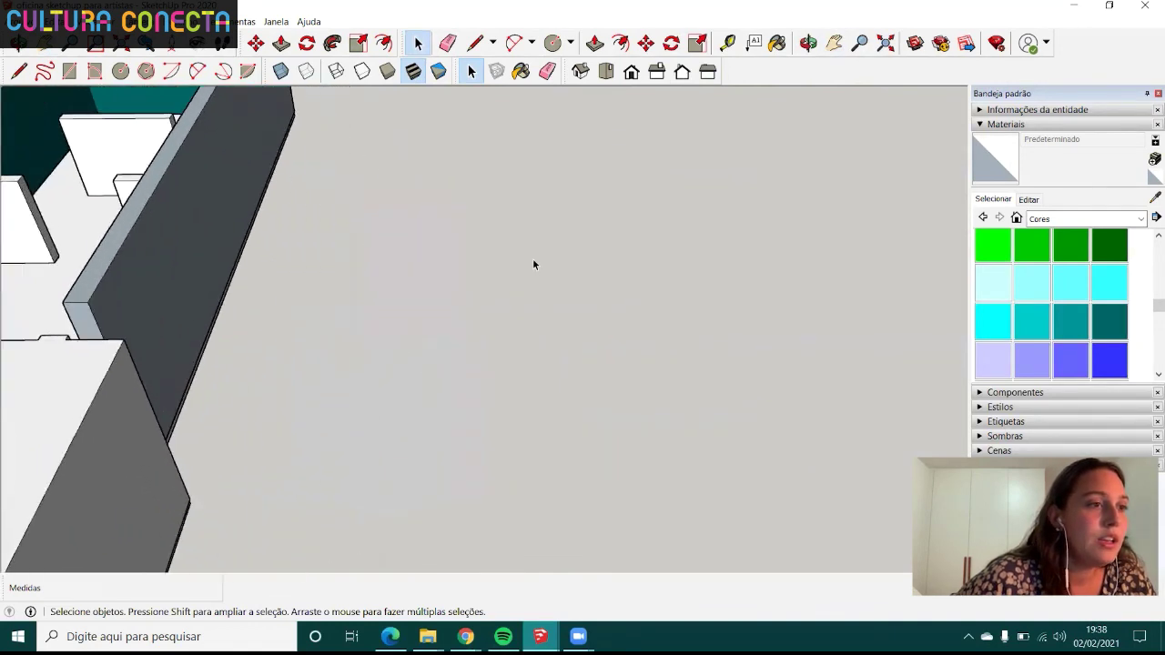
{"action": "scroll", "coordinate": [532, 259], "scroll_direction": "down", "scroll_amount": 2}
{"action": "scroll", "coordinate": [529, 269], "scroll_direction": "up", "scroll_amount": 1}
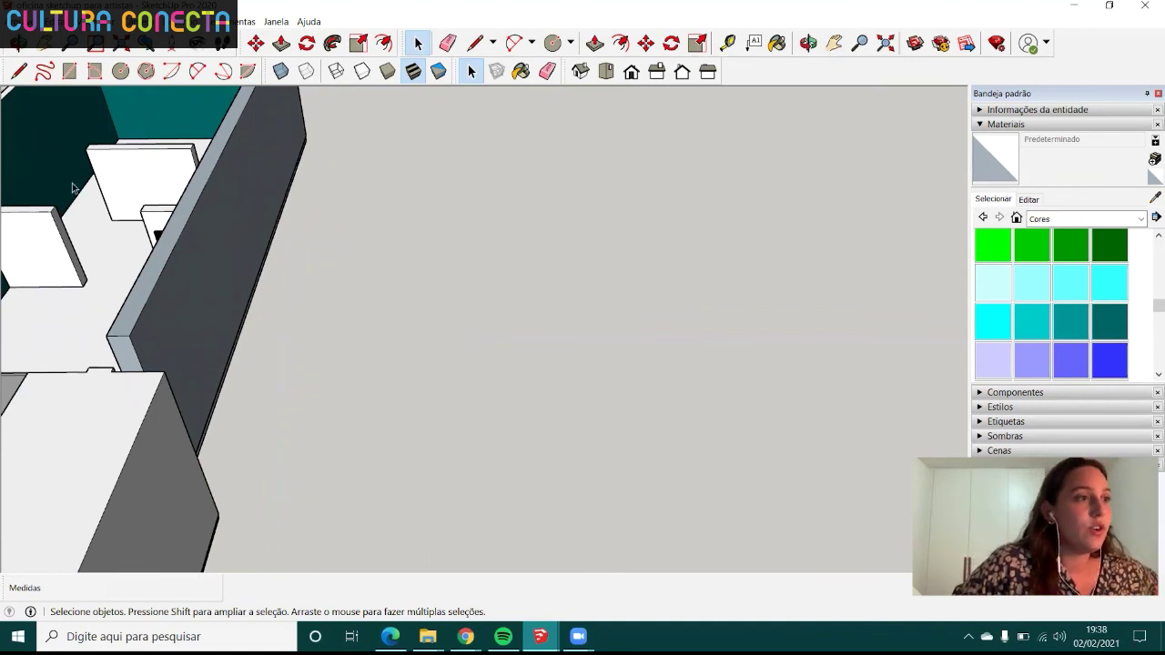
- Draw a 100;67 rectangle on the empty ground beside the gallery room
{"action": "left_click", "coordinate": [69, 71]}
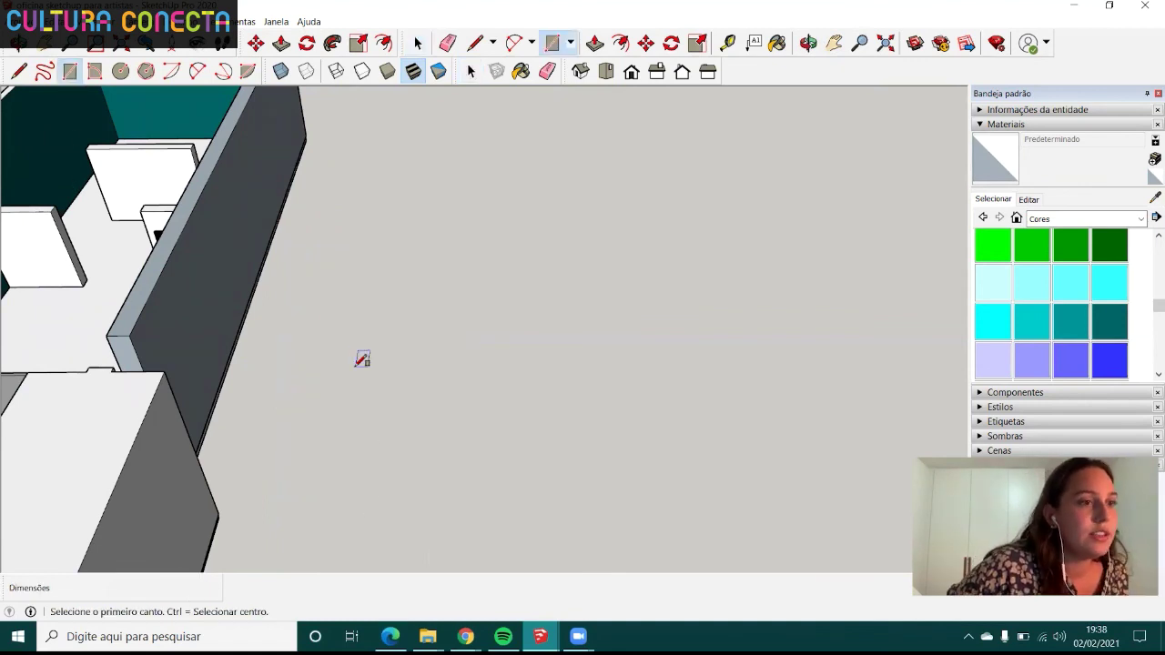
{"action": "left_click", "coordinate": [427, 388]}
{"action": "type", "text": "100;67"}
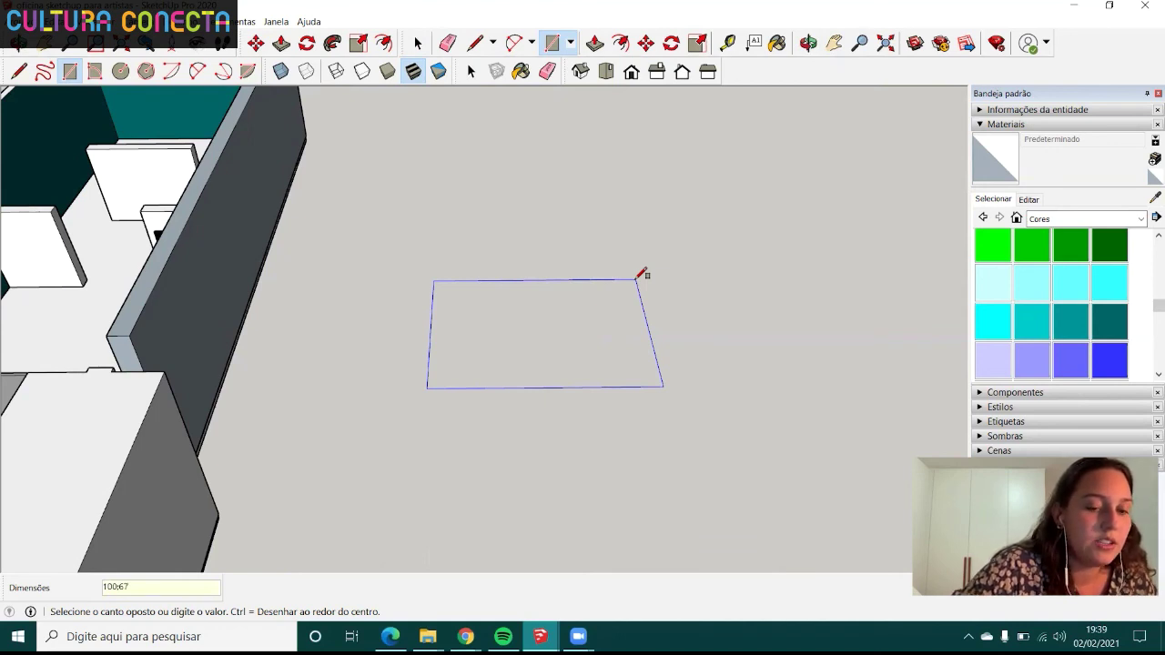
{"action": "key", "text": "Return"}
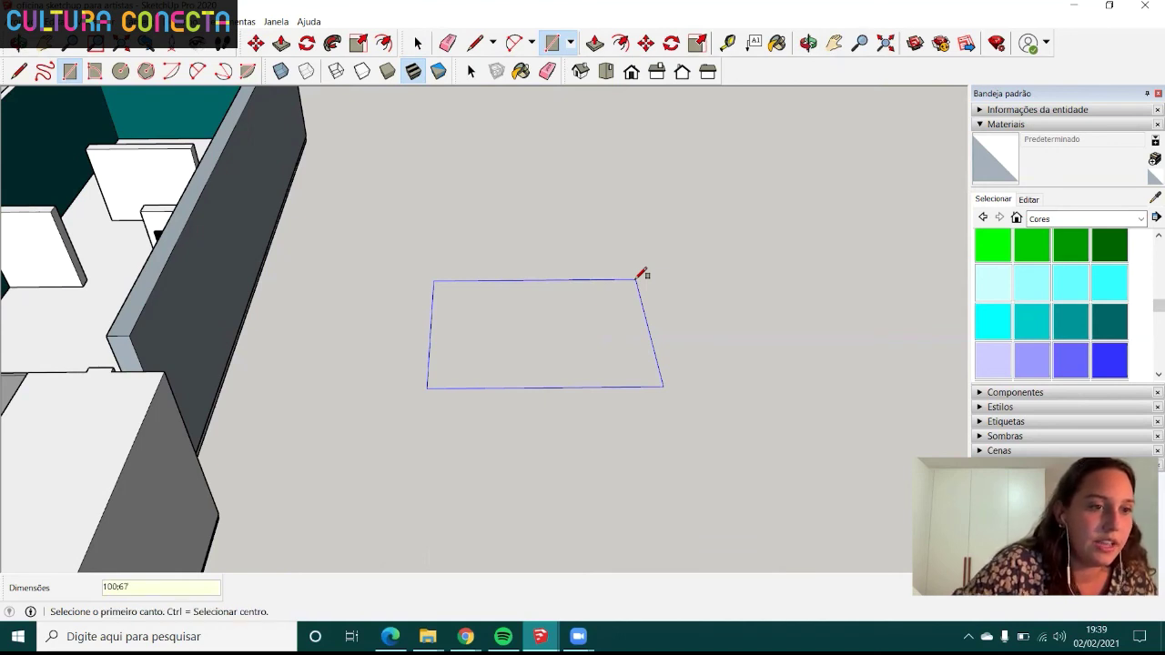
{"action": "scroll", "coordinate": [450, 374], "scroll_direction": "up", "scroll_amount": 1}
{"action": "scroll", "coordinate": [450, 371], "scroll_direction": "up", "scroll_amount": 3}
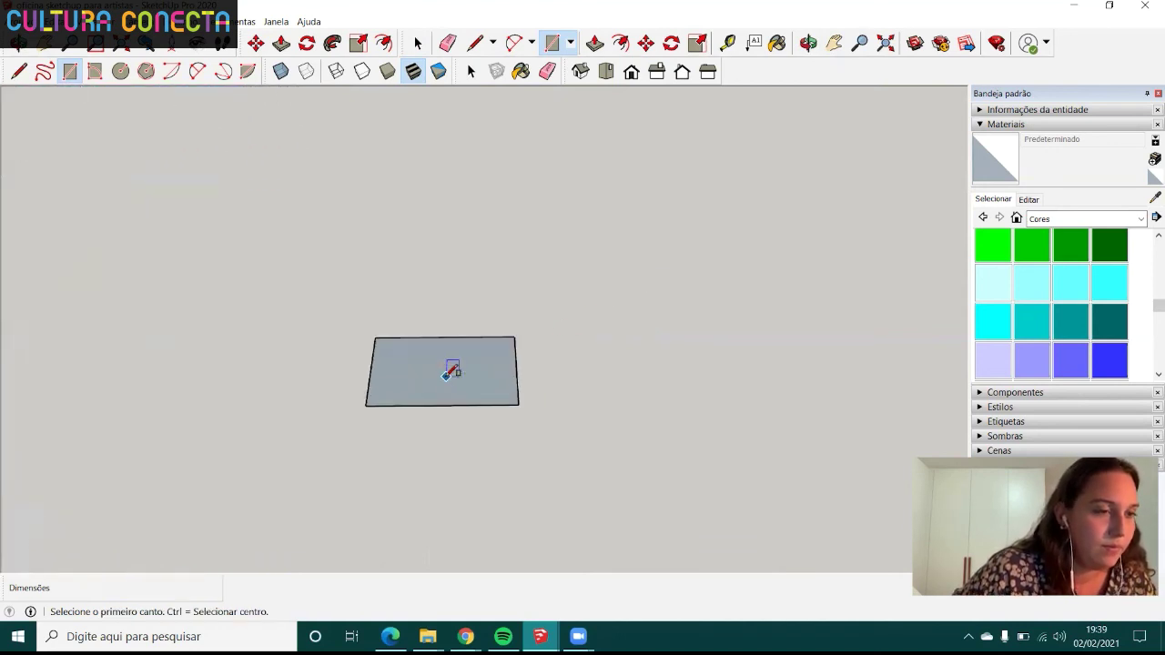
{"action": "scroll", "coordinate": [450, 371], "scroll_direction": "up", "scroll_amount": 2}
{"action": "scroll", "coordinate": [419, 353], "scroll_direction": "down", "scroll_amount": 1}
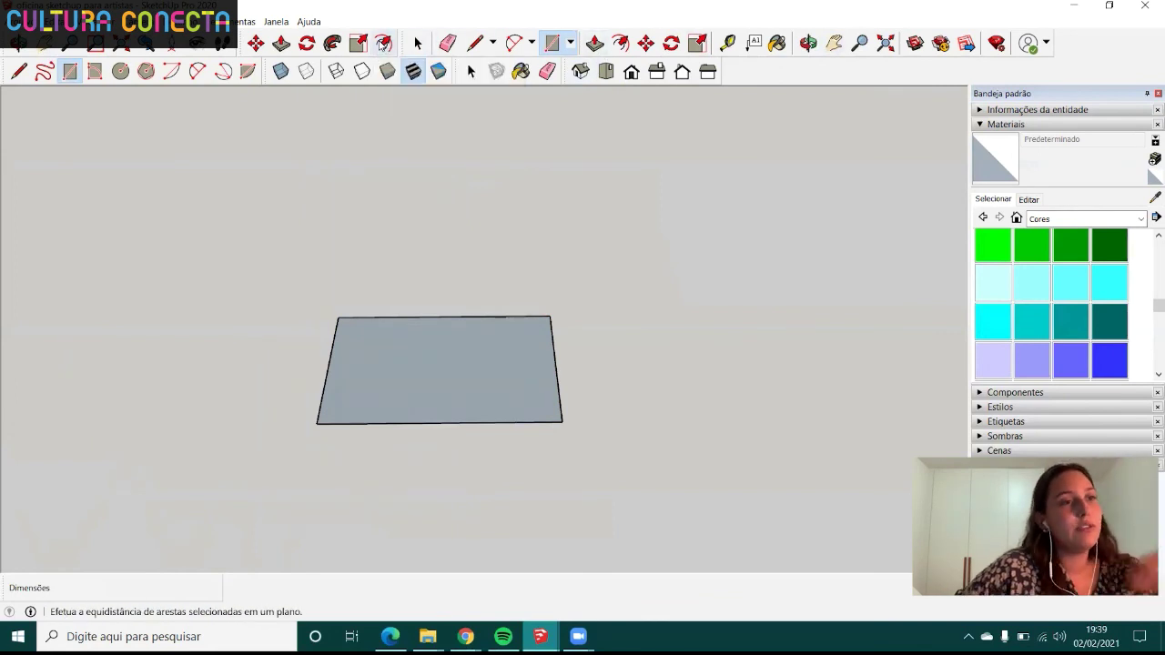
- Offset the rectangle's face edges 2 units inward to form the frame border
{"action": "left_click", "coordinate": [383, 42]}
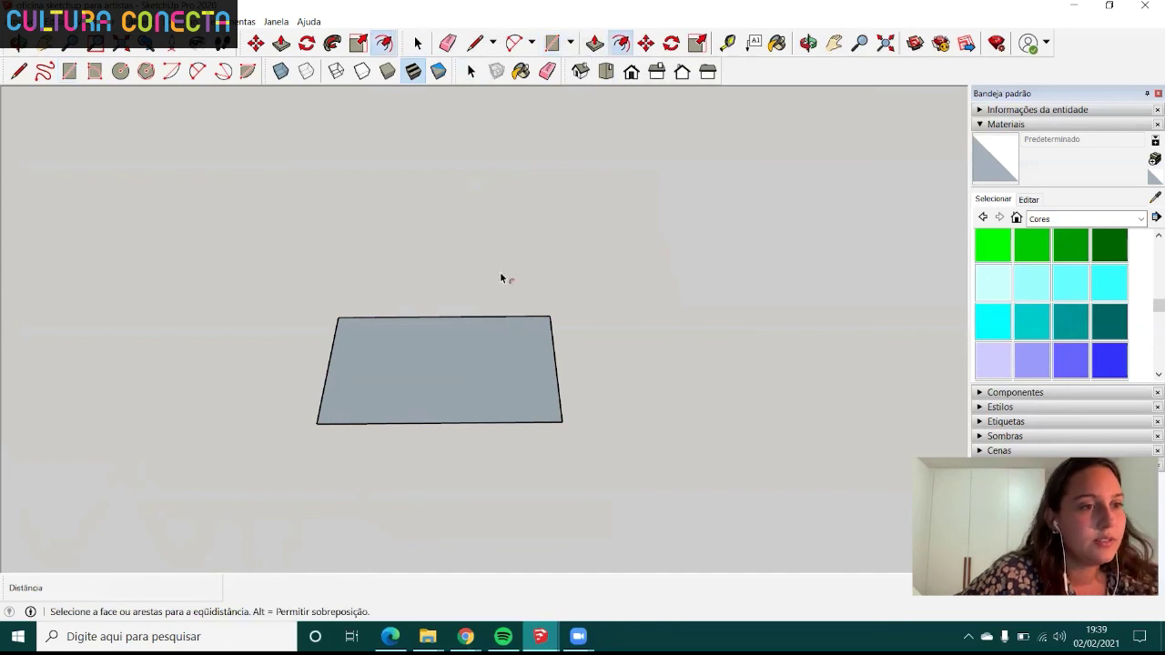
{"action": "left_click", "coordinate": [498, 319]}
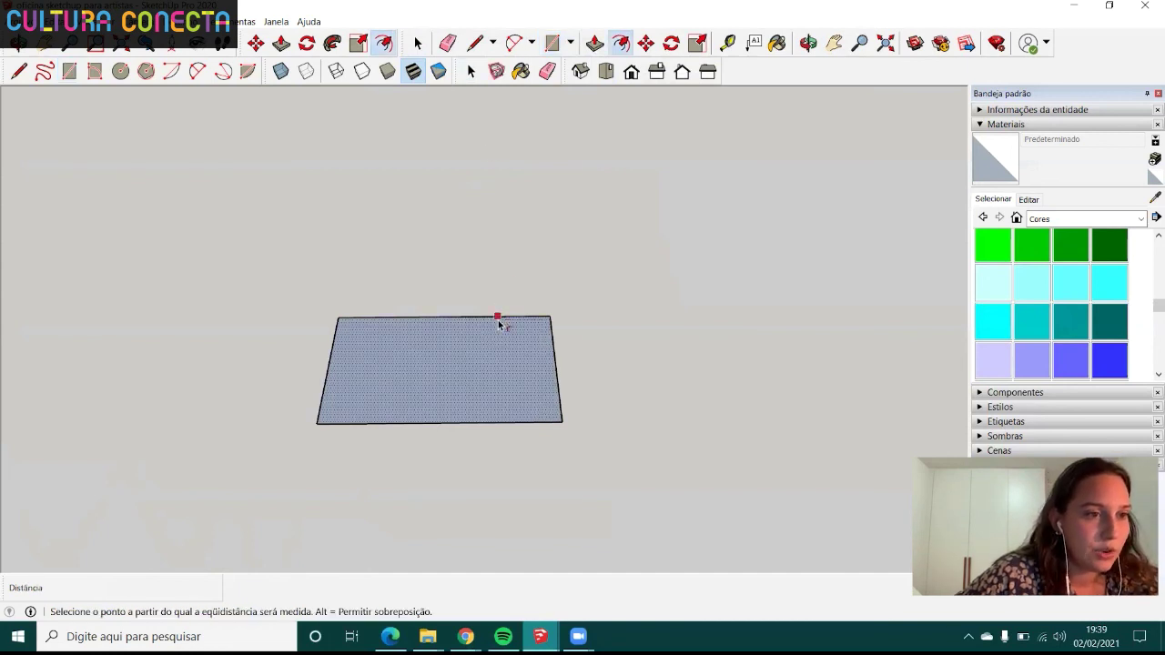
{"action": "left_click", "coordinate": [497, 320]}
{"action": "type", "text": "2"}
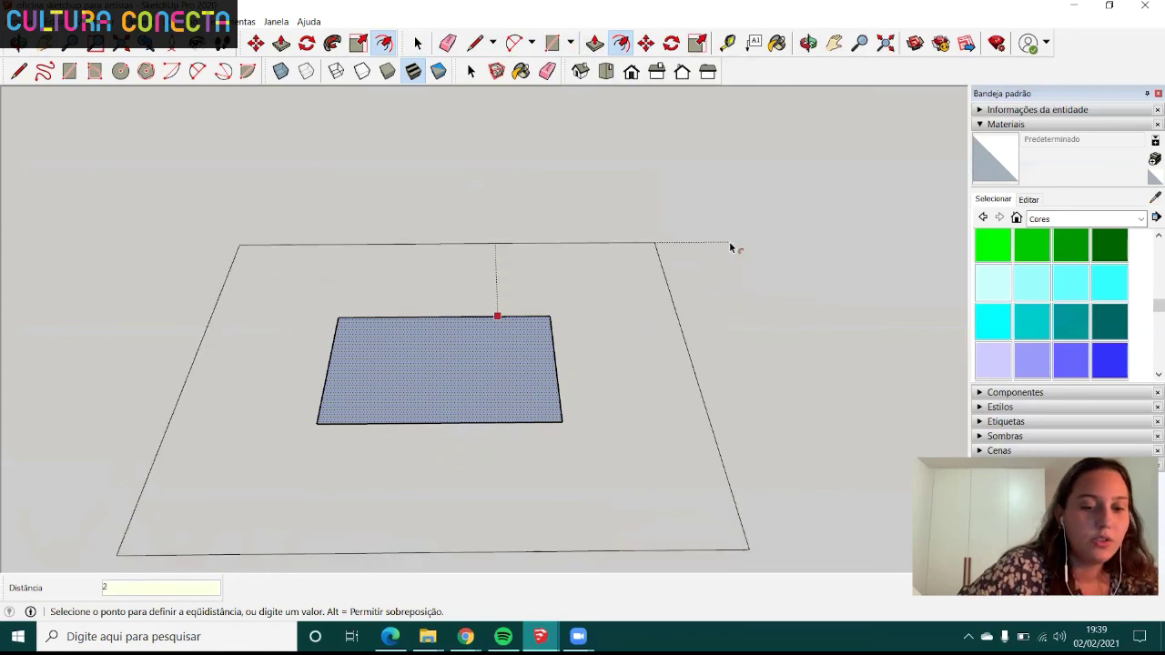
{"action": "key", "text": "Return"}
{"action": "key", "text": "space"}
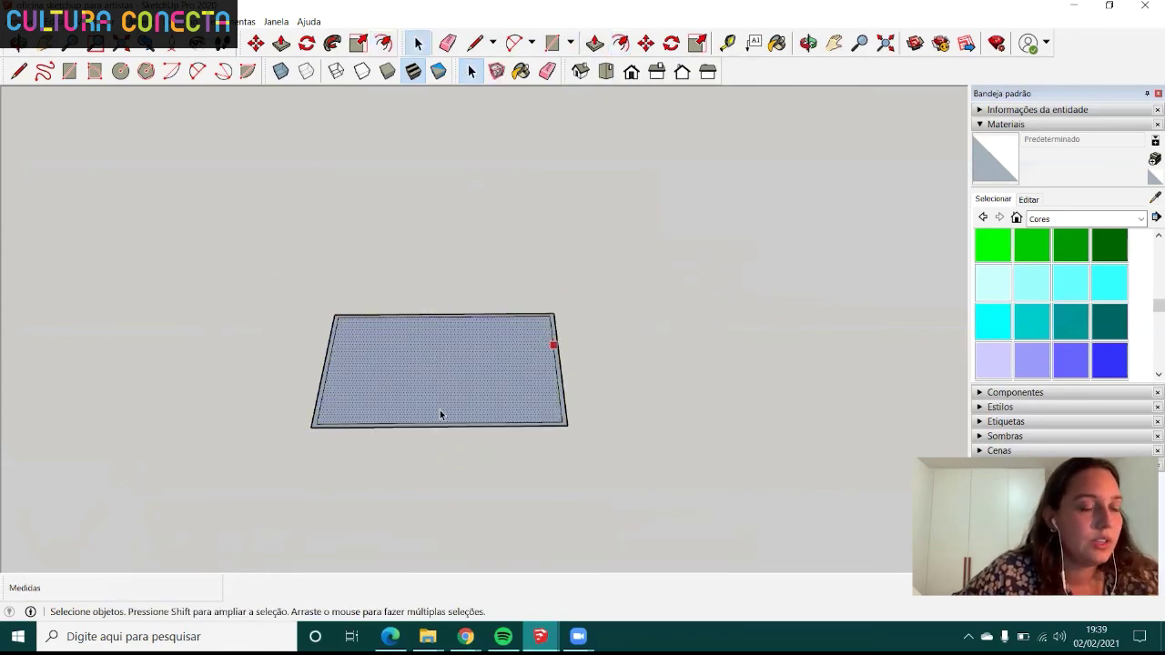
- Select the whole rectangle, face and edges, and make it a group with Criar grupo
{"action": "scroll", "coordinate": [446, 374], "scroll_direction": "up", "scroll_amount": 3}
{"action": "middle_click_drag", "start_coordinate": [447, 364], "coordinate": [453, 463]}
{"action": "scroll", "coordinate": [453, 464], "scroll_direction": "down", "scroll_amount": 3}
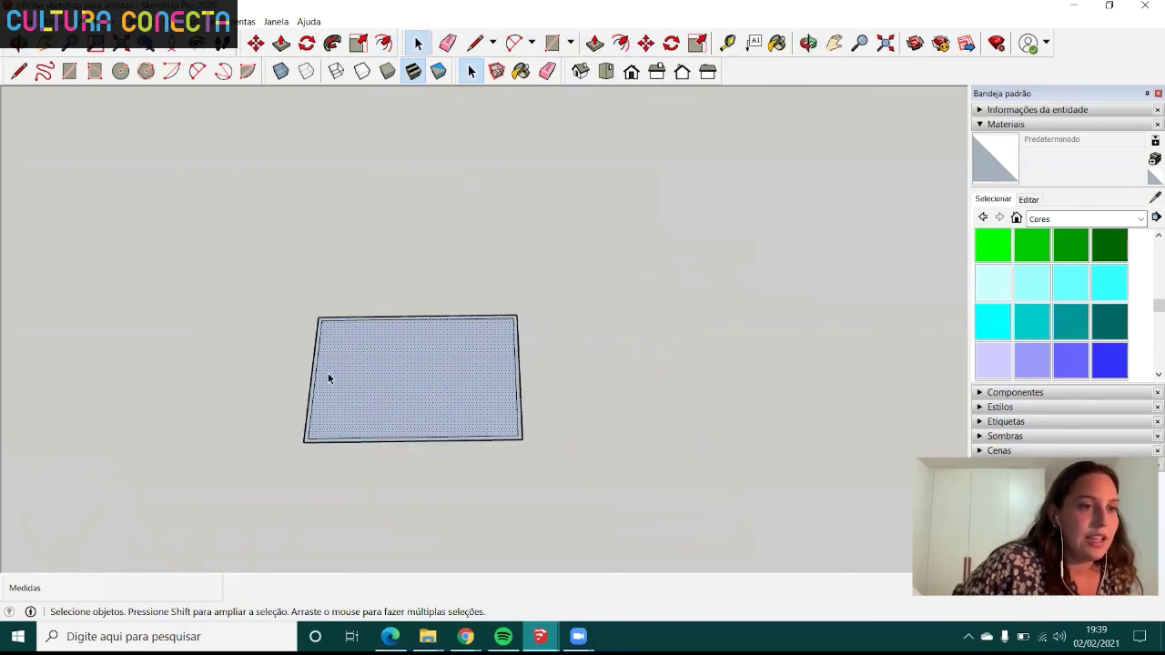
{"action": "scroll", "coordinate": [337, 375], "scroll_direction": "up", "scroll_amount": 1}
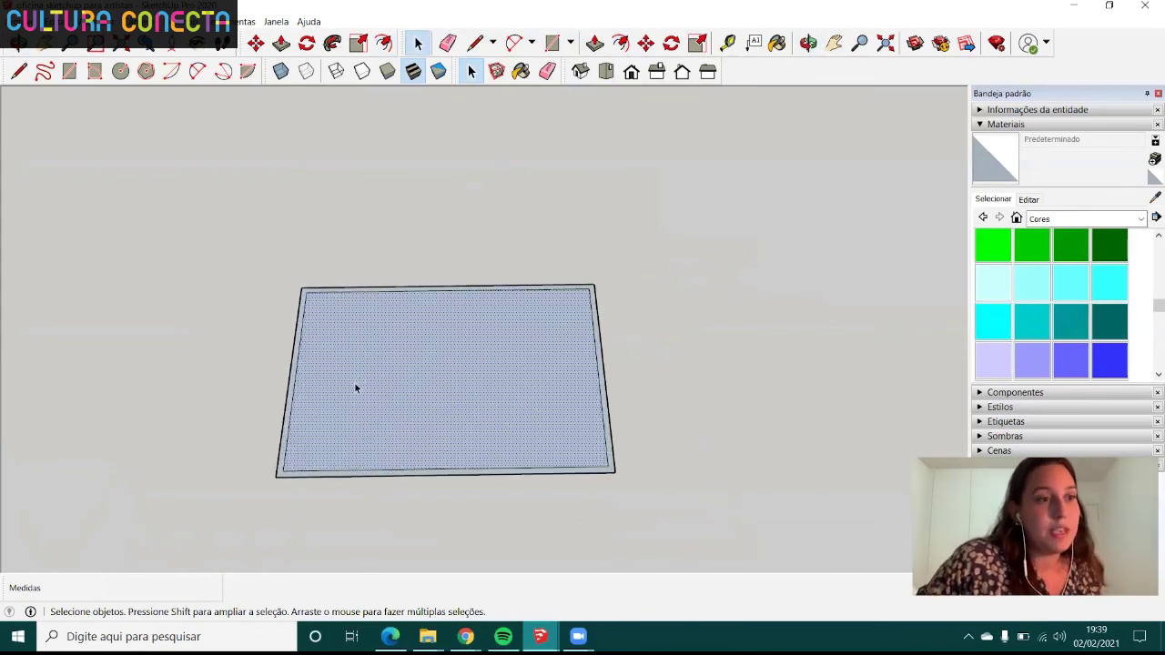
{"action": "left_click_drag", "start_coordinate": [229, 216], "coordinate": [759, 559]}
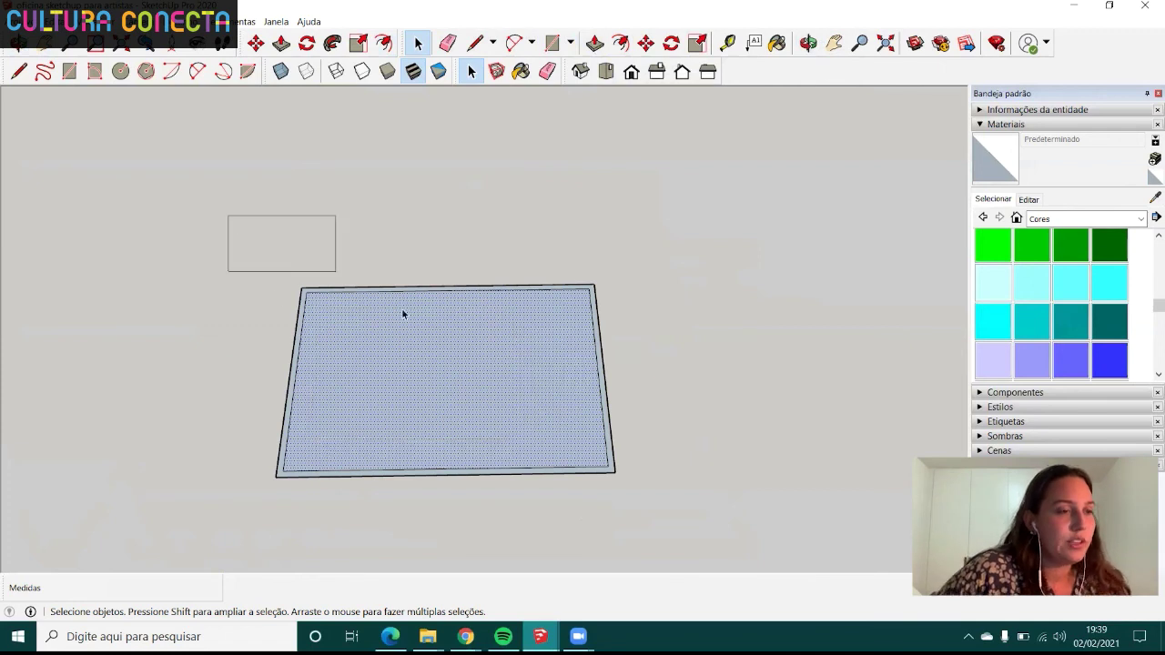
{"action": "right_click", "coordinate": [511, 402]}
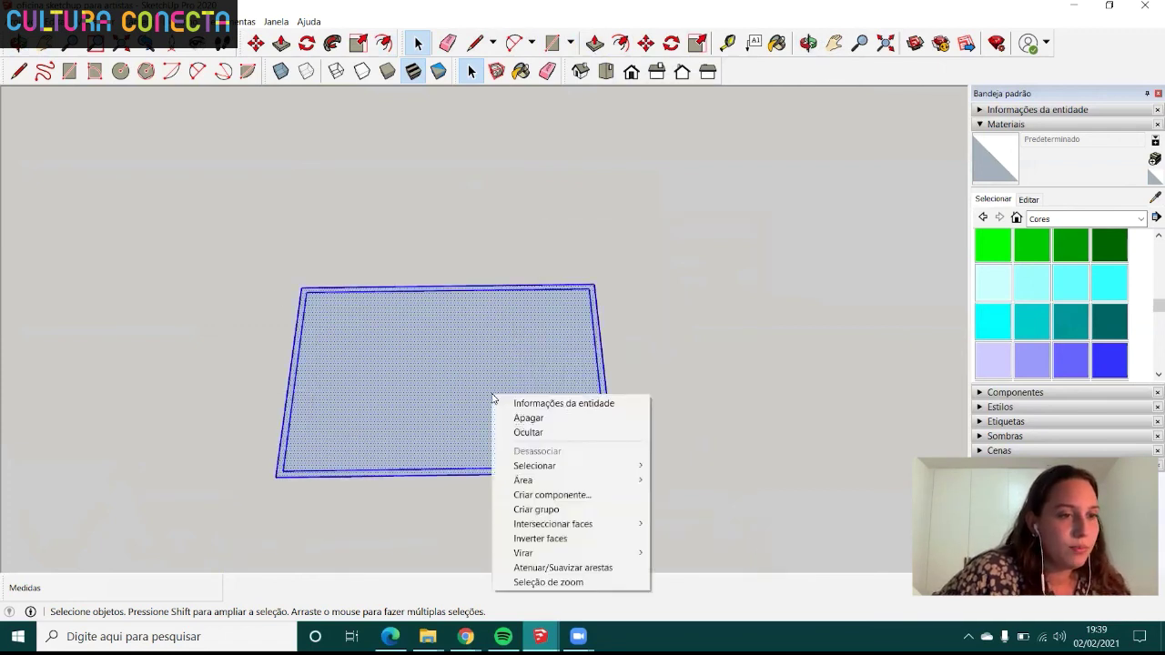
{"action": "left_click", "coordinate": [570, 512]}
{"action": "scroll", "coordinate": [600, 464], "scroll_direction": "up", "scroll_amount": 3}
{"action": "scroll", "coordinate": [621, 468], "scroll_direction": "down", "scroll_amount": 1}
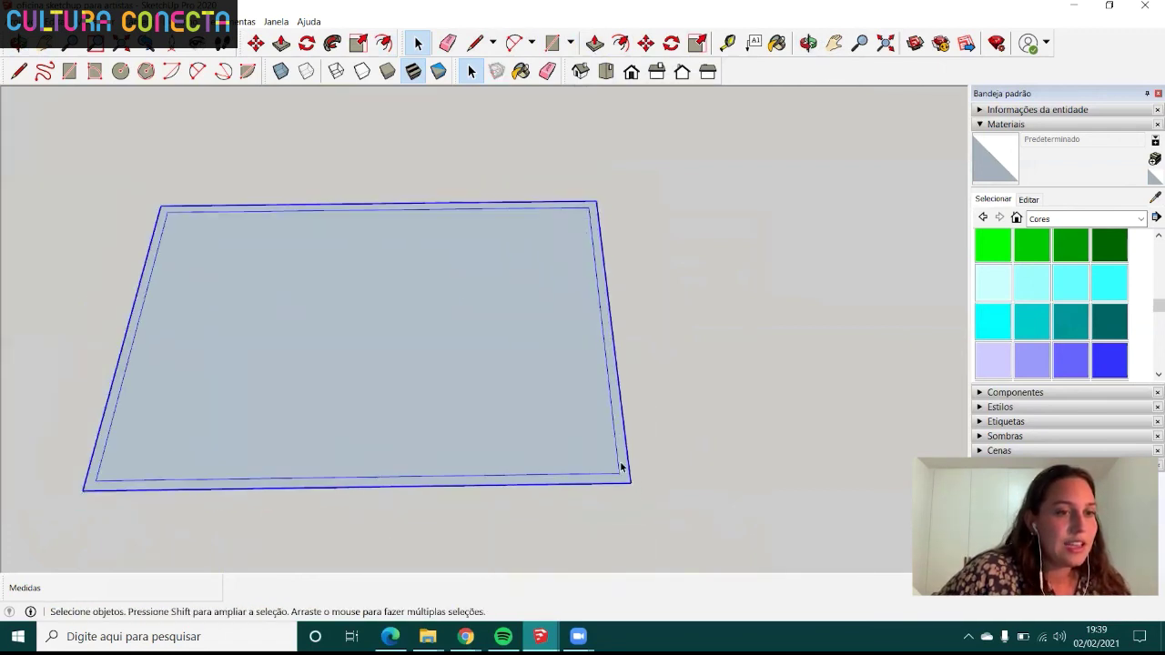
- Inside the group, push the inner face down 2 cm to recess the centre
{"action": "double_click", "coordinate": [623, 469]}
{"action": "scroll", "coordinate": [624, 475], "scroll_direction": "up", "scroll_amount": 2}
{"action": "scroll", "coordinate": [619, 424], "scroll_direction": "down", "scroll_amount": 1}
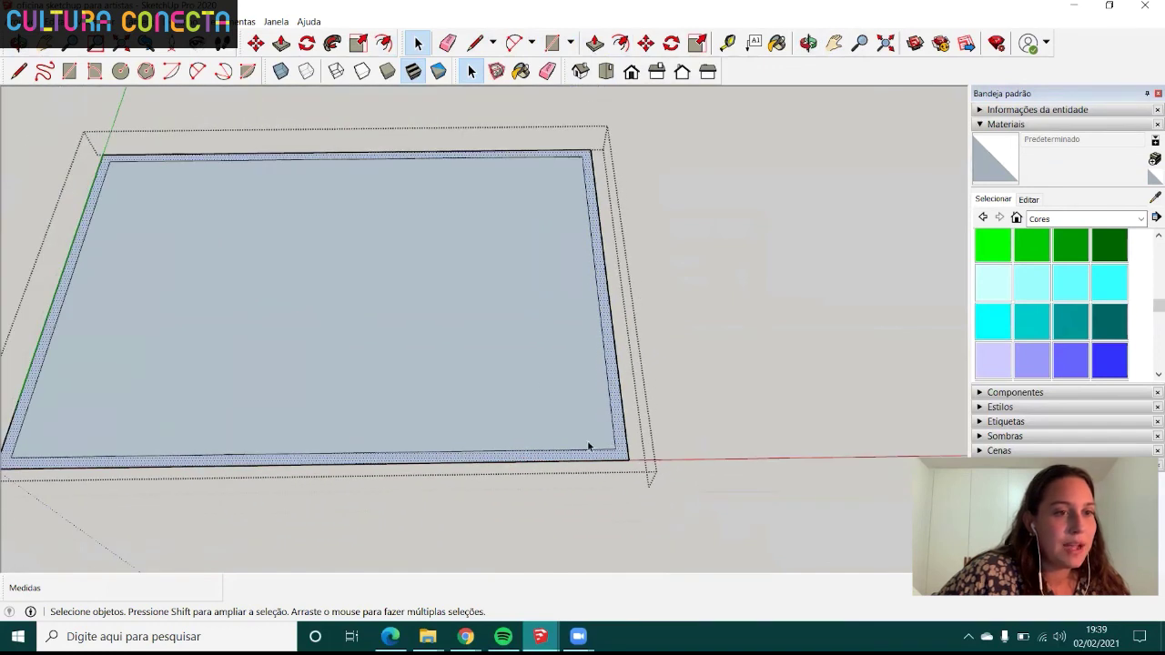
{"action": "key", "text": "p"}
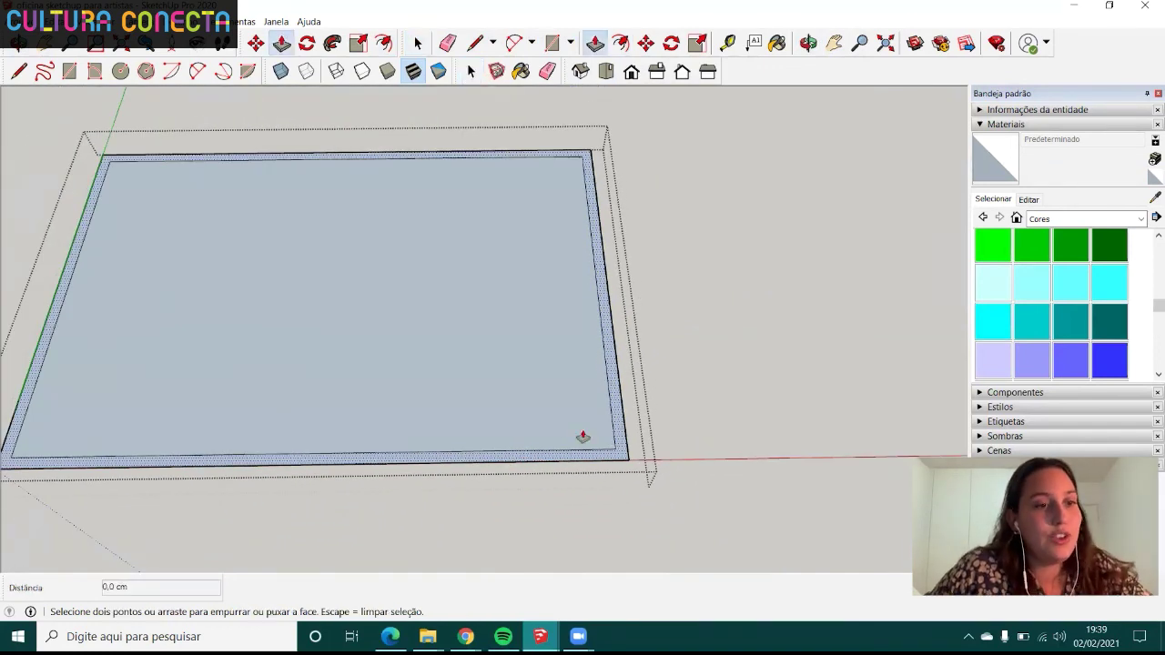
{"action": "left_click", "coordinate": [625, 452]}
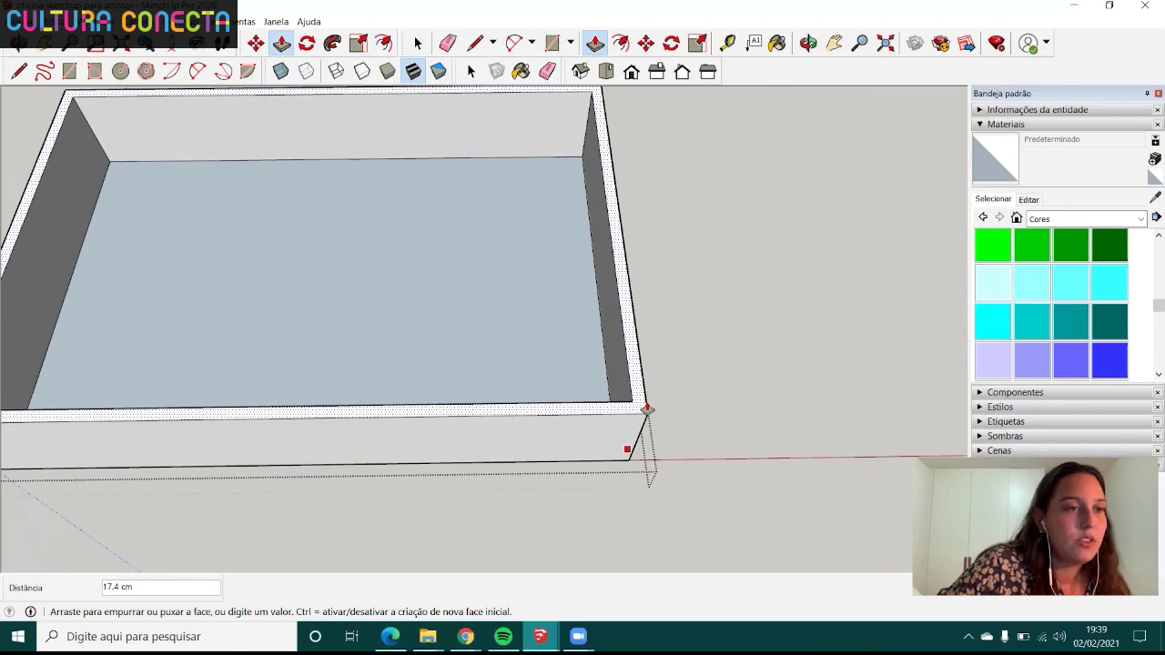
{"action": "key", "text": "Return"}
{"action": "key", "text": "space"}
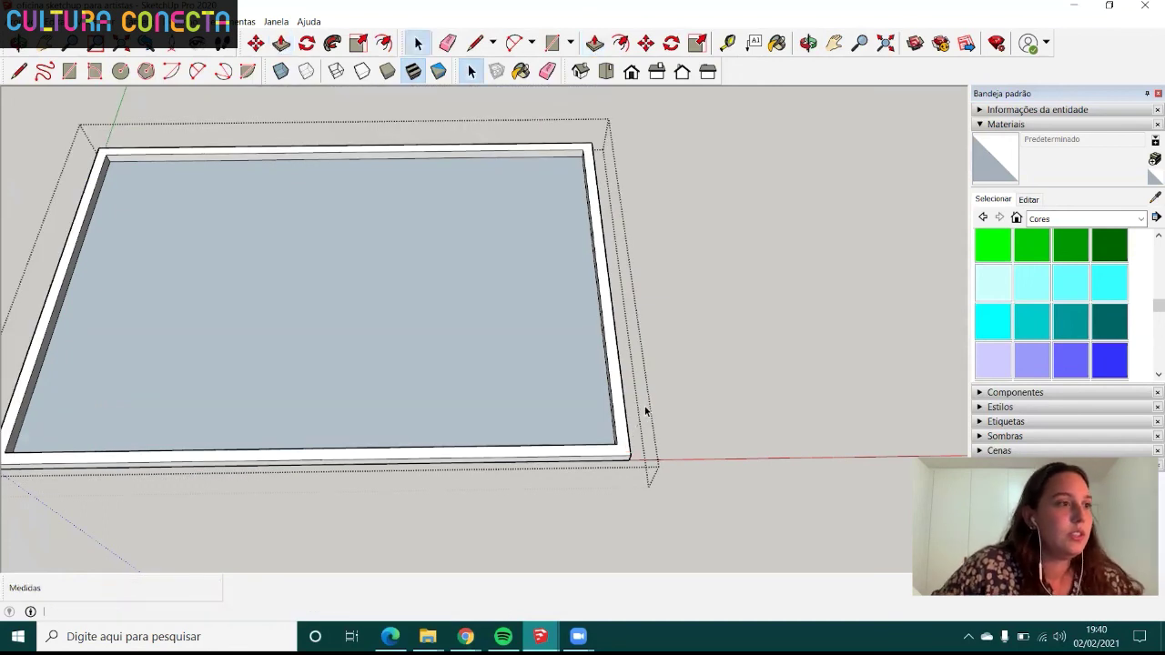
{"action": "scroll", "coordinate": [374, 351], "scroll_direction": "down", "scroll_amount": 3}
{"action": "scroll", "coordinate": [361, 295], "scroll_direction": "up", "scroll_amount": 5}
{"action": "scroll", "coordinate": [361, 296], "scroll_direction": "down", "scroll_amount": 2}
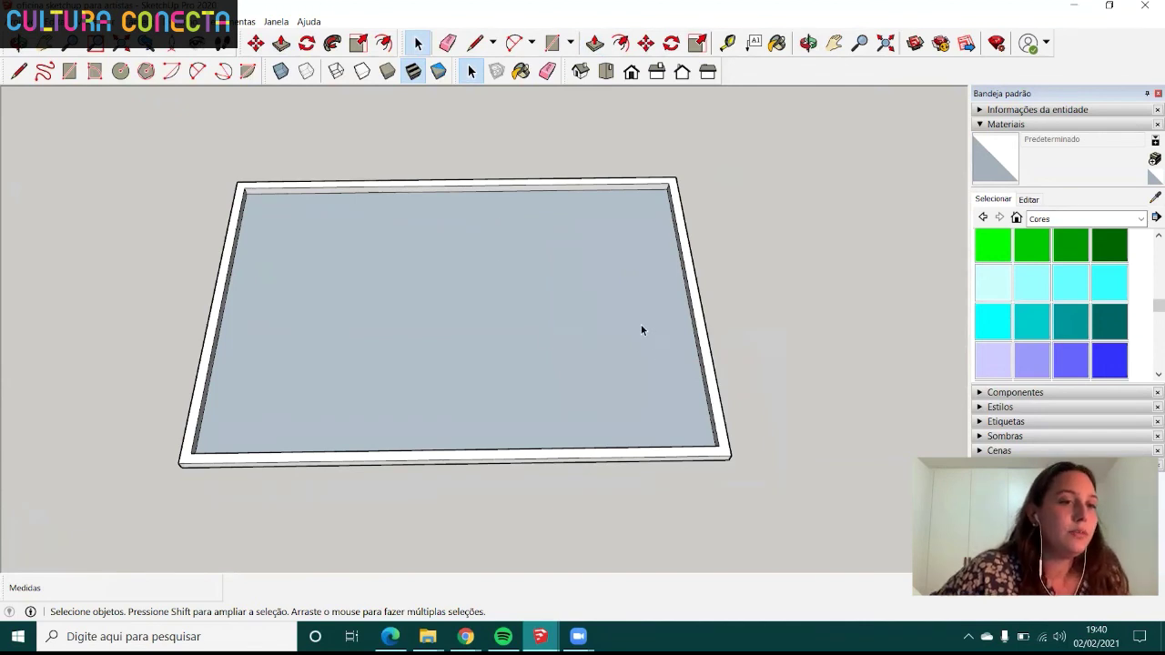
- Reopen the frame group and select all of its geometry
{"action": "mouse_move", "coordinate": [641, 329]}
{"action": "middle_mouse_down"}
{"action": "mouse_move", "coordinate": [684, 239]}
{"action": "mouse_move", "coordinate": [674, 227]}
{"action": "middle_mouse_up"}
{"action": "left_click", "coordinate": [676, 244]}
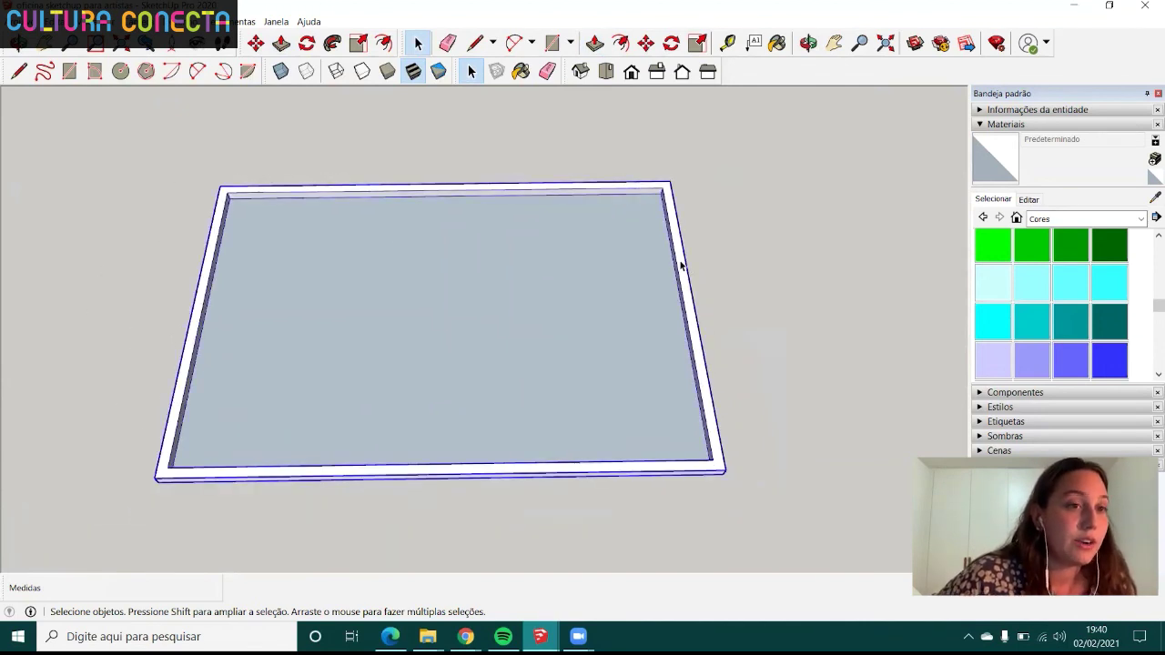
{"action": "double_click", "coordinate": [681, 265]}
{"action": "scroll", "coordinate": [670, 264], "scroll_direction": "down", "scroll_amount": 2}
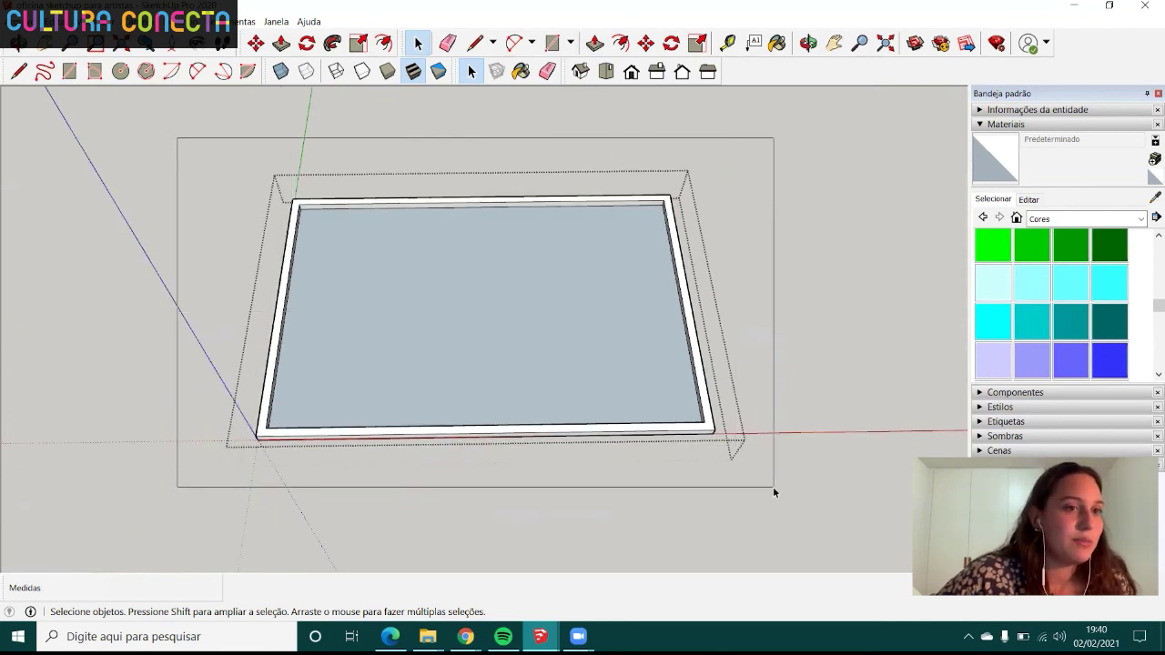
{"action": "left_click_drag", "start_coordinate": [597, 366], "coordinate": [772, 486]}
{"action": "scroll", "coordinate": [1086, 344], "scroll_direction": "down", "scroll_amount": 3}
- Paint the frame's border black with Cor M09
{"action": "scroll", "coordinate": [1083, 339], "scroll_direction": "down", "scroll_amount": 3}
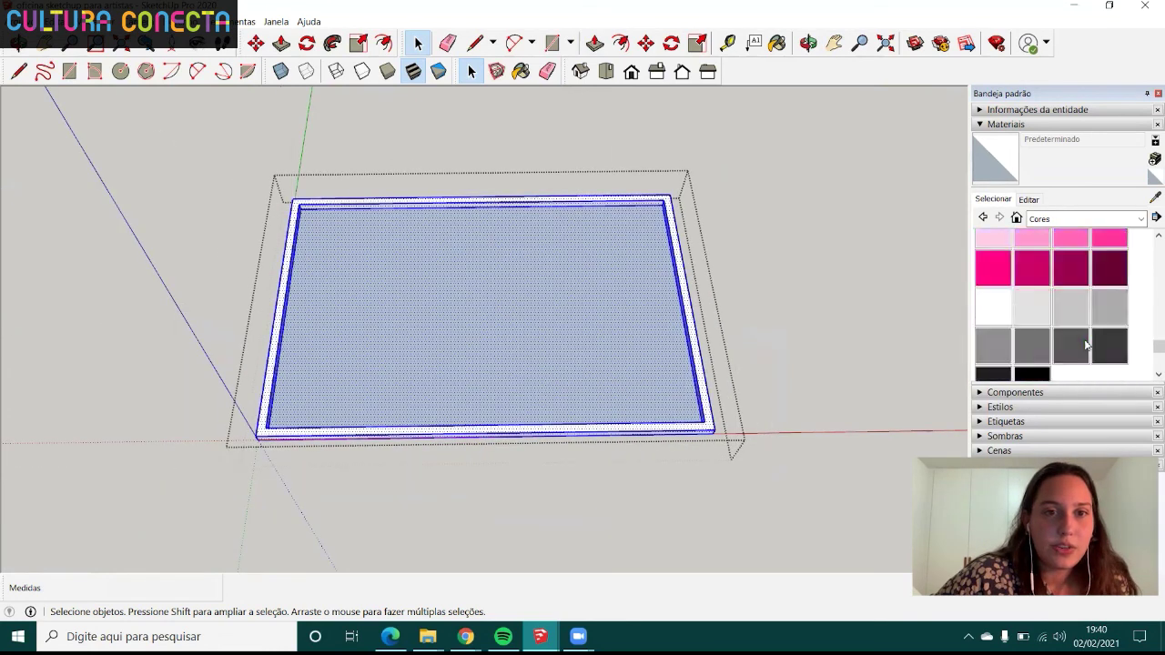
{"action": "scroll", "coordinate": [1056, 332], "scroll_direction": "down", "scroll_amount": 3}
{"action": "left_click", "coordinate": [1040, 322]}
{"action": "left_click", "coordinate": [707, 356]}
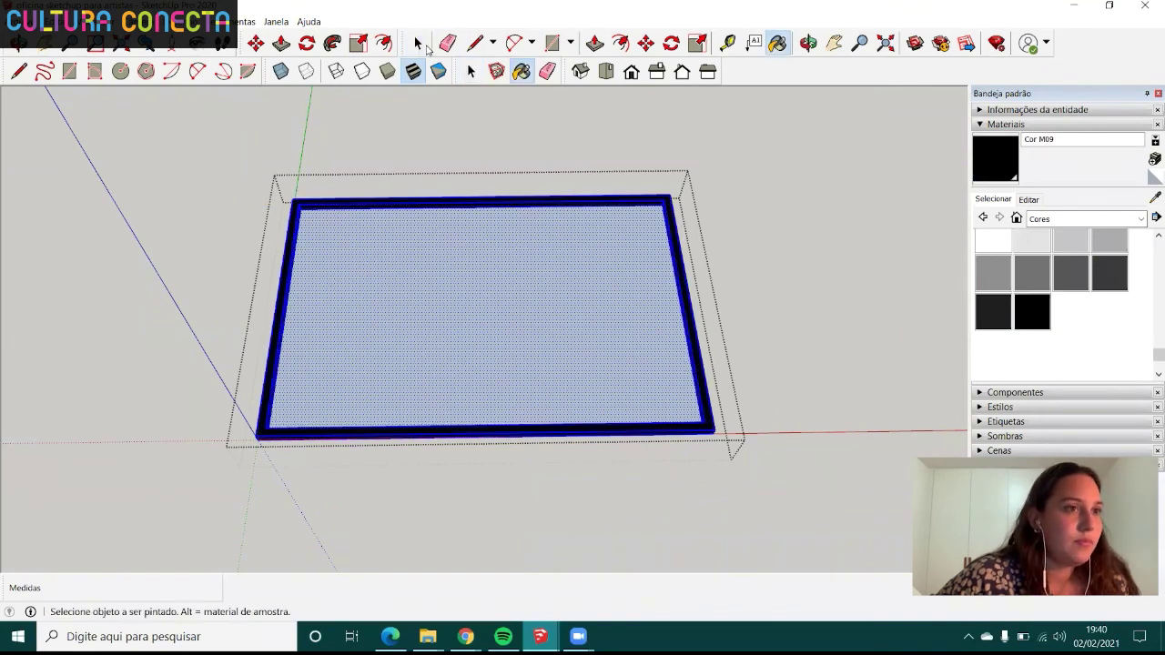
{"action": "left_click", "coordinate": [419, 44]}
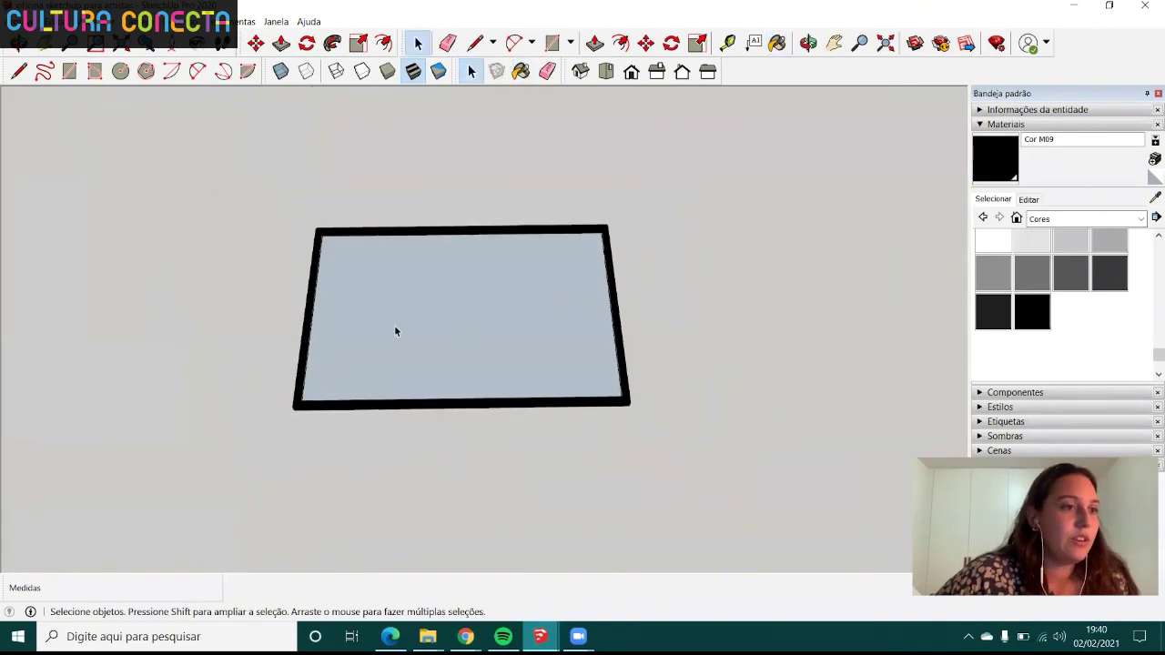
- Open the frame group, select its inner face, and start File > Import
{"action": "scroll", "coordinate": [458, 263], "scroll_direction": "up", "scroll_amount": 2}
{"action": "left_click", "coordinate": [425, 303]}
{"action": "left_click", "coordinate": [605, 195]}
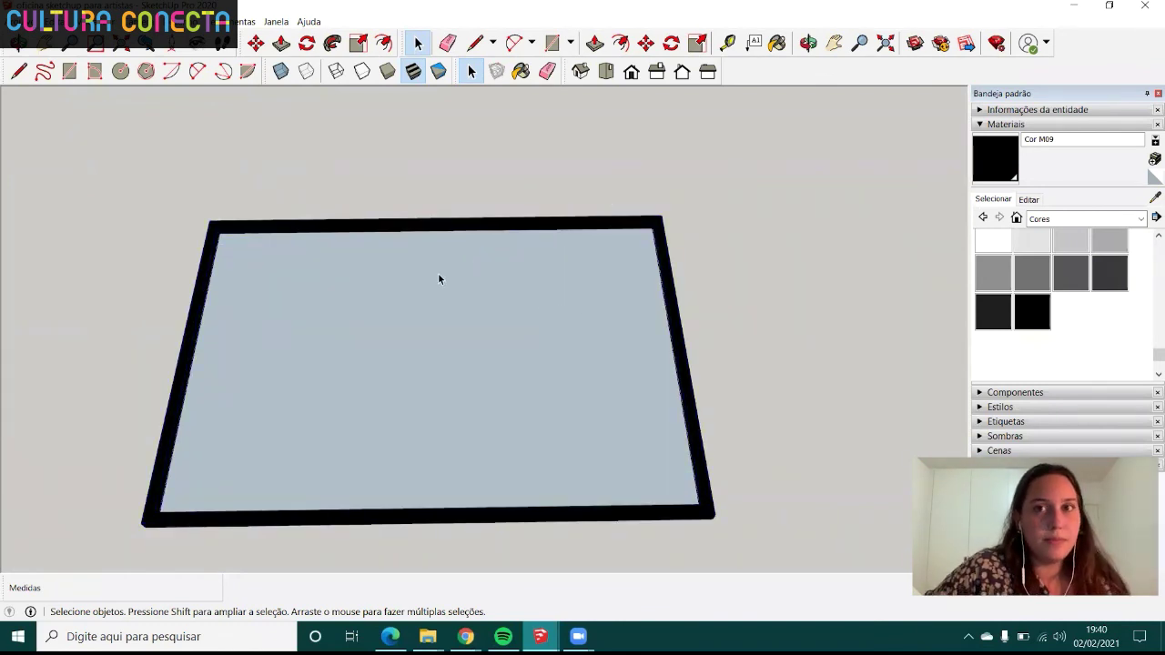
{"action": "double_click", "coordinate": [432, 310]}
{"action": "left_click", "coordinate": [409, 340]}
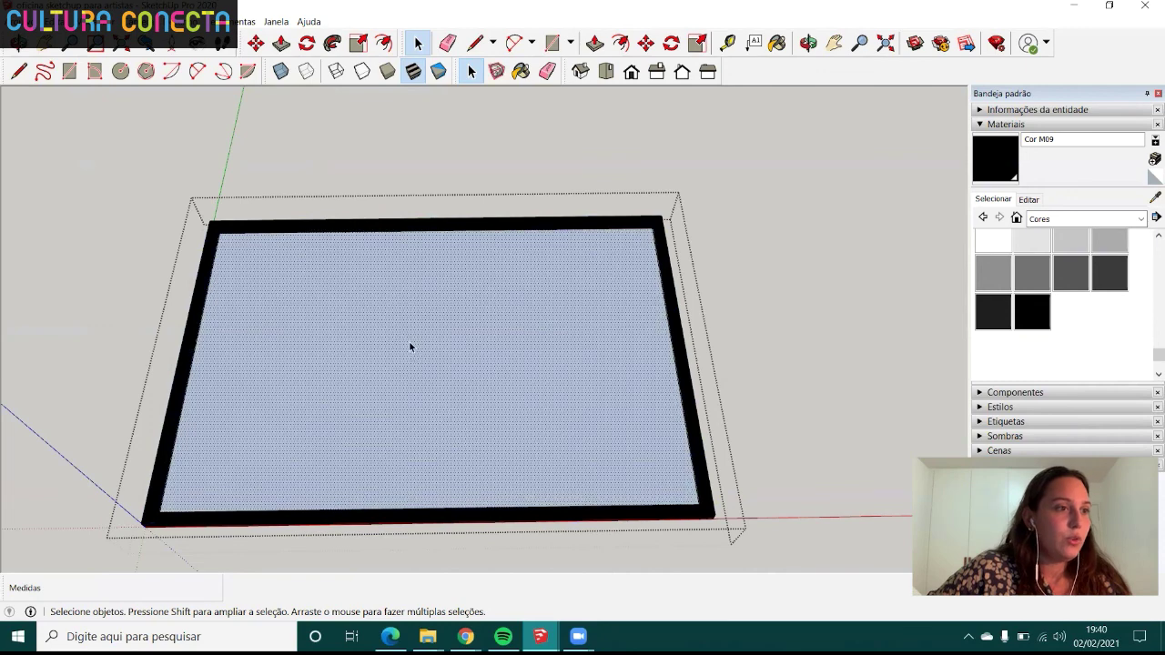
{"action": "scroll", "coordinate": [452, 294], "scroll_direction": "down", "scroll_amount": 2}
{"action": "scroll", "coordinate": [342, 269], "scroll_direction": "up", "scroll_amount": 1}
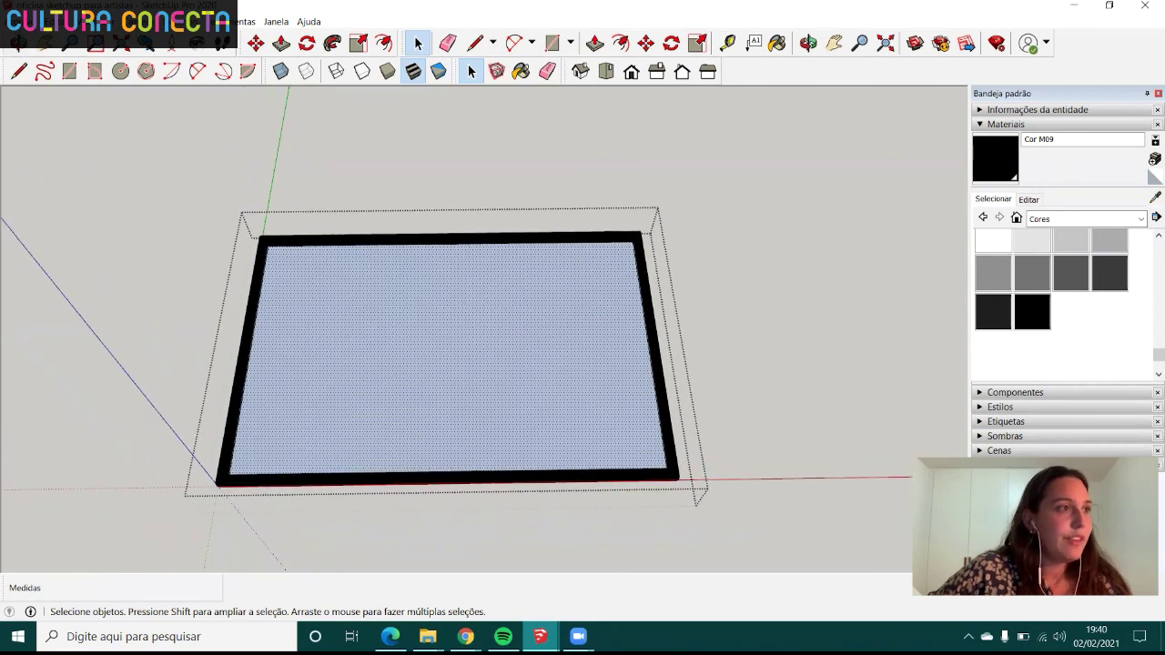
{"action": "left_click", "coordinate": [18, 21]}
{"action": "left_click", "coordinate": [65, 226]}
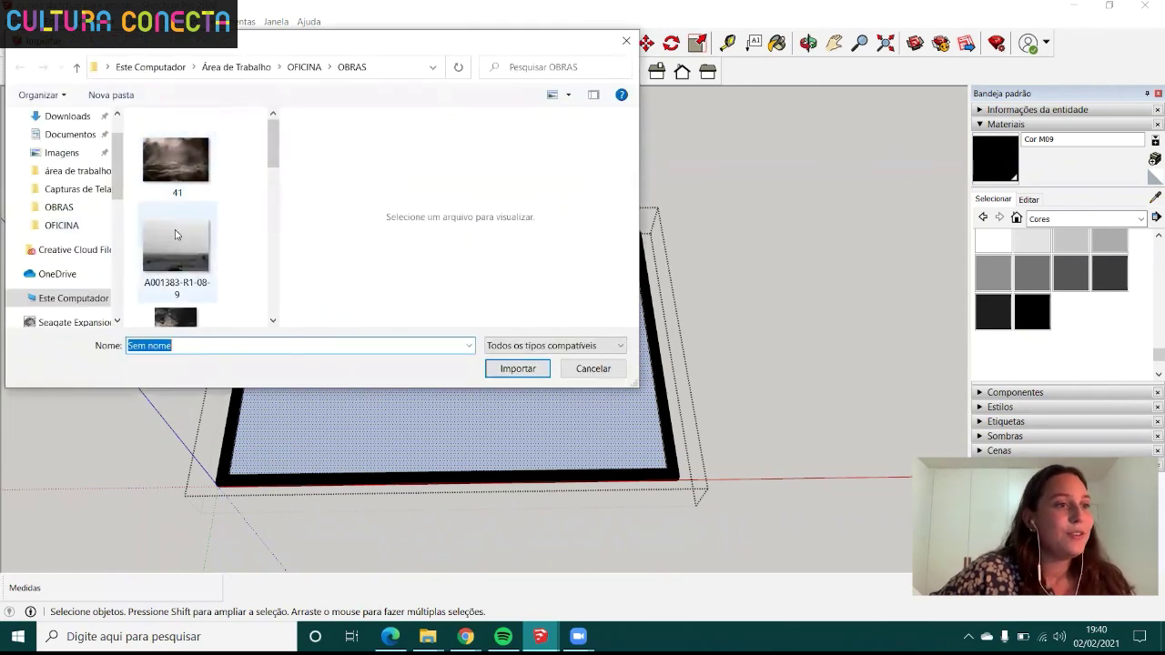
{"action": "mouse_move", "coordinate": [176, 164]}
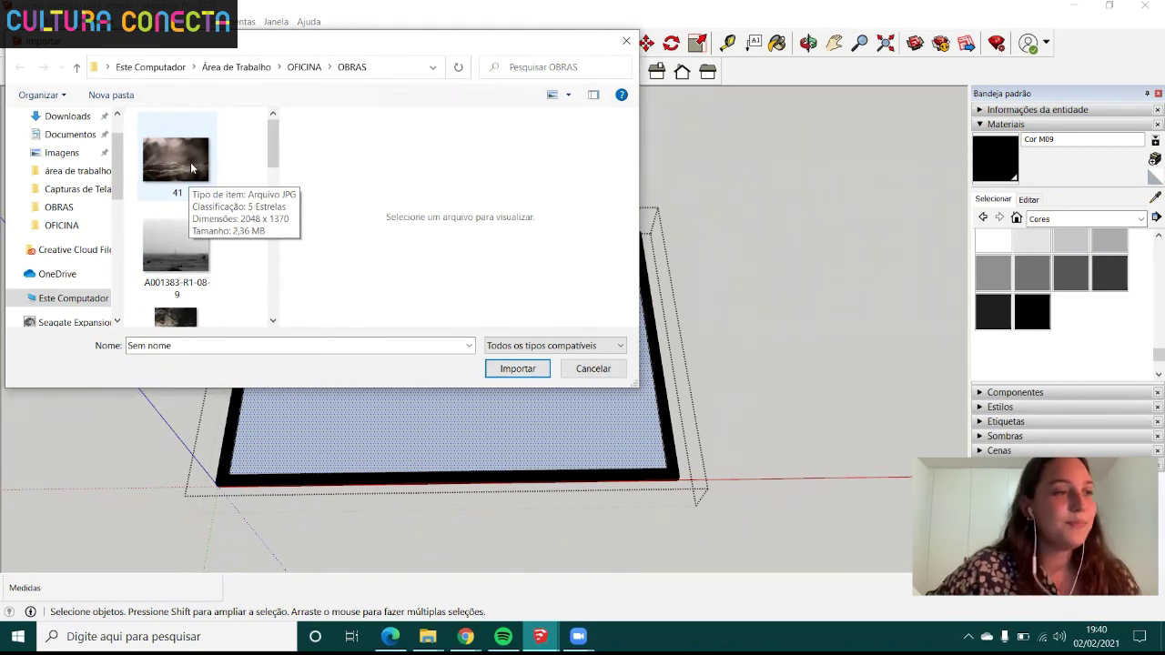
- Select photo 41 in the OBRAS folder and import it as a texture
{"action": "left_click", "coordinate": [186, 162]}
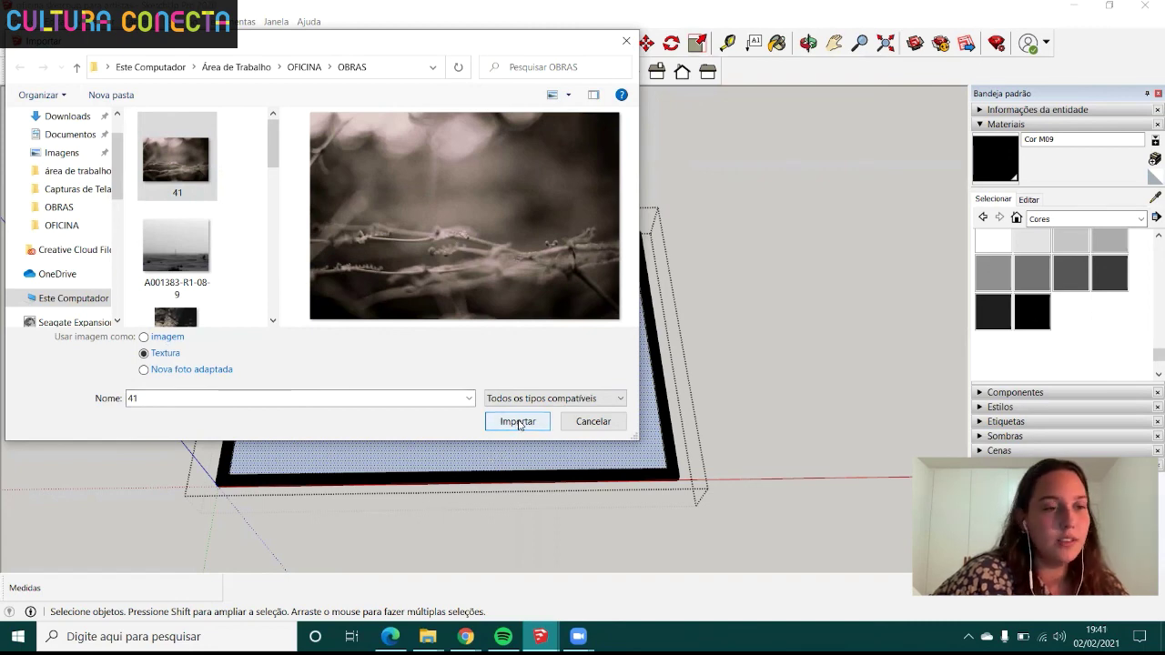
{"action": "left_click", "coordinate": [518, 423]}
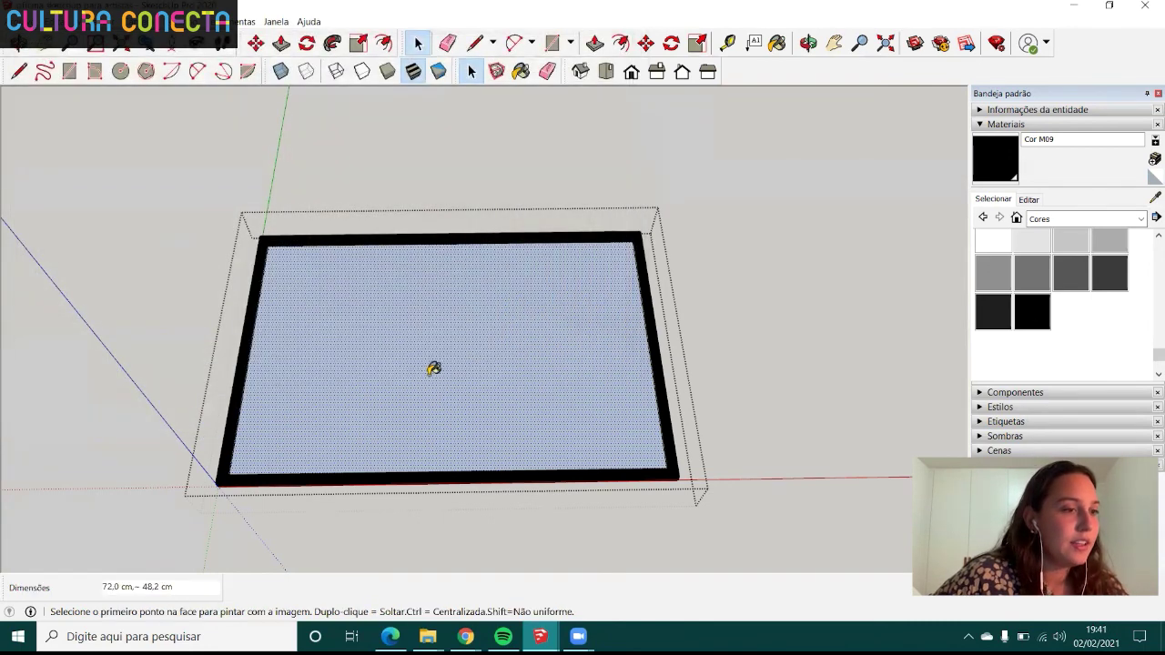
- Anchor photo 41 at one inner corner of the frame's recessed panel
{"action": "middle_click_drag", "start_coordinate": [393, 384], "coordinate": [182, 455]}
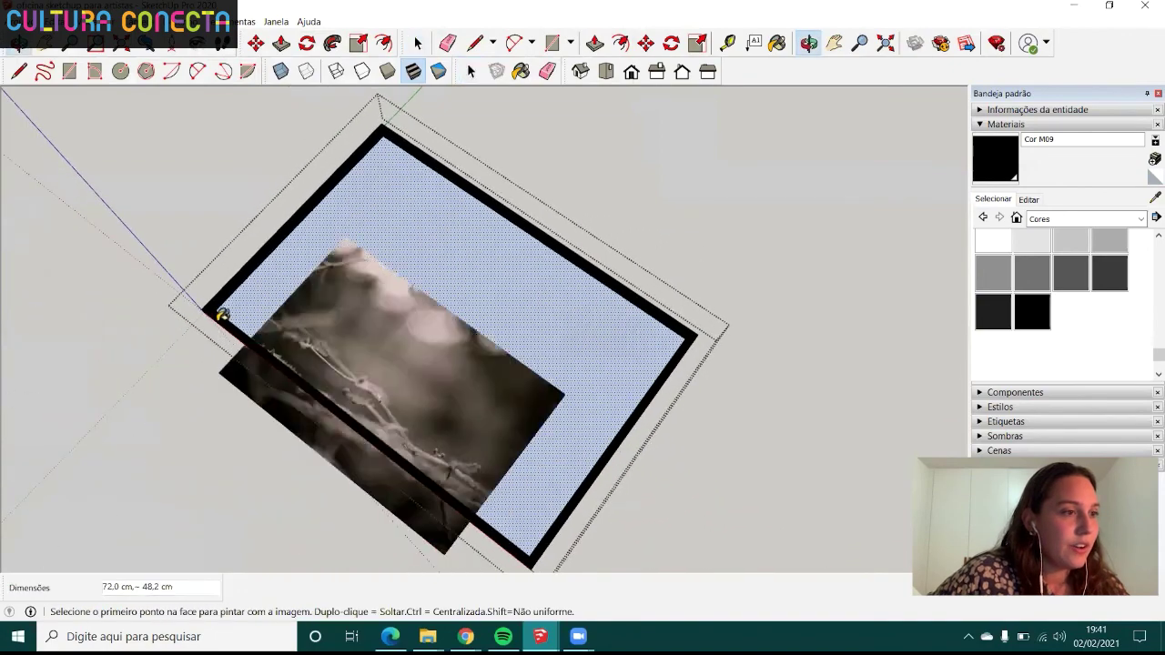
{"action": "scroll", "coordinate": [231, 301], "scroll_direction": "up", "scroll_amount": 3}
{"action": "scroll", "coordinate": [230, 301], "scroll_direction": "up", "scroll_amount": 2}
{"action": "scroll", "coordinate": [222, 306], "scroll_direction": "up", "scroll_amount": 2}
{"action": "scroll", "coordinate": [213, 307], "scroll_direction": "up", "scroll_amount": 2}
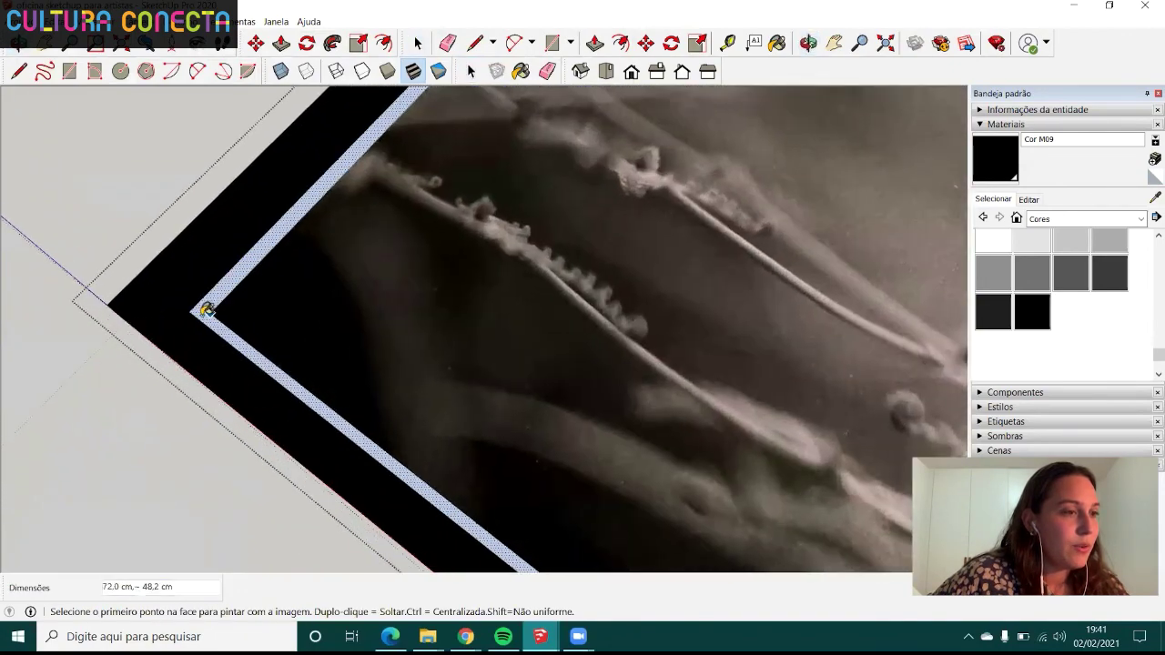
{"action": "scroll", "coordinate": [203, 306], "scroll_direction": "up", "scroll_amount": 1}
{"action": "mouse_move", "coordinate": [294, 318]}
{"action": "middle_mouse_down"}
{"action": "mouse_move", "coordinate": [63, 294]}
{"action": "mouse_move", "coordinate": [241, 220]}
{"action": "middle_mouse_up"}
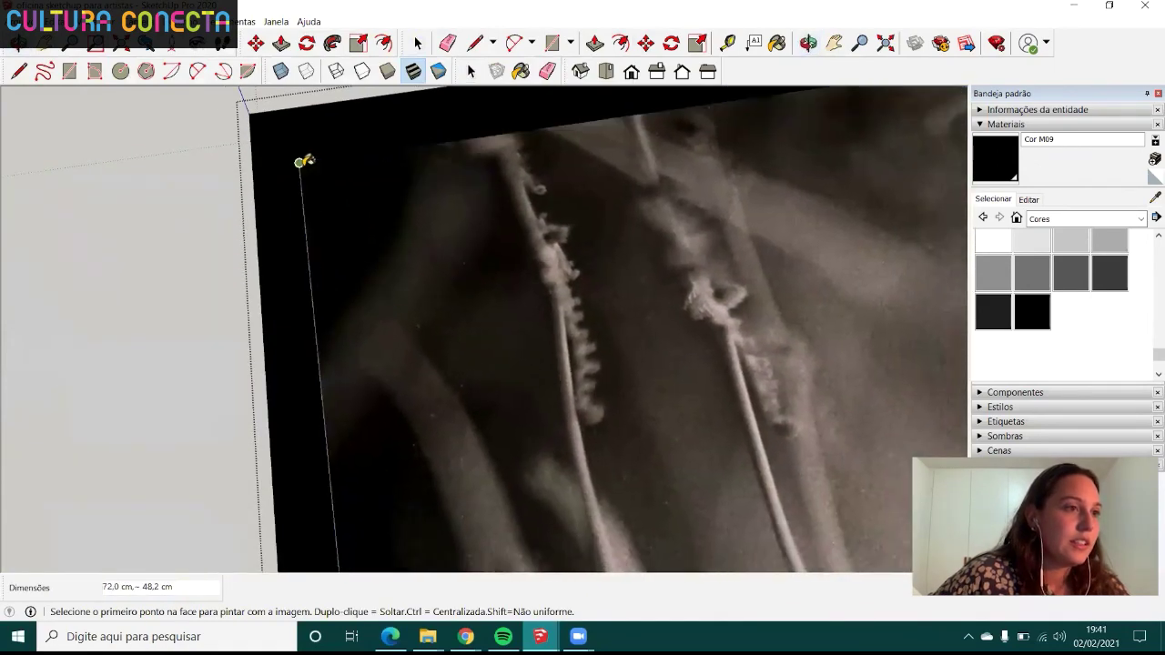
{"action": "left_click", "coordinate": [300, 162]}
- Stretch photo 41 to the opposite inner corner so it fills the panel
{"action": "scroll", "coordinate": [437, 234], "scroll_direction": "down", "scroll_amount": 1}
{"action": "scroll", "coordinate": [440, 246], "scroll_direction": "down", "scroll_amount": 2}
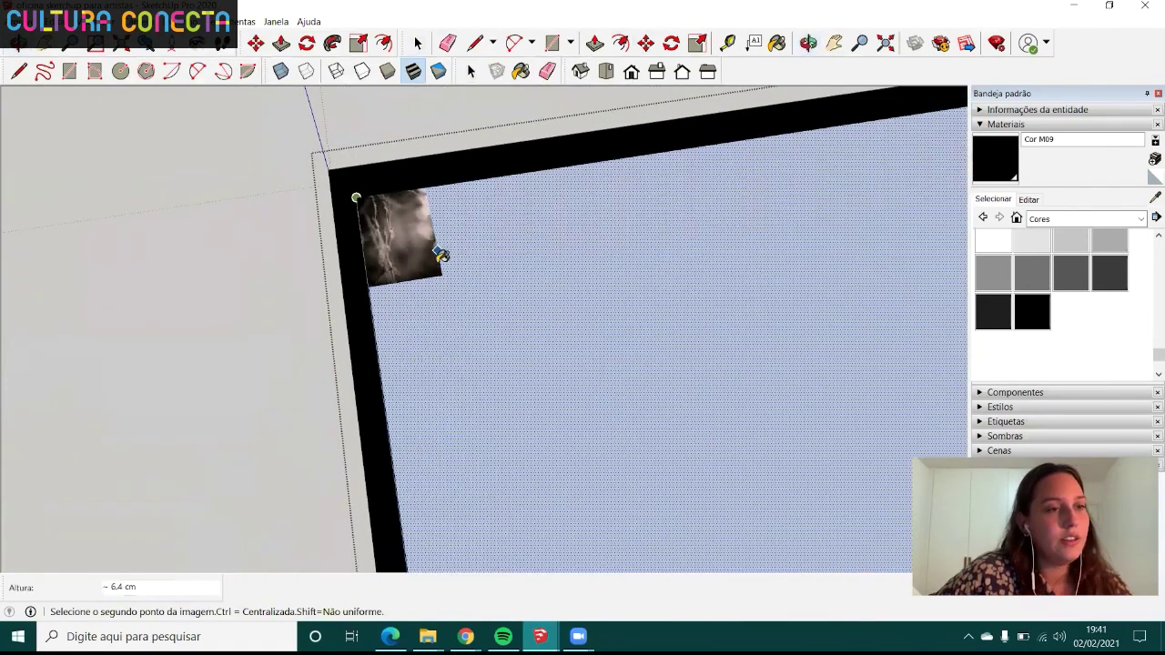
{"action": "scroll", "coordinate": [440, 257], "scroll_direction": "down", "scroll_amount": 1}
{"action": "scroll", "coordinate": [538, 330], "scroll_direction": "down", "scroll_amount": 2}
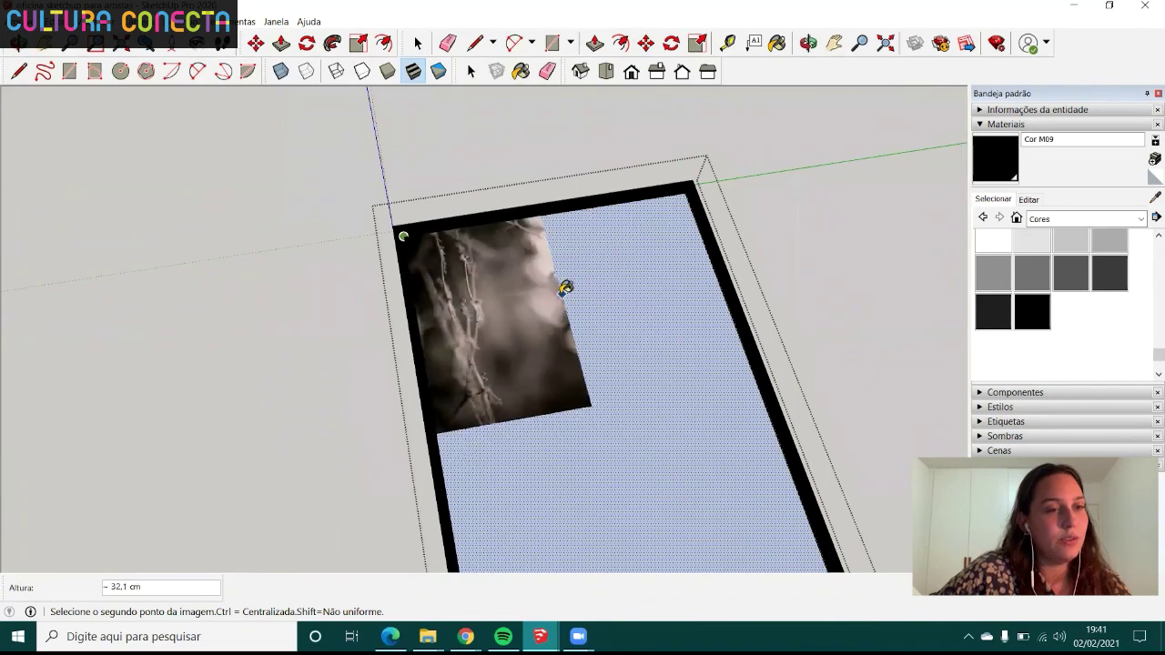
{"action": "scroll", "coordinate": [559, 275], "scroll_direction": "down", "scroll_amount": 3}
{"action": "scroll", "coordinate": [559, 275], "scroll_direction": "down", "scroll_amount": 2}
{"action": "scroll", "coordinate": [653, 400], "scroll_direction": "up", "scroll_amount": 1}
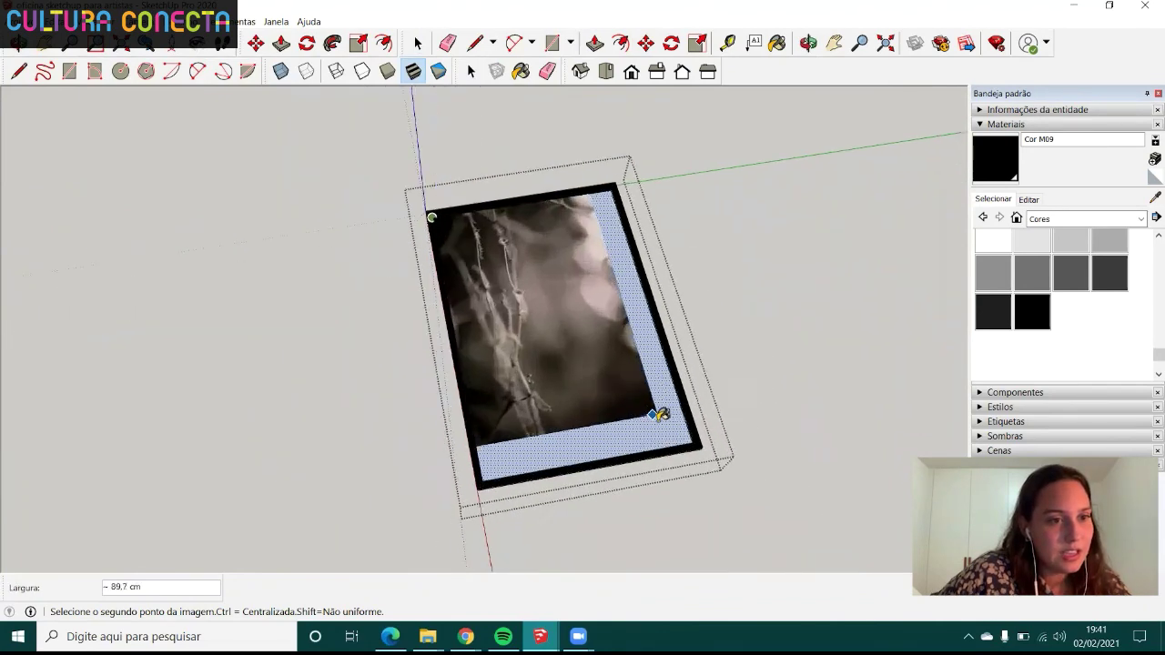
{"action": "scroll", "coordinate": [683, 426], "scroll_direction": "up", "scroll_amount": 1}
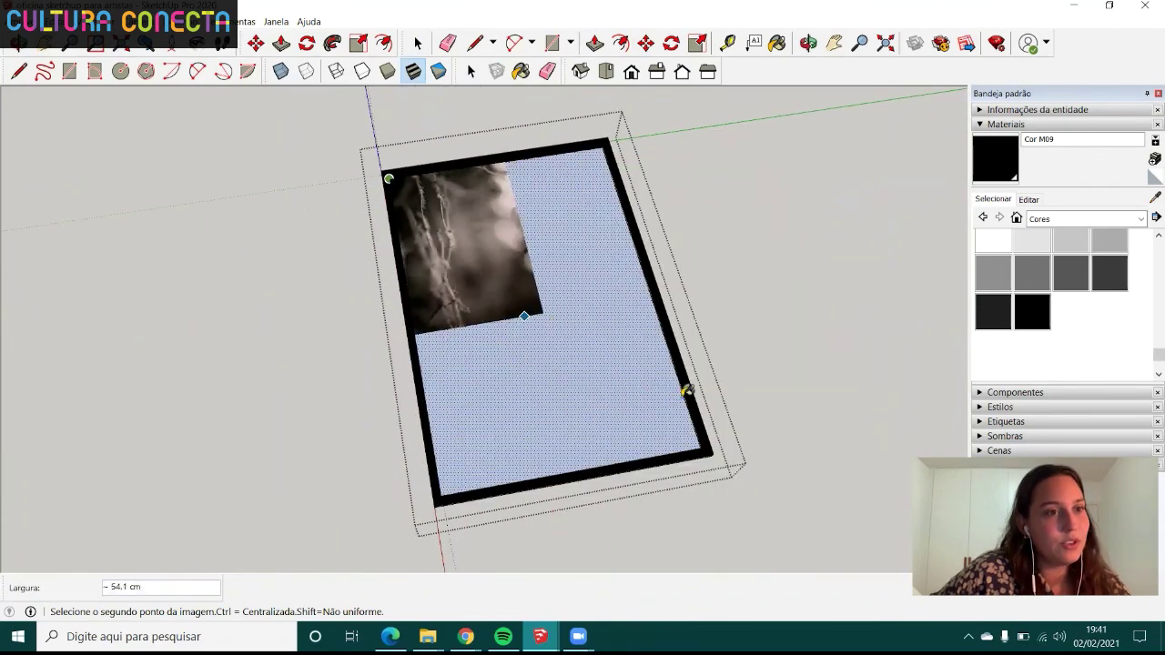
{"action": "left_click", "coordinate": [703, 443]}
{"action": "middle_click_drag", "start_coordinate": [346, 341], "coordinate": [564, 364]}
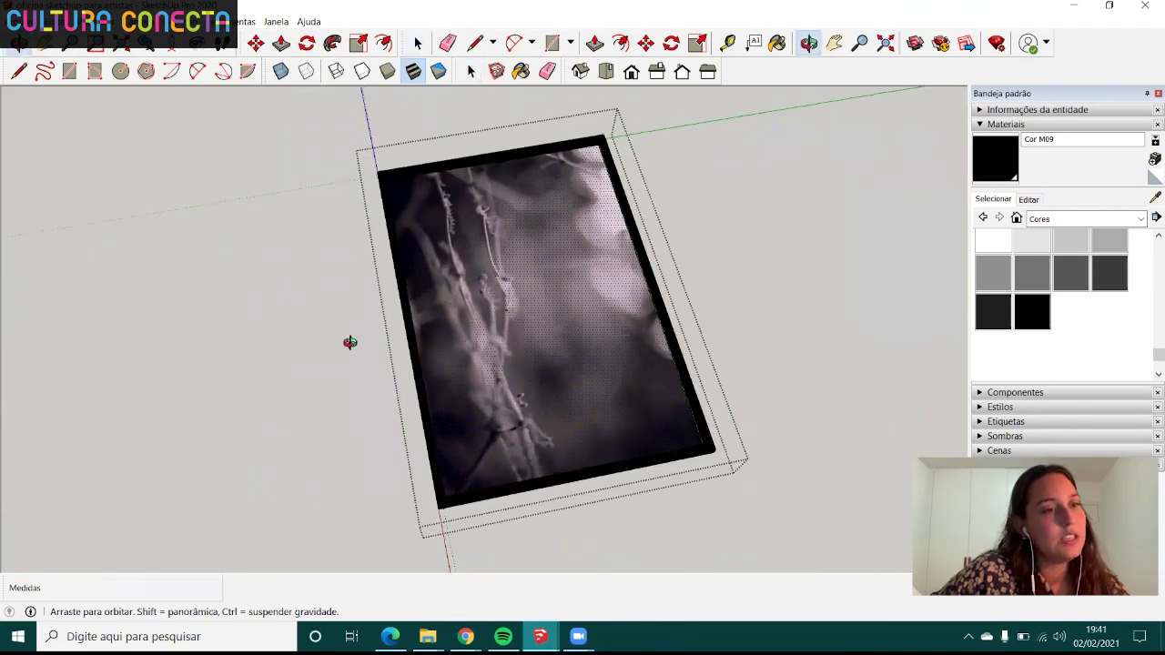
{"action": "scroll", "coordinate": [560, 373], "scroll_direction": "down", "scroll_amount": 3}
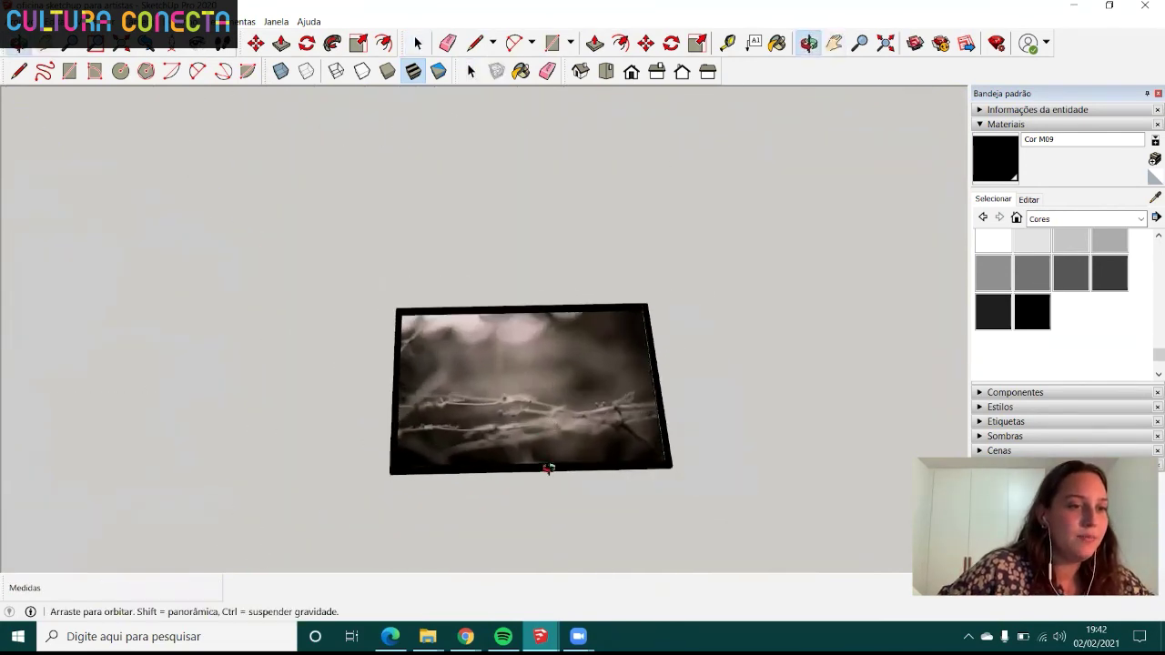
{"action": "middle_click_drag", "start_coordinate": [533, 390], "coordinate": [533, 355], "text": "shift"}
{"action": "scroll", "coordinate": [533, 356], "scroll_direction": "up", "scroll_amount": 1}
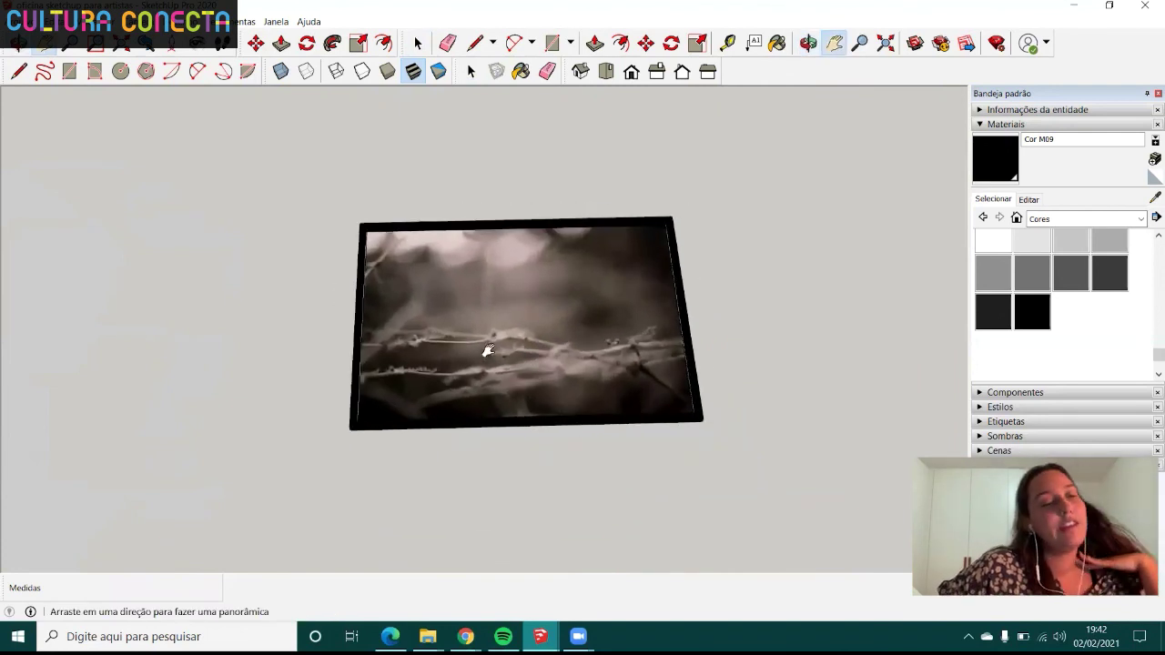
{"action": "scroll", "coordinate": [450, 355], "scroll_direction": "down", "scroll_amount": 3}
- Copy the framed photo and place the copy to the right of the original
{"action": "mouse_move", "coordinate": [447, 358]}
{"action": "left_mouse_down"}
{"action": "mouse_move", "coordinate": [269, 339]}
{"action": "mouse_move", "coordinate": [391, 336]}
{"action": "left_mouse_up"}
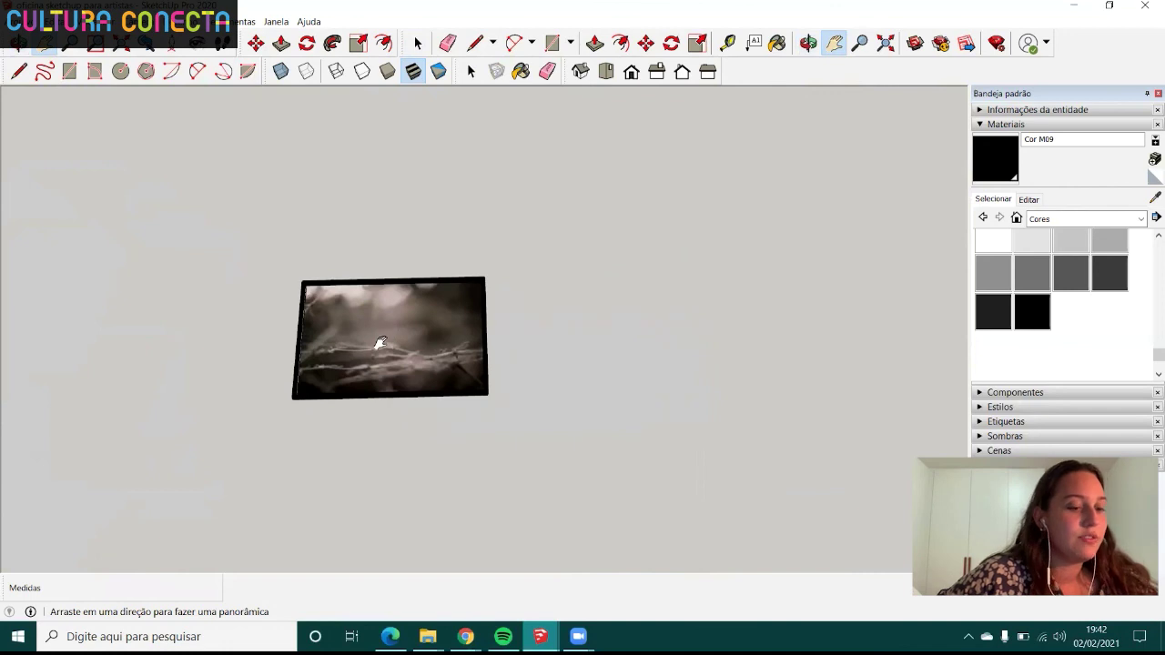
{"action": "key", "text": "space"}
{"action": "left_click", "coordinate": [375, 374]}
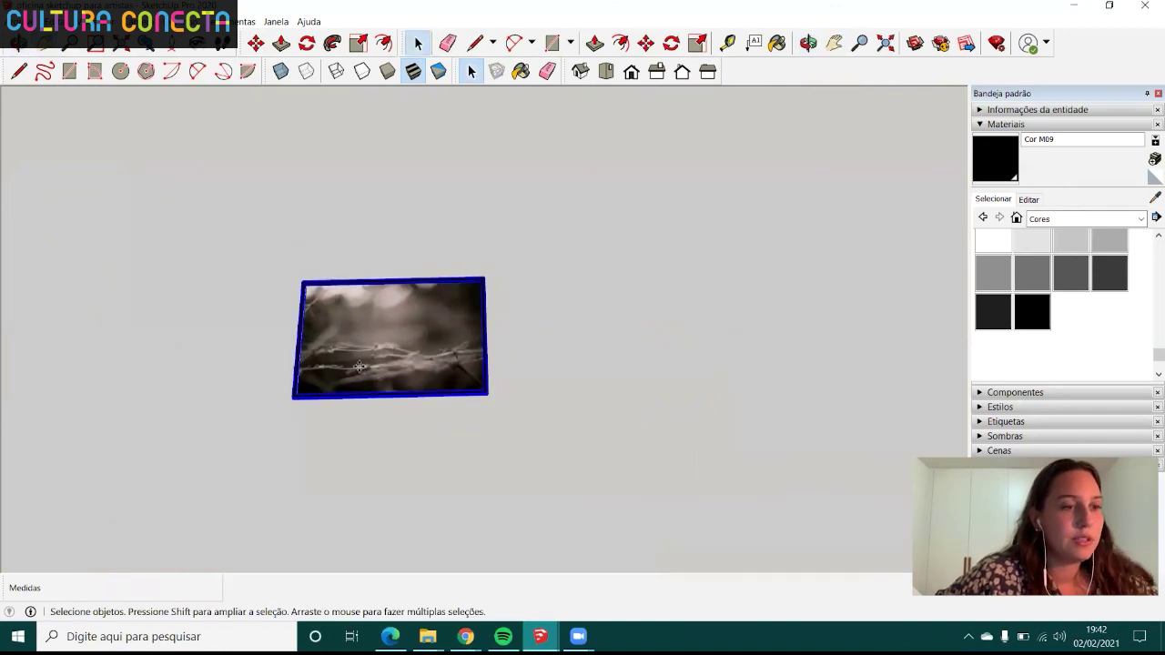
{"action": "key", "text": "m"}
{"action": "left_click", "coordinate": [294, 398]}
{"action": "key", "text": "ctrl"}
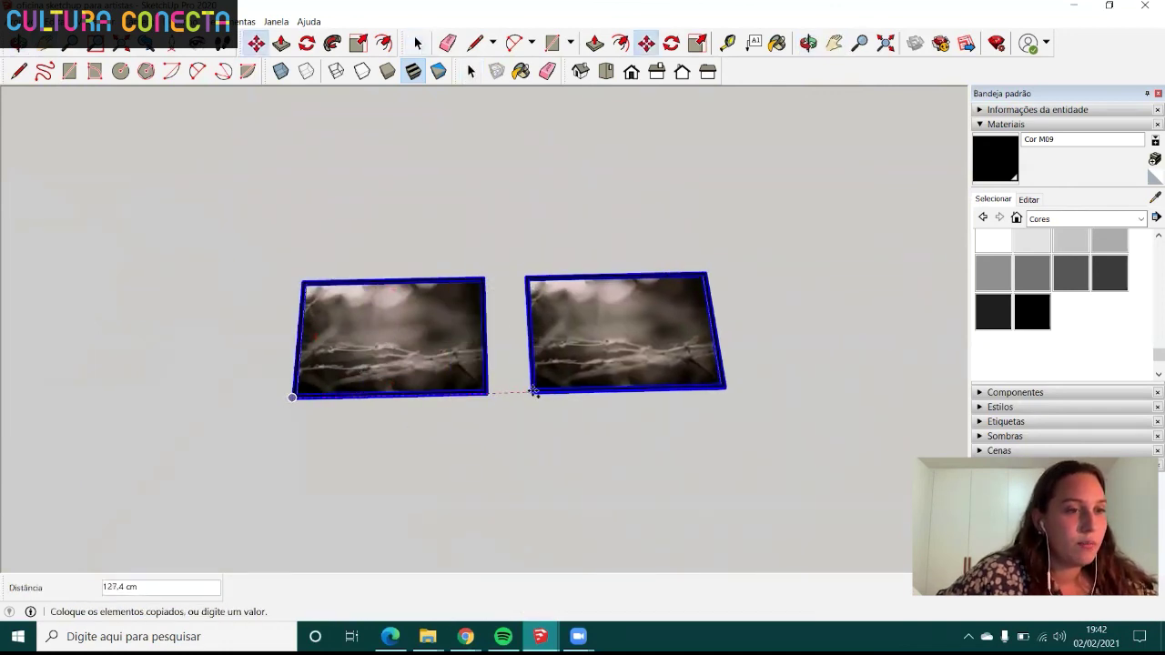
{"action": "left_click", "coordinate": [535, 392]}
{"action": "key", "text": "space"}
- Open the copied frame for editing and choose the grey material Cor M04
{"action": "double_click", "coordinate": [673, 337]}
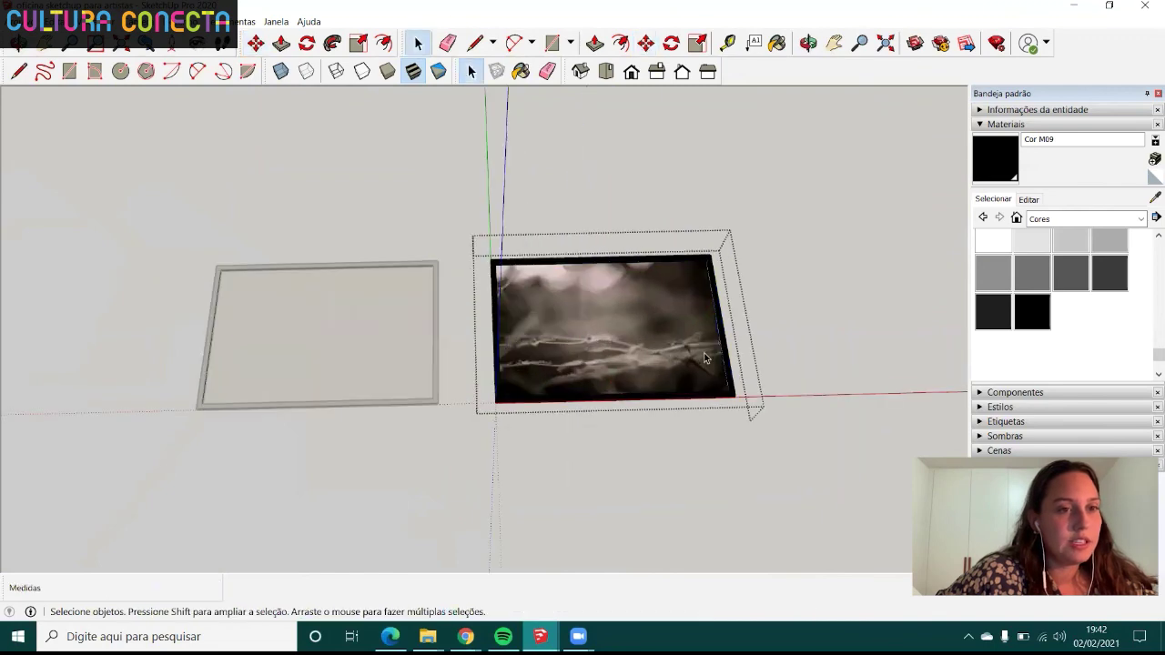
{"action": "scroll", "coordinate": [637, 328], "scroll_direction": "up", "scroll_amount": 3}
{"action": "scroll", "coordinate": [618, 304], "scroll_direction": "up", "scroll_amount": 3}
{"action": "scroll", "coordinate": [519, 327], "scroll_direction": "down", "scroll_amount": 2}
{"action": "scroll", "coordinate": [528, 286], "scroll_direction": "up", "scroll_amount": 1}
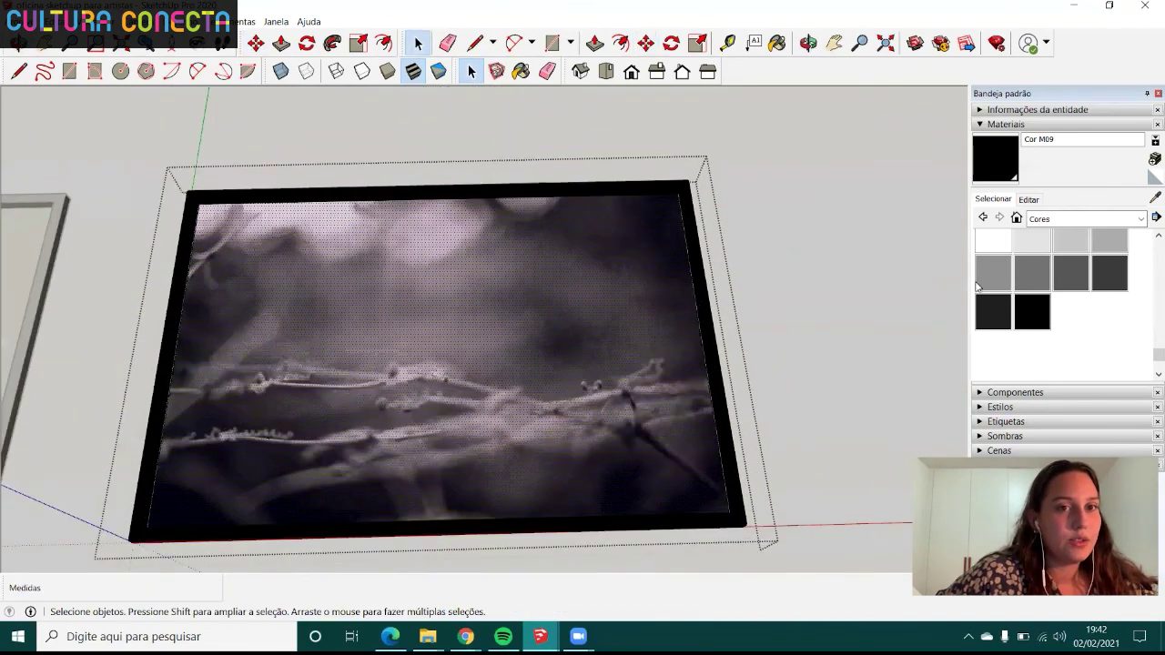
{"action": "scroll", "coordinate": [1036, 287], "scroll_direction": "up", "scroll_amount": 3}
{"action": "scroll", "coordinate": [1037, 287], "scroll_direction": "up", "scroll_amount": 3}
{"action": "scroll", "coordinate": [1037, 286], "scroll_direction": "down", "scroll_amount": 3}
{"action": "scroll", "coordinate": [1035, 292], "scroll_direction": "down", "scroll_amount": 3}
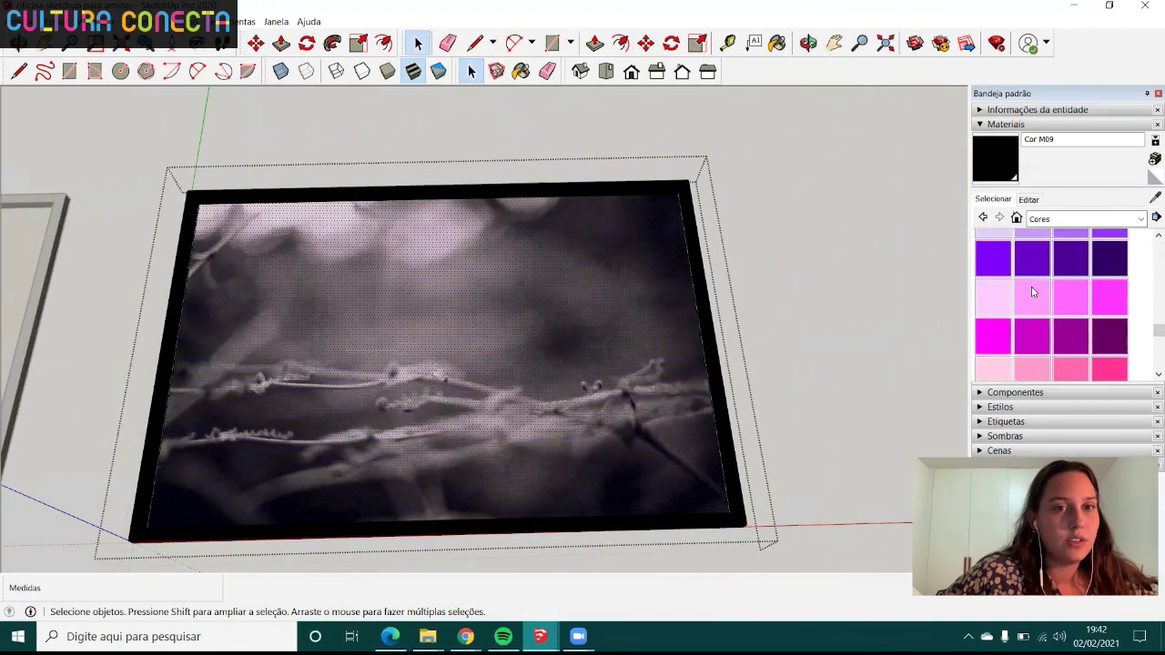
{"action": "scroll", "coordinate": [1032, 294], "scroll_direction": "down", "scroll_amount": 3}
{"action": "scroll", "coordinate": [1020, 293], "scroll_direction": "up", "scroll_amount": 2}
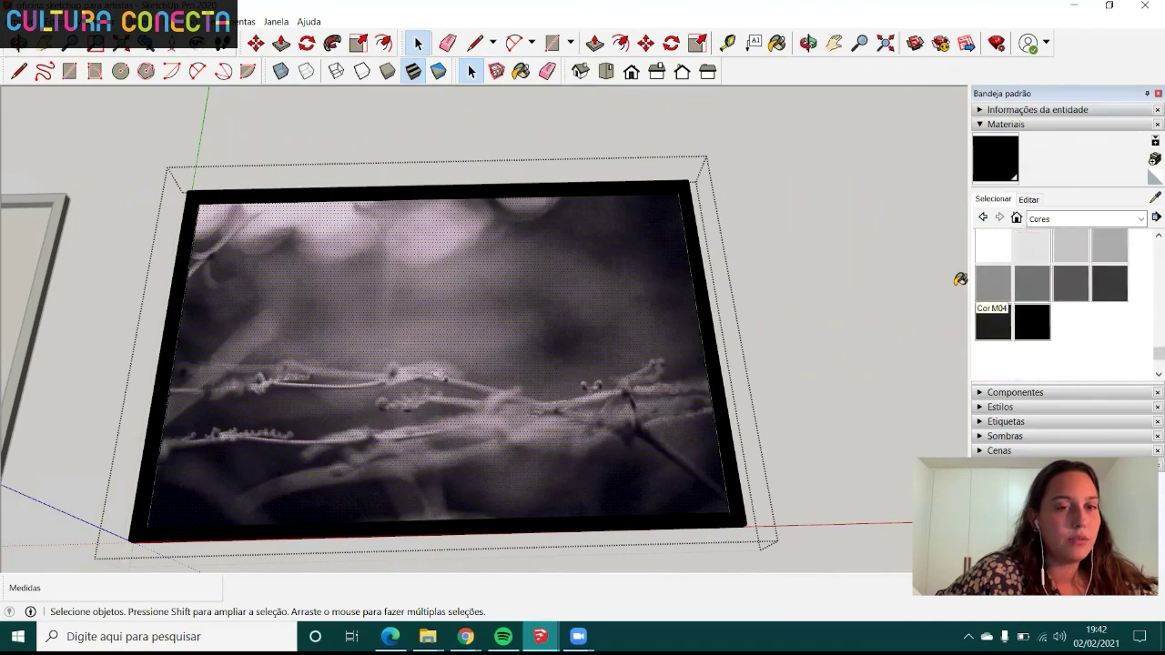
{"action": "left_click", "coordinate": [993, 283]}
- Repaint the copy's photo face with grey Cor M04
{"action": "left_click", "coordinate": [424, 299]}
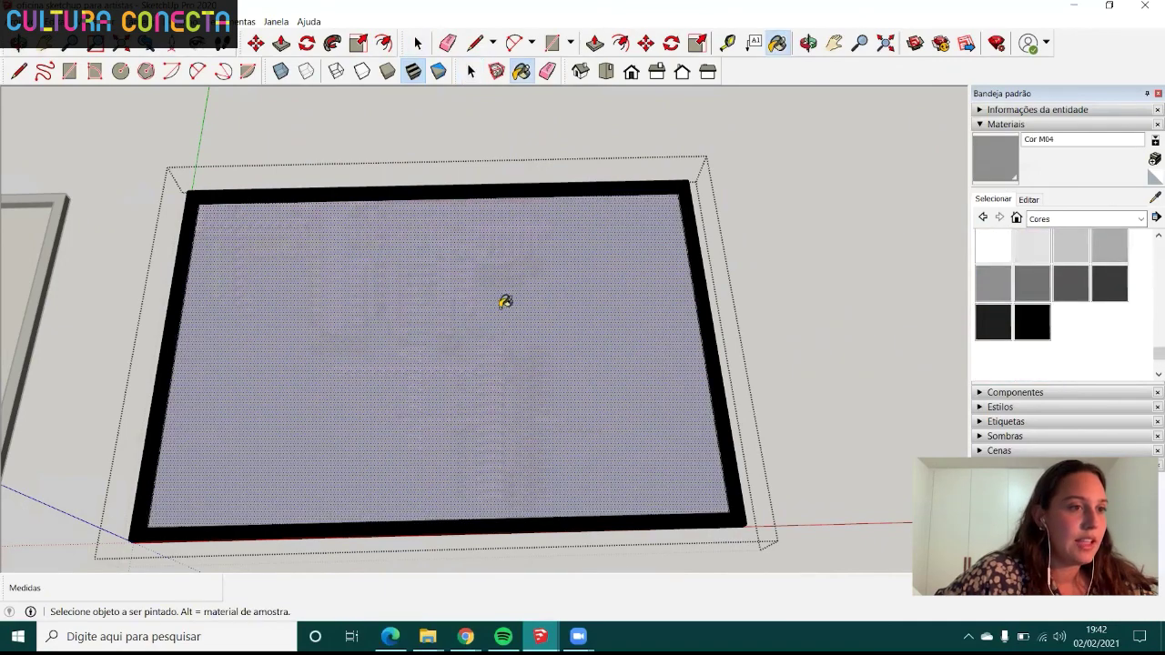
{"action": "key", "text": "space"}
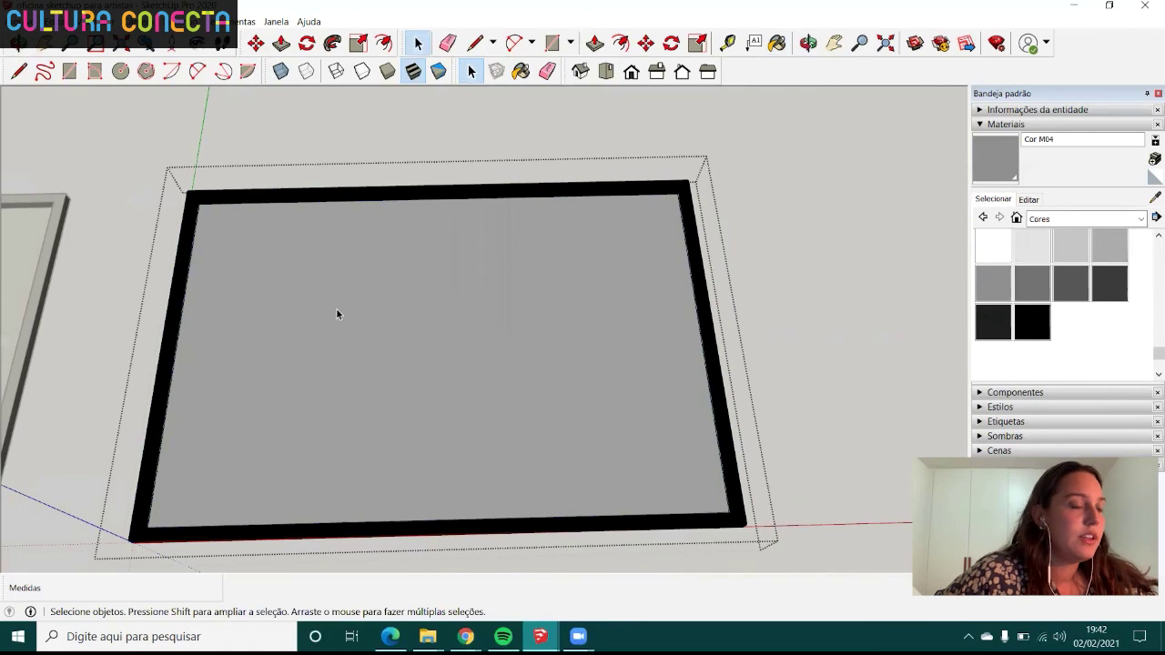
- Select the grey inner face and import photo IMG_0273 as a texture
{"action": "left_click", "coordinate": [336, 313]}
{"action": "left_click", "coordinate": [18, 21]}
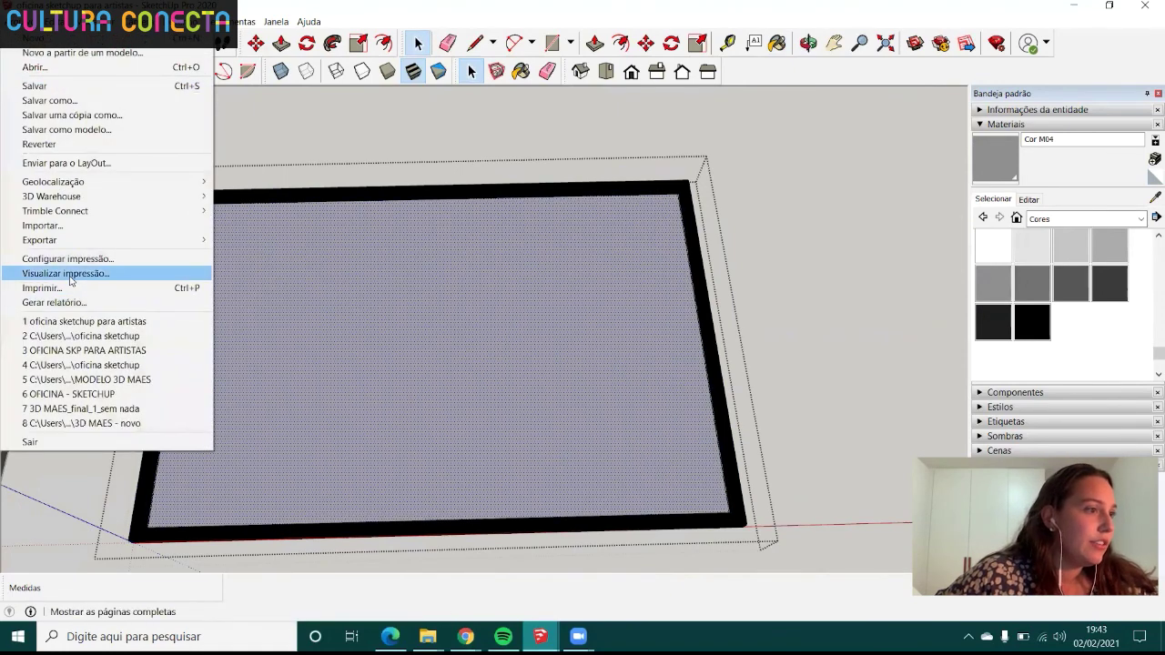
{"action": "left_click", "coordinate": [41, 224]}
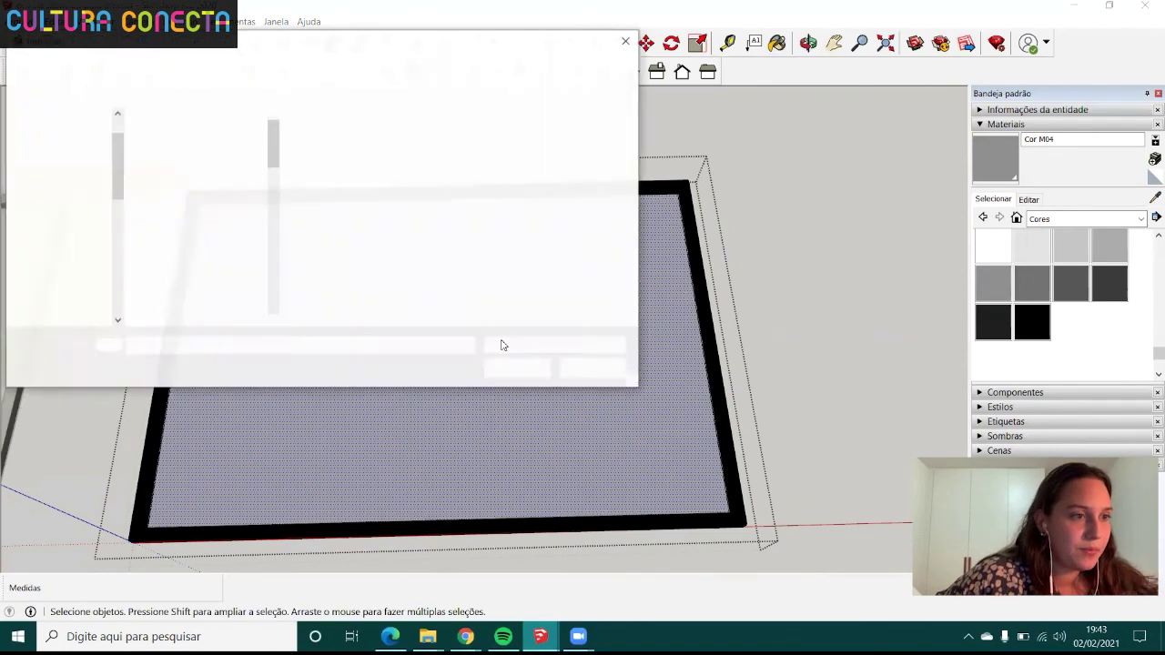
{"action": "scroll", "coordinate": [231, 262], "scroll_direction": "down", "scroll_amount": 3}
{"action": "scroll", "coordinate": [230, 262], "scroll_direction": "down", "scroll_amount": 2}
{"action": "left_click", "coordinate": [176, 286]}
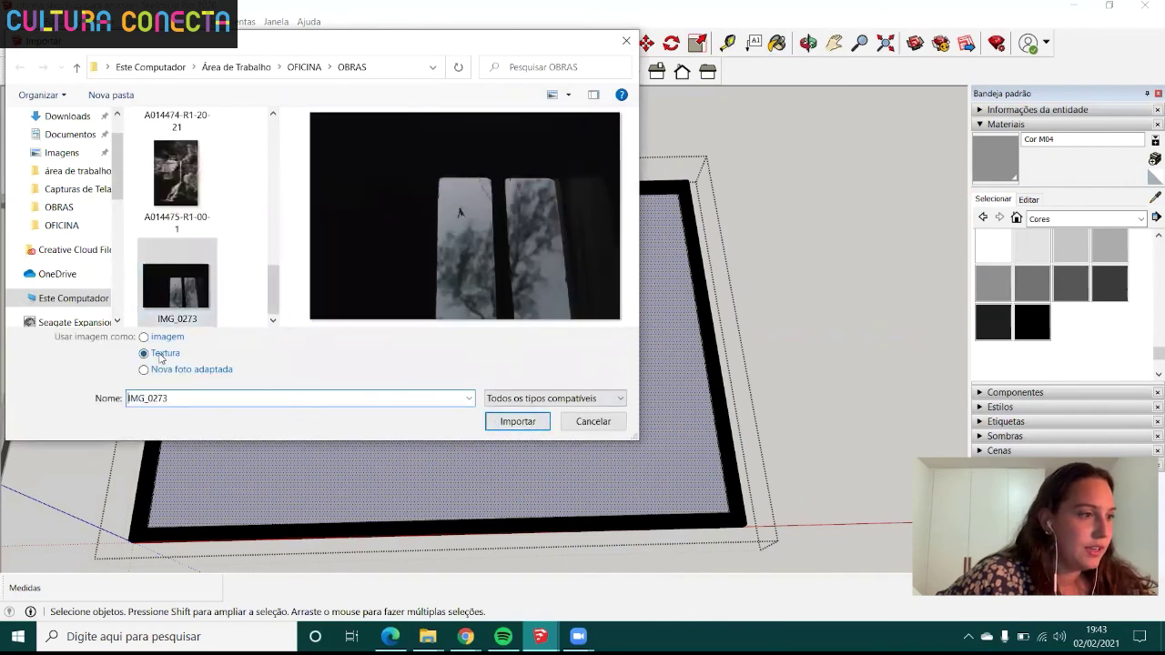
{"action": "left_click", "coordinate": [511, 424]}
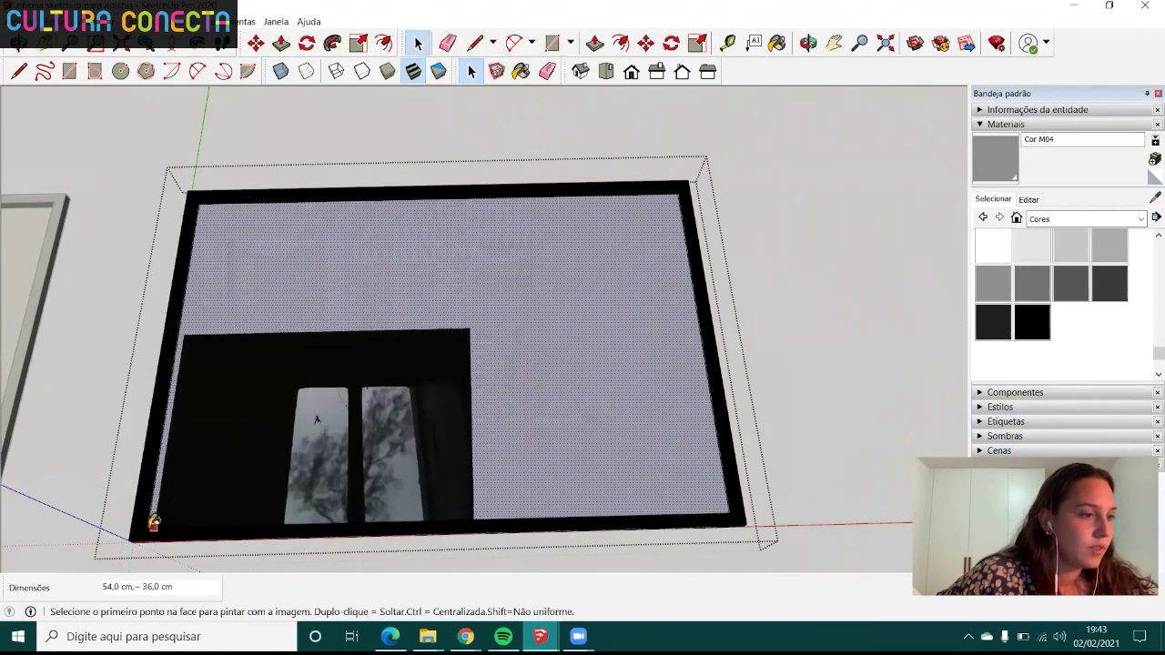
- Stretch IMG_0273 from the face's bottom-left to top-right corner, then zoom to the top-left corner
{"action": "left_click", "coordinate": [142, 527]}
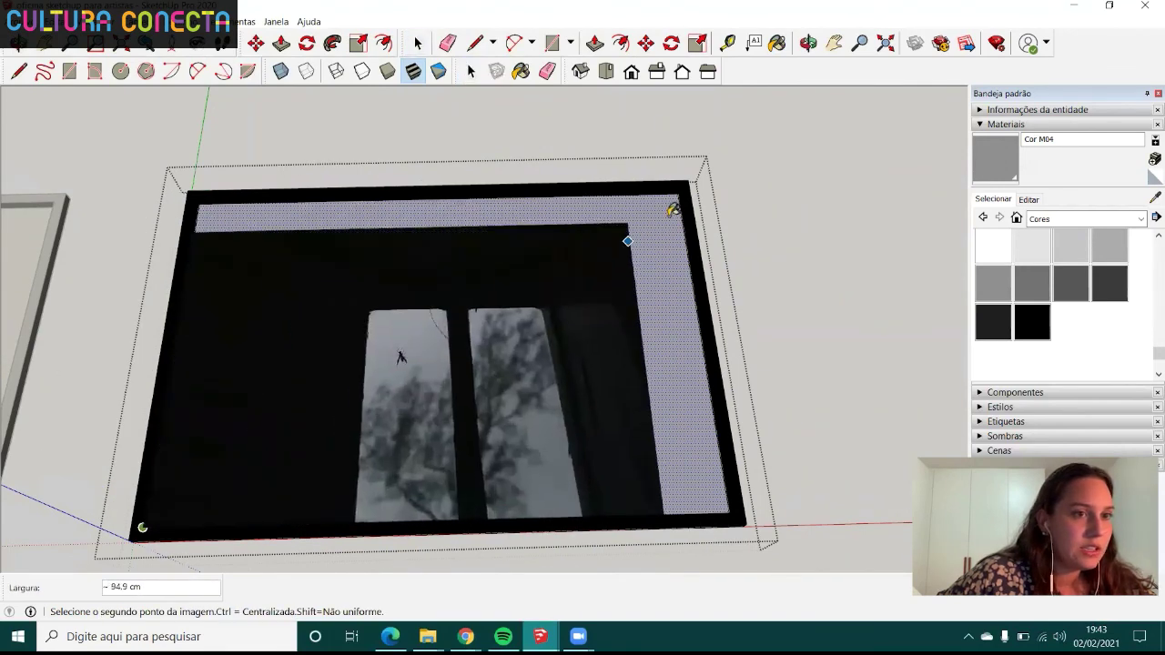
{"action": "left_click", "coordinate": [683, 197]}
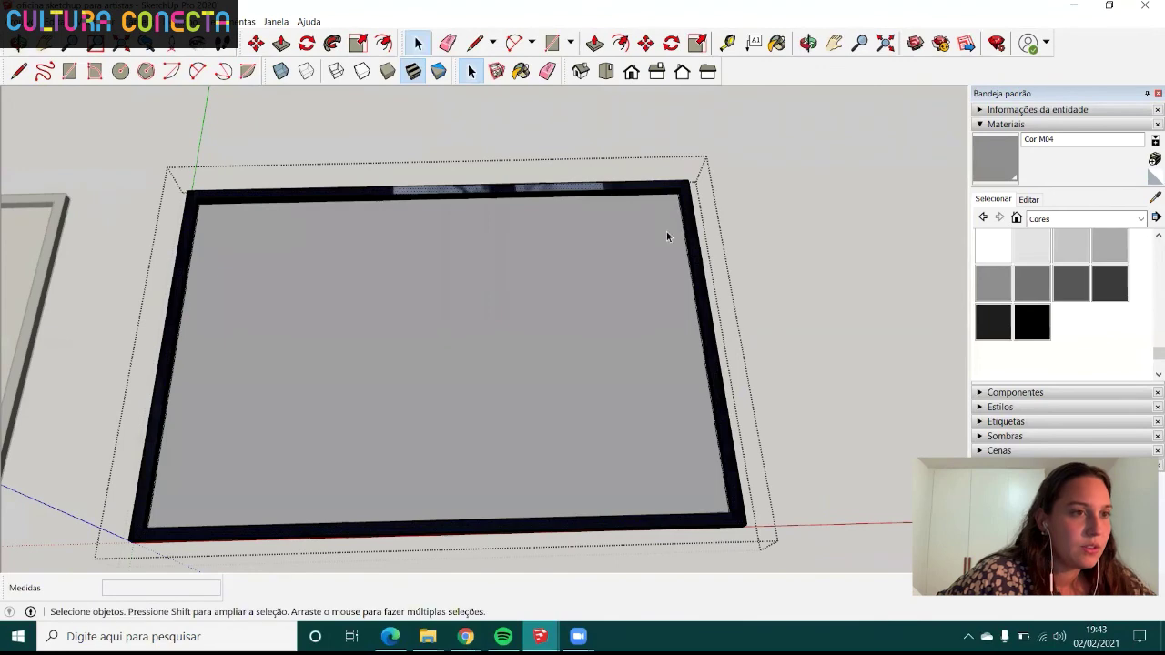
{"action": "middle_click_drag", "start_coordinate": [416, 386], "coordinate": [148, 337]}
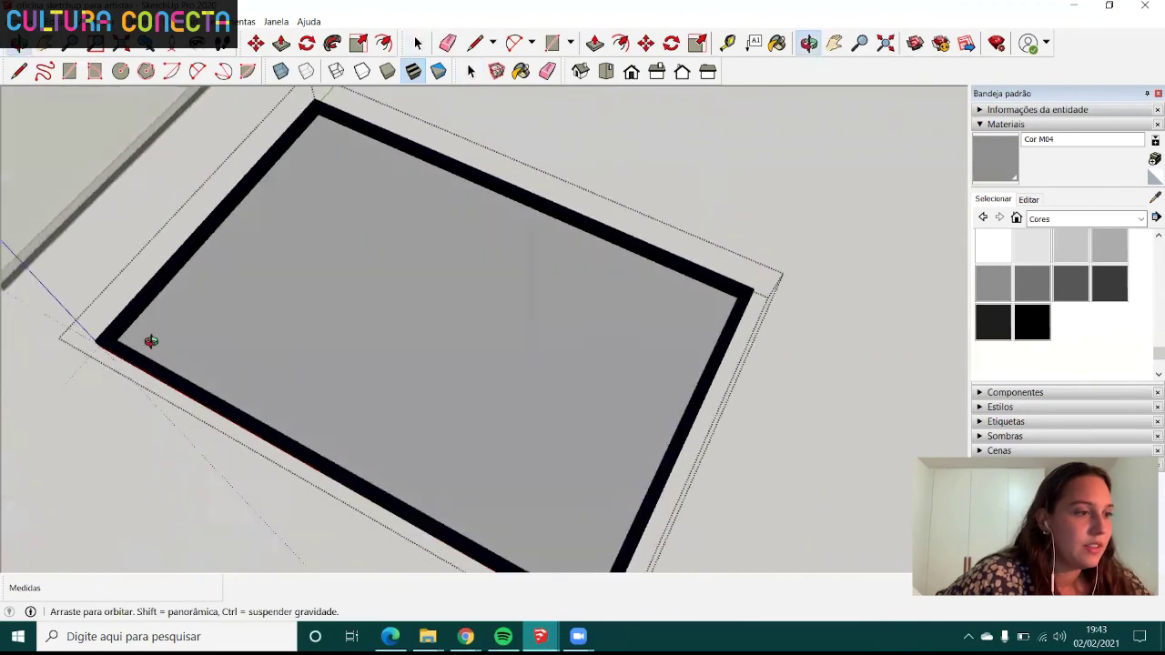
{"action": "scroll", "coordinate": [164, 242], "scroll_direction": "up", "scroll_amount": 3}
{"action": "mouse_move", "coordinate": [164, 242]}
{"action": "middle_mouse_down"}
{"action": "mouse_move", "coordinate": [184, 154]}
{"action": "mouse_move", "coordinate": [158, 179]}
{"action": "middle_mouse_up"}
{"action": "scroll", "coordinate": [232, 182], "scroll_direction": "up", "scroll_amount": 2}
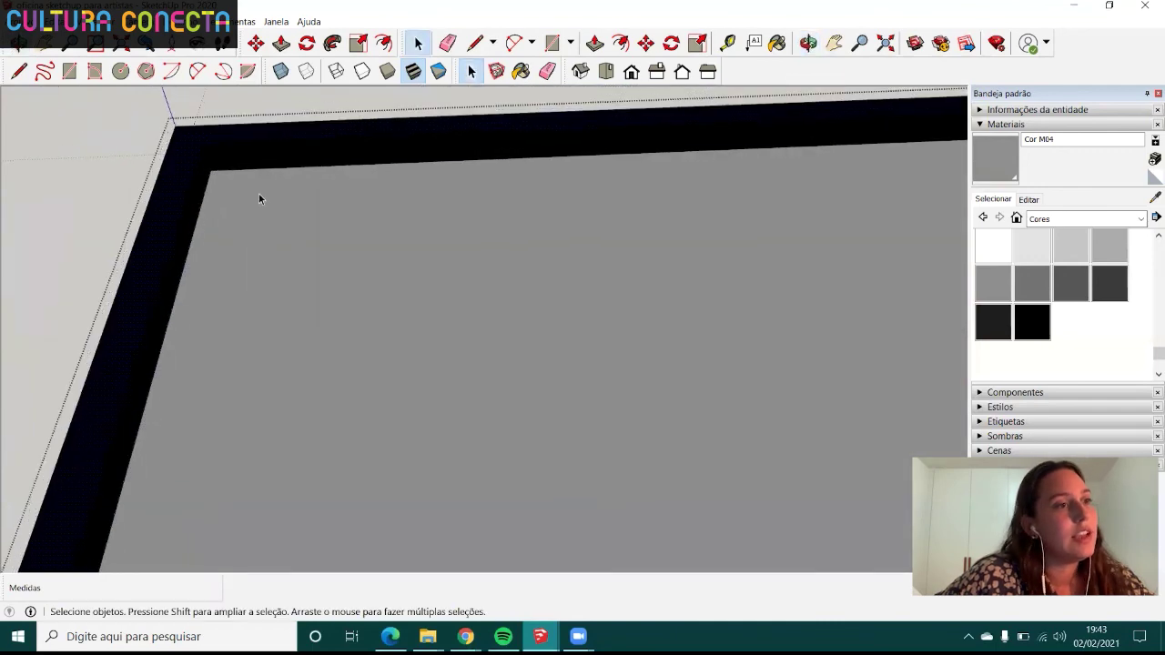
- Select the grey panel face and import photo IMG_0273 again
{"action": "left_click", "coordinate": [229, 197]}
{"action": "middle_click_drag", "start_coordinate": [228, 198], "coordinate": [196, 214]}
{"action": "left_click", "coordinate": [14, 21]}
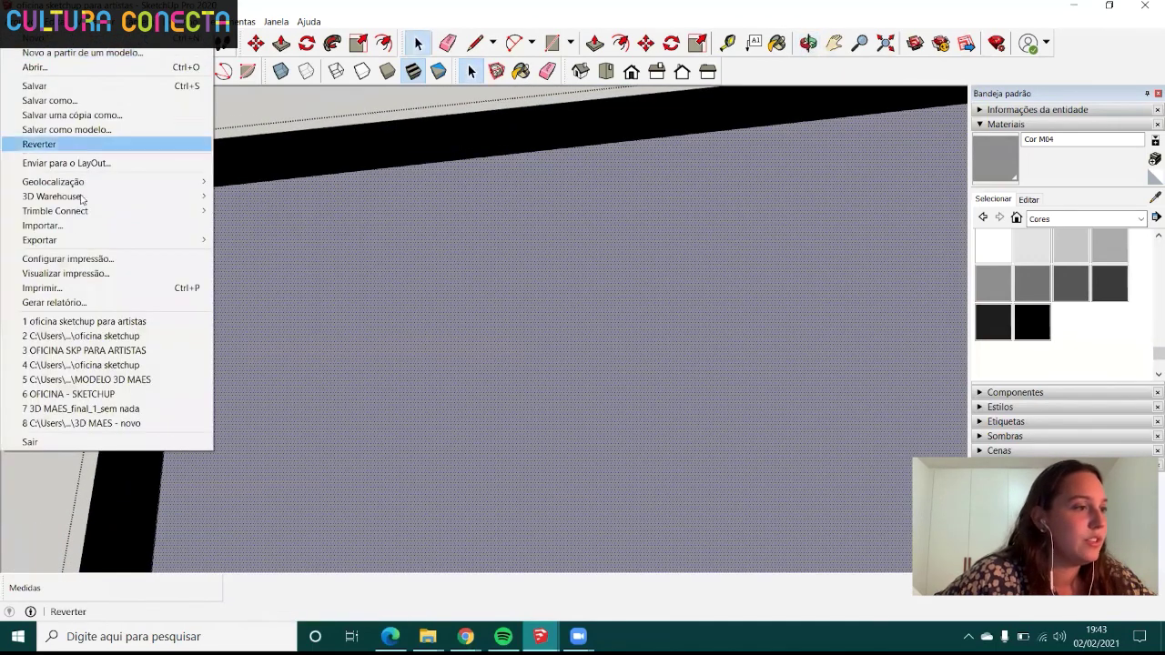
{"action": "left_click", "coordinate": [362, 383]}
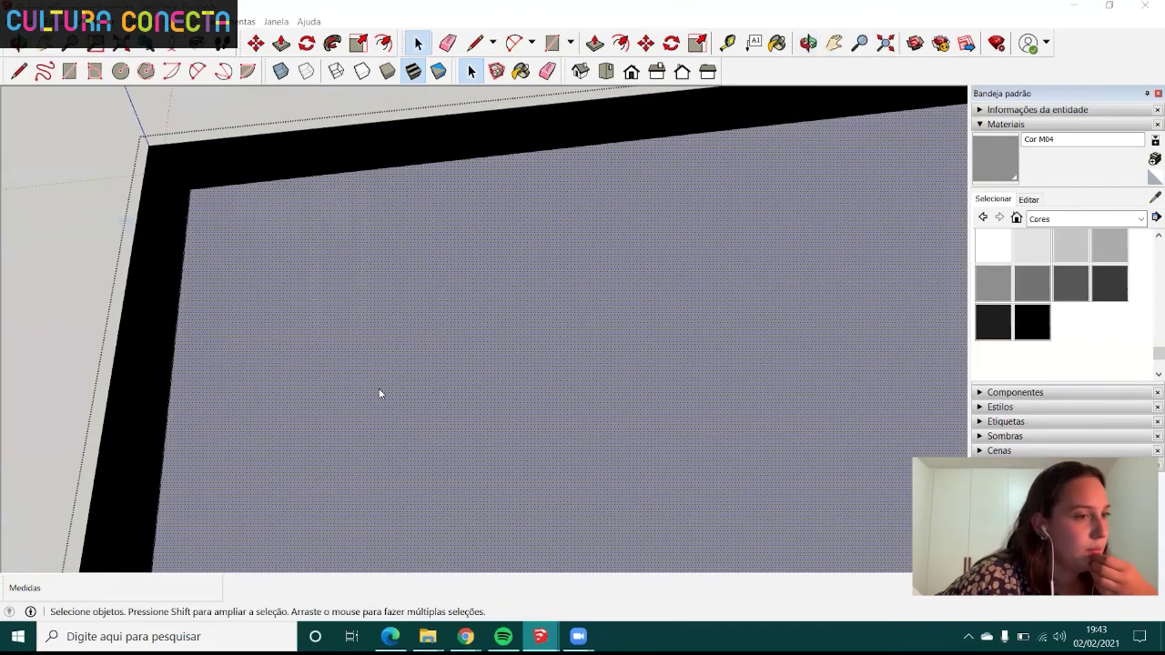
{"action": "scroll", "coordinate": [209, 260], "scroll_direction": "down", "scroll_amount": 3}
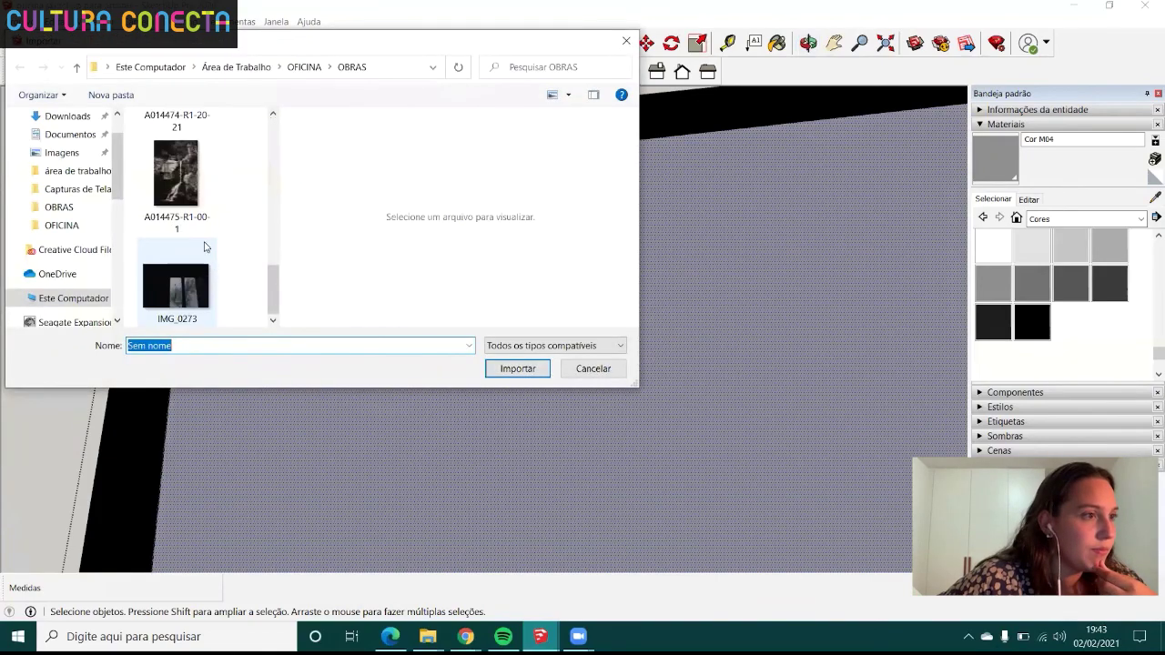
{"action": "left_click", "coordinate": [184, 284]}
{"action": "left_click", "coordinate": [517, 423]}
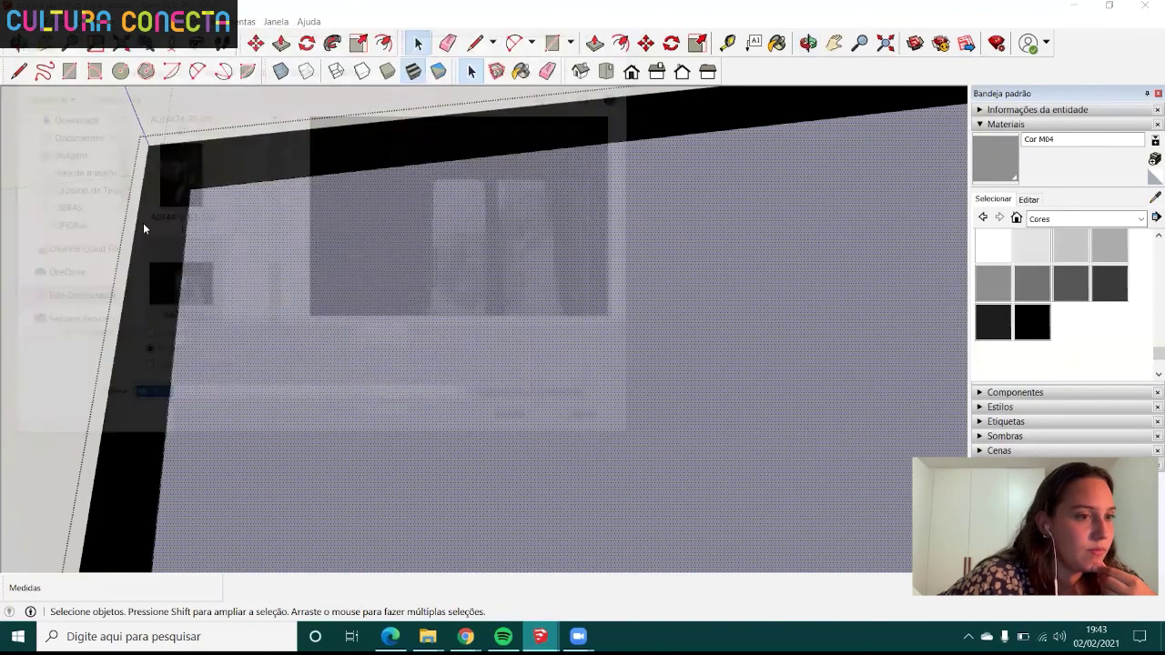
- Place IMG_0273 across two opposite corners so it fills the second frame
{"action": "left_click", "coordinate": [190, 189]}
{"action": "scroll", "coordinate": [441, 366], "scroll_direction": "down", "scroll_amount": 2}
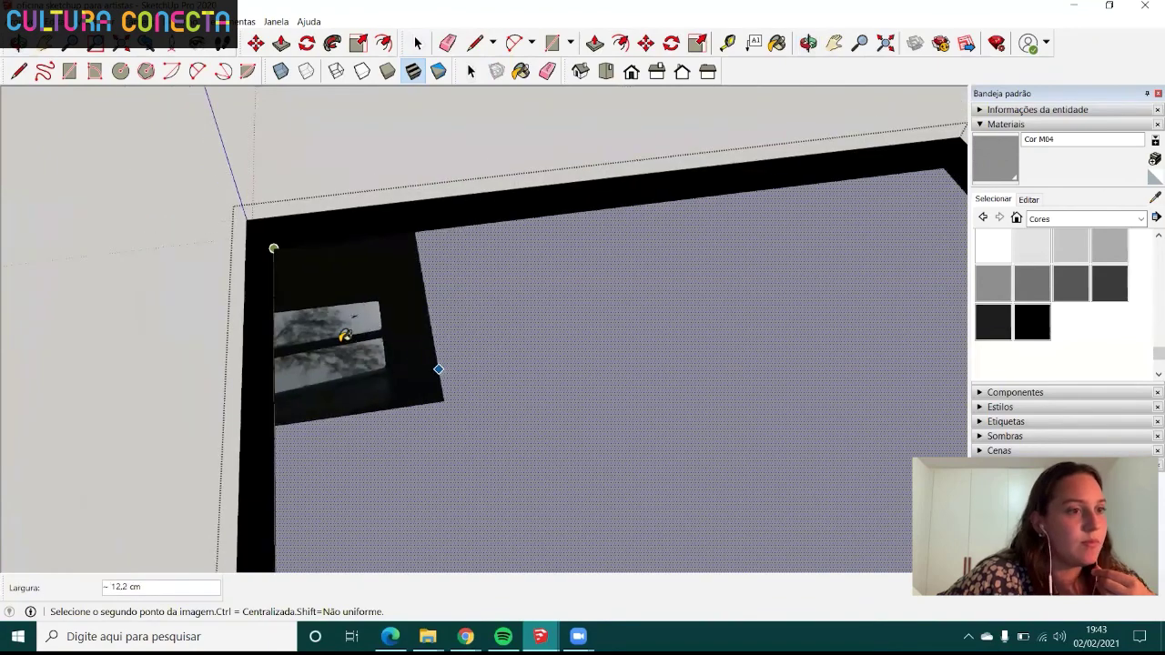
{"action": "scroll", "coordinate": [423, 381], "scroll_direction": "down", "scroll_amount": 2}
{"action": "scroll", "coordinate": [401, 396], "scroll_direction": "down", "scroll_amount": 1}
{"action": "scroll", "coordinate": [378, 410], "scroll_direction": "down", "scroll_amount": 1}
{"action": "middle_click_drag", "start_coordinate": [378, 409], "coordinate": [824, 447]}
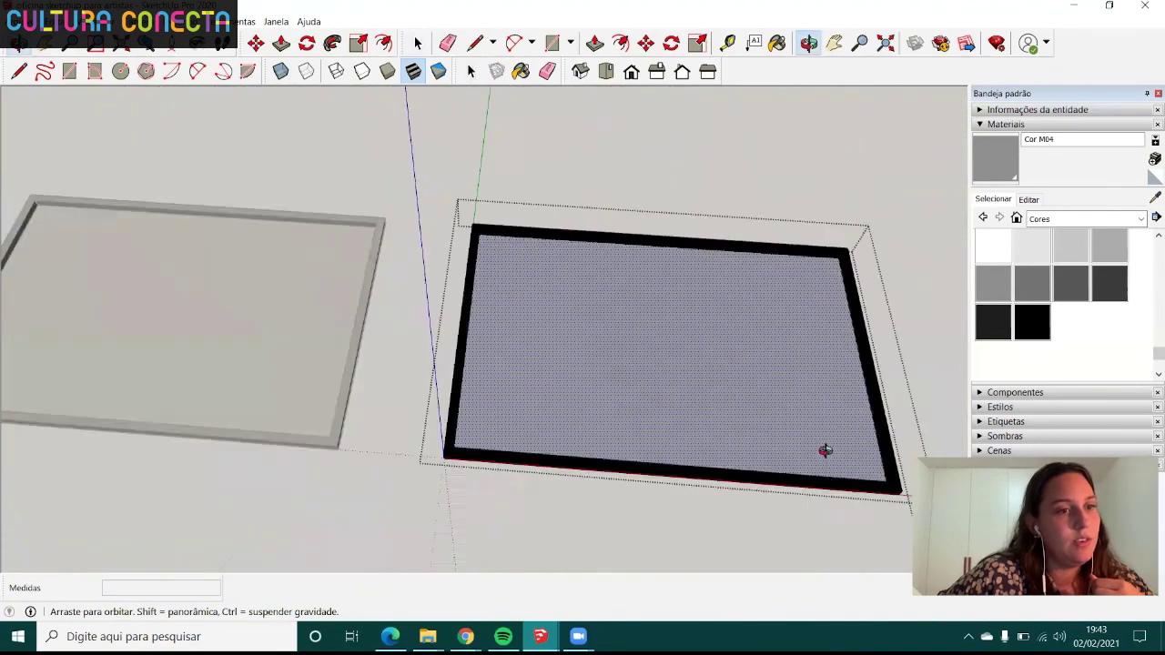
{"action": "scroll", "coordinate": [801, 205], "scroll_direction": "up", "scroll_amount": 2}
{"action": "scroll", "coordinate": [792, 197], "scroll_direction": "up", "scroll_amount": 1}
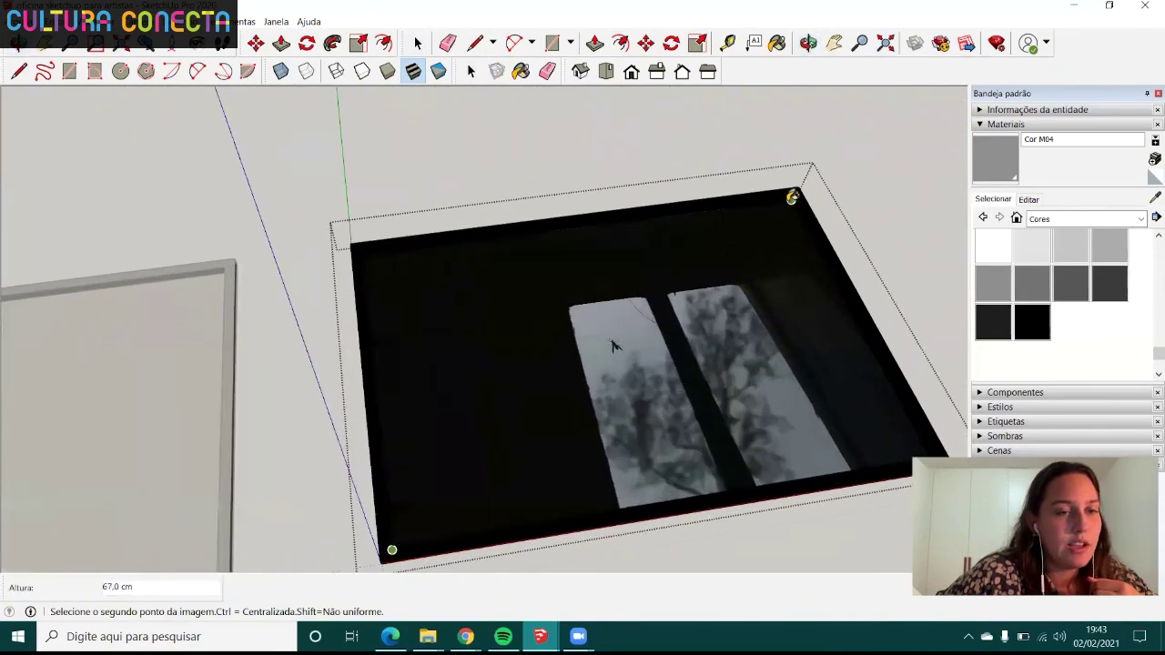
{"action": "left_click", "coordinate": [791, 197]}
- Select the left framed photo for moving, viewing both photos from above
{"action": "scroll", "coordinate": [348, 224], "scroll_direction": "down", "scroll_amount": 2}
{"action": "scroll", "coordinate": [395, 388], "scroll_direction": "down", "scroll_amount": 2}
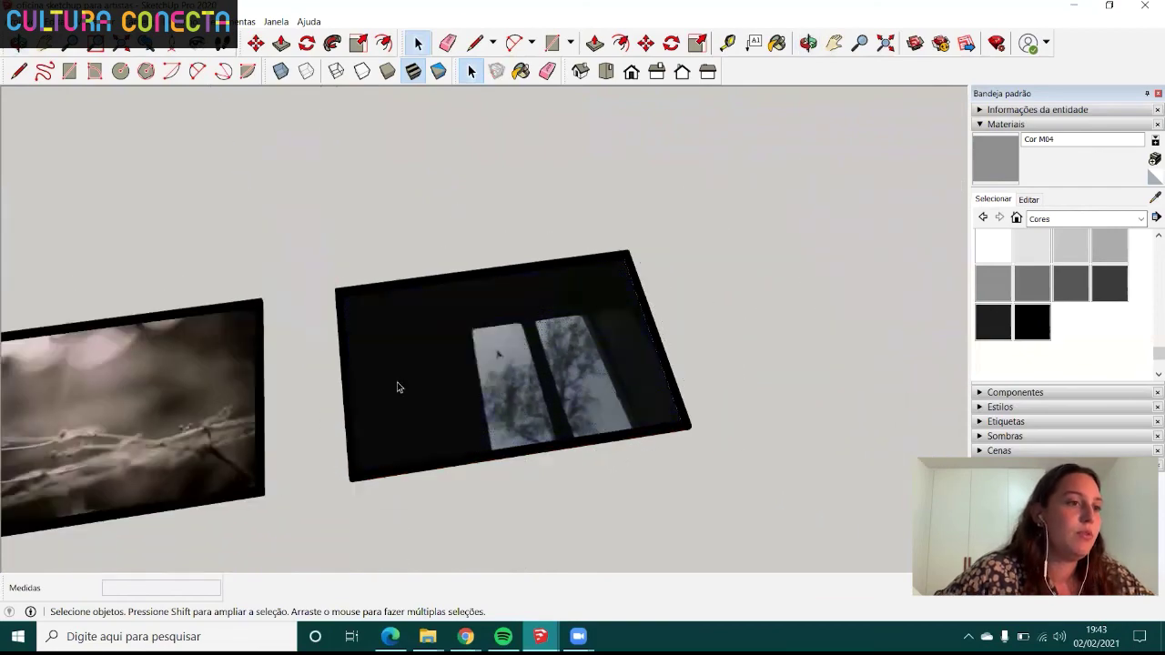
{"action": "mouse_move", "coordinate": [395, 388]}
{"action": "middle_mouse_down"}
{"action": "mouse_move", "coordinate": [442, 385]}
{"action": "mouse_move", "coordinate": [371, 391]}
{"action": "middle_mouse_up"}
{"action": "scroll", "coordinate": [371, 391], "scroll_direction": "up", "scroll_amount": 2}
{"action": "scroll", "coordinate": [409, 364], "scroll_direction": "down", "scroll_amount": 2}
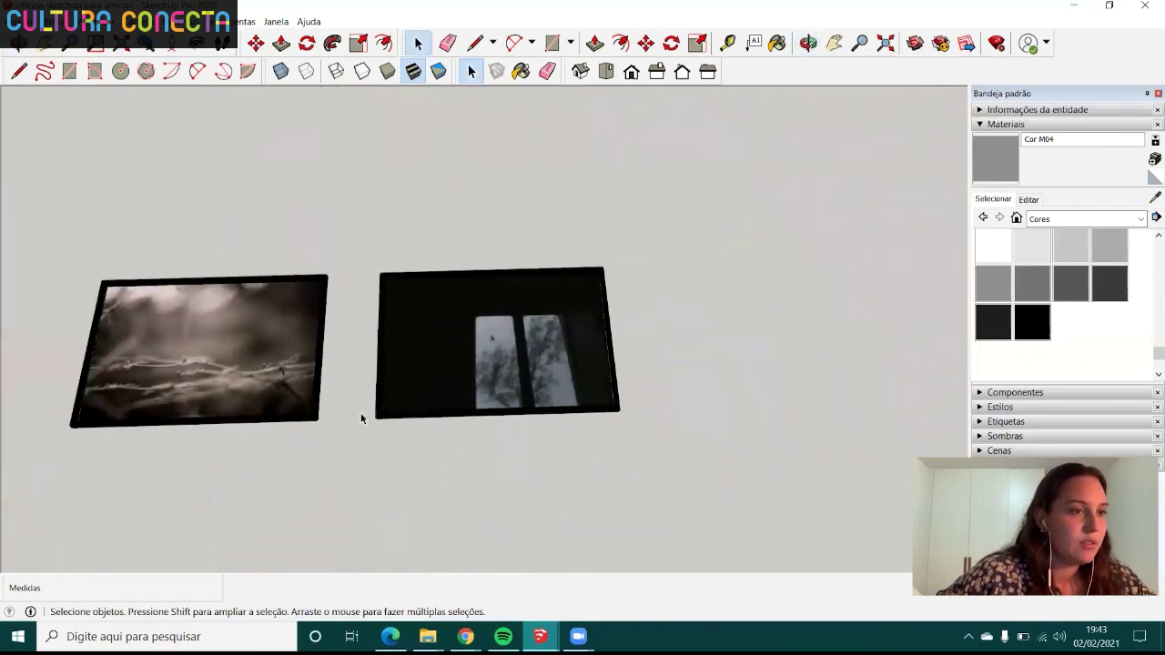
{"action": "scroll", "coordinate": [360, 412], "scroll_direction": "down", "scroll_amount": 2}
{"action": "scroll", "coordinate": [359, 401], "scroll_direction": "down", "scroll_amount": 1}
{"action": "left_click", "coordinate": [360, 401]}
{"action": "scroll", "coordinate": [357, 398], "scroll_direction": "up", "scroll_amount": 2}
{"action": "key", "text": "m"}
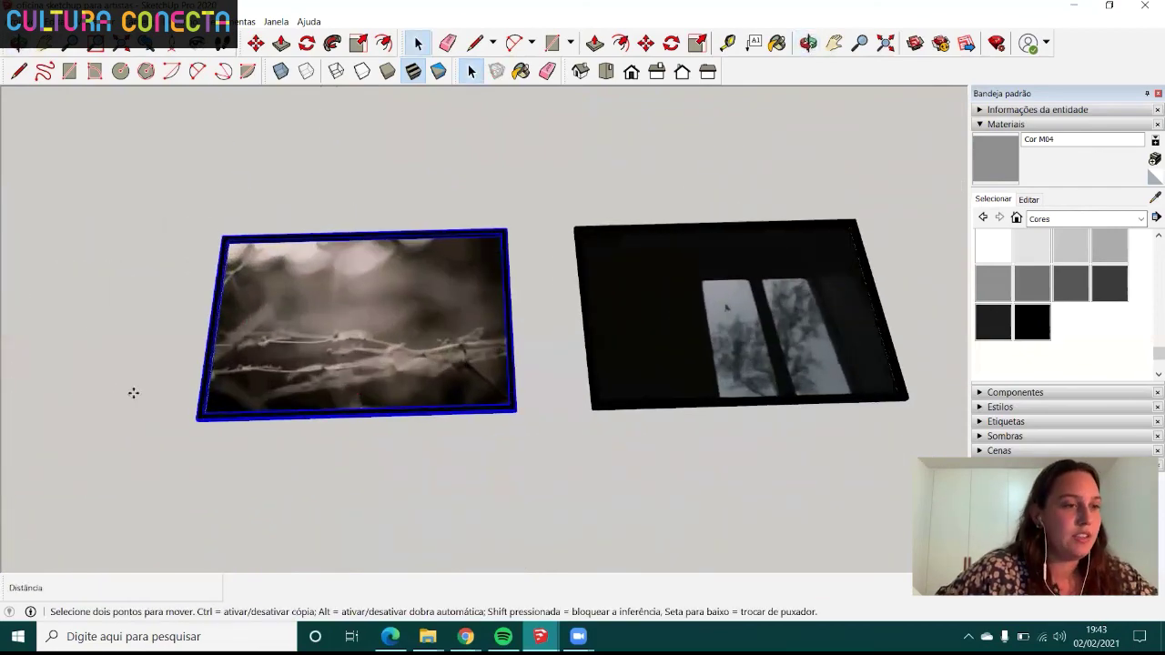
{"action": "scroll", "coordinate": [226, 420], "scroll_direction": "up", "scroll_amount": 3}
{"action": "mouse_move", "coordinate": [246, 428]}
{"action": "middle_mouse_down"}
{"action": "mouse_move", "coordinate": [640, 352]}
{"action": "mouse_move", "coordinate": [542, 290]}
{"action": "mouse_move", "coordinate": [510, 320]}
{"action": "middle_mouse_up"}
{"action": "scroll", "coordinate": [619, 333], "scroll_direction": "down", "scroll_amount": 2}
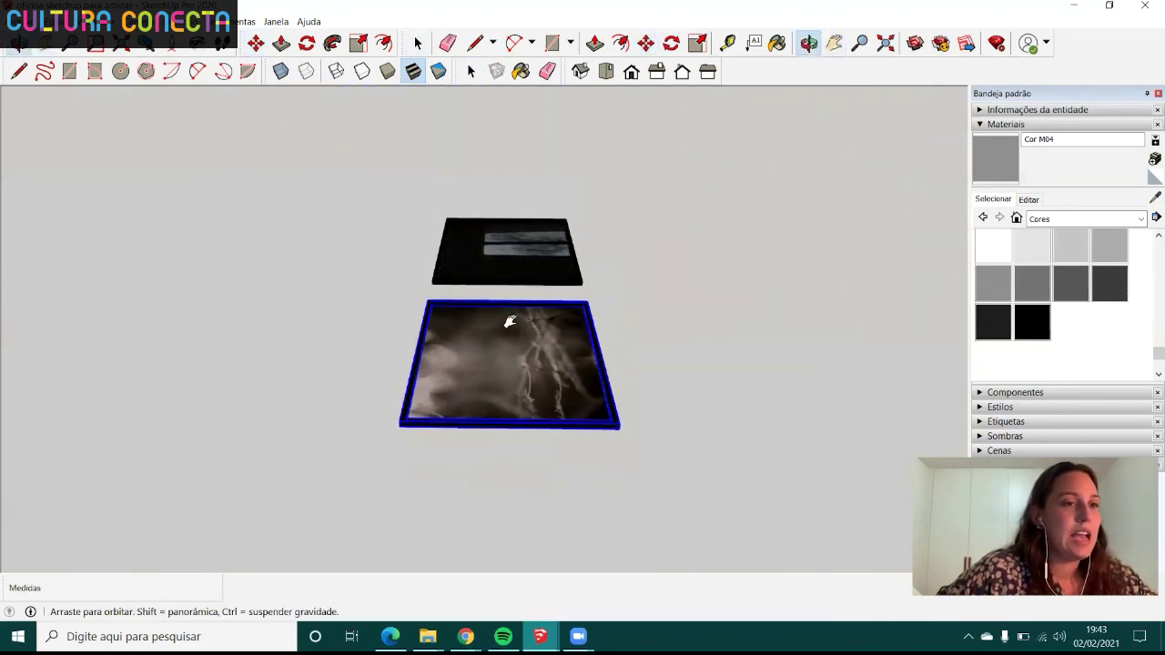
- Stand the left framed photo upright by rotating it 90° about its bottom edge
{"action": "left_click", "coordinate": [309, 45]}
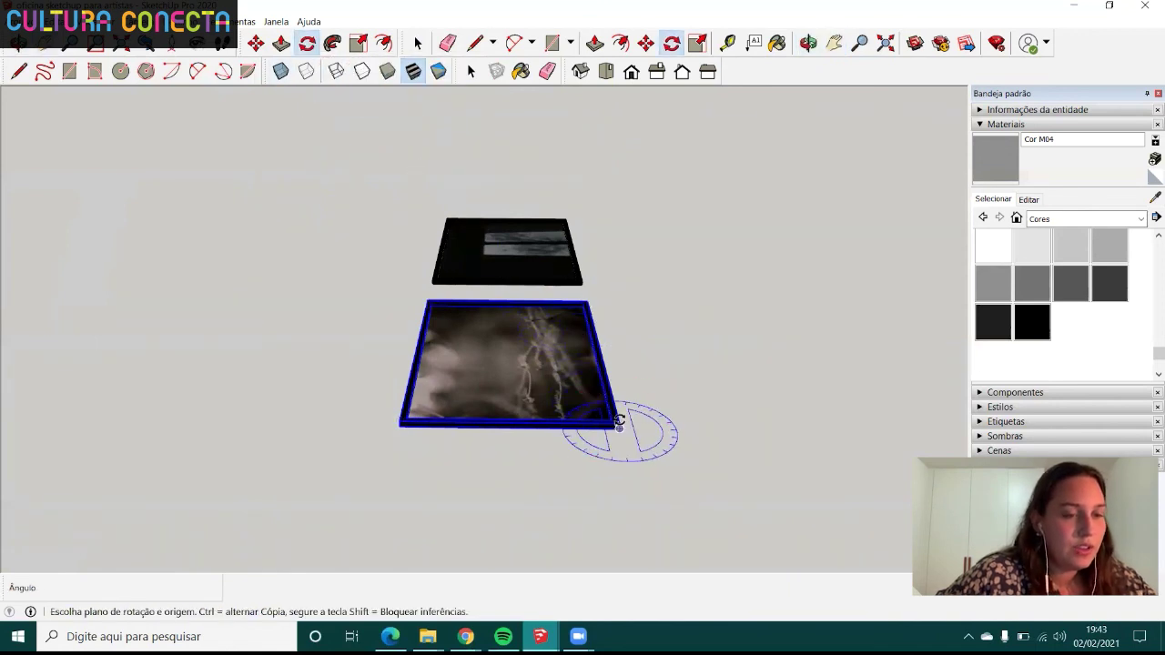
{"action": "left_click", "coordinate": [525, 339]}
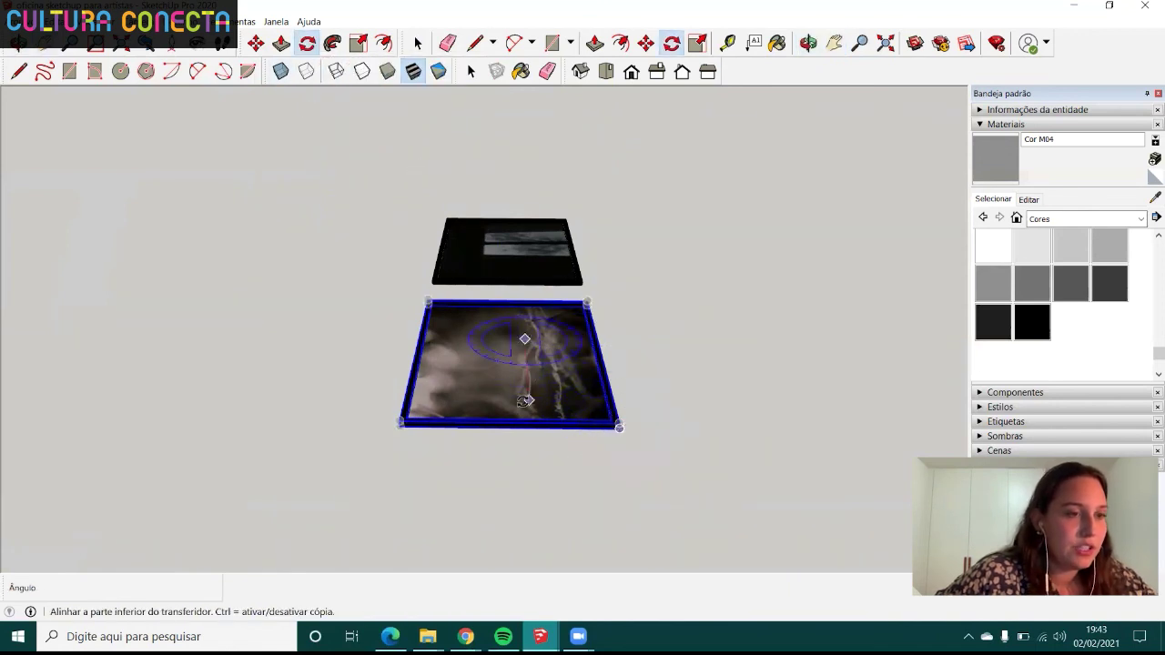
{"action": "left_click", "coordinate": [529, 401]}
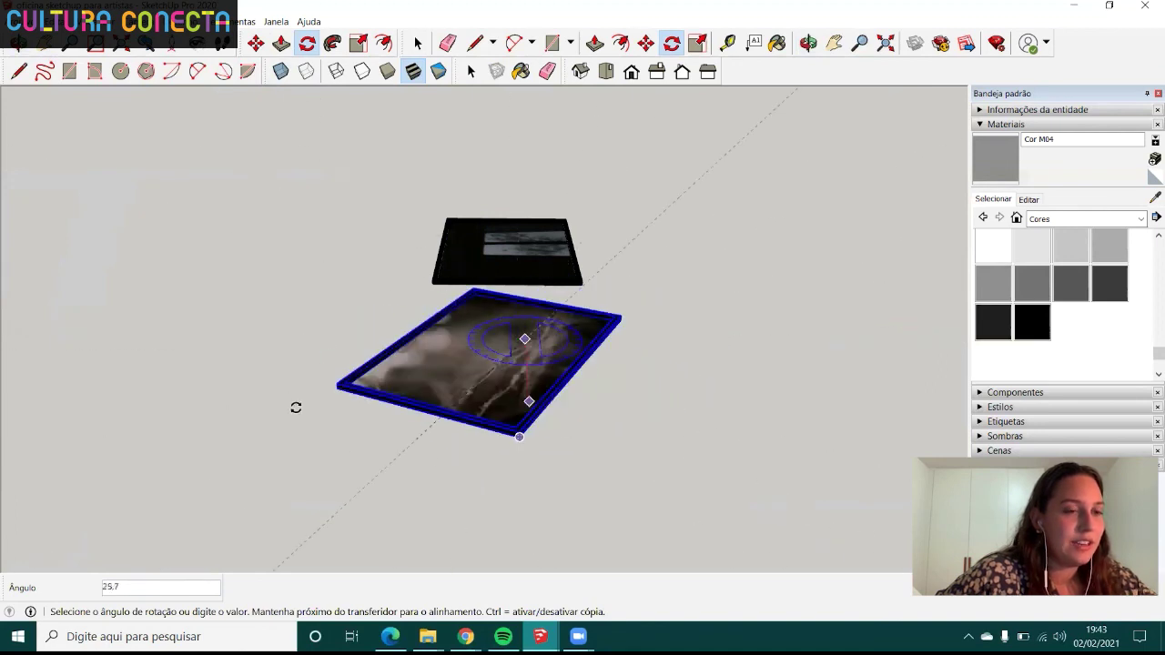
{"action": "left_click", "coordinate": [590, 456]}
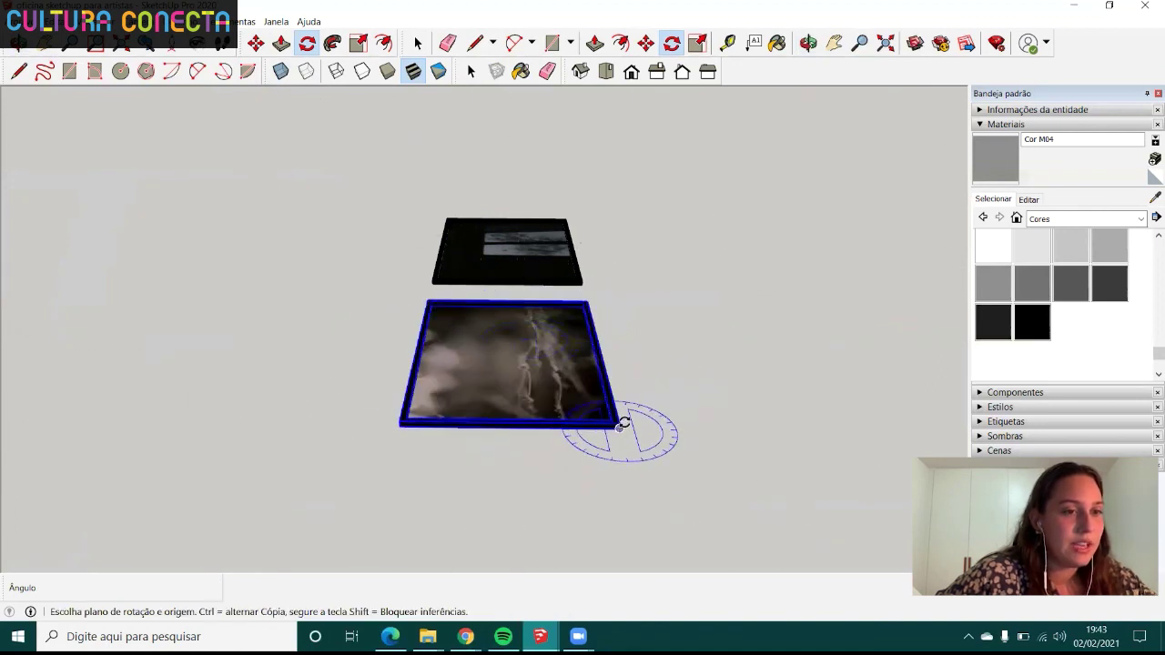
{"action": "mouse_move", "coordinate": [507, 437]}
{"action": "middle_mouse_down"}
{"action": "mouse_move", "coordinate": [550, 291]}
{"action": "mouse_move", "coordinate": [558, 346]}
{"action": "middle_mouse_up"}
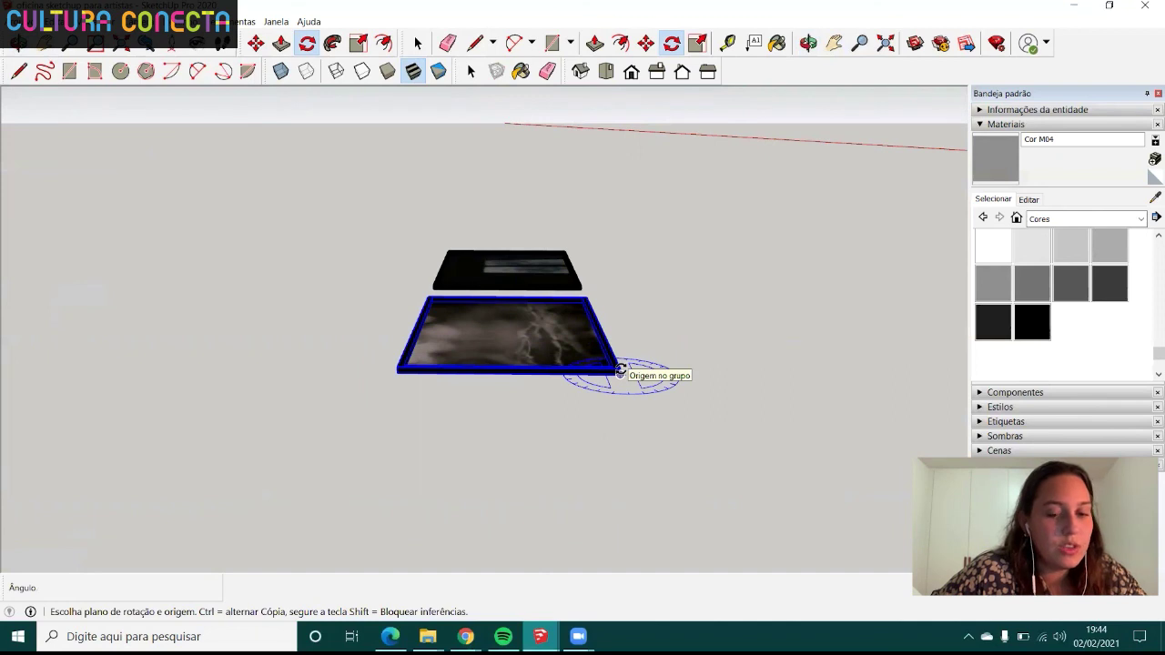
{"action": "key", "text": "Right"}
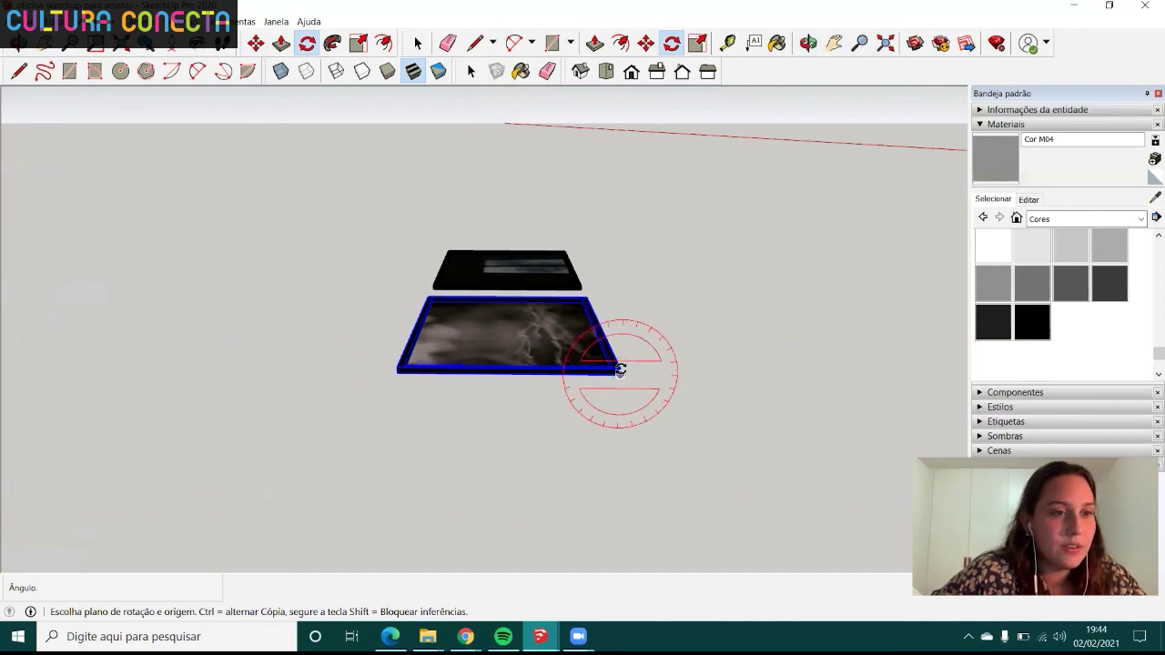
{"action": "left_click", "coordinate": [619, 370]}
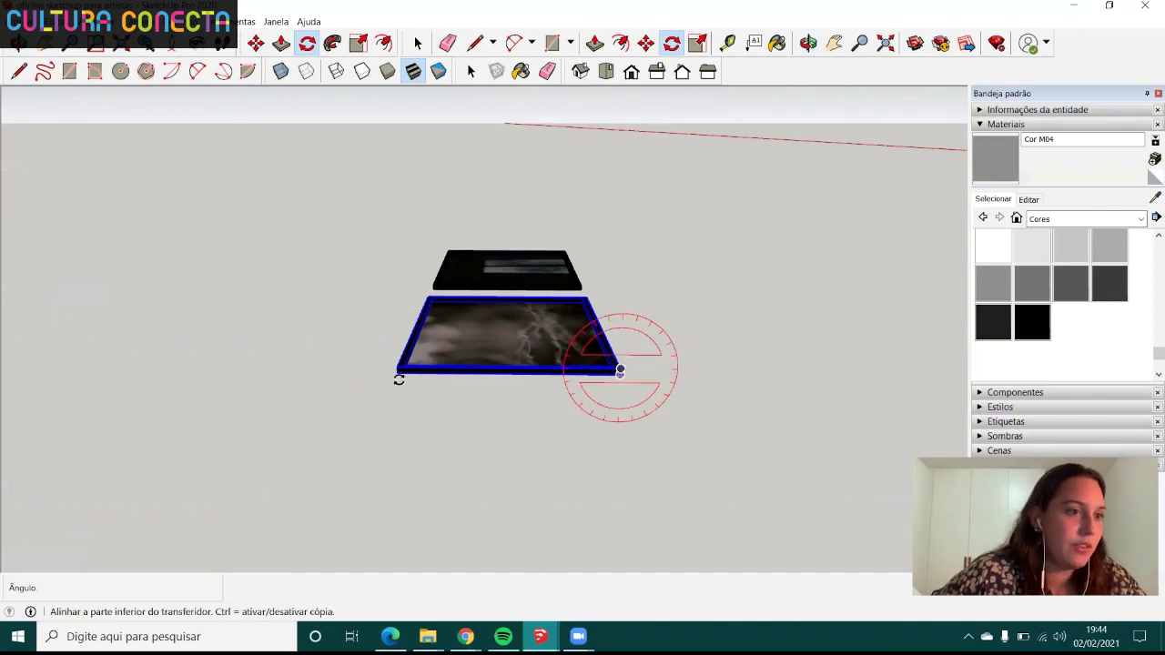
{"action": "left_click", "coordinate": [398, 368]}
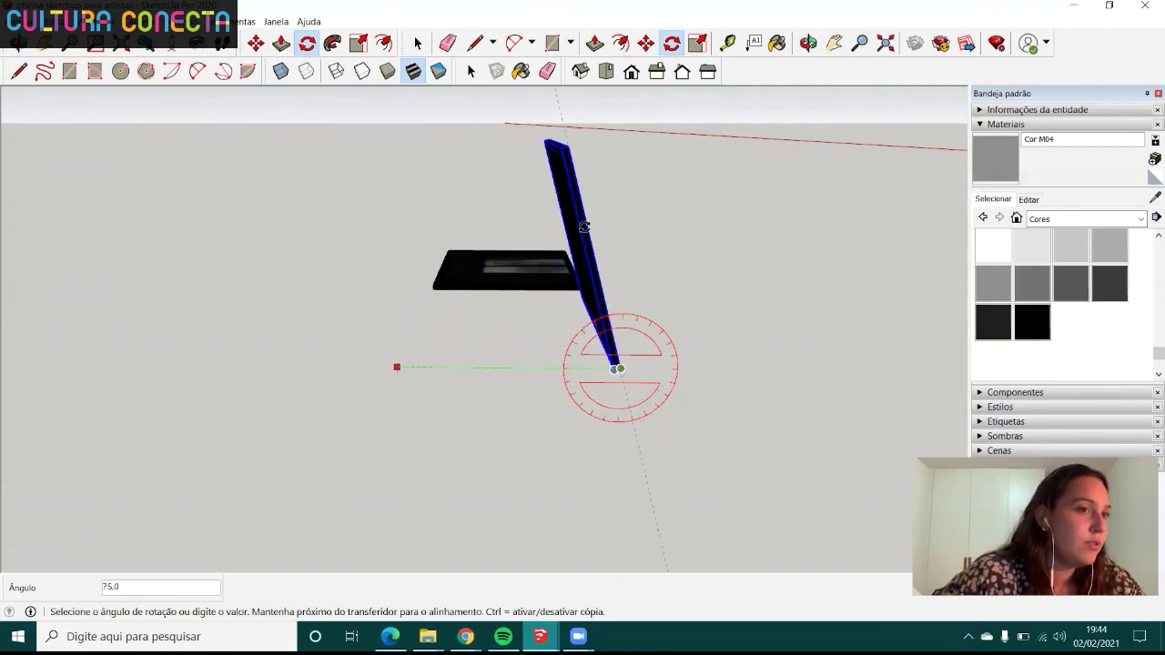
{"action": "type", "text": "90"}
{"action": "left_click", "coordinate": [580, 239]}
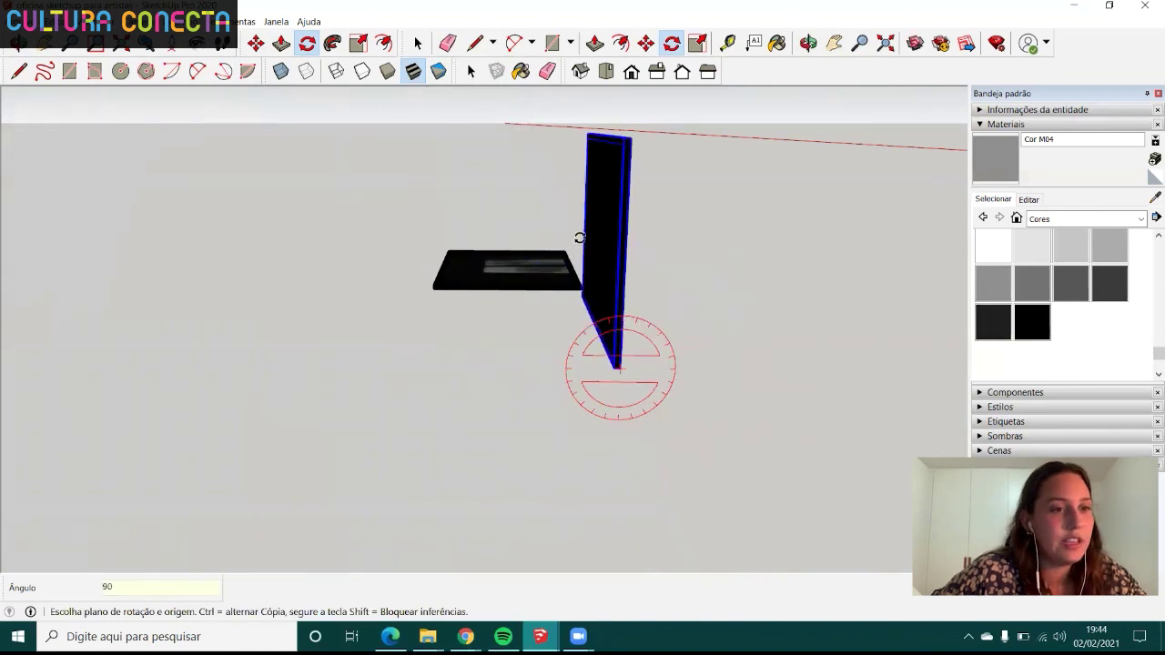
{"action": "mouse_move", "coordinate": [577, 239]}
{"action": "middle_mouse_down"}
{"action": "mouse_move", "coordinate": [577, 364]}
{"action": "mouse_move", "coordinate": [328, 361]}
{"action": "mouse_move", "coordinate": [550, 308]}
{"action": "middle_mouse_up"}
- Rotate the second framed photo 90° so it stands upright beside the first
{"action": "key", "text": "space"}
{"action": "scroll", "coordinate": [551, 308], "scroll_direction": "up", "scroll_amount": 3}
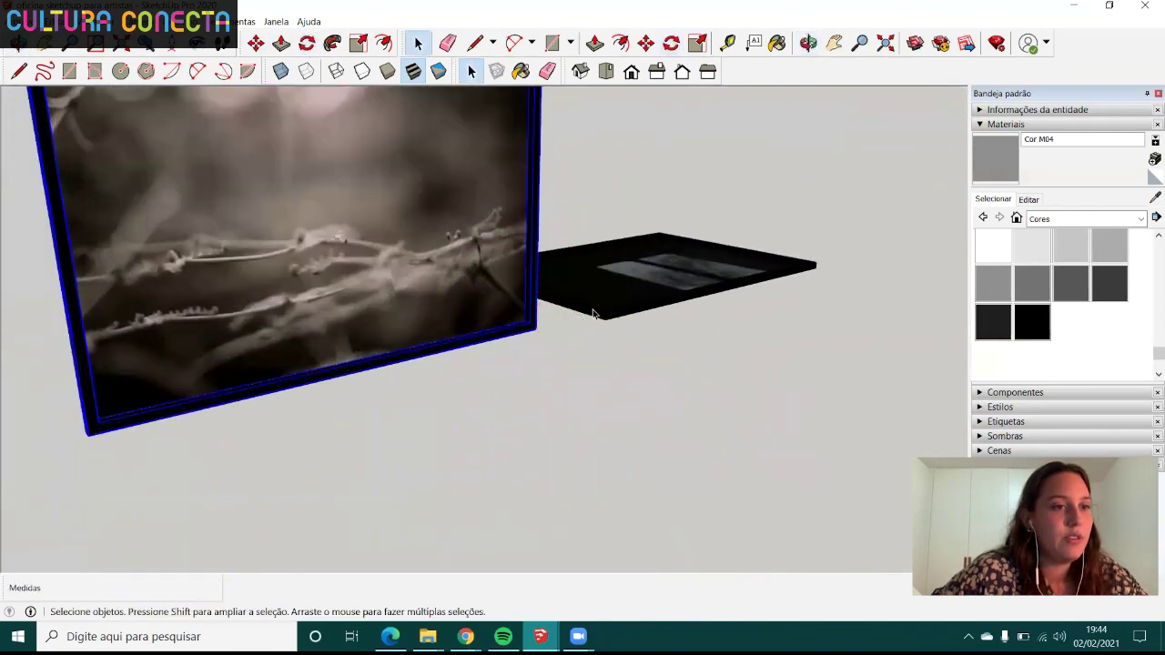
{"action": "left_click", "coordinate": [598, 316]}
{"action": "key", "text": "q"}
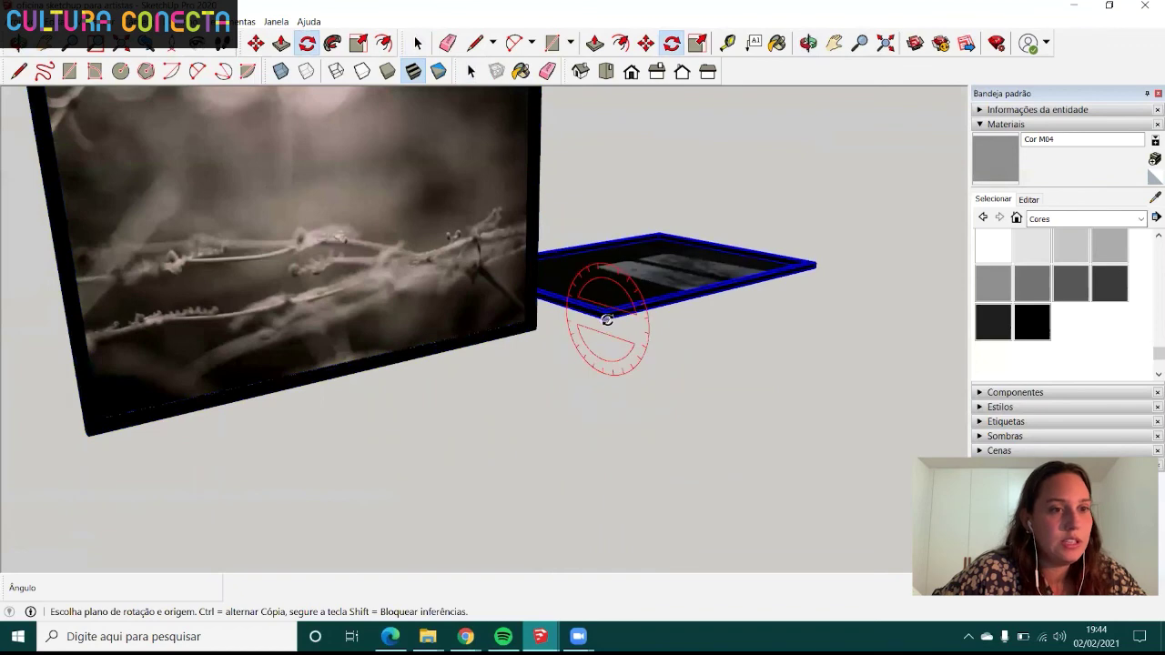
{"action": "left_click", "coordinate": [606, 317]}
{"action": "left_click", "coordinate": [573, 310]}
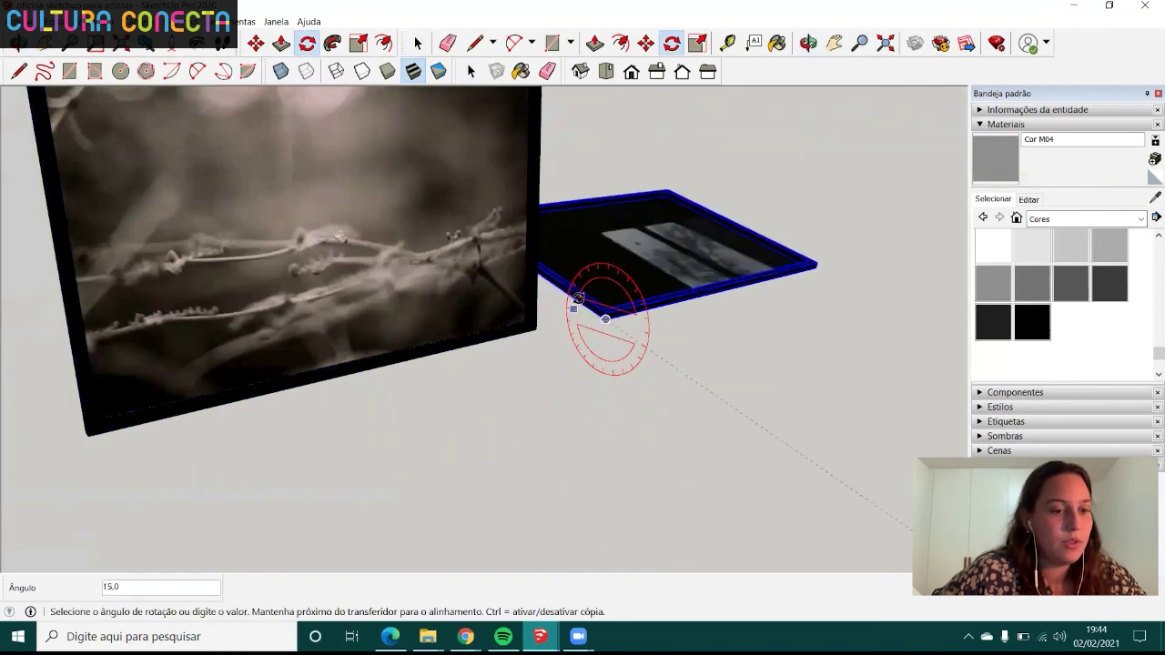
{"action": "left_click", "coordinate": [579, 299]}
{"action": "key", "text": "space"}
{"action": "scroll", "coordinate": [605, 382], "scroll_direction": "down", "scroll_amount": 3}
{"action": "mouse_move", "coordinate": [605, 382]}
{"action": "middle_mouse_down"}
{"action": "mouse_move", "coordinate": [481, 361]}
{"action": "mouse_move", "coordinate": [502, 361]}
{"action": "middle_mouse_up"}
{"action": "scroll", "coordinate": [481, 361], "scroll_direction": "down", "scroll_amount": 3}
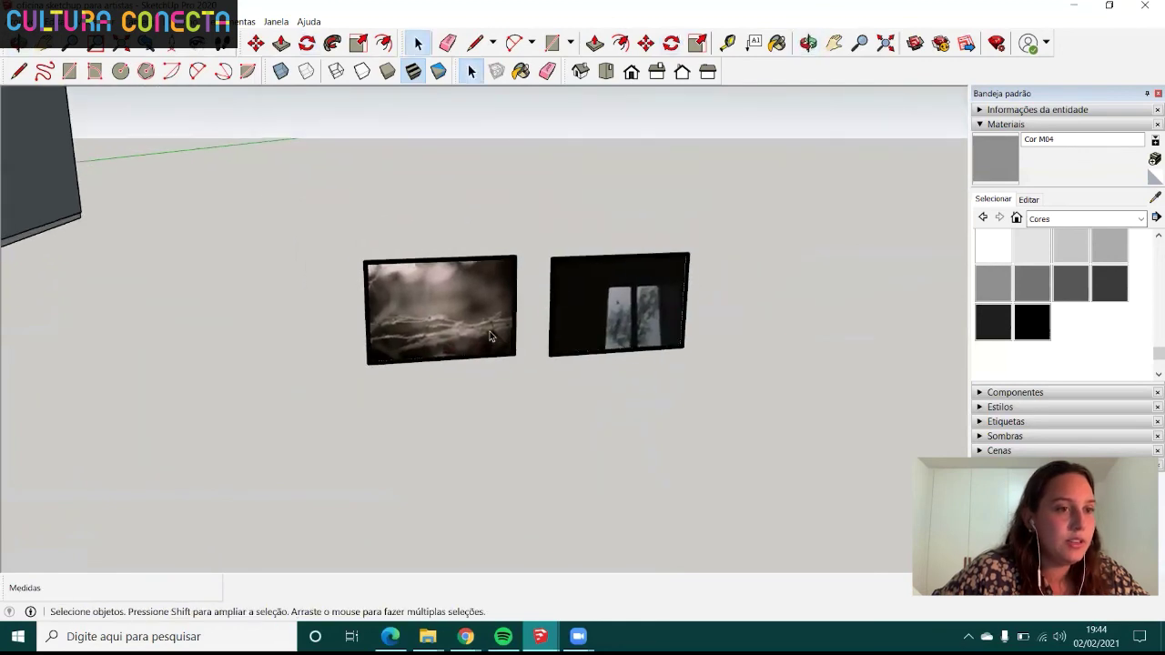
- Select the left picture frame and ready it for moving
{"action": "left_click", "coordinate": [491, 335]}
{"action": "scroll", "coordinate": [355, 364], "scroll_direction": "up", "scroll_amount": 3}
{"action": "mouse_move", "coordinate": [355, 364]}
{"action": "middle_mouse_down"}
{"action": "mouse_move", "coordinate": [704, 337]}
{"action": "mouse_move", "coordinate": [665, 403]}
{"action": "middle_mouse_up"}
{"action": "scroll", "coordinate": [594, 388], "scroll_direction": "down", "scroll_amount": 3}
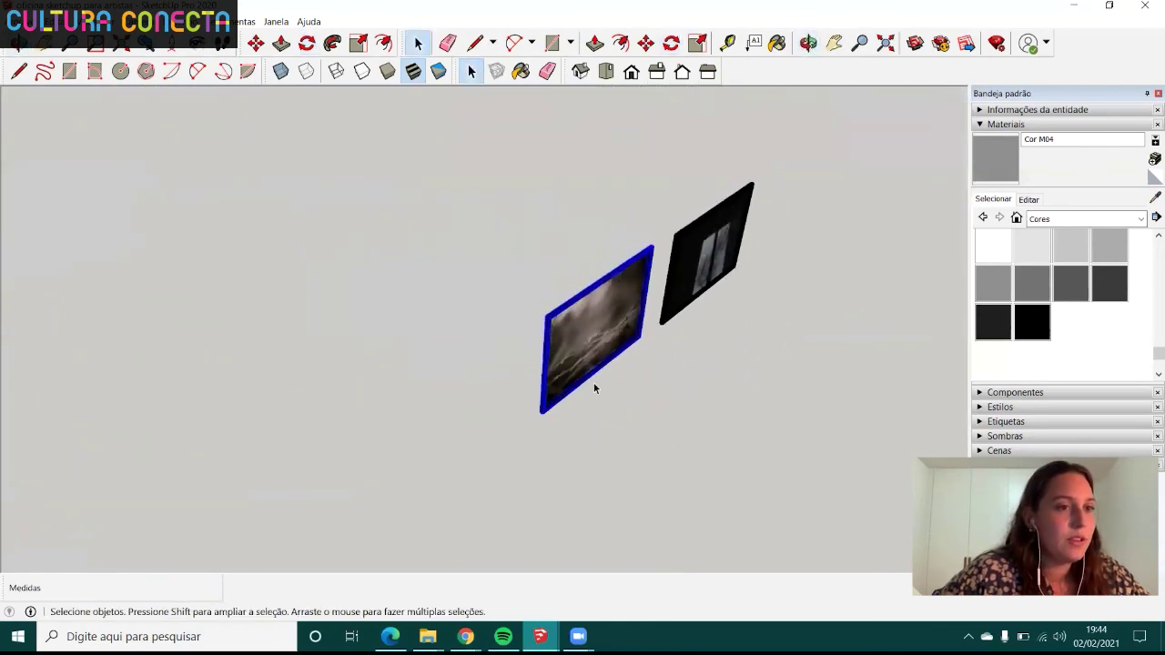
{"action": "scroll", "coordinate": [577, 378], "scroll_direction": "up", "scroll_amount": 1}
{"action": "key", "text": "m"}
{"action": "mouse_move", "coordinate": [512, 447]}
{"action": "middle_mouse_down"}
{"action": "mouse_move", "coordinate": [554, 426]}
{"action": "mouse_move", "coordinate": [546, 332]}
{"action": "middle_mouse_up"}
{"action": "scroll", "coordinate": [546, 332], "scroll_direction": "down", "scroll_amount": 2}
{"action": "scroll", "coordinate": [493, 355], "scroll_direction": "up", "scroll_amount": 1}
{"action": "left_click", "coordinate": [494, 355]}
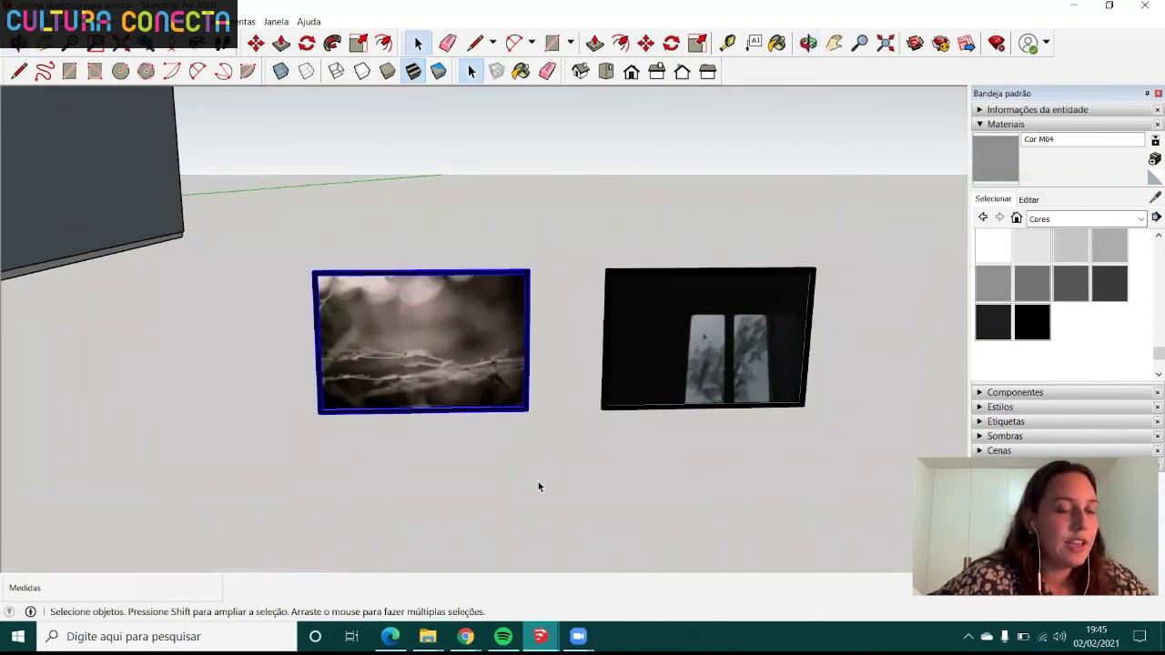
{"action": "scroll", "coordinate": [495, 359], "scroll_direction": "up", "scroll_amount": 1}
{"action": "scroll", "coordinate": [494, 362], "scroll_direction": "up", "scroll_amount": 2}
{"action": "scroll", "coordinate": [537, 437], "scroll_direction": "down", "scroll_amount": 1}
{"action": "key", "text": "m"}
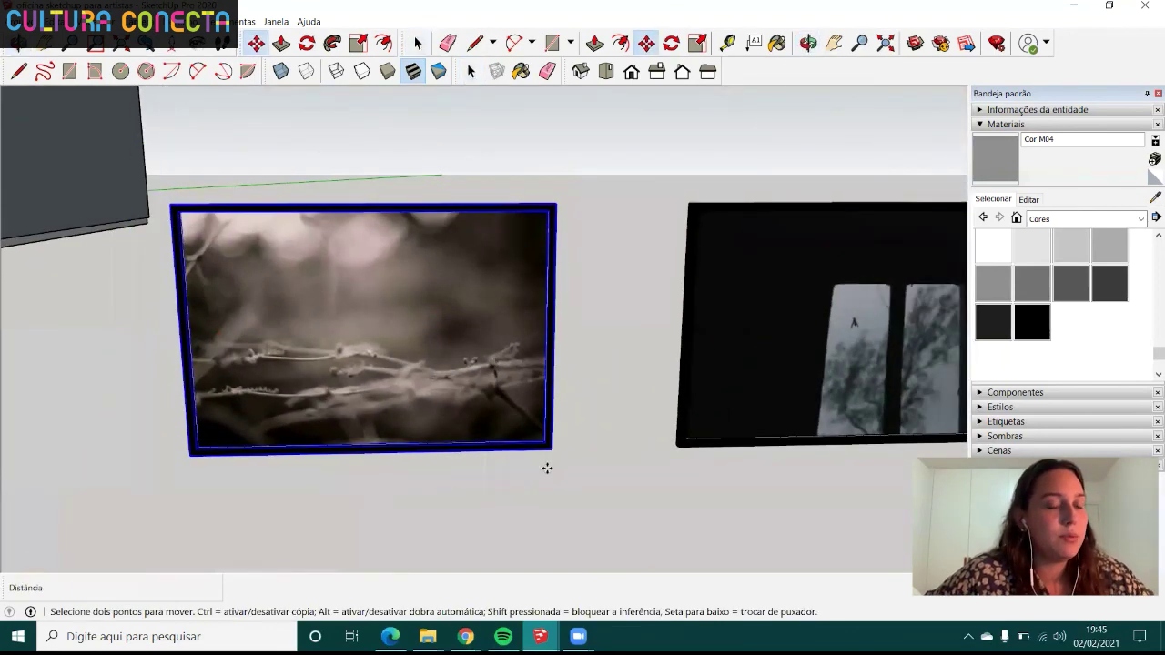
{"action": "middle_click_drag", "start_coordinate": [554, 449], "coordinate": [536, 216]}
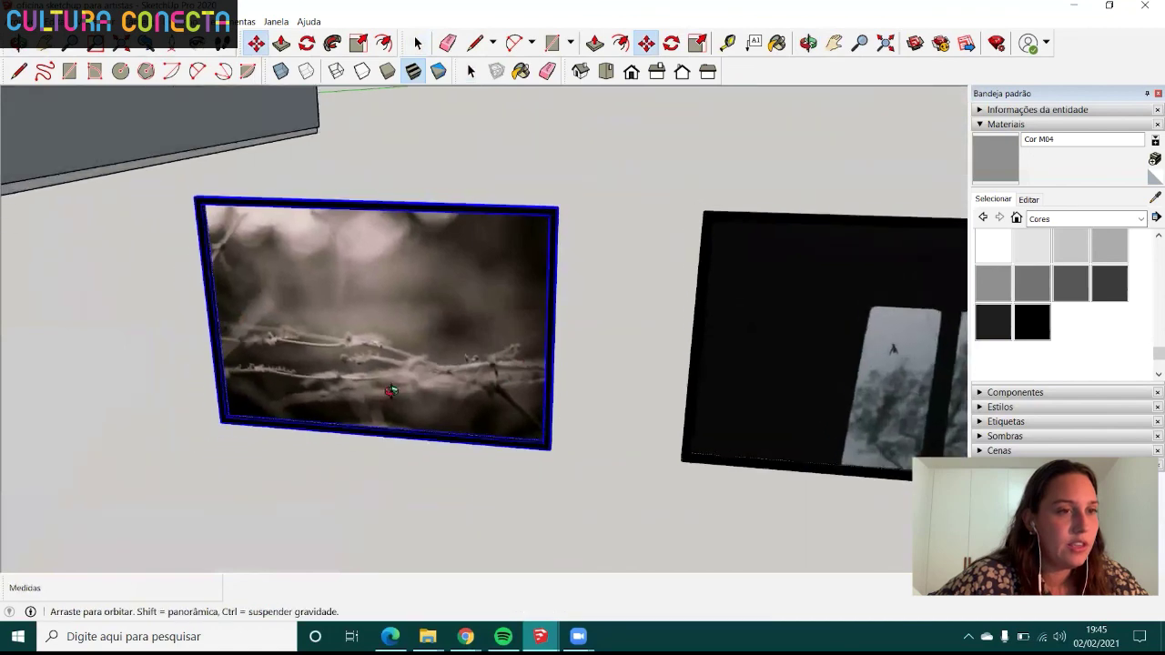
{"action": "scroll", "coordinate": [535, 216], "scroll_direction": "up", "scroll_amount": 1}
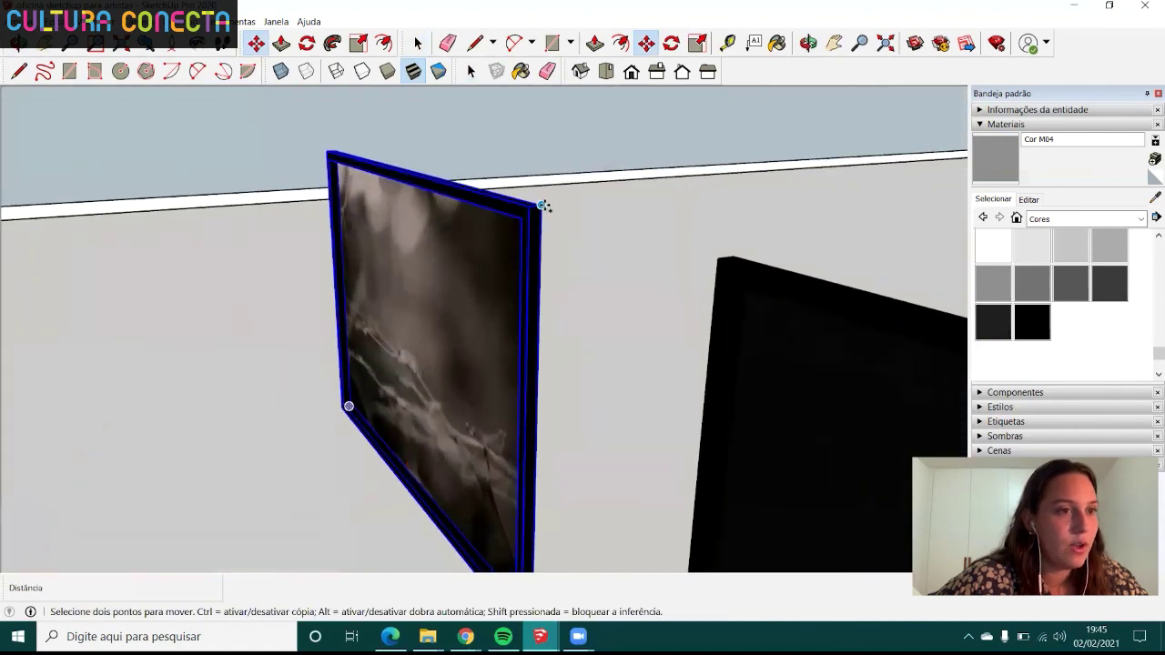
- Copy the frame with Ctrl and carry the copy toward the white panel
{"action": "left_click", "coordinate": [542, 207]}
{"action": "key", "text": "ctrl"}
{"action": "scroll", "coordinate": [537, 300], "scroll_direction": "down", "scroll_amount": 3}
{"action": "scroll", "coordinate": [564, 291], "scroll_direction": "up", "scroll_amount": 1}
{"action": "key", "text": "Escape"}
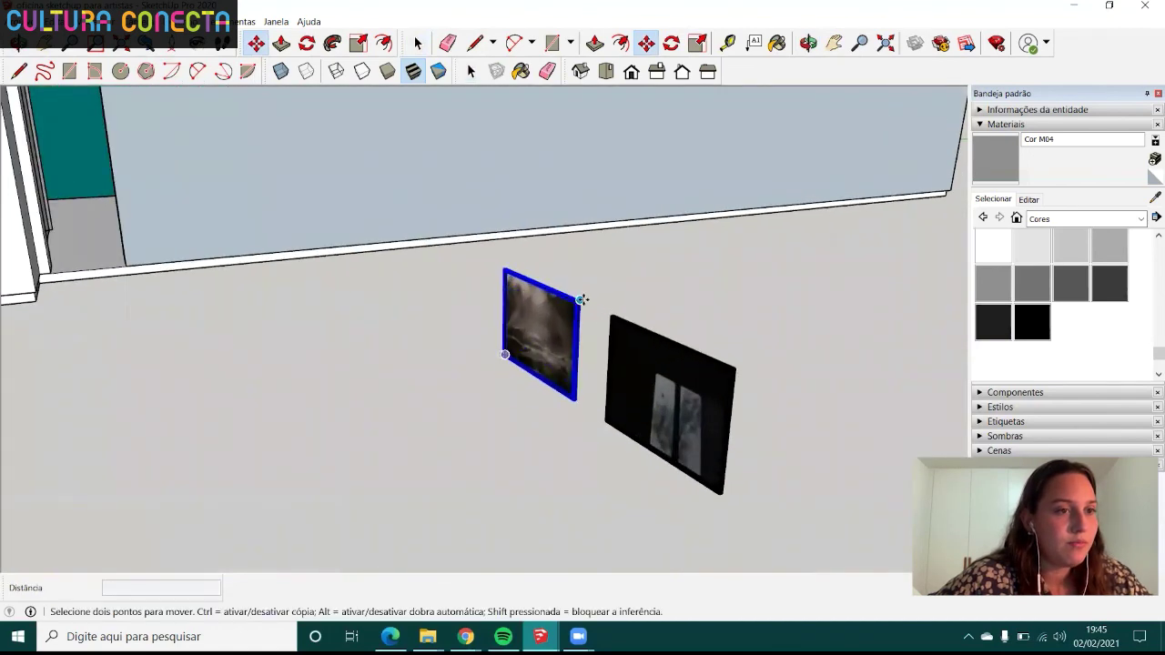
{"action": "scroll", "coordinate": [581, 299], "scroll_direction": "up", "scroll_amount": 3}
{"action": "left_click", "coordinate": [592, 336]}
{"action": "scroll", "coordinate": [592, 336], "scroll_direction": "down", "scroll_amount": 2}
{"action": "scroll", "coordinate": [596, 323], "scroll_direction": "down", "scroll_amount": 3}
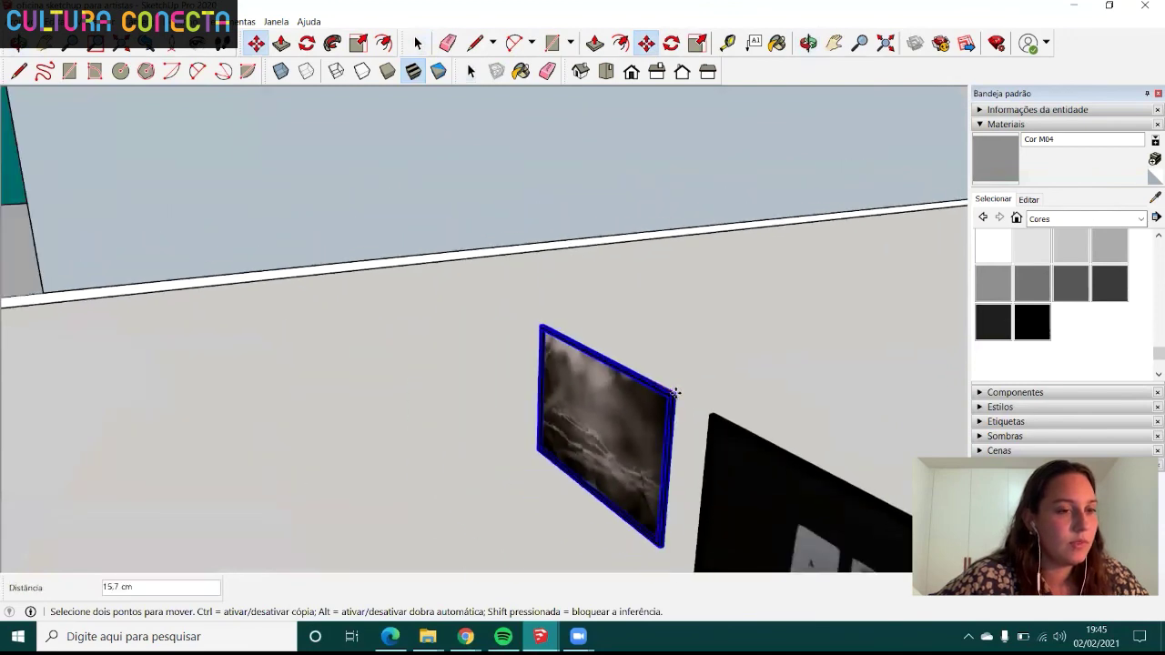
{"action": "scroll", "coordinate": [601, 310], "scroll_direction": "down", "scroll_amount": 3}
{"action": "scroll", "coordinate": [606, 299], "scroll_direction": "down", "scroll_amount": 2}
{"action": "middle_click_drag", "start_coordinate": [730, 338], "coordinate": [555, 259]}
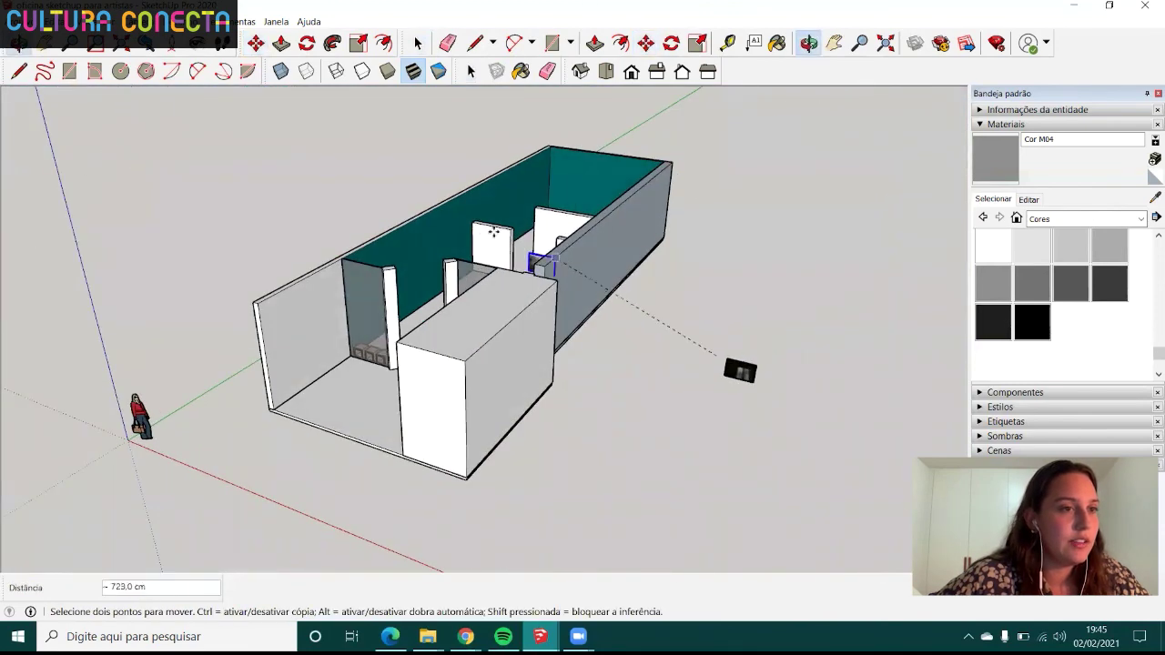
{"action": "scroll", "coordinate": [573, 300], "scroll_direction": "up", "scroll_amount": 3}
{"action": "scroll", "coordinate": [410, 291], "scroll_direction": "up", "scroll_amount": 3}
{"action": "scroll", "coordinate": [427, 293], "scroll_direction": "up", "scroll_amount": 2}
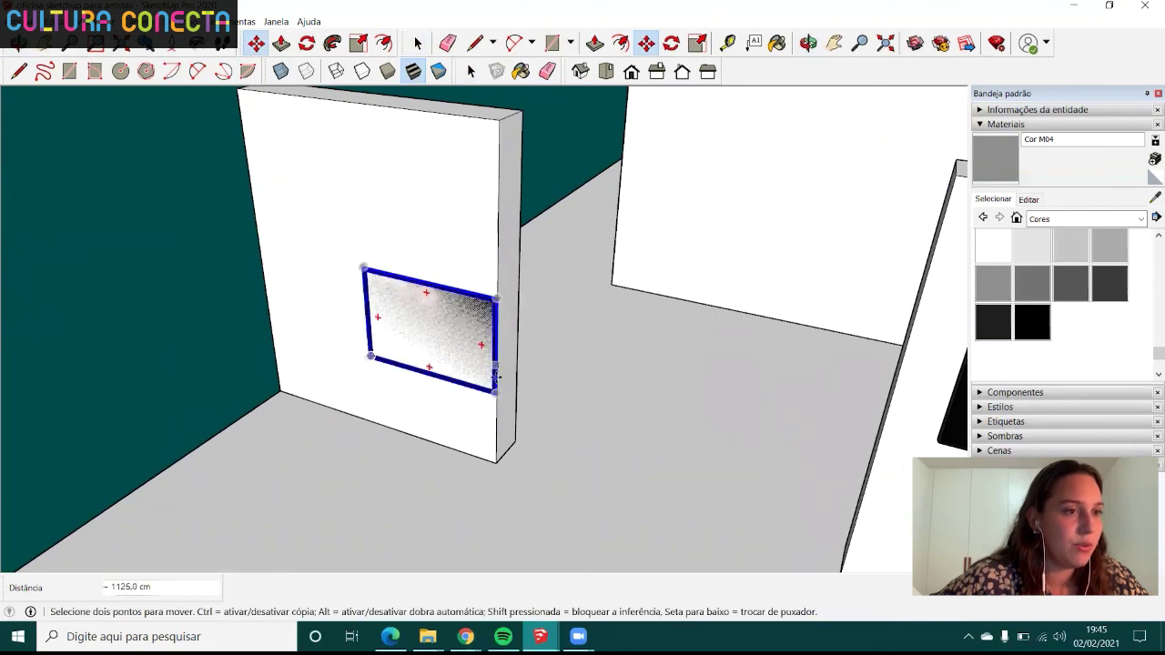
- Seat the copied frame at the base of the white panel
{"action": "scroll", "coordinate": [497, 376], "scroll_direction": "up", "scroll_amount": 2}
{"action": "left_click", "coordinate": [476, 398]}
{"action": "scroll", "coordinate": [476, 398], "scroll_direction": "up", "scroll_amount": 3}
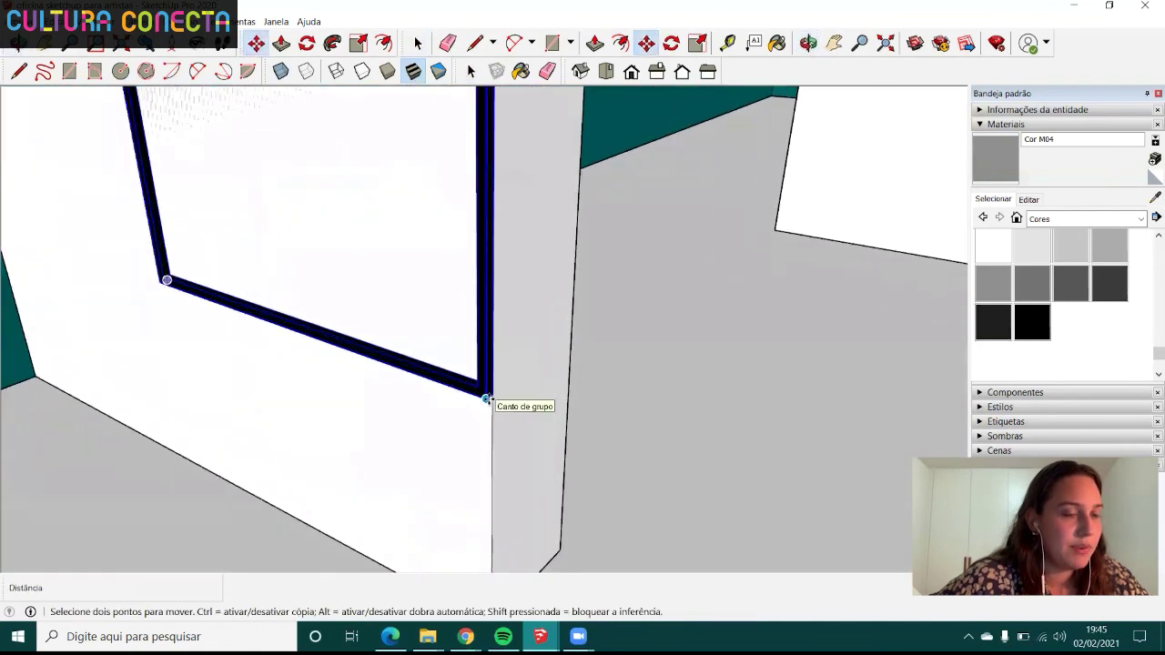
{"action": "left_click", "coordinate": [486, 399]}
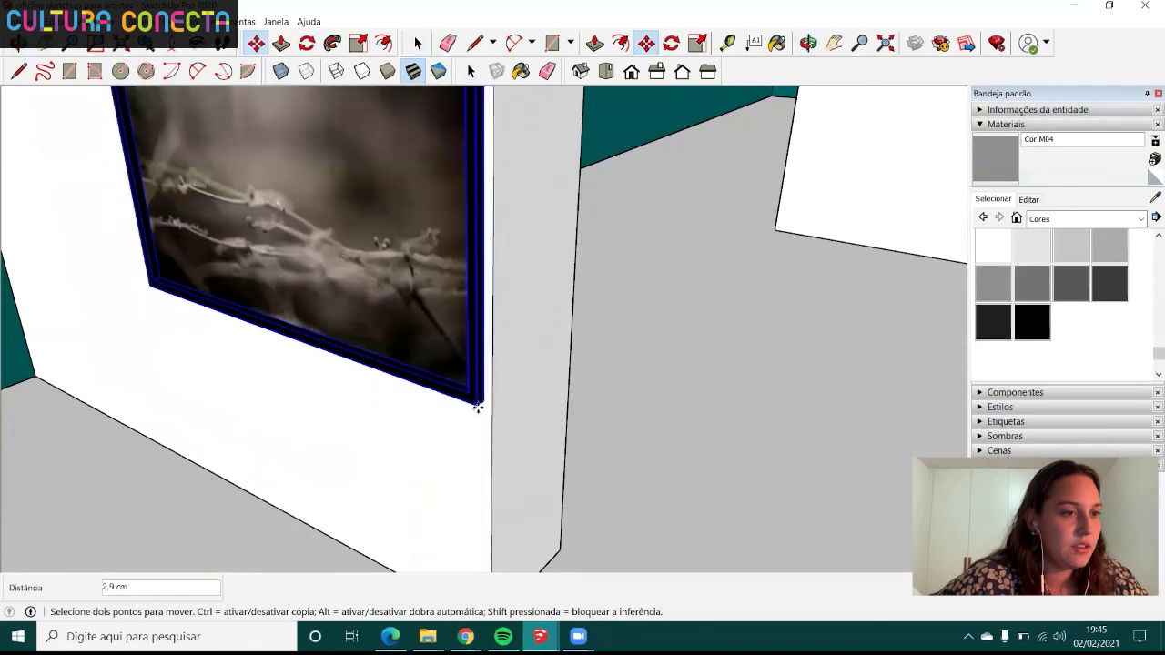
{"action": "left_click", "coordinate": [484, 393]}
{"action": "scroll", "coordinate": [484, 399], "scroll_direction": "up", "scroll_amount": 1}
{"action": "left_click", "coordinate": [484, 398]}
{"action": "scroll", "coordinate": [492, 407], "scroll_direction": "down", "scroll_amount": 2}
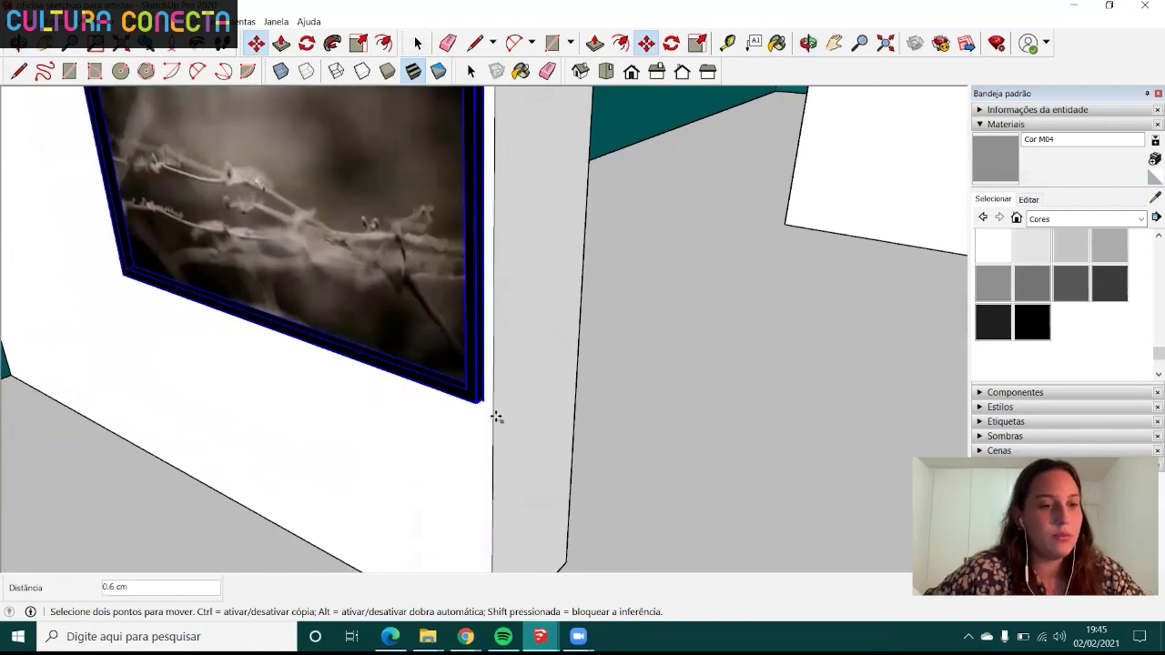
{"action": "scroll", "coordinate": [494, 428], "scroll_direction": "down", "scroll_amount": 3}
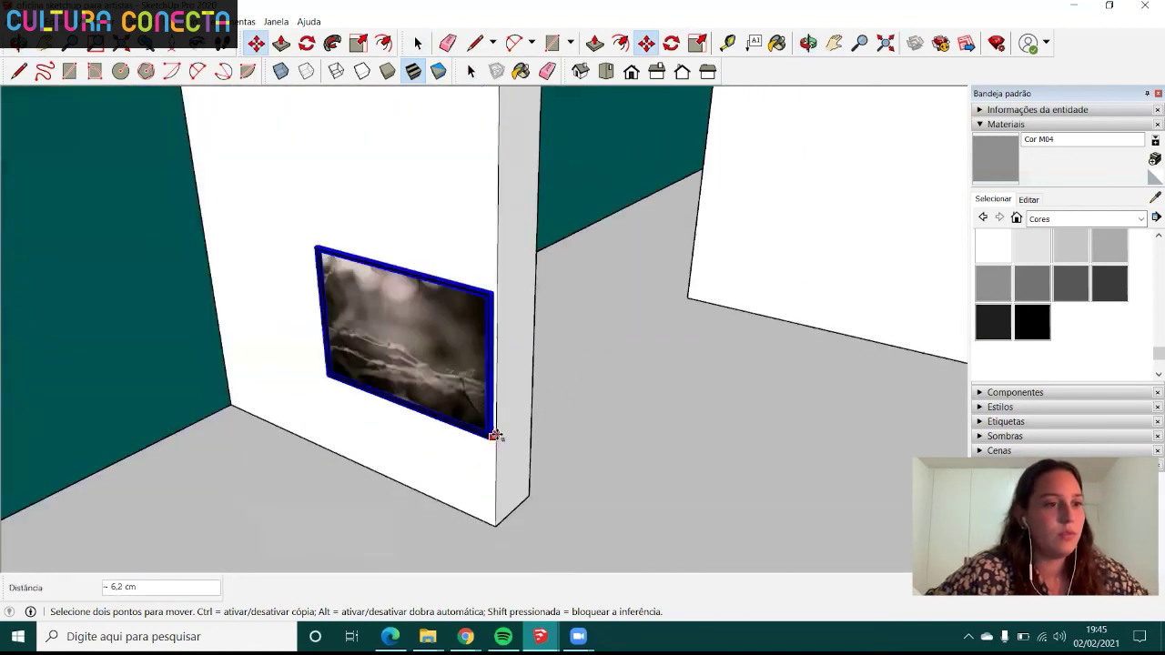
{"action": "left_click", "coordinate": [500, 528]}
{"action": "scroll", "coordinate": [496, 501], "scroll_direction": "up", "scroll_amount": 2}
{"action": "scroll", "coordinate": [490, 459], "scroll_direction": "up", "scroll_amount": 2}
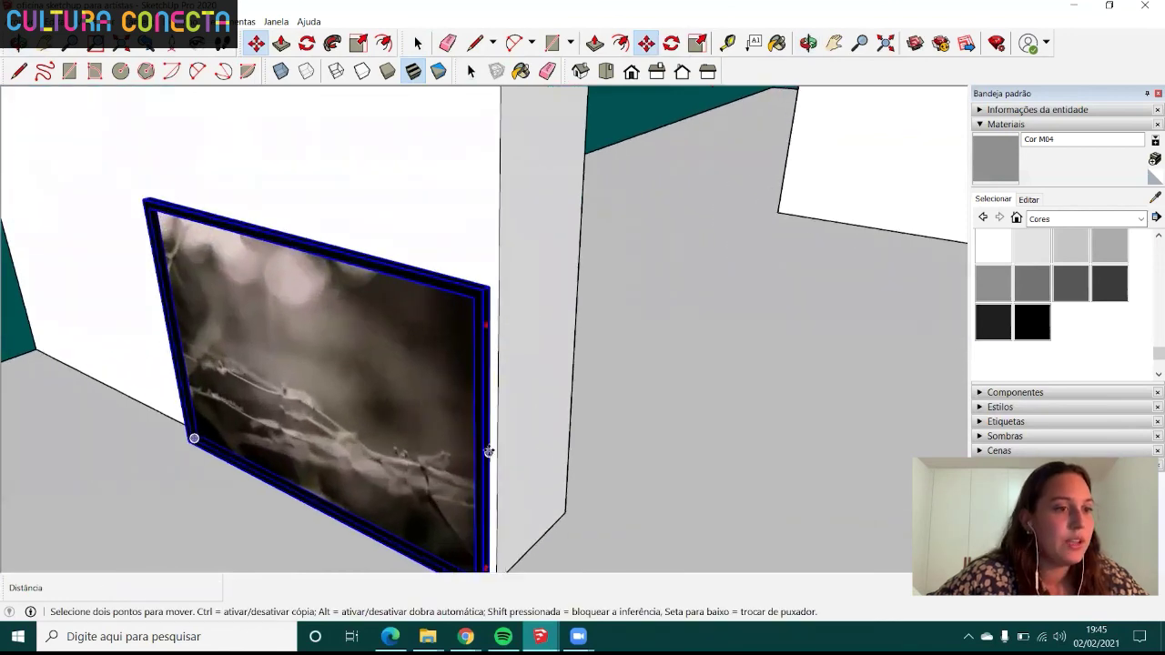
{"action": "left_click", "coordinate": [488, 446]}
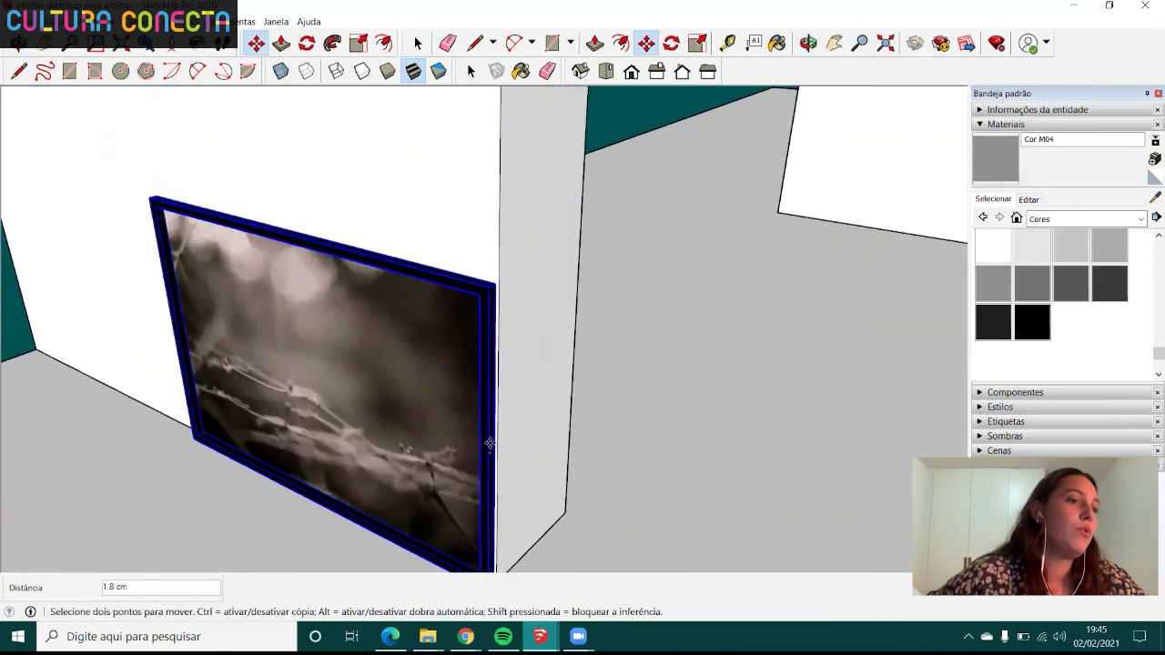
{"action": "scroll", "coordinate": [485, 404], "scroll_direction": "down", "scroll_amount": 2}
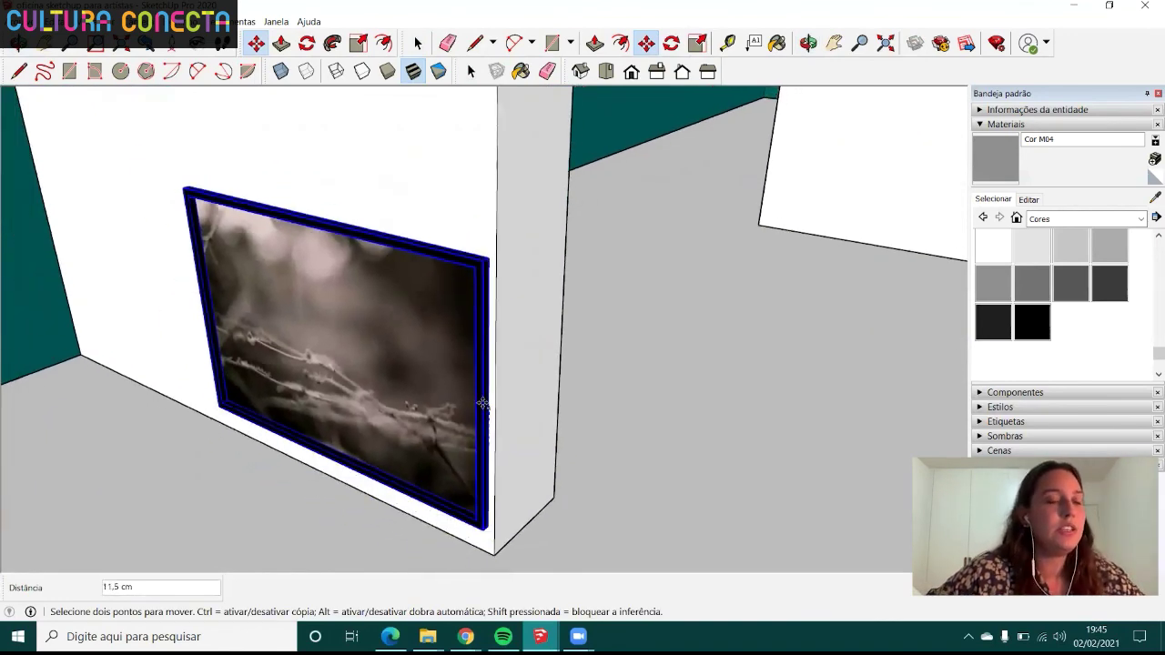
{"action": "scroll", "coordinate": [428, 330], "scroll_direction": "down", "scroll_amount": 1}
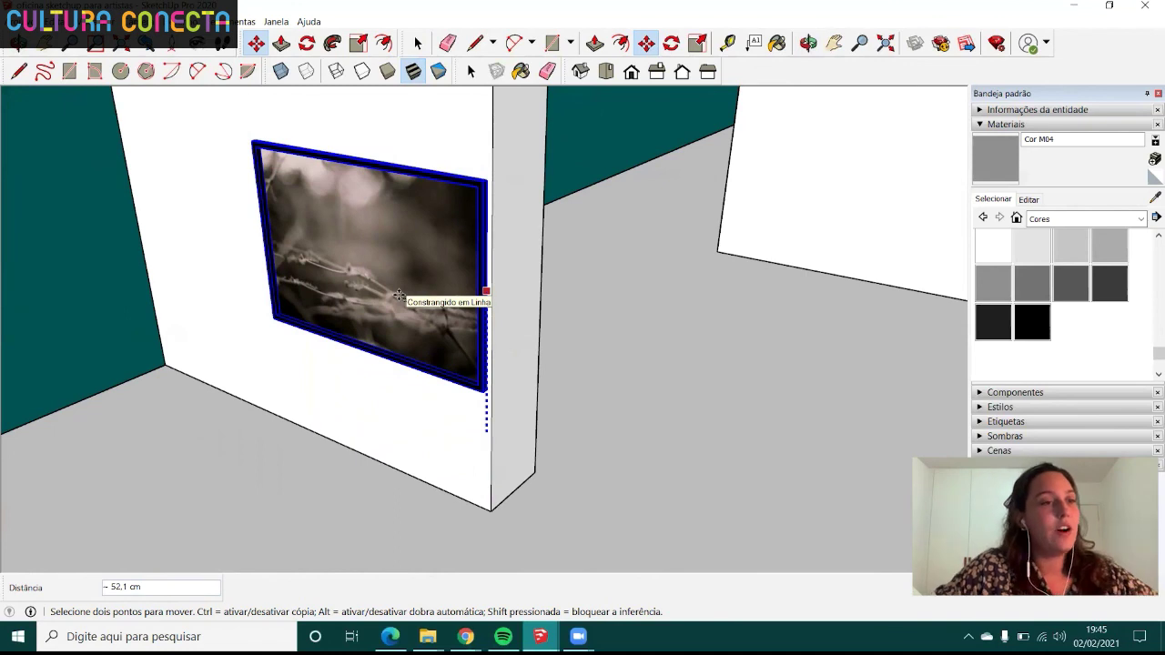
{"action": "scroll", "coordinate": [437, 301], "scroll_direction": "down", "scroll_amount": 2}
{"action": "scroll", "coordinate": [471, 309], "scroll_direction": "down", "scroll_amount": 2}
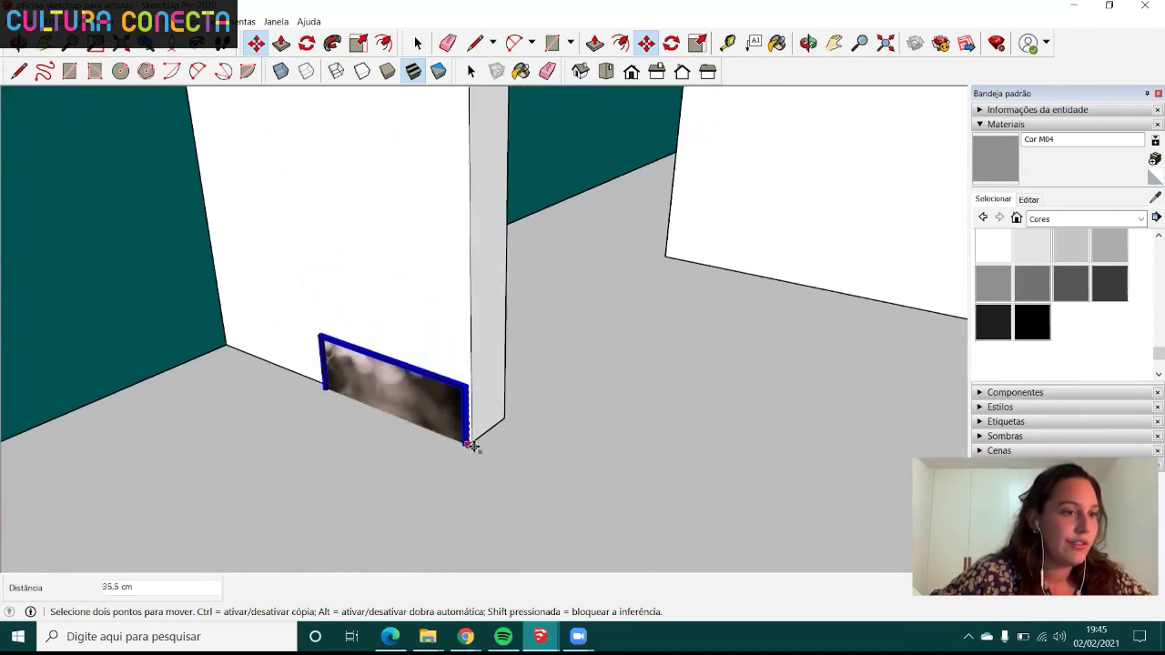
{"action": "left_click", "coordinate": [537, 447]}
{"action": "scroll", "coordinate": [457, 450], "scroll_direction": "up", "scroll_amount": 3}
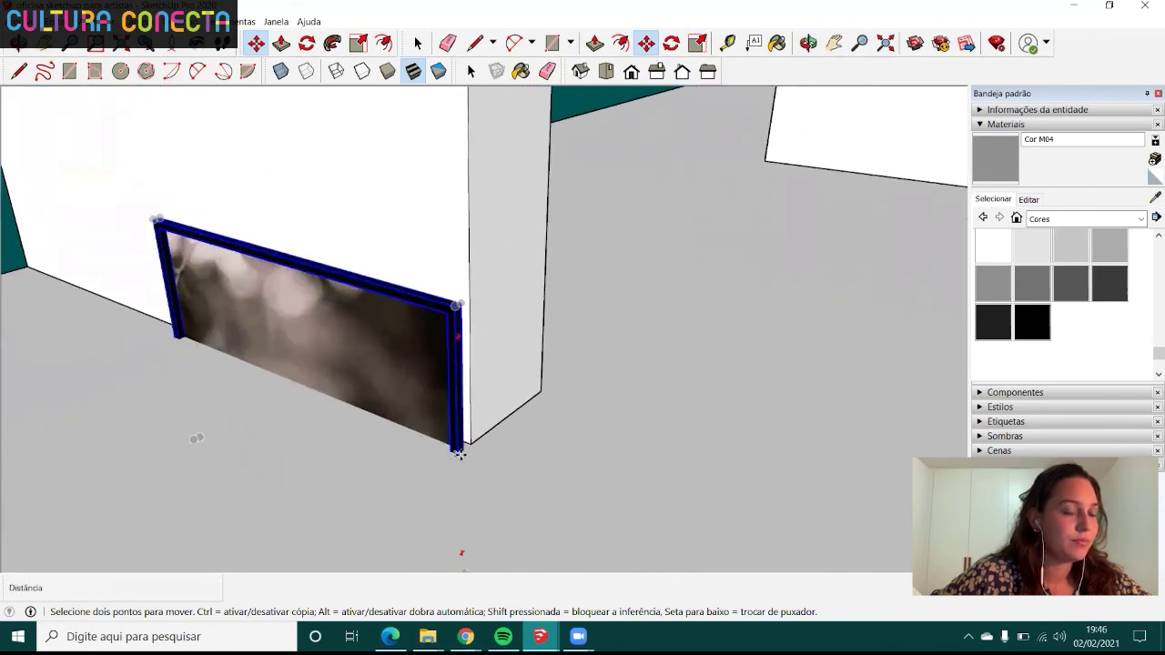
- Raise the frame 150 cm up the blue axis and slide it sideways into position
{"action": "left_click", "coordinate": [455, 452]}
{"action": "type", "text": "150"}
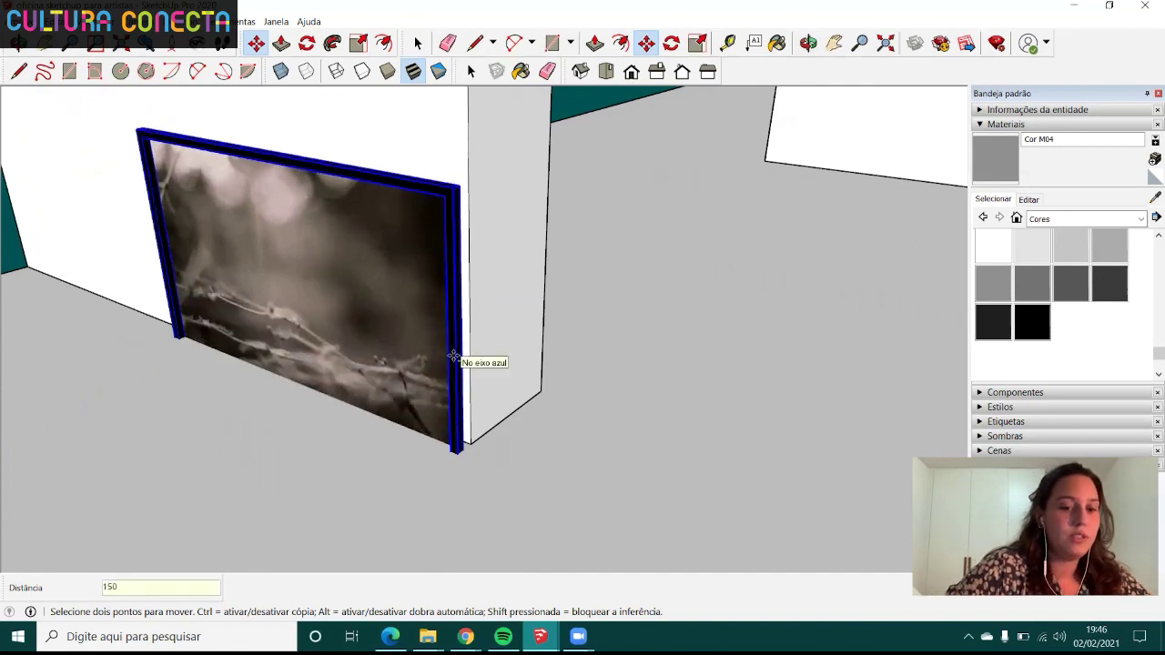
{"action": "key", "text": "Return"}
{"action": "scroll", "coordinate": [456, 357], "scroll_direction": "down", "scroll_amount": 2}
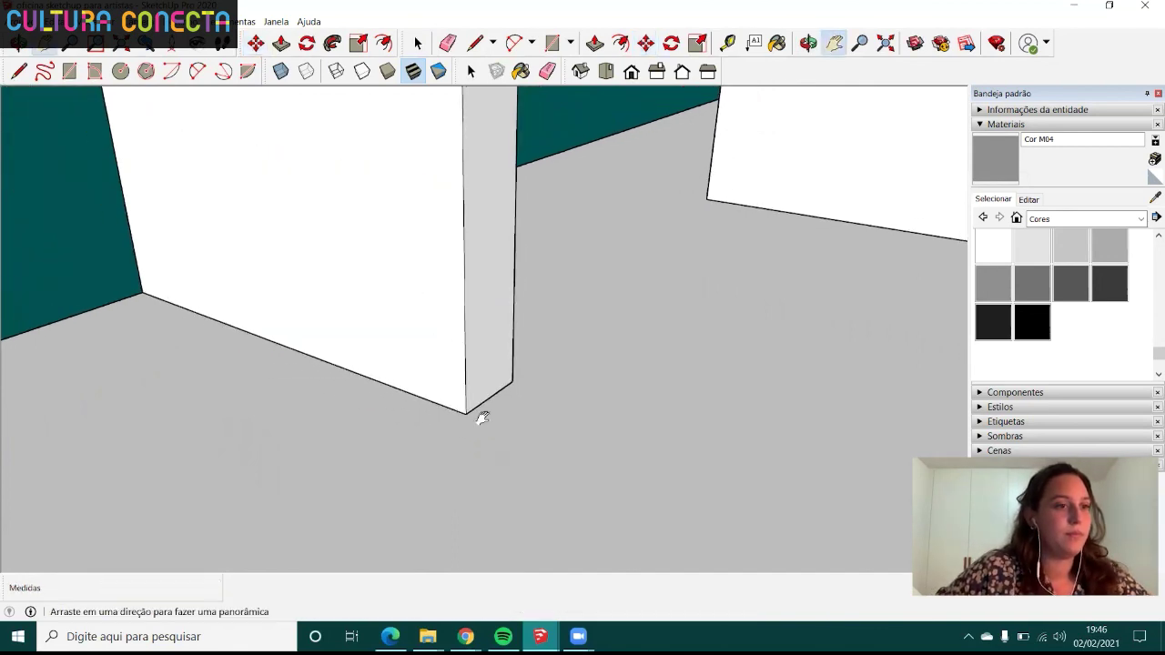
{"action": "mouse_move", "coordinate": [479, 416]}
{"action": "middle_mouse_down"}
{"action": "mouse_move", "coordinate": [549, 394]}
{"action": "mouse_move", "coordinate": [541, 345]}
{"action": "mouse_move", "coordinate": [447, 390]}
{"action": "mouse_move", "coordinate": [509, 382]}
{"action": "middle_mouse_up"}
{"action": "key", "text": "m"}
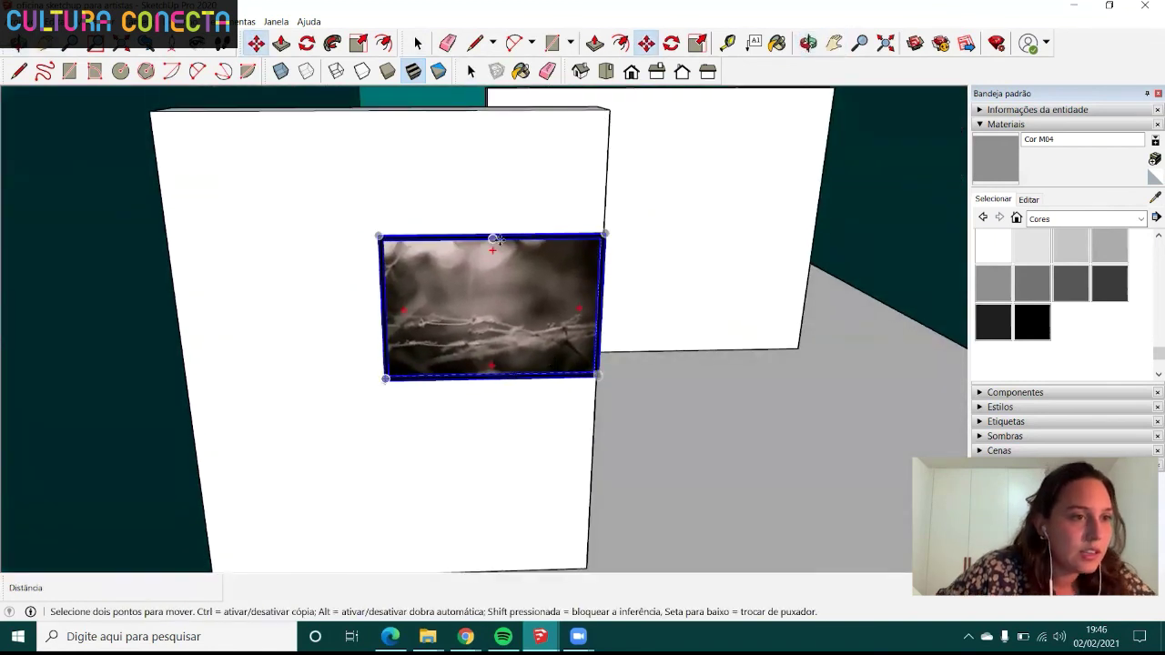
{"action": "left_click", "coordinate": [496, 235]}
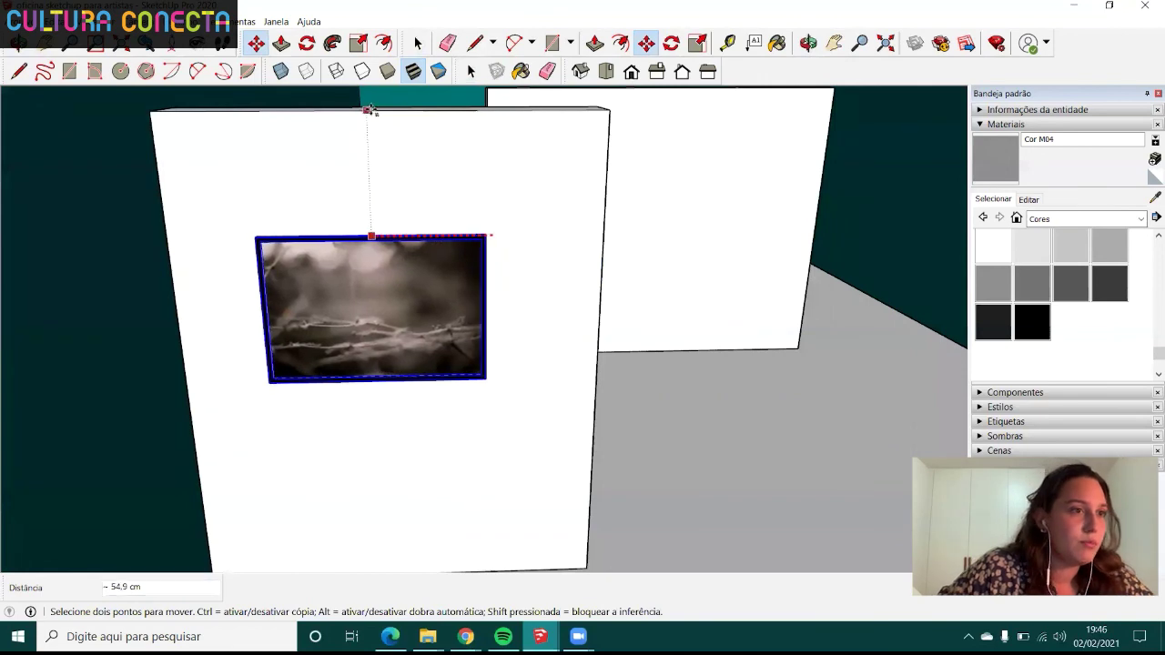
{"action": "mouse_move", "coordinate": [361, 251]}
{"action": "middle_mouse_down"}
{"action": "mouse_move", "coordinate": [363, 285]}
{"action": "mouse_move", "coordinate": [254, 137]}
{"action": "middle_mouse_up"}
- Select the small black framed picture lying outside the gallery
{"action": "key", "text": "space"}
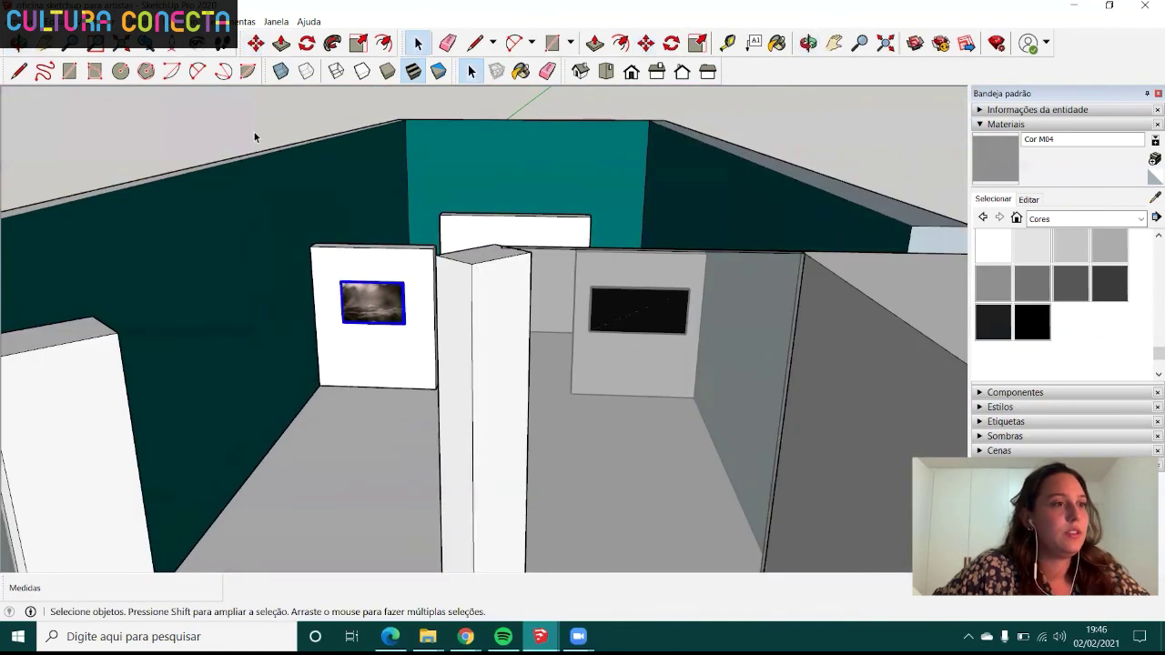
{"action": "mouse_move", "coordinate": [523, 340]}
{"action": "middle_mouse_down"}
{"action": "mouse_move", "coordinate": [407, 318]}
{"action": "mouse_move", "coordinate": [389, 395]}
{"action": "middle_mouse_up"}
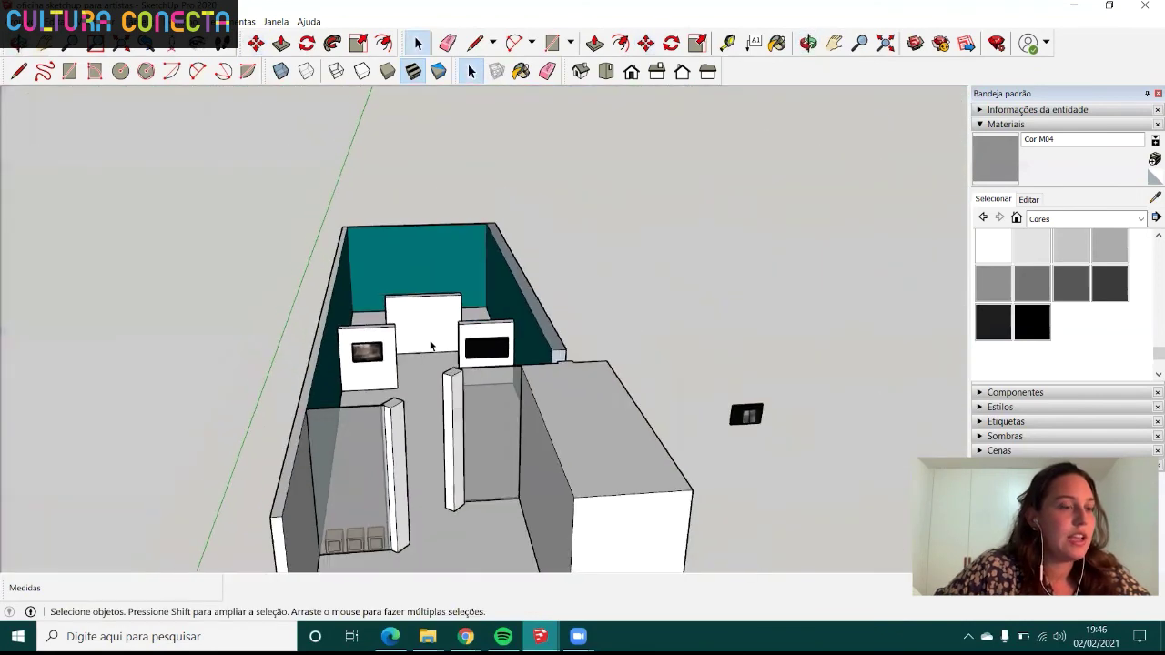
{"action": "scroll", "coordinate": [708, 417], "scroll_direction": "down", "scroll_amount": 5}
{"action": "left_click", "coordinate": [708, 415]}
{"action": "scroll", "coordinate": [713, 406], "scroll_direction": "up", "scroll_amount": 2}
{"action": "scroll", "coordinate": [713, 405], "scroll_direction": "up", "scroll_amount": 1}
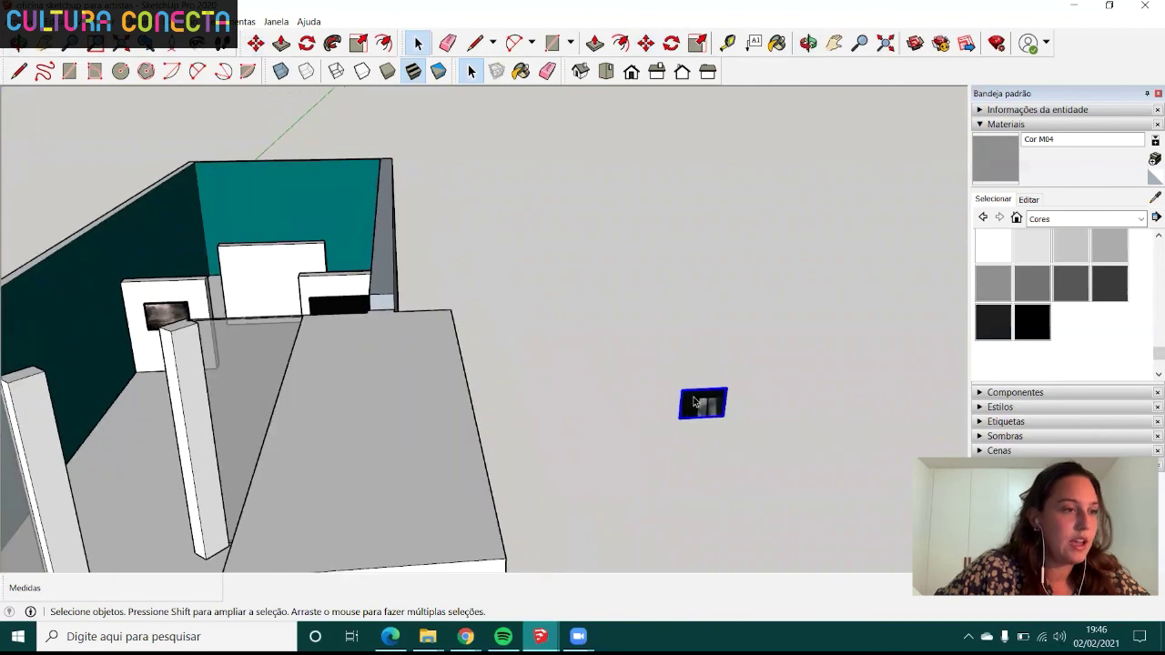
{"action": "scroll", "coordinate": [712, 404], "scroll_direction": "up", "scroll_amount": 1}
- Move the black picture inside to the base of the white panel
{"action": "key", "text": "m"}
{"action": "scroll", "coordinate": [715, 409], "scroll_direction": "up", "scroll_amount": 3}
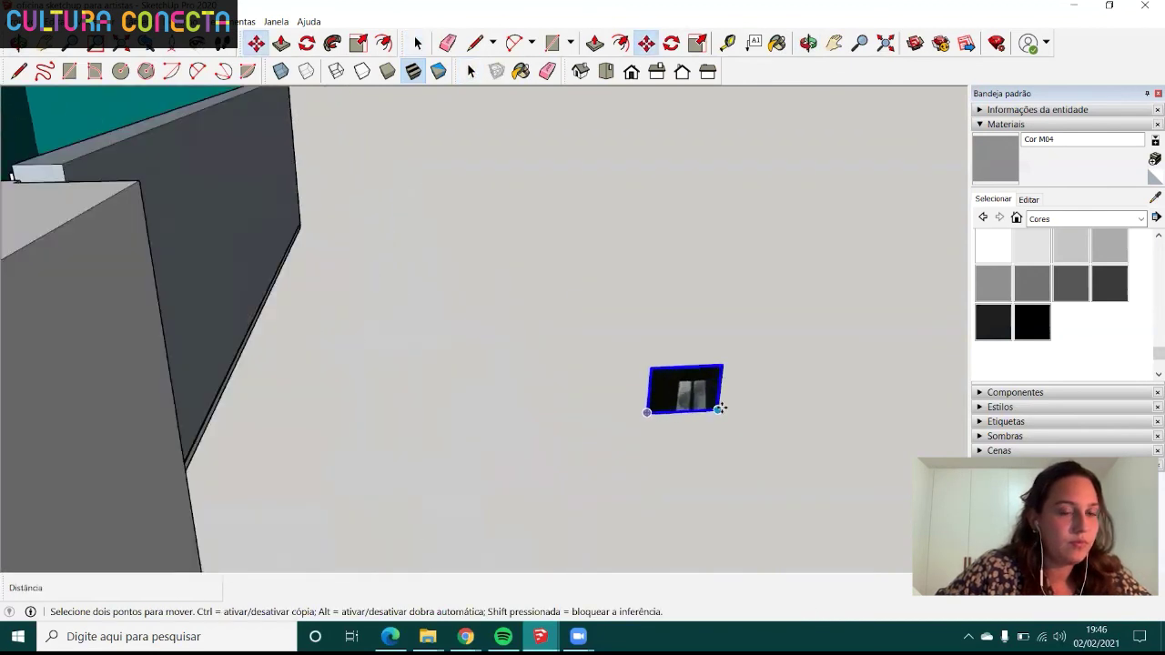
{"action": "scroll", "coordinate": [718, 409], "scroll_direction": "up", "scroll_amount": 1}
{"action": "left_click", "coordinate": [717, 409]}
{"action": "scroll", "coordinate": [572, 424], "scroll_direction": "down", "scroll_amount": 4}
{"action": "scroll", "coordinate": [416, 385], "scroll_direction": "down", "scroll_amount": 1}
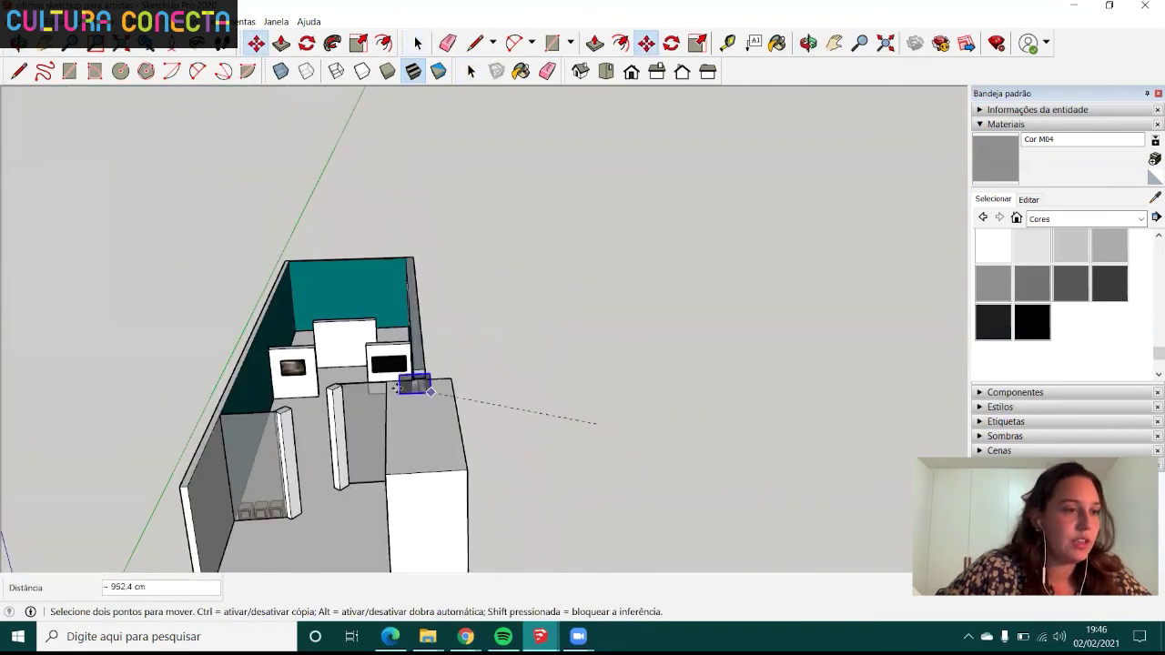
{"action": "scroll", "coordinate": [328, 389], "scroll_direction": "up", "scroll_amount": 2}
{"action": "scroll", "coordinate": [383, 401], "scroll_direction": "up", "scroll_amount": 2}
{"action": "scroll", "coordinate": [300, 401], "scroll_direction": "up", "scroll_amount": 2}
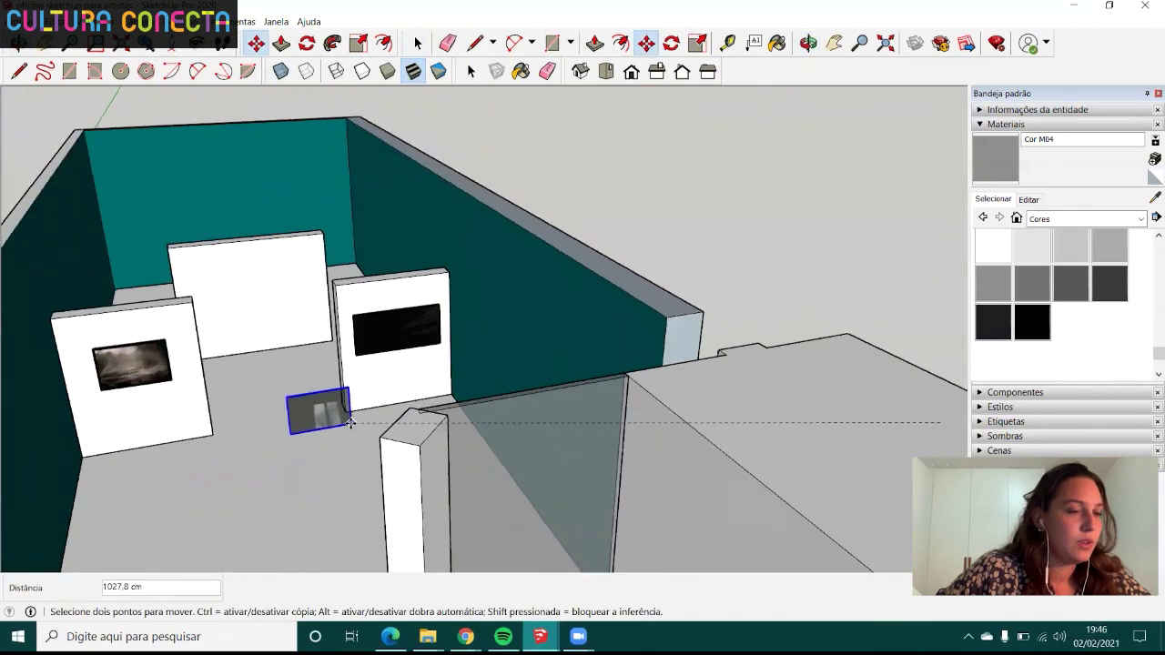
{"action": "scroll", "coordinate": [328, 409], "scroll_direction": "up", "scroll_amount": 2}
{"action": "left_click", "coordinate": [386, 414]}
{"action": "mouse_move", "coordinate": [390, 416]}
{"action": "middle_mouse_down"}
{"action": "mouse_move", "coordinate": [519, 434]}
{"action": "mouse_move", "coordinate": [463, 437]}
{"action": "mouse_move", "coordinate": [567, 431]}
{"action": "middle_mouse_up"}
{"action": "mouse_move", "coordinate": [364, 428]}
{"action": "middle_mouse_down"}
{"action": "mouse_move", "coordinate": [308, 448]}
{"action": "mouse_move", "coordinate": [671, 455]}
{"action": "mouse_move", "coordinate": [738, 416]}
{"action": "mouse_move", "coordinate": [671, 394]}
{"action": "mouse_move", "coordinate": [622, 450]}
{"action": "mouse_move", "coordinate": [756, 488]}
{"action": "middle_mouse_up"}
{"action": "scroll", "coordinate": [736, 416], "scroll_direction": "up", "scroll_amount": 3}
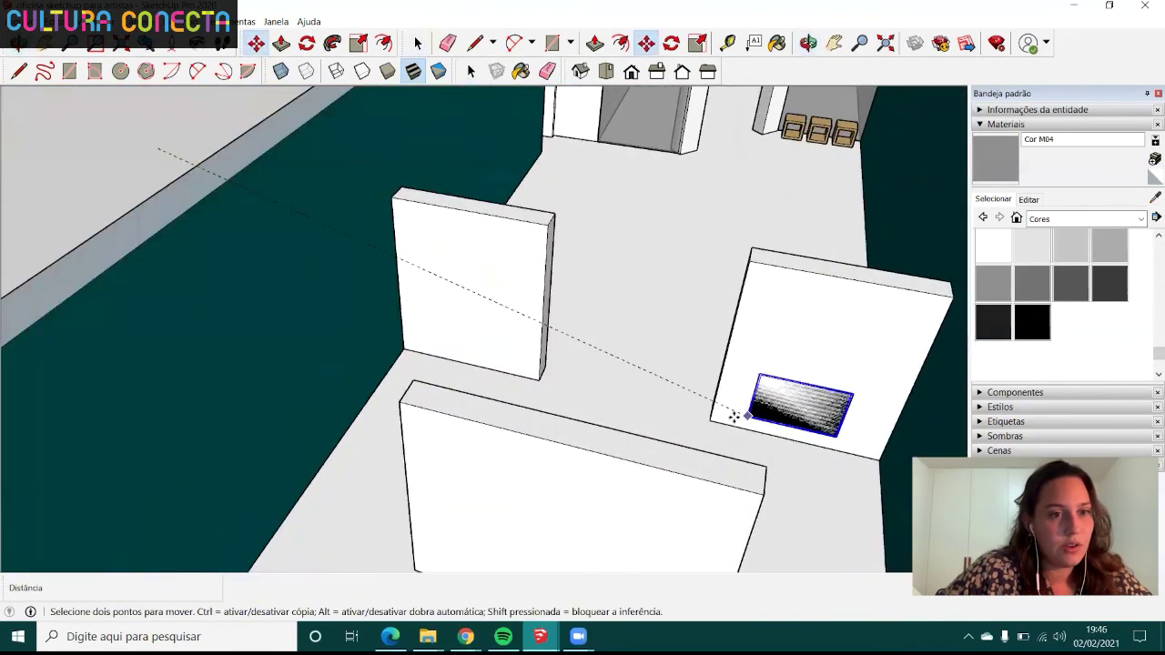
{"action": "scroll", "coordinate": [546, 402], "scroll_direction": "up", "scroll_amount": 5}
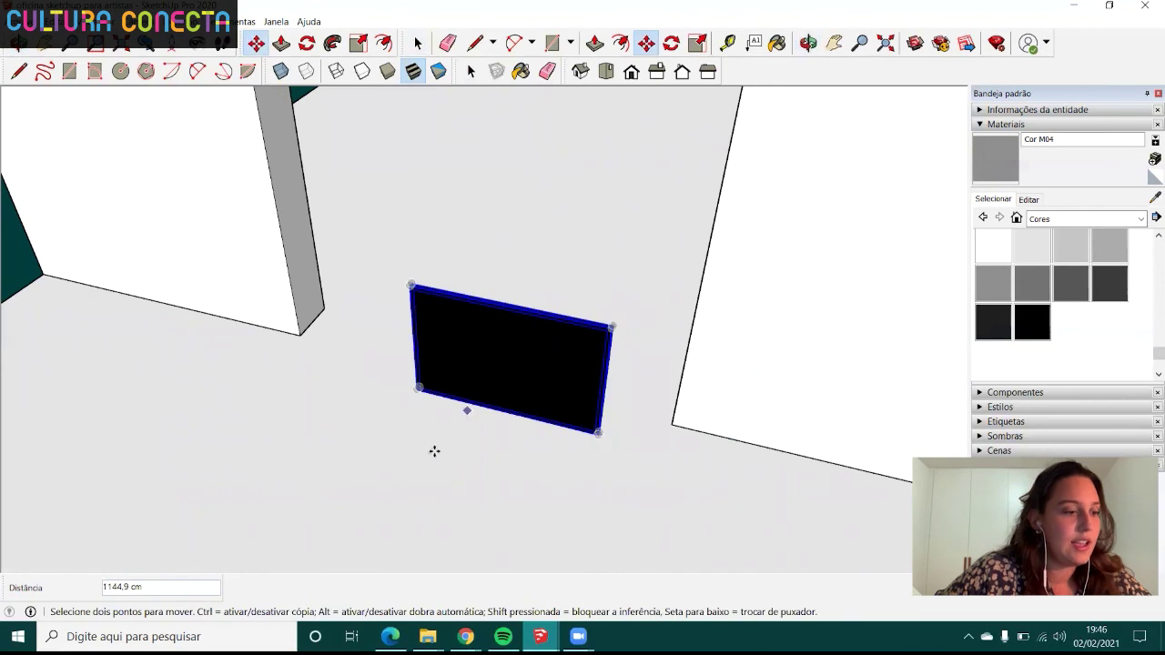
- Turn the black picture 180° and grab it by its corner to move it
{"action": "key", "text": "q"}
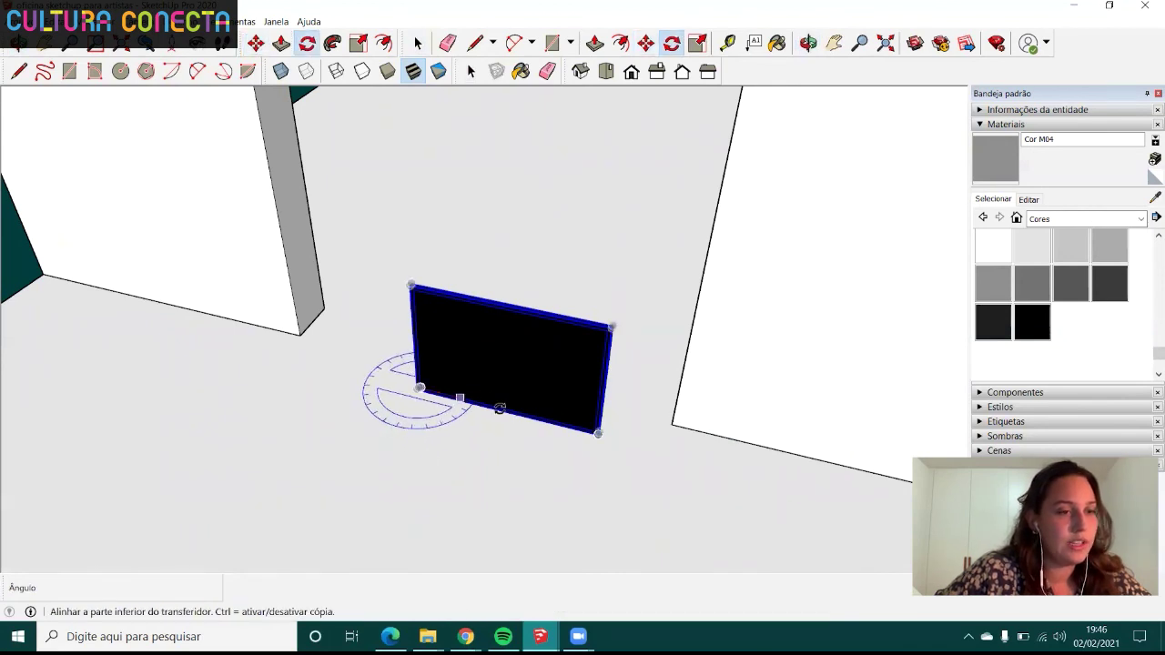
{"action": "left_click", "coordinate": [593, 434]}
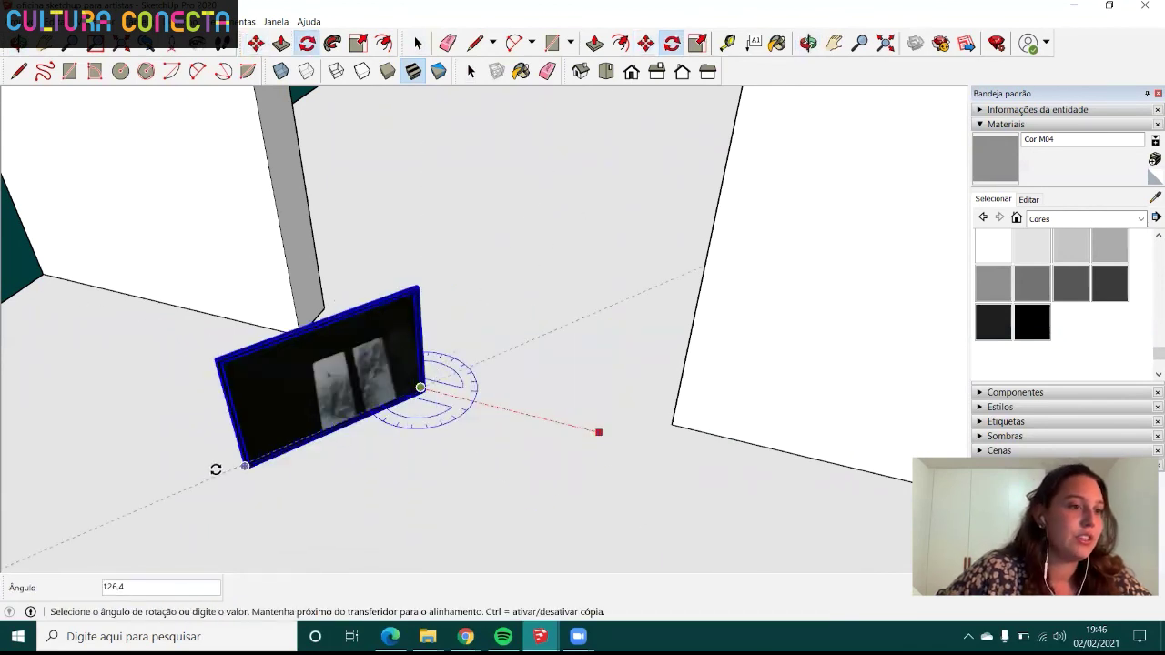
{"action": "type", "text": "180"}
{"action": "left_click", "coordinate": [216, 469]}
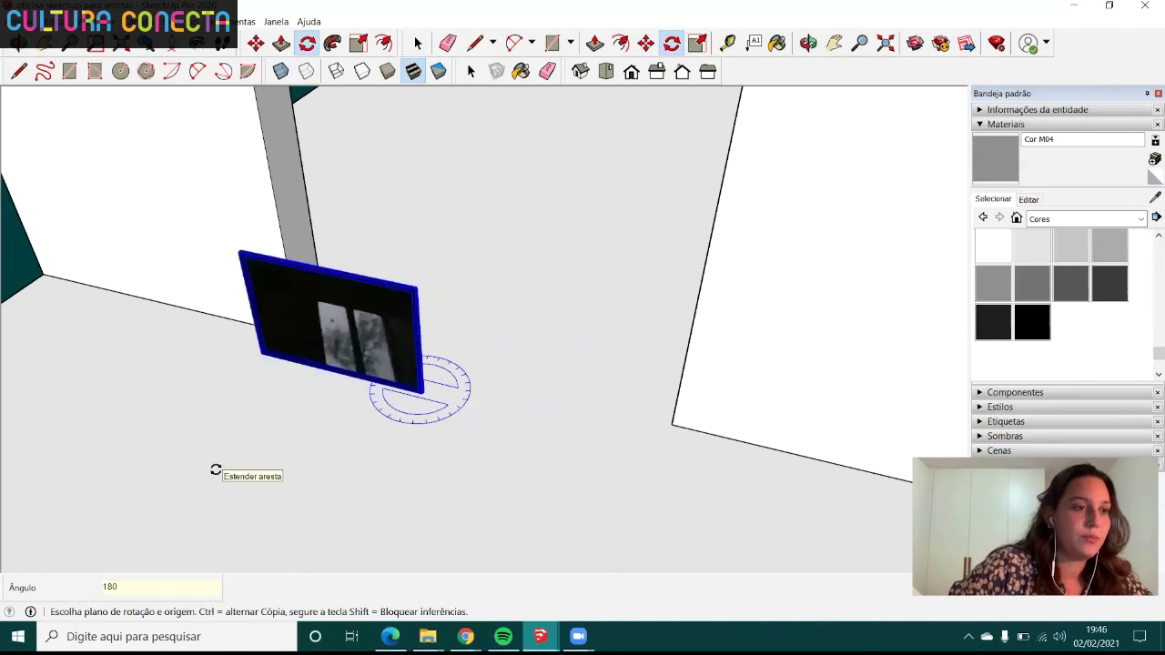
{"action": "key", "text": "m"}
{"action": "scroll", "coordinate": [435, 416], "scroll_direction": "up", "scroll_amount": 3}
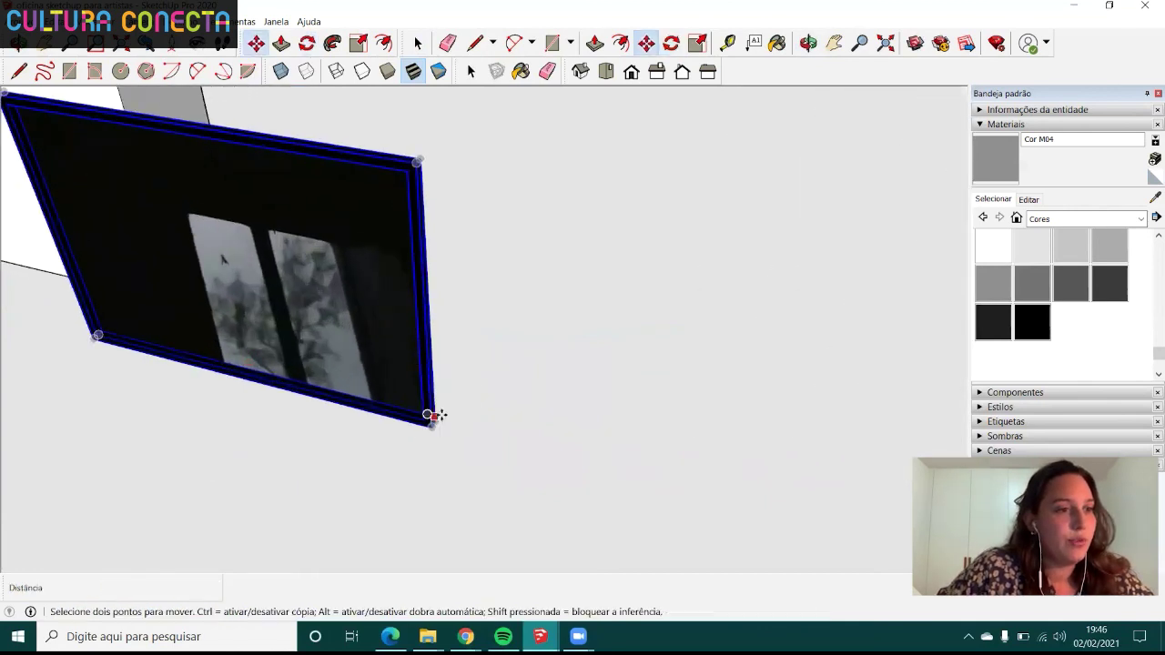
{"action": "middle_click_drag", "start_coordinate": [435, 423], "coordinate": [338, 422]}
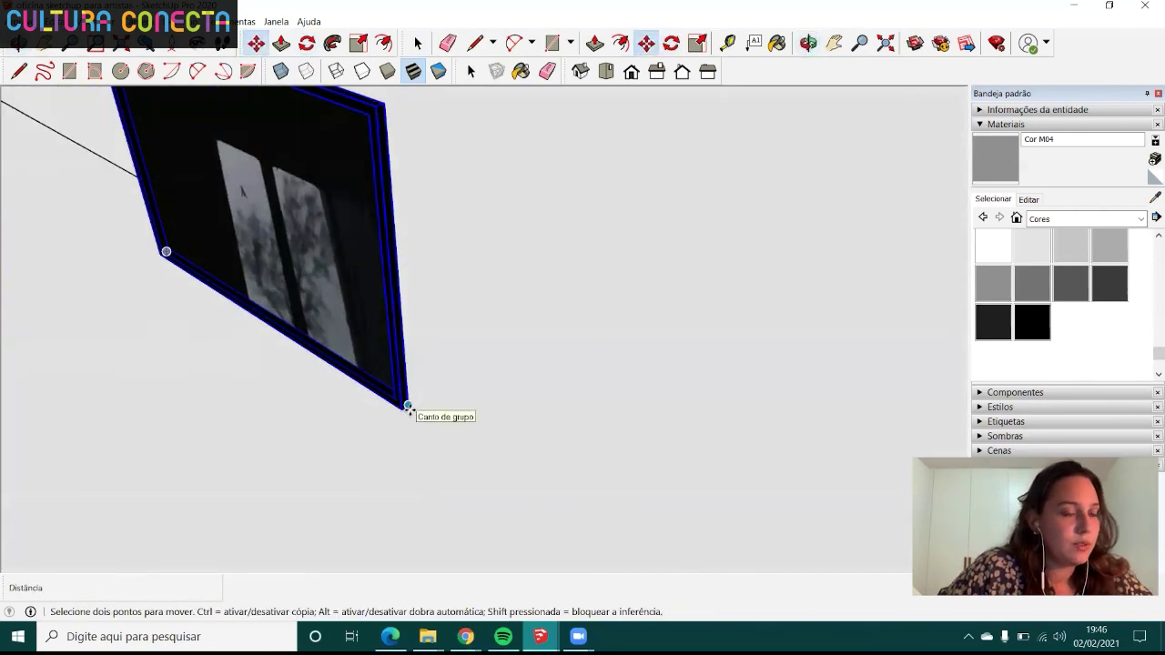
{"action": "left_click", "coordinate": [390, 277]}
- Drop the black frame against the white partition wall
{"action": "scroll", "coordinate": [583, 395], "scroll_direction": "down", "scroll_amount": 3}
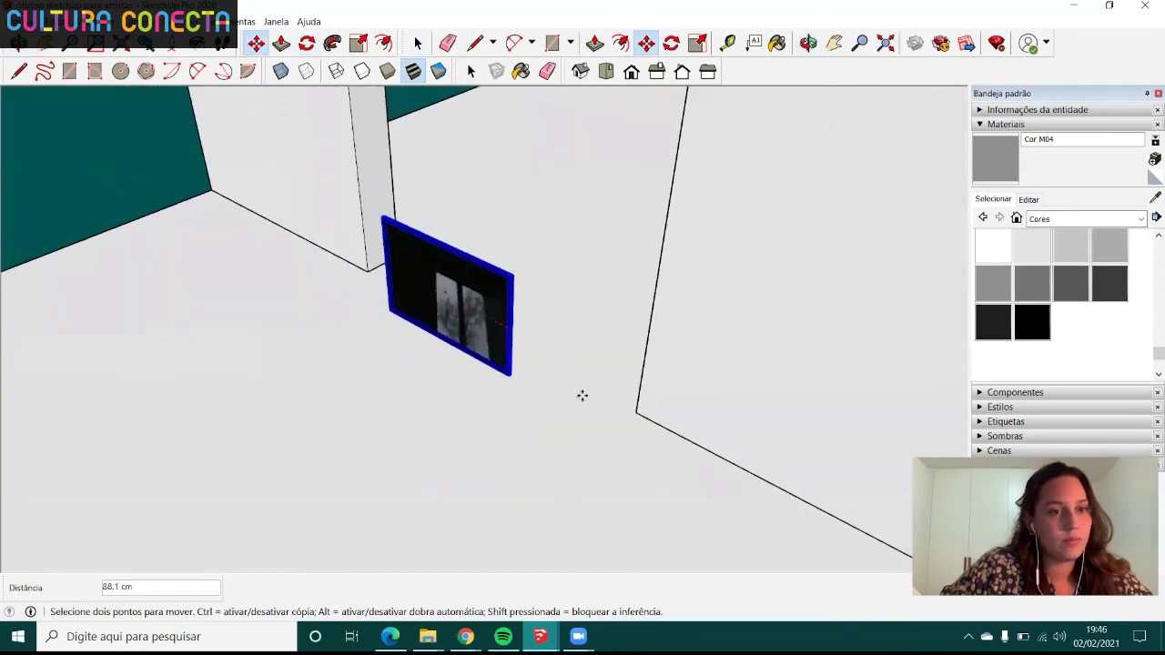
{"action": "scroll", "coordinate": [631, 409], "scroll_direction": "up", "scroll_amount": 2}
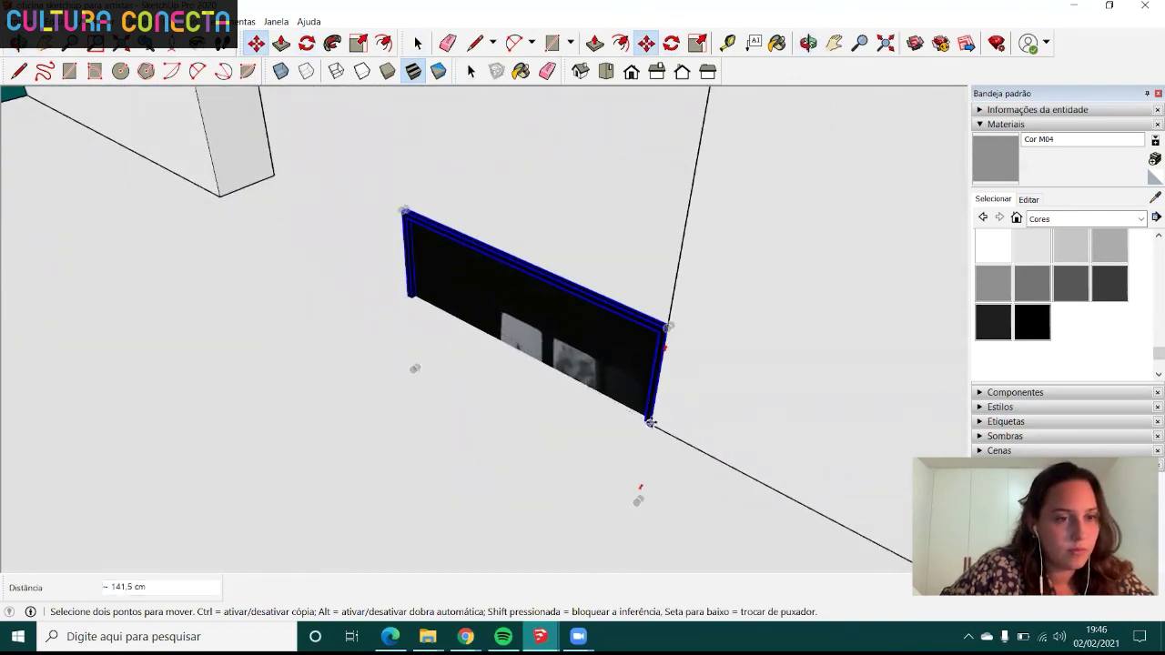
{"action": "left_click", "coordinate": [666, 331]}
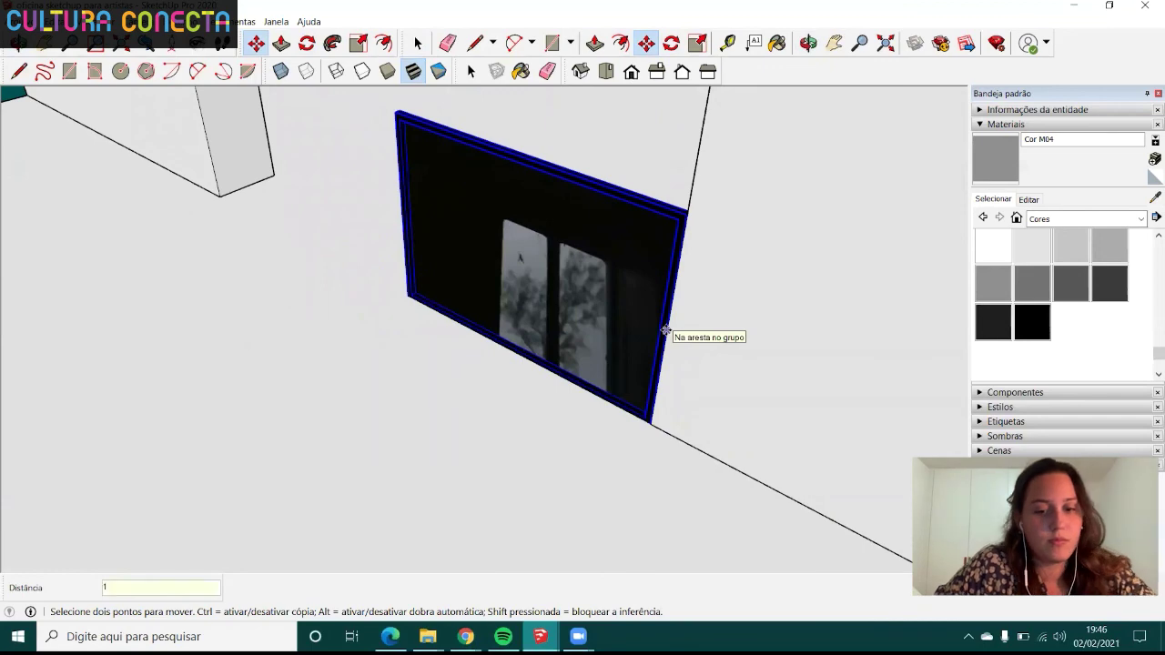
{"action": "scroll", "coordinate": [666, 332], "scroll_direction": "down", "scroll_amount": 3}
{"action": "mouse_move", "coordinate": [689, 306]}
{"action": "middle_mouse_down", "text": "shift"}
{"action": "mouse_move", "coordinate": [514, 374]}
{"action": "mouse_move", "coordinate": [787, 362]}
{"action": "middle_mouse_up", "text": "shift"}
{"action": "mouse_move", "coordinate": [495, 341]}
{"action": "middle_mouse_down"}
{"action": "mouse_move", "coordinate": [483, 301]}
{"action": "mouse_move", "coordinate": [502, 306]}
{"action": "mouse_move", "coordinate": [531, 371]}
{"action": "middle_mouse_up"}
- Nudge the frame 1 unit so it sits flat on the wall face
{"action": "key", "text": "m"}
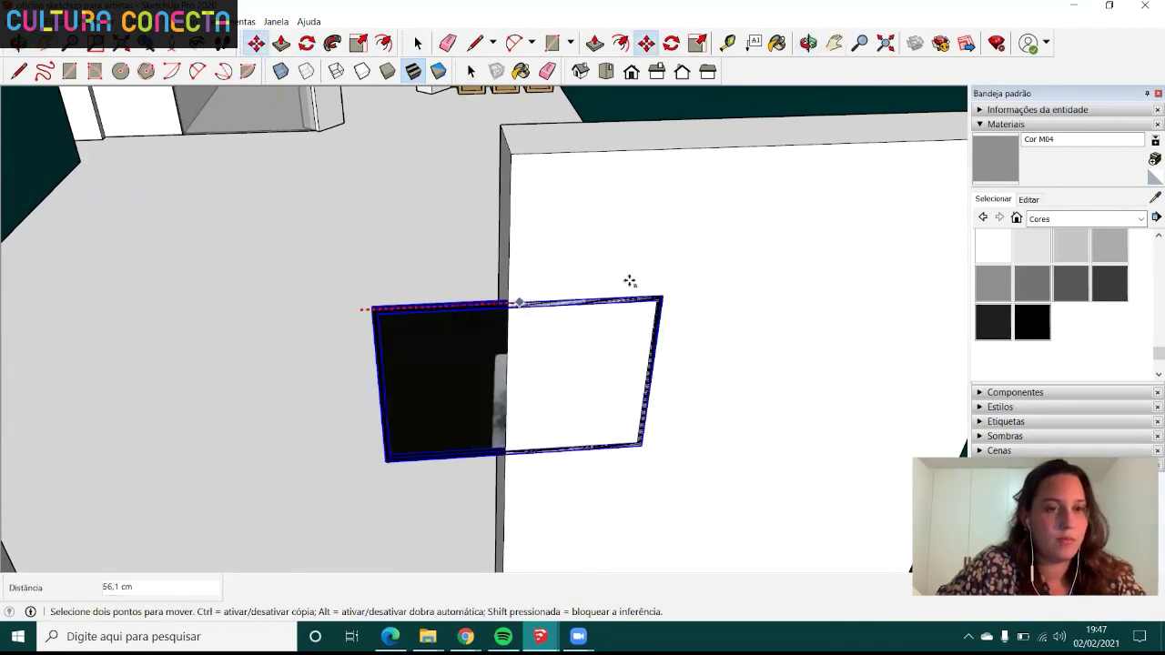
{"action": "scroll", "coordinate": [729, 239], "scroll_direction": "down", "scroll_amount": 3}
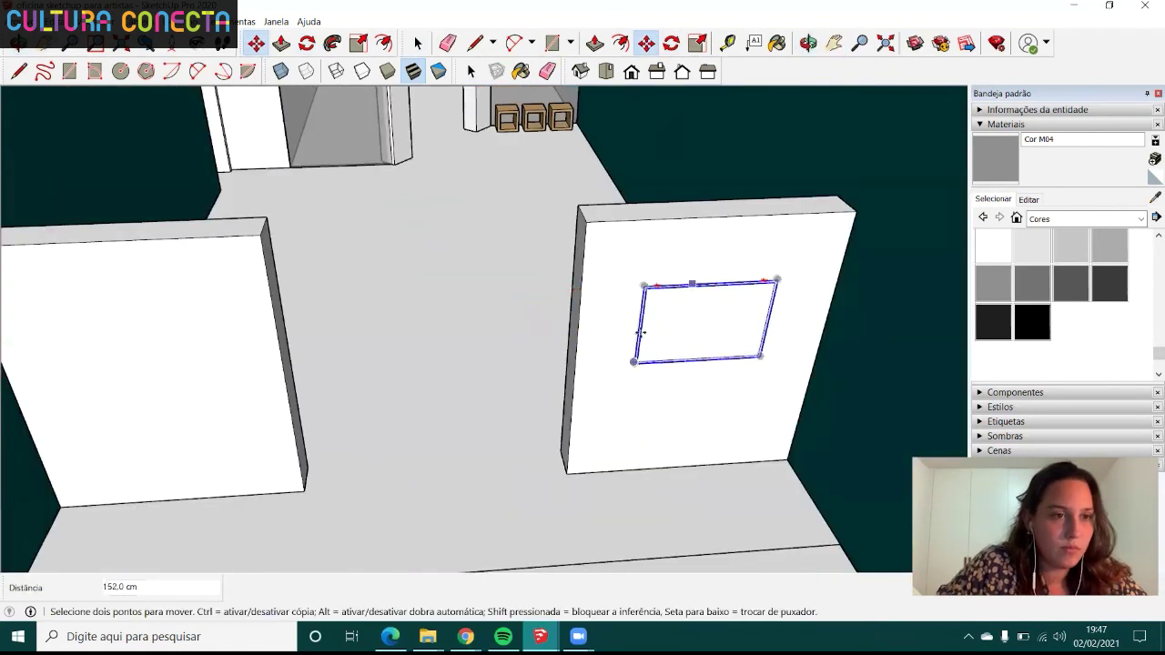
{"action": "mouse_move", "coordinate": [641, 333]}
{"action": "middle_mouse_down"}
{"action": "mouse_move", "coordinate": [828, 351]}
{"action": "mouse_move", "coordinate": [656, 203]}
{"action": "middle_mouse_up"}
{"action": "scroll", "coordinate": [655, 203], "scroll_direction": "up", "scroll_amount": 2}
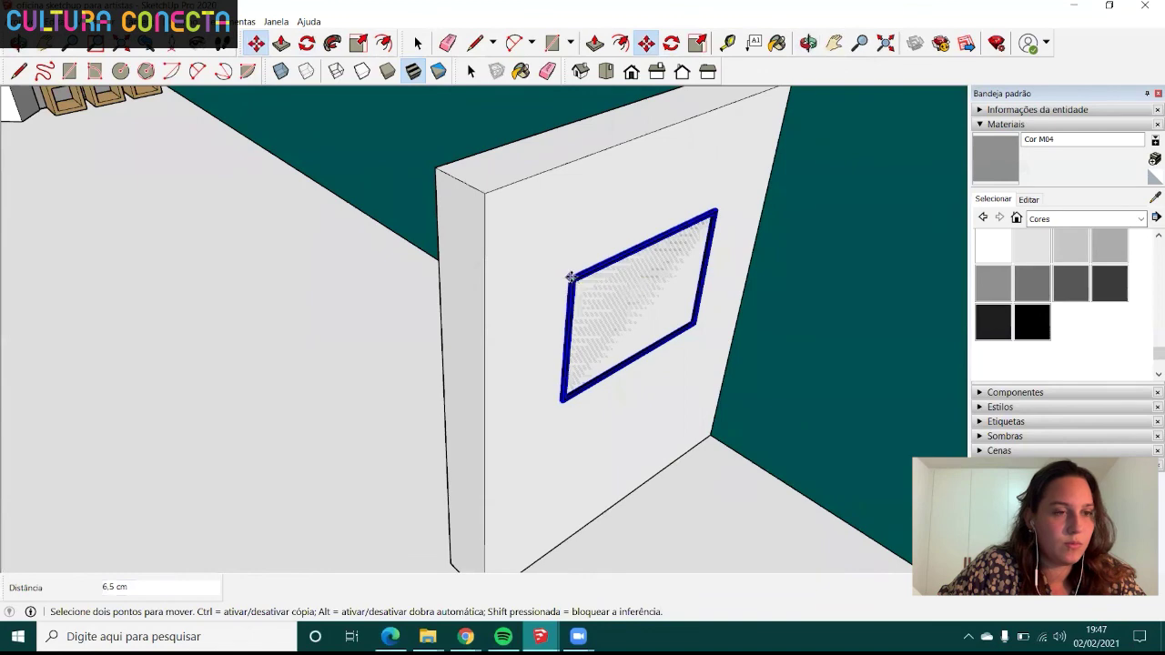
{"action": "scroll", "coordinate": [572, 279], "scroll_direction": "up", "scroll_amount": 3}
{"action": "left_click", "coordinate": [565, 273]}
{"action": "type", "text": "1"}
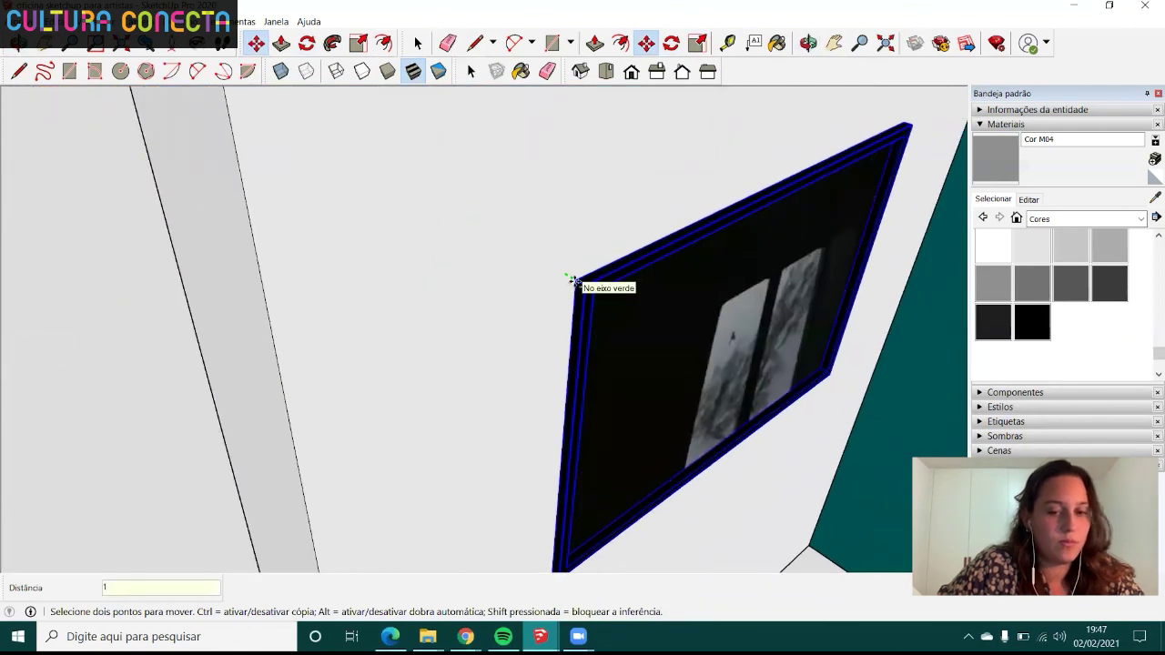
{"action": "key", "text": "Return"}
{"action": "key", "text": "space"}
{"action": "scroll", "coordinate": [577, 281], "scroll_direction": "down", "scroll_amount": 3}
{"action": "scroll", "coordinate": [577, 338], "scroll_direction": "down", "scroll_amount": 2}
{"action": "scroll", "coordinate": [527, 362], "scroll_direction": "down", "scroll_amount": 3}
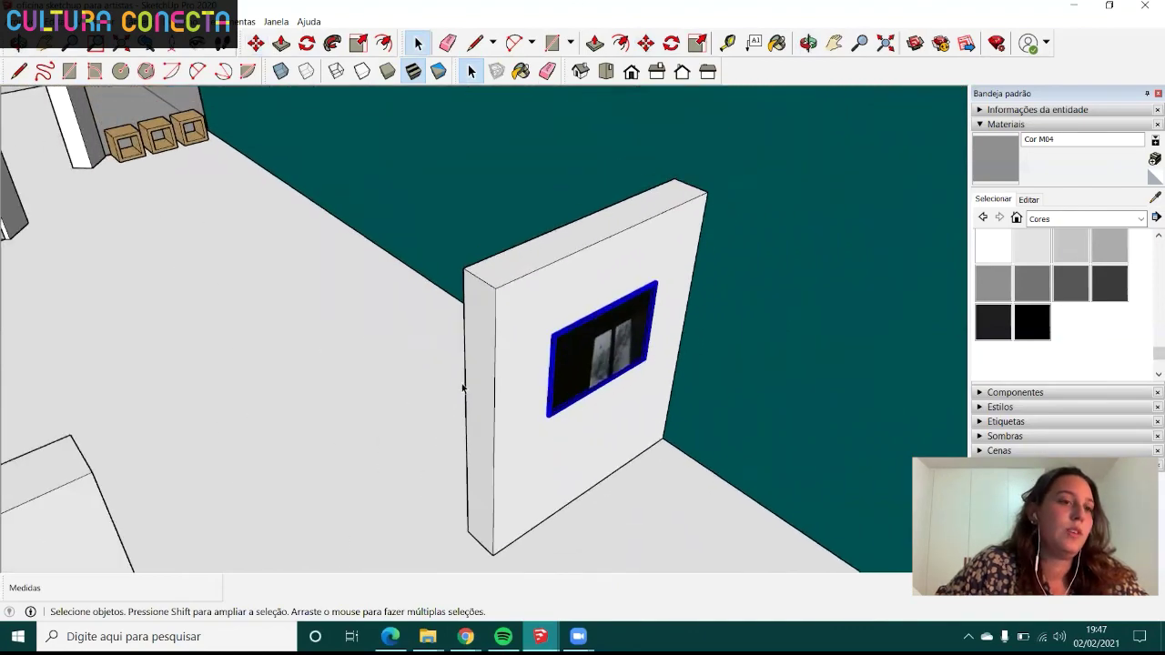
{"action": "scroll", "coordinate": [463, 389], "scroll_direction": "down", "scroll_amount": 3}
{"action": "mouse_move", "coordinate": [463, 372]}
{"action": "middle_mouse_down"}
{"action": "mouse_move", "coordinate": [811, 373]}
{"action": "mouse_move", "coordinate": [572, 312]}
{"action": "mouse_move", "coordinate": [603, 362]}
{"action": "mouse_move", "coordinate": [588, 333]}
{"action": "mouse_move", "coordinate": [471, 258]}
{"action": "mouse_move", "coordinate": [486, 340]}
{"action": "mouse_move", "coordinate": [510, 260]}
{"action": "mouse_move", "coordinate": [453, 283]}
{"action": "mouse_move", "coordinate": [552, 285]}
{"action": "middle_mouse_up"}
- Orbit and pan the view to face the three display panels
{"action": "scroll", "coordinate": [588, 333], "scroll_direction": "up", "scroll_amount": 5}
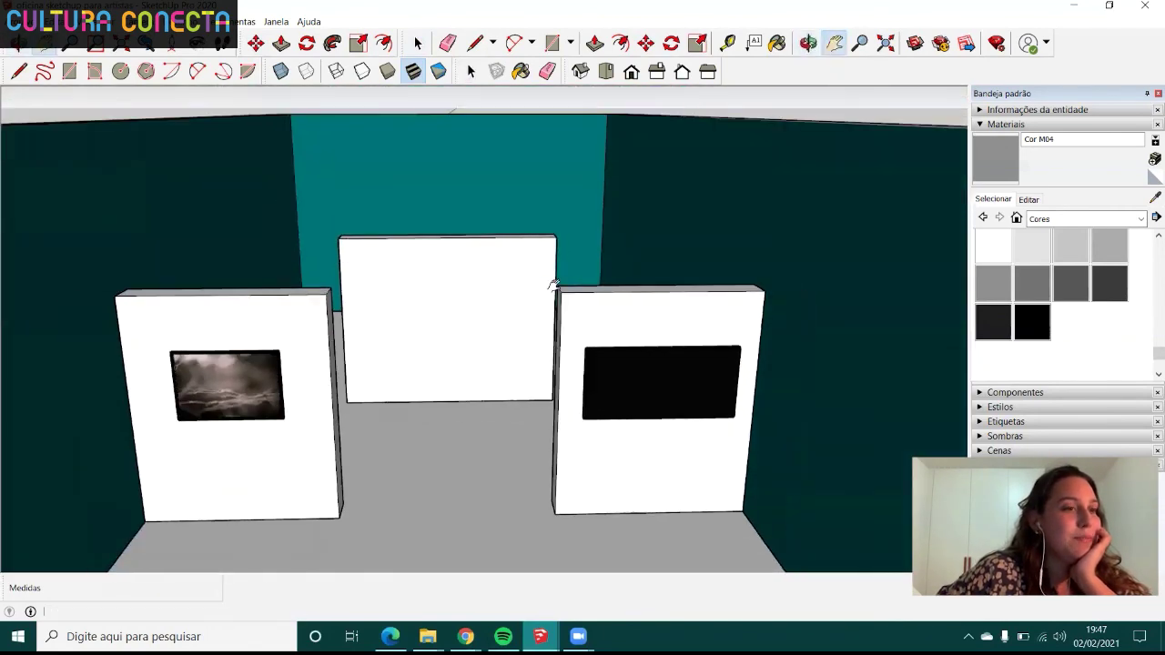
{"action": "middle_click_drag", "start_coordinate": [477, 315], "coordinate": [494, 301]}
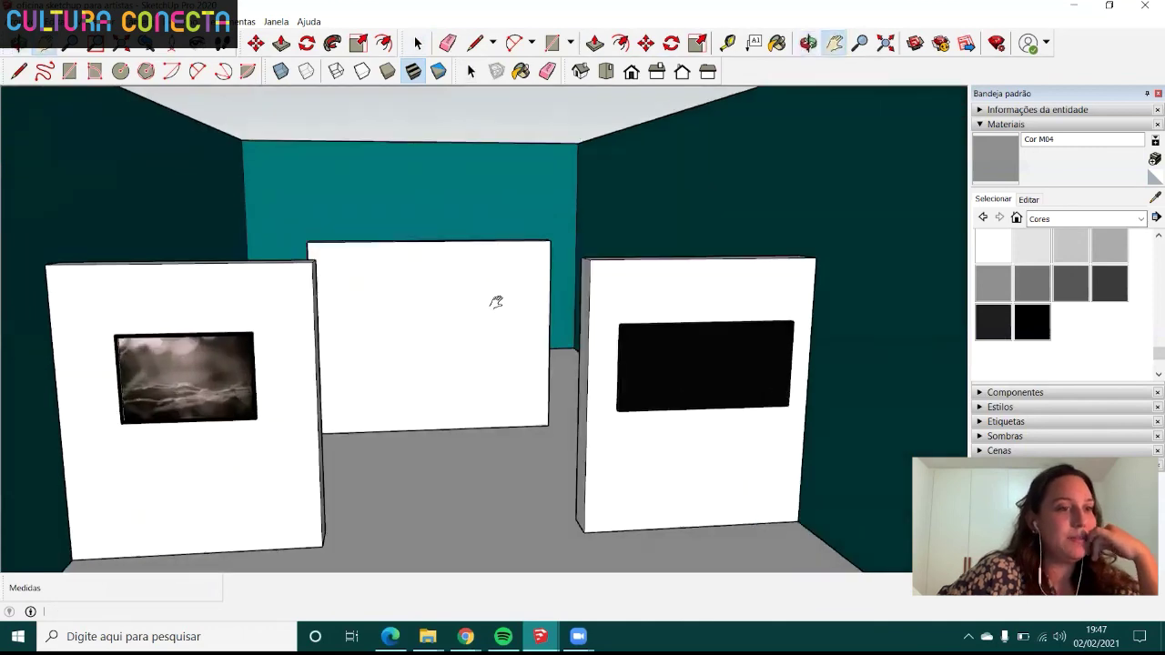
{"action": "scroll", "coordinate": [463, 312], "scroll_direction": "up", "scroll_amount": 3}
{"action": "scroll", "coordinate": [433, 348], "scroll_direction": "up", "scroll_amount": 5}
{"action": "scroll", "coordinate": [392, 288], "scroll_direction": "down", "scroll_amount": 2}
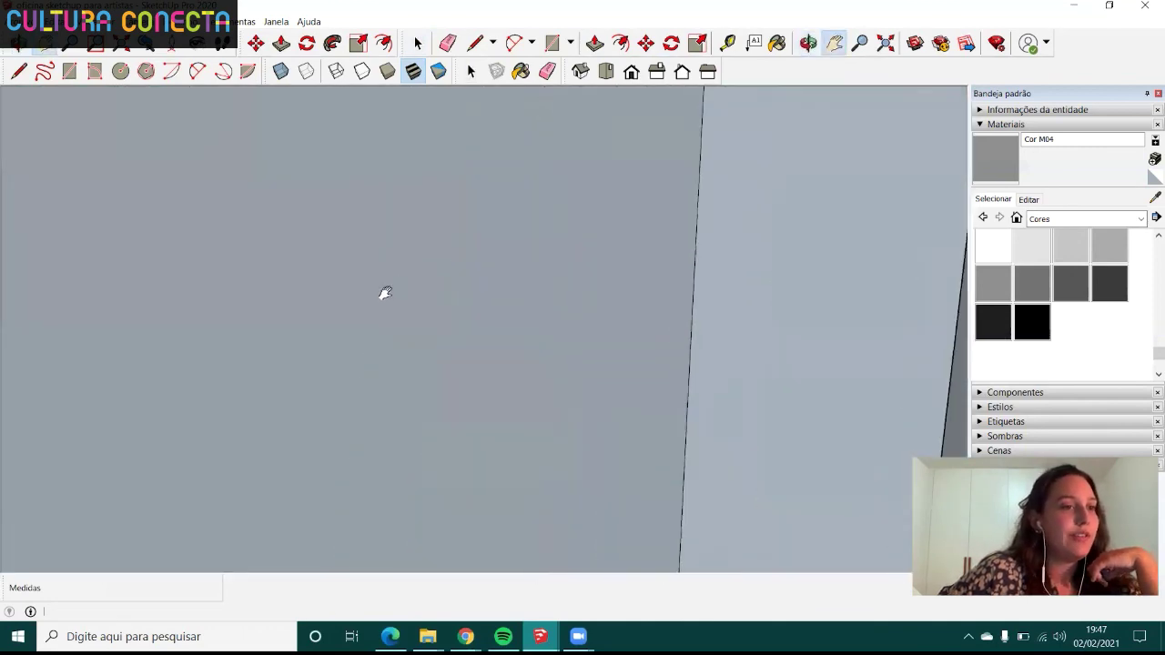
{"action": "scroll", "coordinate": [385, 294], "scroll_direction": "down", "scroll_amount": 2}
{"action": "scroll", "coordinate": [385, 294], "scroll_direction": "down", "scroll_amount": 3}
{"action": "left_click_drag", "start_coordinate": [475, 285], "coordinate": [520, 317]}
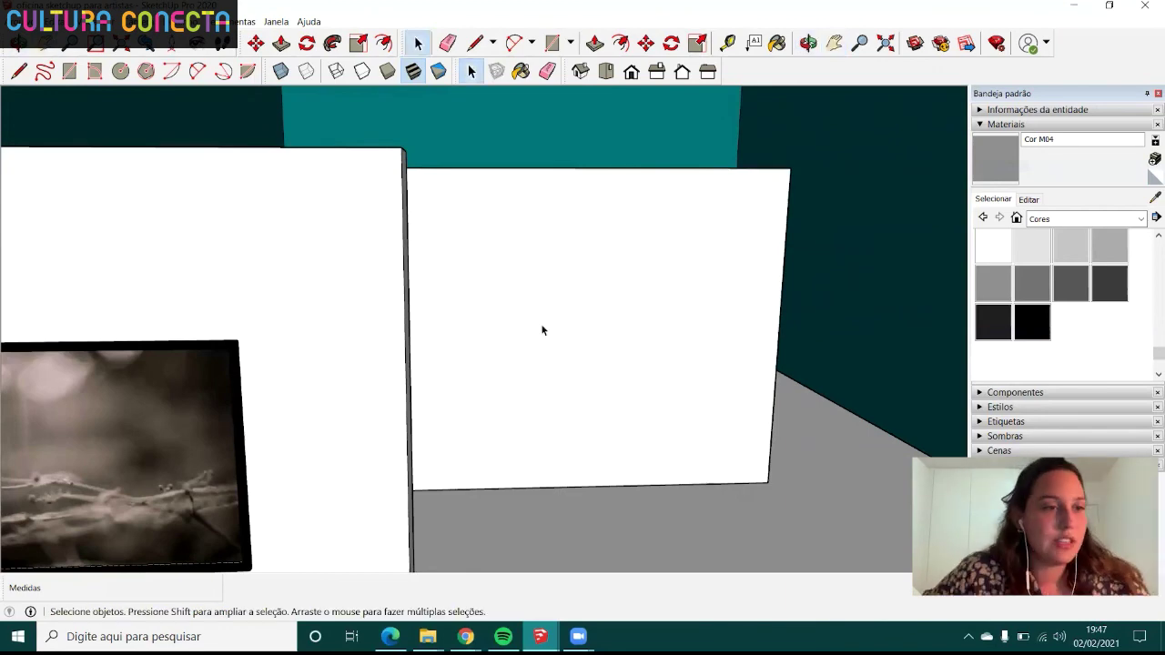
{"action": "scroll", "coordinate": [542, 330], "scroll_direction": "down", "scroll_amount": 5}
{"action": "mouse_move", "coordinate": [593, 291]}
{"action": "middle_mouse_down"}
{"action": "mouse_move", "coordinate": [541, 312]}
{"action": "mouse_move", "coordinate": [577, 252]}
{"action": "middle_mouse_up"}
- Select the blank middle panel and start File > Importar..
{"action": "left_click", "coordinate": [639, 274]}
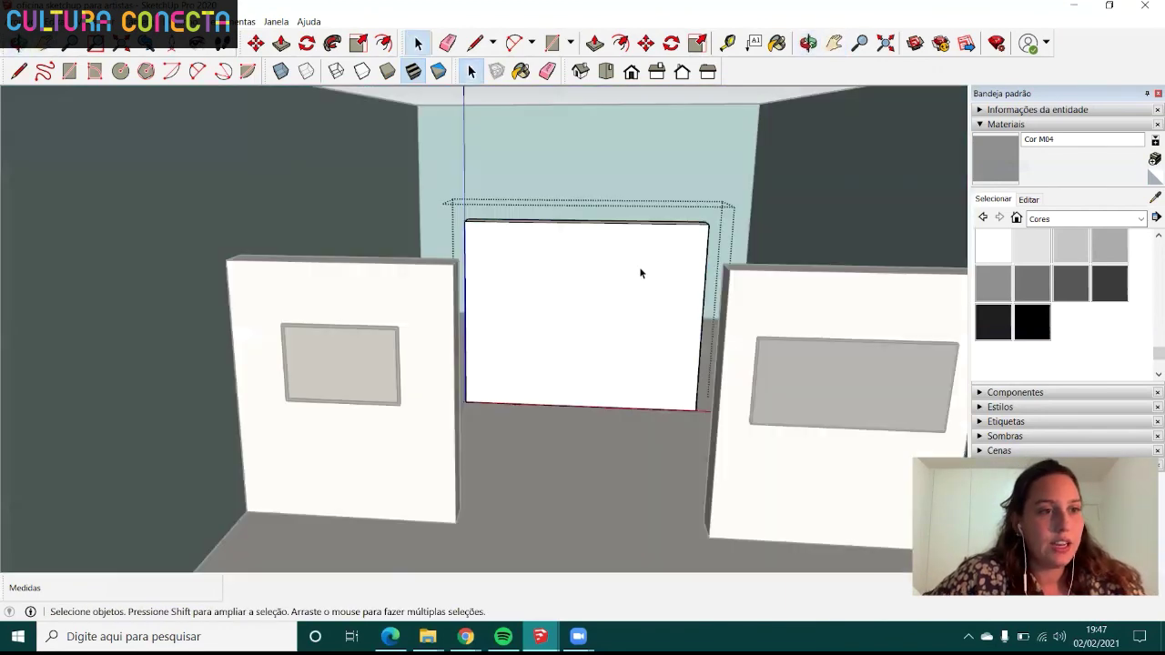
{"action": "left_click", "coordinate": [143, 54]}
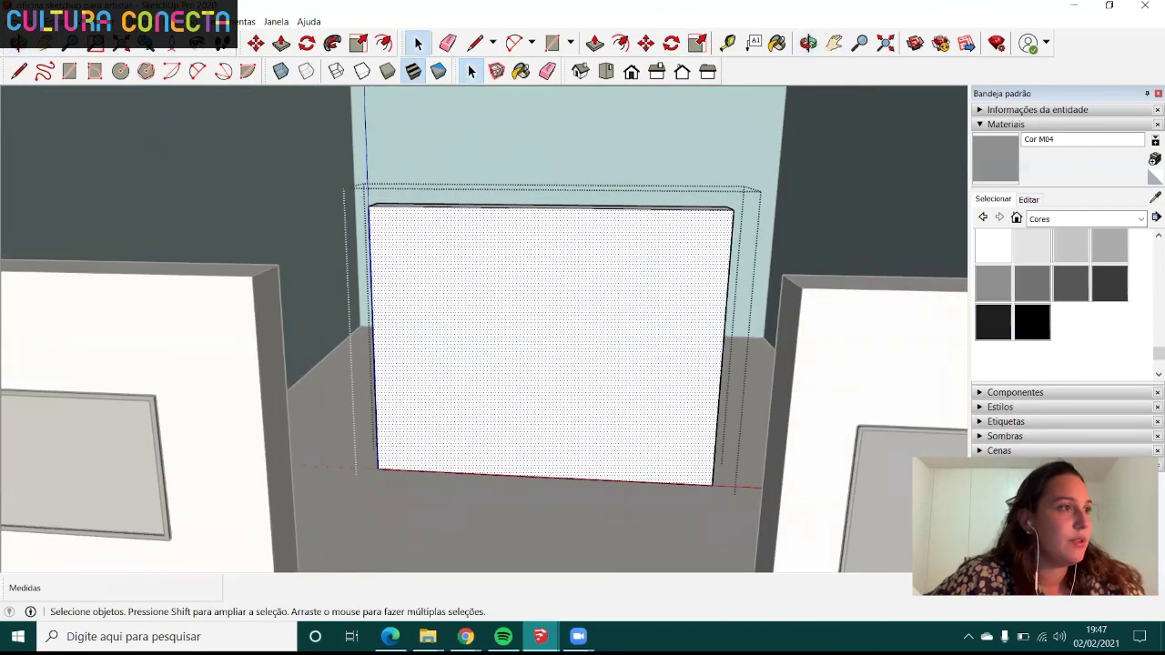
{"action": "left_click", "coordinate": [13, 21]}
{"action": "left_click", "coordinate": [56, 231]}
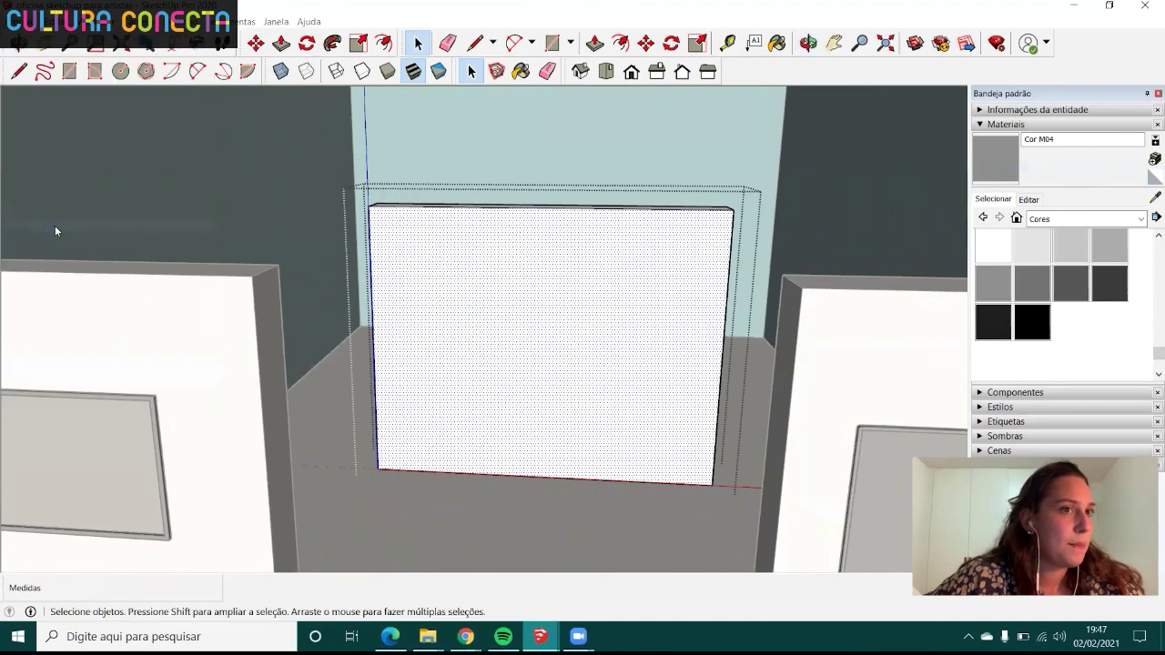
- Import A001383-R1-08-9 as a texture and stretch it corner to corner across the middle panel
{"action": "scroll", "coordinate": [213, 227], "scroll_direction": "down", "scroll_amount": 1}
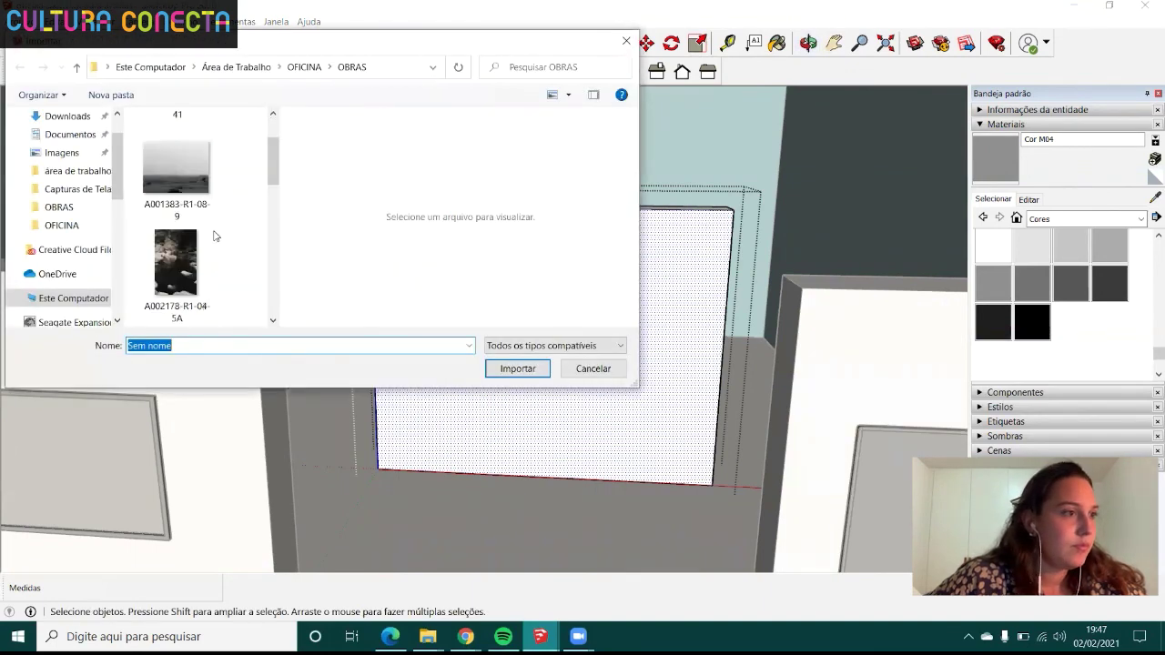
{"action": "scroll", "coordinate": [200, 218], "scroll_direction": "up", "scroll_amount": 1}
{"action": "left_click", "coordinate": [178, 246]}
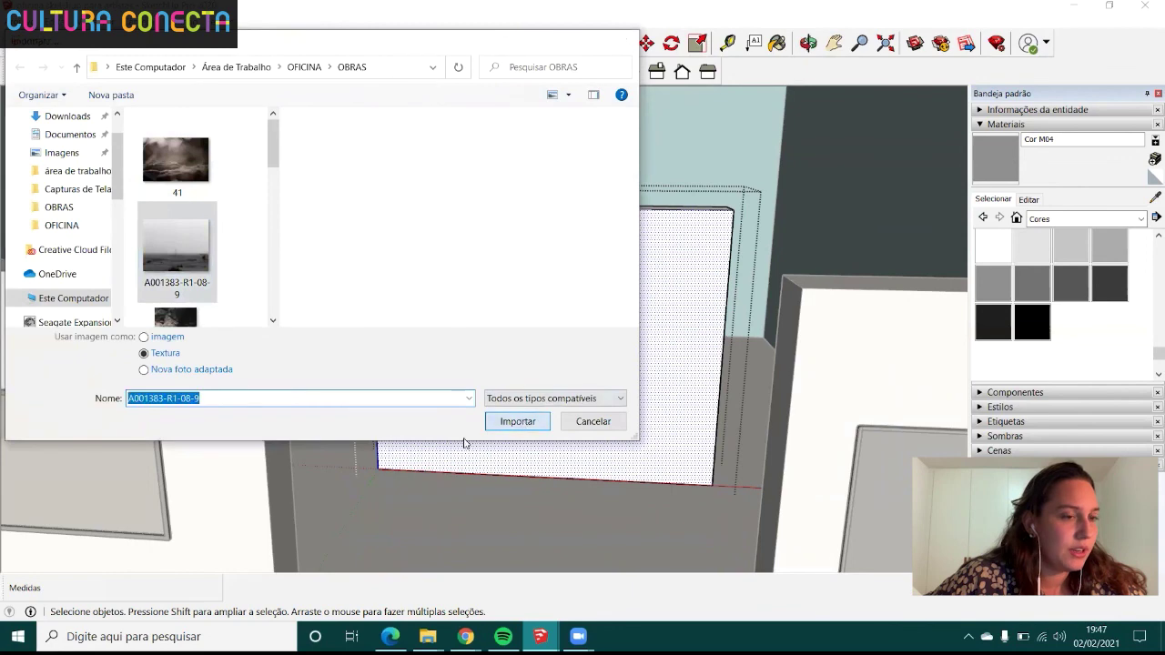
{"action": "key", "text": "Return"}
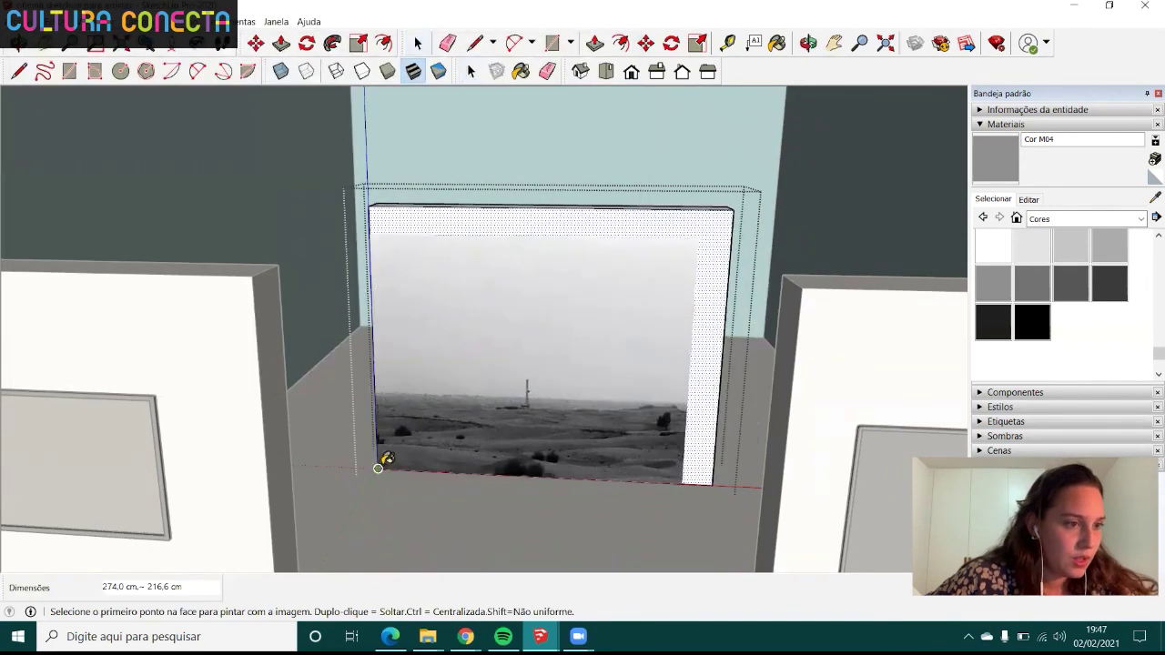
{"action": "left_click", "coordinate": [378, 469]}
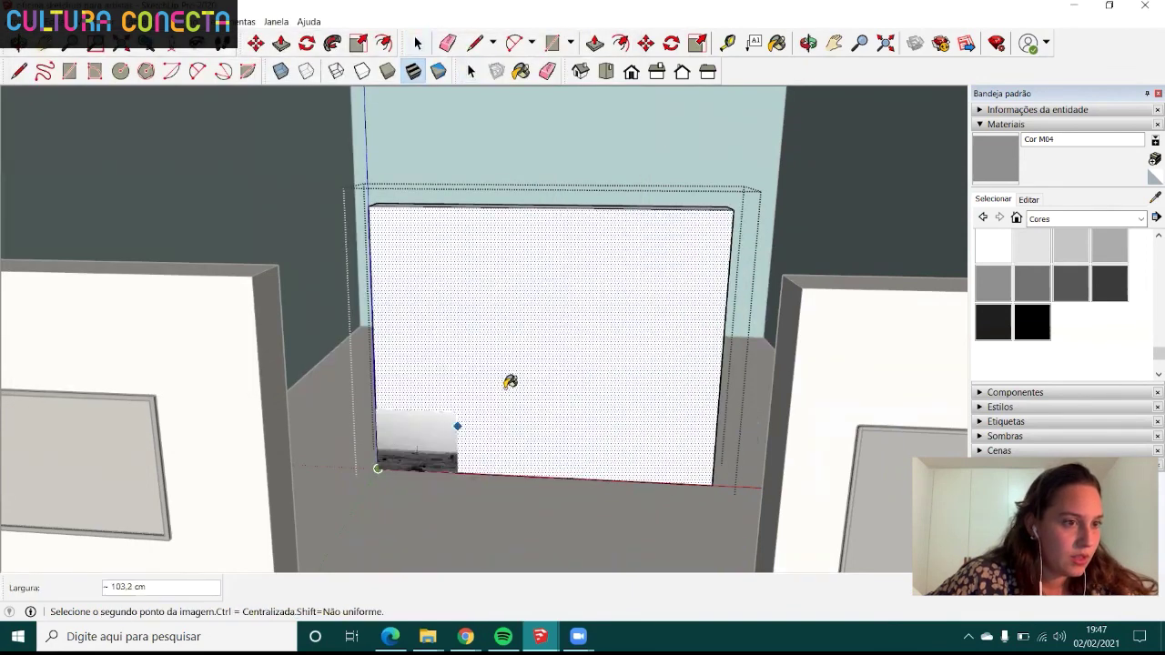
{"action": "left_click", "coordinate": [728, 212]}
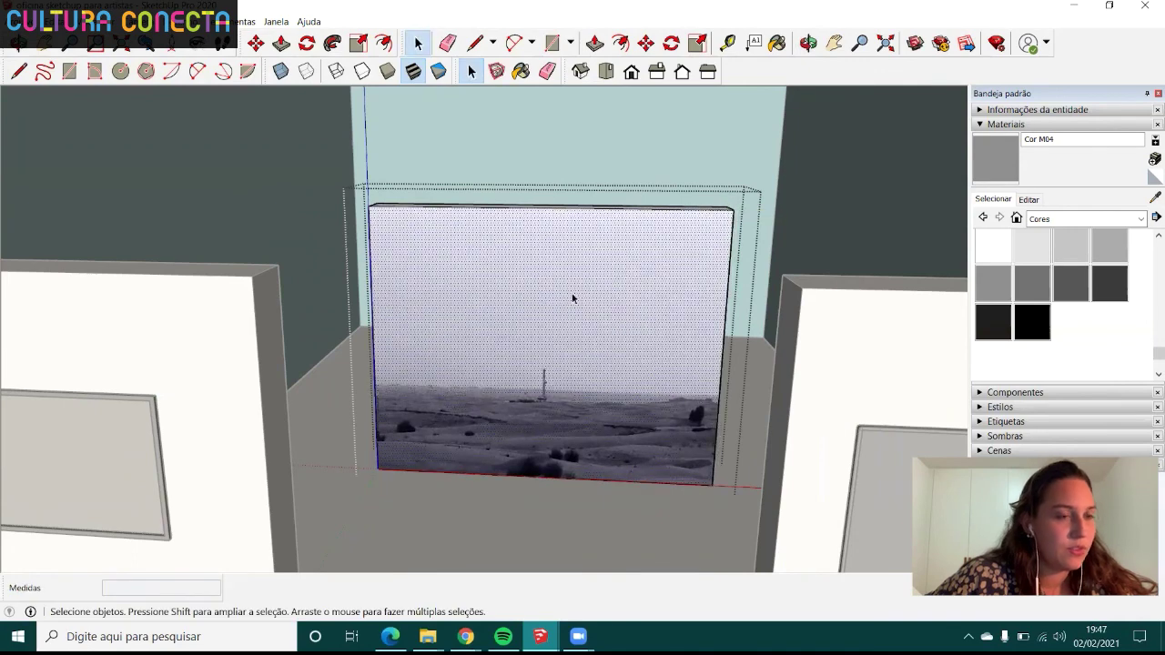
- Orbit around the gallery to check the new photo and the long teal wall
{"action": "scroll", "coordinate": [568, 319], "scroll_direction": "down", "scroll_amount": 3}
{"action": "scroll", "coordinate": [524, 332], "scroll_direction": "down", "scroll_amount": 3}
{"action": "mouse_move", "coordinate": [523, 332]}
{"action": "middle_mouse_down"}
{"action": "mouse_move", "coordinate": [560, 300]}
{"action": "mouse_move", "coordinate": [470, 304]}
{"action": "mouse_move", "coordinate": [436, 392]}
{"action": "mouse_move", "coordinate": [429, 364]}
{"action": "mouse_move", "coordinate": [522, 510]}
{"action": "mouse_move", "coordinate": [731, 507]}
{"action": "mouse_move", "coordinate": [535, 288]}
{"action": "mouse_move", "coordinate": [882, 364]}
{"action": "mouse_move", "coordinate": [737, 395]}
{"action": "mouse_move", "coordinate": [294, 366]}
{"action": "middle_mouse_up"}
{"action": "scroll", "coordinate": [589, 314], "scroll_direction": "up", "scroll_amount": 6}
{"action": "scroll", "coordinate": [474, 306], "scroll_direction": "down", "scroll_amount": 5}
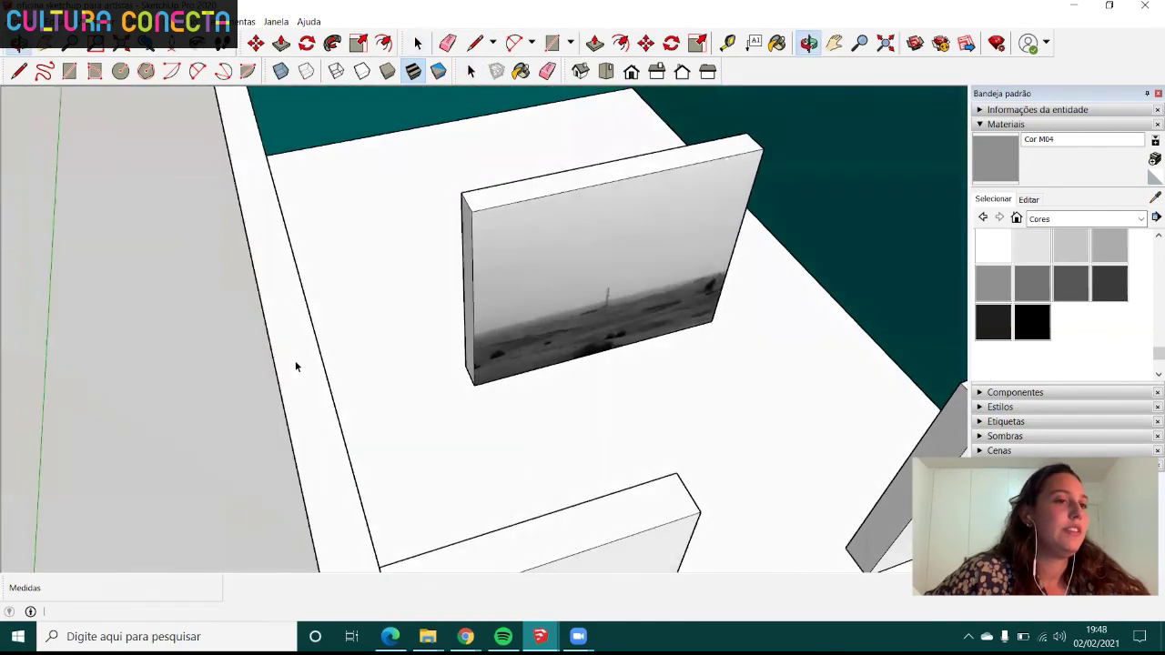
{"action": "scroll", "coordinate": [488, 386], "scroll_direction": "down", "scroll_amount": 5}
{"action": "mouse_move", "coordinate": [489, 386]}
{"action": "middle_mouse_down"}
{"action": "mouse_move", "coordinate": [440, 375]}
{"action": "mouse_move", "coordinate": [546, 346]}
{"action": "mouse_move", "coordinate": [668, 356]}
{"action": "mouse_move", "coordinate": [626, 335]}
{"action": "mouse_move", "coordinate": [708, 333]}
{"action": "mouse_move", "coordinate": [601, 373]}
{"action": "mouse_move", "coordinate": [557, 302]}
{"action": "mouse_move", "coordinate": [632, 401]}
{"action": "mouse_move", "coordinate": [818, 329]}
{"action": "mouse_move", "coordinate": [737, 336]}
{"action": "mouse_move", "coordinate": [692, 314]}
{"action": "middle_mouse_up"}
{"action": "scroll", "coordinate": [655, 327], "scroll_direction": "up", "scroll_amount": 5}
{"action": "scroll", "coordinate": [686, 325], "scroll_direction": "down", "scroll_amount": 5}
{"action": "scroll", "coordinate": [632, 401], "scroll_direction": "down", "scroll_amount": 5}
{"action": "scroll", "coordinate": [632, 400], "scroll_direction": "up", "scroll_amount": 8}
{"action": "mouse_move", "coordinate": [733, 362]}
{"action": "middle_mouse_down"}
{"action": "mouse_move", "coordinate": [591, 391]}
{"action": "mouse_move", "coordinate": [611, 366]}
{"action": "mouse_move", "coordinate": [318, 330]}
{"action": "mouse_move", "coordinate": [447, 346]}
{"action": "mouse_move", "coordinate": [445, 330]}
{"action": "middle_mouse_up"}
{"action": "scroll", "coordinate": [399, 364], "scroll_direction": "up", "scroll_amount": 3}
{"action": "scroll", "coordinate": [398, 364], "scroll_direction": "down", "scroll_amount": 5}
{"action": "mouse_move", "coordinate": [408, 428]}
{"action": "middle_mouse_down", "text": "shift"}
{"action": "mouse_move", "coordinate": [513, 310]}
{"action": "mouse_move", "coordinate": [457, 310]}
{"action": "middle_mouse_up", "text": "shift"}
{"action": "scroll", "coordinate": [487, 334], "scroll_direction": "up", "scroll_amount": 1}
{"action": "scroll", "coordinate": [452, 297], "scroll_direction": "up", "scroll_amount": 2}
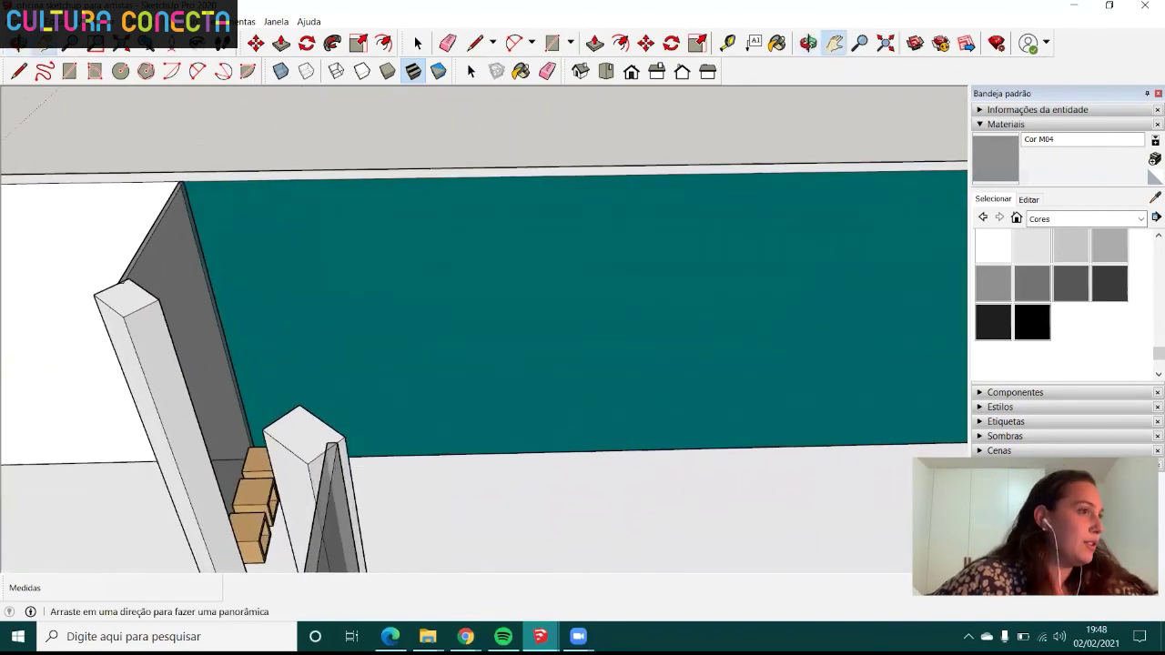
- Start an image import and browse to the OFICINA folder on the desktop
{"action": "left_click", "coordinate": [18, 21]}
{"action": "left_click", "coordinate": [48, 225]}
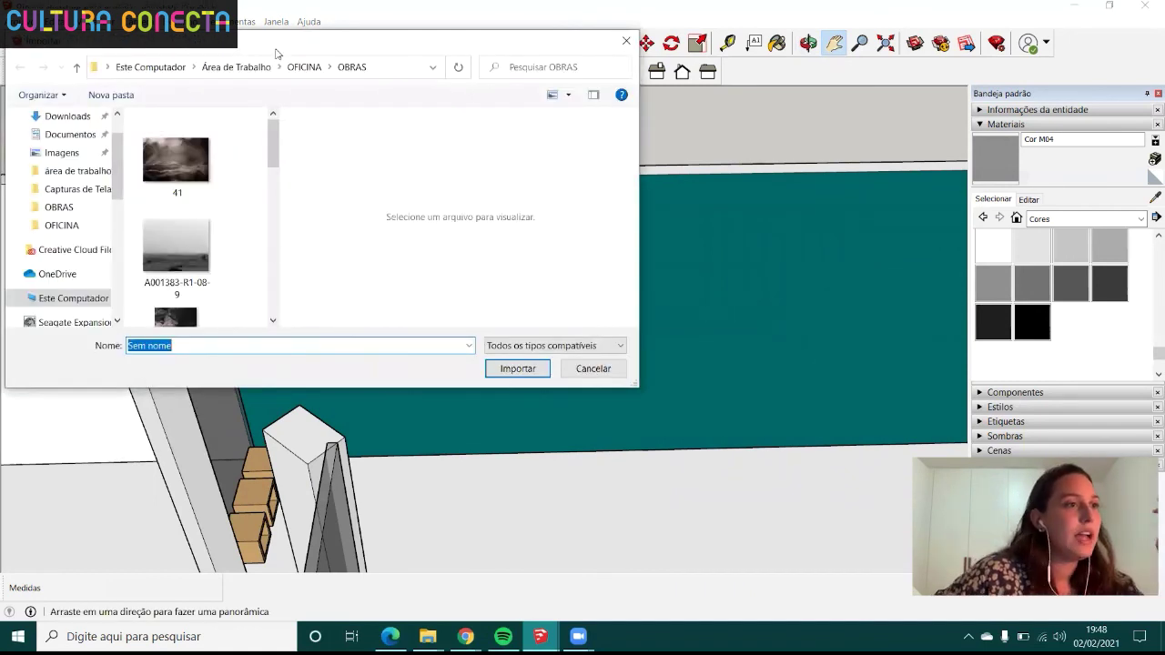
{"action": "left_click", "coordinate": [235, 67]}
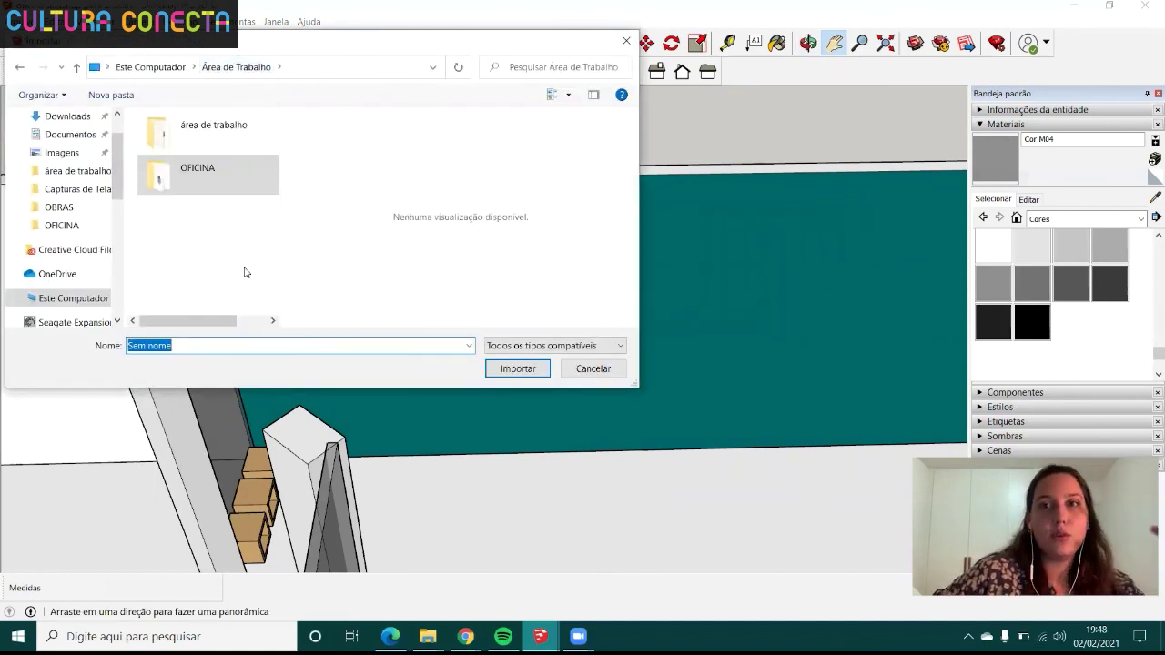
{"action": "double_click", "coordinate": [249, 197]}
{"action": "left_click_drag", "start_coordinate": [275, 171], "coordinate": [282, 204]}
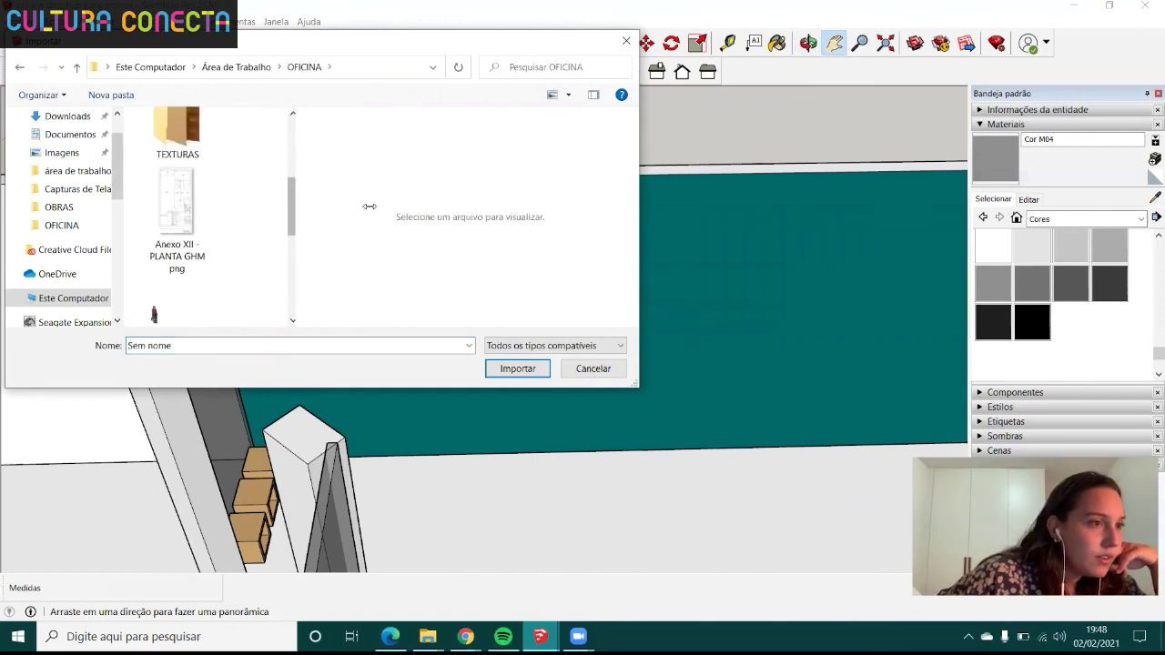
{"action": "left_click_drag", "start_coordinate": [370, 207], "coordinate": [402, 209]}
- Select 'texto da exposição branco' and import it as an image
{"action": "left_click", "coordinate": [262, 259]}
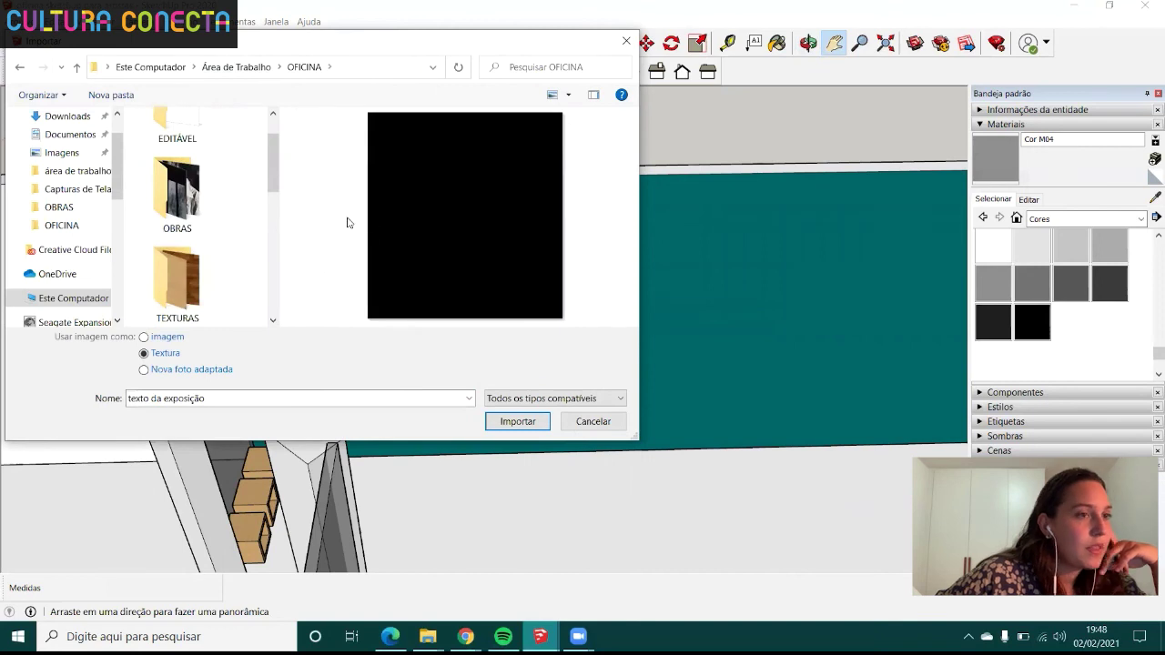
{"action": "scroll", "coordinate": [239, 244], "scroll_direction": "down", "scroll_amount": 5}
{"action": "scroll", "coordinate": [239, 244], "scroll_direction": "down", "scroll_amount": 3}
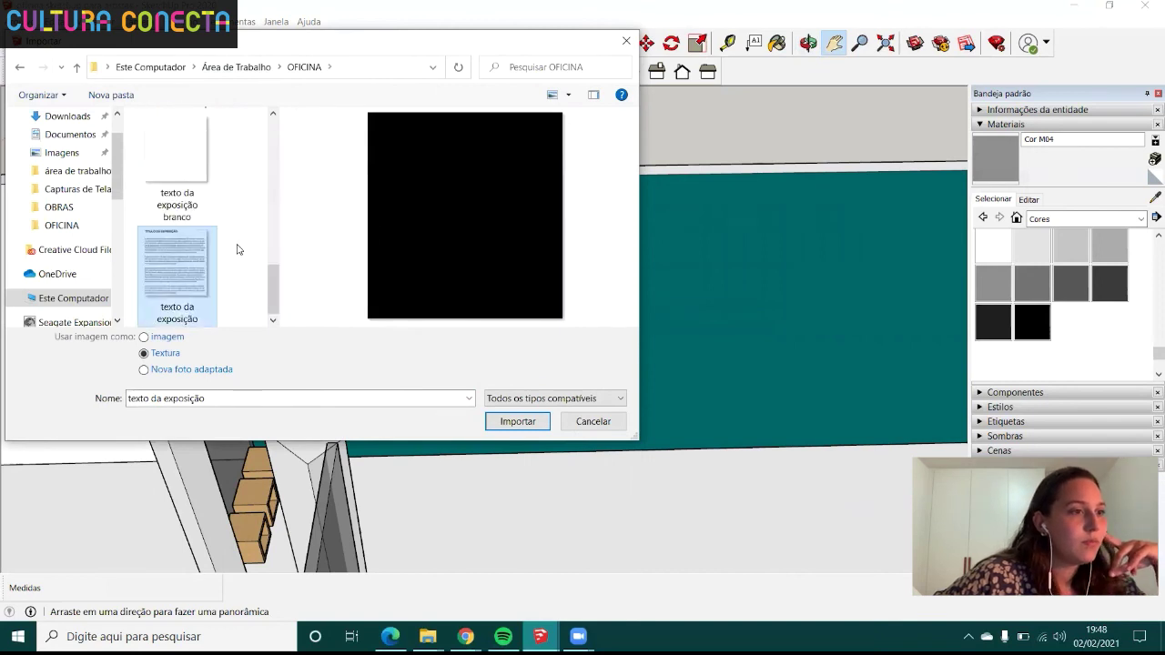
{"action": "left_click", "coordinate": [182, 175]}
{"action": "left_click", "coordinate": [188, 264]}
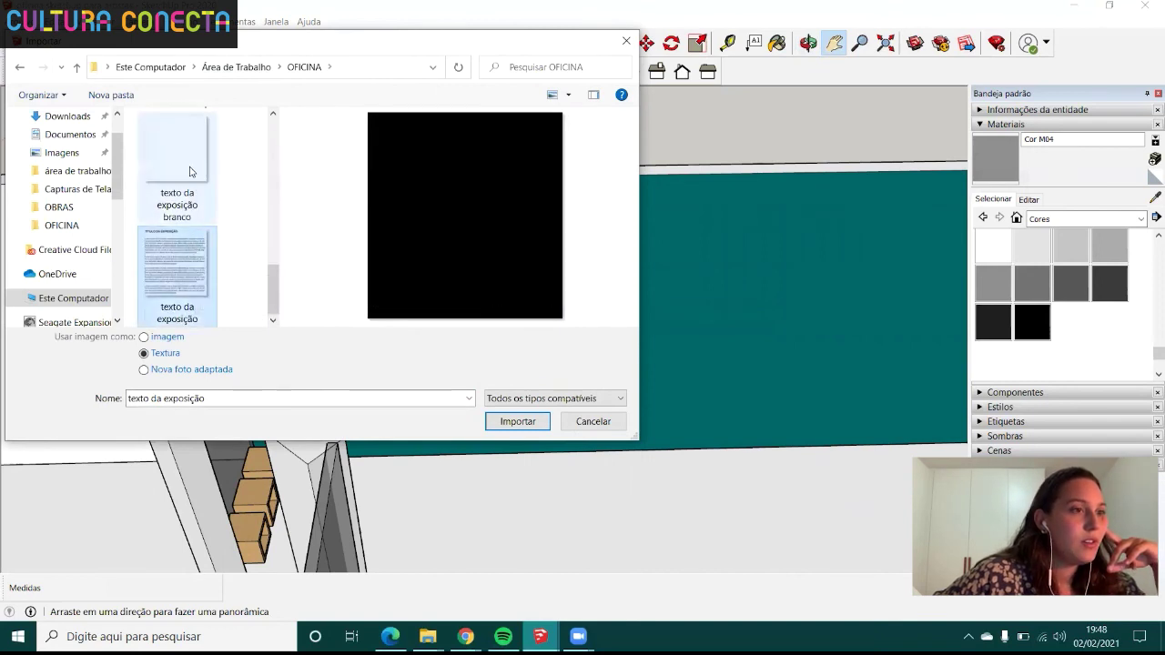
{"action": "left_click", "coordinate": [191, 171]}
{"action": "left_click", "coordinate": [176, 266]}
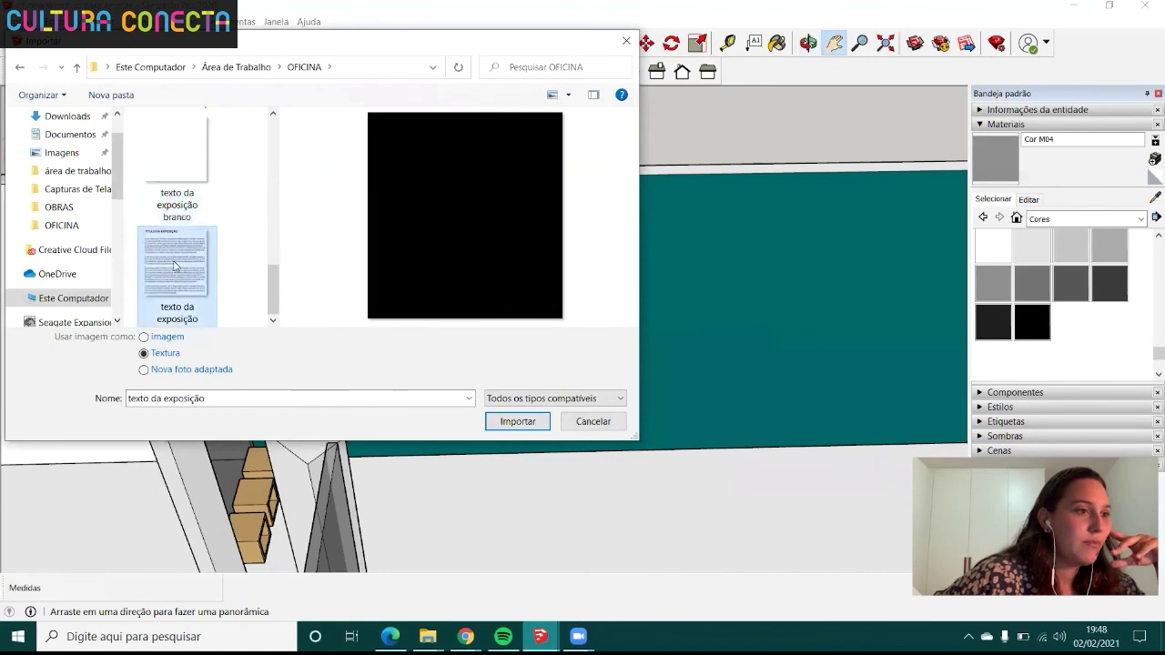
{"action": "left_click", "coordinate": [180, 177]}
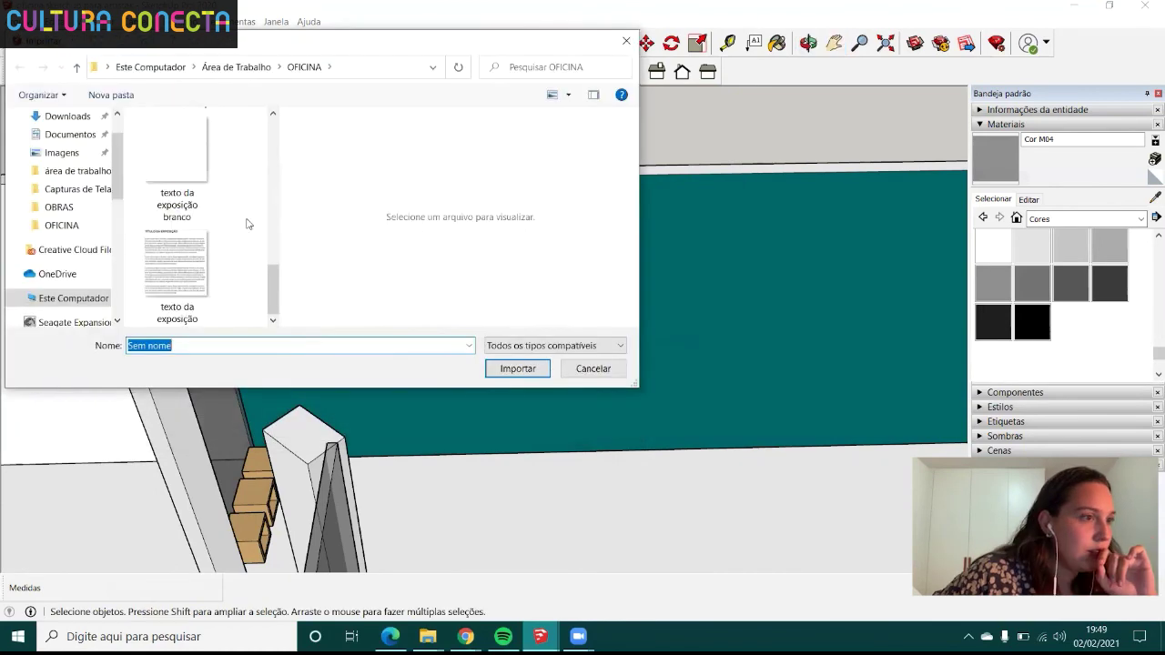
{"action": "left_click", "coordinate": [209, 204]}
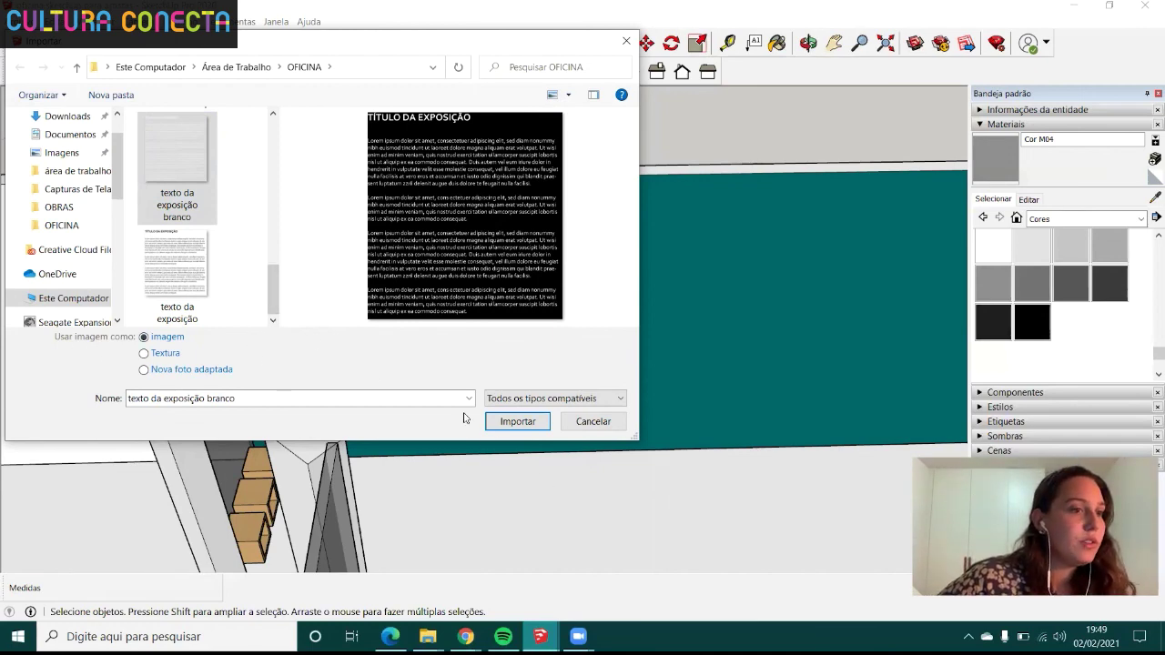
{"action": "left_click", "coordinate": [518, 423]}
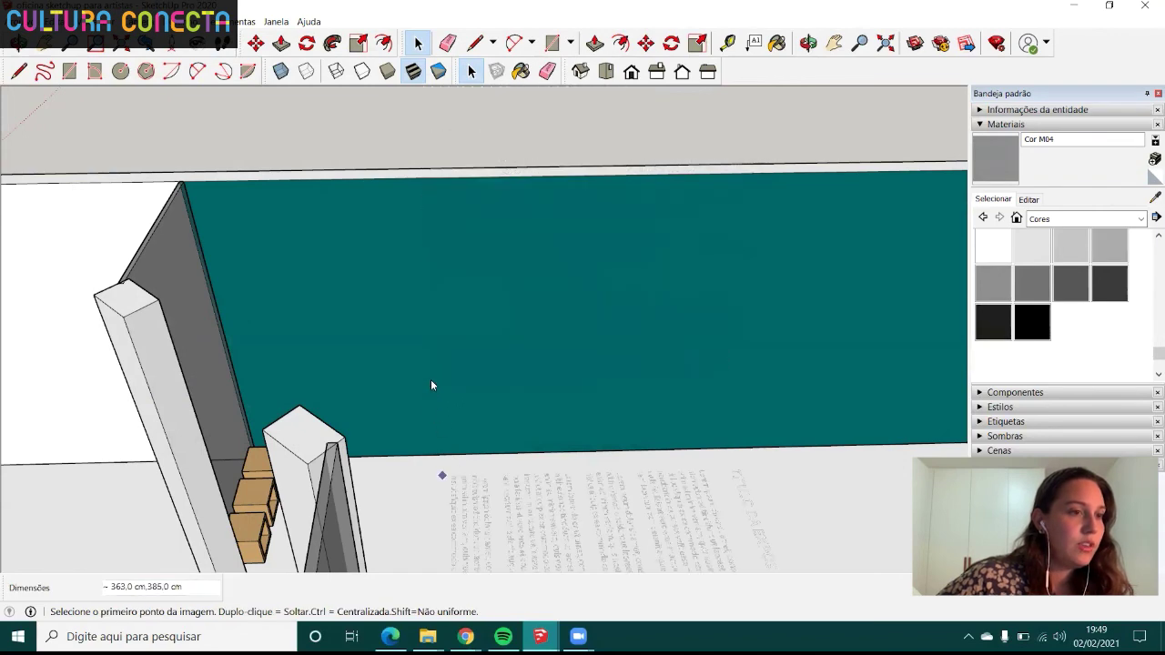
- Place the white exhibition text image on the teal wall by setting two opposite corners
{"action": "left_click", "coordinate": [489, 337]}
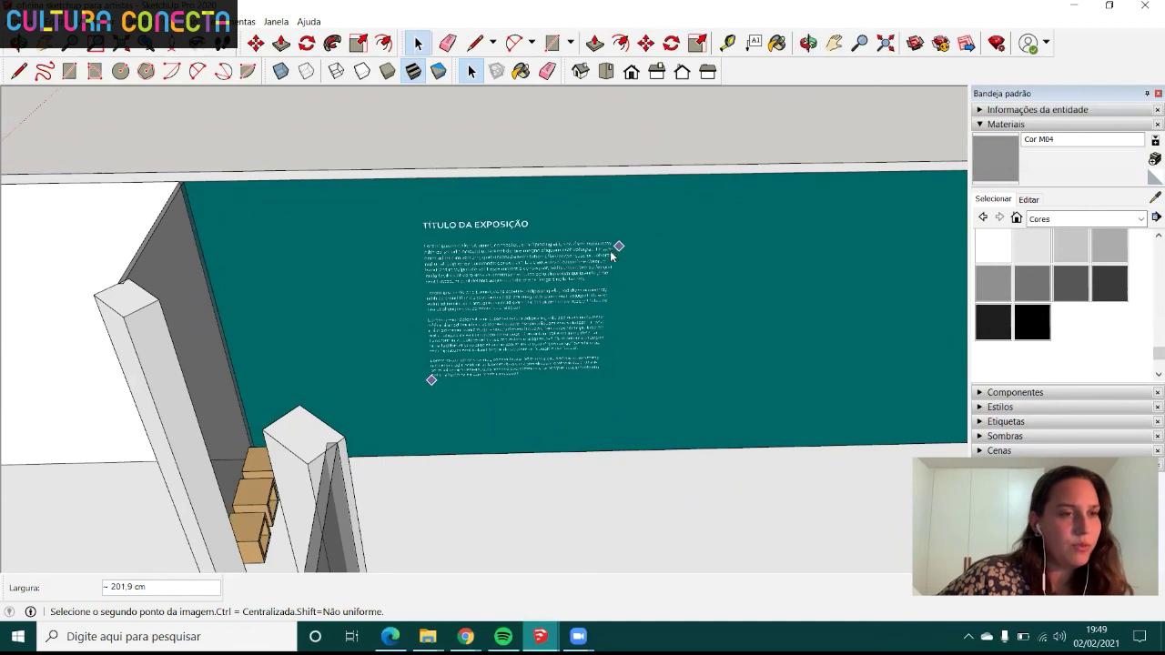
{"action": "left_click", "coordinate": [610, 339]}
{"action": "left_click", "coordinate": [607, 314]}
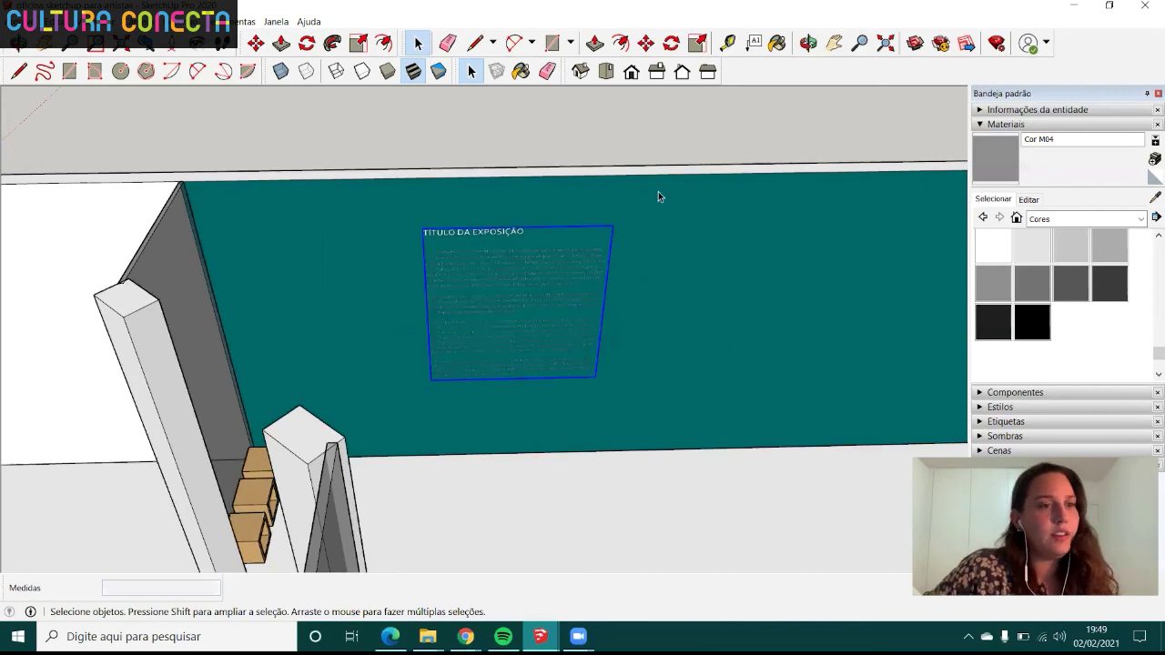
- Measure the text panel's bottom edge with the Tape Measure to confirm about 2 m
{"action": "left_click", "coordinate": [728, 43]}
{"action": "scroll", "coordinate": [520, 337], "scroll_direction": "up", "scroll_amount": 2}
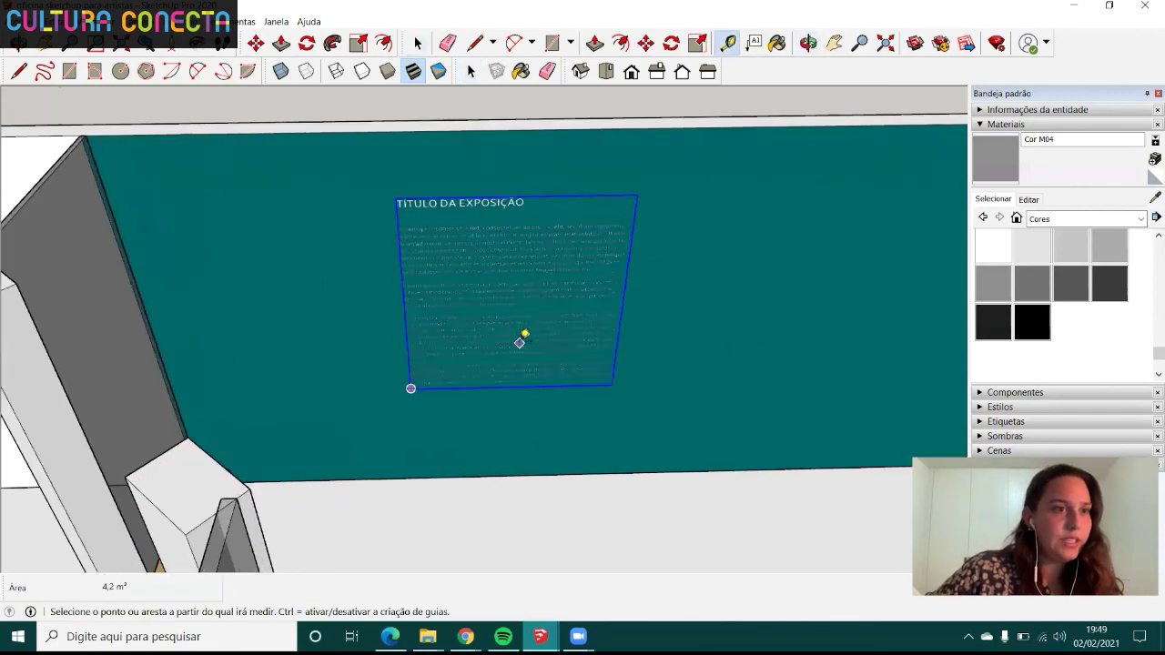
{"action": "scroll", "coordinate": [378, 397], "scroll_direction": "up", "scroll_amount": 3}
{"action": "left_click", "coordinate": [302, 434]}
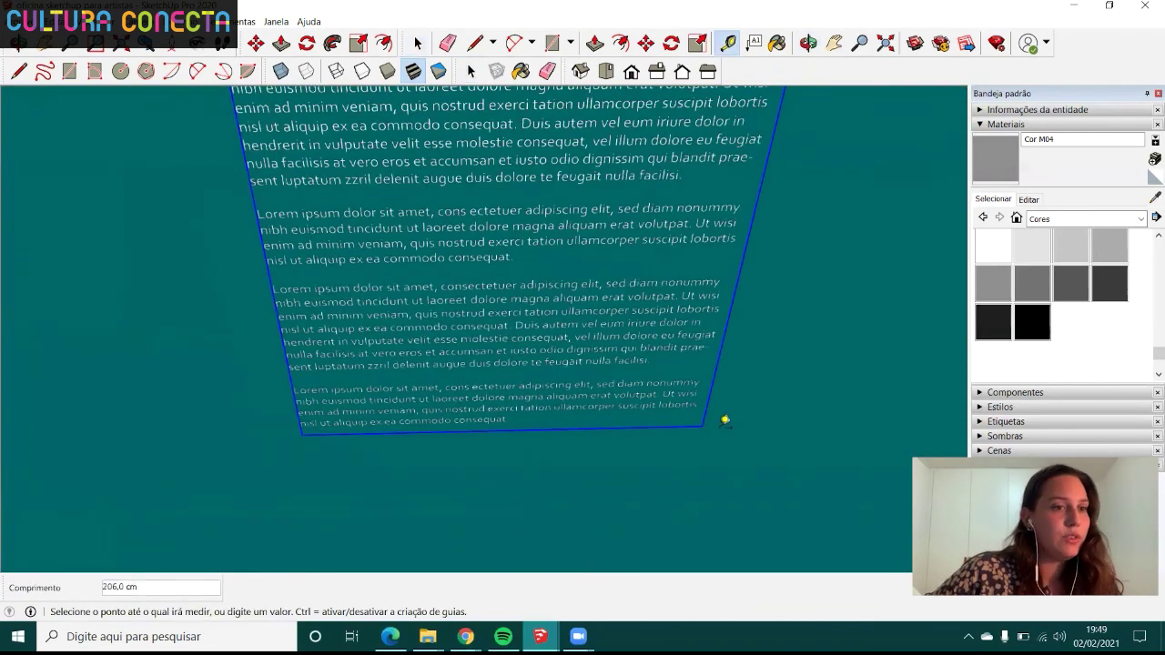
{"action": "scroll", "coordinate": [709, 420], "scroll_direction": "down", "scroll_amount": 3}
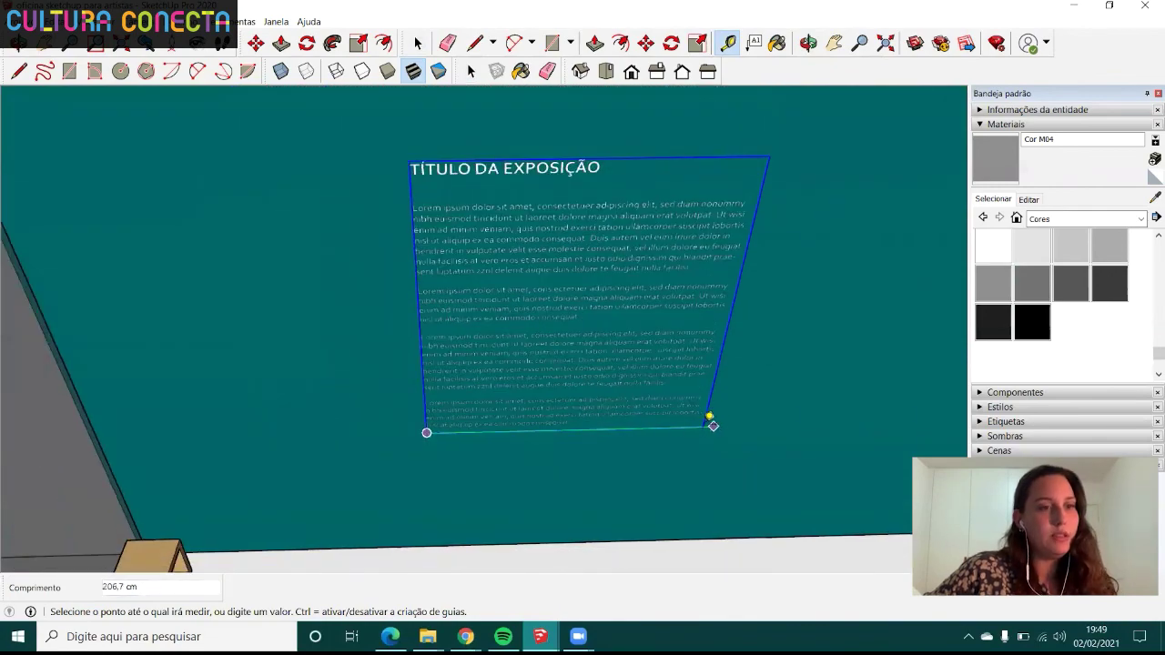
{"action": "left_click", "coordinate": [628, 427]}
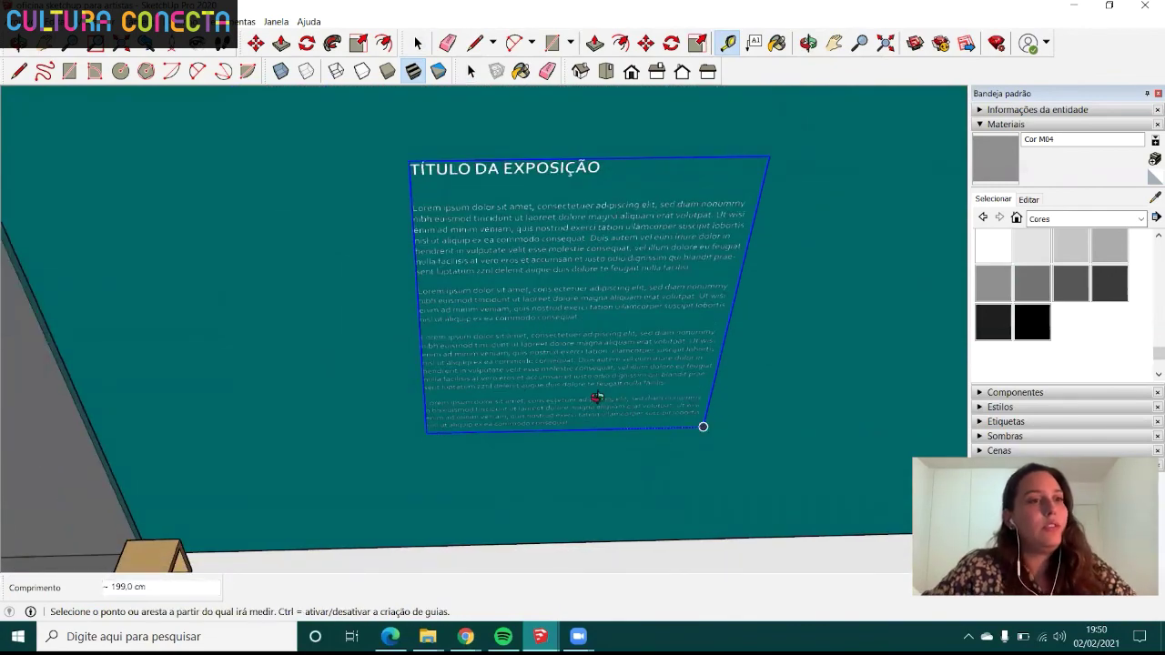
{"action": "middle_click_drag", "start_coordinate": [598, 395], "coordinate": [490, 359]}
{"action": "key", "text": "space"}
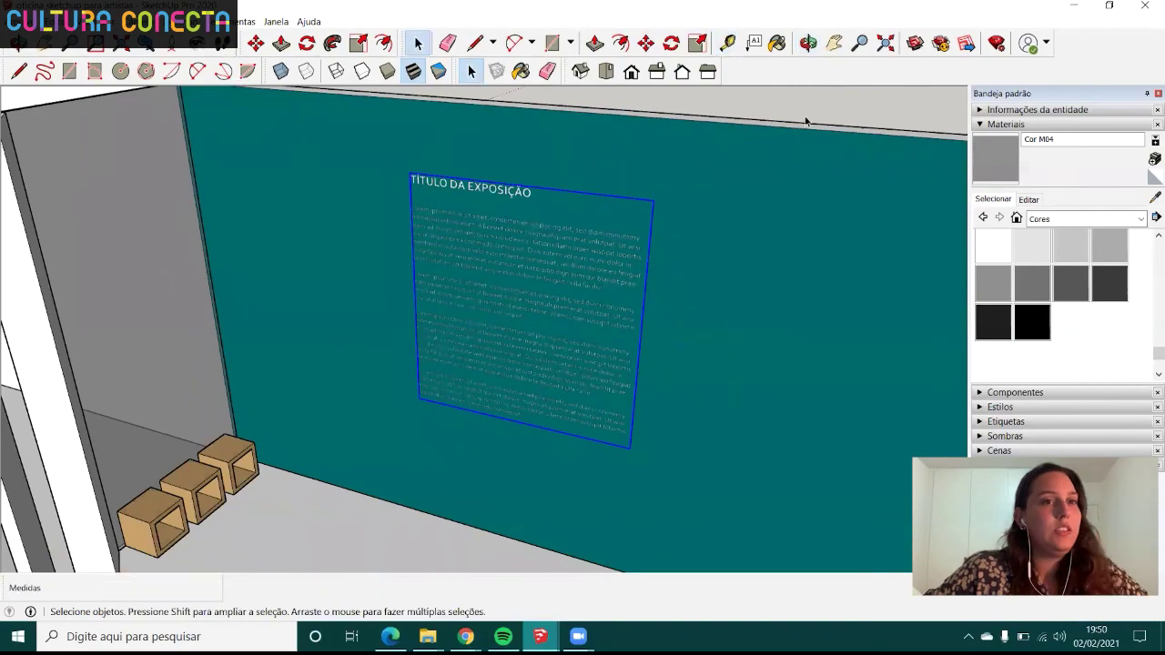
{"action": "key", "text": "Escape"}
{"action": "mouse_move", "coordinate": [739, 192]}
{"action": "middle_mouse_down"}
{"action": "mouse_move", "coordinate": [868, 324]}
{"action": "mouse_move", "coordinate": [661, 286]}
{"action": "mouse_move", "coordinate": [328, 276]}
{"action": "mouse_move", "coordinate": [459, 385]}
{"action": "mouse_move", "coordinate": [718, 406]}
{"action": "middle_mouse_up"}
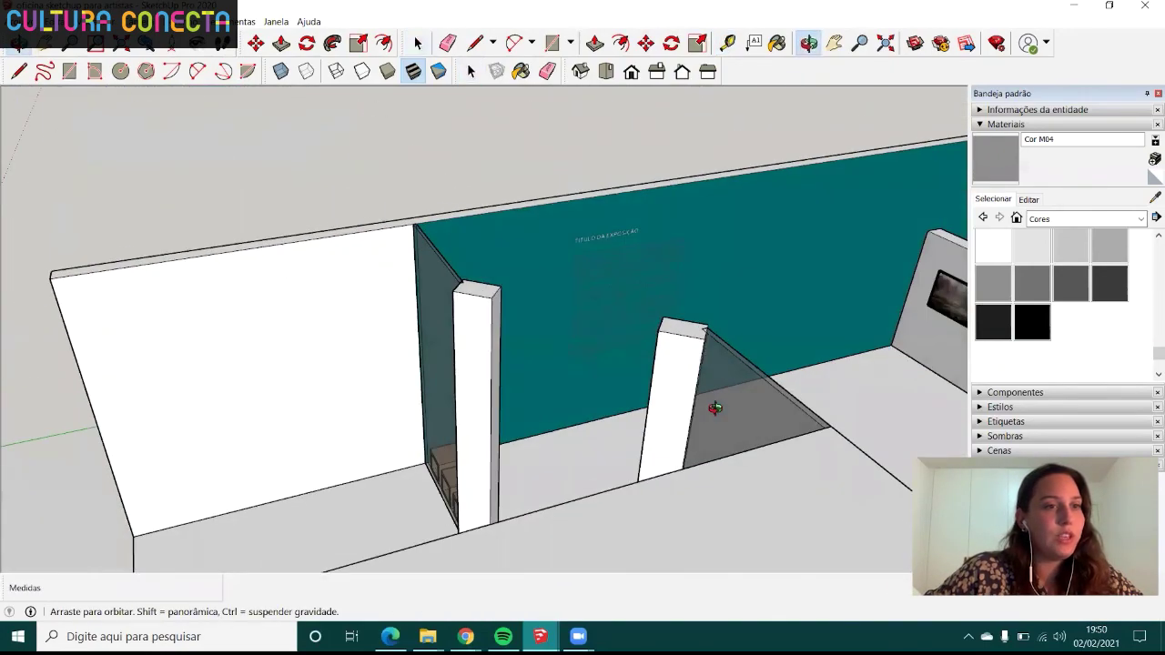
{"action": "mouse_move", "coordinate": [720, 310]}
{"action": "middle_mouse_down", "text": "shift"}
{"action": "mouse_move", "coordinate": [461, 300]}
{"action": "mouse_move", "coordinate": [520, 377]}
{"action": "mouse_move", "coordinate": [719, 347]}
{"action": "mouse_move", "coordinate": [373, 356]}
{"action": "middle_mouse_up", "text": "shift"}
{"action": "scroll", "coordinate": [719, 346], "scroll_direction": "down", "scroll_amount": 5}
{"action": "scroll", "coordinate": [372, 356], "scroll_direction": "up", "scroll_amount": 5}
{"action": "mouse_move", "coordinate": [297, 315]}
{"action": "middle_mouse_down"}
{"action": "mouse_move", "coordinate": [278, 307]}
{"action": "mouse_move", "coordinate": [461, 364]}
{"action": "mouse_move", "coordinate": [887, 349]}
{"action": "mouse_move", "coordinate": [617, 325]}
{"action": "mouse_move", "coordinate": [602, 339]}
{"action": "mouse_move", "coordinate": [554, 261]}
{"action": "mouse_move", "coordinate": [416, 372]}
{"action": "mouse_move", "coordinate": [132, 417]}
{"action": "middle_mouse_up"}
{"action": "scroll", "coordinate": [416, 372], "scroll_direction": "up", "scroll_amount": 5}
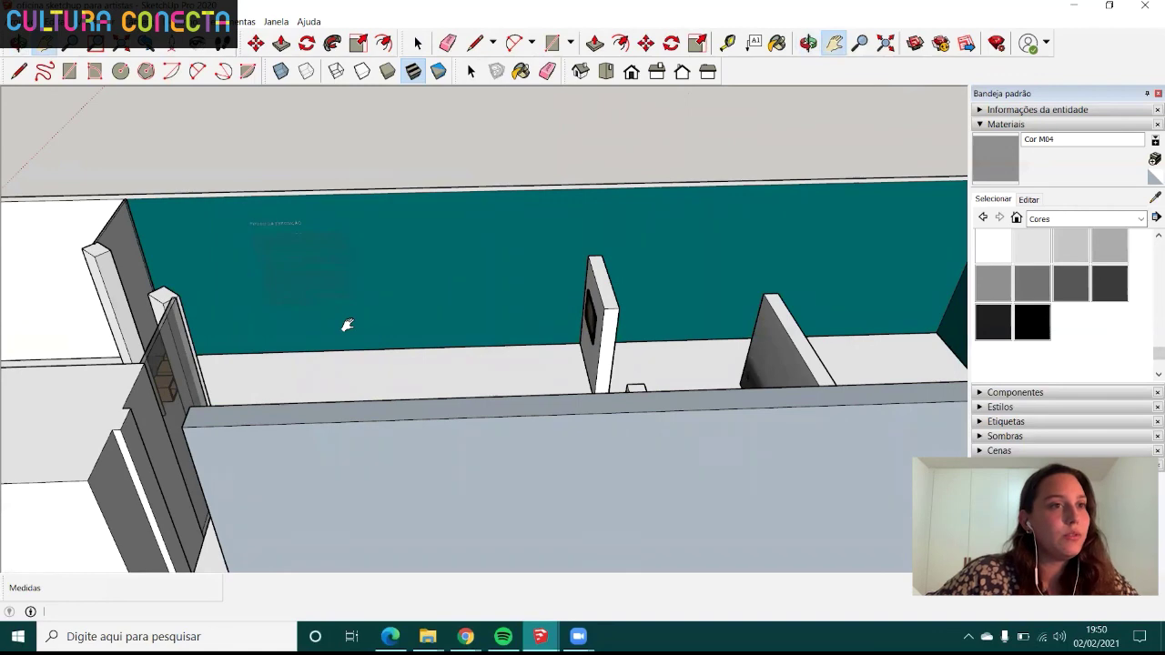
{"action": "scroll", "coordinate": [348, 325], "scroll_direction": "down", "scroll_amount": 5}
{"action": "mouse_move", "coordinate": [349, 325]}
{"action": "middle_mouse_down"}
{"action": "mouse_move", "coordinate": [592, 333]}
{"action": "mouse_move", "coordinate": [672, 315]}
{"action": "mouse_move", "coordinate": [637, 273]}
{"action": "mouse_move", "coordinate": [435, 337]}
{"action": "middle_mouse_up"}
{"action": "scroll", "coordinate": [672, 315], "scroll_direction": "down", "scroll_amount": 2}
{"action": "scroll", "coordinate": [595, 302], "scroll_direction": "up", "scroll_amount": 3}
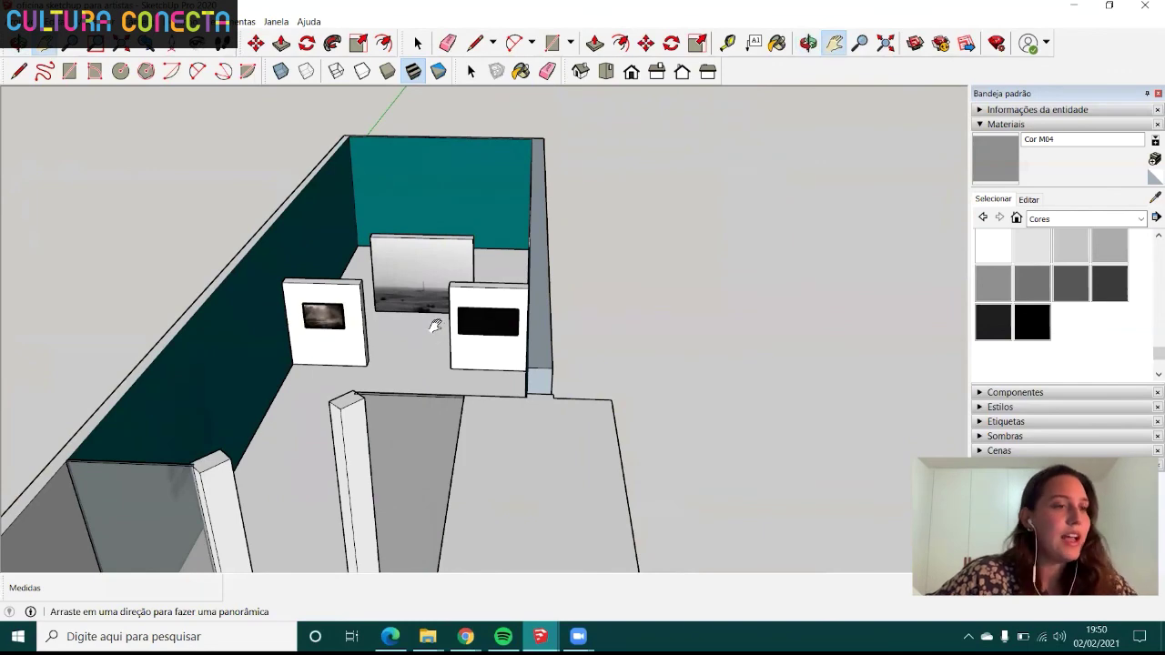
{"action": "scroll", "coordinate": [421, 333], "scroll_direction": "down", "scroll_amount": 2}
{"action": "mouse_move", "coordinate": [422, 333]}
{"action": "middle_mouse_down"}
{"action": "mouse_move", "coordinate": [488, 353]}
{"action": "mouse_move", "coordinate": [305, 369]}
{"action": "middle_mouse_up"}
{"action": "scroll", "coordinate": [489, 353], "scroll_direction": "down", "scroll_amount": 2}
{"action": "scroll", "coordinate": [305, 369], "scroll_direction": "up", "scroll_amount": 3}
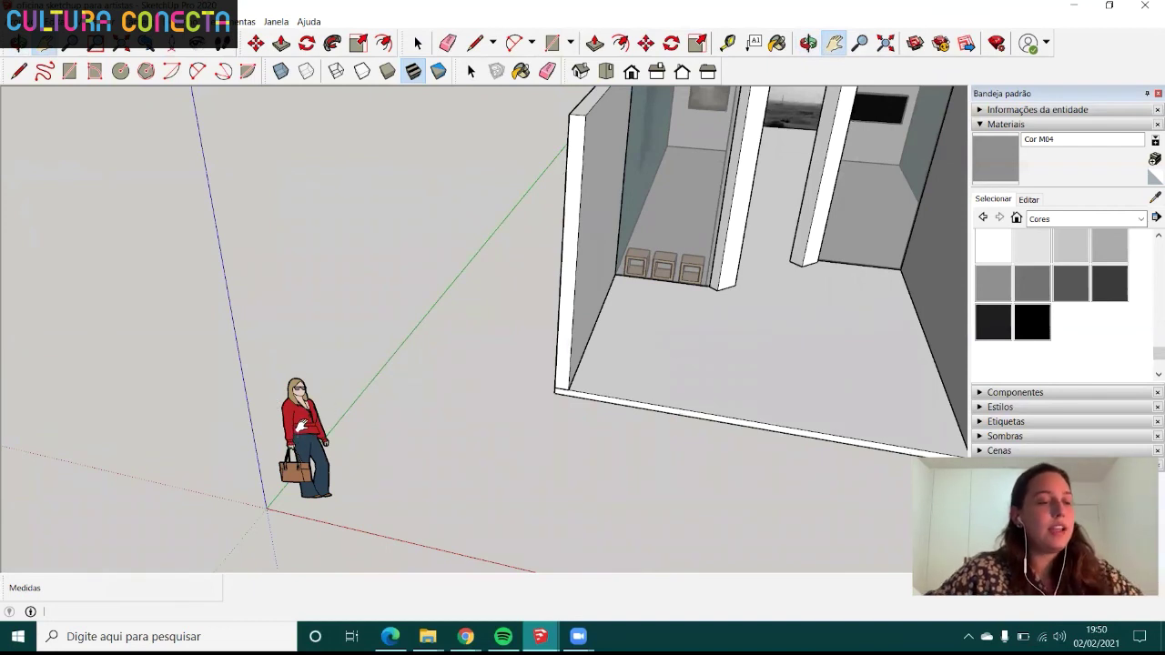
{"action": "key", "text": "space"}
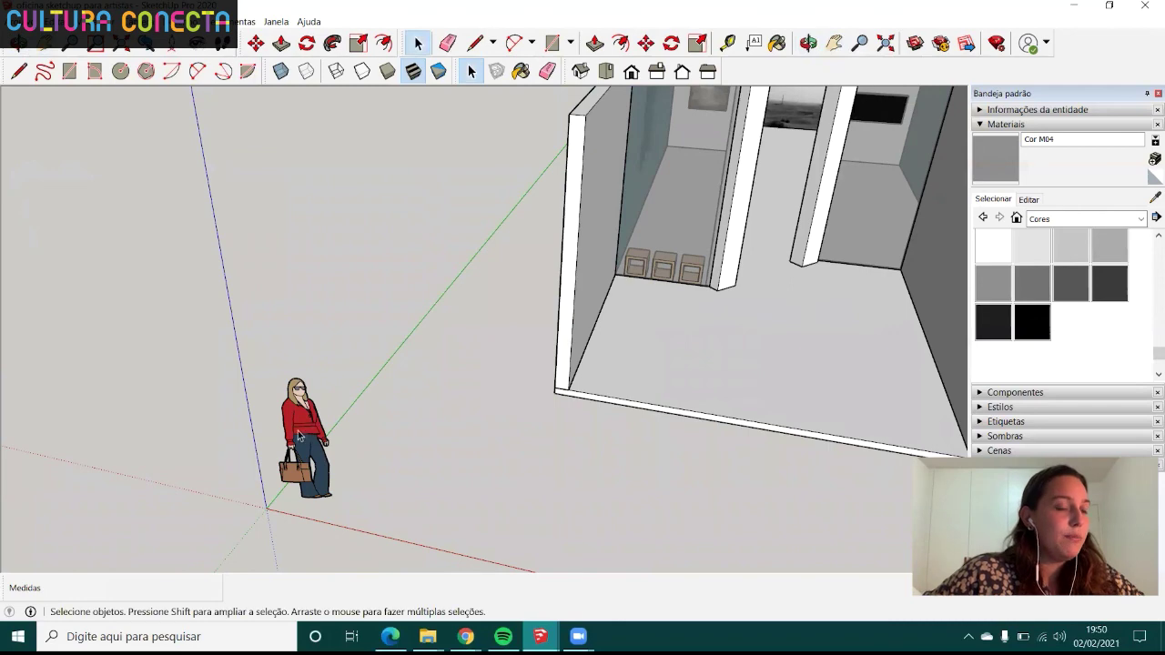
- Select all parts of the standing figure and paint them dark grey Cor M06
{"action": "left_click", "coordinate": [302, 435]}
{"action": "middle_click_drag", "start_coordinate": [301, 435], "coordinate": [216, 219]}
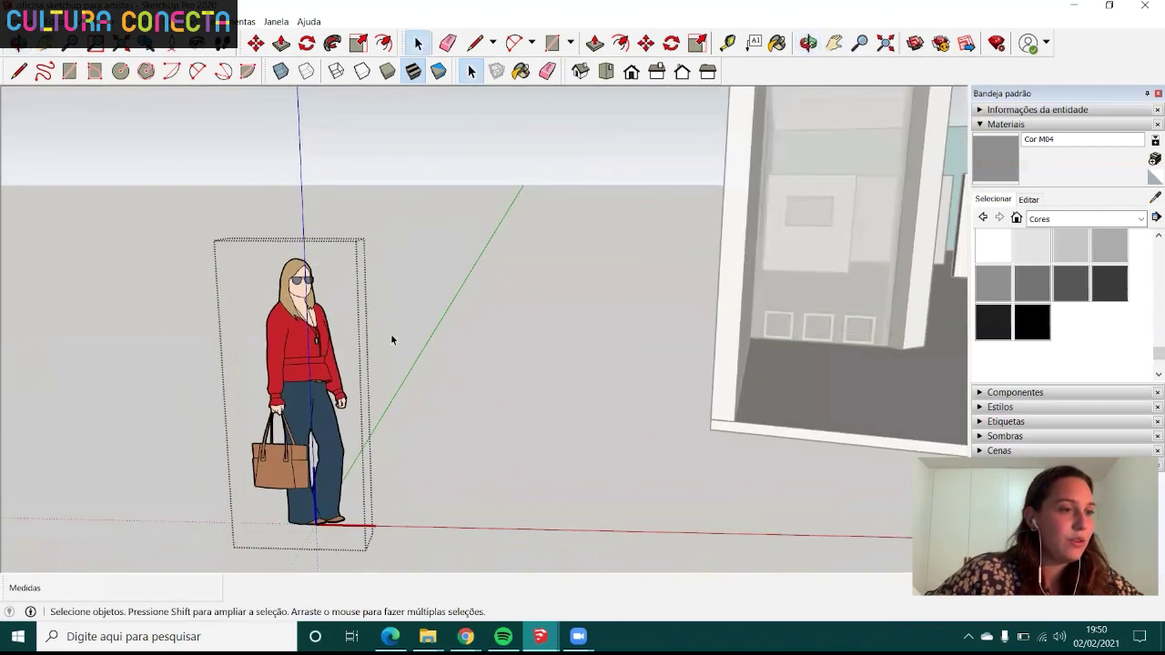
{"action": "key", "text": "ctrl+a"}
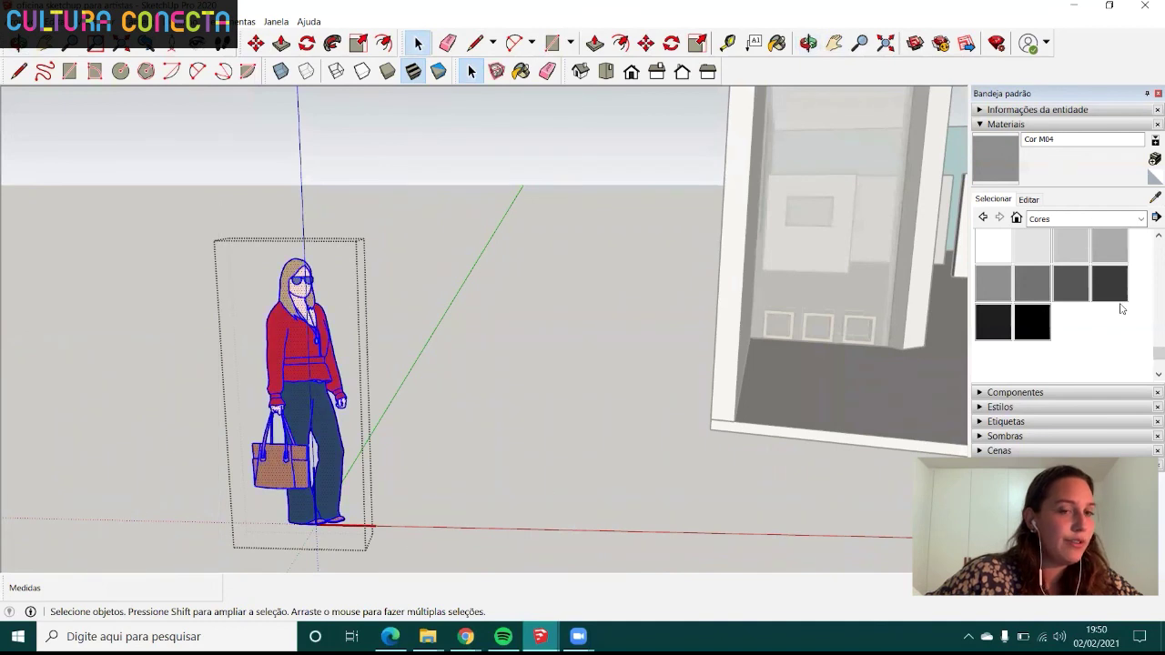
{"action": "left_click", "coordinate": [1081, 289]}
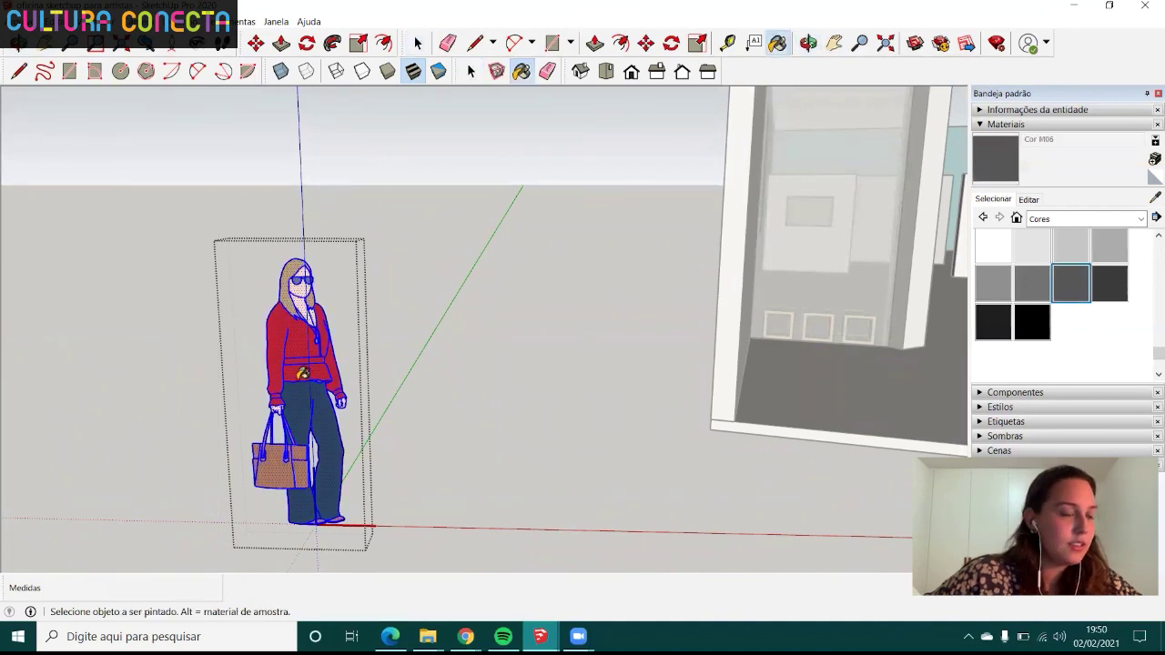
{"action": "left_click", "coordinate": [308, 344]}
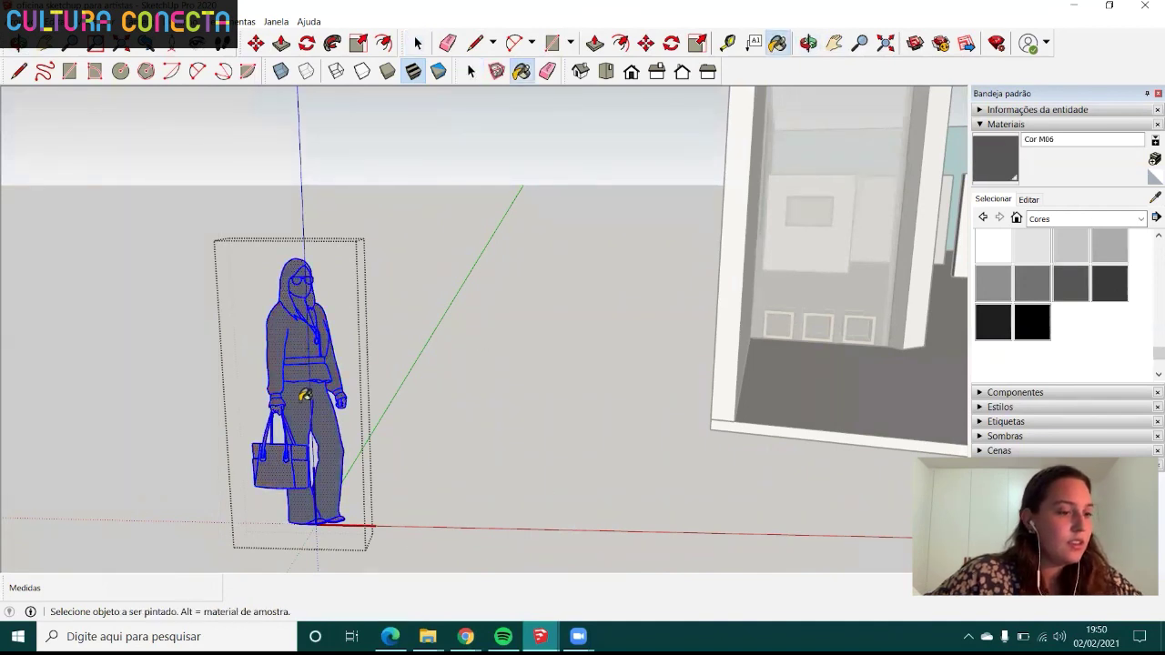
{"action": "key", "text": "space"}
{"action": "left_click", "coordinate": [376, 321]}
{"action": "mouse_move", "coordinate": [376, 322]}
{"action": "middle_mouse_down"}
{"action": "mouse_move", "coordinate": [312, 353]}
{"action": "mouse_move", "coordinate": [270, 273]}
{"action": "middle_mouse_up"}
- Lower the grey material's opacity to 70 on the reselected figure
{"action": "left_click", "coordinate": [312, 353]}
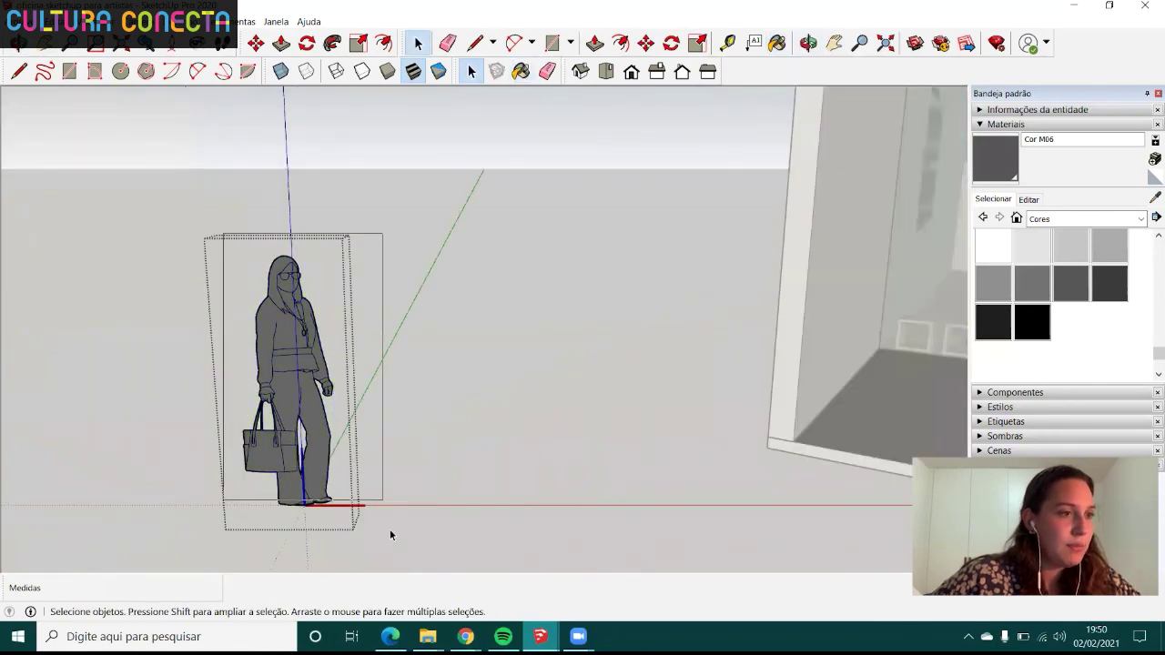
{"action": "key", "text": "ctrl+a"}
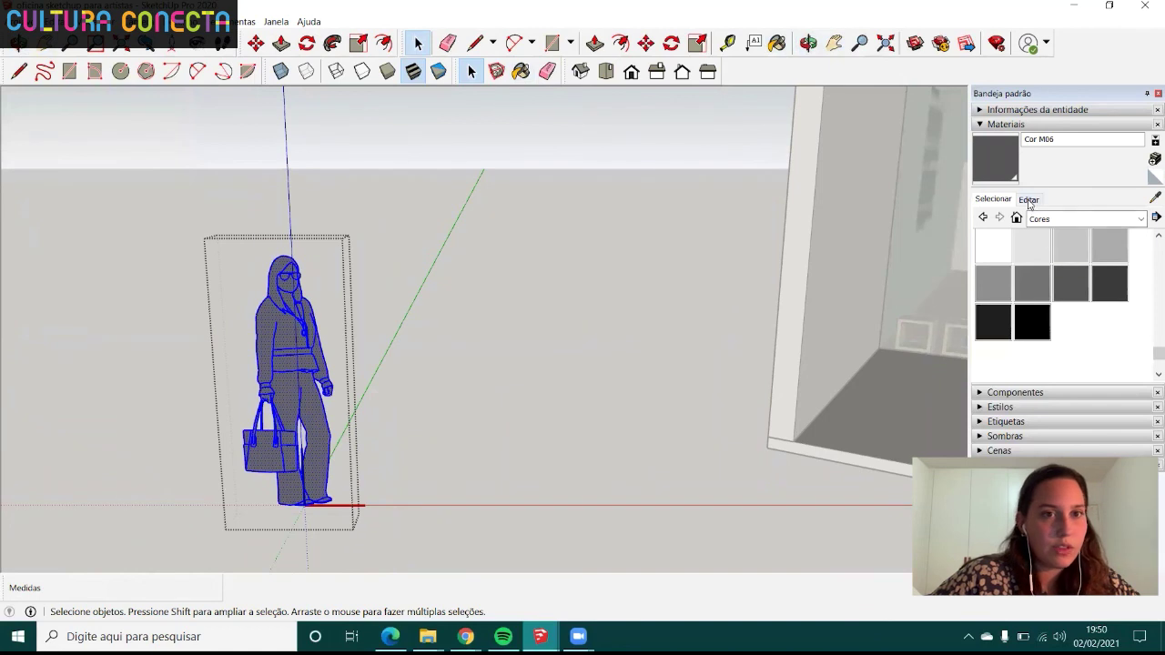
{"action": "left_click", "coordinate": [1029, 200]}
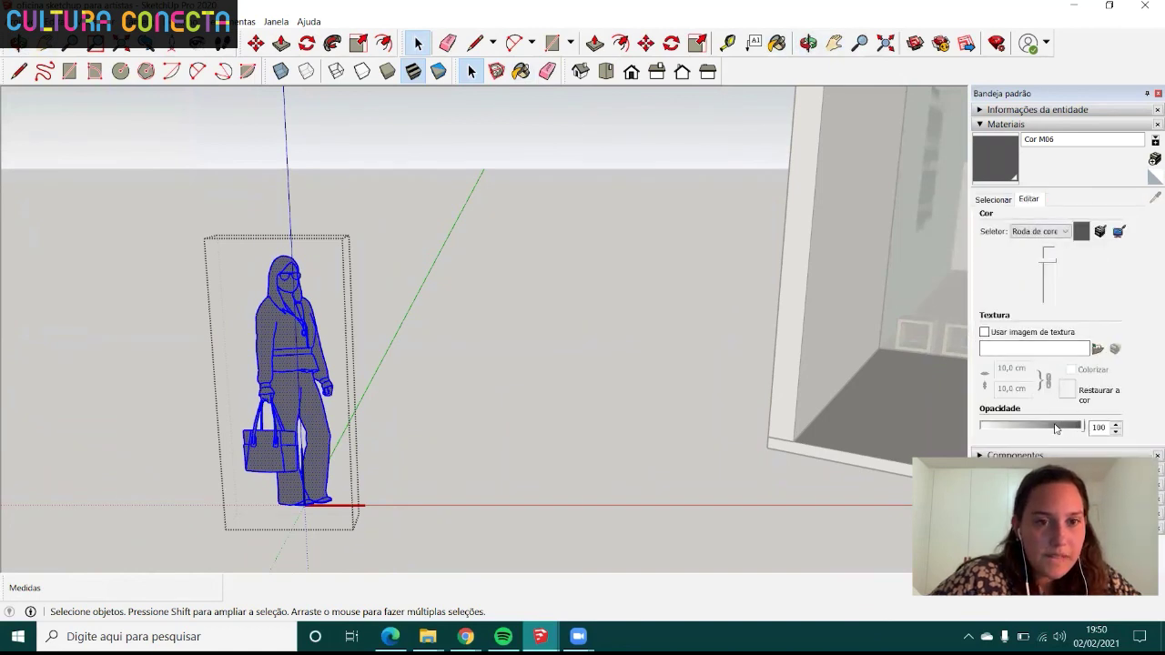
{"action": "mouse_move", "coordinate": [1056, 429]}
{"action": "left_mouse_down"}
{"action": "mouse_move", "coordinate": [1036, 430]}
{"action": "mouse_move", "coordinate": [1024, 404]}
{"action": "left_mouse_up"}
{"action": "left_click", "coordinate": [996, 201]}
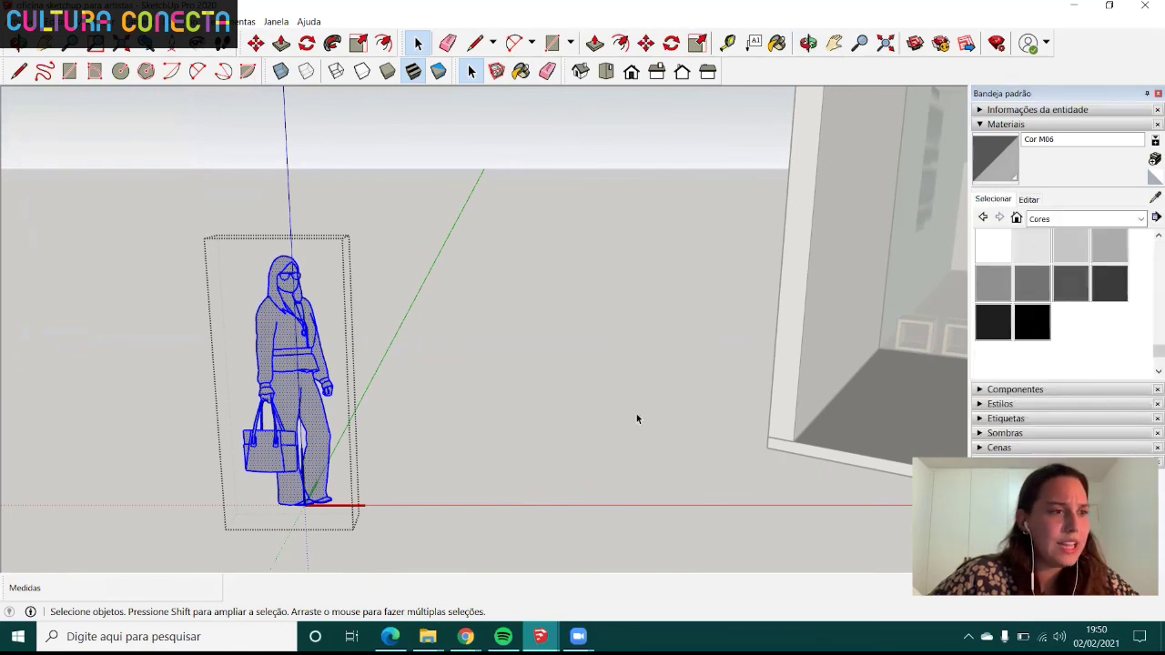
- Repaint the figure black Cor M09 and set that material's opacity to 76
{"action": "left_click", "coordinate": [1033, 328]}
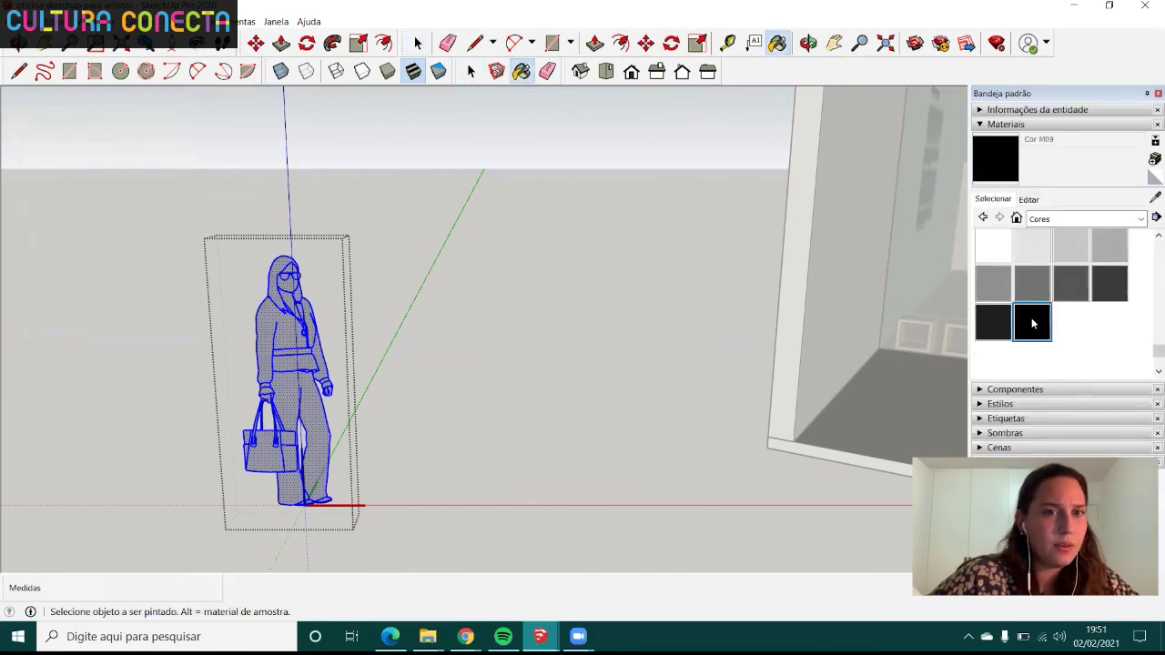
{"action": "left_click", "coordinate": [310, 336]}
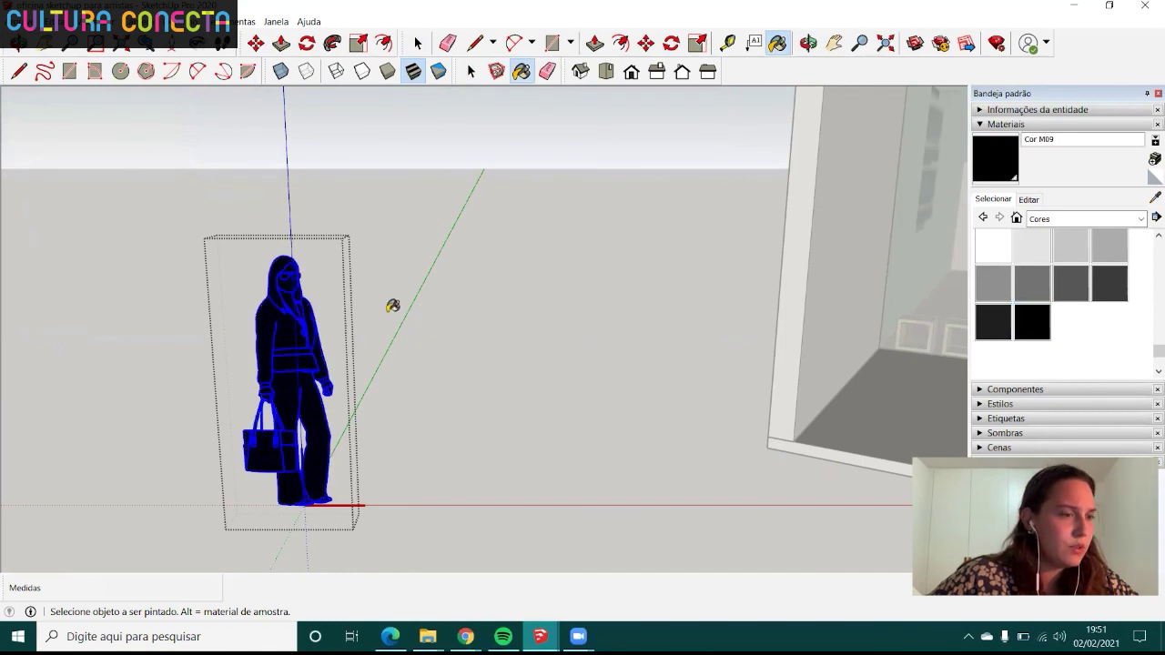
{"action": "left_click", "coordinate": [1031, 200]}
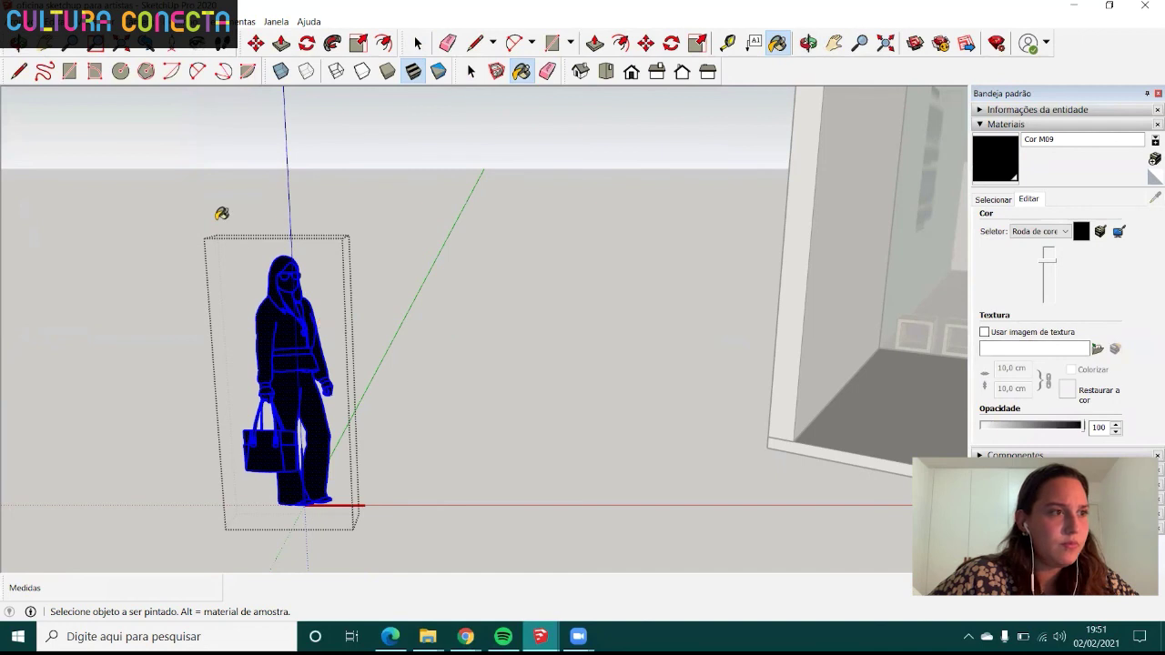
{"action": "left_click", "coordinate": [1058, 426]}
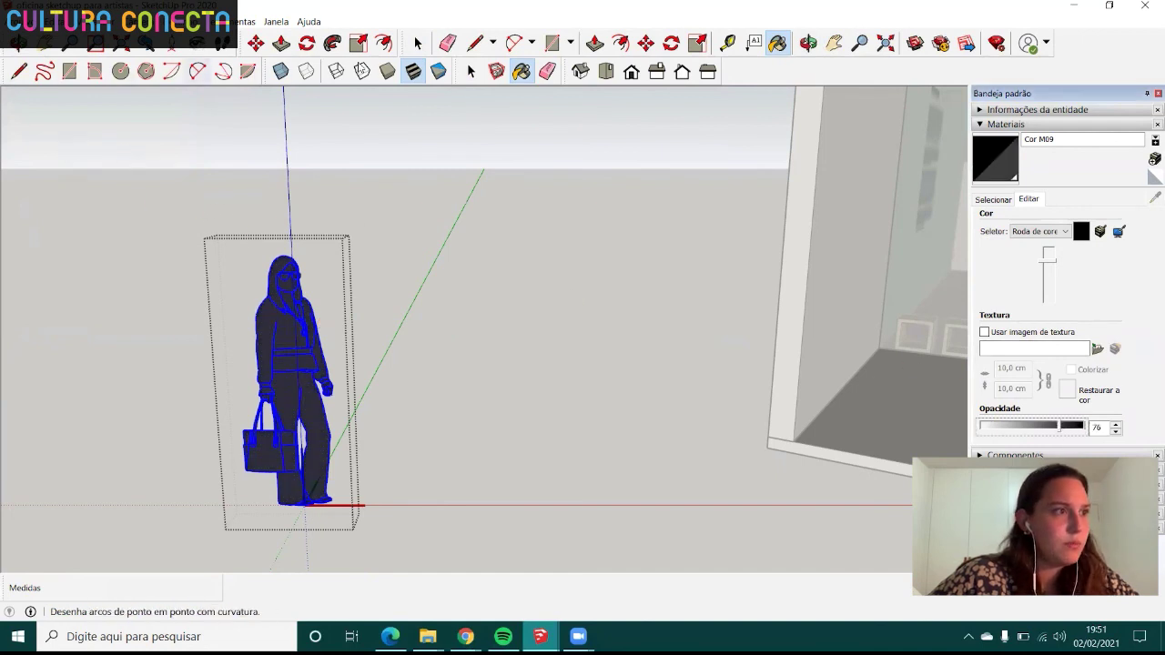
{"action": "left_click", "coordinate": [417, 42]}
{"action": "left_click", "coordinate": [380, 371]}
{"action": "middle_click_drag", "start_coordinate": [380, 371], "coordinate": [290, 395]}
- Move the figure onto the floor in front of the teal wall
{"action": "left_click", "coordinate": [291, 395]}
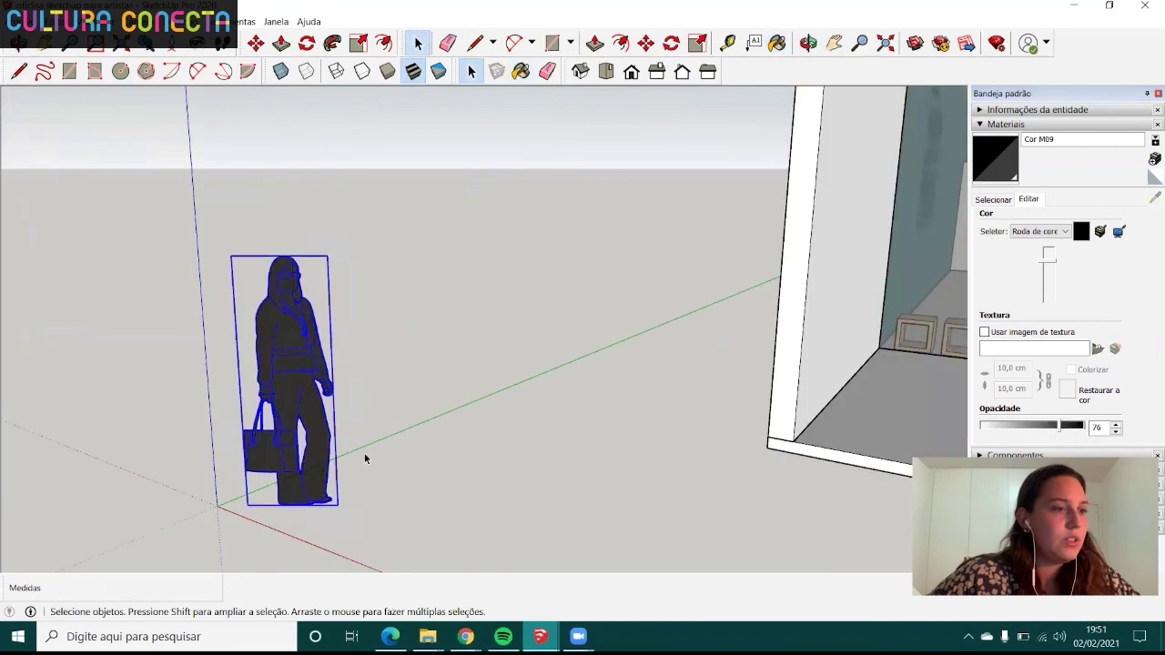
{"action": "key", "text": "m"}
{"action": "left_click", "coordinate": [323, 501]}
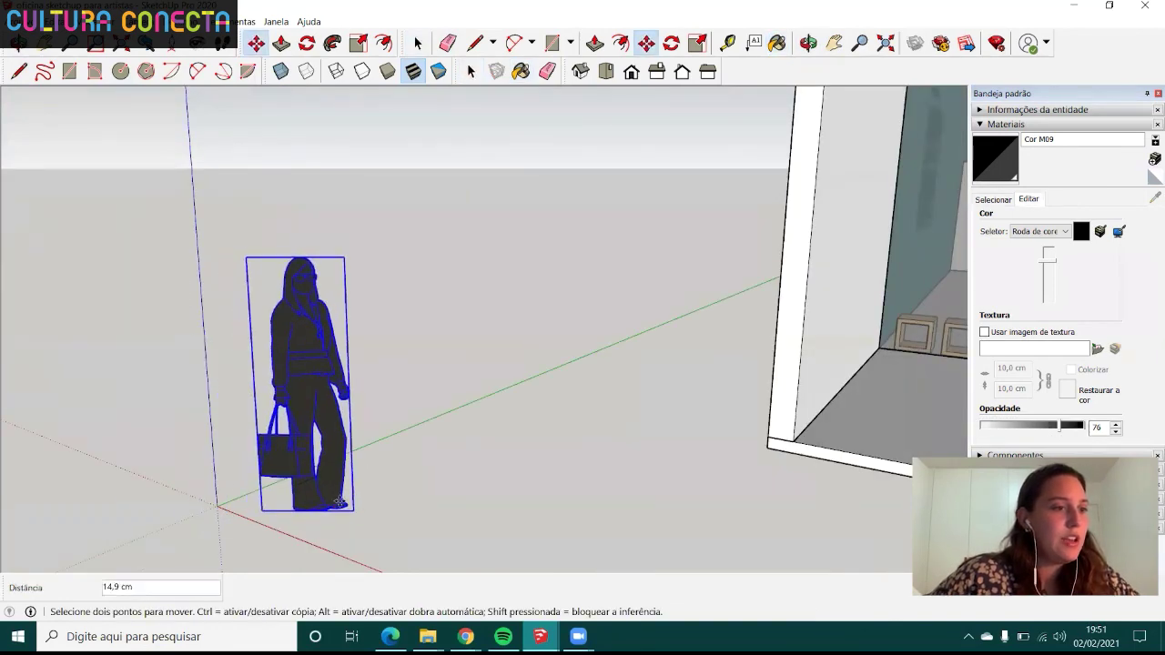
{"action": "scroll", "coordinate": [323, 500], "scroll_direction": "down", "scroll_amount": 3}
{"action": "middle_click_drag", "start_coordinate": [323, 501], "coordinate": [611, 411]}
{"action": "scroll", "coordinate": [483, 541], "scroll_direction": "up", "scroll_amount": 2}
{"action": "scroll", "coordinate": [553, 424], "scroll_direction": "up", "scroll_amount": 2}
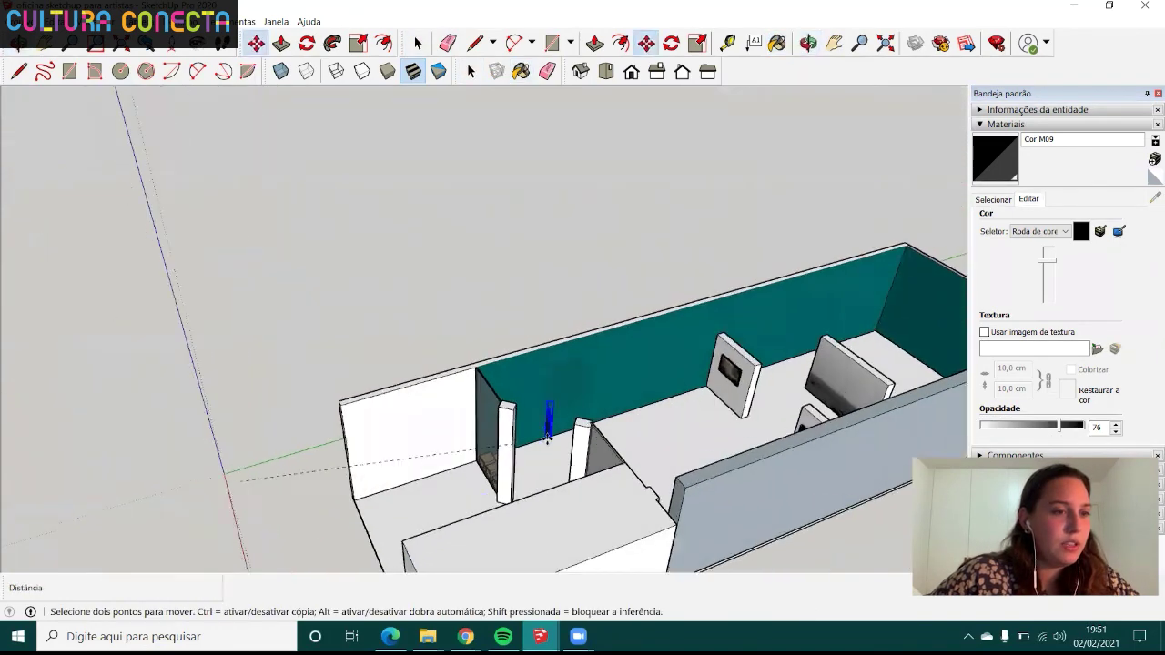
{"action": "scroll", "coordinate": [521, 457], "scroll_direction": "up", "scroll_amount": 2}
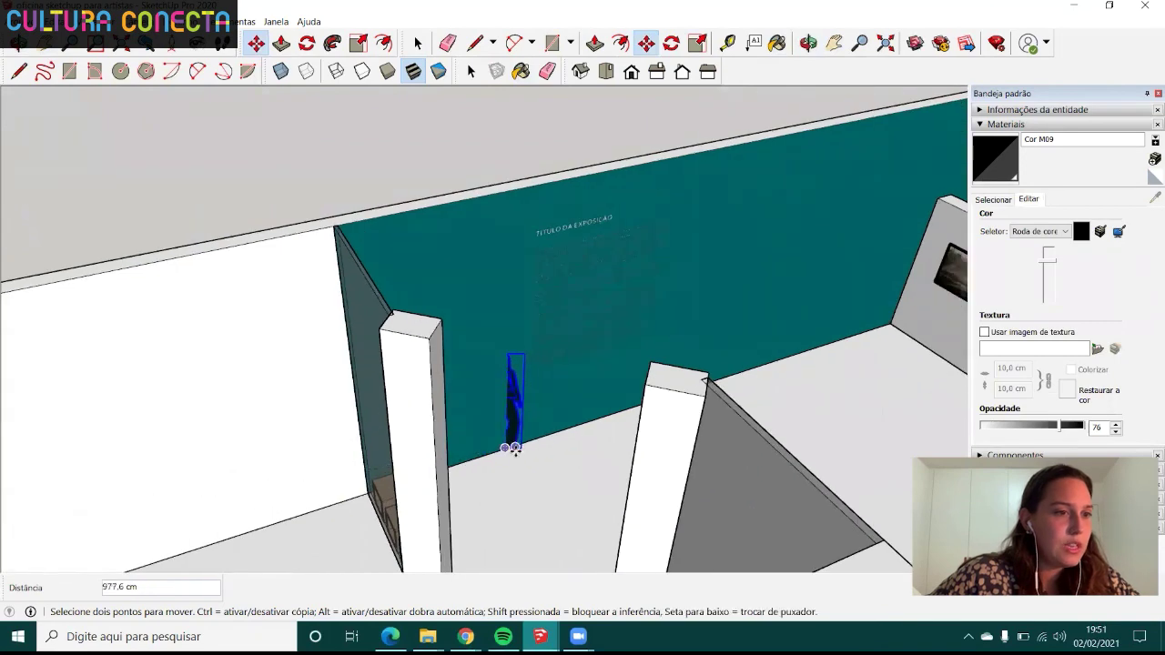
{"action": "left_click", "coordinate": [547, 503]}
- Orbit down to eye level to inspect the figure's new spot by the wall
{"action": "middle_click_drag", "start_coordinate": [546, 503], "coordinate": [228, 447]}
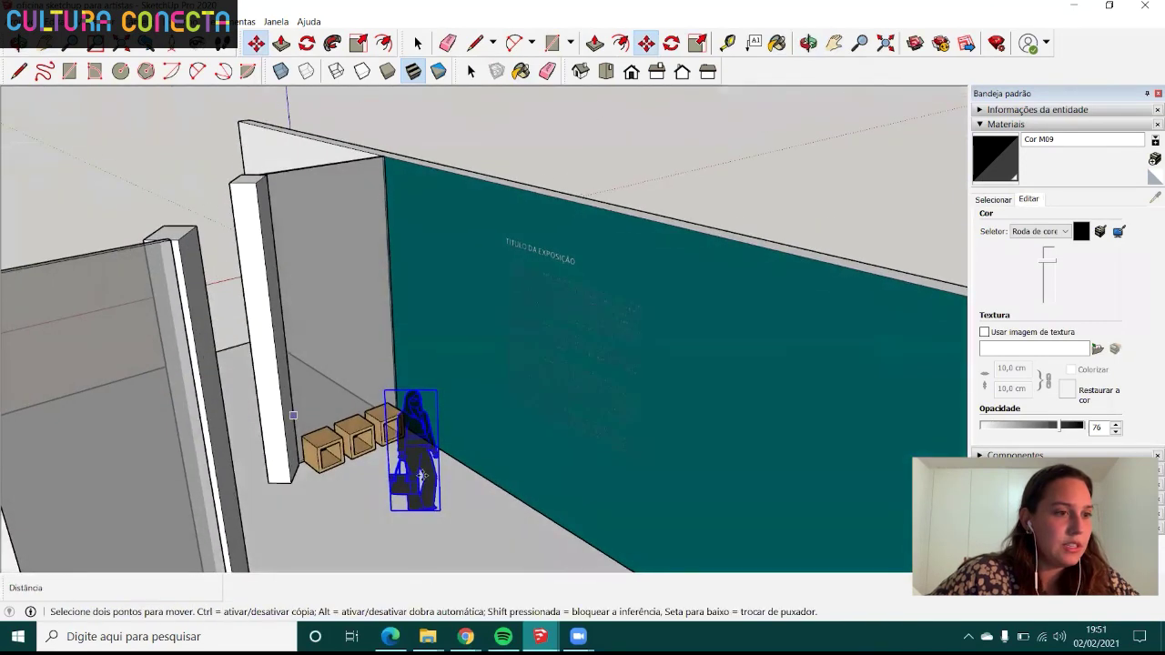
{"action": "scroll", "coordinate": [463, 463], "scroll_direction": "up", "scroll_amount": 3}
{"action": "middle_click_drag", "start_coordinate": [463, 464], "coordinate": [450, 446]}
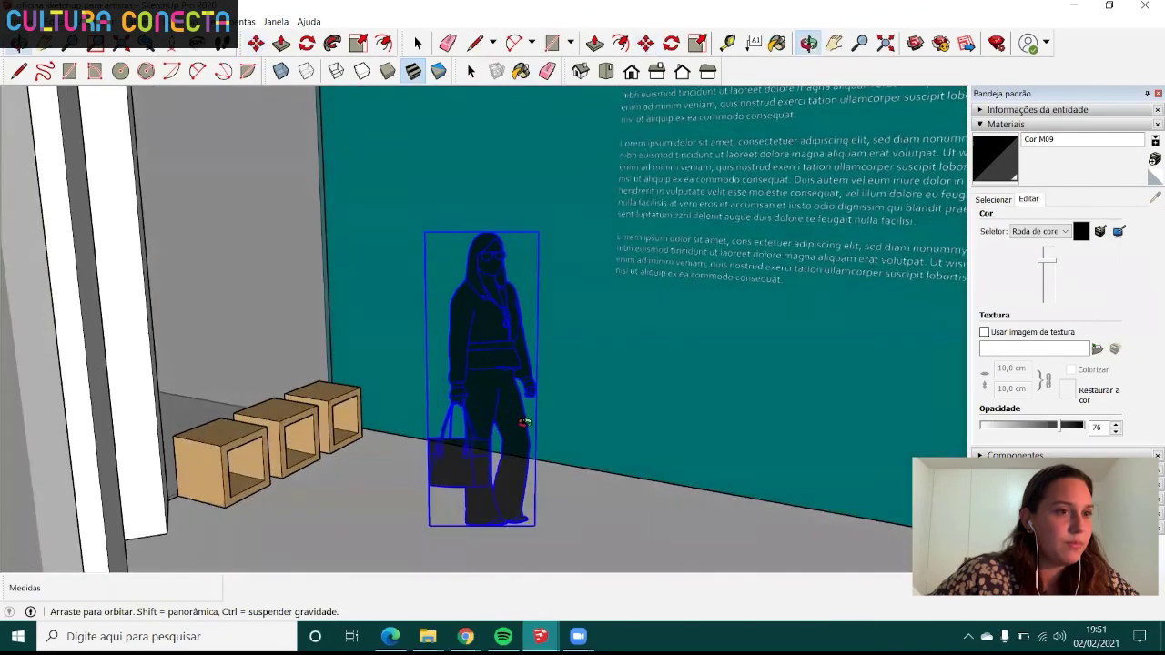
{"action": "scroll", "coordinate": [437, 341], "scroll_direction": "down", "scroll_amount": 3}
{"action": "middle_click_drag", "start_coordinate": [437, 340], "coordinate": [419, 328]}
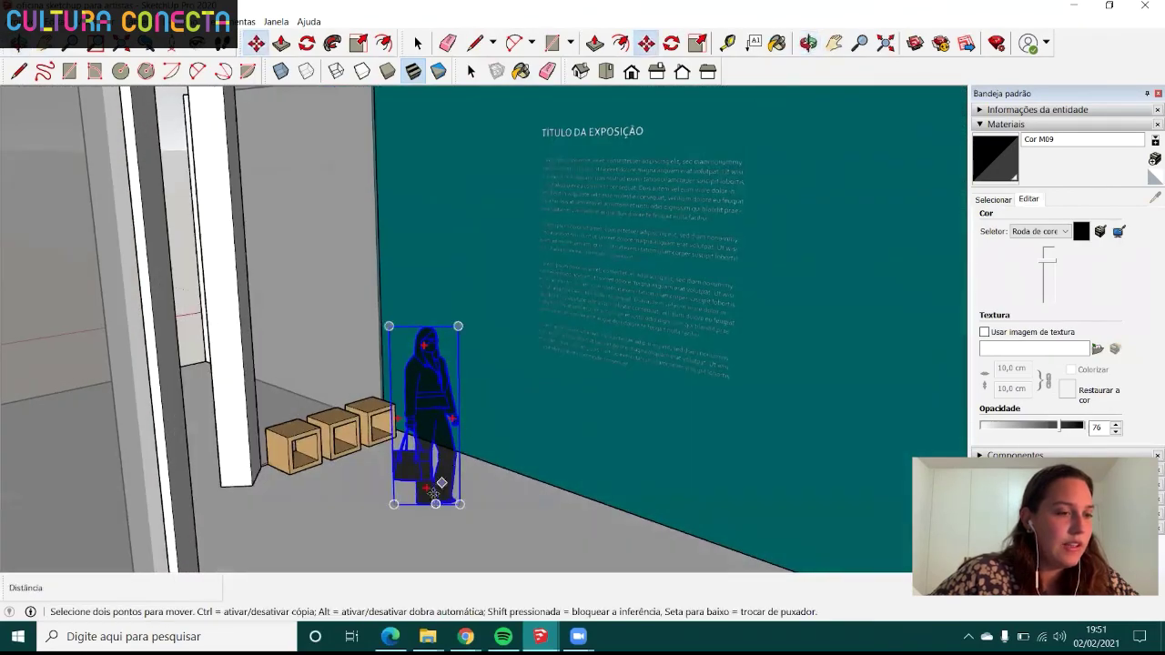
{"action": "scroll", "coordinate": [398, 368], "scroll_direction": "up", "scroll_amount": 4}
{"action": "scroll", "coordinate": [402, 401], "scroll_direction": "down", "scroll_amount": 3}
{"action": "mouse_move", "coordinate": [401, 401]}
{"action": "middle_mouse_down"}
{"action": "mouse_move", "coordinate": [435, 403]}
{"action": "mouse_move", "coordinate": [402, 456]}
{"action": "middle_mouse_up"}
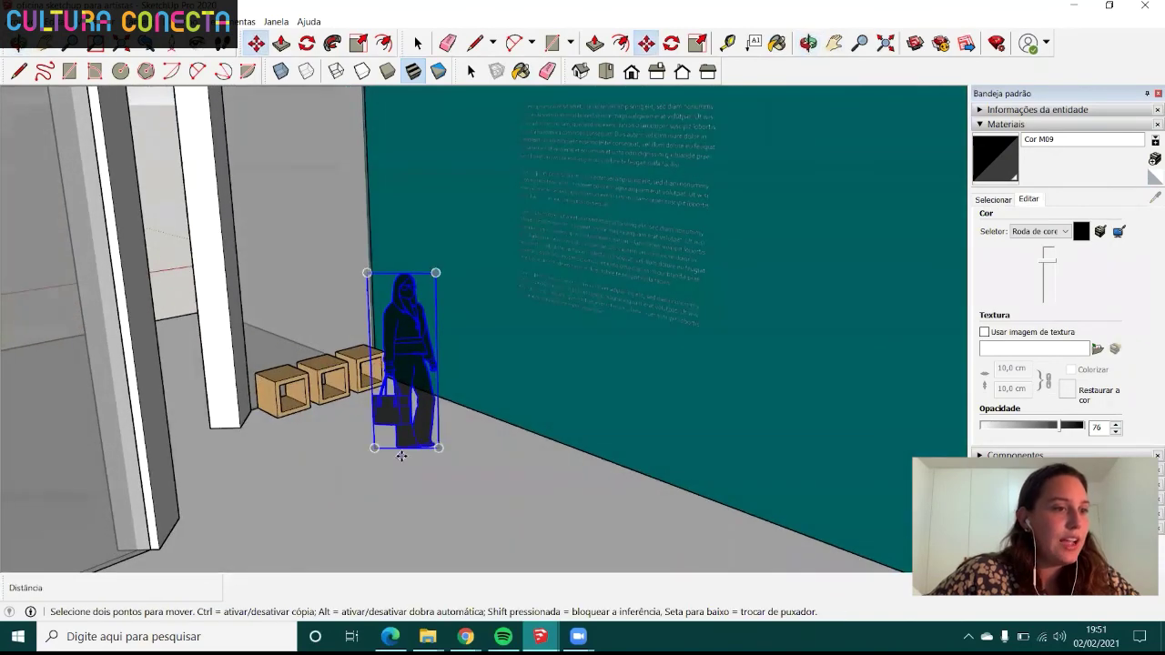
- Shift the figure about 50 cm left so it stands beside the wooden cubes
{"action": "left_click", "coordinate": [400, 448]}
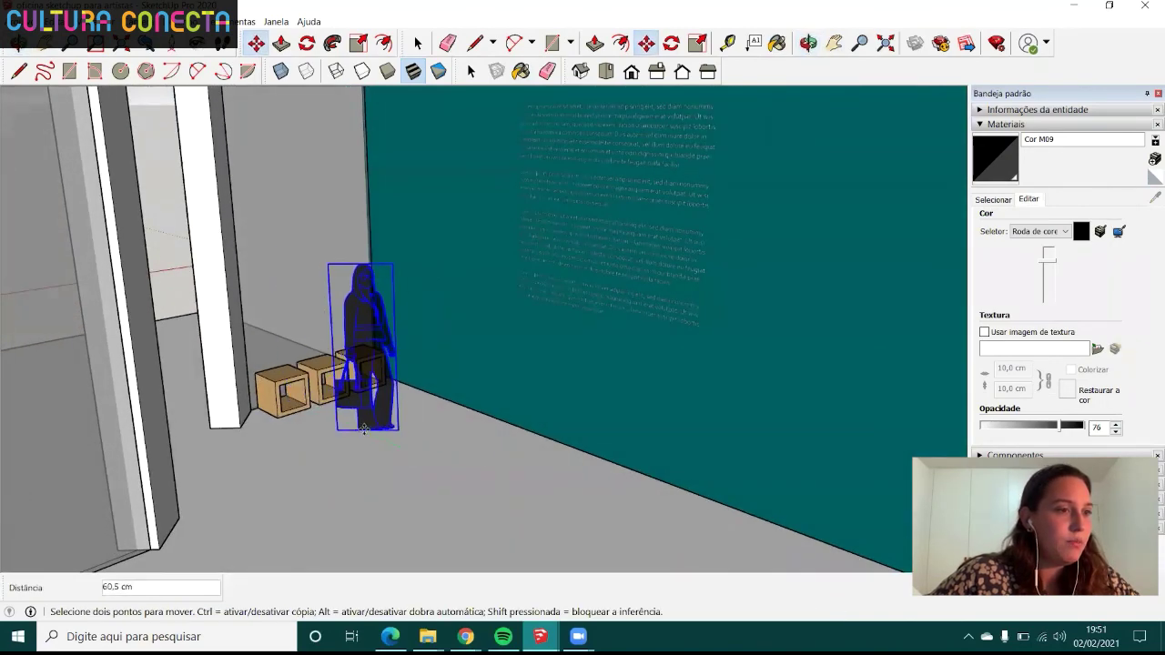
{"action": "left_click", "coordinate": [398, 443]}
{"action": "scroll", "coordinate": [420, 456], "scroll_direction": "up", "scroll_amount": 5}
{"action": "scroll", "coordinate": [443, 424], "scroll_direction": "down", "scroll_amount": 3}
{"action": "scroll", "coordinate": [452, 416], "scroll_direction": "down", "scroll_amount": 2}
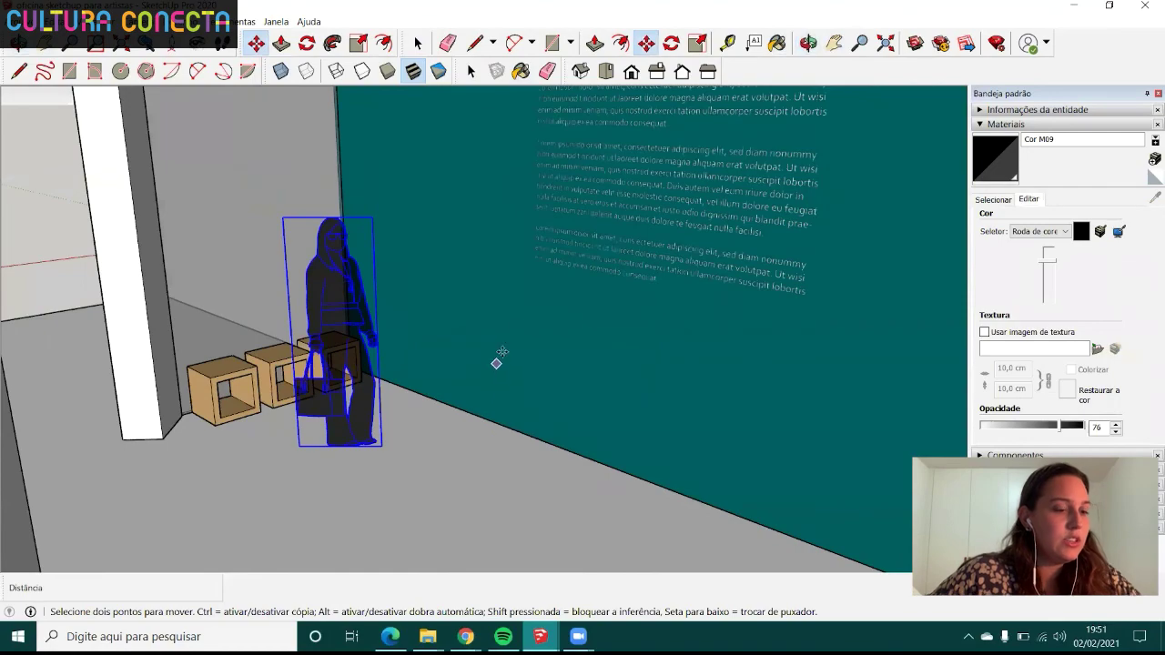
{"action": "mouse_move", "coordinate": [501, 352]}
{"action": "middle_mouse_down", "text": "shift"}
{"action": "mouse_move", "coordinate": [506, 333]}
{"action": "mouse_move", "coordinate": [471, 281]}
{"action": "mouse_move", "coordinate": [481, 312]}
{"action": "middle_mouse_up", "text": "shift"}
{"action": "scroll", "coordinate": [505, 318], "scroll_direction": "down", "scroll_amount": 1}
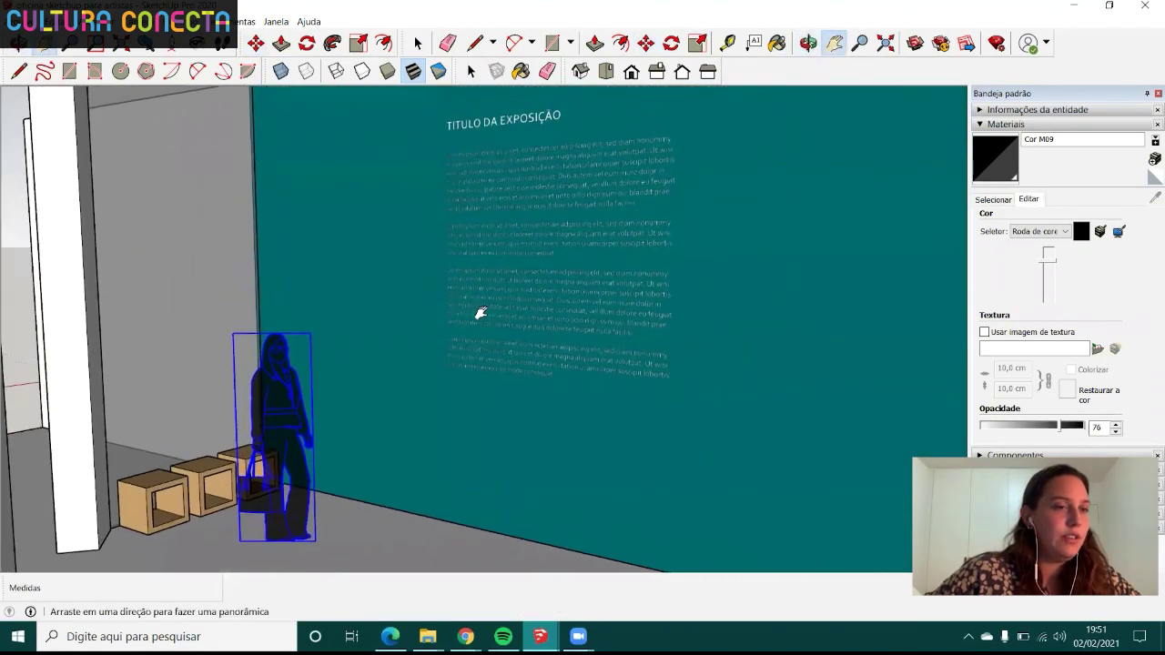
{"action": "left_click", "coordinate": [537, 209]}
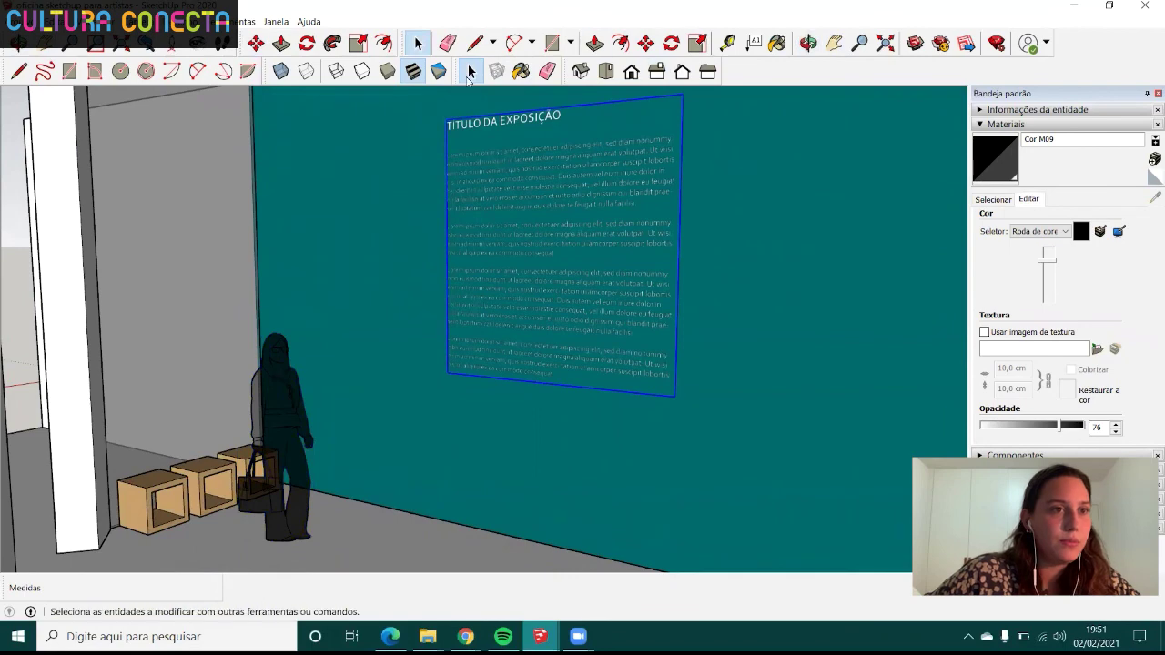
- Scale the exhibition text panel down to about 0.75 toward its bottom-left corner
{"action": "key", "text": "s"}
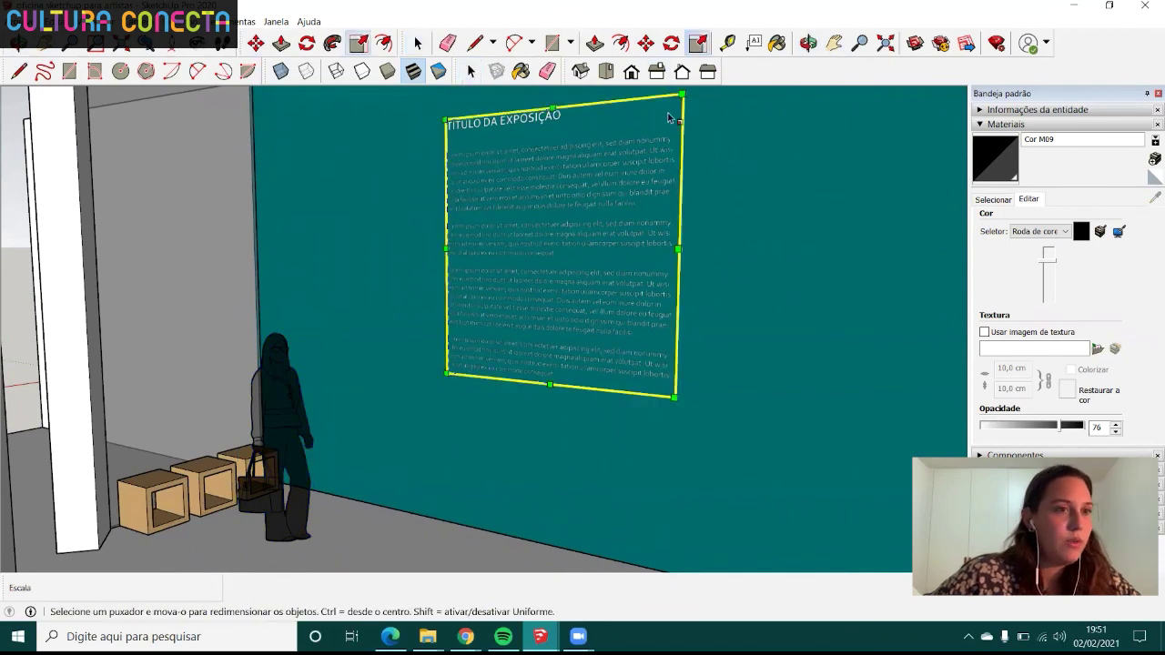
{"action": "mouse_move", "coordinate": [685, 93]}
{"action": "left_mouse_down"}
{"action": "mouse_move", "coordinate": [605, 187]}
{"action": "mouse_move", "coordinate": [618, 194]}
{"action": "left_mouse_up"}
{"action": "type", "text": "0.75"}
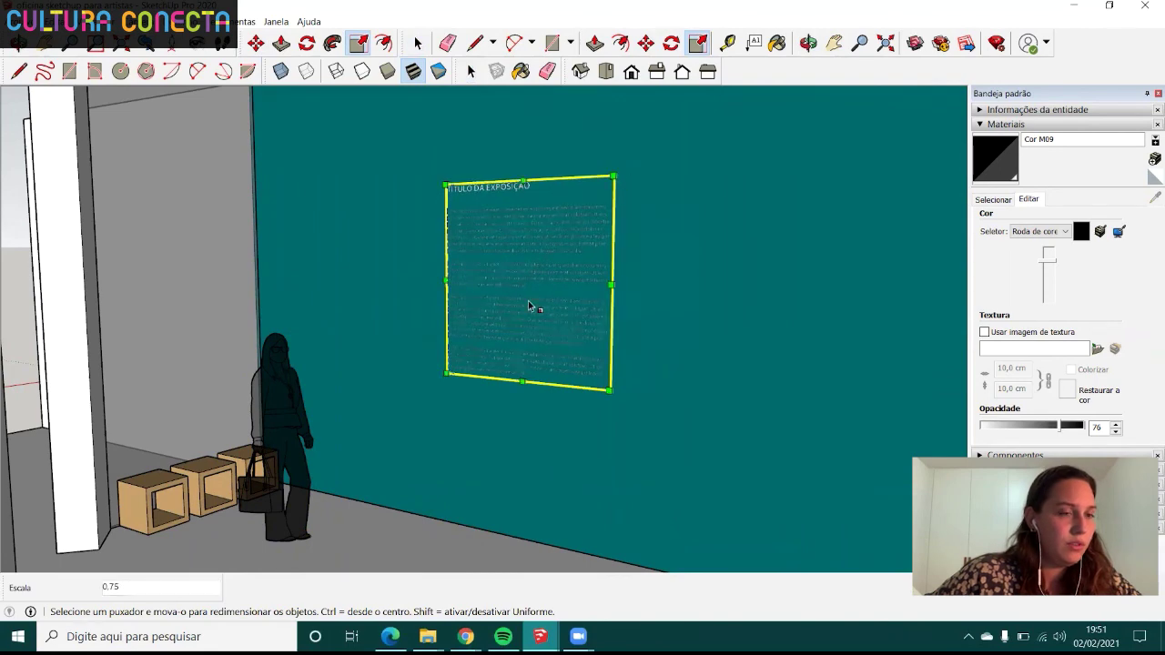
{"action": "key", "text": "space"}
- Orbit and pan to inspect the resized 'TÍTULO DA EXPOSIÇÃO' panel on the teal wall
{"action": "middle_click_drag", "start_coordinate": [377, 260], "coordinate": [362, 346], "text": "shift"}
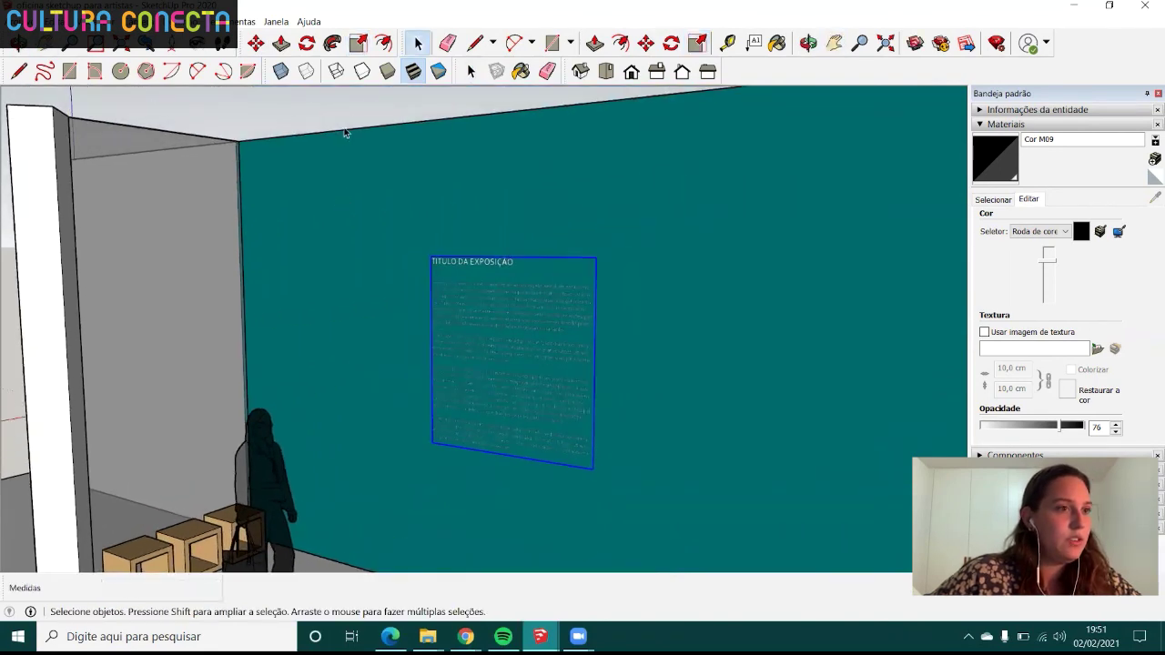
{"action": "scroll", "coordinate": [430, 392], "scroll_direction": "up", "scroll_amount": 5}
{"action": "middle_click_drag", "start_coordinate": [458, 398], "coordinate": [487, 393]}
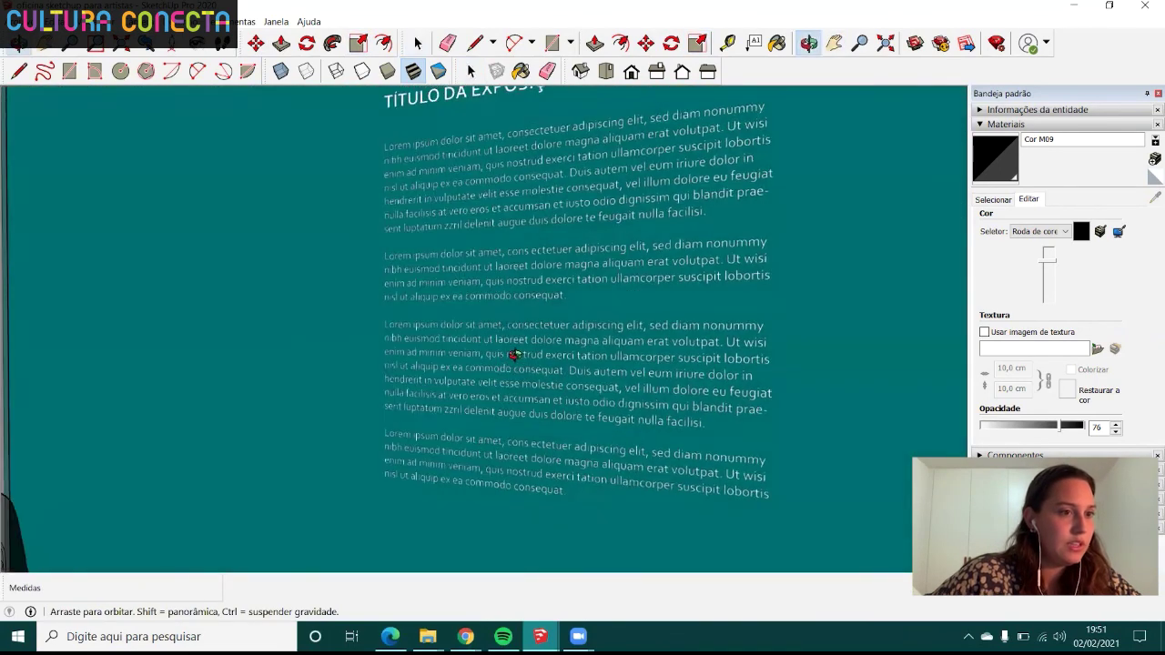
{"action": "middle_click_drag", "start_coordinate": [404, 443], "coordinate": [409, 300], "text": "shift"}
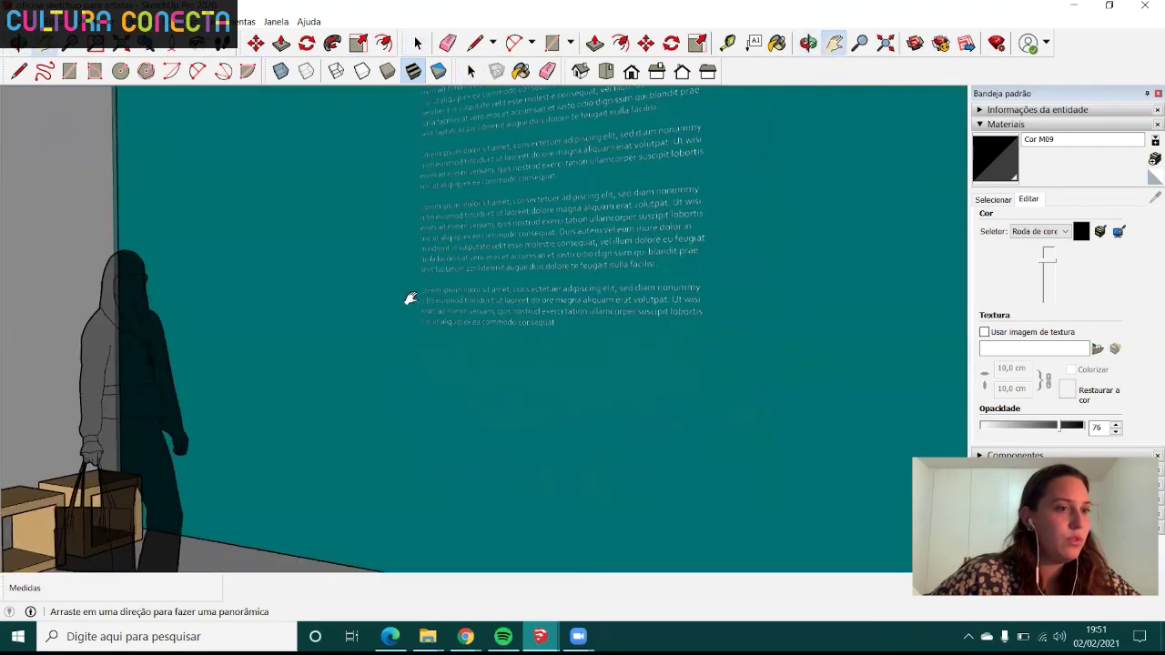
{"action": "left_click", "coordinate": [485, 273]}
{"action": "key", "text": "m"}
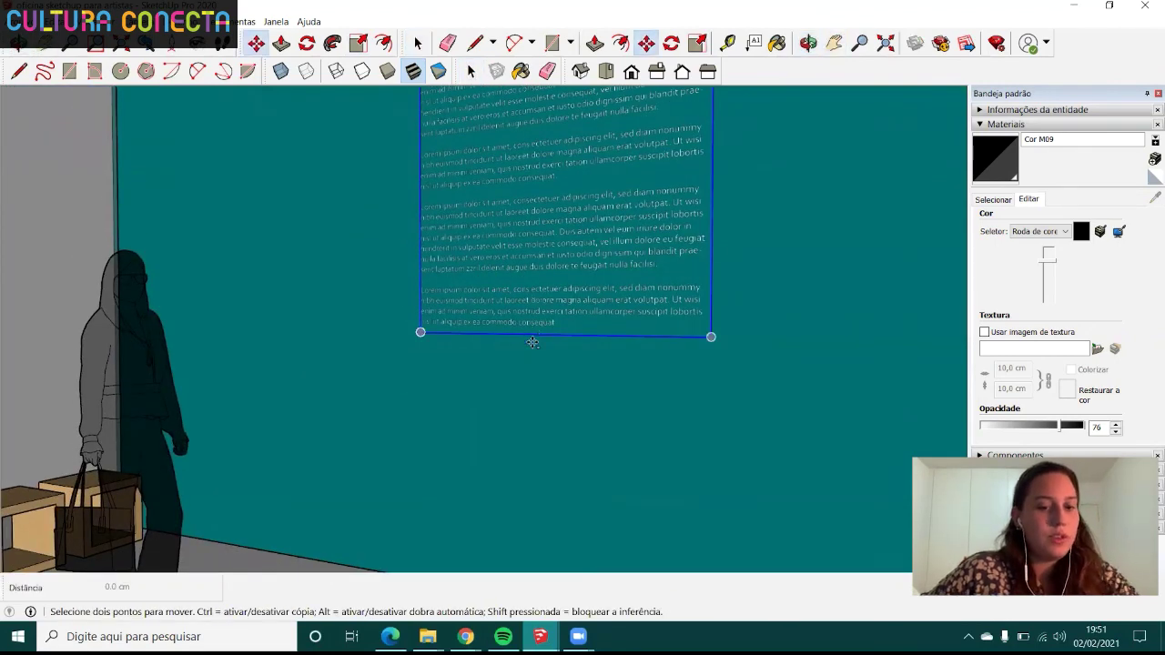
{"action": "middle_click_drag", "start_coordinate": [533, 342], "coordinate": [528, 433], "text": "shift"}
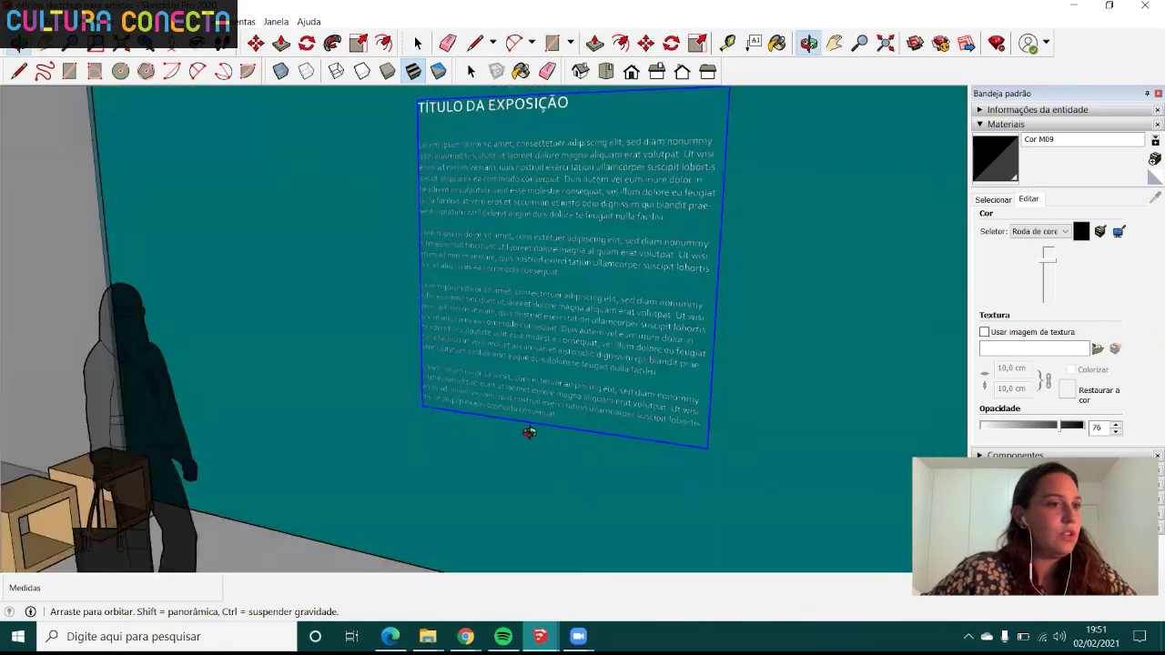
{"action": "scroll", "coordinate": [455, 455], "scroll_direction": "down", "scroll_amount": 3}
{"action": "scroll", "coordinate": [458, 419], "scroll_direction": "down", "scroll_amount": 3}
{"action": "key", "text": "space"}
{"action": "scroll", "coordinate": [446, 368], "scroll_direction": "up", "scroll_amount": 5}
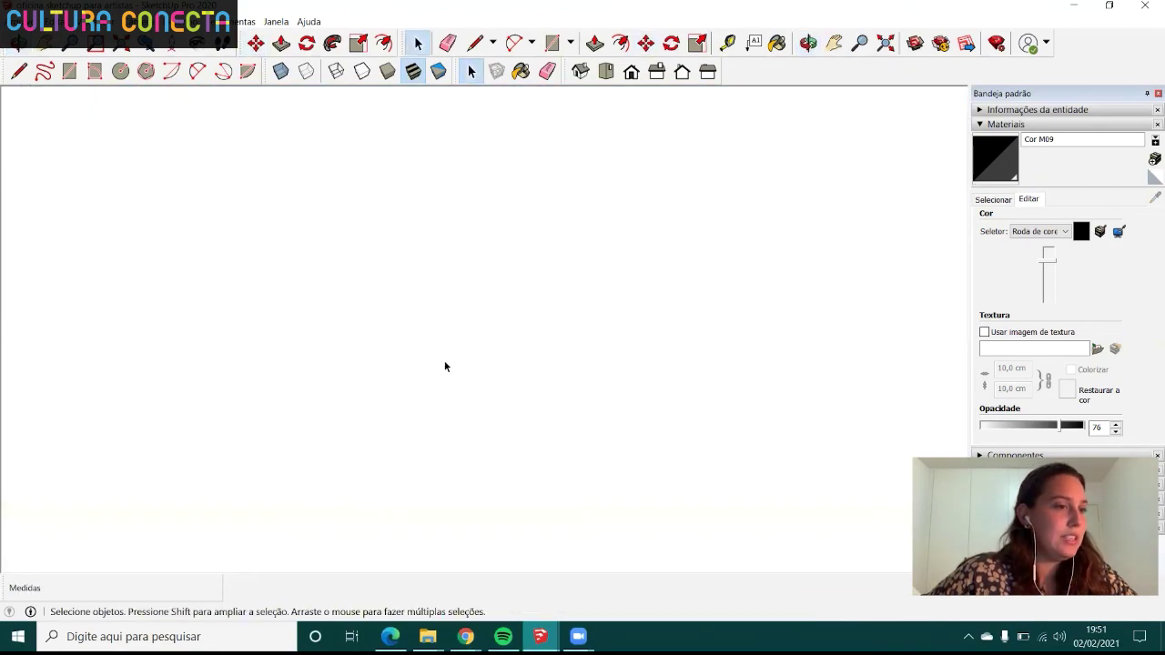
{"action": "scroll", "coordinate": [390, 250], "scroll_direction": "down", "scroll_amount": 2}
{"action": "scroll", "coordinate": [391, 250], "scroll_direction": "down", "scroll_amount": 3}
{"action": "mouse_move", "coordinate": [409, 291]}
{"action": "middle_mouse_down"}
{"action": "mouse_move", "coordinate": [646, 354]}
{"action": "mouse_move", "coordinate": [517, 342]}
{"action": "mouse_move", "coordinate": [549, 367]}
{"action": "mouse_move", "coordinate": [731, 332]}
{"action": "mouse_move", "coordinate": [705, 299]}
{"action": "mouse_move", "coordinate": [647, 333]}
{"action": "middle_mouse_up"}
{"action": "scroll", "coordinate": [517, 342], "scroll_direction": "down", "scroll_amount": 4}
- Zoom and pan across the teal wall between the pillars
{"action": "scroll", "coordinate": [549, 367], "scroll_direction": "up", "scroll_amount": 3}
{"action": "scroll", "coordinate": [606, 309], "scroll_direction": "up", "scroll_amount": 3}
{"action": "scroll", "coordinate": [606, 313], "scroll_direction": "up", "scroll_amount": 3}
{"action": "scroll", "coordinate": [577, 371], "scroll_direction": "up", "scroll_amount": 2}
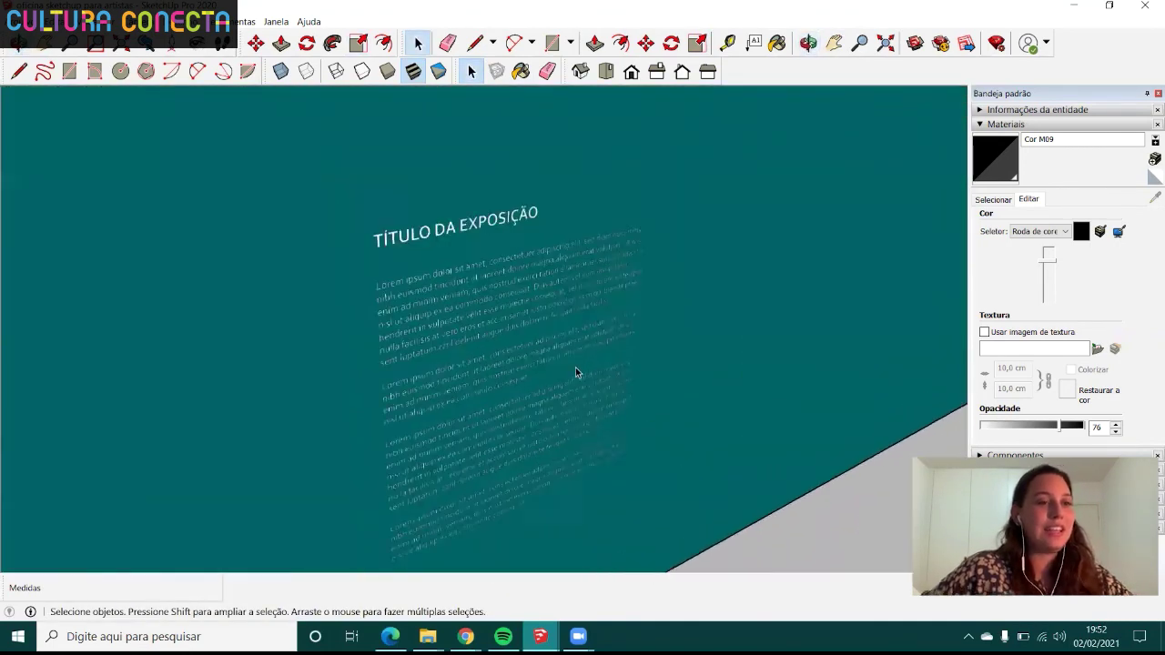
{"action": "mouse_move", "coordinate": [577, 371]}
{"action": "middle_mouse_down"}
{"action": "mouse_move", "coordinate": [582, 356]}
{"action": "mouse_move", "coordinate": [637, 354]}
{"action": "mouse_move", "coordinate": [624, 379]}
{"action": "mouse_move", "coordinate": [677, 377]}
{"action": "middle_mouse_up"}
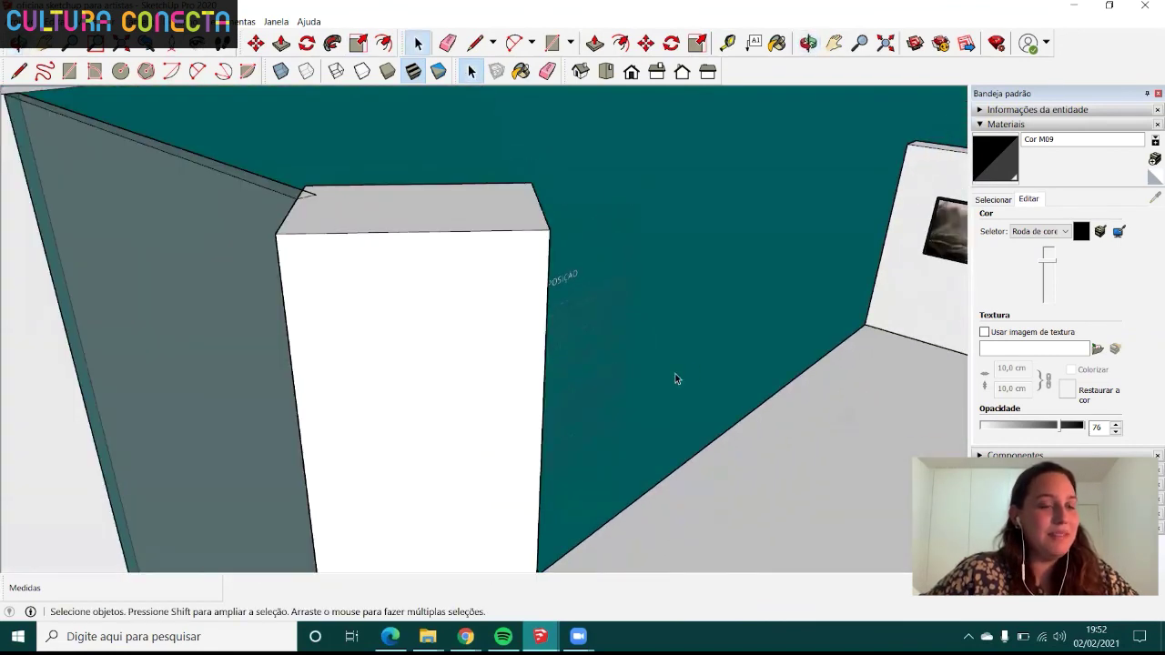
{"action": "key", "text": "h"}
{"action": "mouse_move", "coordinate": [658, 340]}
{"action": "left_mouse_down"}
{"action": "mouse_move", "coordinate": [492, 291]}
{"action": "mouse_move", "coordinate": [574, 295]}
{"action": "left_mouse_up"}
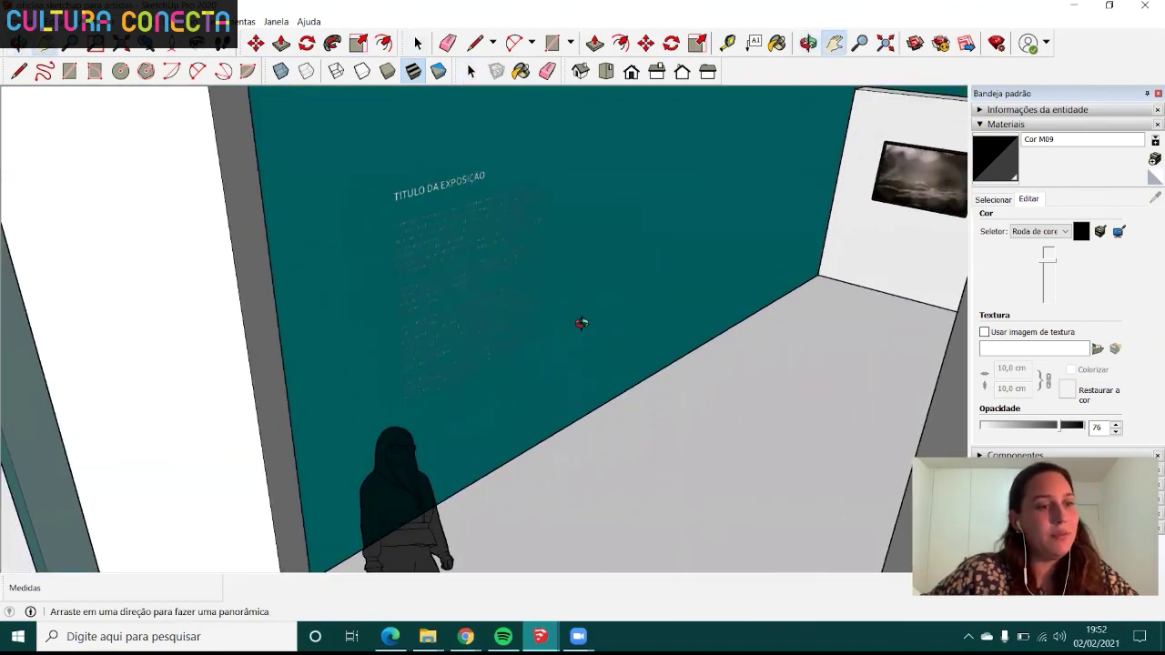
{"action": "mouse_move", "coordinate": [582, 323]}
{"action": "middle_mouse_down"}
{"action": "mouse_move", "coordinate": [583, 312]}
{"action": "mouse_move", "coordinate": [541, 325]}
{"action": "mouse_move", "coordinate": [515, 312]}
{"action": "mouse_move", "coordinate": [455, 383]}
{"action": "mouse_move", "coordinate": [261, 289]}
{"action": "mouse_move", "coordinate": [372, 247]}
{"action": "mouse_move", "coordinate": [328, 252]}
{"action": "mouse_move", "coordinate": [370, 356]}
{"action": "mouse_move", "coordinate": [455, 312]}
{"action": "mouse_move", "coordinate": [648, 338]}
{"action": "mouse_move", "coordinate": [738, 315]}
{"action": "mouse_move", "coordinate": [611, 270]}
{"action": "mouse_move", "coordinate": [688, 253]}
{"action": "middle_mouse_up"}
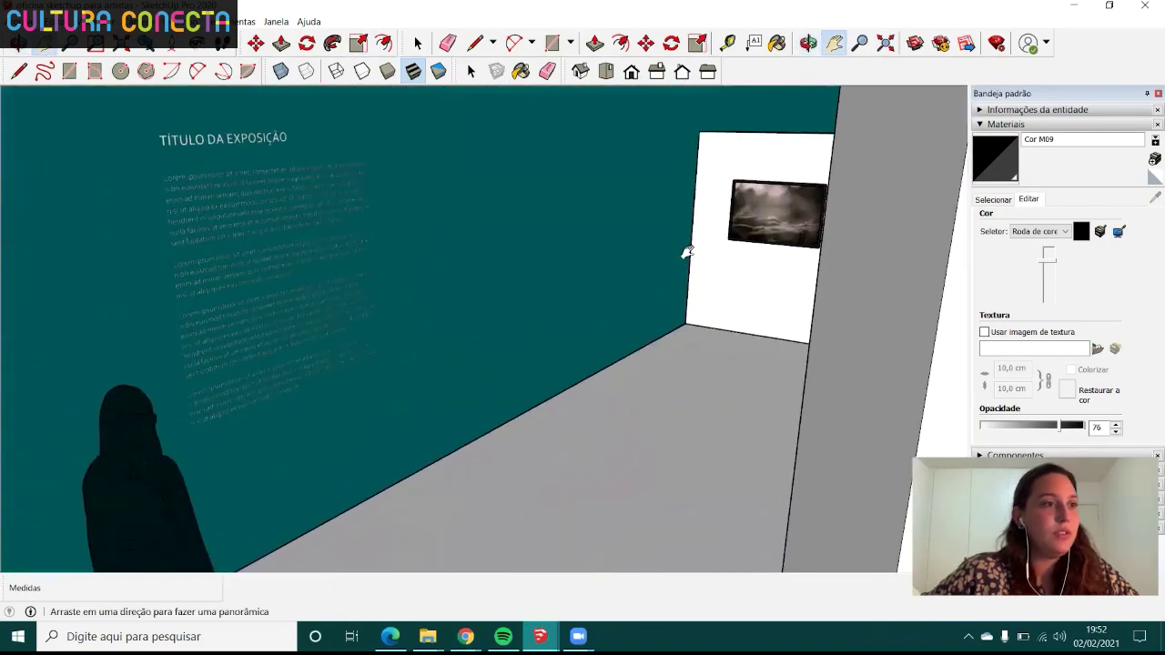
- Pull back and orbit to frame the whole room from above the entrance
{"action": "scroll", "coordinate": [650, 317], "scroll_direction": "down", "scroll_amount": 3}
{"action": "scroll", "coordinate": [601, 330], "scroll_direction": "down", "scroll_amount": 3}
{"action": "scroll", "coordinate": [601, 346], "scroll_direction": "down", "scroll_amount": 3}
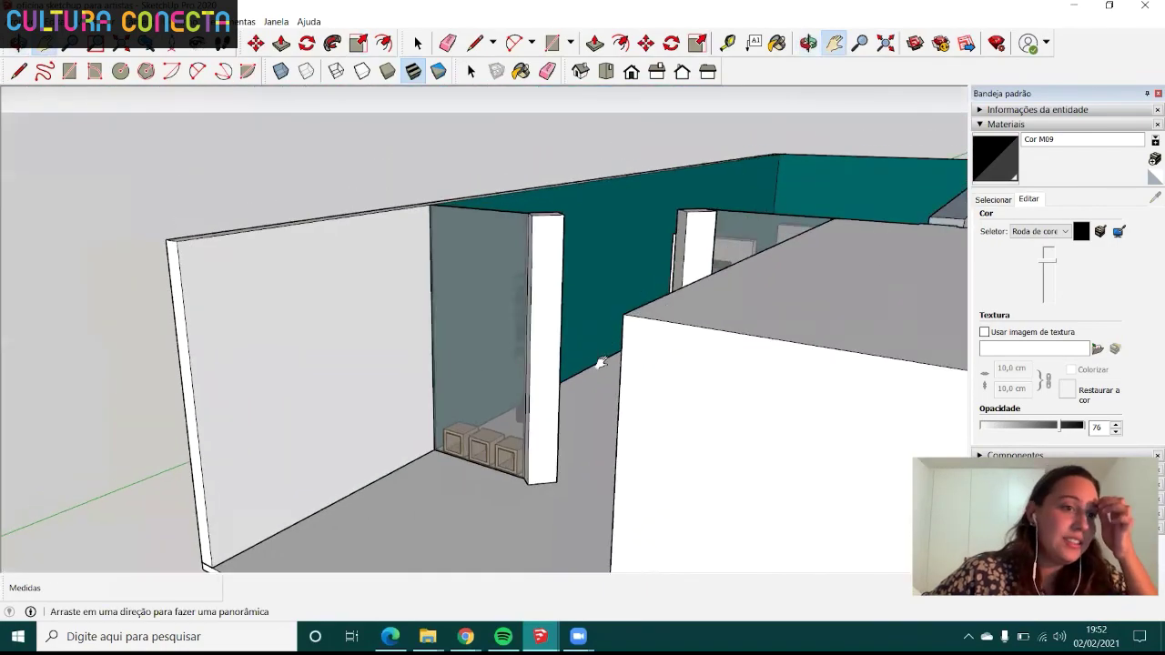
{"action": "mouse_move", "coordinate": [601, 362]}
{"action": "middle_mouse_down"}
{"action": "mouse_move", "coordinate": [523, 385]}
{"action": "mouse_move", "coordinate": [334, 361]}
{"action": "mouse_move", "coordinate": [637, 403]}
{"action": "mouse_move", "coordinate": [959, 419]}
{"action": "mouse_move", "coordinate": [781, 322]}
{"action": "mouse_move", "coordinate": [700, 336]}
{"action": "mouse_move", "coordinate": [712, 340]}
{"action": "mouse_move", "coordinate": [580, 279]}
{"action": "mouse_move", "coordinate": [517, 313]}
{"action": "middle_mouse_up"}
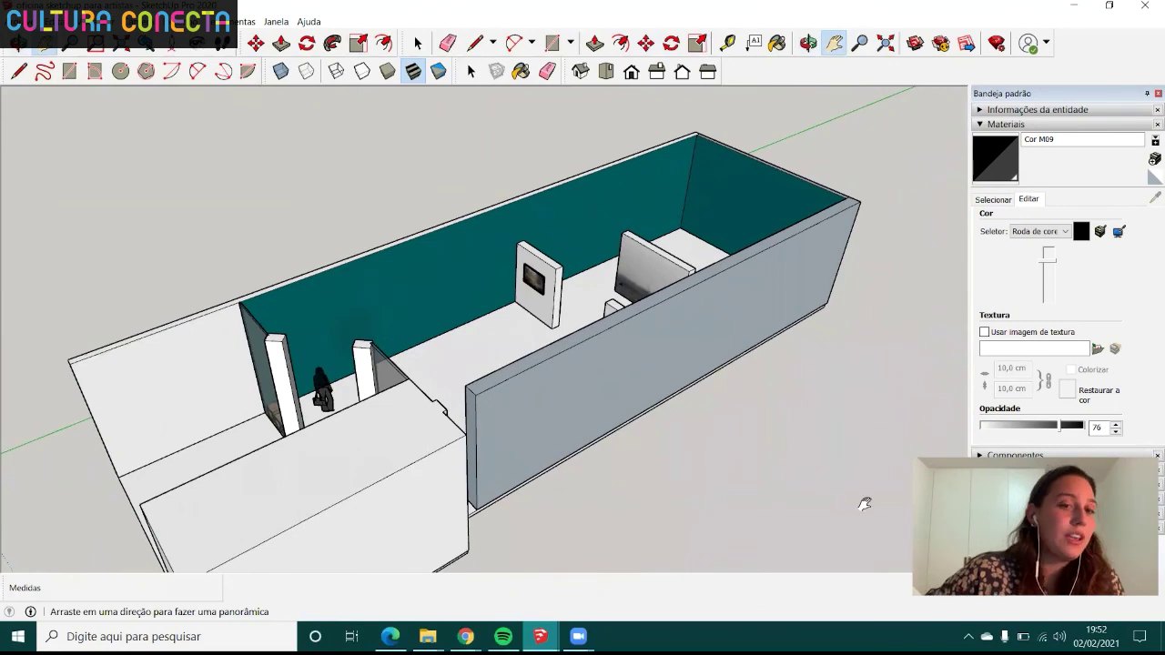
{"action": "mouse_move", "coordinate": [424, 325]}
{"action": "middle_mouse_down"}
{"action": "mouse_move", "coordinate": [720, 341]}
{"action": "mouse_move", "coordinate": [682, 304]}
{"action": "mouse_move", "coordinate": [696, 289]}
{"action": "mouse_move", "coordinate": [588, 261]}
{"action": "mouse_move", "coordinate": [527, 288]}
{"action": "mouse_move", "coordinate": [519, 304]}
{"action": "mouse_move", "coordinate": [526, 252]}
{"action": "middle_mouse_up"}
{"action": "mouse_move", "coordinate": [527, 286]}
{"action": "left_mouse_down"}
{"action": "mouse_move", "coordinate": [531, 326]}
{"action": "mouse_move", "coordinate": [516, 346]}
{"action": "mouse_move", "coordinate": [515, 304]}
{"action": "mouse_move", "coordinate": [552, 284]}
{"action": "left_mouse_up"}
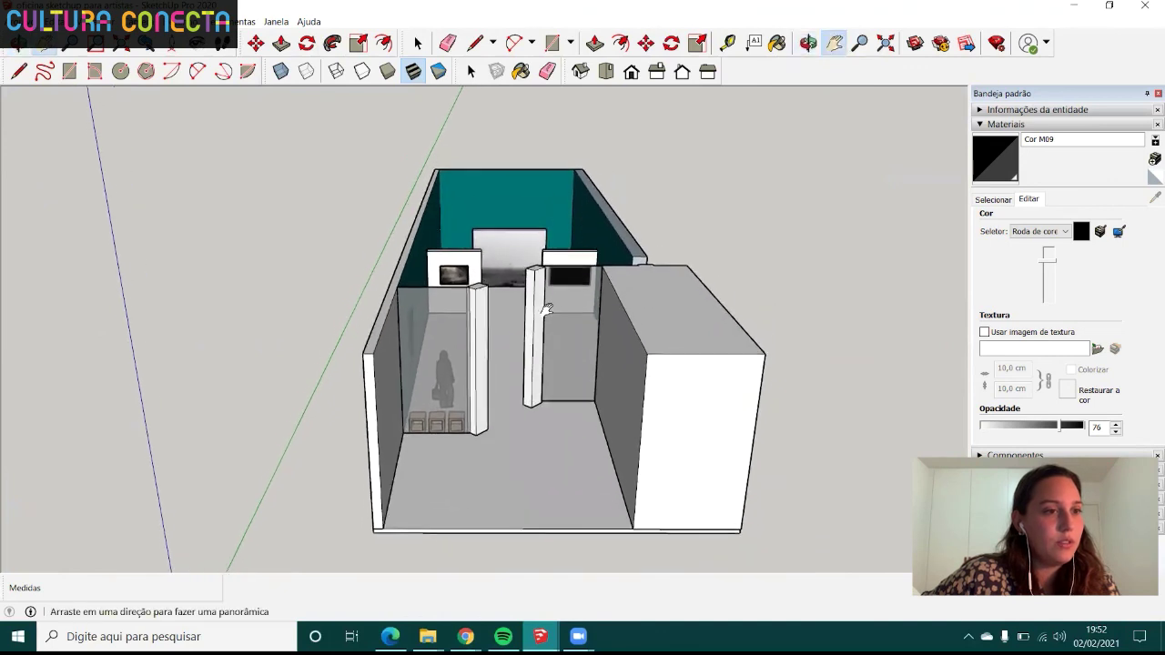
{"action": "mouse_move", "coordinate": [553, 284]}
{"action": "middle_mouse_down"}
{"action": "mouse_move", "coordinate": [537, 333]}
{"action": "mouse_move", "coordinate": [540, 386]}
{"action": "mouse_move", "coordinate": [527, 354]}
{"action": "mouse_move", "coordinate": [549, 336]}
{"action": "middle_mouse_up"}
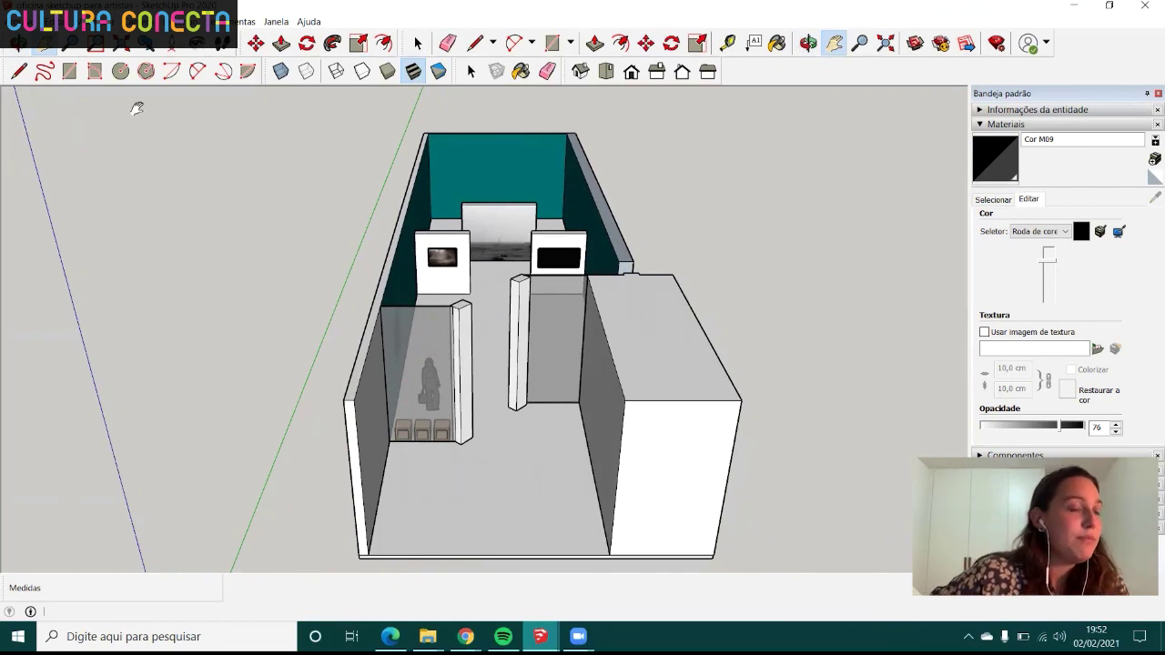
- Save the current view as a new scene and rename Cena1 to 'Visão geral'
{"action": "left_click", "coordinate": [88, 21]}
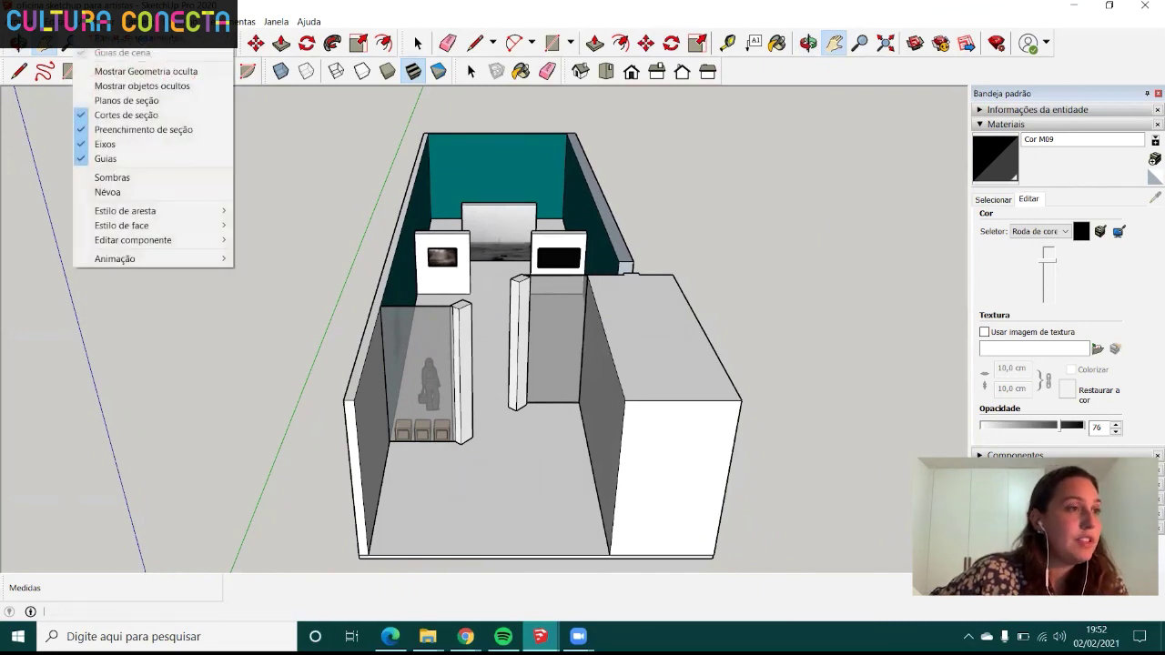
{"action": "mouse_move", "coordinate": [114, 258]}
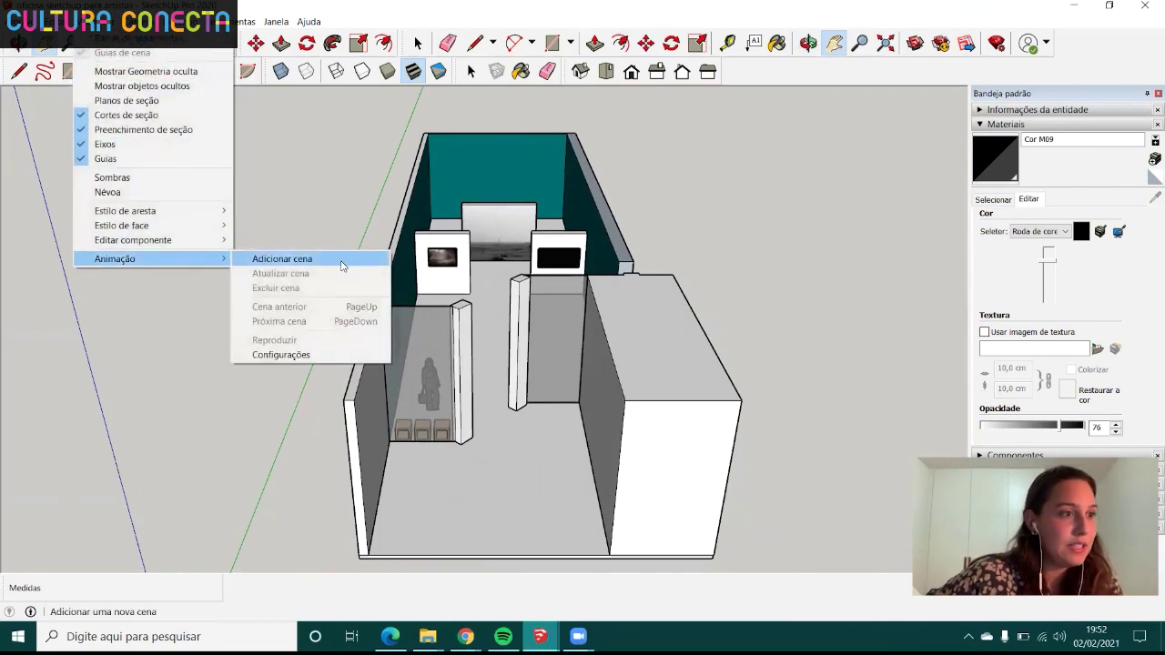
{"action": "left_click", "coordinate": [362, 261]}
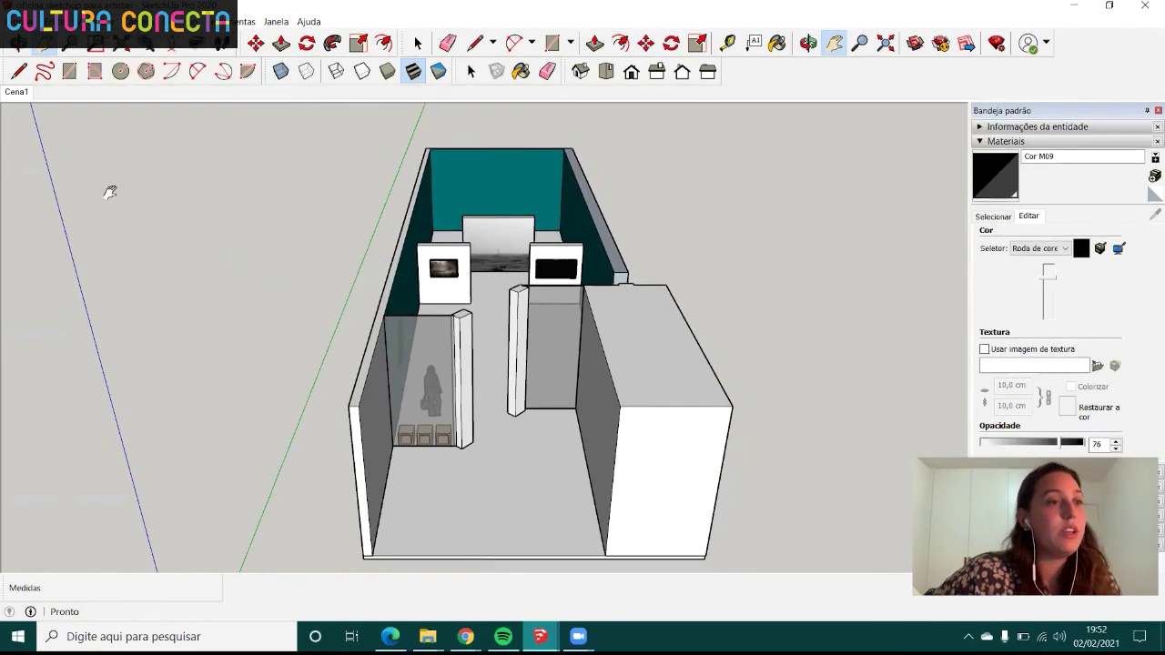
{"action": "right_click", "coordinate": [20, 97]}
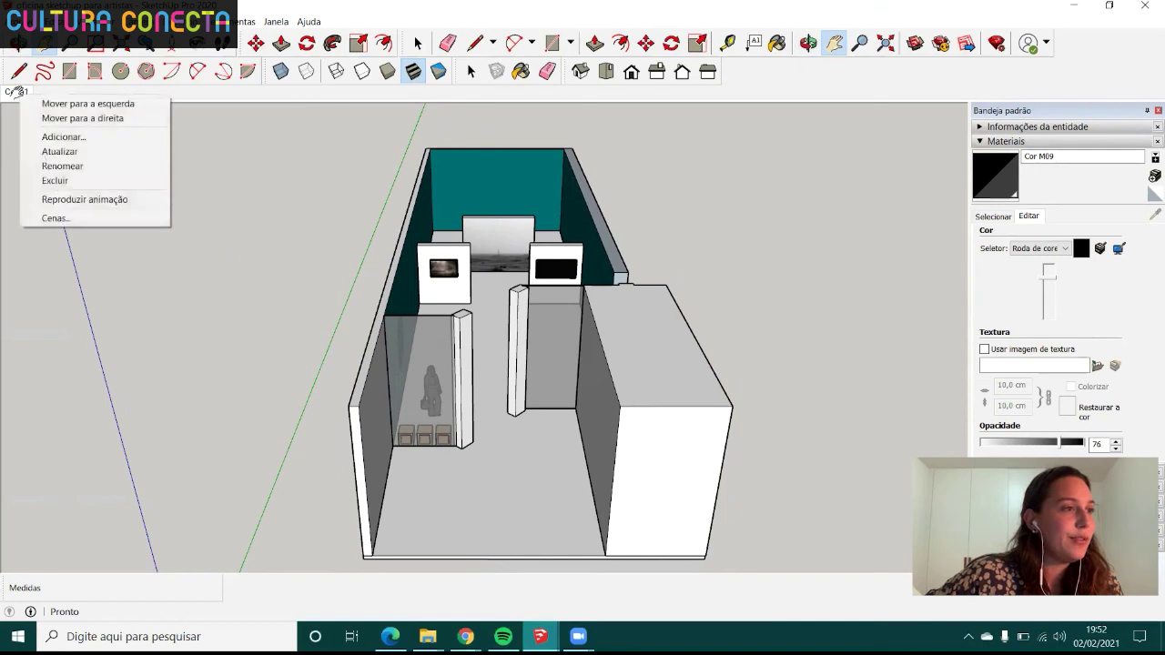
{"action": "left_click", "coordinate": [66, 169]}
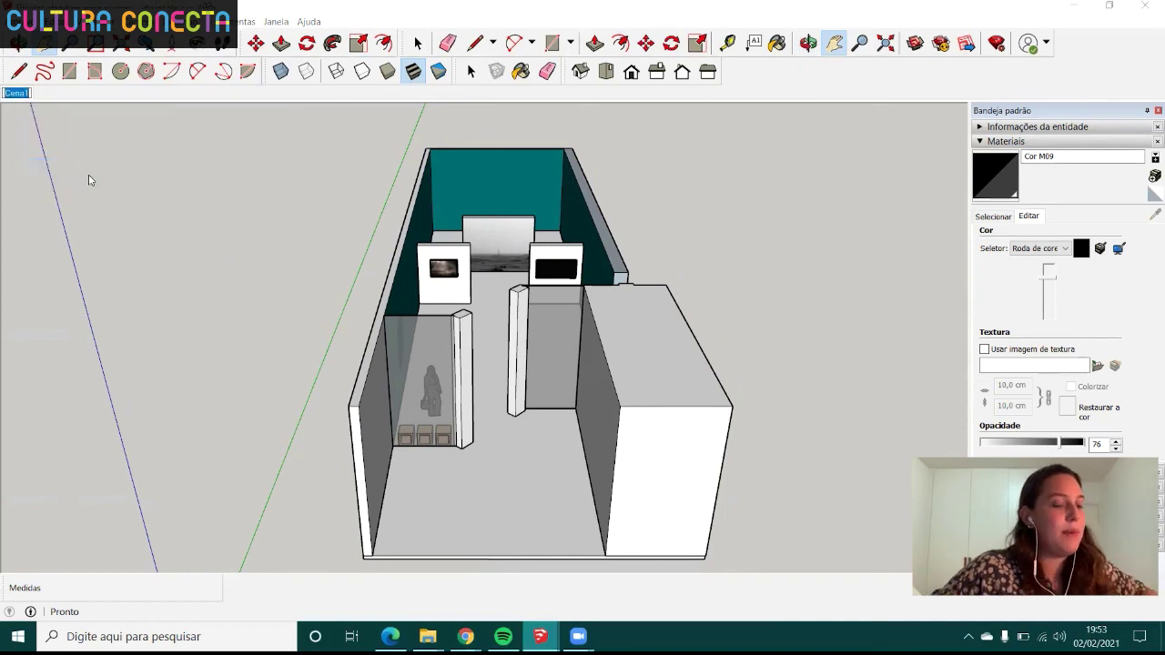
{"action": "type", "text": "Visão geral"}
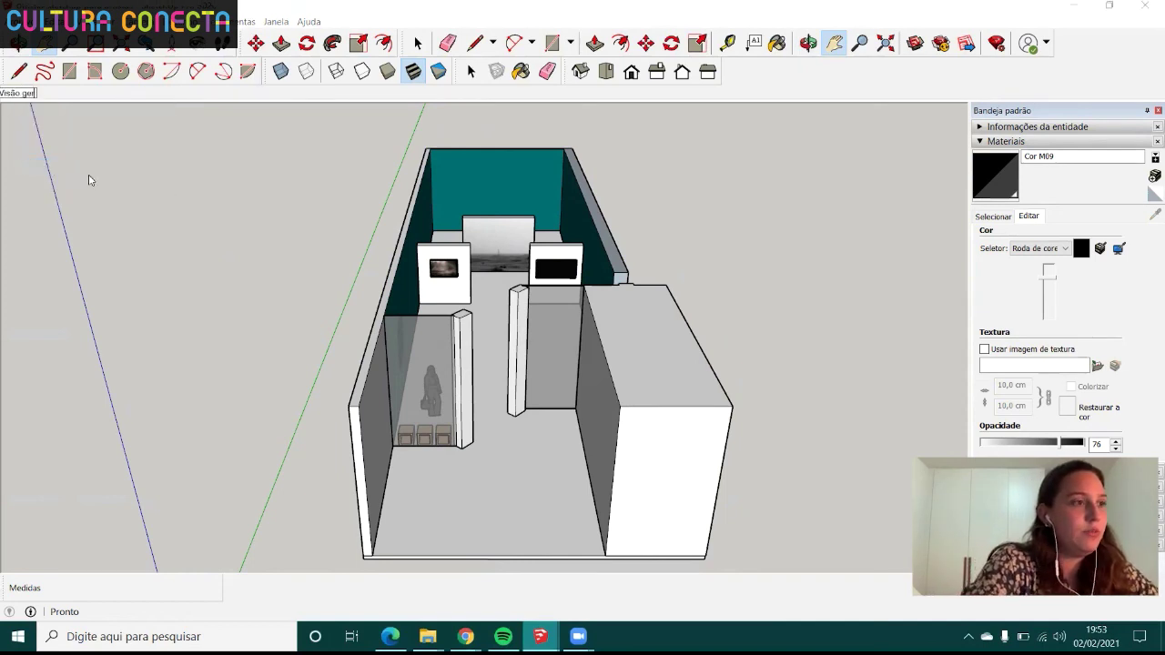
{"action": "key", "text": "Return"}
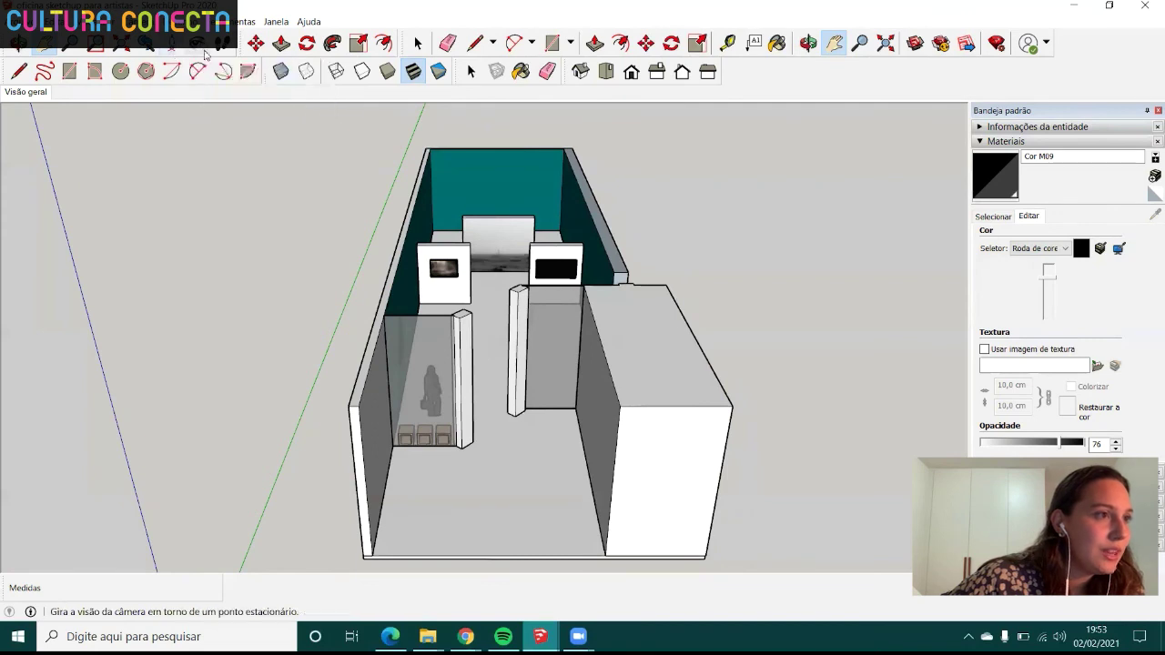
- Place the camera at eye level in the gallery entrance, facing down the central corridor
{"action": "left_click", "coordinate": [138, 20]}
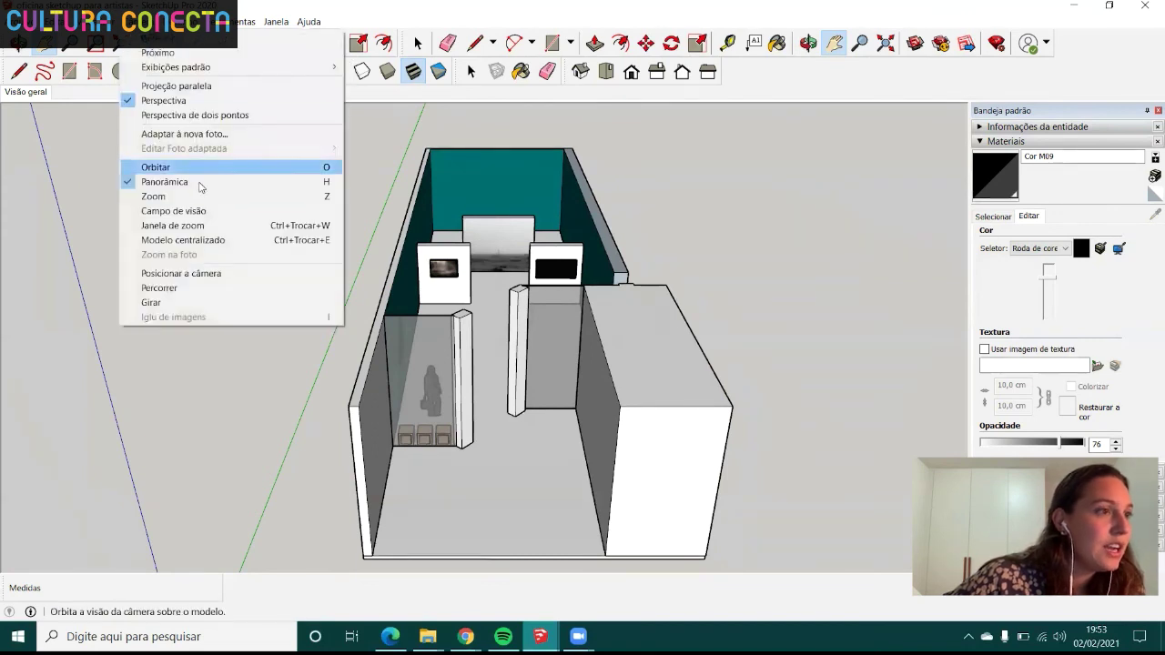
{"action": "left_click", "coordinate": [193, 274]}
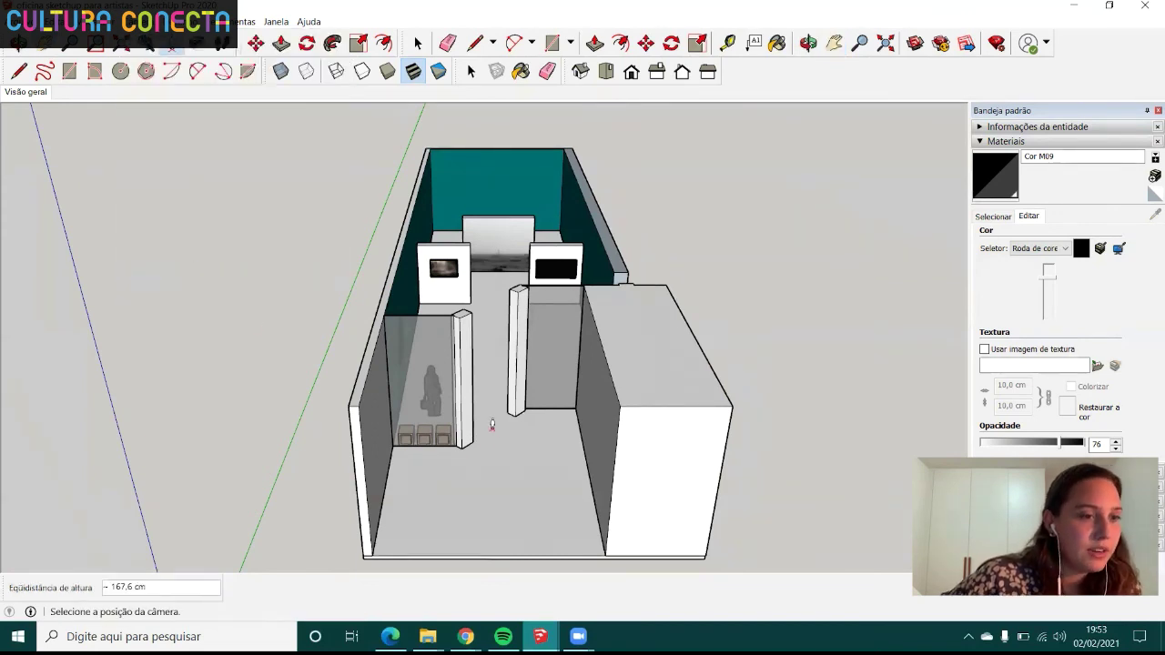
{"action": "left_click", "coordinate": [494, 431]}
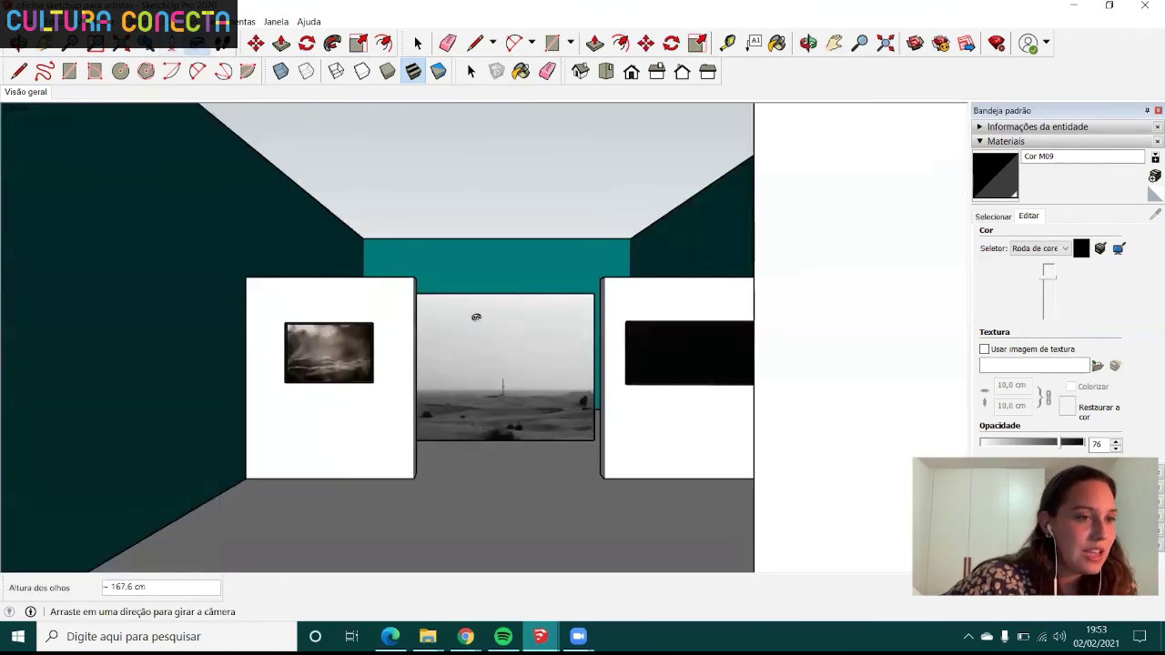
{"action": "left_click_drag", "start_coordinate": [519, 365], "coordinate": [651, 382]}
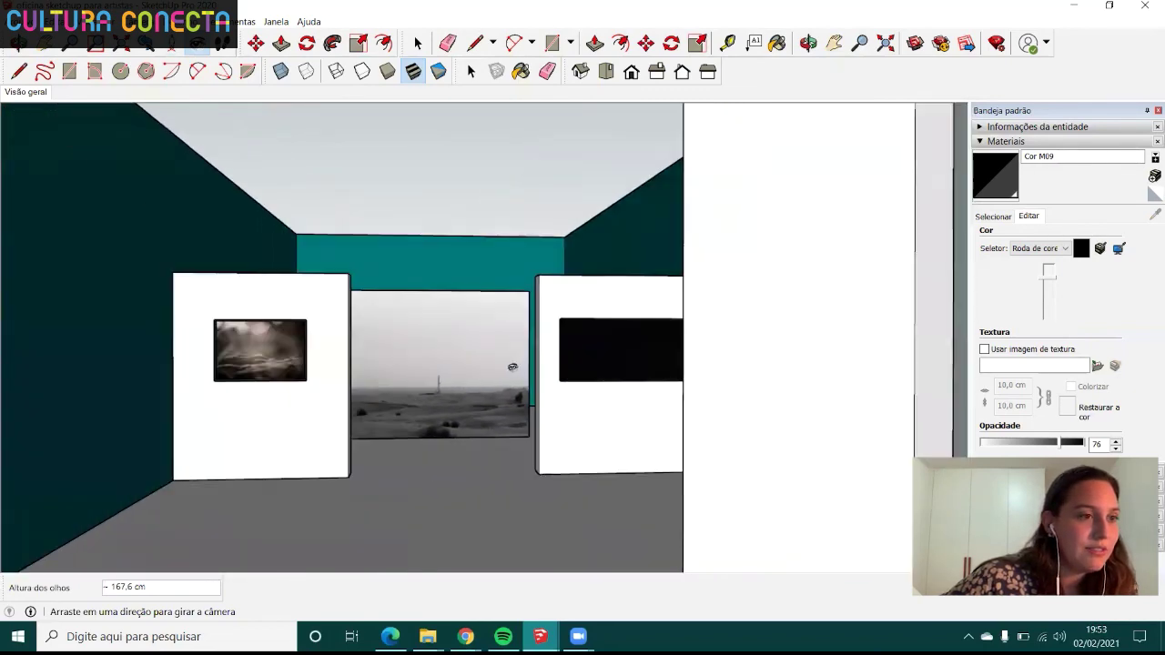
{"action": "mouse_move", "coordinate": [652, 382]}
{"action": "left_mouse_down"}
{"action": "mouse_move", "coordinate": [484, 377]}
{"action": "mouse_move", "coordinate": [547, 404]}
{"action": "mouse_move", "coordinate": [539, 397]}
{"action": "left_mouse_up"}
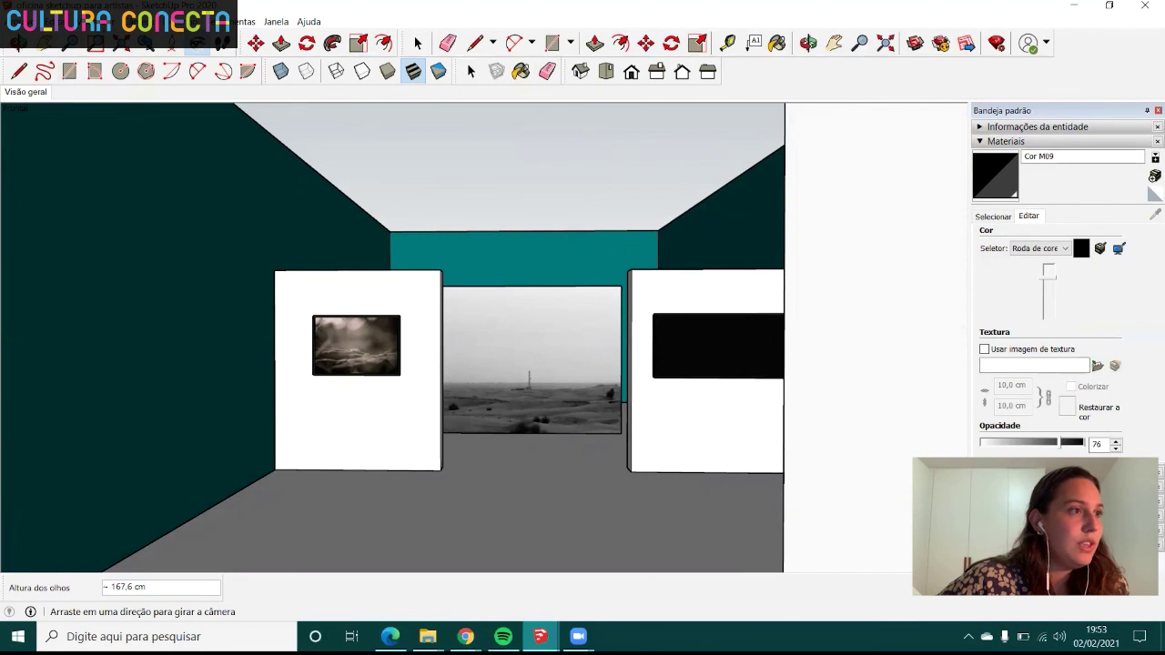
- Add this view as a new scene and rename Cena2 to 'Visão de entrada'
{"action": "left_click", "coordinate": [89, 20]}
{"action": "mouse_move", "coordinate": [115, 258]}
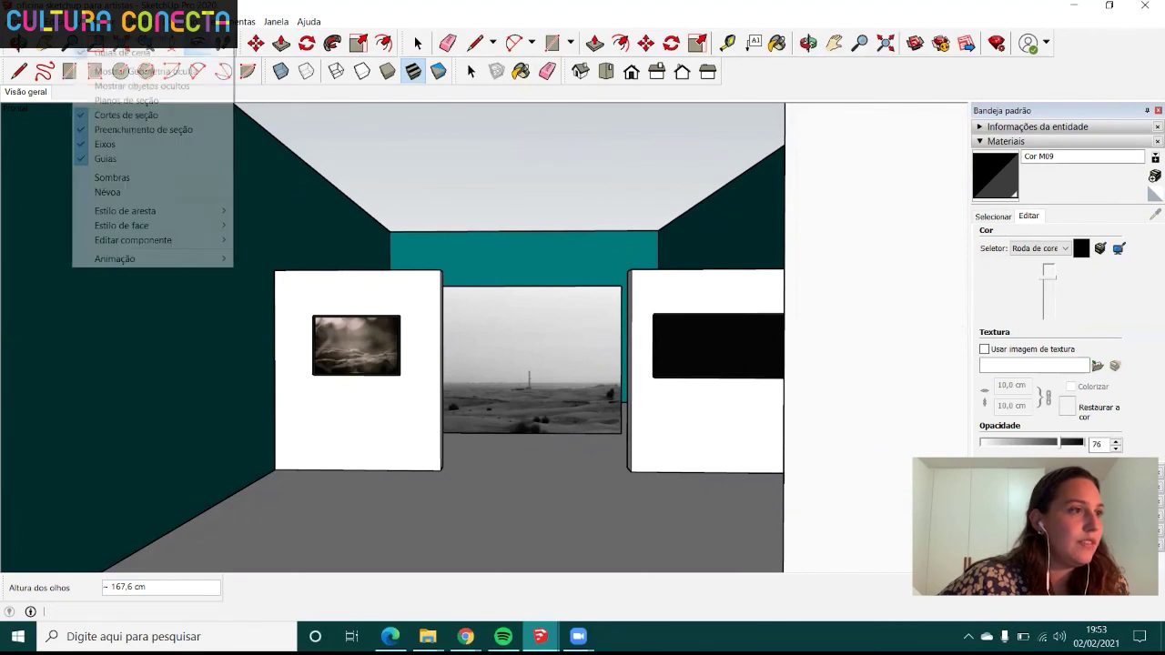
{"action": "left_click", "coordinate": [255, 260]}
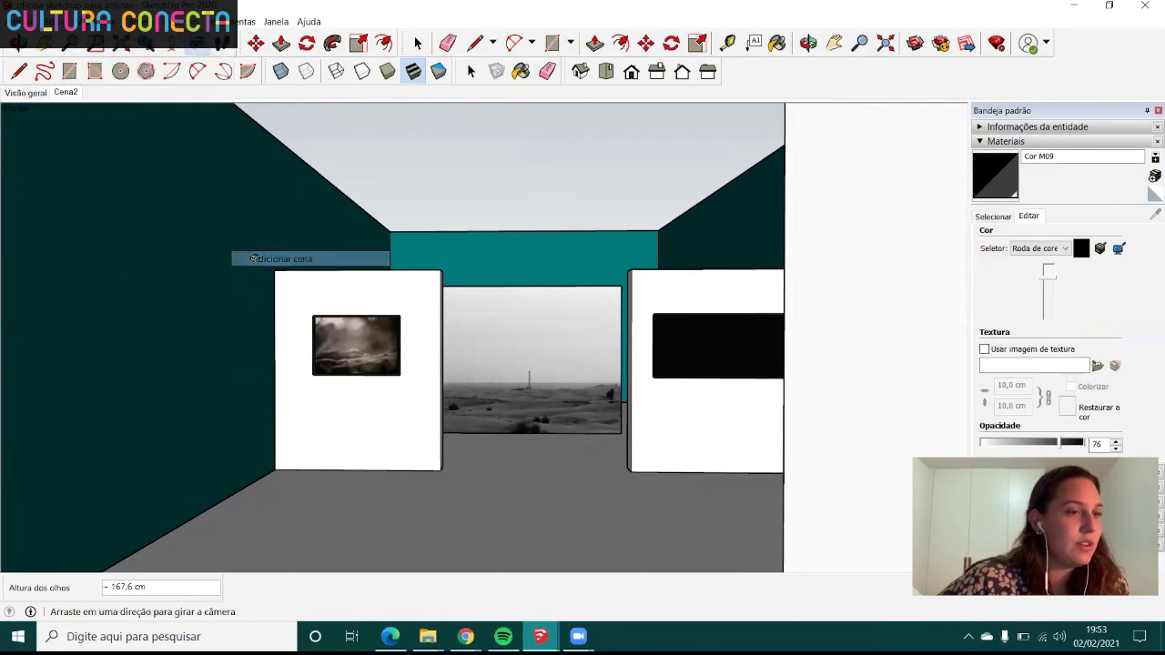
{"action": "right_click", "coordinate": [65, 92]}
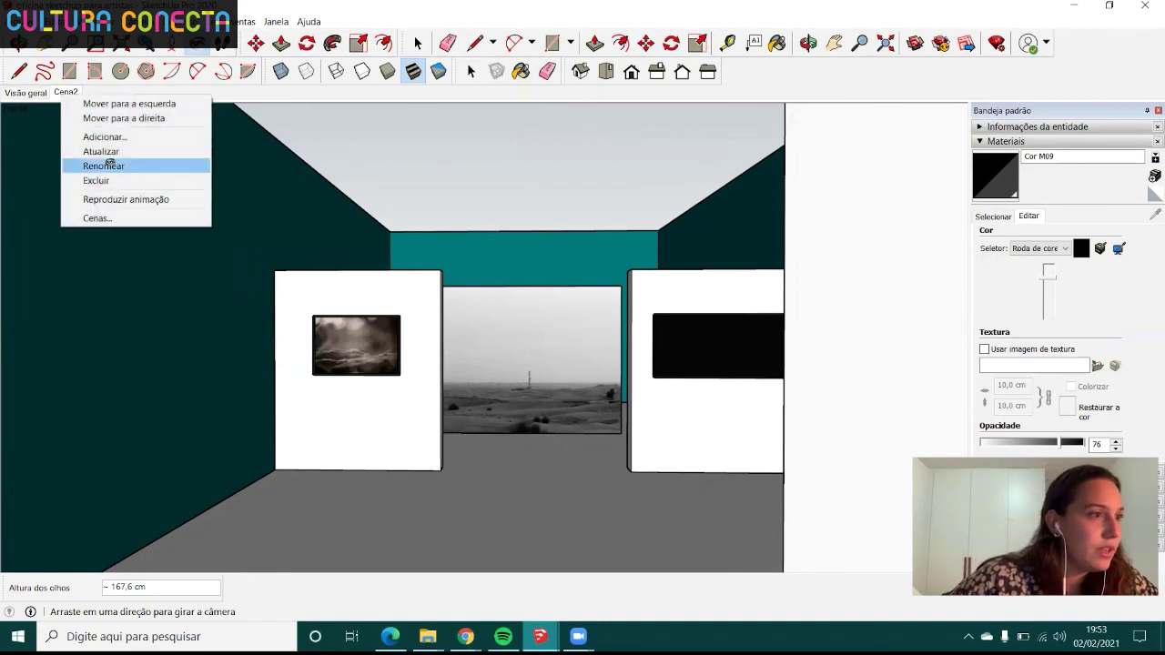
{"action": "left_click", "coordinate": [91, 166]}
{"action": "type", "text": "Vois"}
{"action": "key", "text": "BackSpace"}
{"action": "key", "text": "BackSpace"}
{"action": "key", "text": "BackSpace"}
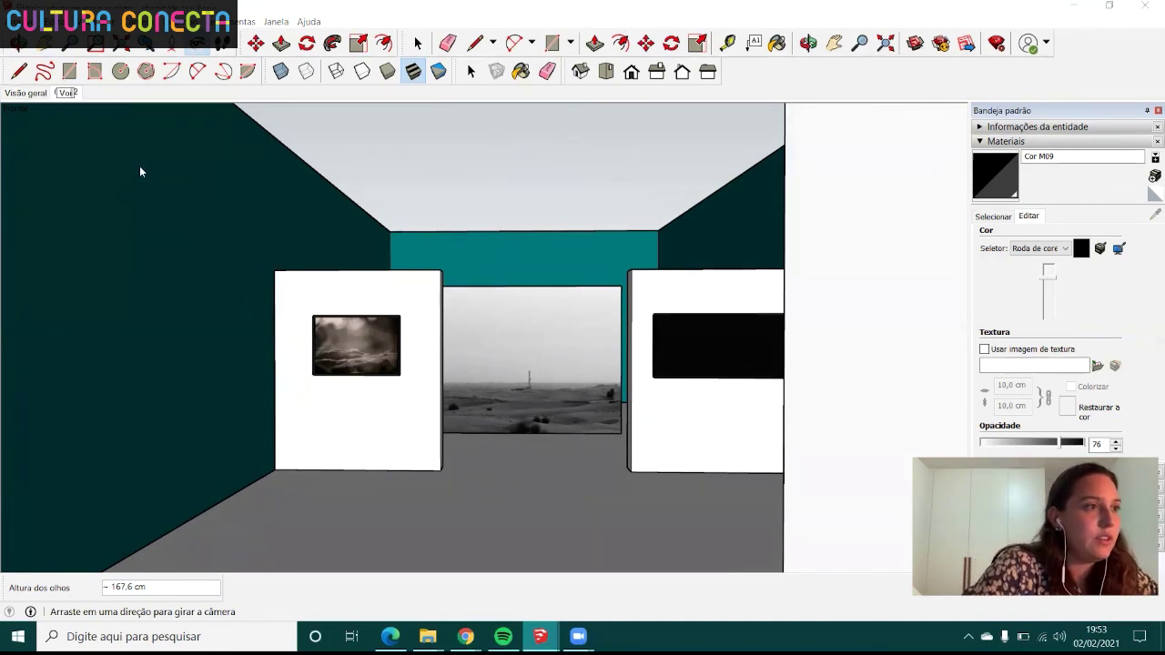
{"action": "type", "text": "isão de e"}
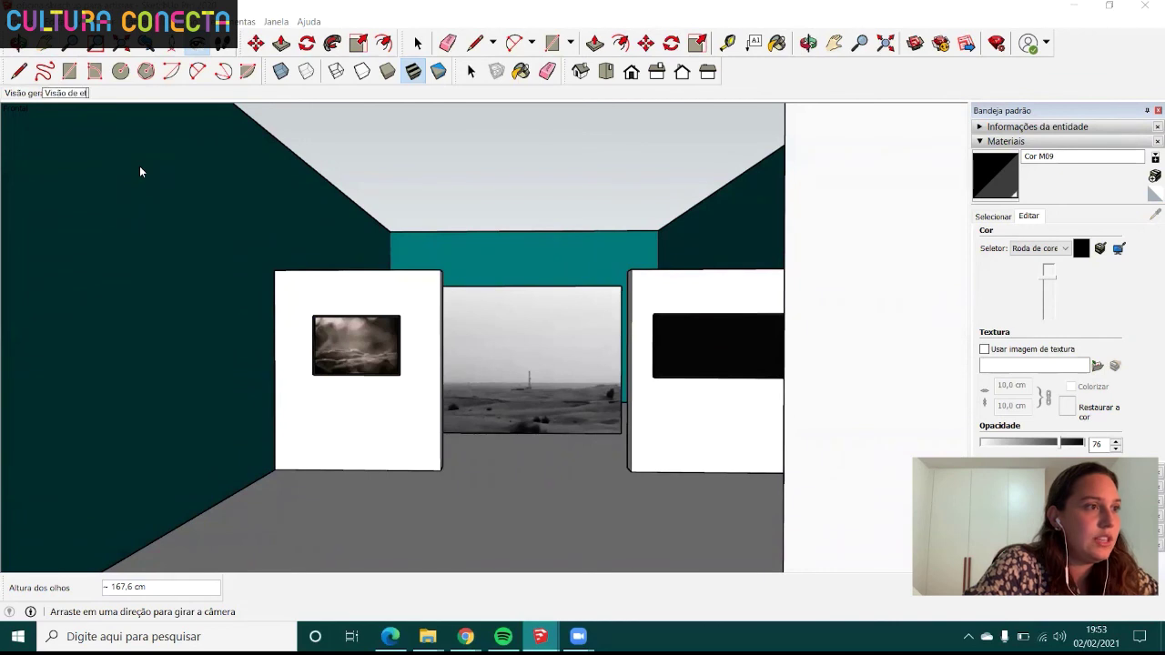
{"action": "type", "text": "ntrada"}
{"action": "key", "text": "Return"}
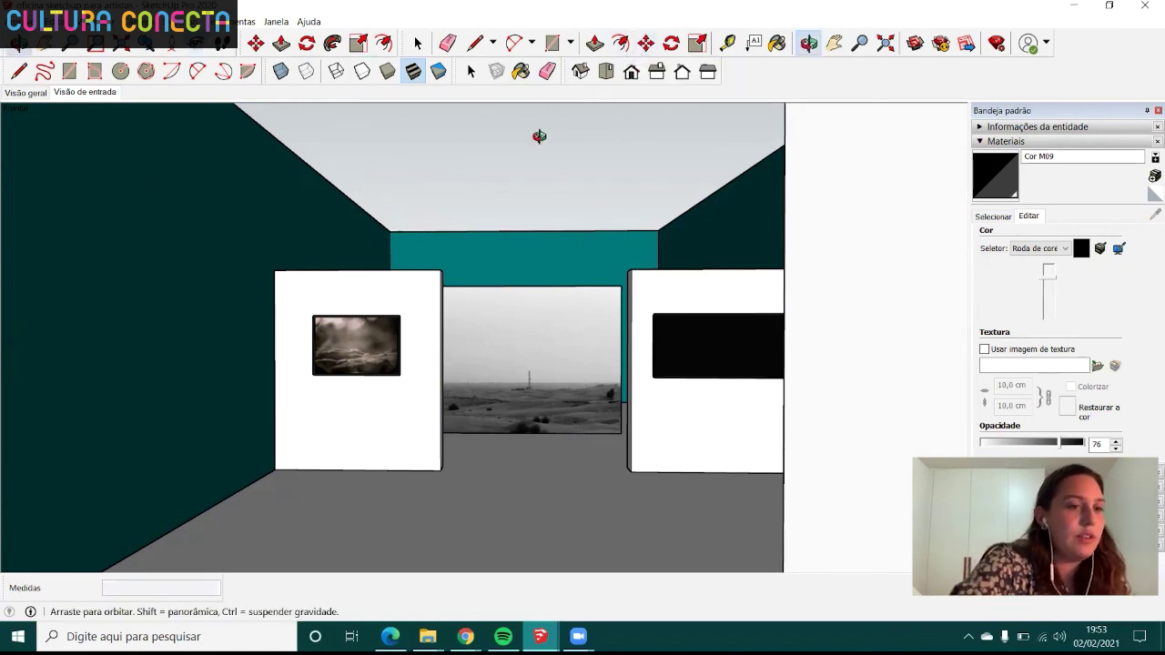
- Stand the camera on the floor near the front and turn toward the exhibition text wall
{"action": "key", "text": "h"}
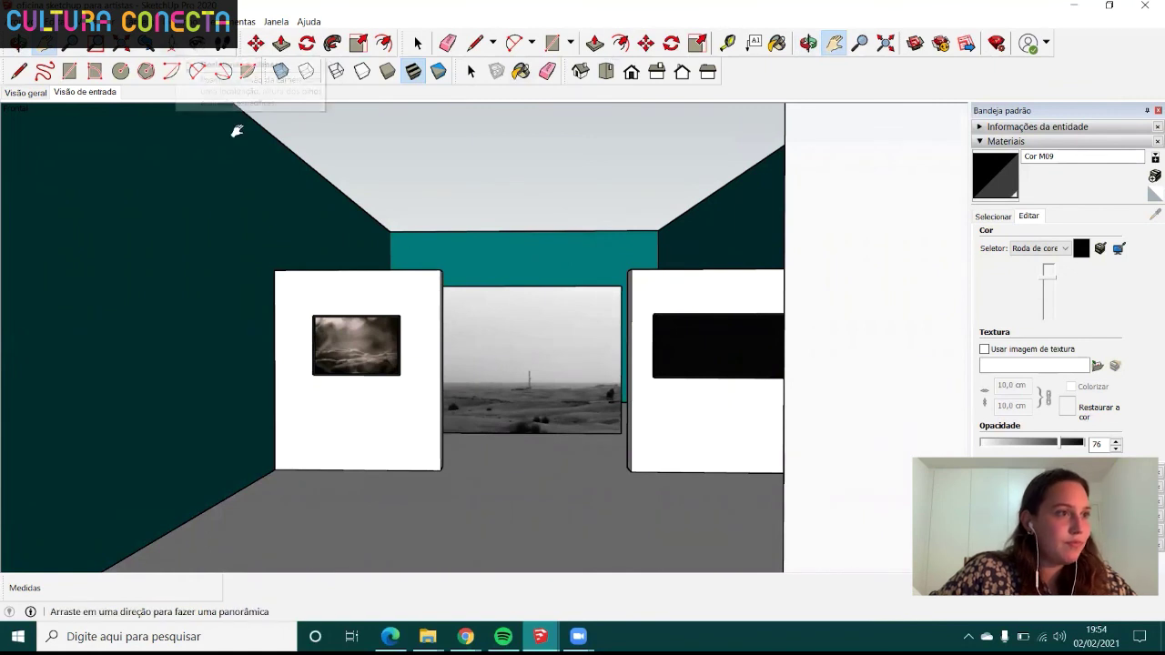
{"action": "left_click", "coordinate": [182, 46]}
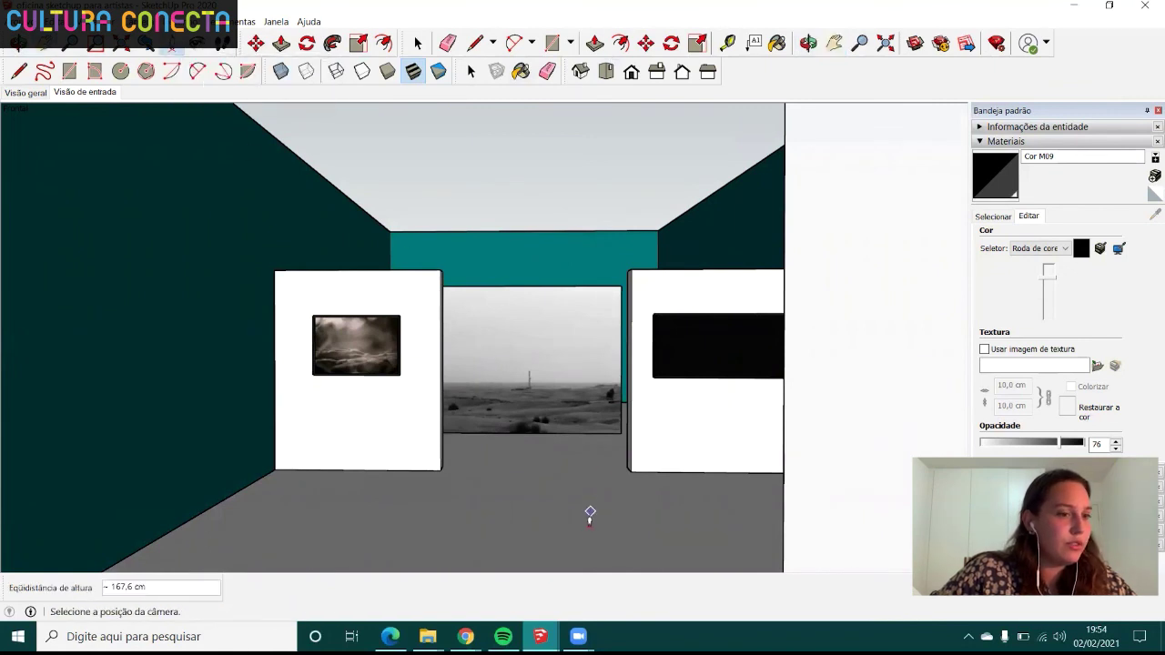
{"action": "left_click", "coordinate": [615, 567]}
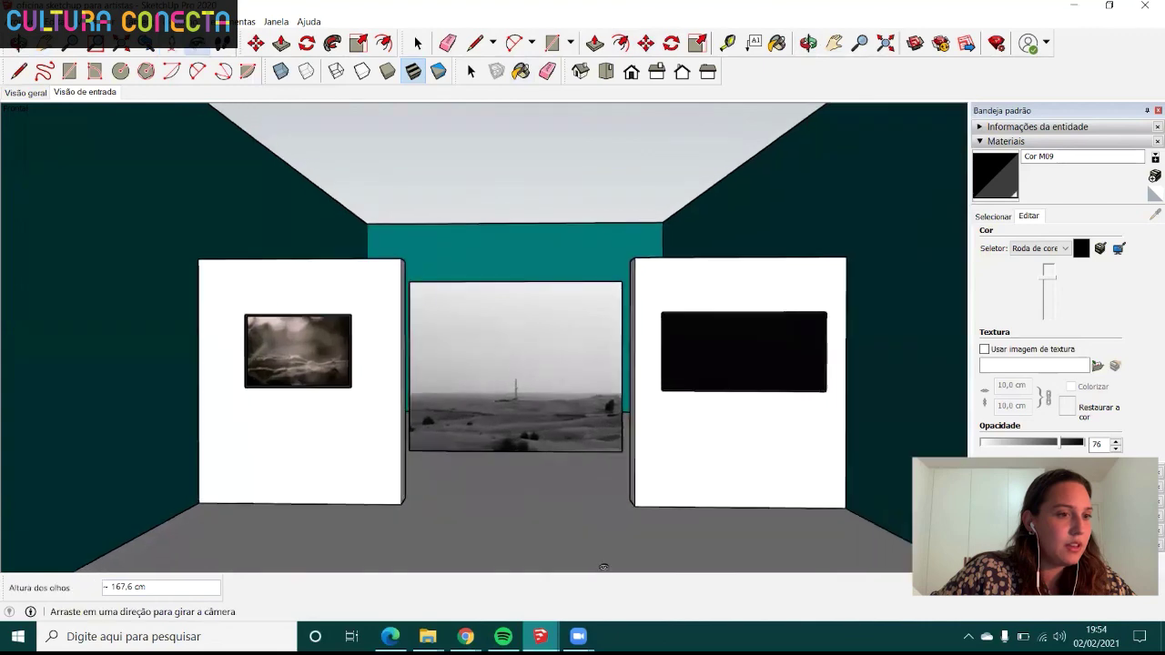
{"action": "mouse_move", "coordinate": [615, 567]}
{"action": "left_mouse_down"}
{"action": "mouse_move", "coordinate": [573, 411]}
{"action": "mouse_move", "coordinate": [294, 409]}
{"action": "mouse_move", "coordinate": [531, 409]}
{"action": "left_mouse_up"}
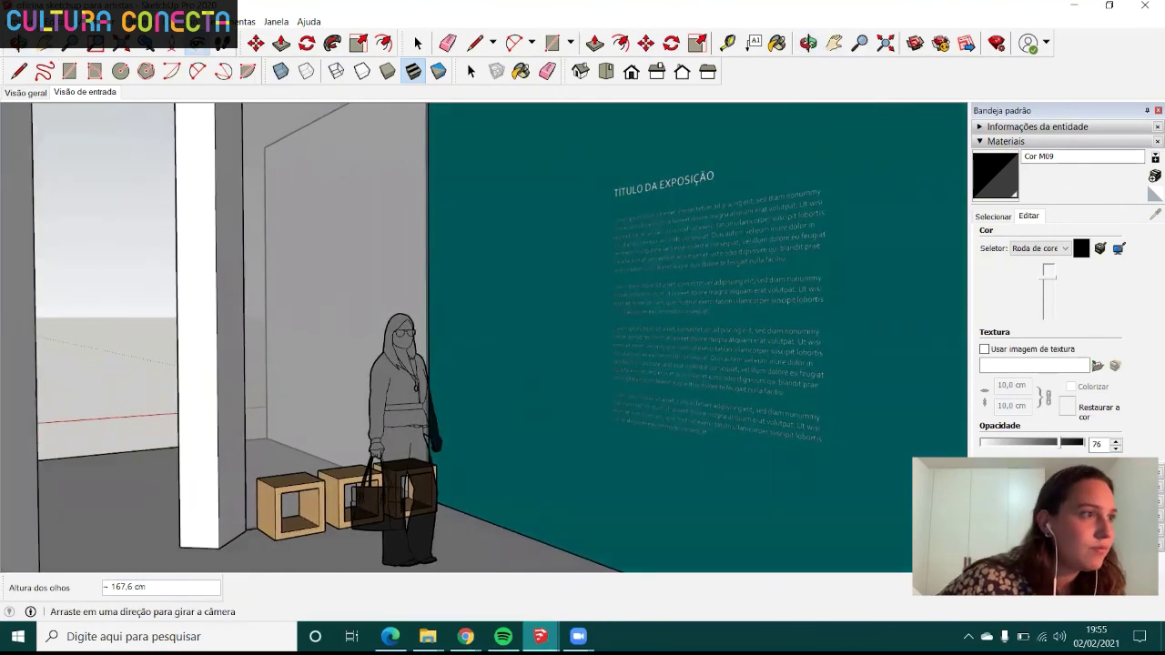
- Add the current view as a new scene and rename Cena3 to 'Texto da exposição'
{"action": "left_click", "coordinate": [96, 21]}
{"action": "mouse_move", "coordinate": [116, 258]}
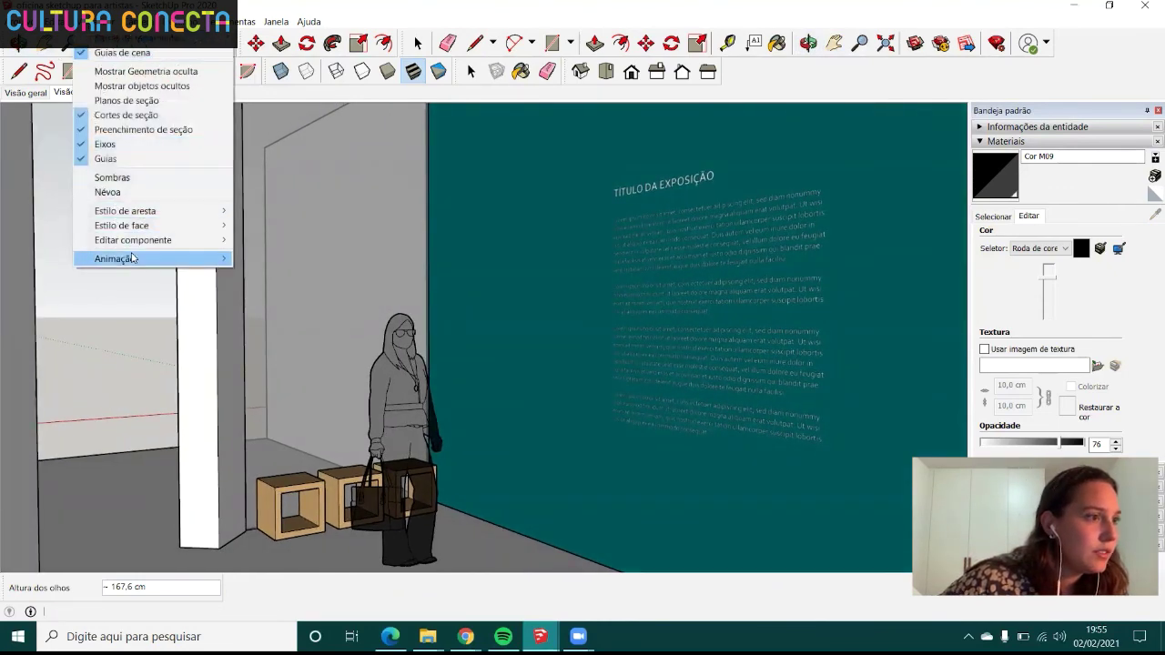
{"action": "left_click", "coordinate": [300, 260]}
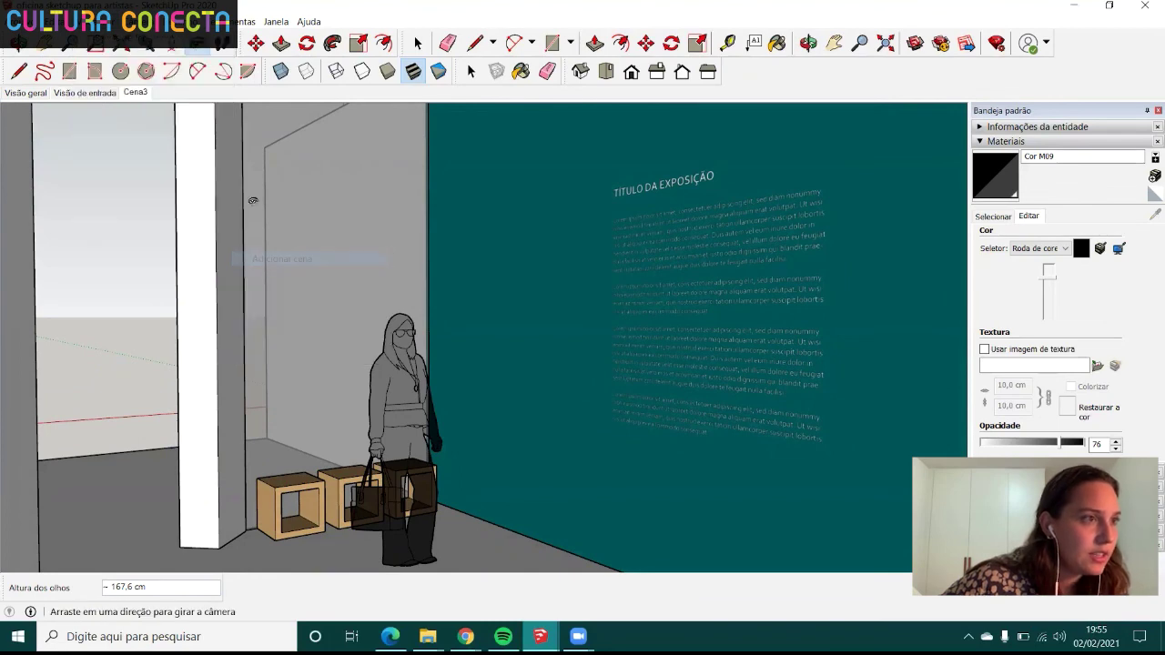
{"action": "right_click", "coordinate": [140, 93]}
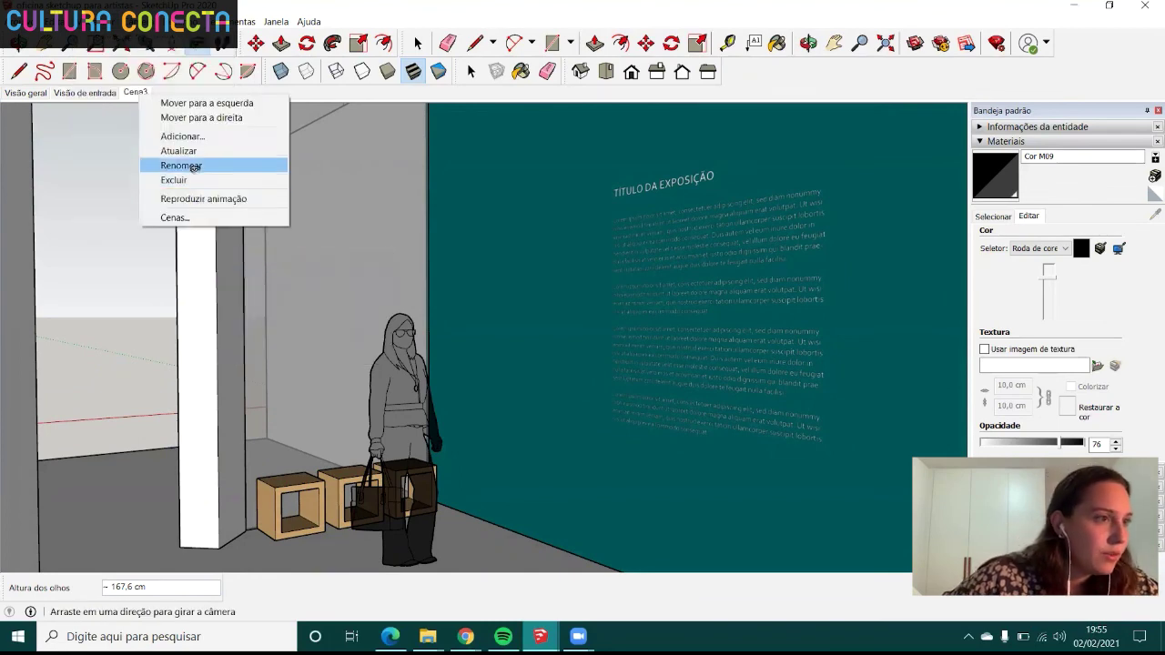
{"action": "left_click", "coordinate": [195, 165]}
{"action": "type", "text": "Te"}
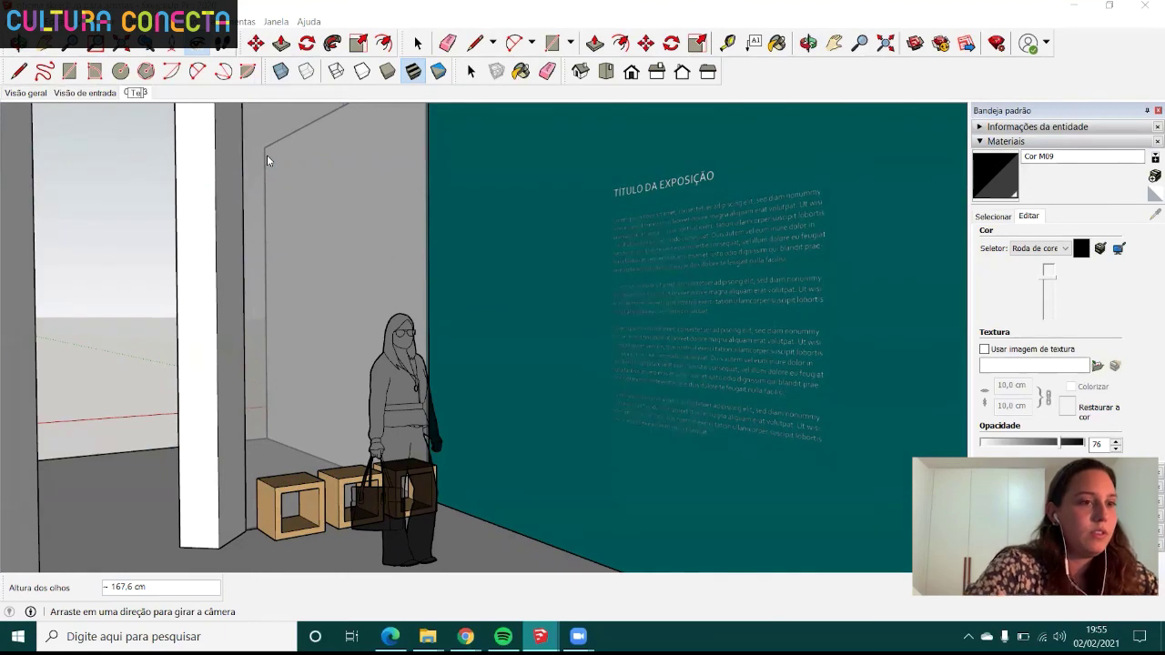
{"action": "type", "text": "xto da exposi"}
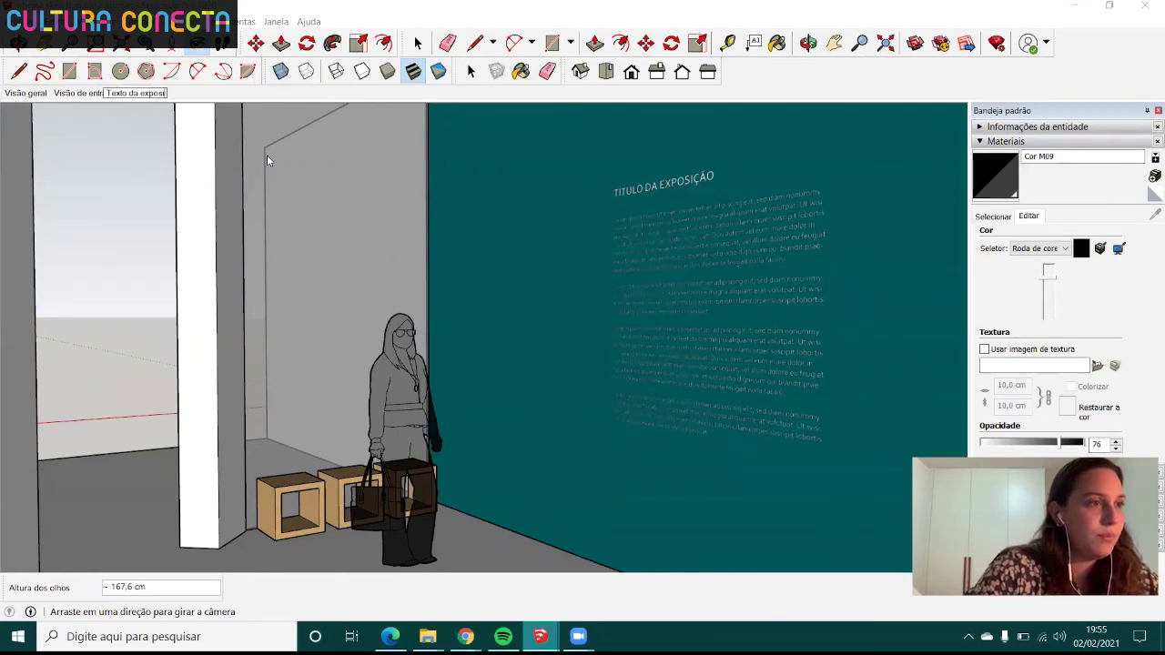
{"action": "type", "text": "ção"}
{"action": "key", "text": "Return"}
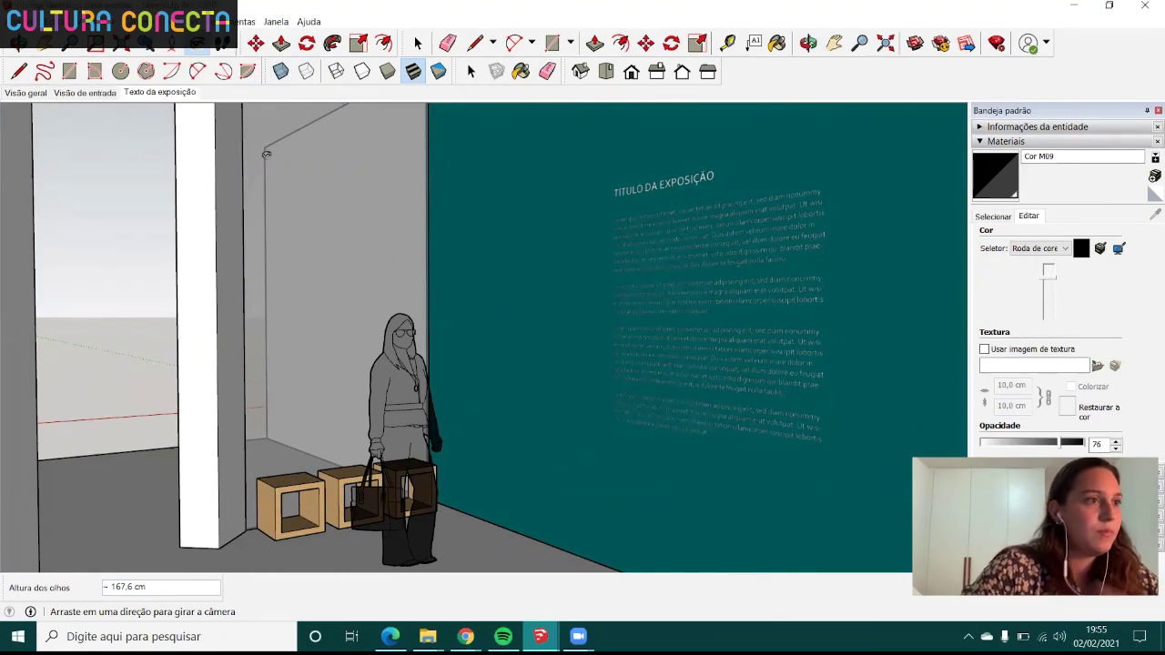
- Switch through the Visão geral, Visão de entrada and Texto da exposição scenes to check them
{"action": "left_click", "coordinate": [34, 95]}
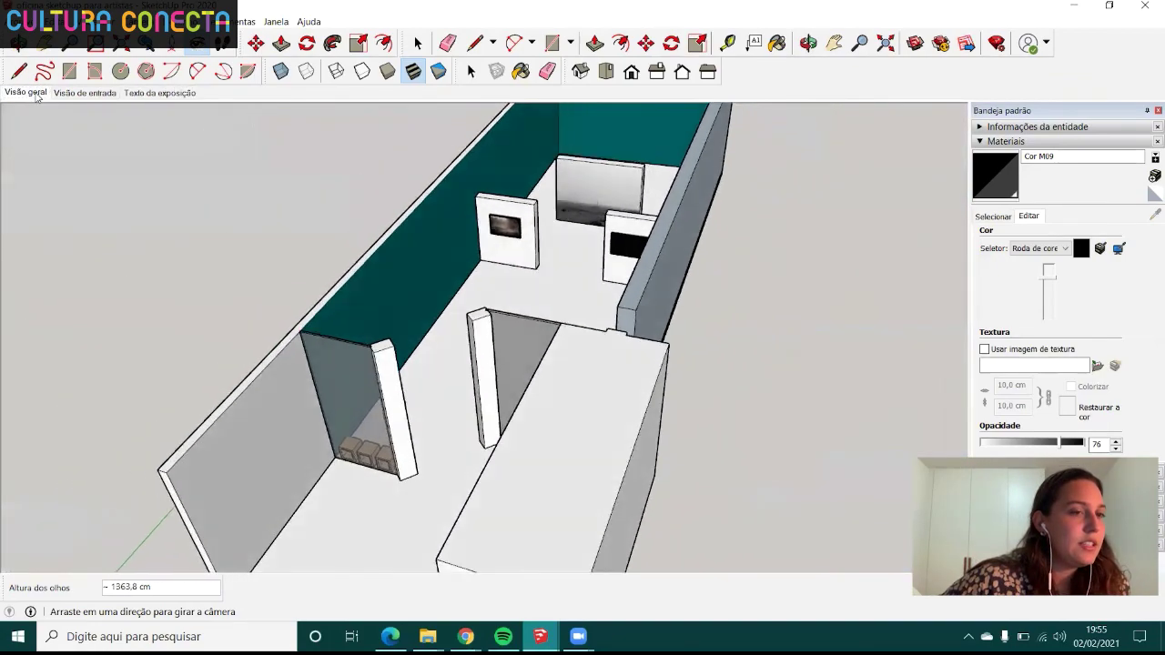
{"action": "left_click", "coordinate": [92, 94]}
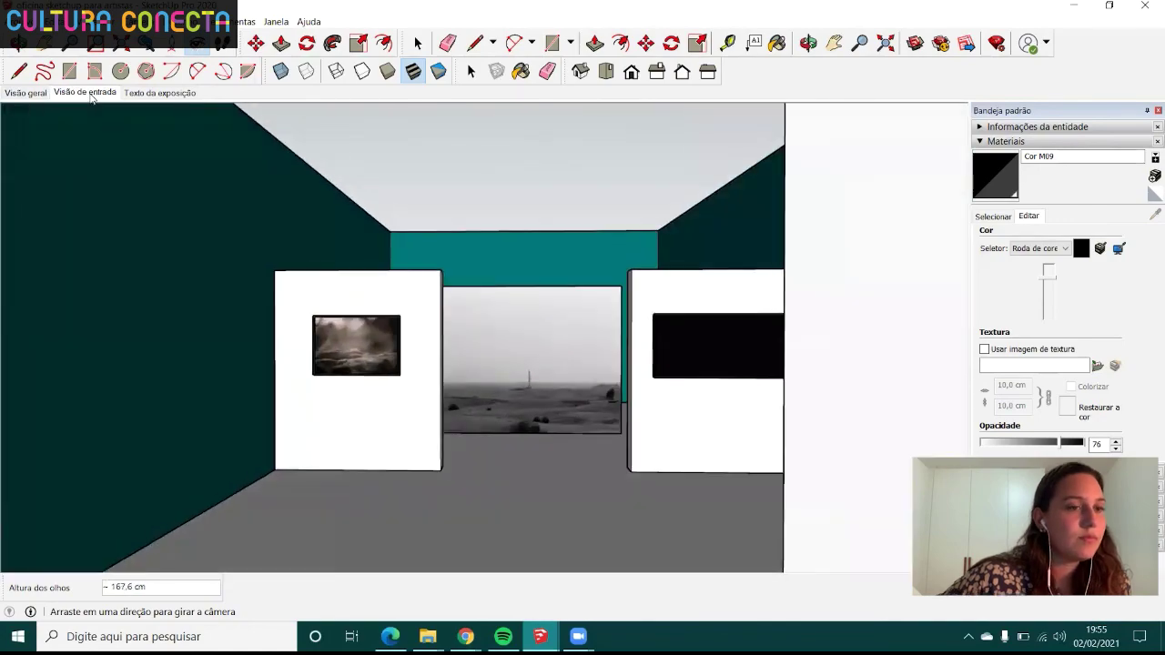
{"action": "left_click", "coordinate": [153, 93]}
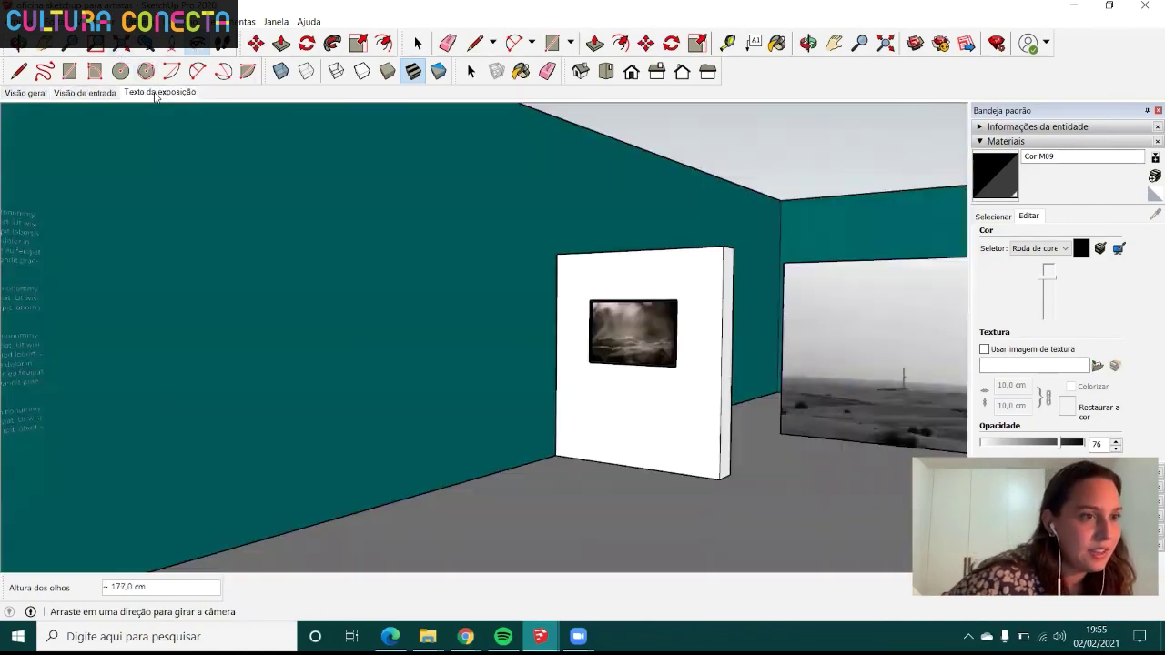
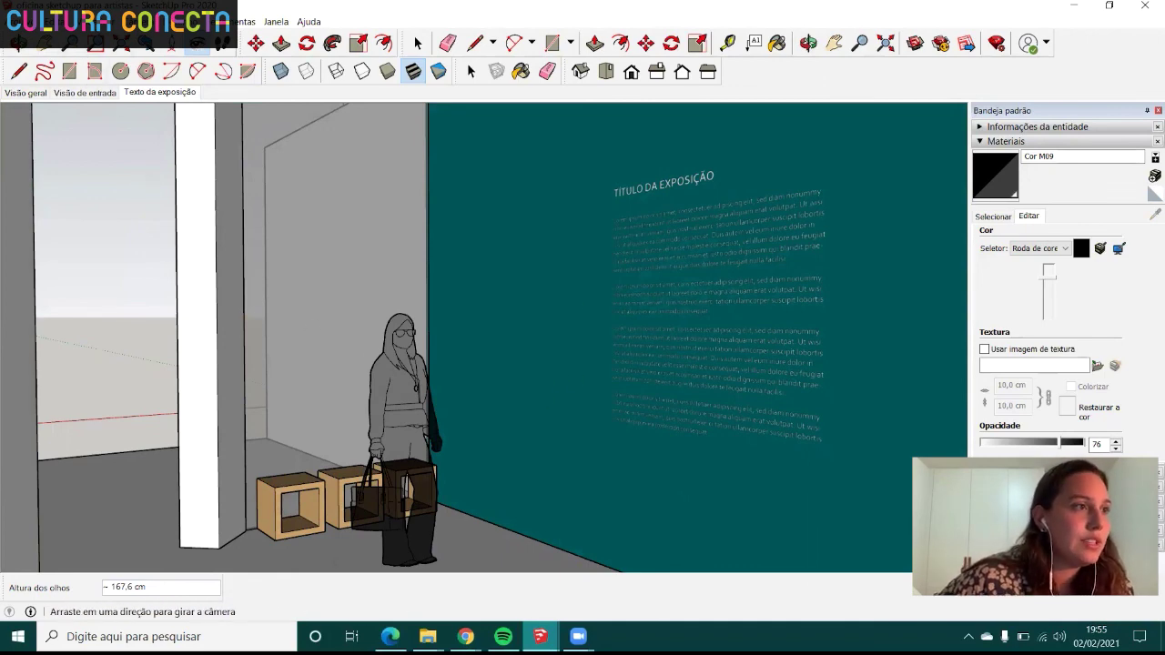
- Turn off Bordas and Perfis in the edge style so the model shows no edge or profile lines
{"action": "left_click", "coordinate": [91, 21]}
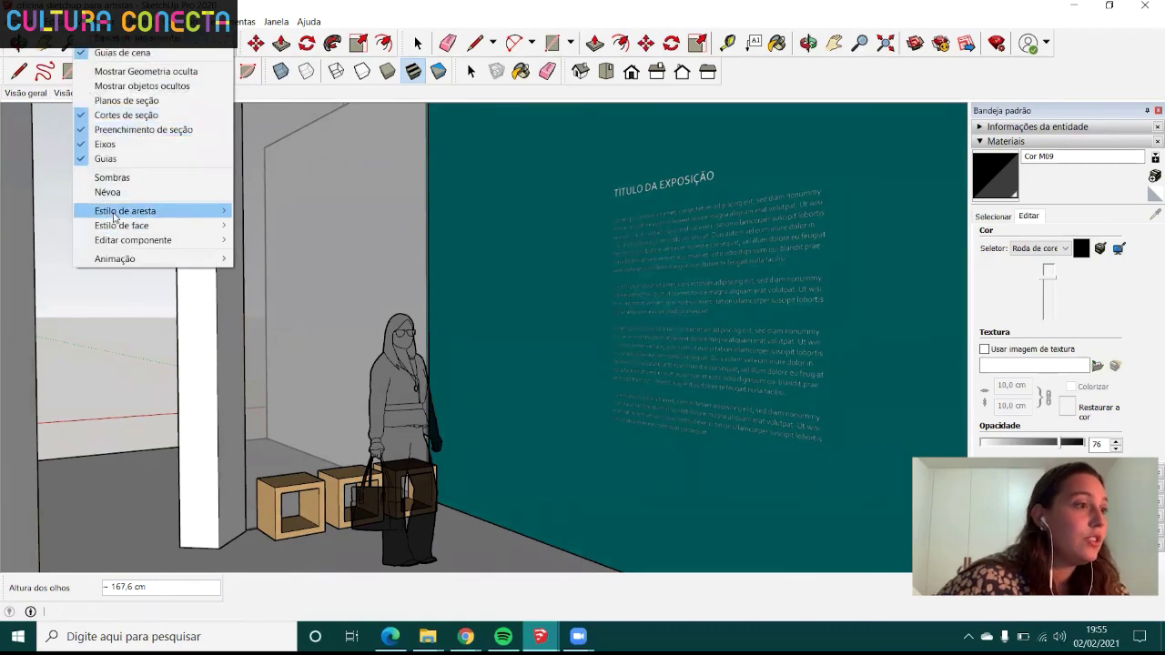
{"action": "mouse_move", "coordinate": [126, 211]}
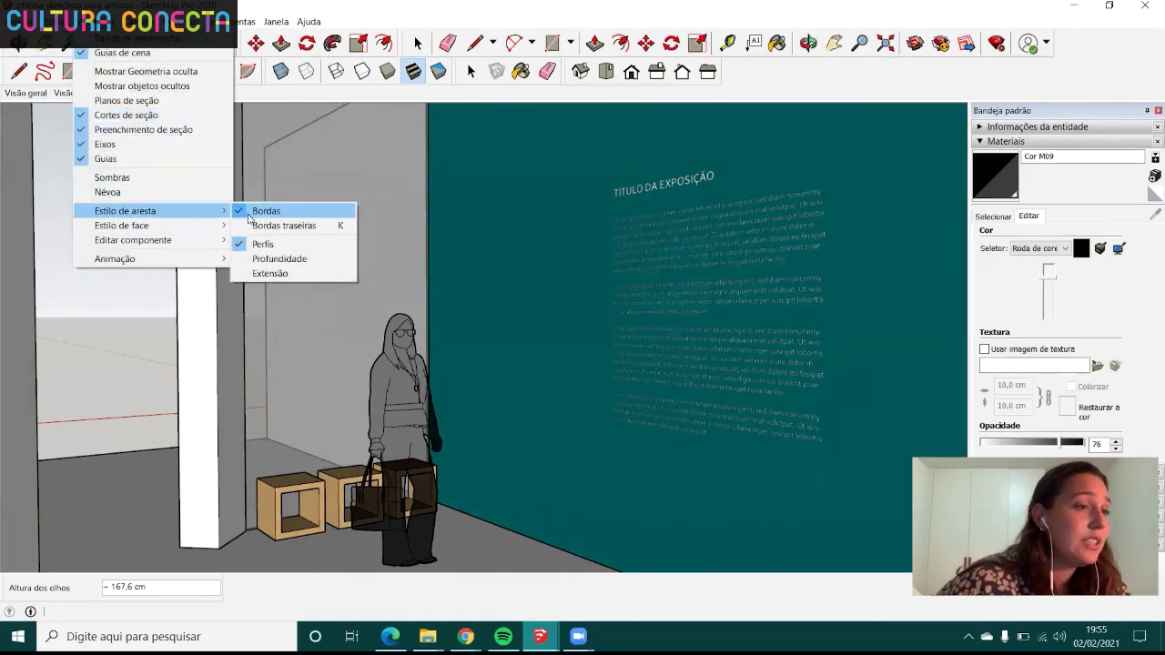
{"action": "left_click", "coordinate": [249, 217]}
{"action": "left_click", "coordinate": [91, 21]}
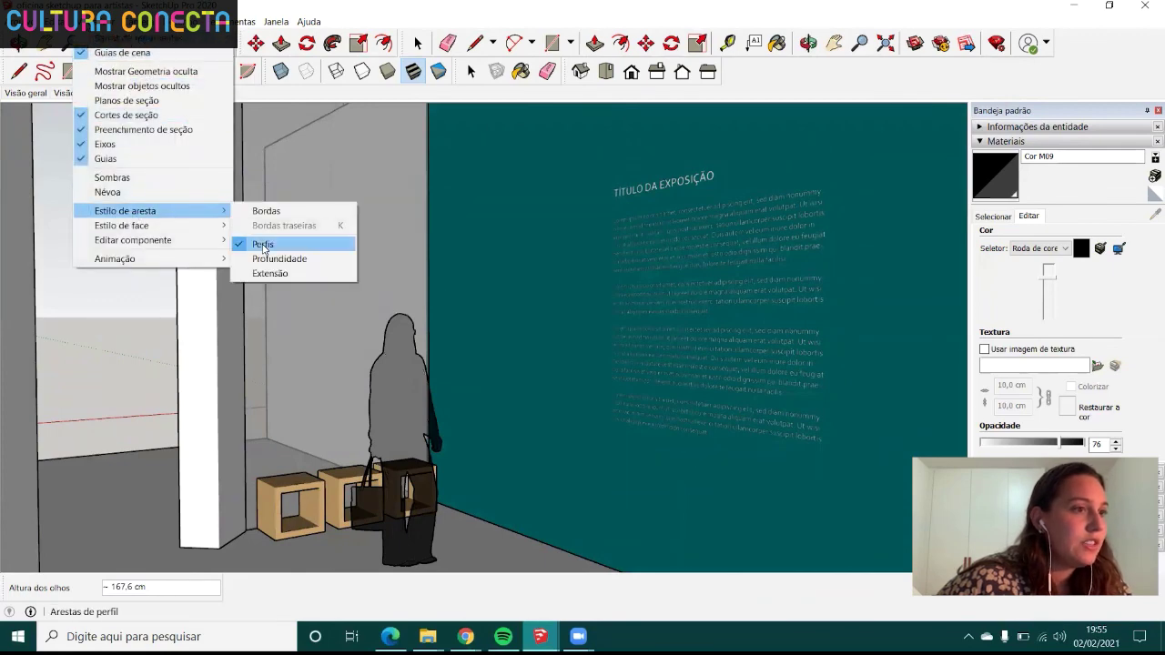
{"action": "left_click", "coordinate": [255, 242]}
- Reframe the camera on the exhibition text wall and update the Texto da exposição scene
{"action": "mouse_move", "coordinate": [481, 398]}
{"action": "left_mouse_down"}
{"action": "mouse_move", "coordinate": [552, 405]}
{"action": "mouse_move", "coordinate": [505, 412]}
{"action": "left_mouse_up"}
{"action": "mouse_move", "coordinate": [537, 358]}
{"action": "left_mouse_down"}
{"action": "mouse_move", "coordinate": [510, 350]}
{"action": "mouse_move", "coordinate": [542, 350]}
{"action": "mouse_move", "coordinate": [528, 398]}
{"action": "mouse_move", "coordinate": [491, 370]}
{"action": "left_mouse_up"}
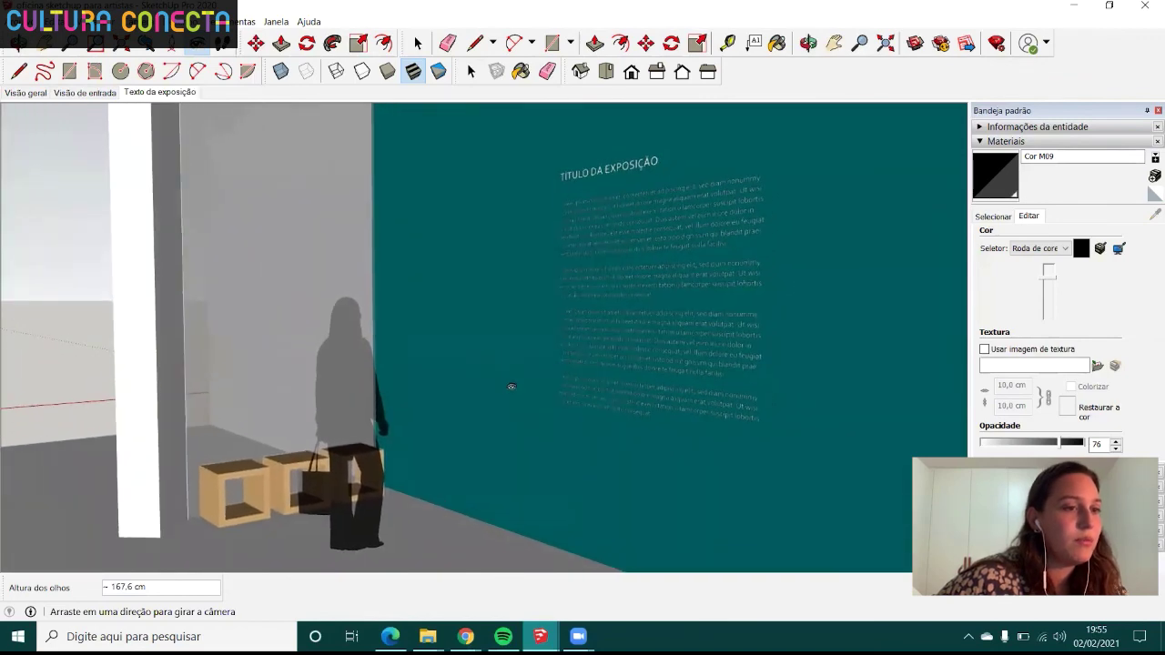
{"action": "left_click_drag", "start_coordinate": [407, 264], "coordinate": [374, 286]}
{"action": "left_click_drag", "start_coordinate": [412, 363], "coordinate": [480, 249]}
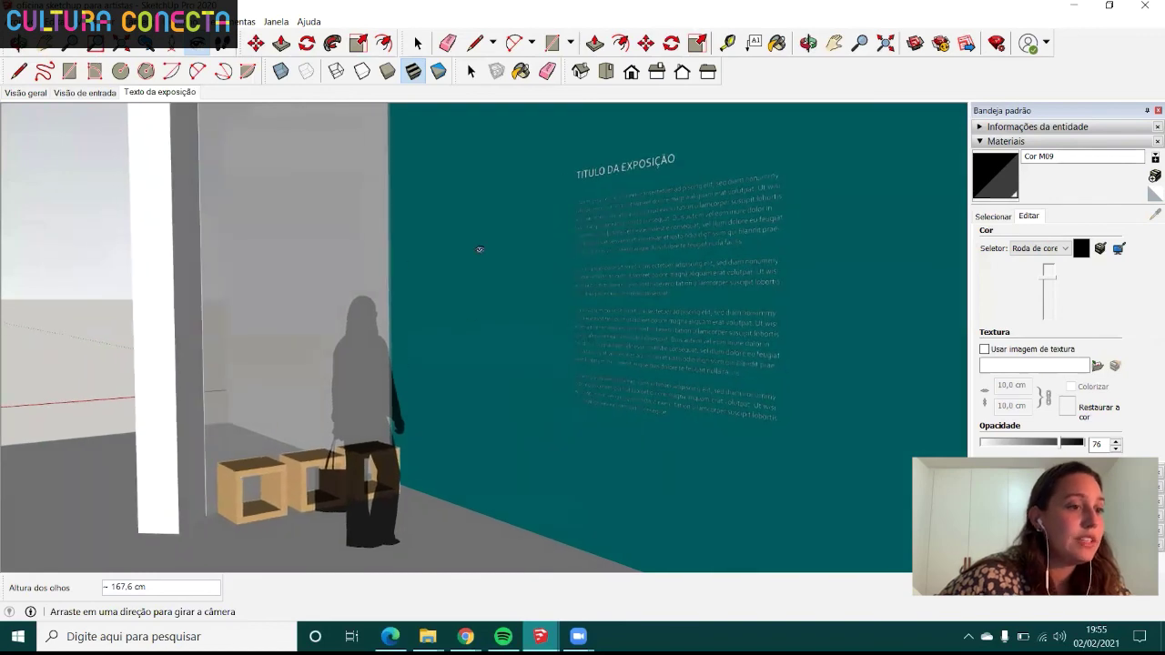
{"action": "right_click", "coordinate": [160, 95]}
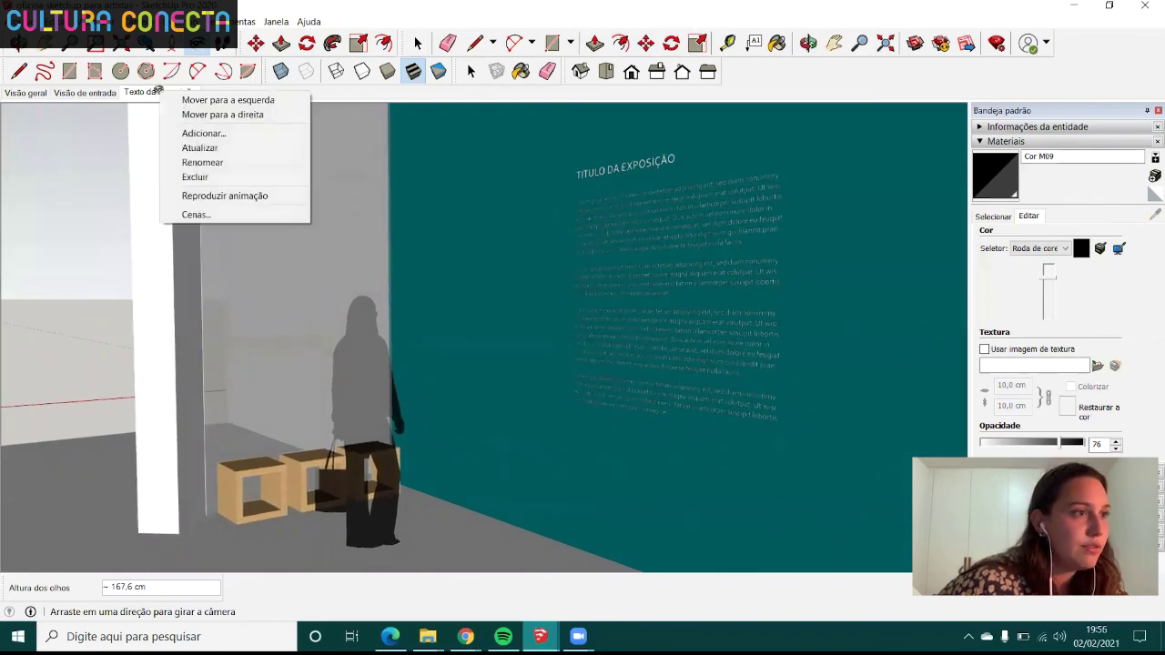
{"action": "left_click", "coordinate": [210, 148]}
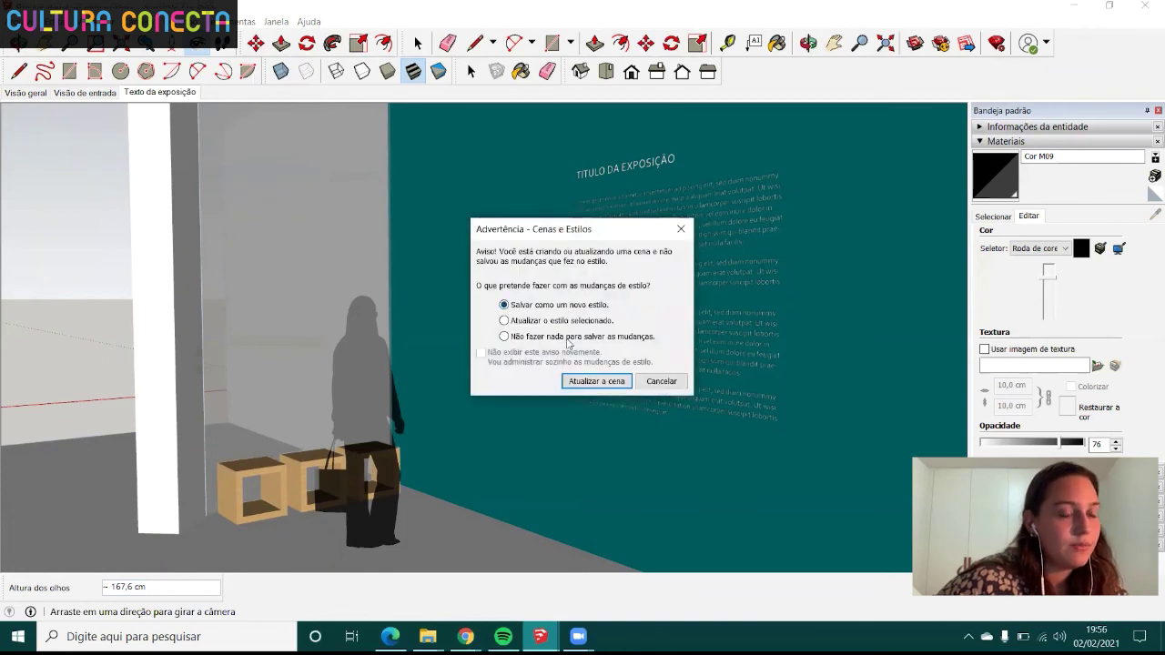
{"action": "left_click", "coordinate": [588, 388]}
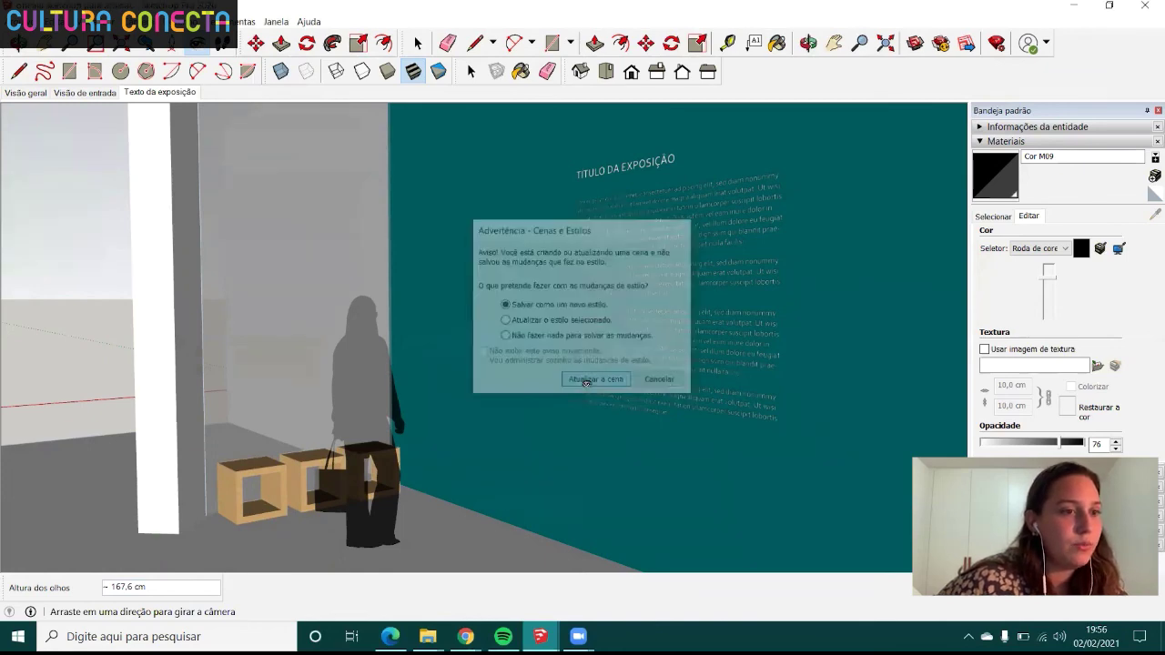
- Switch to the Visão de entrada scene and zoom in toward the display walls
{"action": "left_click", "coordinate": [78, 95]}
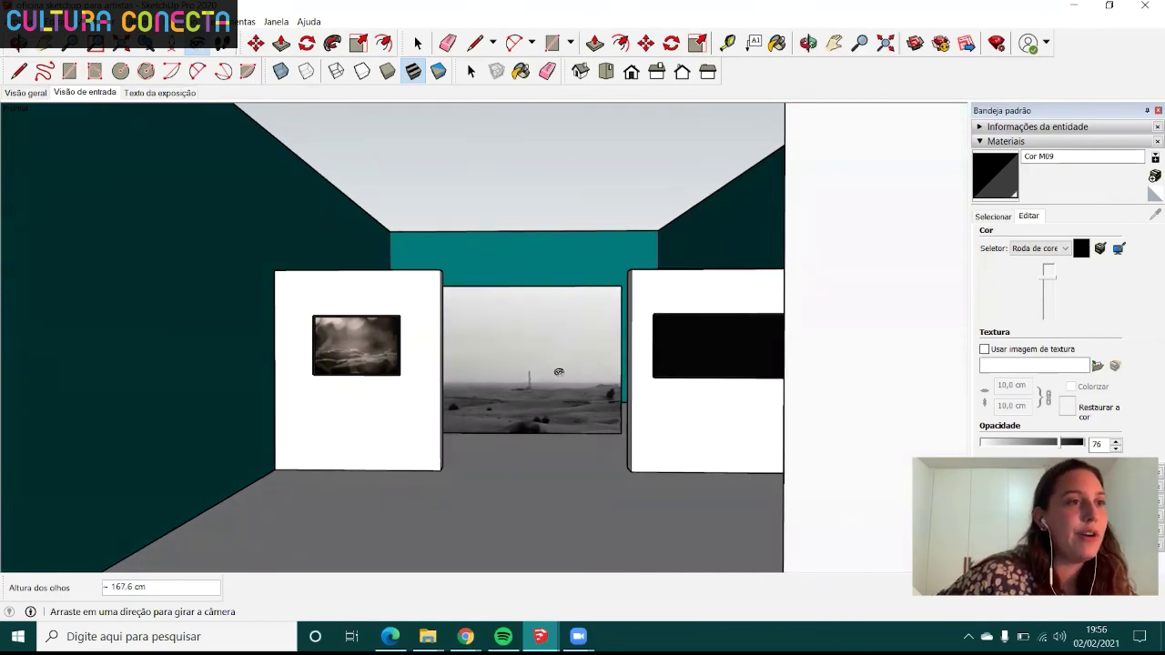
{"action": "scroll", "coordinate": [559, 371], "scroll_direction": "up", "scroll_amount": 1}
{"action": "scroll", "coordinate": [559, 371], "scroll_direction": "up", "scroll_amount": 1}
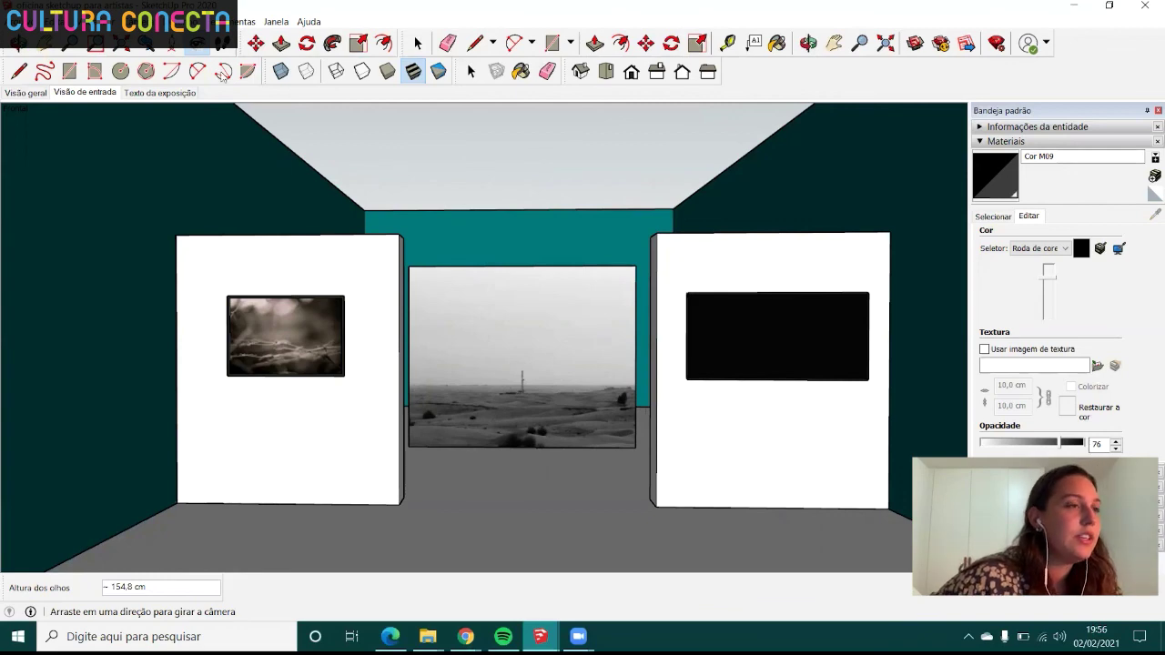
{"action": "left_click", "coordinate": [242, 21]}
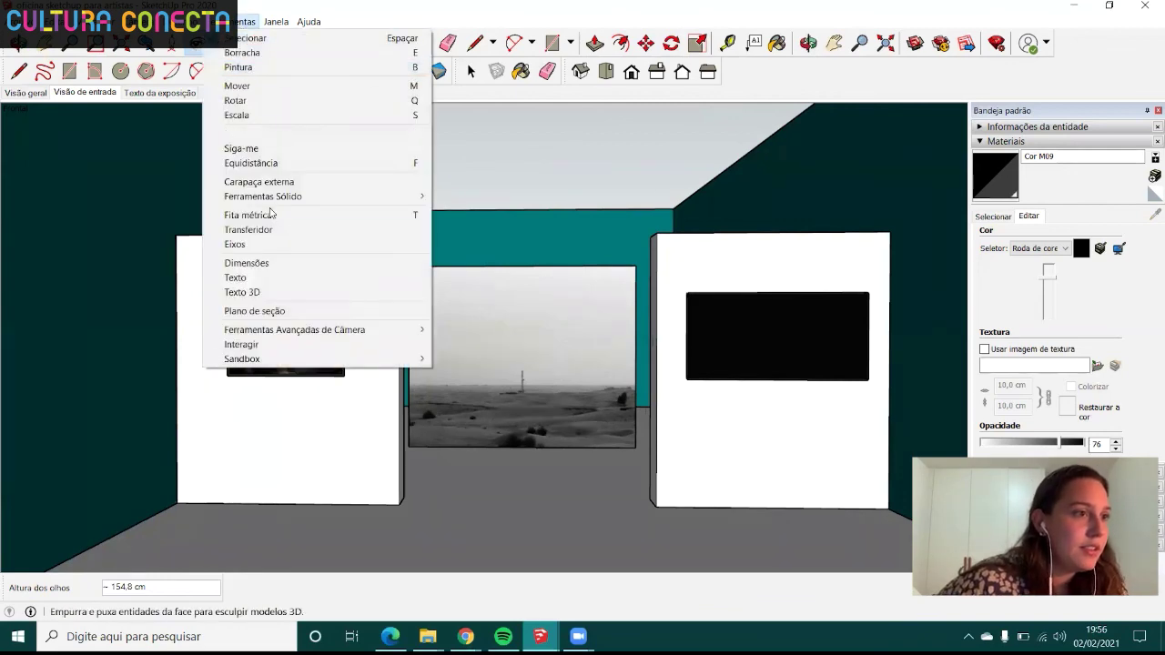
- Dimension the 226,4 cm gap between walls and both 200,0 cm wall widths
{"action": "left_click", "coordinate": [259, 263]}
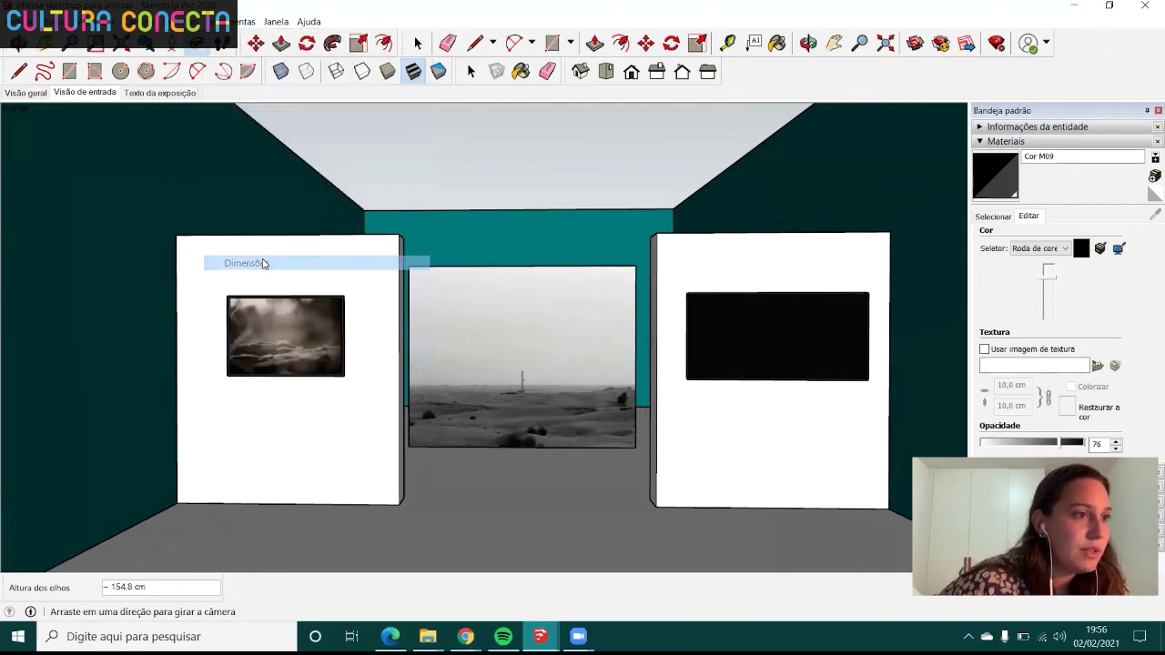
{"action": "left_click", "coordinate": [399, 504]}
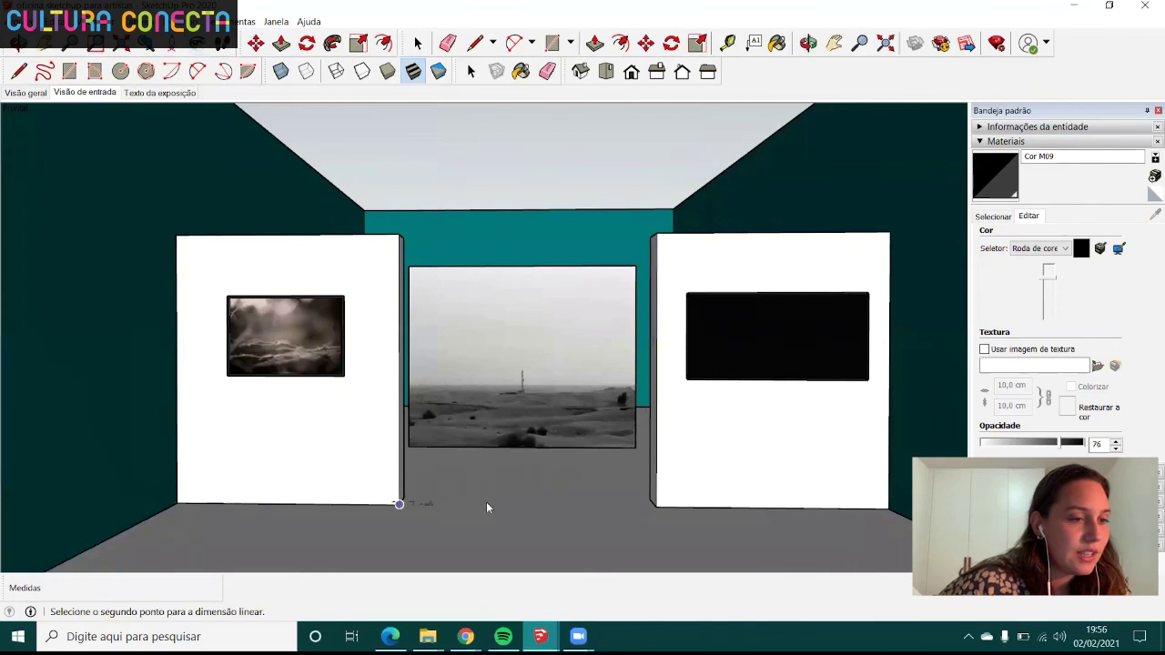
{"action": "left_click", "coordinate": [657, 507]}
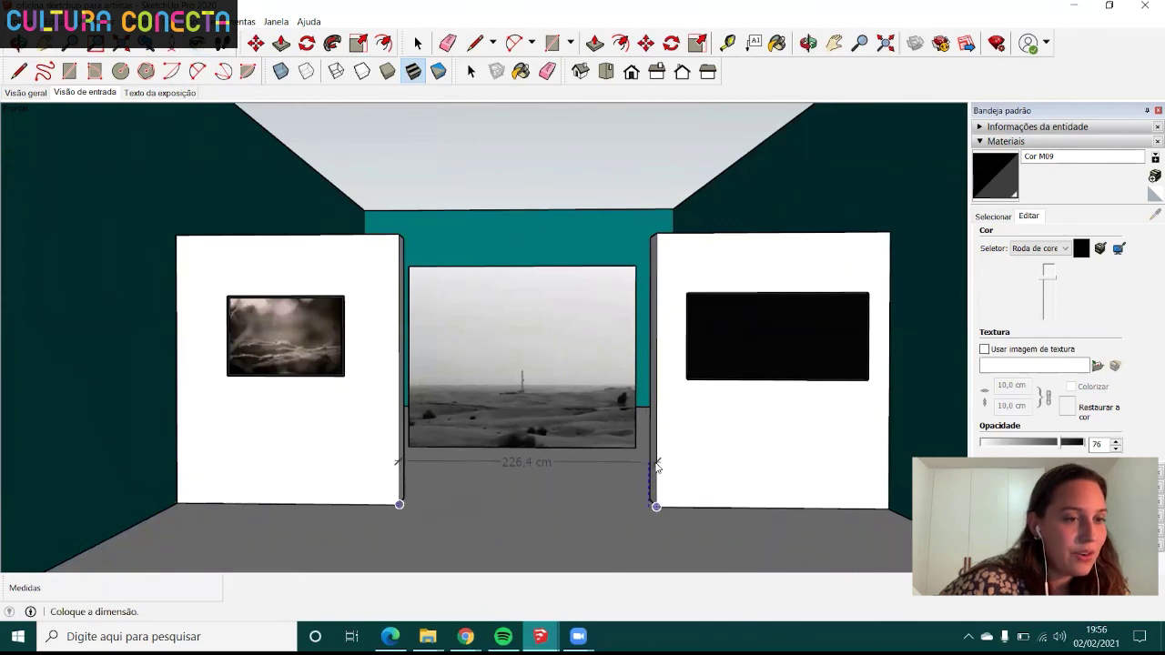
{"action": "left_click", "coordinate": [655, 463]}
{"action": "left_click", "coordinate": [657, 506]}
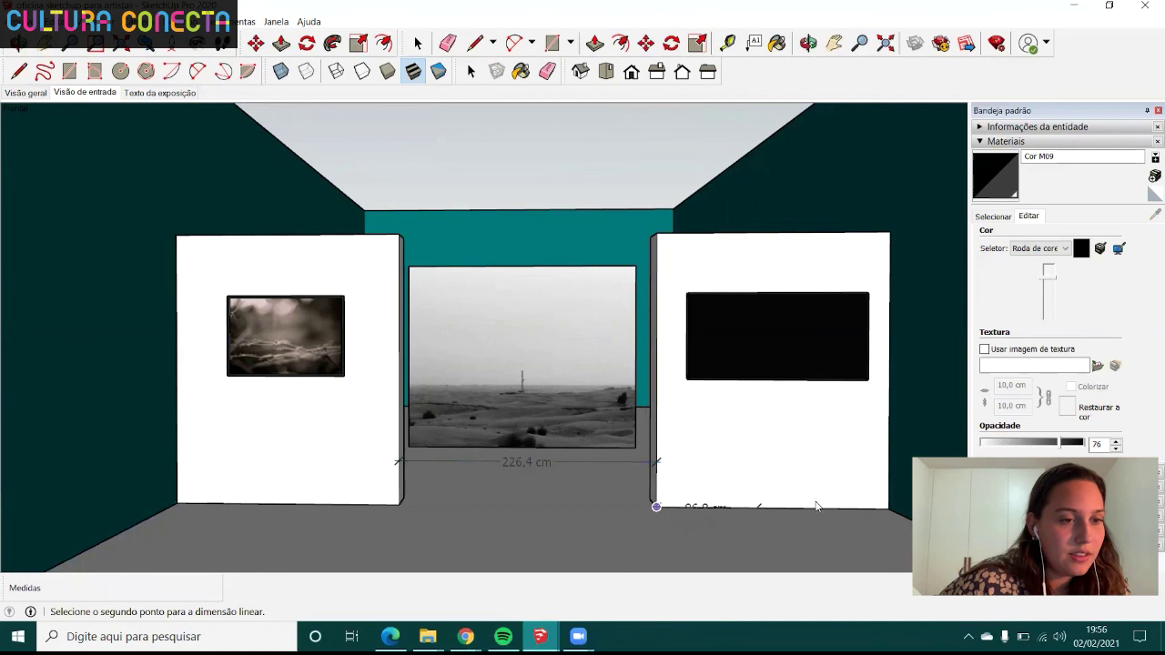
{"action": "left_click", "coordinate": [888, 507]}
{"action": "left_click", "coordinate": [658, 466]}
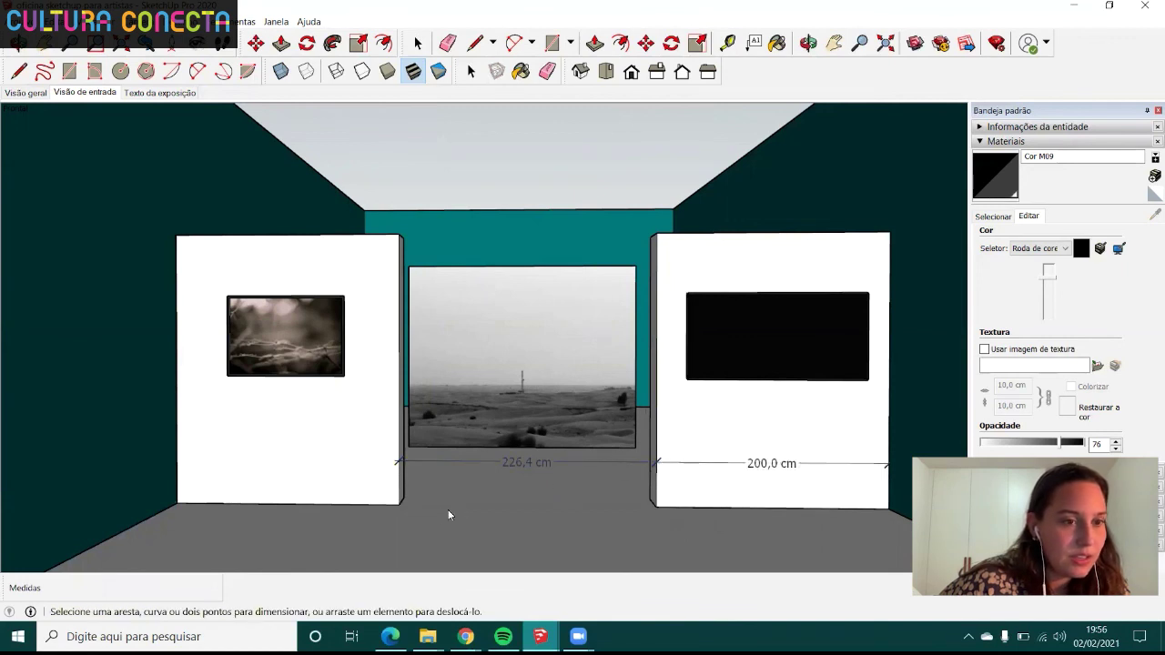
{"action": "left_click", "coordinate": [399, 504]}
{"action": "left_click", "coordinate": [176, 503]}
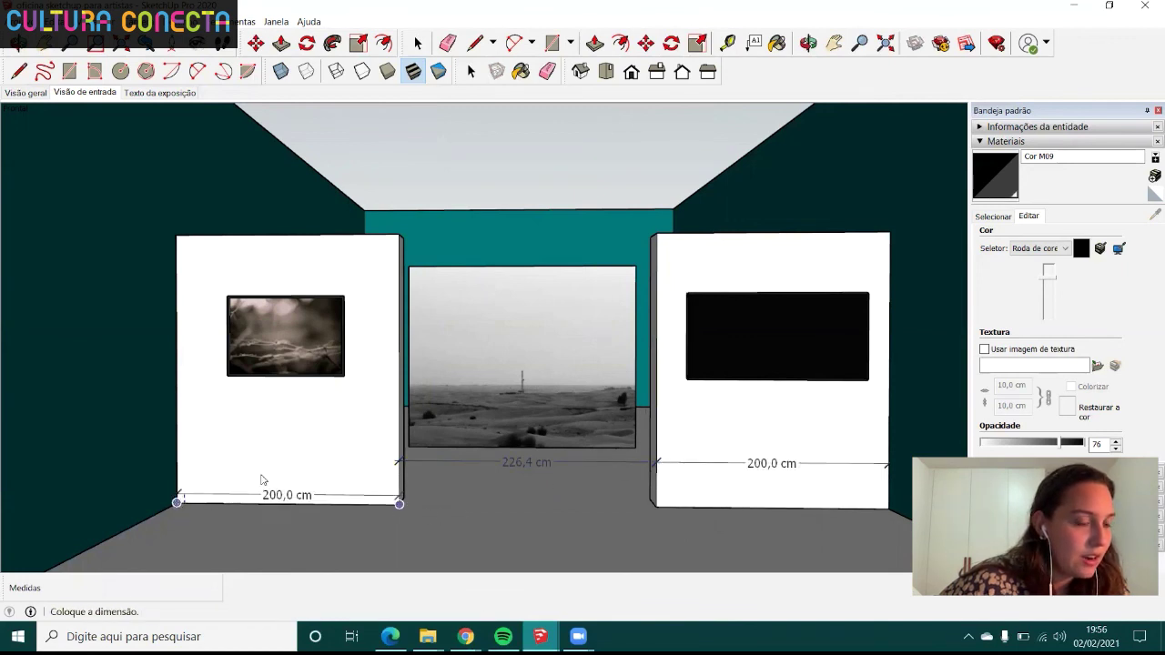
{"action": "left_click", "coordinate": [396, 469]}
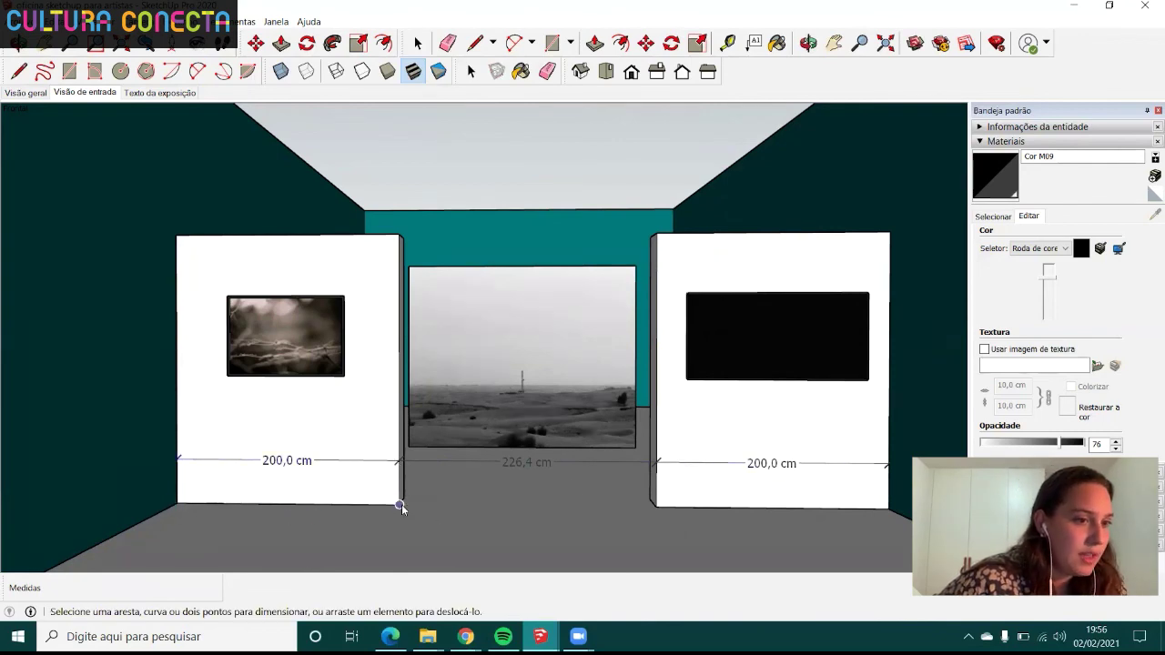
- Add the 240,0 cm wall height and the 104,0 × 71,0 cm picture dimensions
{"action": "left_click", "coordinate": [399, 503]}
{"action": "left_click", "coordinate": [399, 235]}
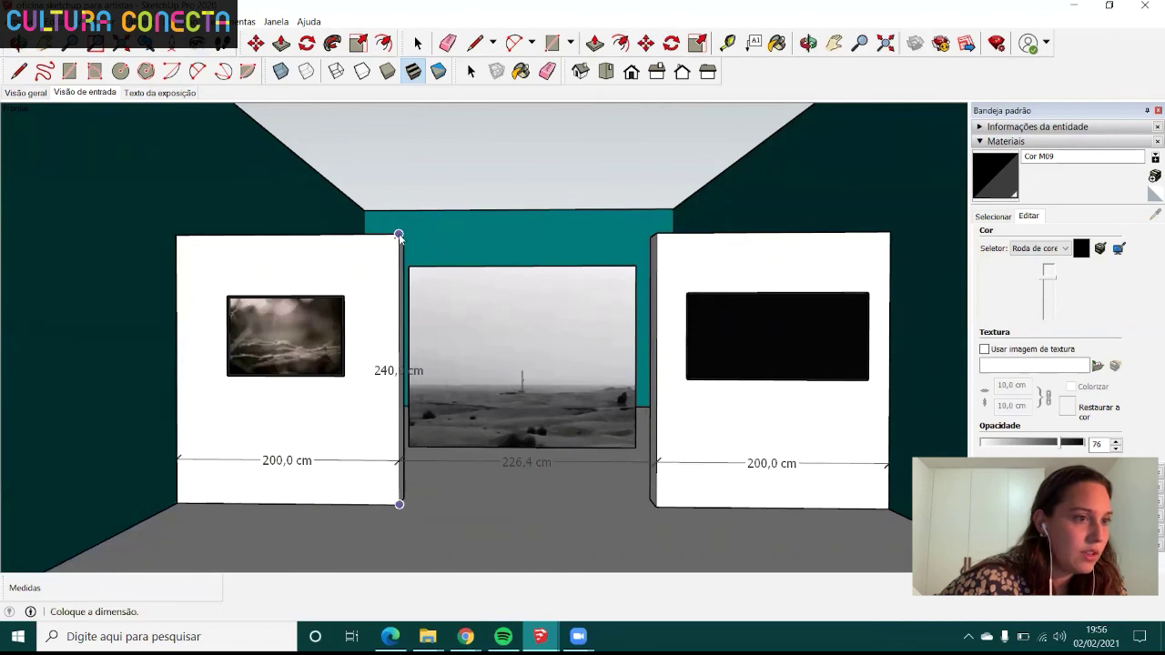
{"action": "left_click", "coordinate": [446, 237]}
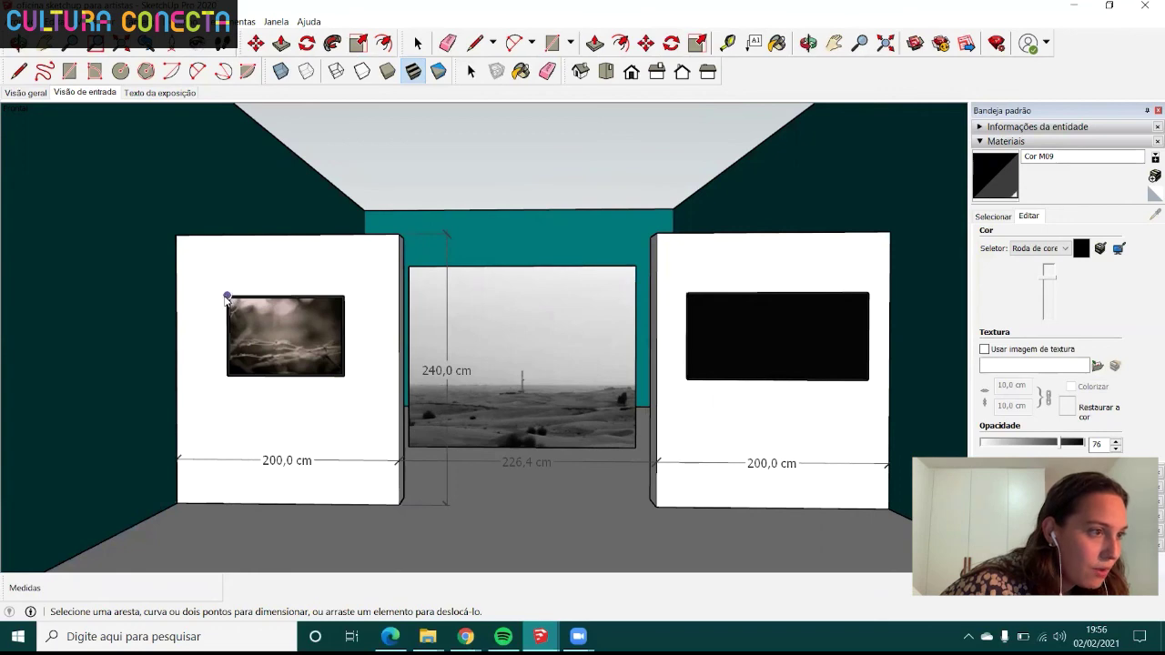
{"action": "left_click", "coordinate": [227, 297]}
{"action": "left_click", "coordinate": [344, 296]}
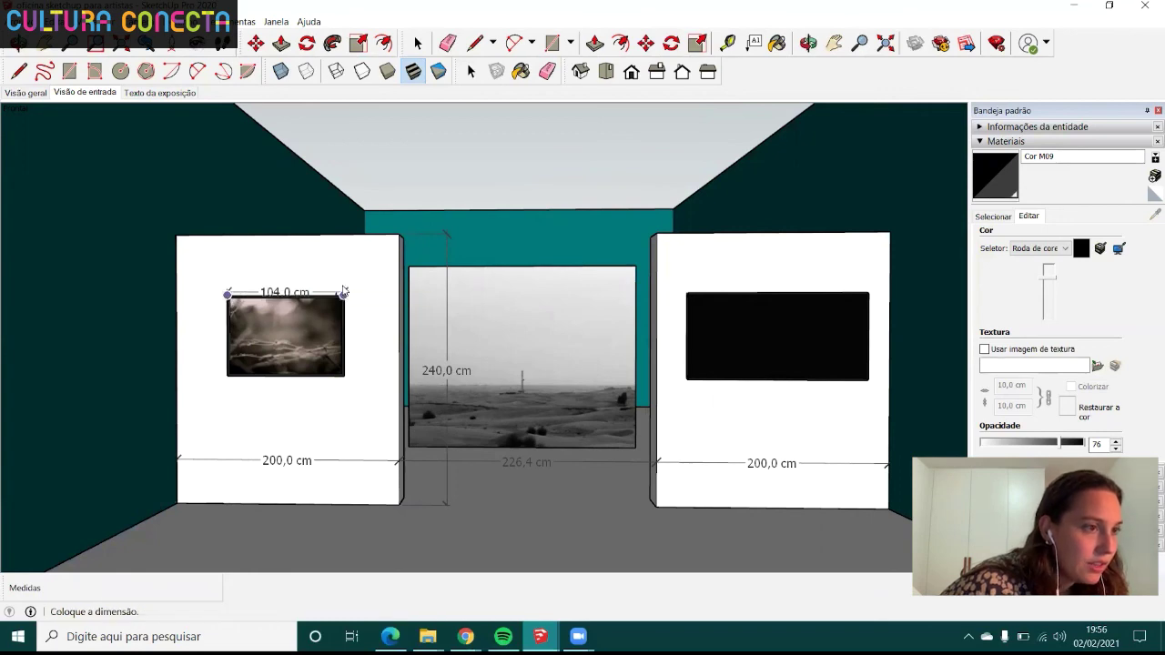
{"action": "left_click", "coordinate": [344, 289]}
{"action": "left_click", "coordinate": [344, 293]}
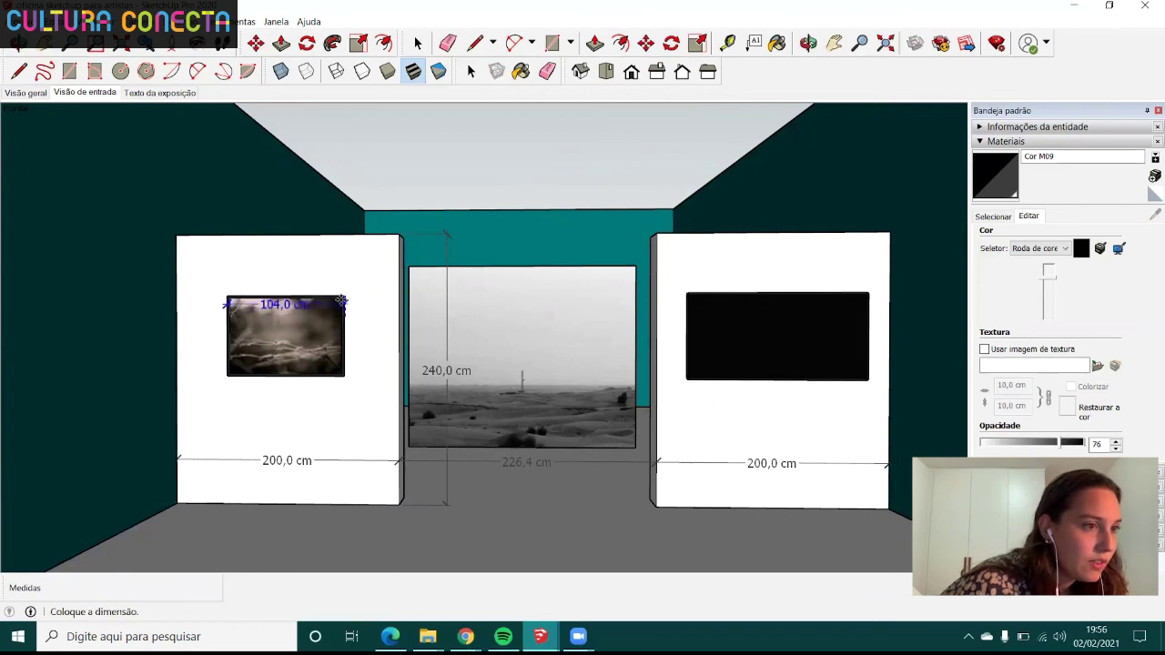
{"action": "left_click", "coordinate": [344, 289]}
{"action": "left_click", "coordinate": [343, 296]}
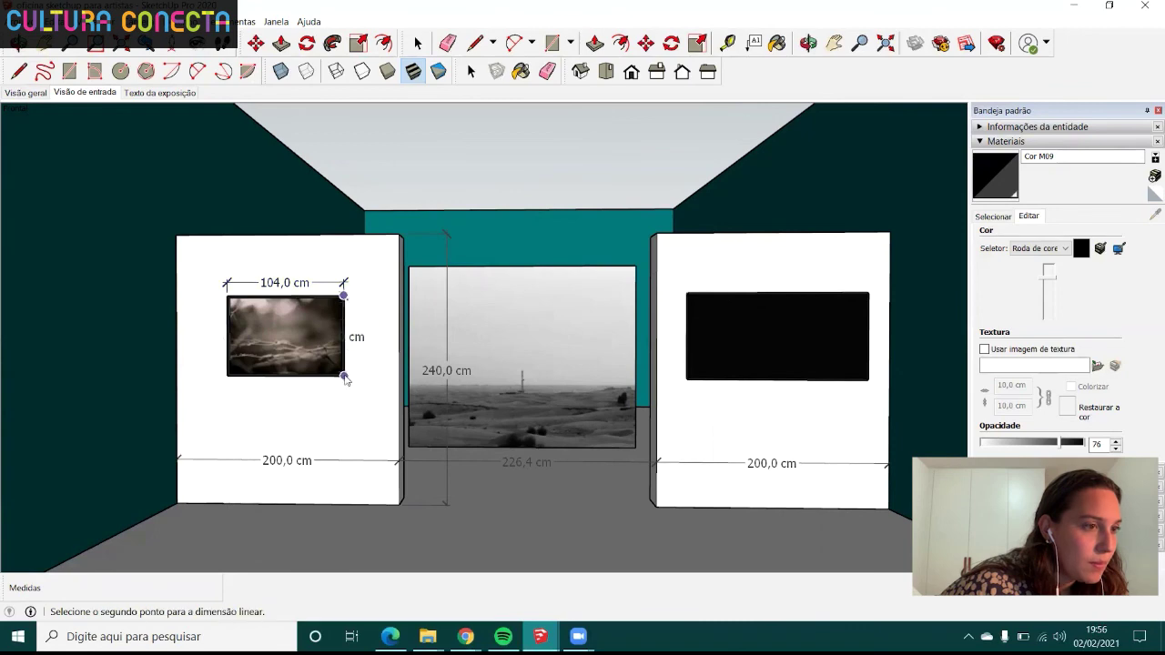
{"action": "left_click", "coordinate": [344, 376]}
{"action": "left_click", "coordinate": [373, 360]}
{"action": "mouse_move", "coordinate": [373, 360]}
{"action": "middle_mouse_down"}
{"action": "mouse_move", "coordinate": [613, 380]}
{"action": "mouse_move", "coordinate": [554, 390]}
{"action": "mouse_move", "coordinate": [464, 367]}
{"action": "mouse_move", "coordinate": [479, 403]}
{"action": "middle_mouse_up"}
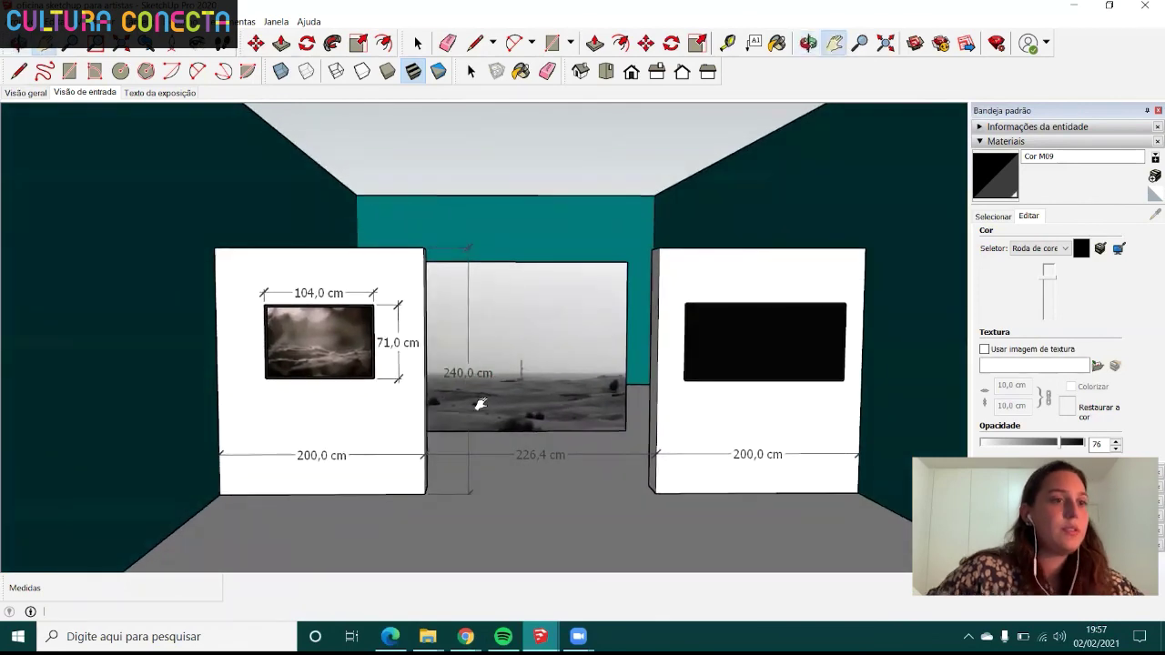
{"action": "middle_click_drag", "start_coordinate": [482, 341], "coordinate": [450, 346], "text": "shift"}
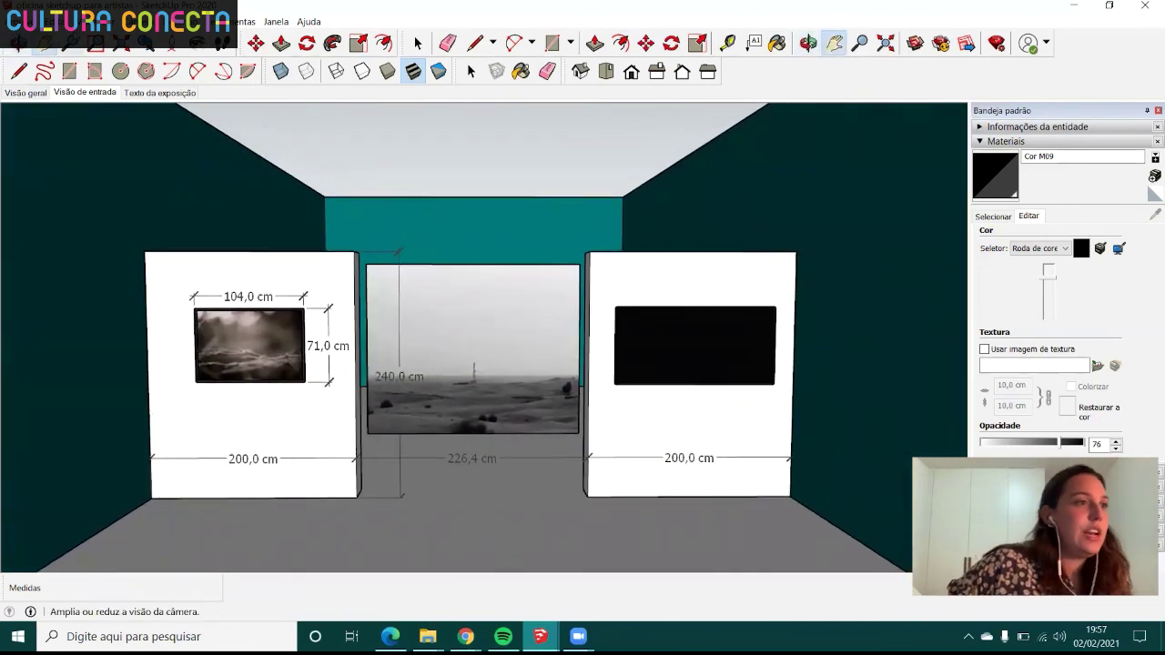
- Turn off Edges and Profiles and update the Visão de entrada scene with that style
{"action": "left_click", "coordinate": [87, 21]}
{"action": "mouse_move", "coordinate": [124, 211]}
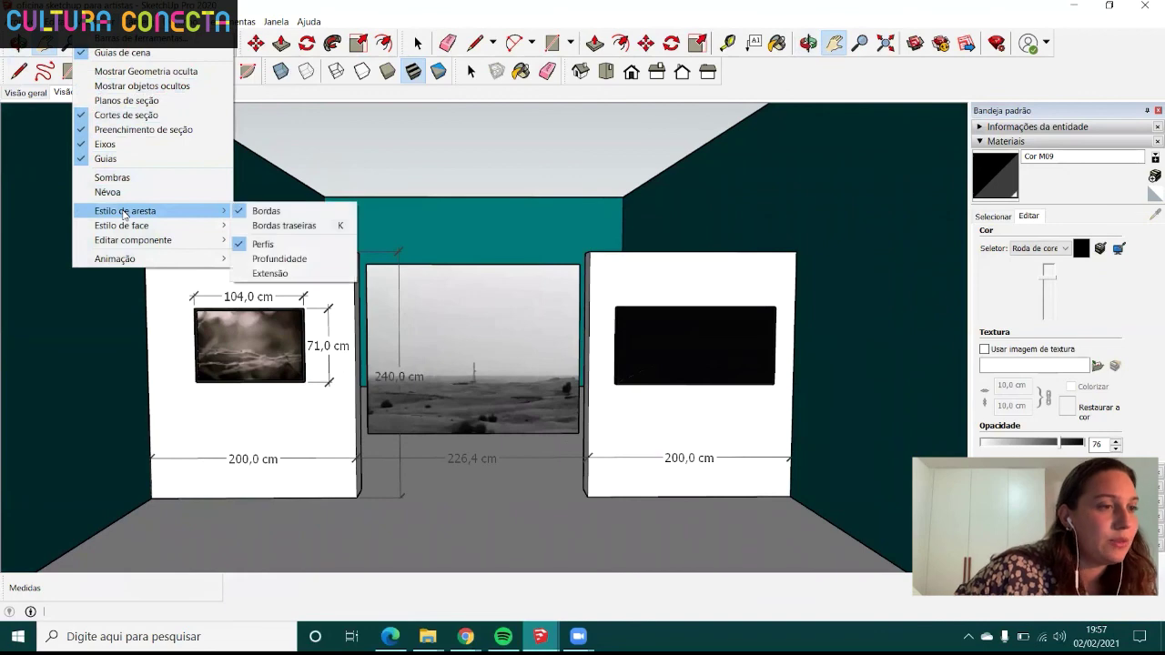
{"action": "left_click", "coordinate": [264, 210]}
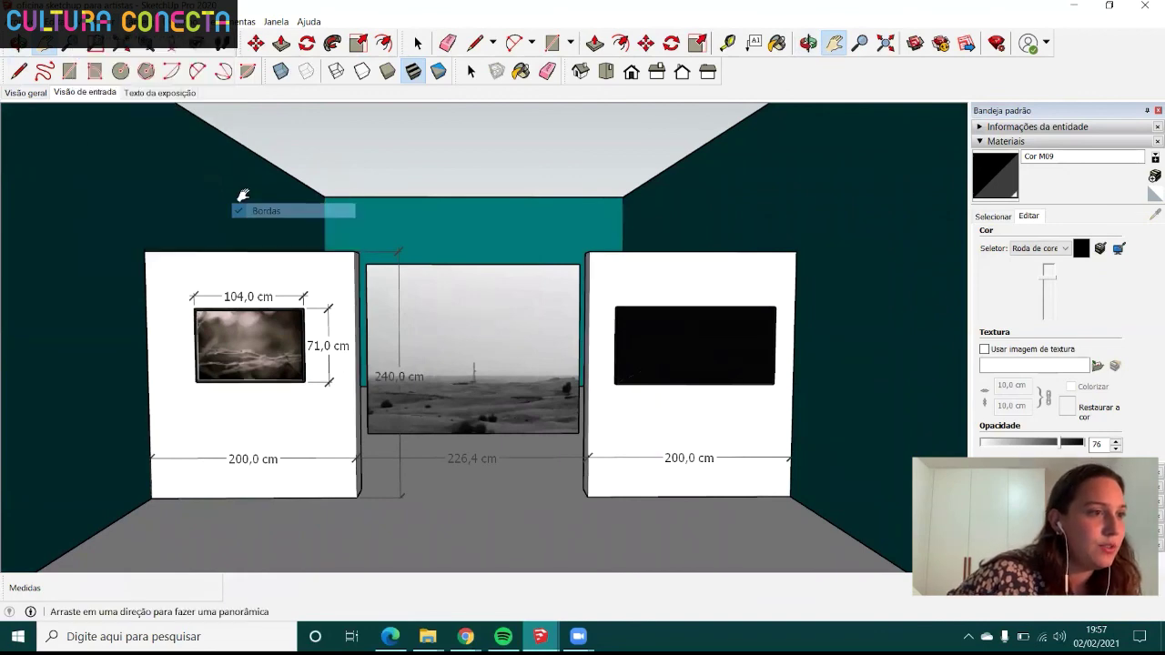
{"action": "left_click", "coordinate": [86, 21]}
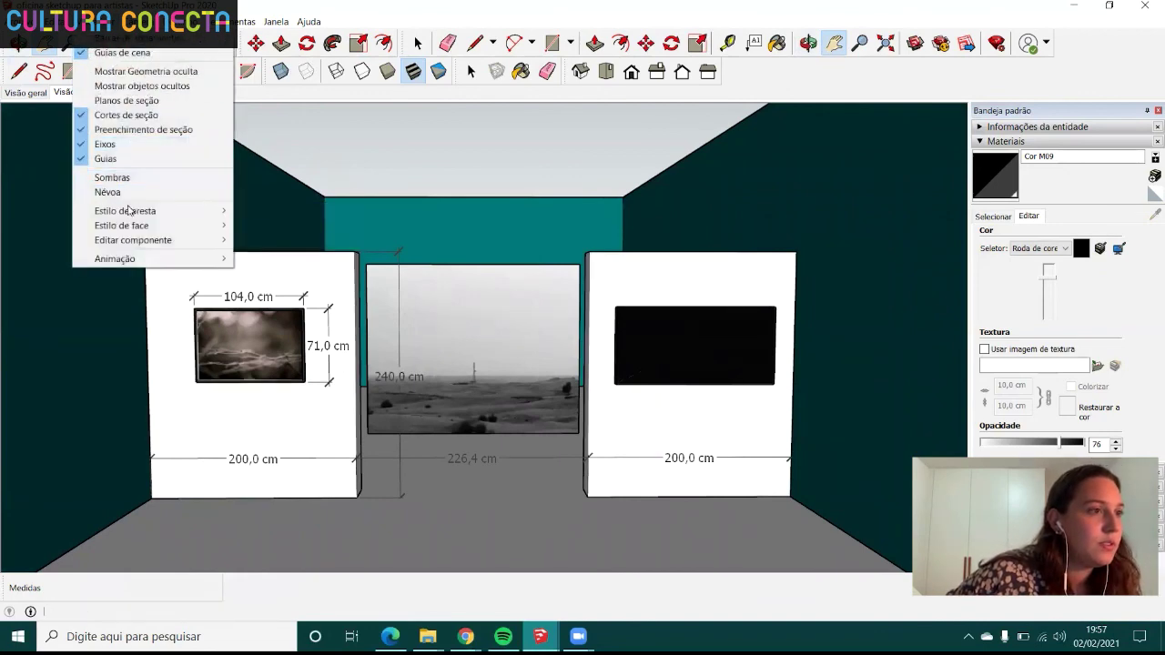
{"action": "mouse_move", "coordinate": [125, 210]}
{"action": "left_click", "coordinate": [263, 242]}
{"action": "middle_click_drag", "start_coordinate": [455, 338], "coordinate": [431, 322]}
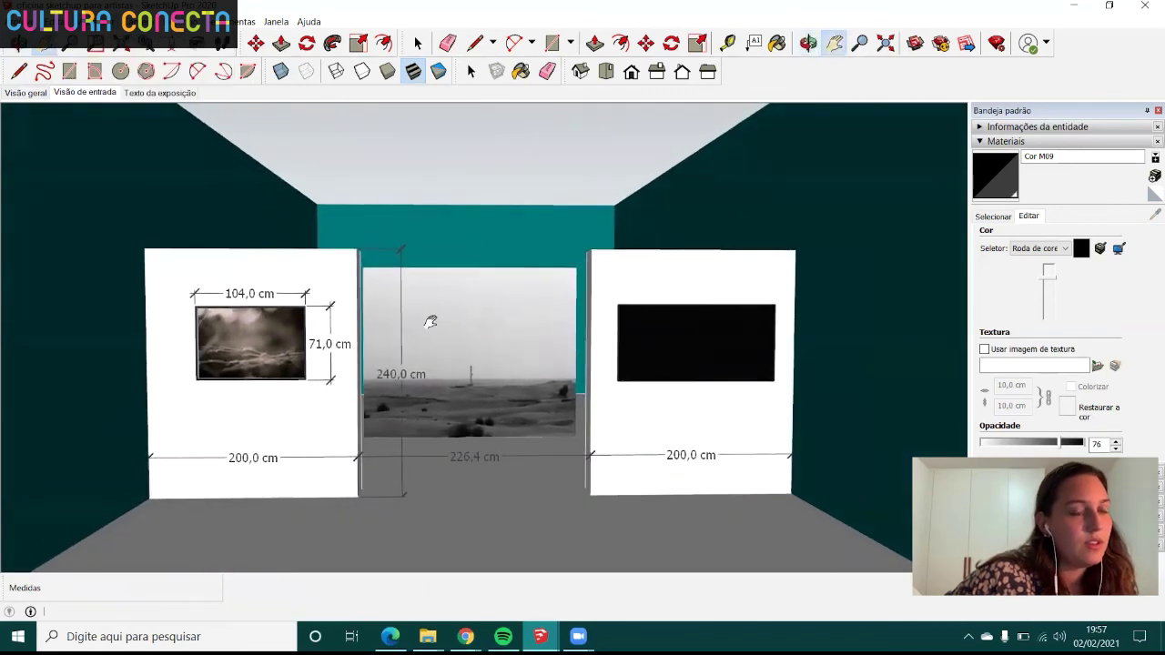
{"action": "right_click", "coordinate": [86, 94]}
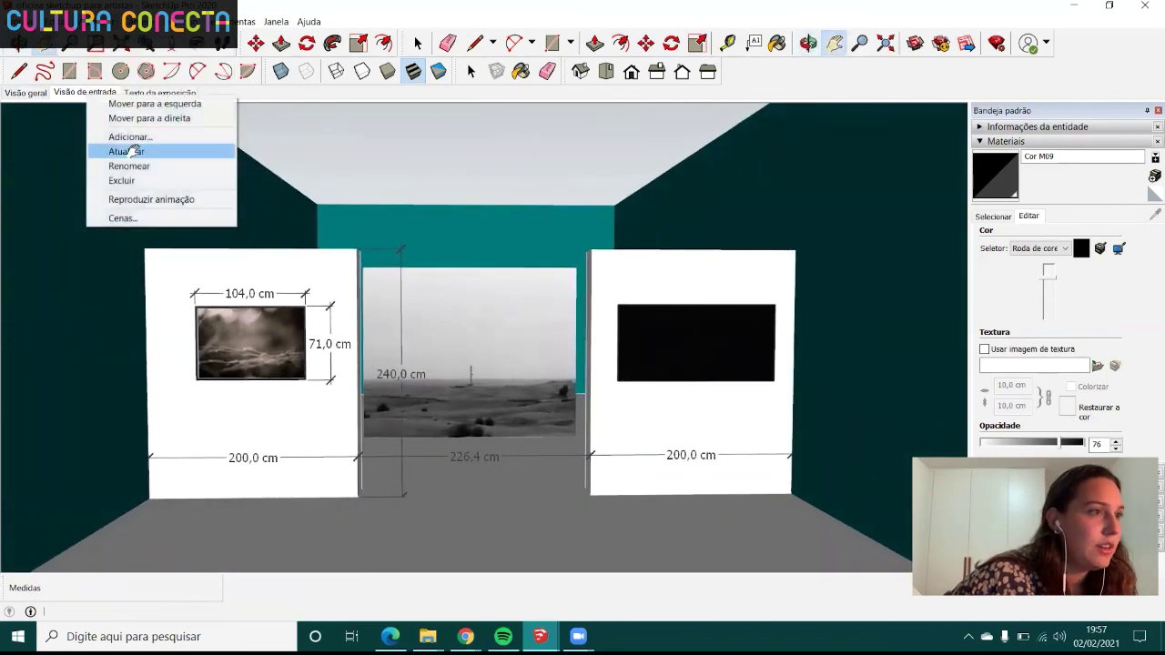
{"action": "left_click", "coordinate": [116, 150]}
{"action": "left_click", "coordinate": [581, 383]}
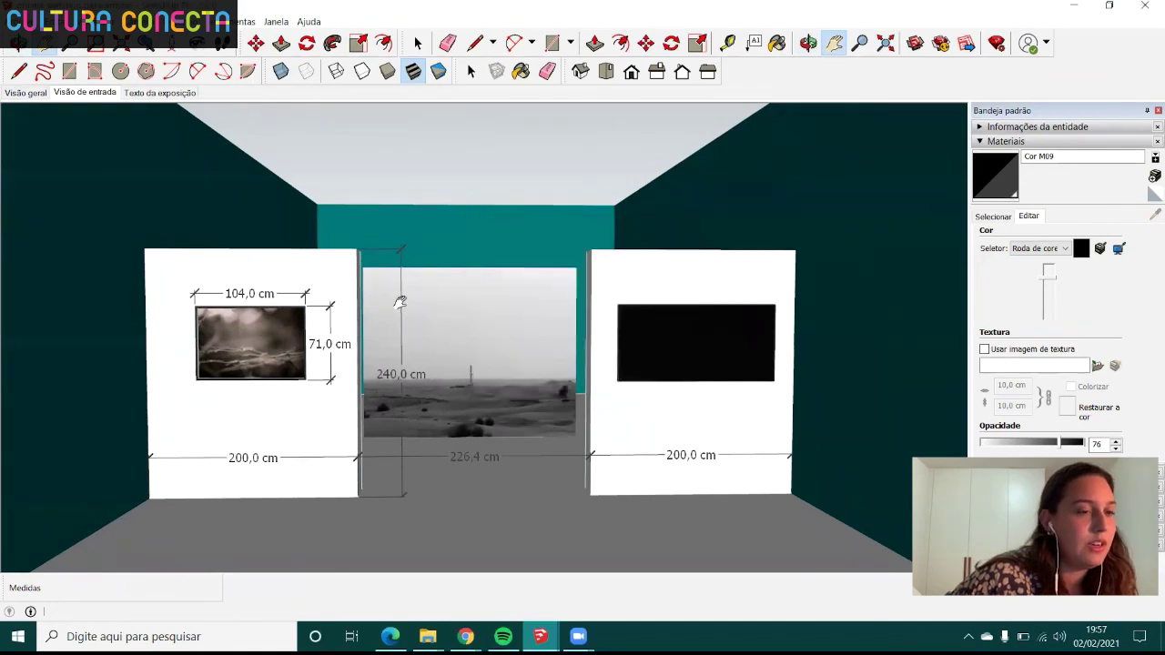
- In the Visão geral scene, turn off Edges and Profiles and update the scene
{"action": "left_click", "coordinate": [26, 94]}
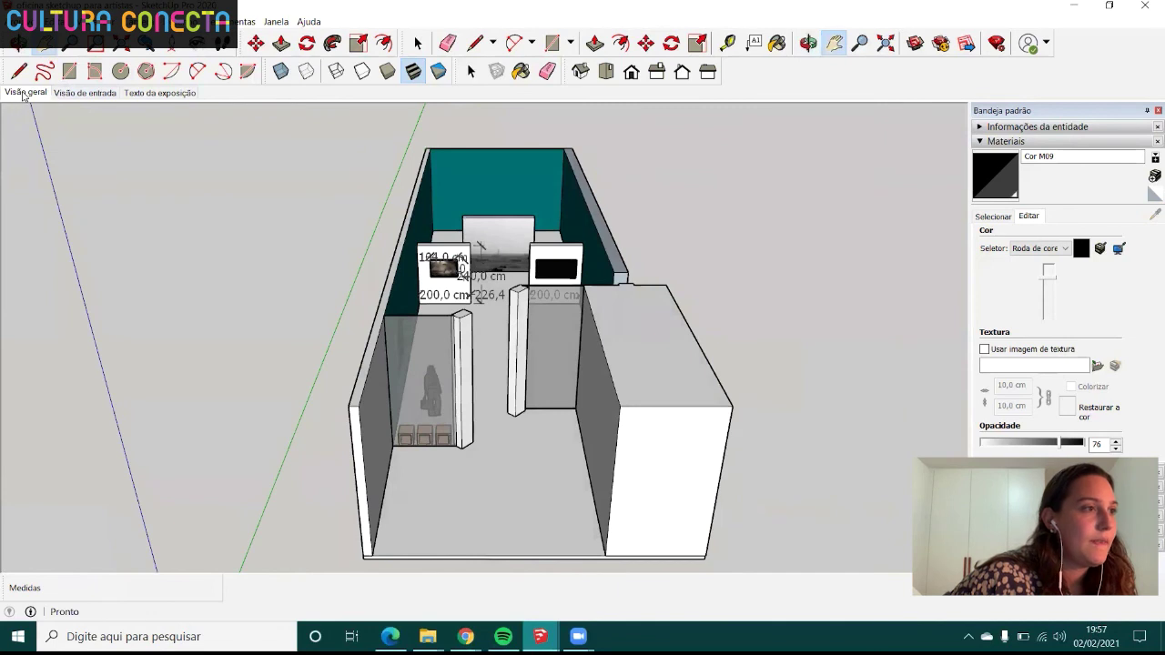
{"action": "left_click", "coordinate": [84, 21]}
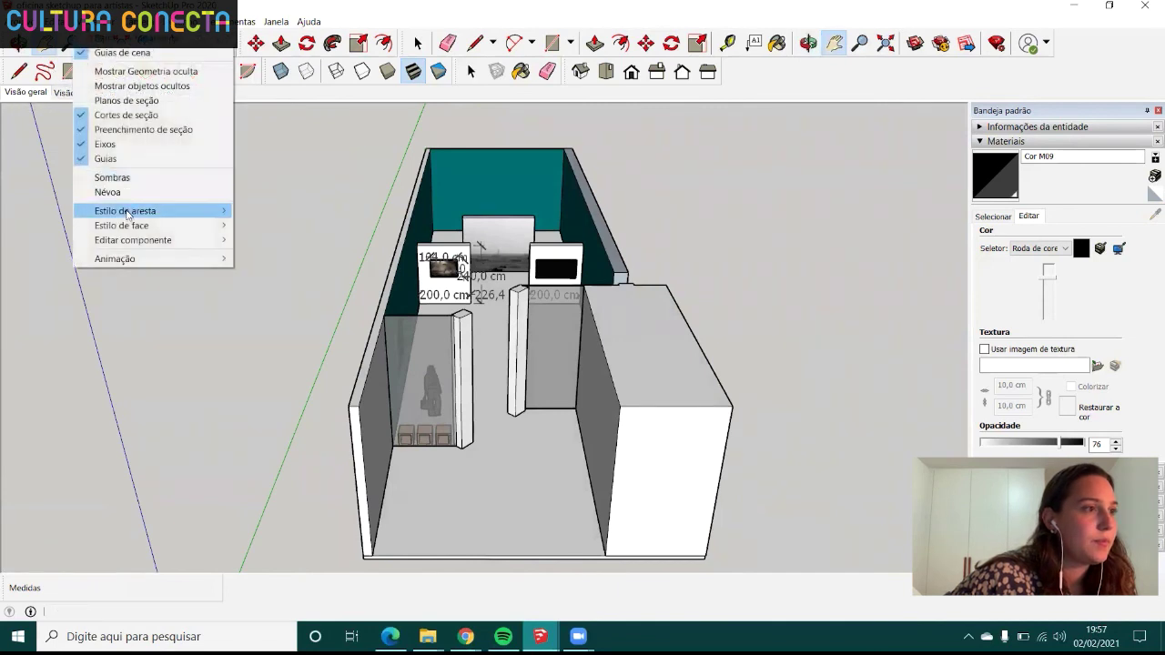
{"action": "left_click", "coordinate": [264, 211]}
{"action": "mouse_move", "coordinate": [124, 211]}
{"action": "left_click", "coordinate": [84, 21]}
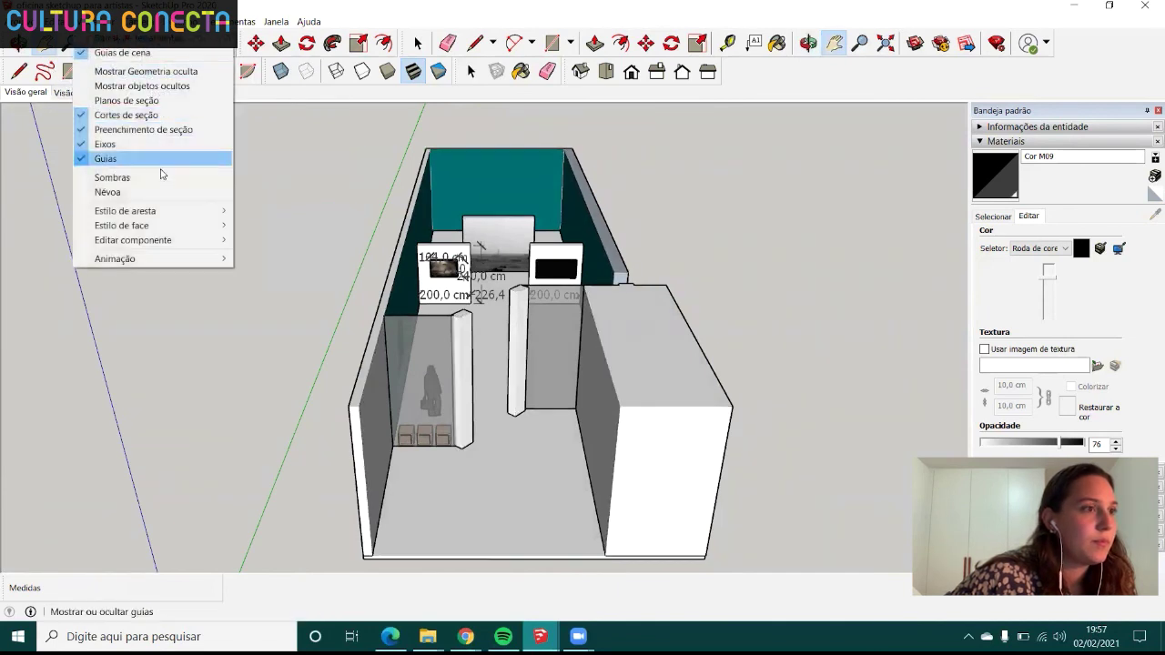
{"action": "left_click", "coordinate": [285, 242]}
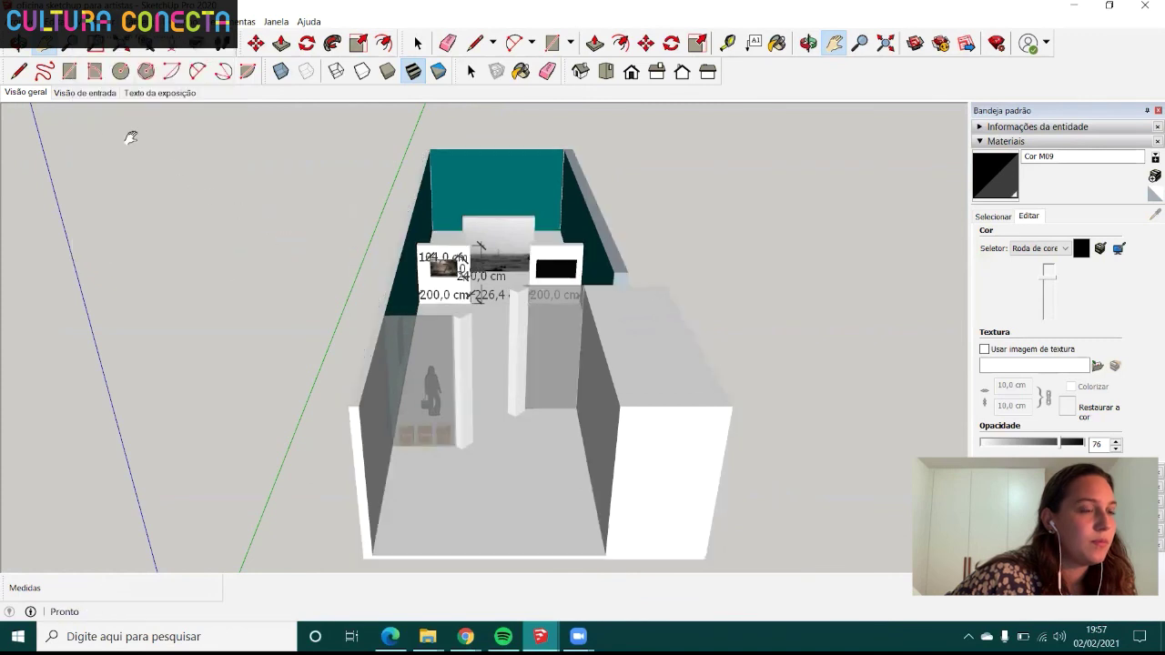
{"action": "right_click", "coordinate": [32, 91]}
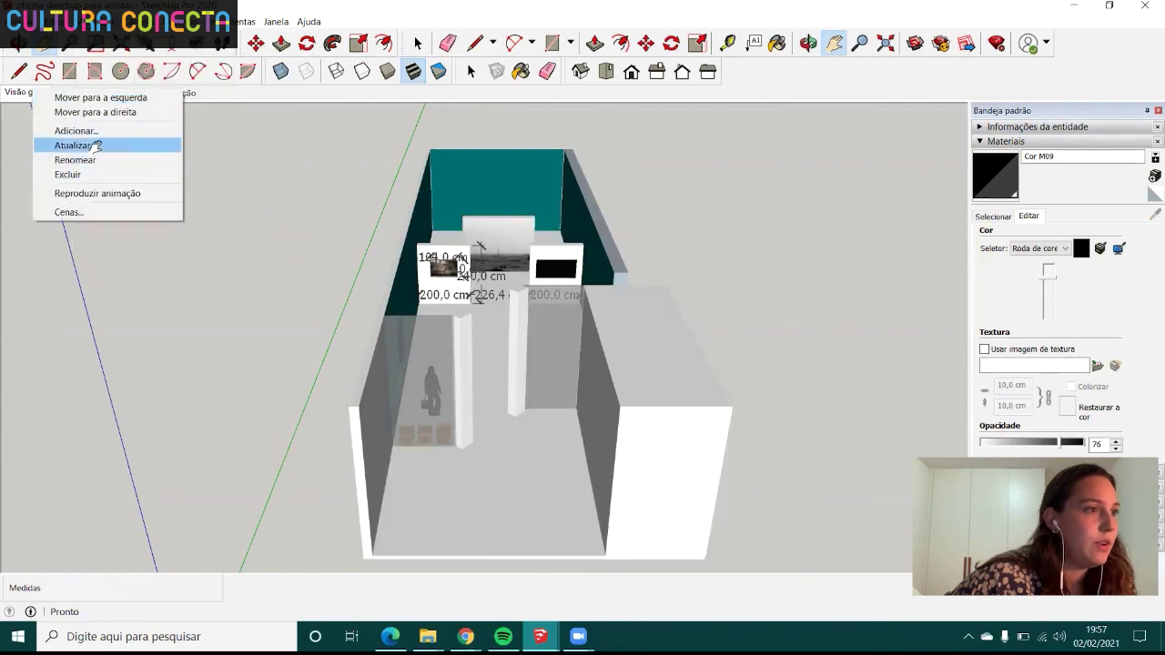
{"action": "left_click", "coordinate": [99, 146]}
{"action": "left_click", "coordinate": [605, 378]}
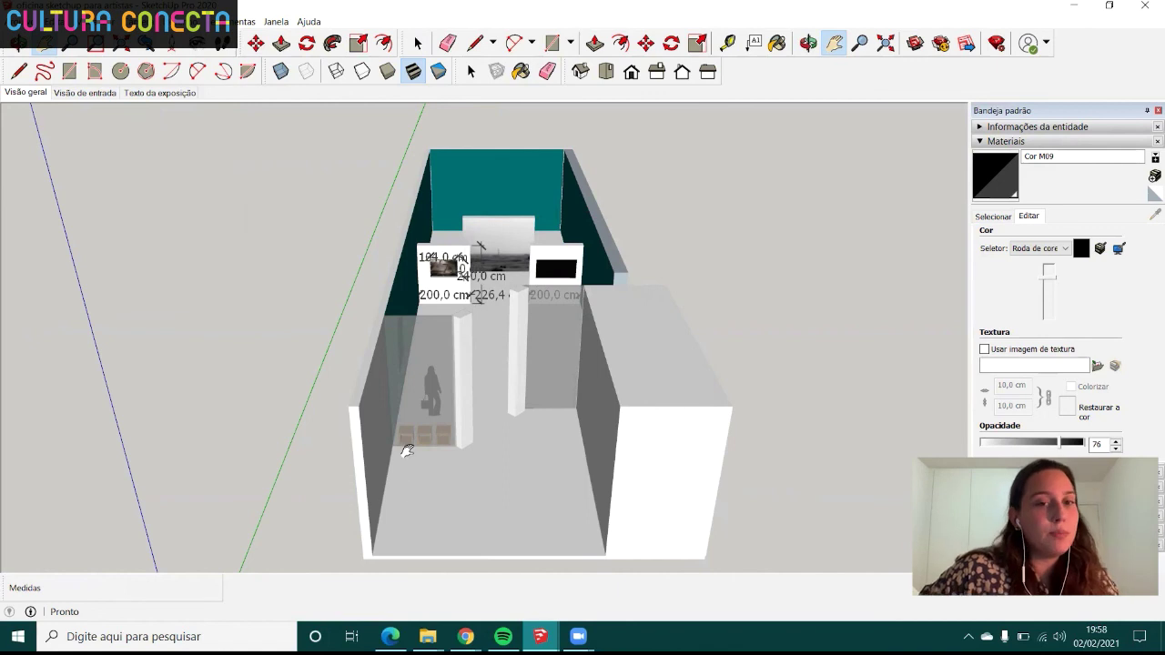
- Return to the Visão de entrada scene showing the dimensioned panels head-on
{"action": "left_click", "coordinate": [81, 97]}
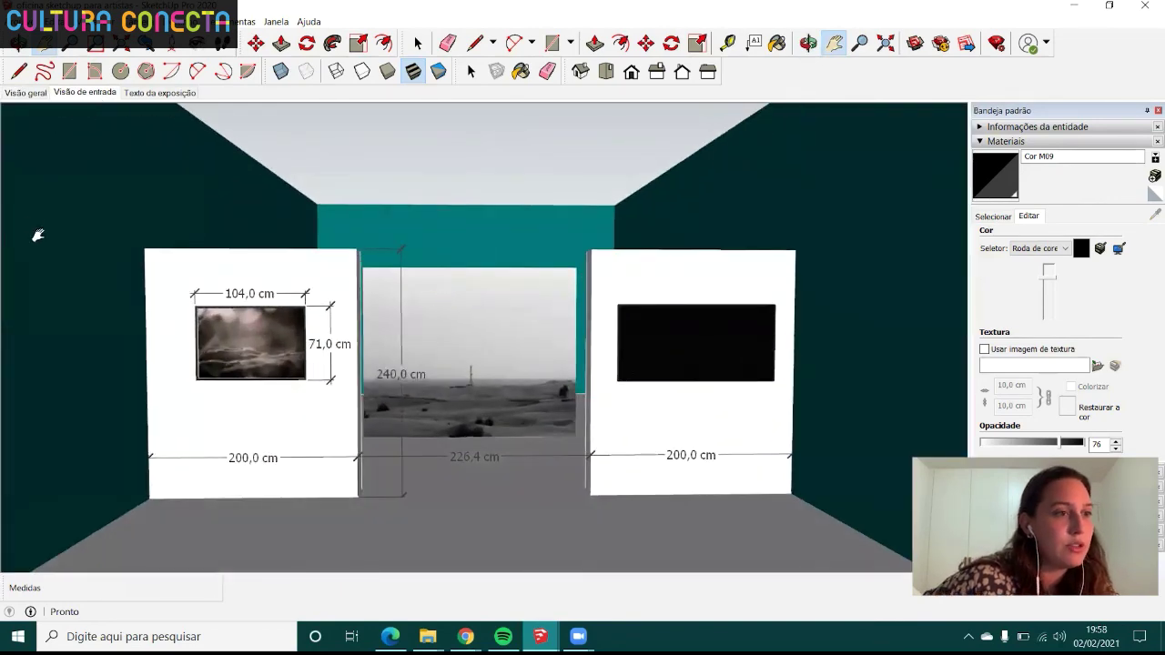
{"action": "left_click", "coordinate": [13, 21]}
{"action": "left_click", "coordinate": [13, 21]}
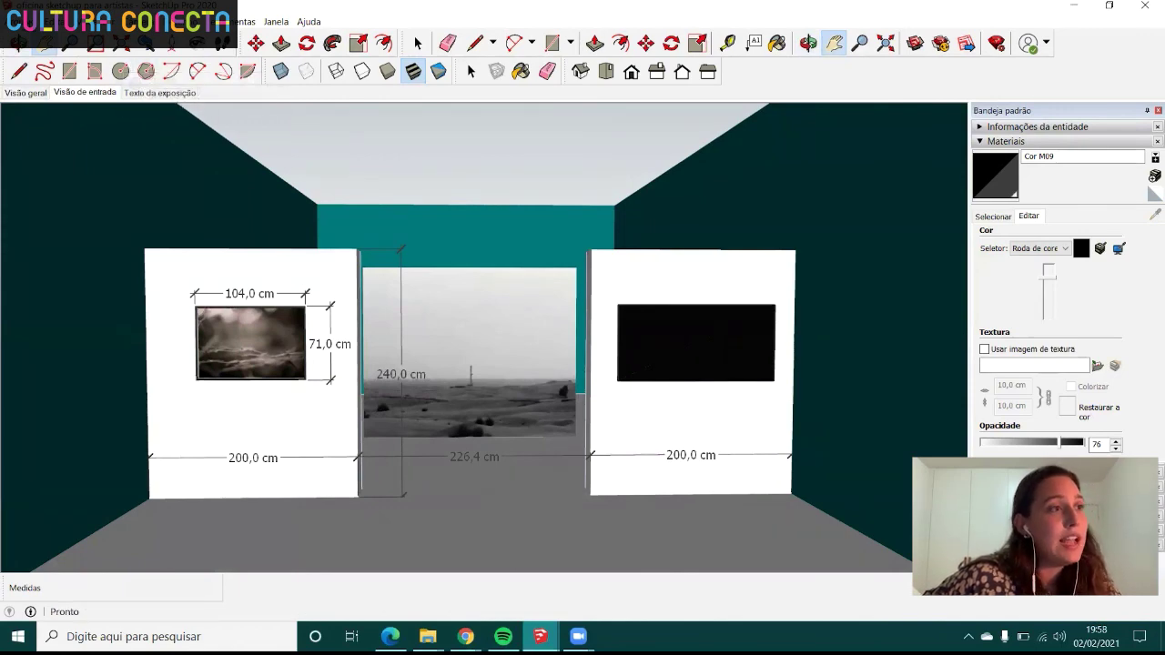
{"action": "left_click", "coordinate": [14, 20]}
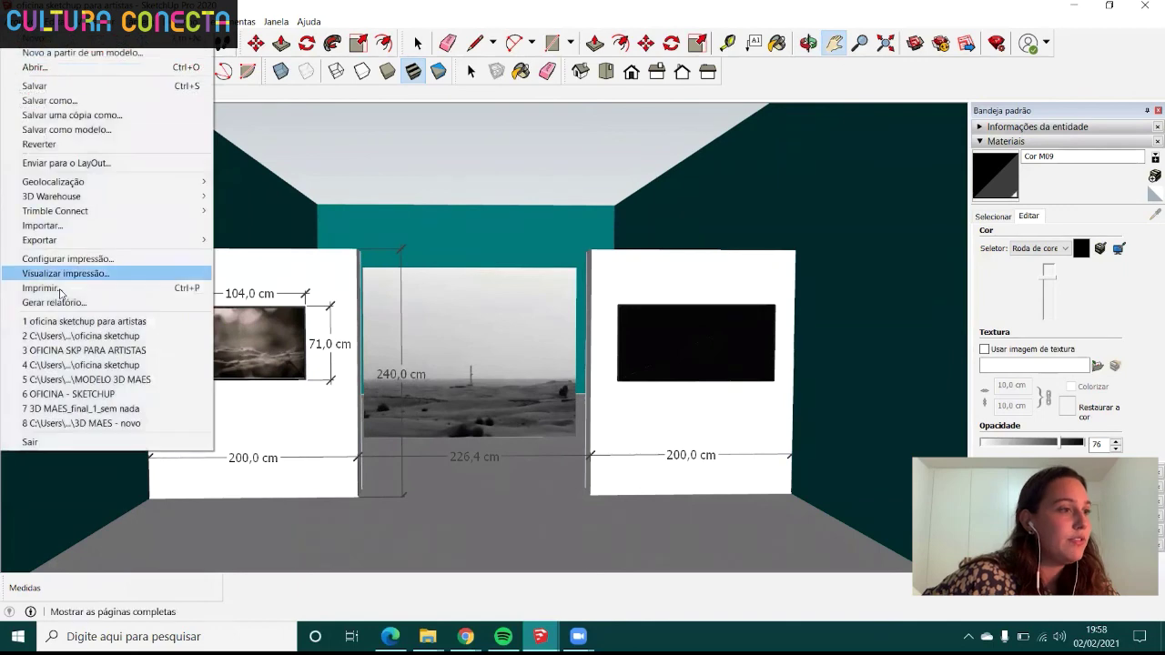
{"action": "mouse_move", "coordinate": [39, 240]}
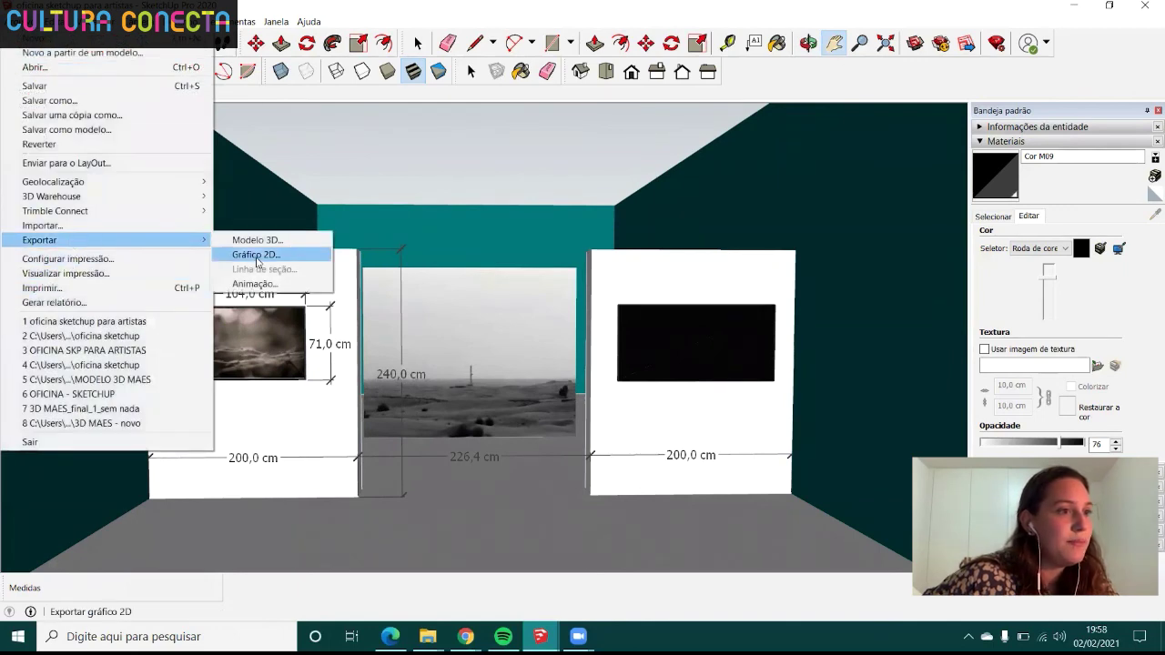
- Export the entrance view as a PNG 2D graphic named 'Visão da entrada' in OFICINA
{"action": "left_click", "coordinate": [258, 263]}
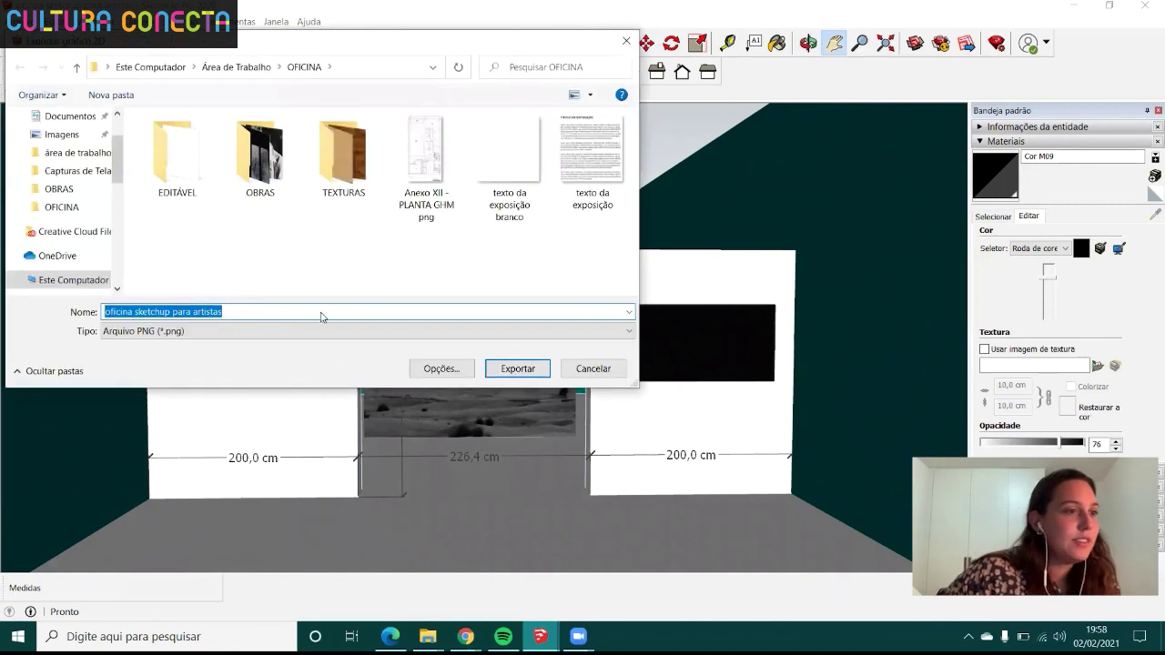
{"action": "left_click", "coordinate": [209, 331]}
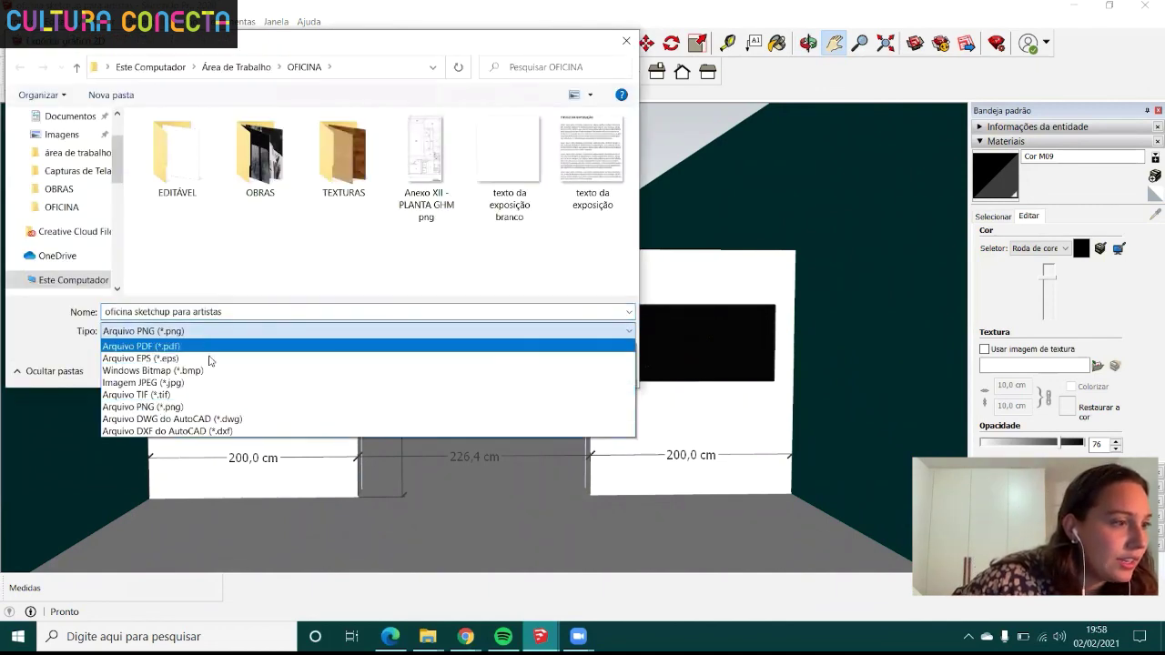
{"action": "left_click", "coordinate": [241, 405]}
{"action": "left_click", "coordinate": [219, 312]}
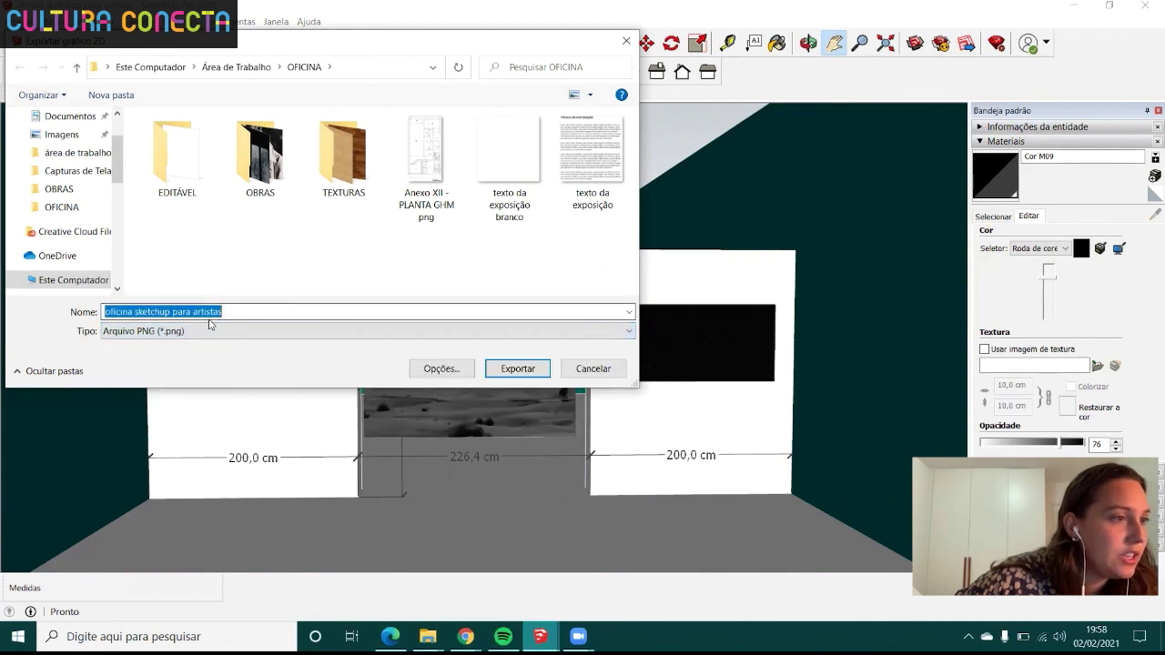
{"action": "type", "text": "Visão da entrada"}
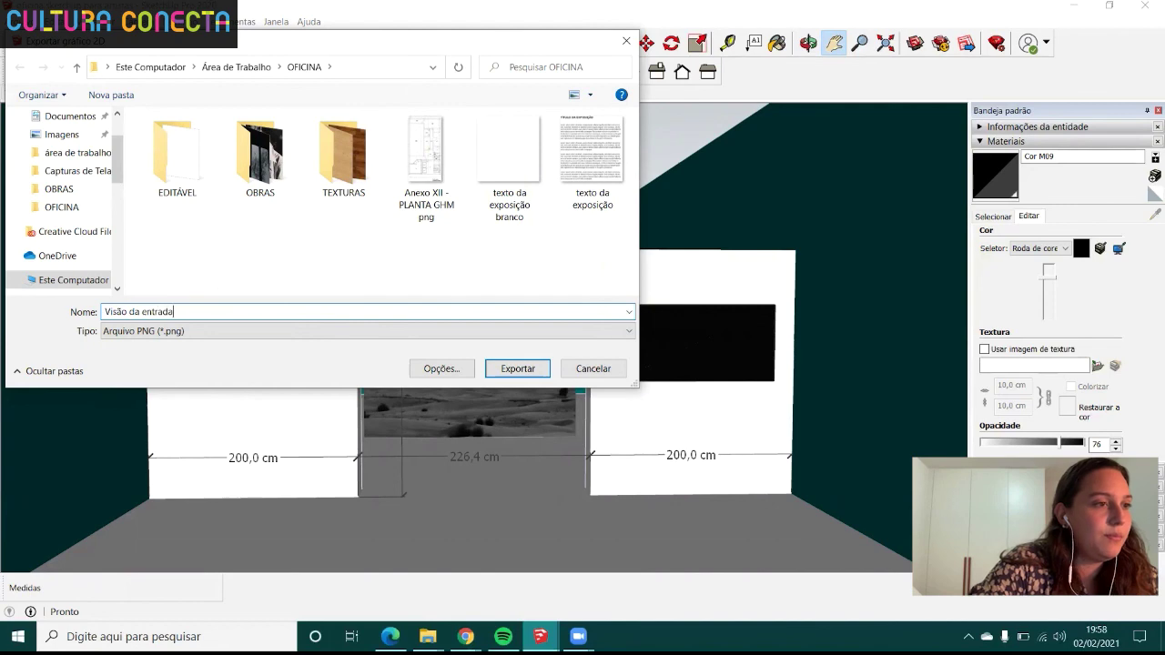
{"action": "left_click", "coordinate": [529, 372]}
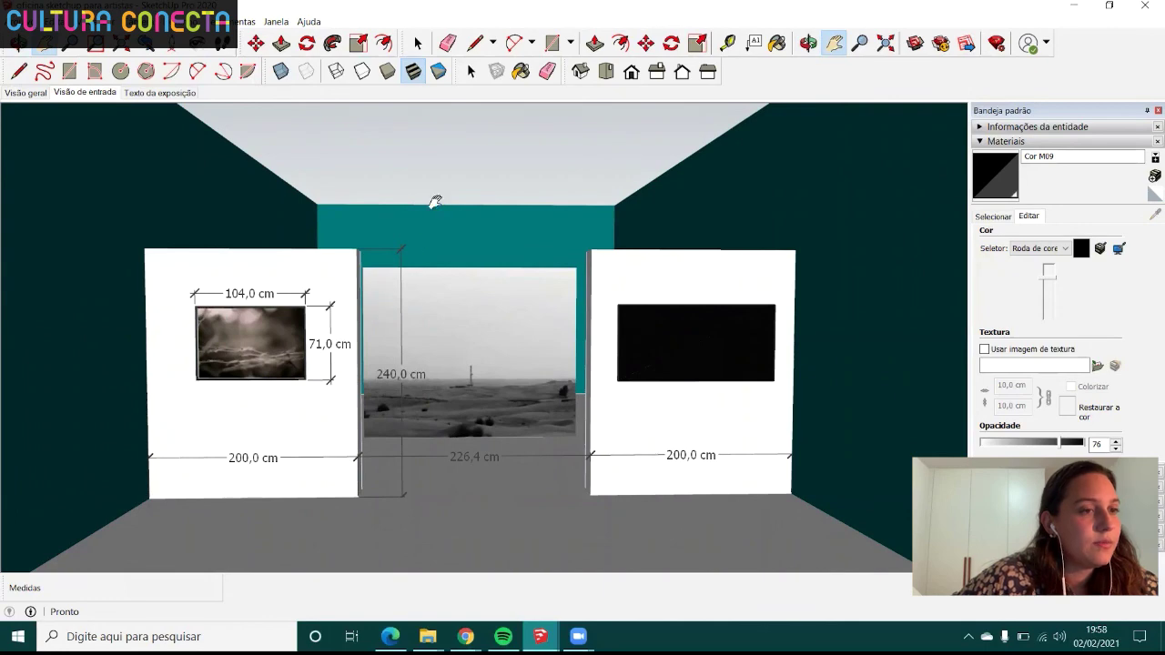
- Delete the 240,0 cm height and 71,0 cm picture dimensions from the entrance view
{"action": "key", "text": "space"}
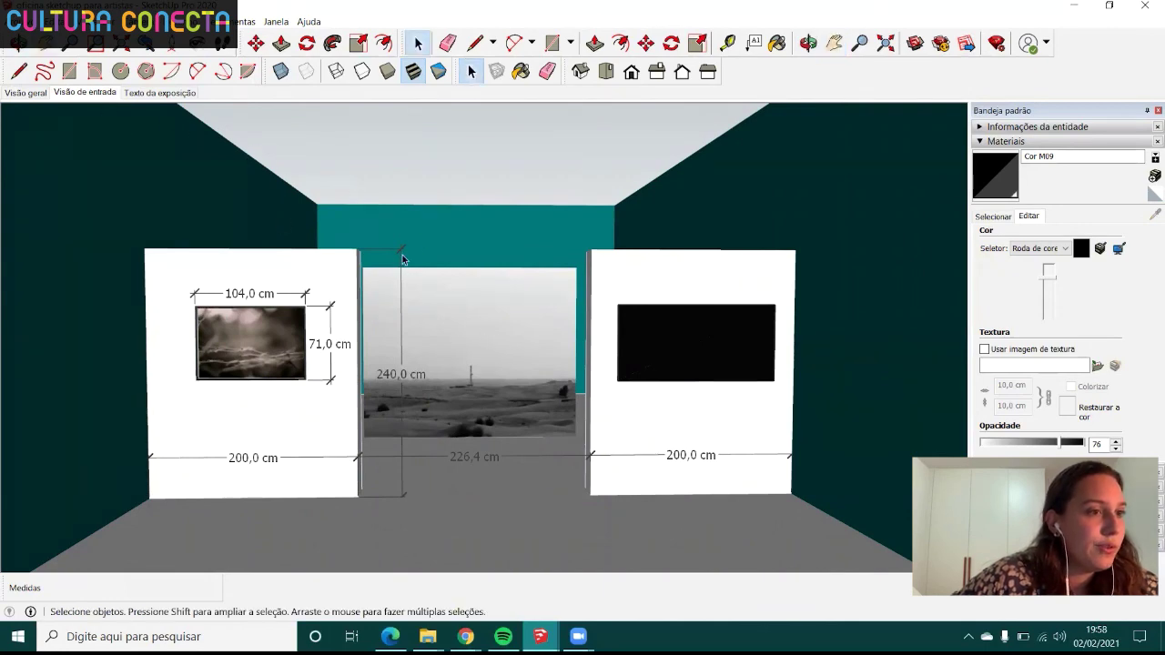
{"action": "left_click", "coordinate": [399, 251]}
{"action": "key", "text": "Delete"}
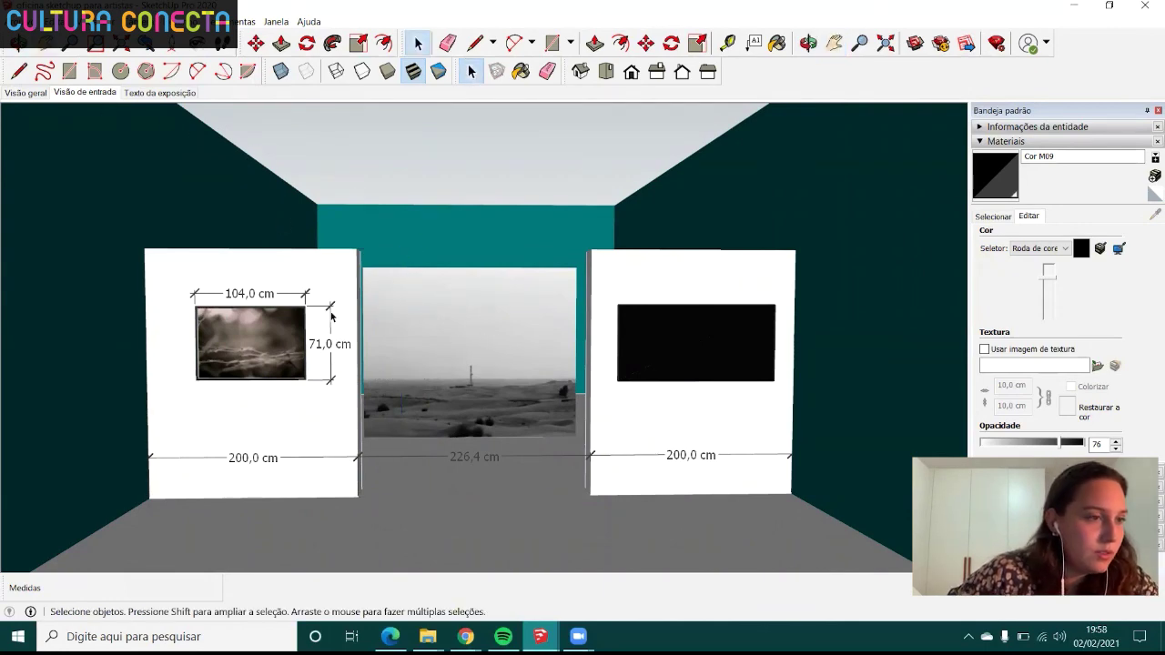
{"action": "key", "text": "Delete"}
{"action": "key", "text": "Delete"}
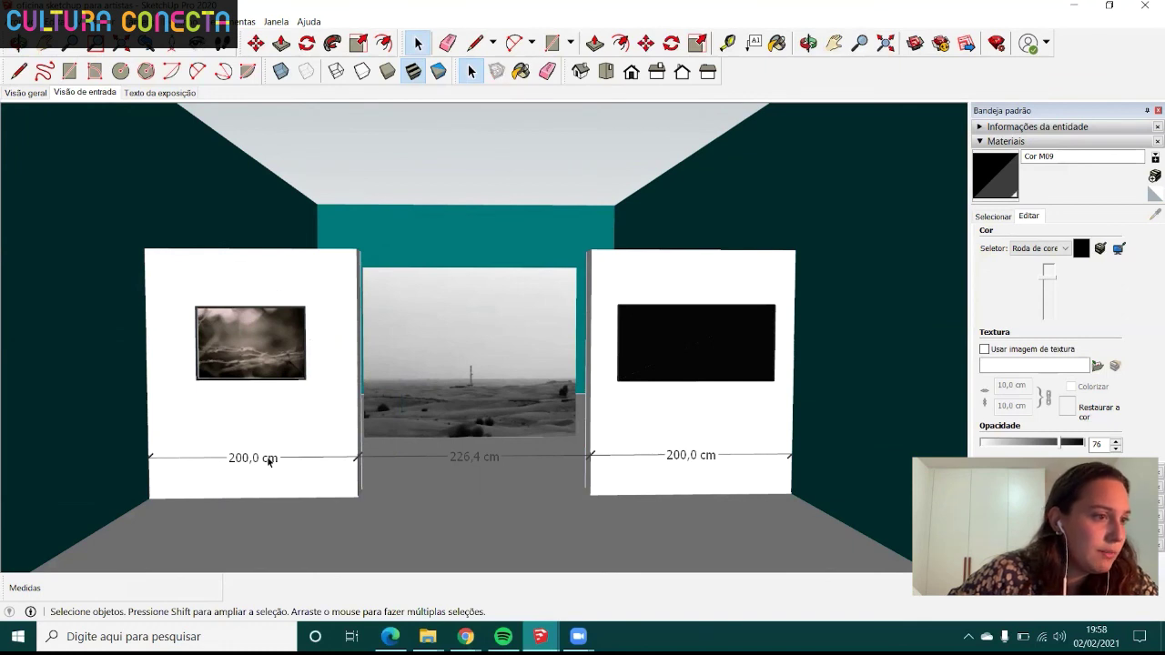
- Hide the two 200,0 cm and the 226,4 cm dimensions, then go to Texto da exposição
{"action": "right_click", "coordinate": [270, 462]}
{"action": "left_click", "coordinate": [314, 496]}
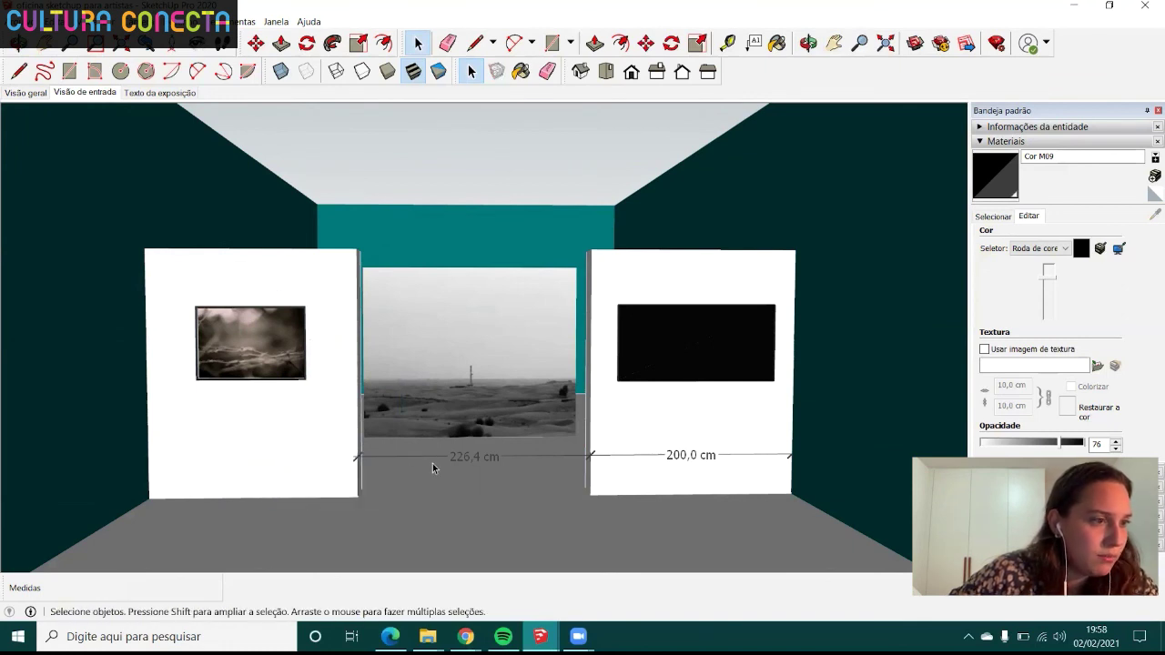
{"action": "right_click", "coordinate": [440, 462]}
{"action": "left_click", "coordinate": [523, 494]}
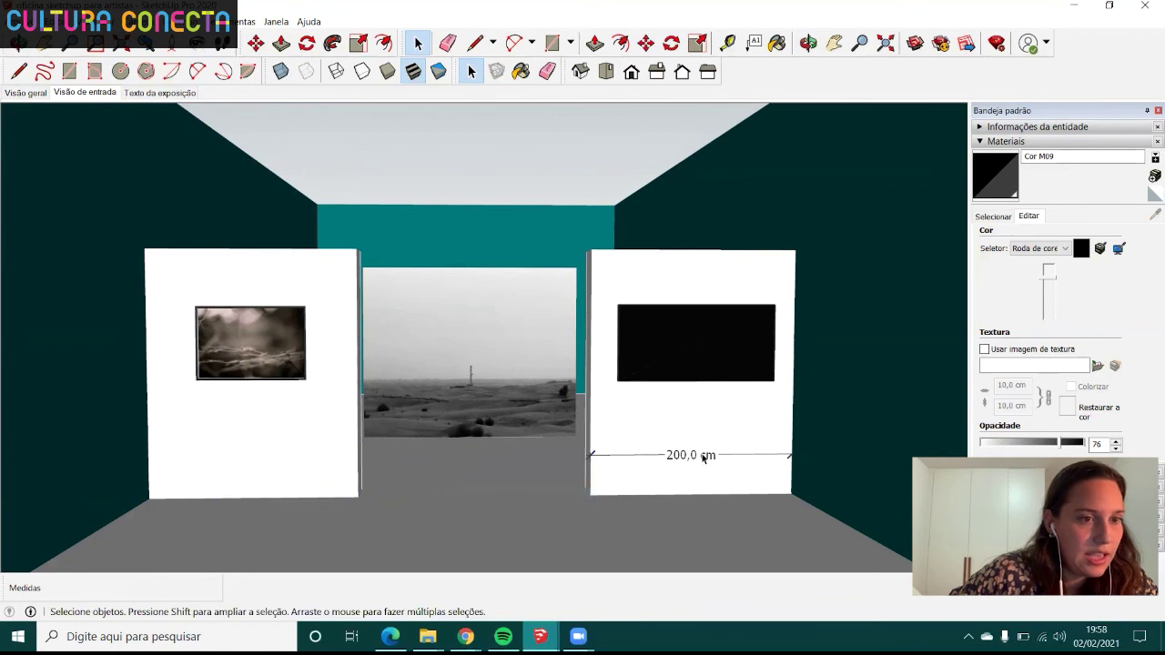
{"action": "right_click", "coordinate": [700, 455]}
{"action": "left_click", "coordinate": [742, 492]}
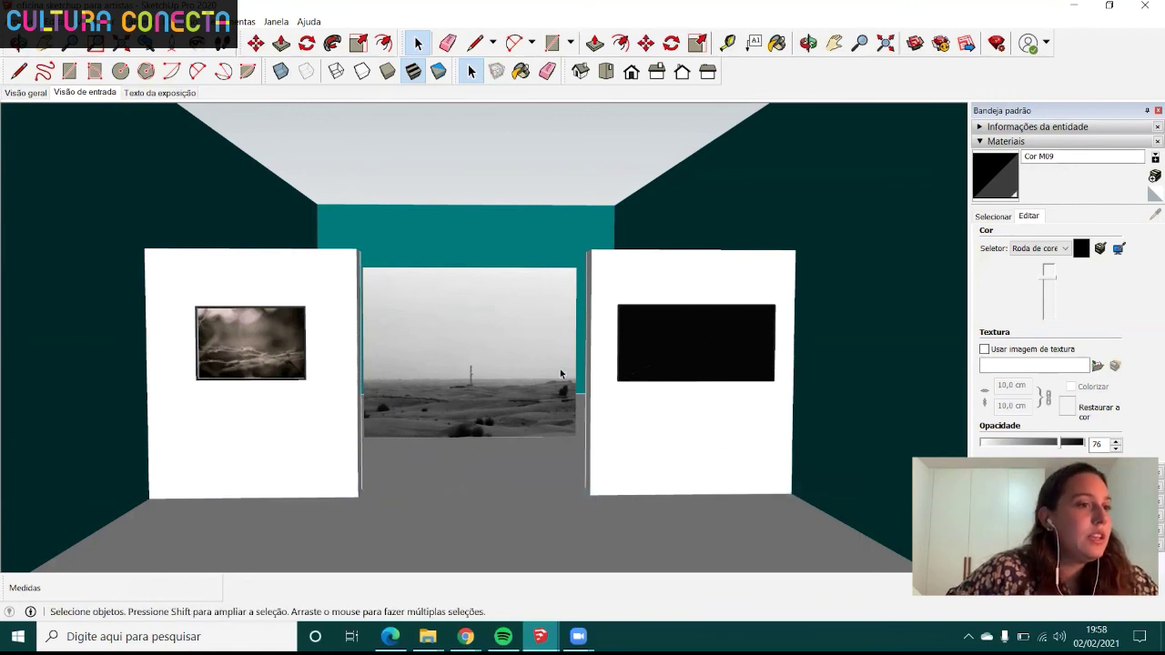
{"action": "left_click", "coordinate": [170, 95]}
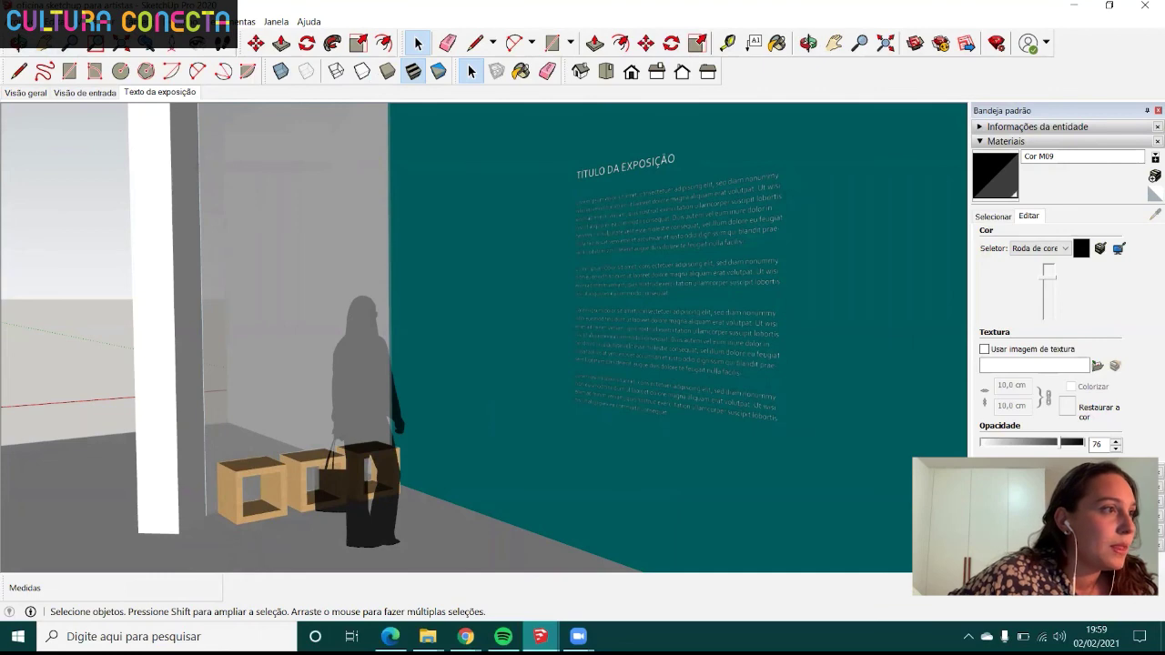
- Export the Texto da exposição view as a PNG 2D graphic named 'texto de entrada'
{"action": "left_click", "coordinate": [16, 21]}
{"action": "left_click", "coordinate": [236, 260]}
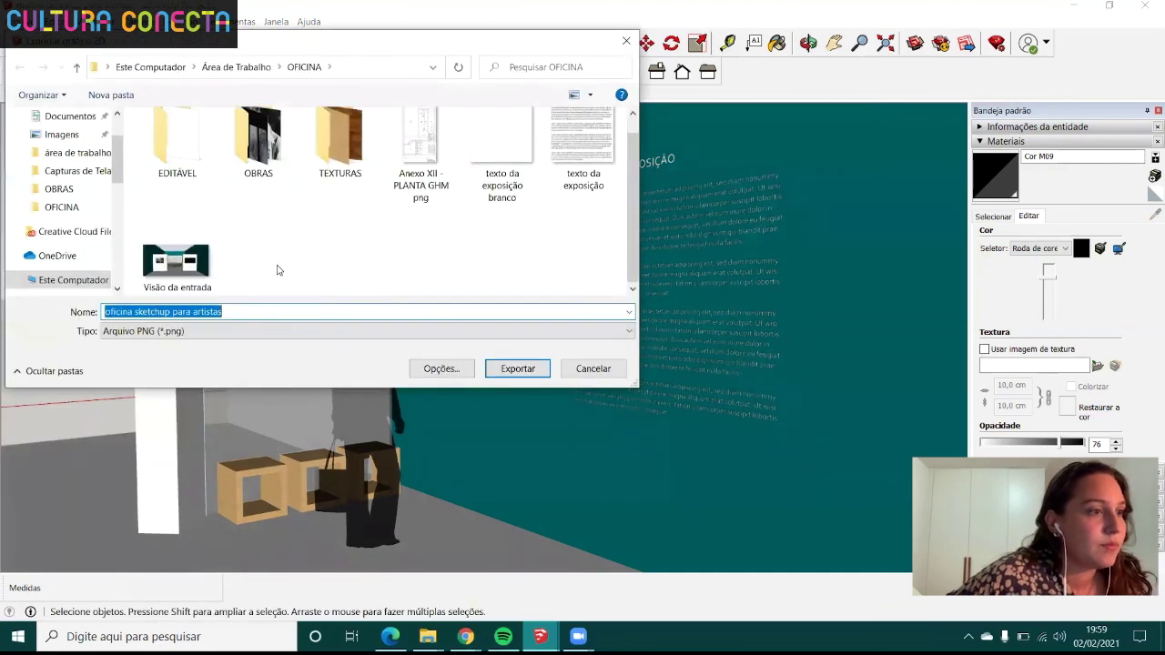
{"action": "left_click", "coordinate": [176, 263]}
{"action": "type", "text": "te"}
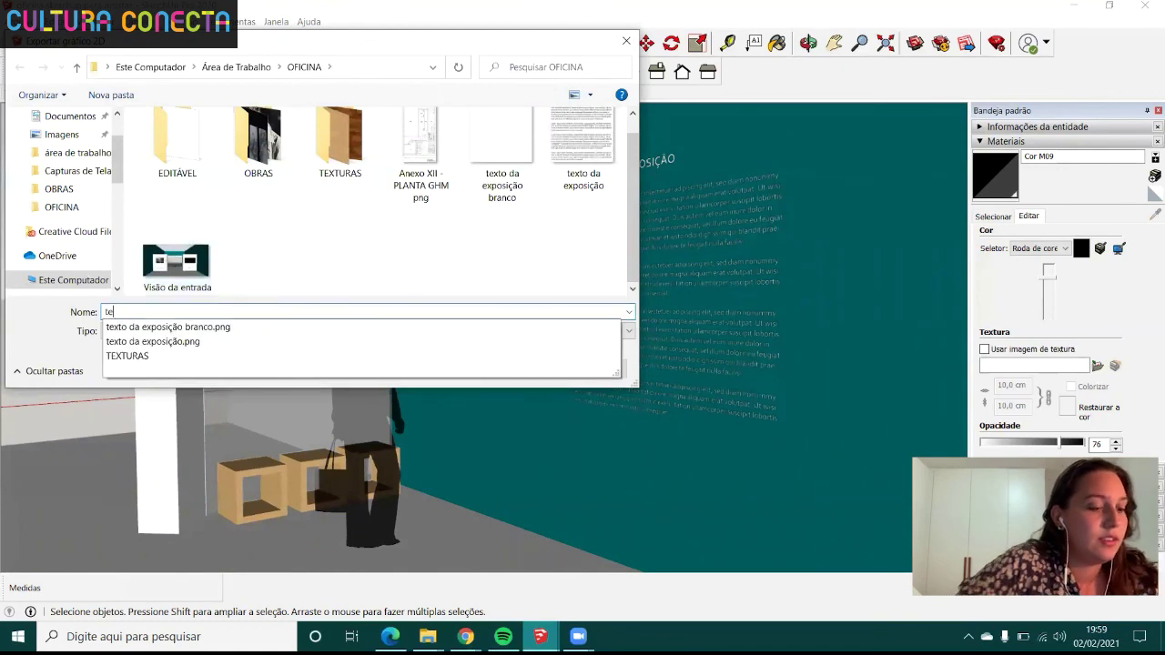
{"action": "type", "text": "xto de entrada"}
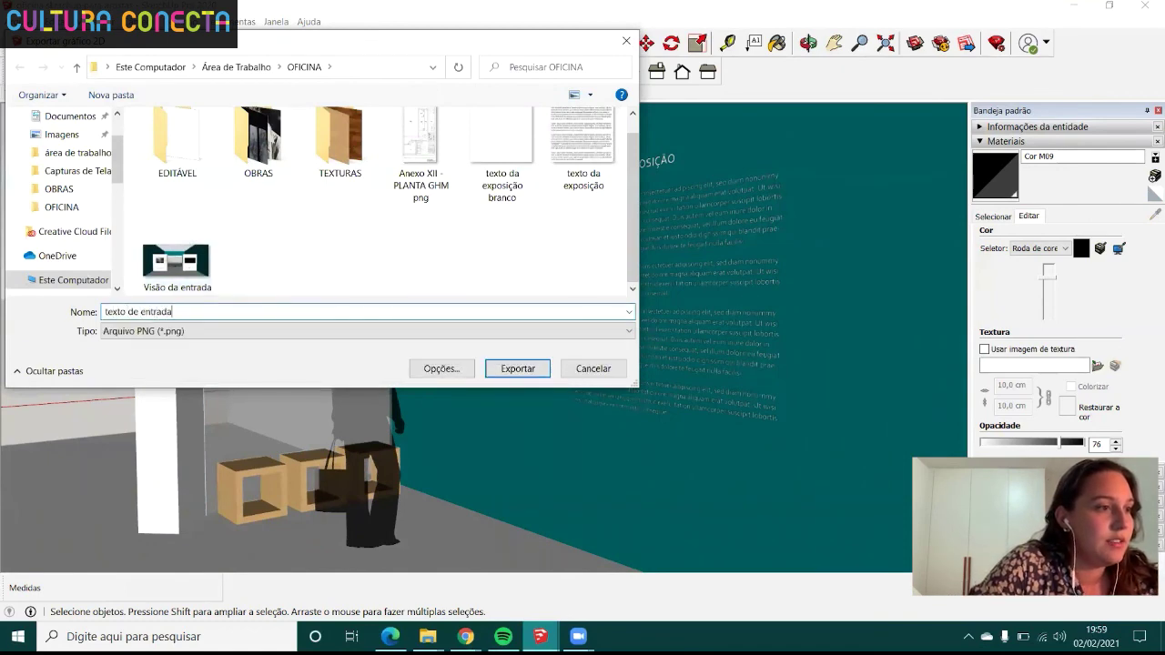
{"action": "left_click", "coordinate": [519, 367]}
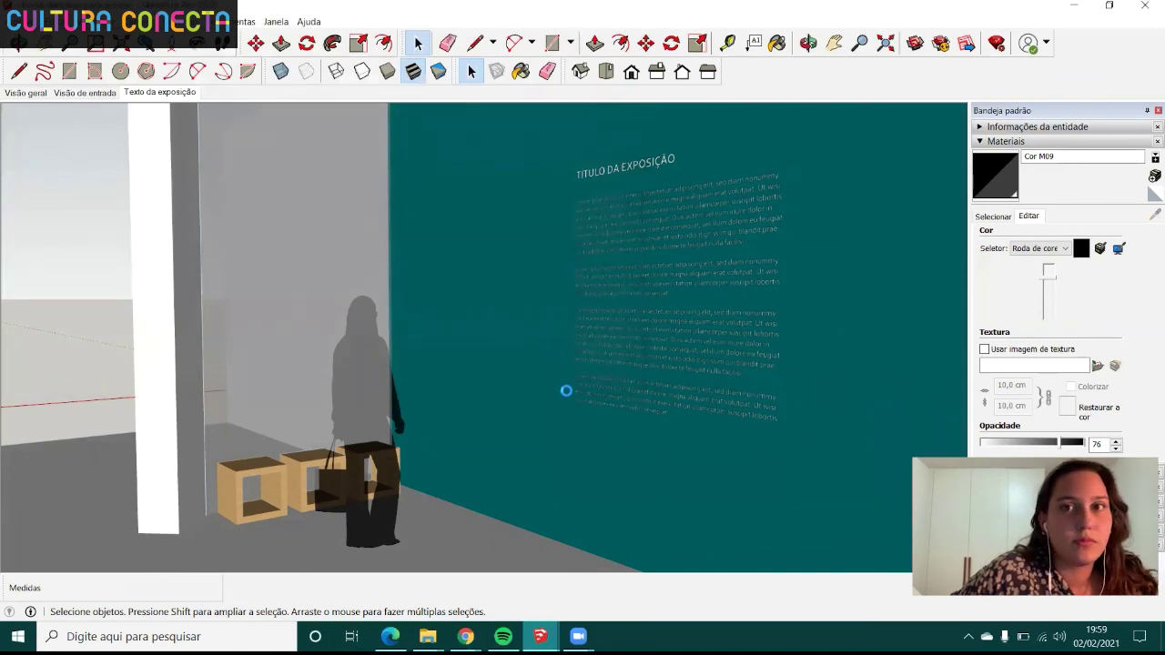
- In the Visão geral scene, hide the two 200,0 cm dimensions and the 226,4 cm dimension
{"action": "left_click", "coordinate": [27, 92]}
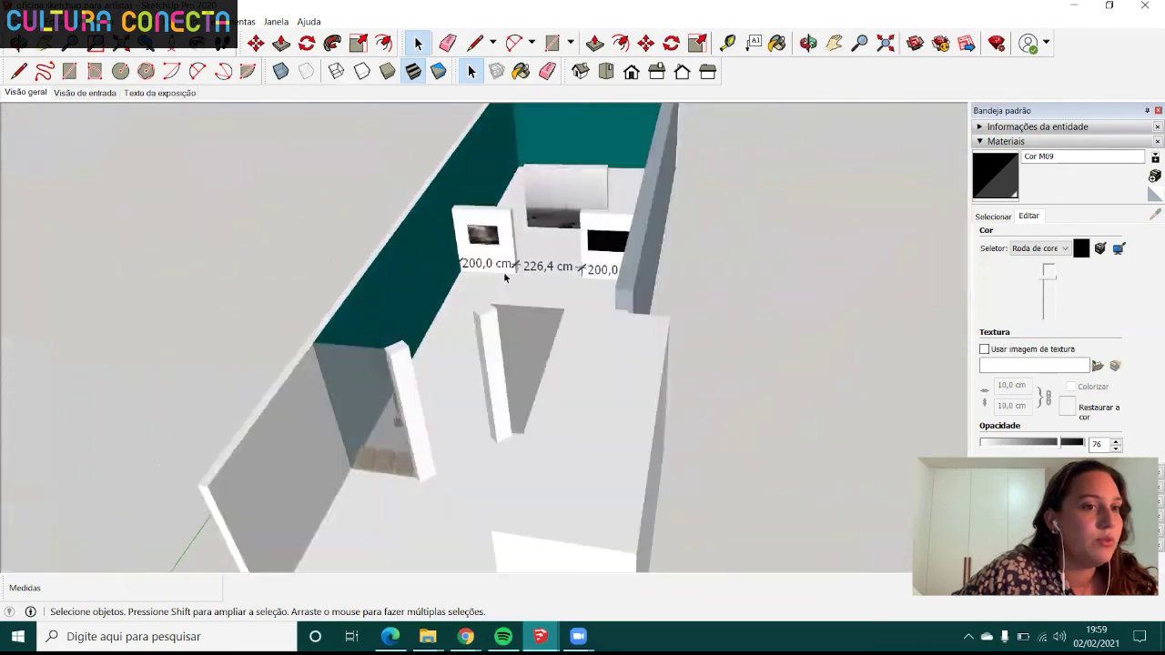
{"action": "right_click", "coordinate": [448, 301]}
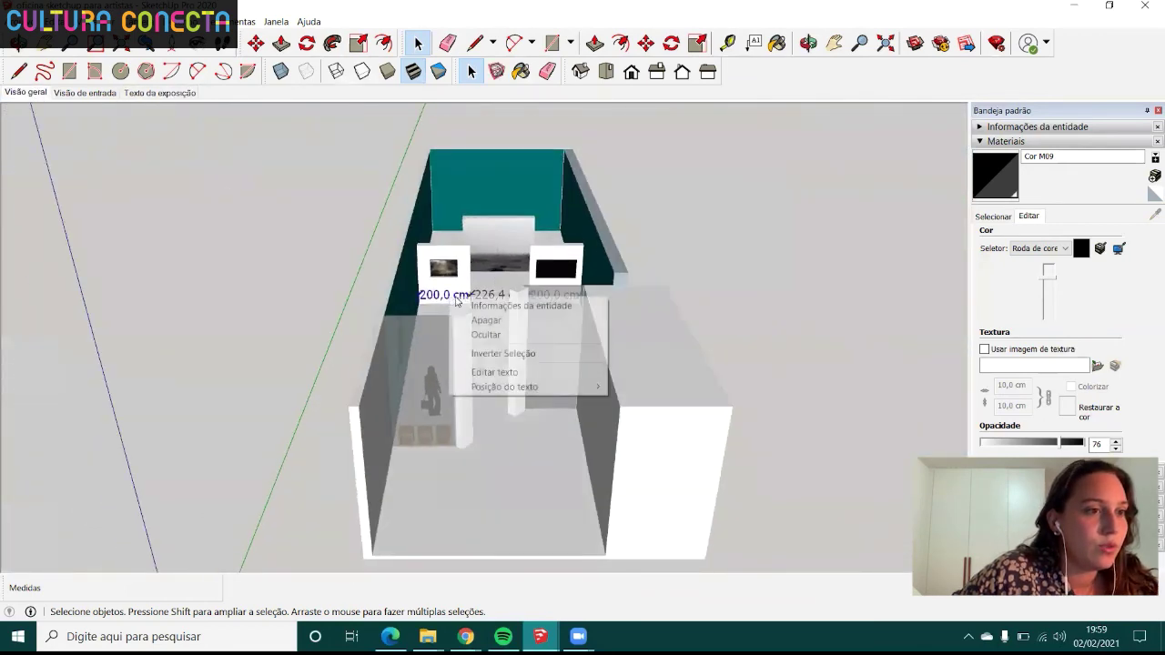
{"action": "left_click", "coordinate": [492, 333]}
{"action": "right_click", "coordinate": [487, 299]}
{"action": "left_click", "coordinate": [537, 349]}
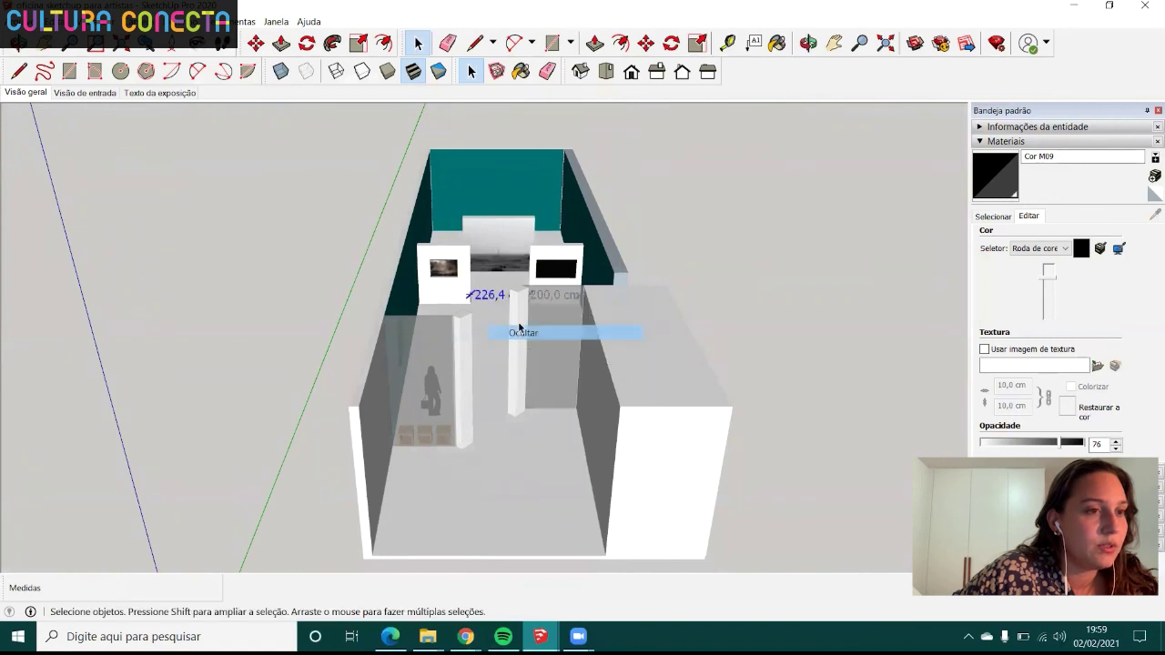
{"action": "middle_click_drag", "start_coordinate": [524, 330], "coordinate": [556, 281]}
{"action": "right_click", "coordinate": [555, 281]}
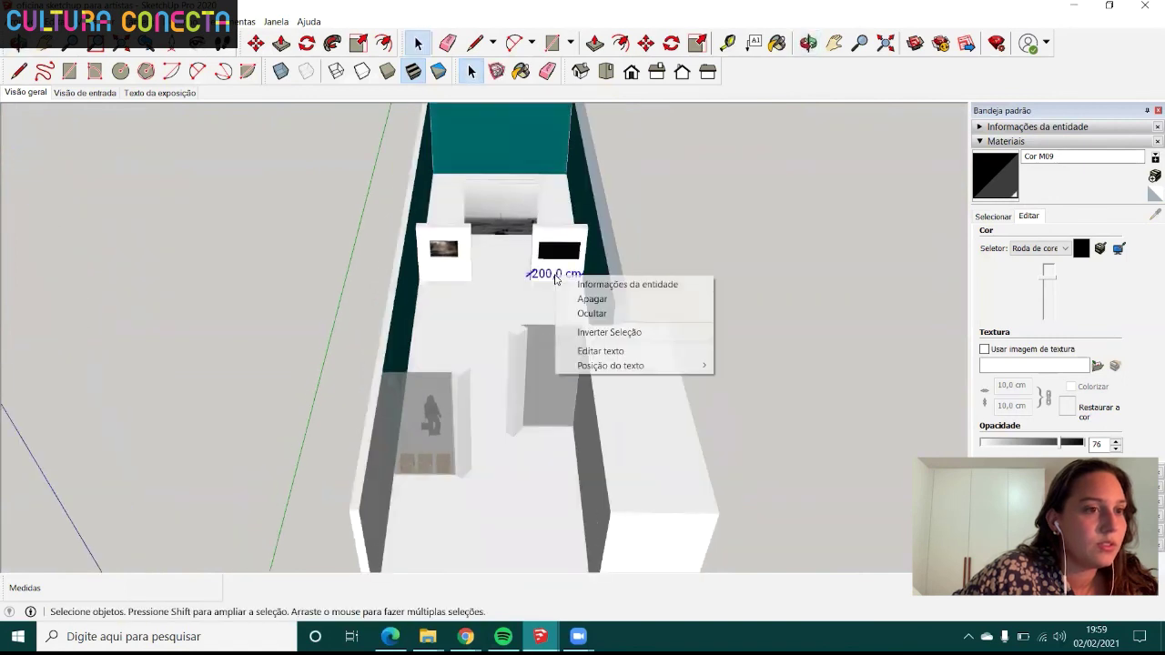
{"action": "left_click", "coordinate": [585, 312]}
{"action": "mouse_move", "coordinate": [530, 322]}
{"action": "middle_mouse_down"}
{"action": "mouse_move", "coordinate": [527, 244]}
{"action": "mouse_move", "coordinate": [517, 257]}
{"action": "middle_mouse_up"}
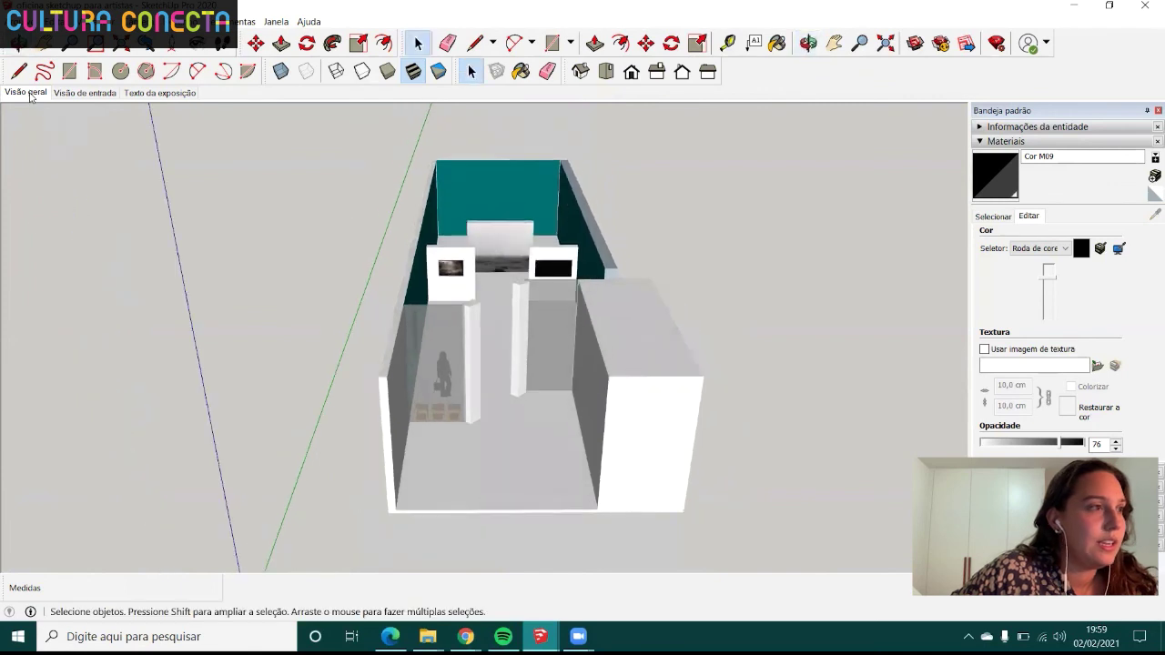
- Orbit to a higher overhead angle and update the Visão geral scene to that view
{"action": "right_click", "coordinate": [30, 96]}
{"action": "left_click", "coordinate": [82, 150]}
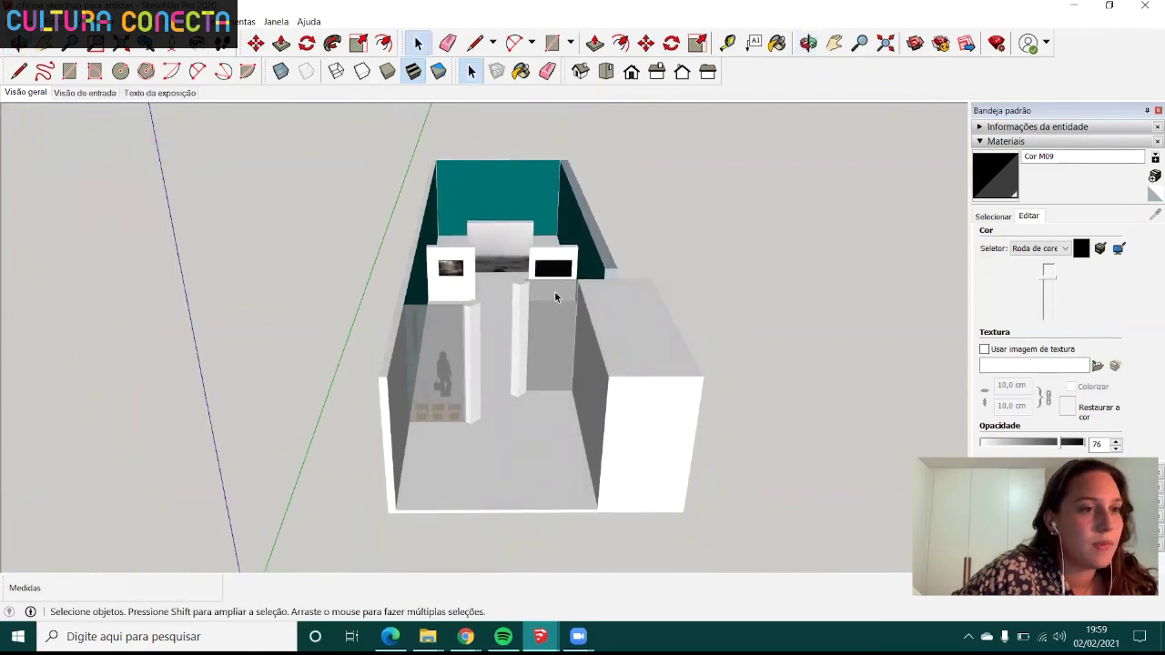
{"action": "mouse_move", "coordinate": [555, 296]}
{"action": "middle_mouse_down"}
{"action": "mouse_move", "coordinate": [542, 281]}
{"action": "mouse_move", "coordinate": [559, 275]}
{"action": "middle_mouse_up"}
{"action": "scroll", "coordinate": [551, 273], "scroll_direction": "up", "scroll_amount": 2}
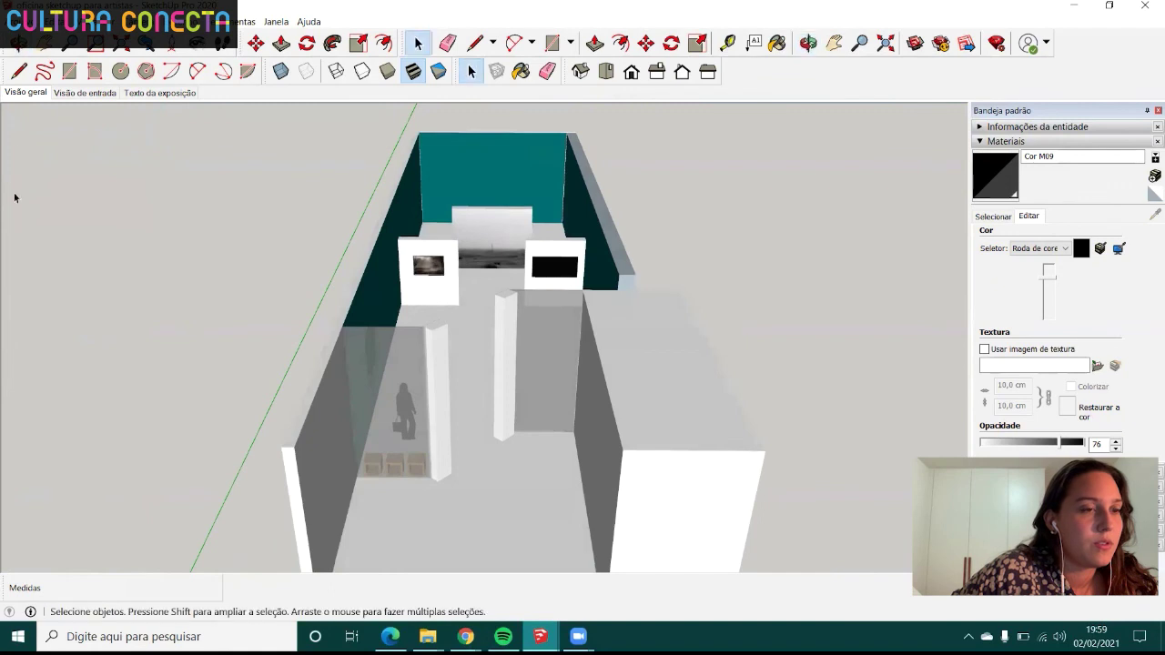
{"action": "right_click", "coordinate": [24, 94]}
{"action": "left_click", "coordinate": [57, 146]}
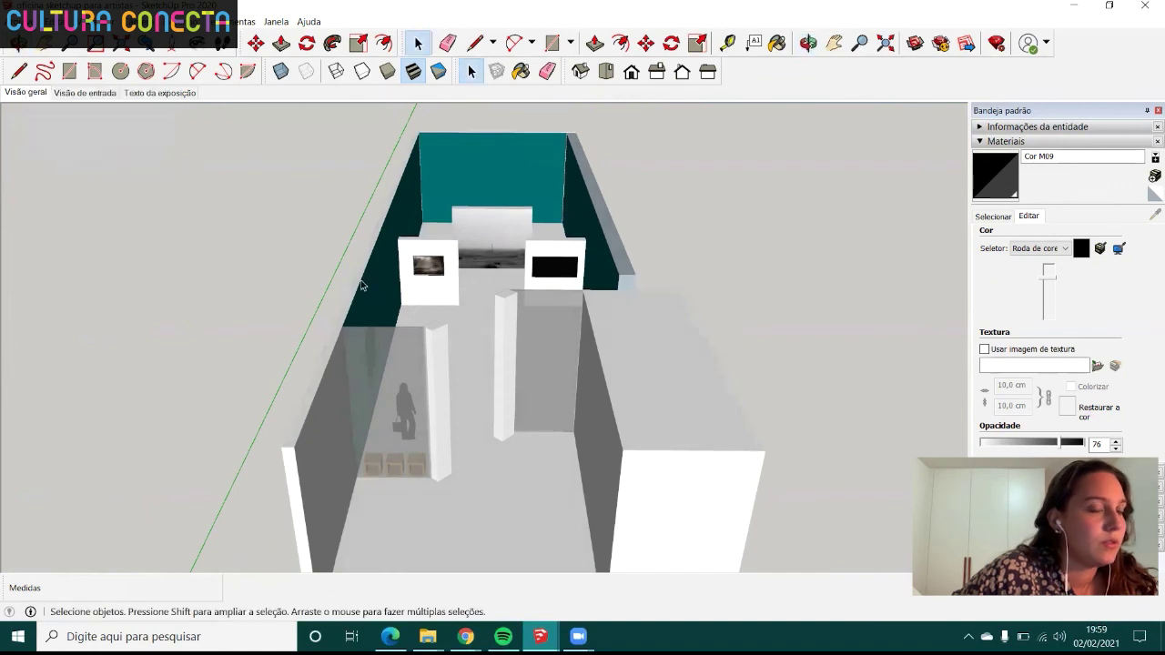
- Export the overview as a PNG 2D graphic named 'visão geral' in the OFICINA folder
{"action": "left_click", "coordinate": [20, 21]}
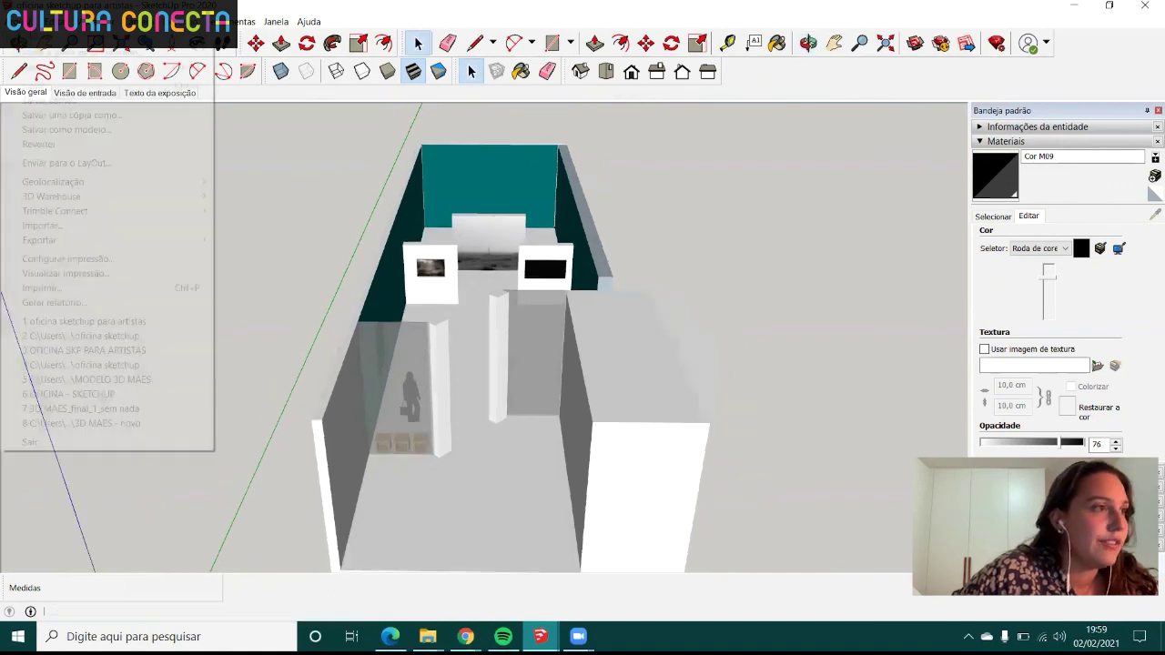
{"action": "mouse_move", "coordinate": [109, 239]}
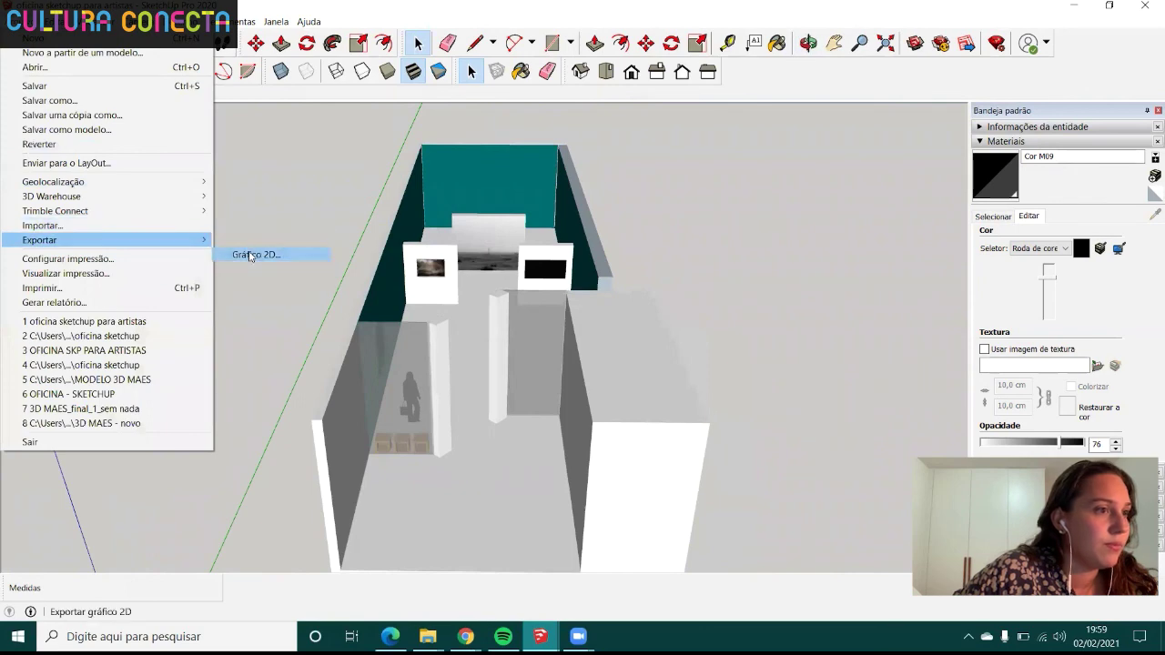
{"action": "left_click", "coordinate": [260, 253]}
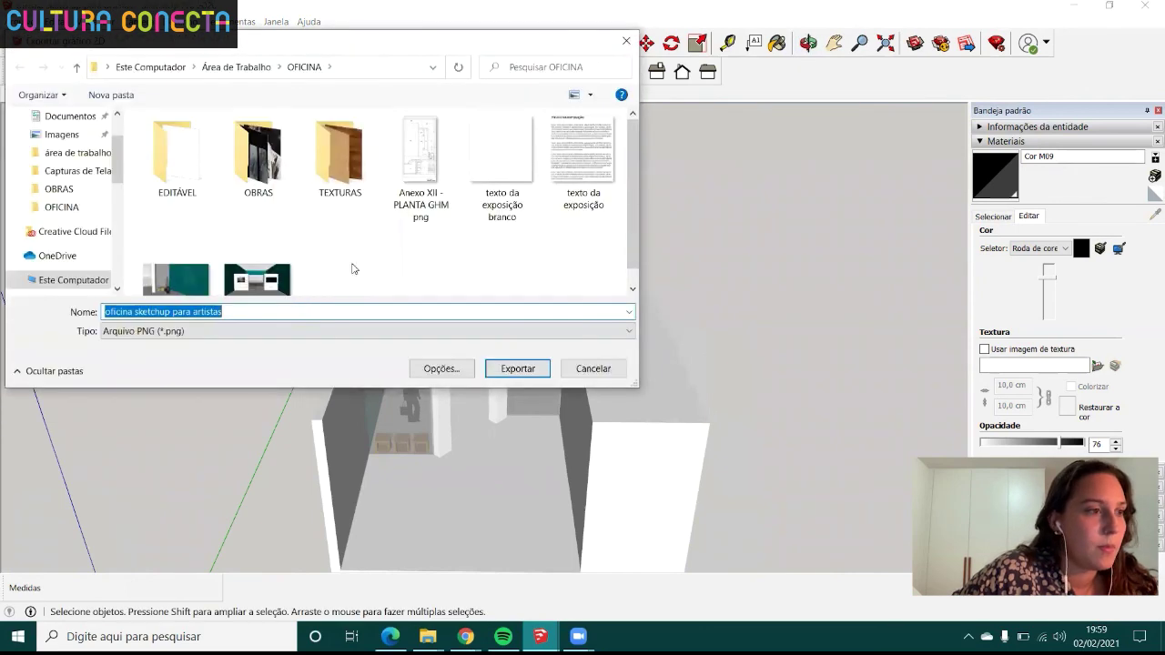
{"action": "scroll", "coordinate": [353, 268], "scroll_direction": "down", "scroll_amount": 1}
{"action": "type", "text": "visão "}
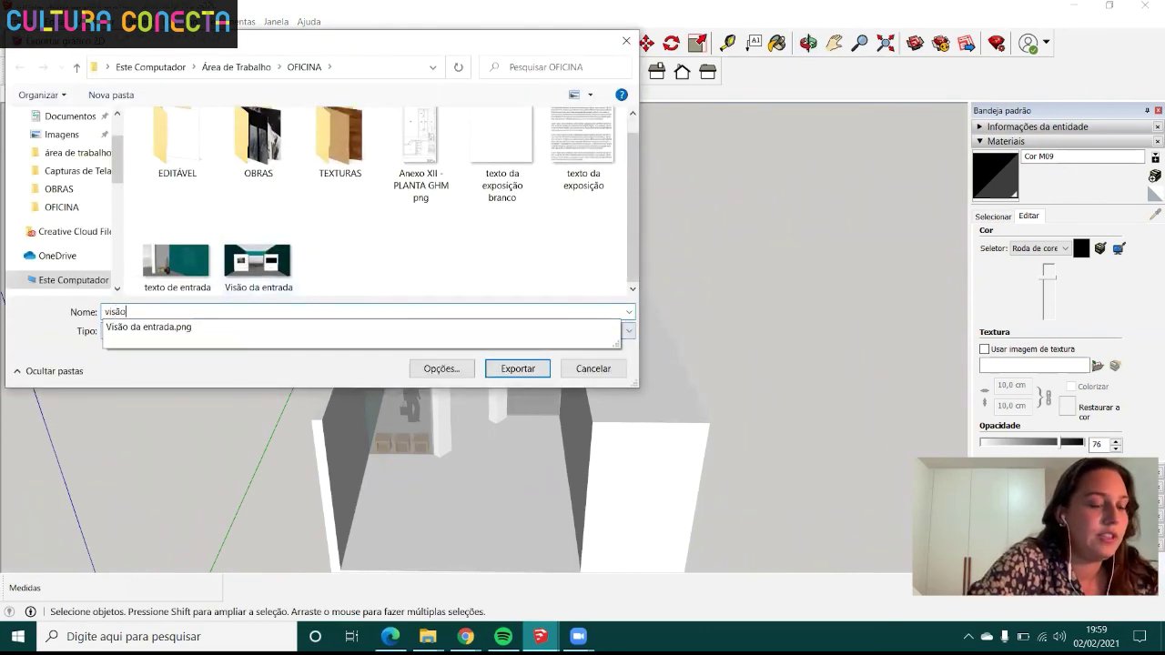
{"action": "type", "text": "geral"}
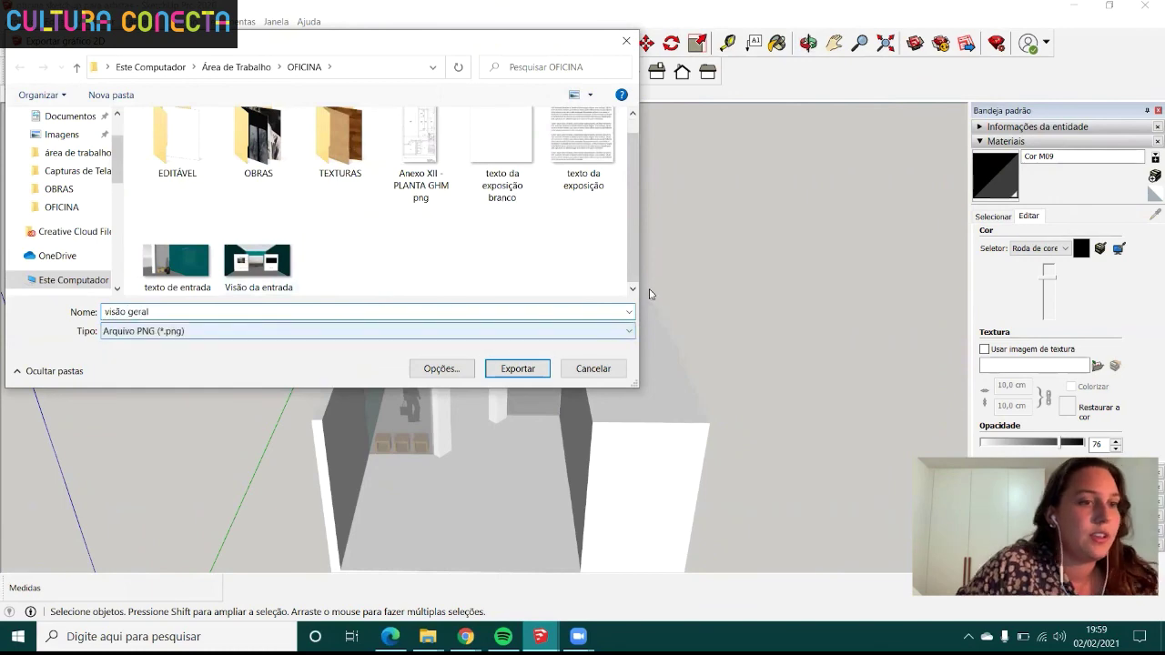
{"action": "left_click", "coordinate": [526, 377]}
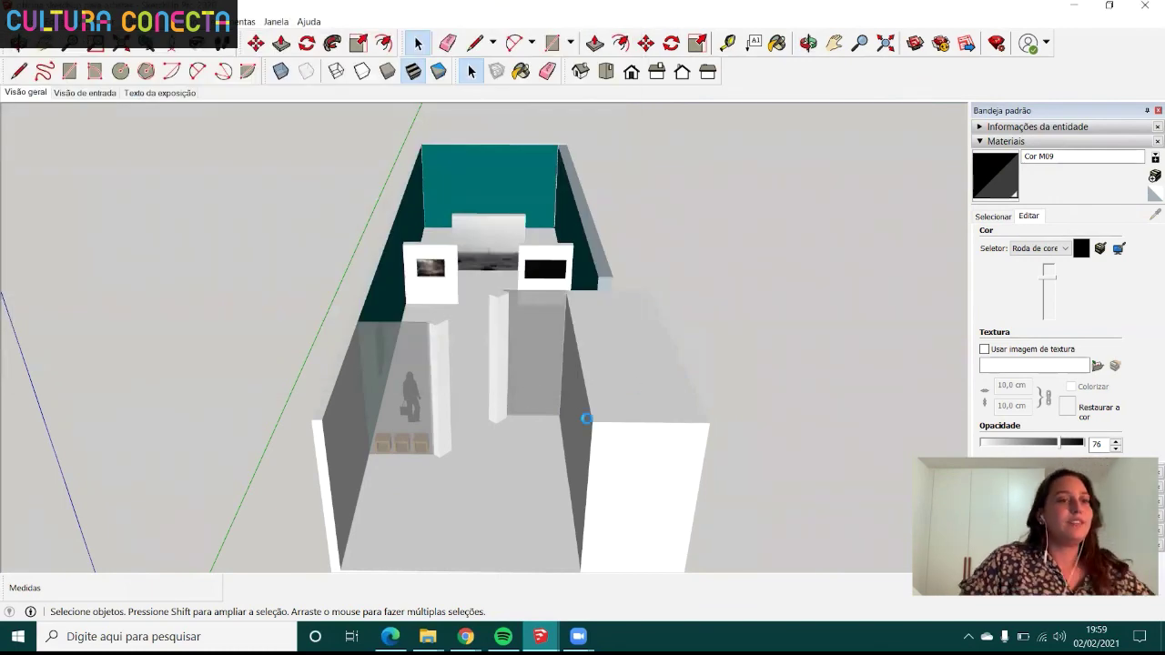